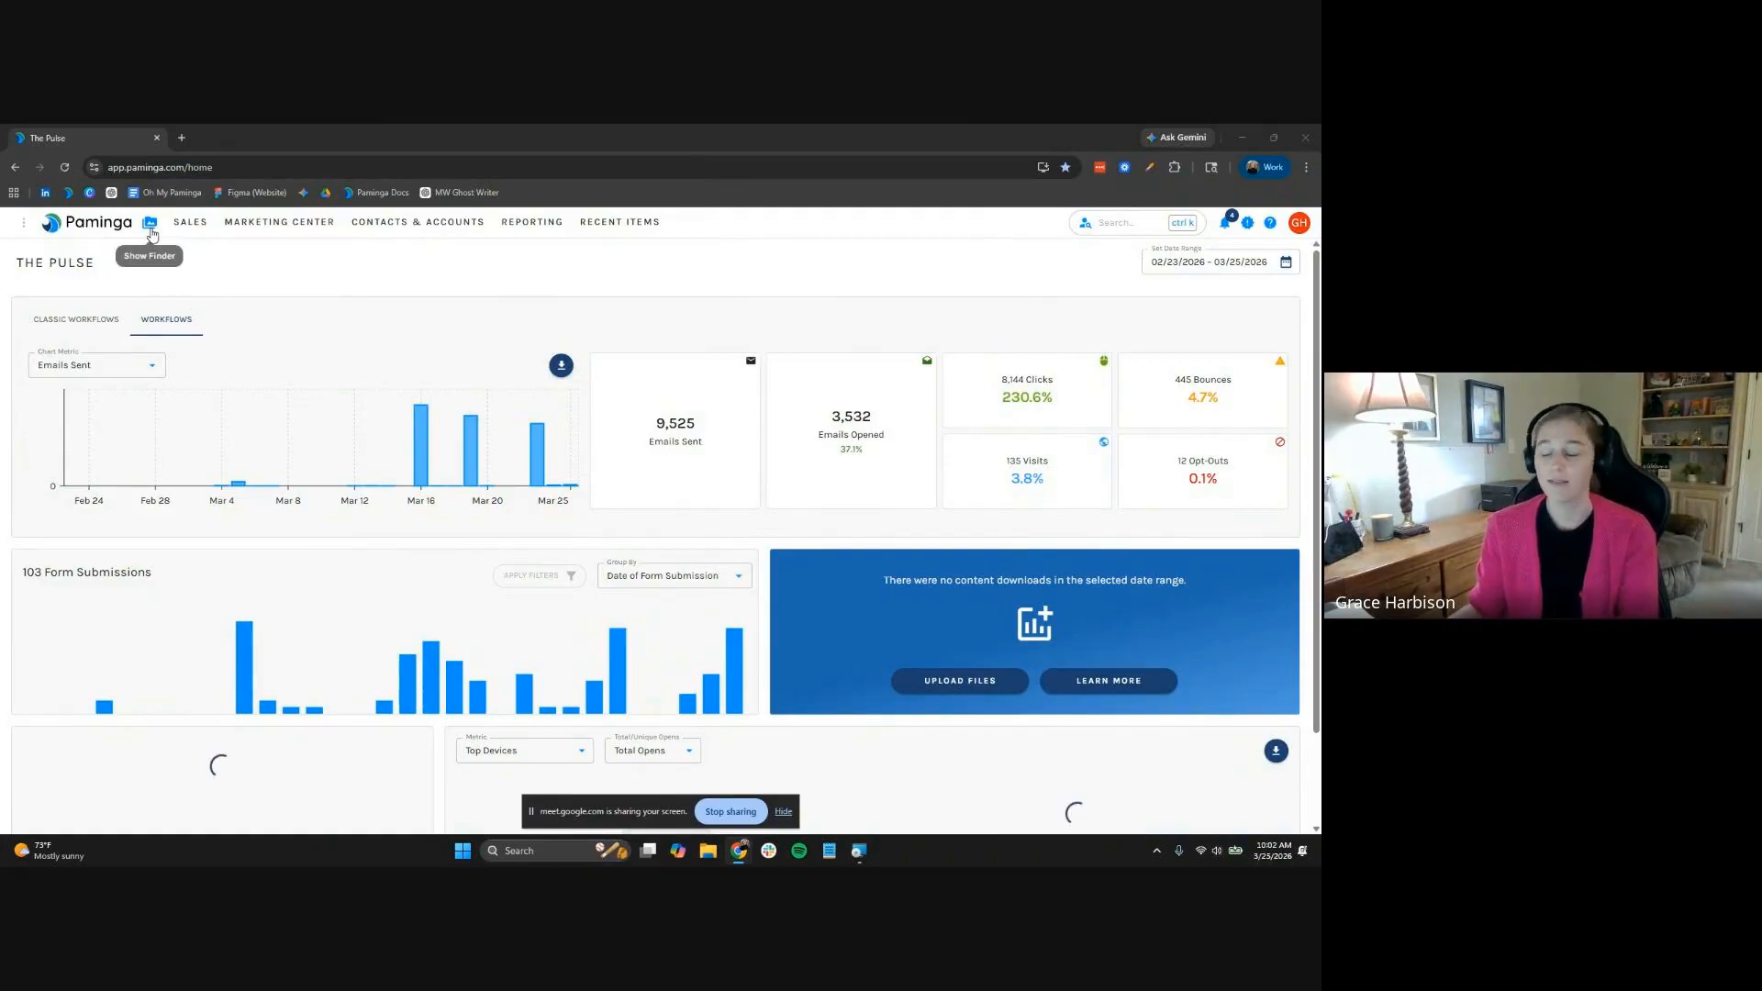
# Open the Paminga Finder to show the FY26 Events webinar series folders
pyautogui.click(151, 229)
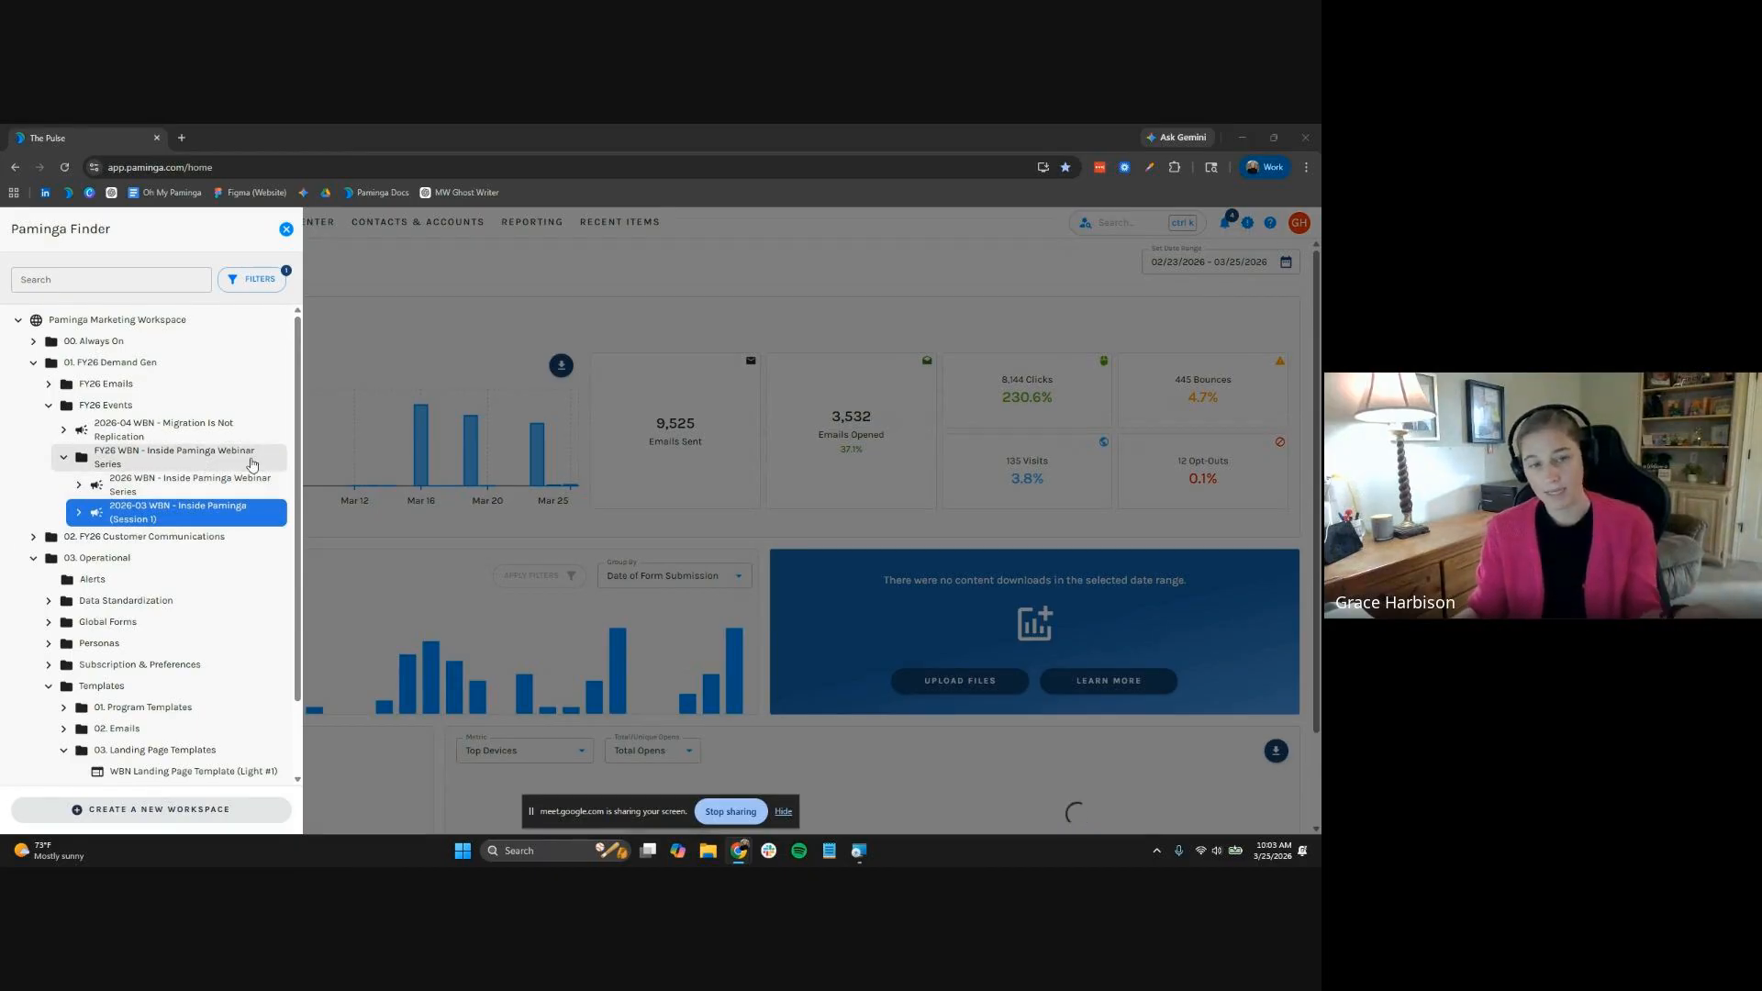
# Start a campaign folder '2026-04-16 WBN - Designing Campaign Workflows That Scale' under FY26 WBN, describing its registrants and attendees
pyautogui.rightClick(208, 460)
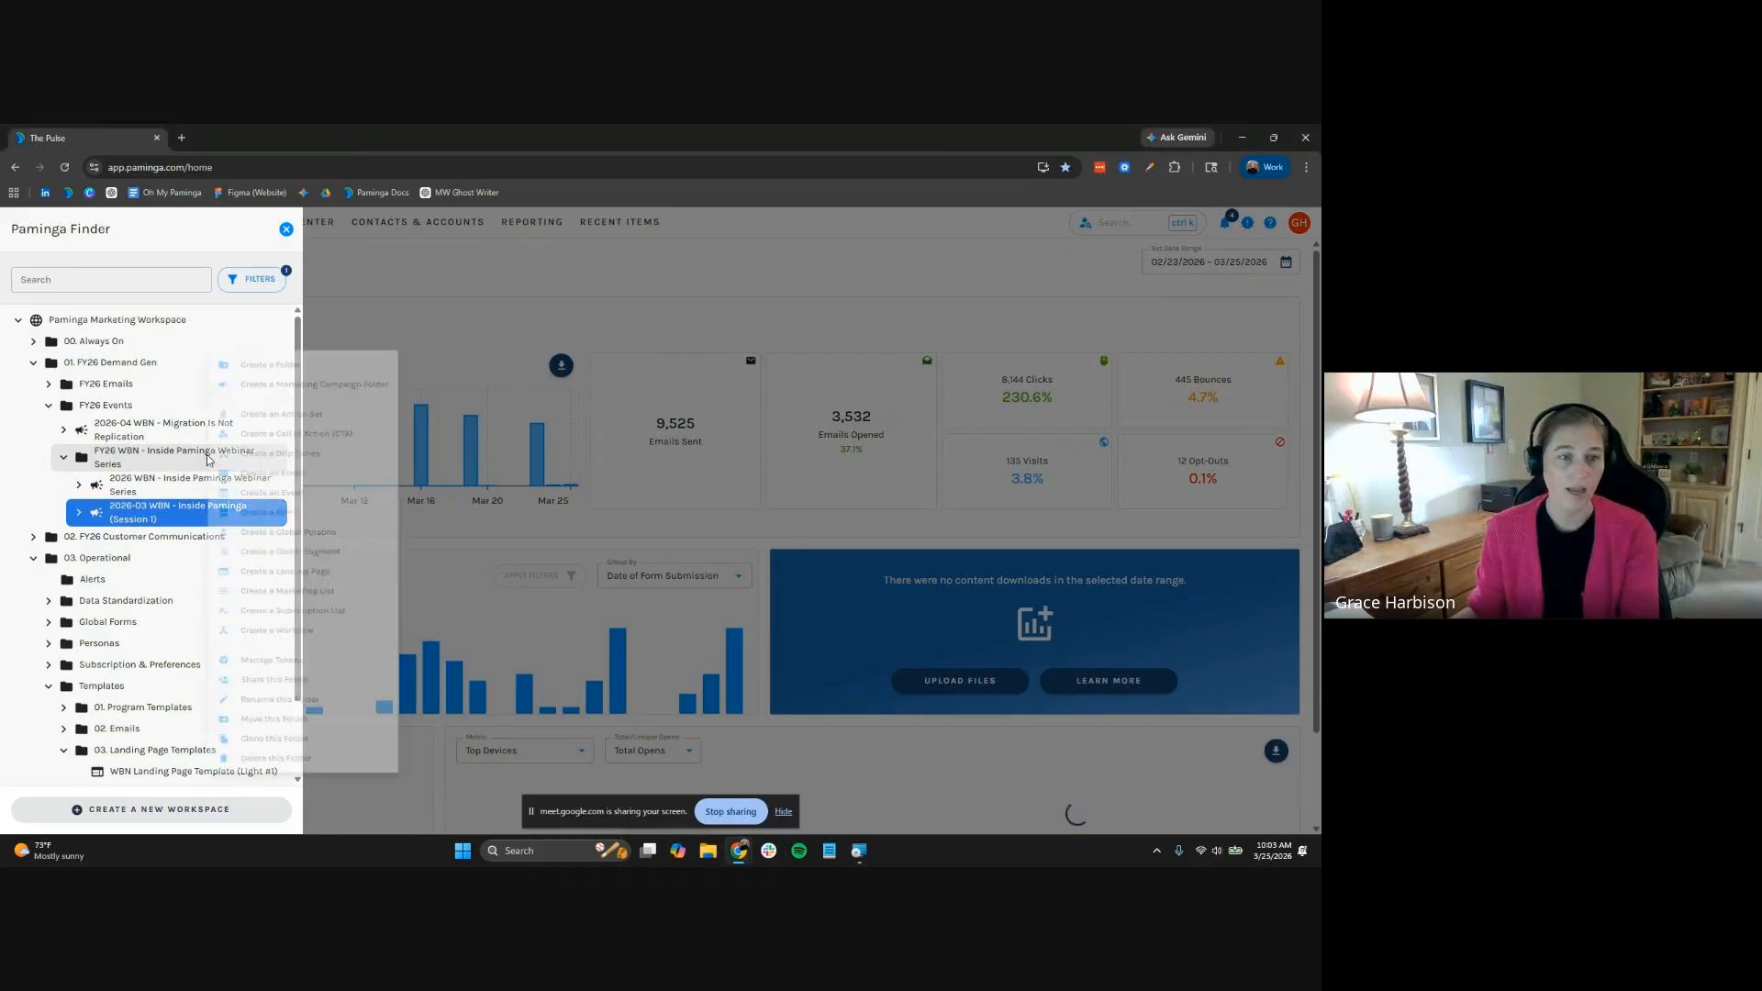
pyautogui.click(335, 375)
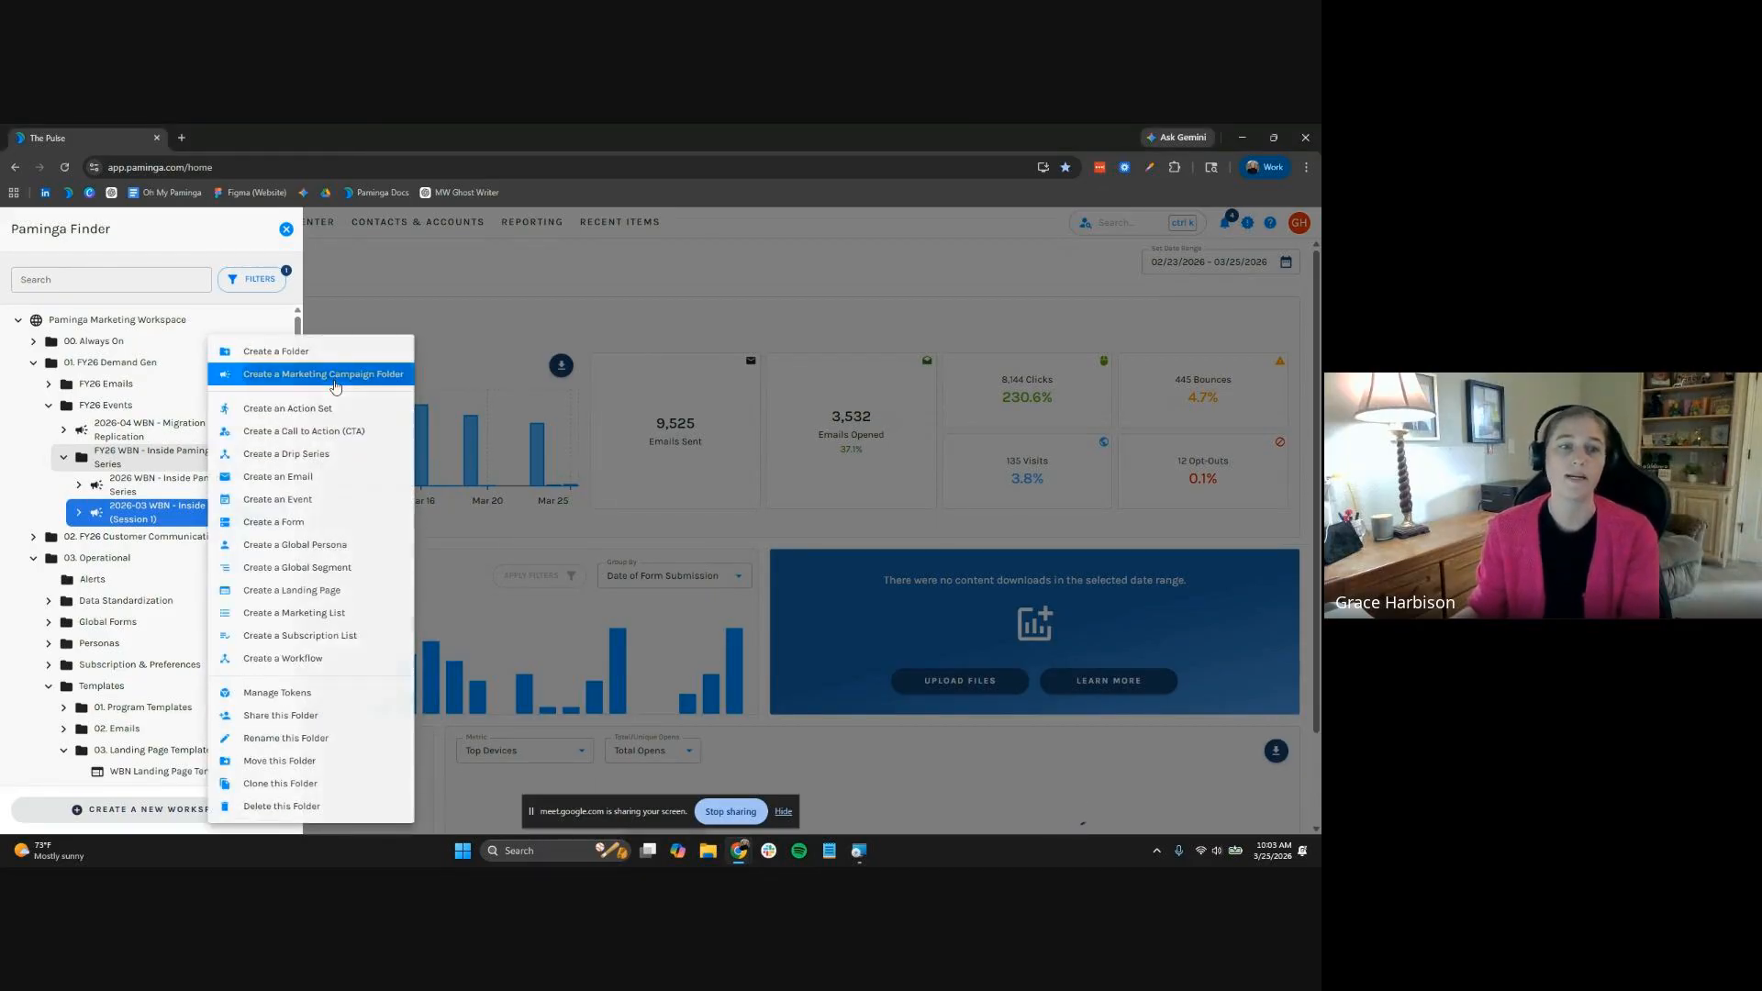
pyautogui.write('20')
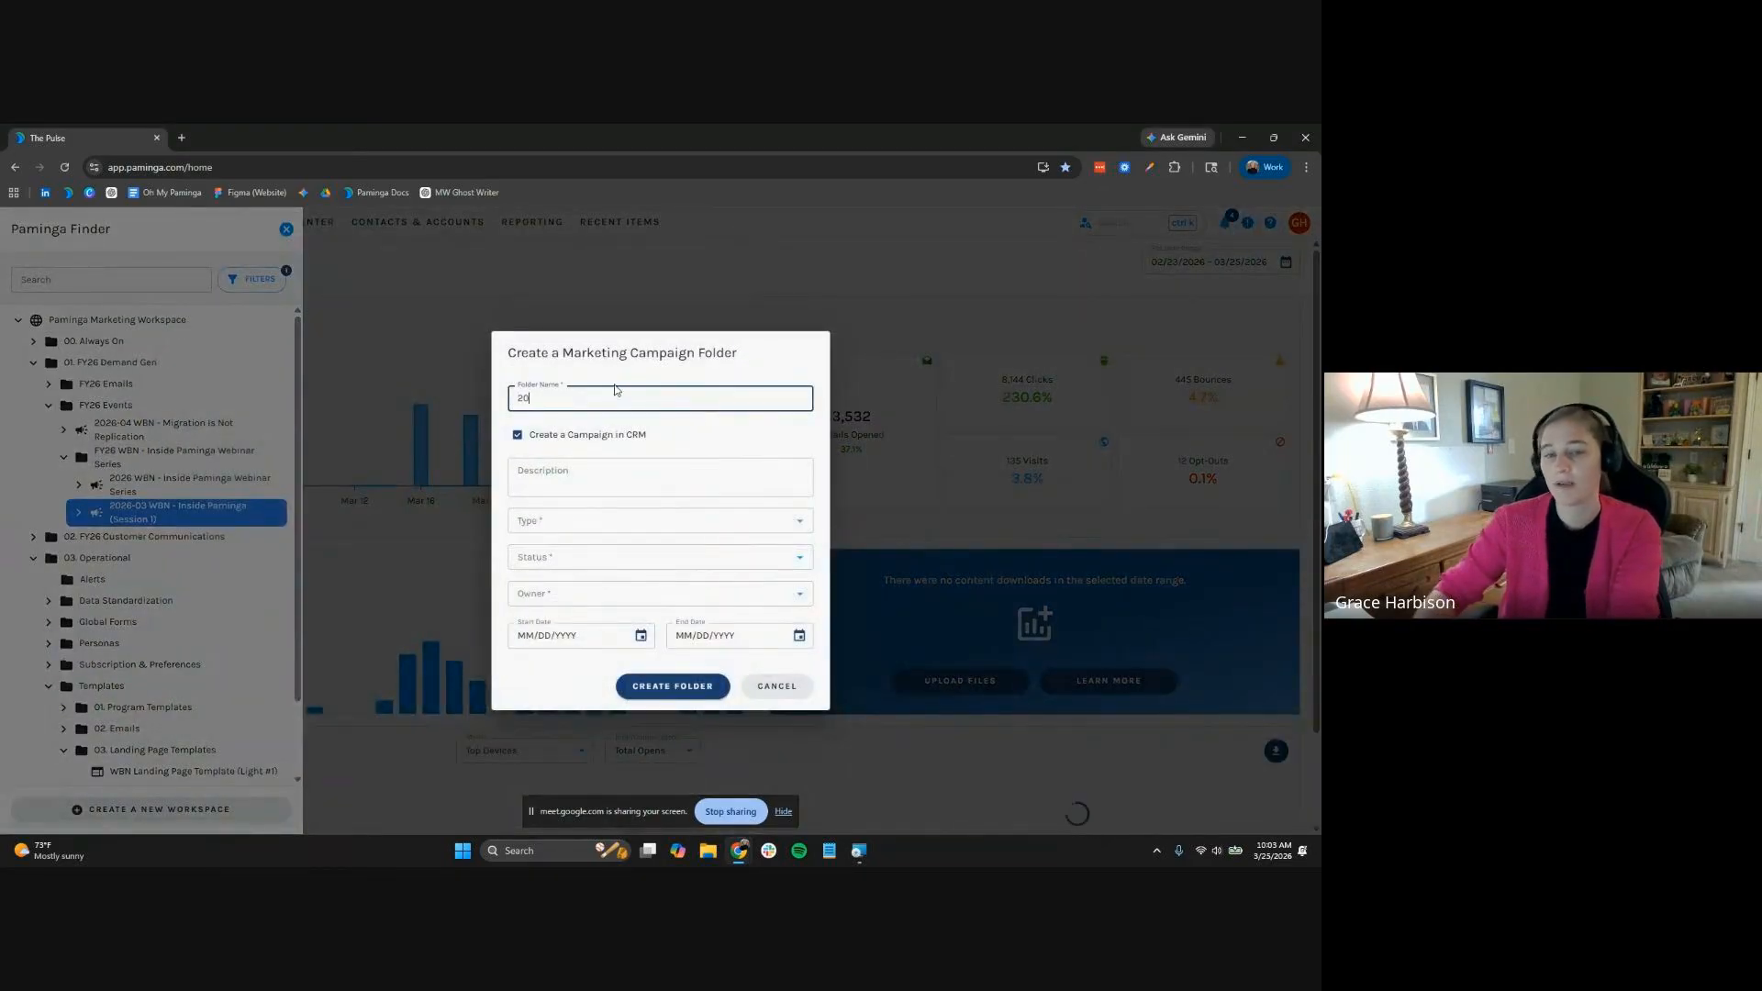
pyautogui.write('26-')
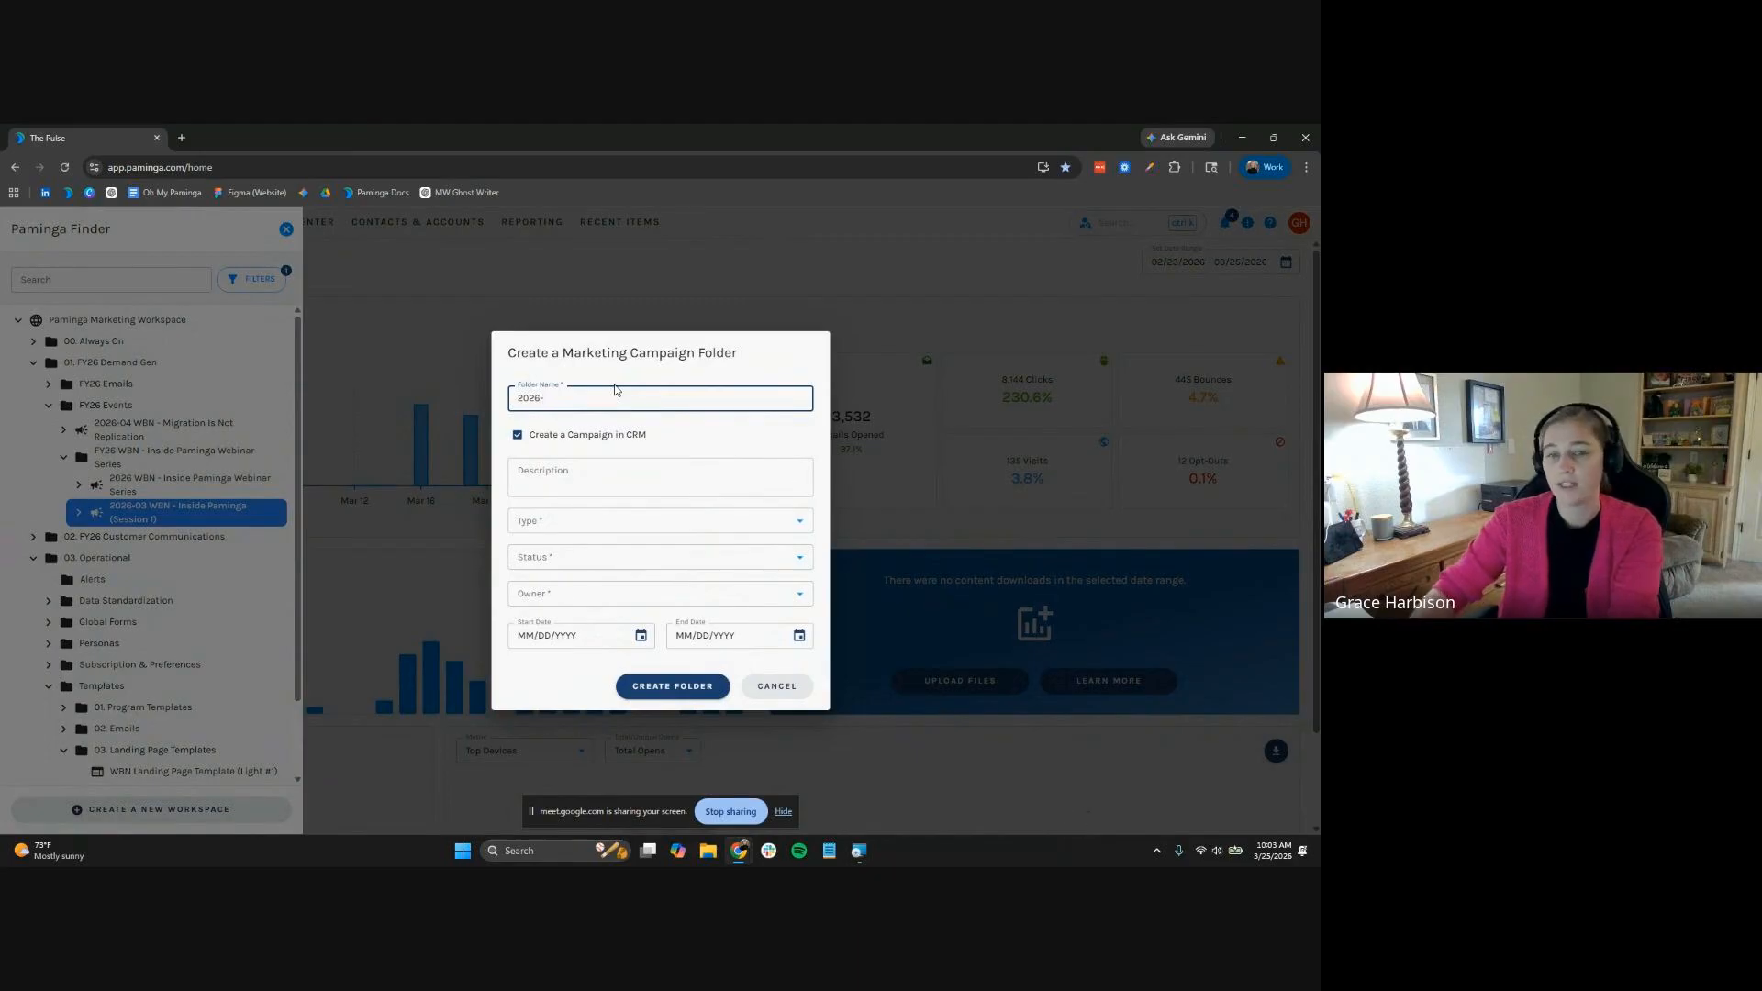
pyautogui.write('04-16 WBN -')
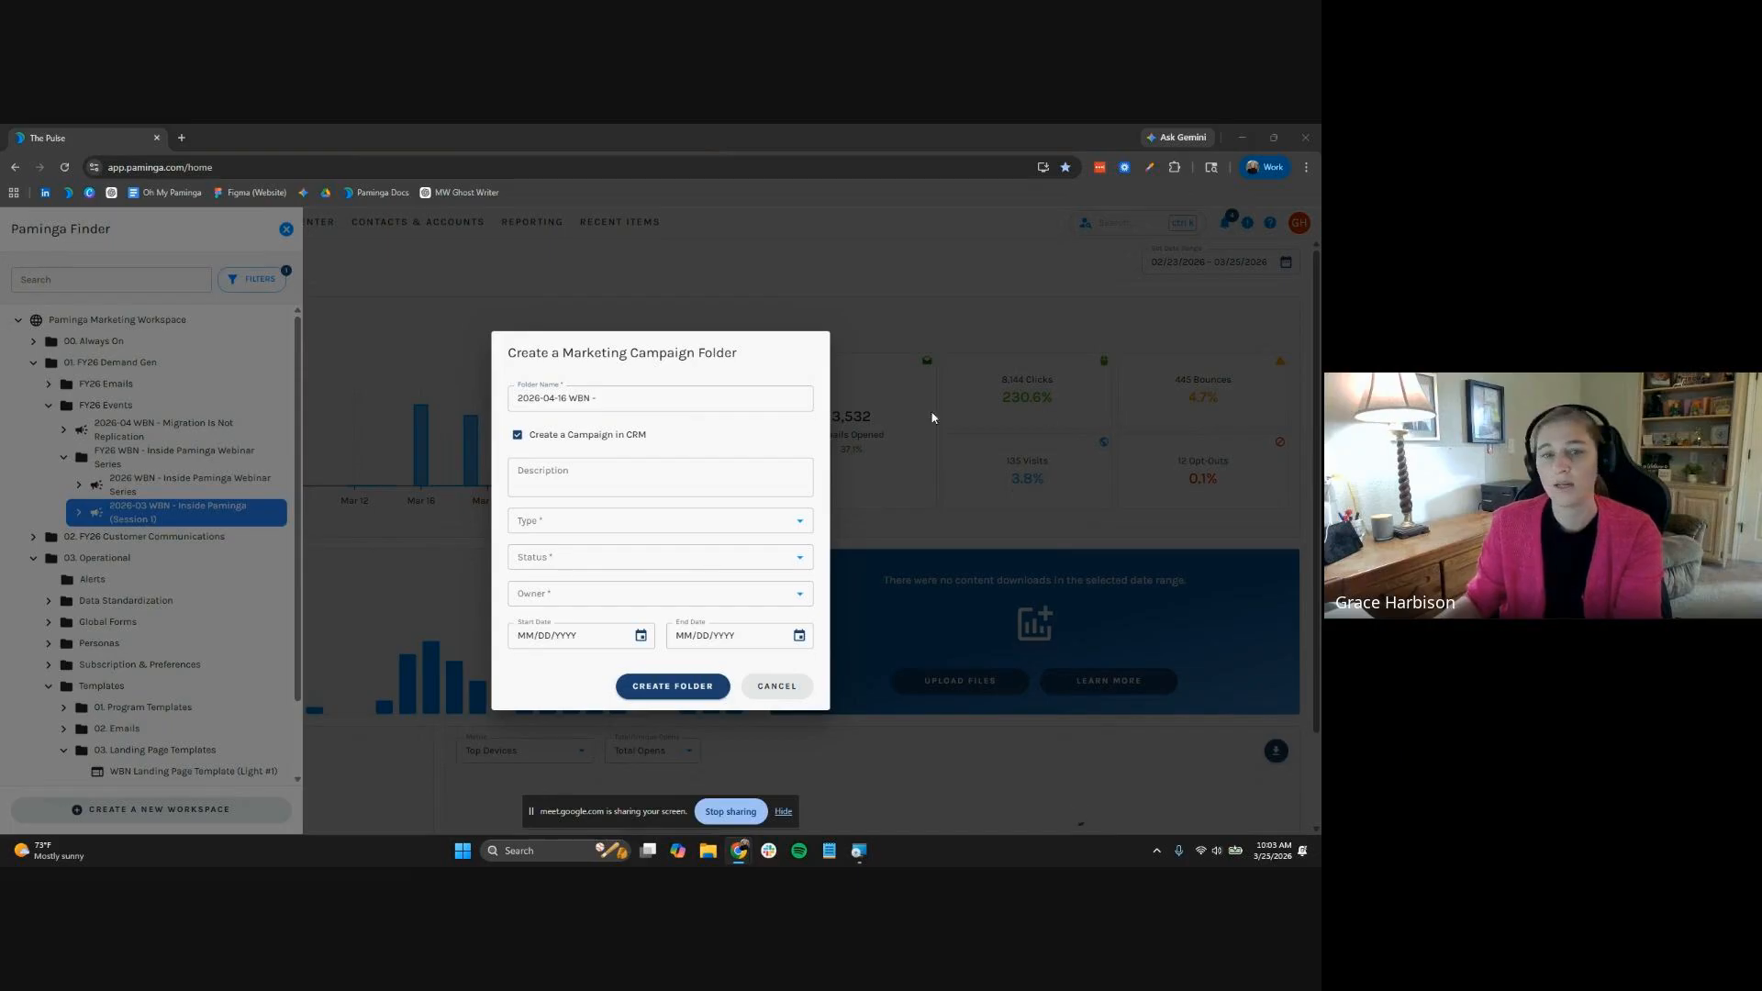
pyautogui.click(649, 391)
pyautogui.write('Designing Campaign Workflows That Scale')
pyautogui.click(703, 468)
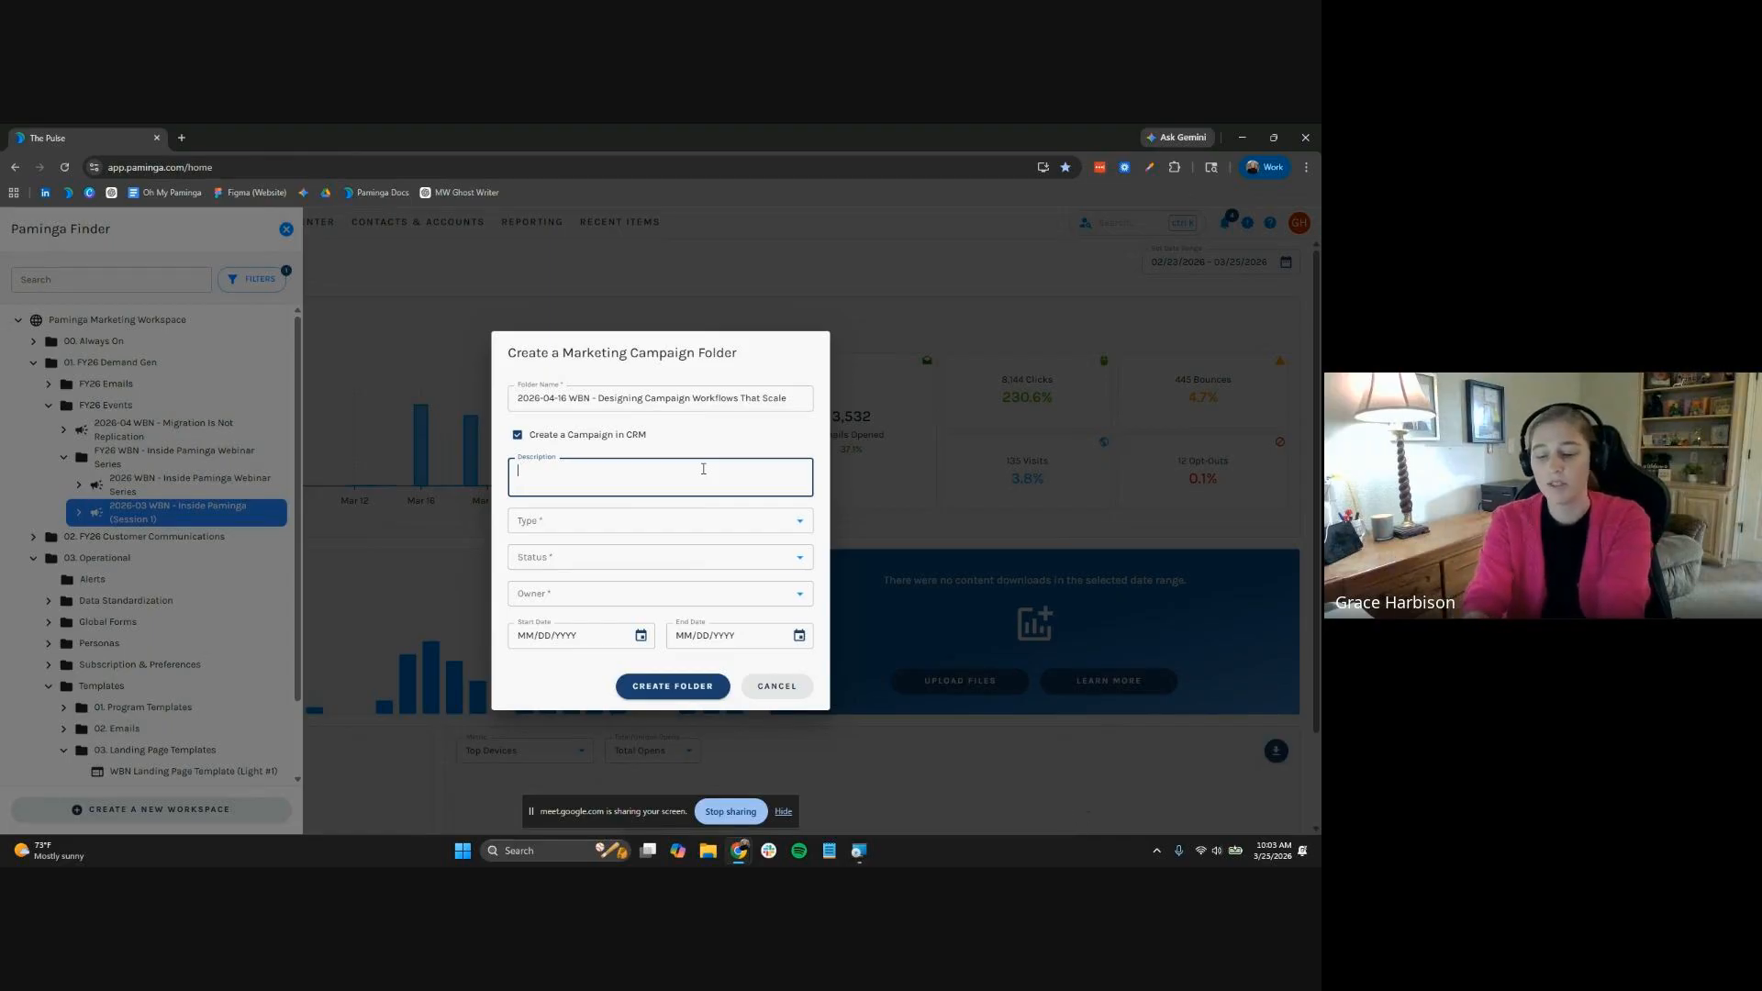
pyautogui.write('is ca')
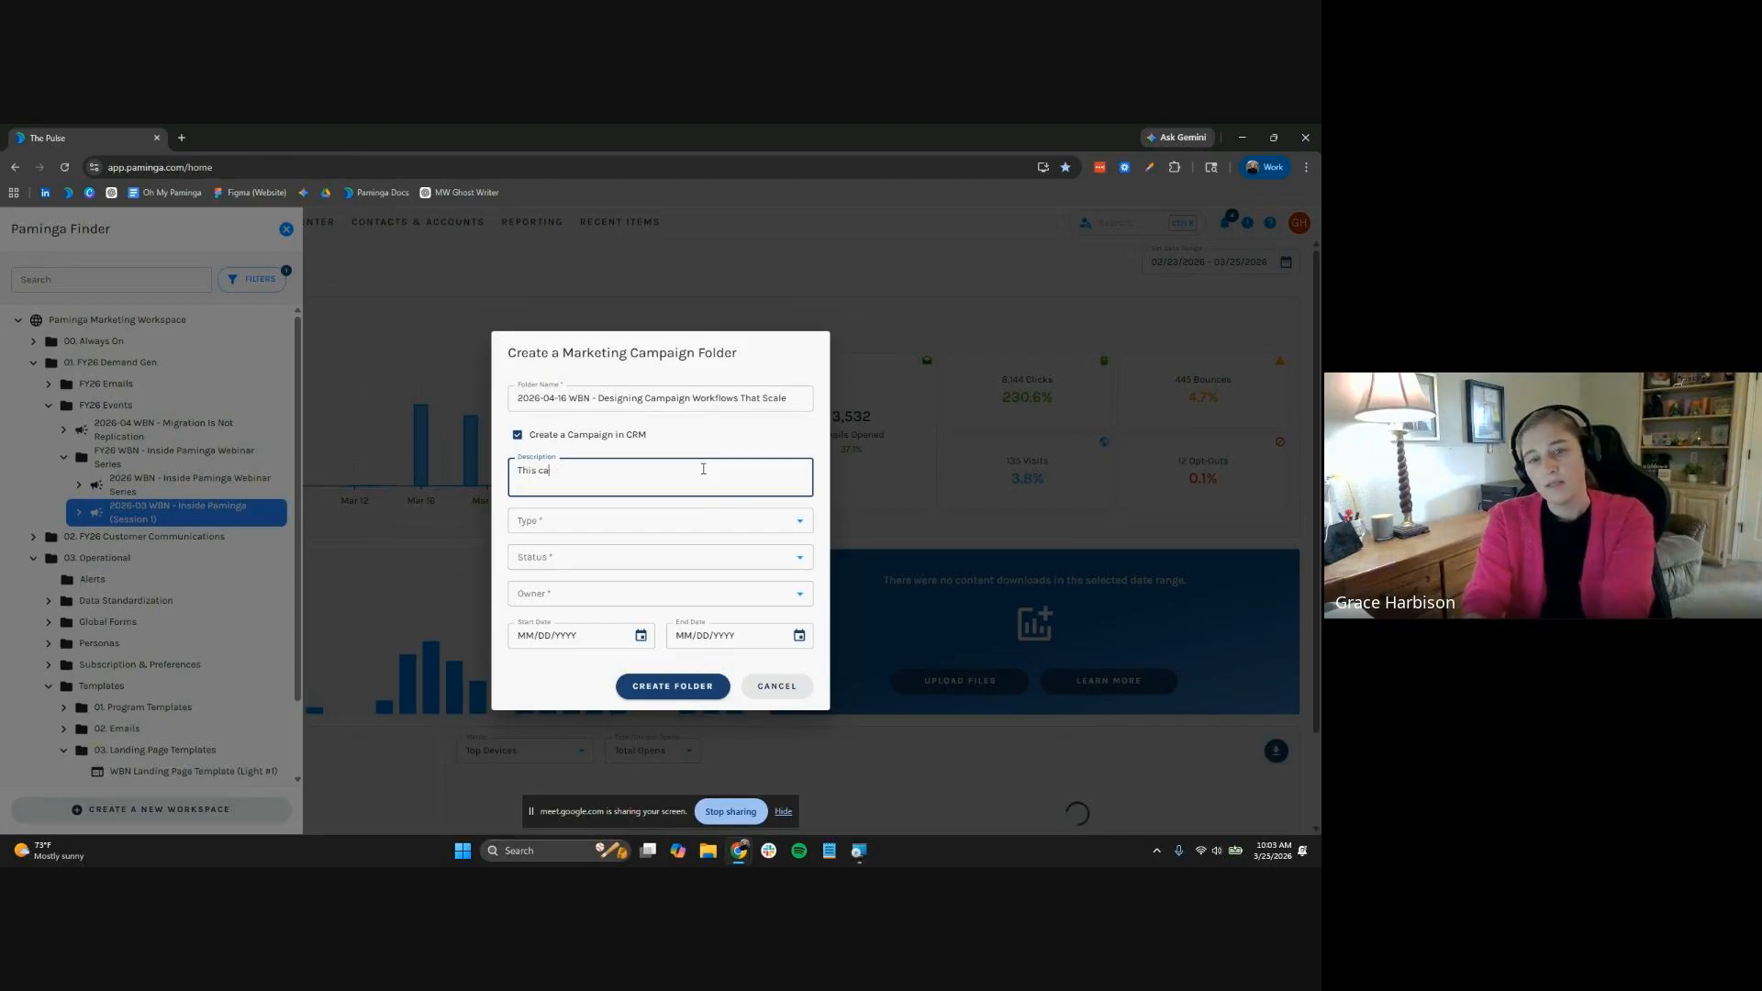
pyautogui.write('pampaign houses r')
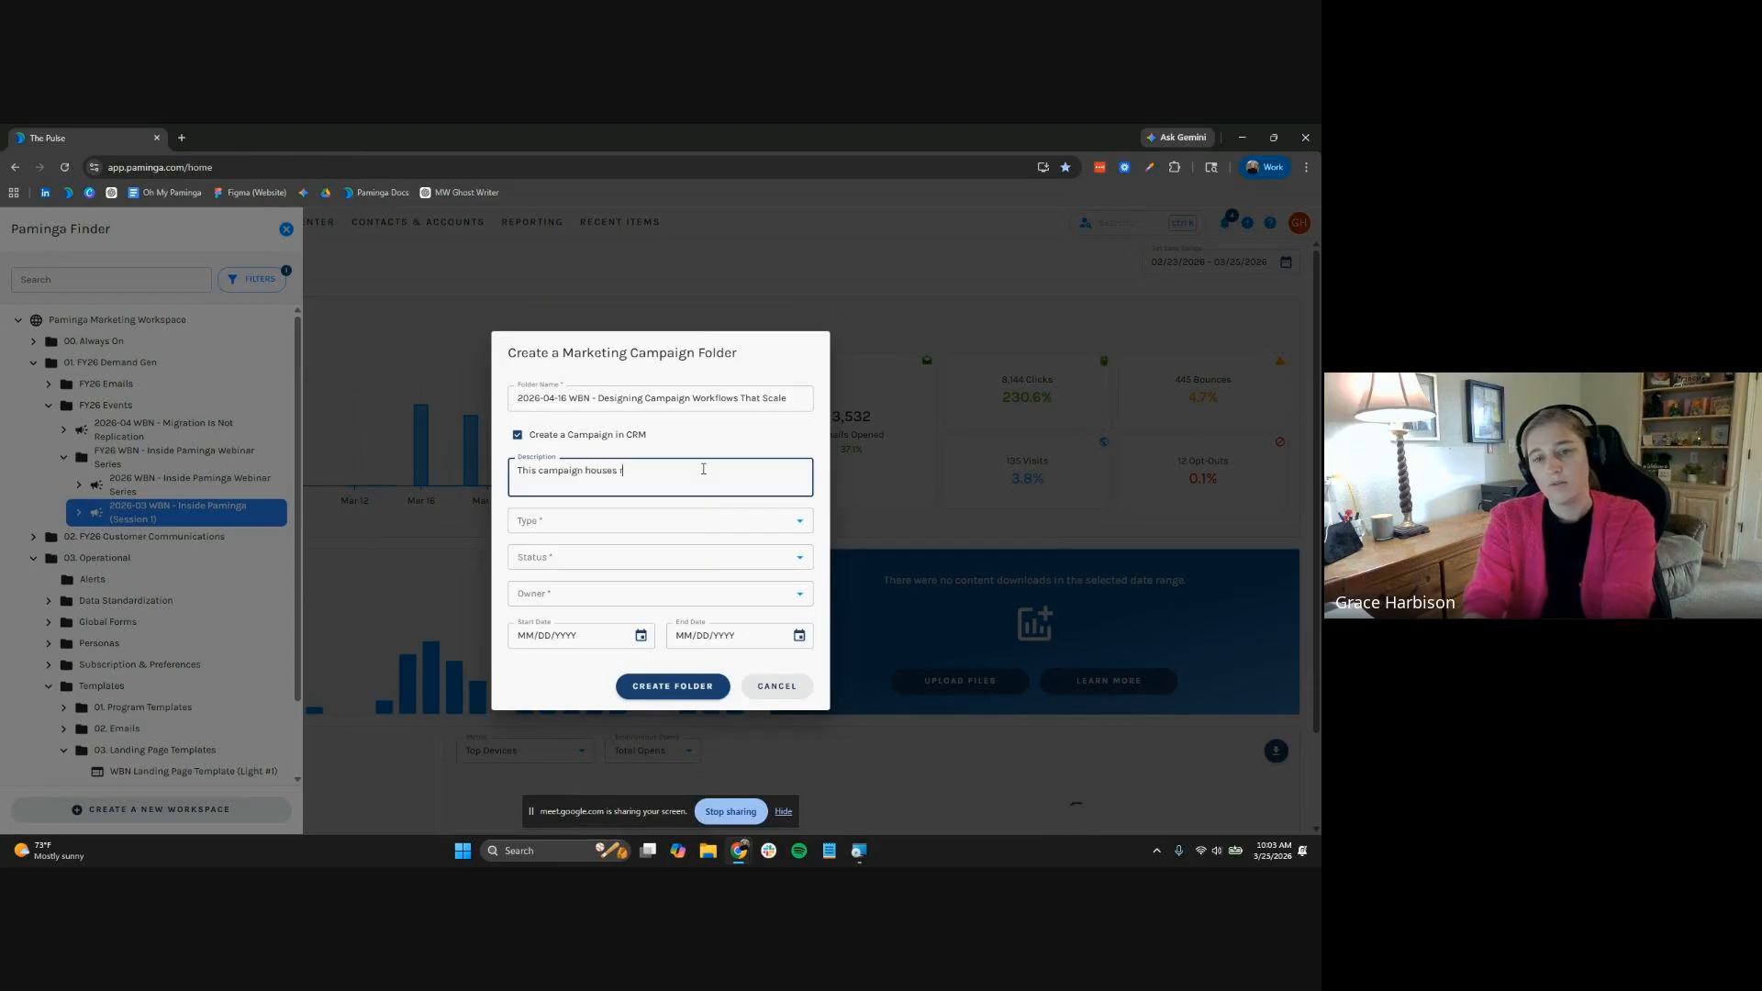
pyautogui.write('egistrants and attende')
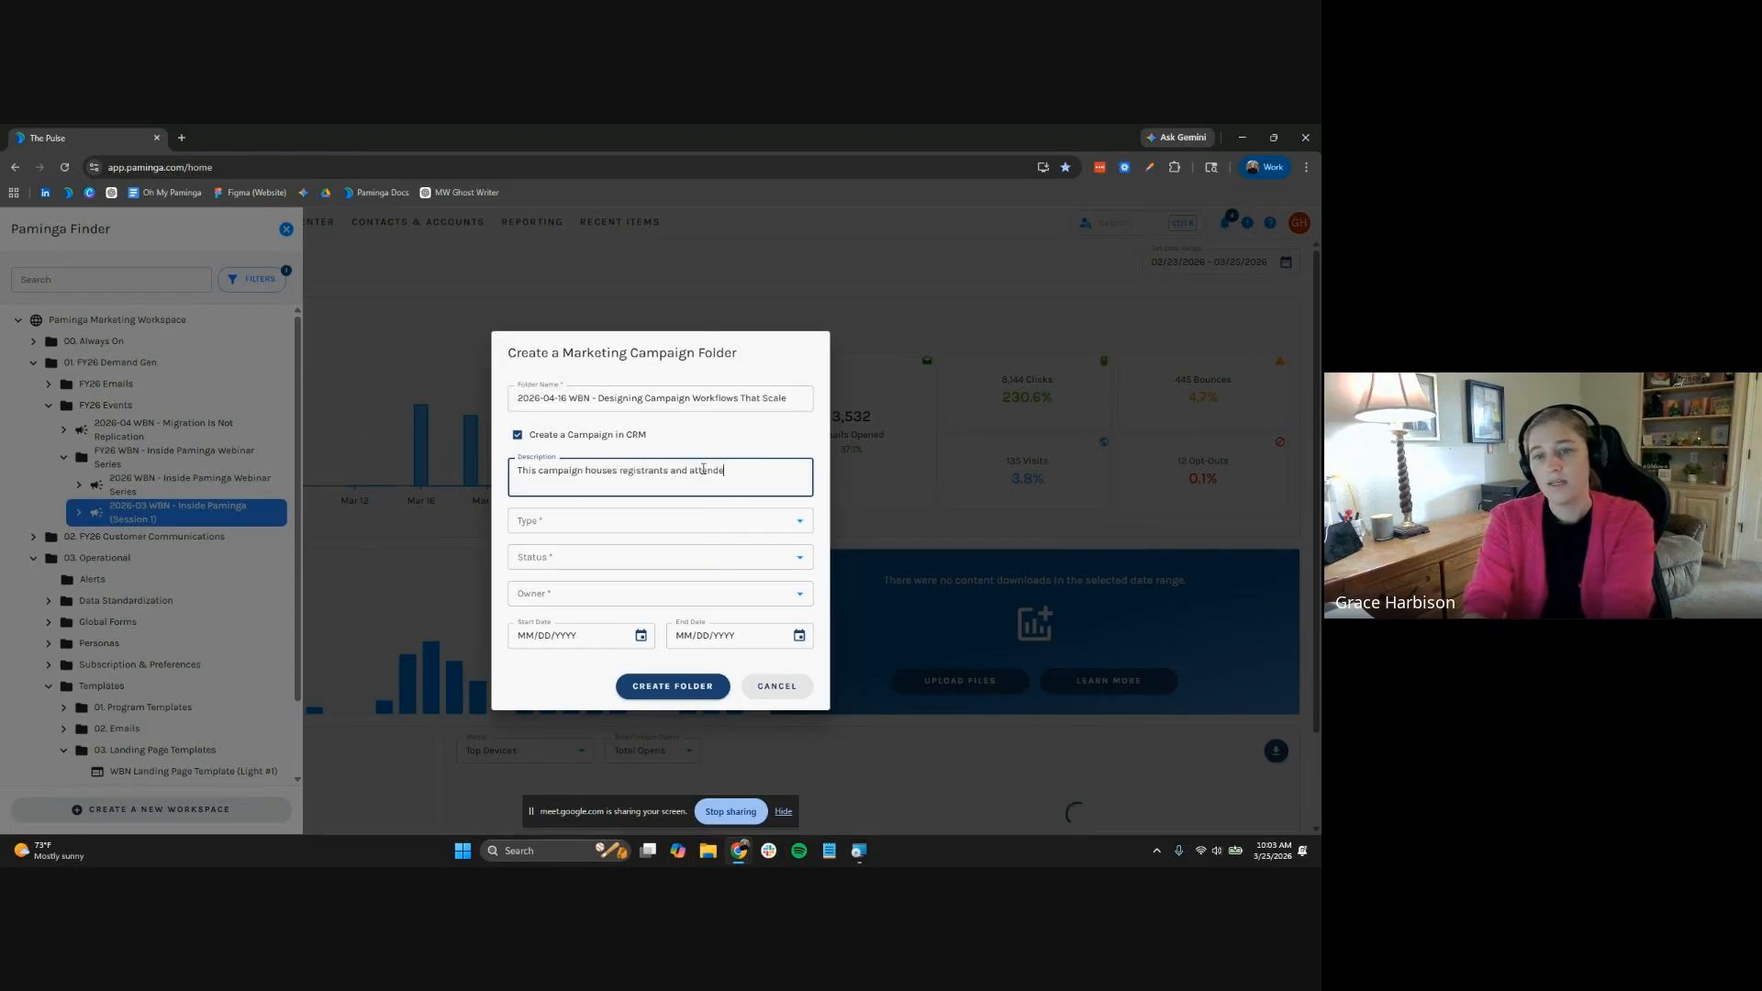
pyautogui.write('es for the second')
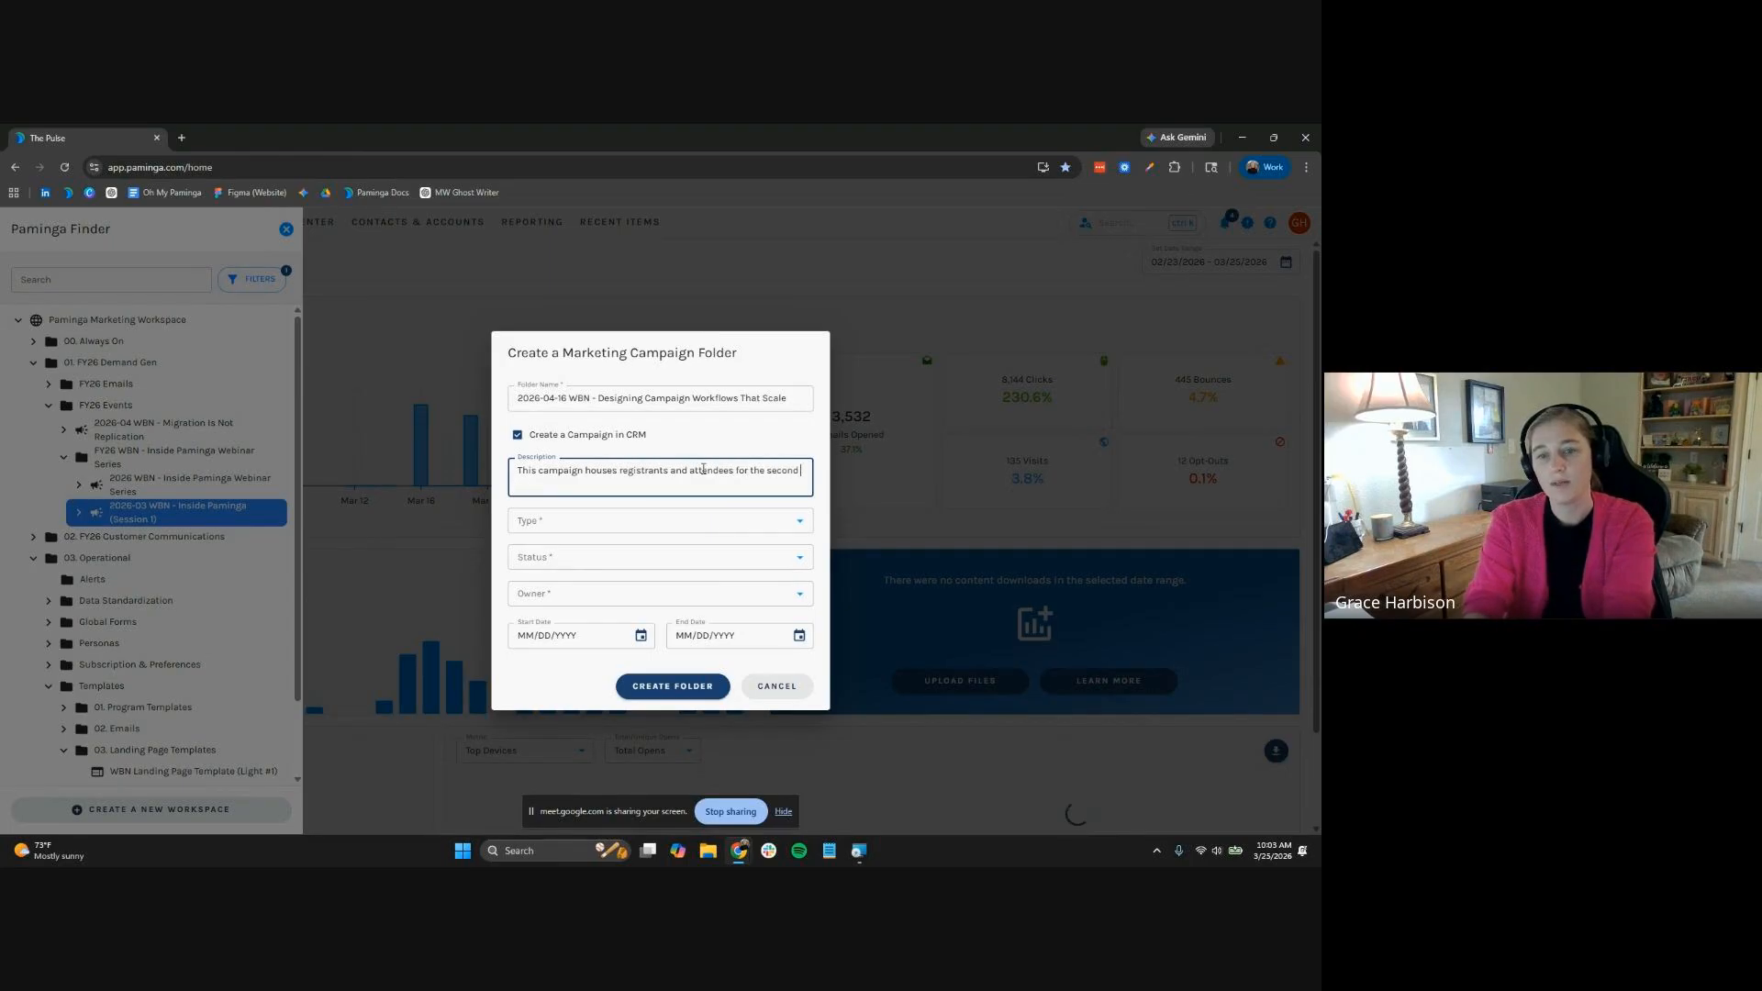
pyautogui.write(' Inside Paminga web')
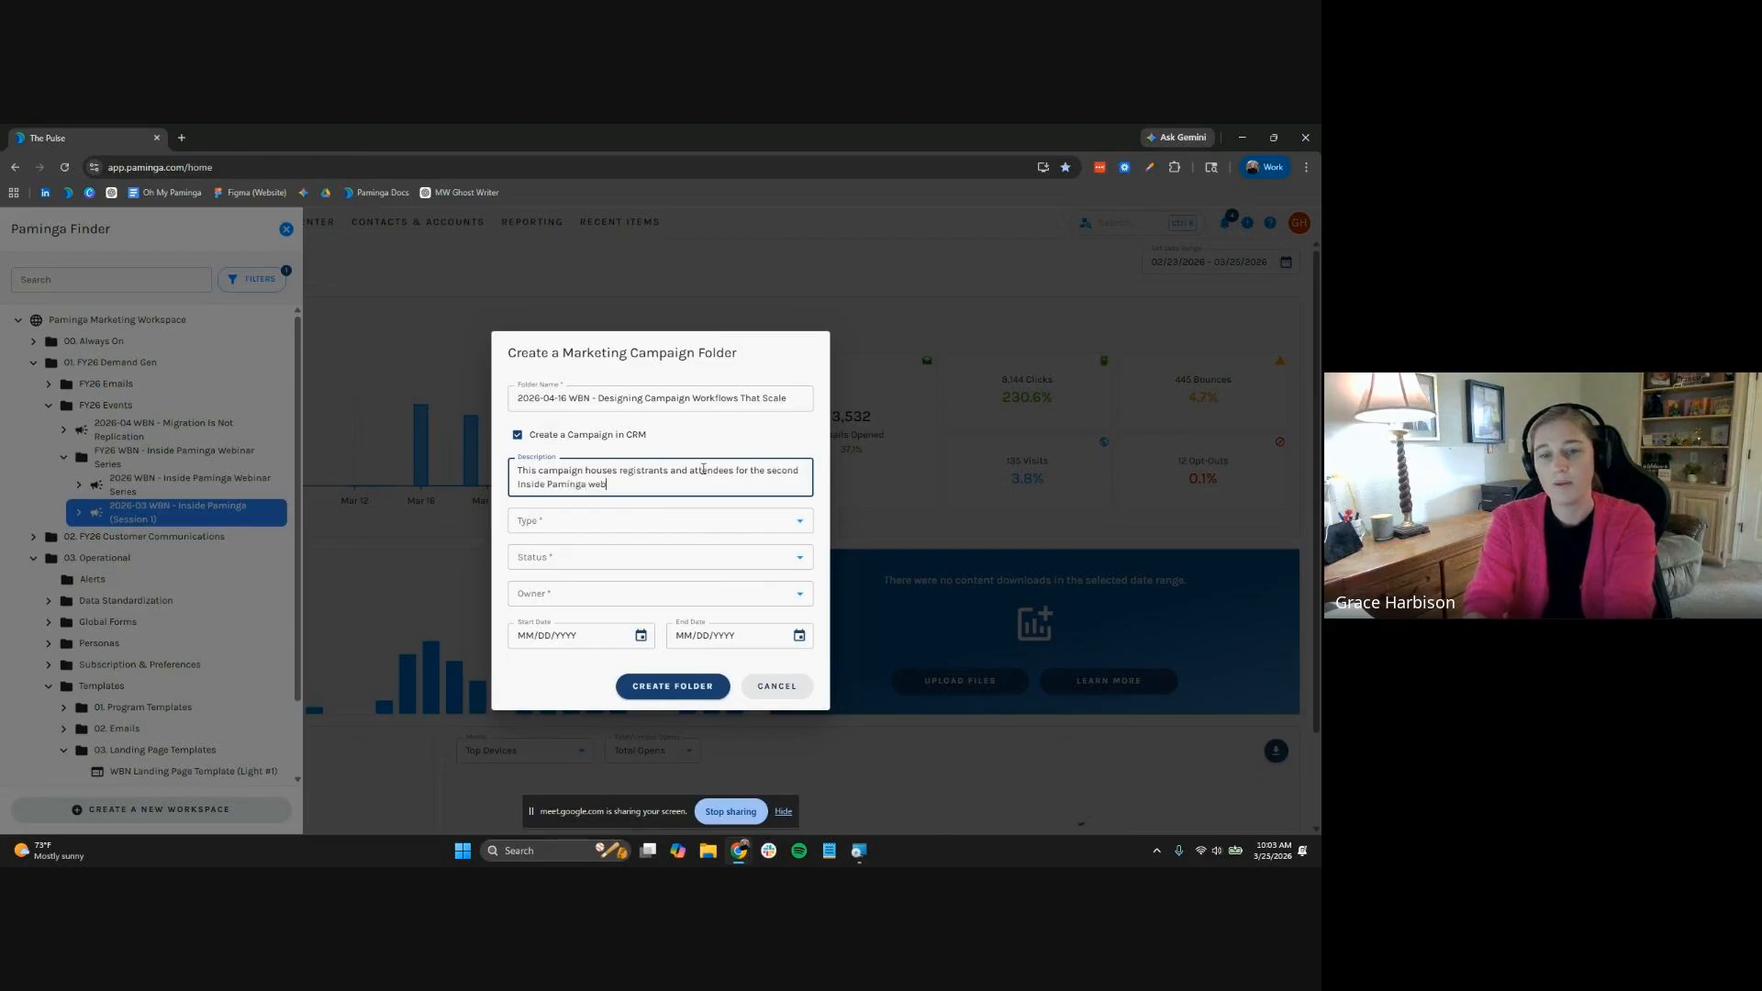
pyautogui.write('inar as part o')
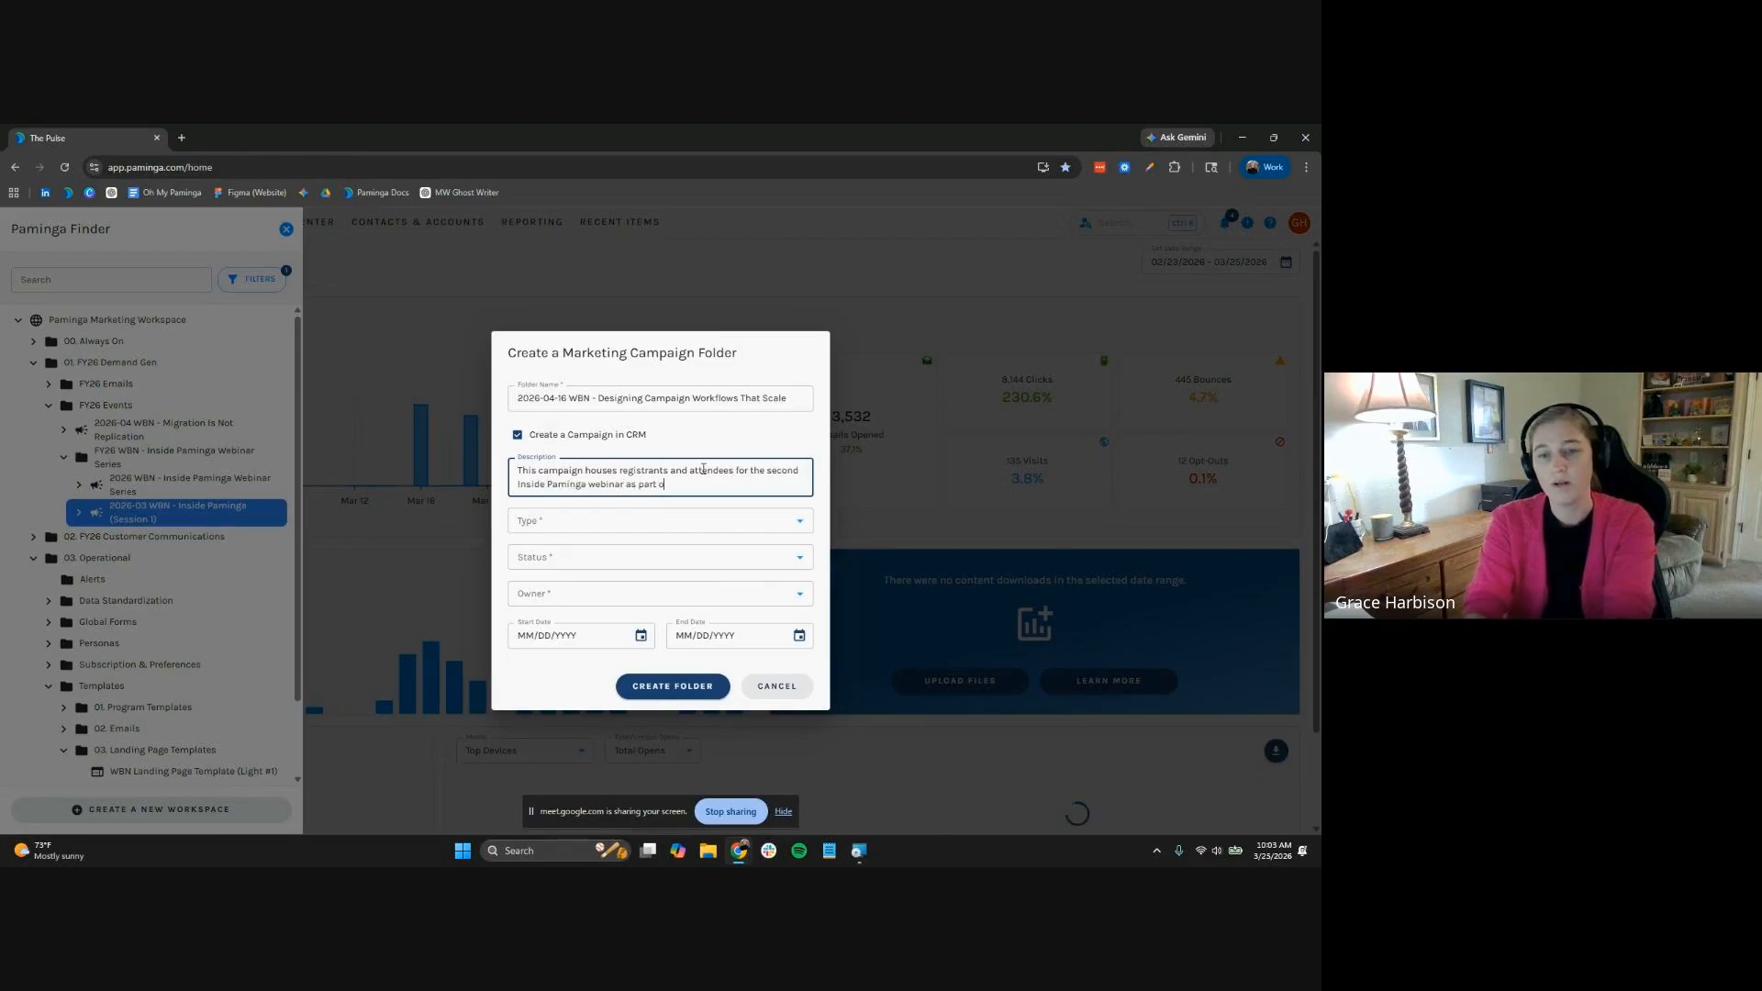
pyautogui.write('f a 5 part series.')
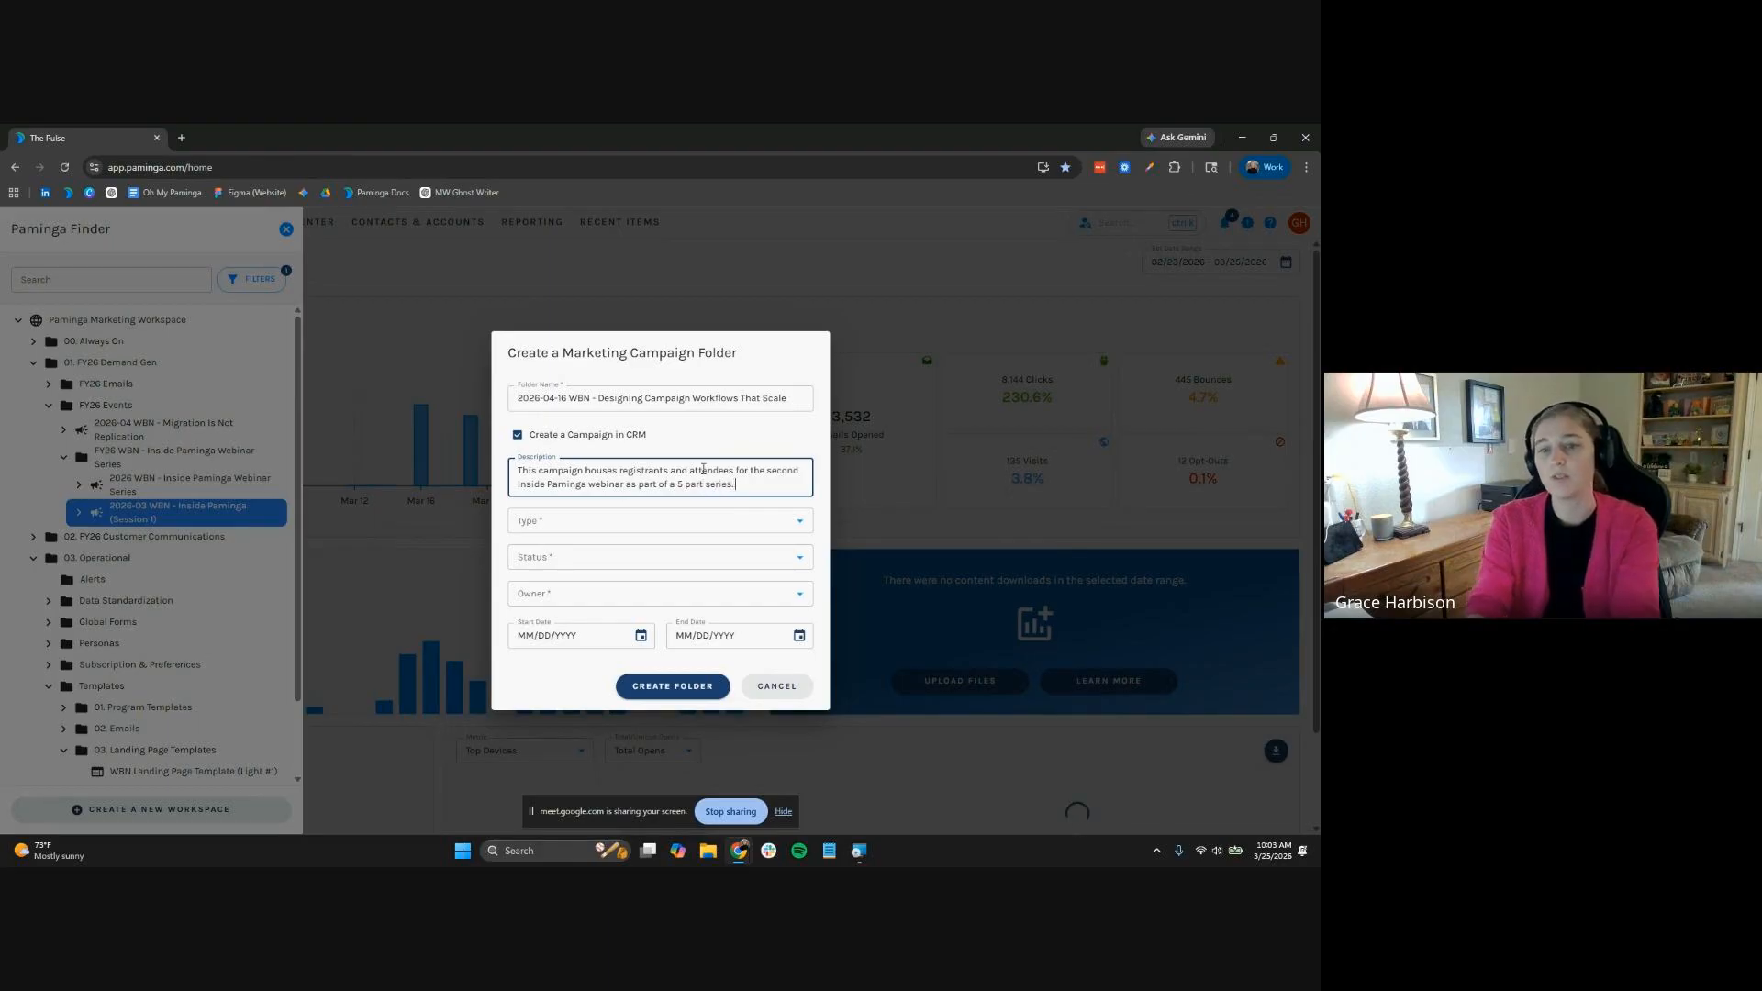
# Set the campaign type to Webinar, status to In Progress, and assign an owner
pyautogui.click(706, 519)
pyautogui.scroll(-3, 700, 613)
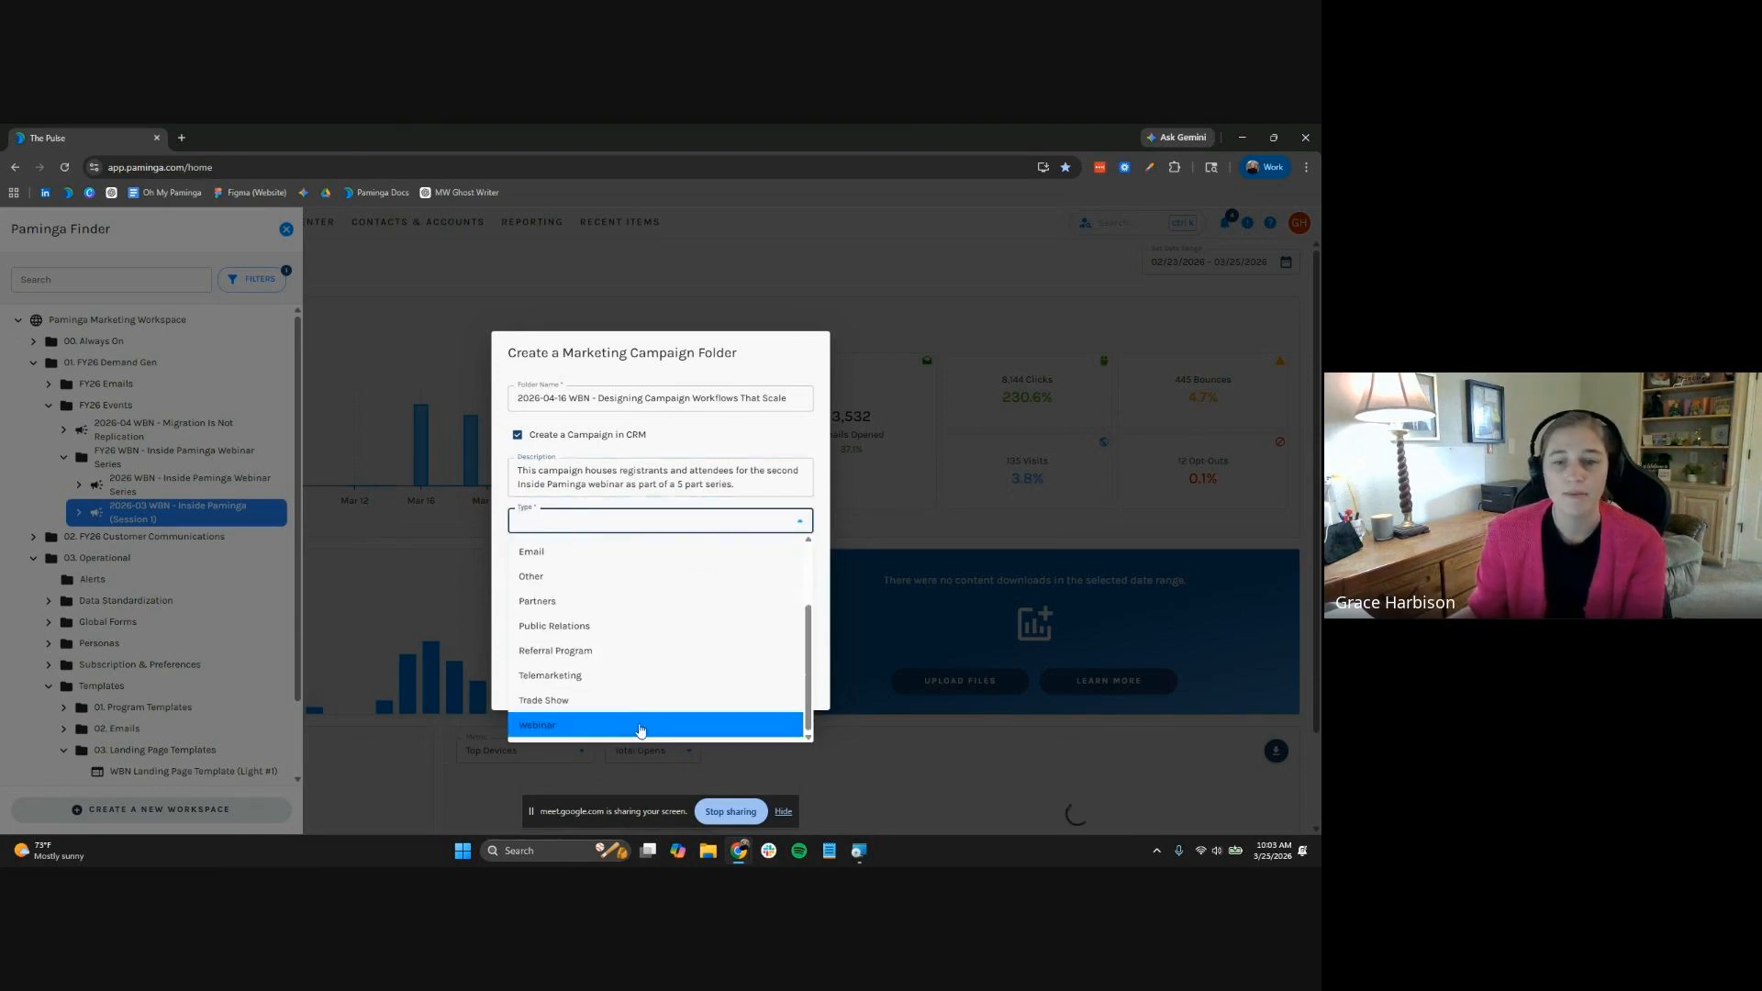
pyautogui.click(640, 727)
pyautogui.click(594, 556)
pyautogui.click(589, 616)
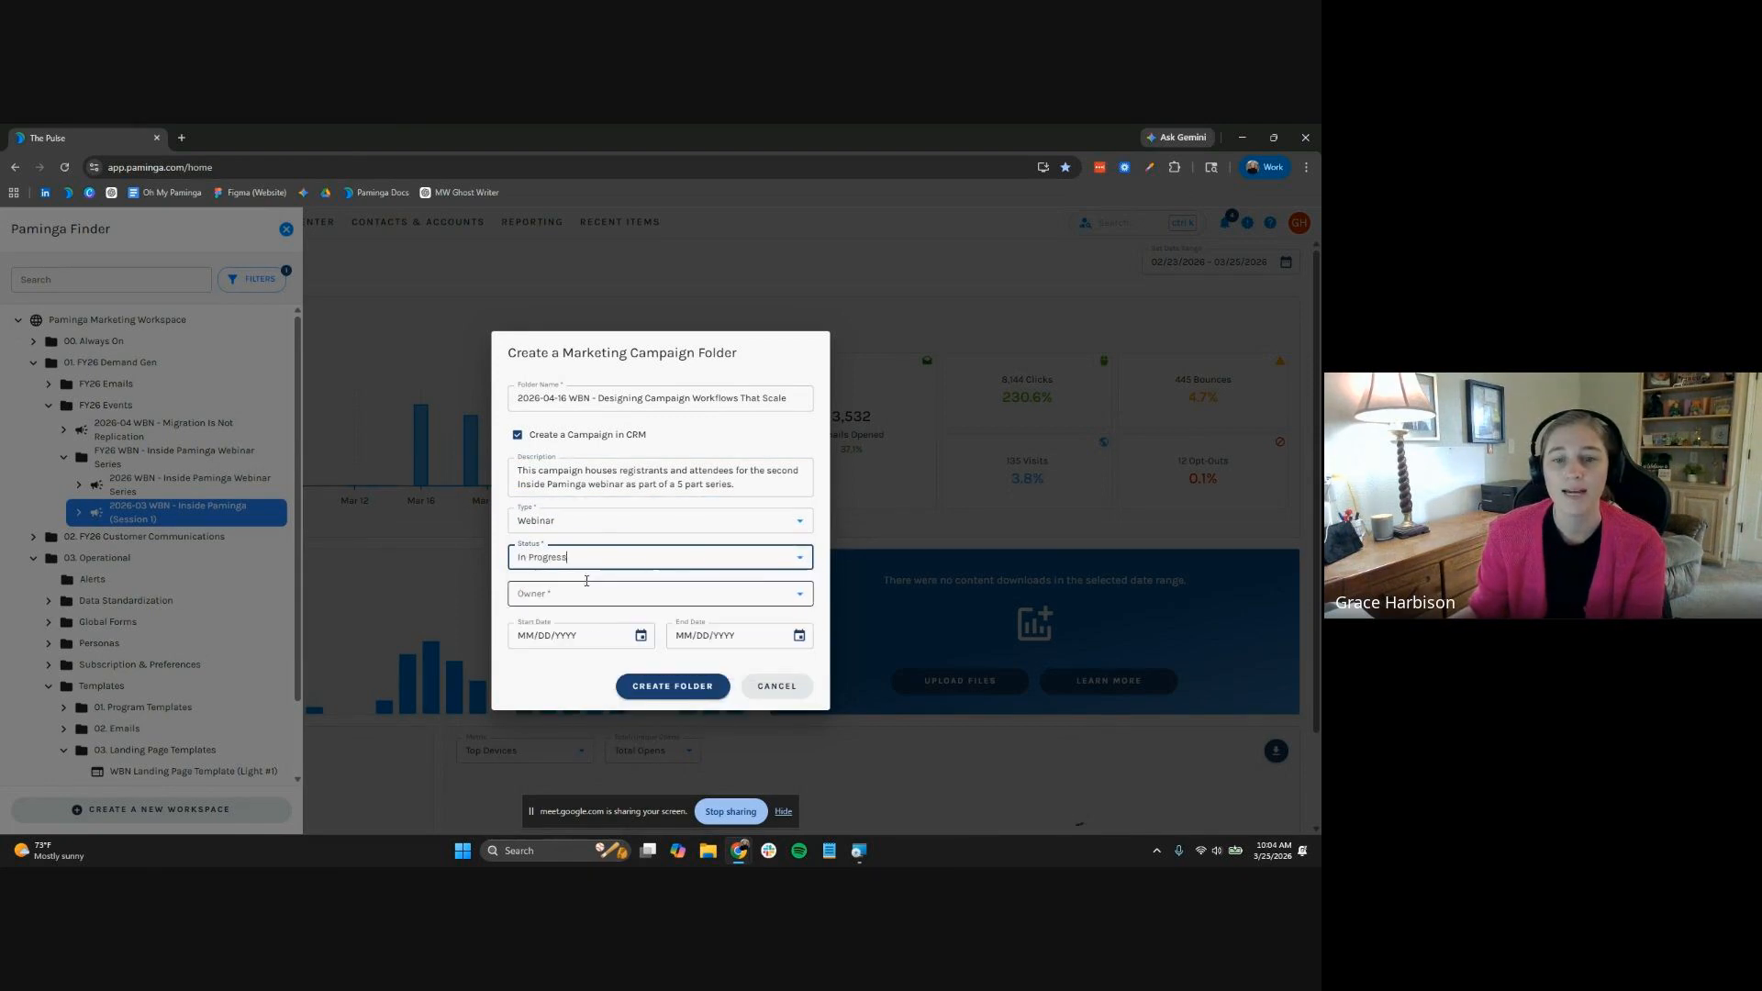
pyautogui.click(587, 592)
pyautogui.click(517, 652)
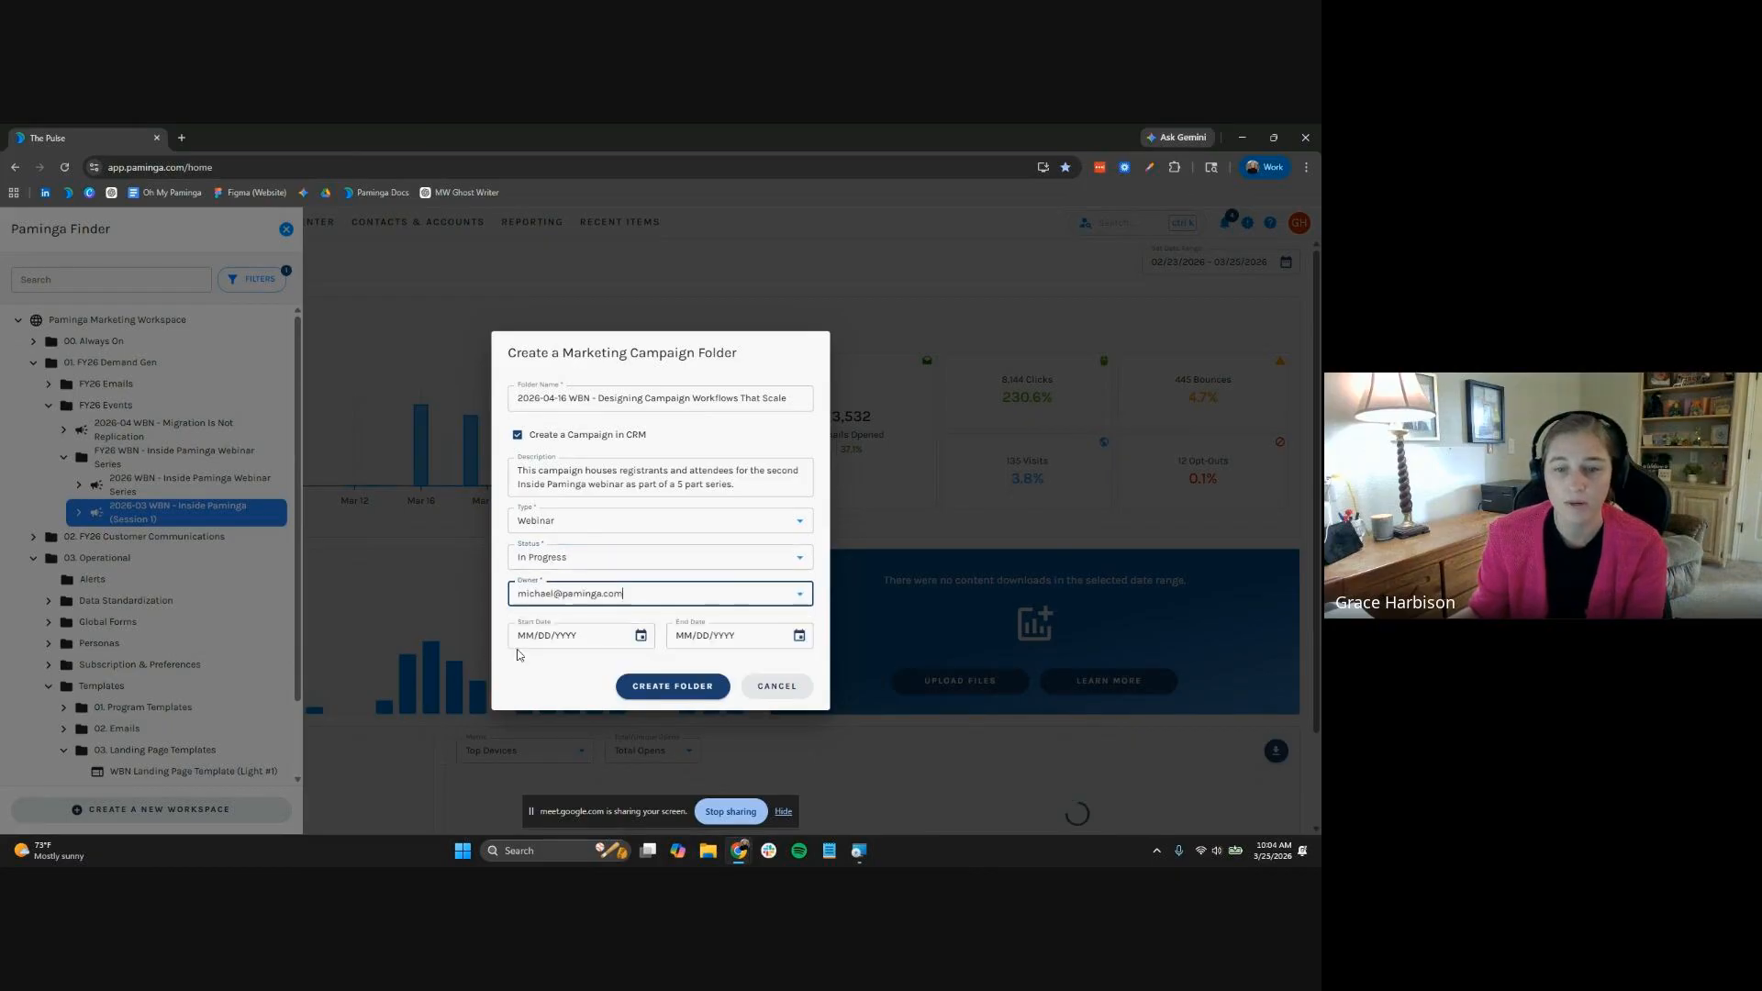
# Set dates 03/25/2026 to 04/16/2026 and create the campaign folder
pyautogui.click(514, 642)
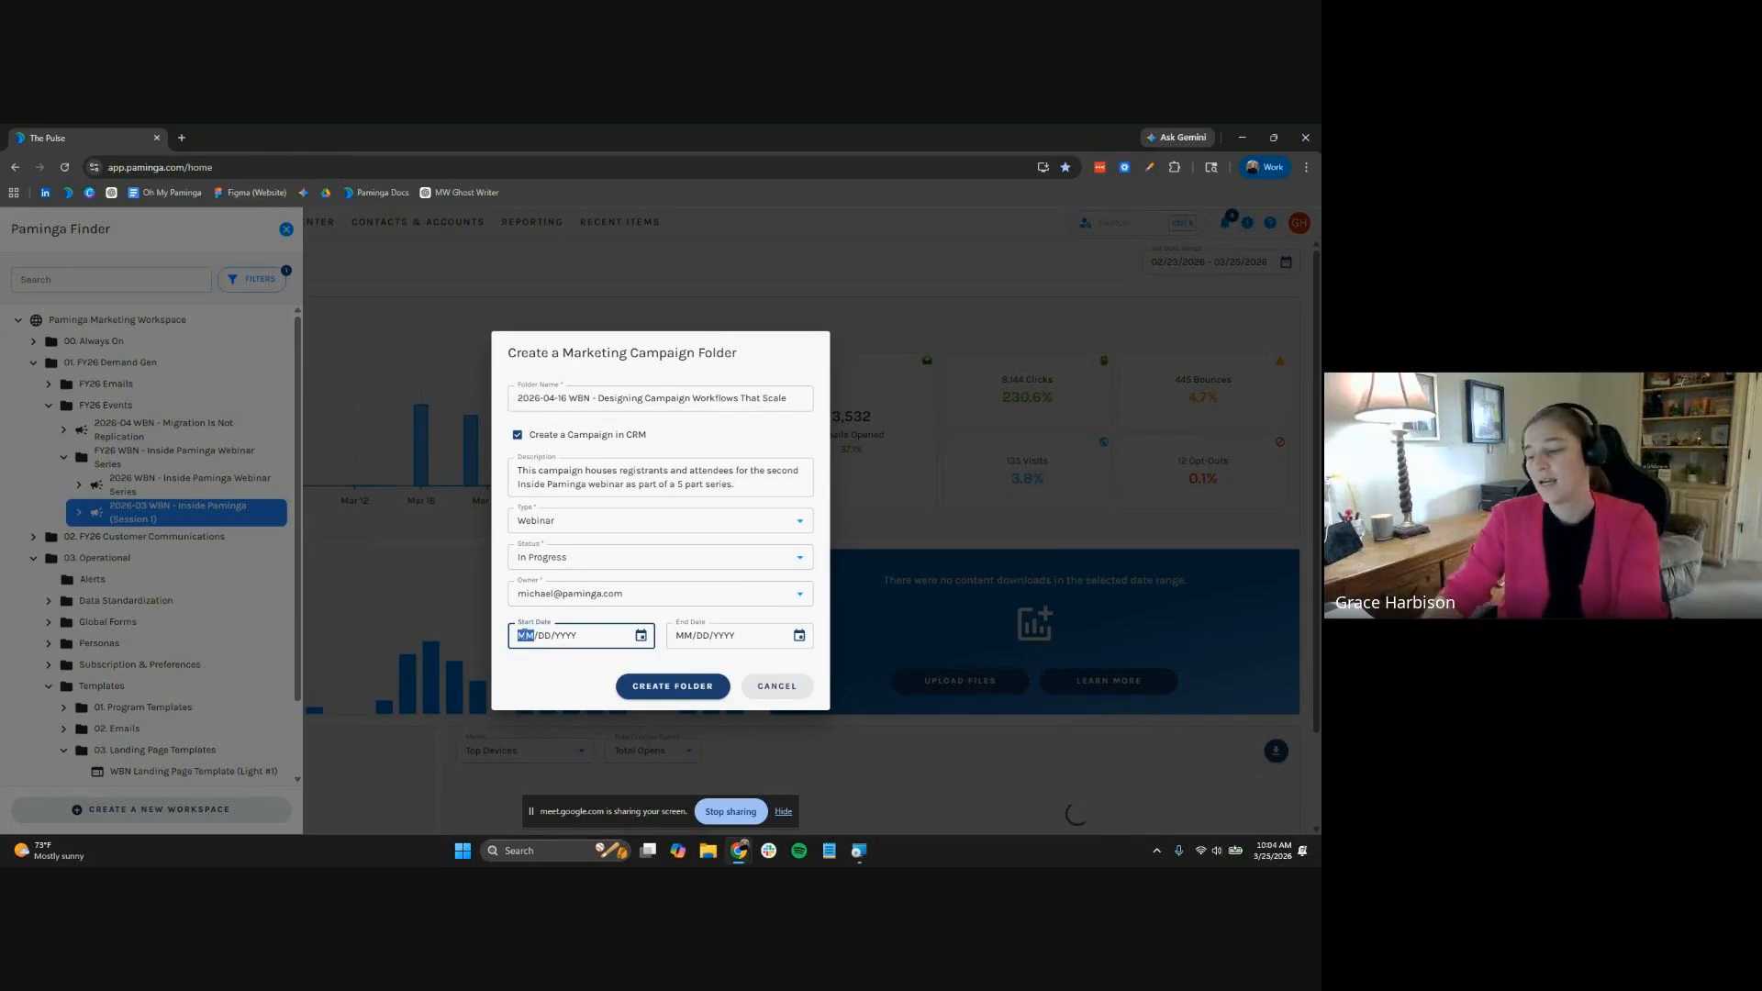
pyautogui.write('03/25/202')
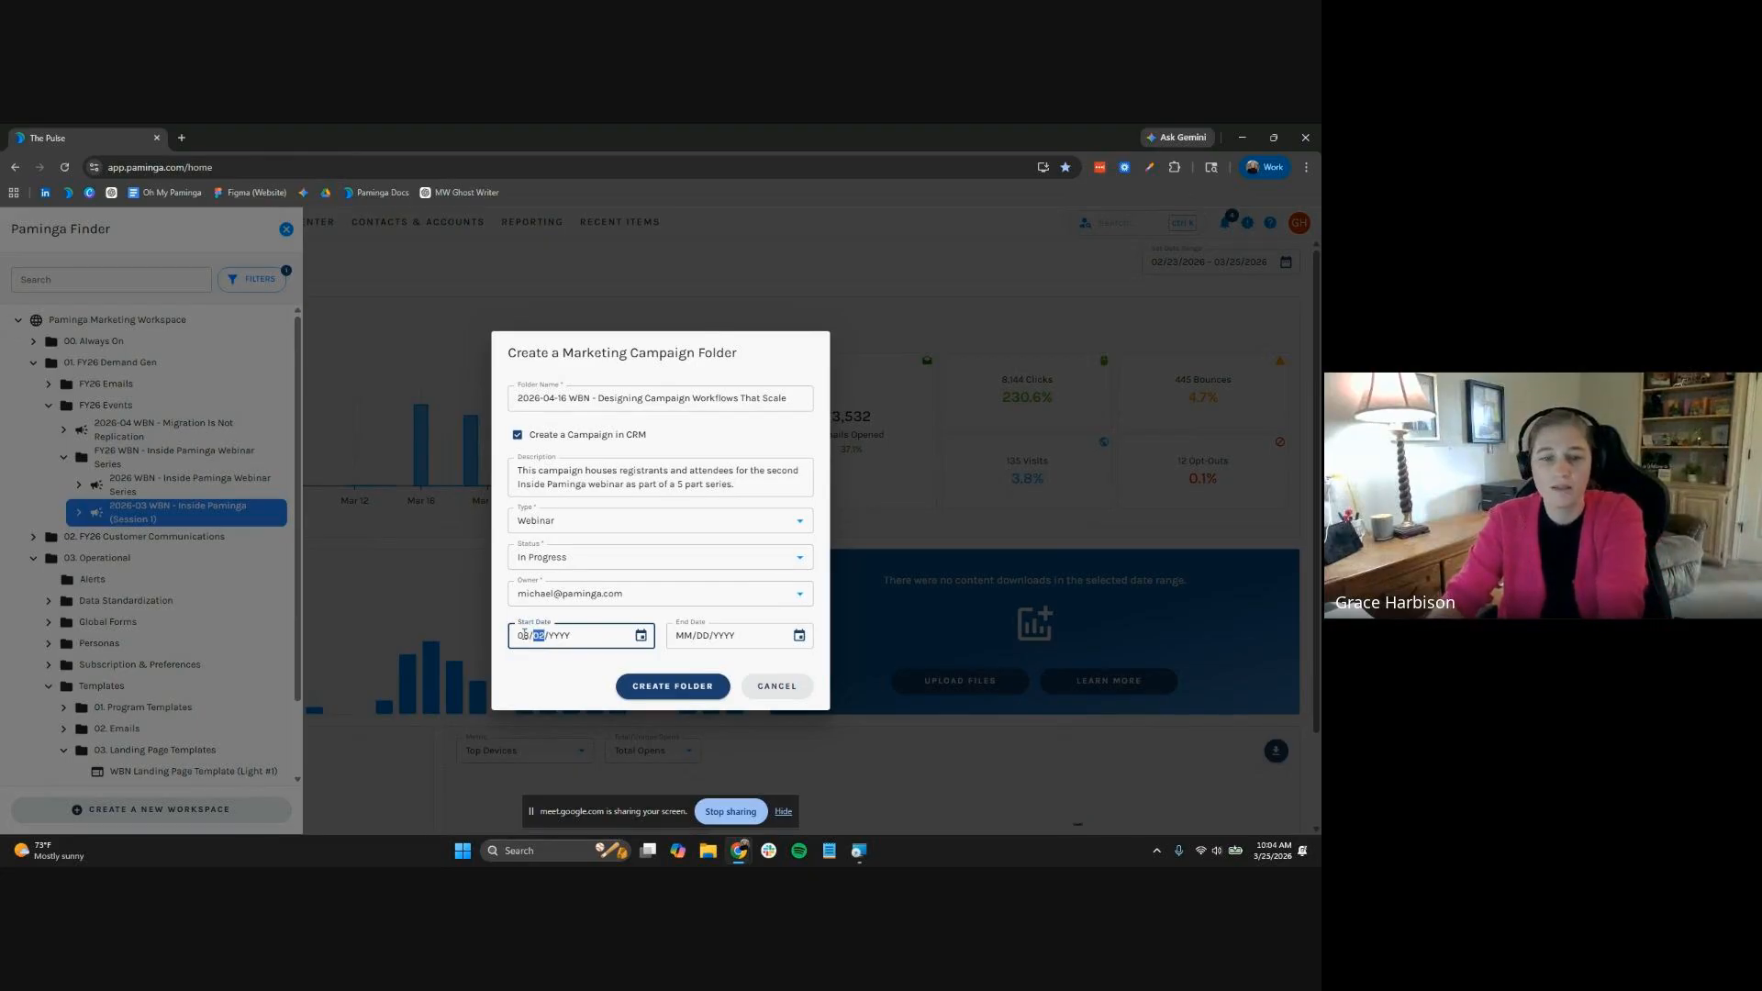
pyautogui.write('6')
pyautogui.press('Tab')
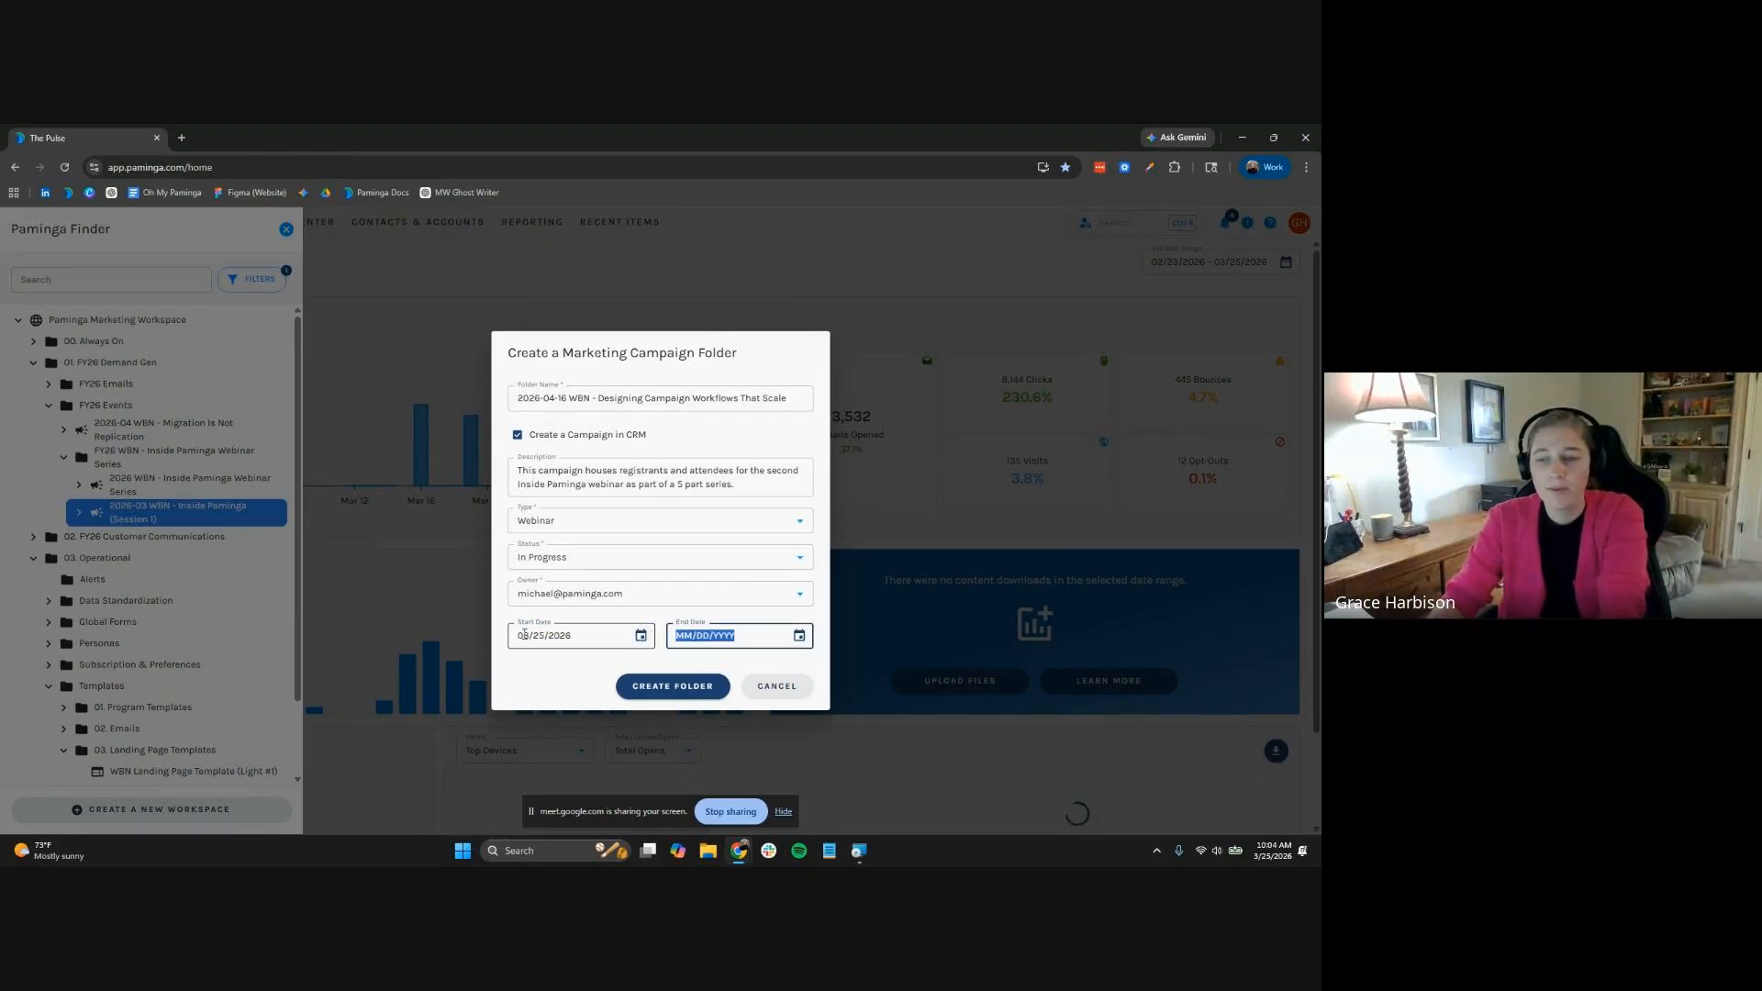
pyautogui.write('04162026')
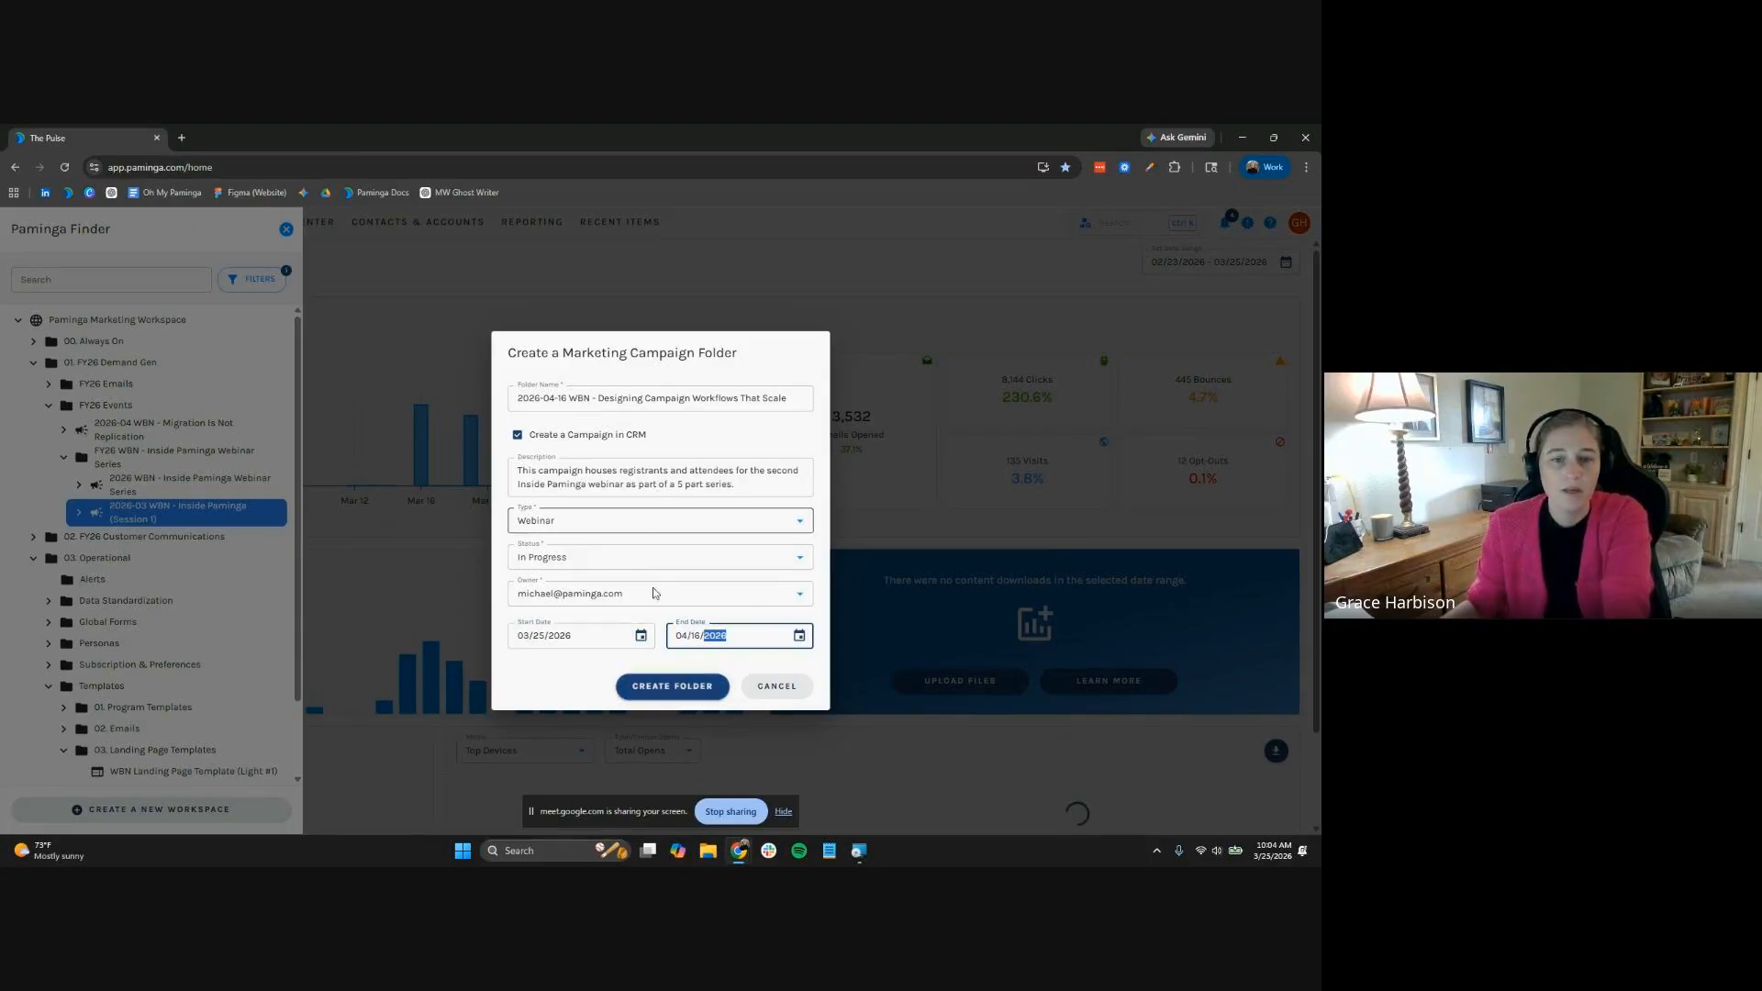
pyautogui.click(660, 685)
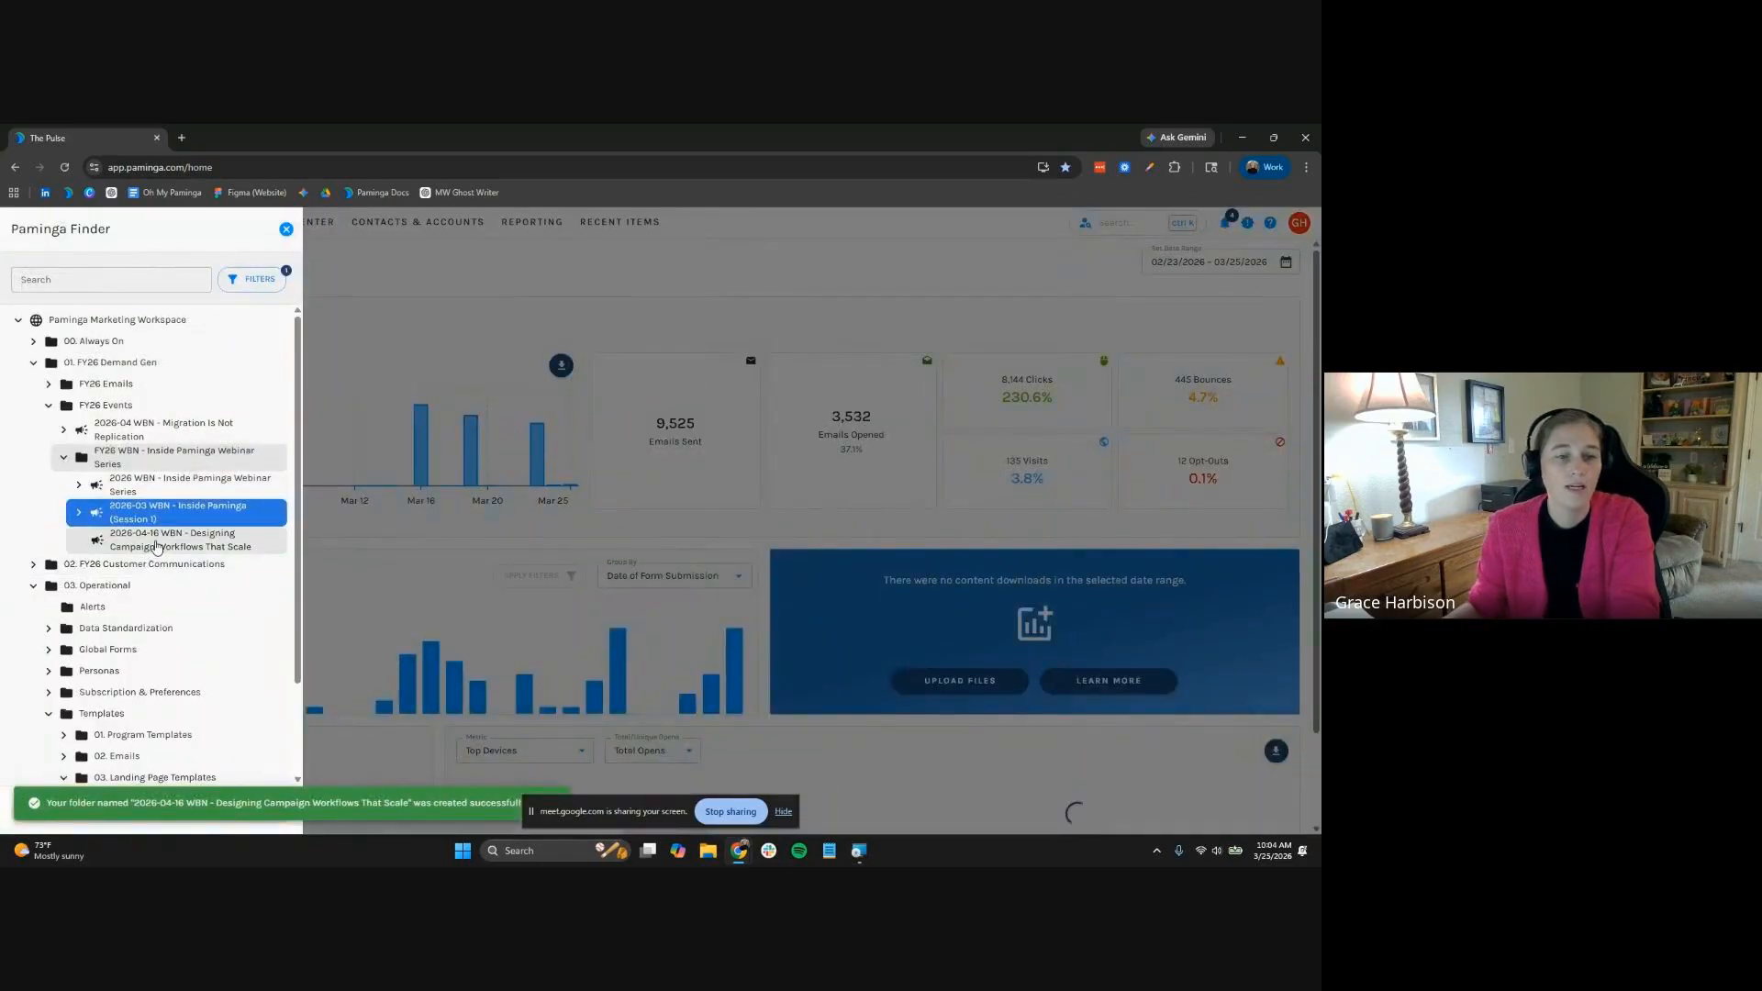
# Create a 'Registrations Assets' subfolder inside the 2026-04-16 WBN campaign
pyautogui.rightClick(156, 514)
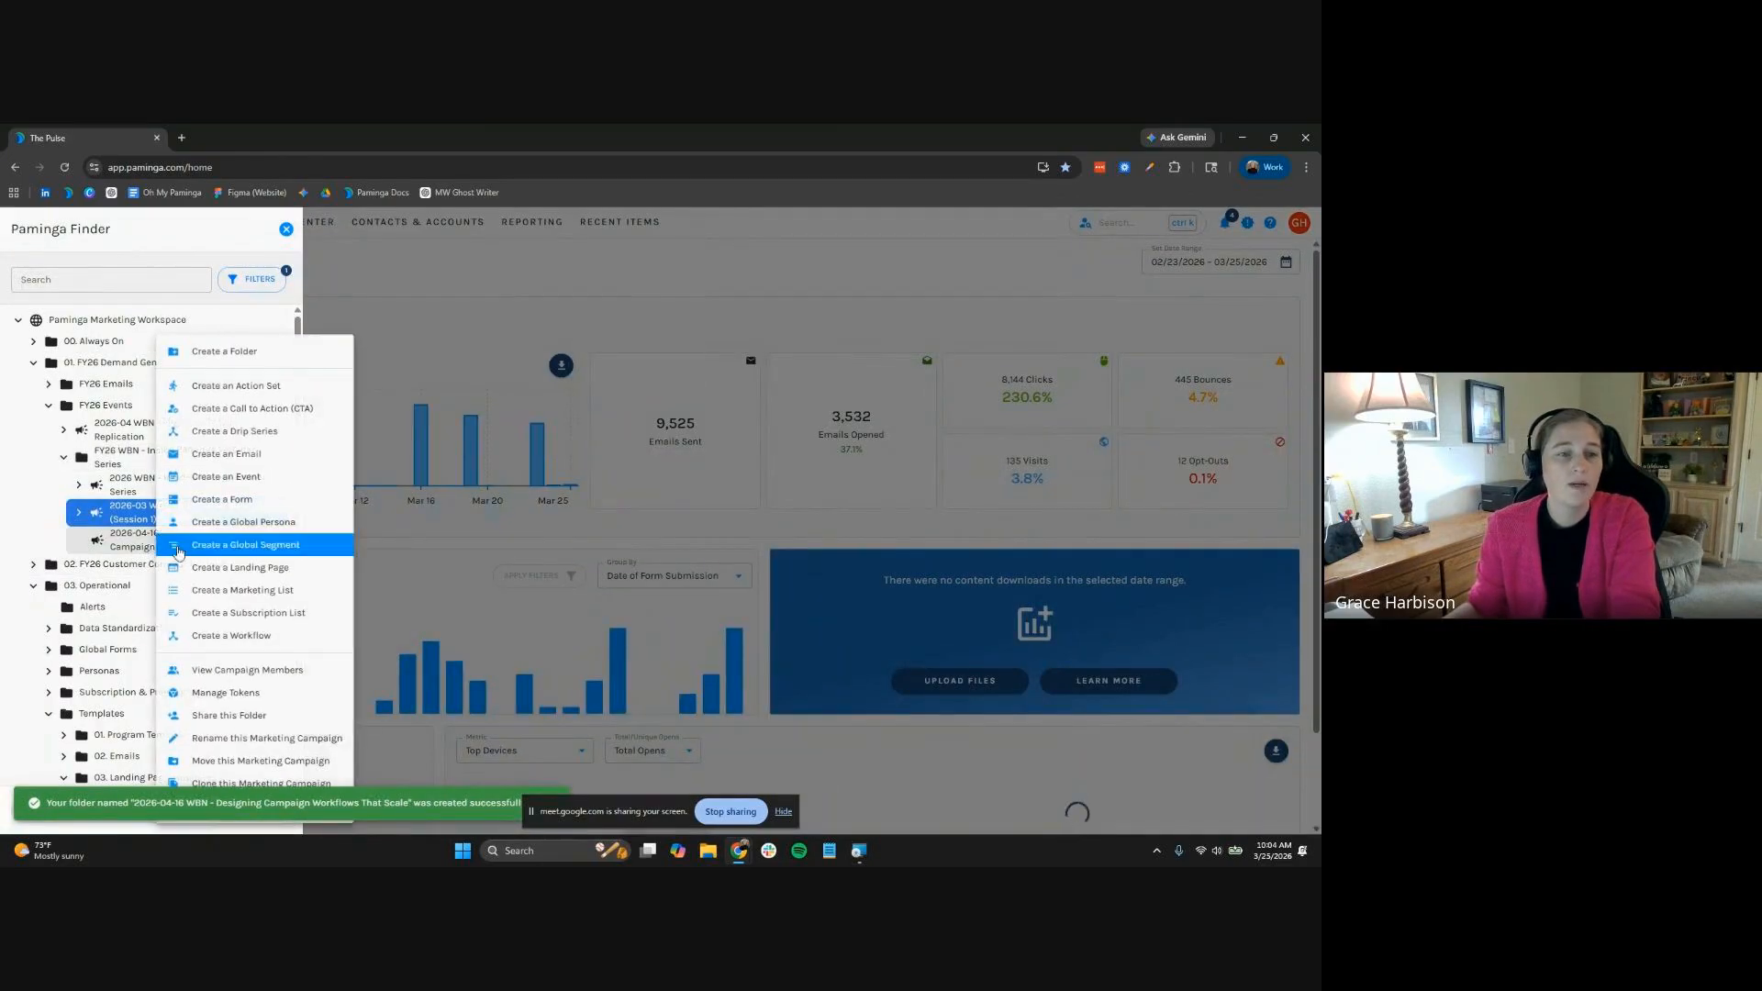
pyautogui.click(299, 365)
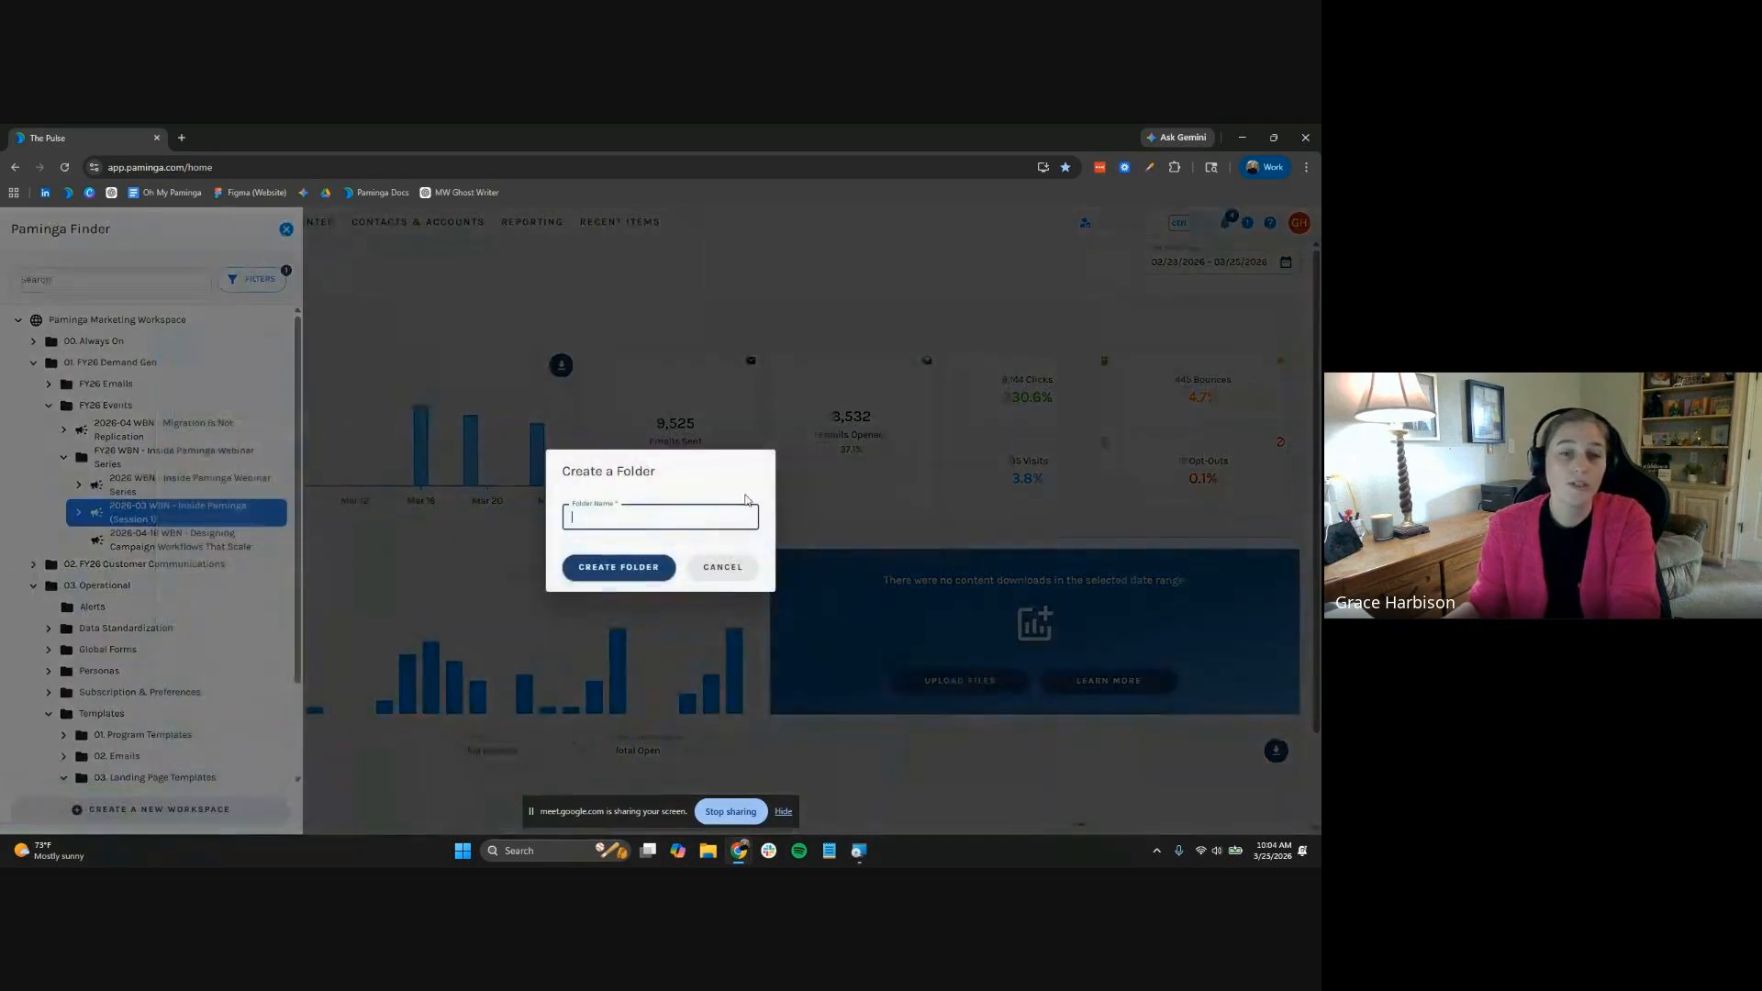
pyautogui.write('Registra')
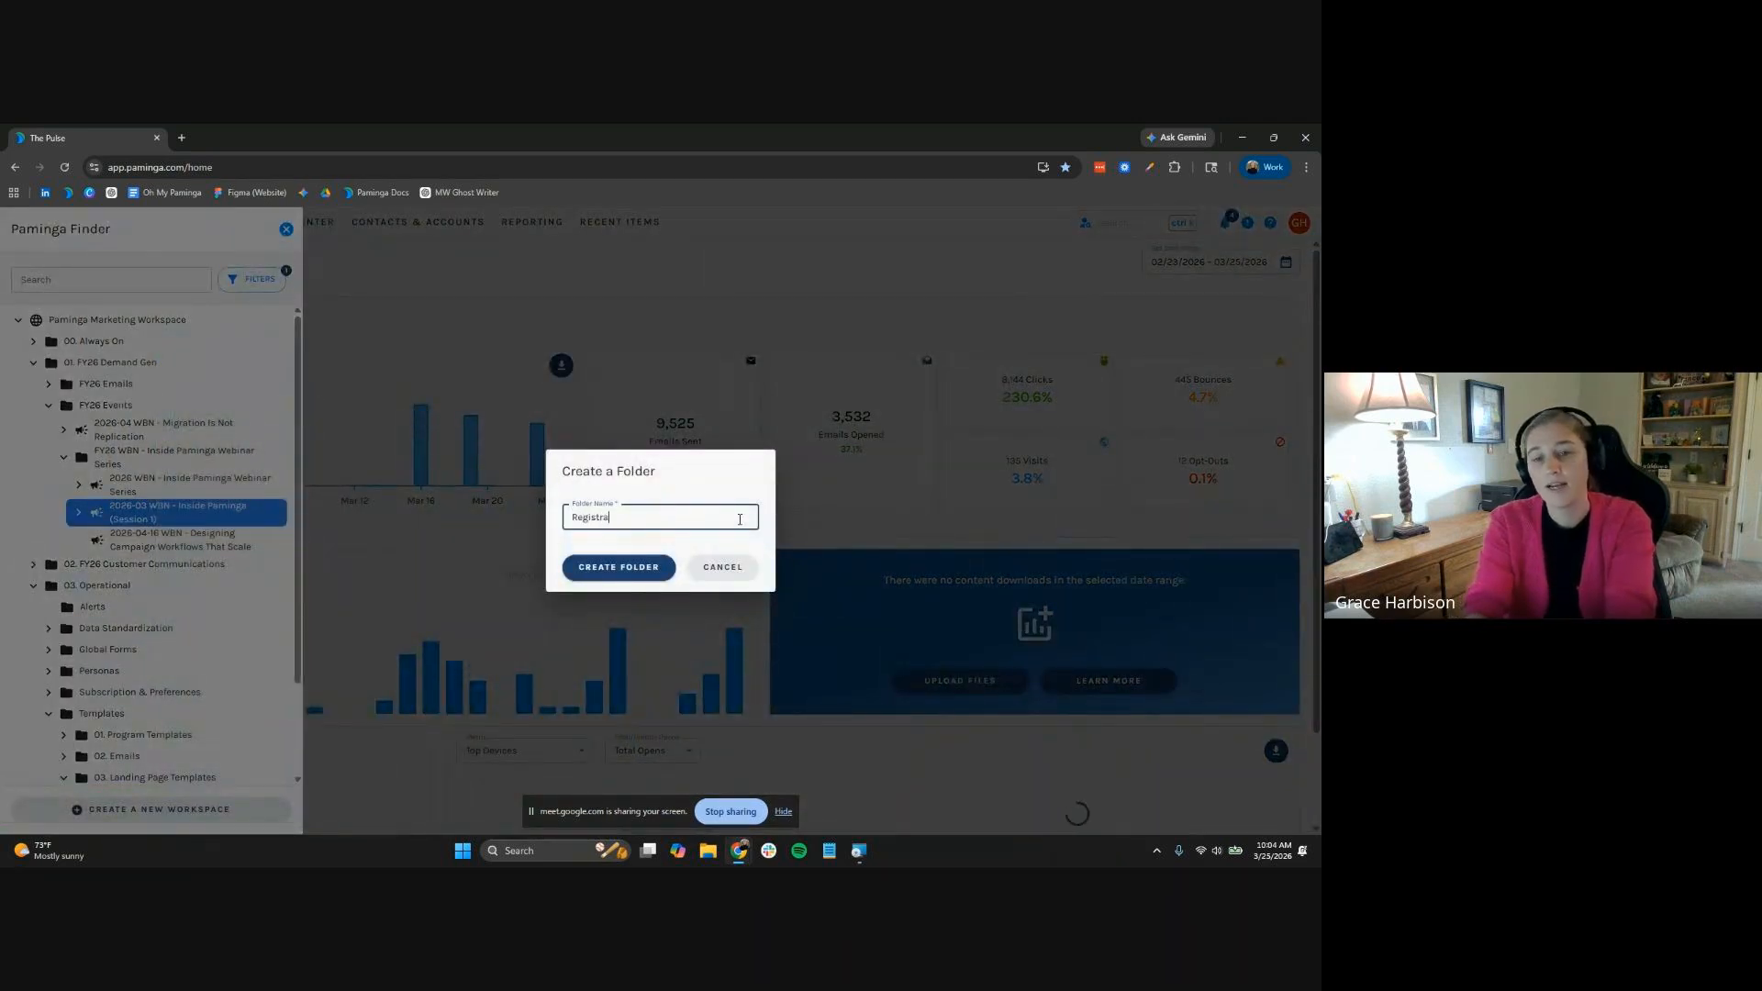
pyautogui.write('tions Asse')
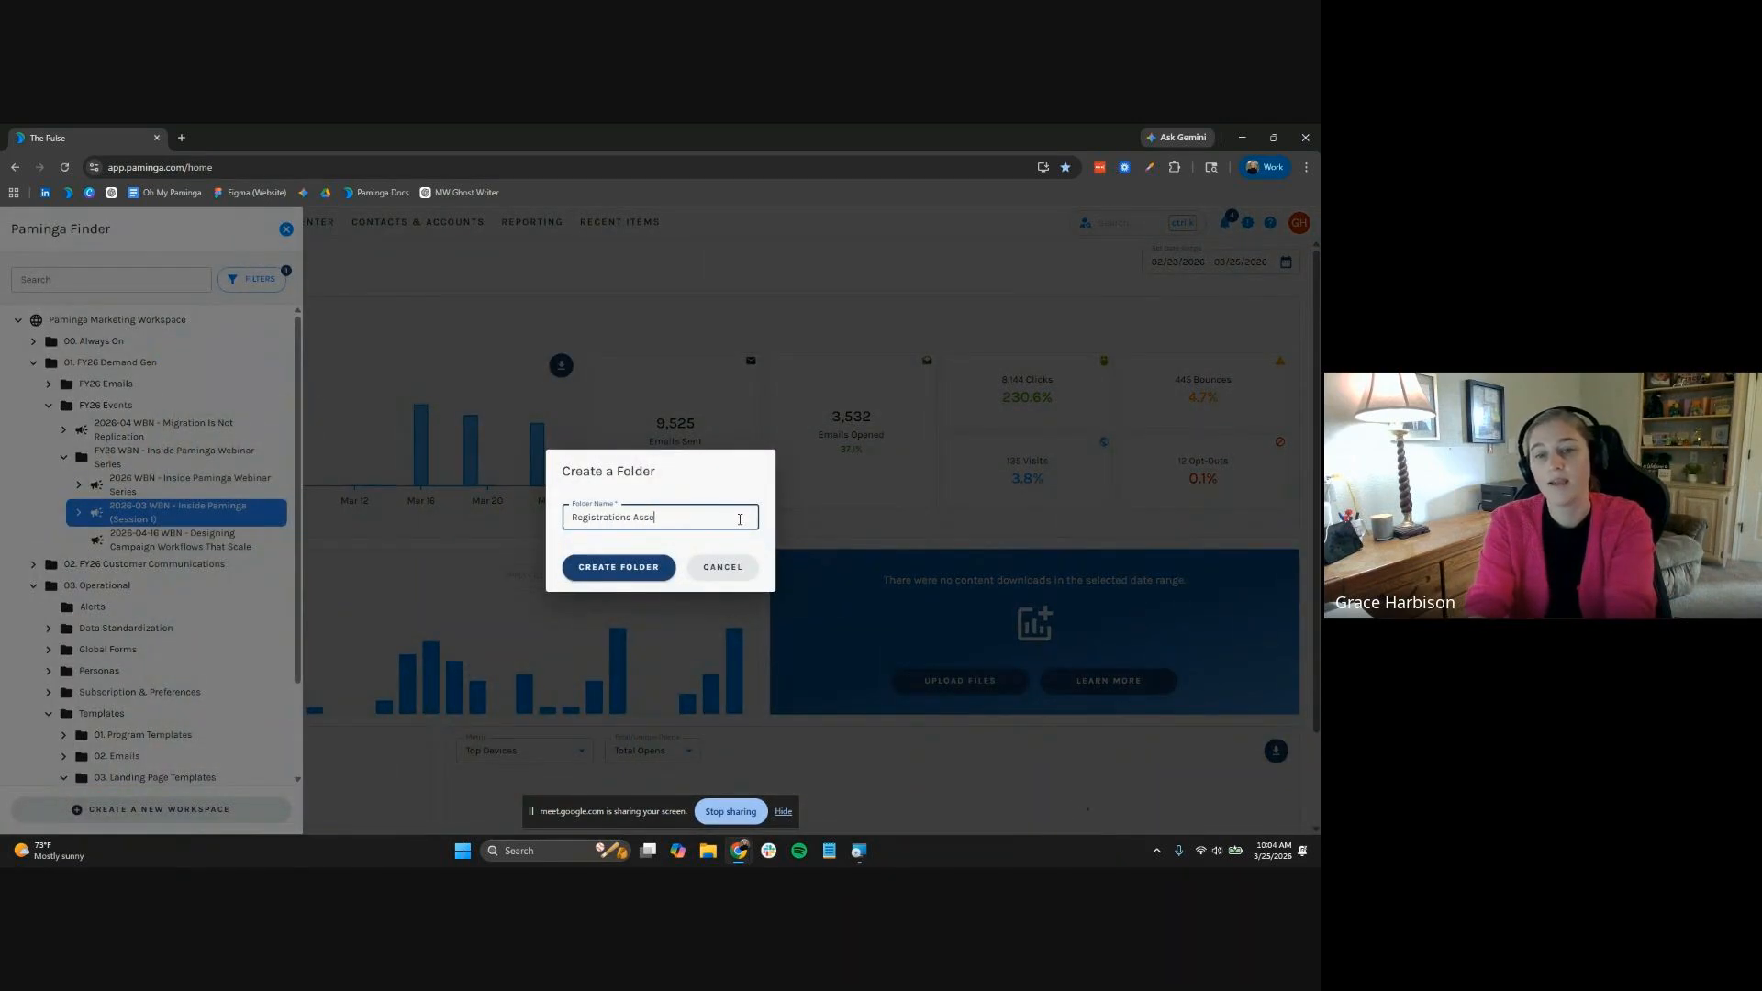
pyautogui.write('ts')
pyautogui.click(624, 569)
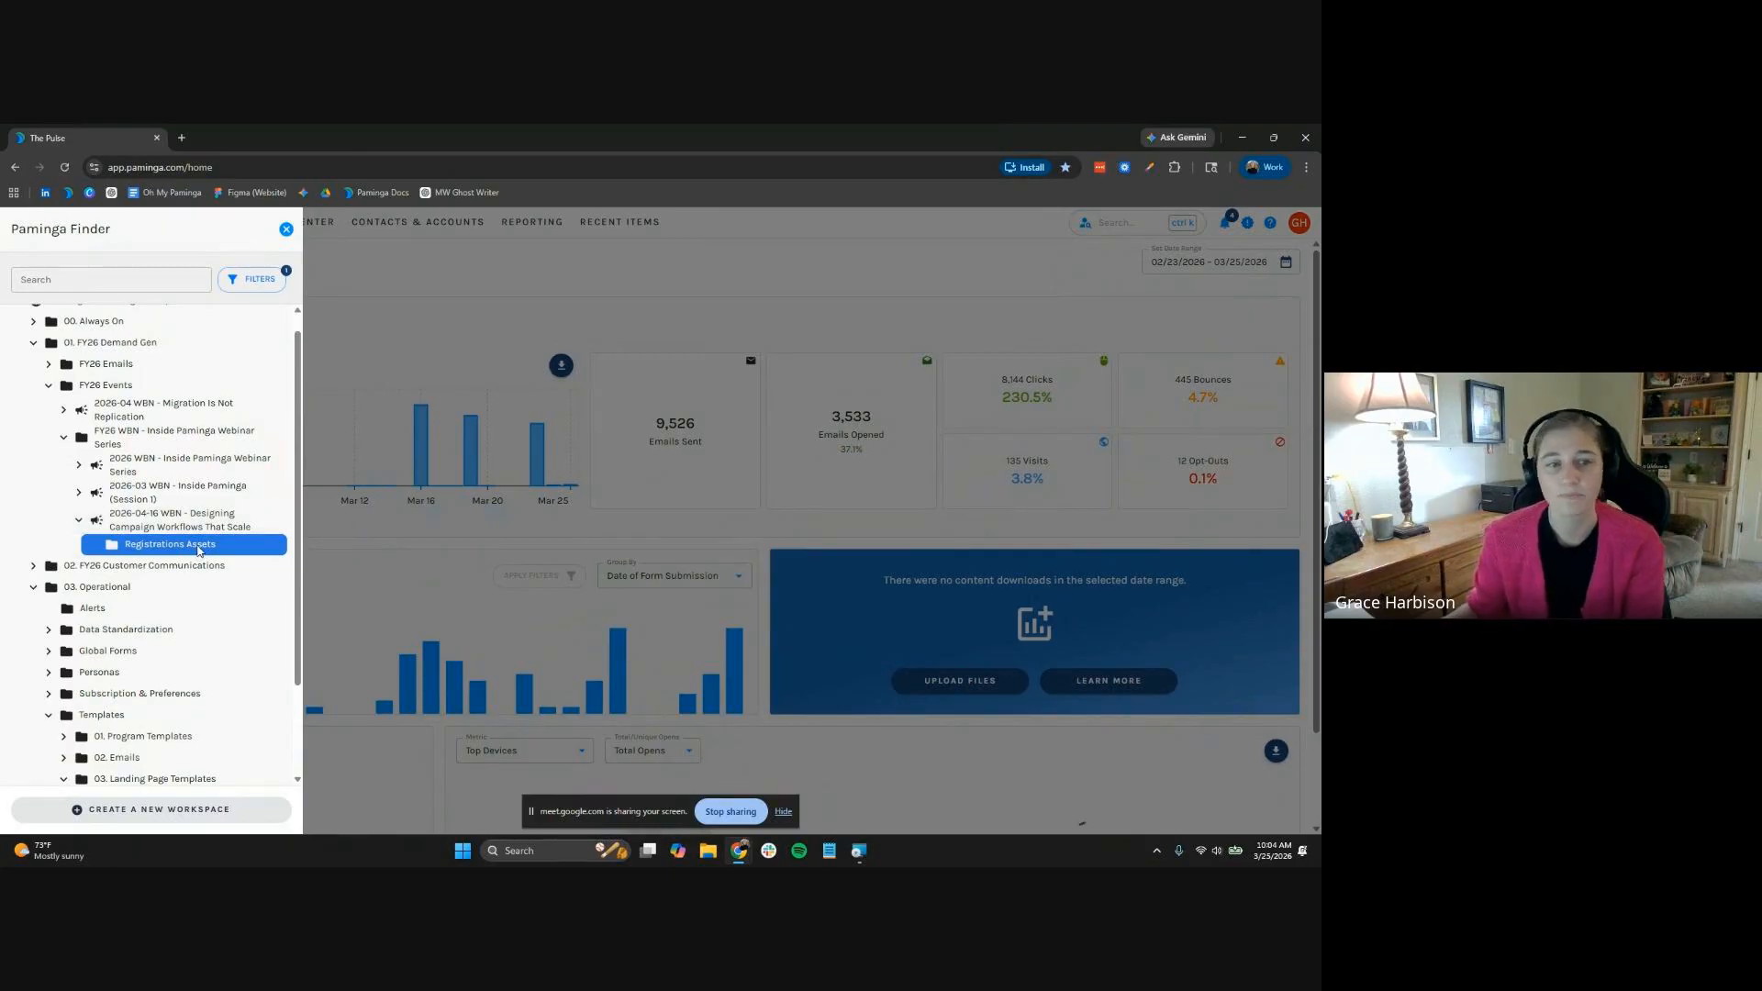
# Start a Digital event in Registrations Assets with the webinar title and session description
pyautogui.rightClick(198, 550)
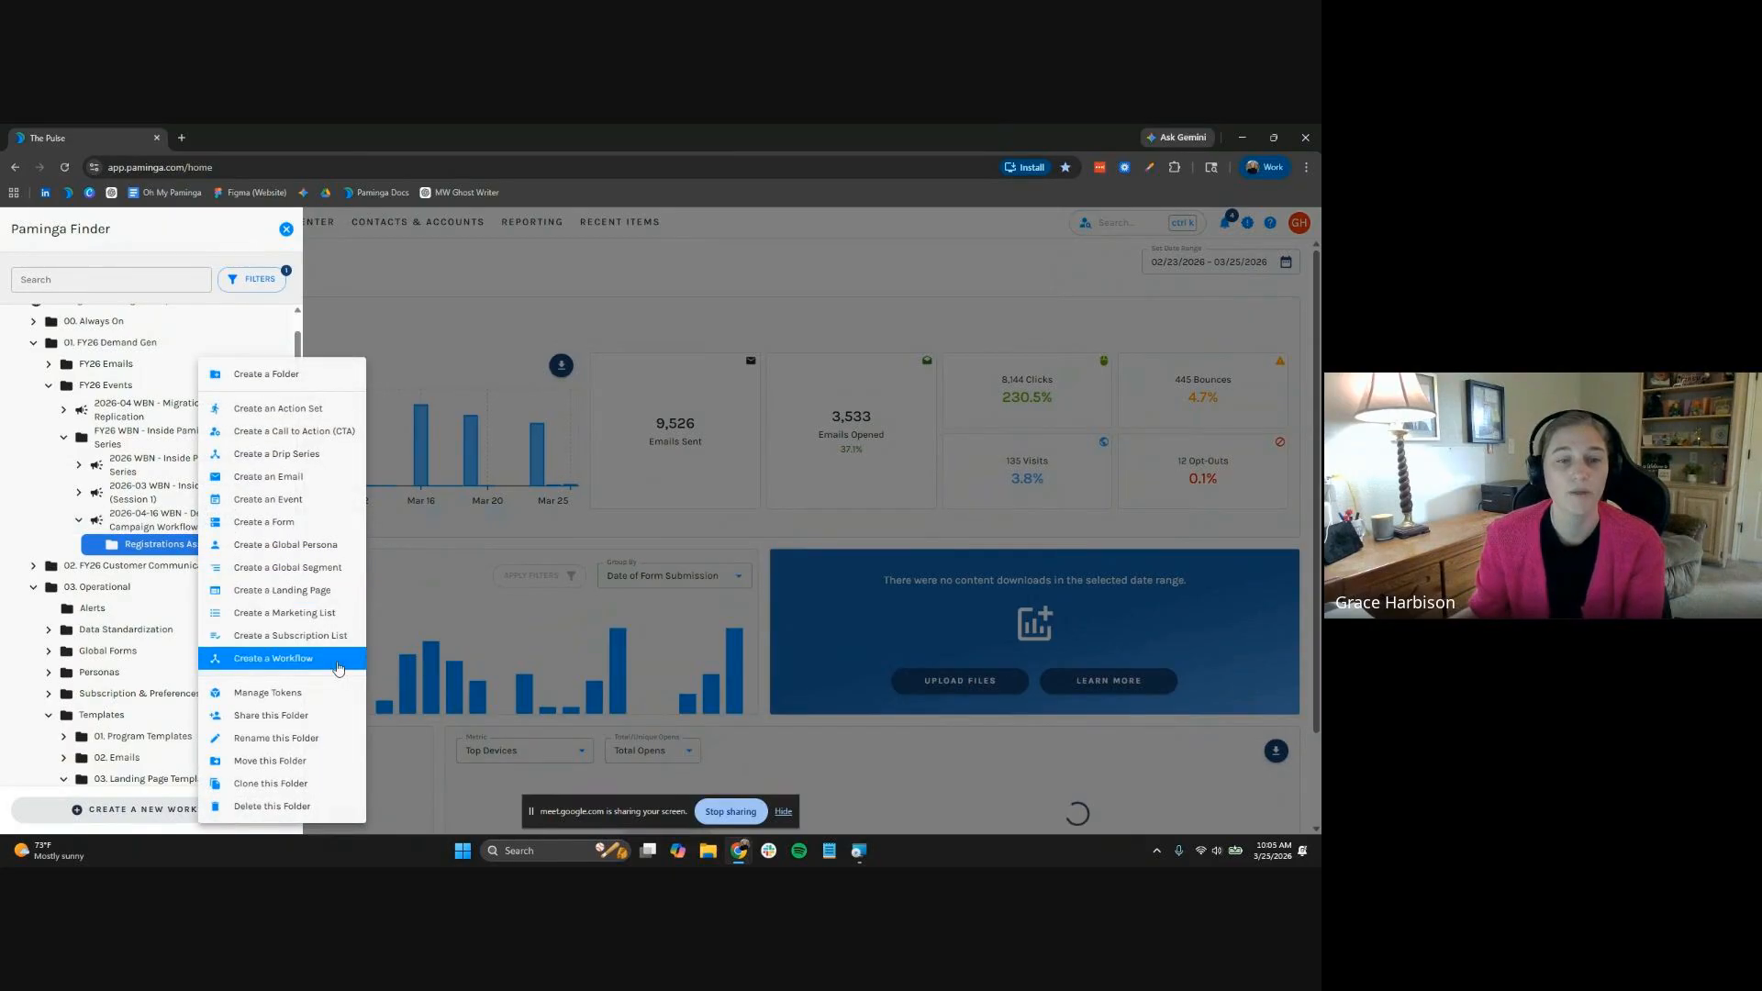
pyautogui.click(323, 500)
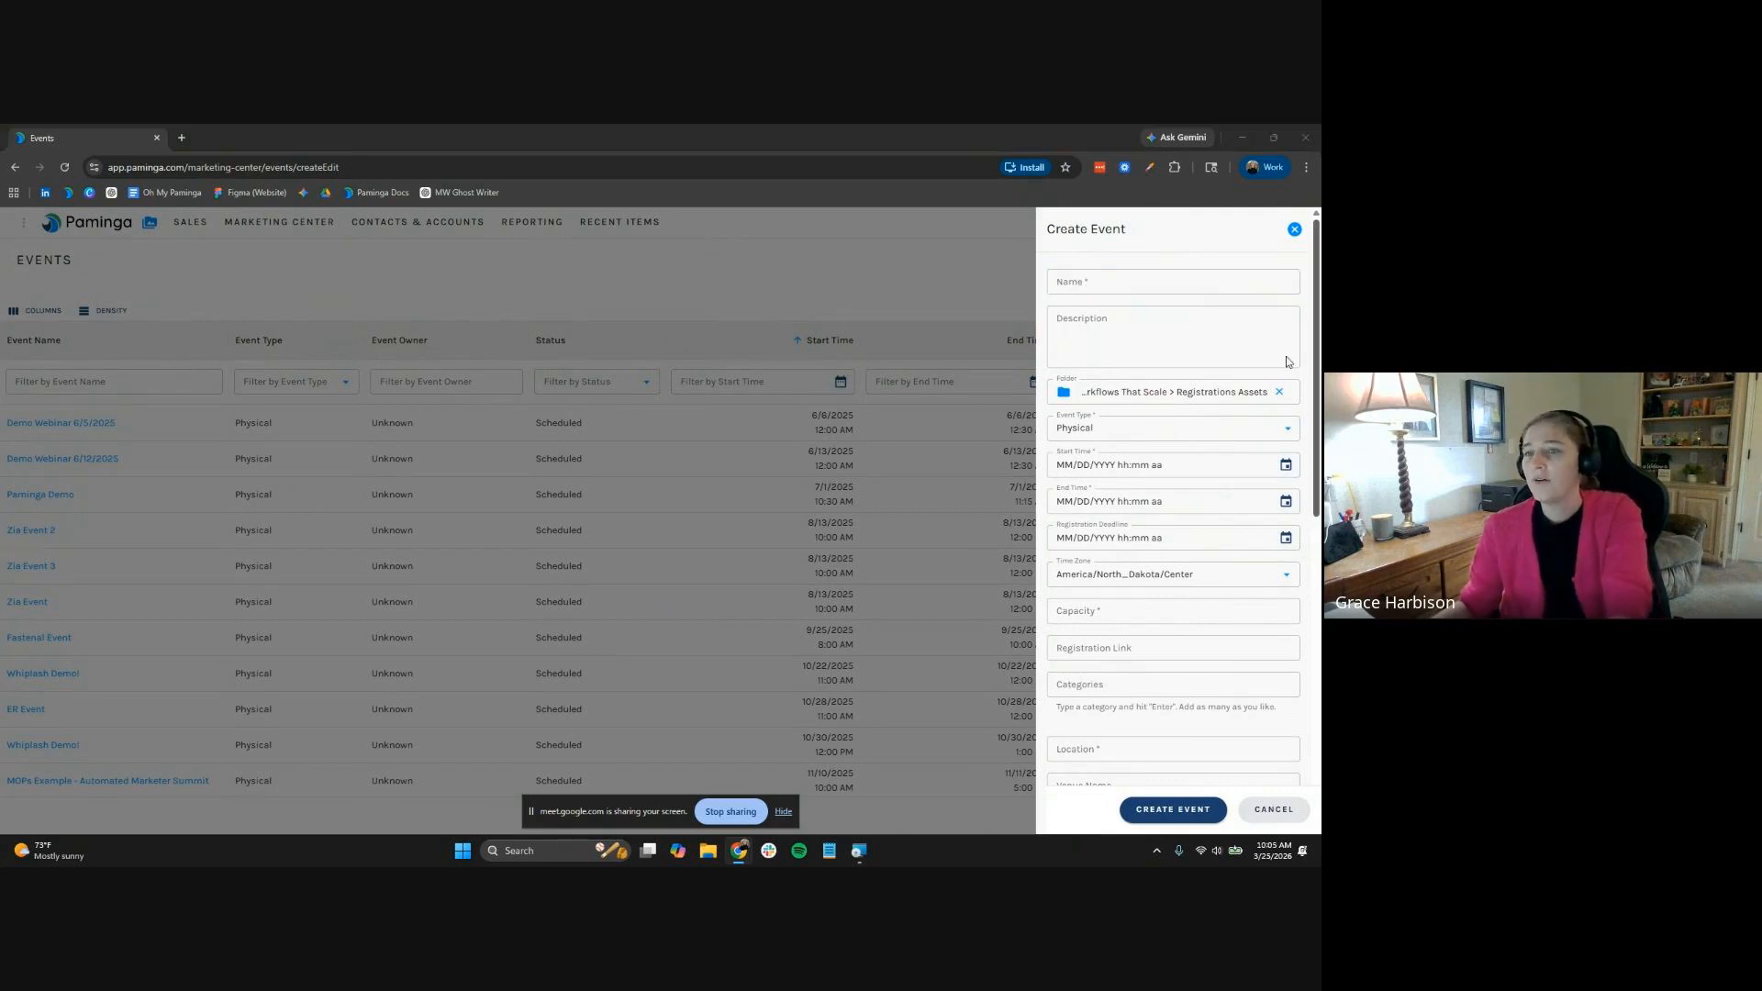
pyautogui.click(1203, 280)
pyautogui.write('Designing Campaign Workflows That Scale')
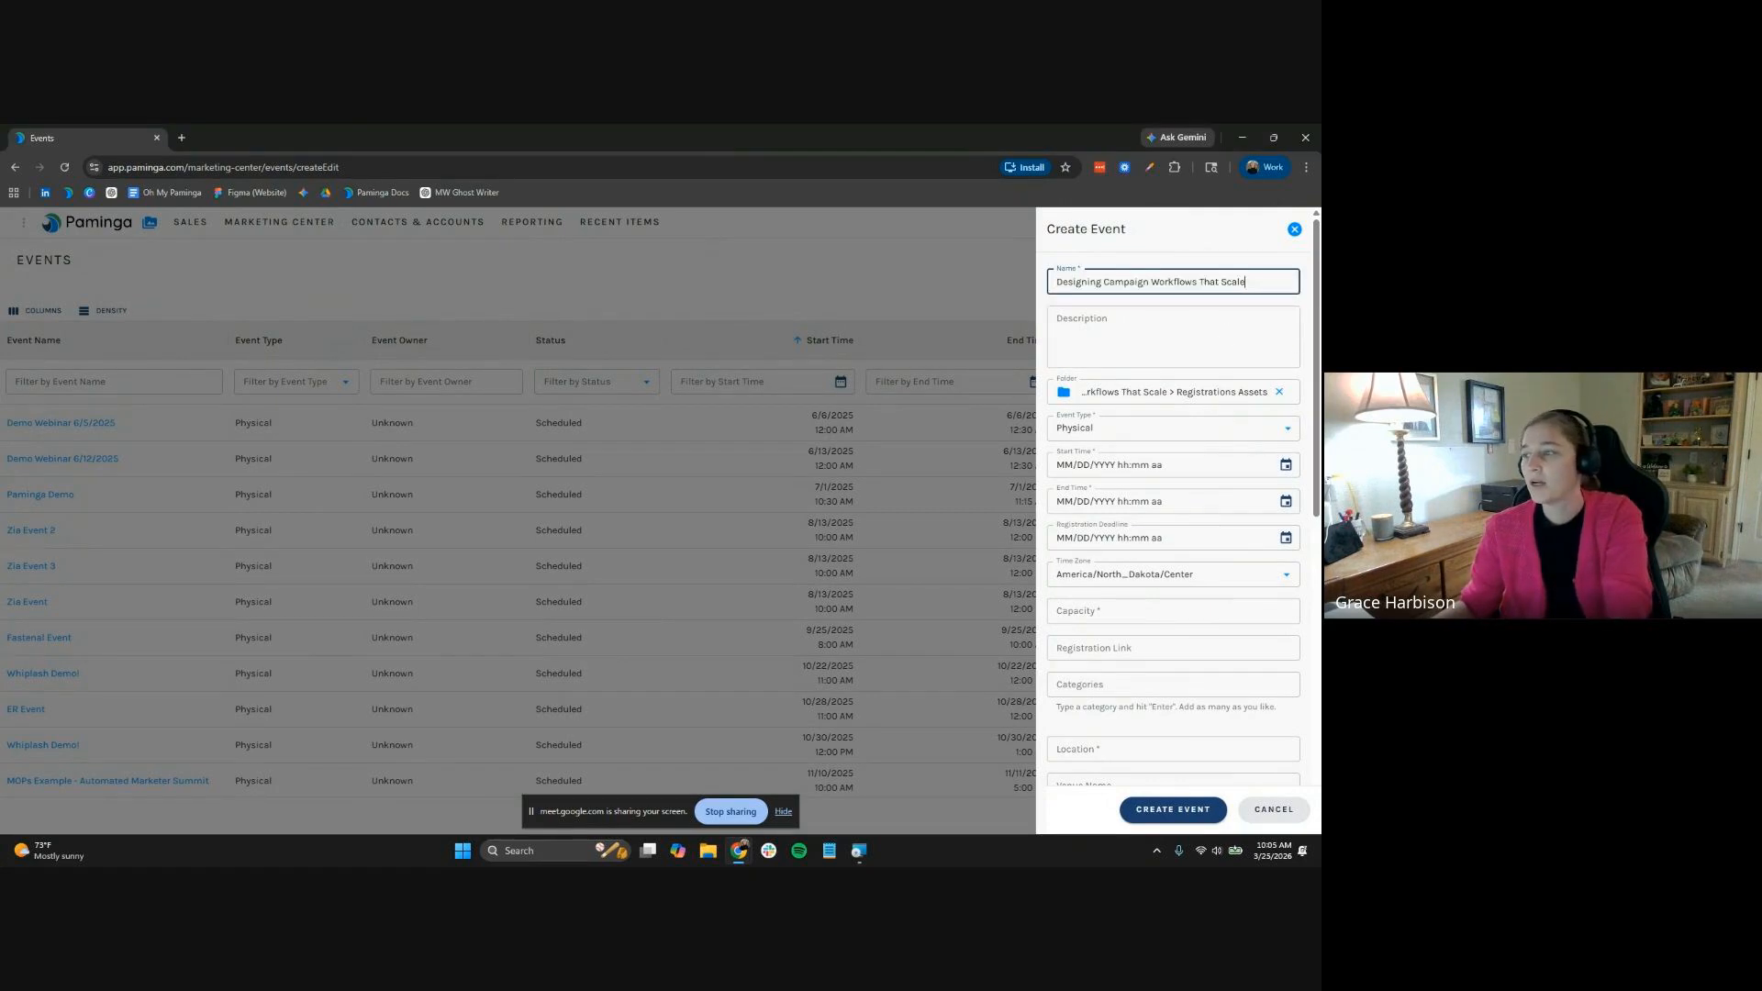
pyautogui.click(1227, 325)
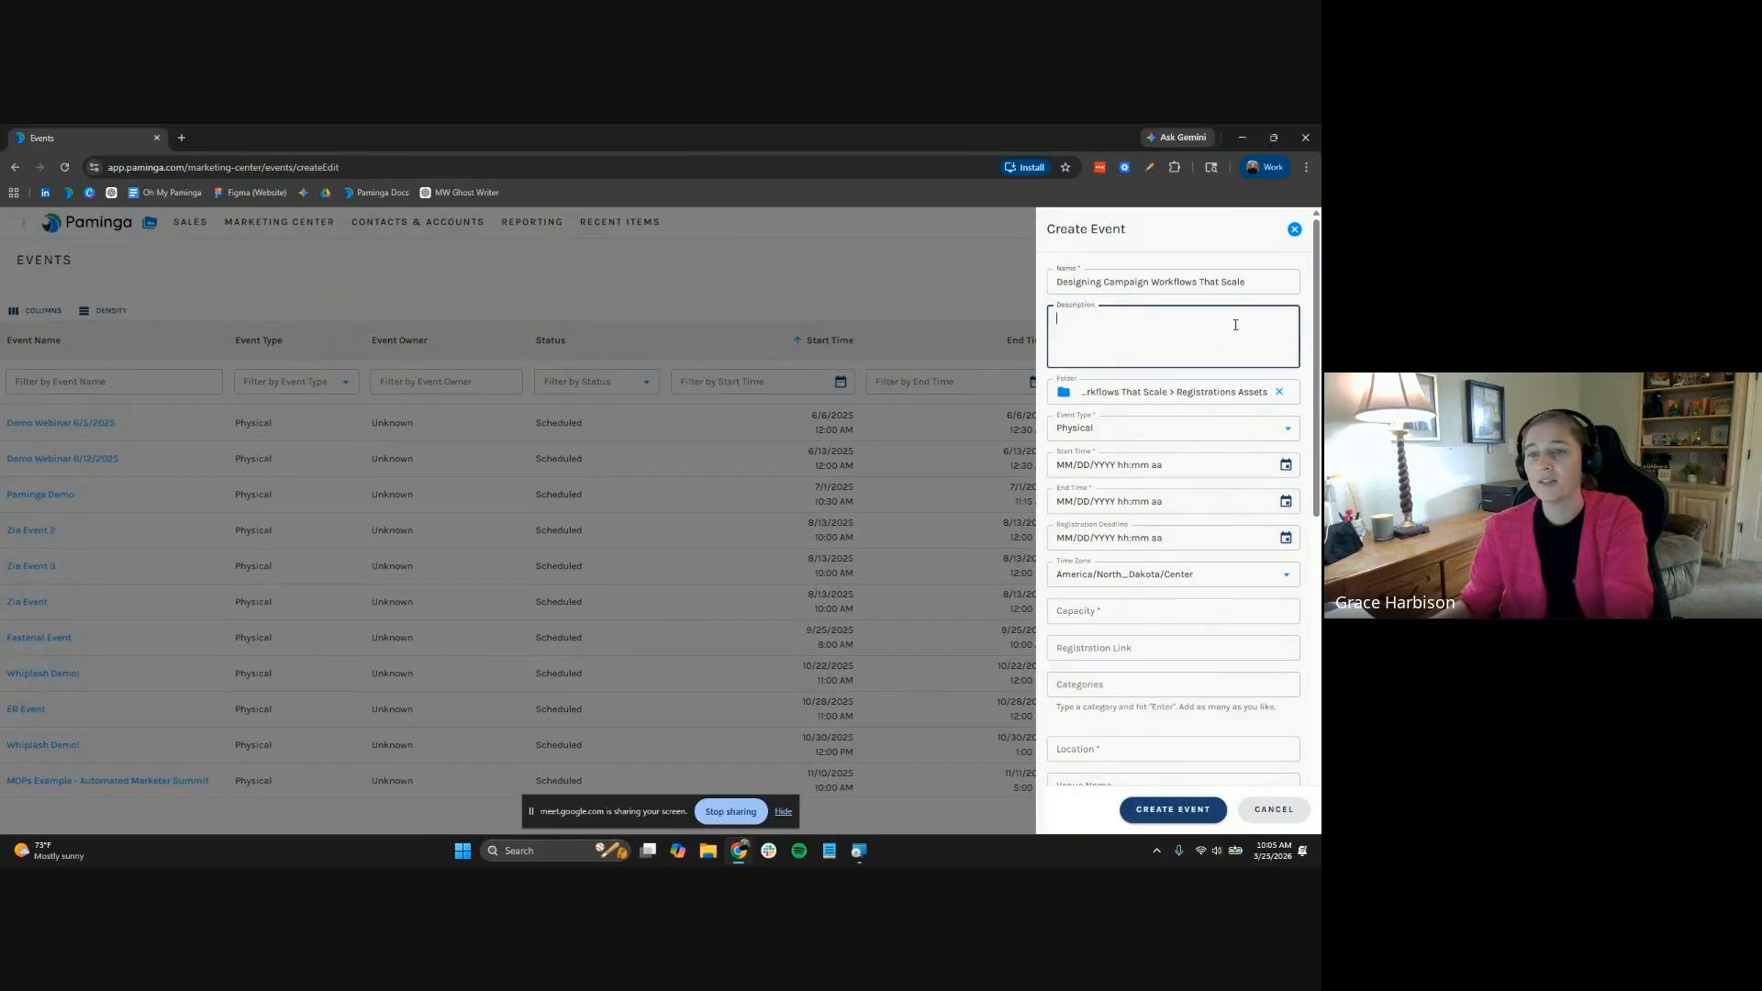
pyautogui.write("In this session, we'll walk through how campaign workflows are designed in Paminga - from branching logic to coordinated execution paths.")
pyautogui.click(1175, 430)
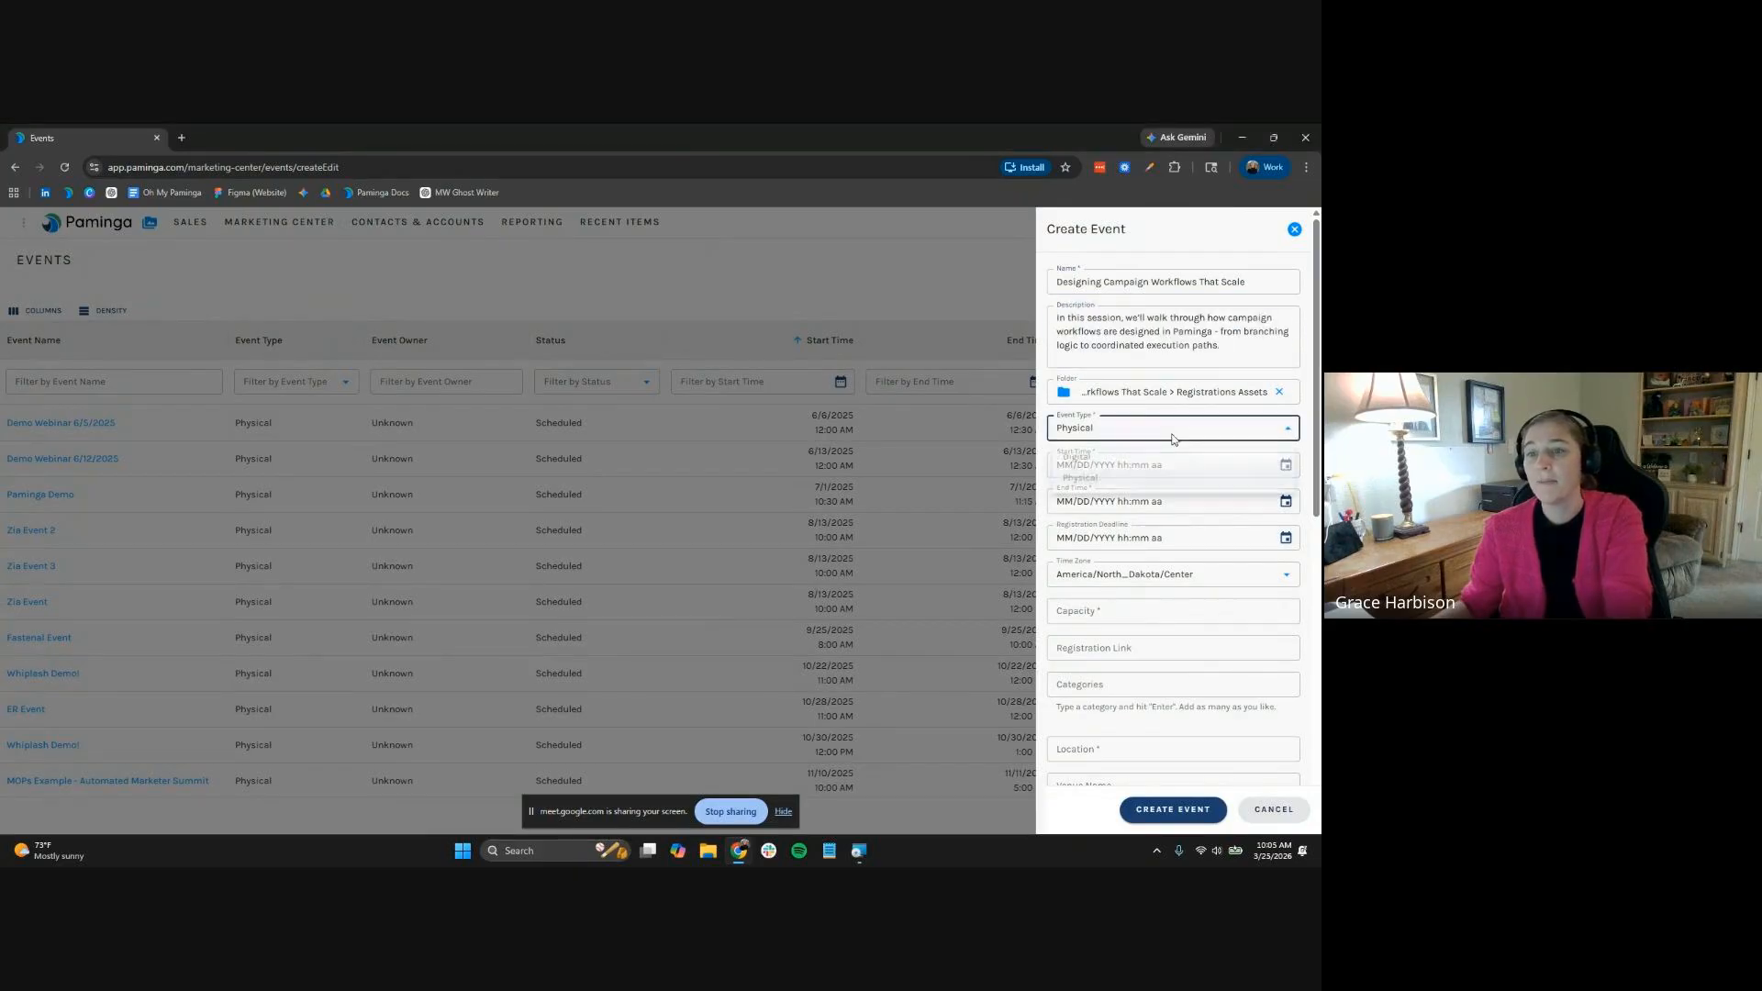
pyautogui.click(1171, 466)
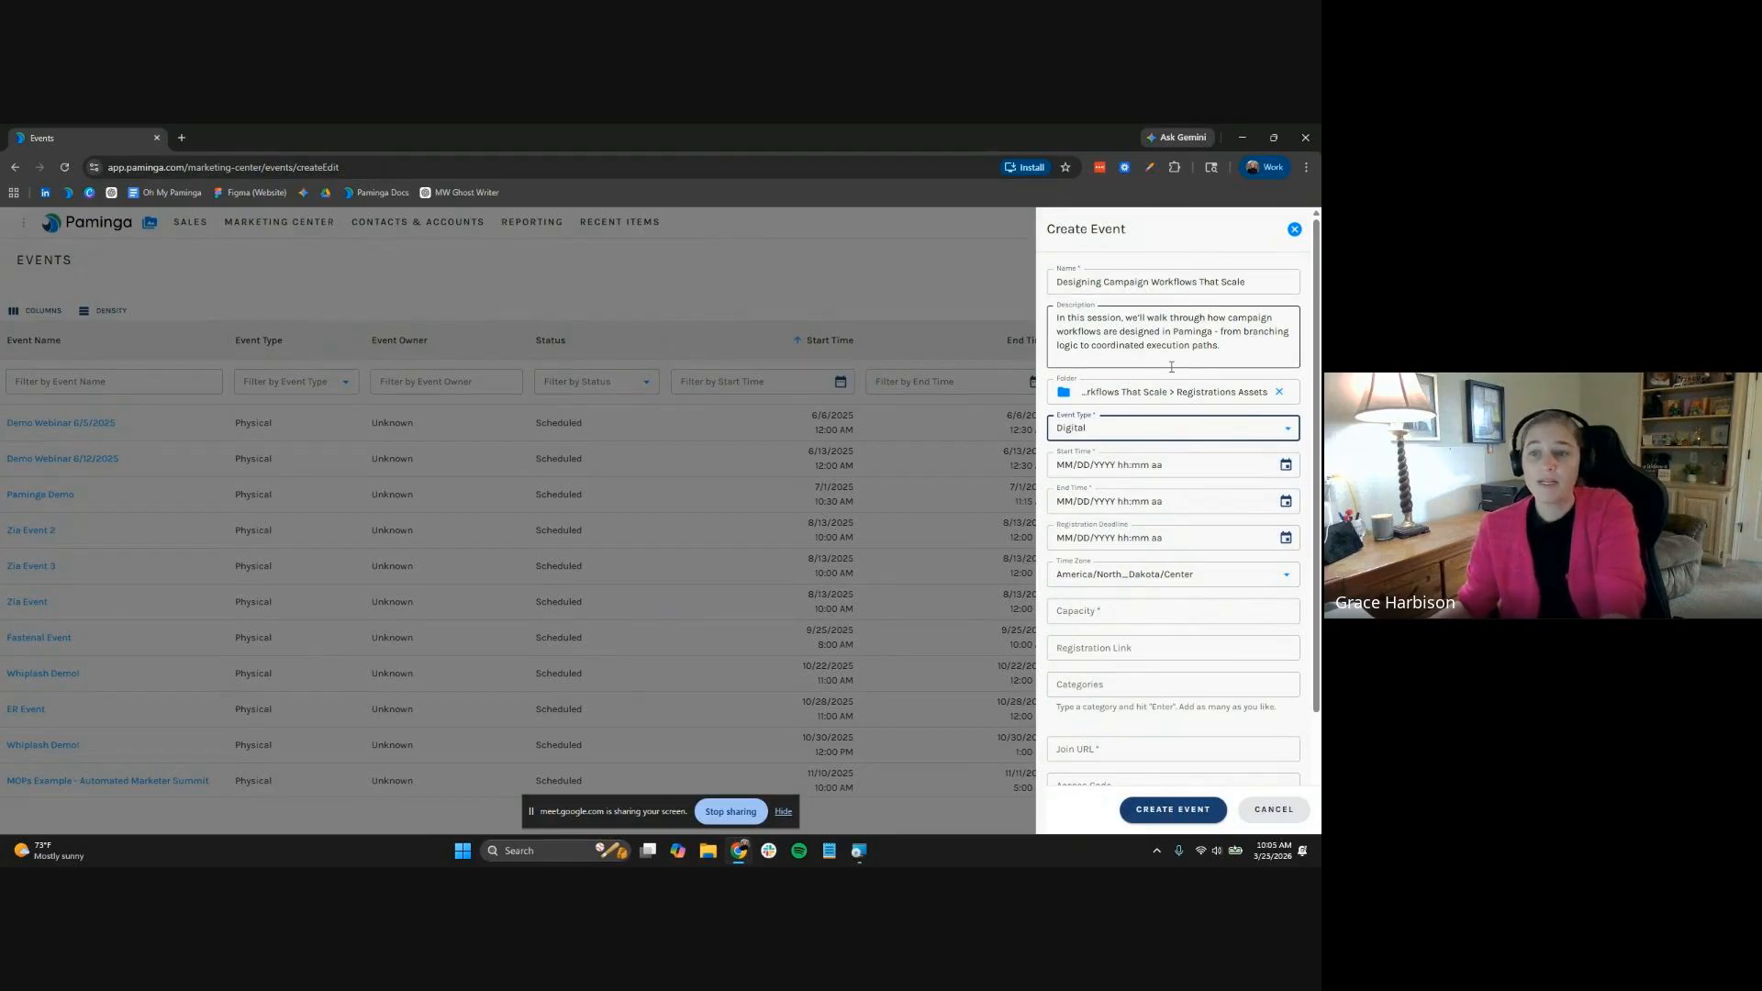
# Schedule the event for 04/16/2026, 11:00 to 11:45 AM, with an AM registration deadline
pyautogui.click(1066, 465)
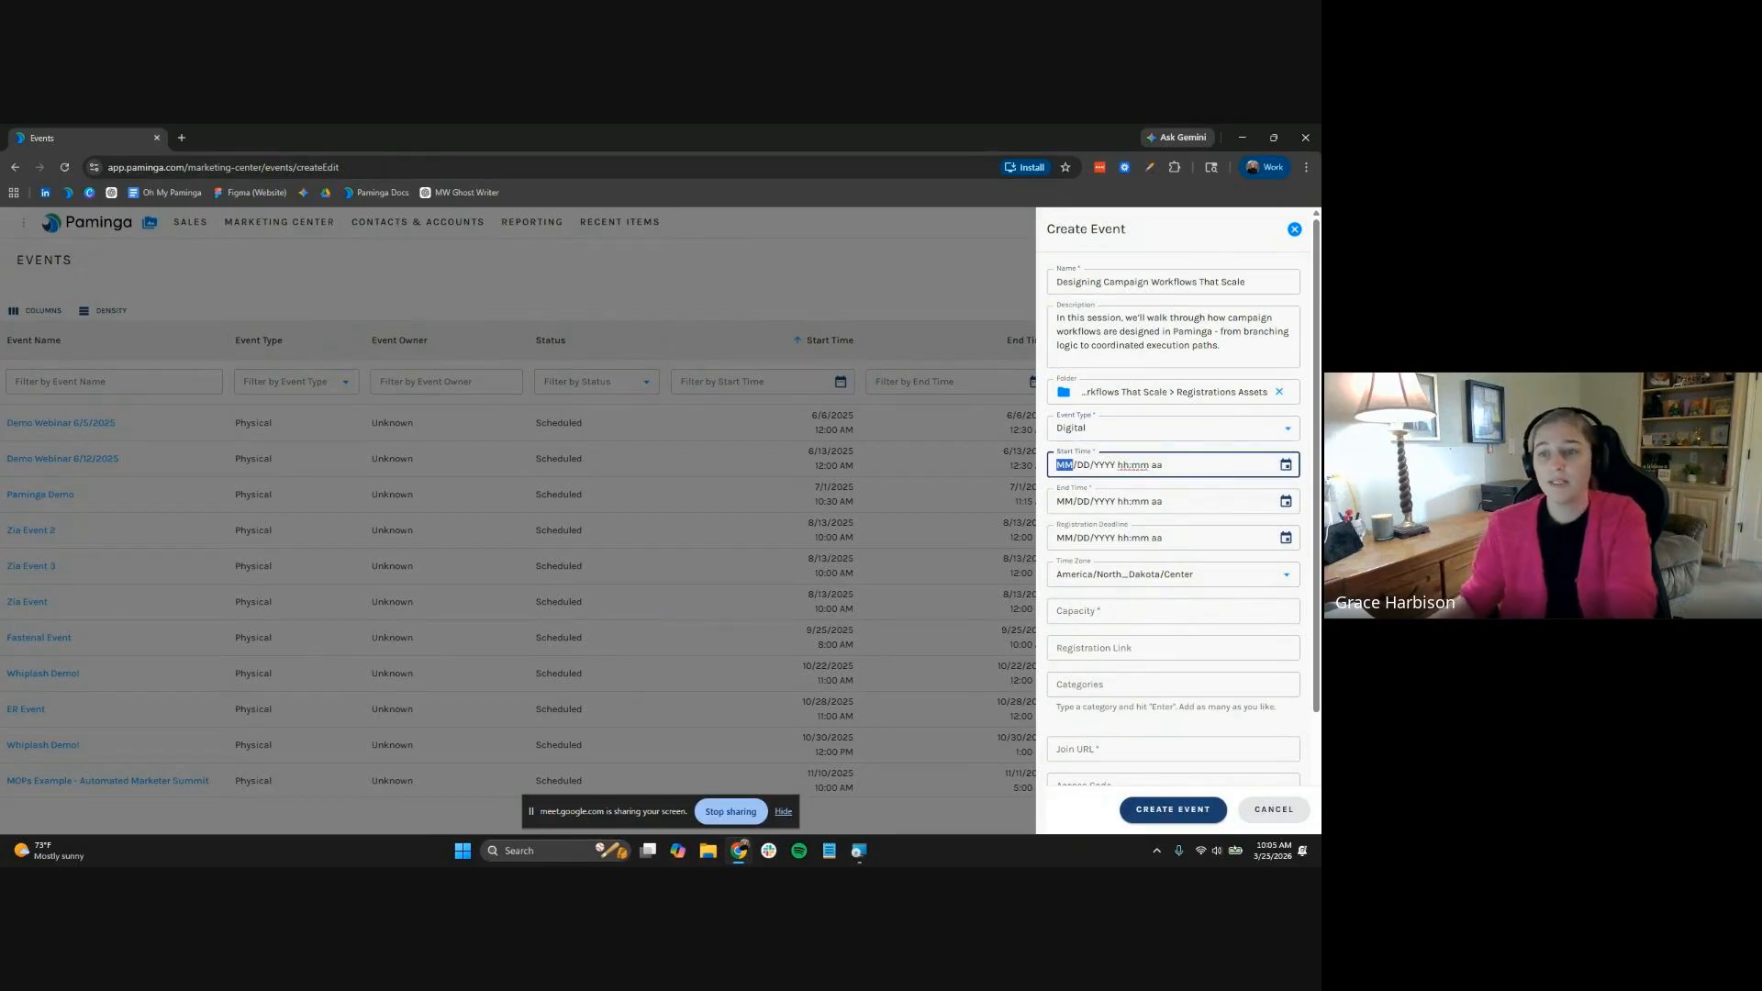
pyautogui.write('04162')
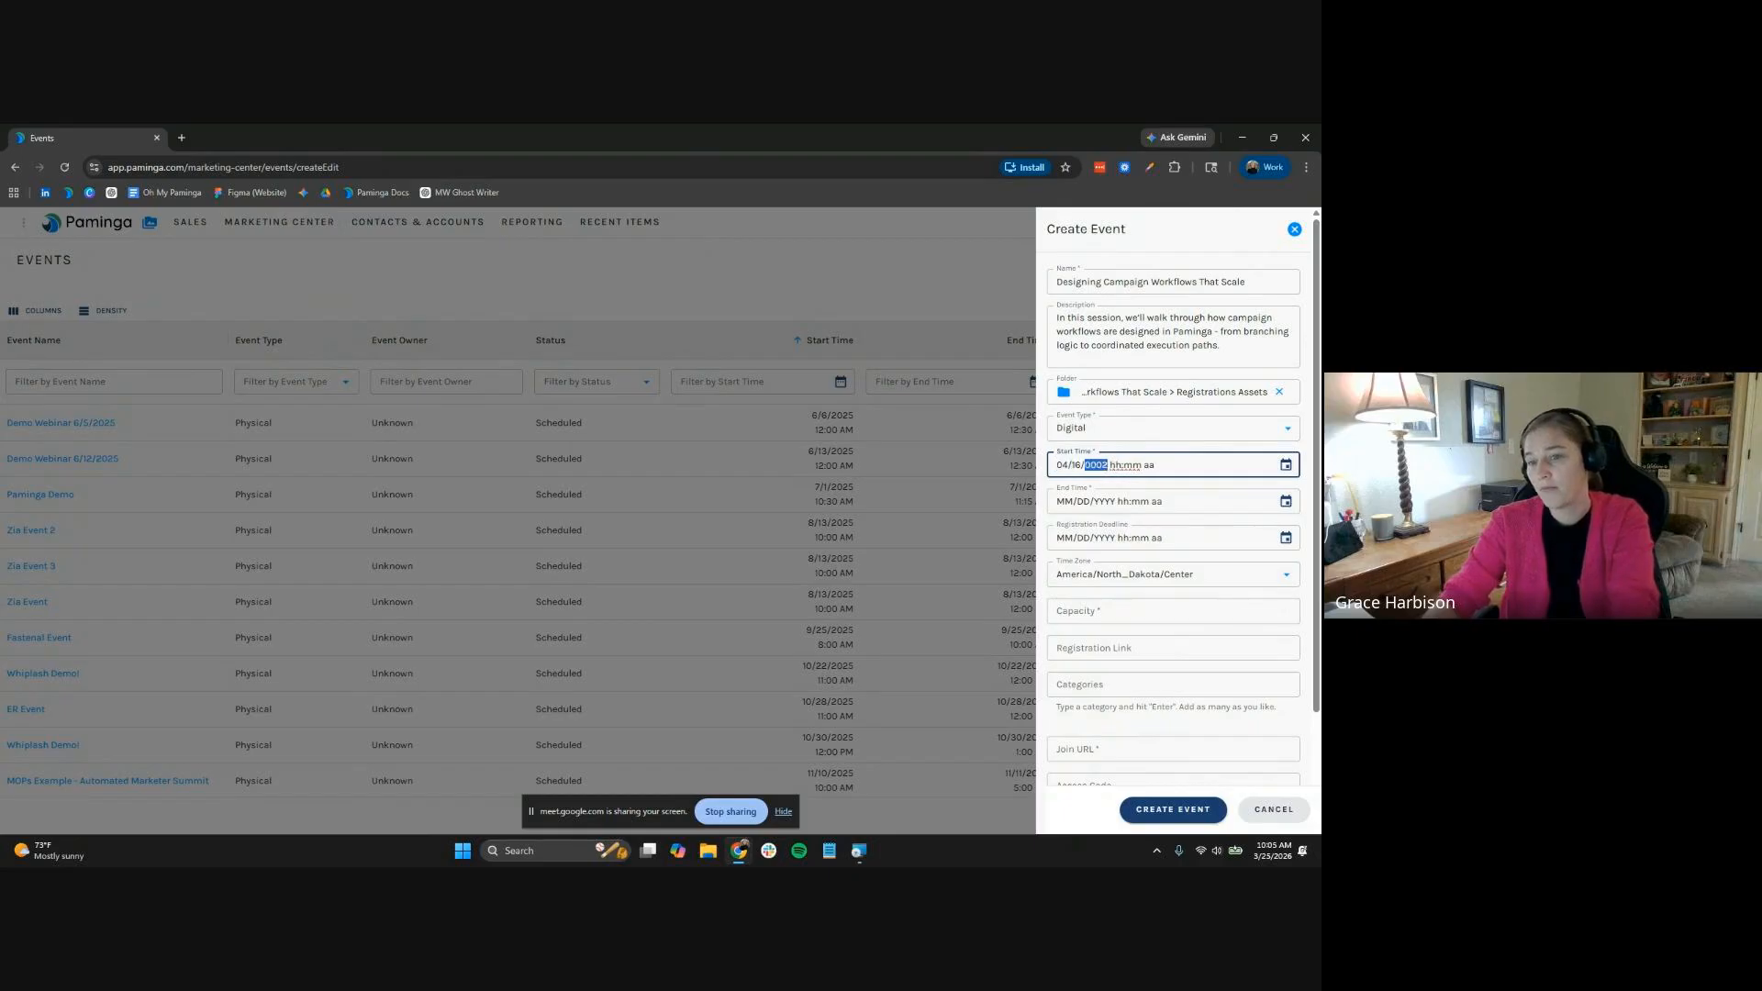
pyautogui.write('02611')
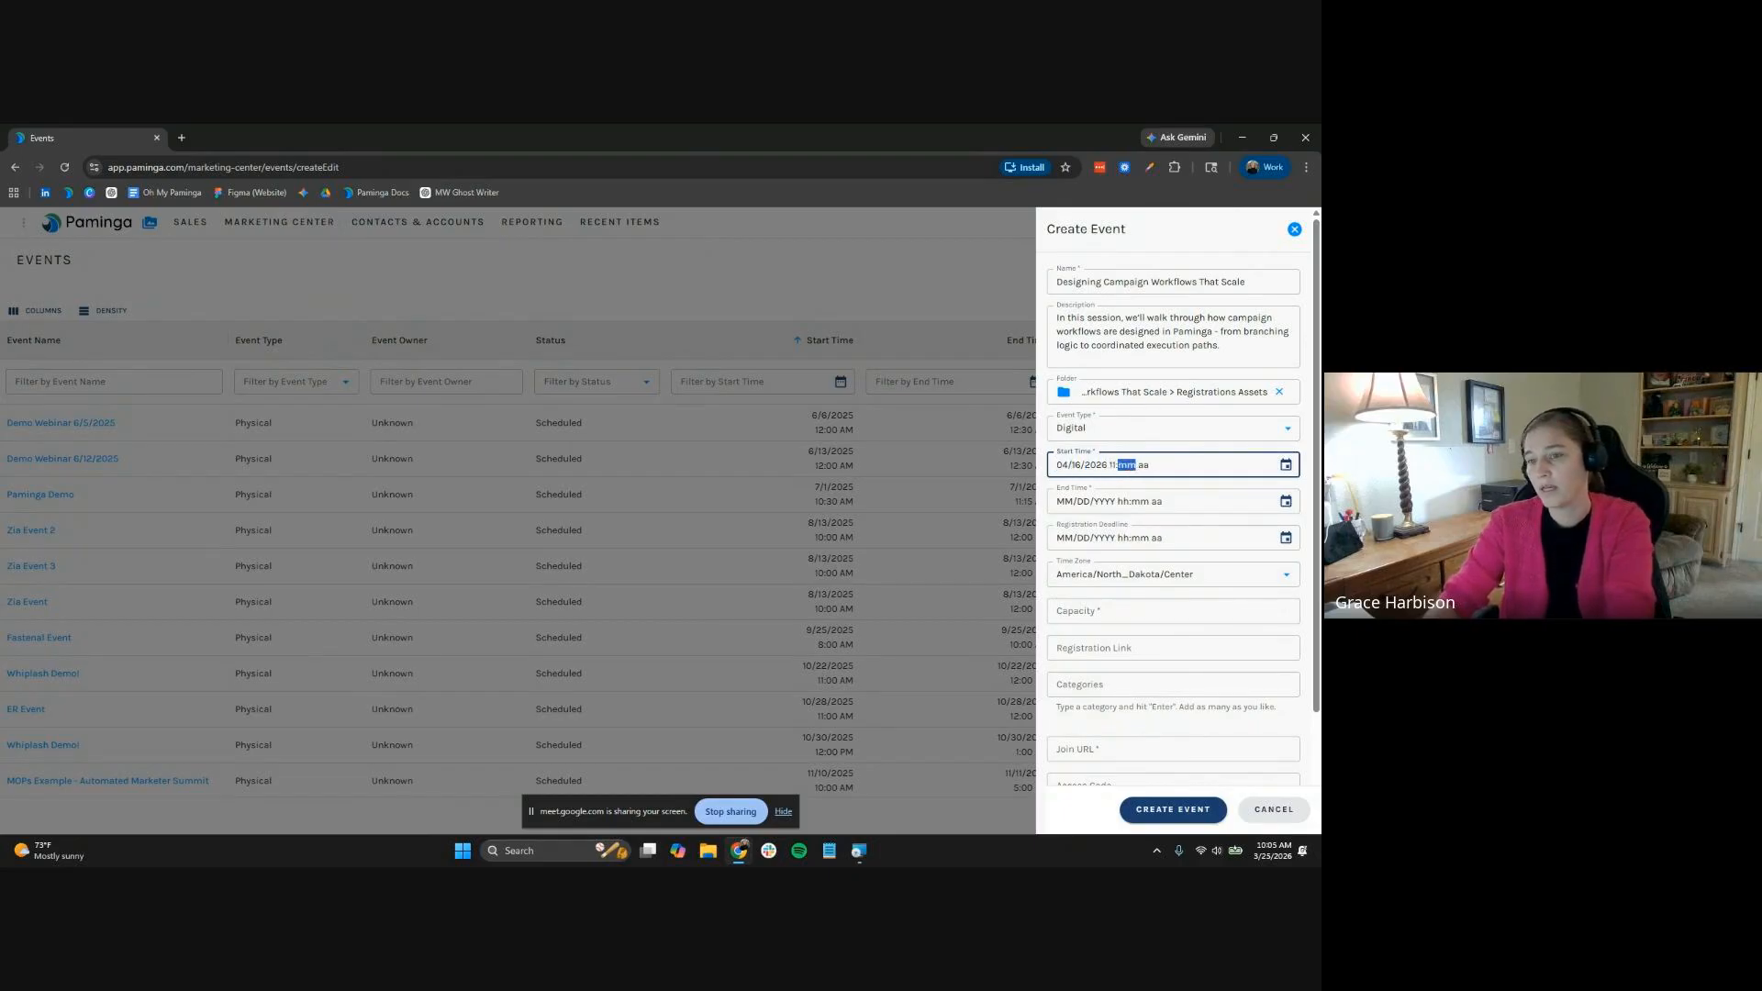
pyautogui.write('00p')
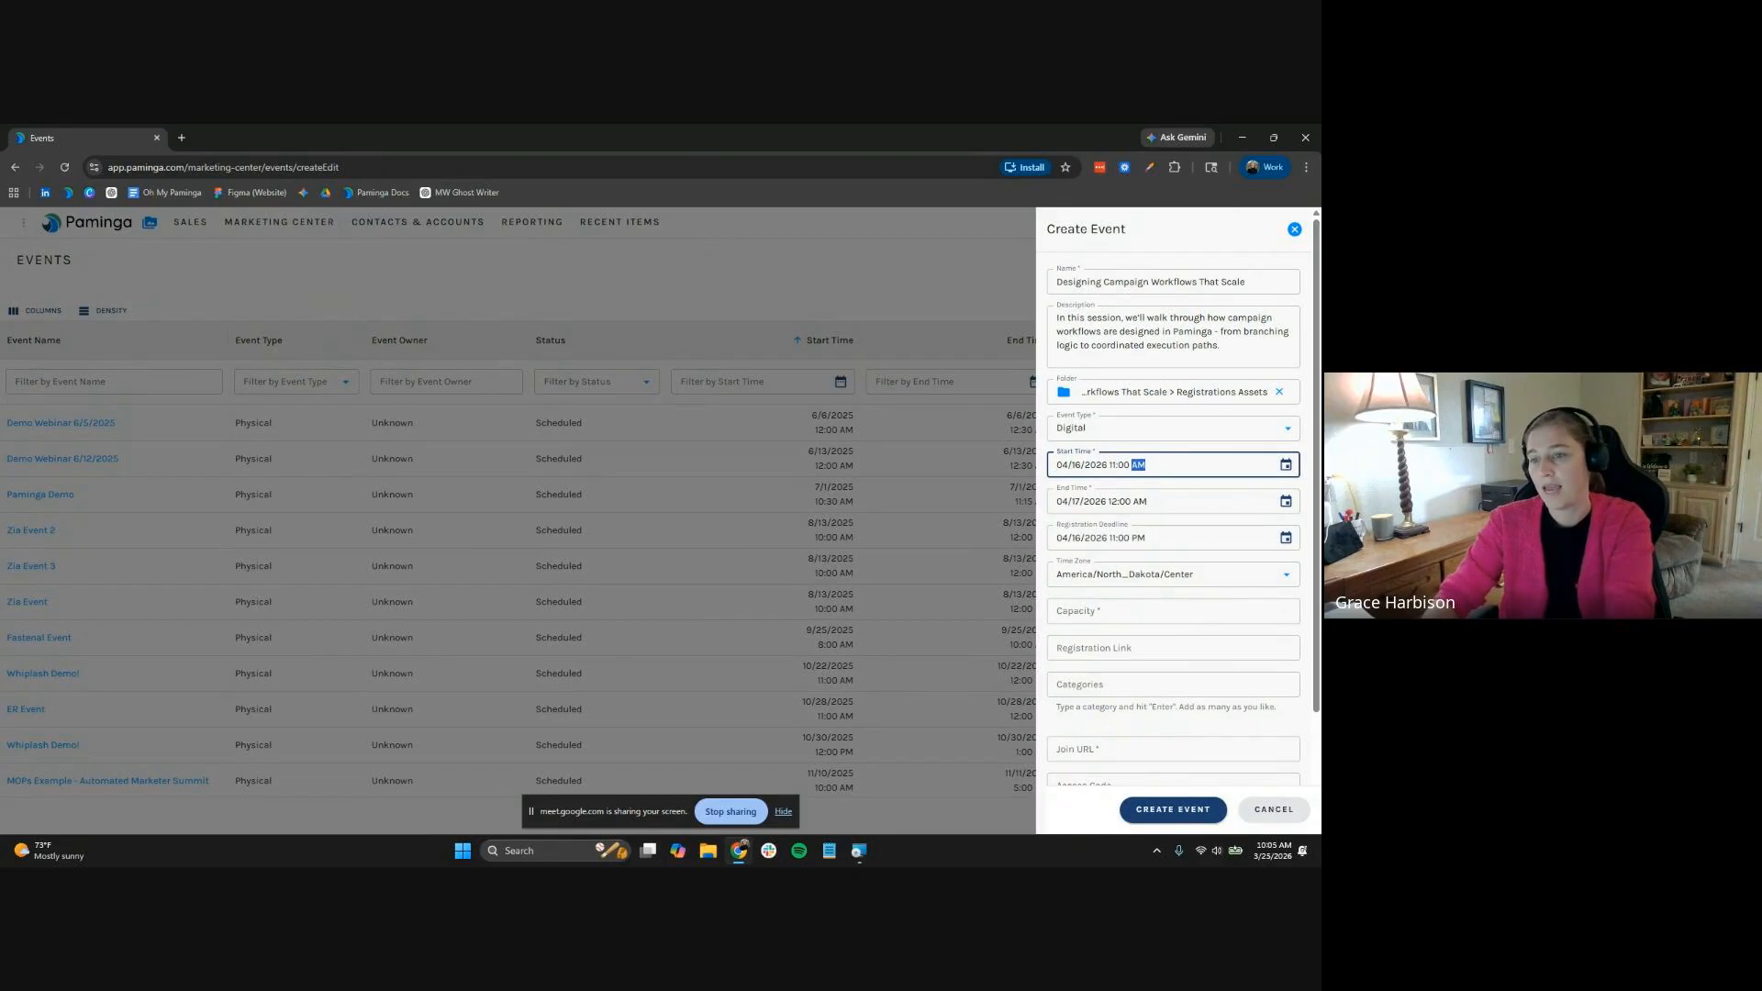
pyautogui.press('Tab')
pyautogui.press('Tab')
pyautogui.write('04/16/2026 ')
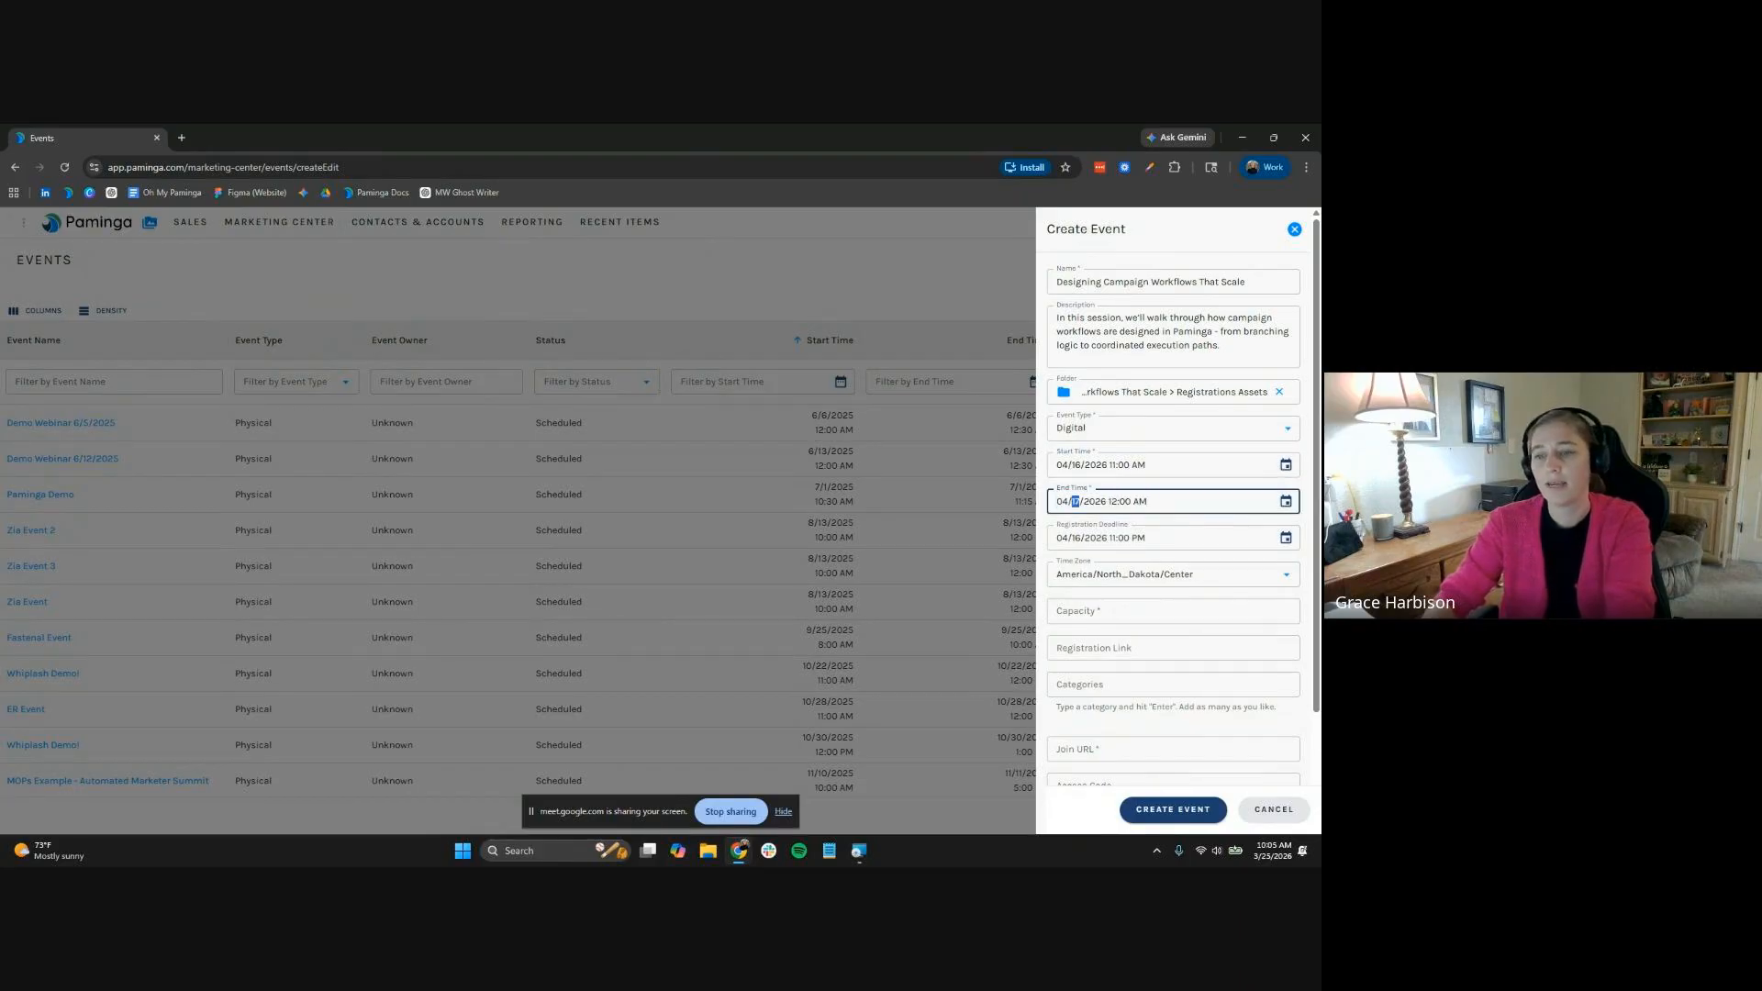
pyautogui.write('11:45')
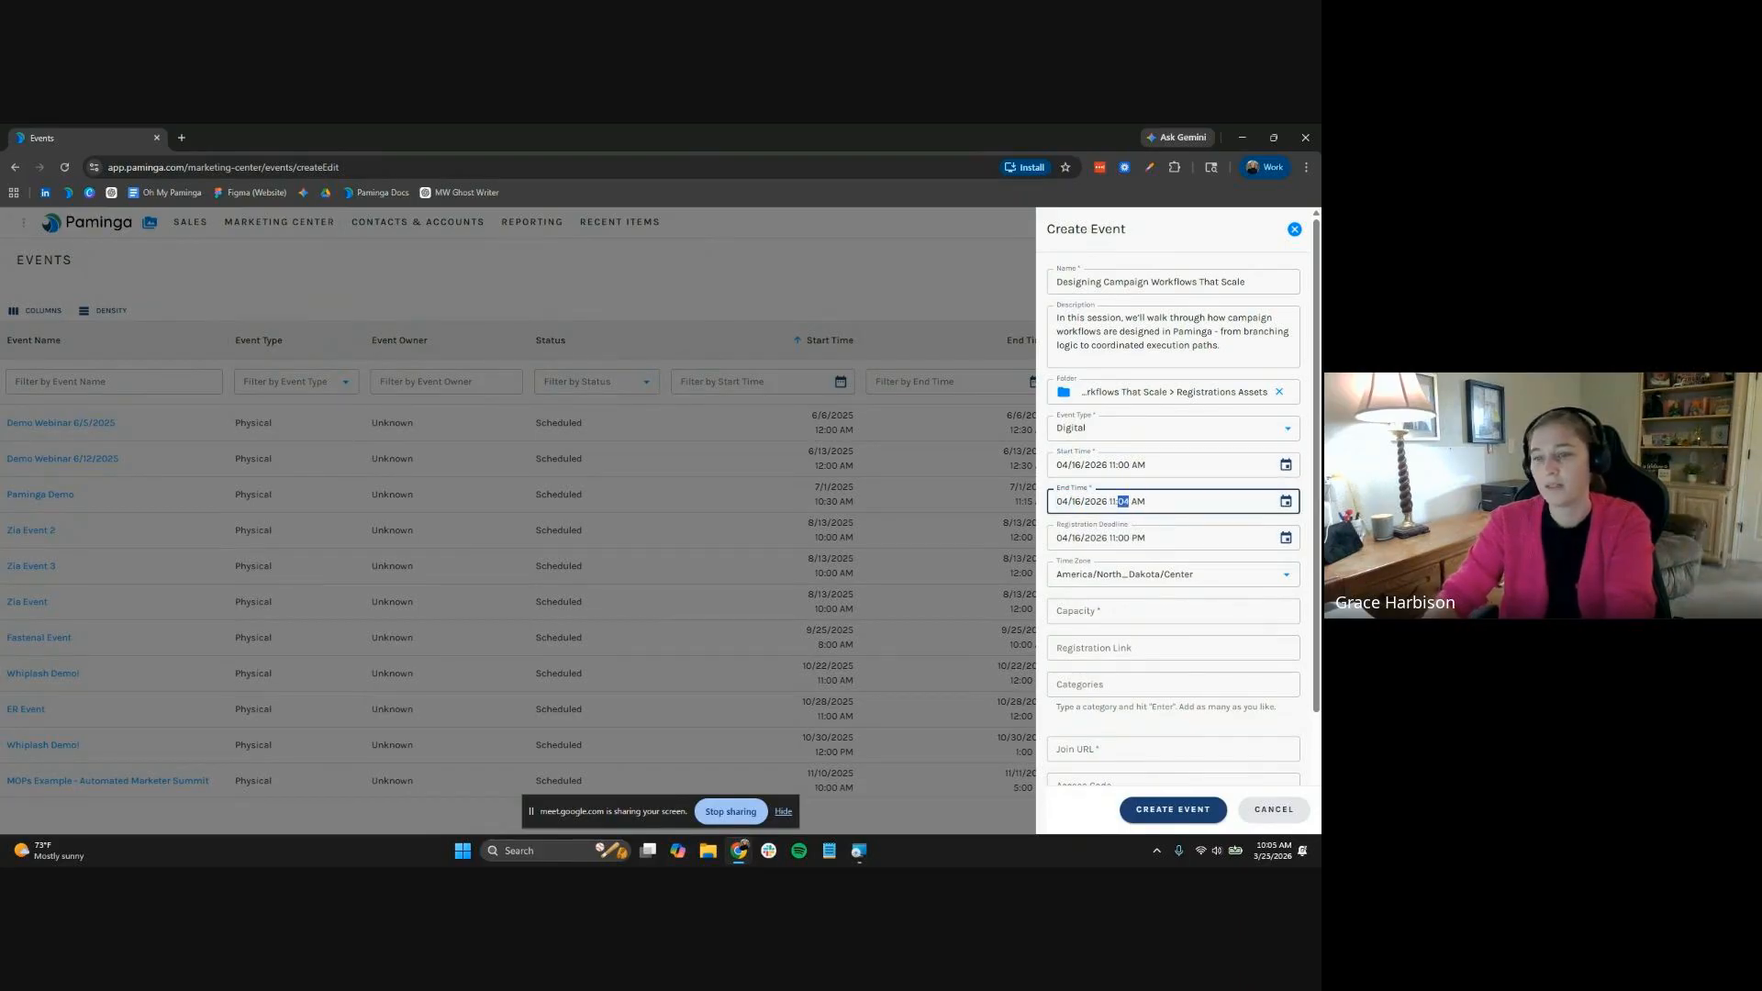
pyautogui.press('Tab')
pyautogui.press('Tab')
pyautogui.press('Right')
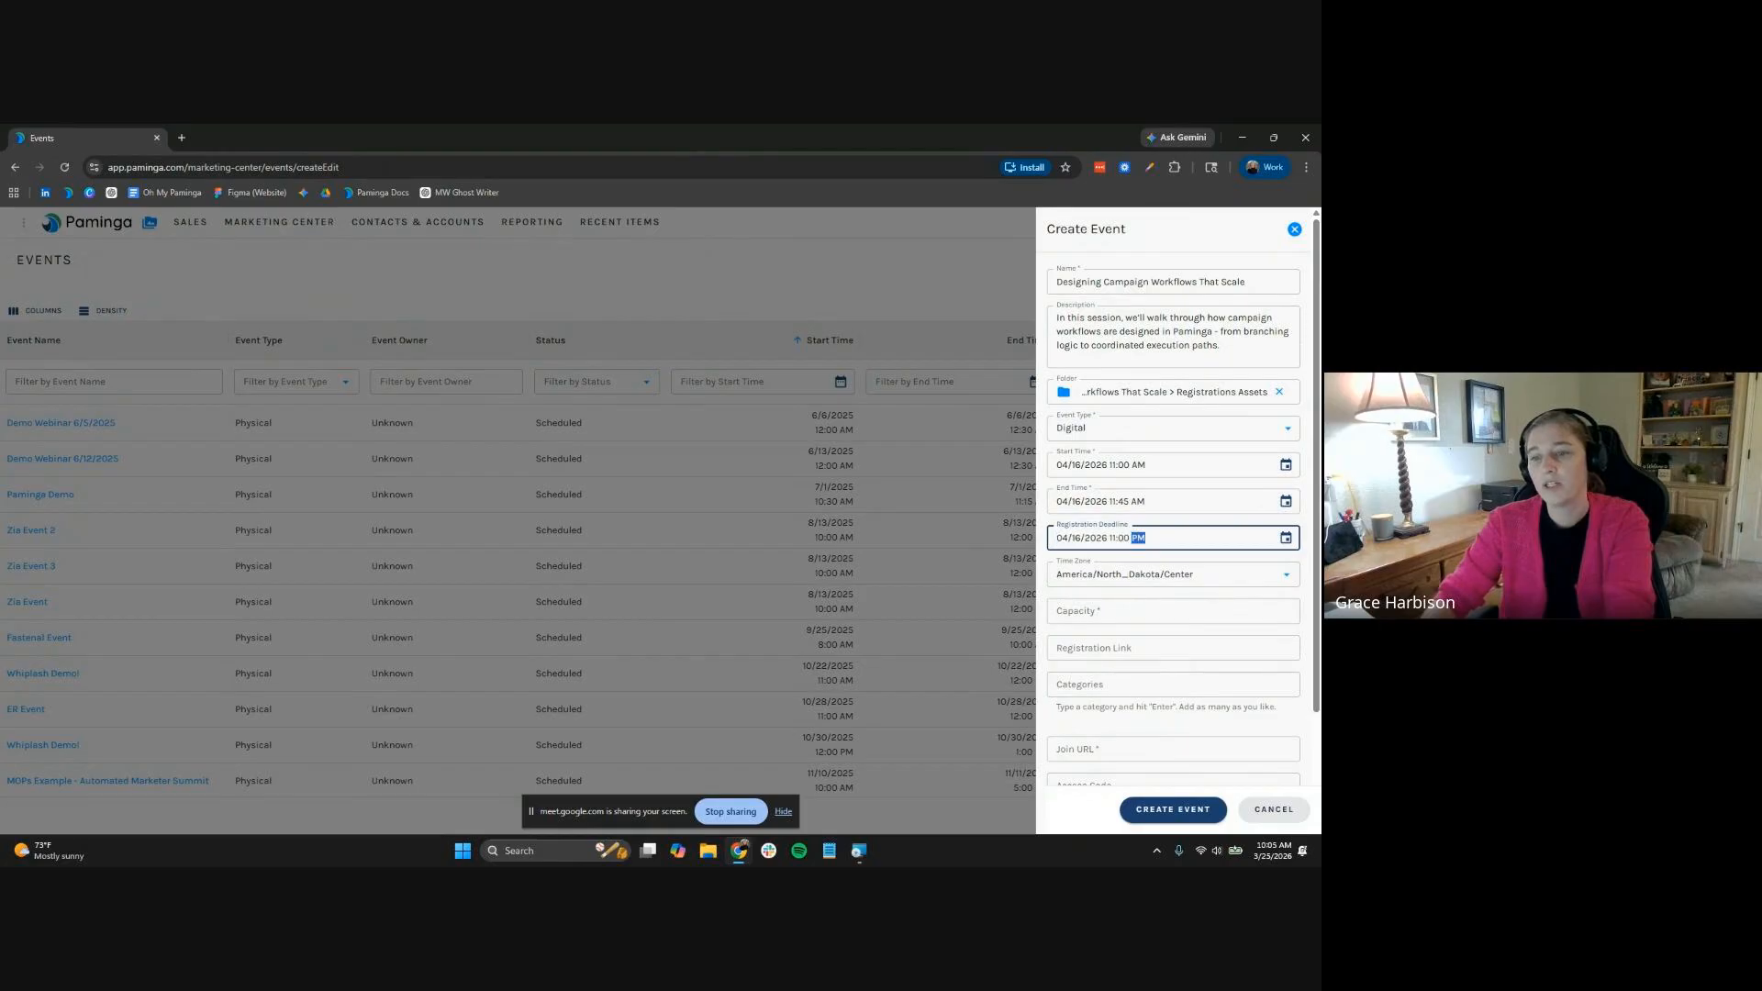
pyautogui.press('a')
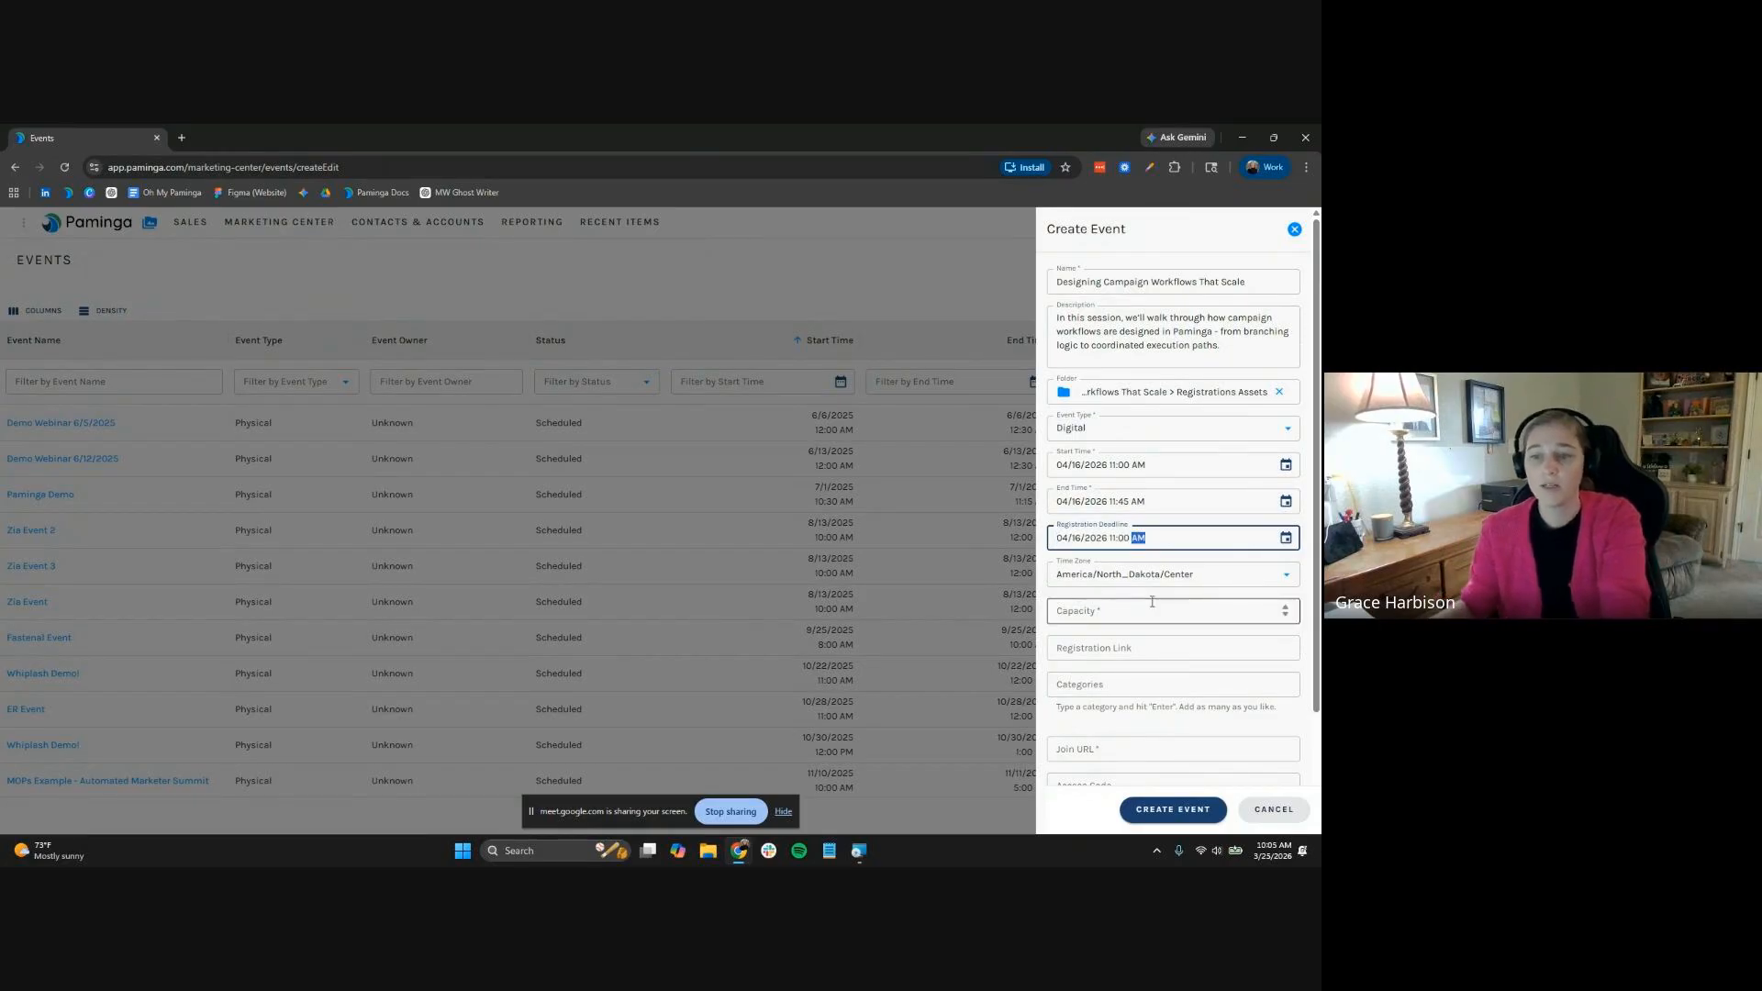
# Set the time zone to America/New_York and the capacity to 150
pyautogui.click(1174, 574)
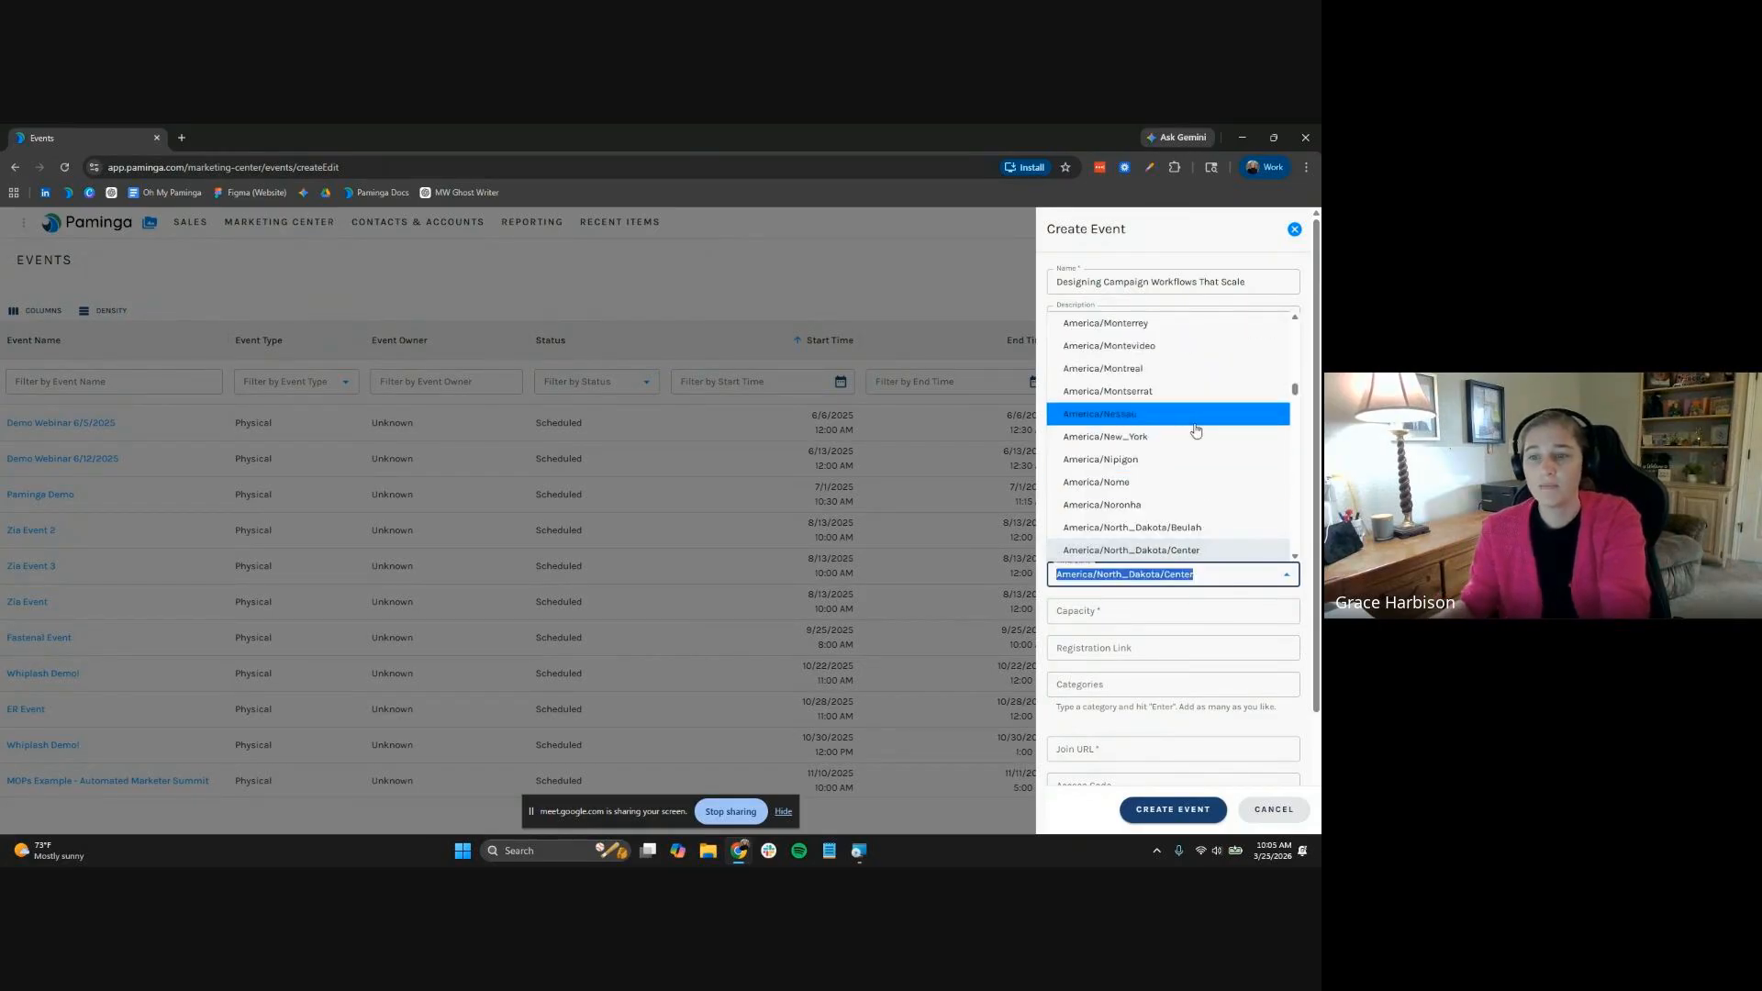
pyautogui.click(1196, 440)
pyautogui.click(1180, 608)
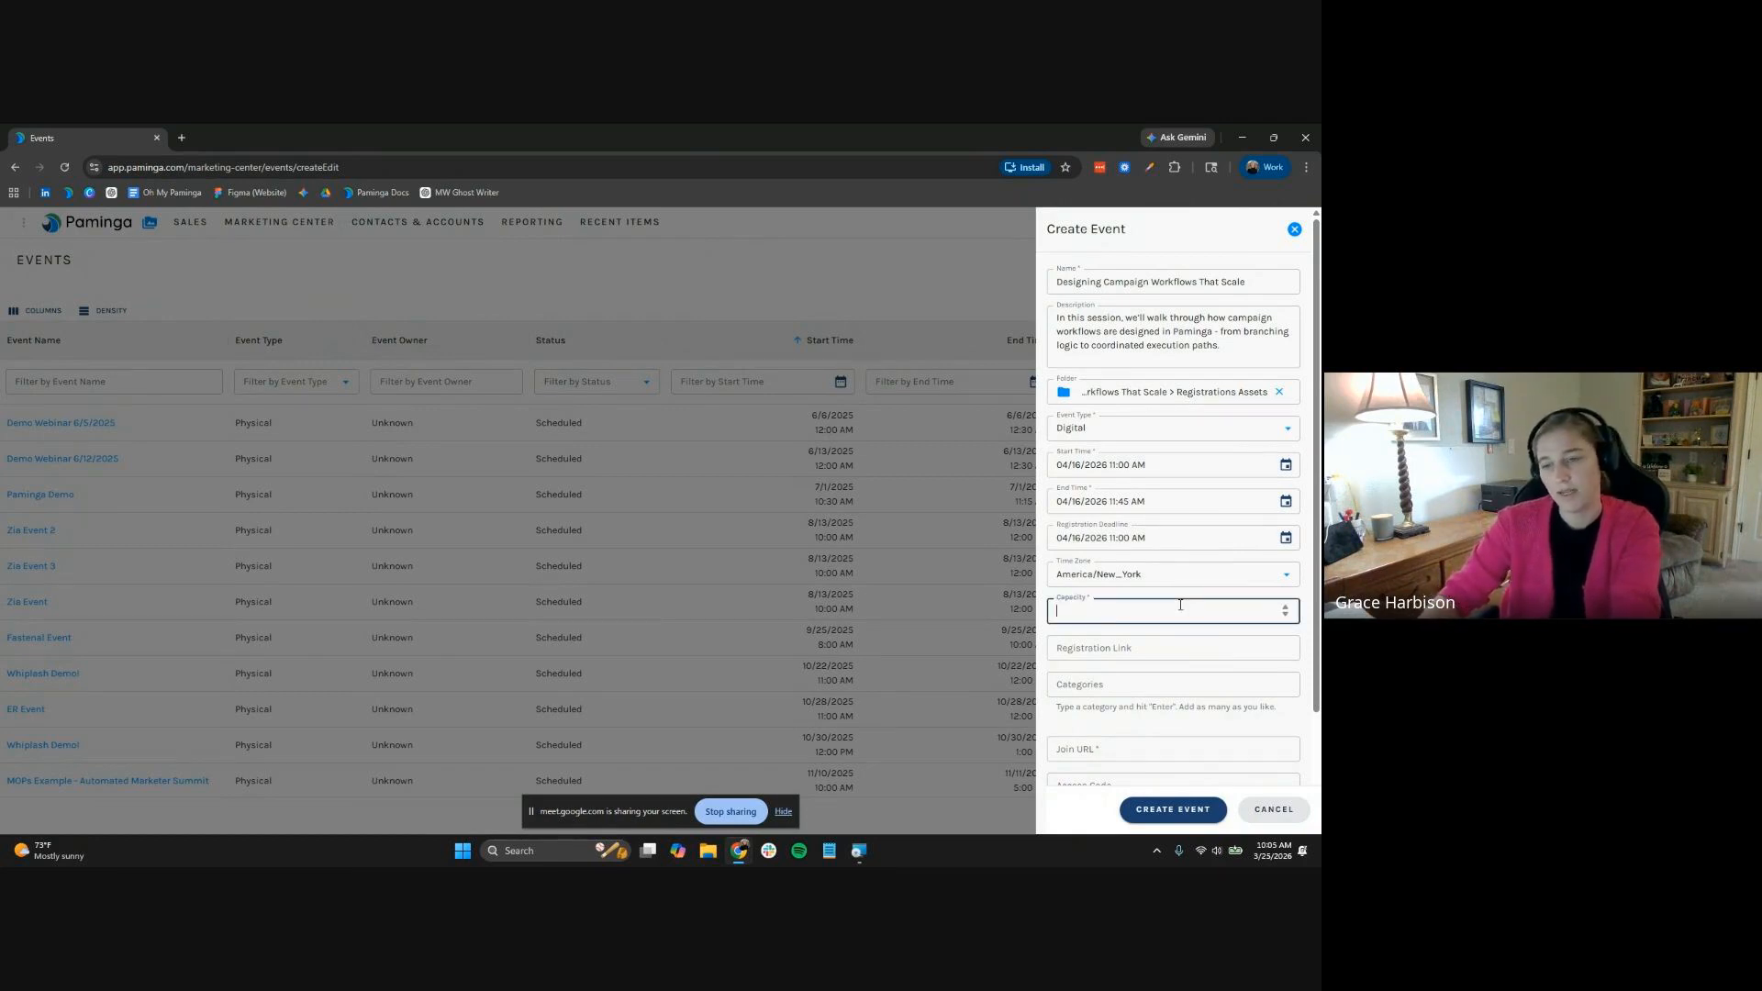
pyautogui.write('150')
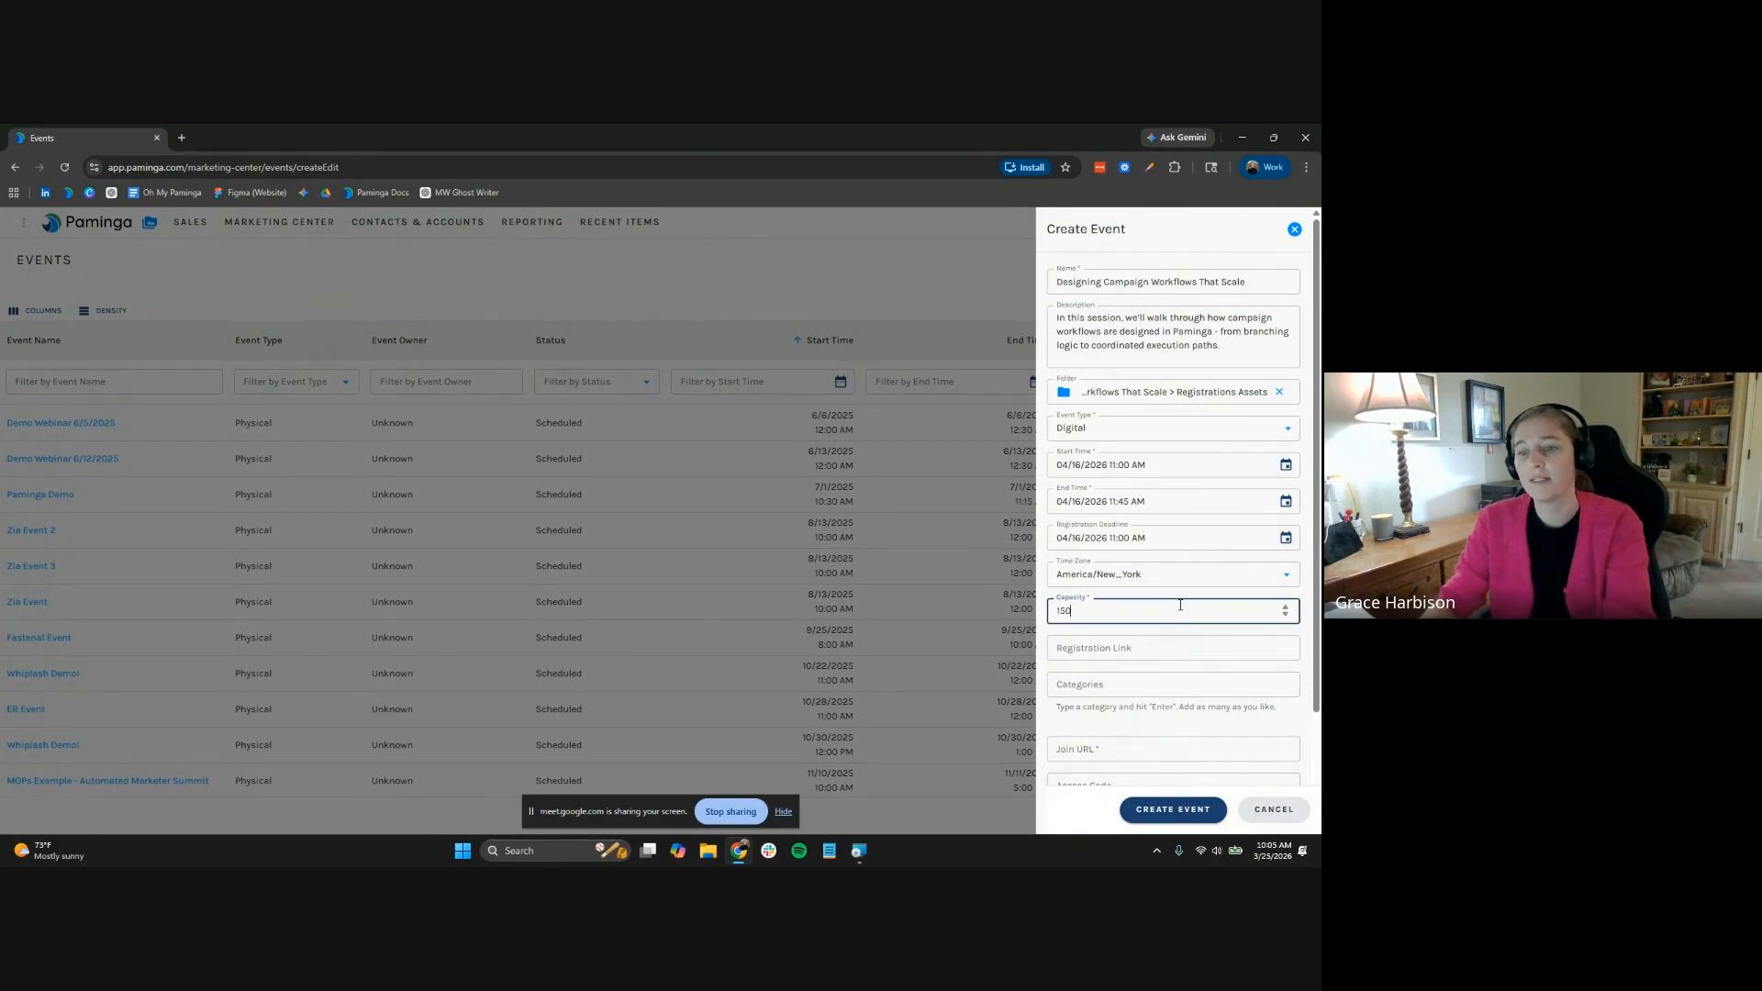
pyautogui.press('Tab')
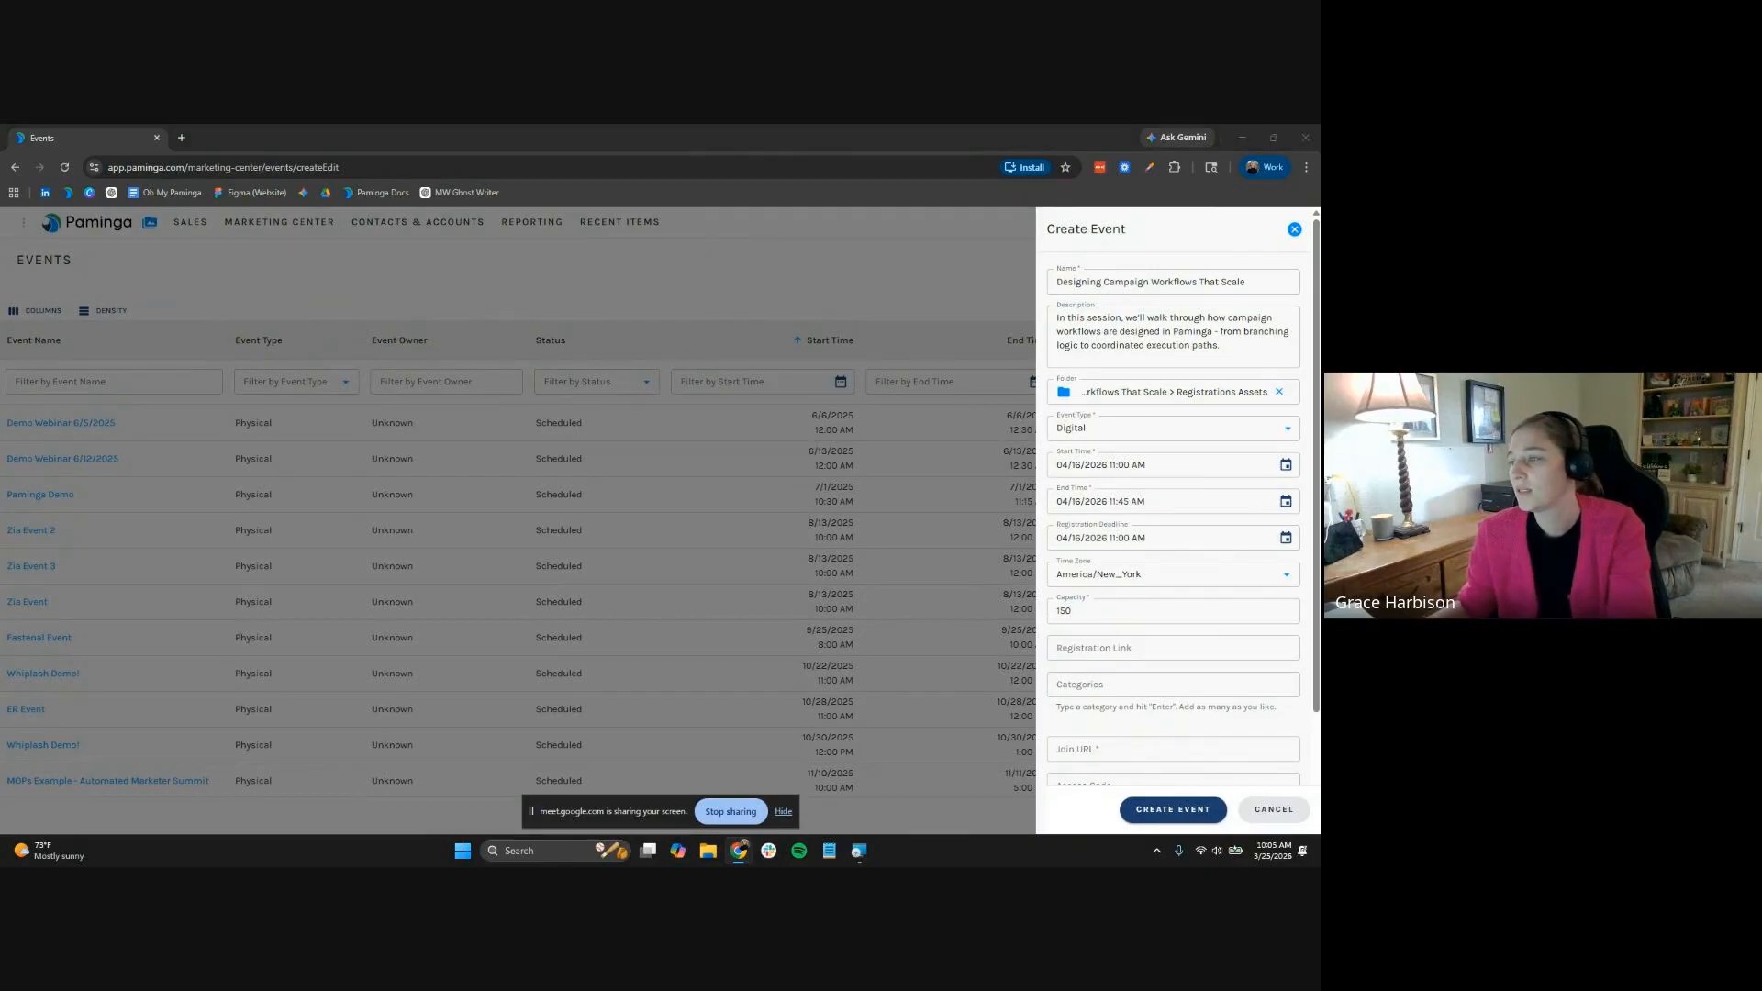
# Paste the meeting link and tag the event with the insidepaminga category
pyautogui.click(1263, 648)
pyautogui.scroll(-1, 1263, 621)
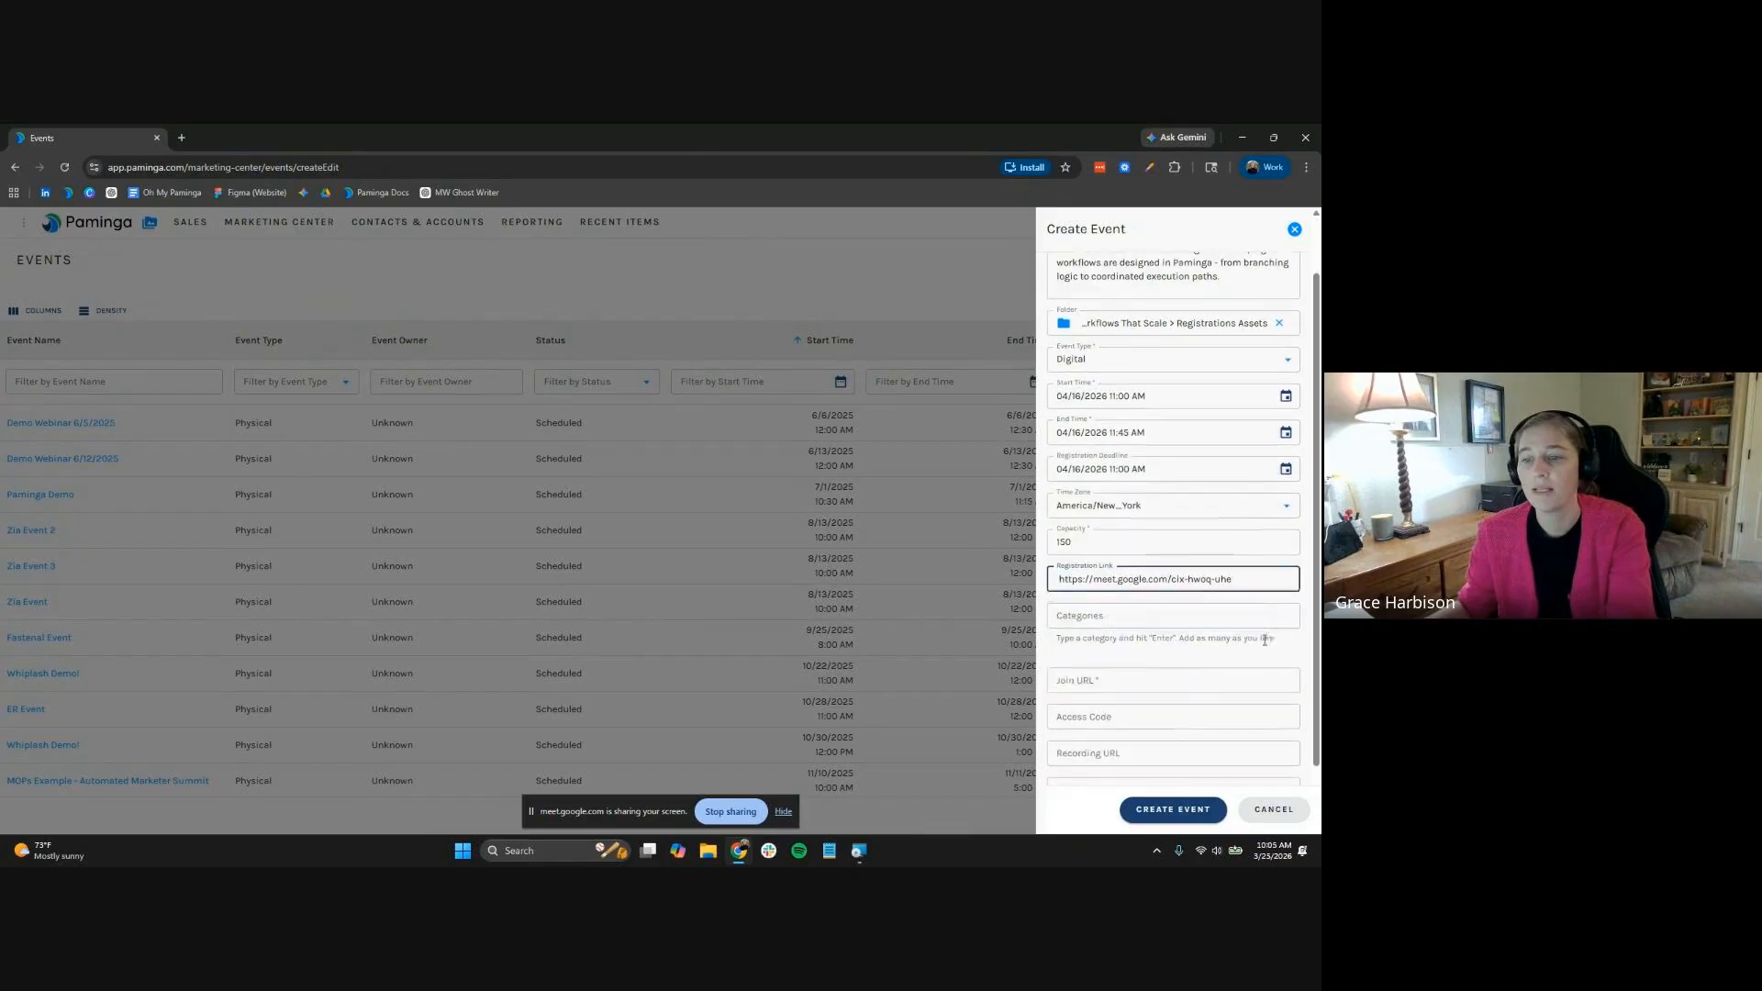
pyautogui.click(1262, 620)
pyautogui.click(1194, 647)
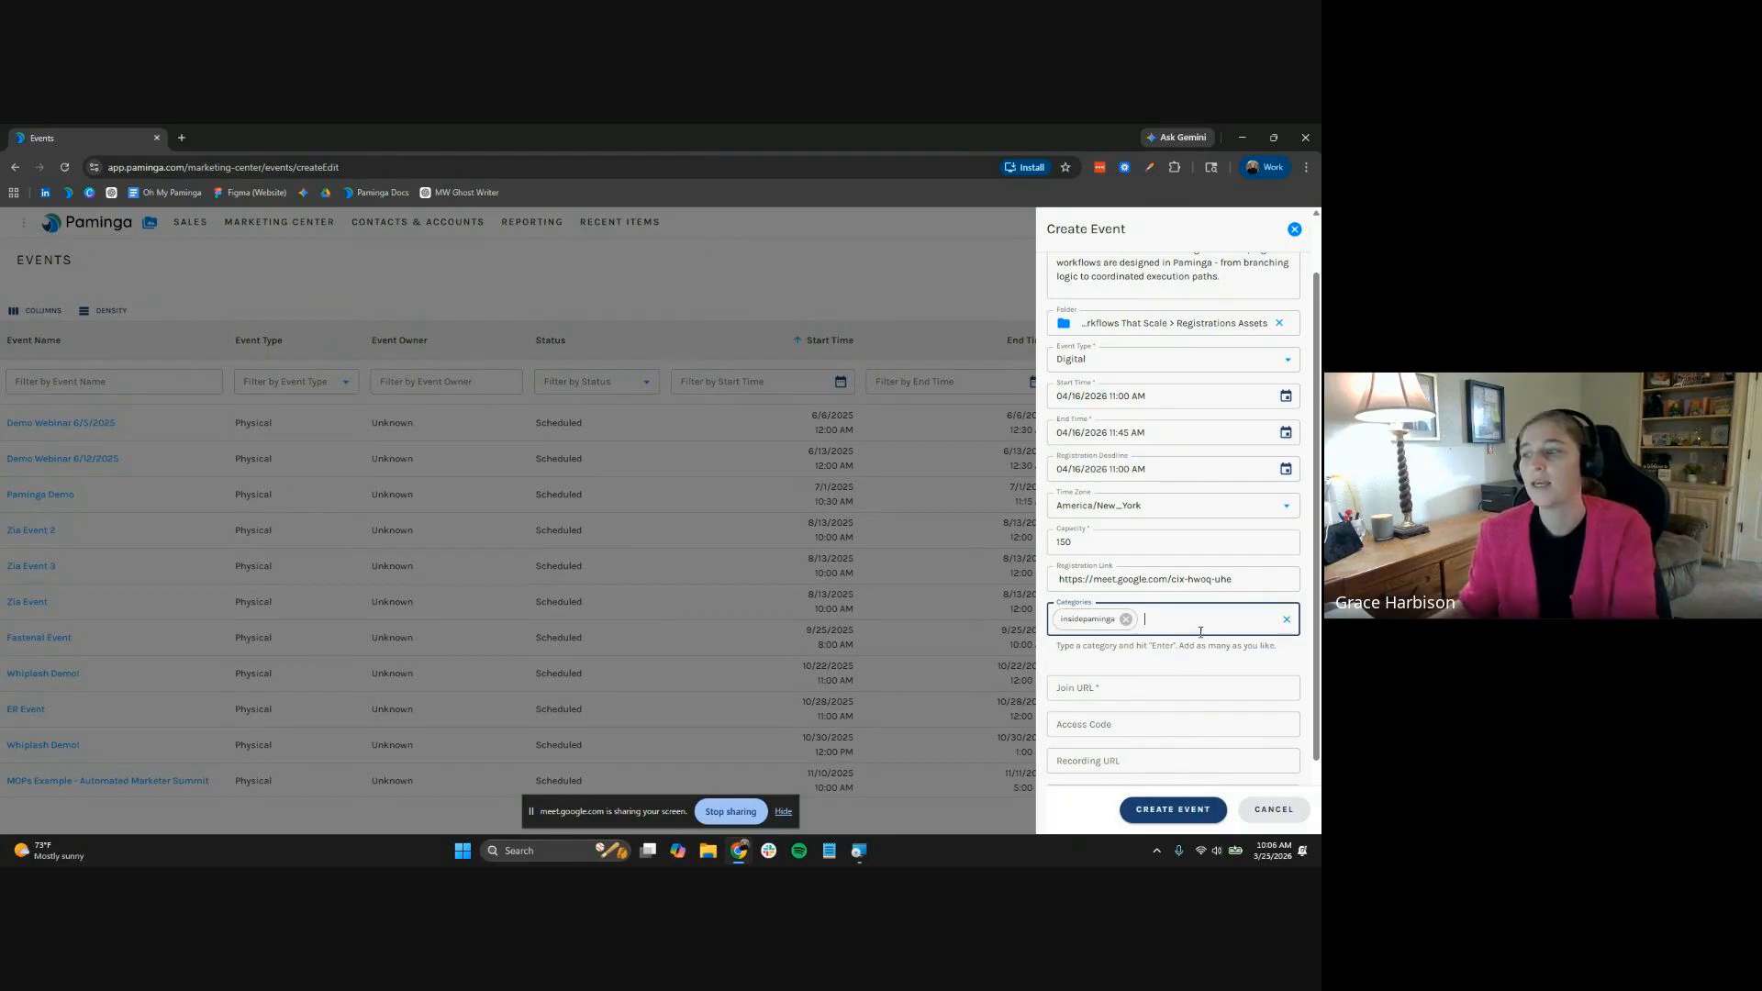
# Move the meeting link to Join URL and enter the registration page URL
pyautogui.hotkey('ctrl', 'a')
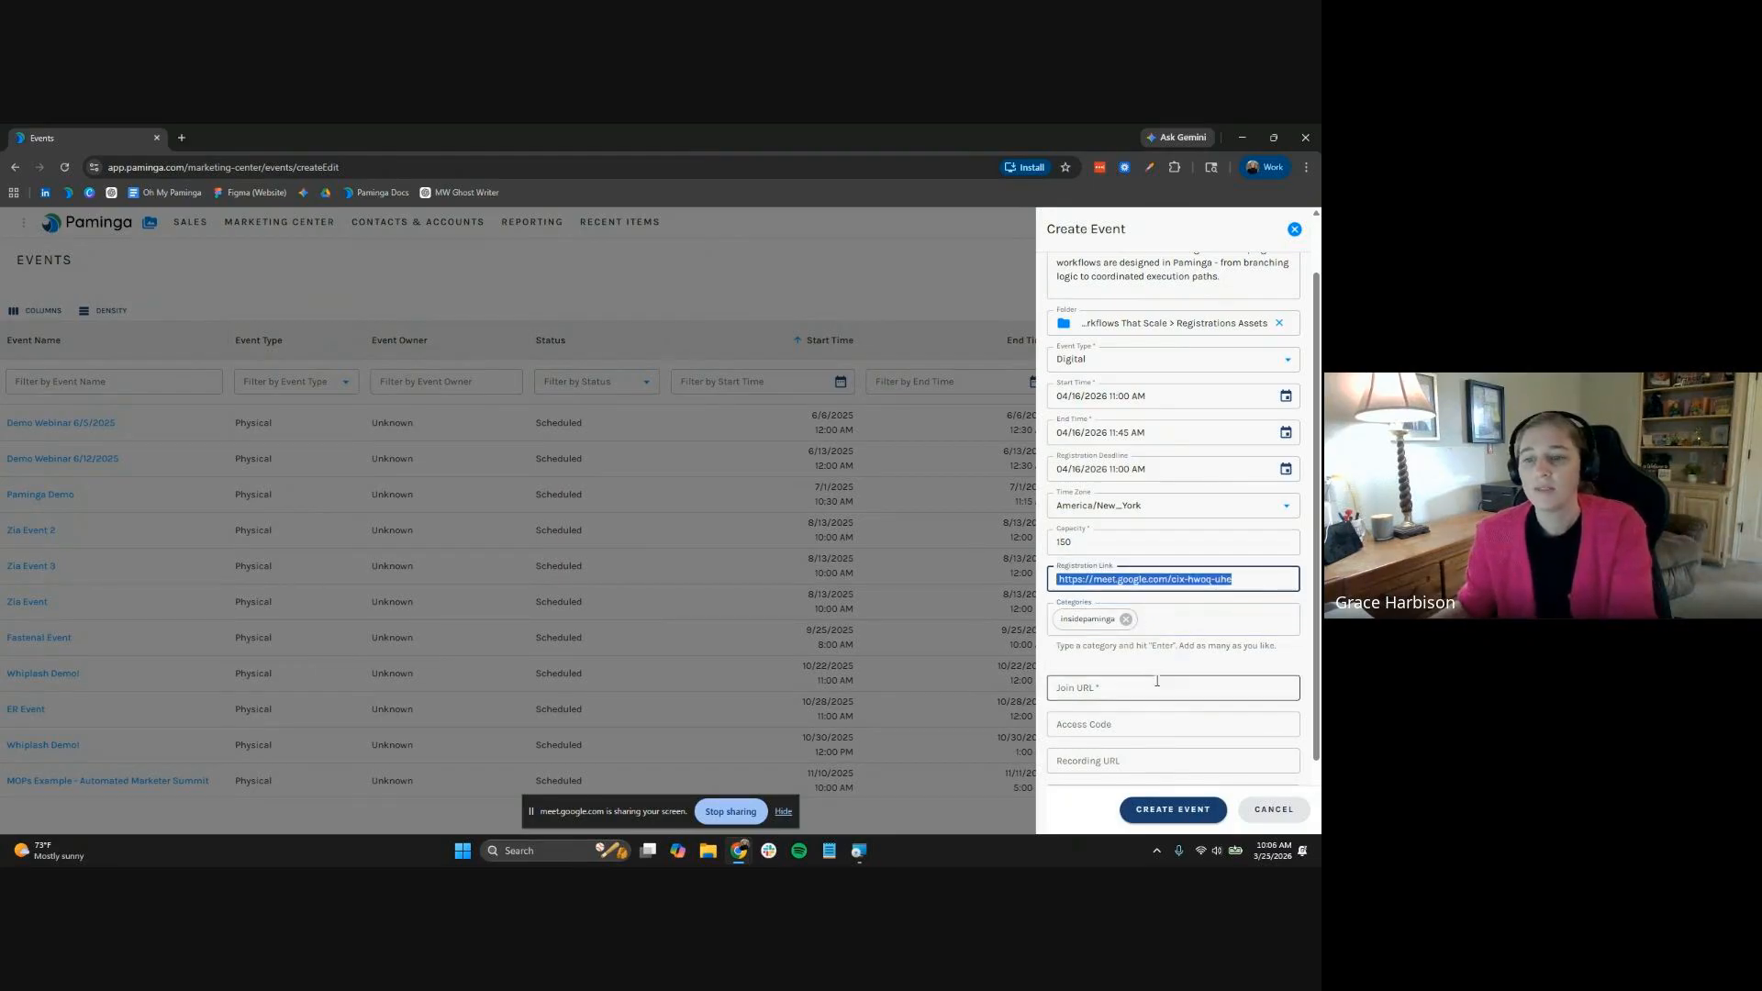
pyautogui.hotkey('ctrl', 'x')
pyautogui.click(1158, 684)
pyautogui.hotkey('ctrl', 'v')
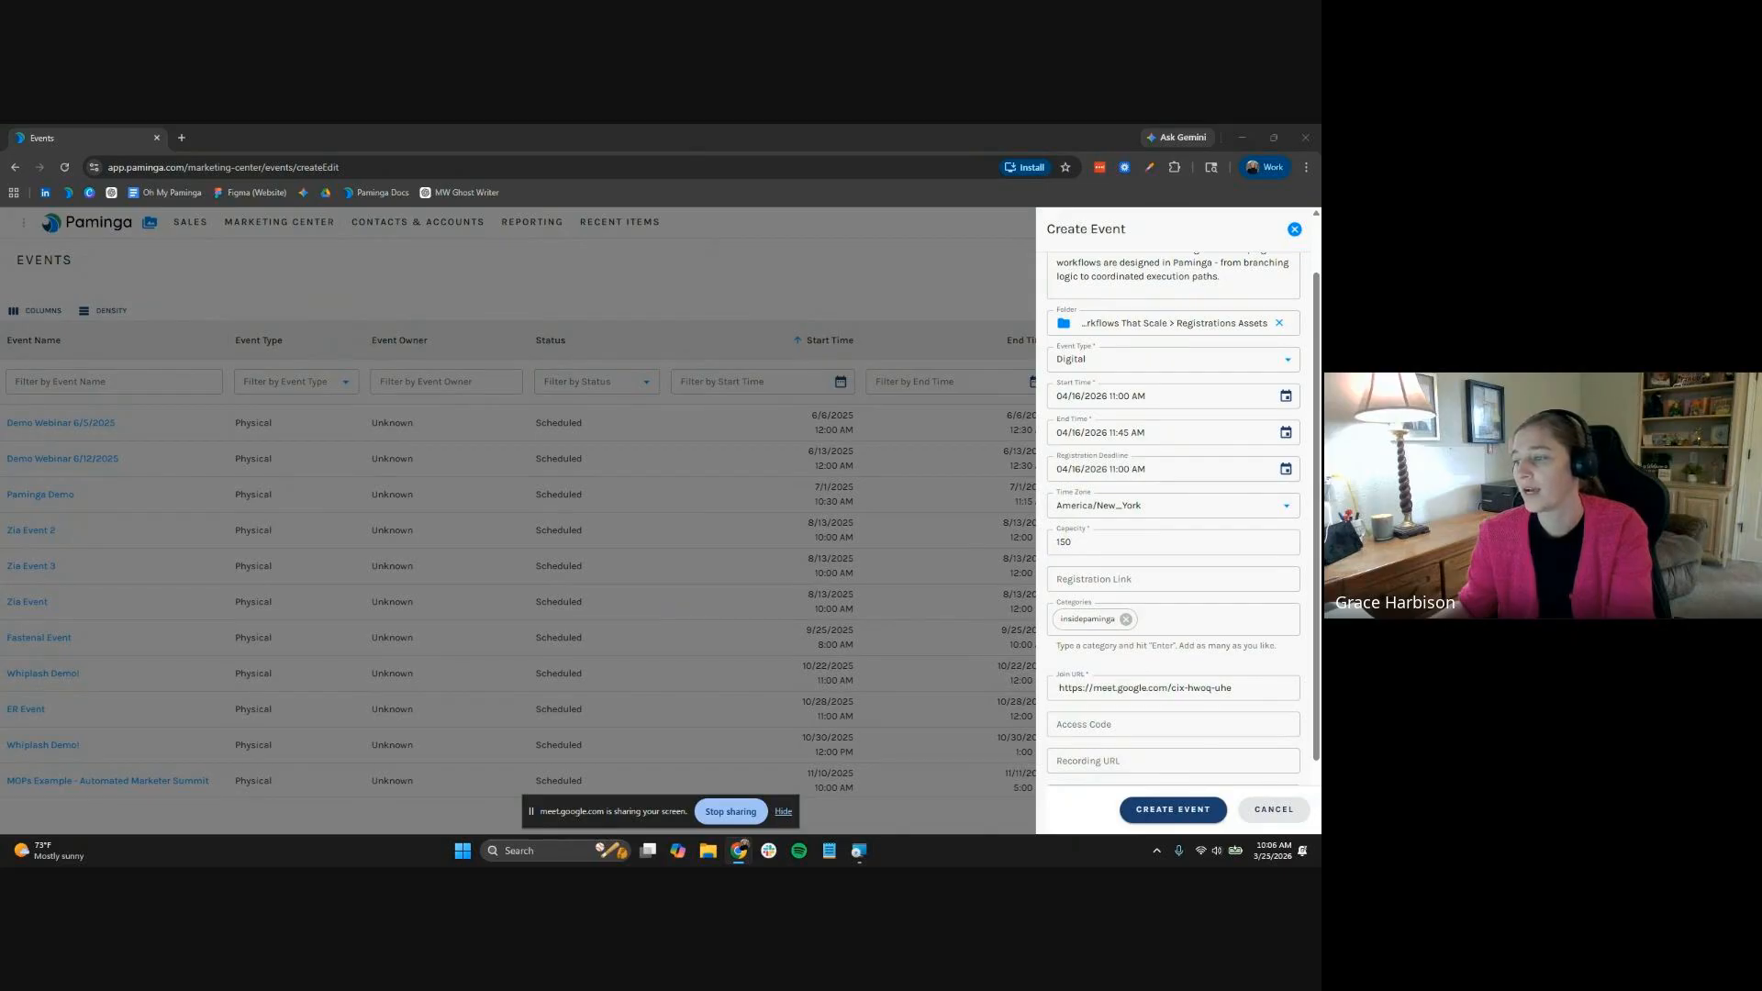
pyautogui.click(1203, 579)
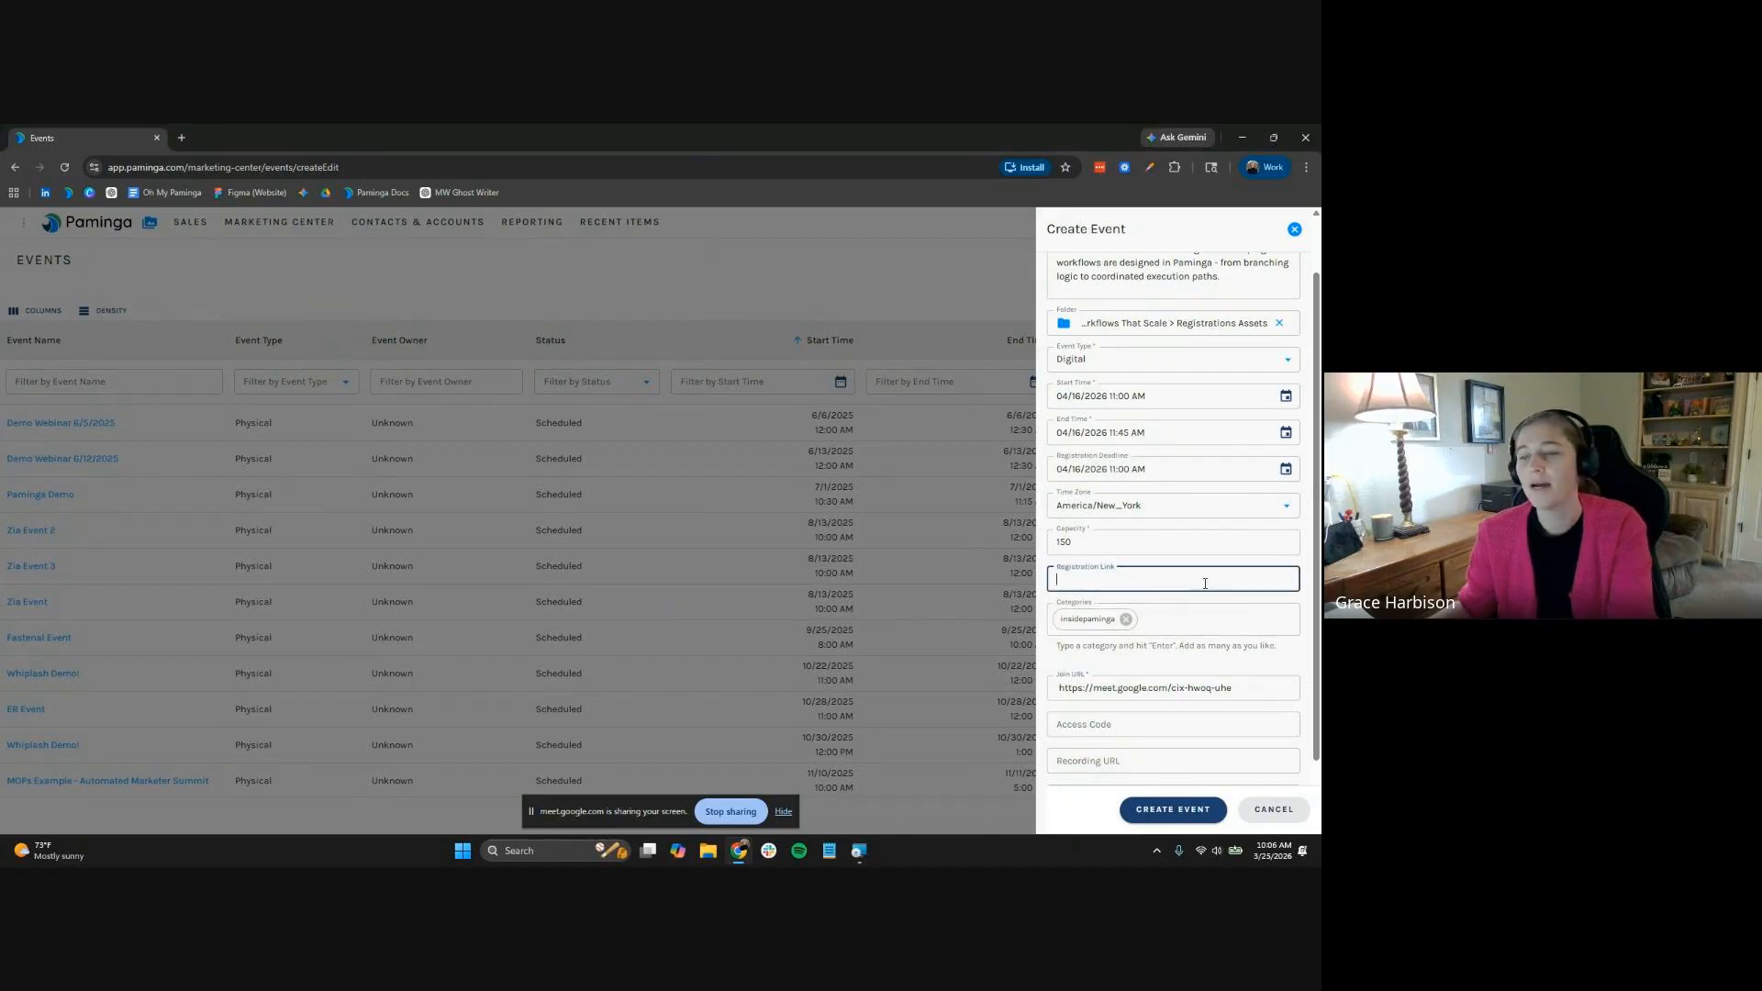
pyautogui.hotkey('ctrl', 'v')
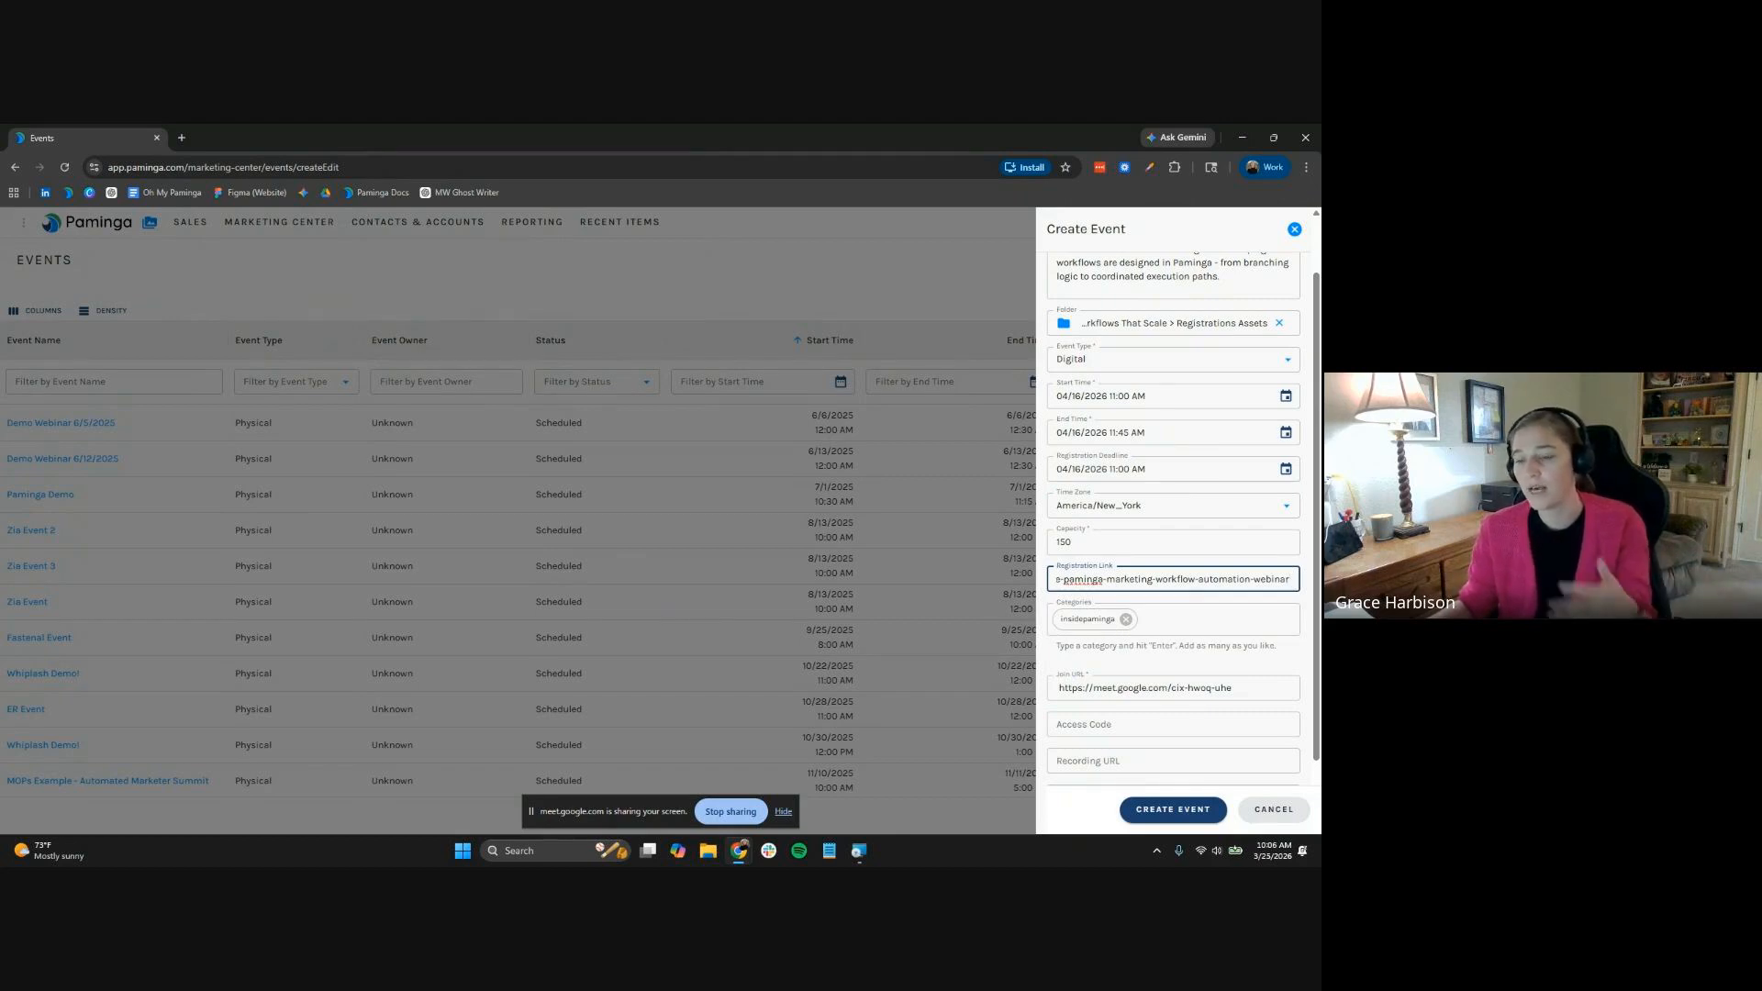
# Add the dial-in number and PIN, plus the phone numbers link, then create the event
pyautogui.hscroll(-3, 1225, 579)
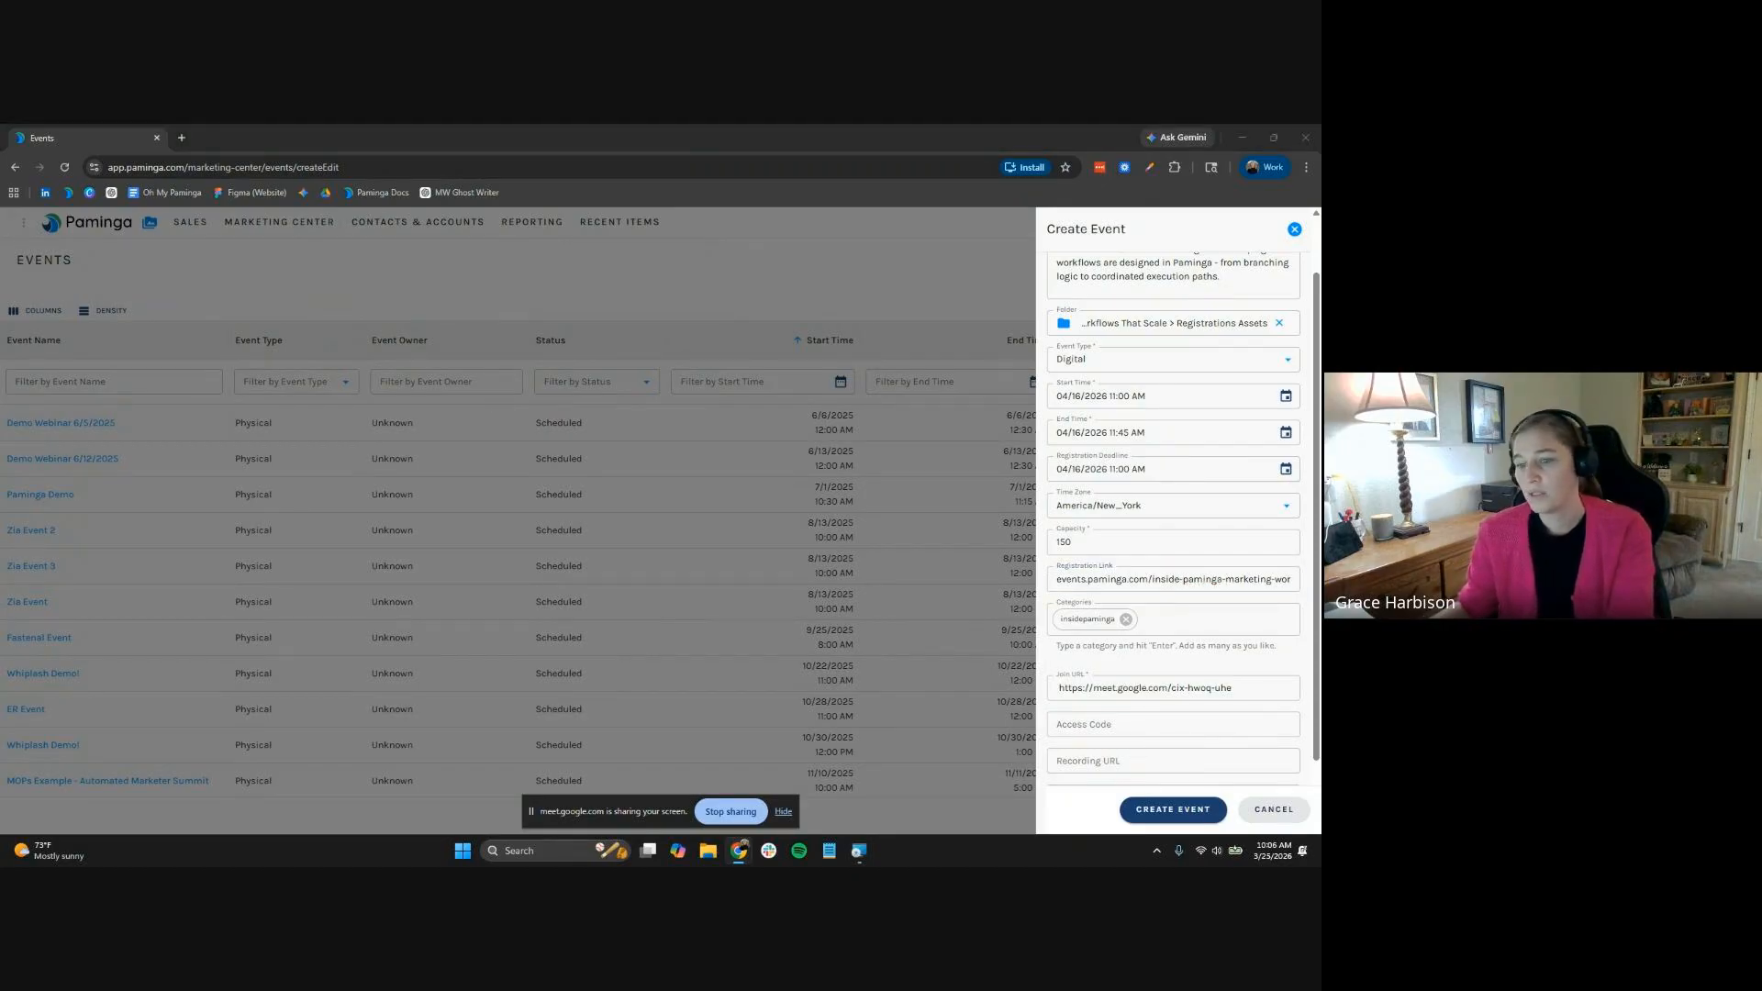
pyautogui.scroll(-1, 1283, 673)
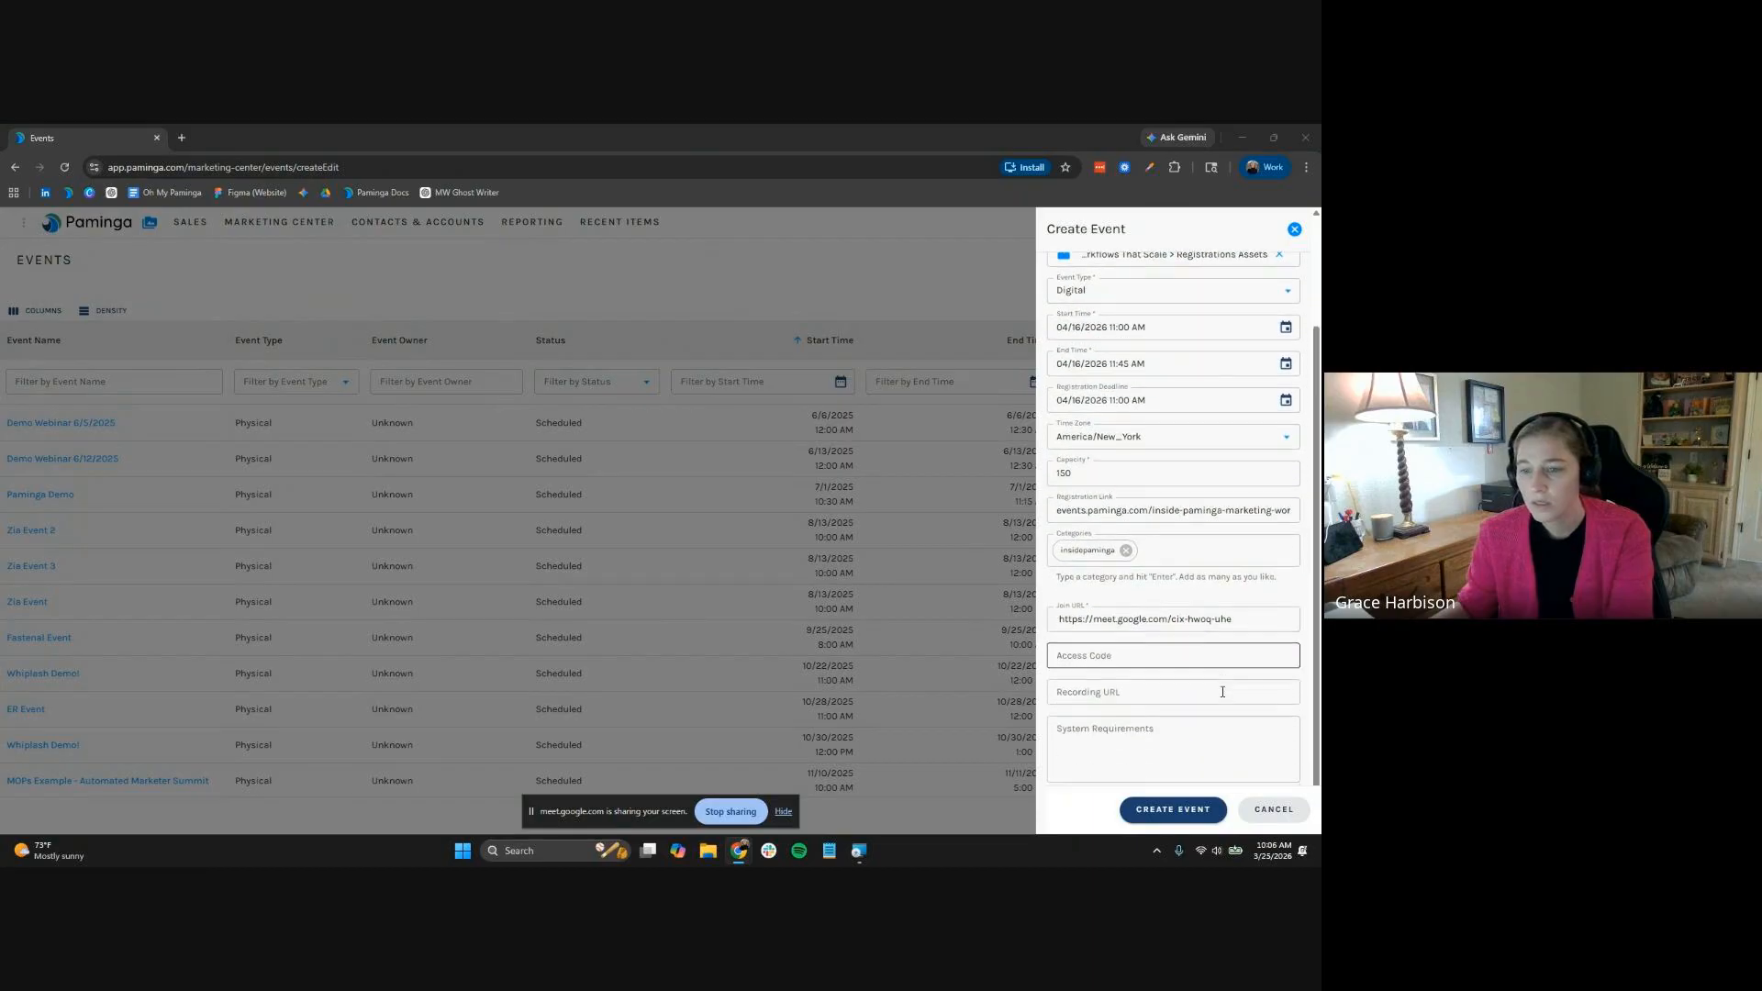
pyautogui.click(1229, 661)
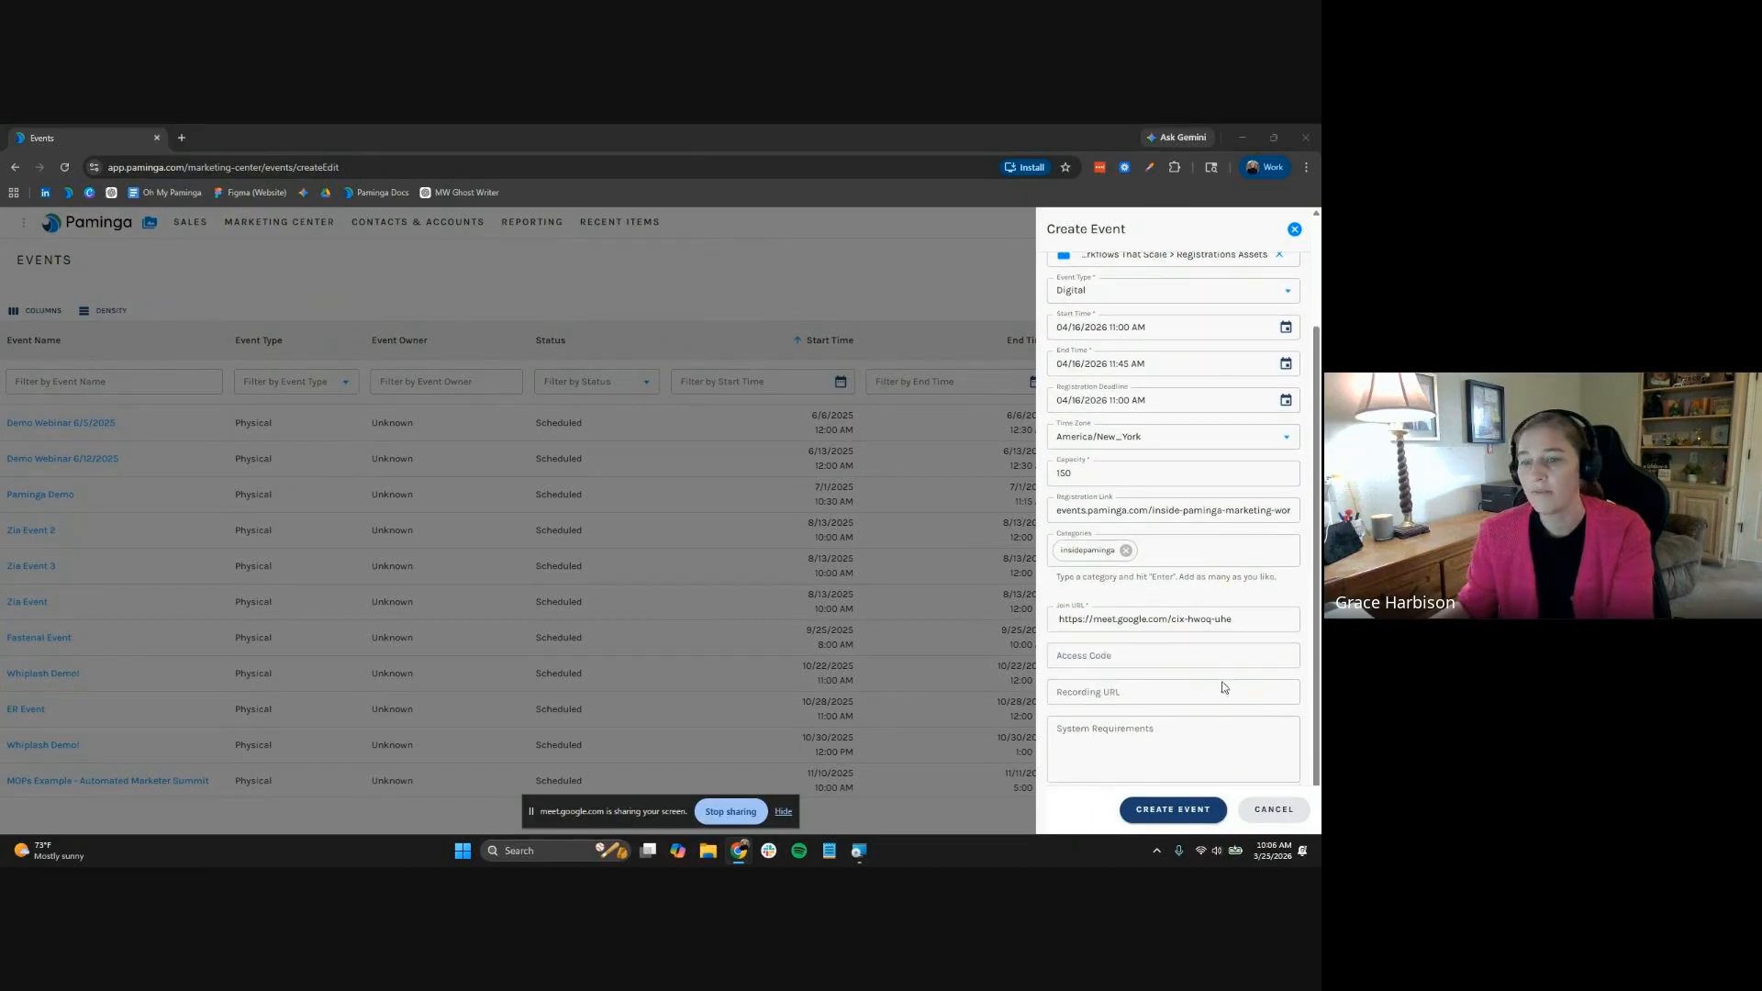
pyautogui.hotkey('ctrl', 'v')
pyautogui.hotkey('alt', 'Tab')
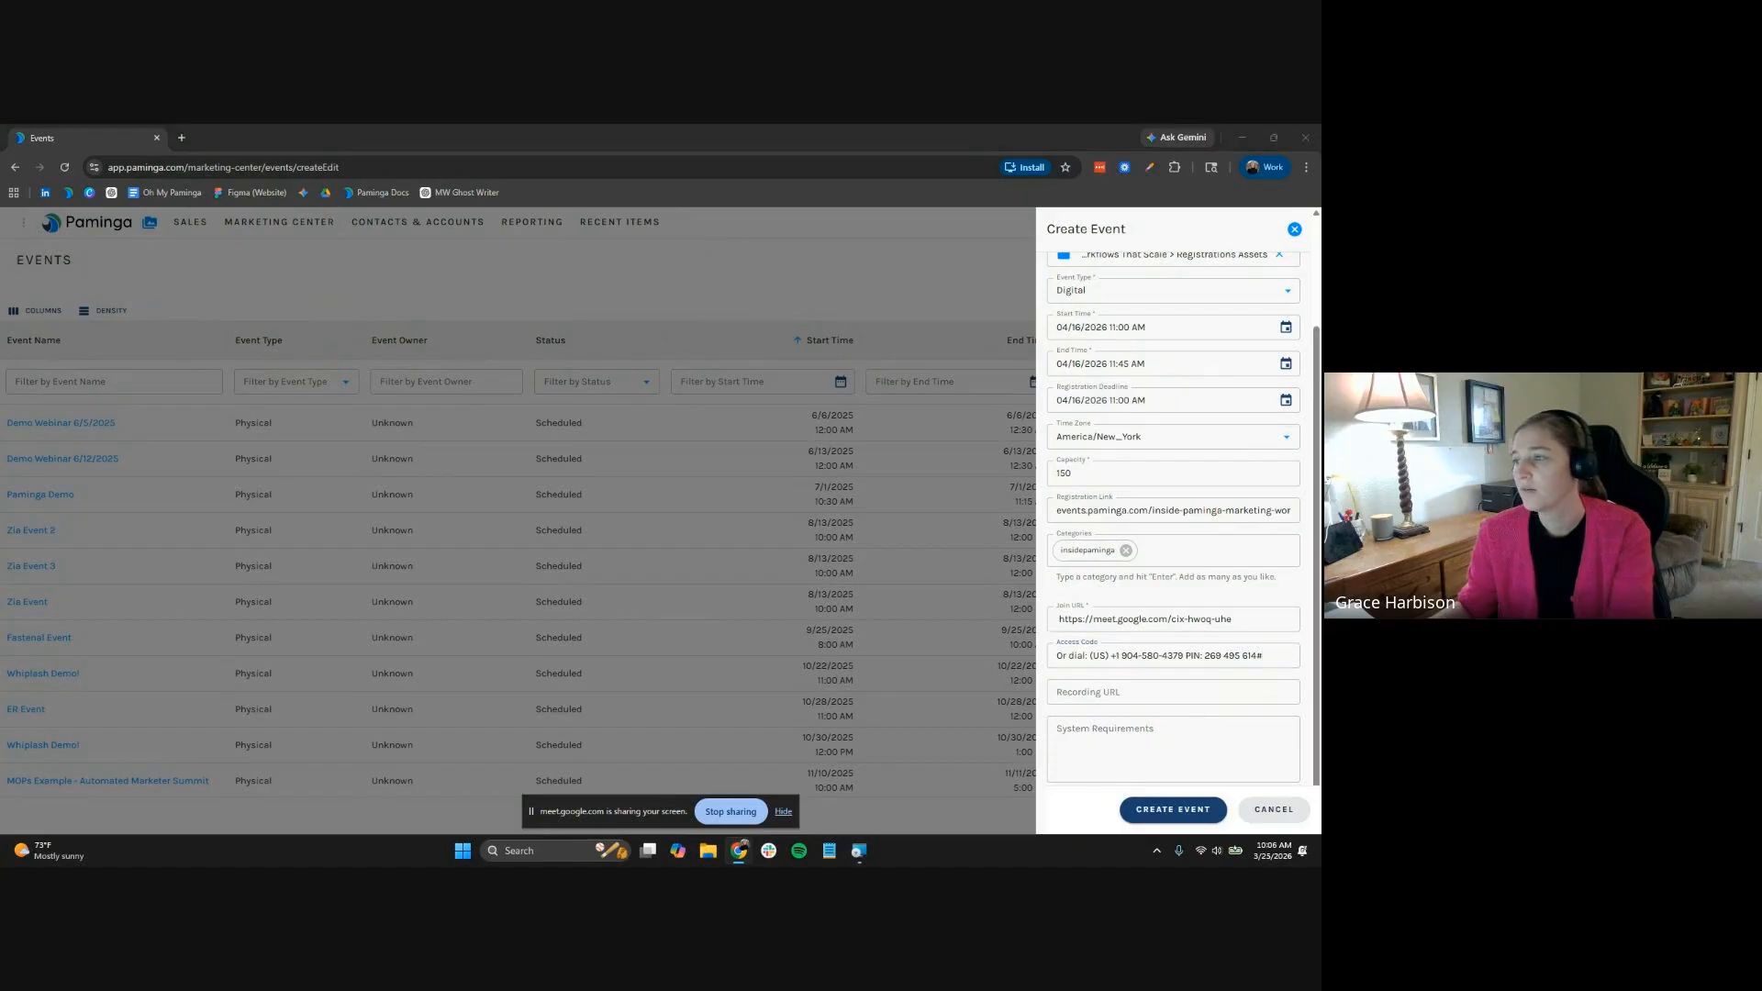
pyautogui.click(1128, 762)
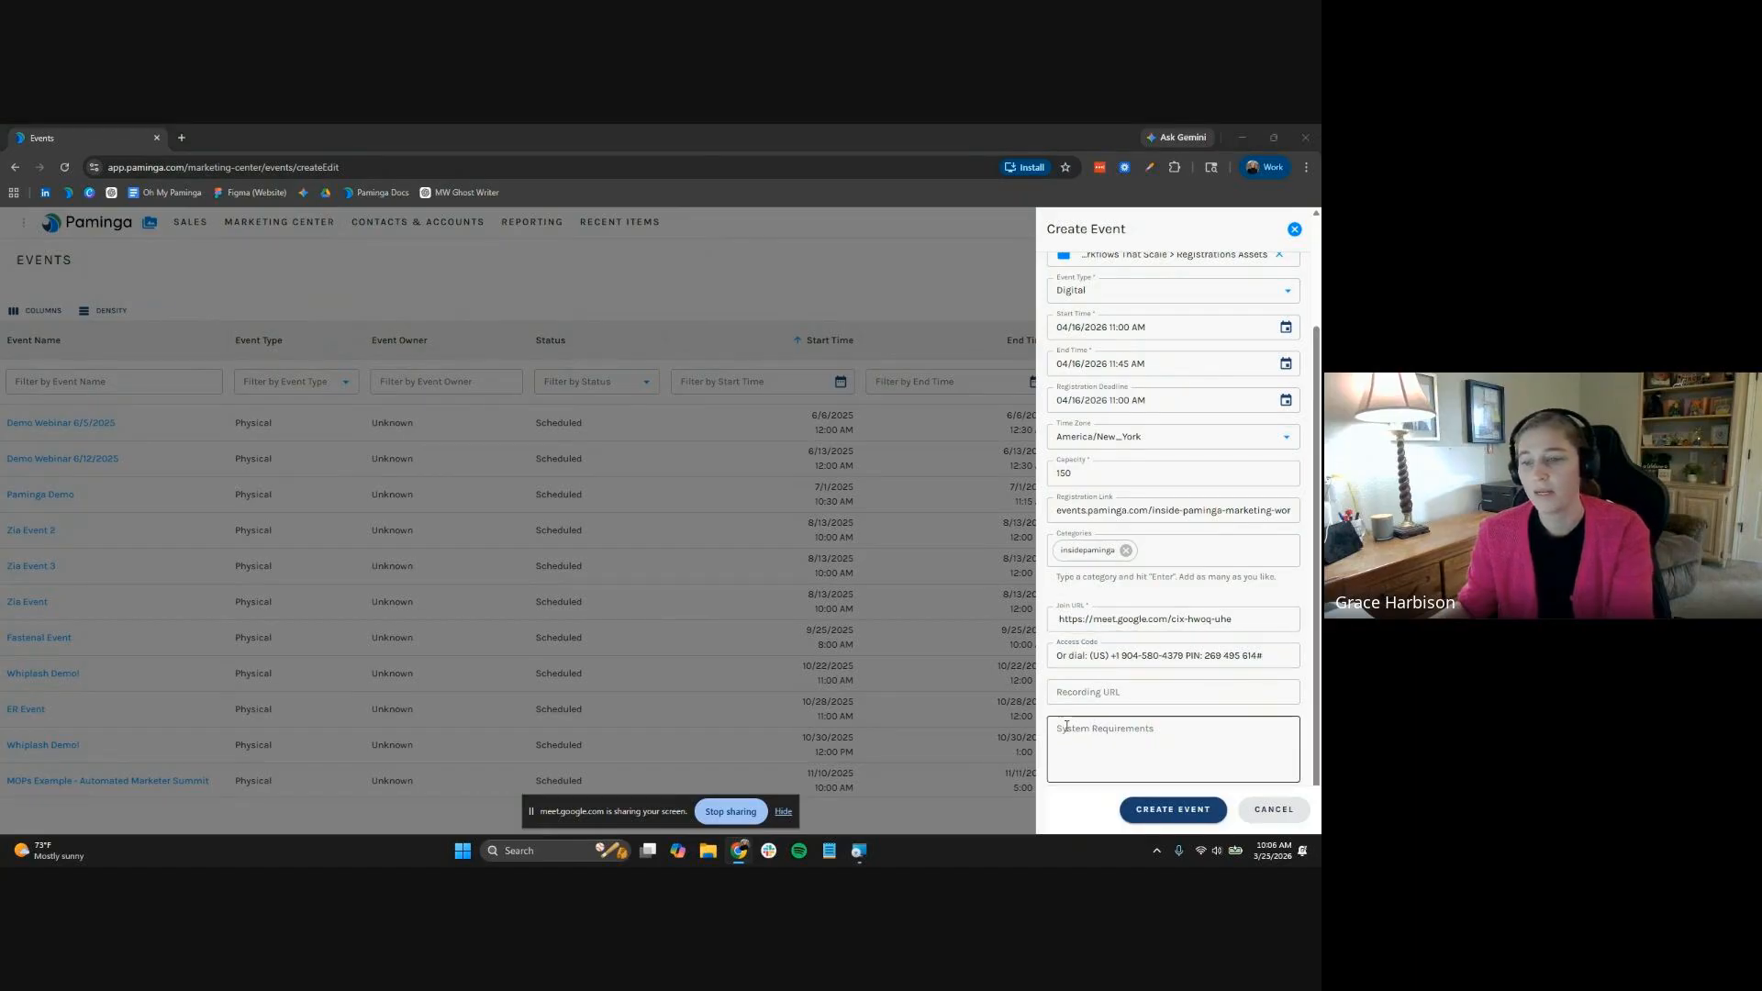
pyautogui.hotkey('ctrl', 'v')
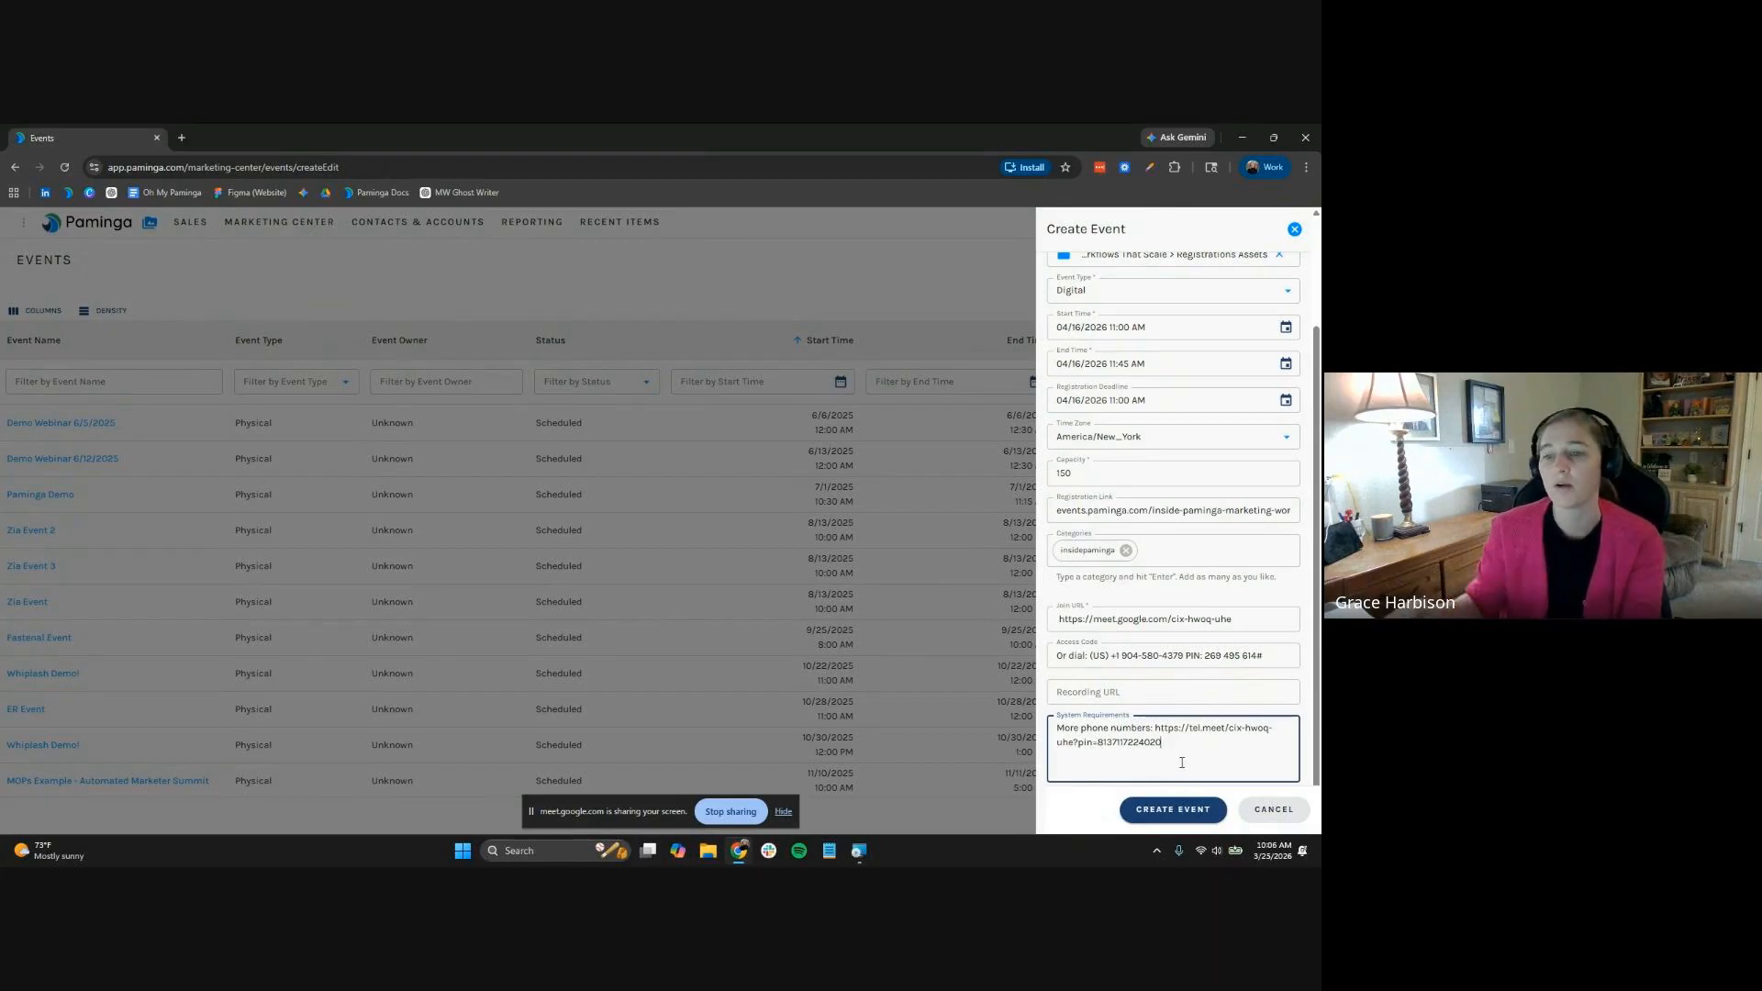
pyautogui.click(1193, 816)
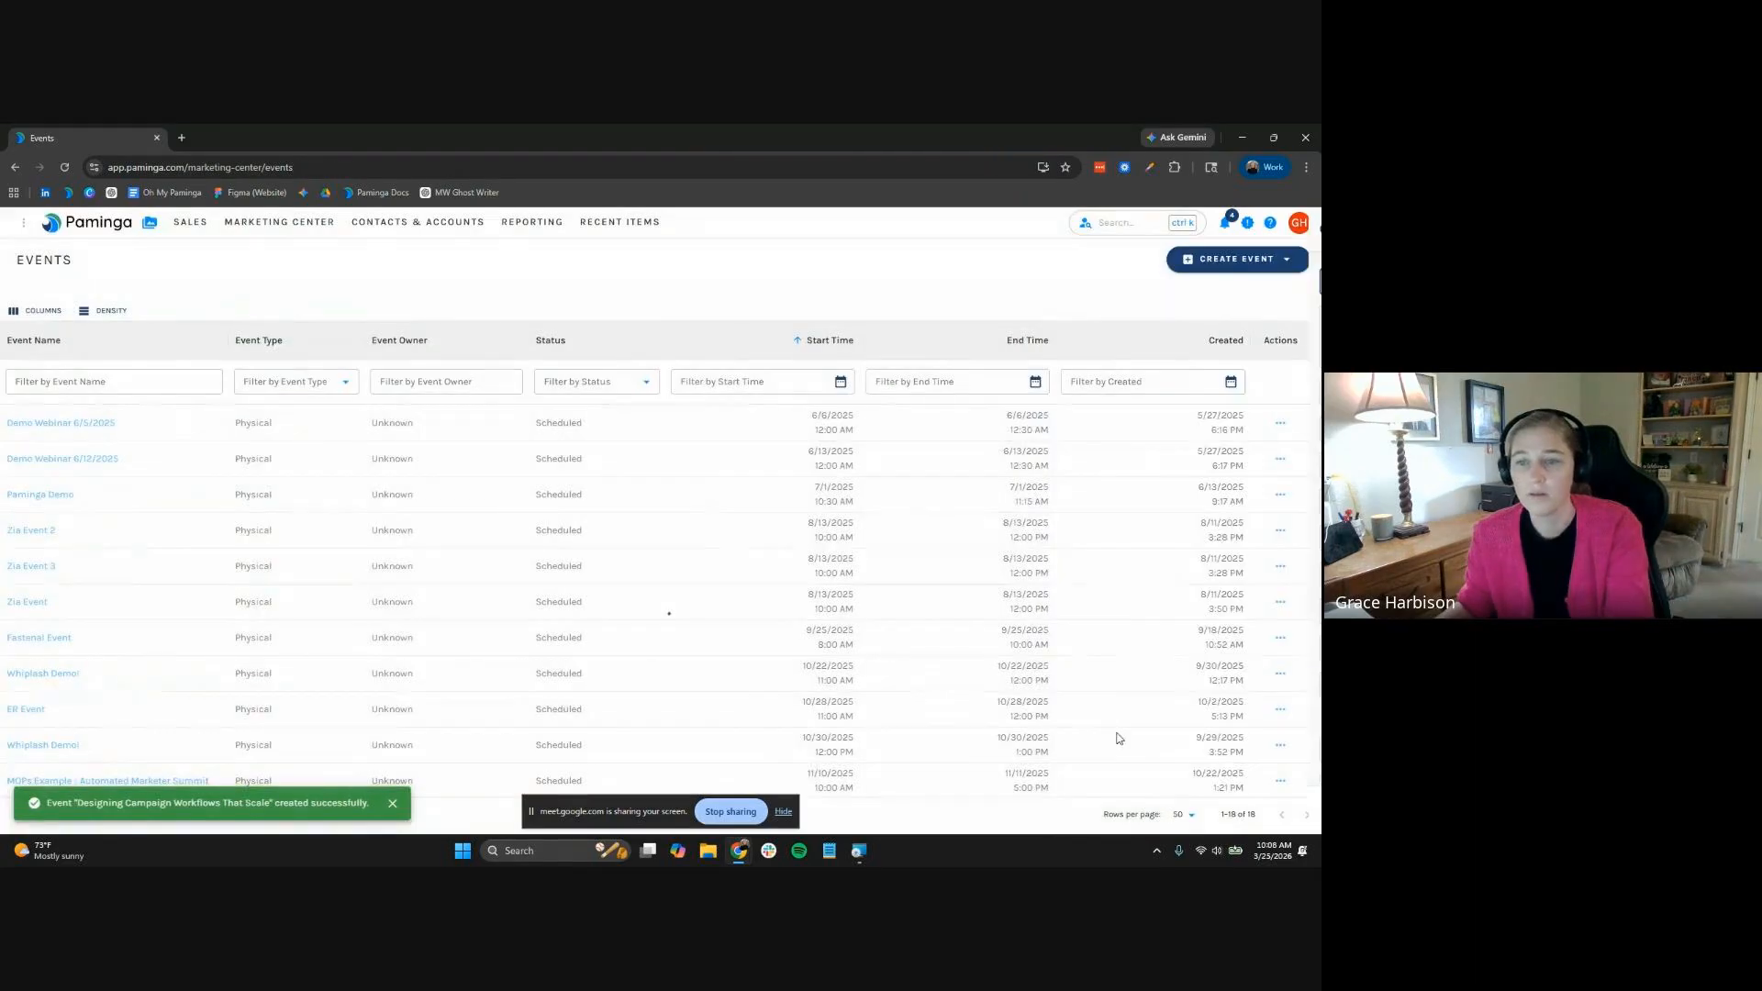
# Clone EM: Event Confirmation Autoresponder Template from Templates > 02. Emails and select the default copy name
pyautogui.click(149, 222)
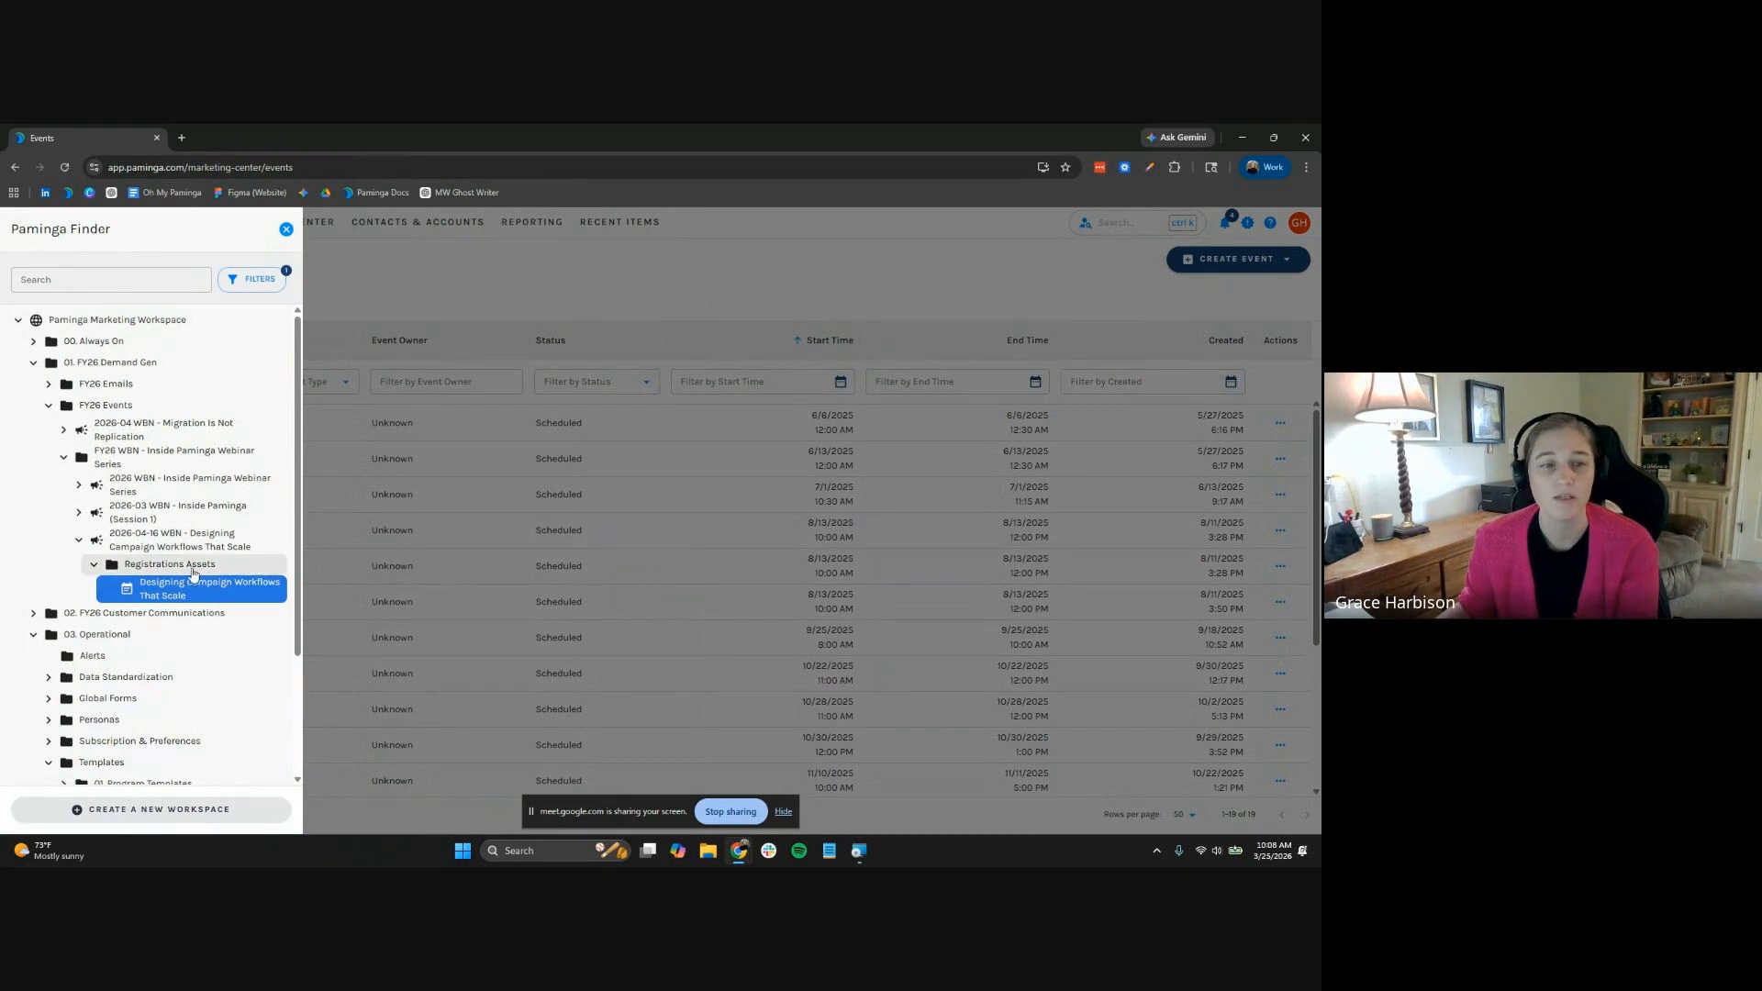
pyautogui.rightClick(190, 566)
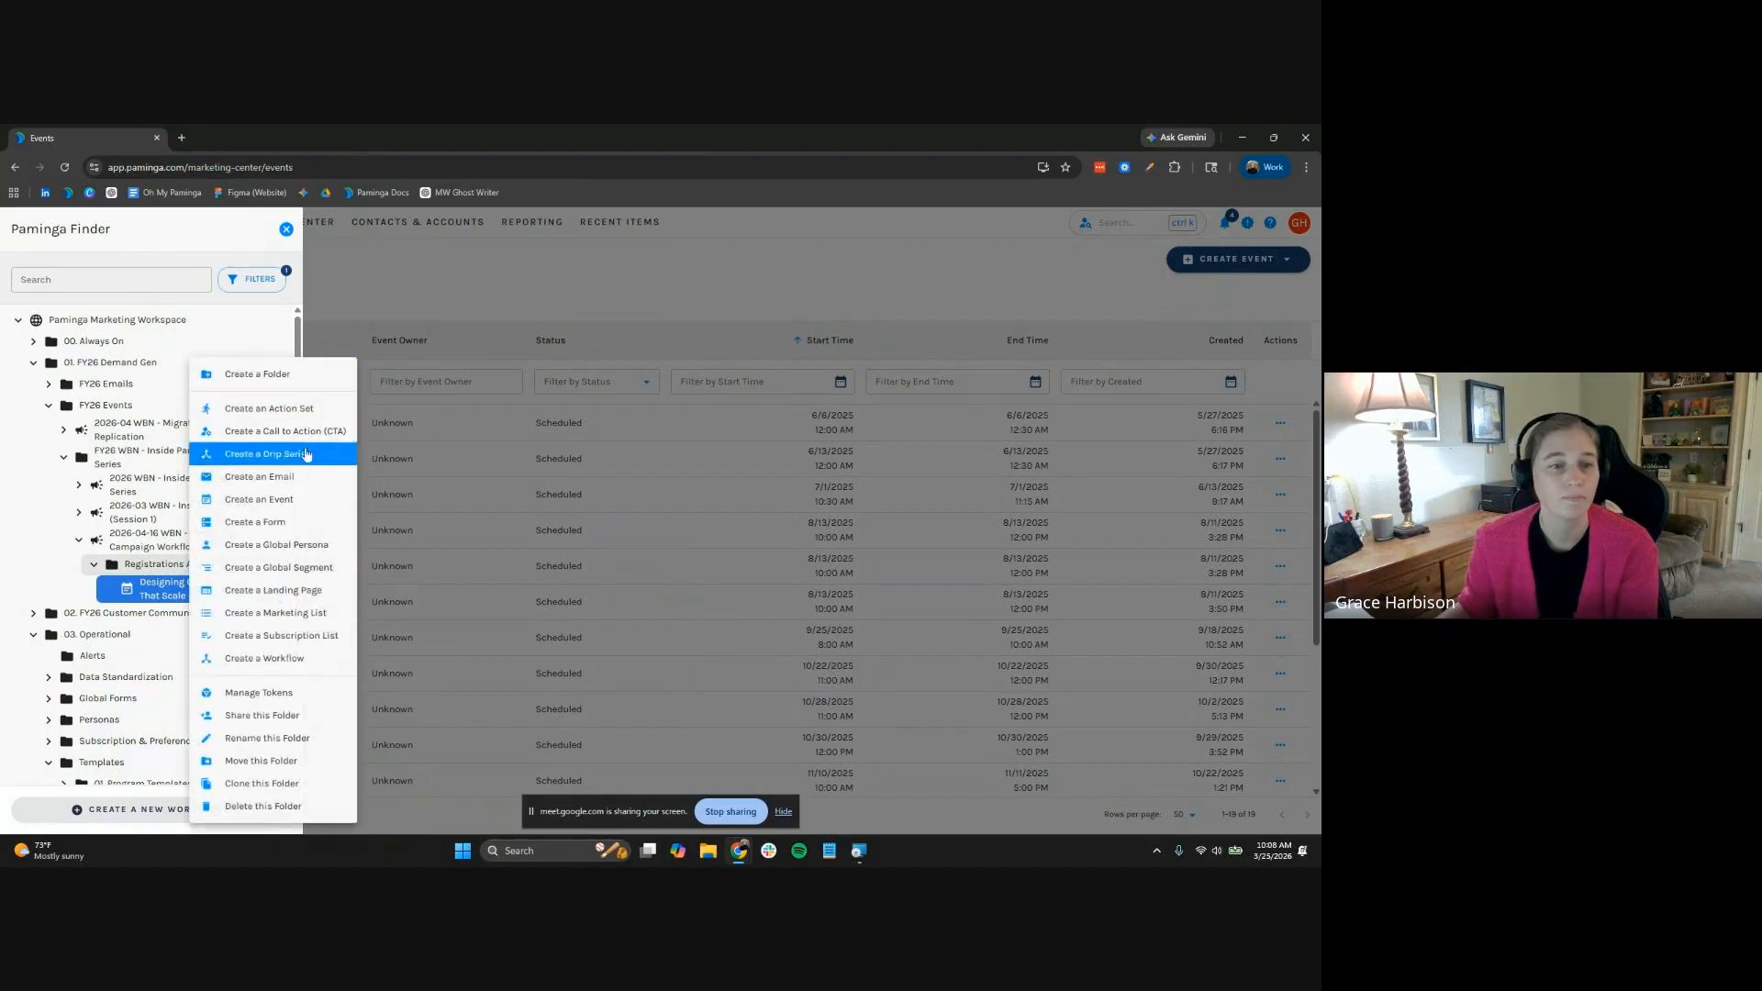
pyautogui.click(217, 262)
pyautogui.scroll(-2, 137, 596)
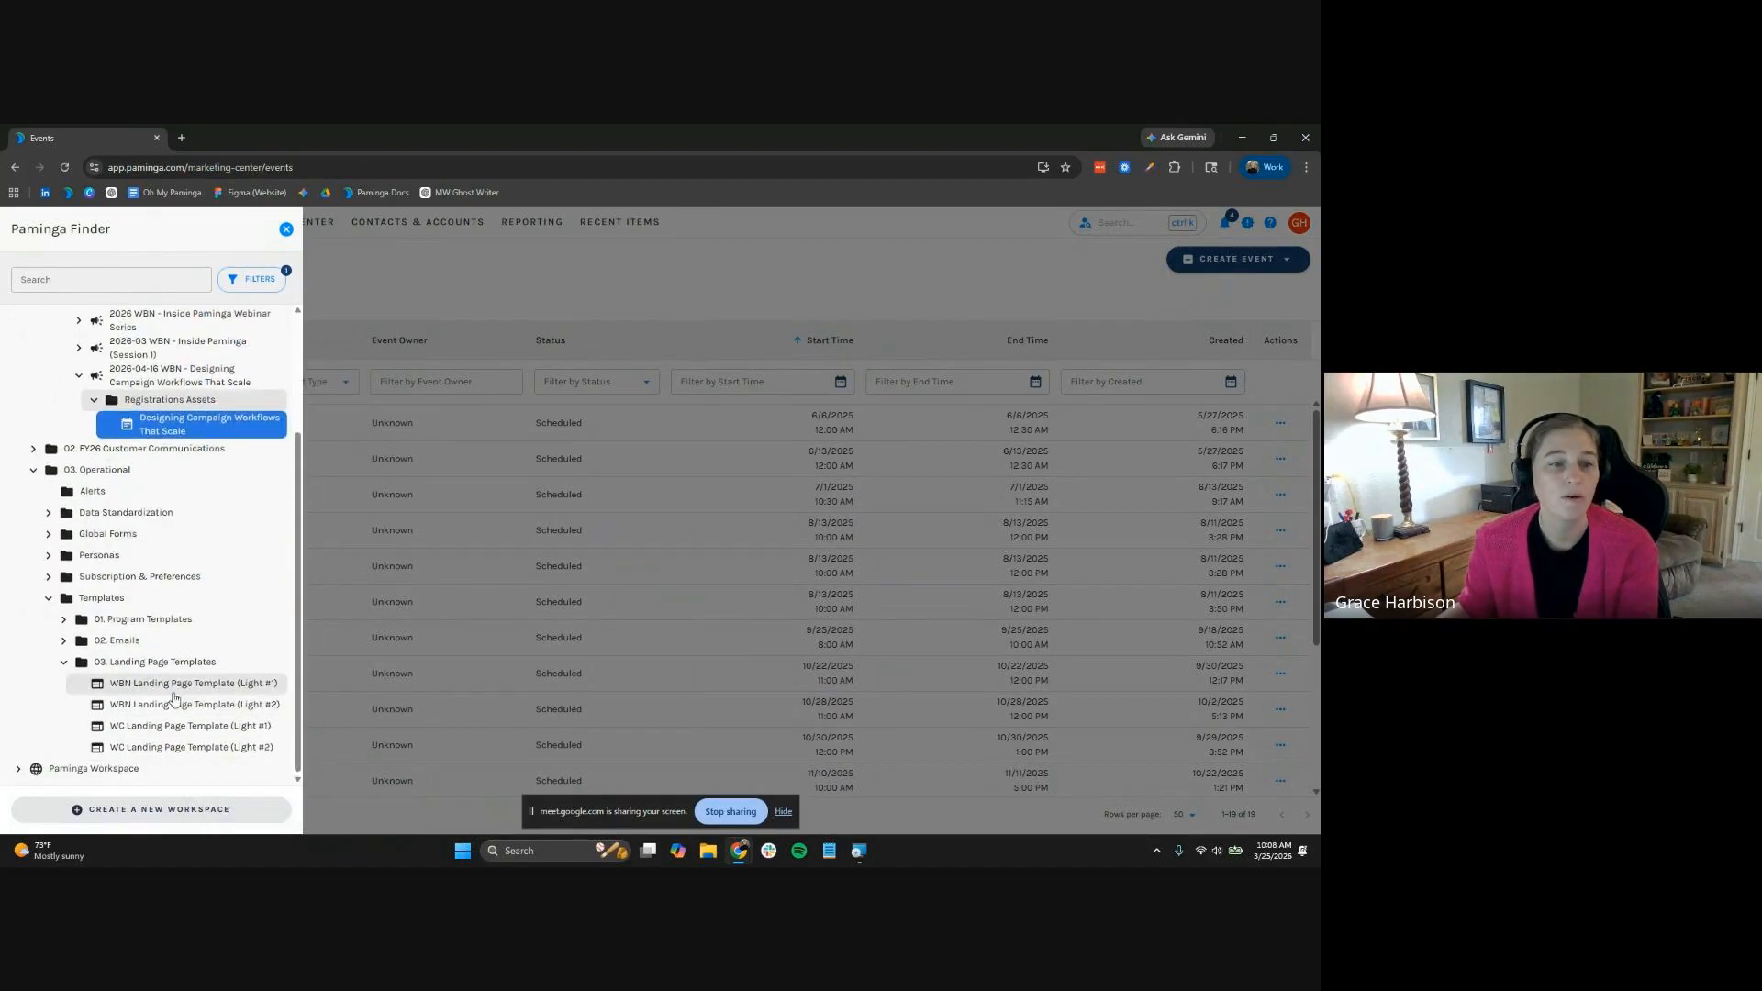
pyautogui.click(64, 644)
pyautogui.rightClick(221, 701)
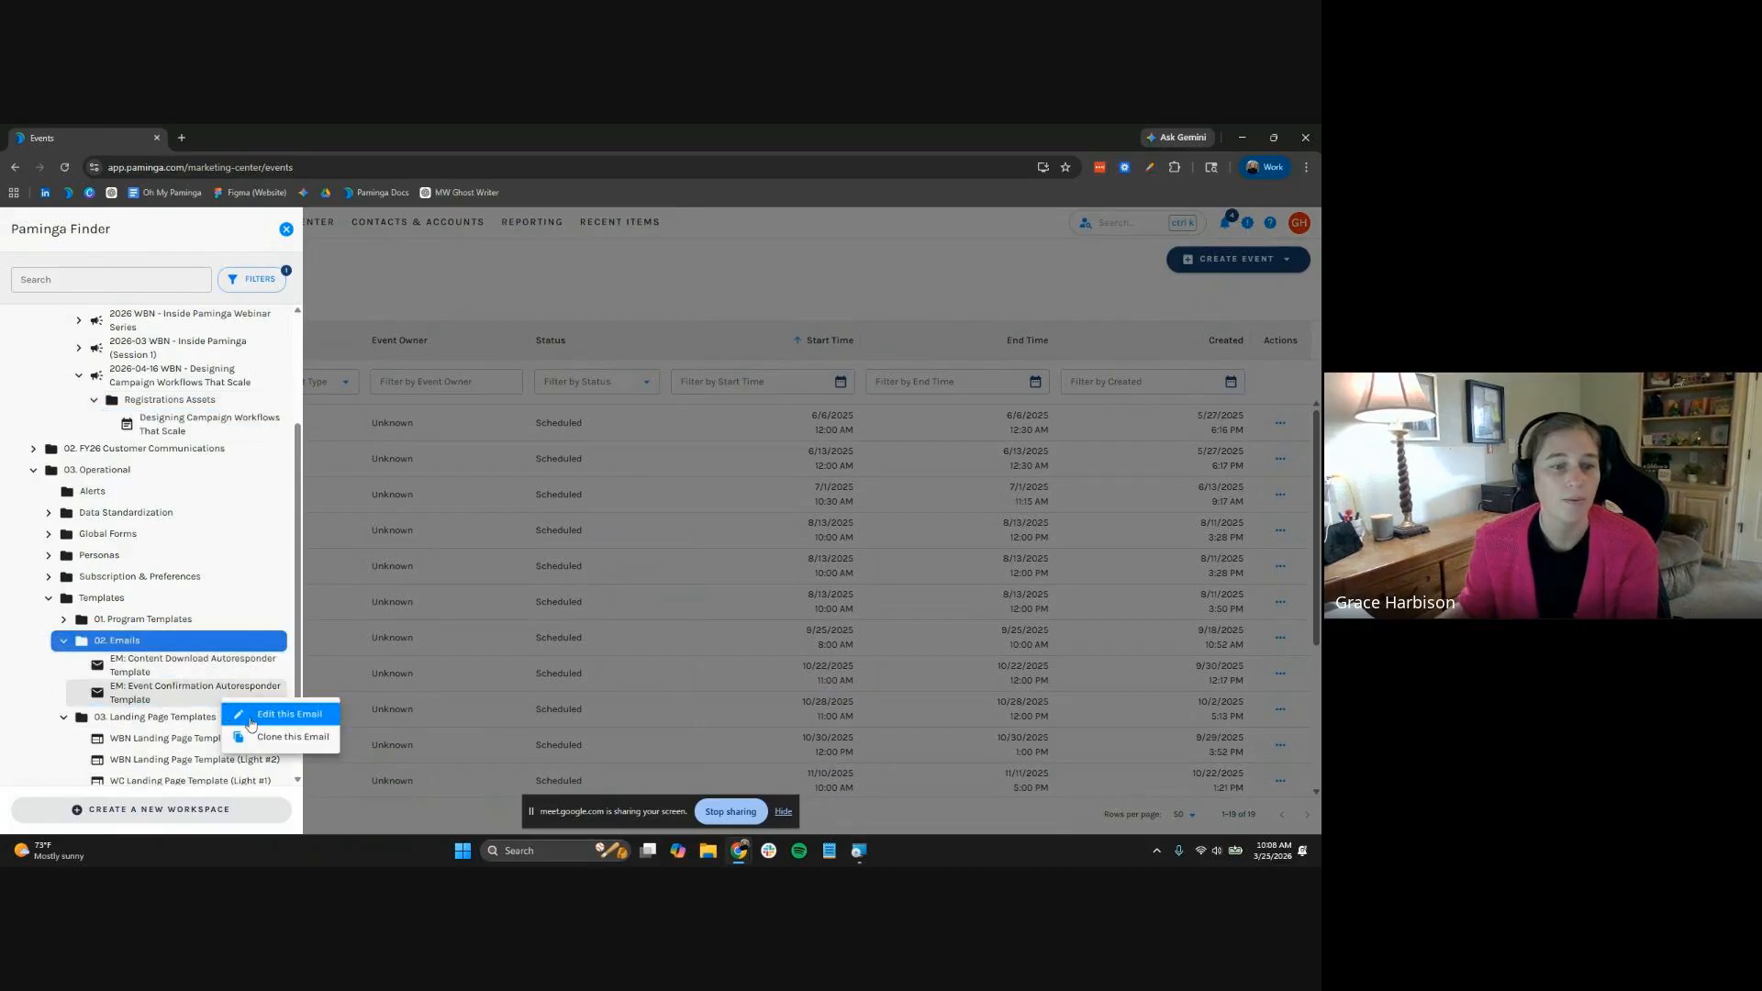
pyautogui.click(270, 737)
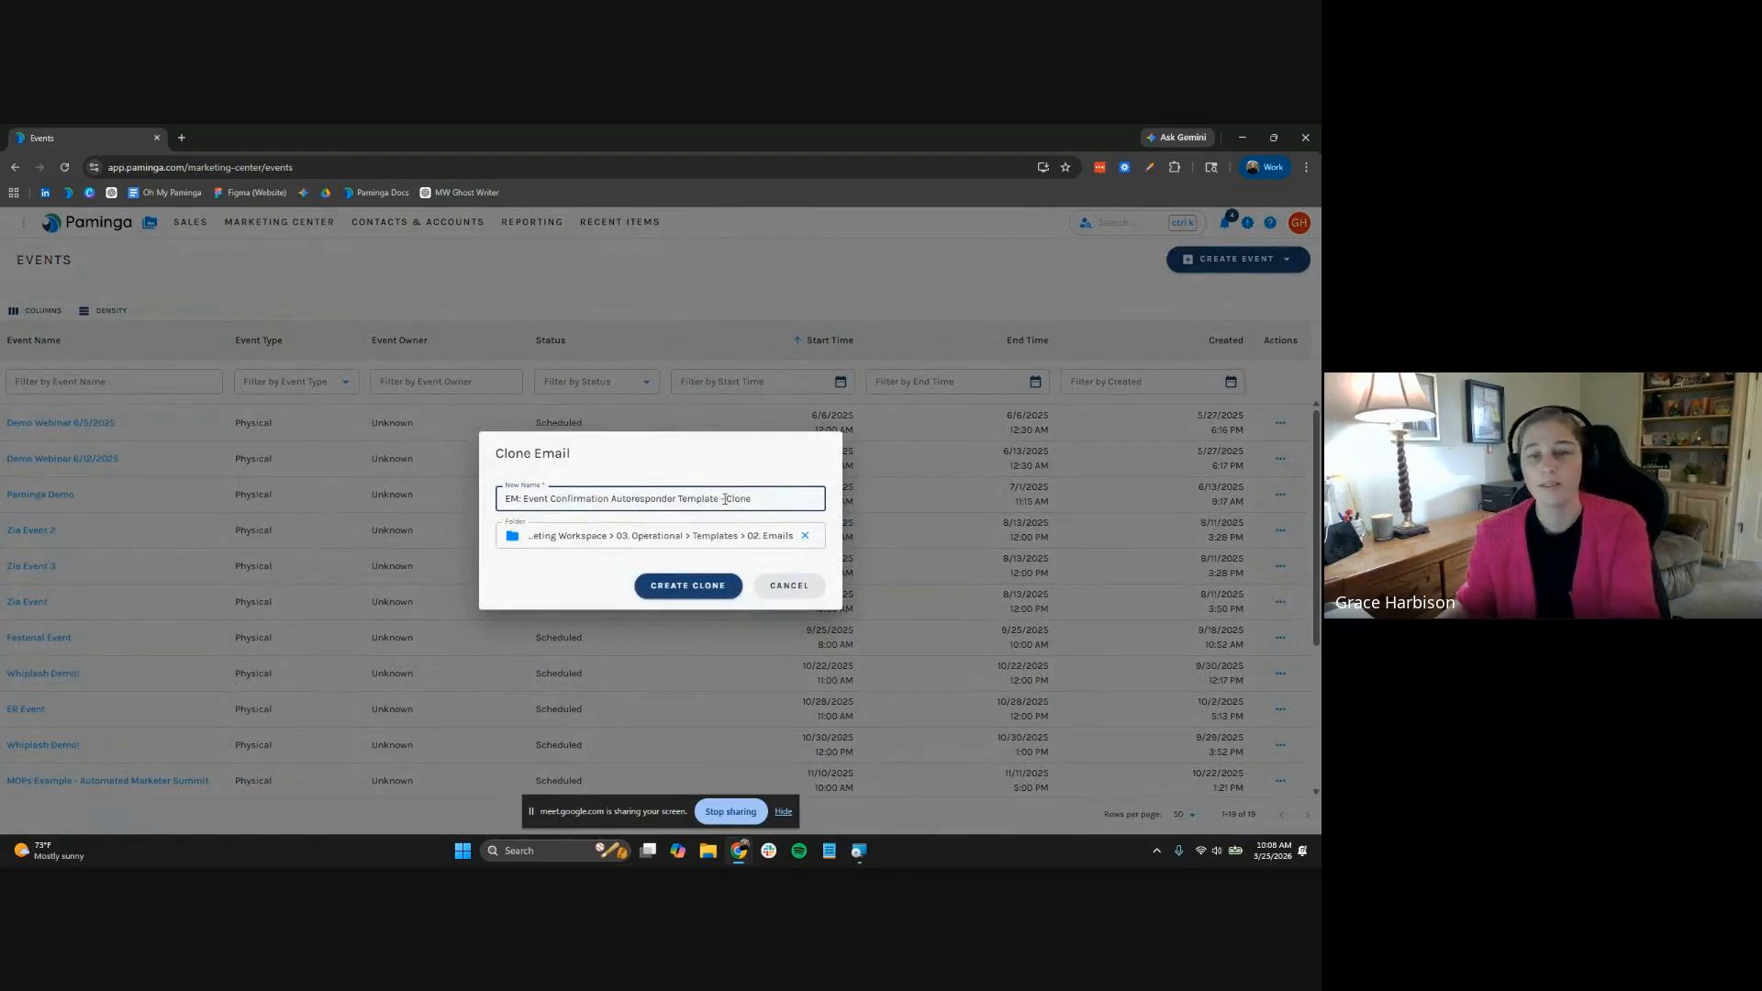
pyautogui.tripleClick(725, 498)
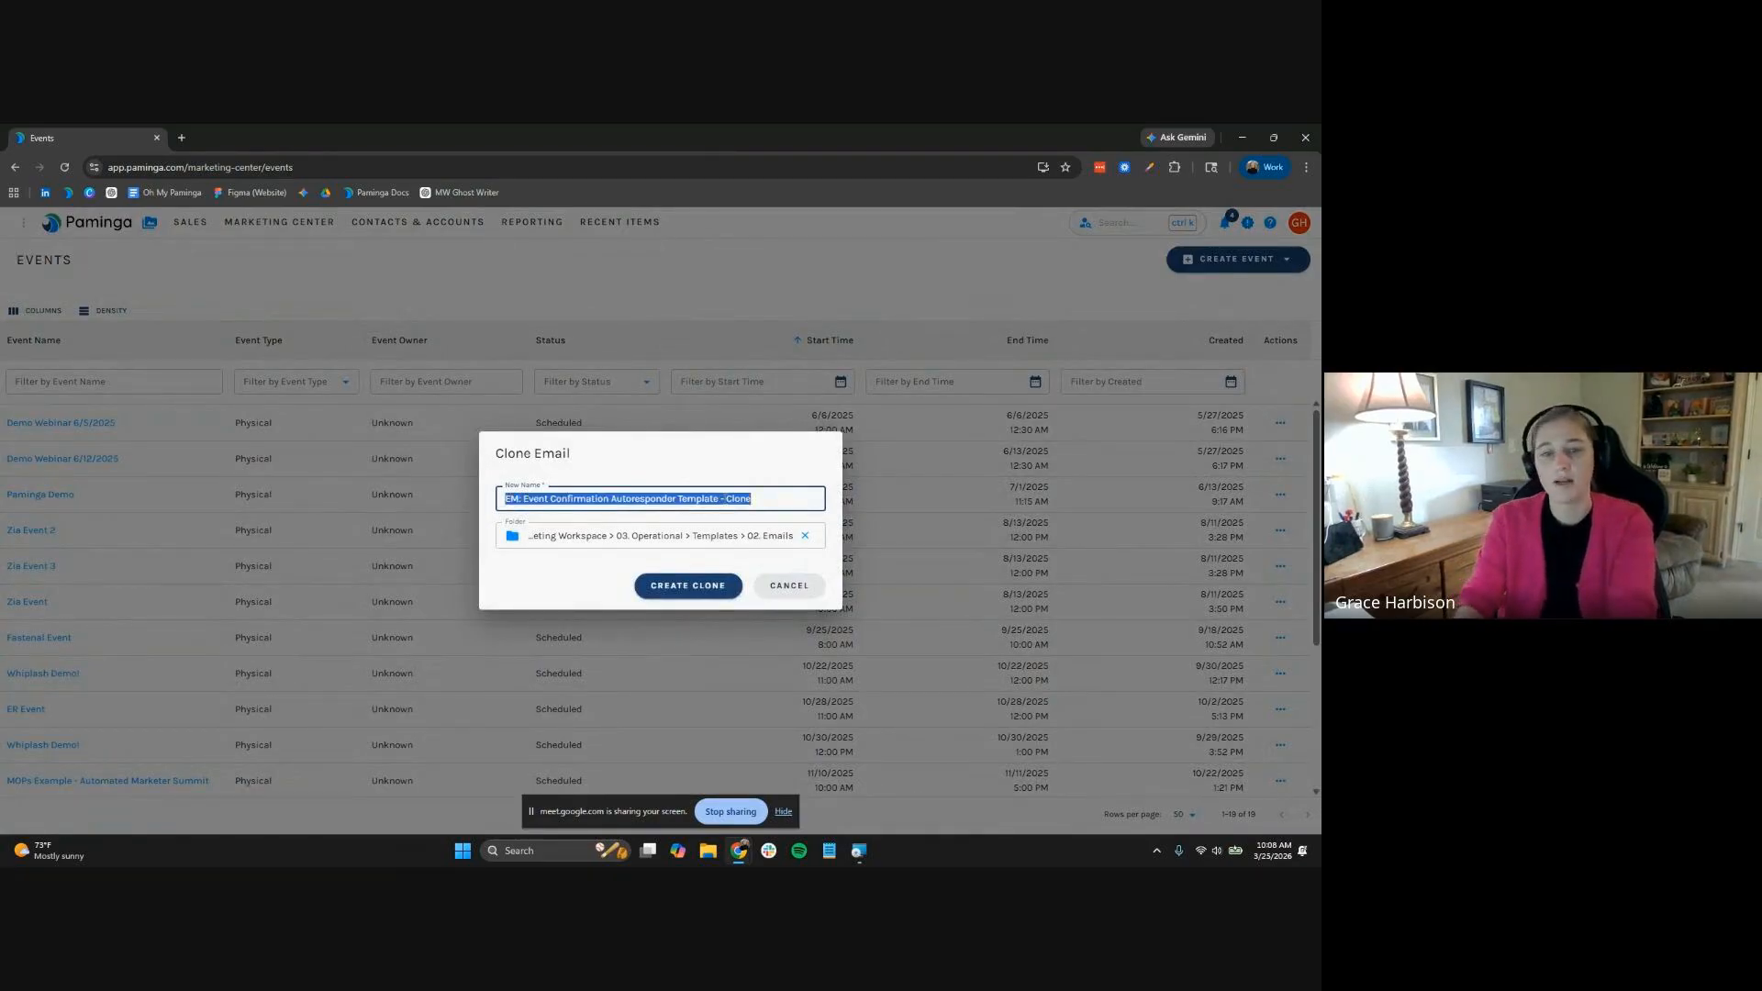
# Name the clone 'EM: IP Workflow Confirmation' and create it in Templates 02. Emails
pyautogui.press('BackSpace')
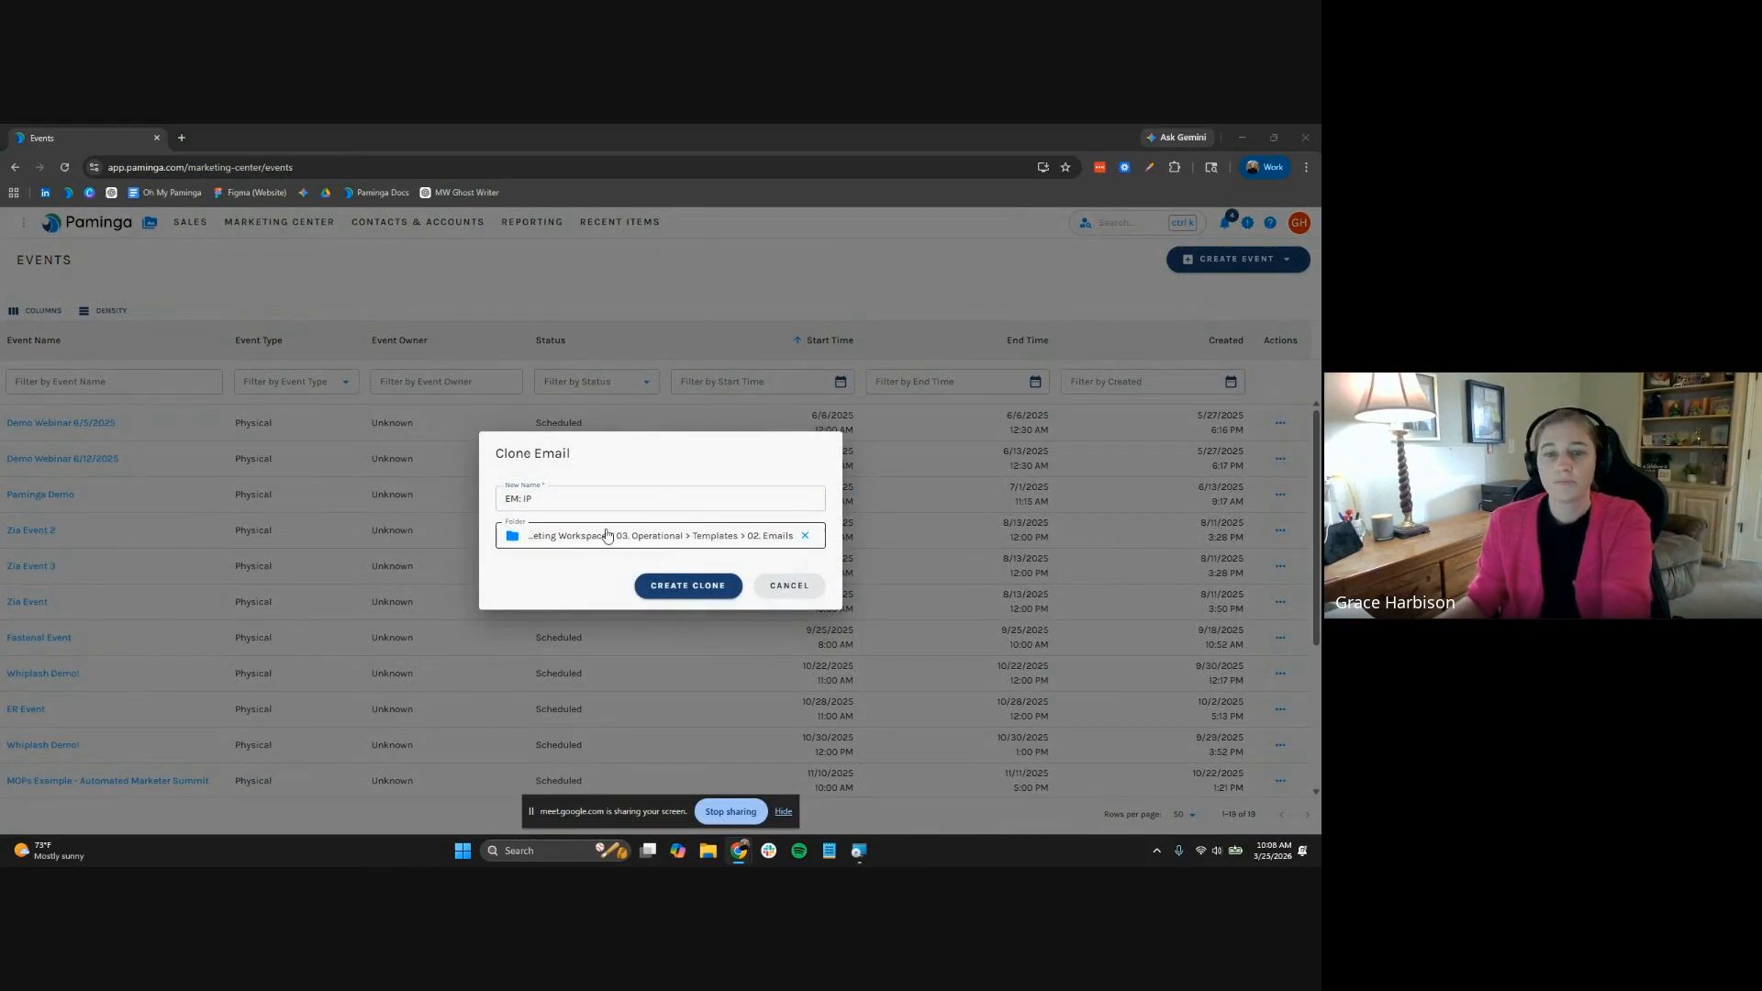
pyautogui.write('Workflow')
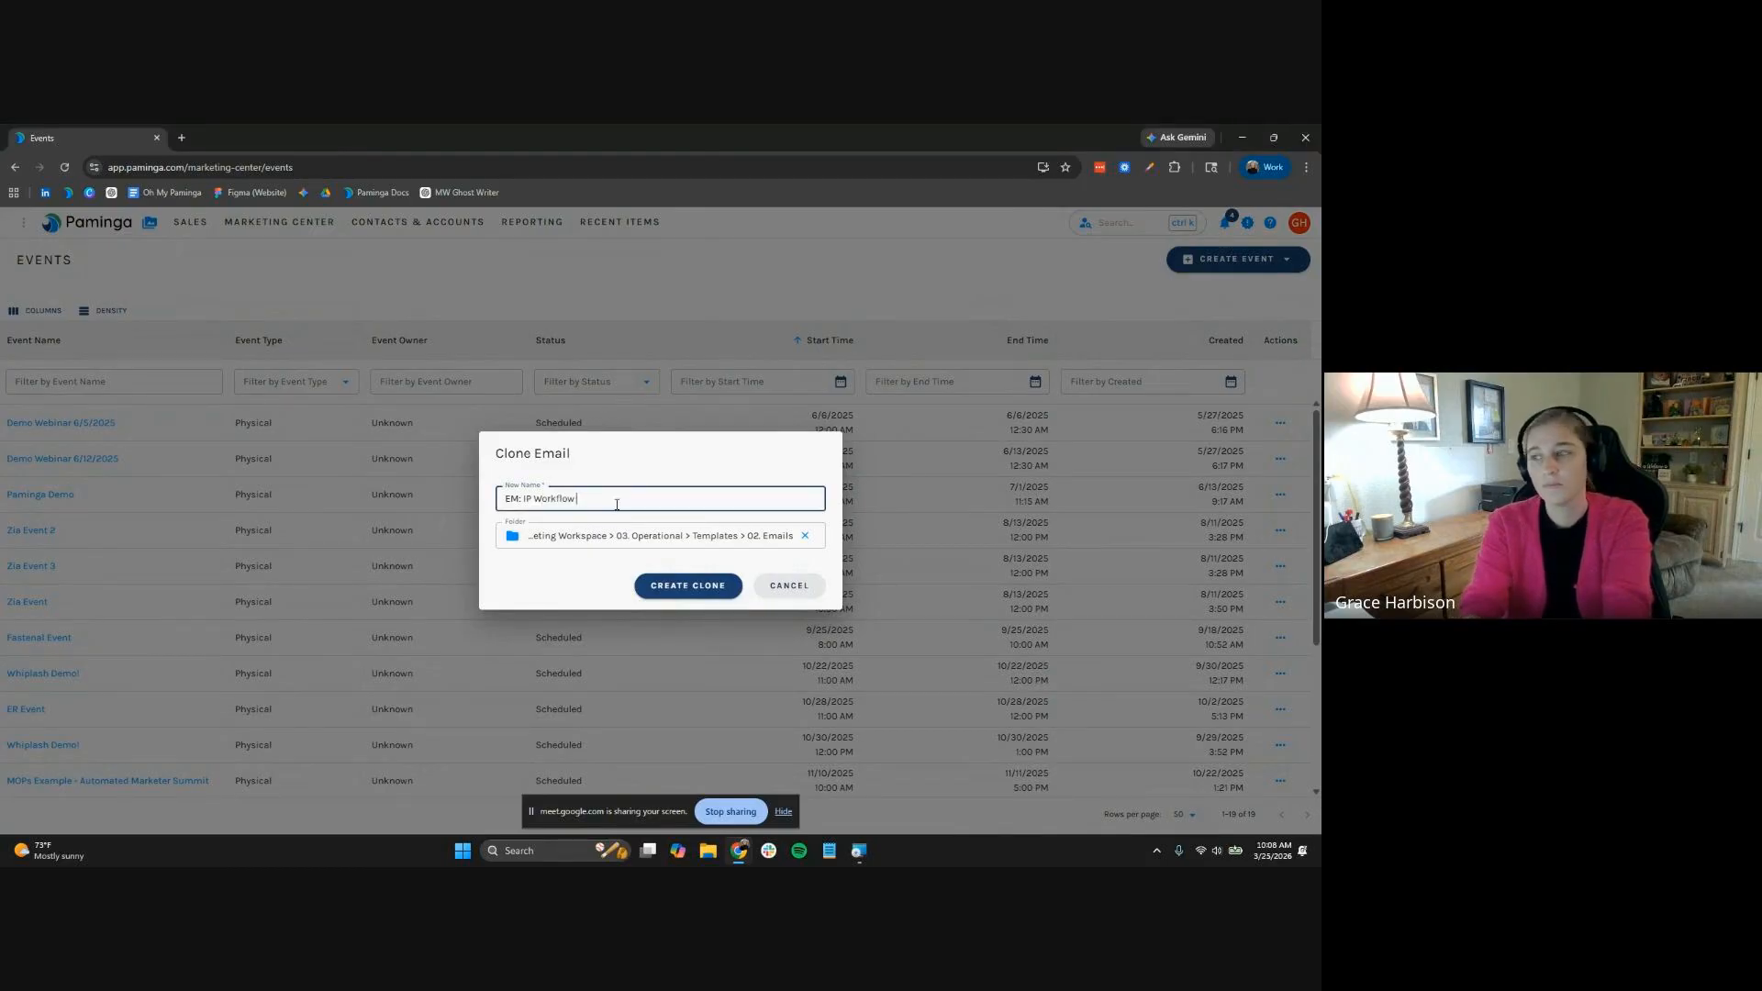
pyautogui.write(' Confirmation')
pyautogui.press('Tab')
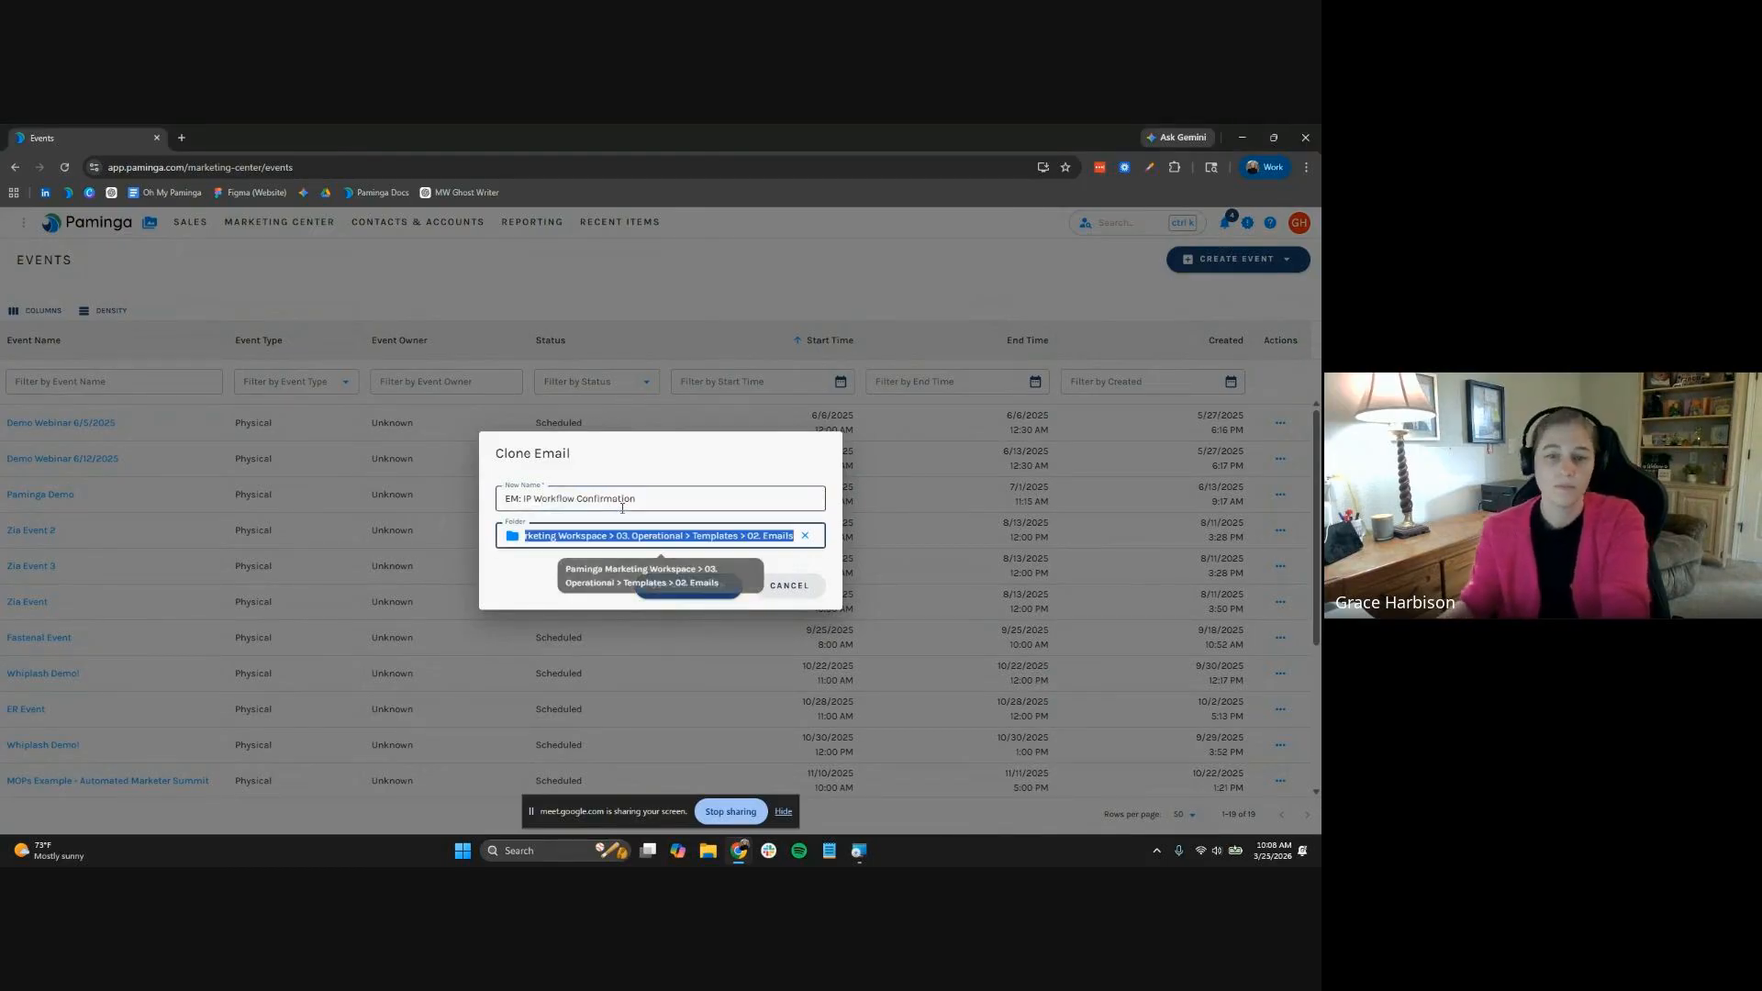
pyautogui.click(684, 594)
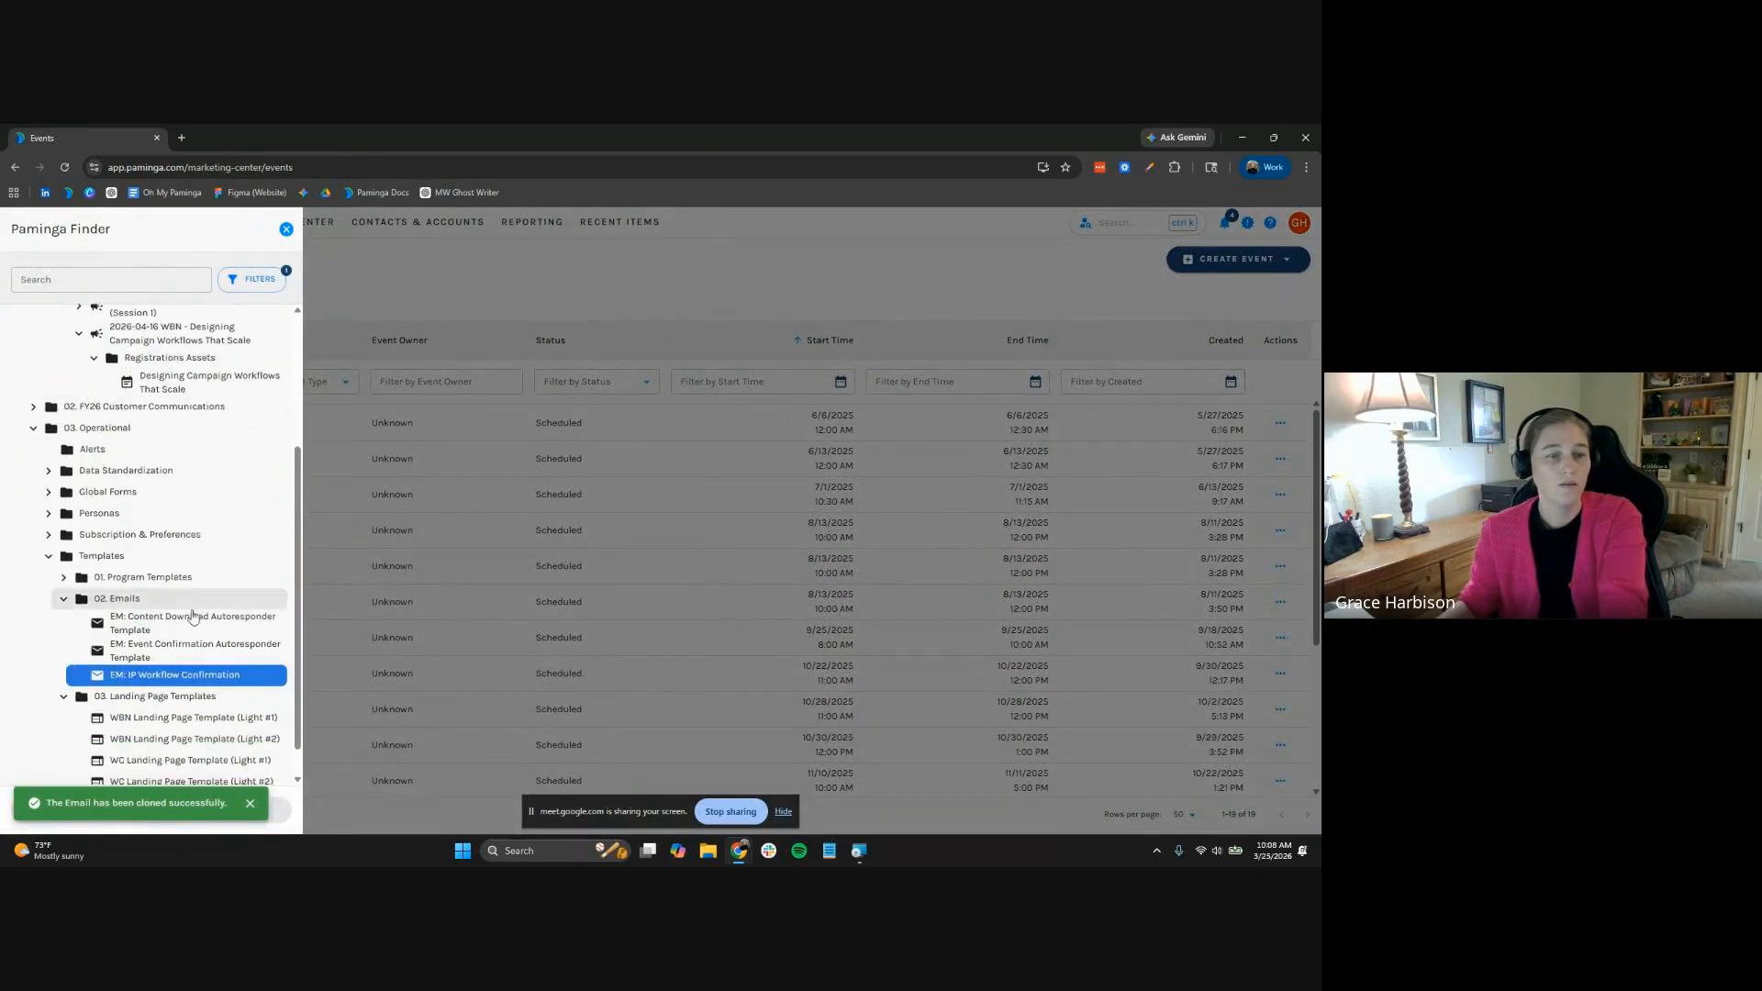
# Move EM: IP Workflow Confirmation into the Registrations Assets folder
pyautogui.click(203, 676)
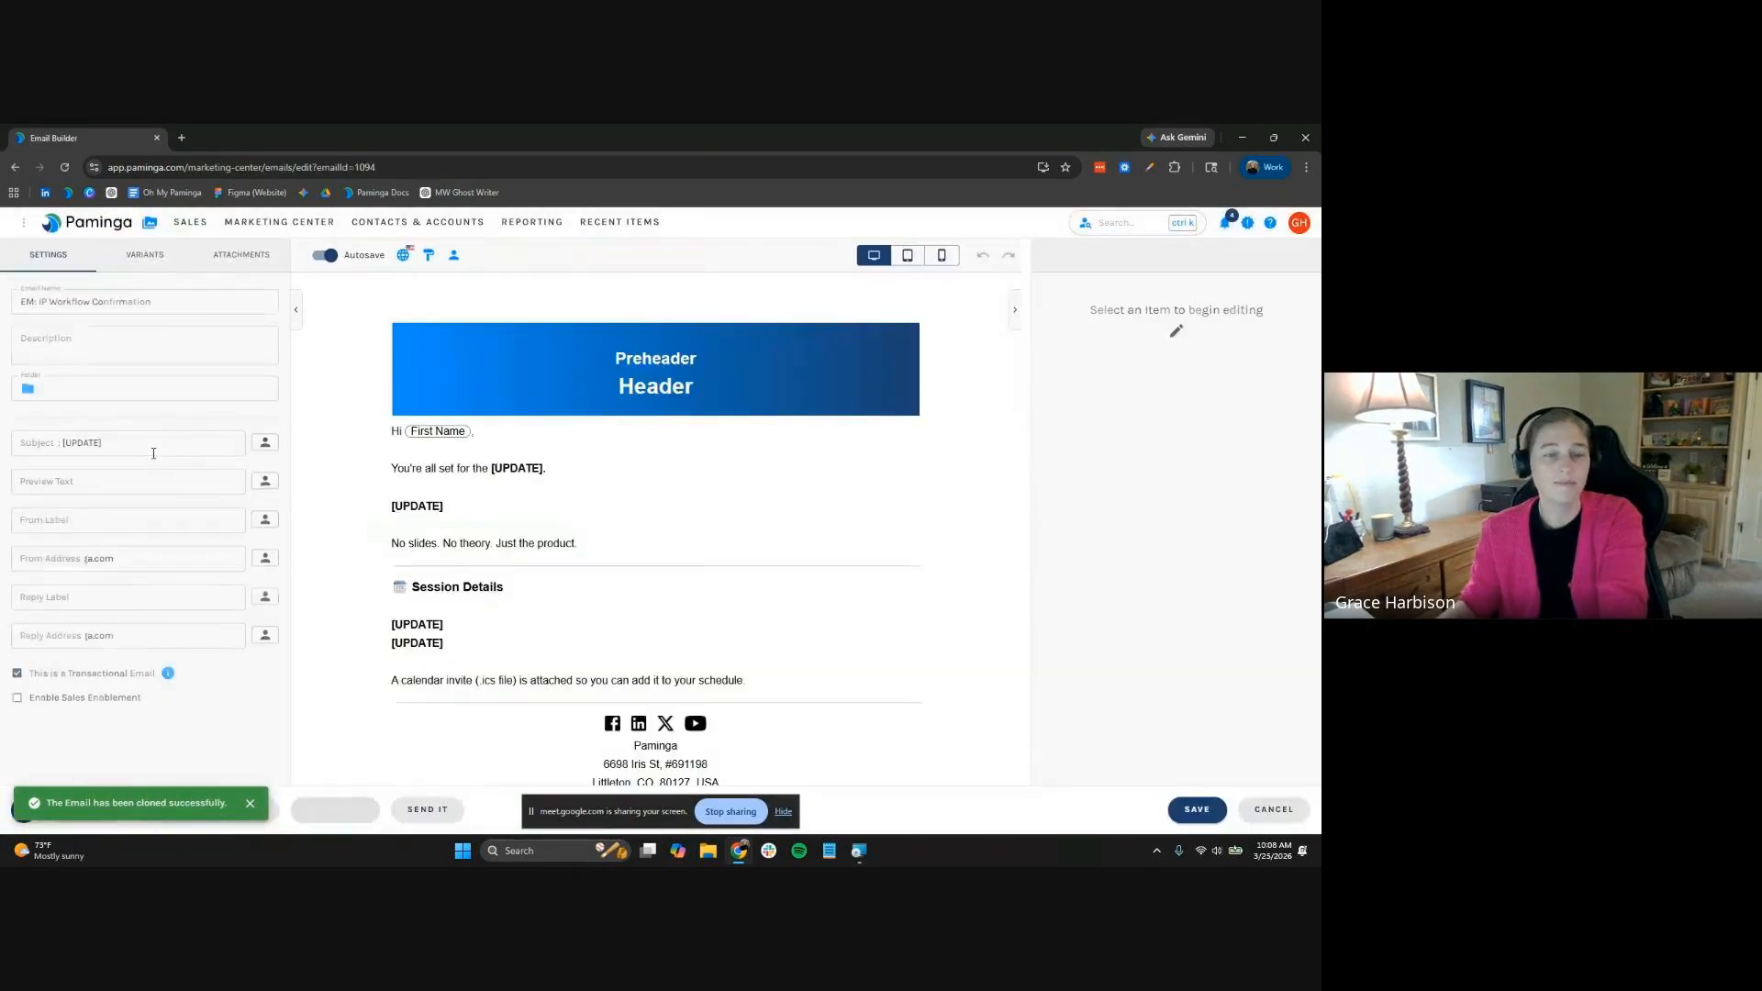
pyautogui.click(183, 394)
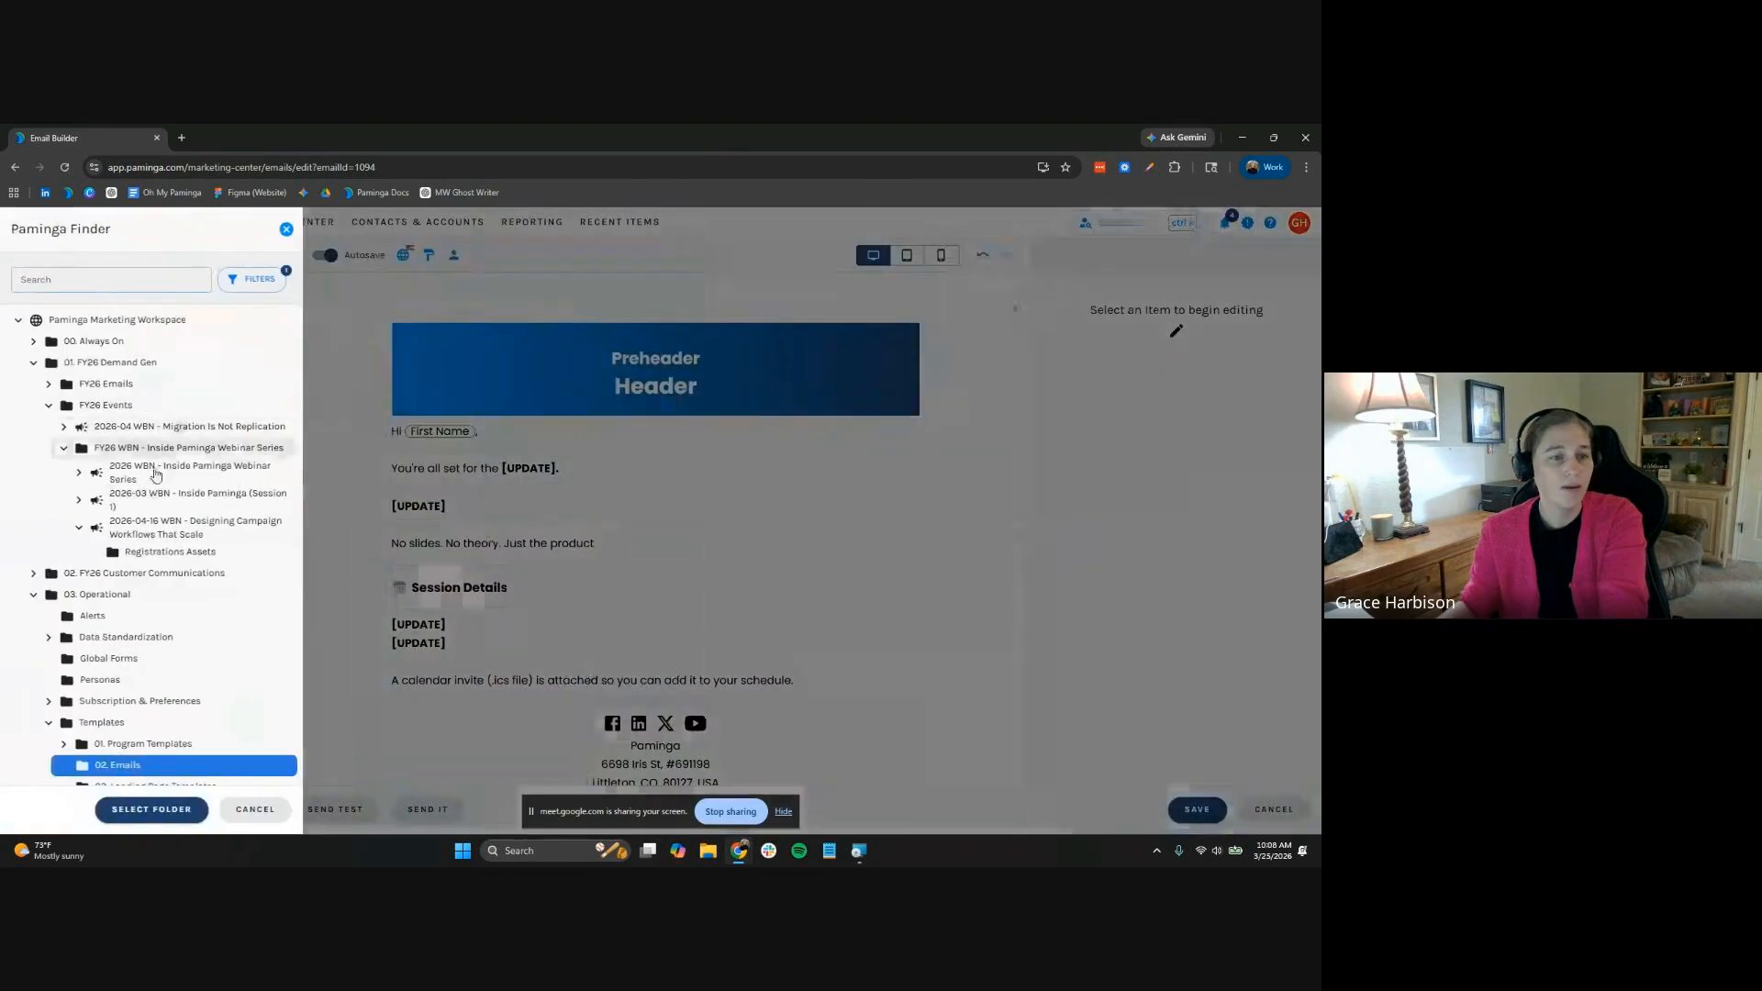
pyautogui.click(188, 551)
pyautogui.click(174, 812)
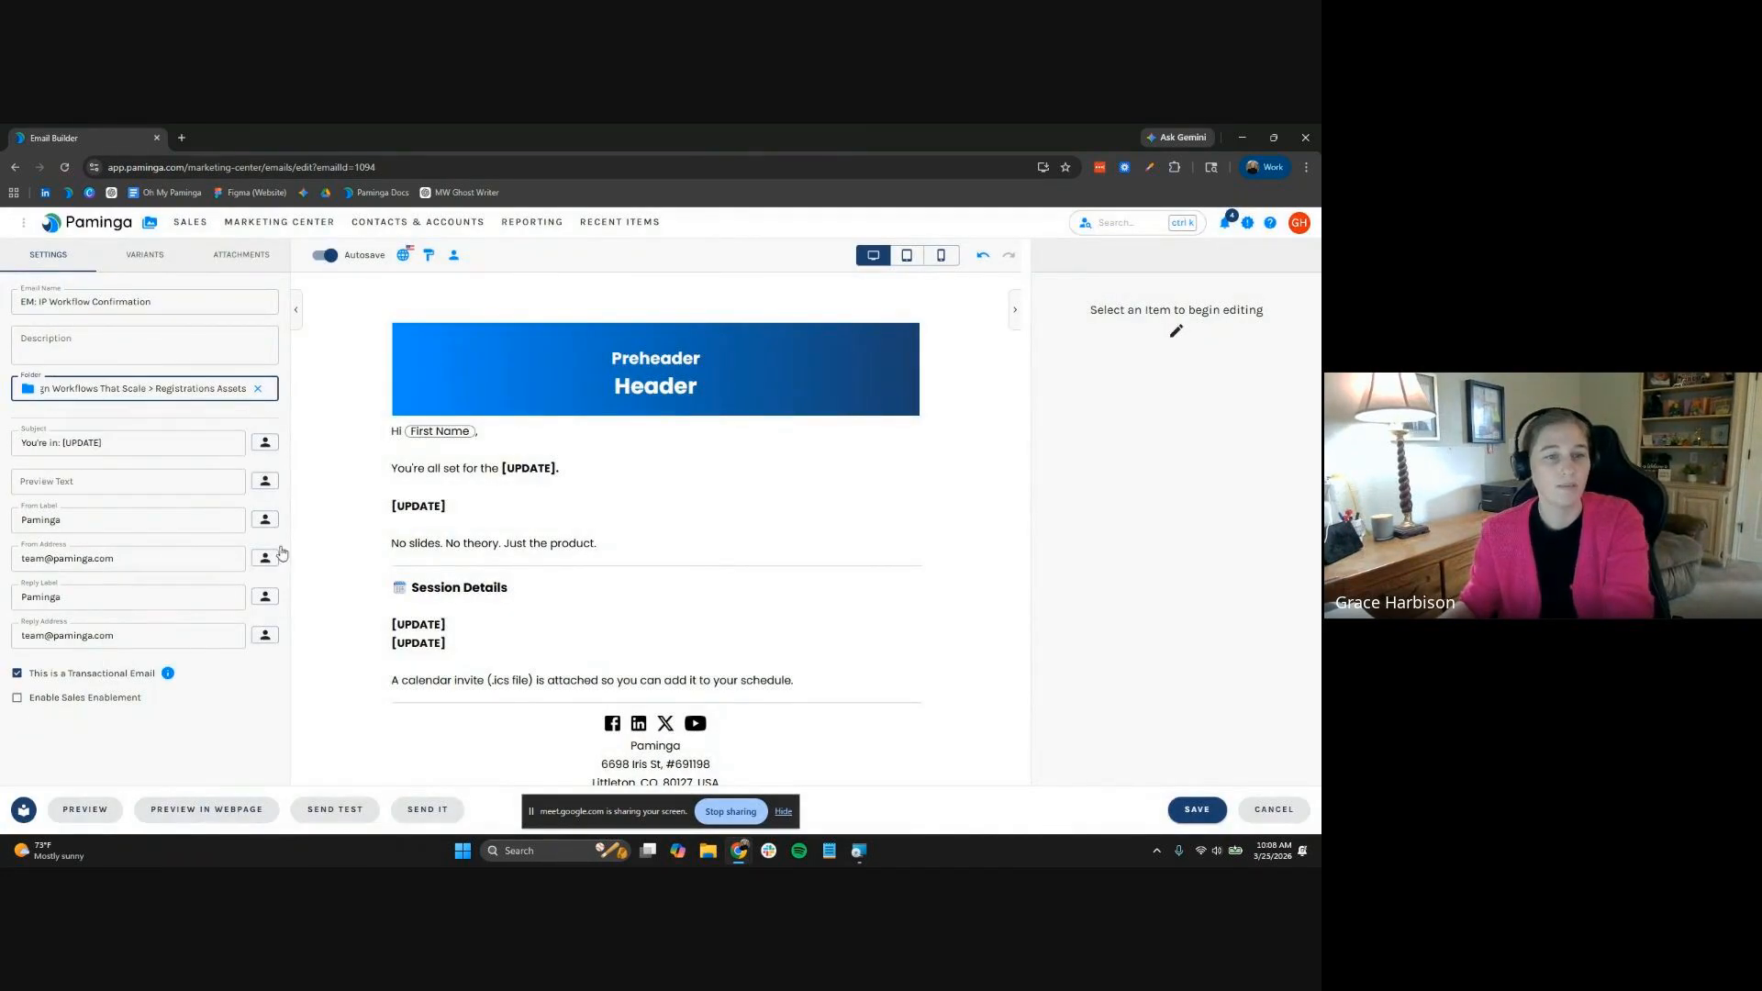
# Replace [UPDATE] in the subject with the Designing Campaign Workflows That Scale event Name token
pyautogui.click(192, 449)
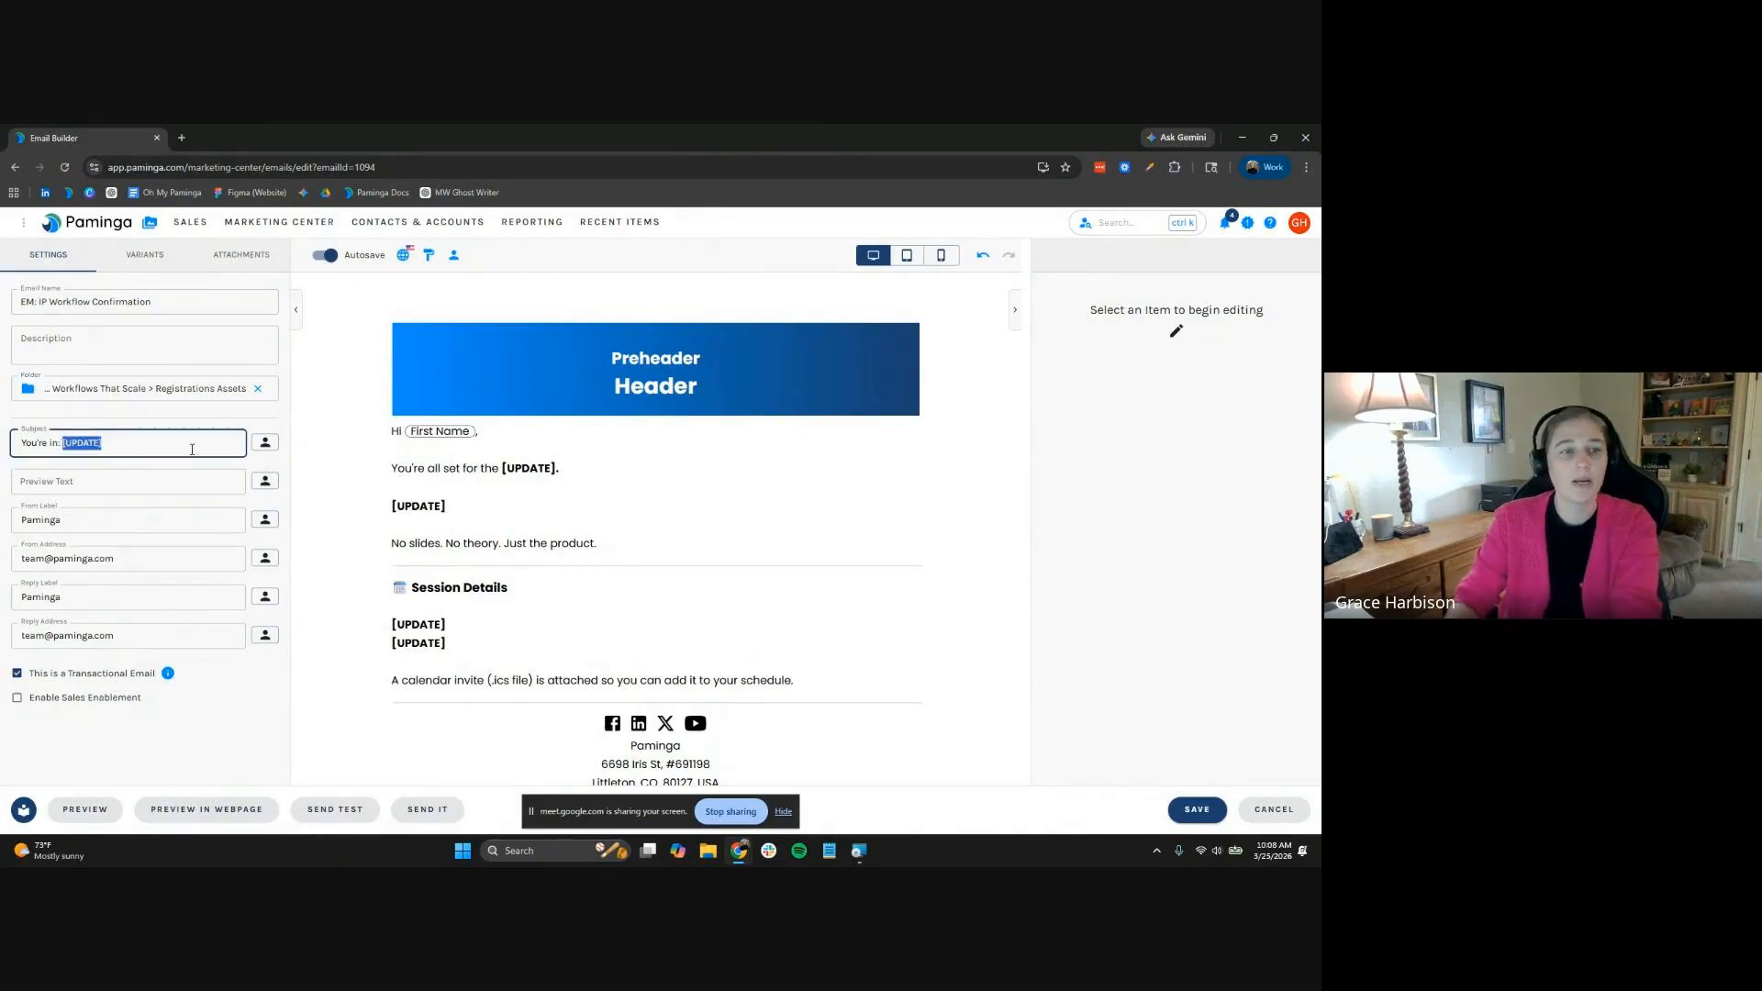
pyautogui.press('BackSpace')
pyautogui.click(265, 443)
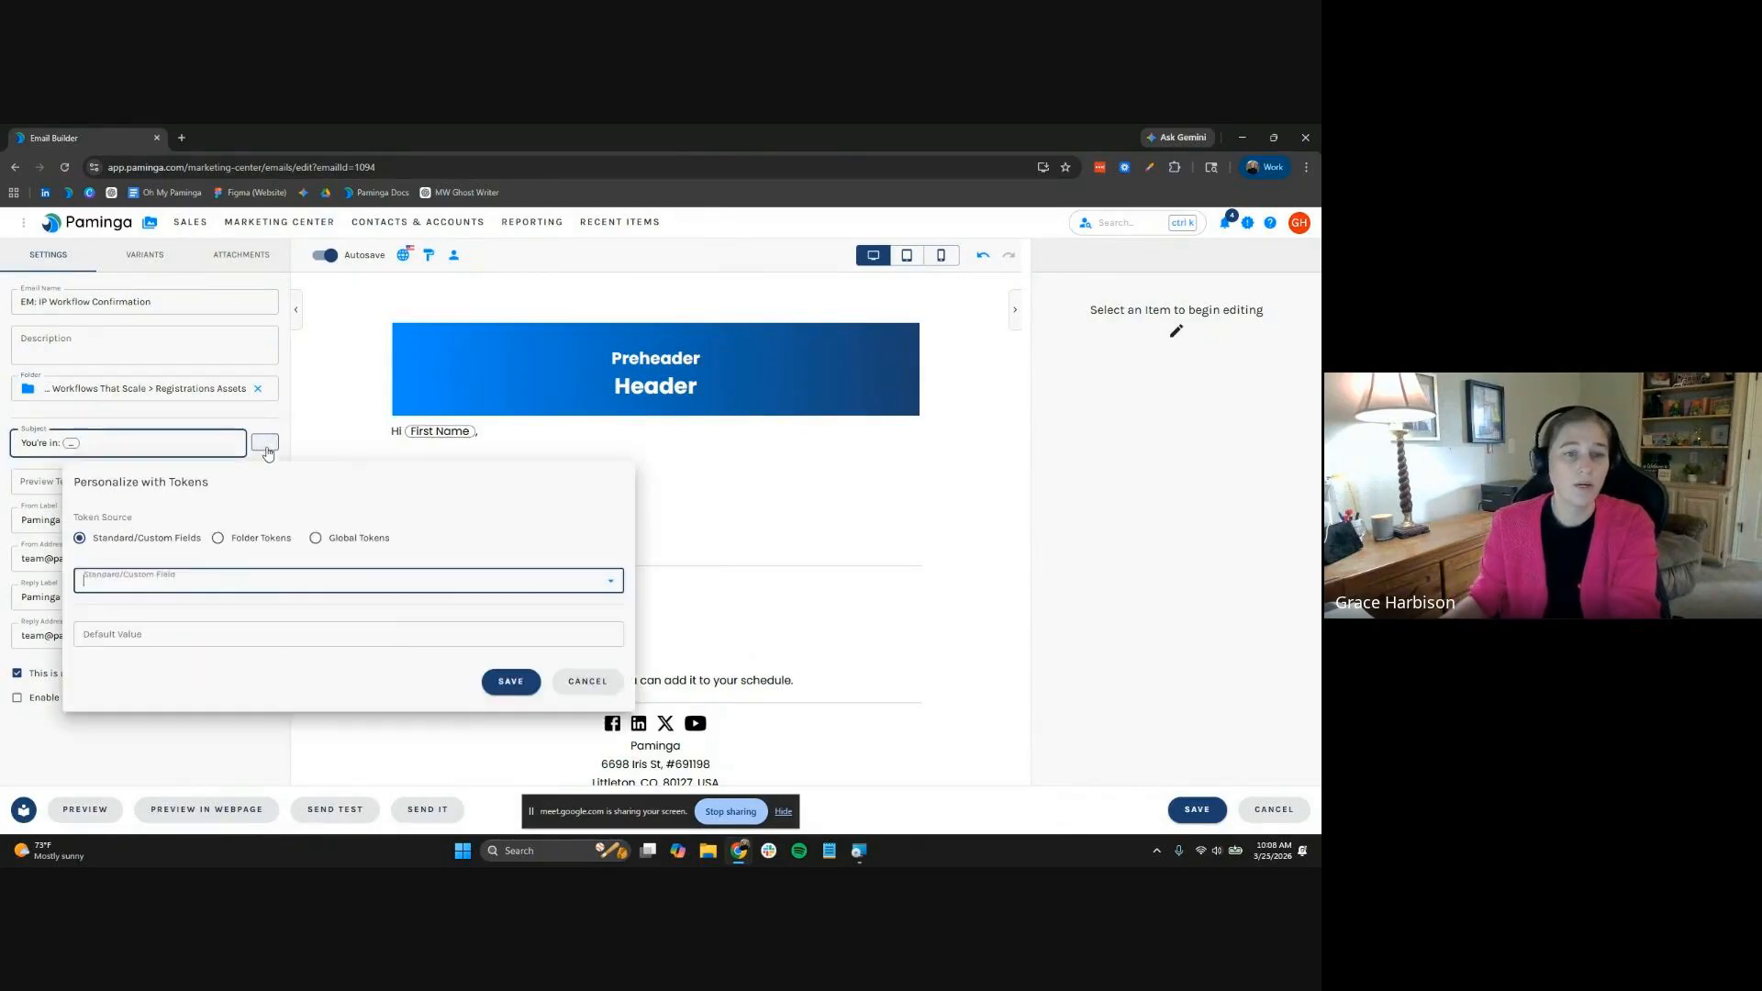
pyautogui.click(265, 539)
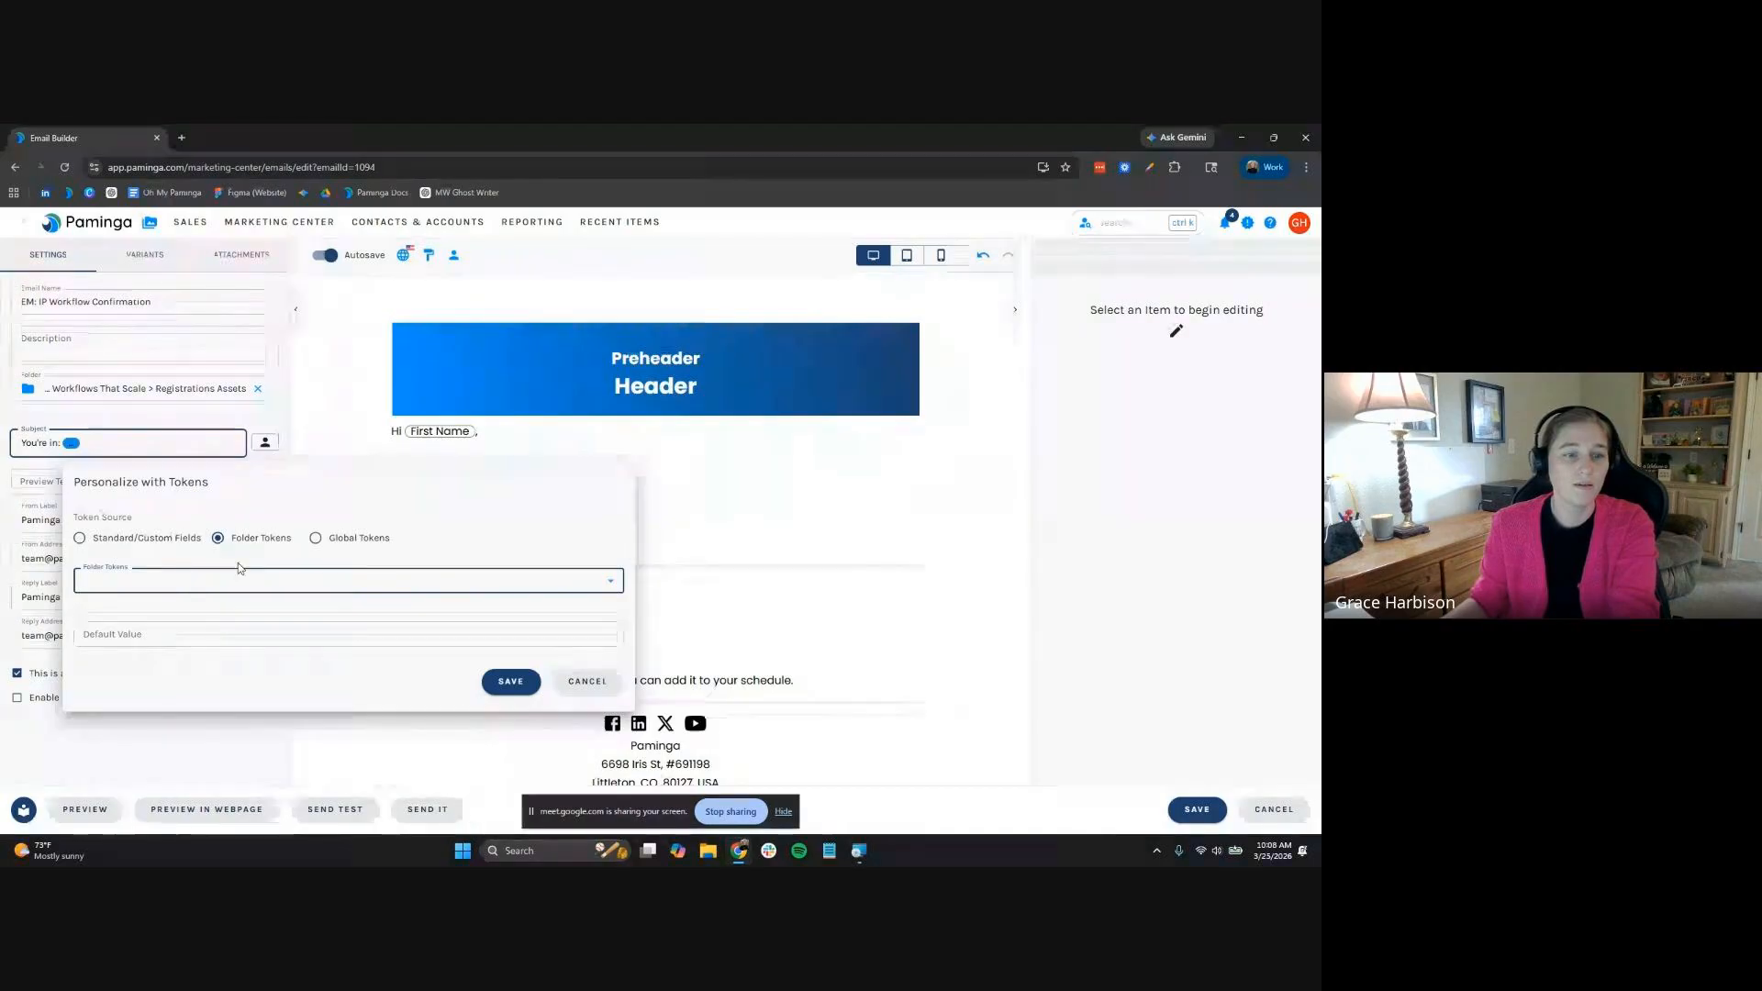
pyautogui.click(232, 769)
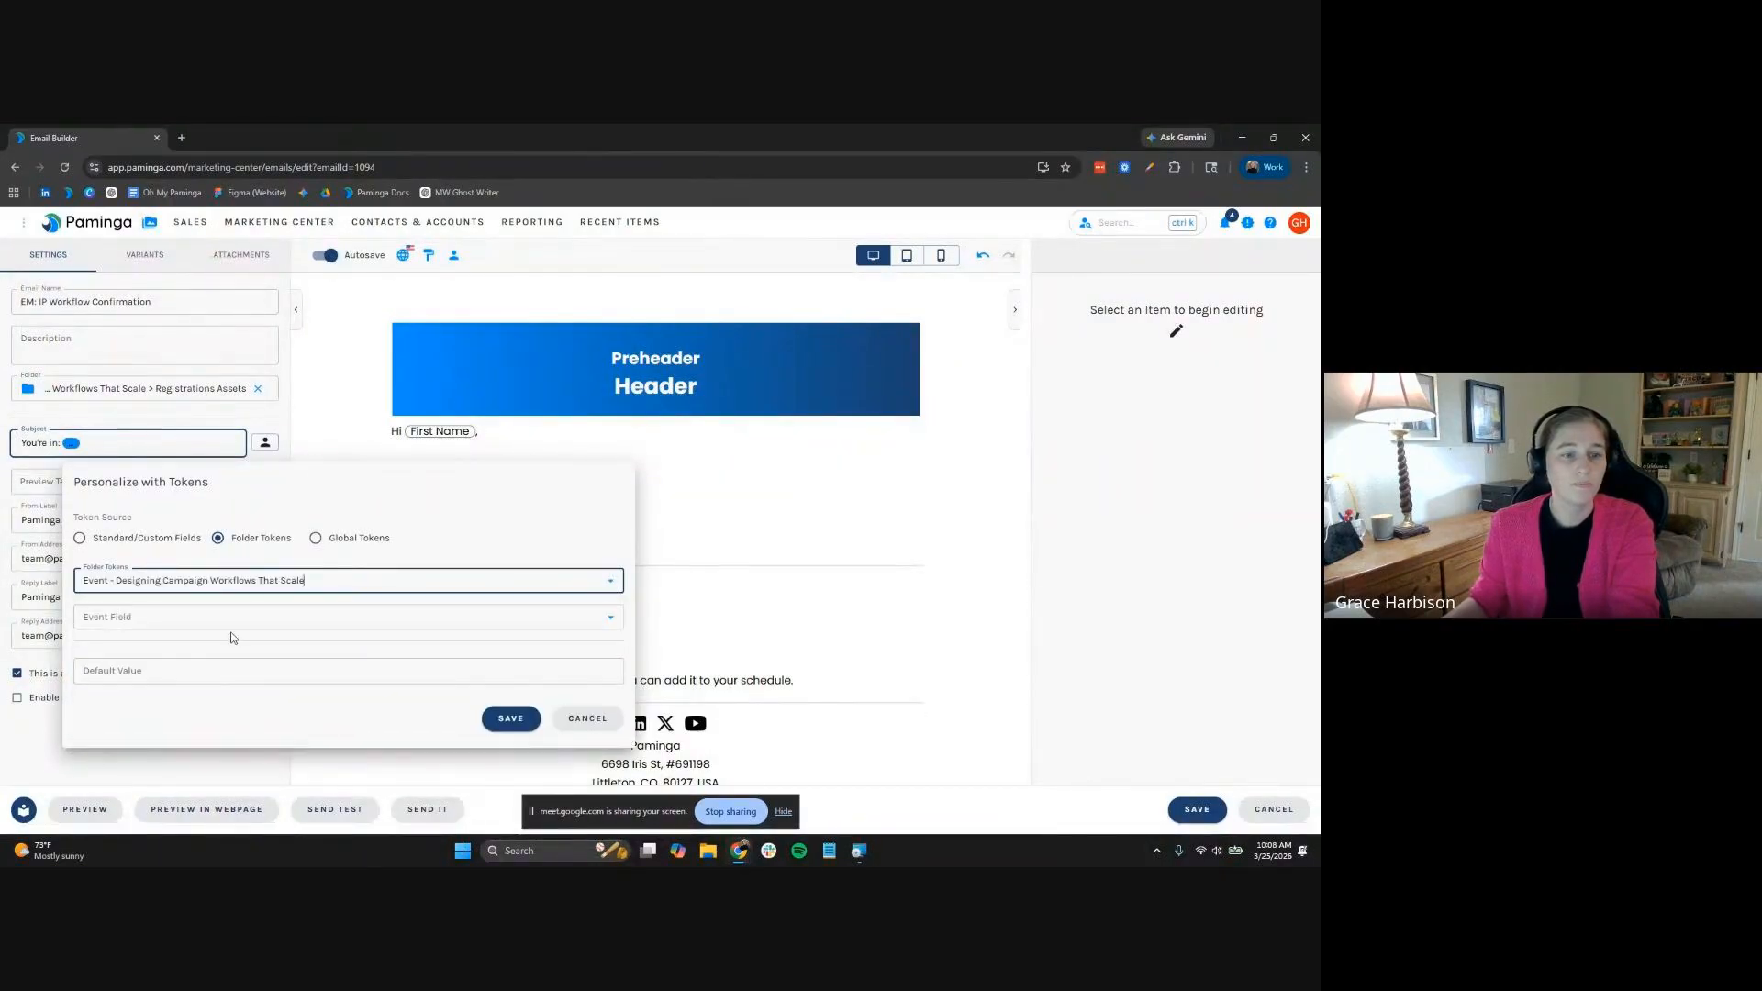
pyautogui.click(235, 616)
pyautogui.click(236, 425)
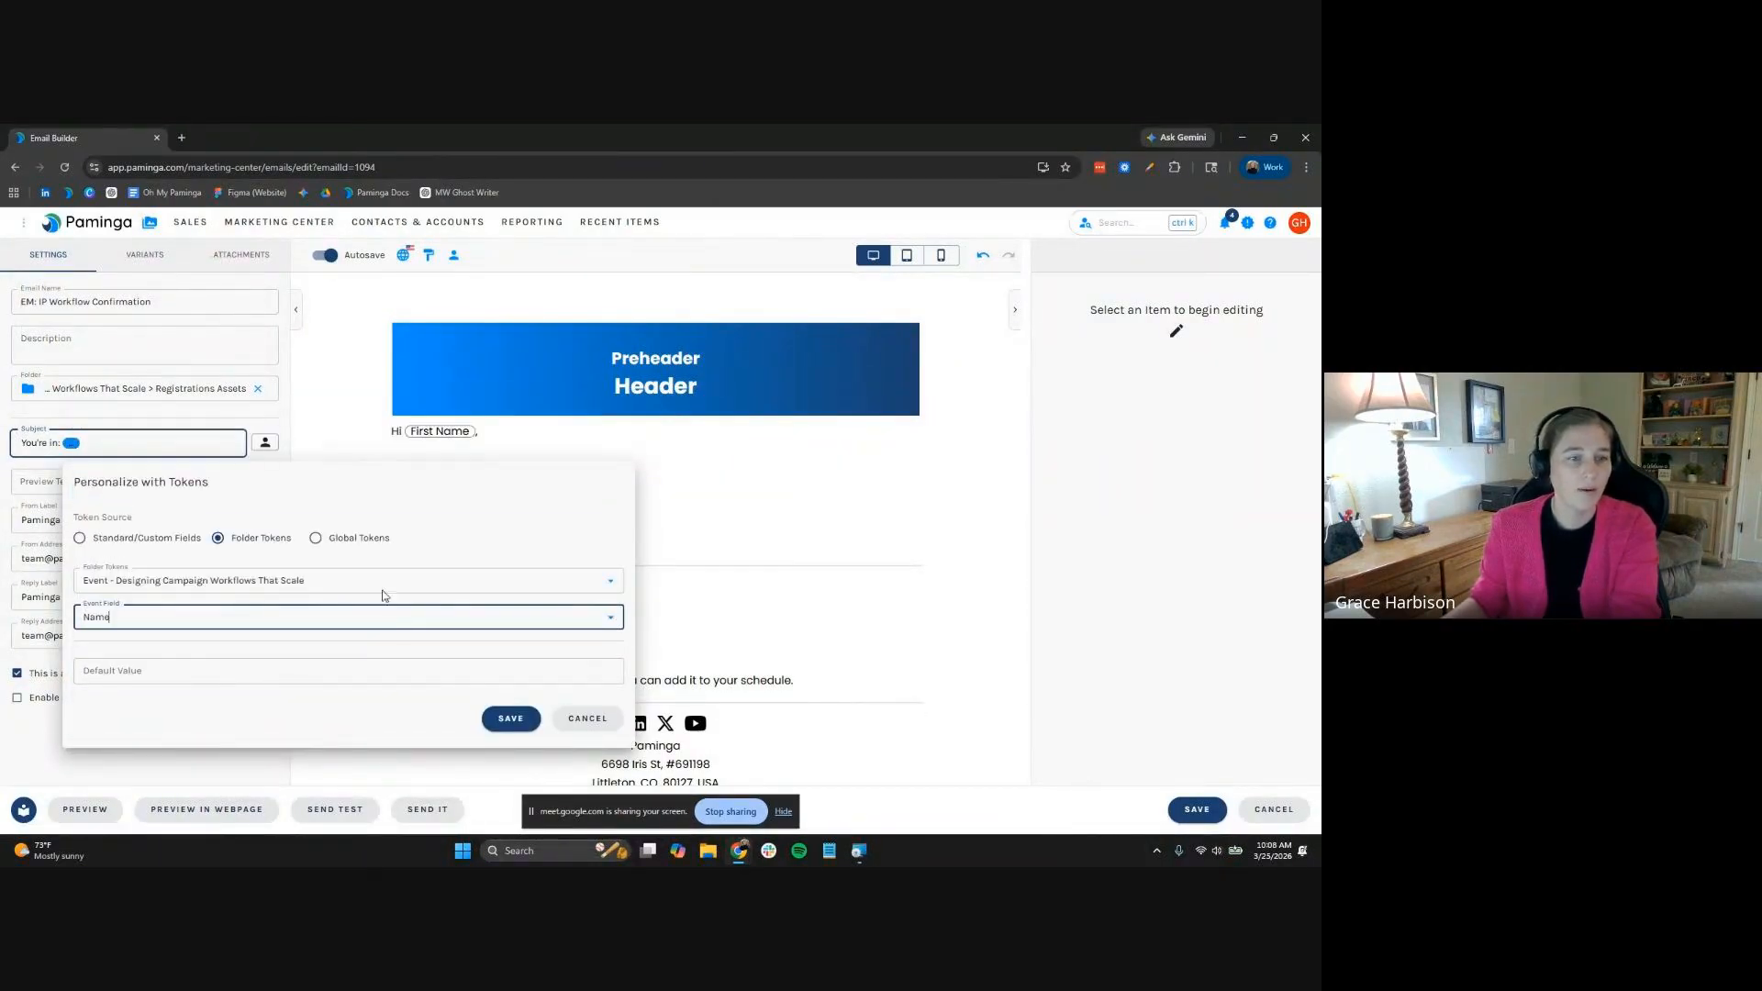
pyautogui.click(511, 719)
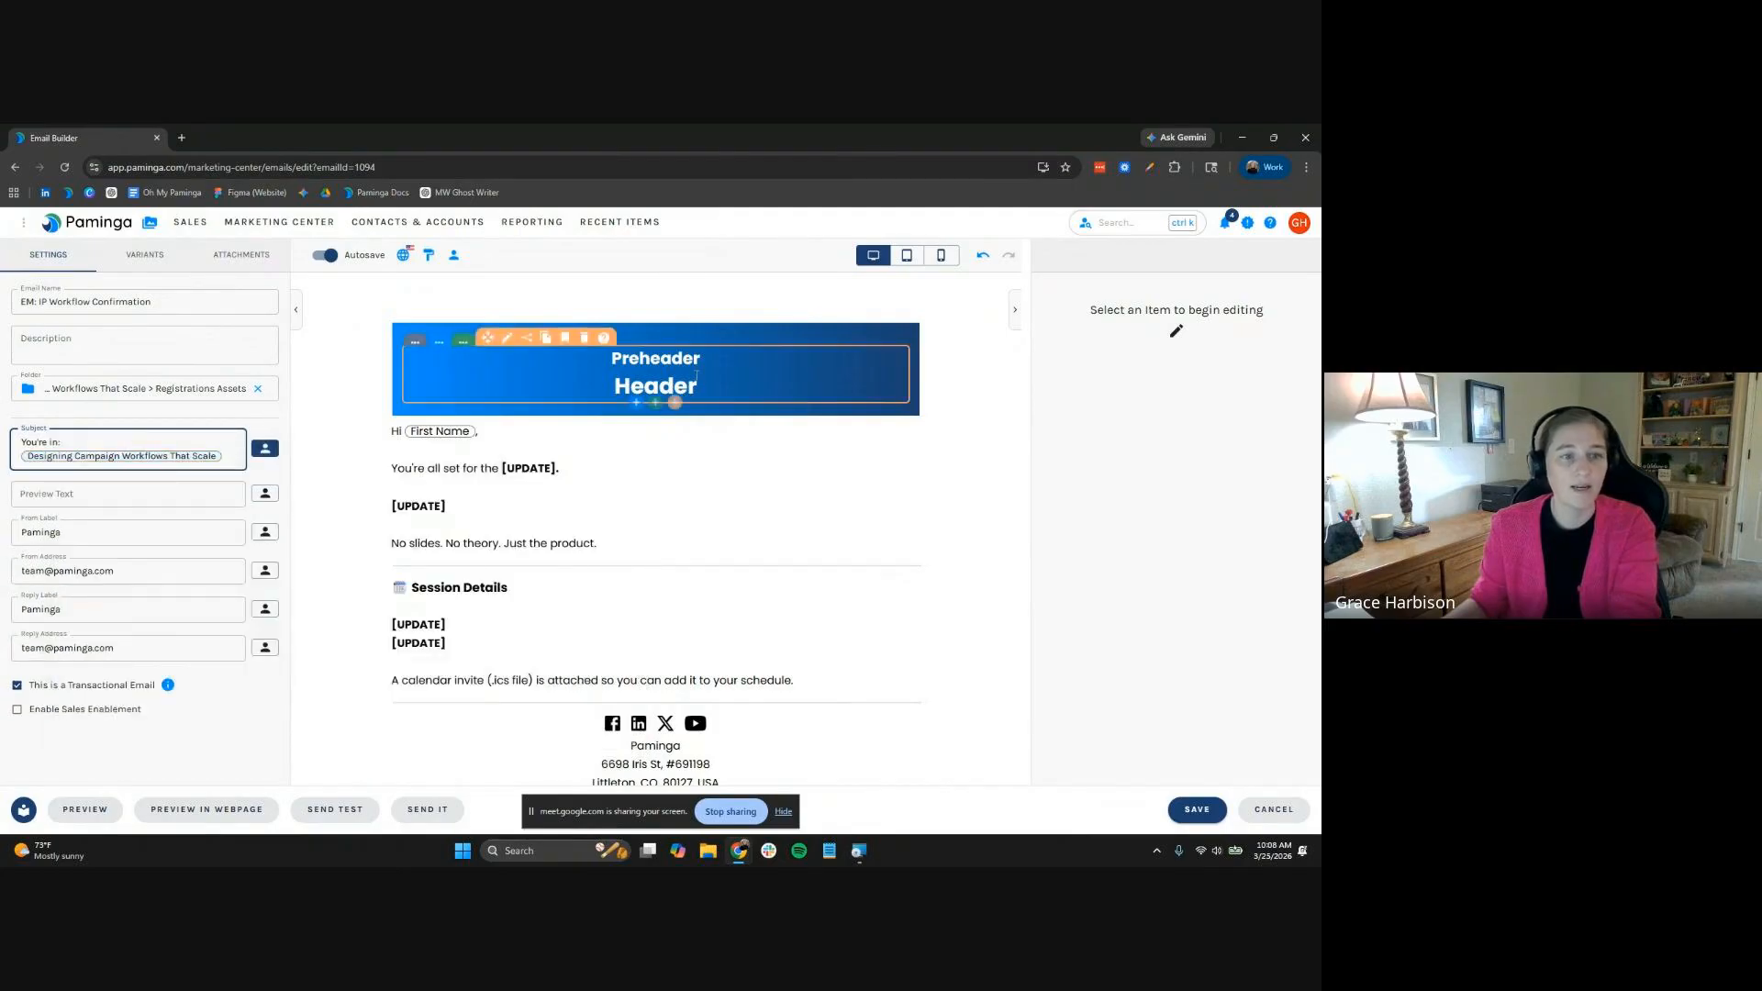
pyautogui.click(203, 439)
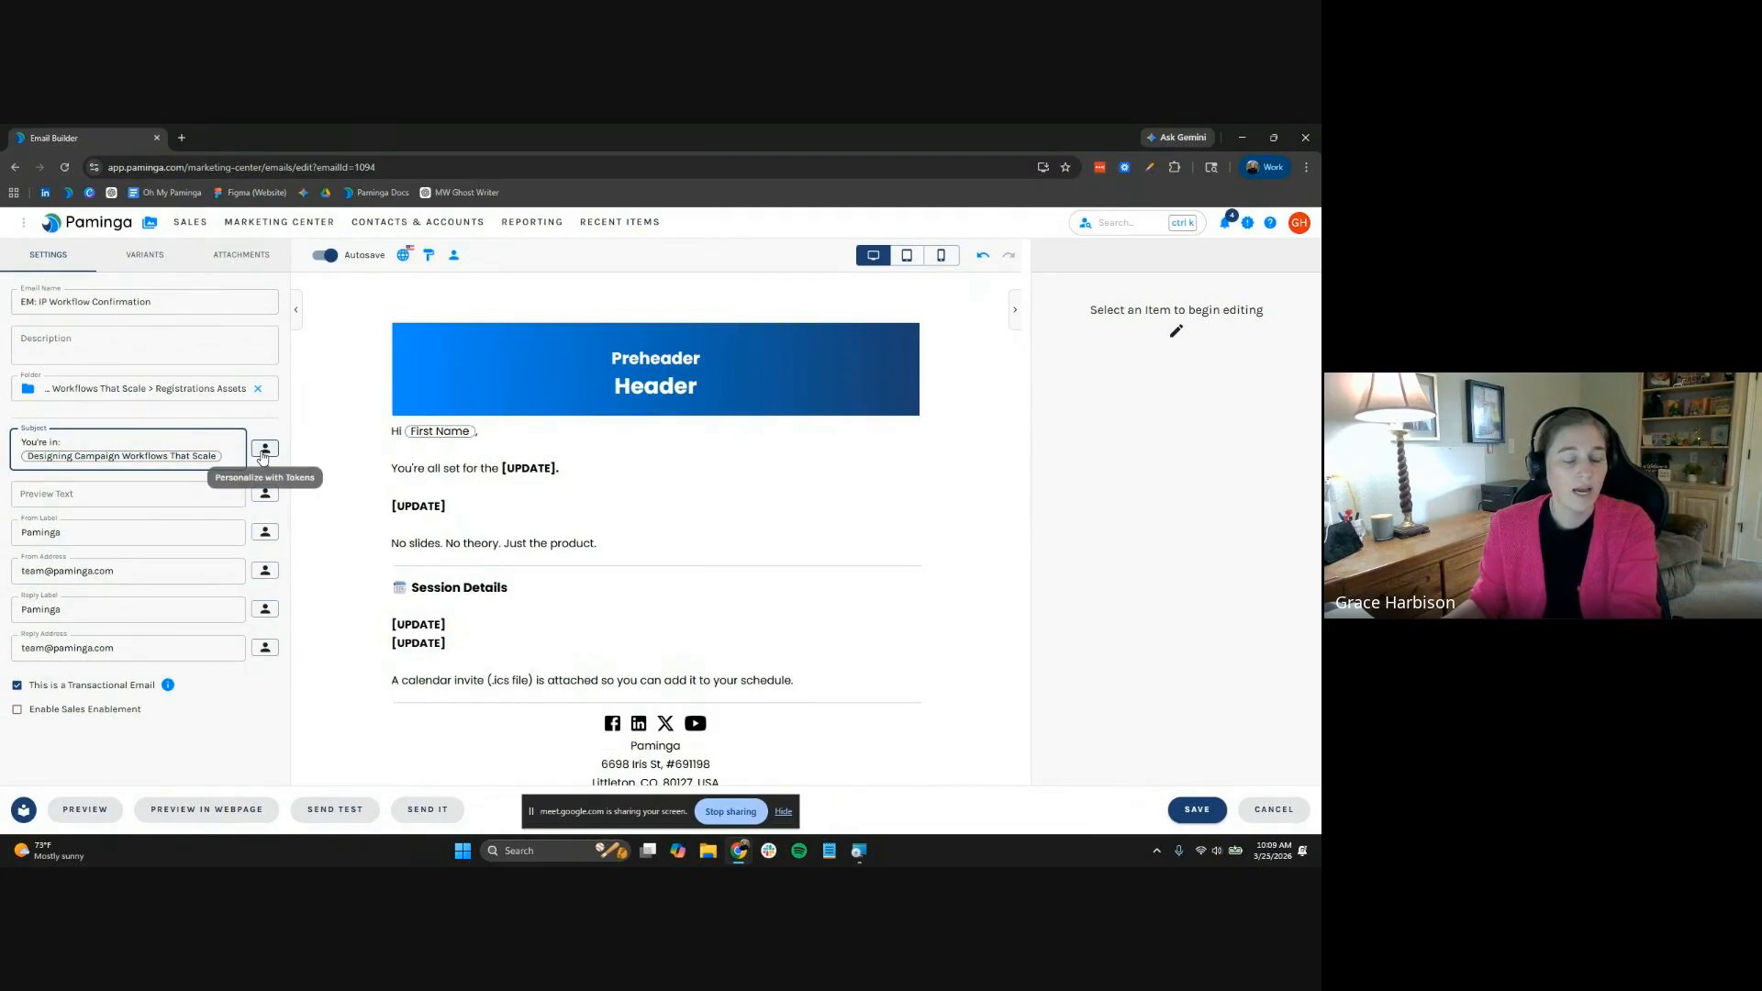
pyautogui.click(150, 224)
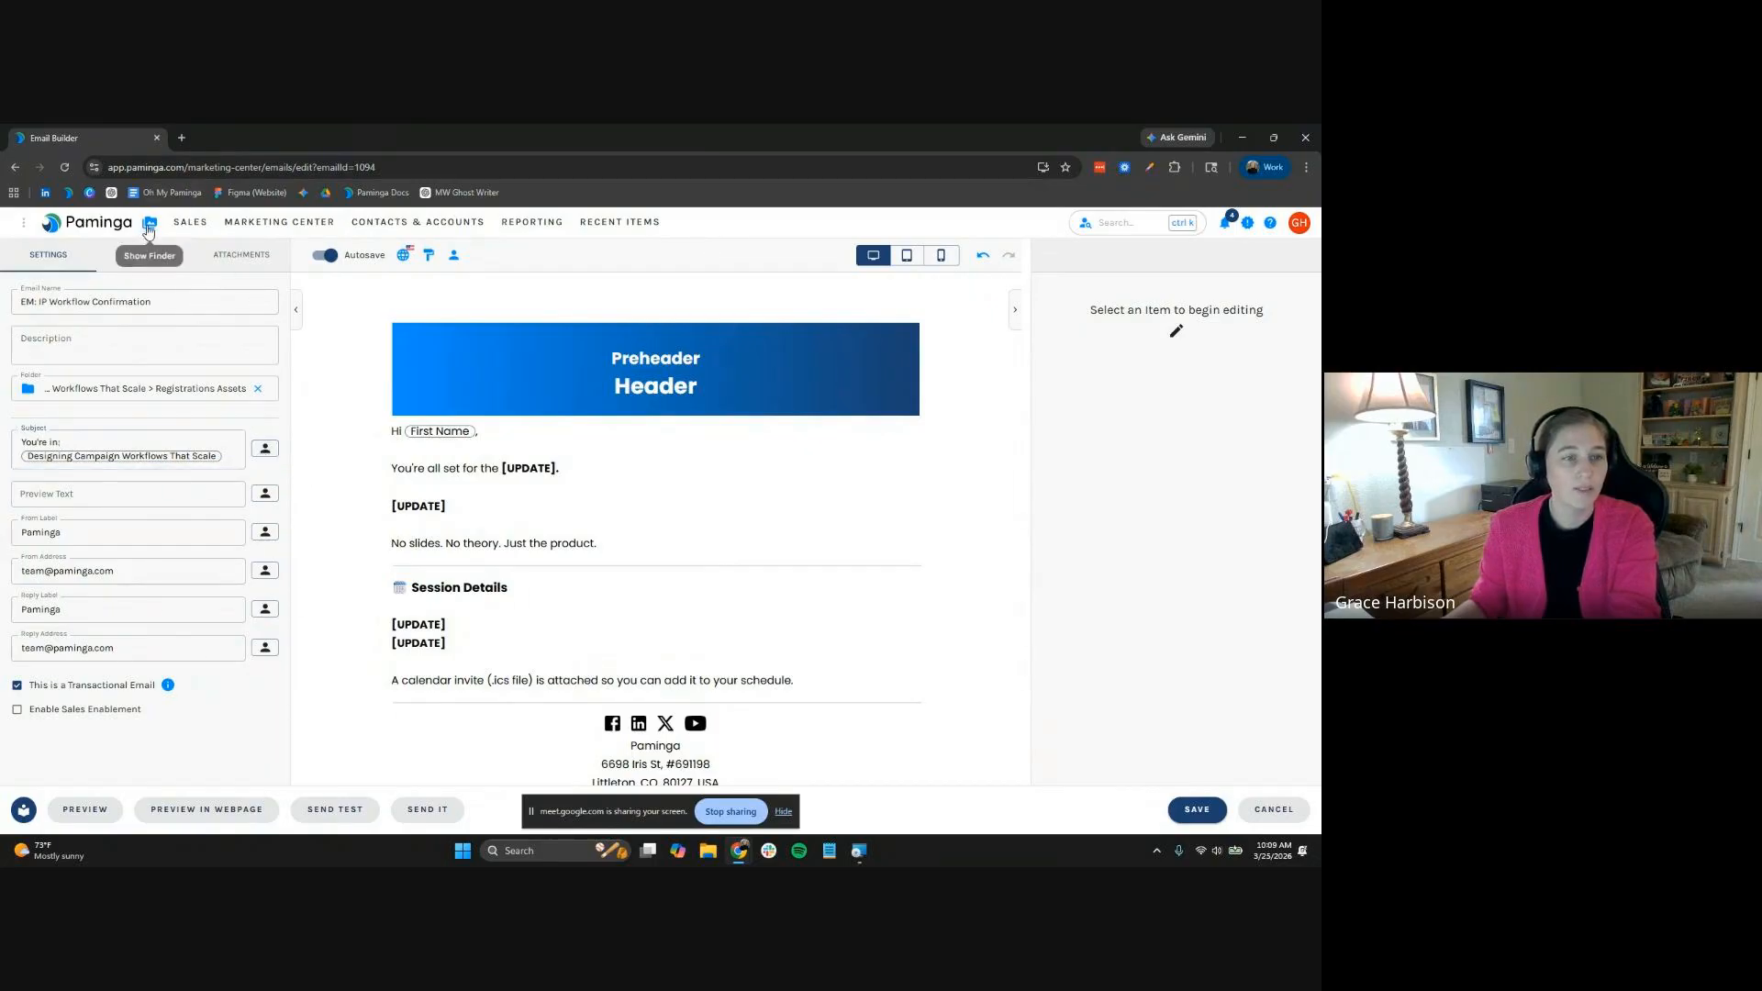
# Check the tokens defined on the Inside Paminga Webinar Series folder
pyautogui.rightClick(172, 456)
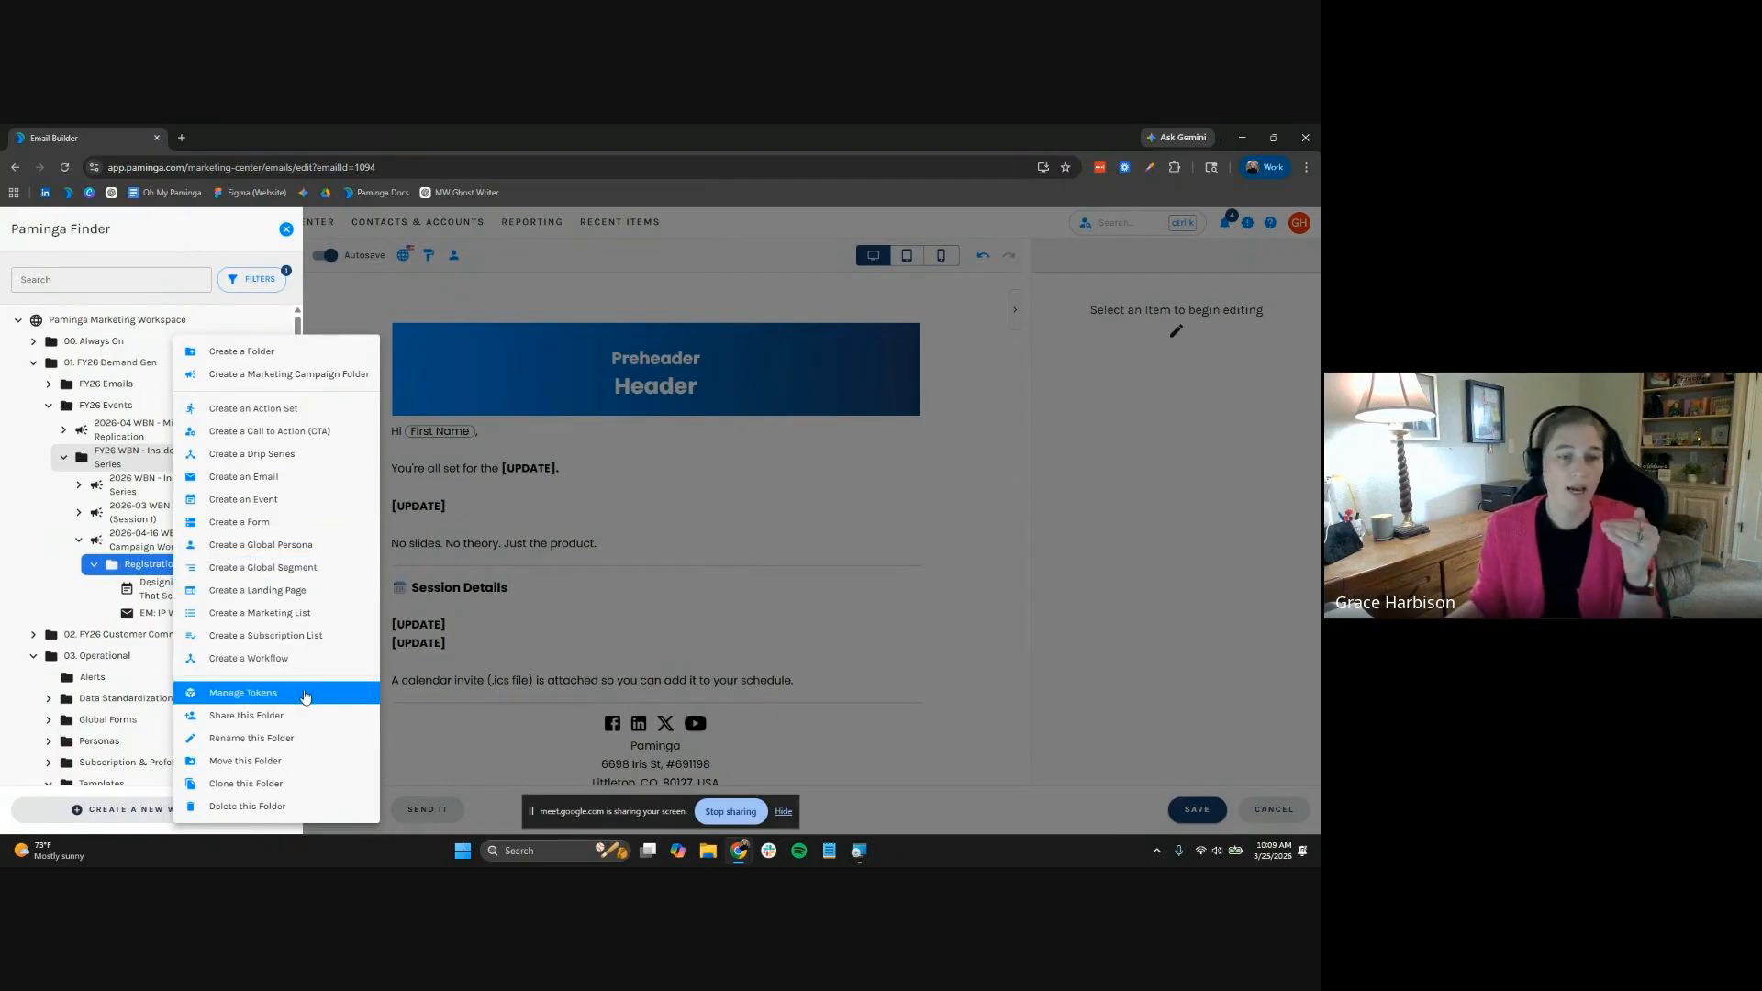
pyautogui.click(246, 700)
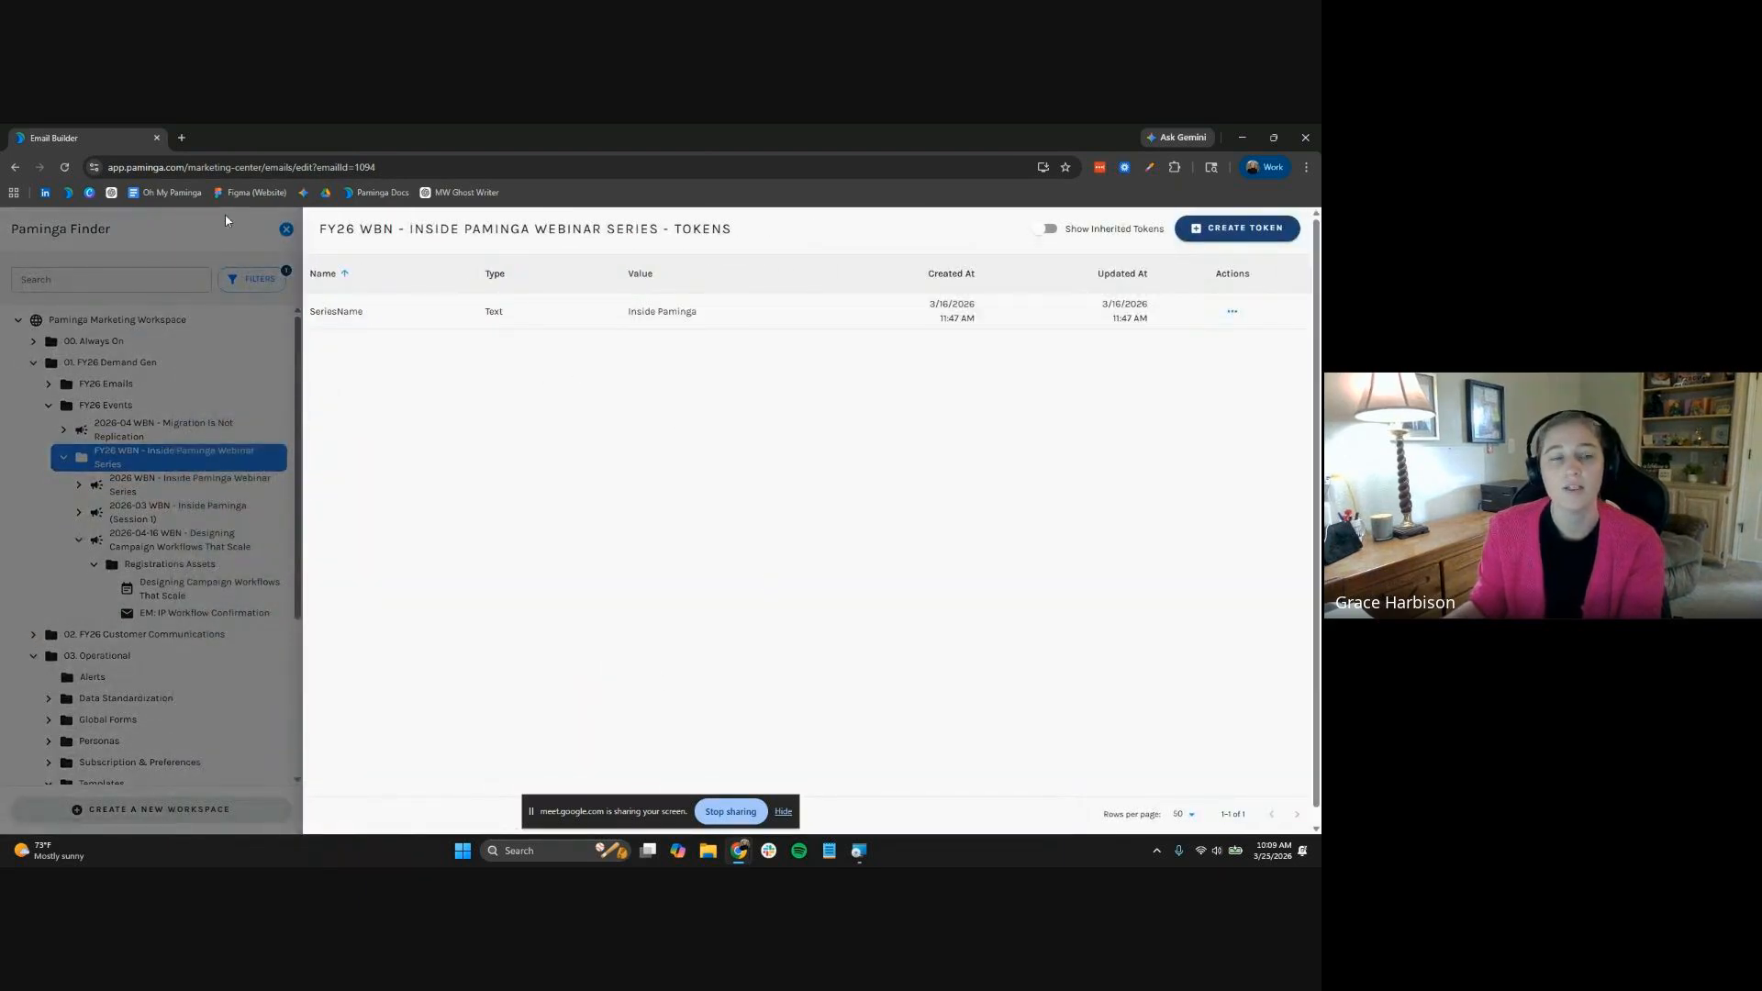
pyautogui.click(296, 411)
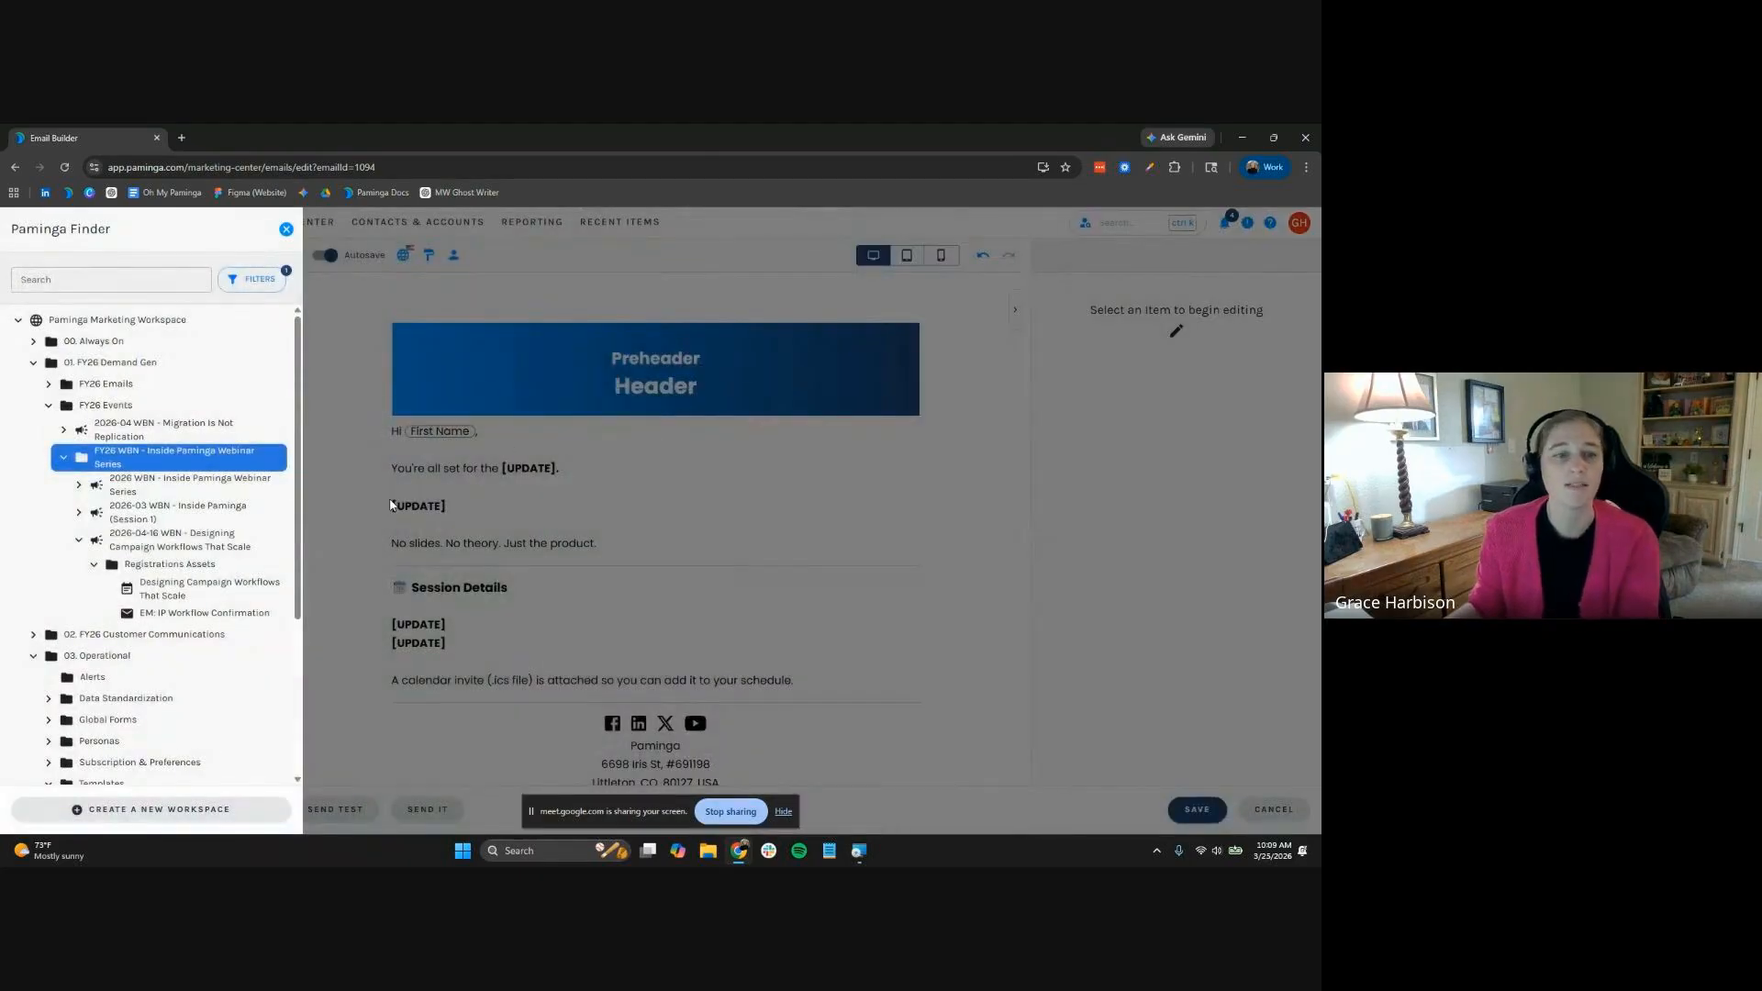
pyautogui.click(437, 469)
# Insert the SeriesName folder token after 'You're in:' in the subject
pyautogui.click(162, 442)
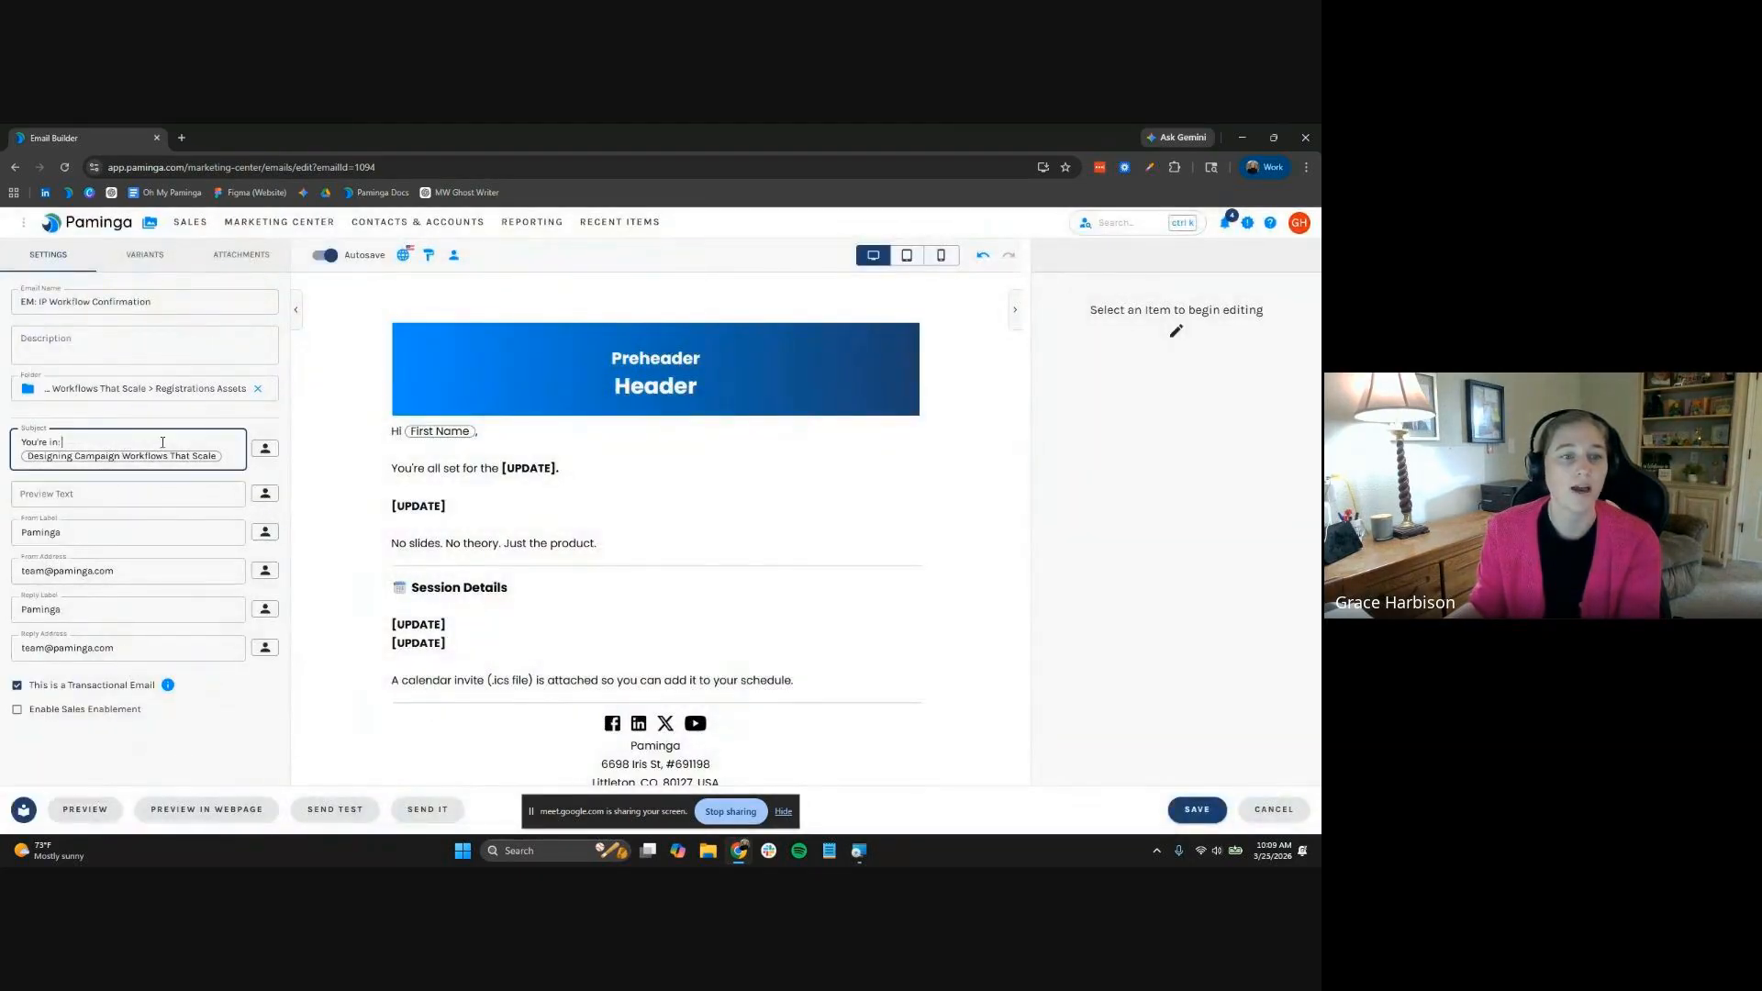
pyautogui.click(266, 449)
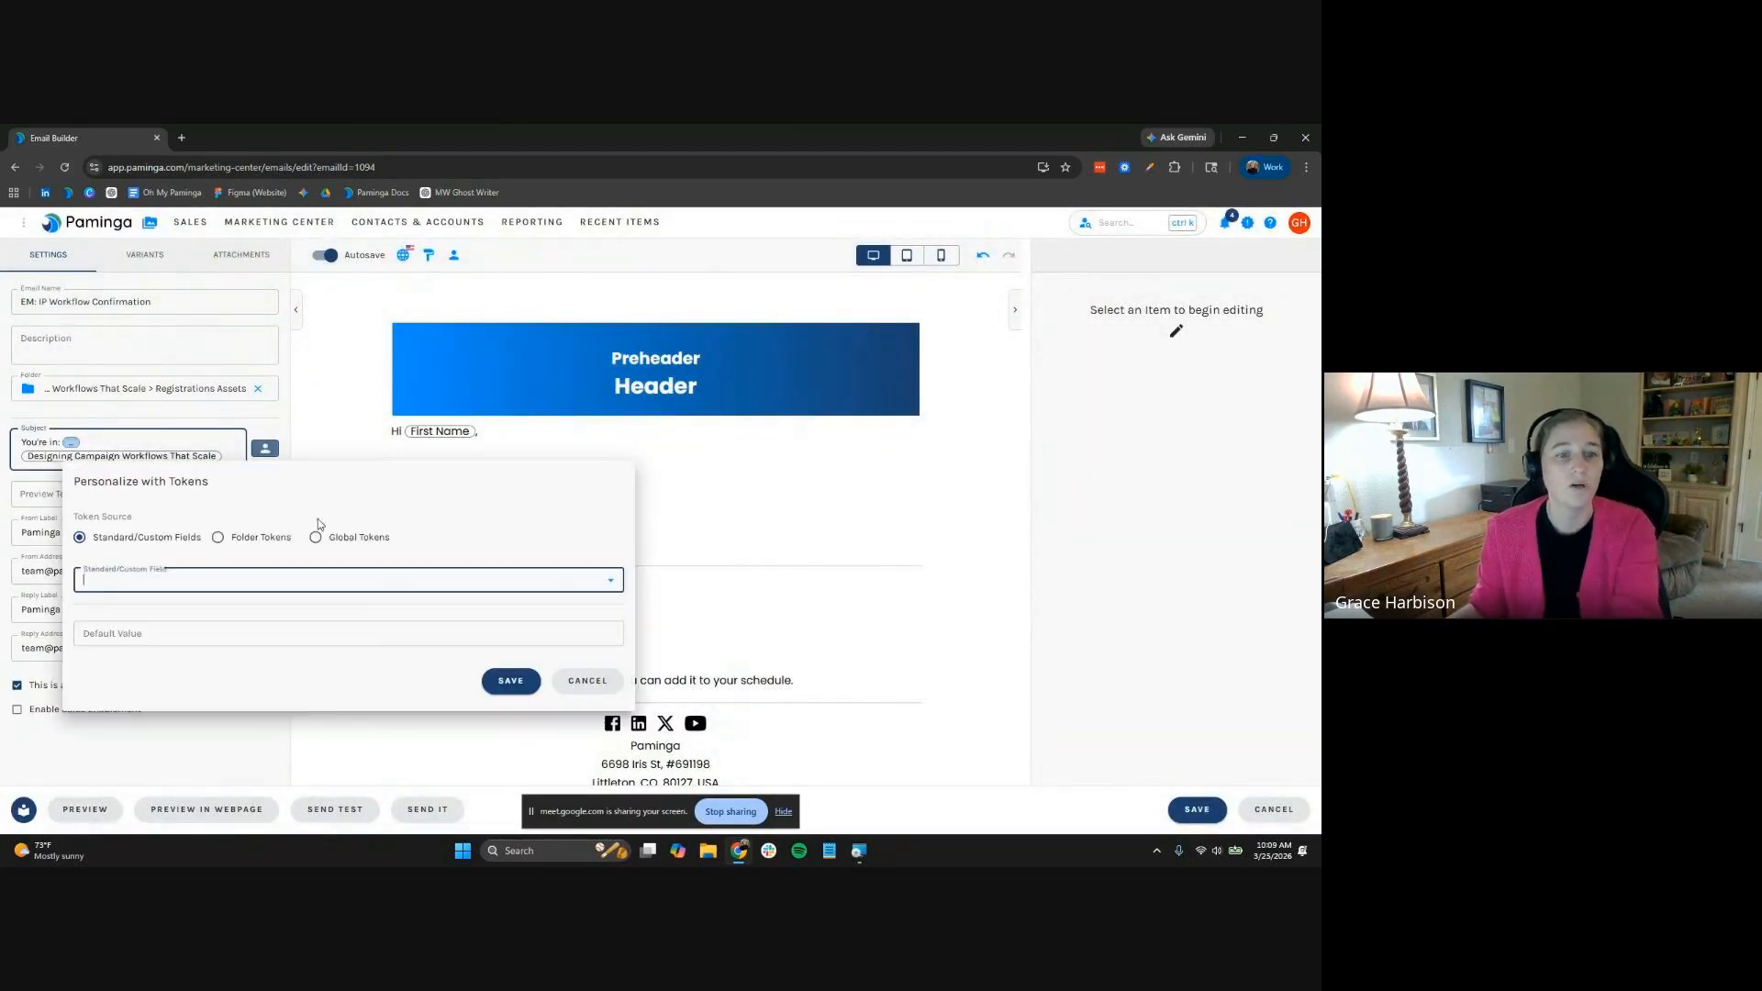
pyautogui.click(221, 539)
pyautogui.click(235, 581)
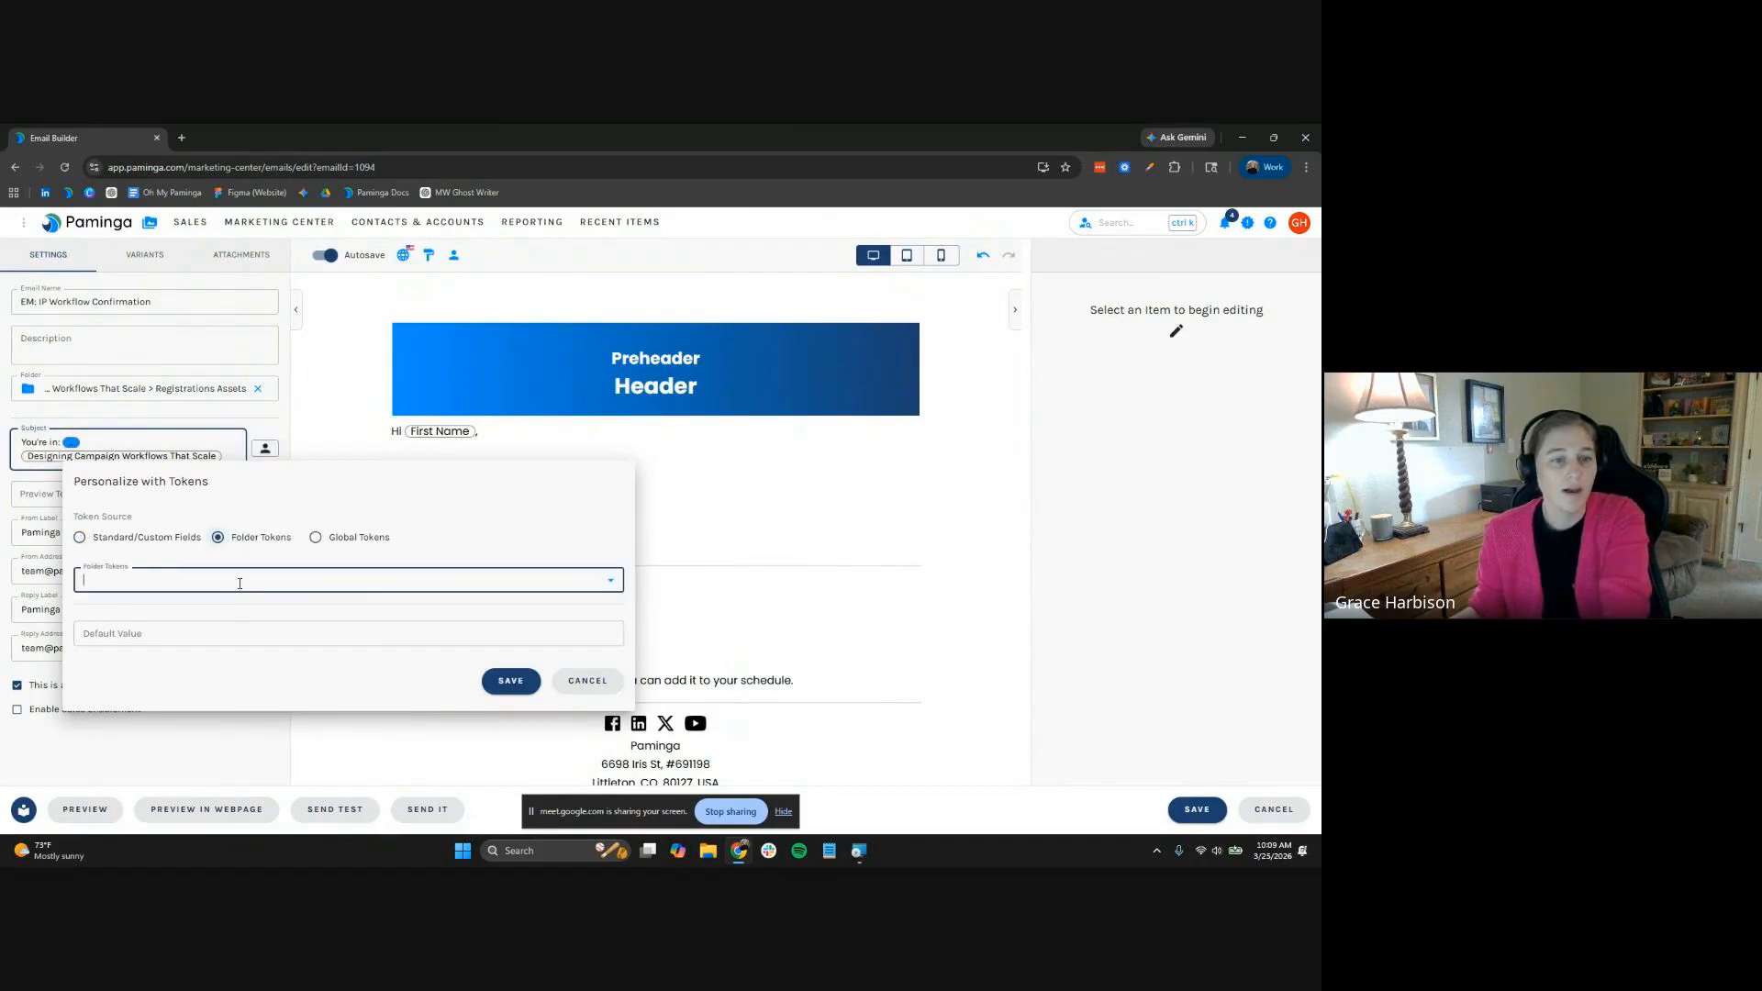
pyautogui.click(231, 666)
pyautogui.click(511, 680)
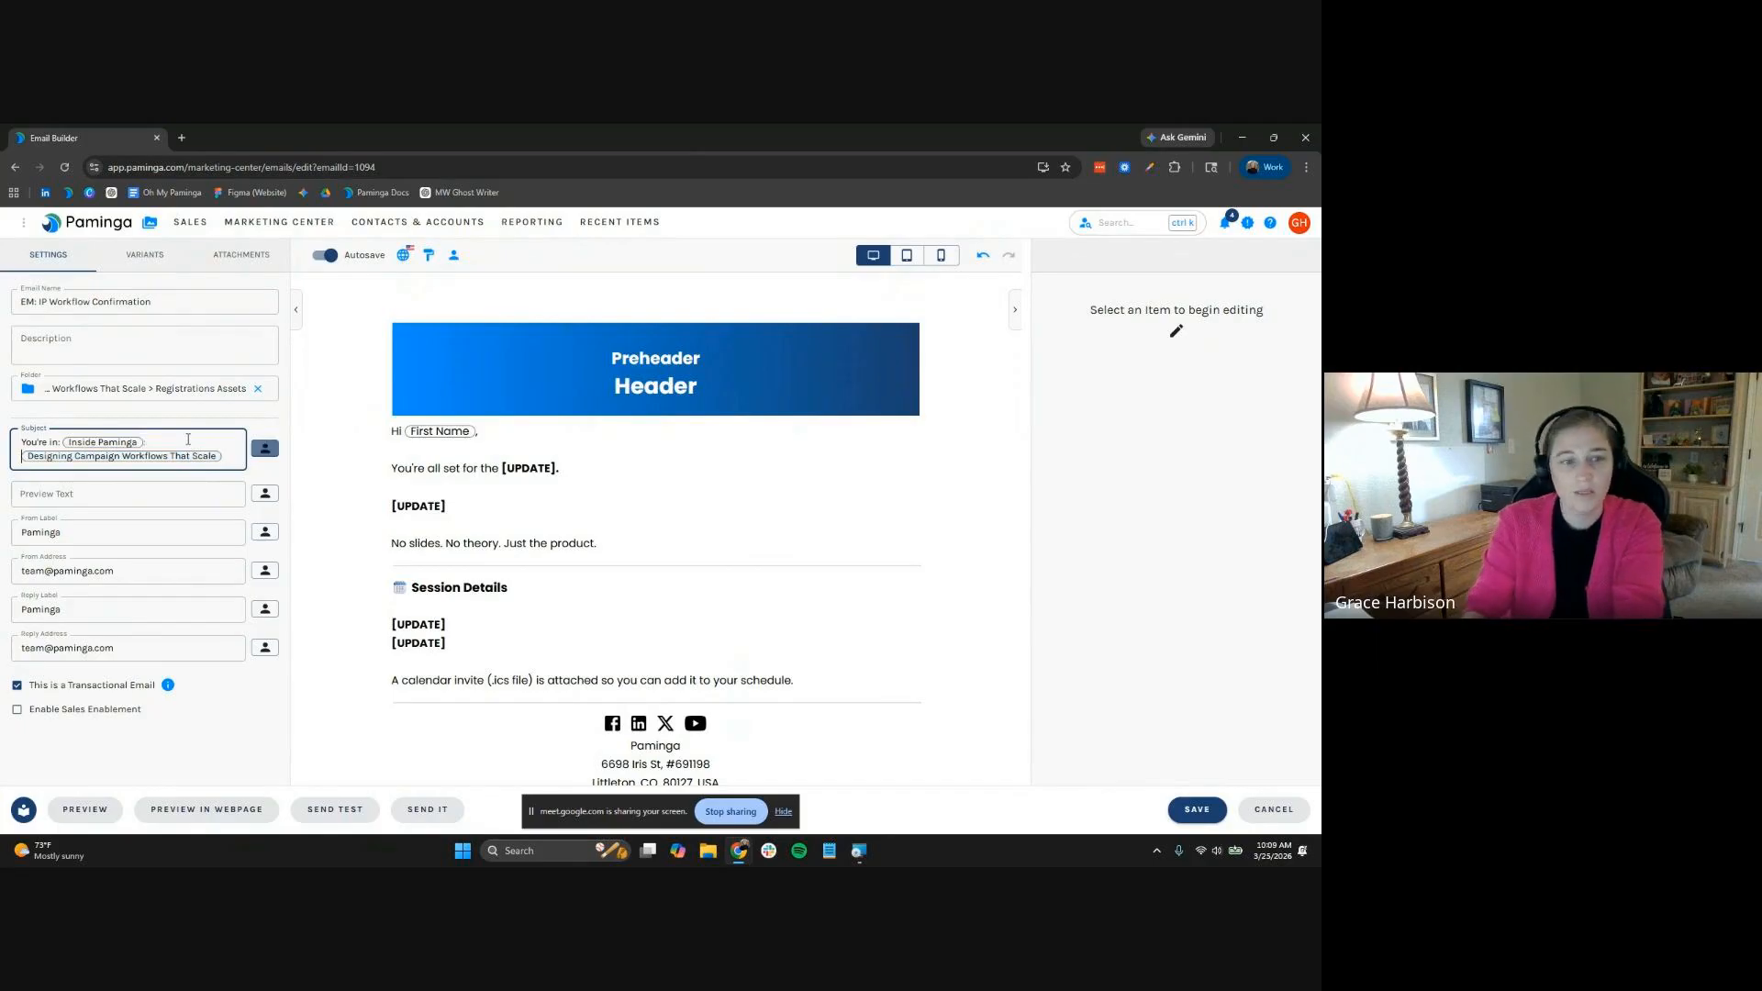
pyautogui.click(595, 464)
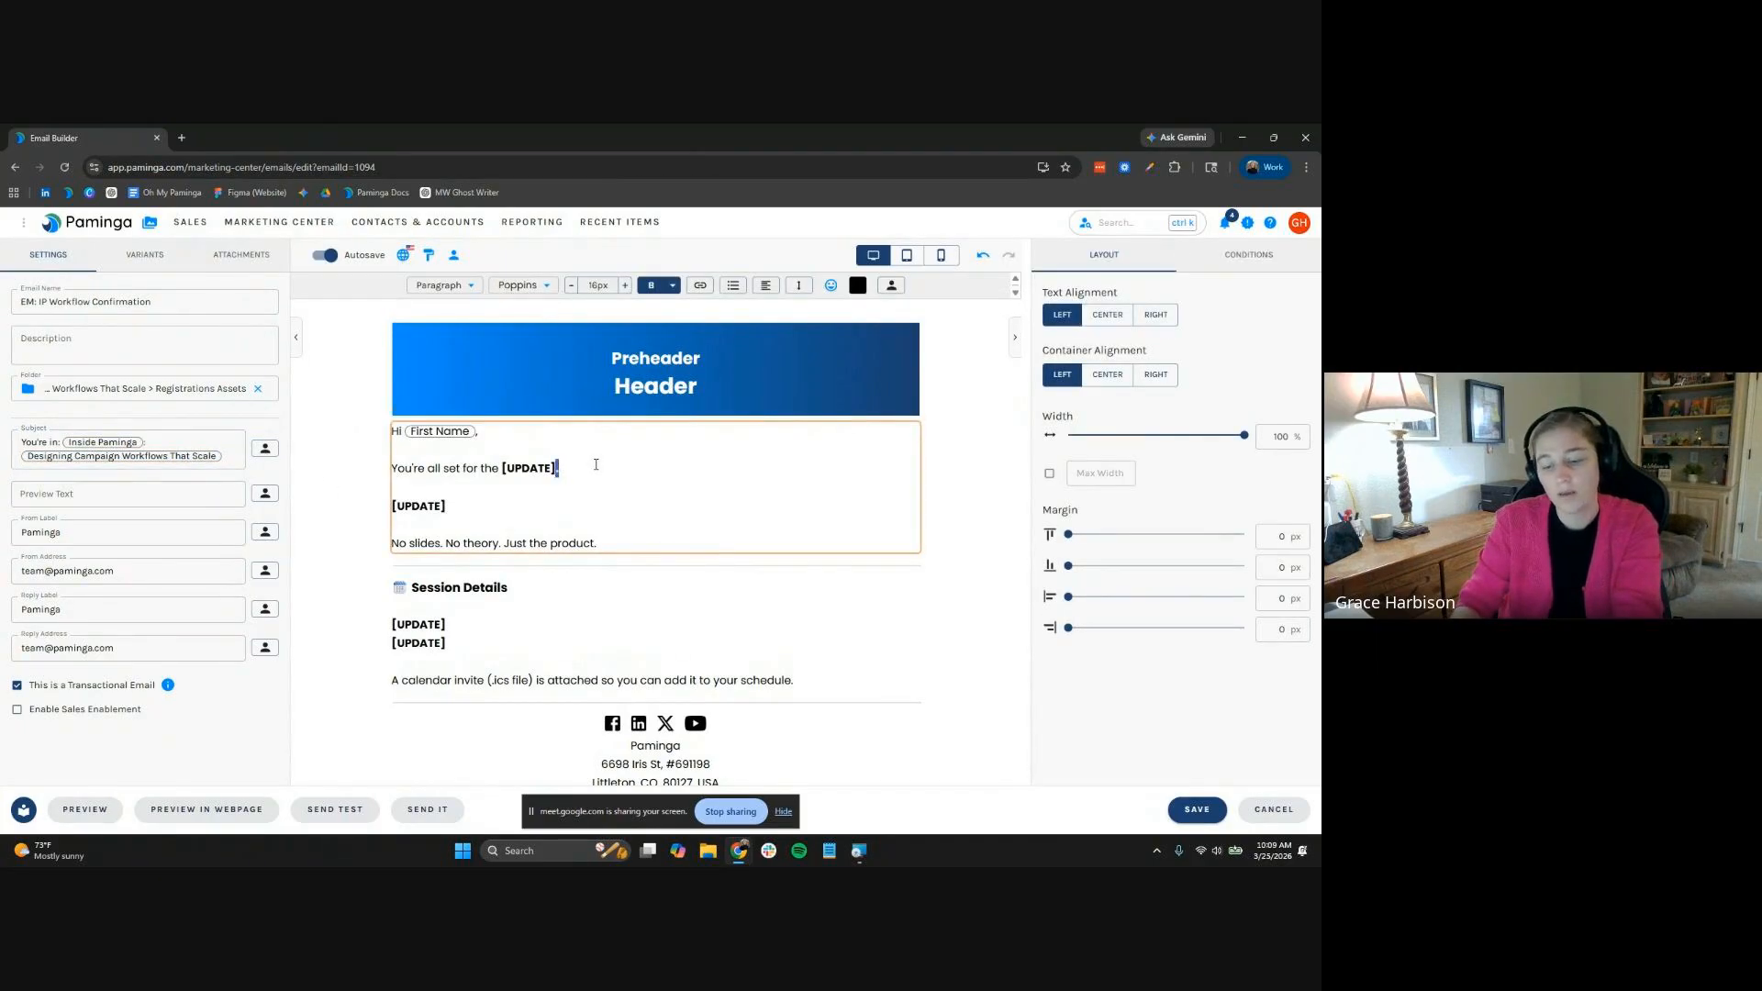
# Replace [UPDATE] after 'You're all set for the' with the SeriesName folder token
pyautogui.hotkey('shift', 'Left')
pyautogui.hotkey('shift', 'Left')
pyautogui.hotkey('shift', 'Left')
pyautogui.hotkey('shift', 'Left')
pyautogui.hotkey('shift', 'Left')
pyautogui.hotkey('shift', 'Left')
pyautogui.hotkey('shift', 'Left')
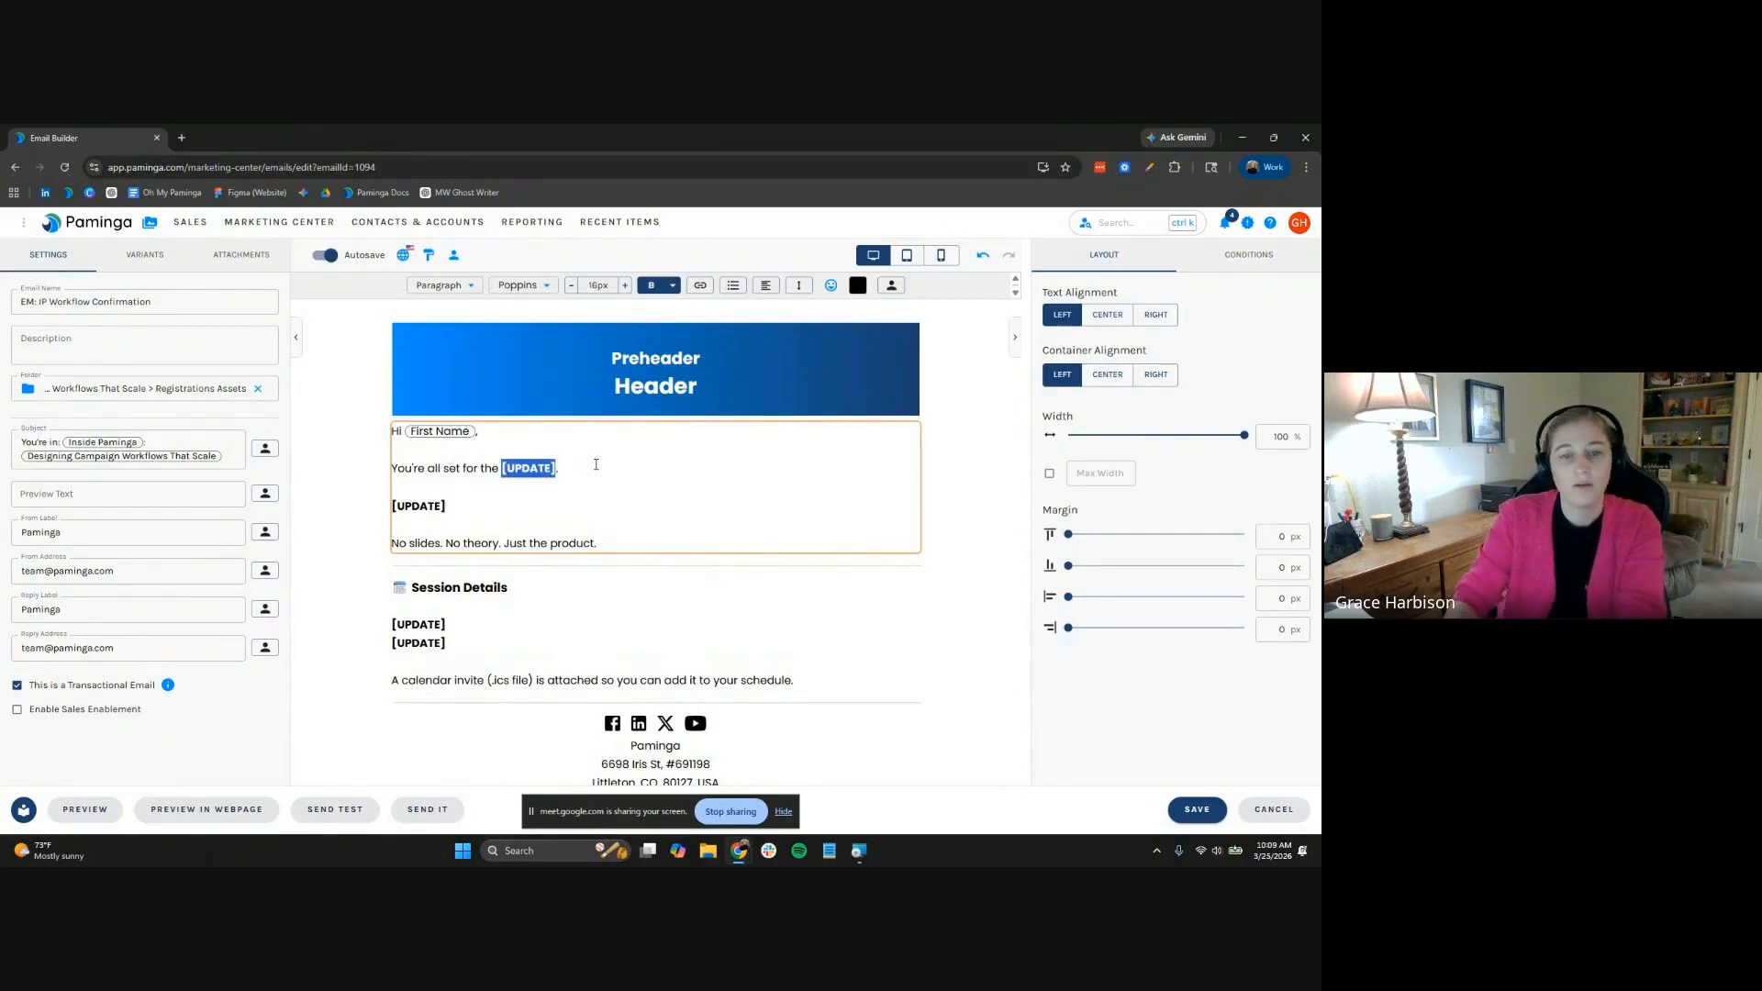
pyautogui.click(891, 285)
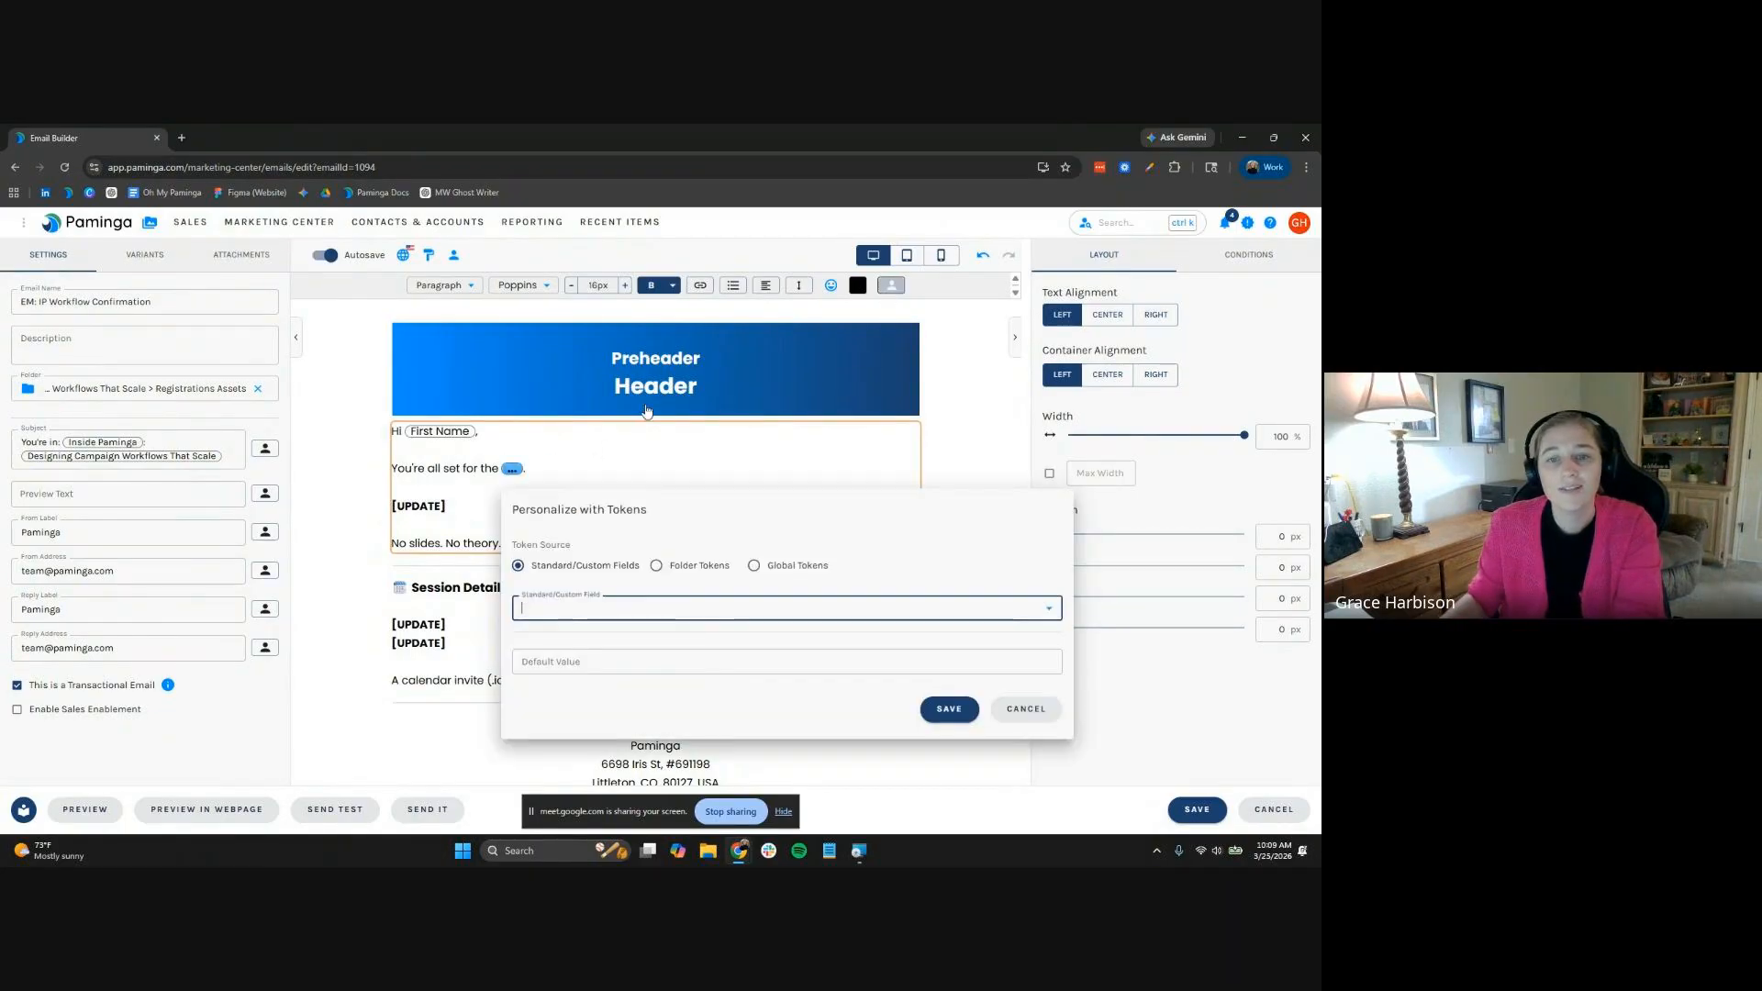
pyautogui.click(657, 565)
pyautogui.click(663, 607)
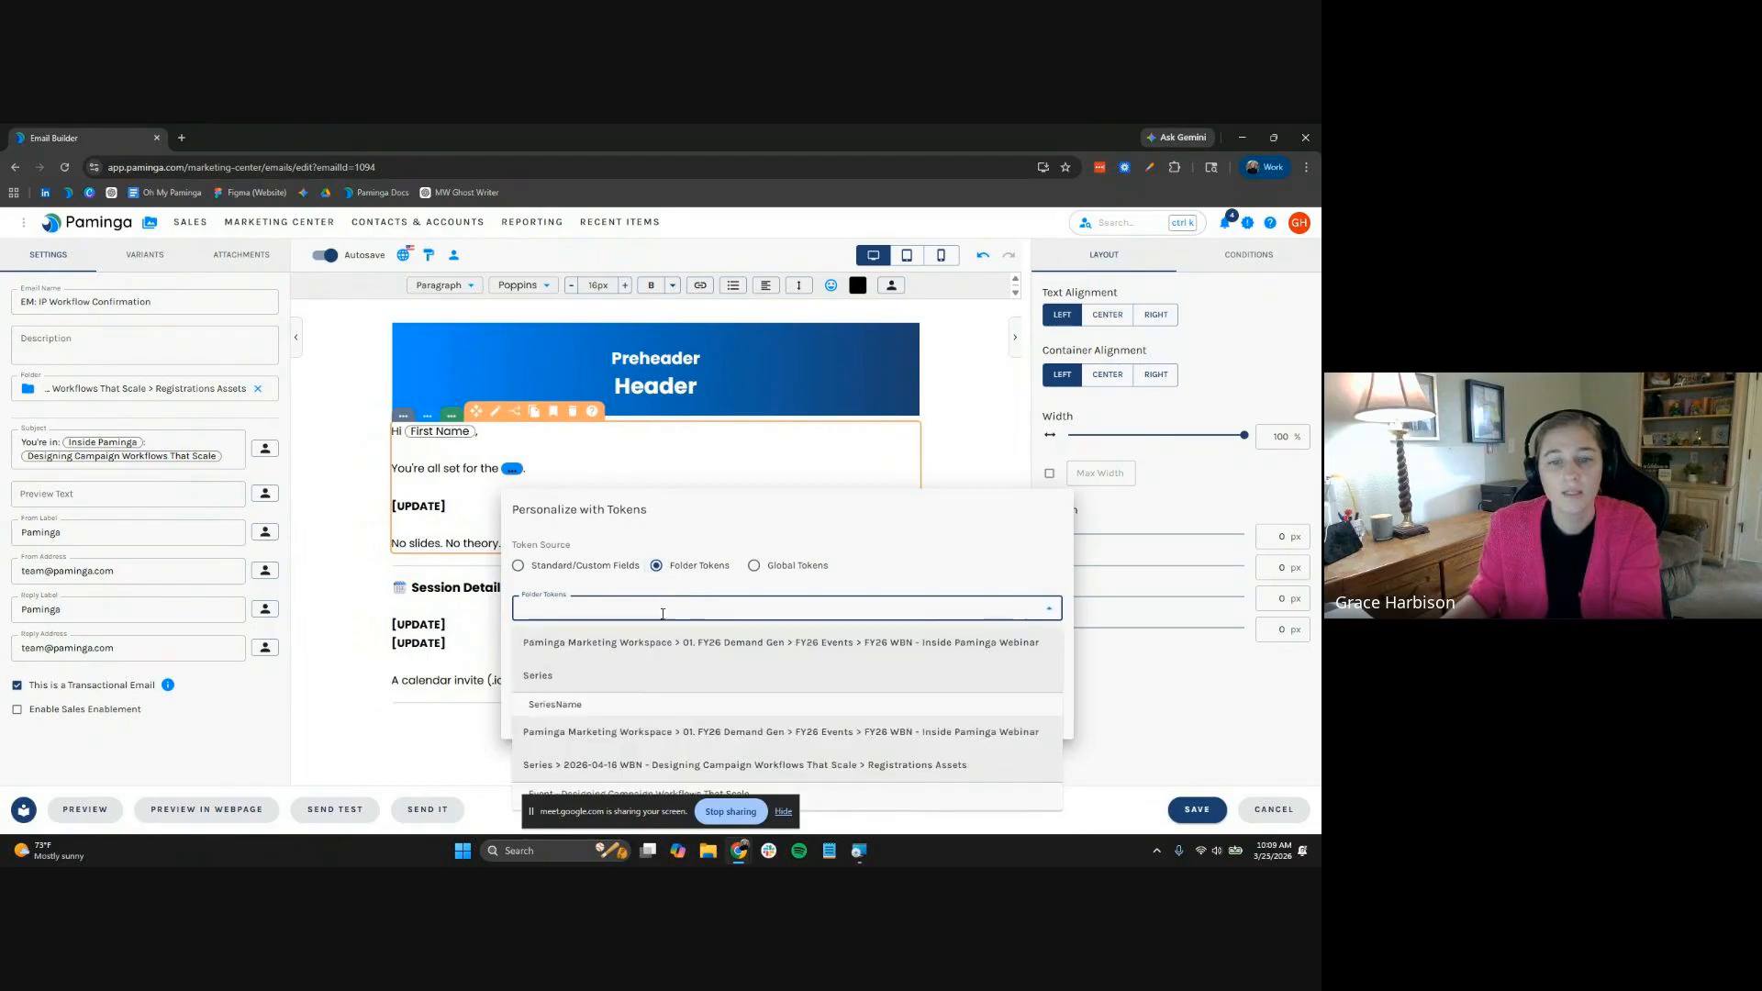
pyautogui.click(642, 701)
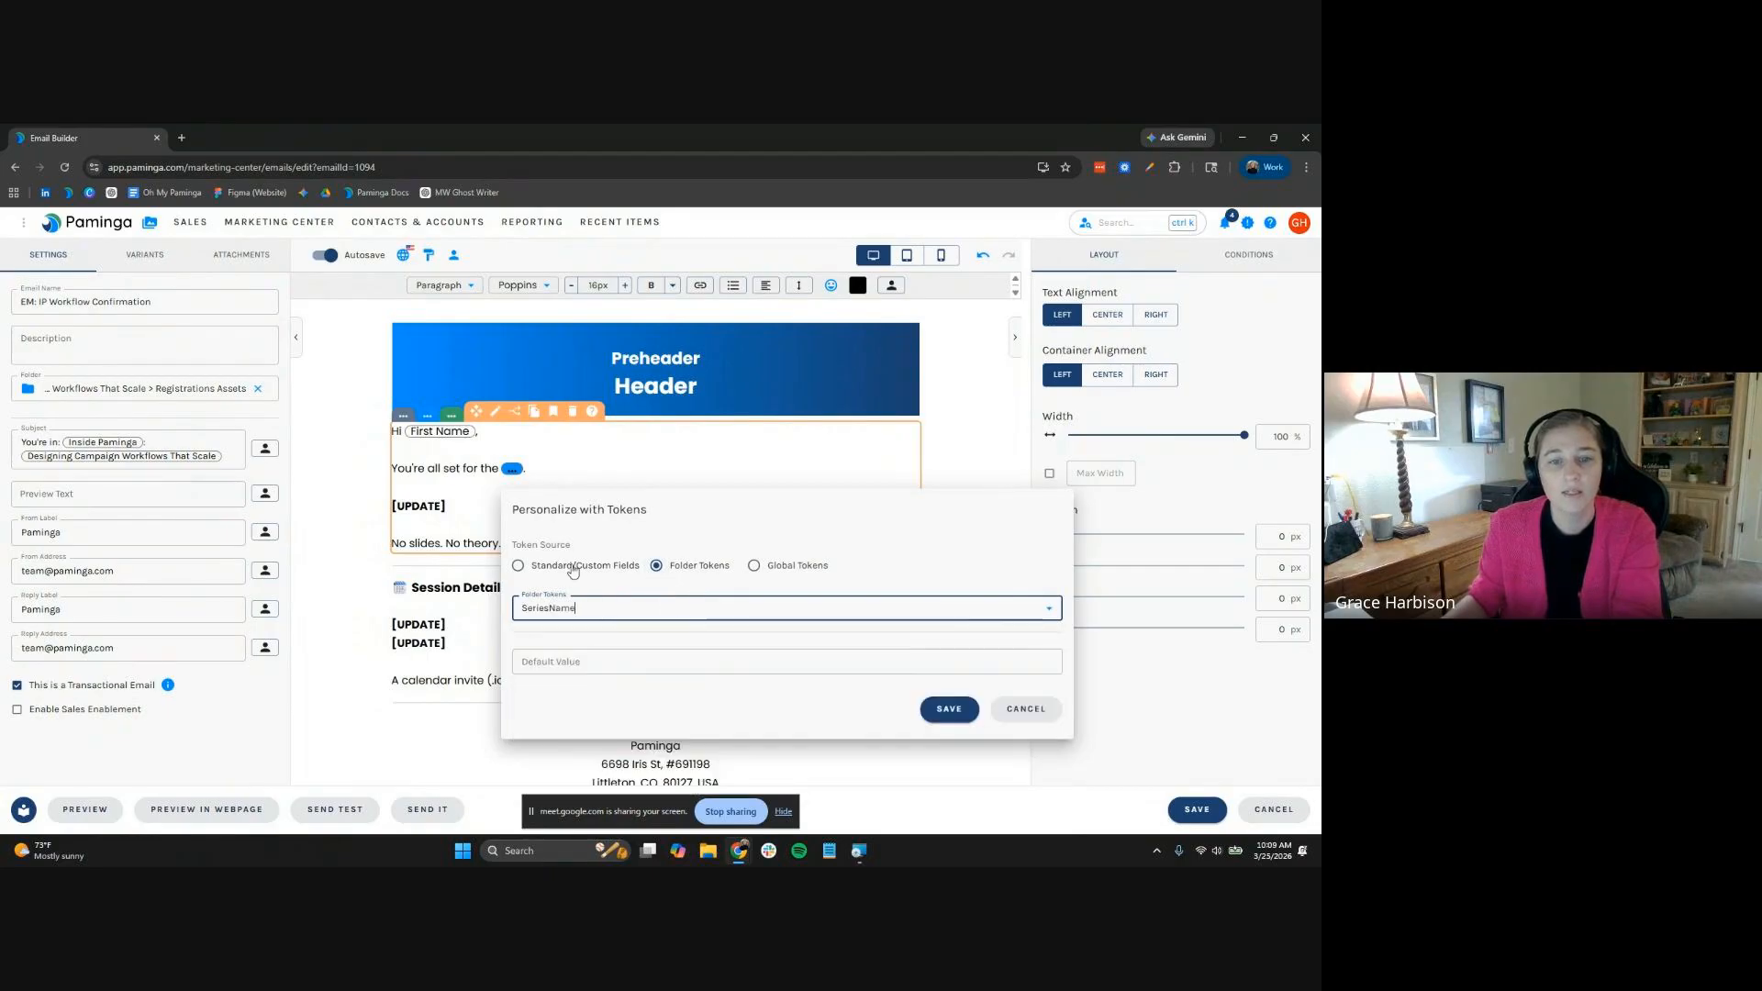
pyautogui.click(946, 709)
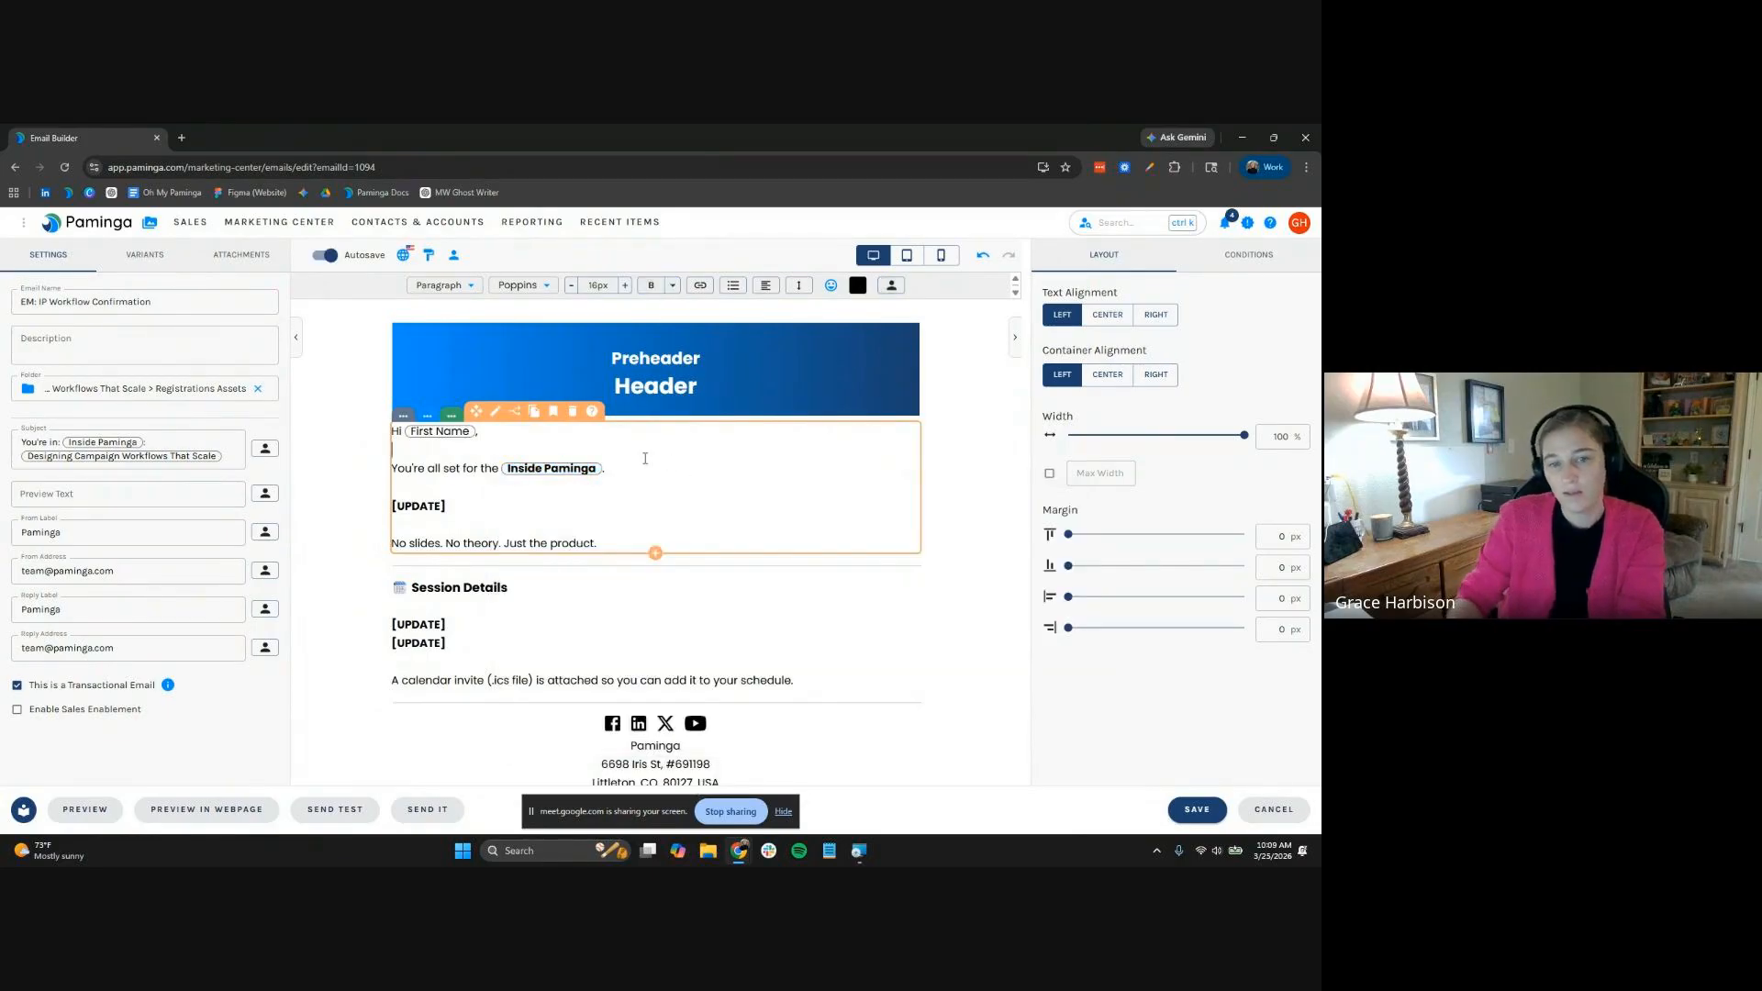
pyautogui.click(645, 458)
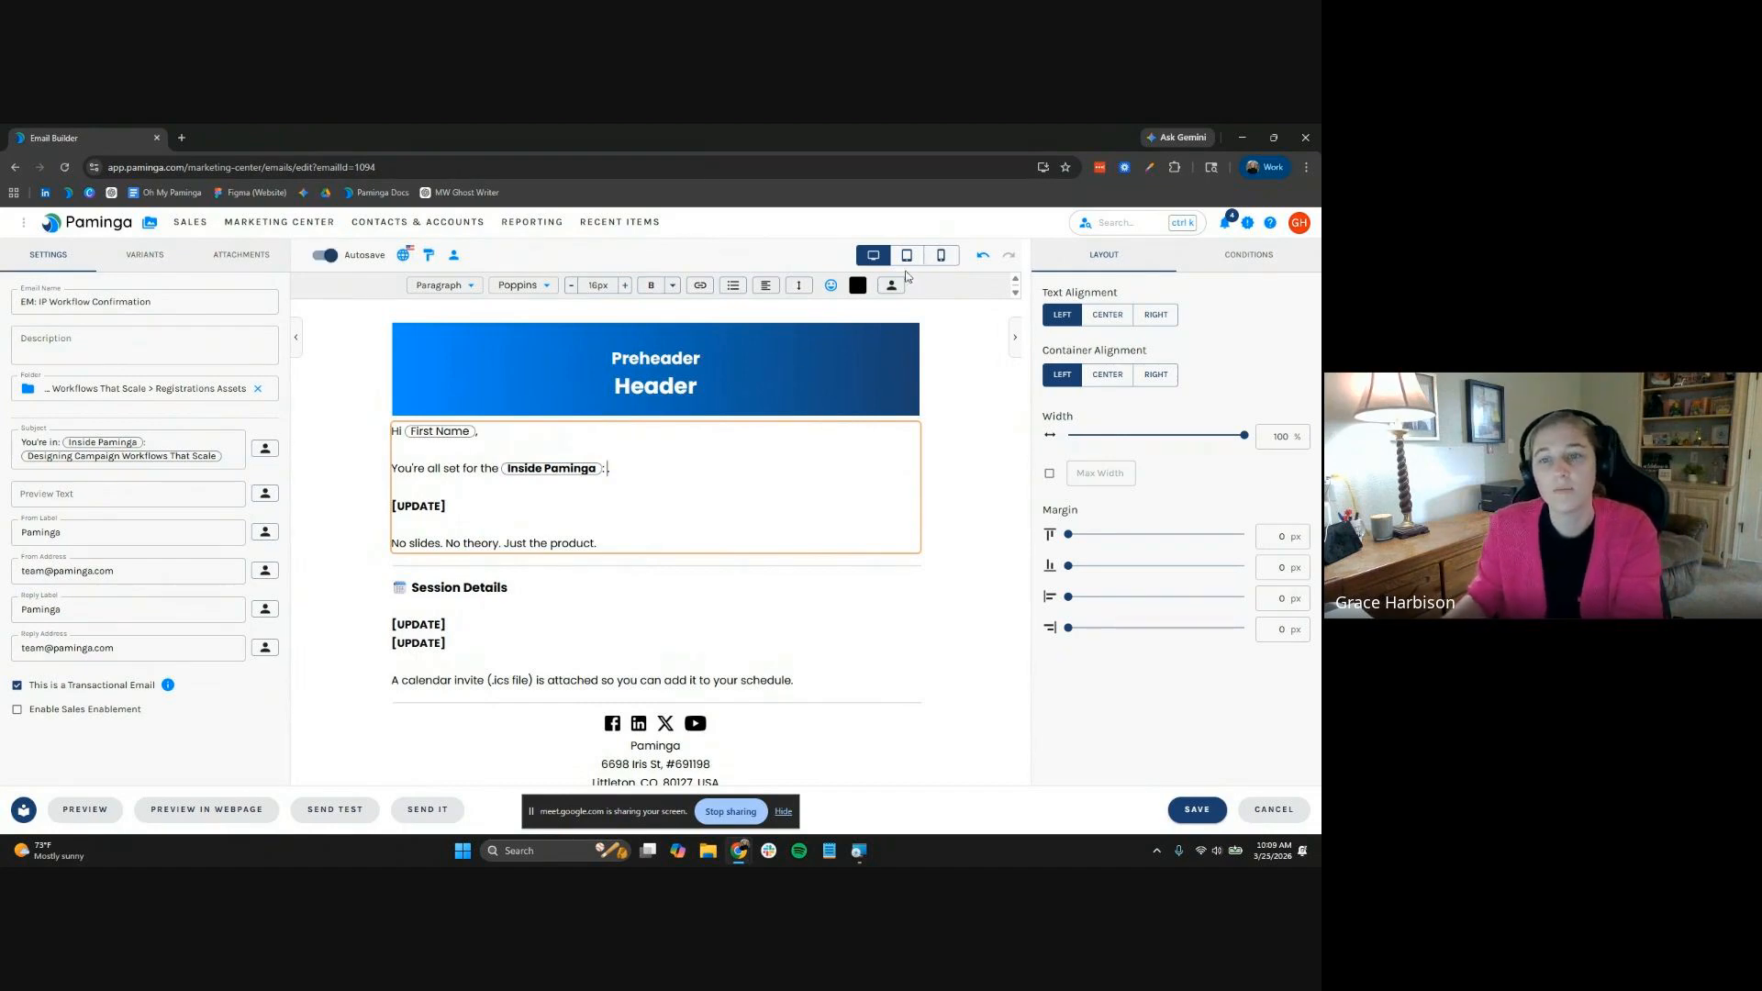
# Insert the event Name token after the series name and make it bold
pyautogui.click(887, 286)
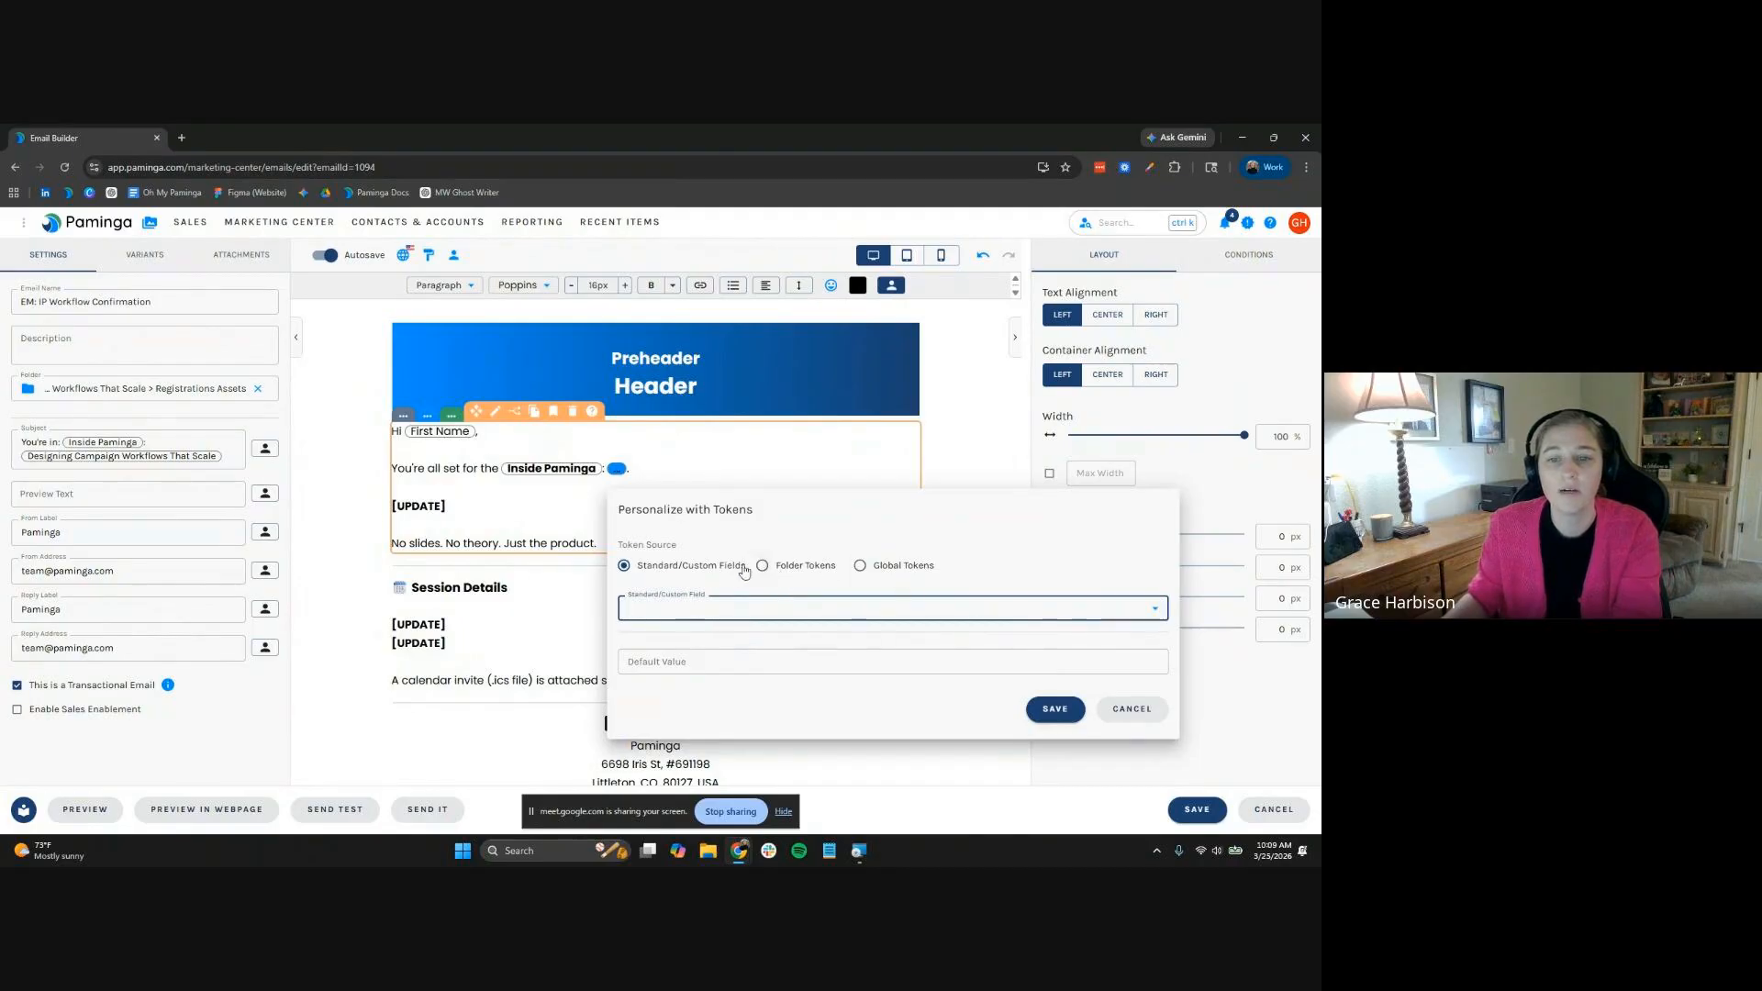
pyautogui.click(806, 567)
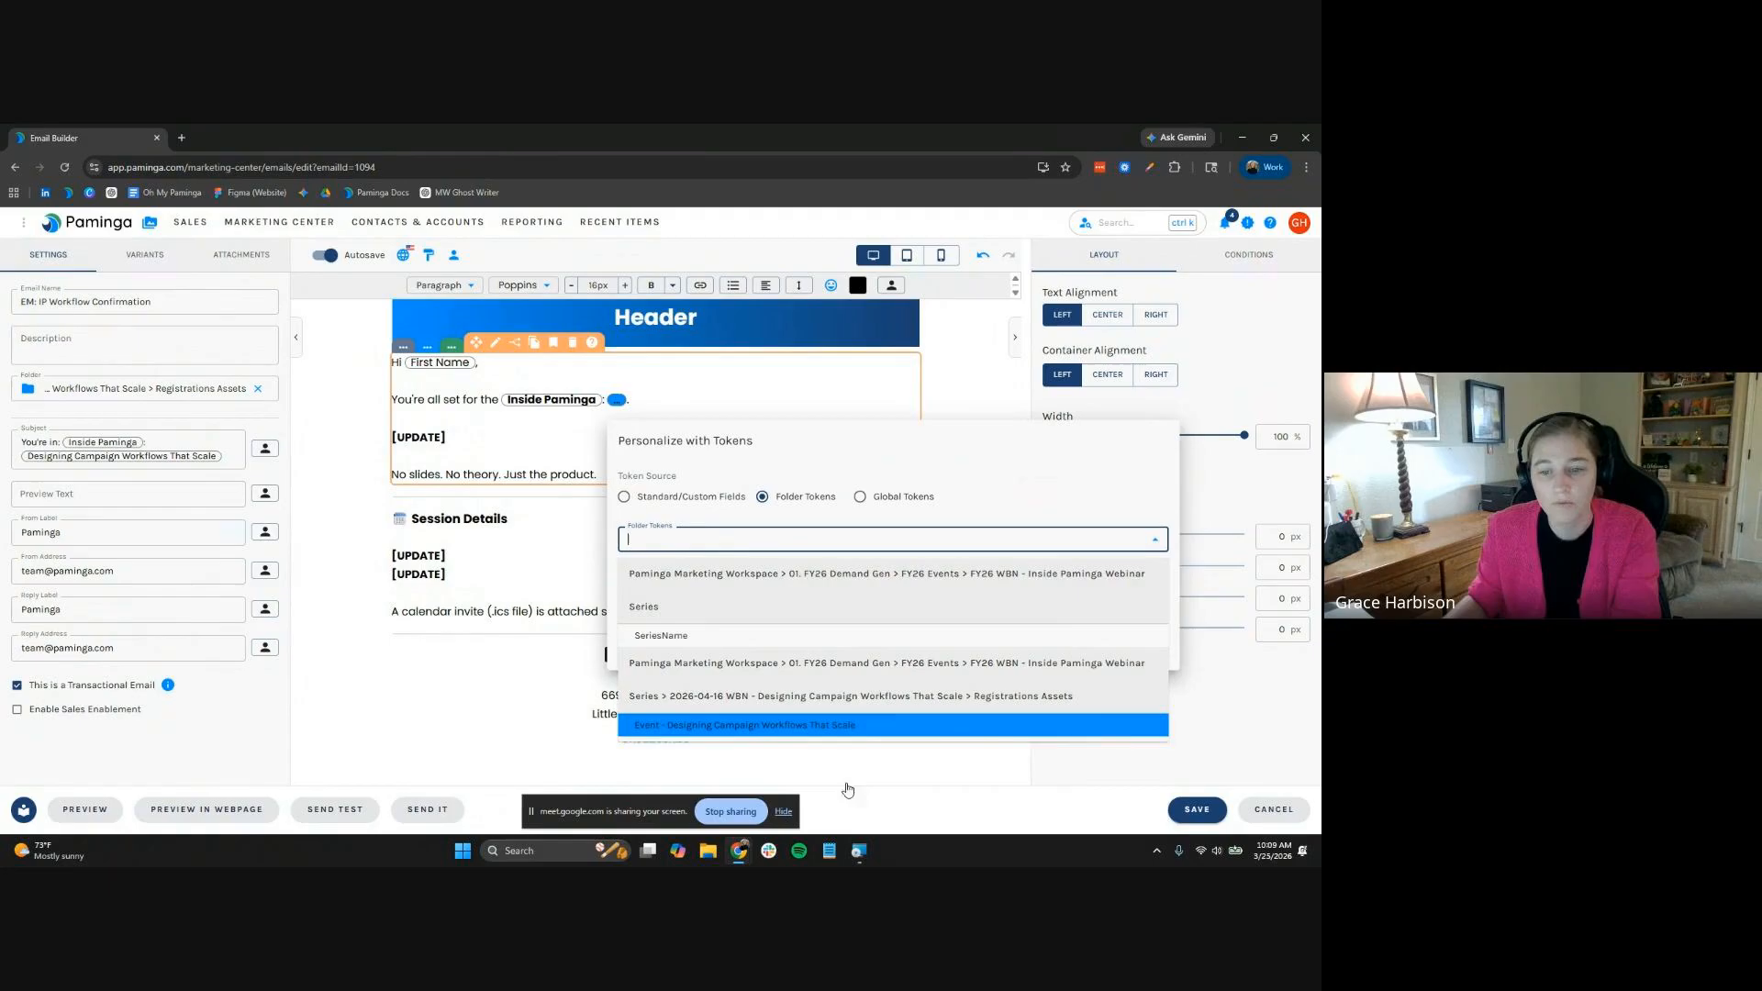
pyautogui.click(854, 727)
pyautogui.click(783, 569)
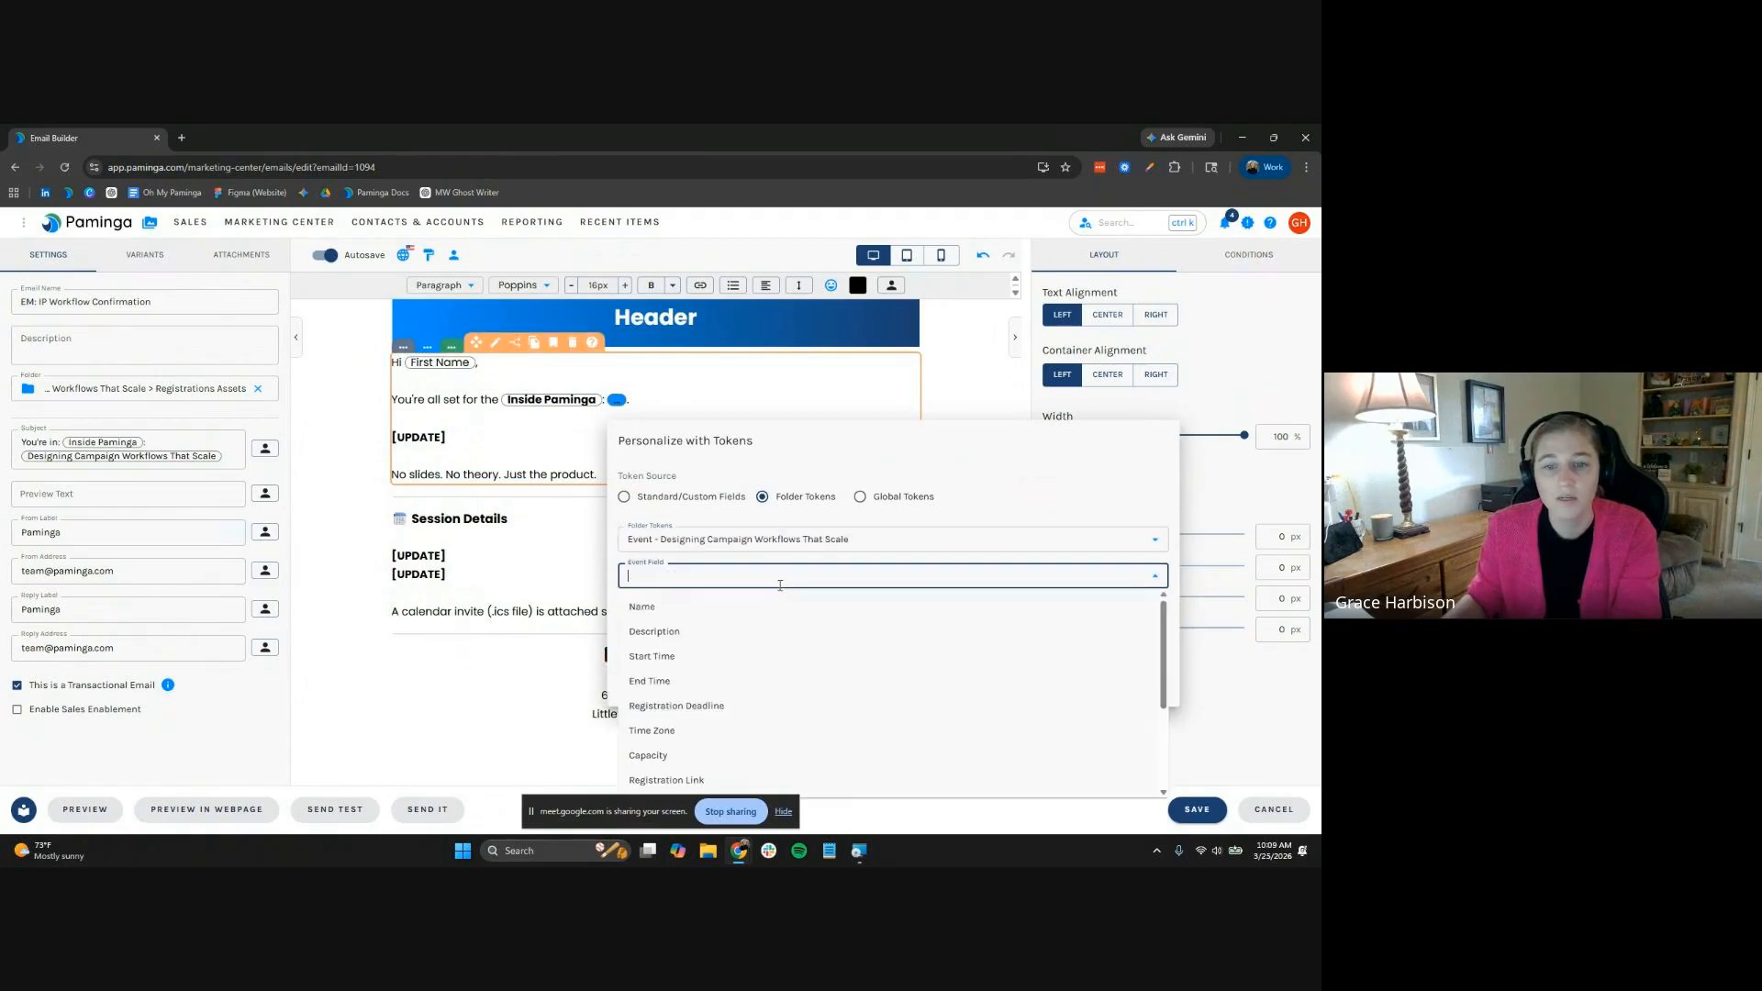
pyautogui.click(744, 610)
pyautogui.click(1066, 681)
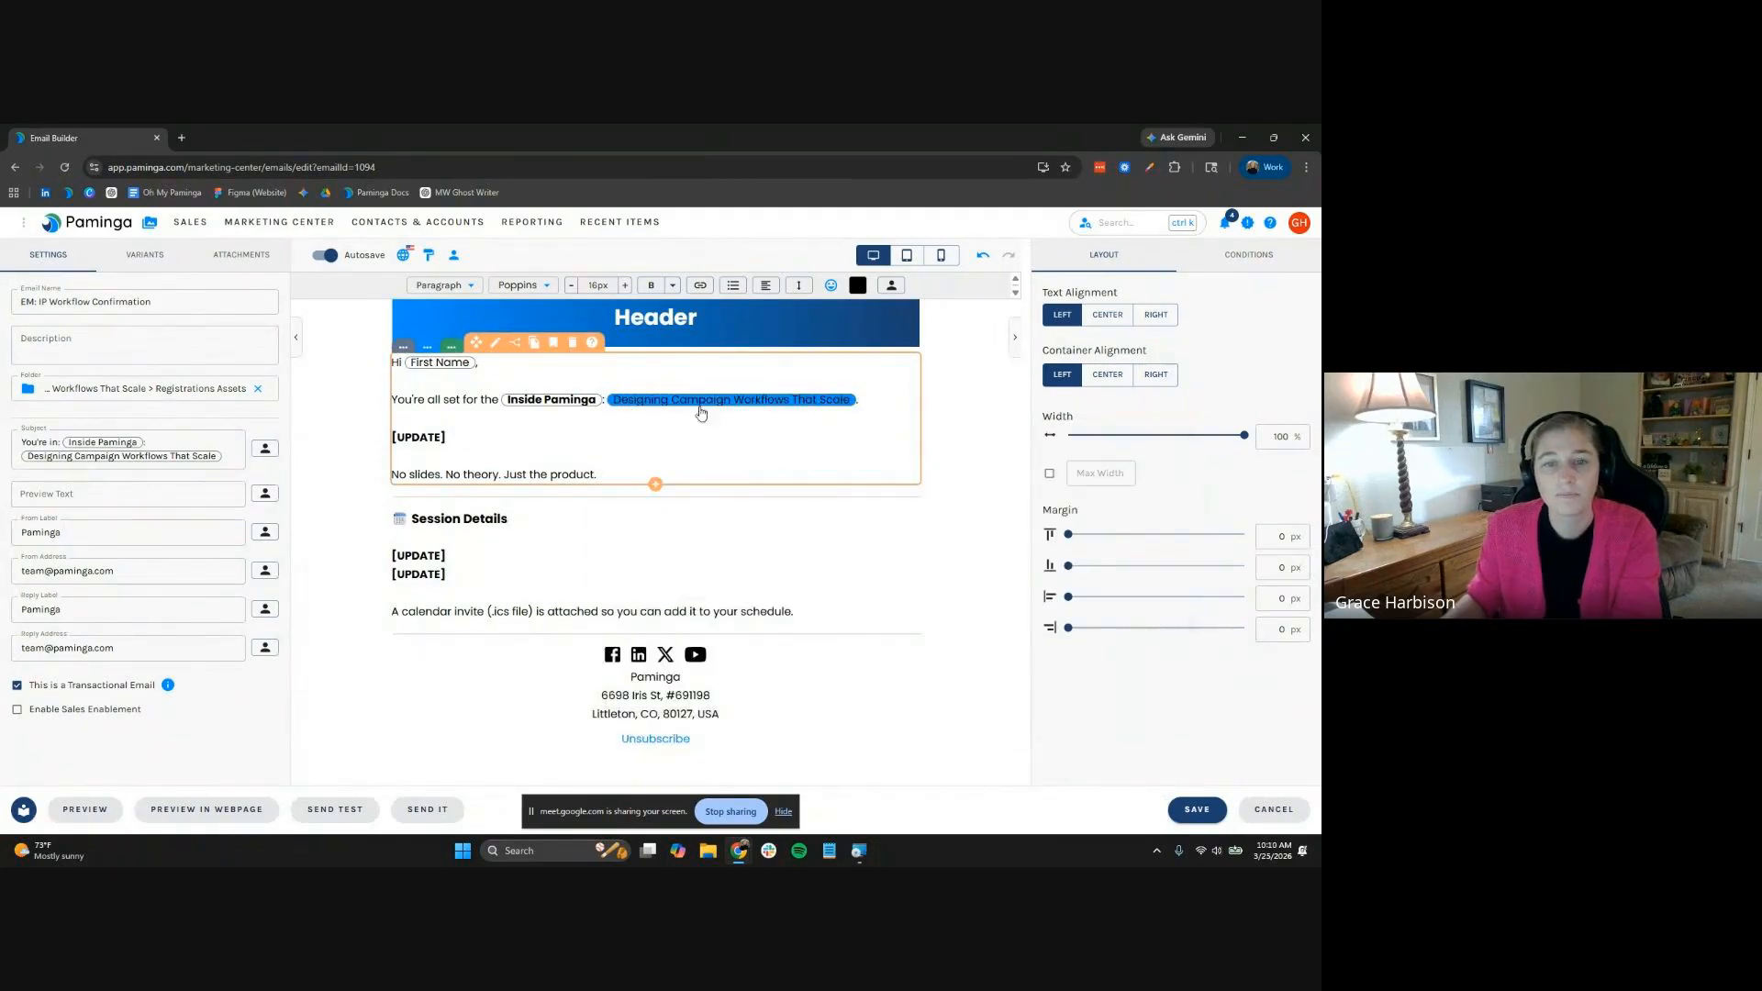
pyautogui.moveTo(868, 400); pyautogui.dragTo(604, 401)
pyautogui.click(653, 285)
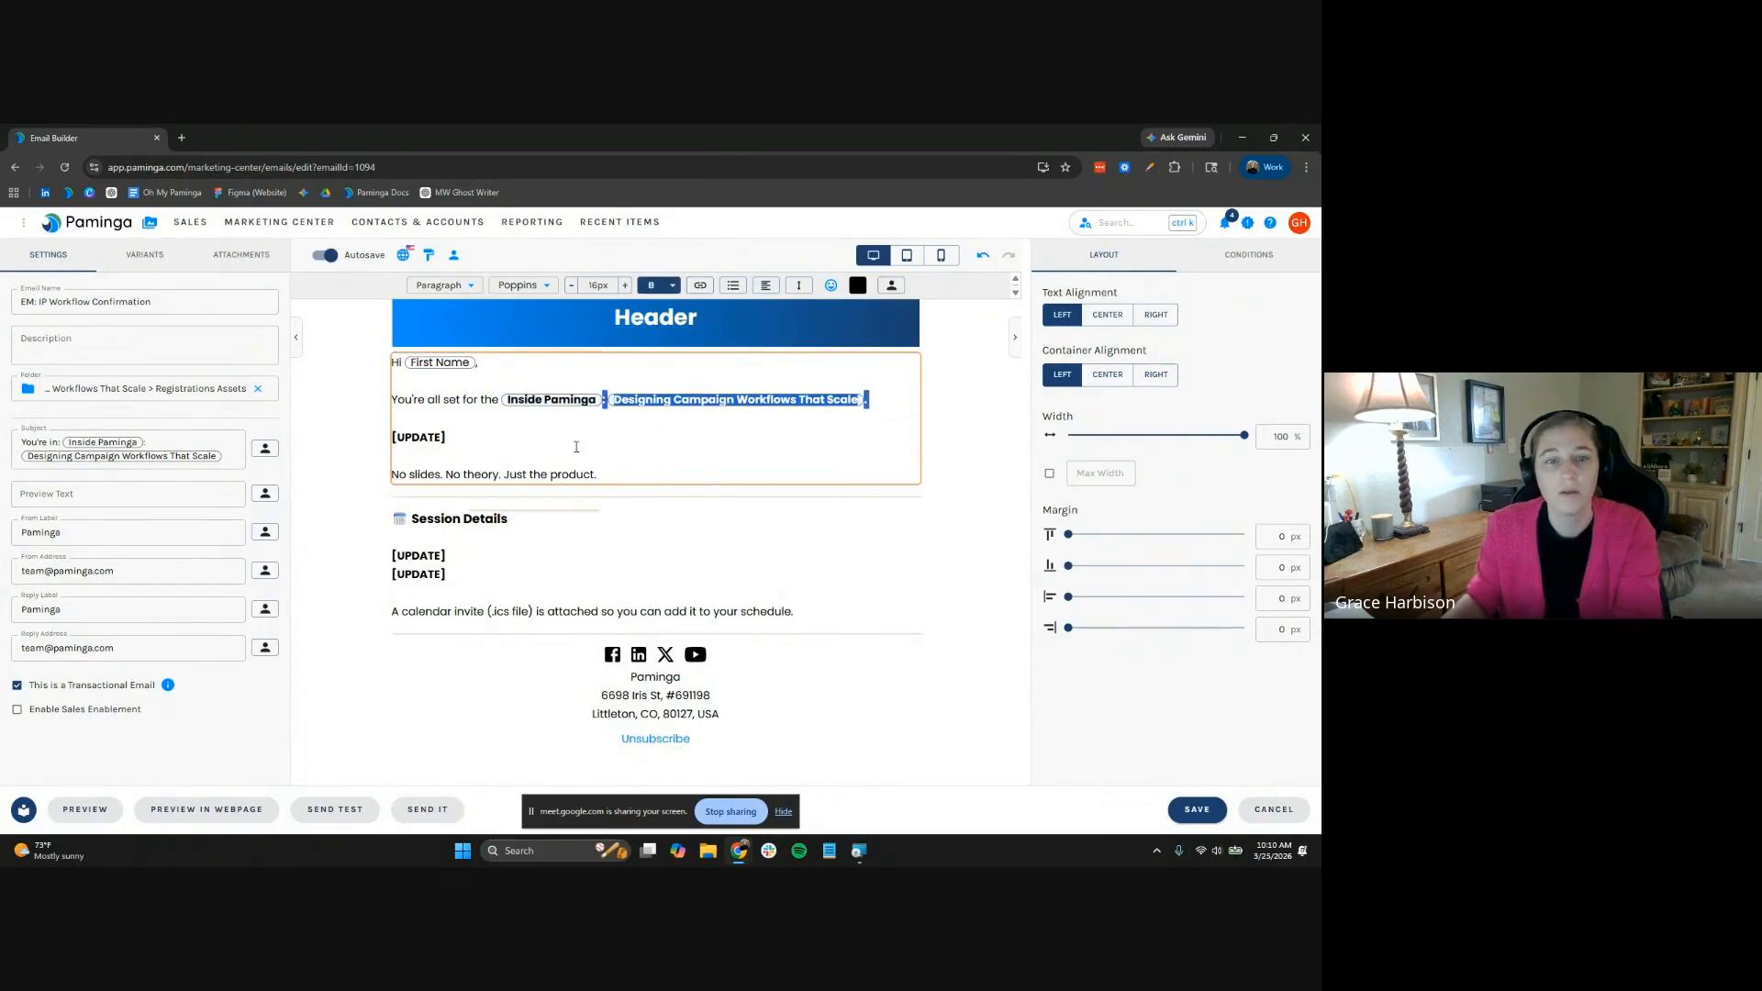
# Delete the [UPDATE] placeholder line and end the sentence with an unbolded period
pyautogui.click(577, 447)
pyautogui.tripleClick(575, 435)
pyautogui.press('BackSpace')
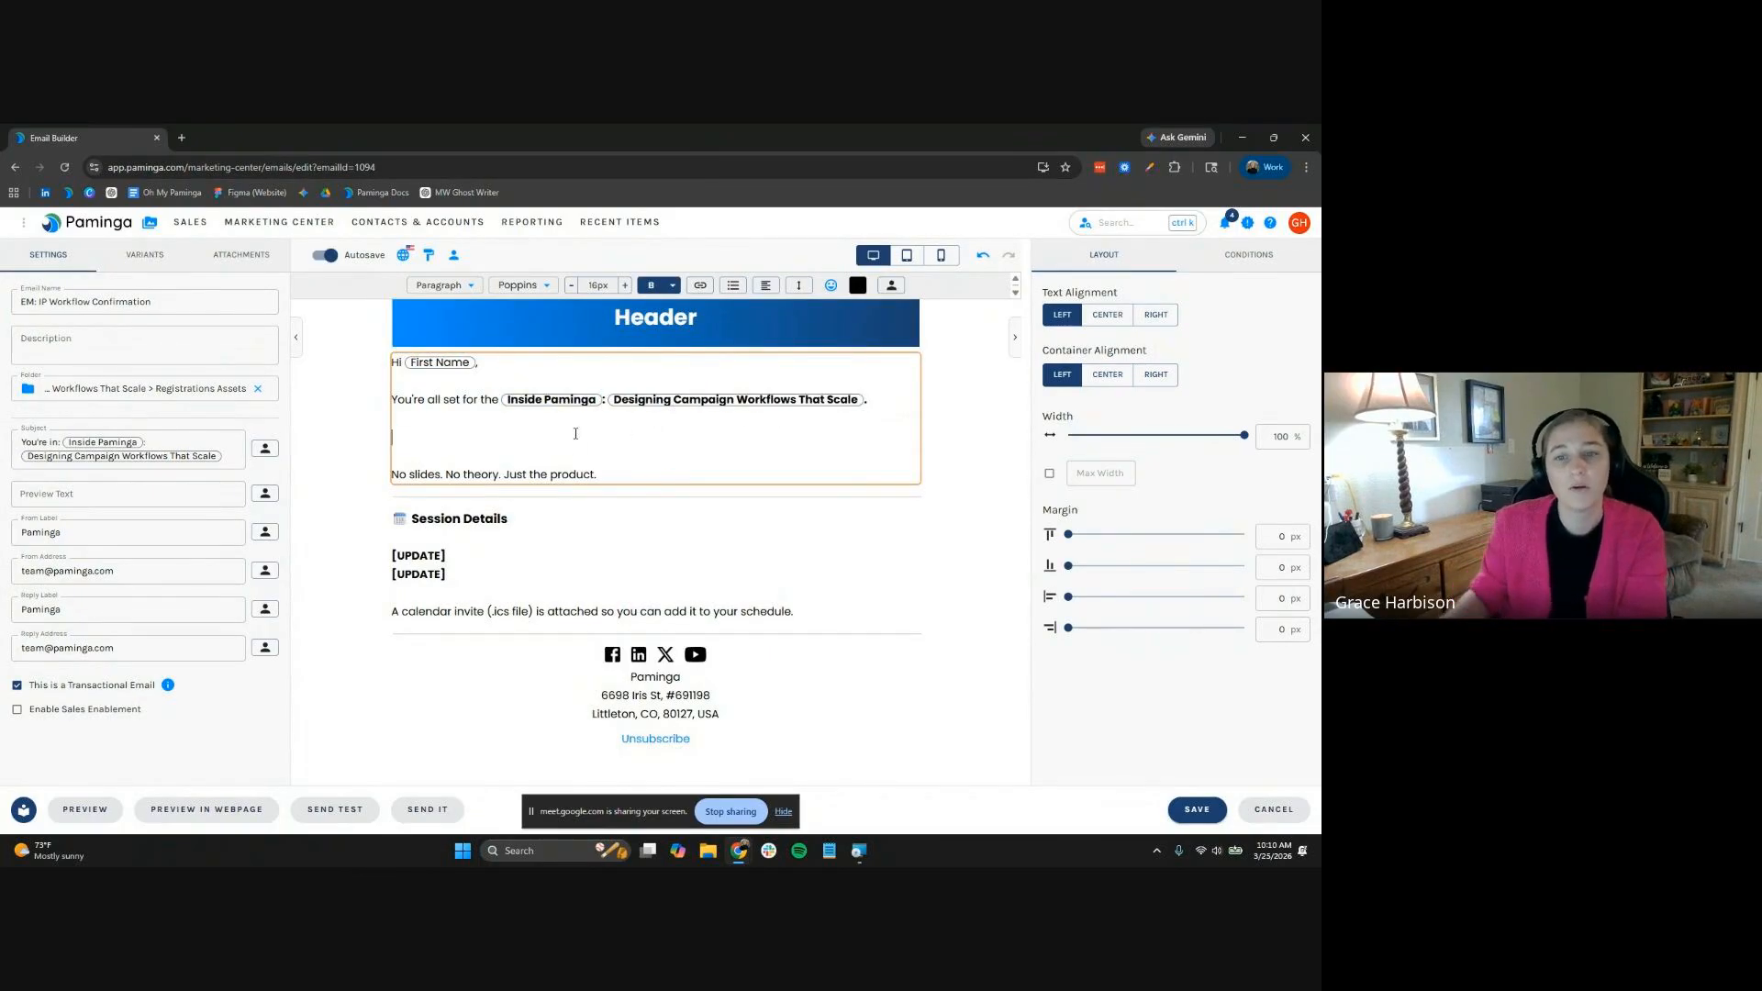
pyautogui.hotkey('shift', 'Left')
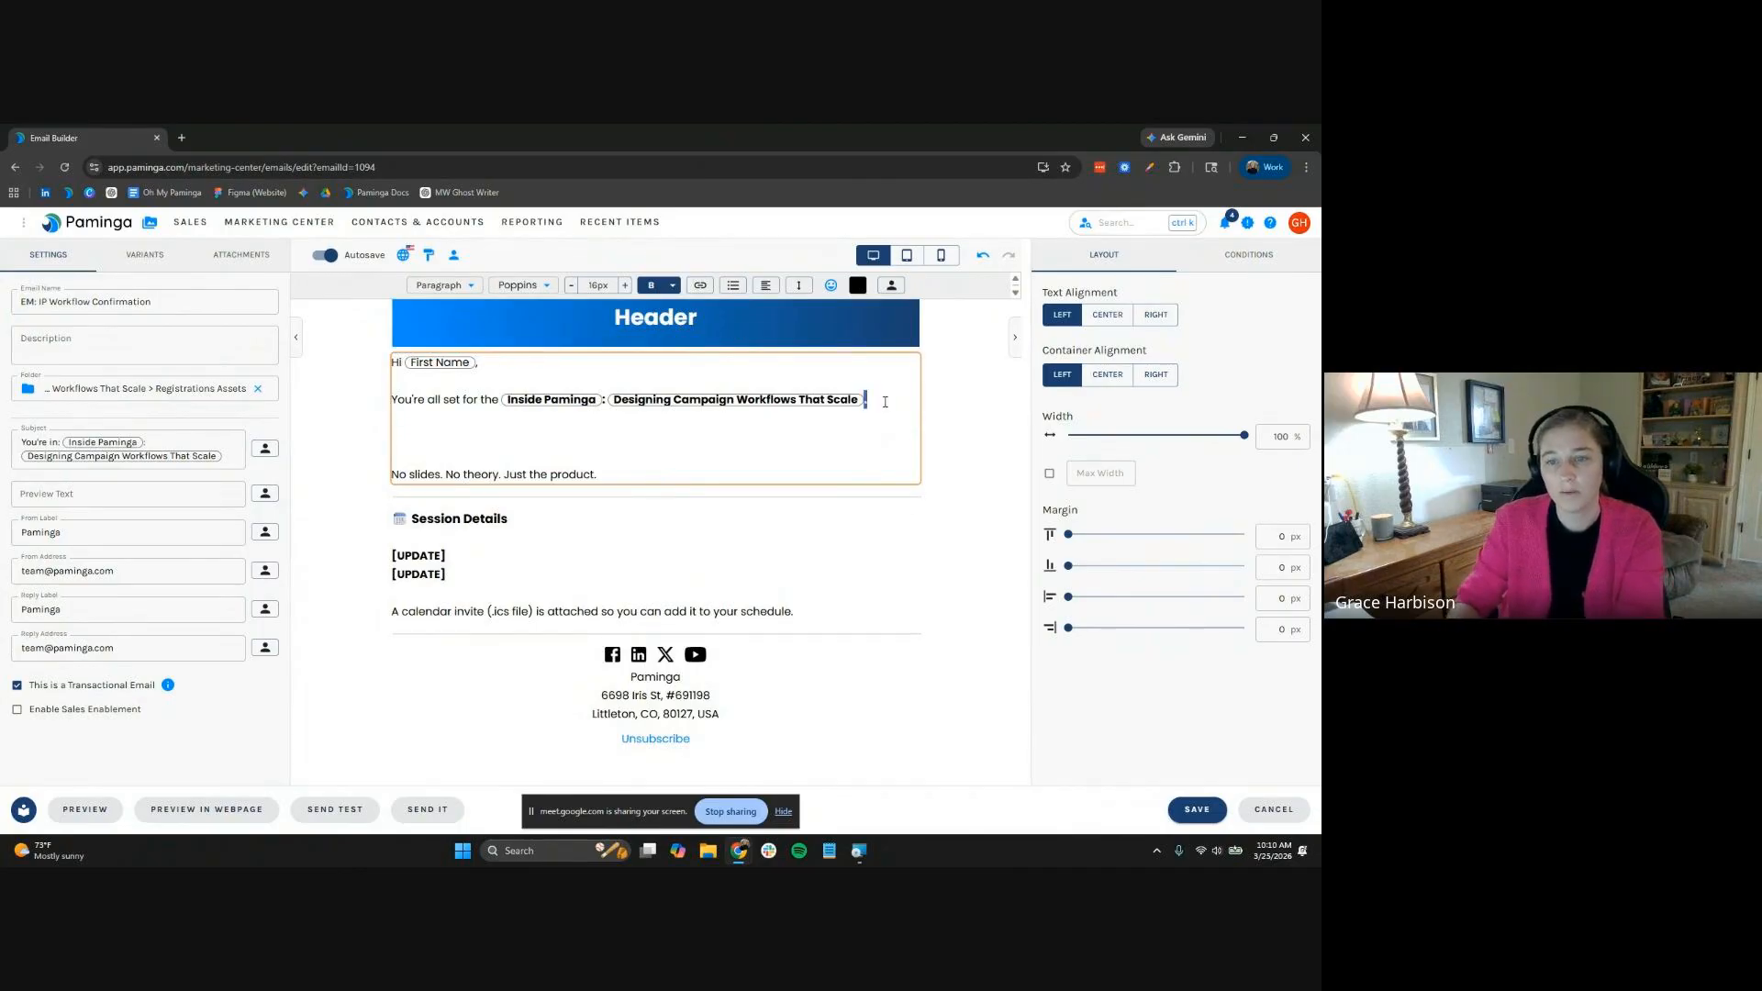
pyautogui.hotkey('ctrl', 'b')
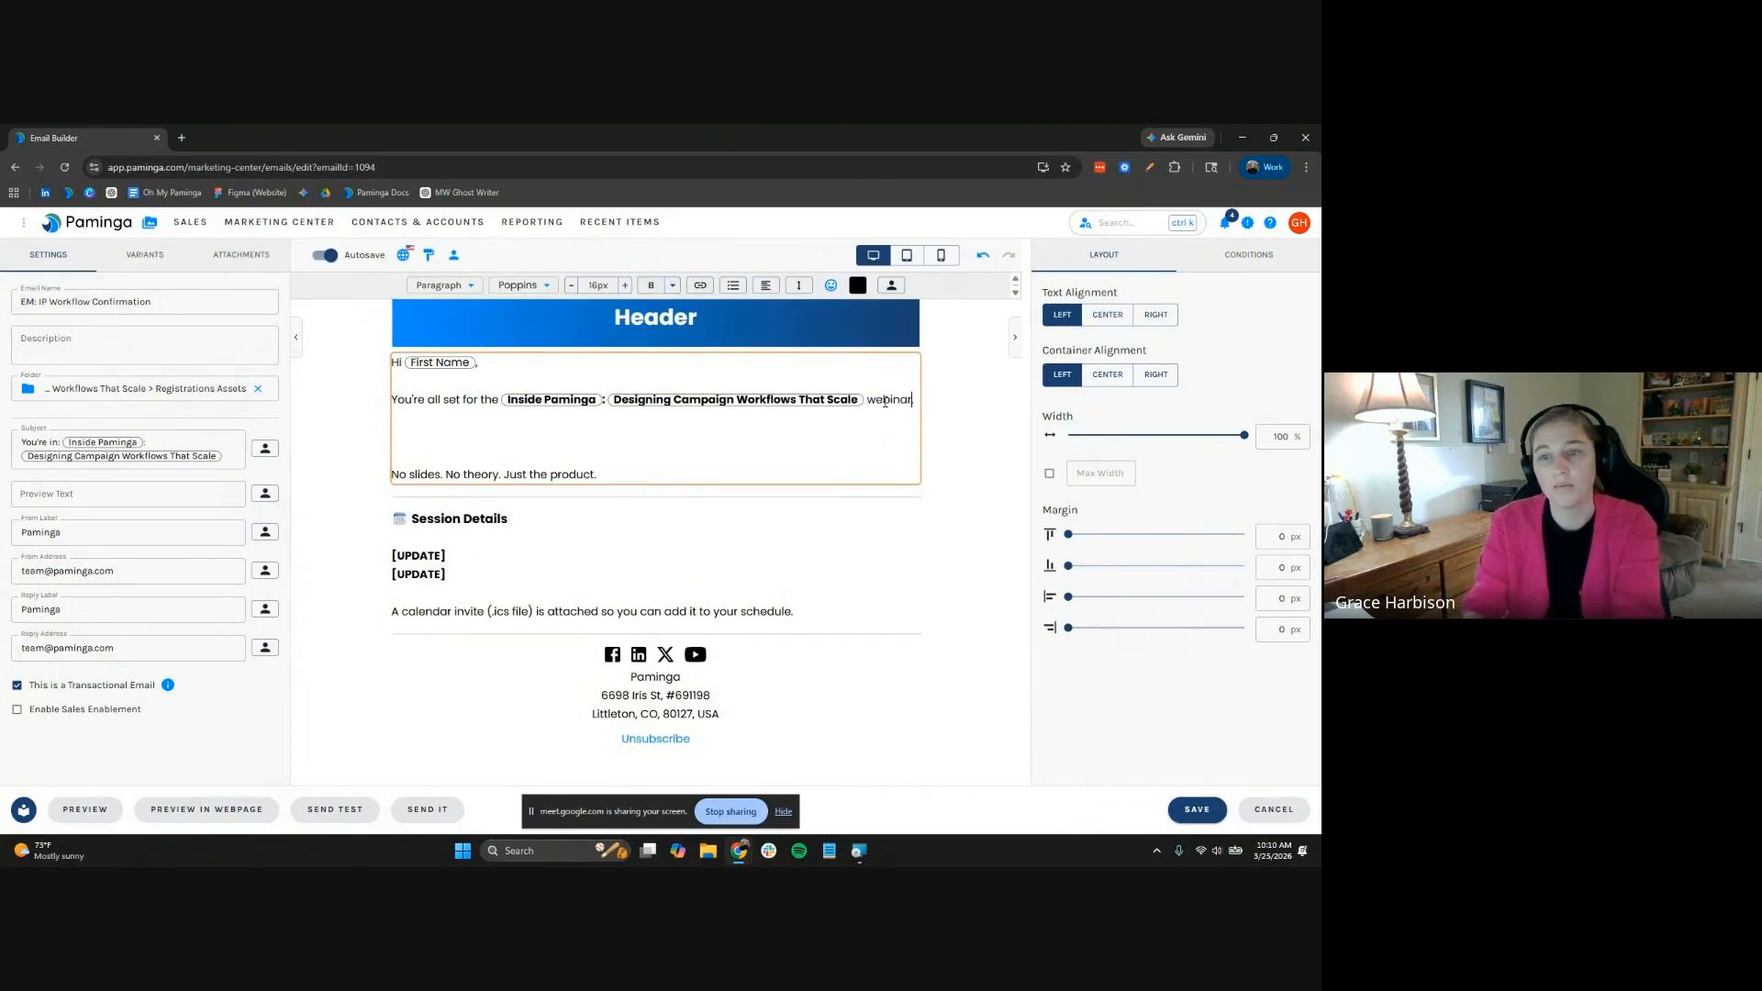
pyautogui.write('.')
pyautogui.press('Down')
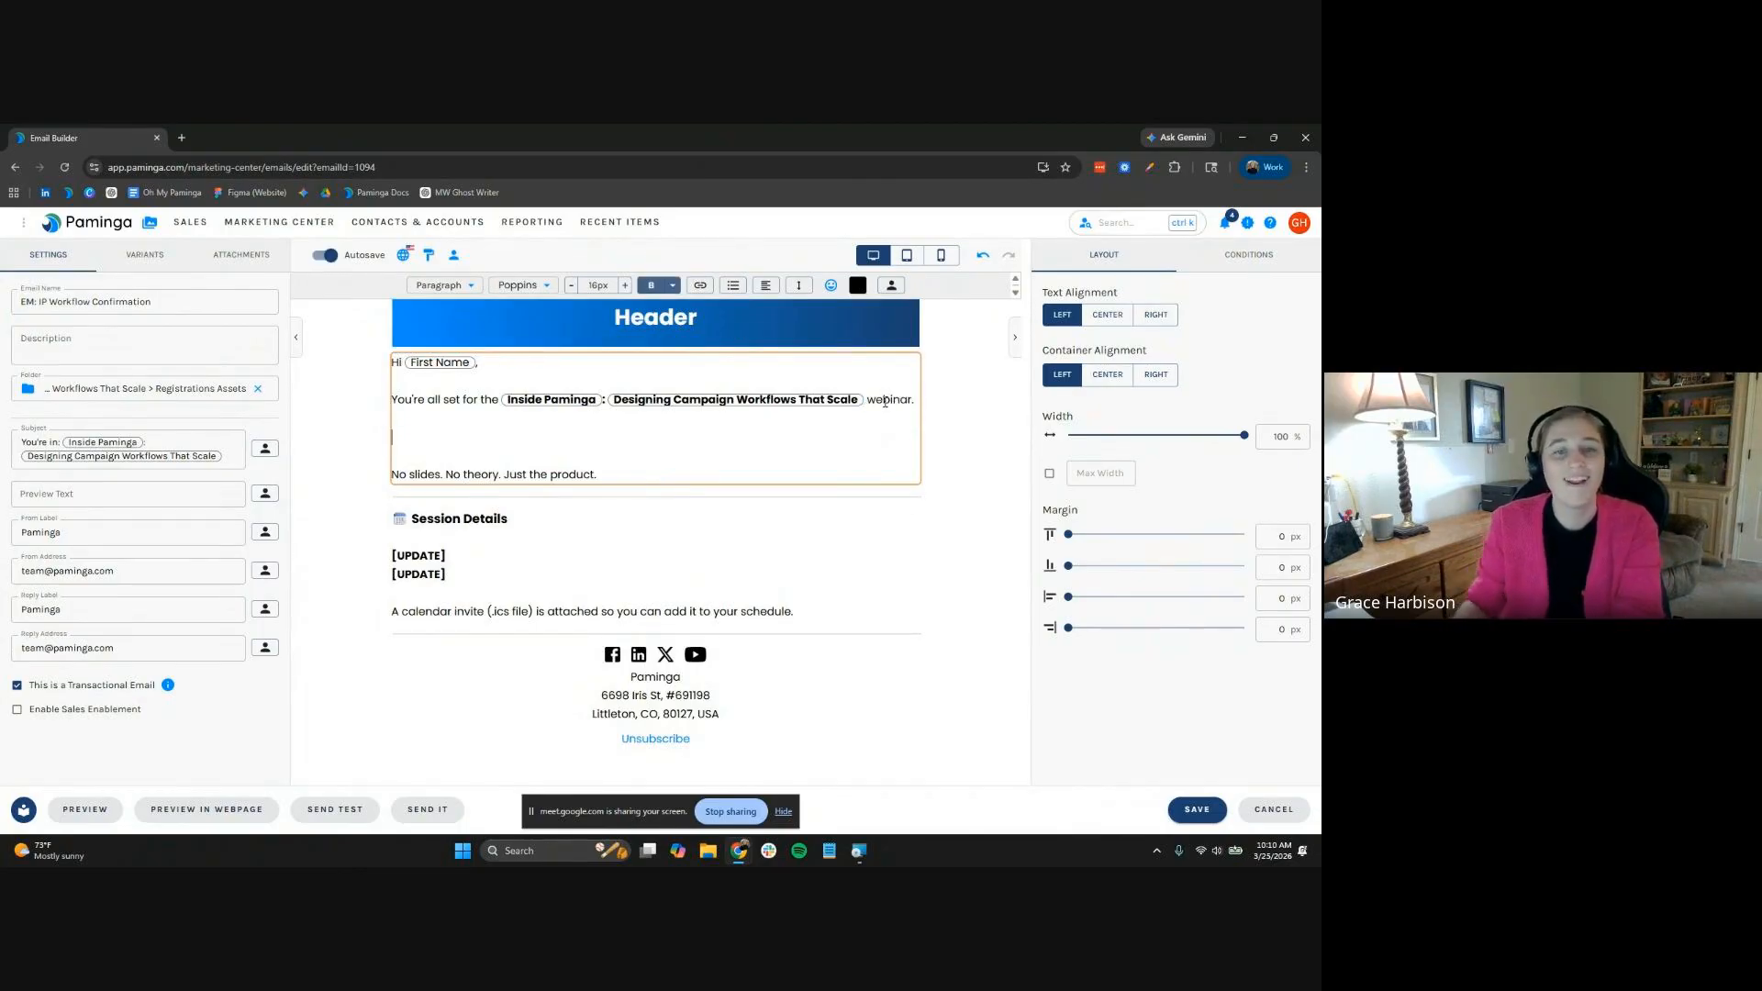
# Insert the Designing Campaign Workflows That Scale event Description token on the line below
pyautogui.click(892, 287)
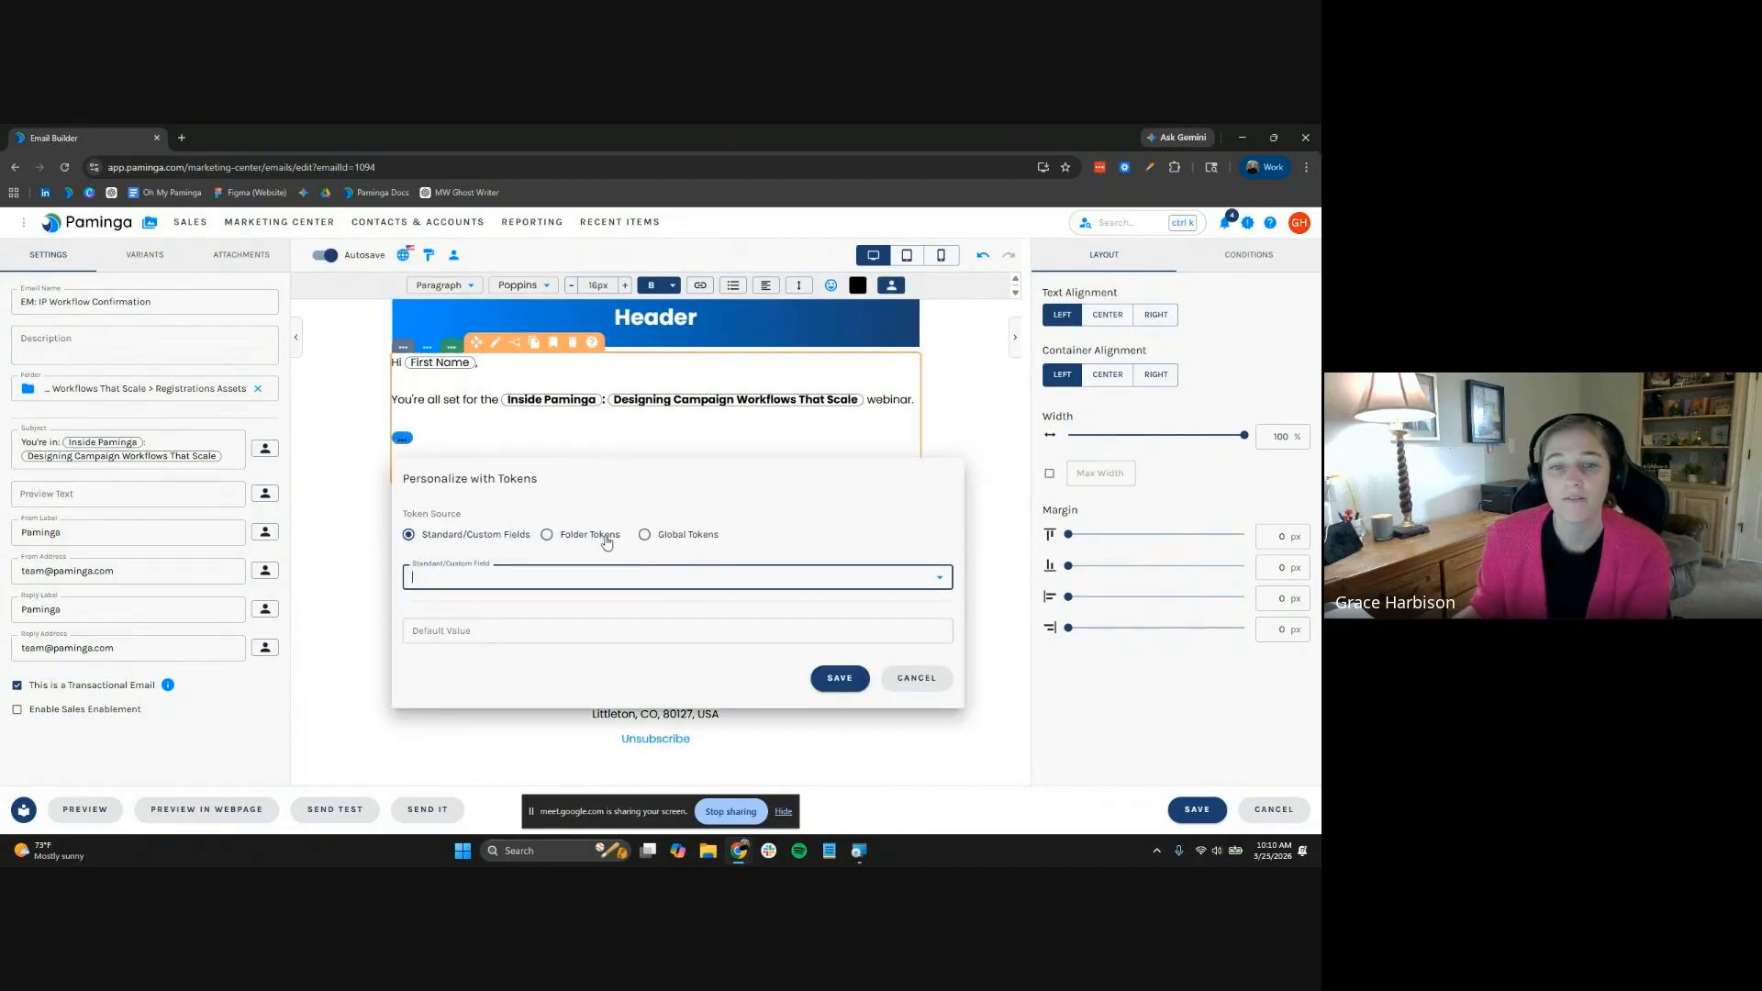
pyautogui.click(547, 534)
pyautogui.click(570, 578)
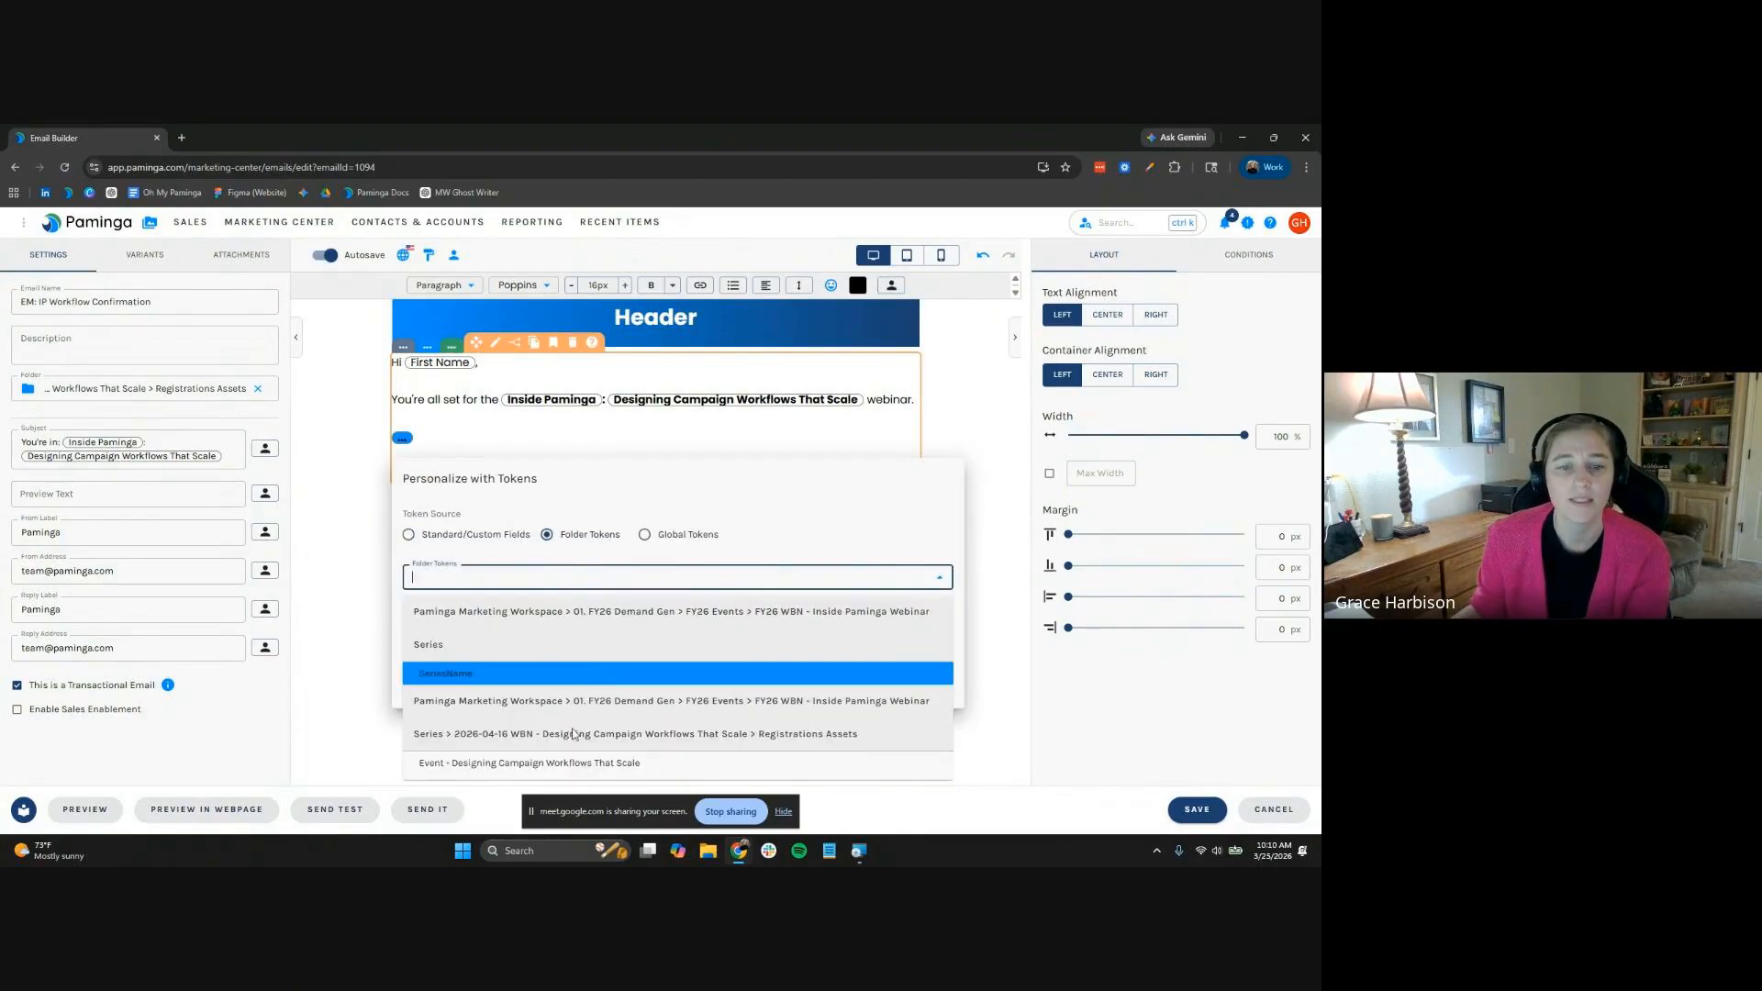
pyautogui.click(576, 766)
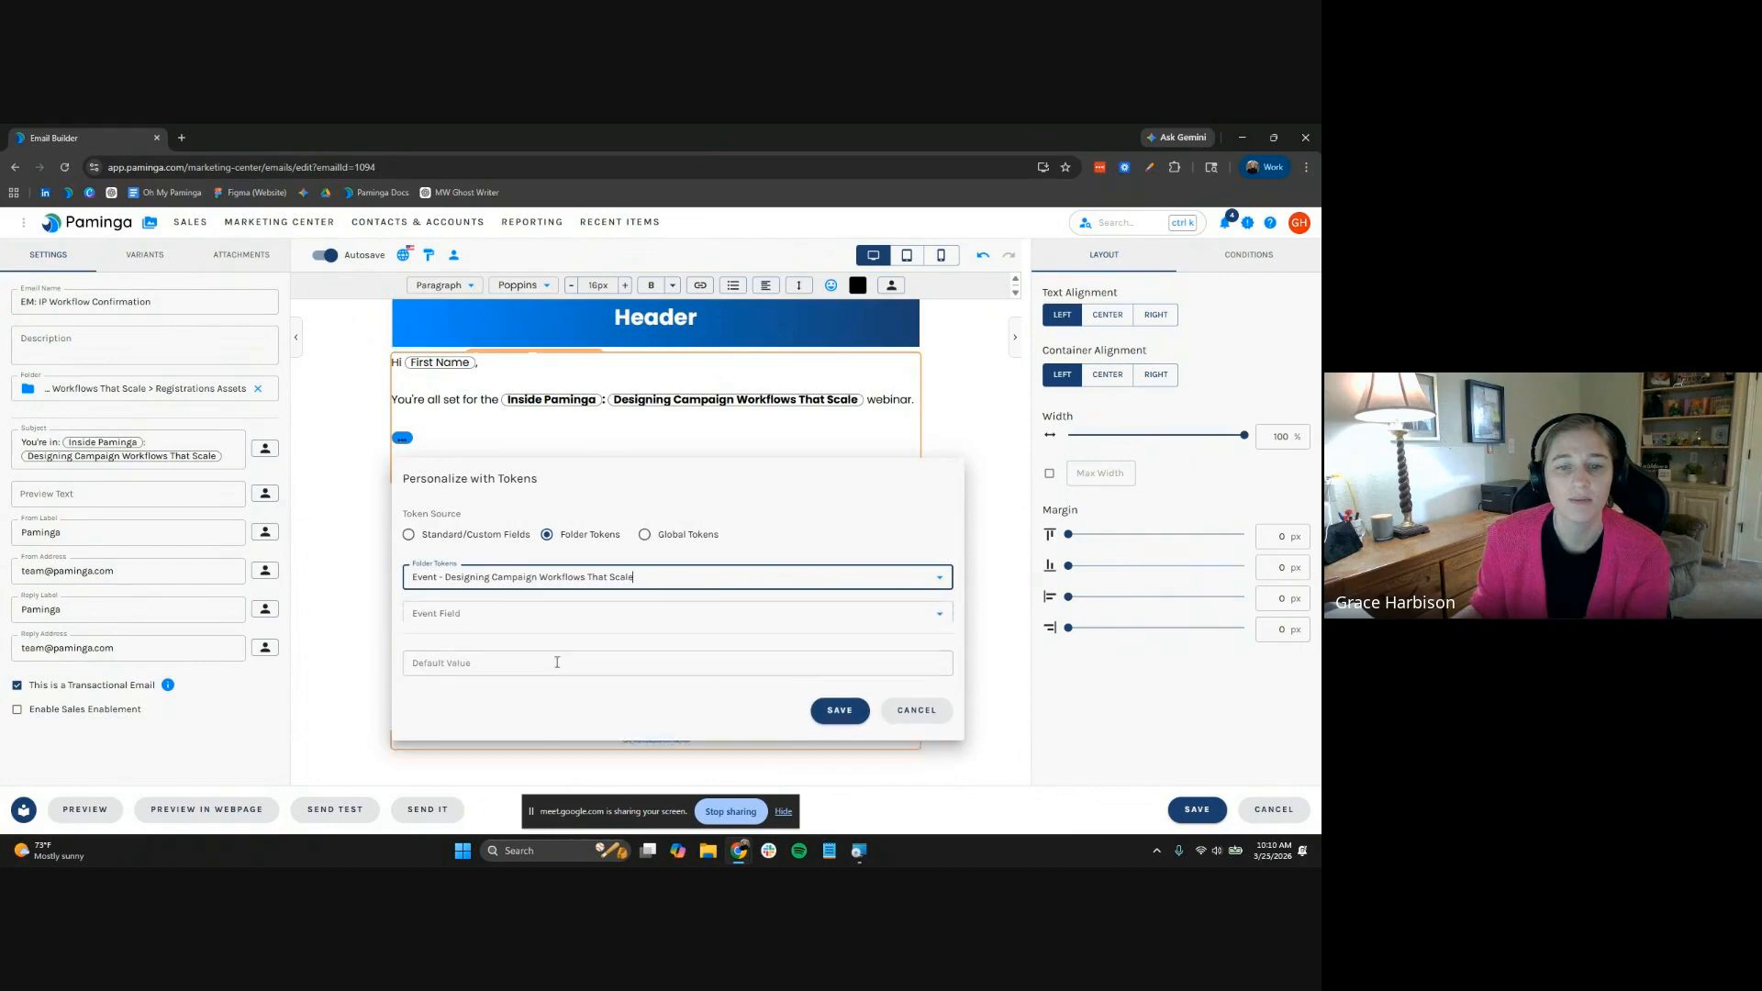
pyautogui.click(539, 612)
pyautogui.click(509, 436)
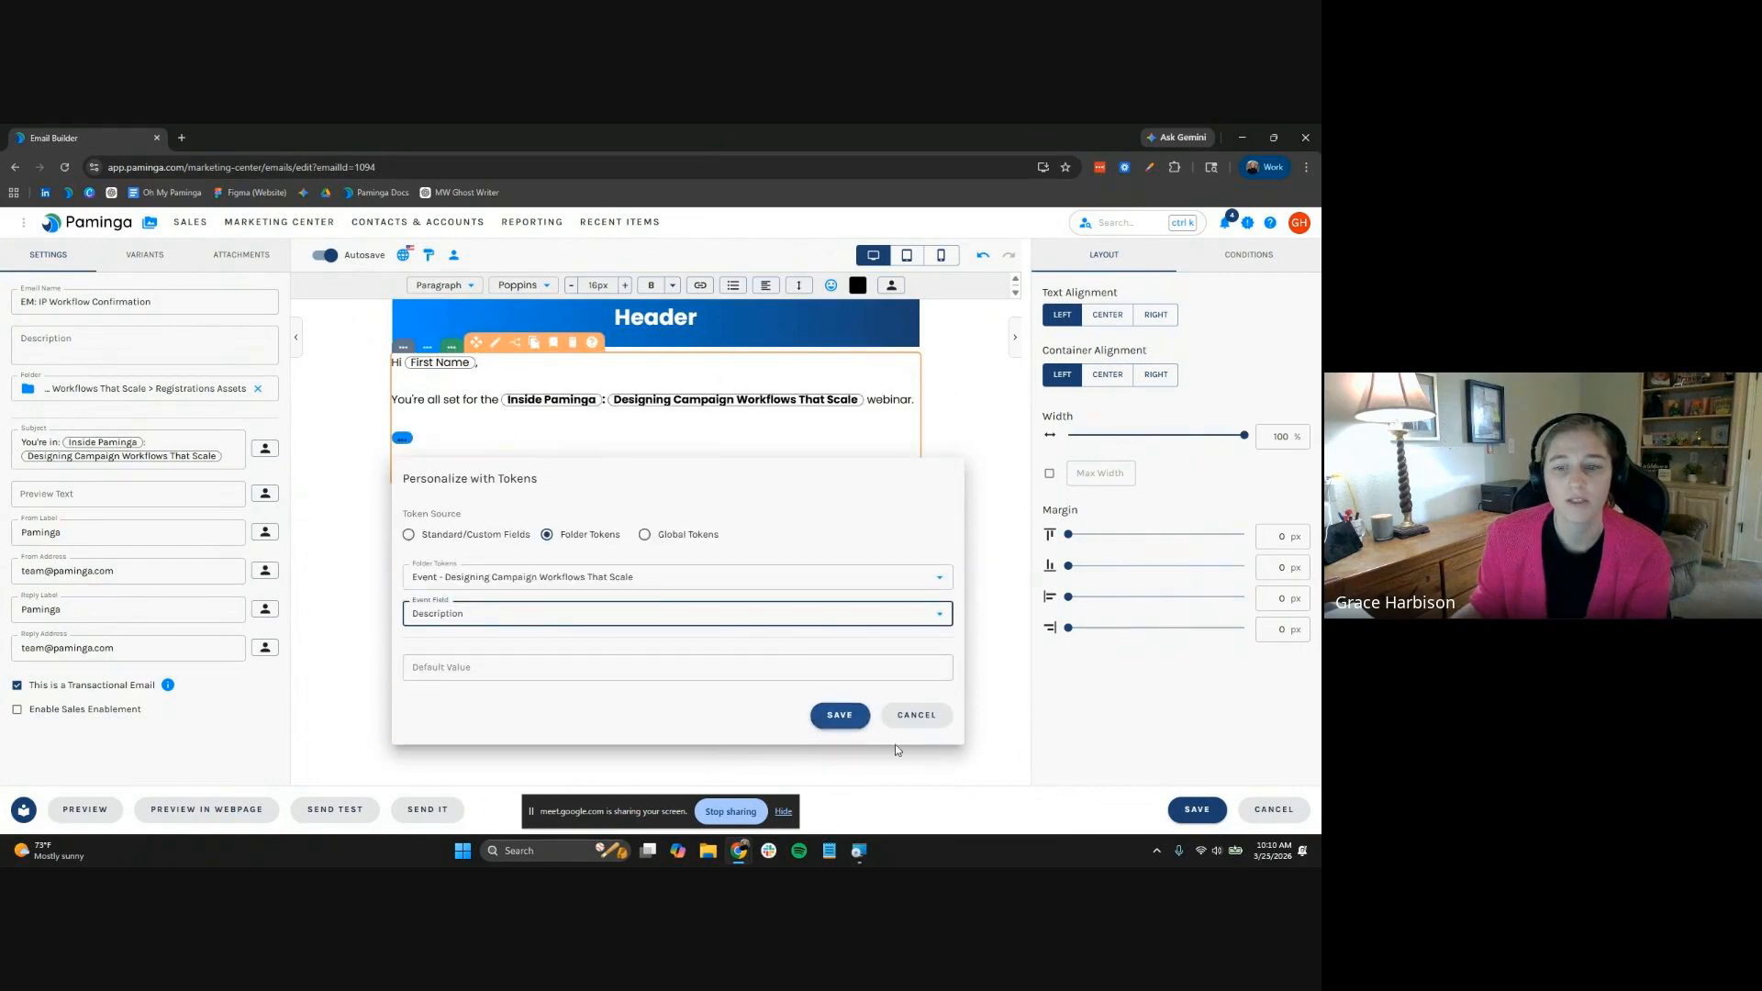
pyautogui.click(852, 715)
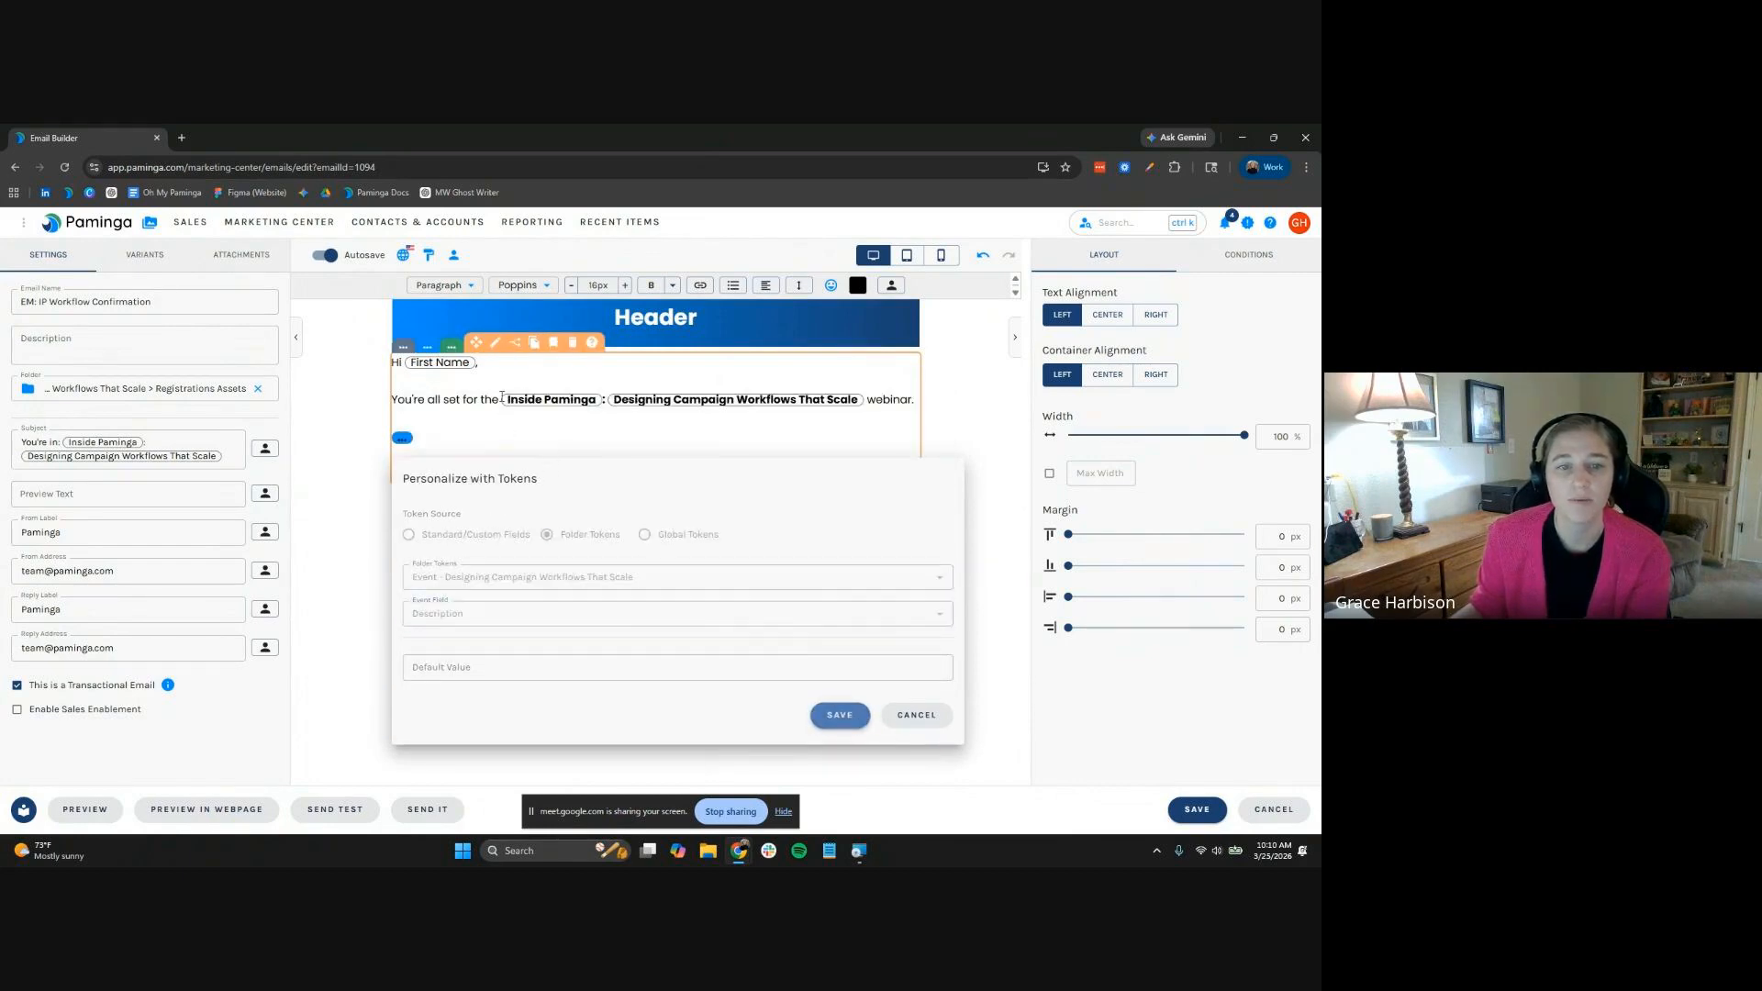
# Remove bold formatting from the event description text
pyautogui.click(687, 415)
pyautogui.hotkey('shift', 'Down')
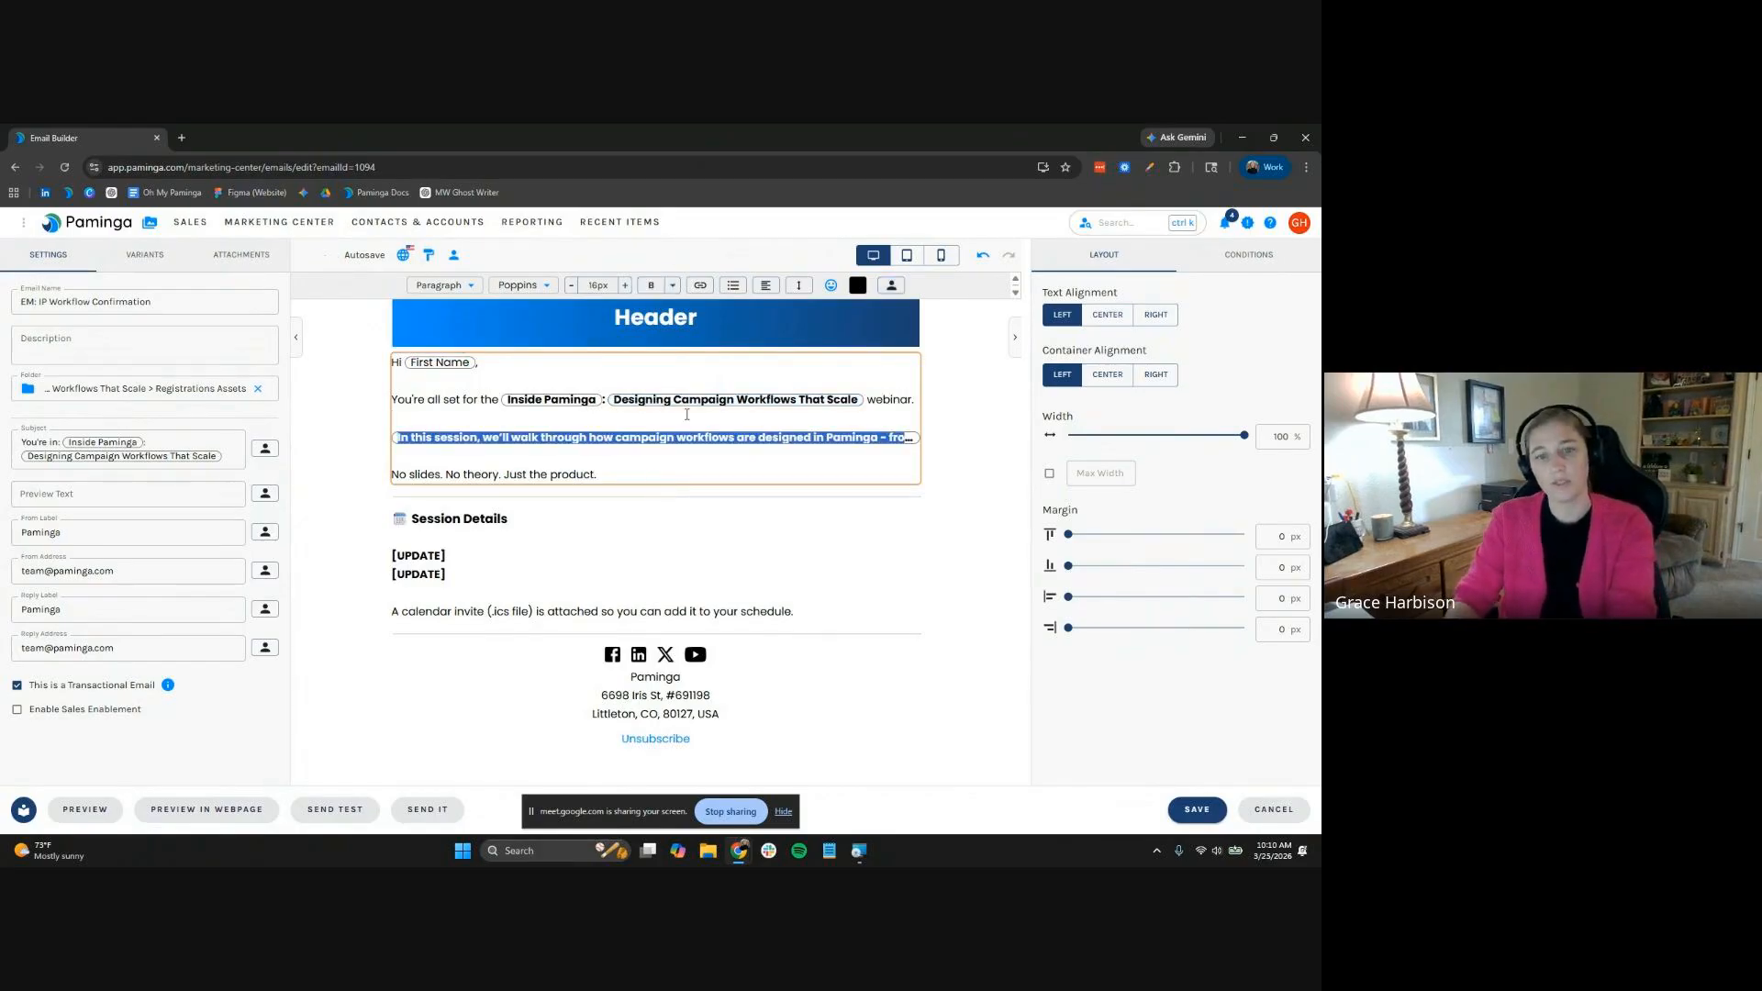
pyautogui.click(680, 468)
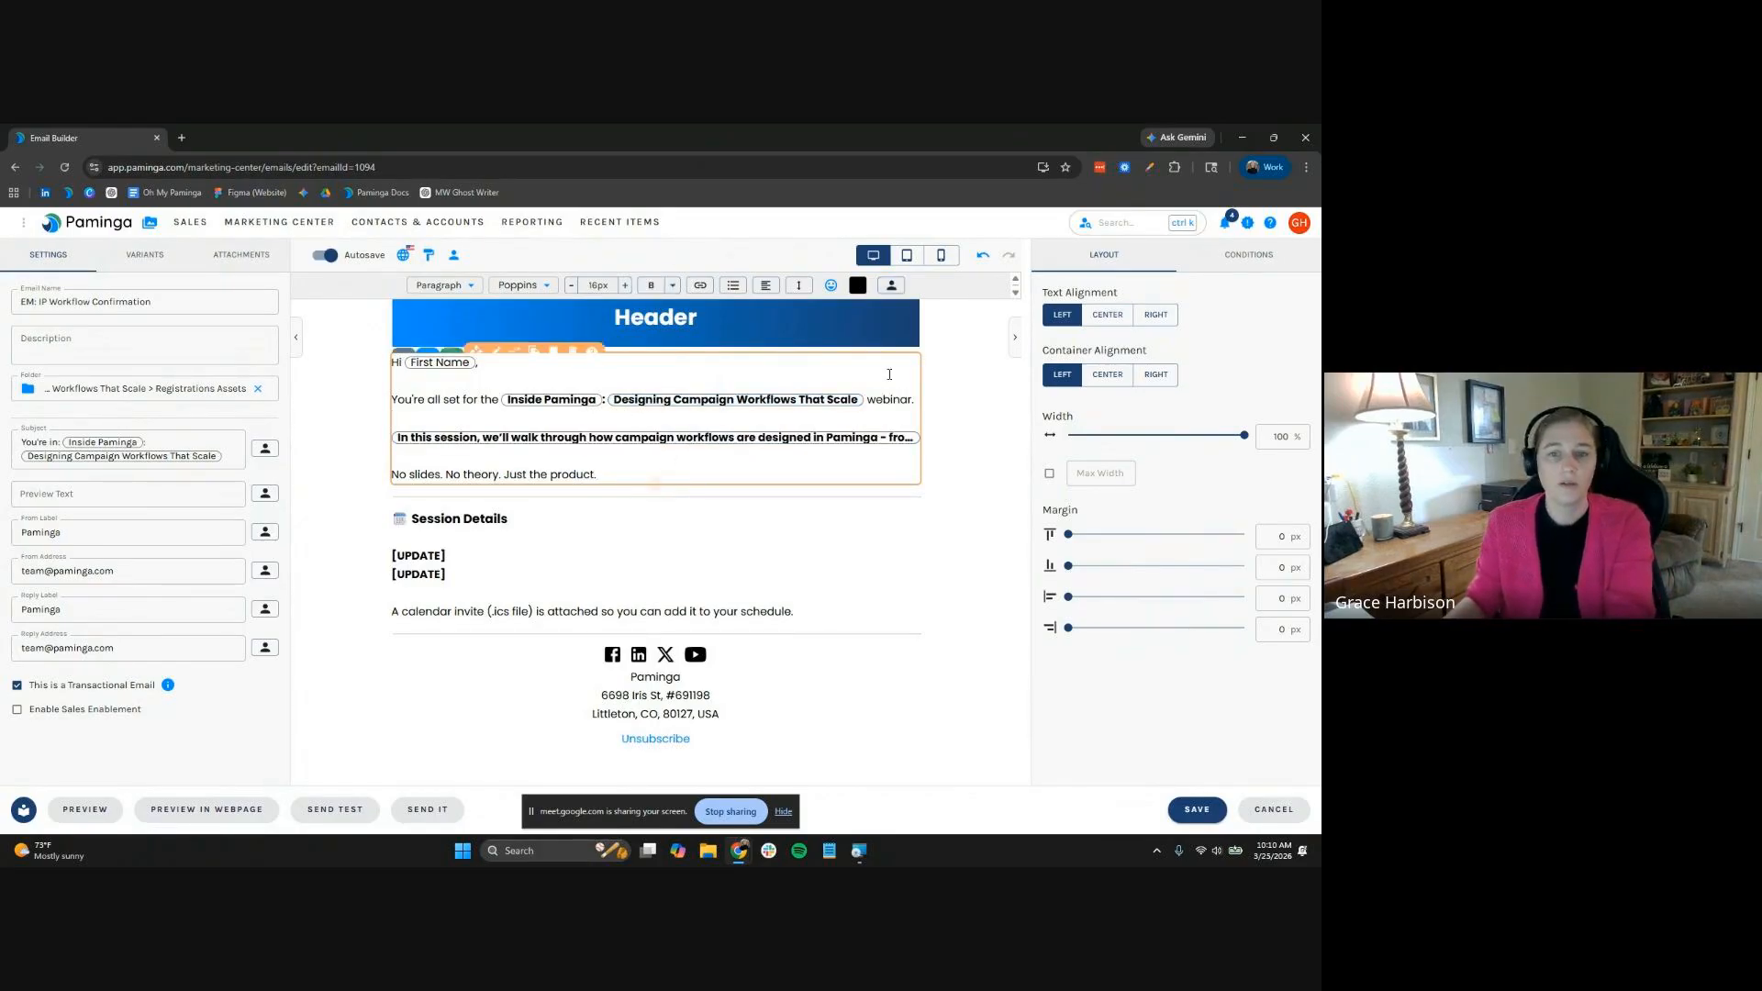
pyautogui.keyDown('shift'); pyautogui.click(877, 399); pyautogui.keyUp('shift')
pyautogui.hotkey('ctrl', 'b')
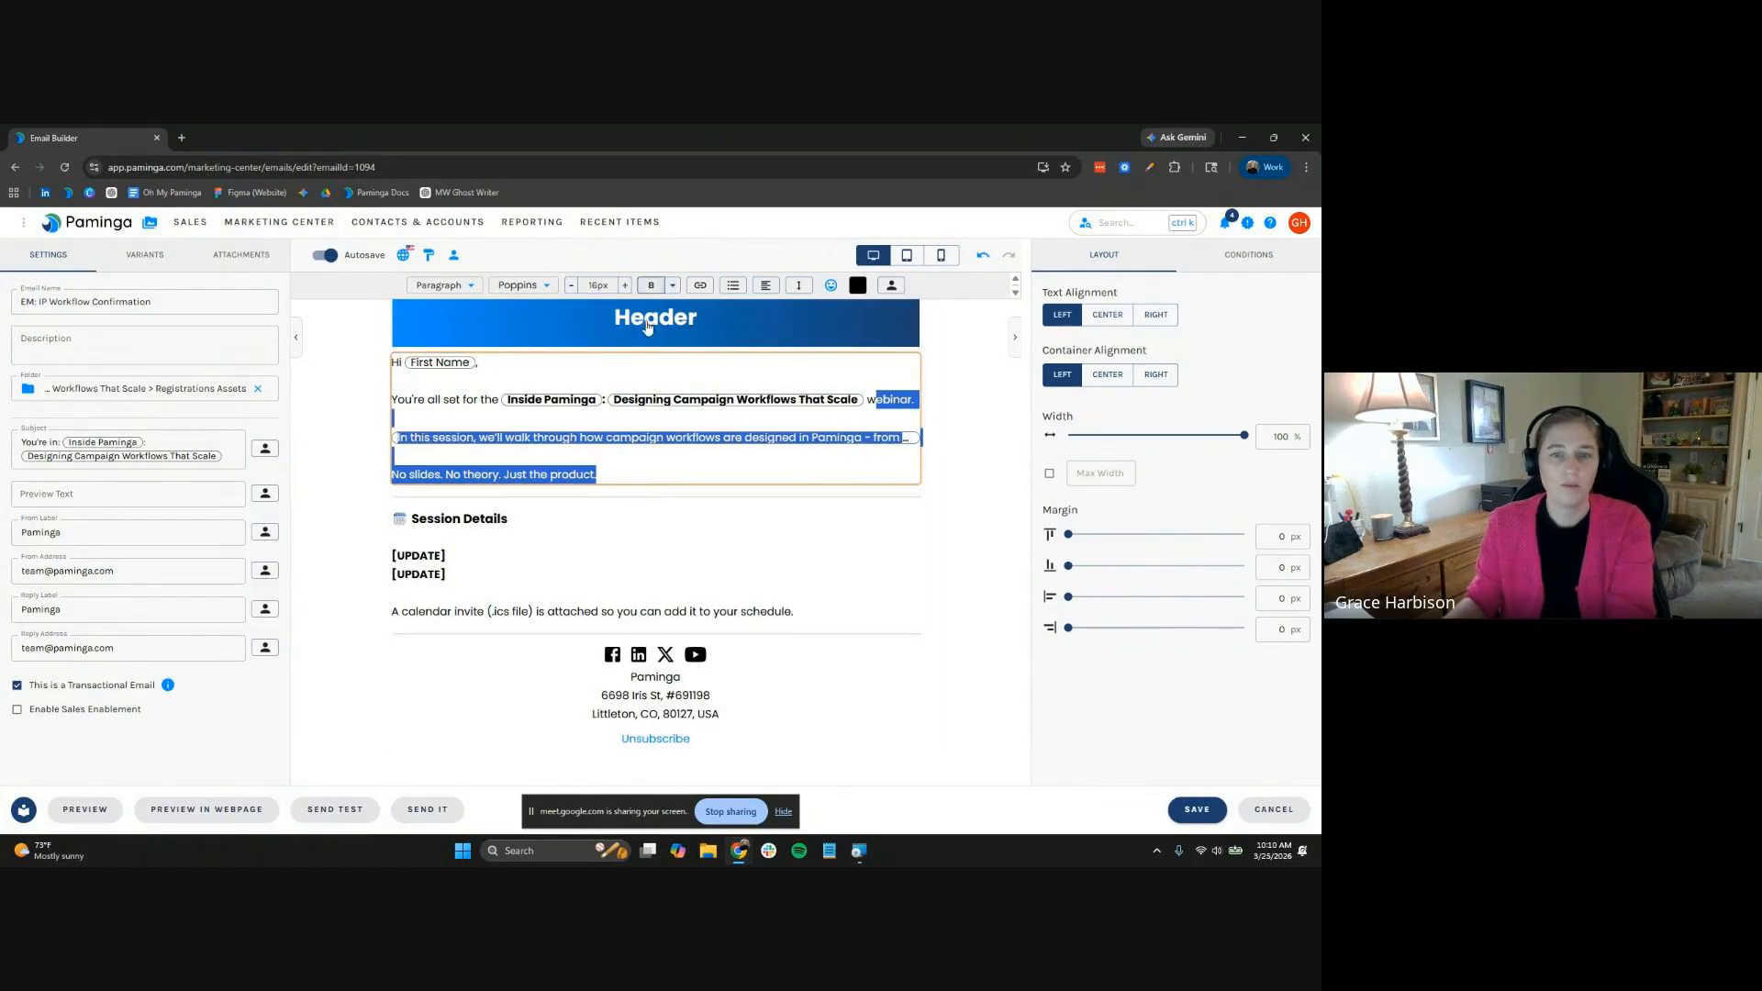
pyautogui.click(621, 472)
pyautogui.click(467, 558)
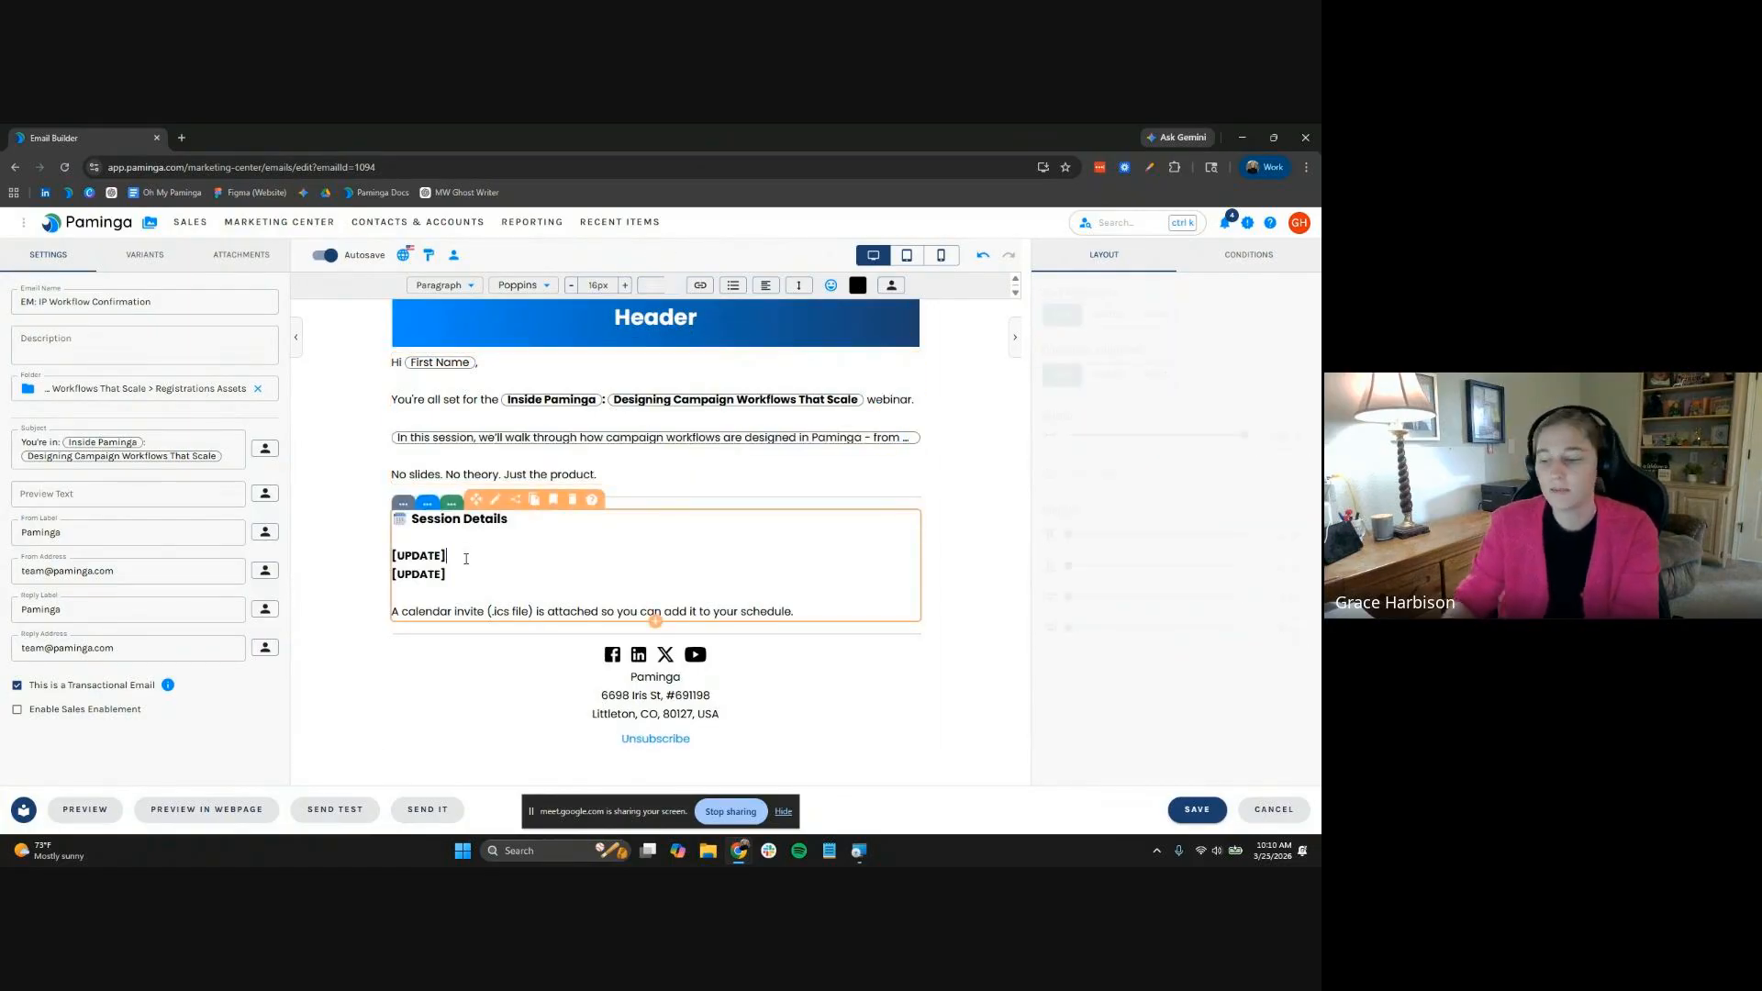
# Replace the [UPDATE] placeholders with the Designing Campaign Workflows That Scale event's Start Time token
pyautogui.doubleClick(466, 558)
pyautogui.press('BackSpace')
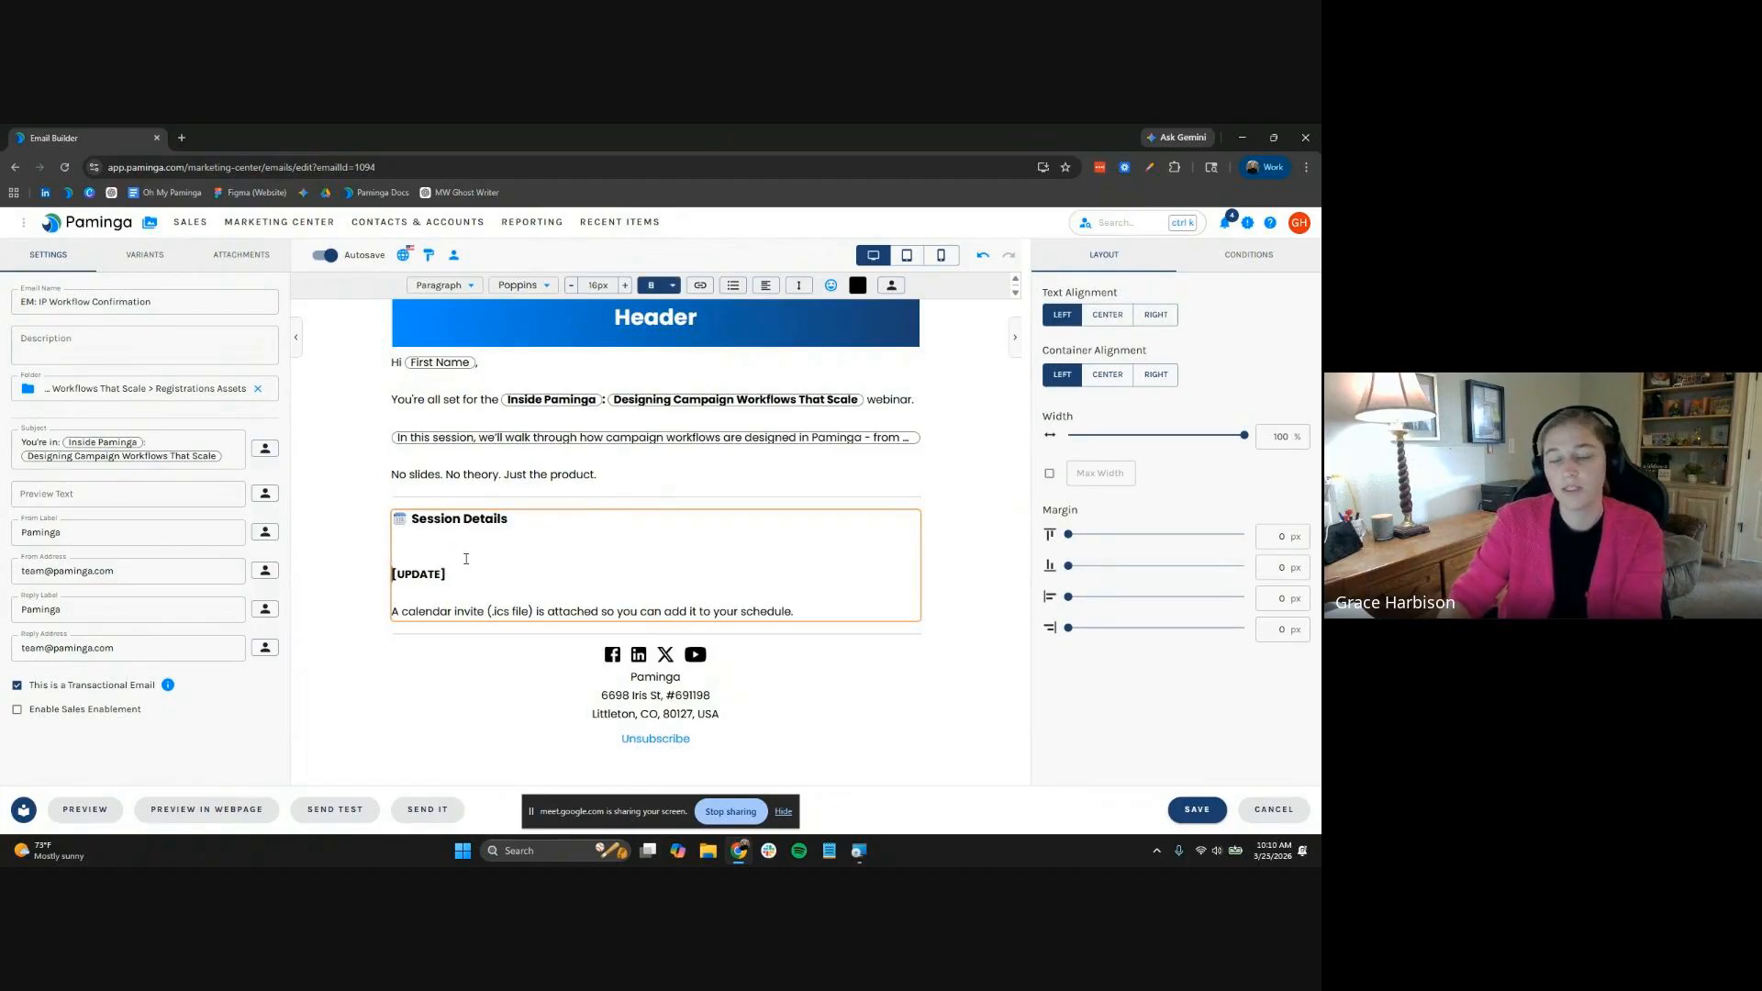
pyautogui.doubleClick(467, 558)
pyautogui.press('BackSpace')
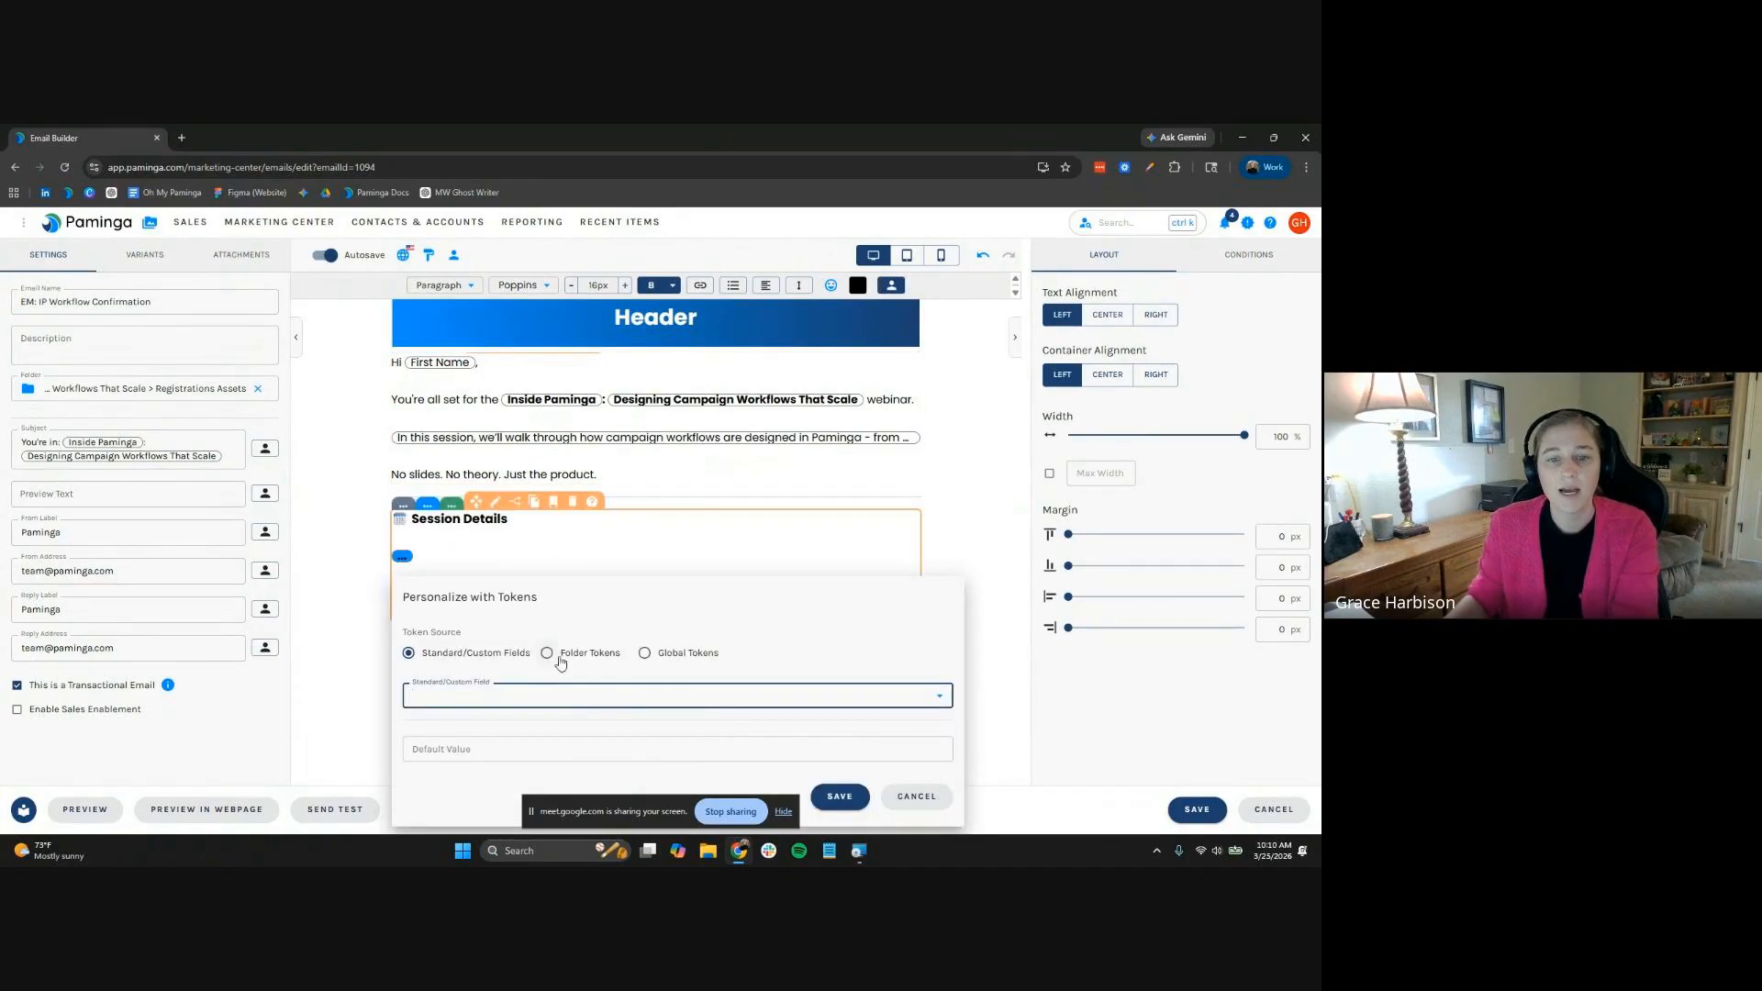
pyautogui.click(551, 692)
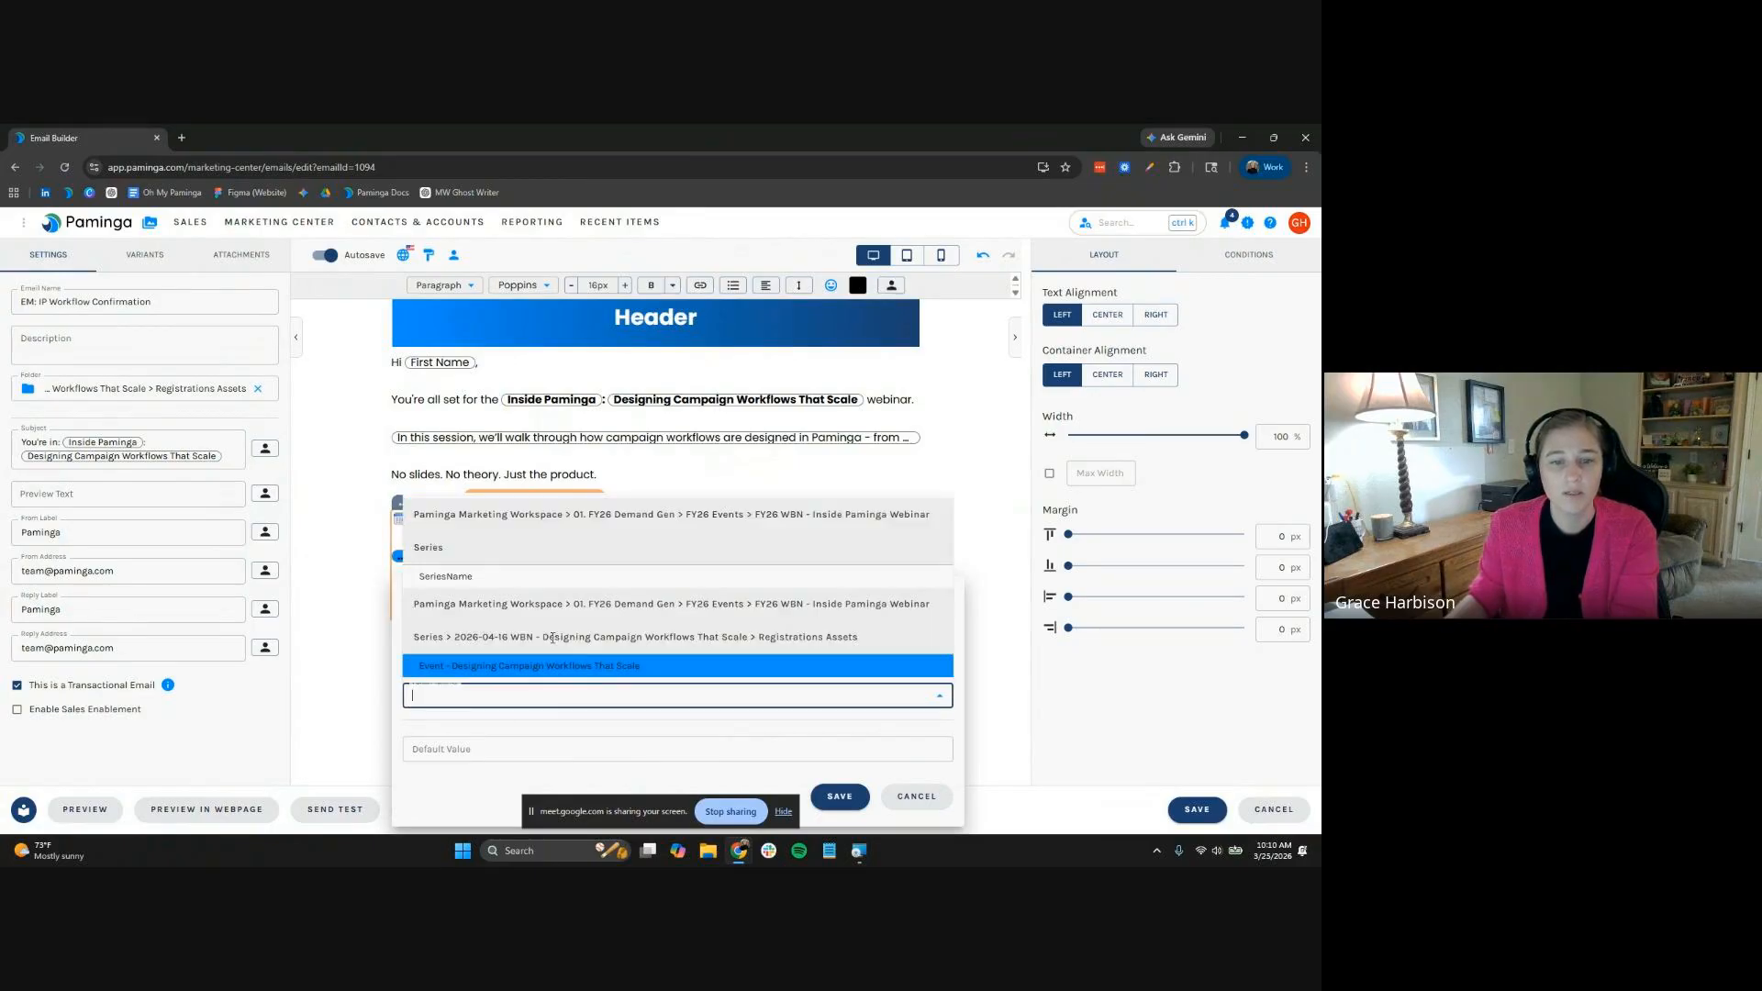
pyautogui.click(551, 669)
pyautogui.click(547, 412)
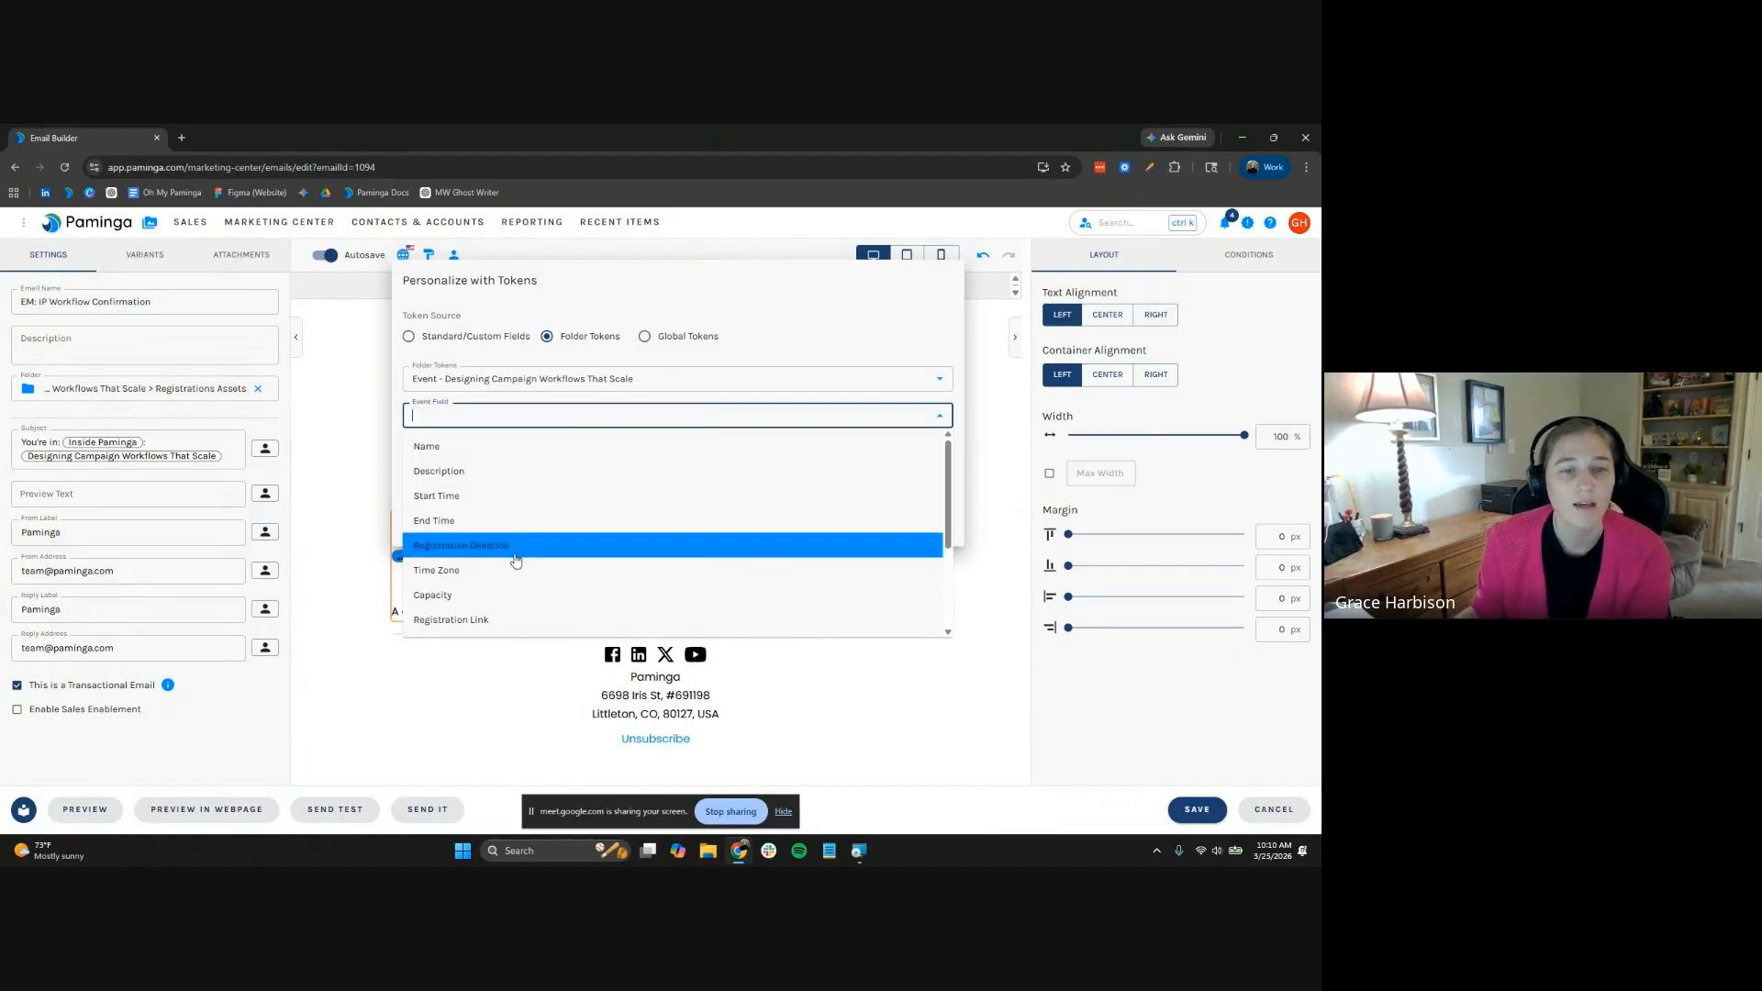
pyautogui.click(515, 497)
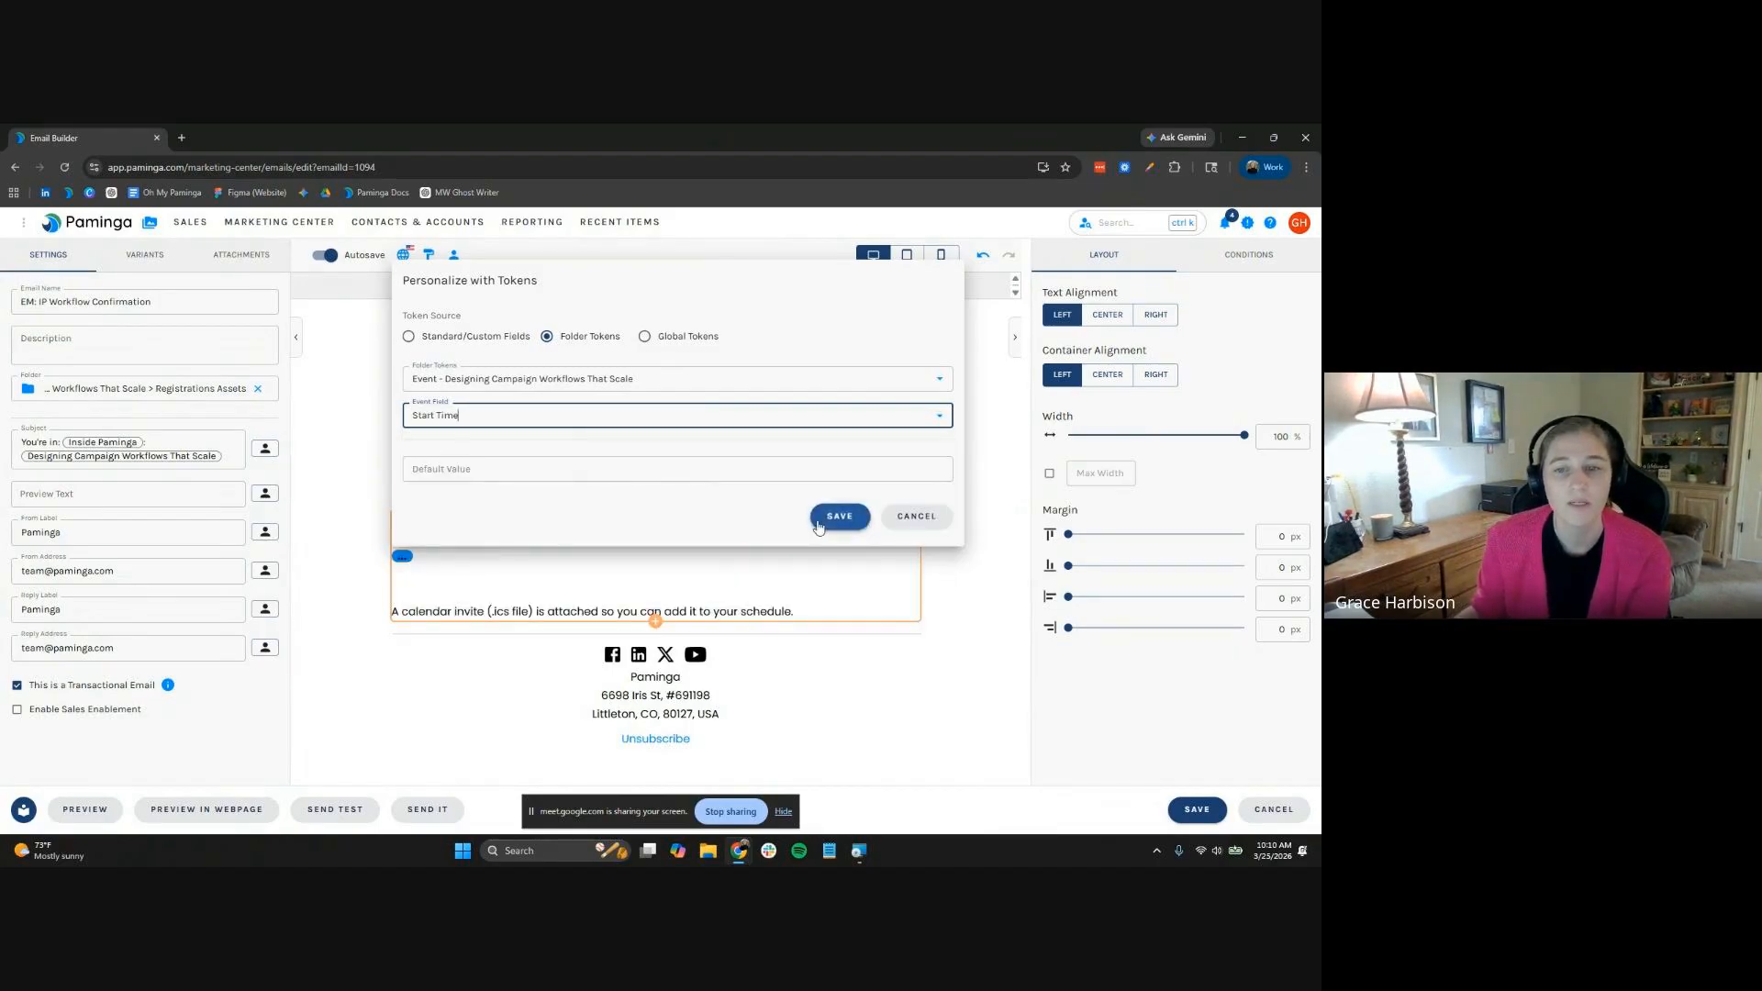
pyautogui.click(848, 517)
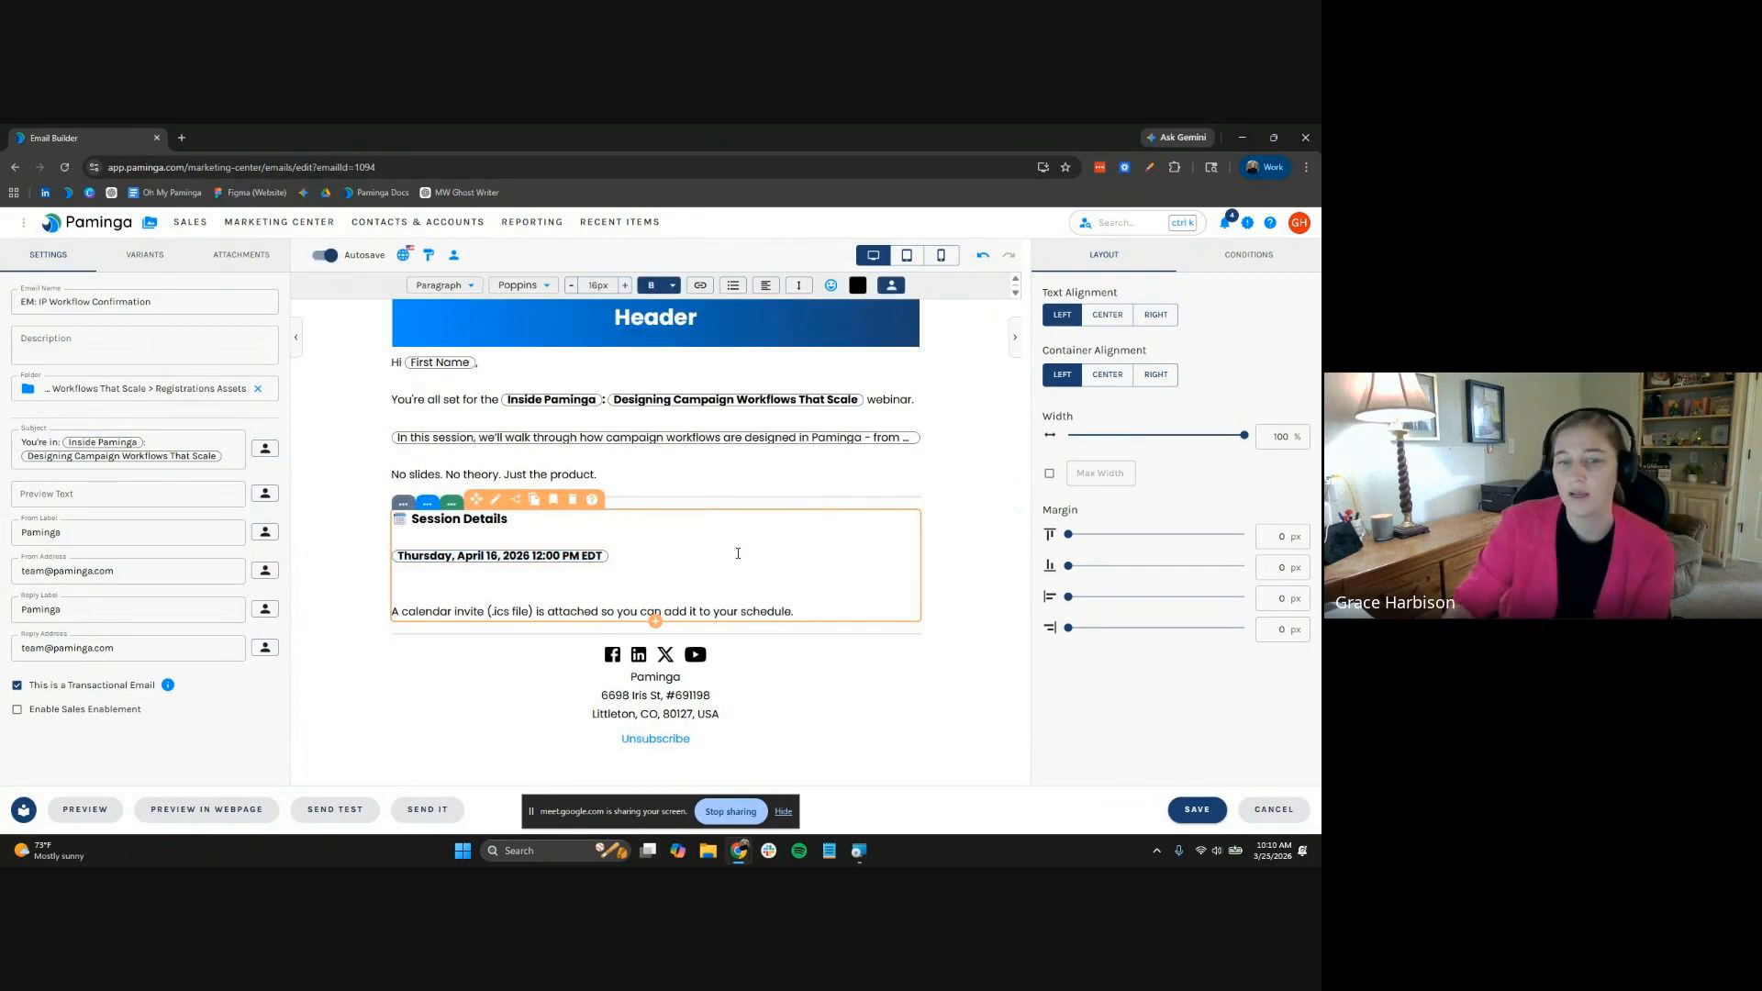
# On a new line below the date, insert the event's URL folder token
pyautogui.press('Return')
pyautogui.click(559, 556)
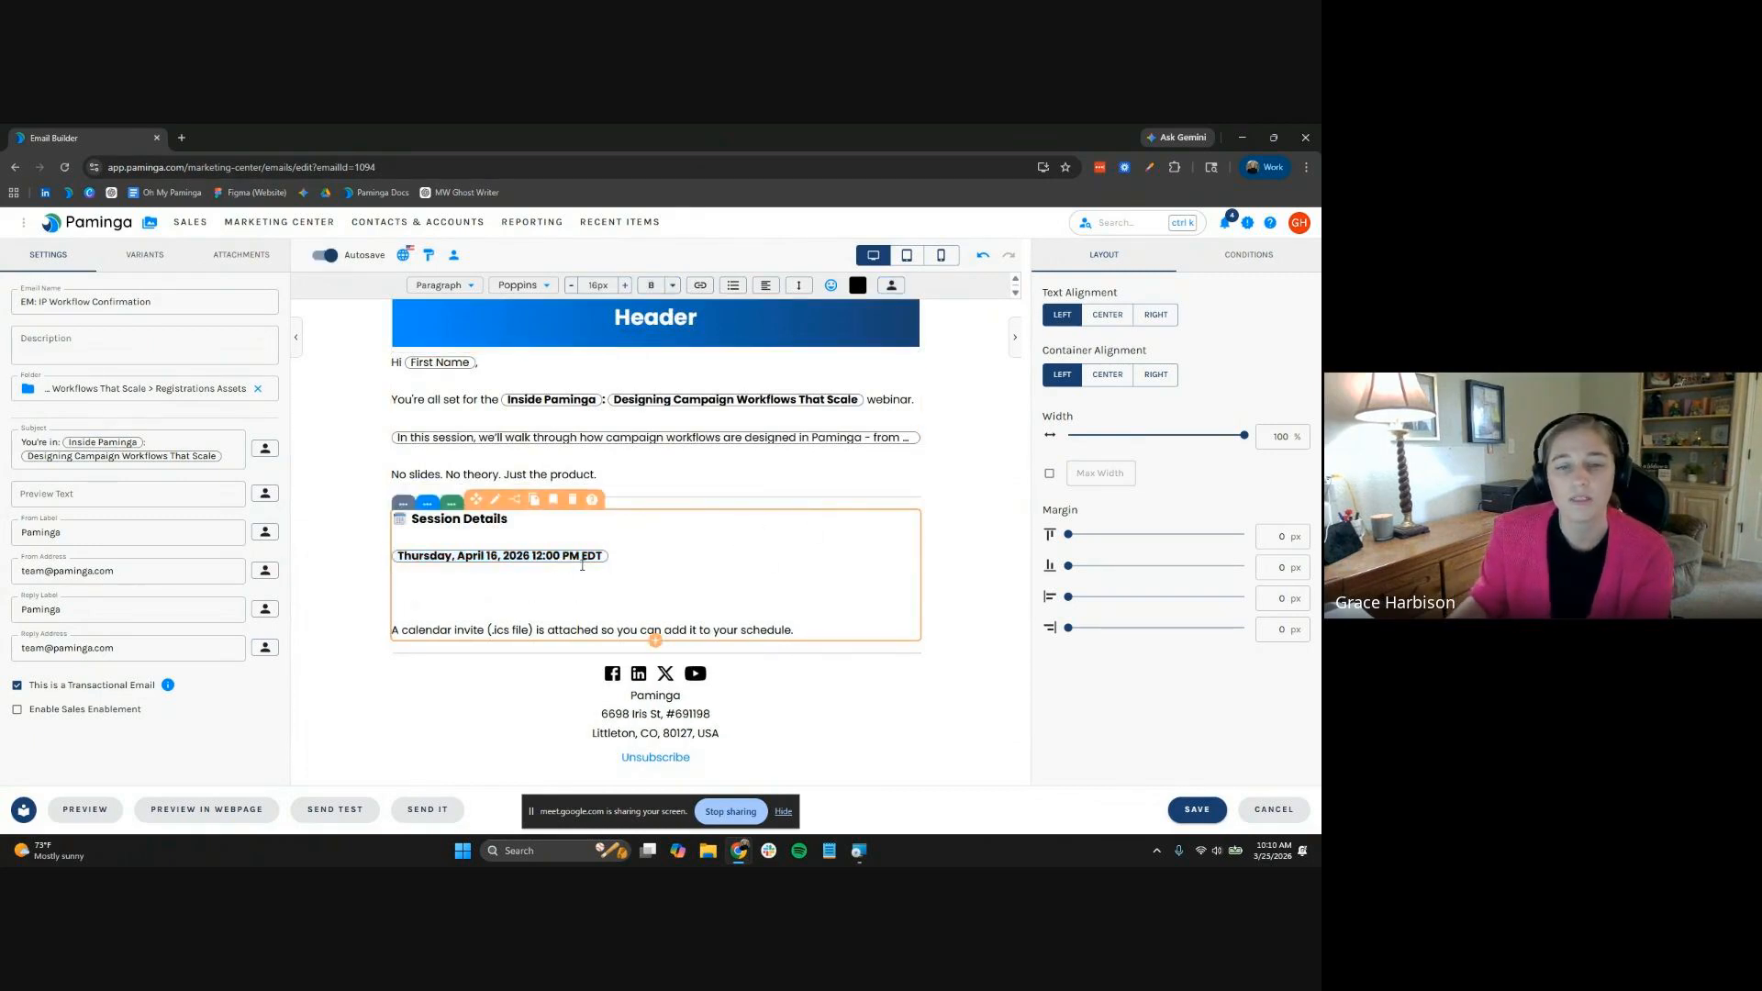
pyautogui.click(891, 287)
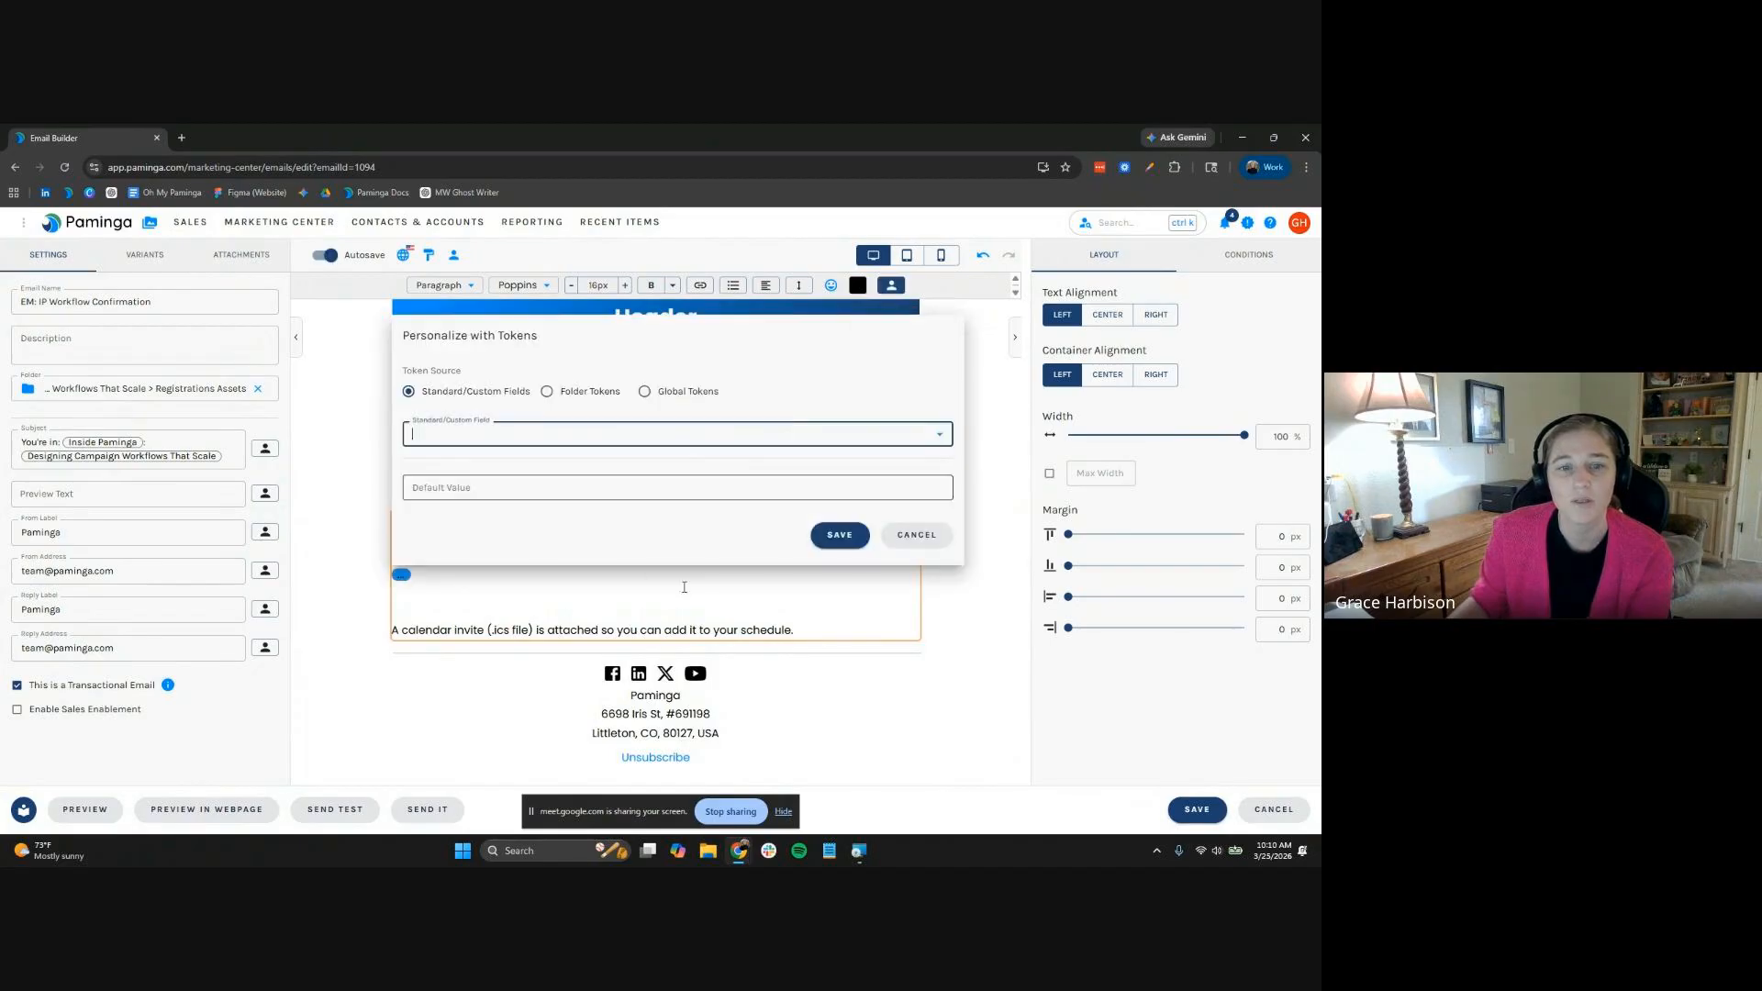
pyautogui.click(547, 391)
pyautogui.click(575, 434)
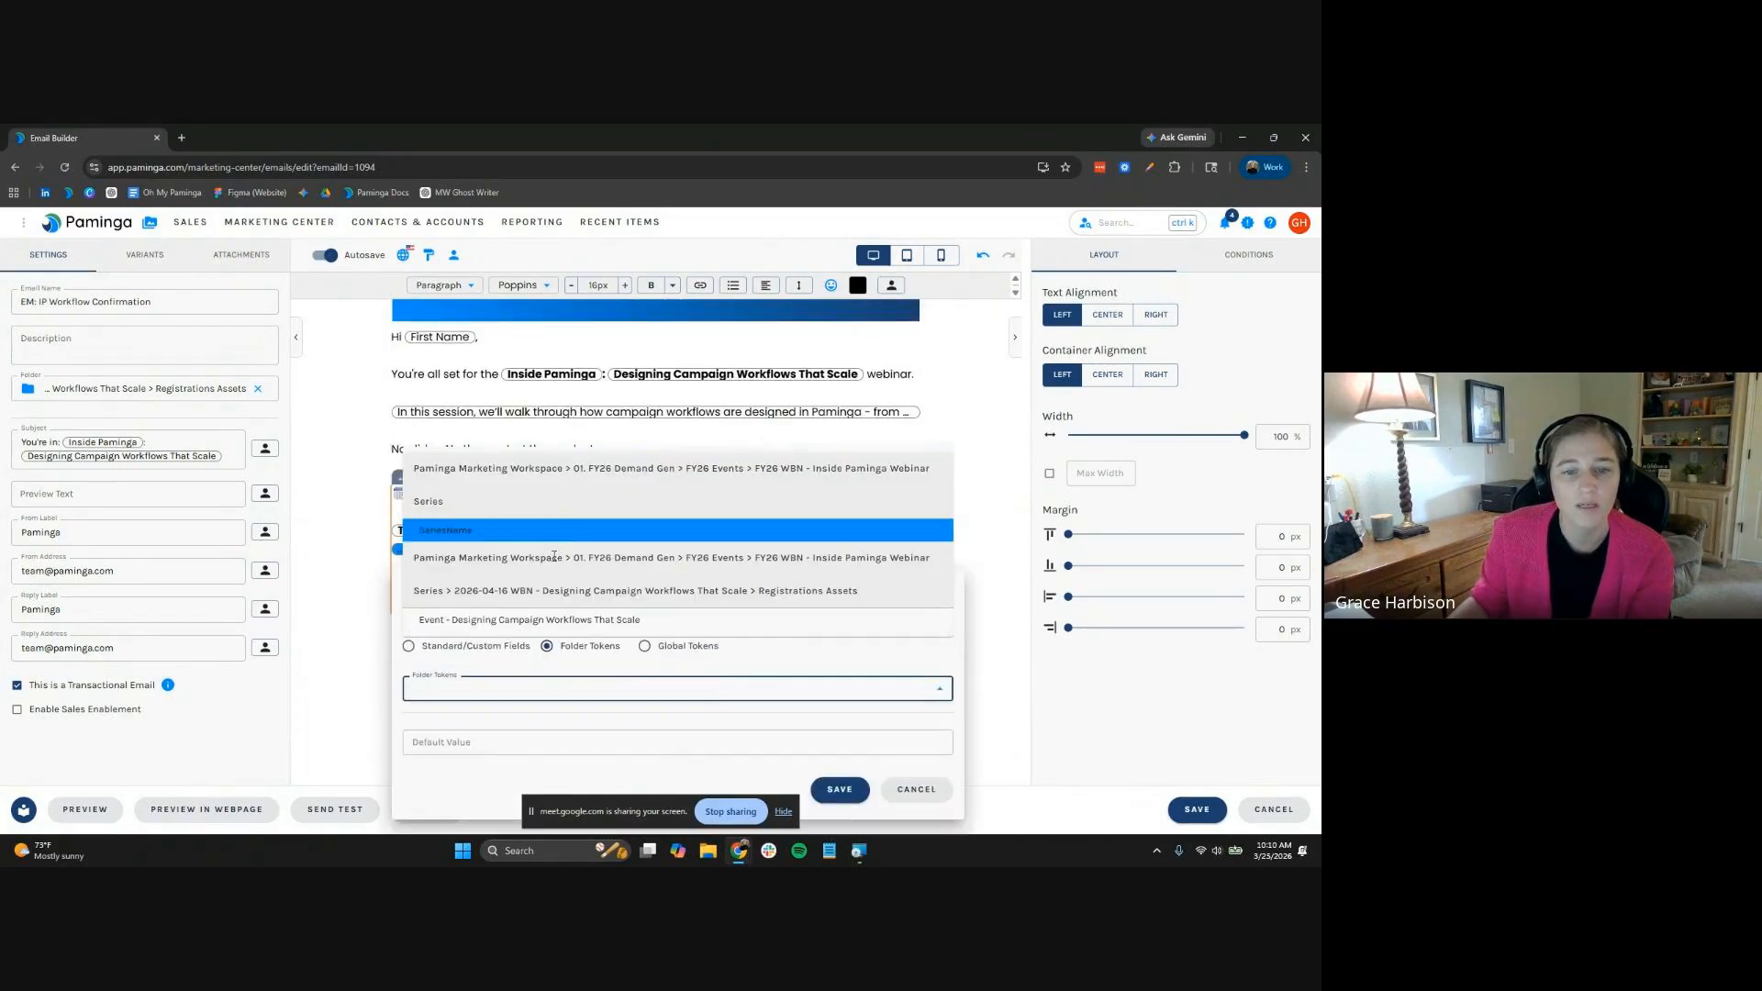
pyautogui.click(550, 662)
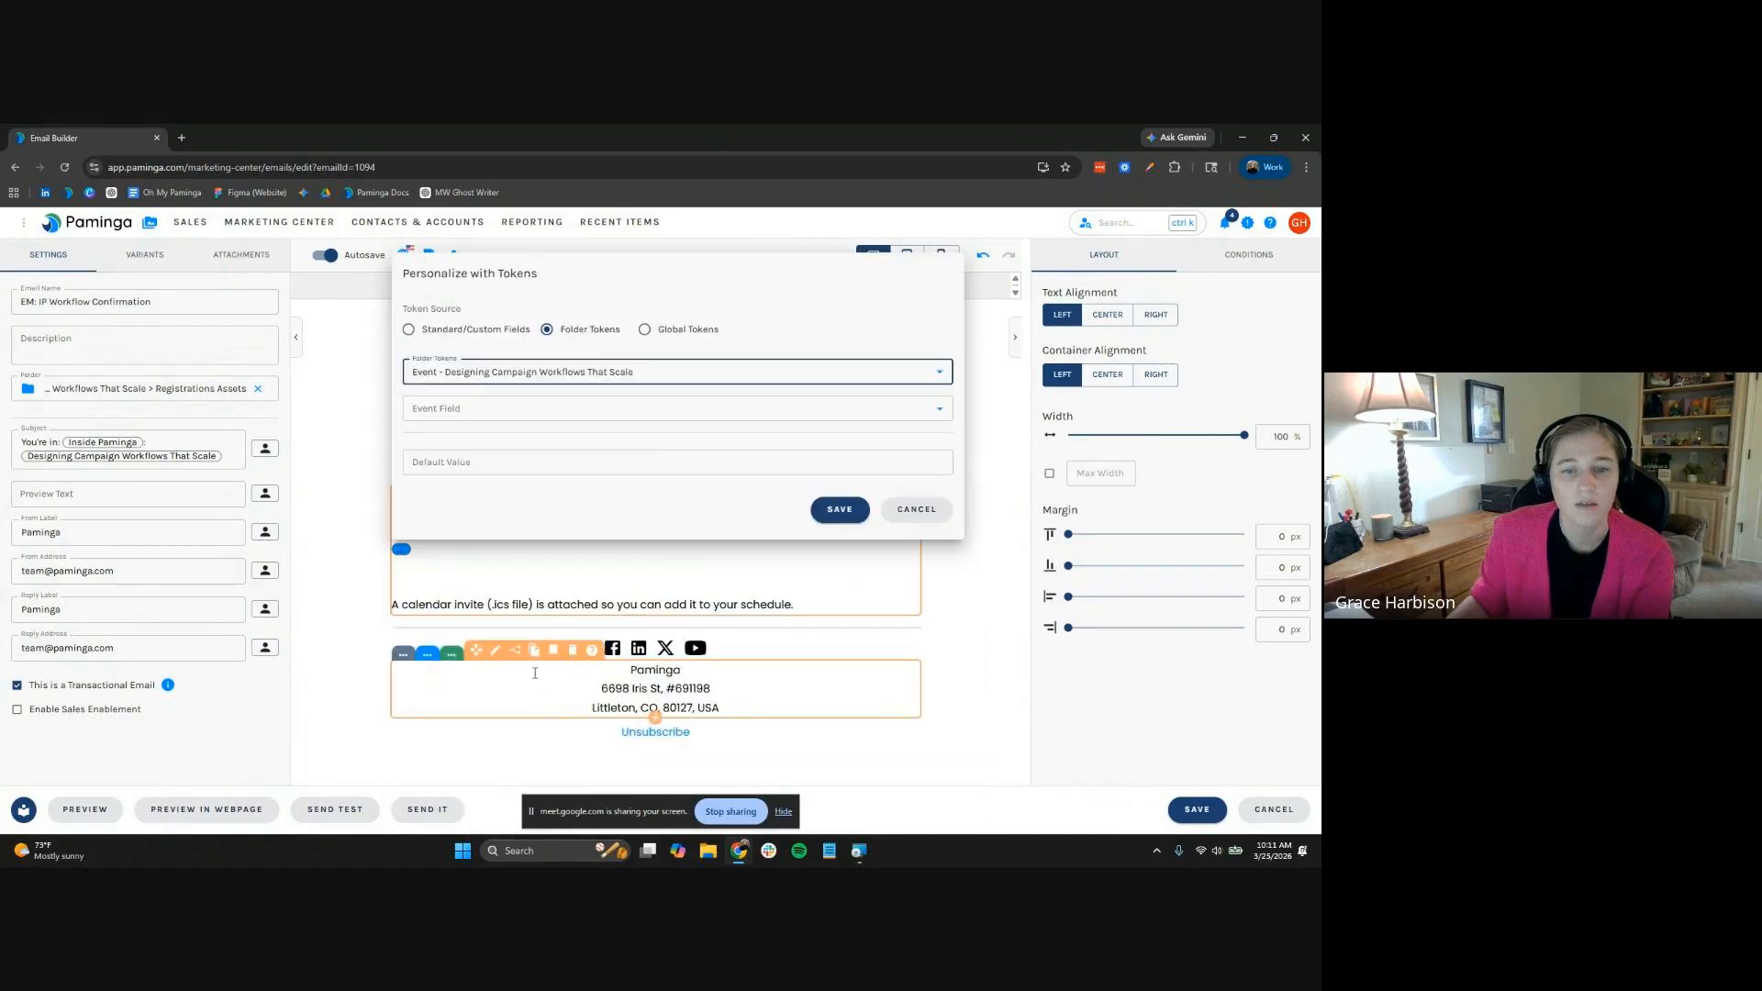
pyautogui.click(527, 412)
pyautogui.scroll(-3, 511, 569)
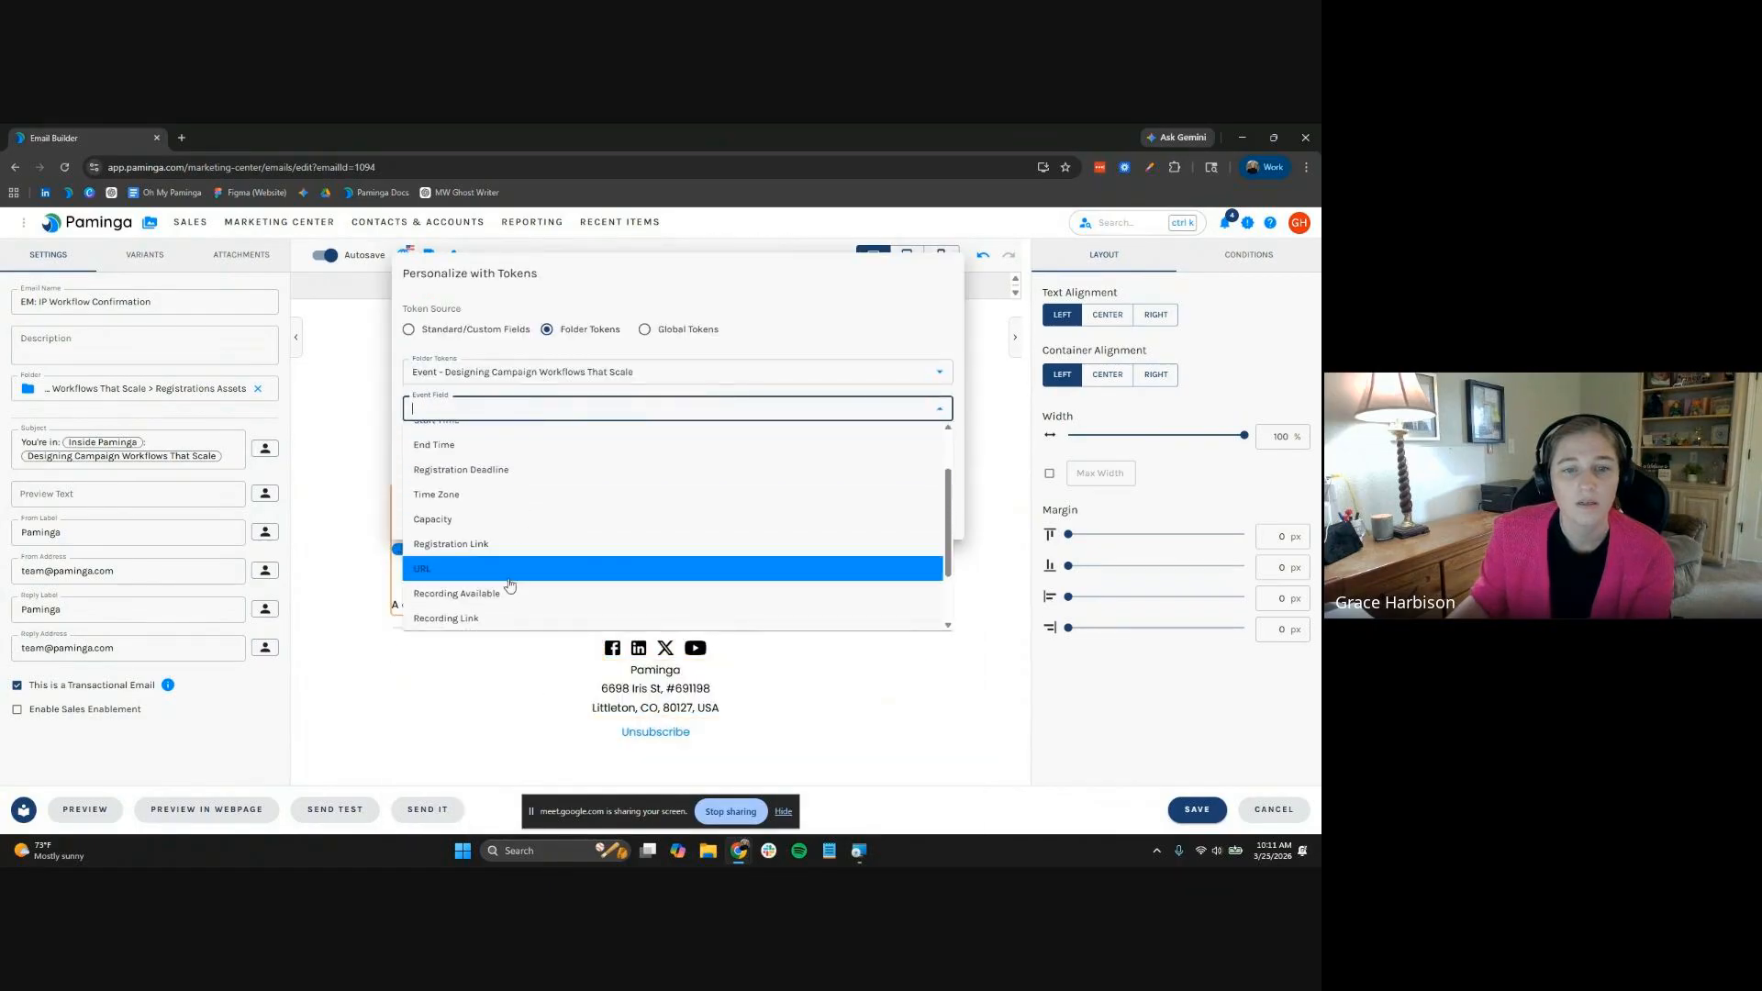
pyautogui.click(510, 583)
pyautogui.click(842, 510)
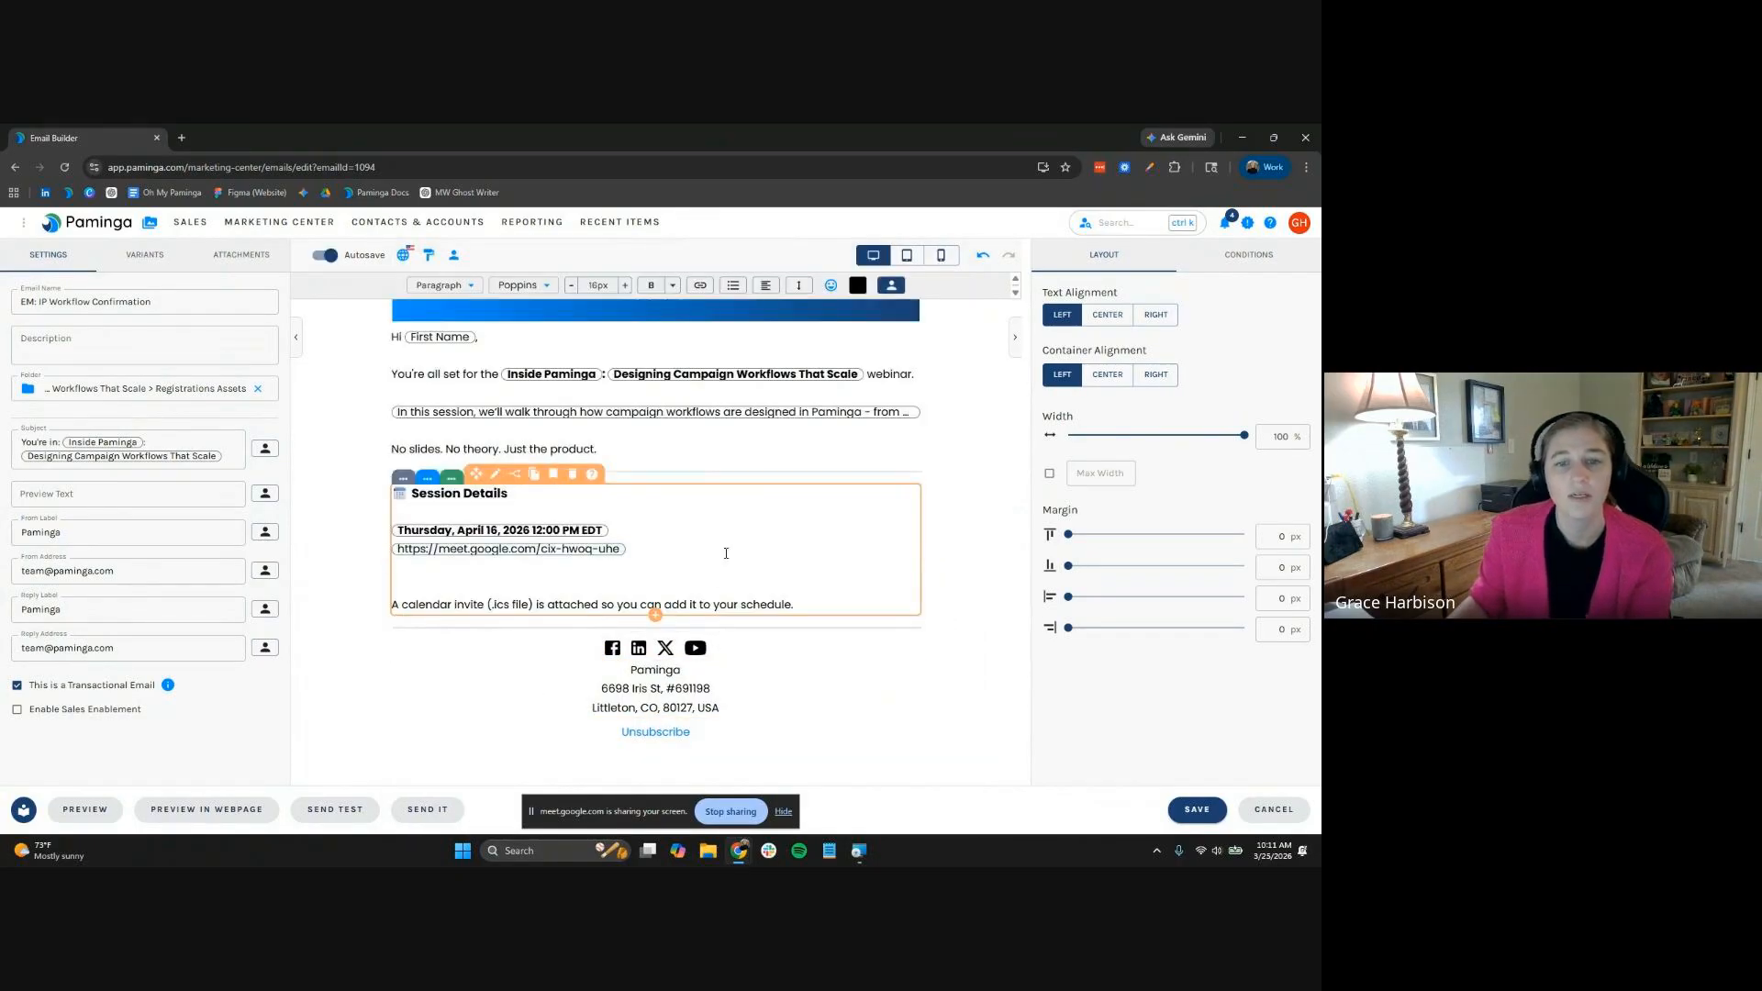
pyautogui.click(728, 536)
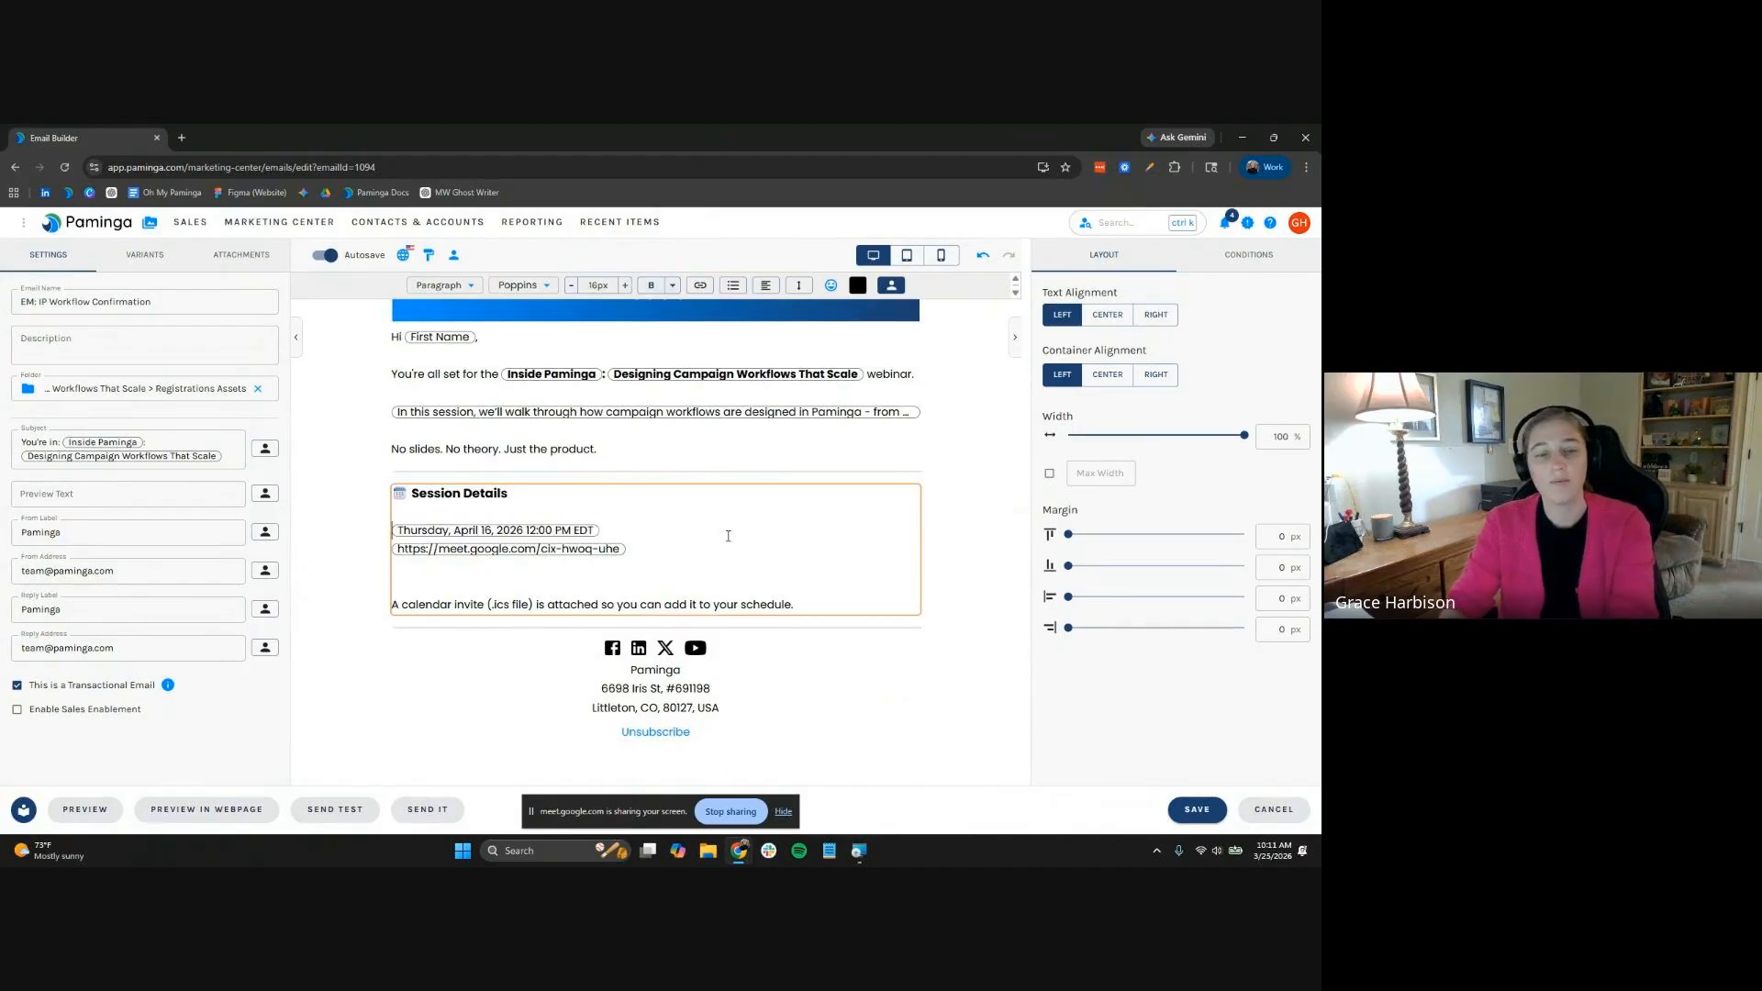
# Insert a clock emoji before the session date and an arrow emoji before the meeting link
pyautogui.click(834, 286)
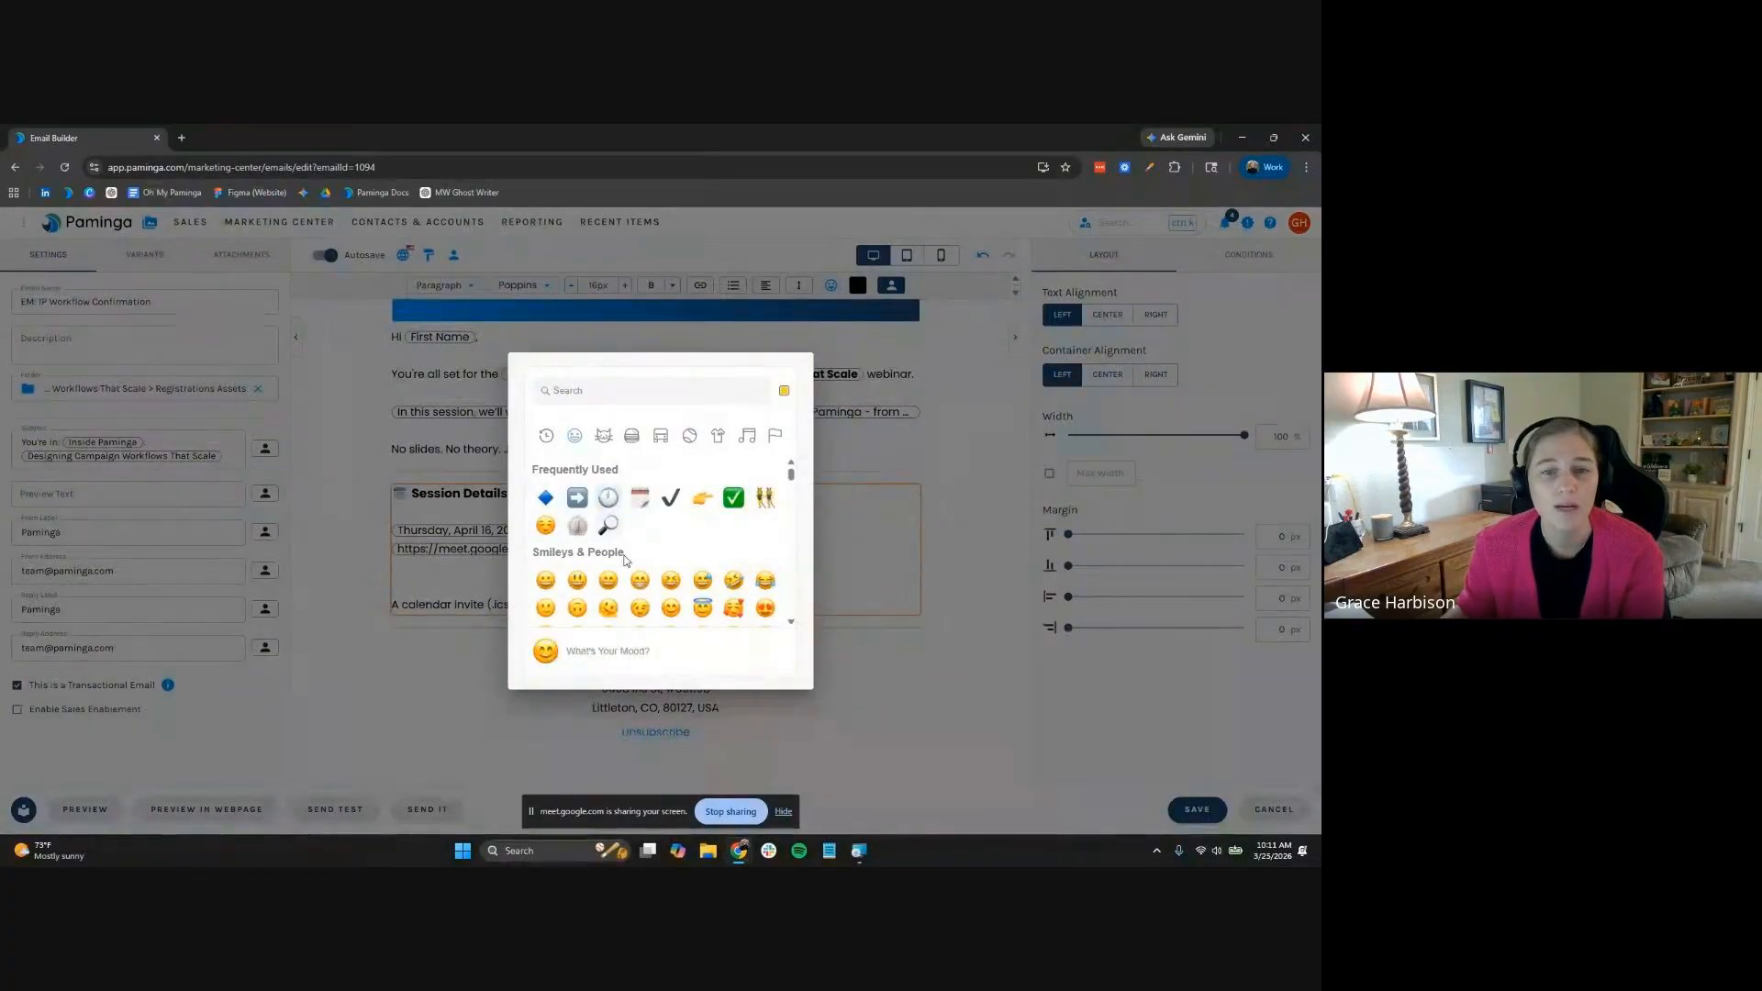
pyautogui.click(578, 524)
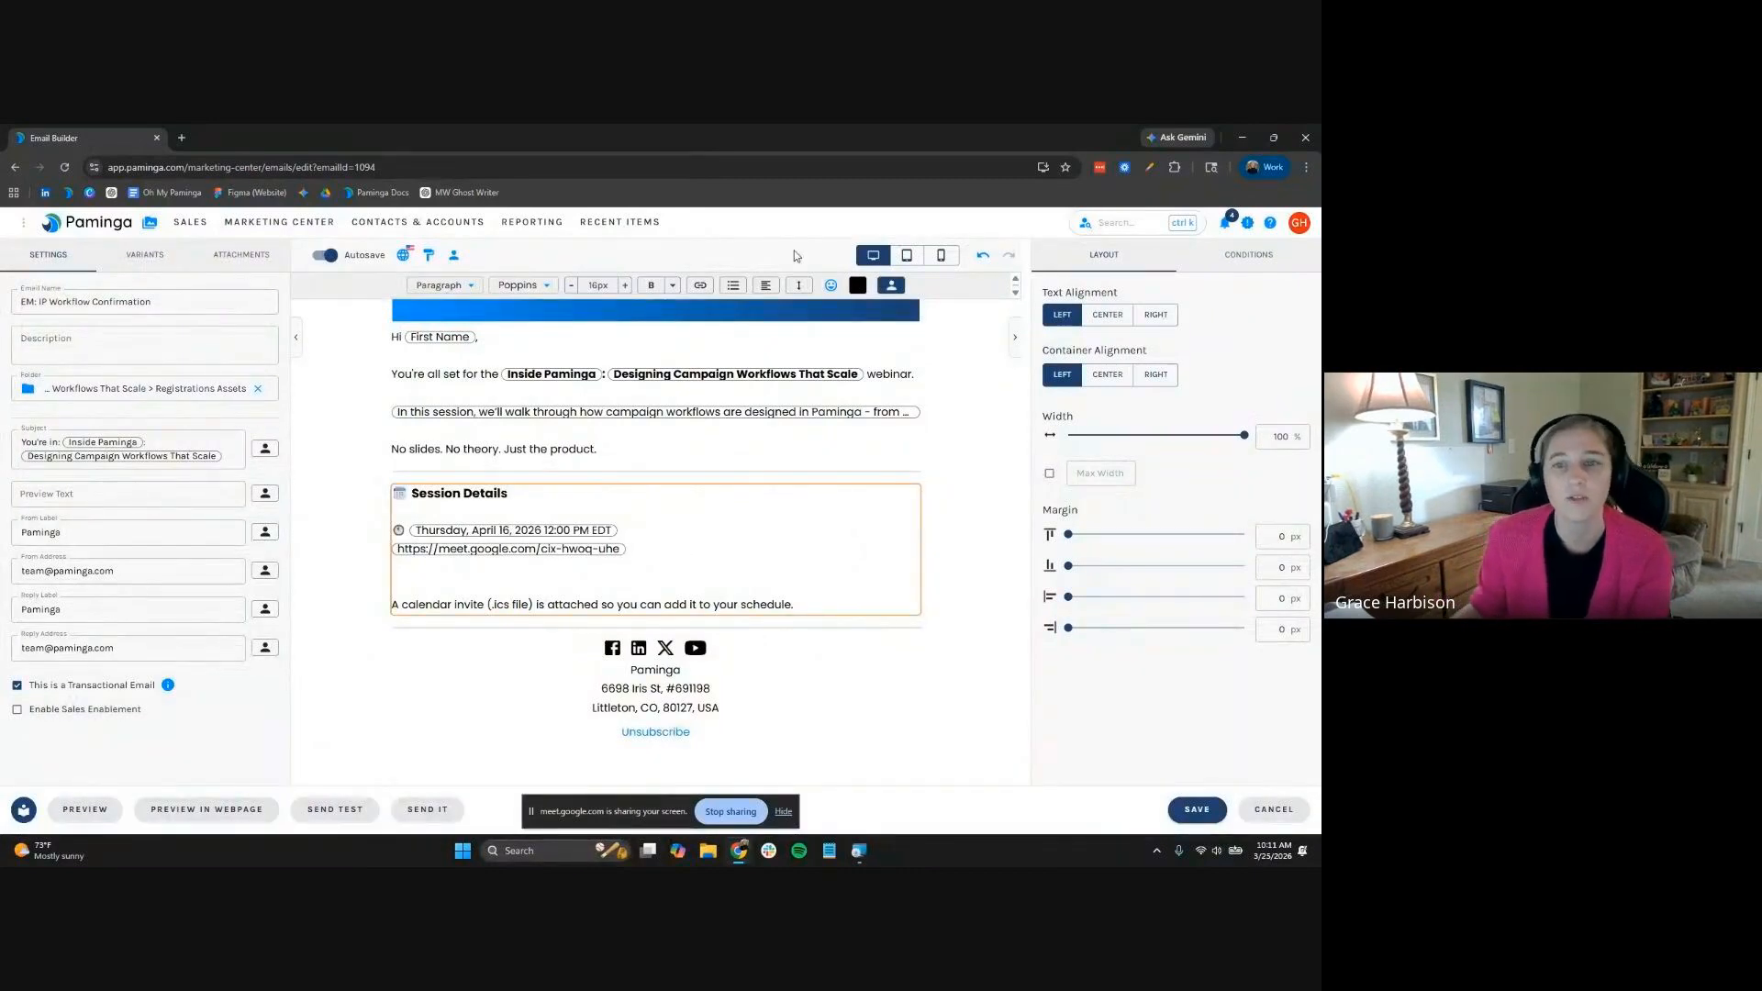
pyautogui.click(831, 286)
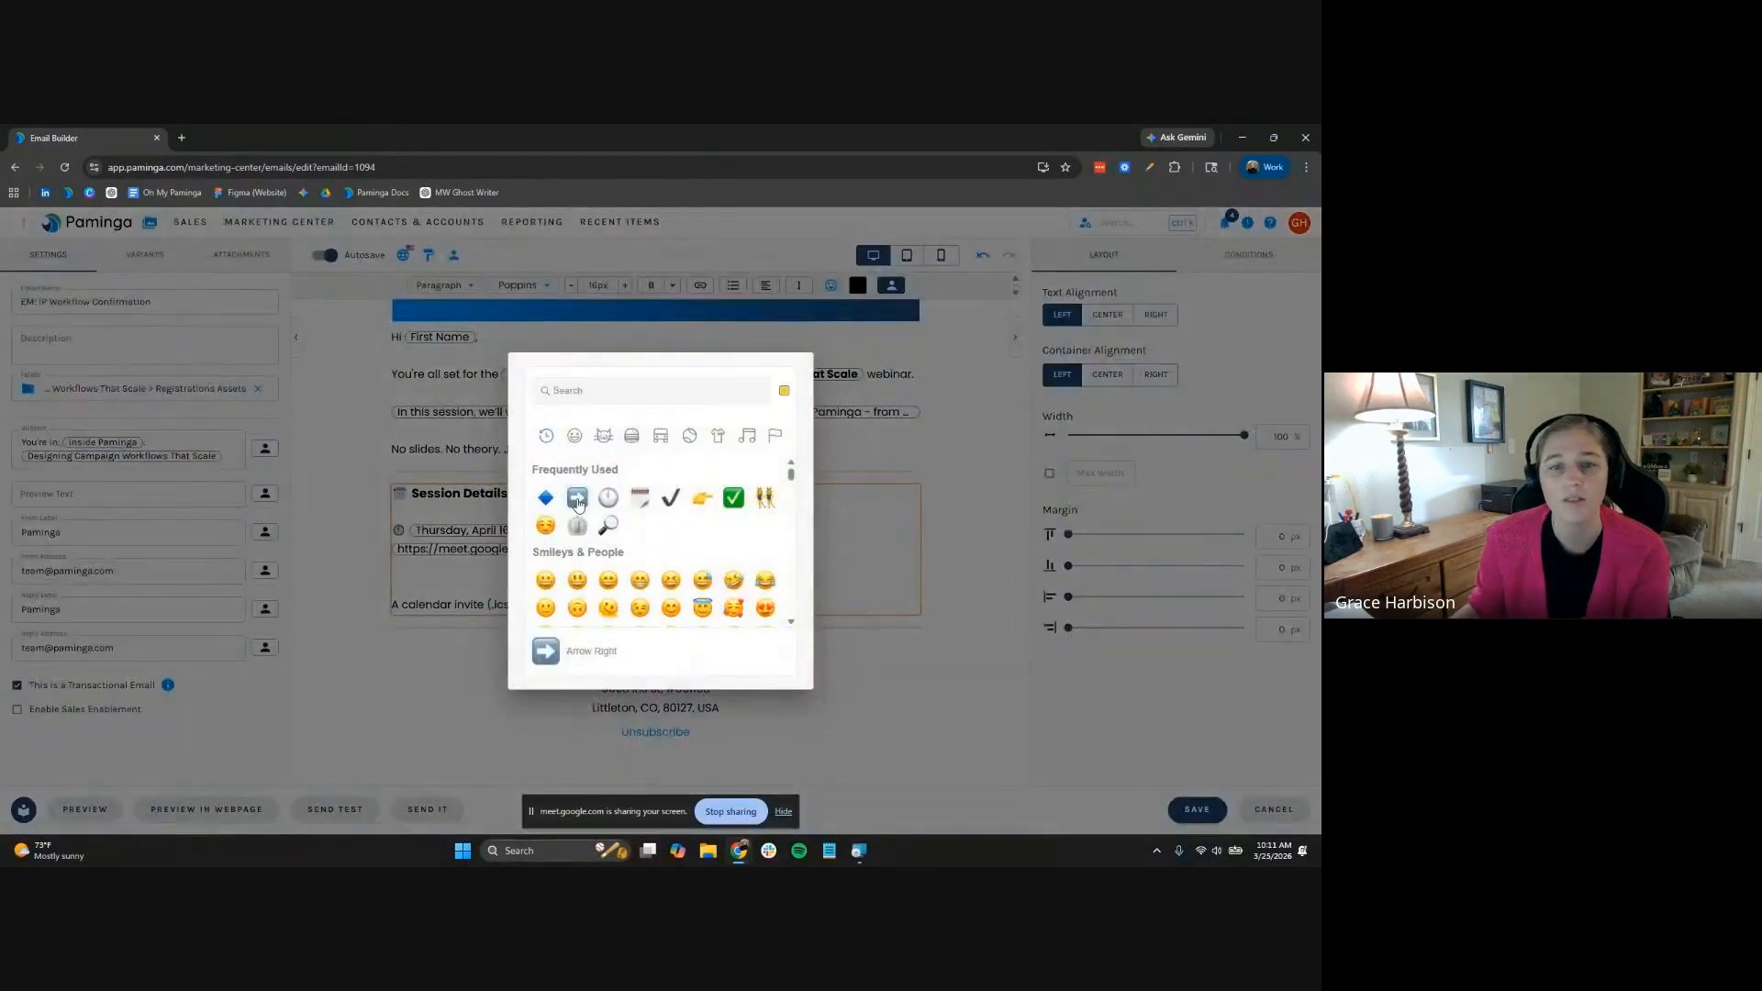
pyautogui.click(577, 543)
# Delete the extra blank line below the meeting link, then select the header text
pyautogui.click(769, 580)
pyautogui.press('BackSpace')
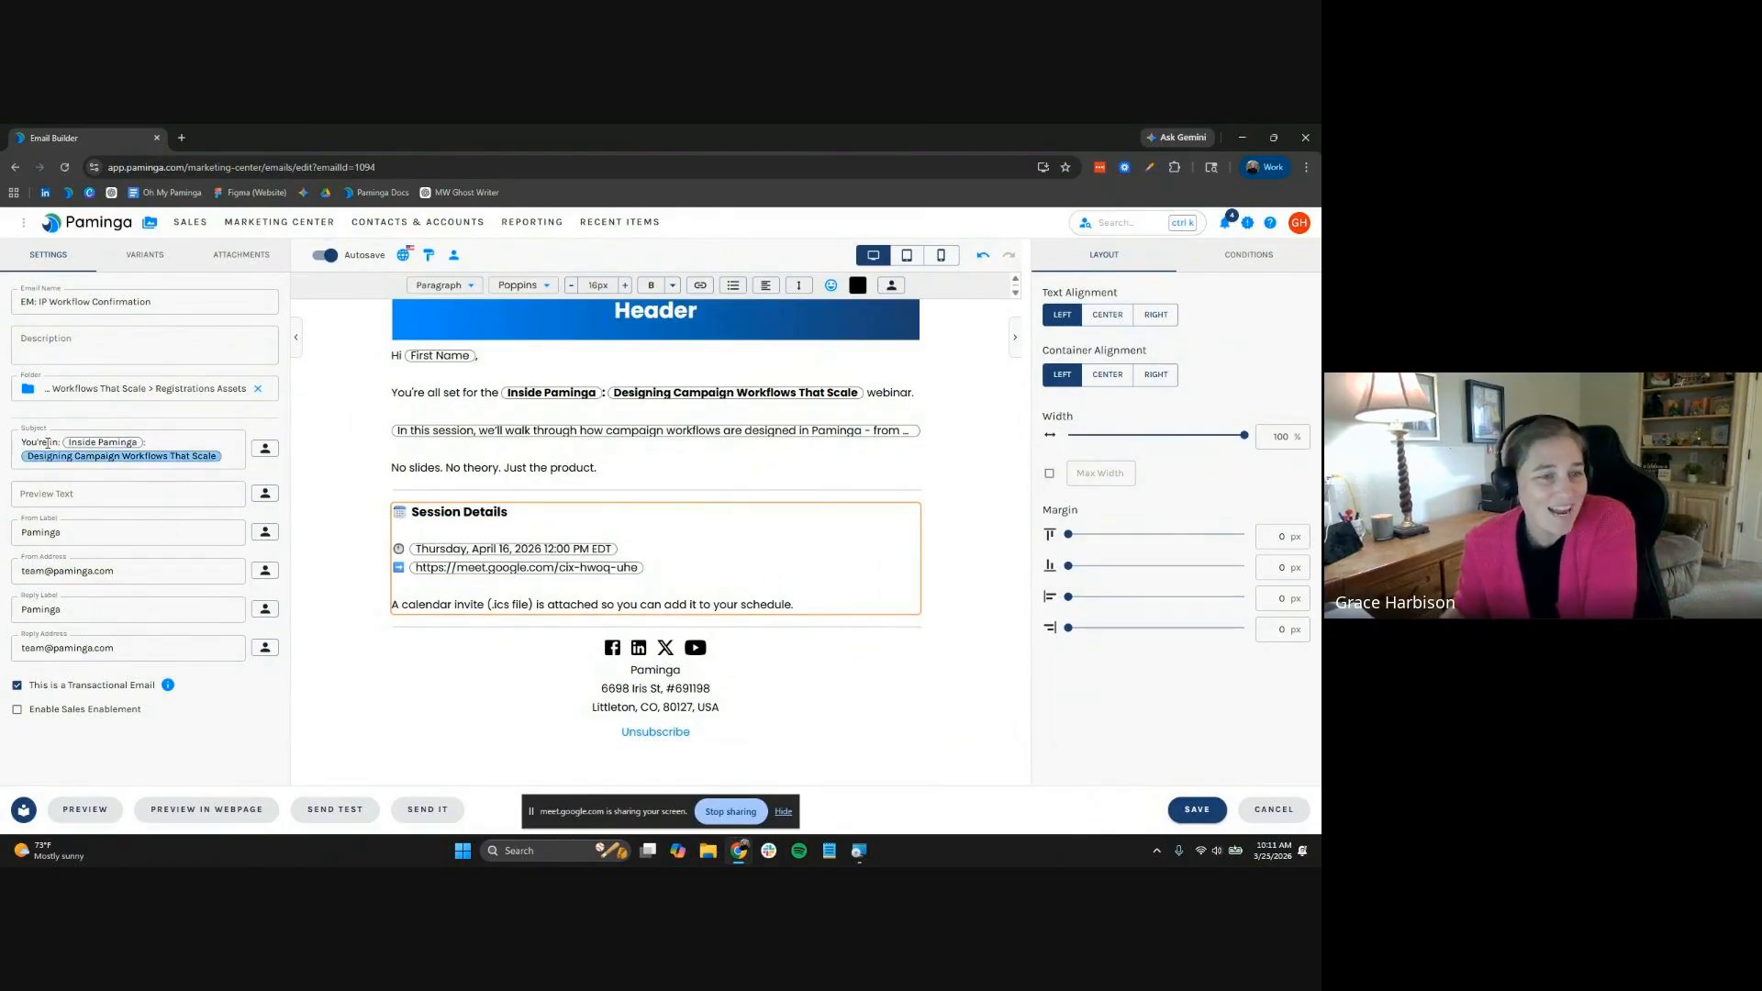
pyautogui.click(621, 395)
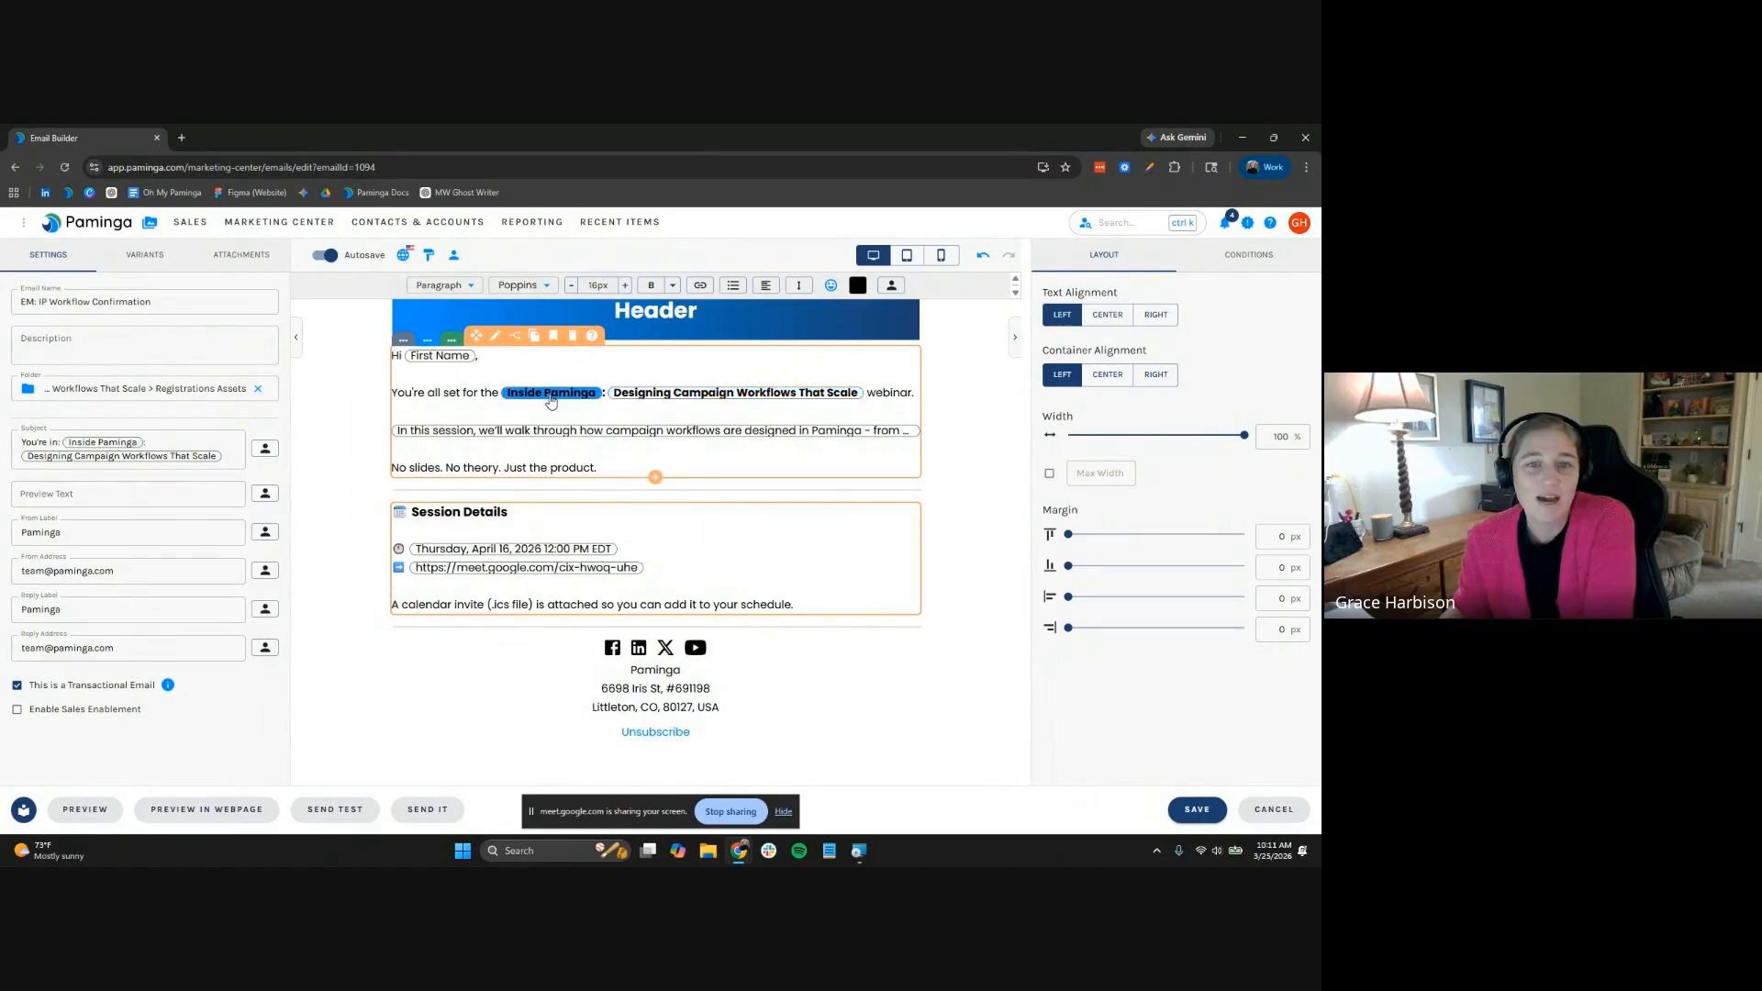
pyautogui.scroll(2, 679, 385)
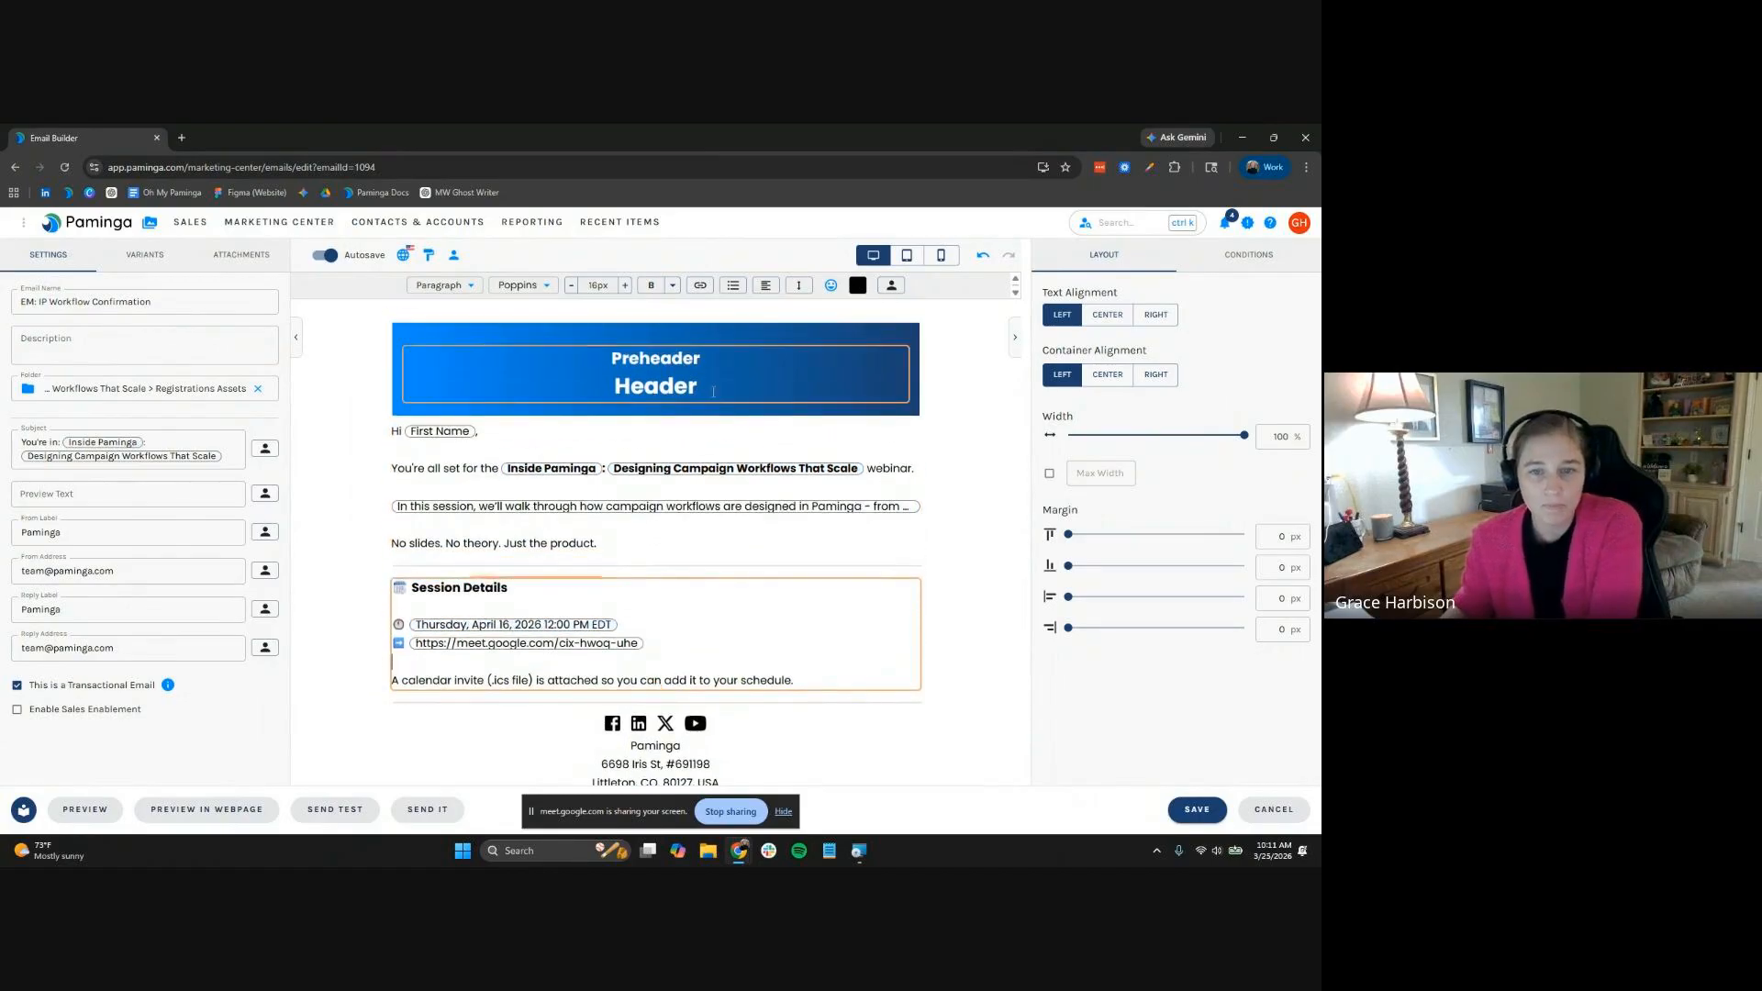
pyautogui.click(689, 358)
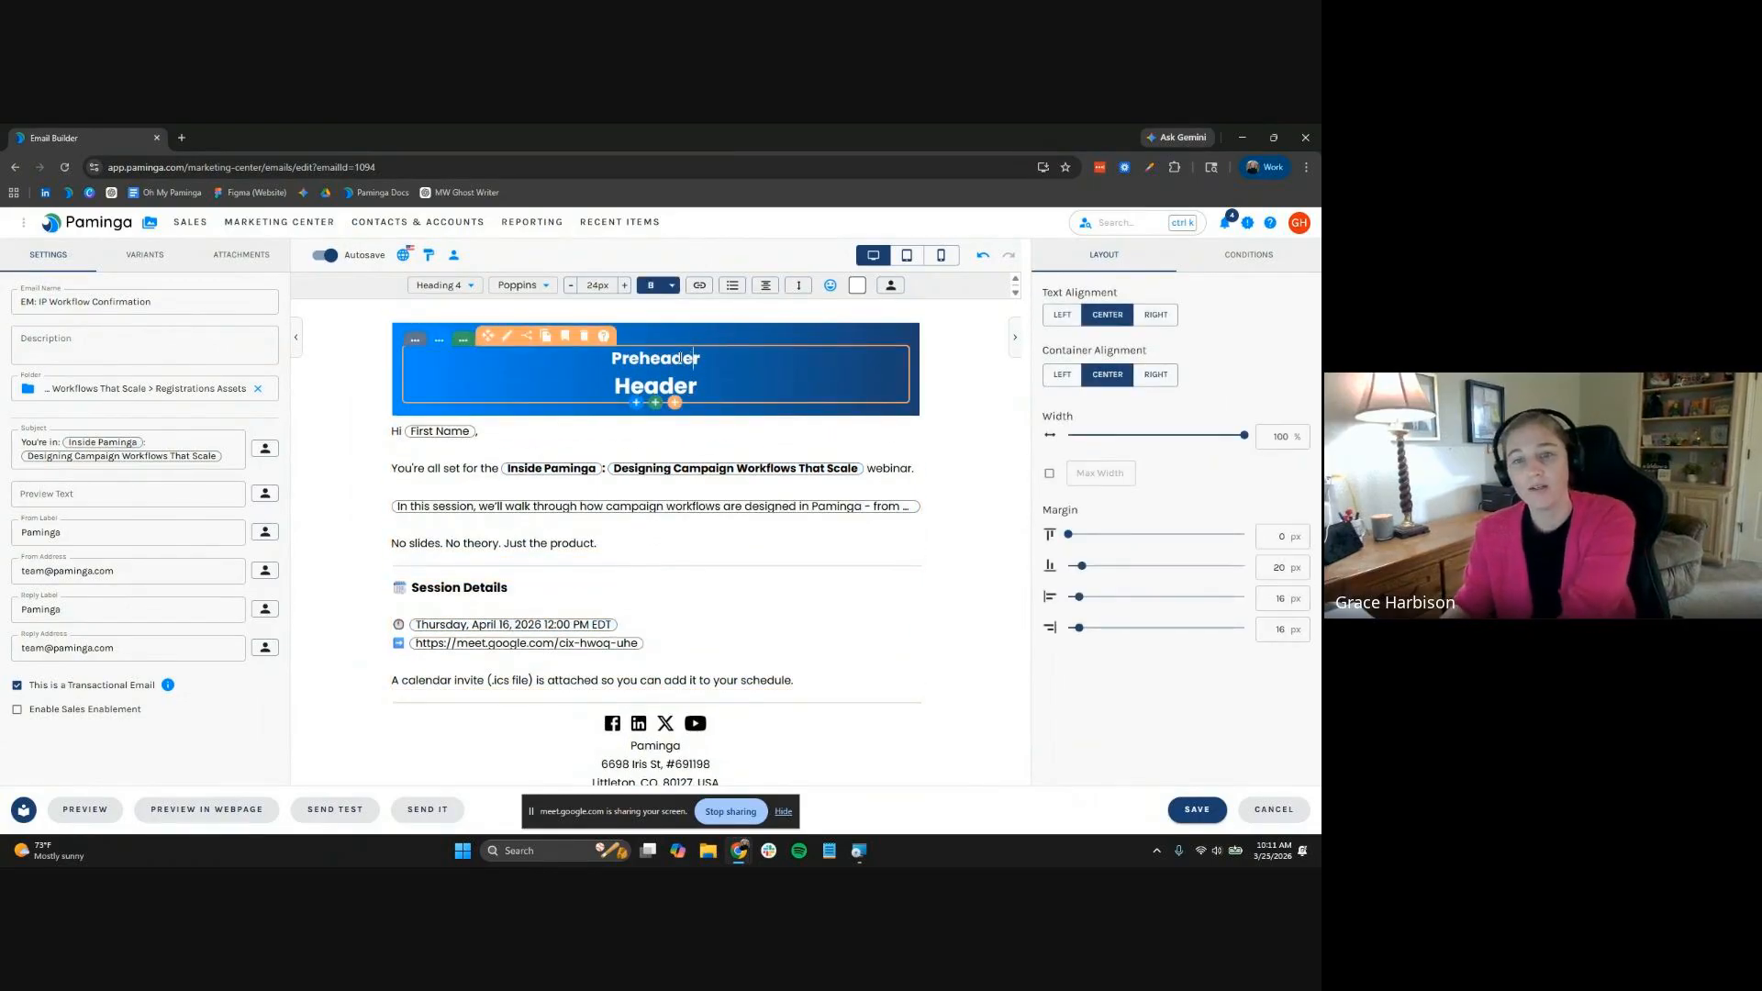
# Put the SeriesName folder token (Inside Paminga) in the Preheader line
pyautogui.click(890, 286)
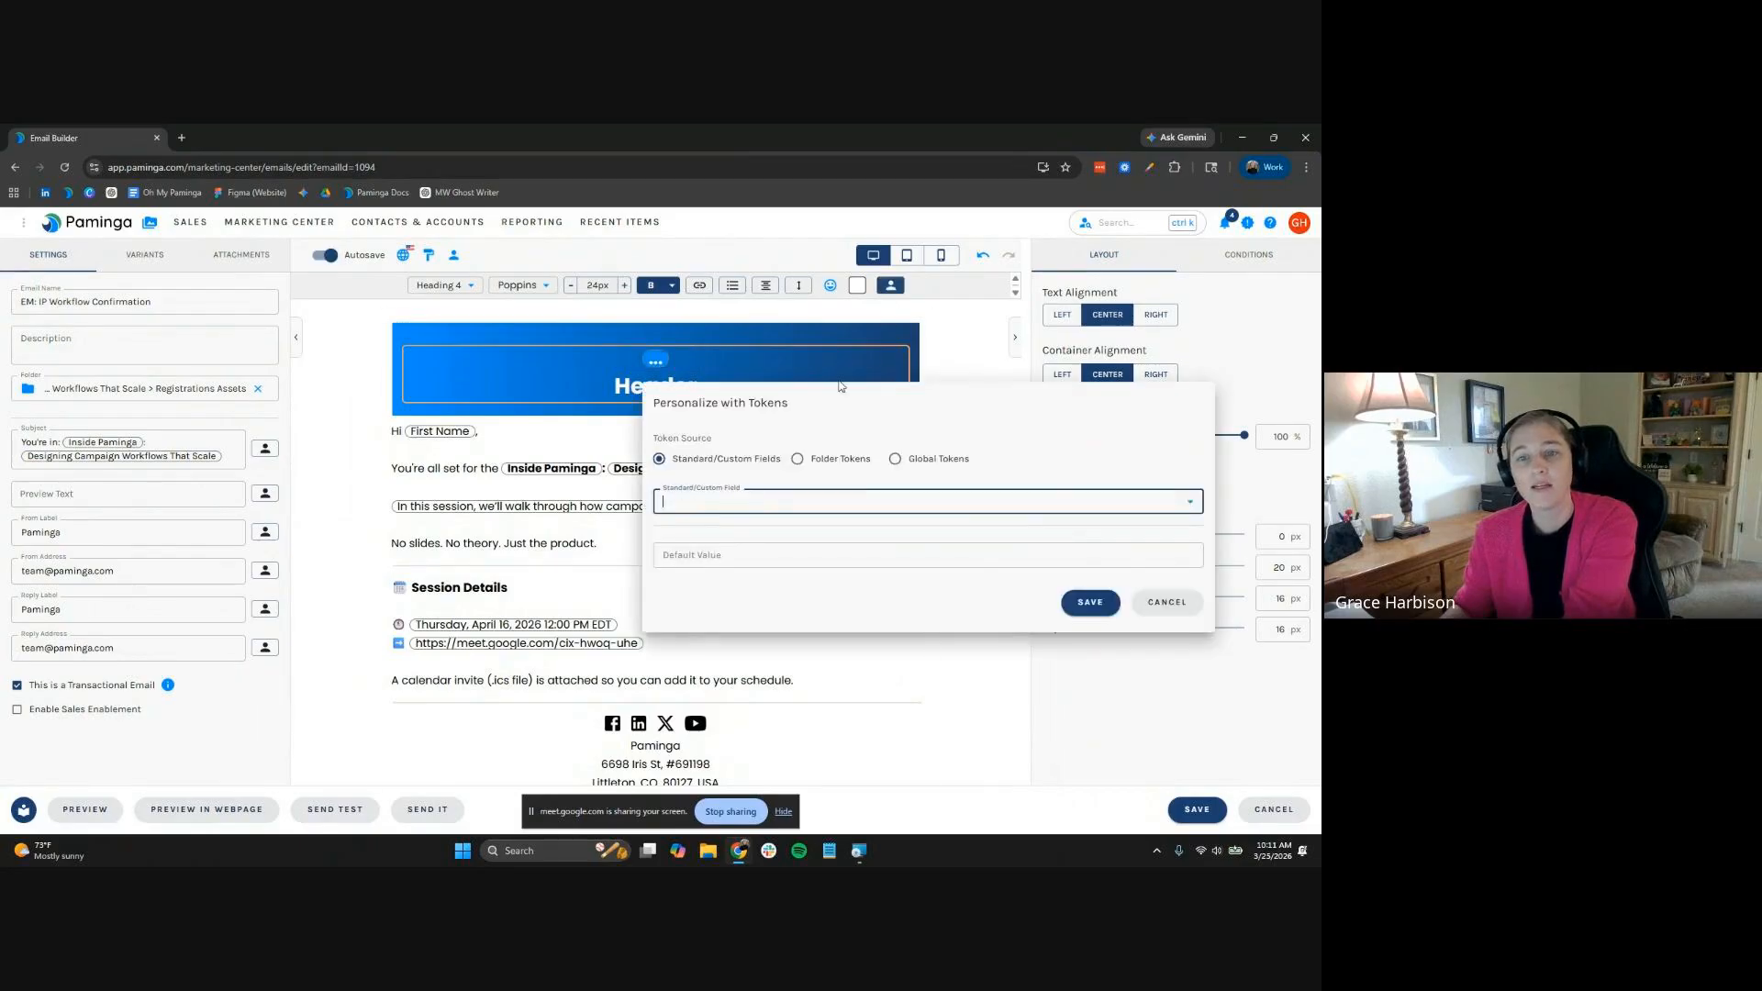
pyautogui.click(841, 459)
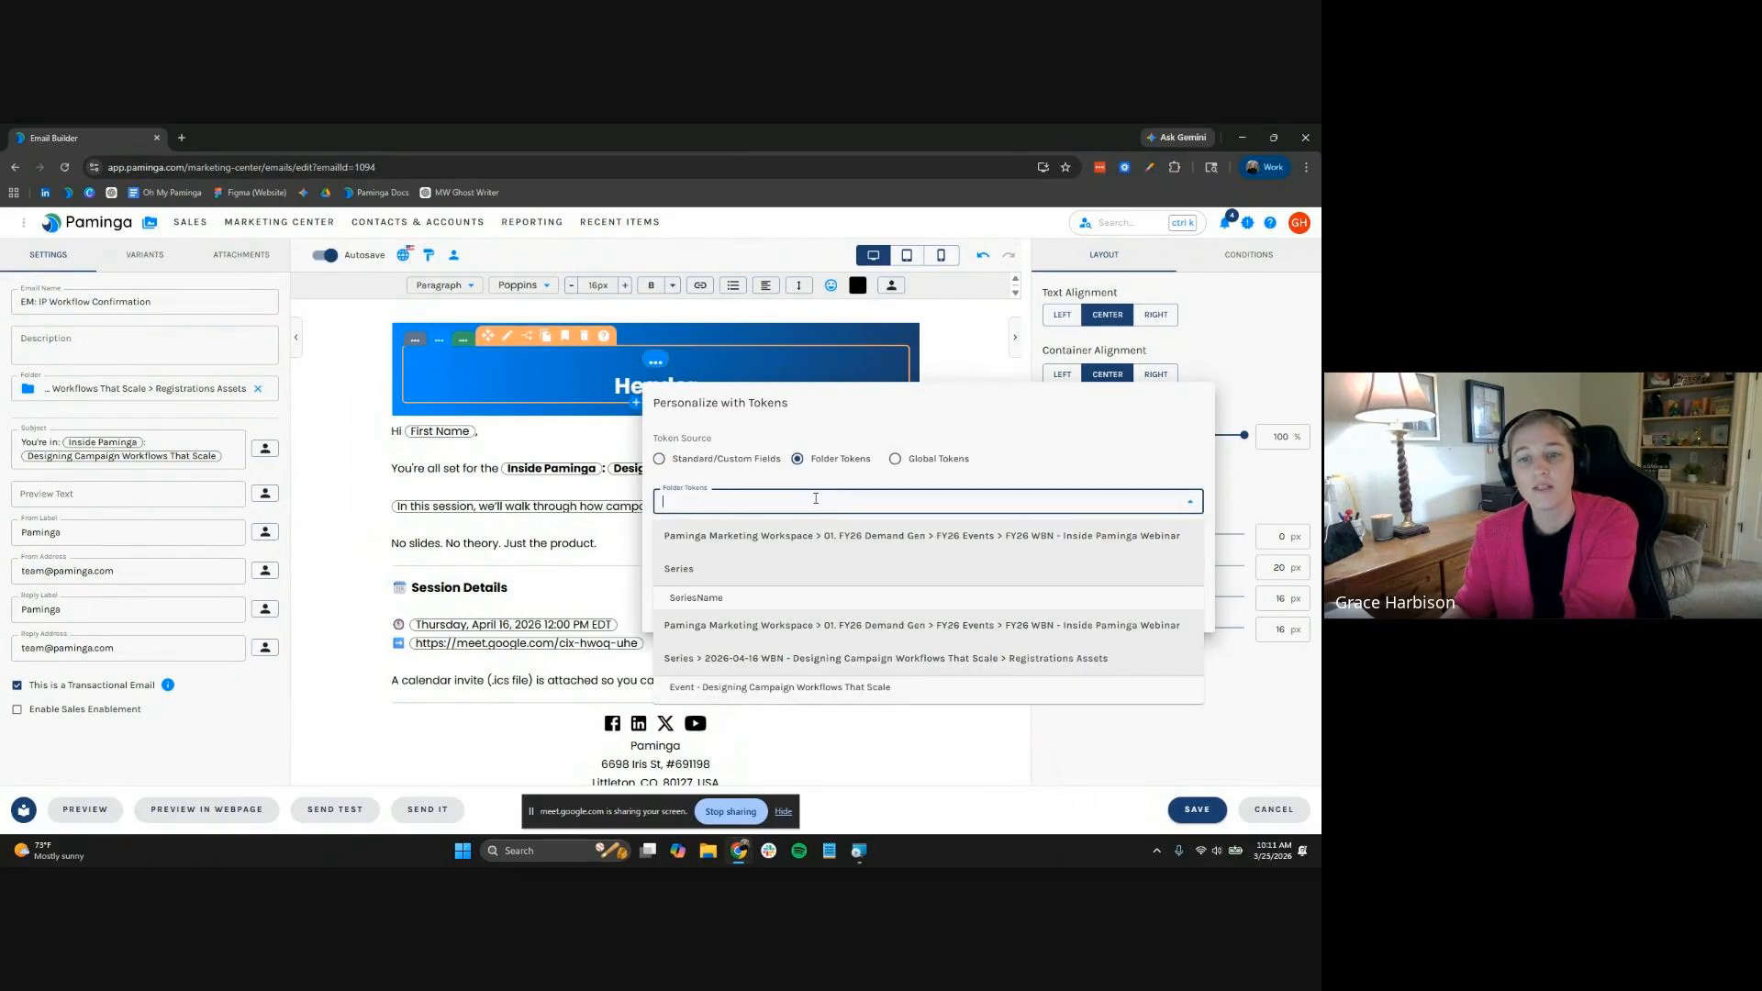
pyautogui.click(814, 679)
pyautogui.click(755, 538)
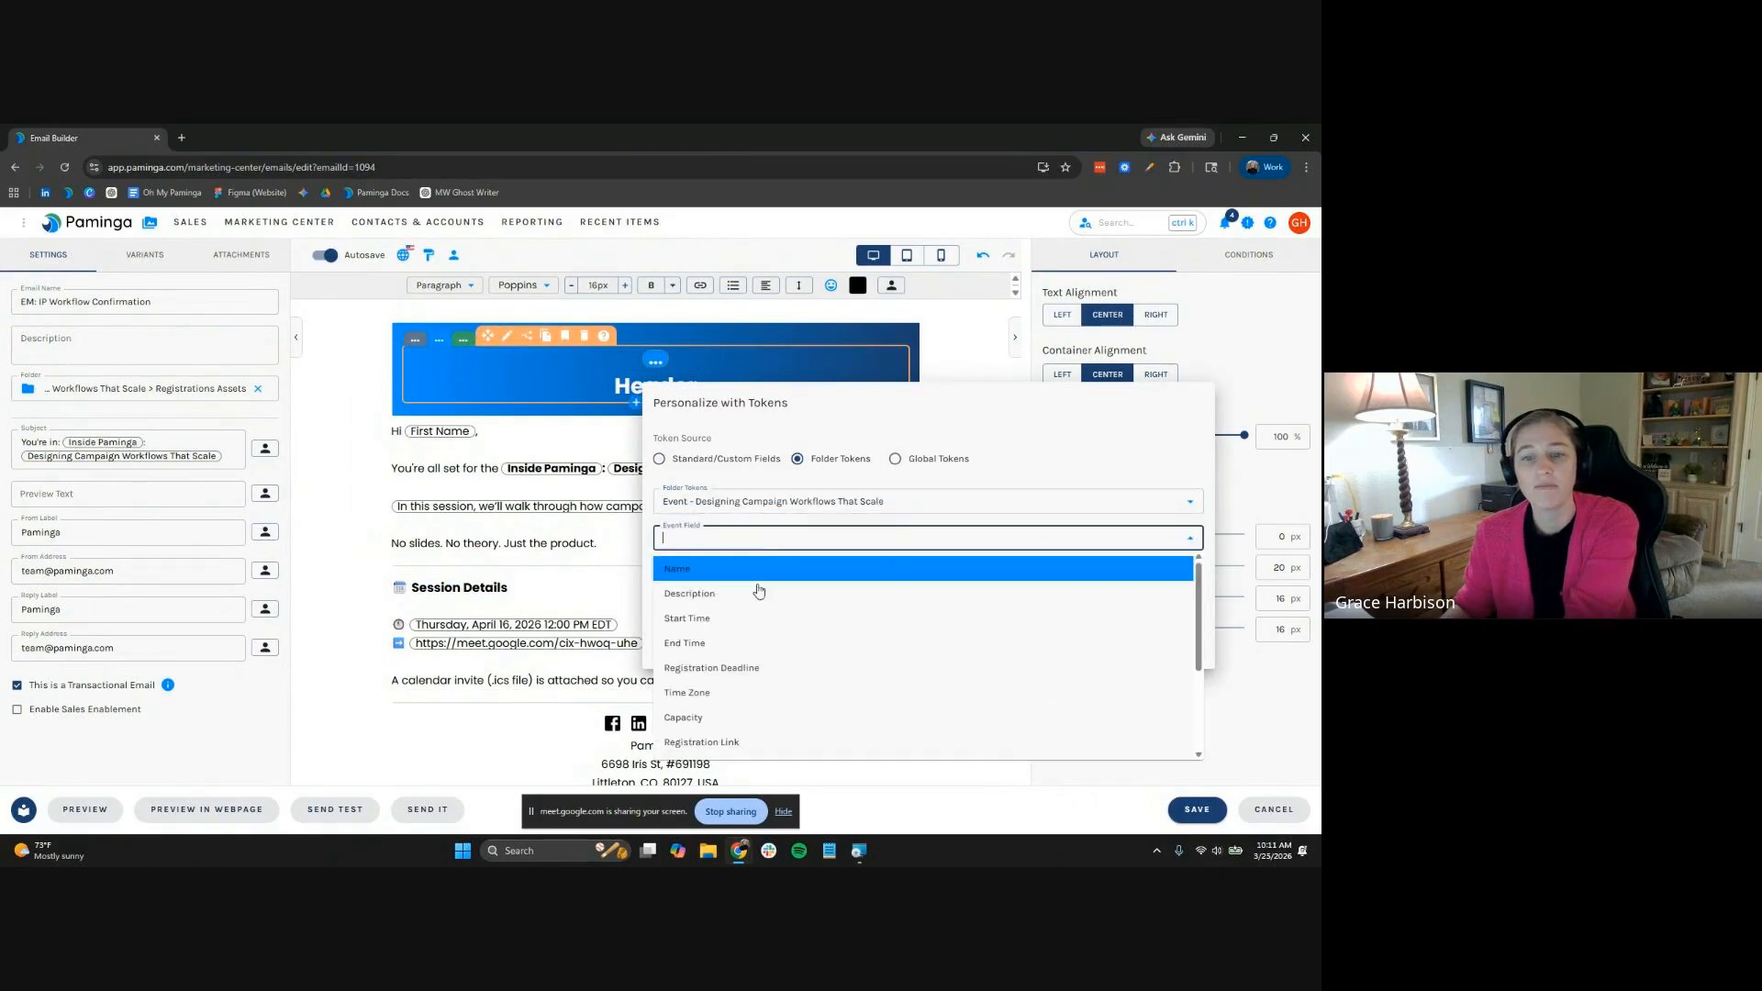
pyautogui.click(820, 459)
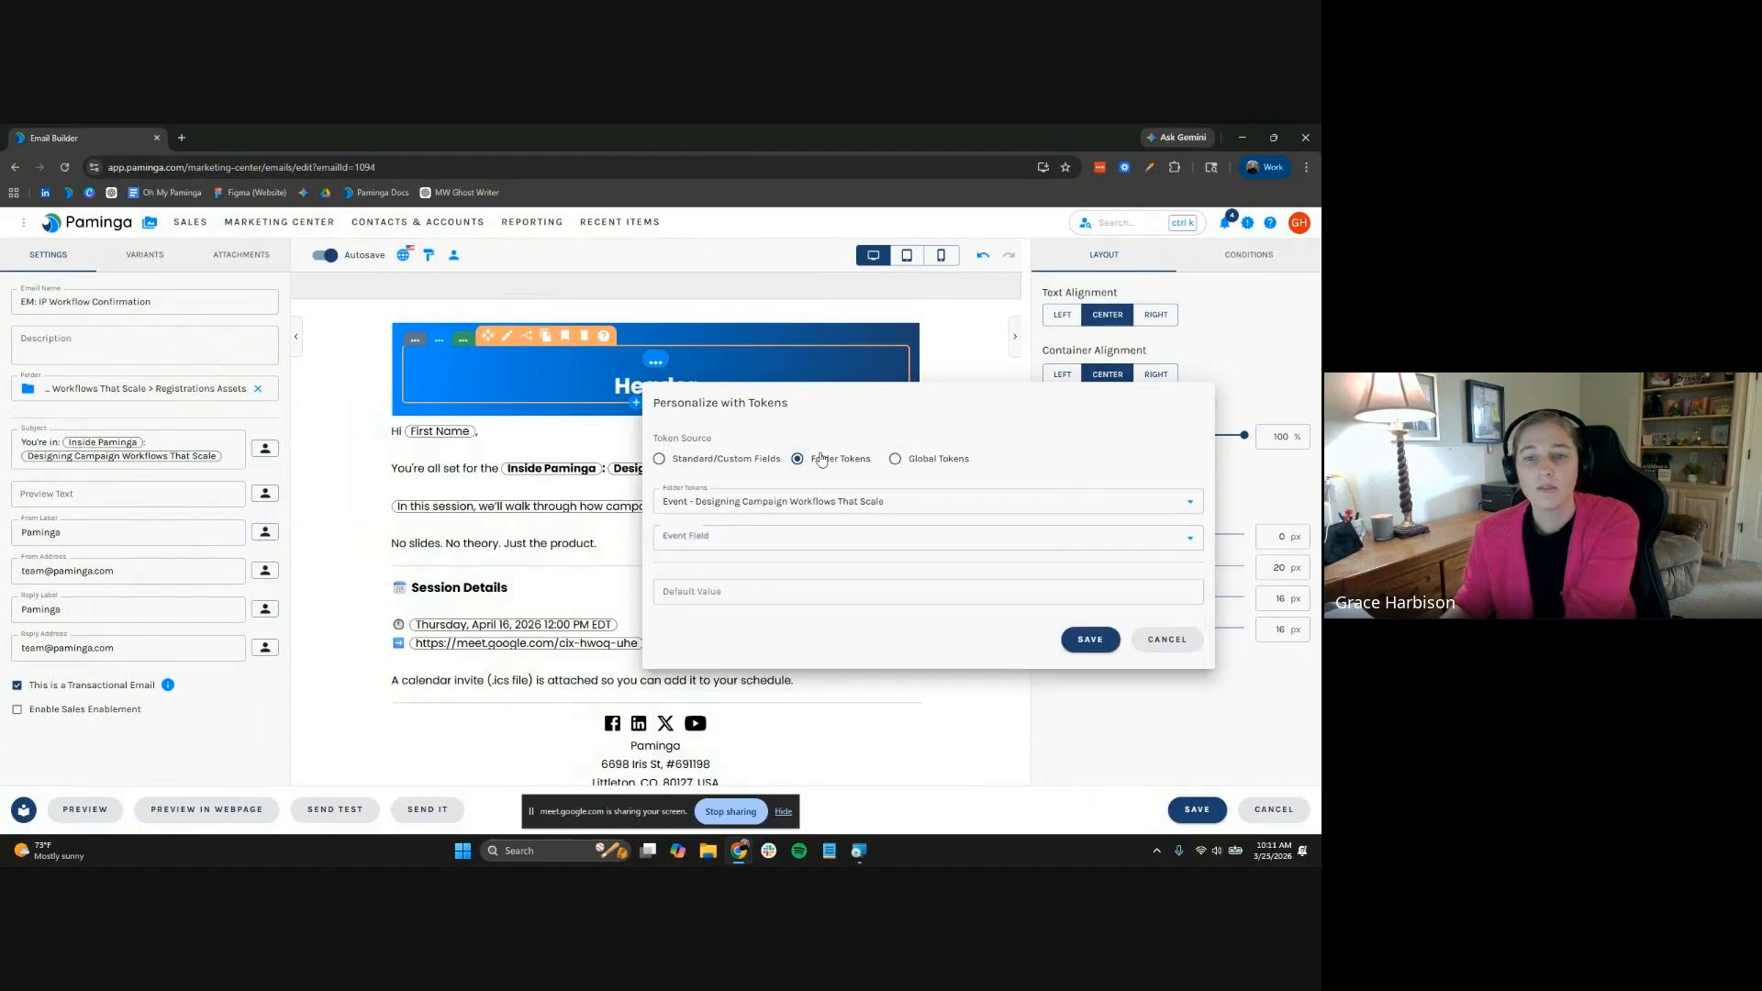
pyautogui.click(806, 501)
pyautogui.click(756, 595)
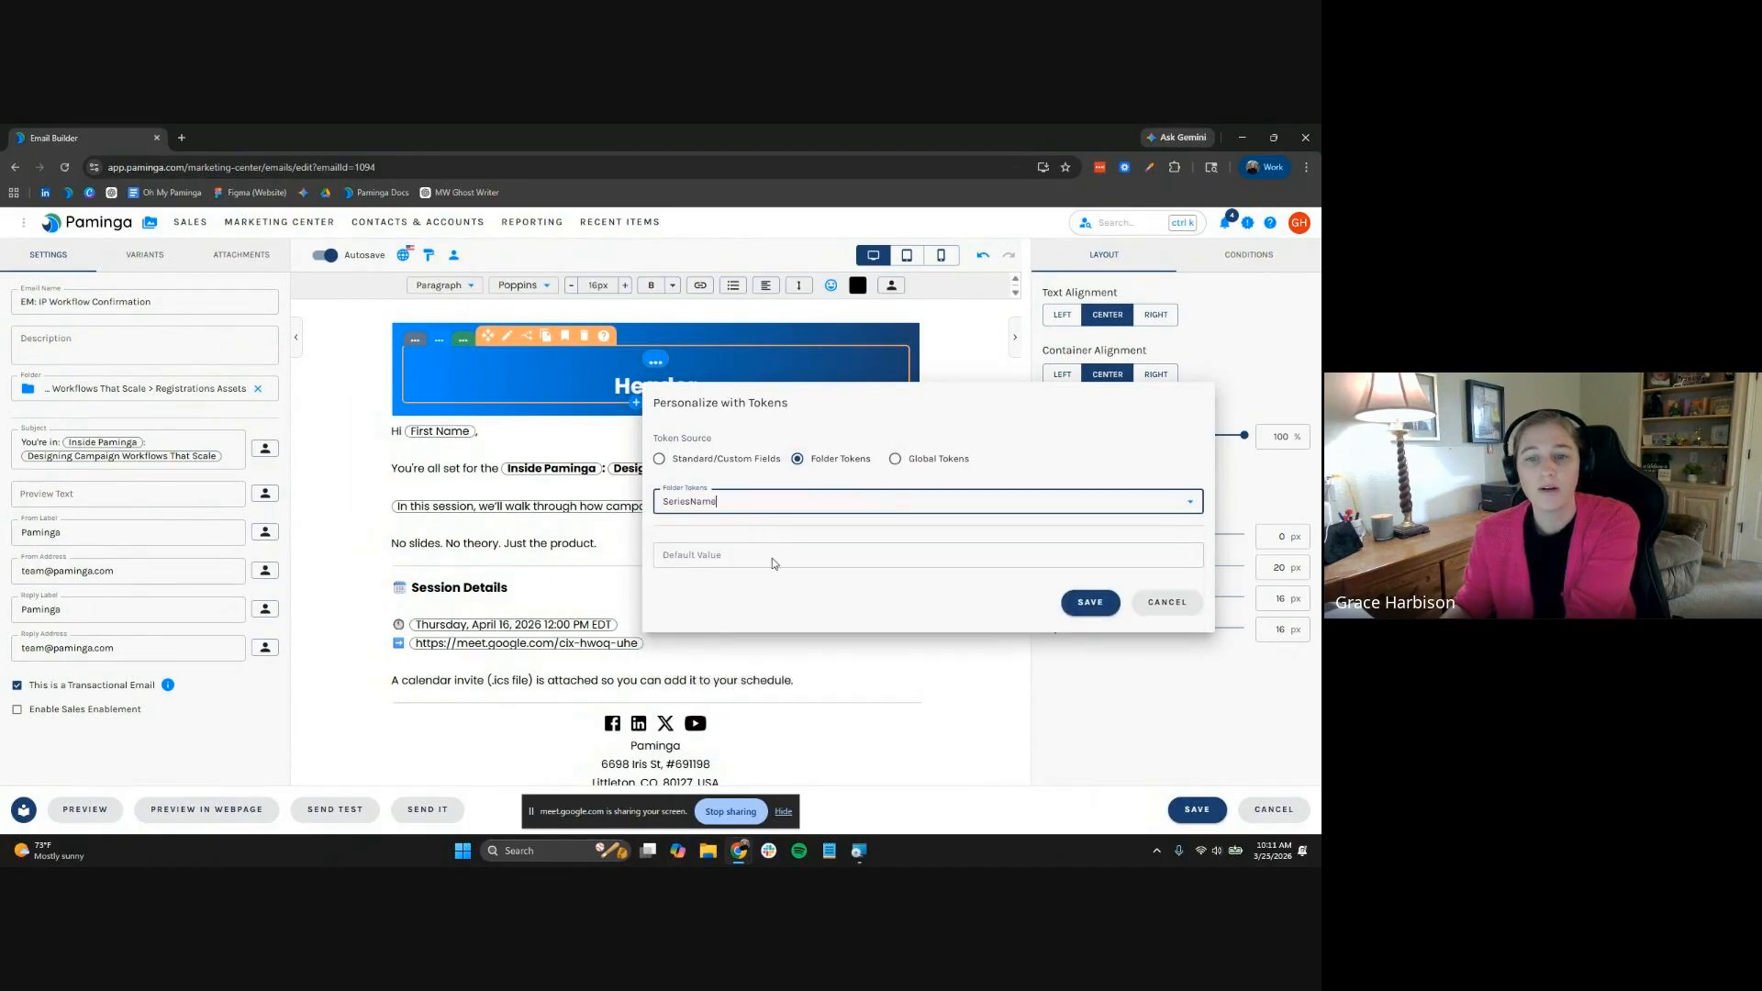
pyautogui.click(773, 557)
pyautogui.click(1067, 602)
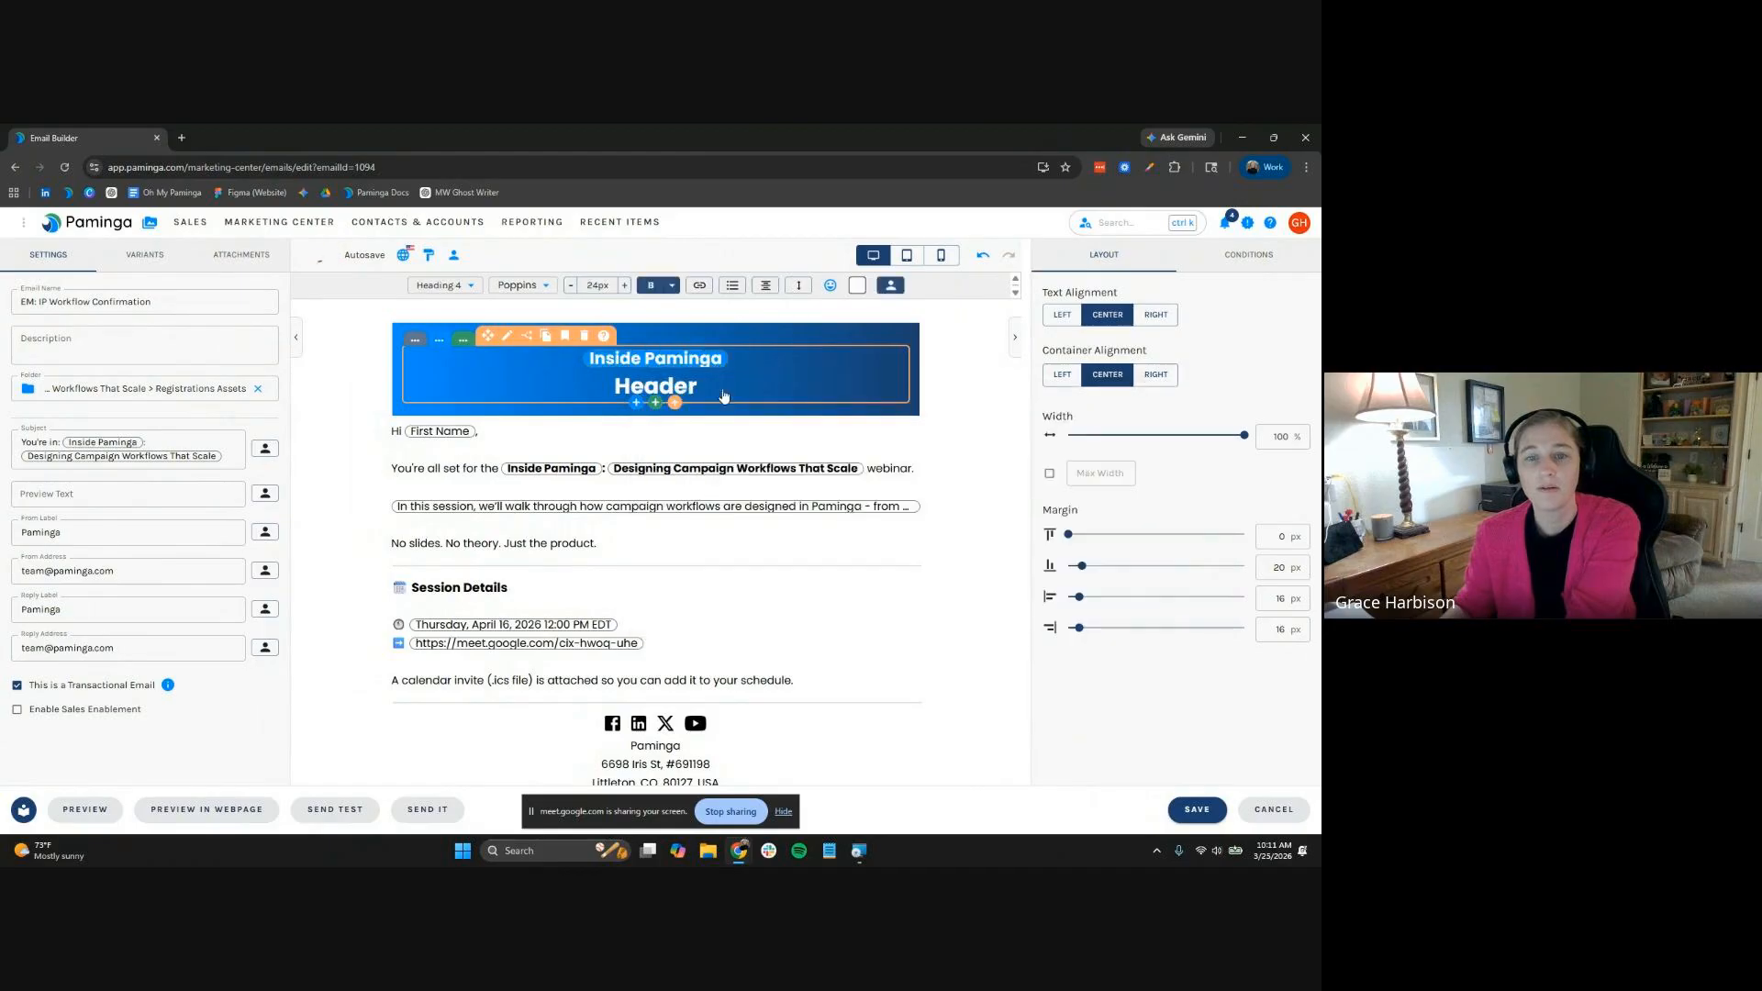
# Put the Designing Campaign Workflows That Scale event's Name token in the Header line
pyautogui.click(862, 286)
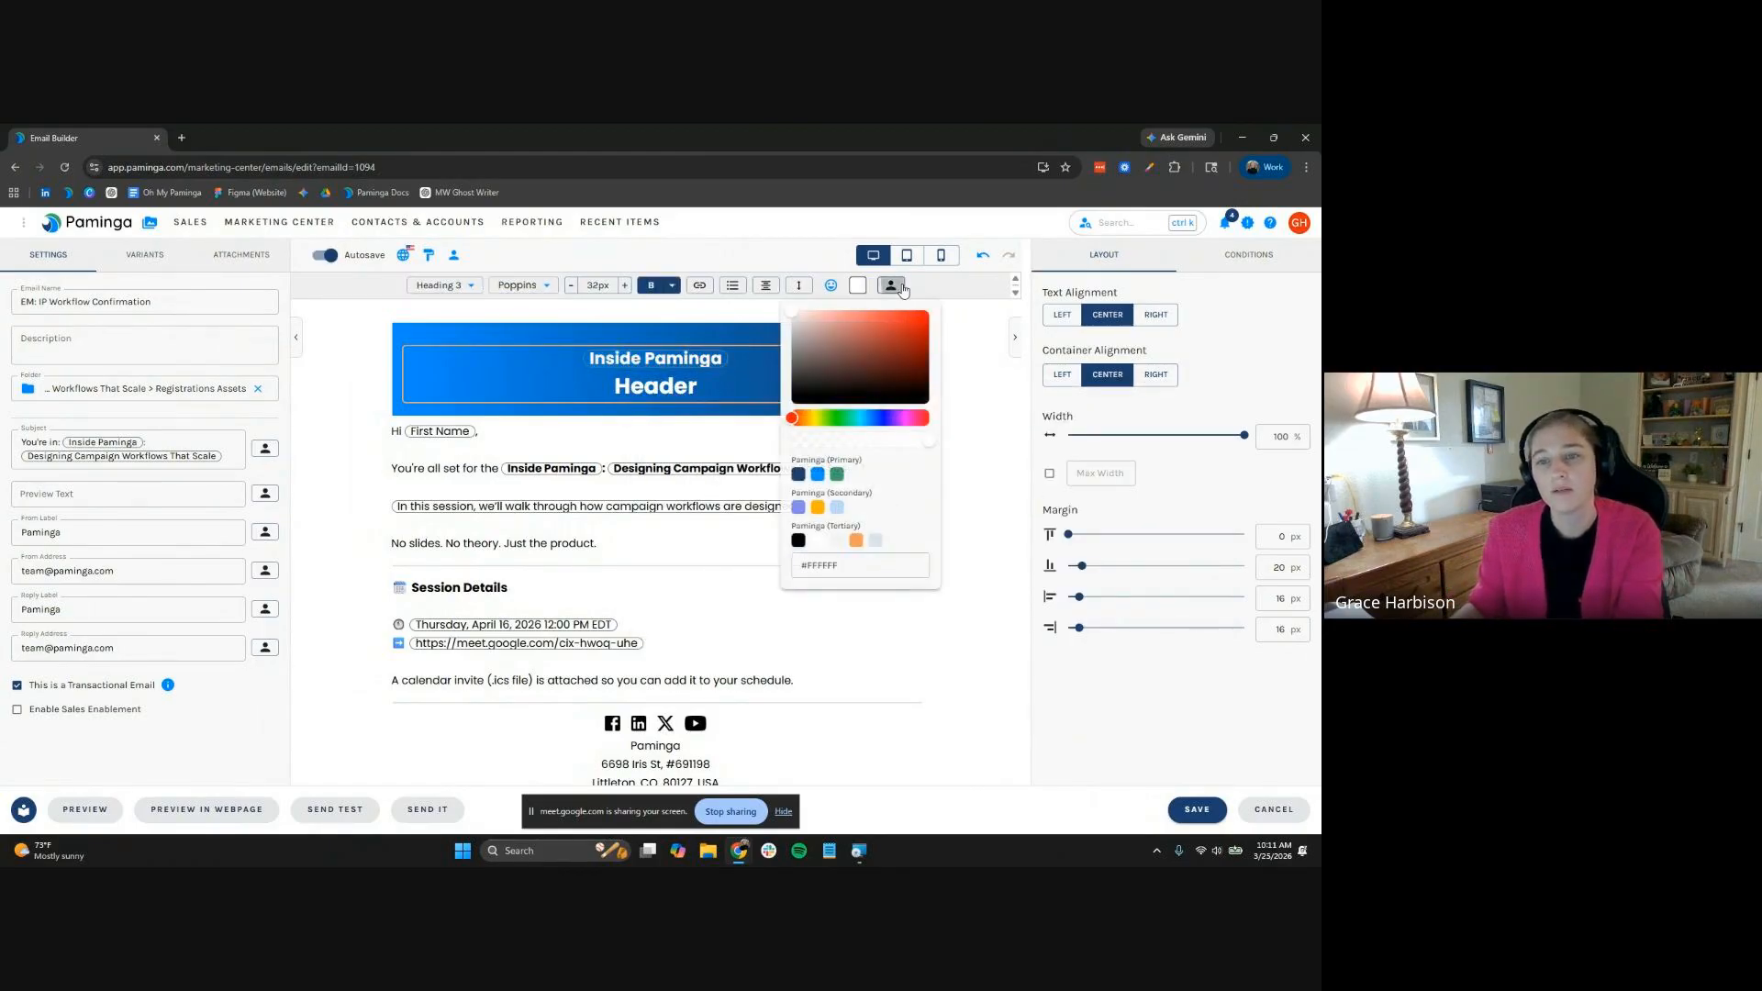
pyautogui.click(891, 287)
pyautogui.click(848, 494)
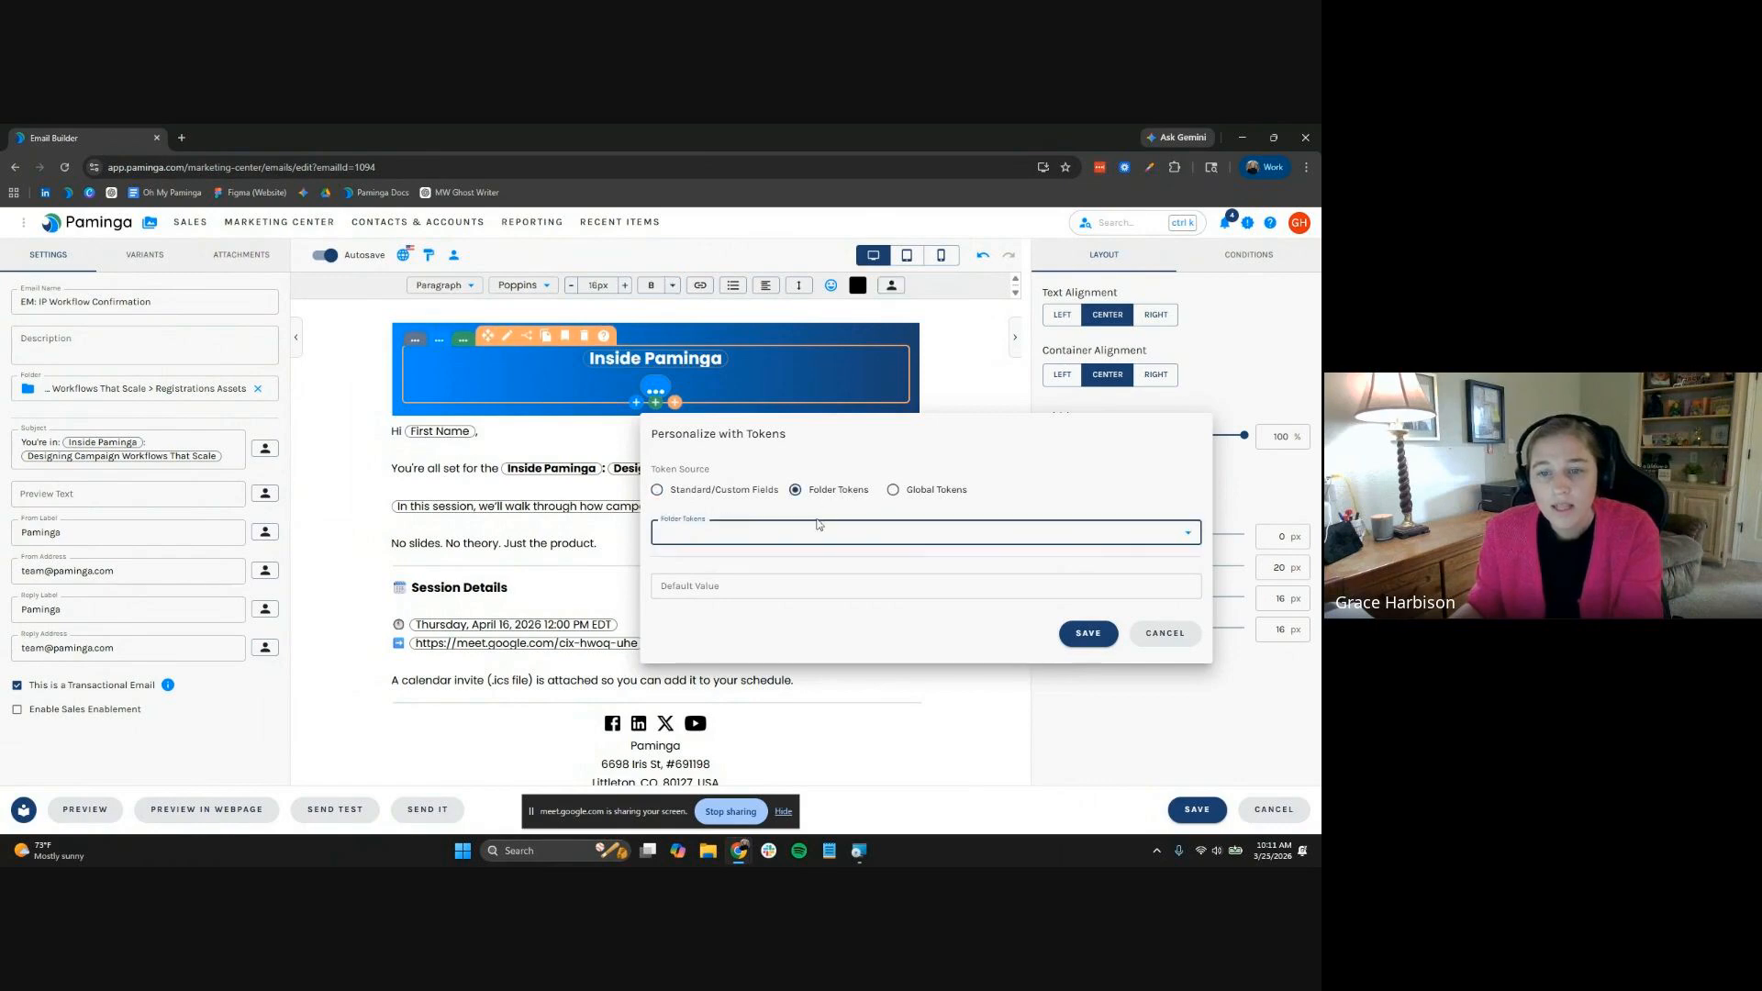
pyautogui.click(815, 530)
pyautogui.click(787, 720)
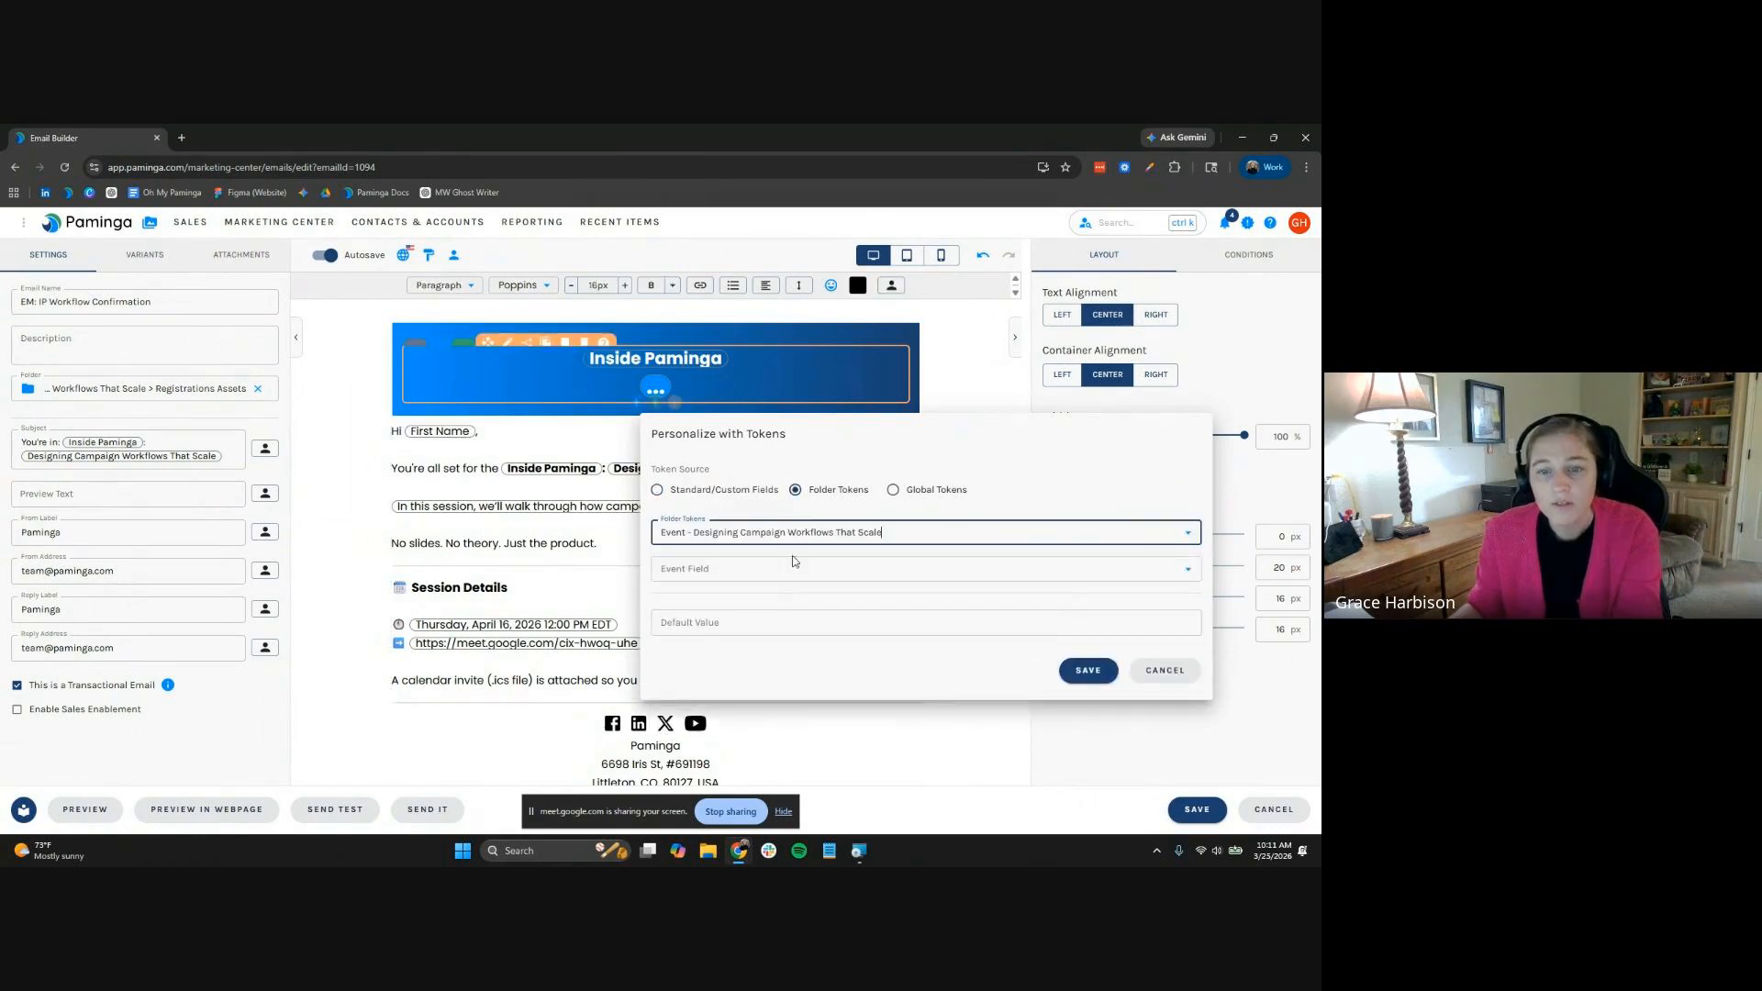
pyautogui.click(787, 568)
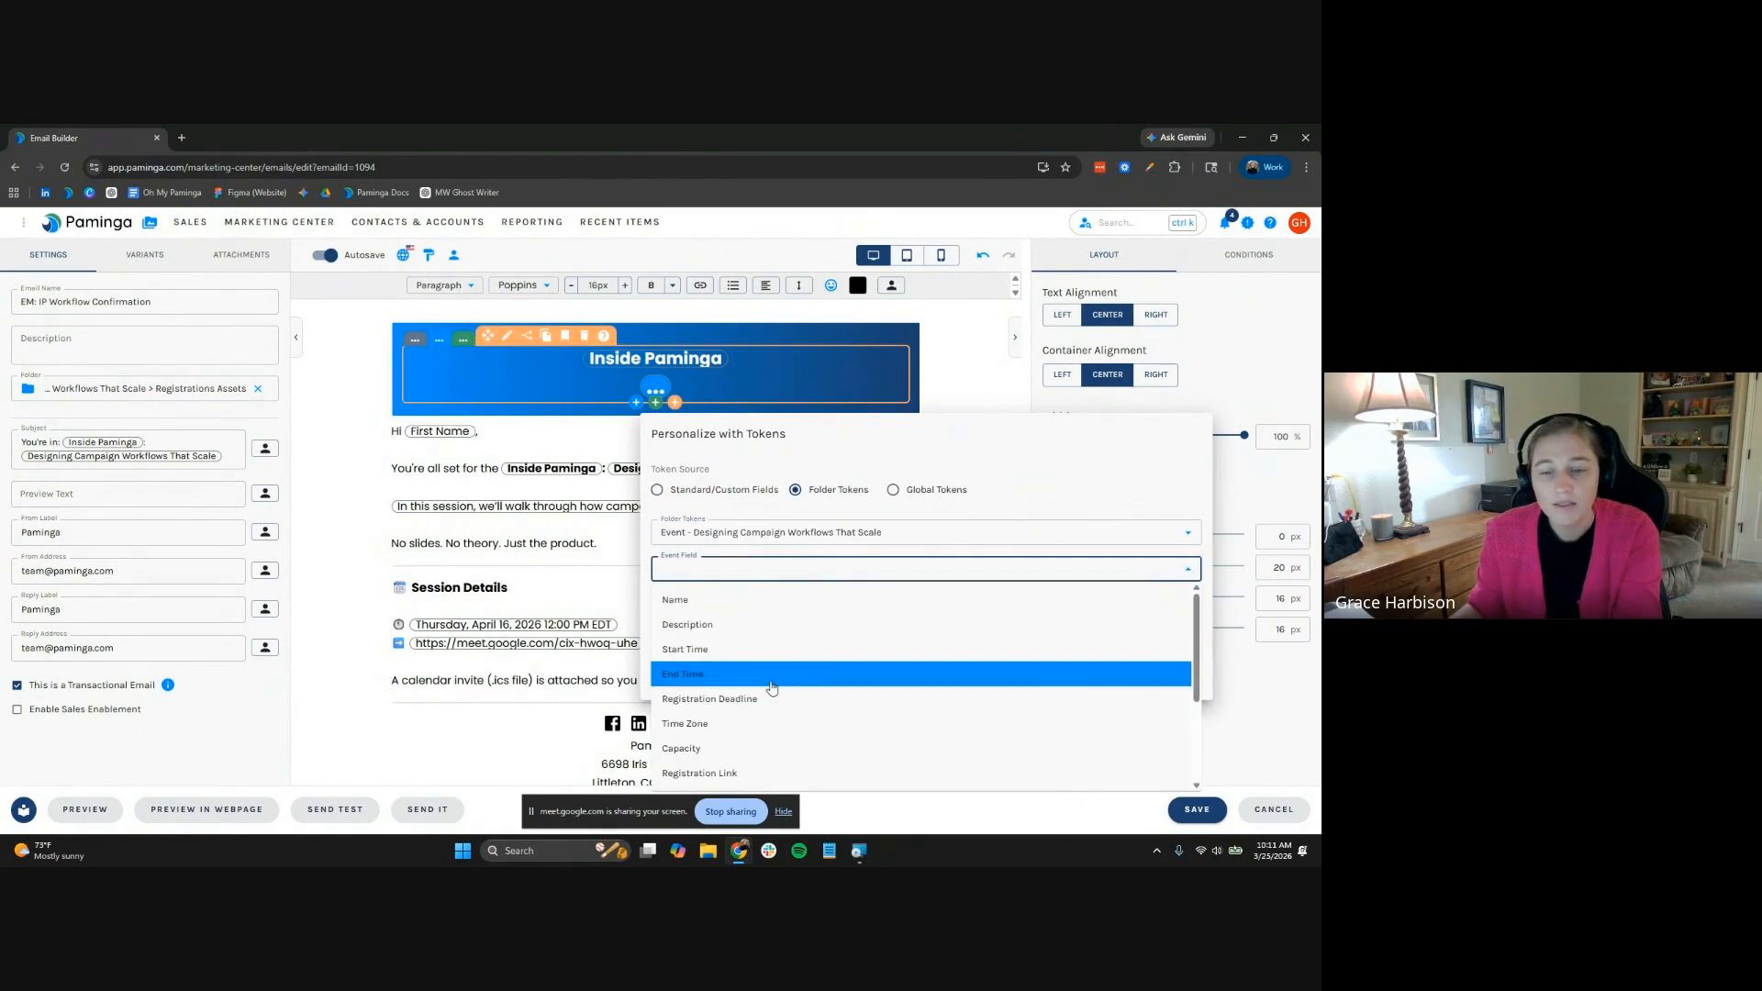
pyautogui.scroll(-3, 771, 689)
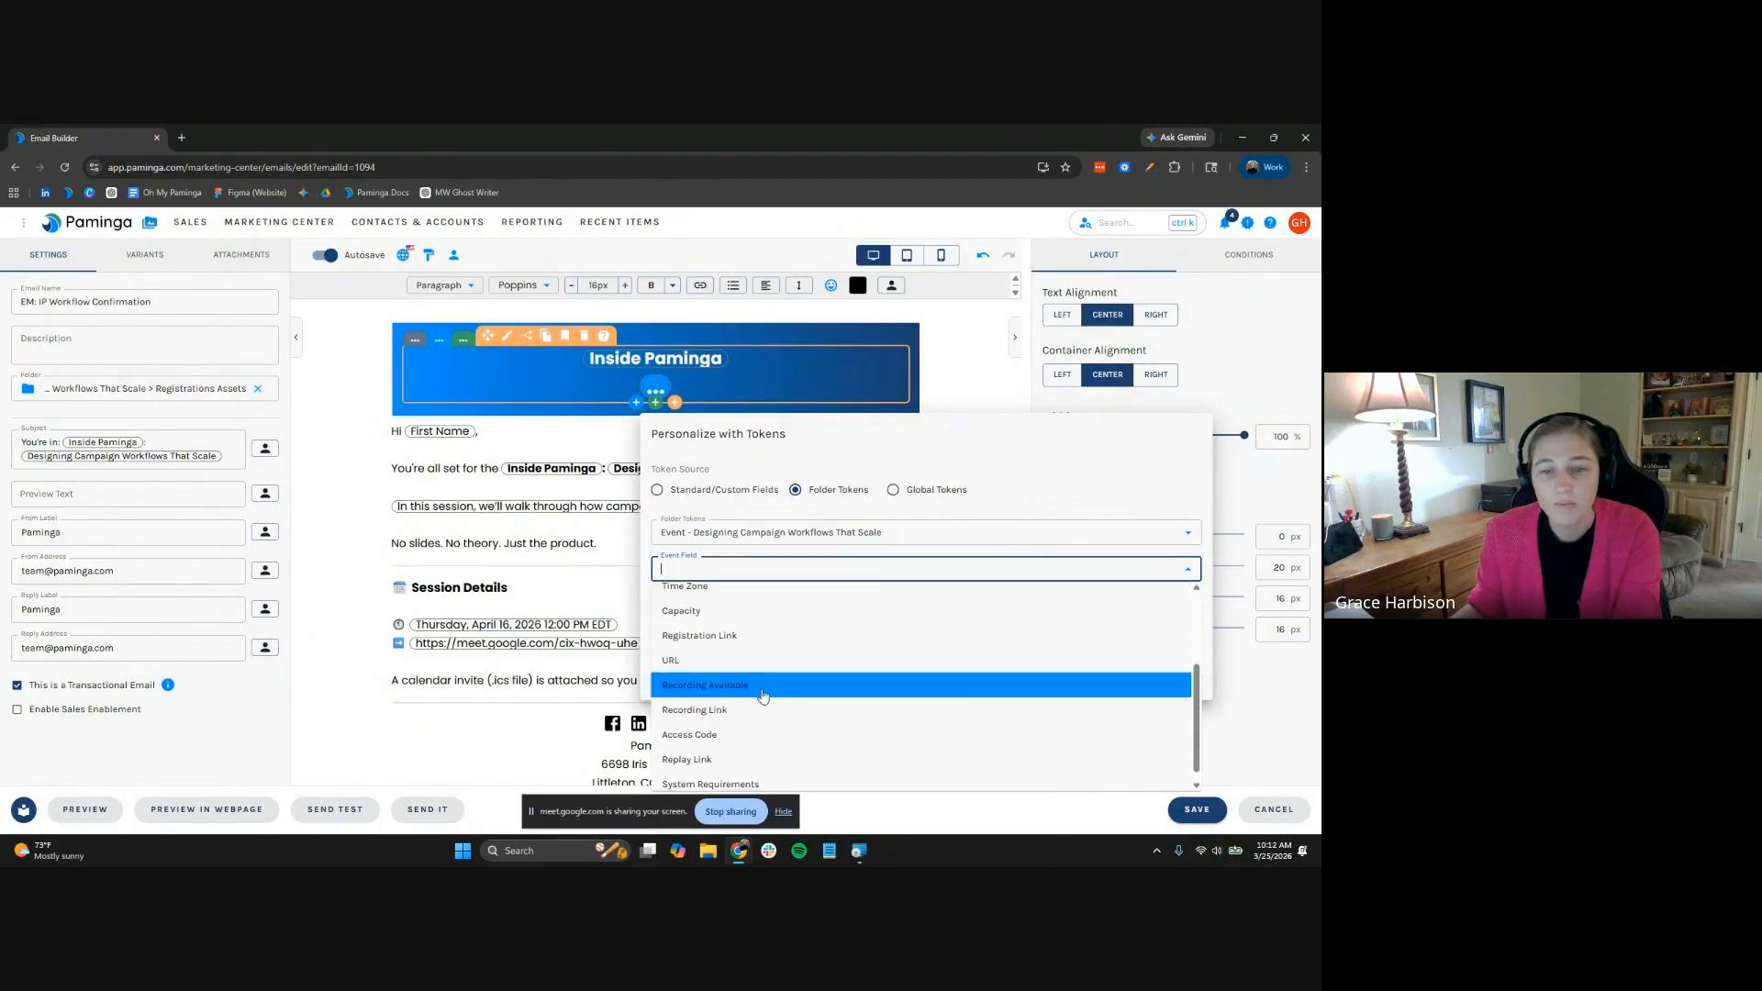
pyautogui.scroll(2, 752, 661)
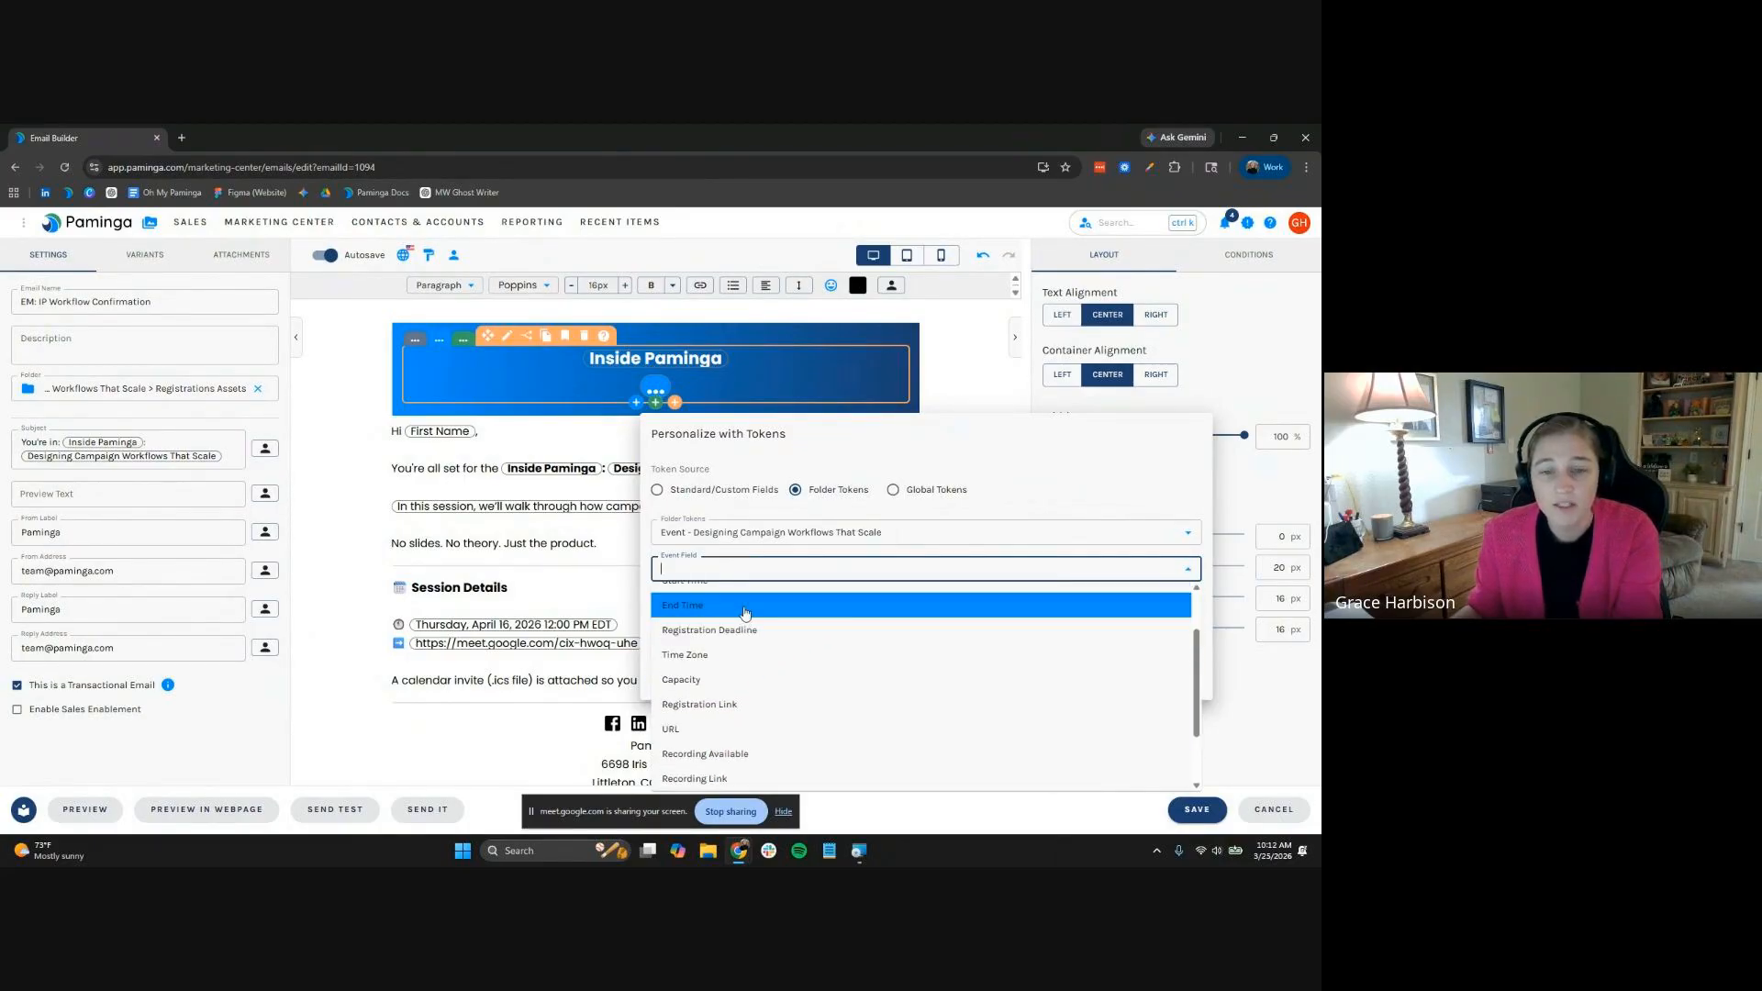
pyautogui.scroll(3, 748, 613)
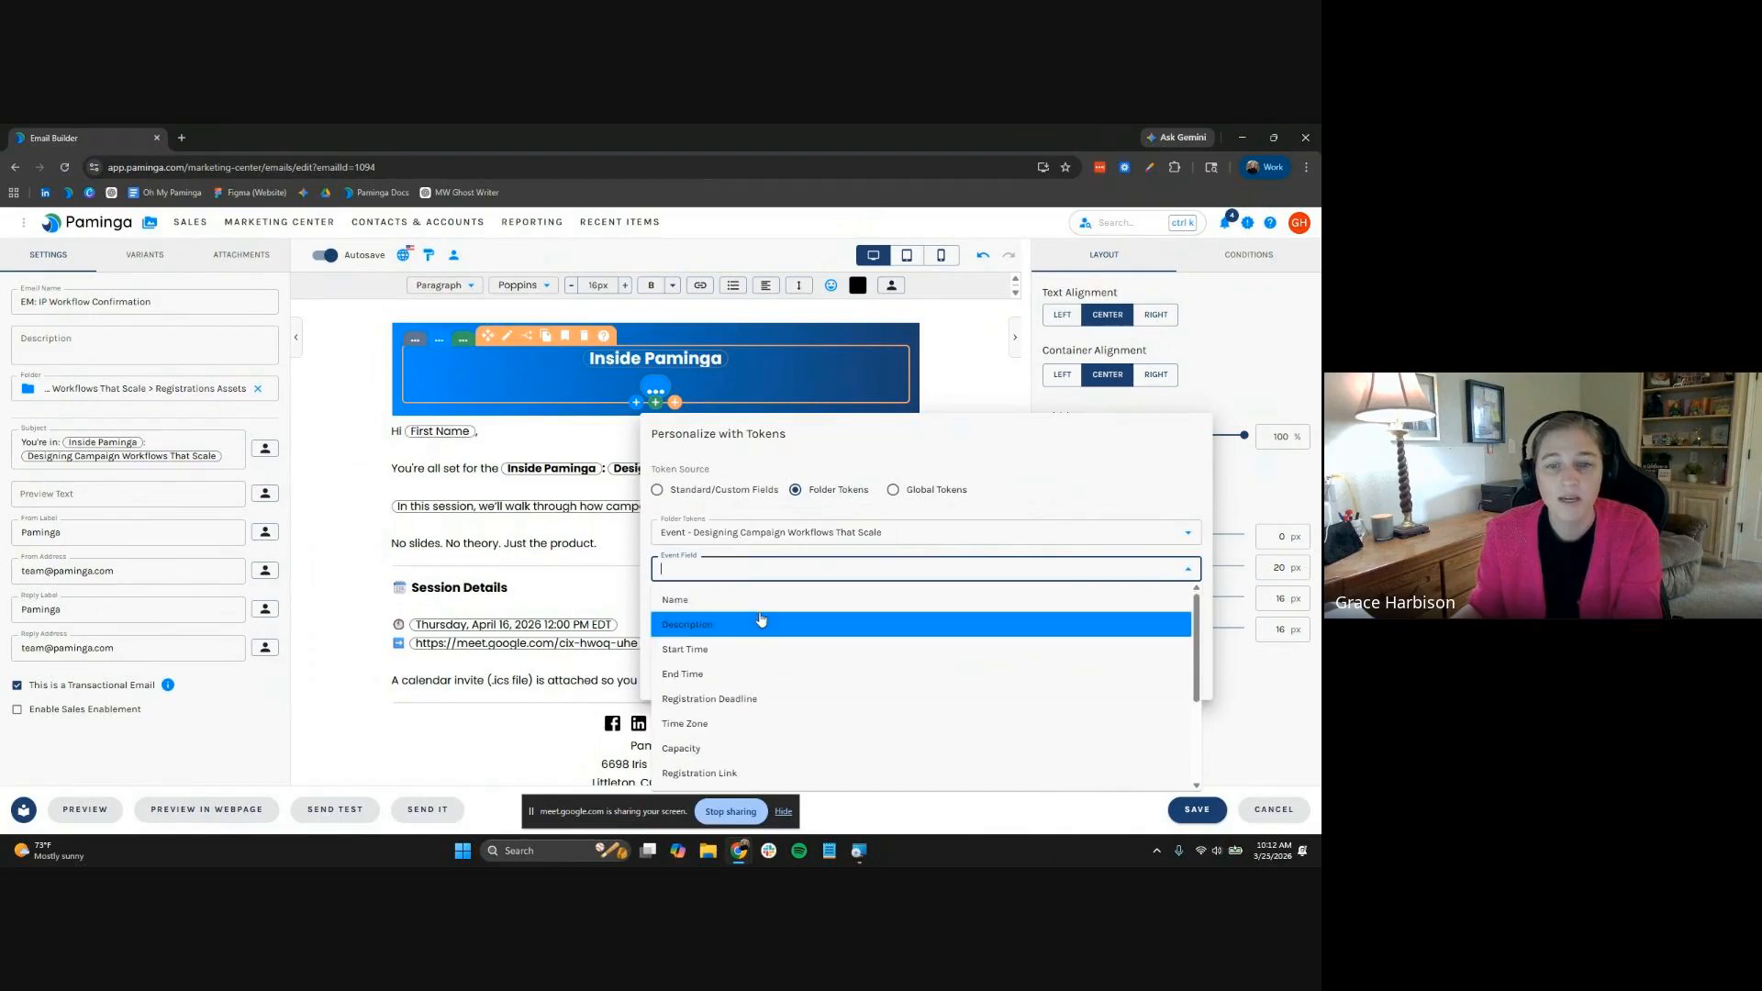
pyautogui.click(761, 601)
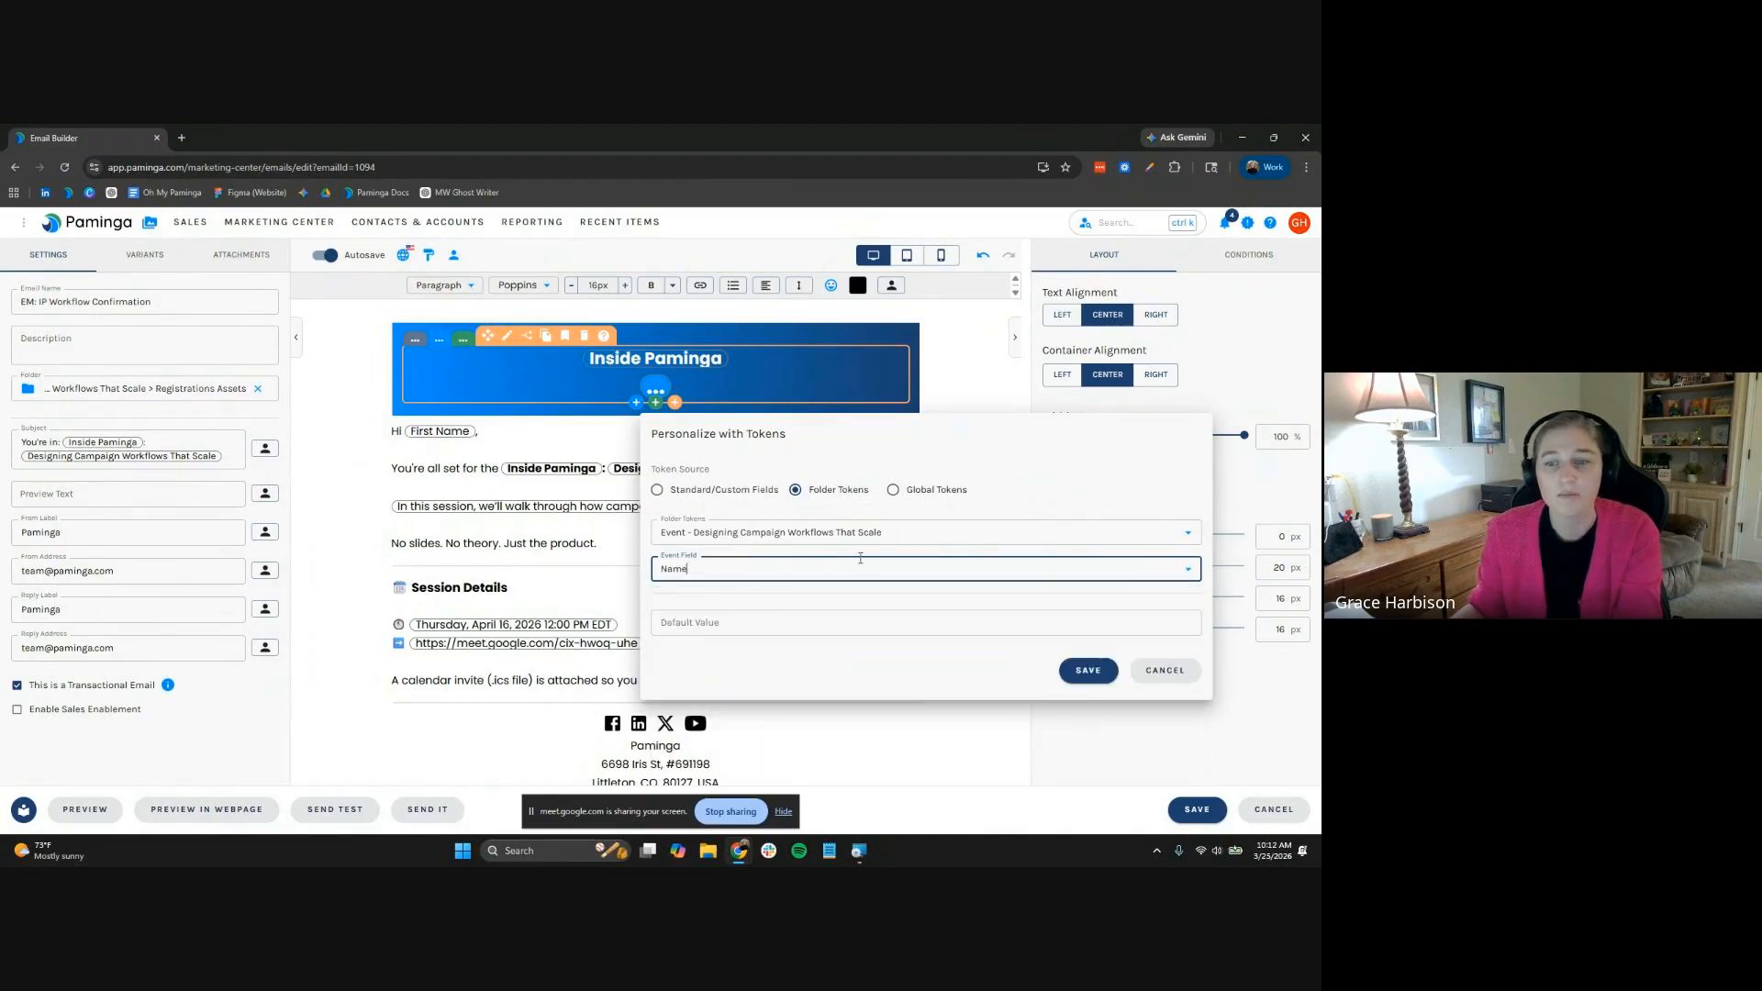
pyautogui.click(1088, 670)
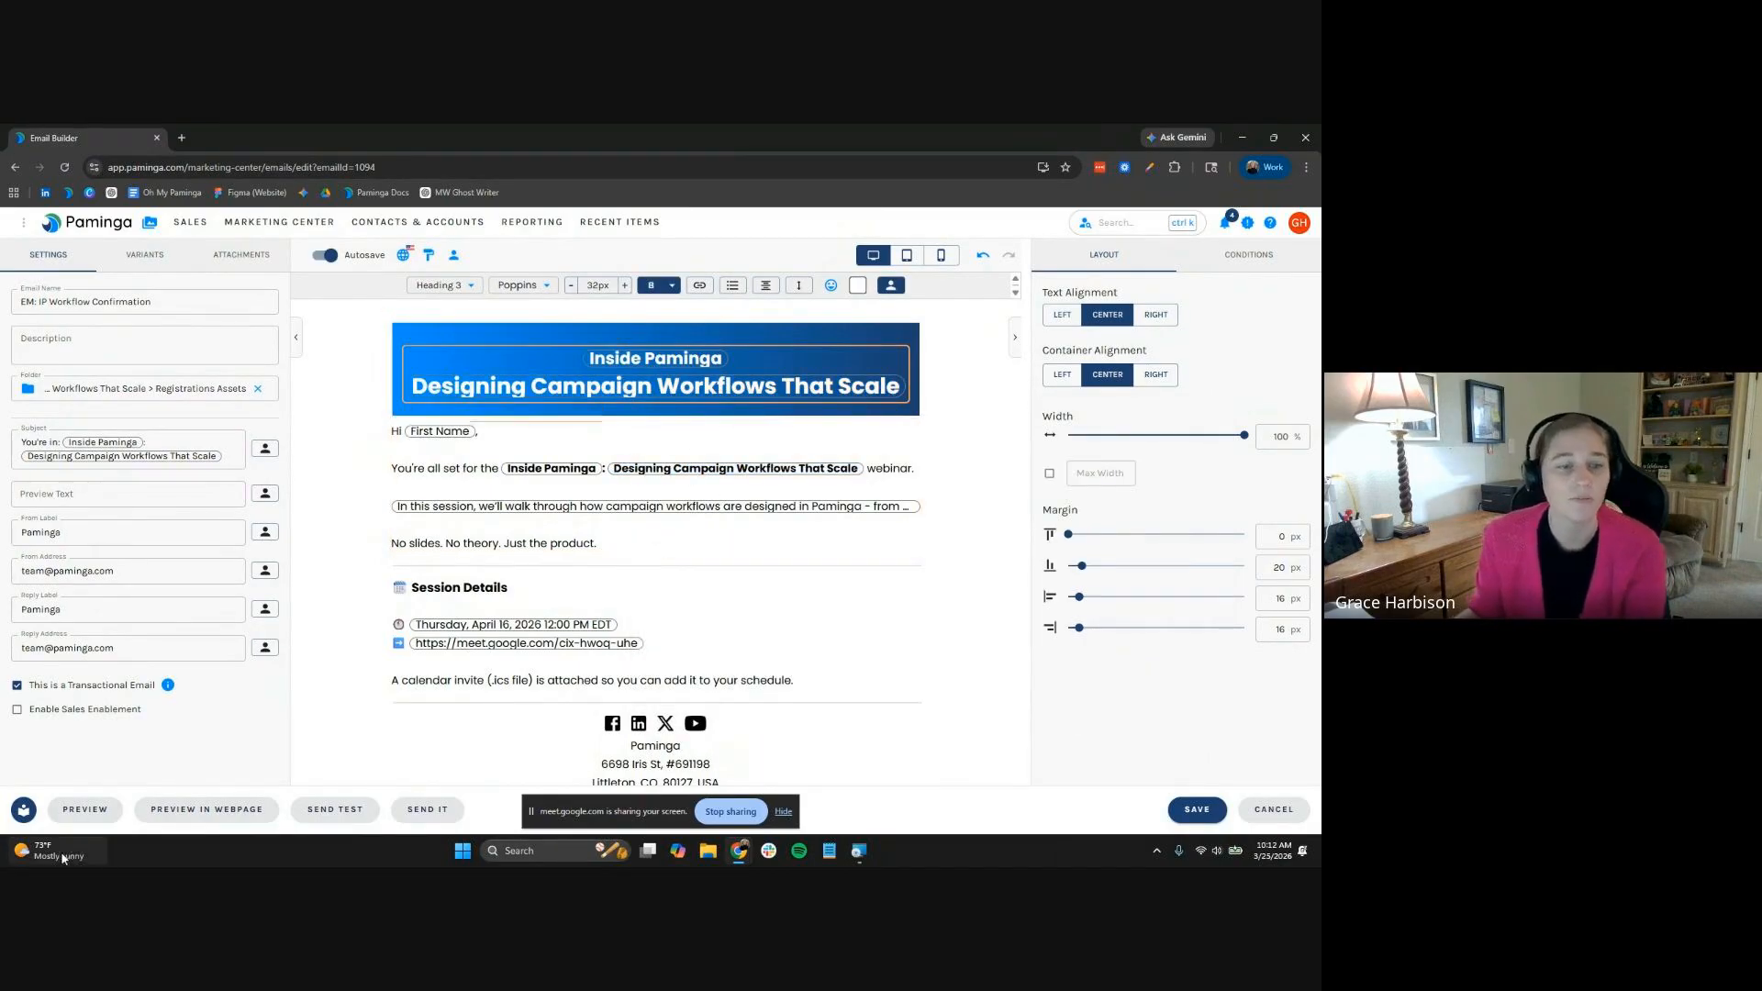
# Preview the IP Workflow Confirmation email, adjust the heading's bottom margin, and preview it again
pyautogui.click(87, 811)
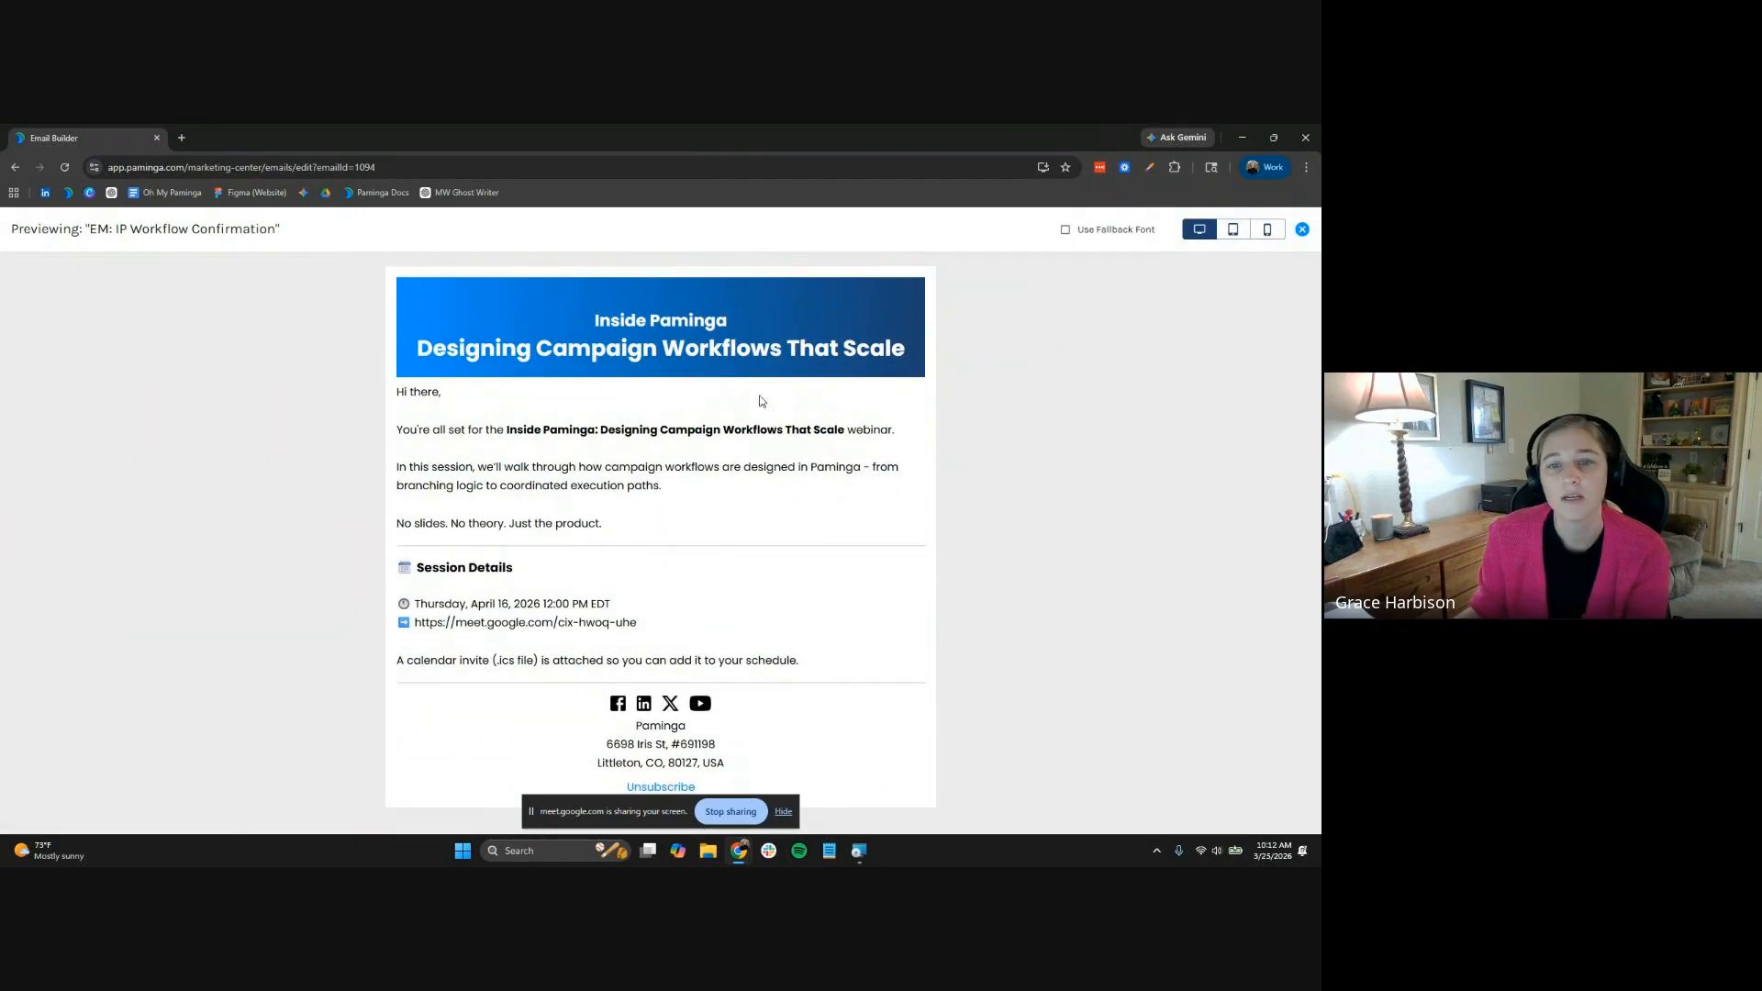
pyautogui.click(1302, 230)
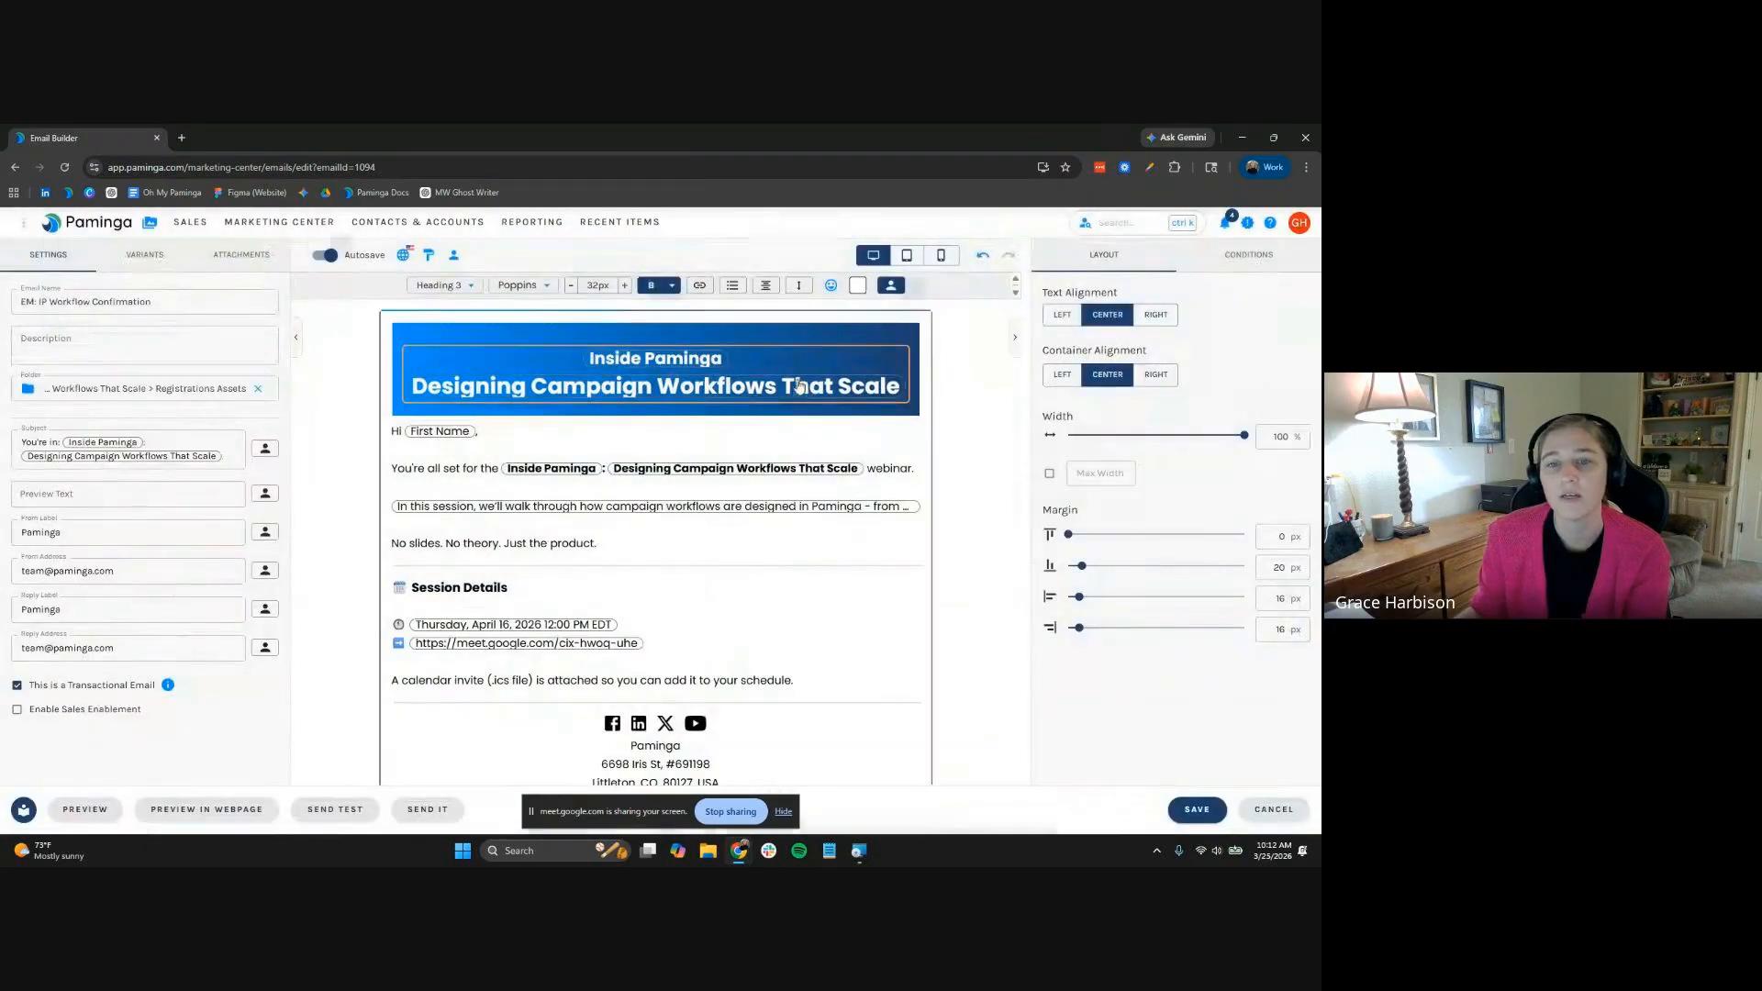
pyautogui.doubleClick(1277, 567)
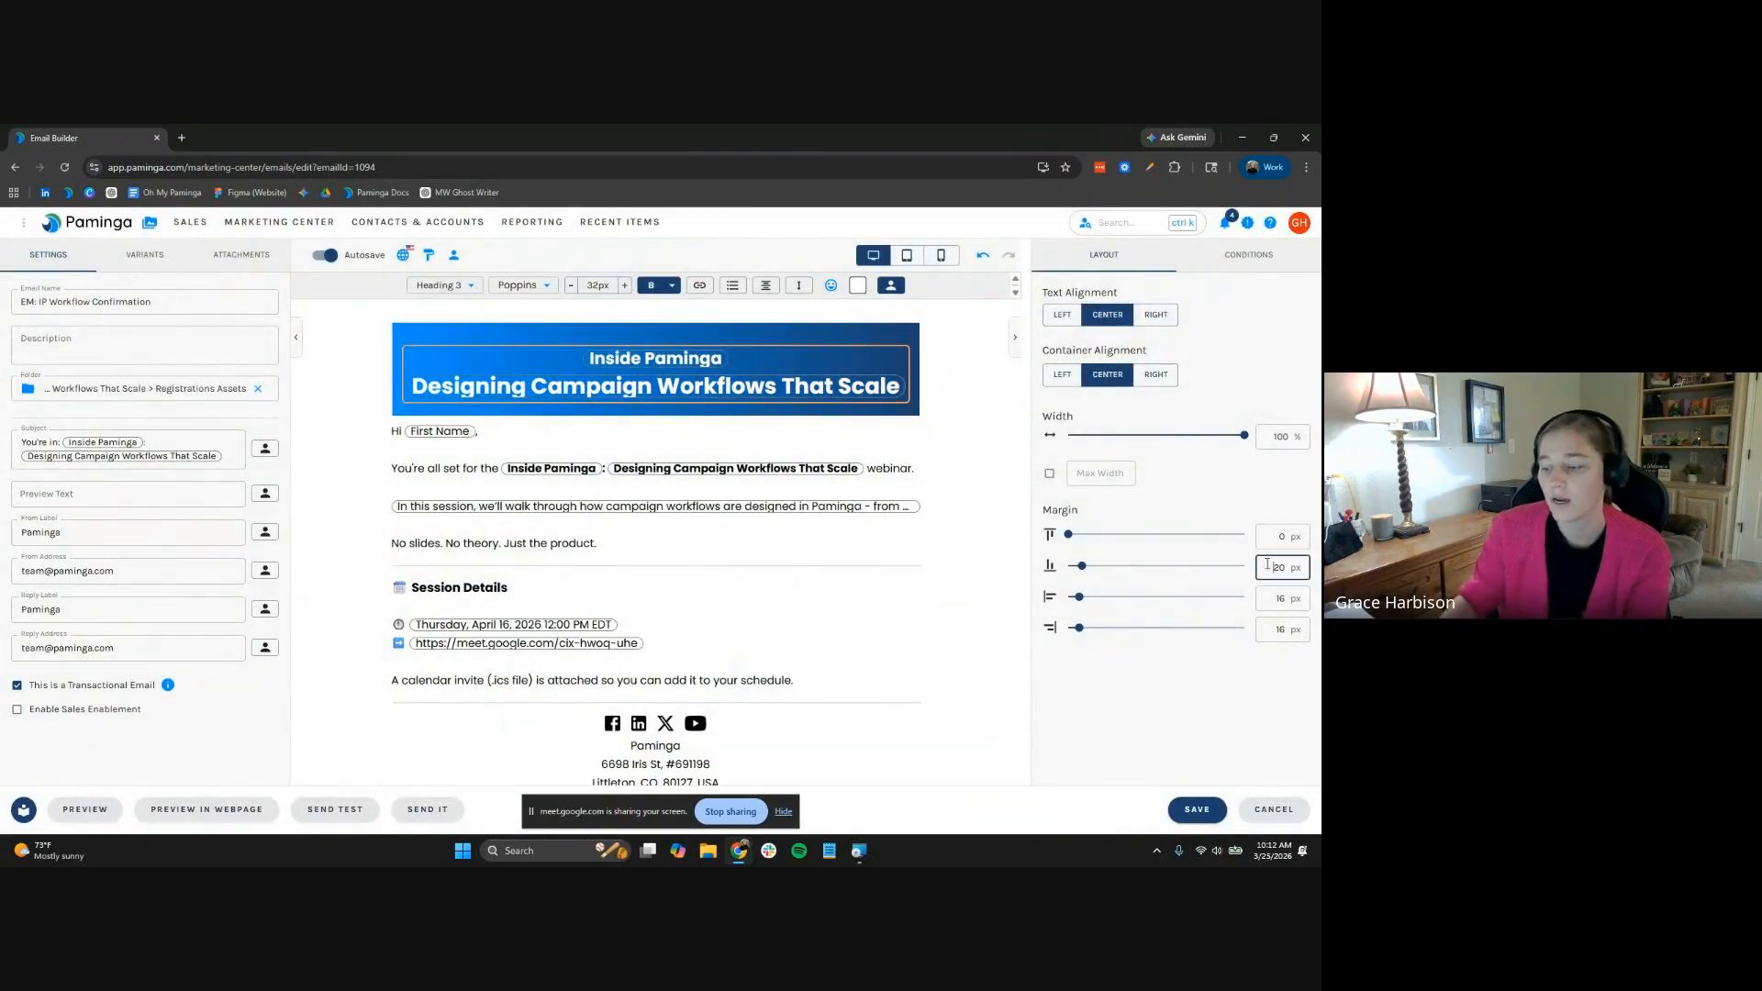
pyautogui.write('28')
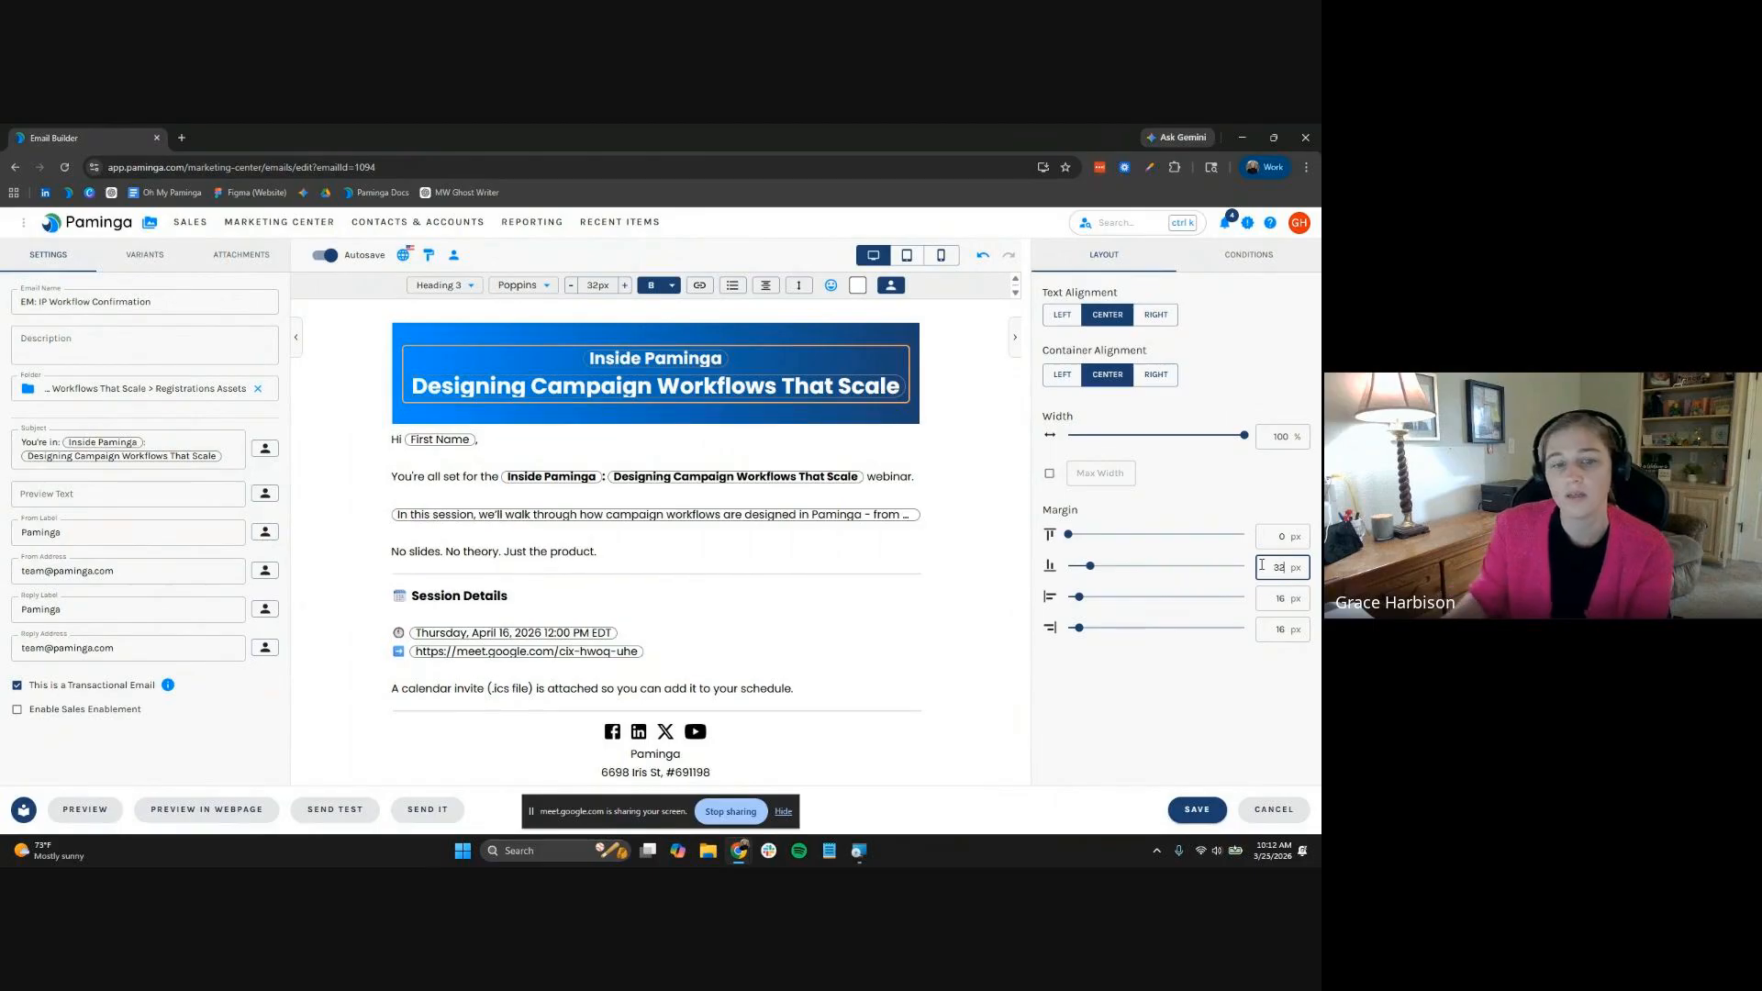
pyautogui.click(87, 809)
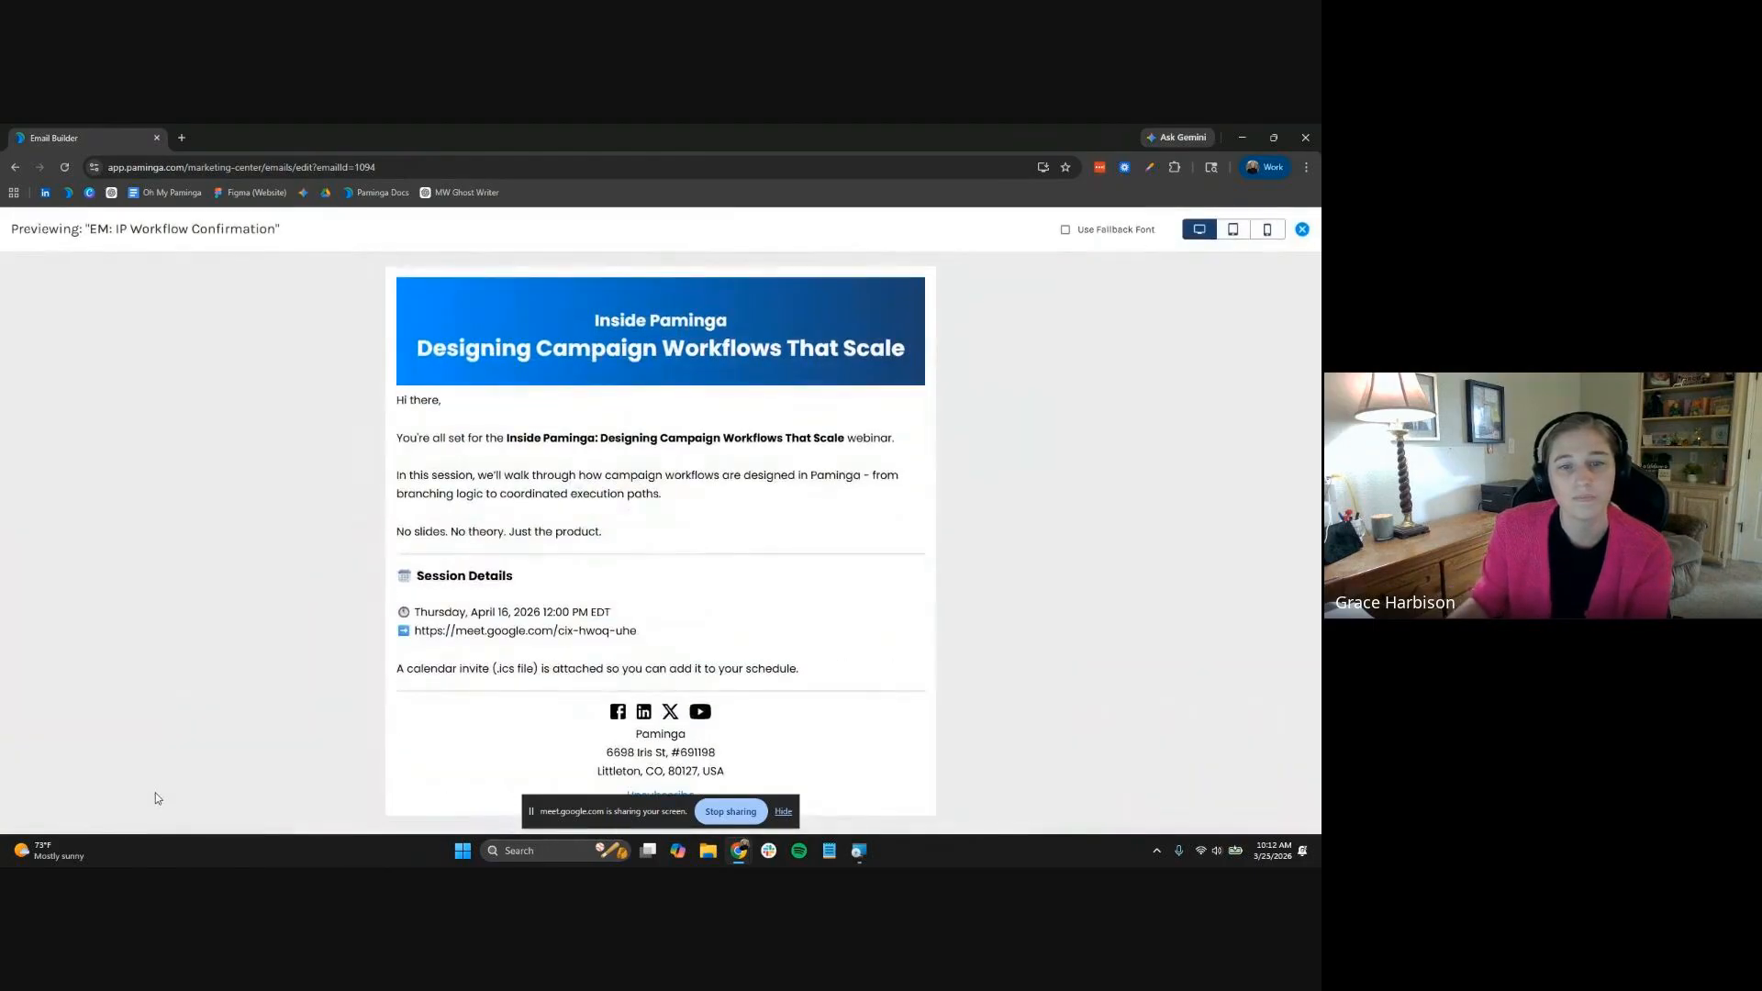
pyautogui.click(1302, 229)
# Attach Inside-Paminga-Designing-Campaign-Workflows-Webinar.ics from Marketing > Email Assets, then save the email
pyautogui.click(241, 254)
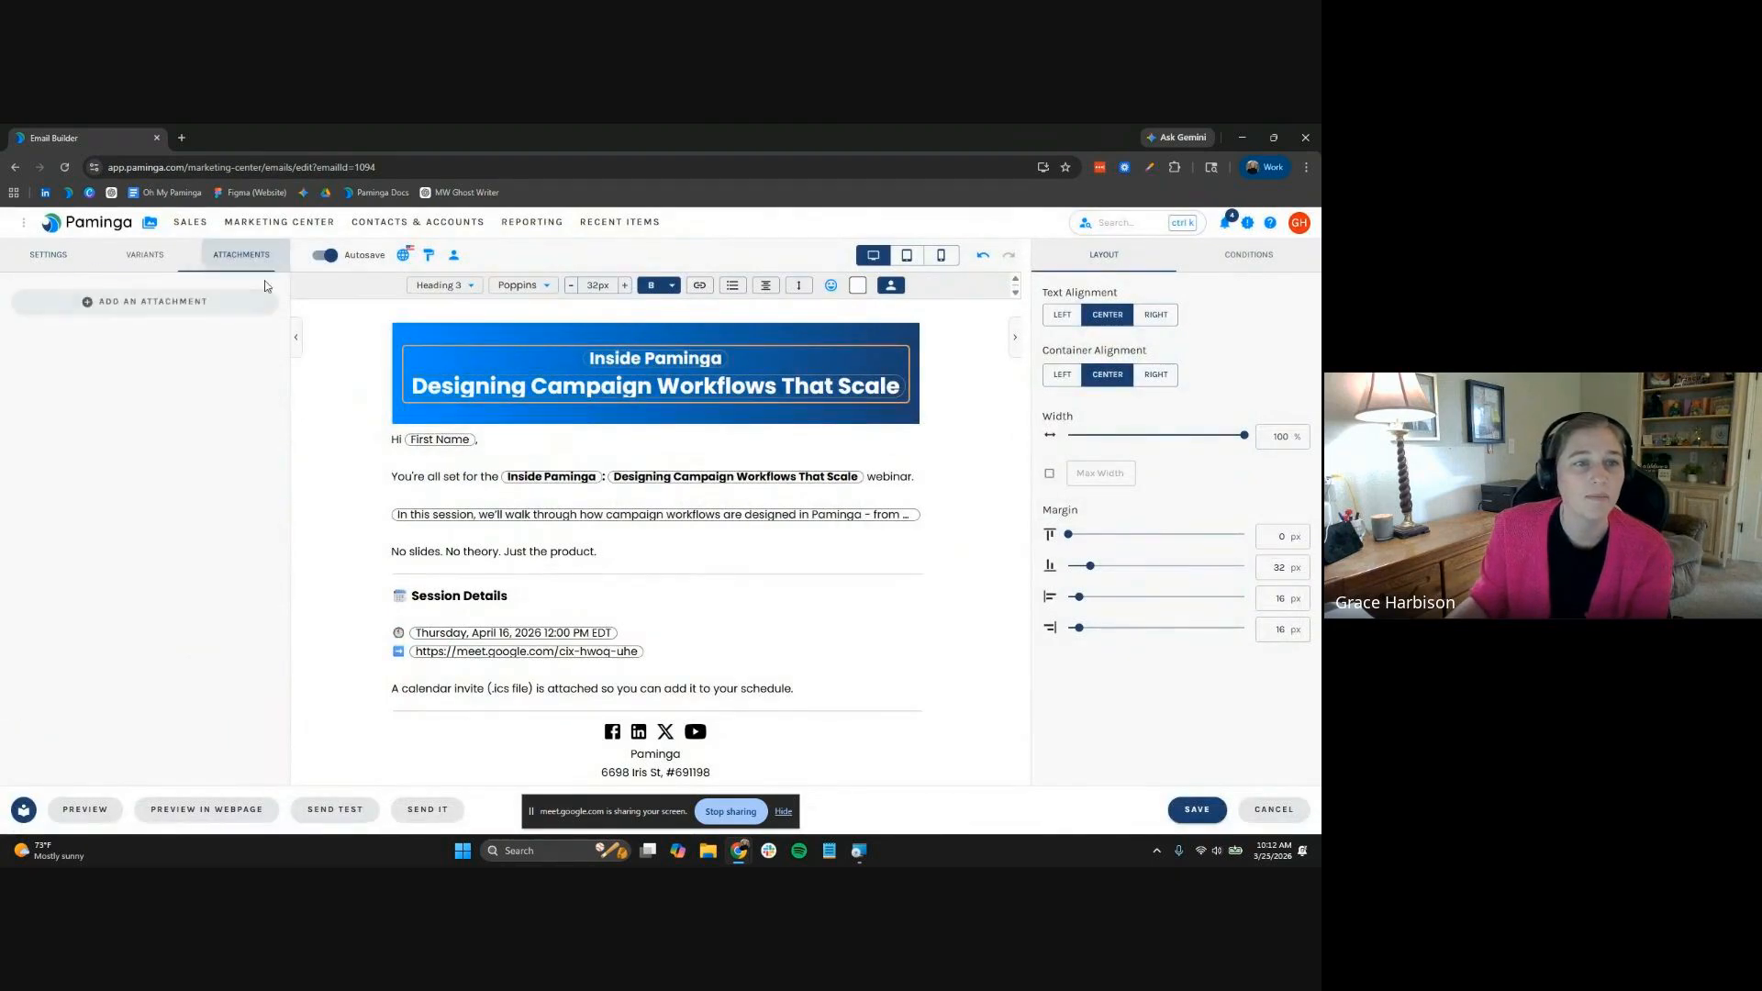
pyautogui.click(217, 304)
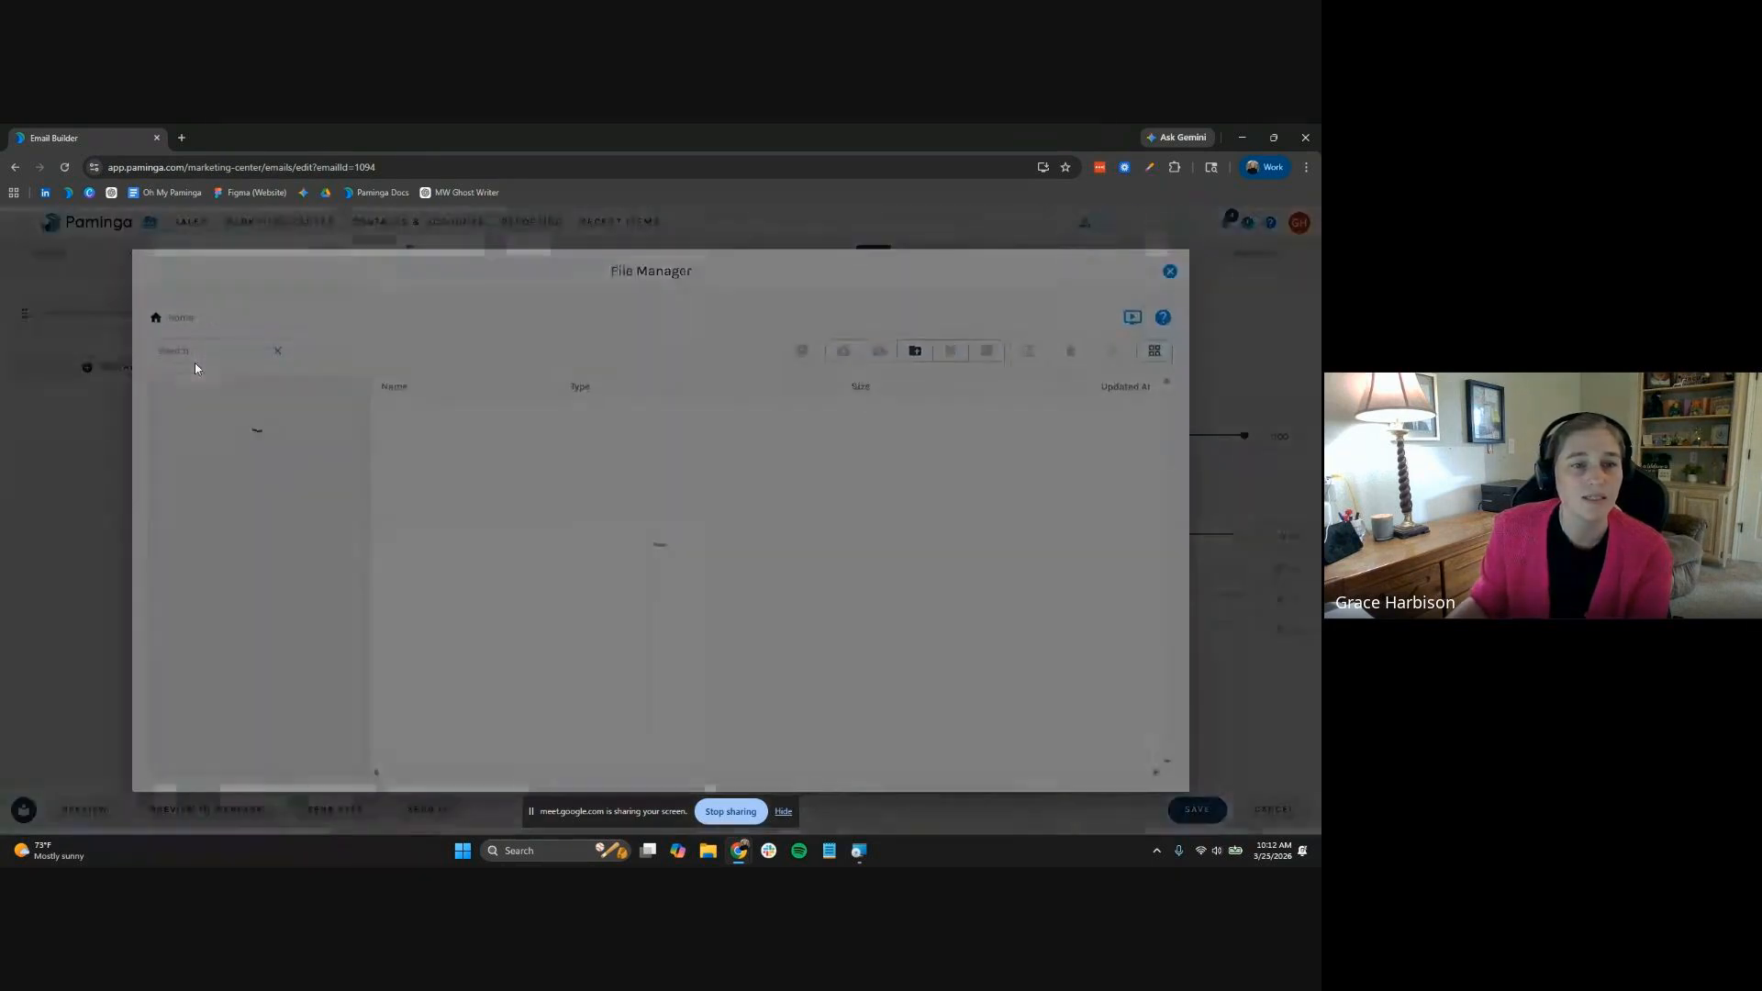
pyautogui.click(172, 491)
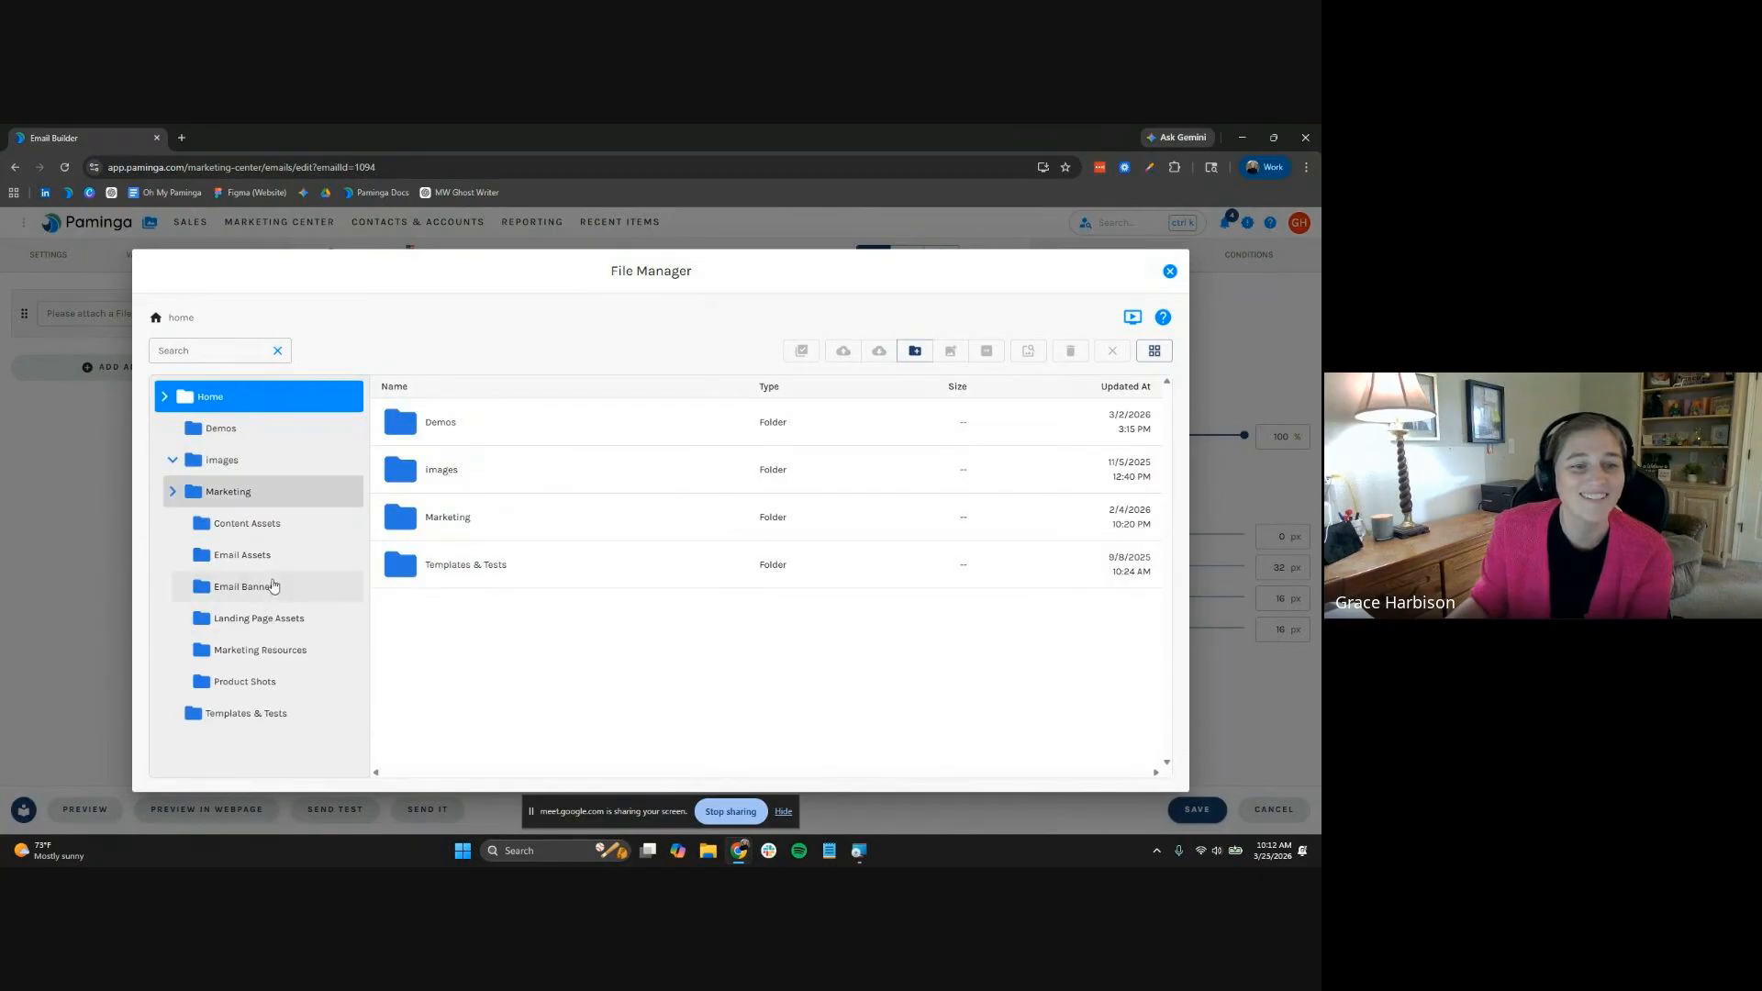
pyautogui.click(249, 555)
pyautogui.click(567, 519)
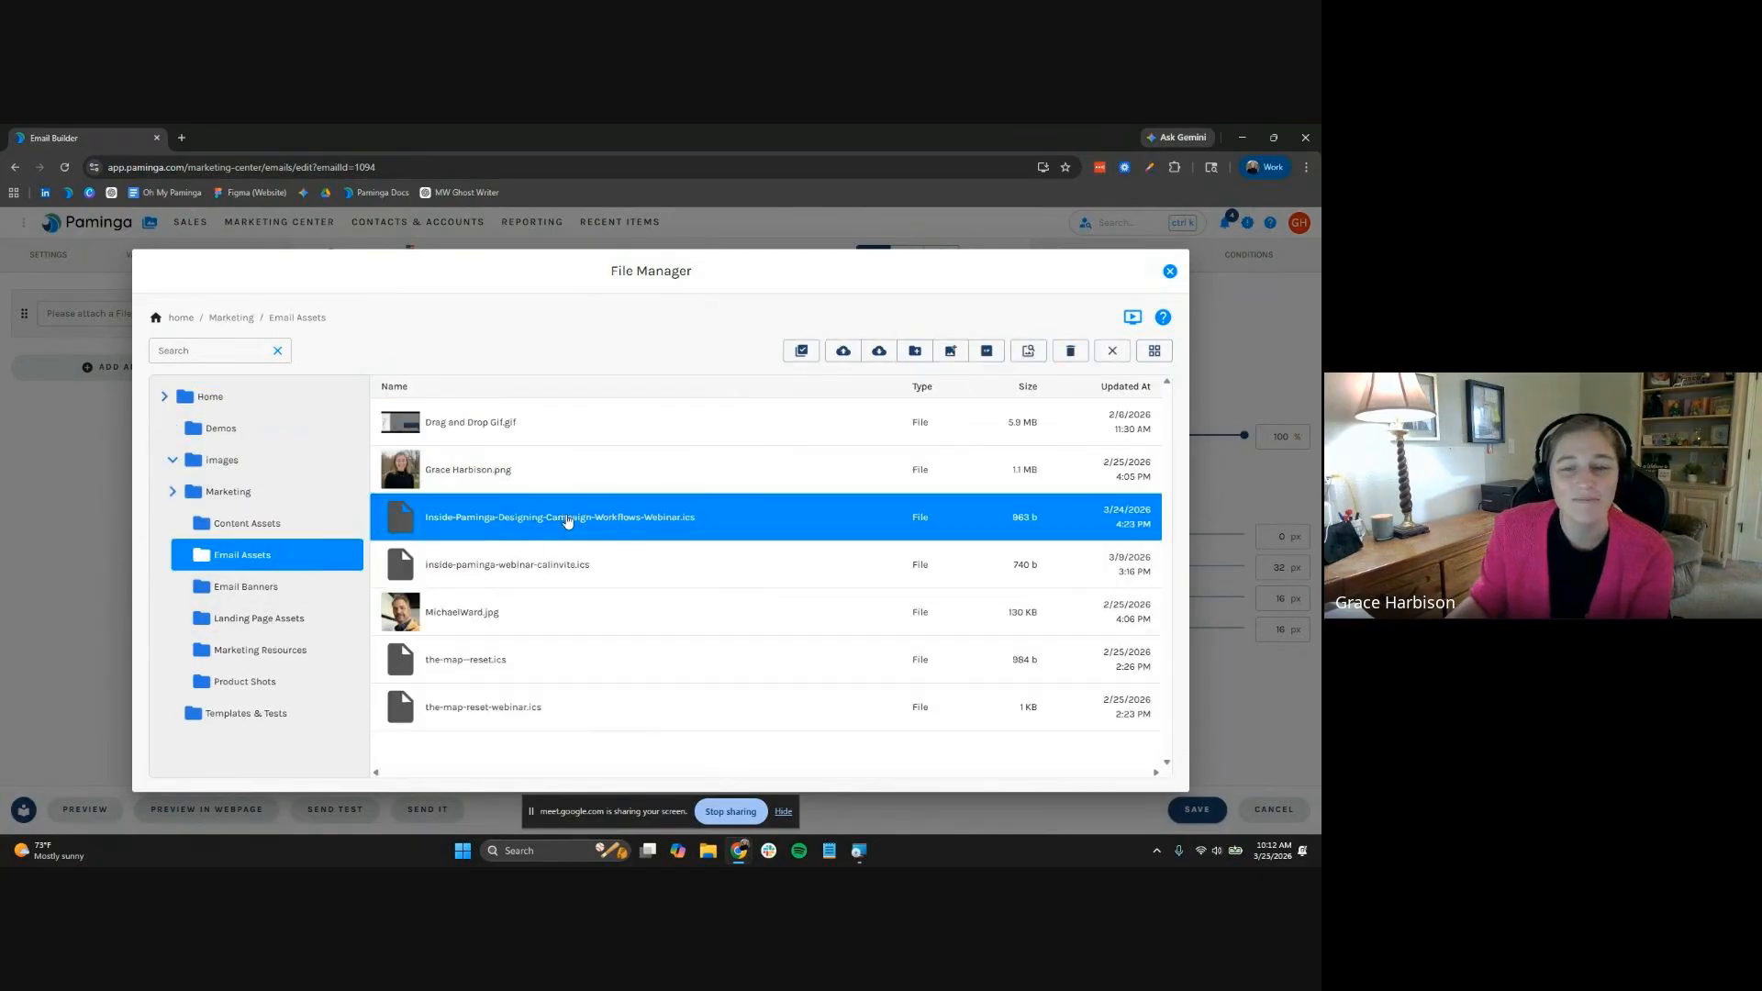
pyautogui.doubleClick(567, 519)
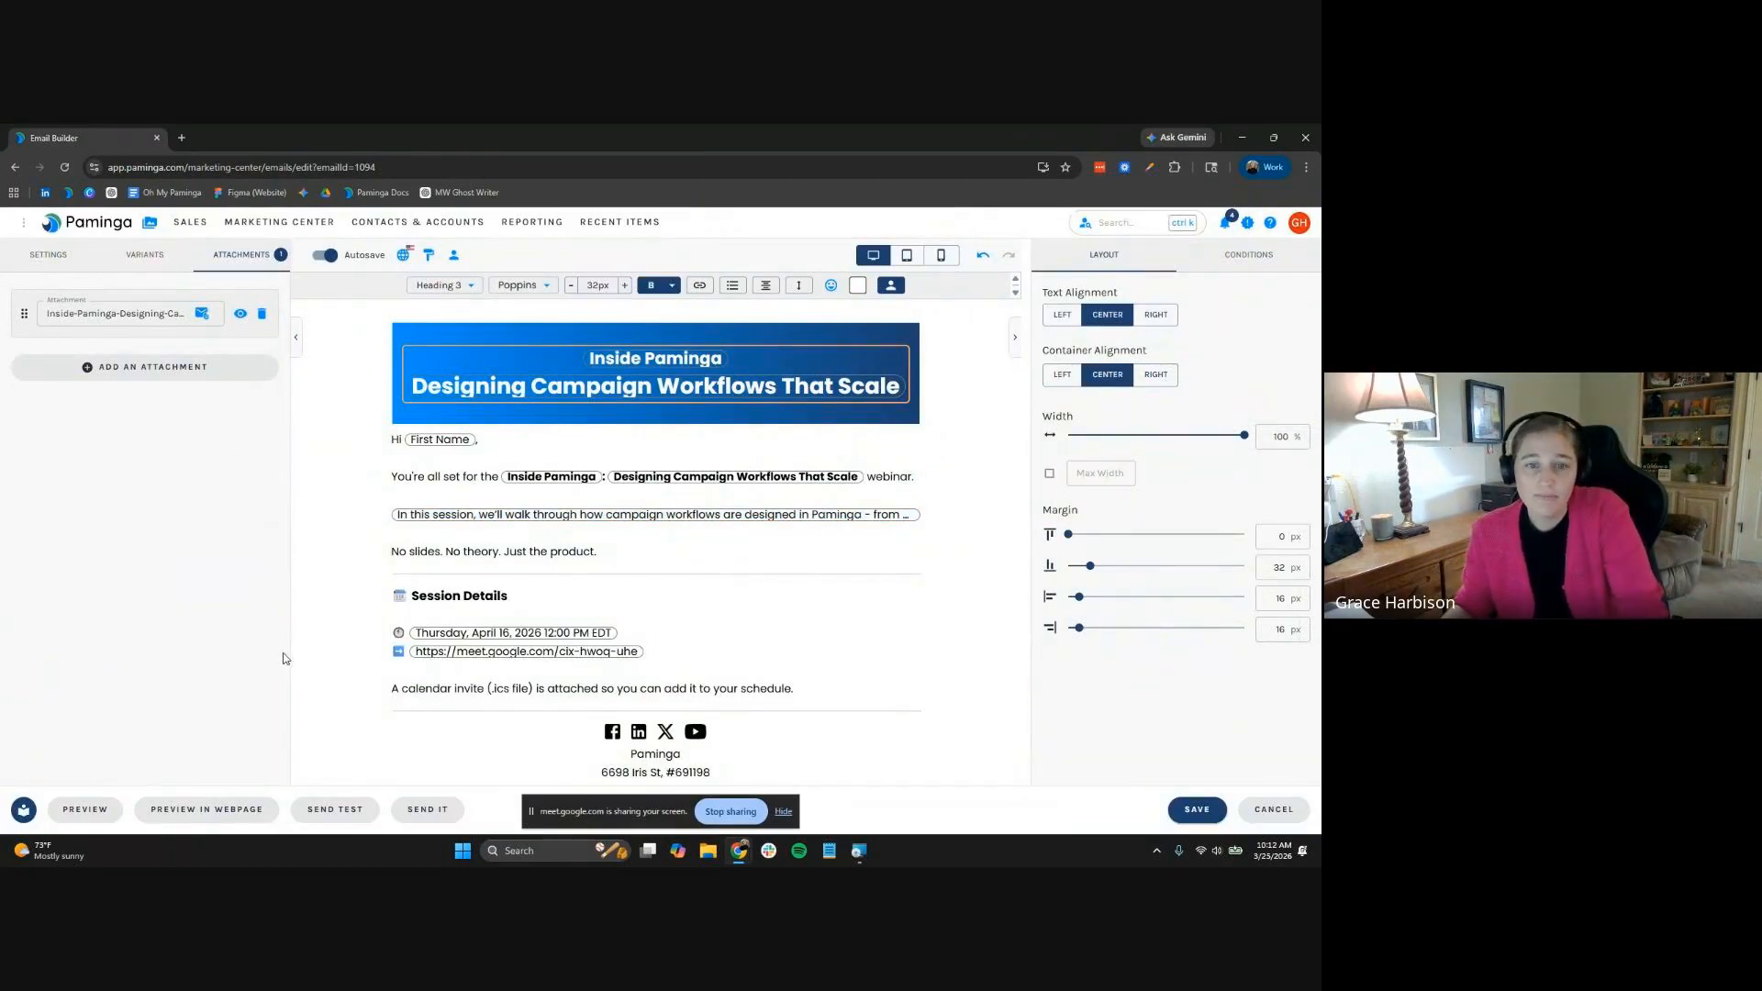
pyautogui.click(62, 261)
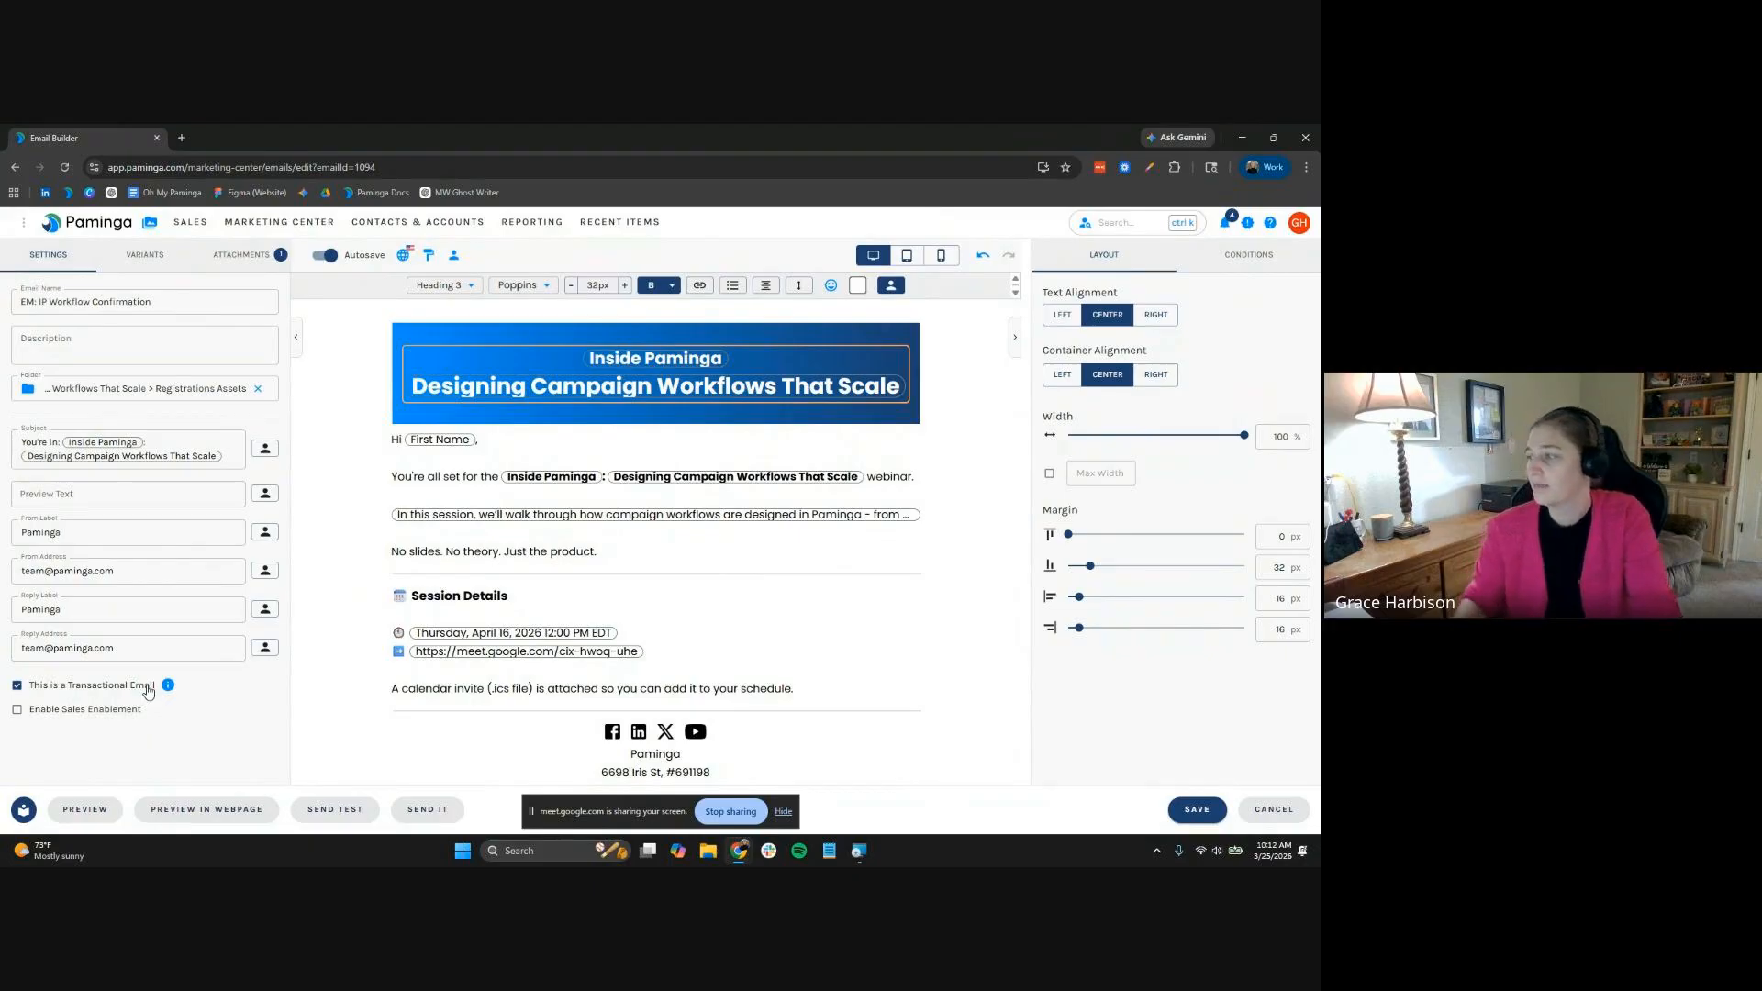
pyautogui.click(1210, 810)
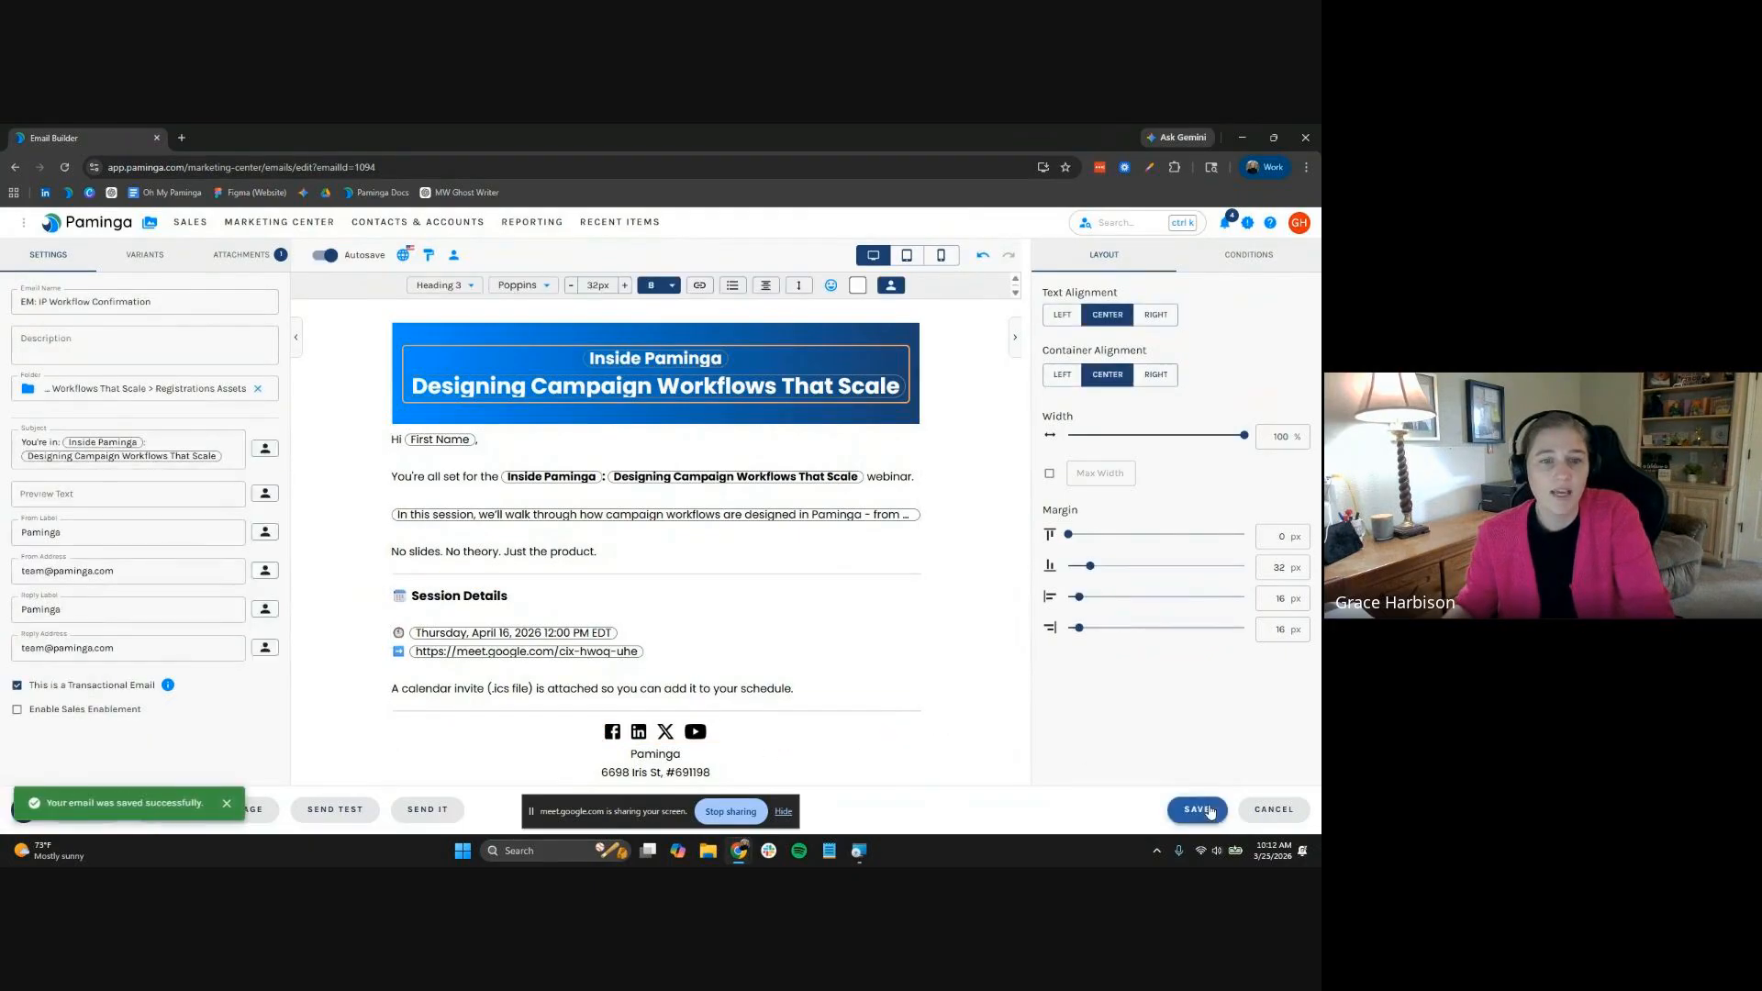
# From the Registrations Assets folder menu, create form FM: IP Workflow Registration with the Paminga Light brand kit
pyautogui.click(149, 230)
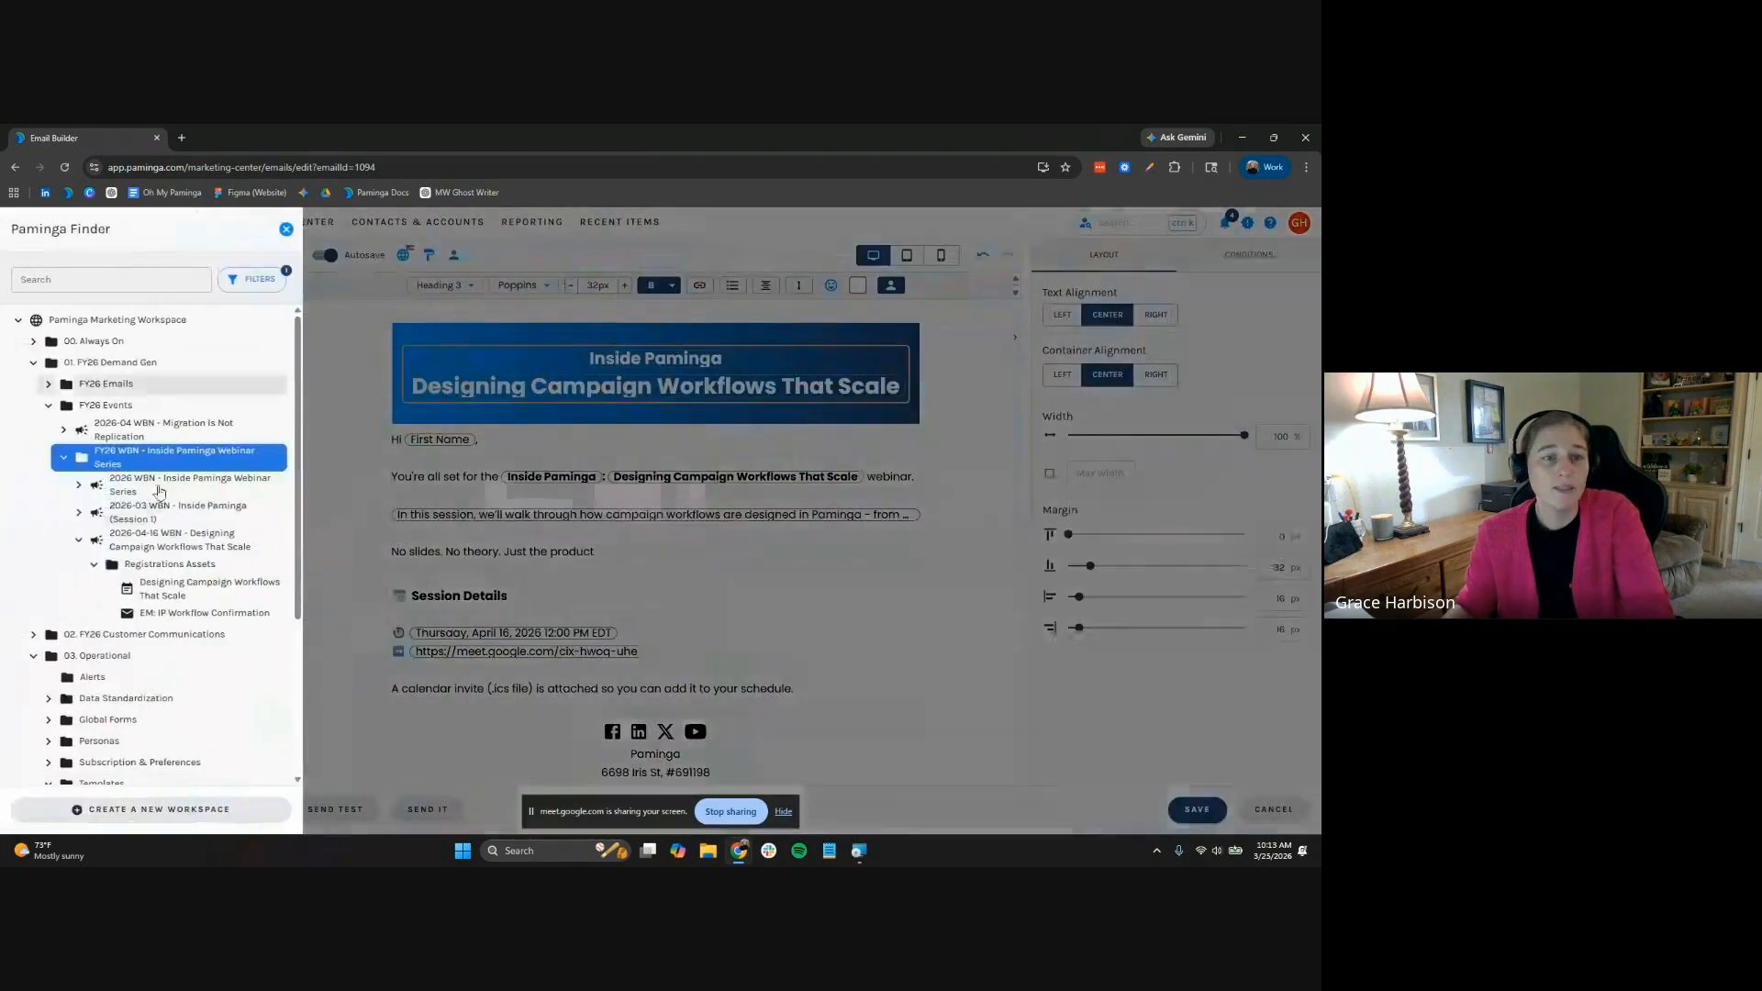
pyautogui.rightClick(190, 564)
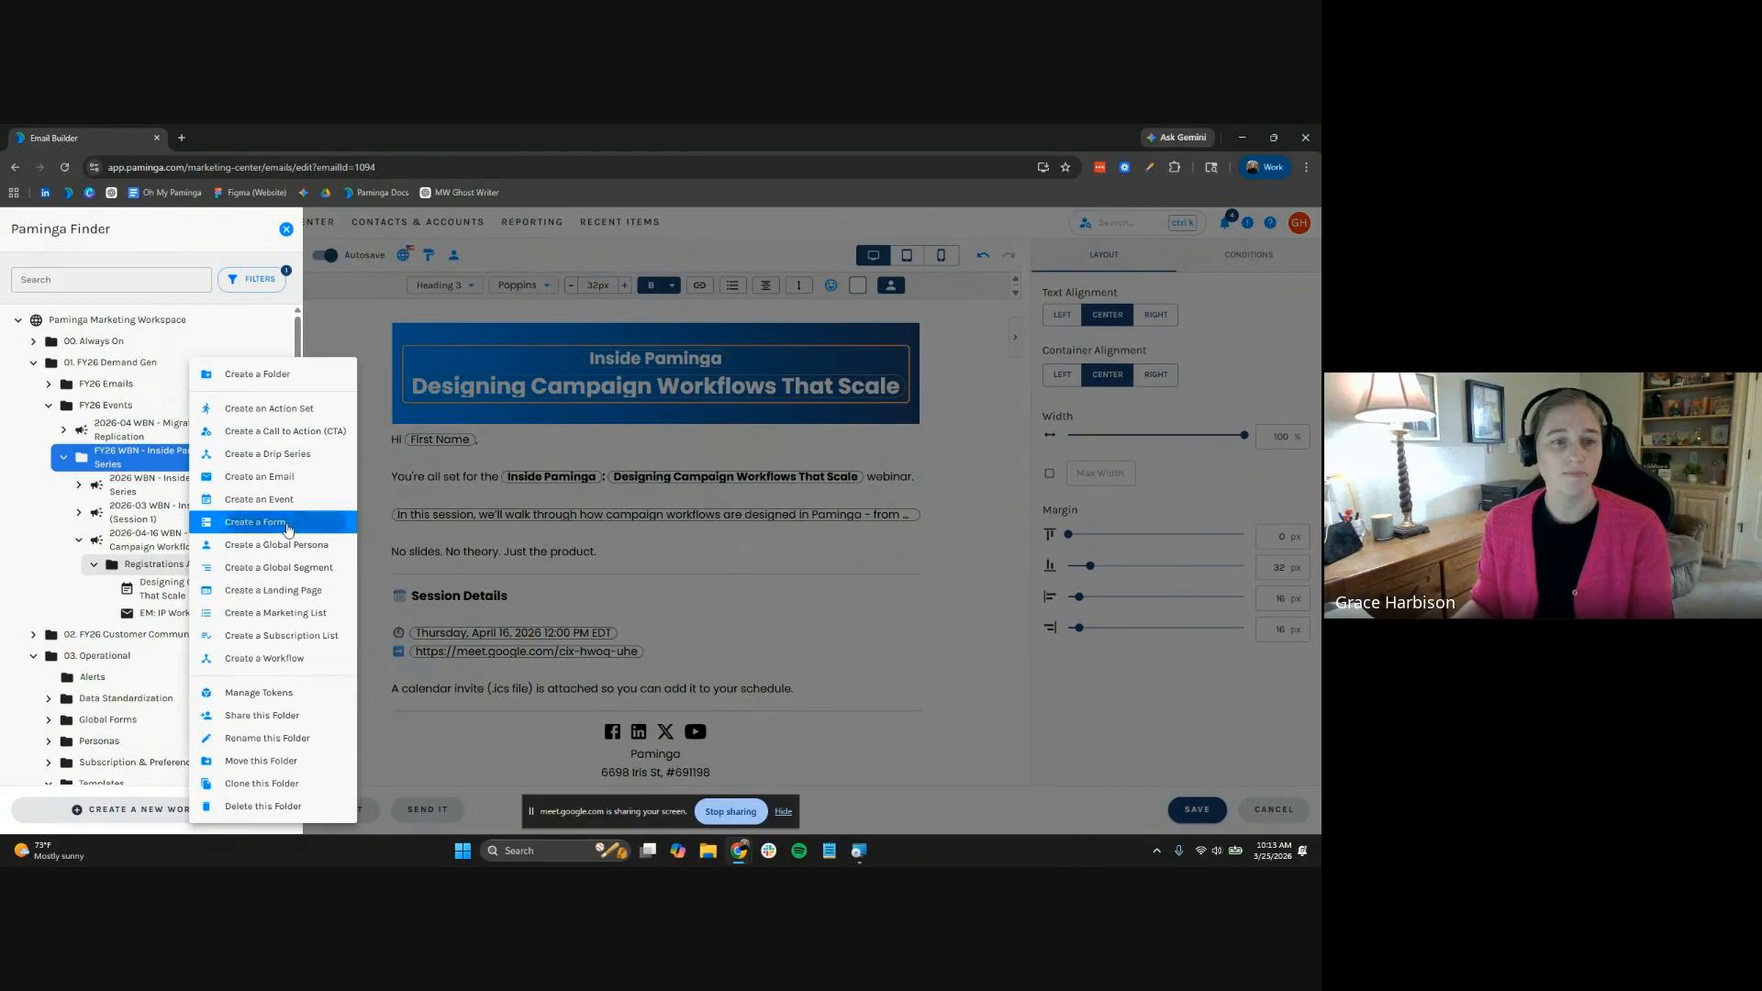
pyautogui.click(438, 542)
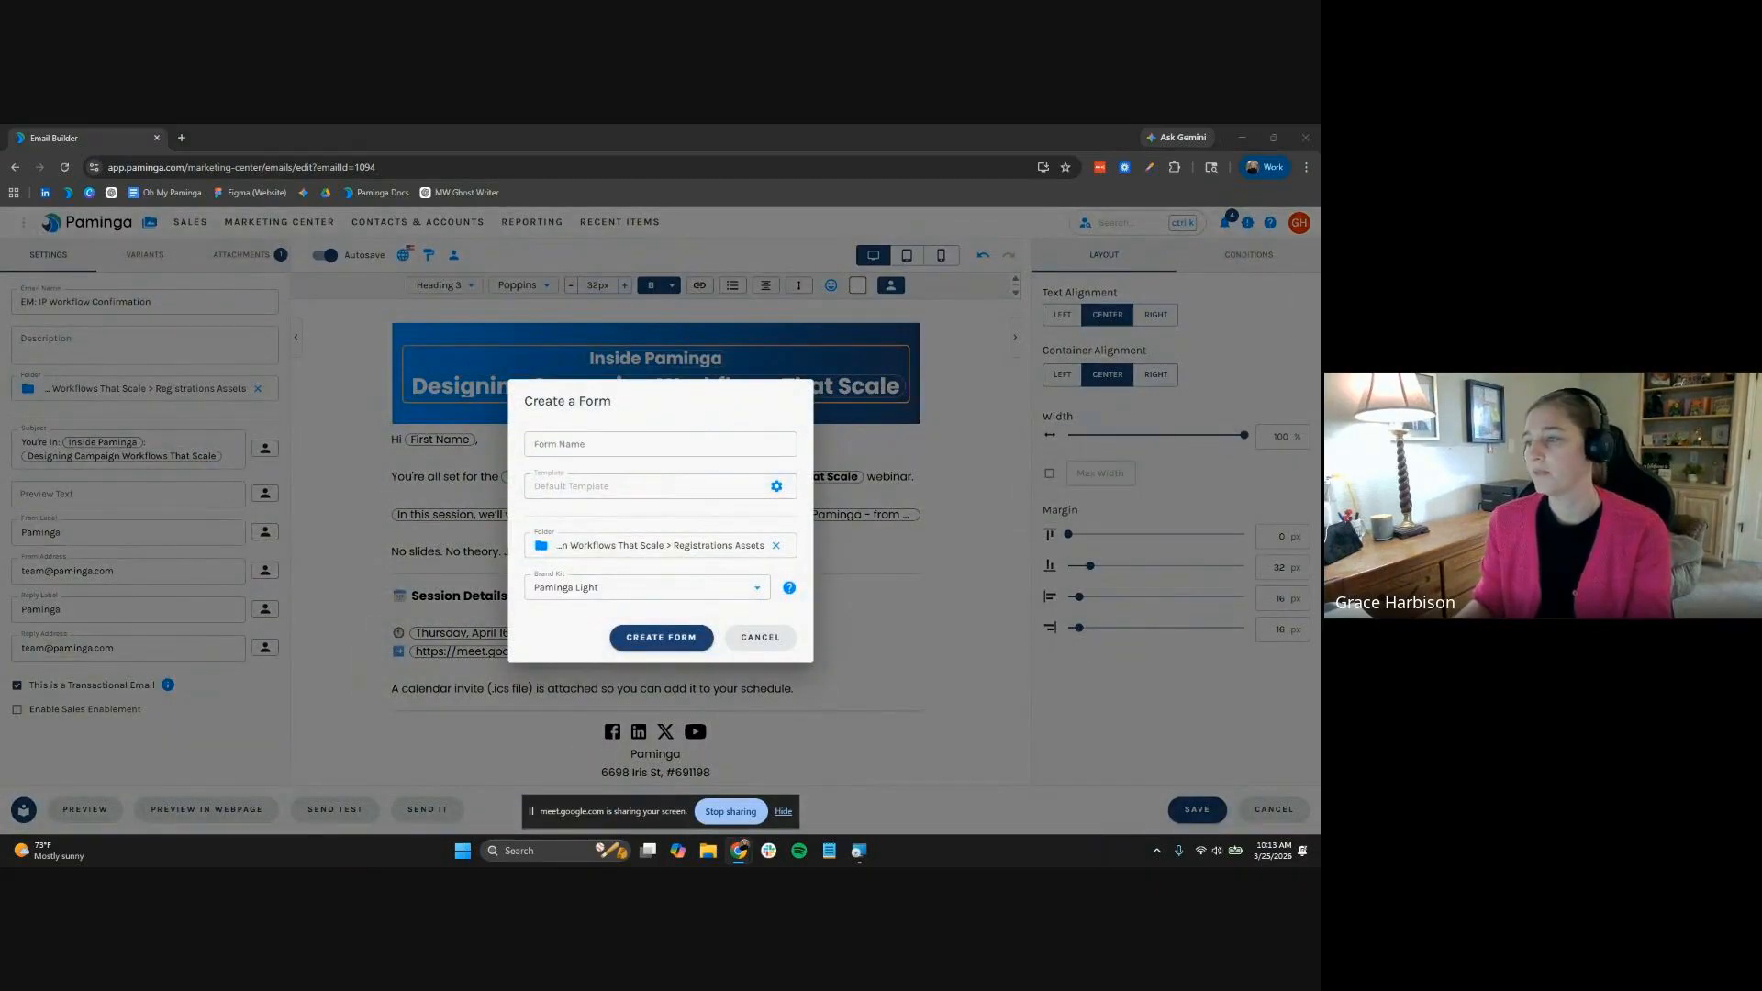
pyautogui.click(677, 447)
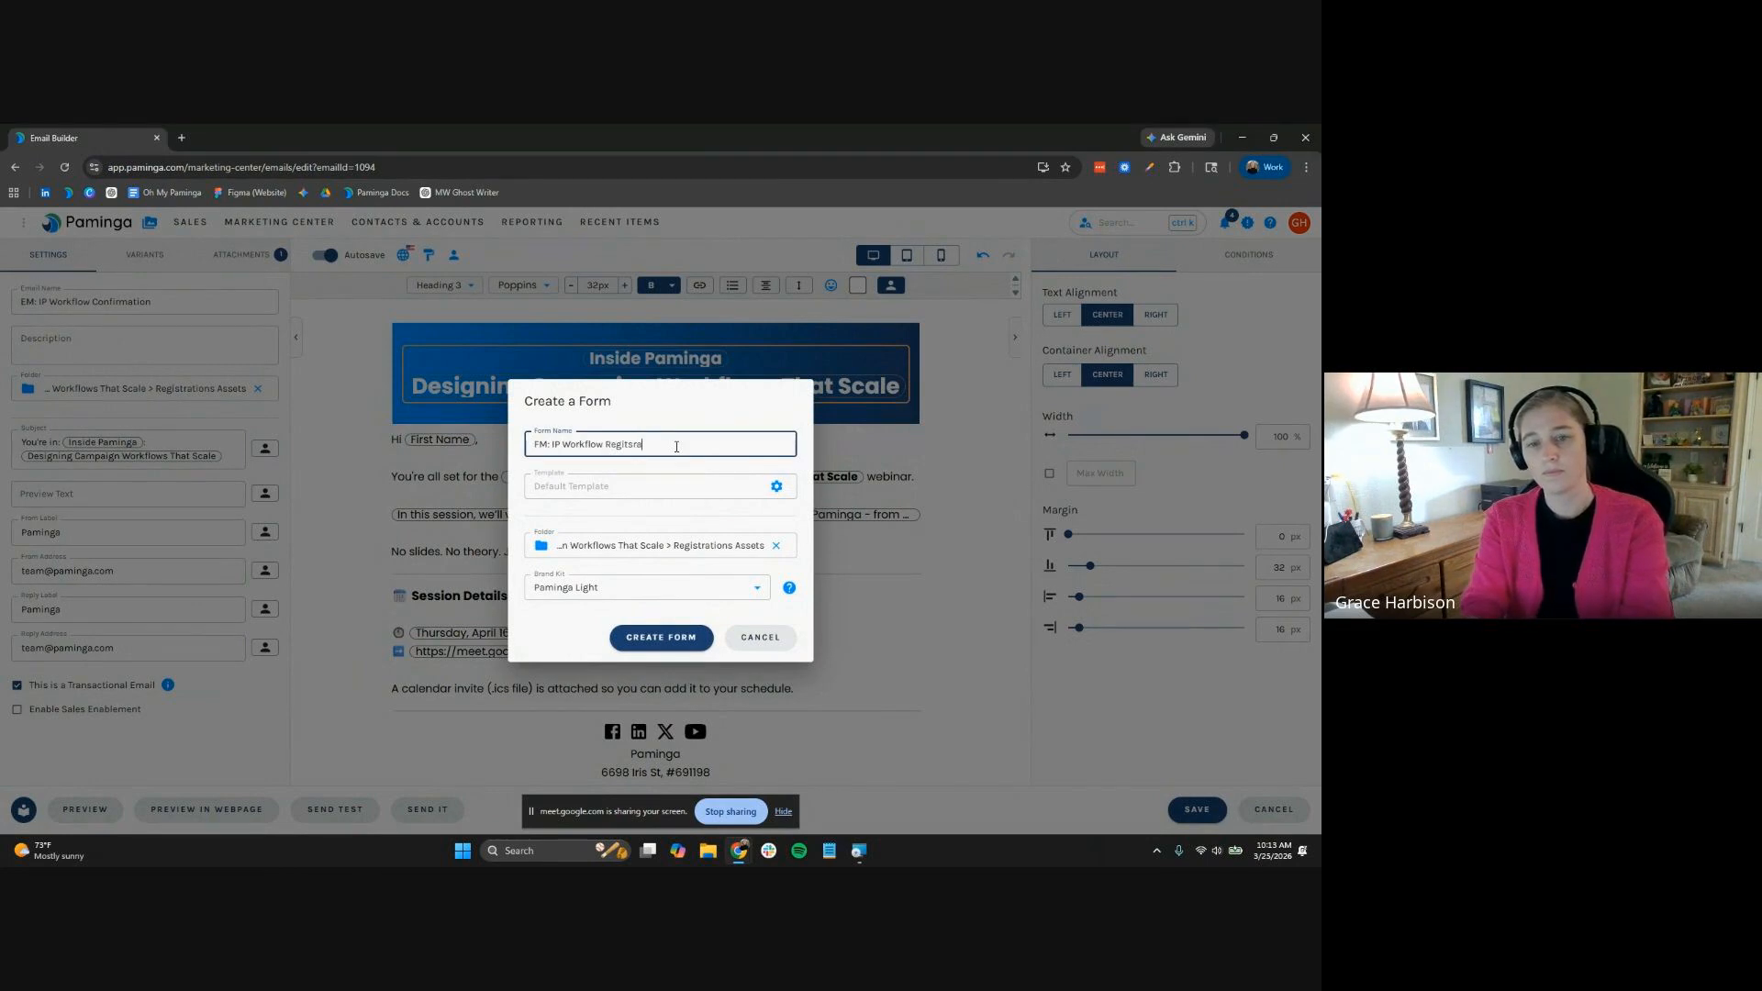
pyautogui.write('Registration')
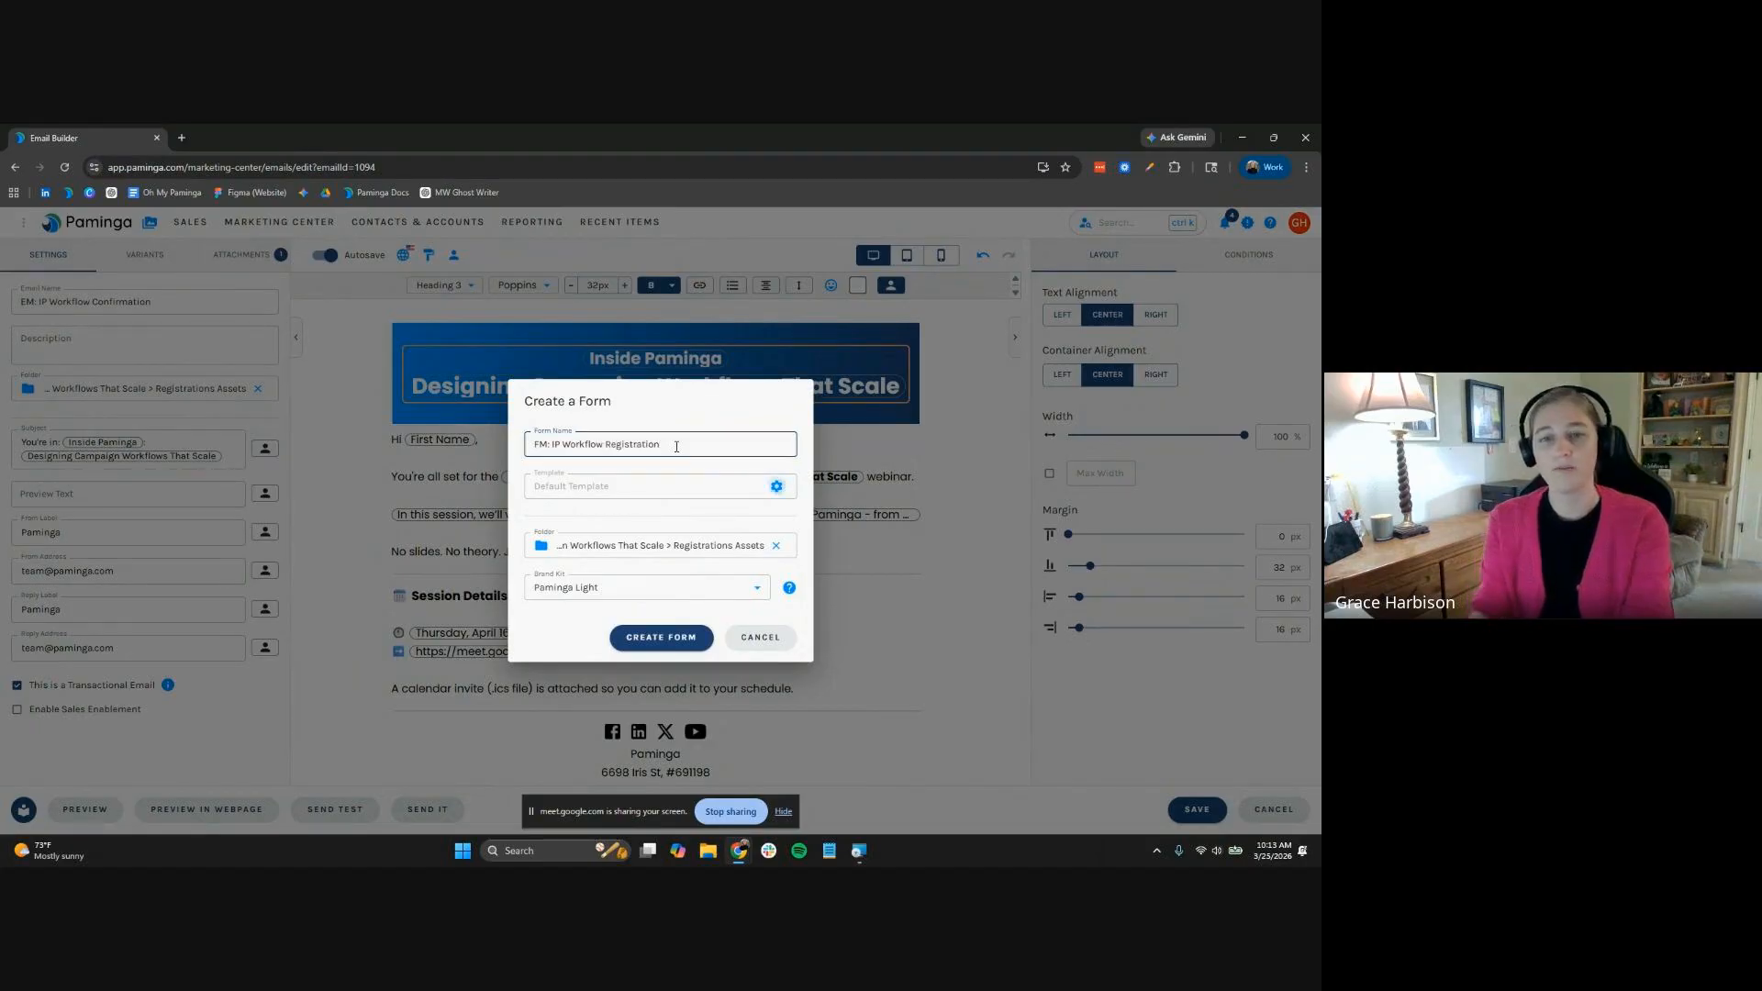
pyautogui.press('Tab')
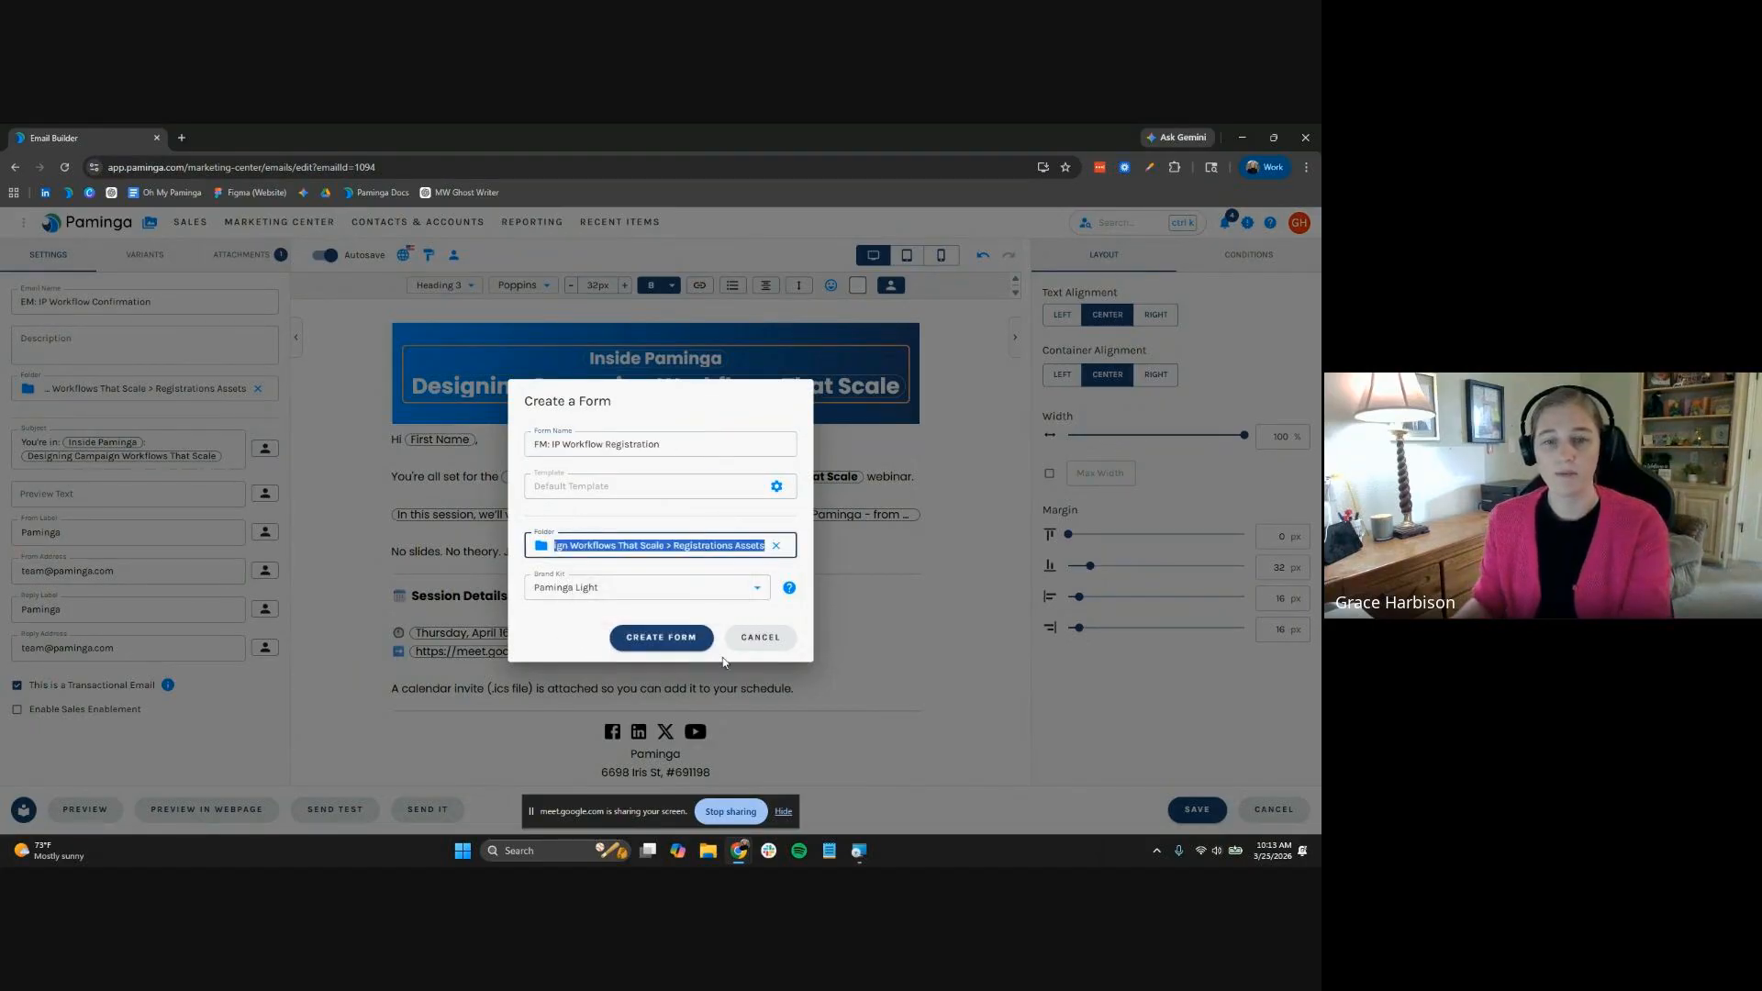
pyautogui.click(679, 637)
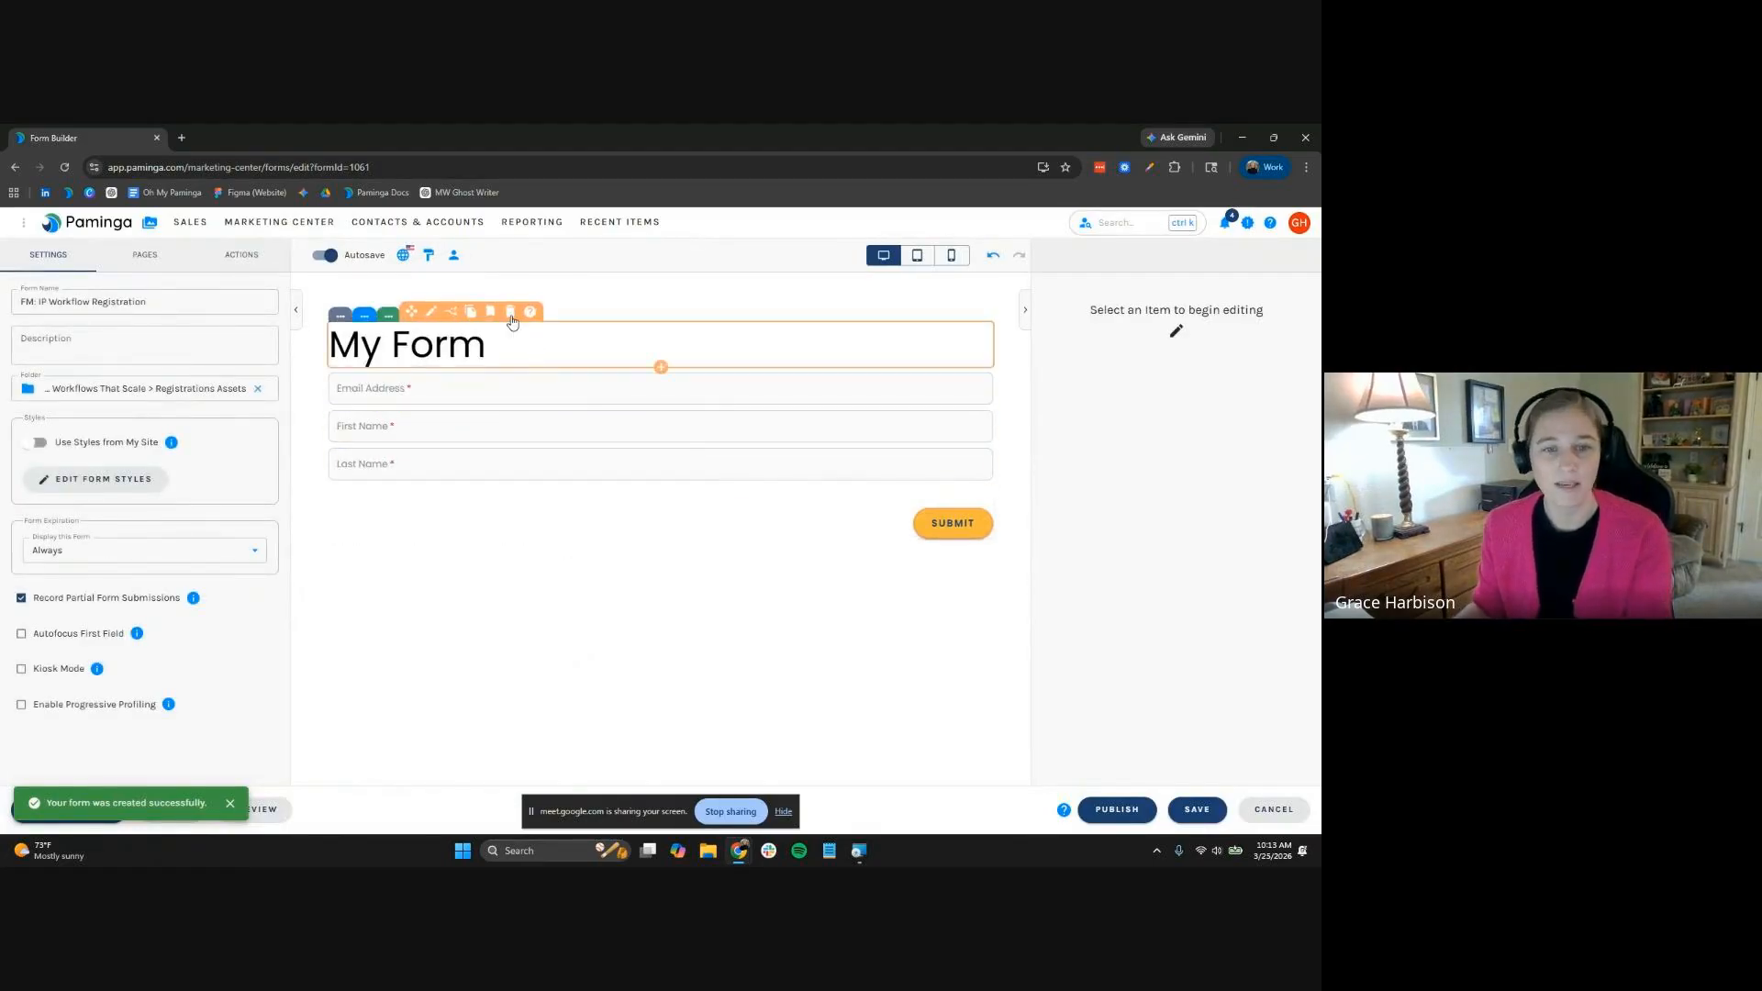
pyautogui.click(511, 314)
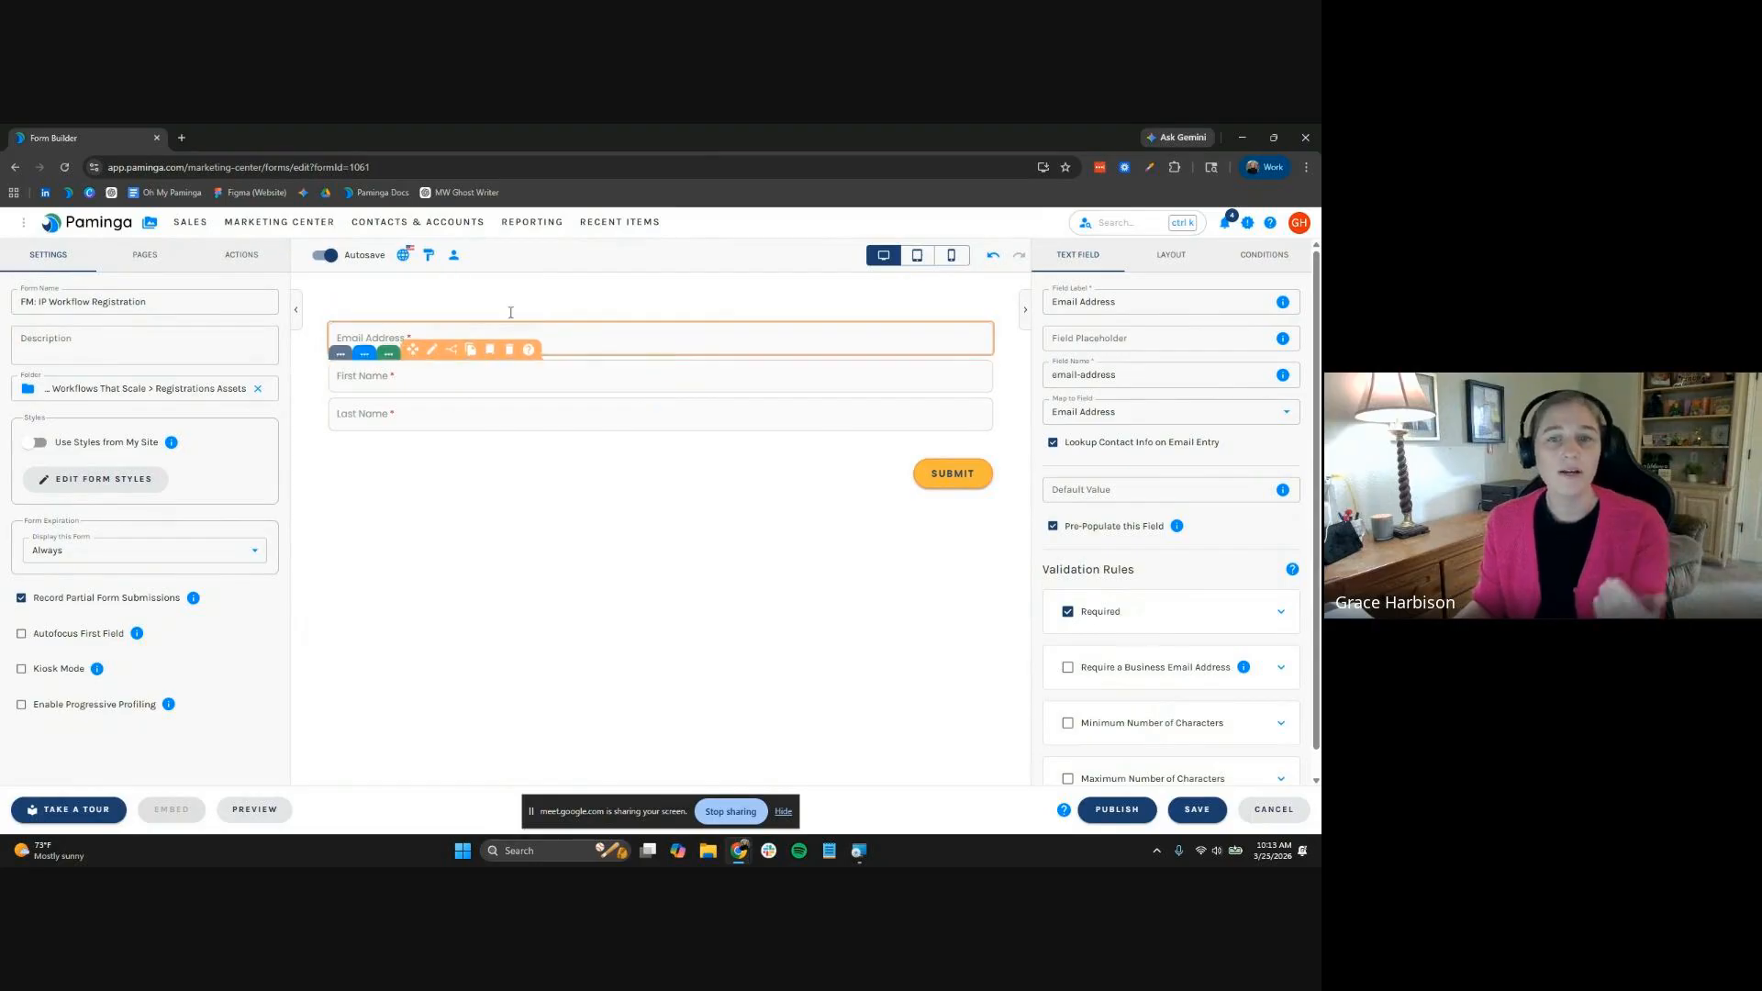
pyautogui.click(992, 259)
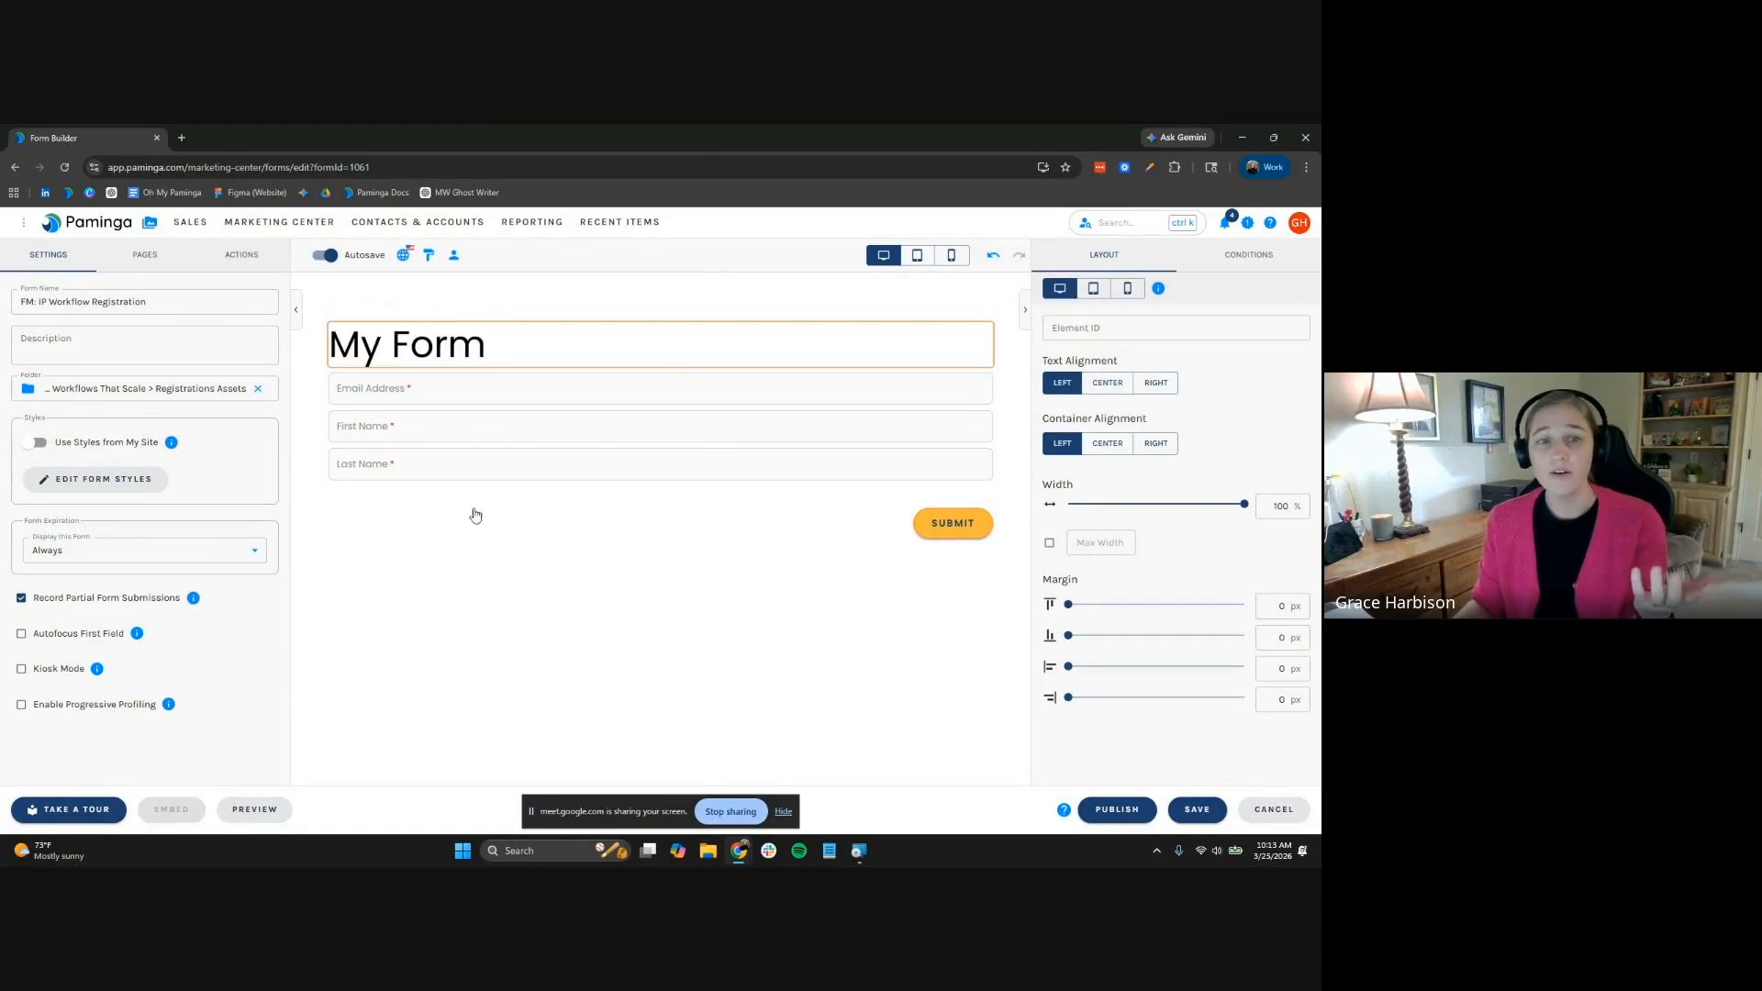
pyautogui.click(488, 347)
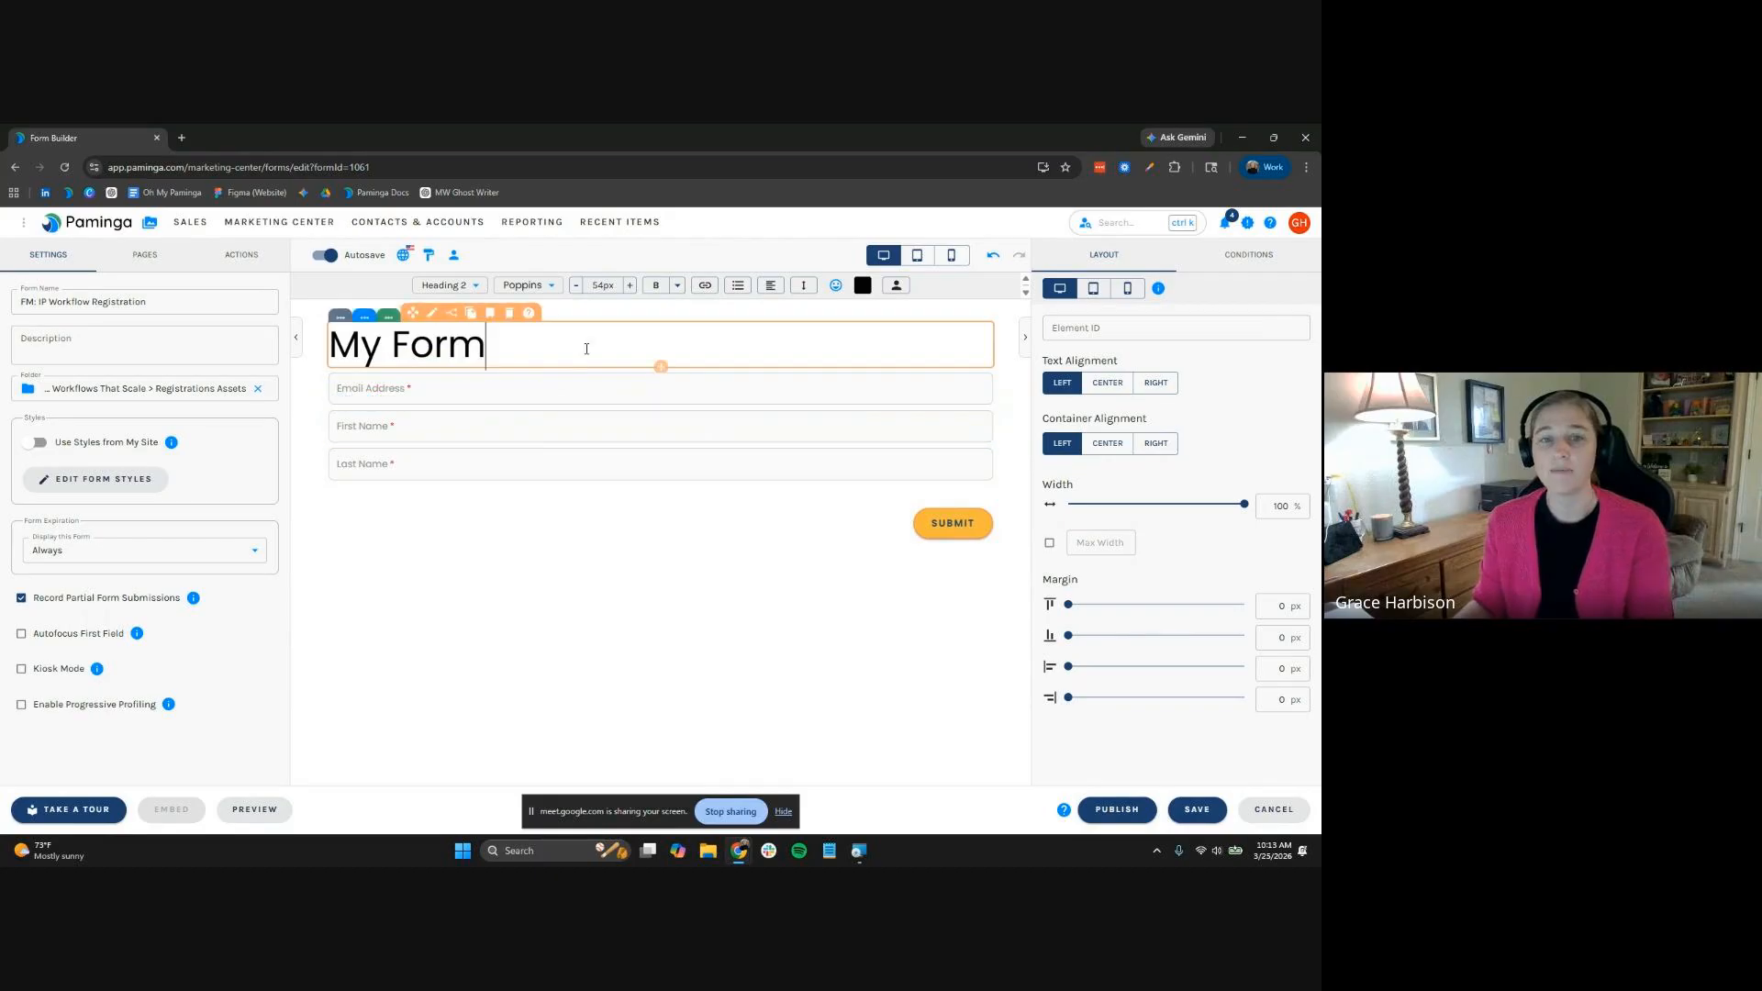
# Delete the My Form heading, add Company Name and Job Title fields, and move Email Address below Last Name
pyautogui.click(511, 319)
pyautogui.click(511, 319)
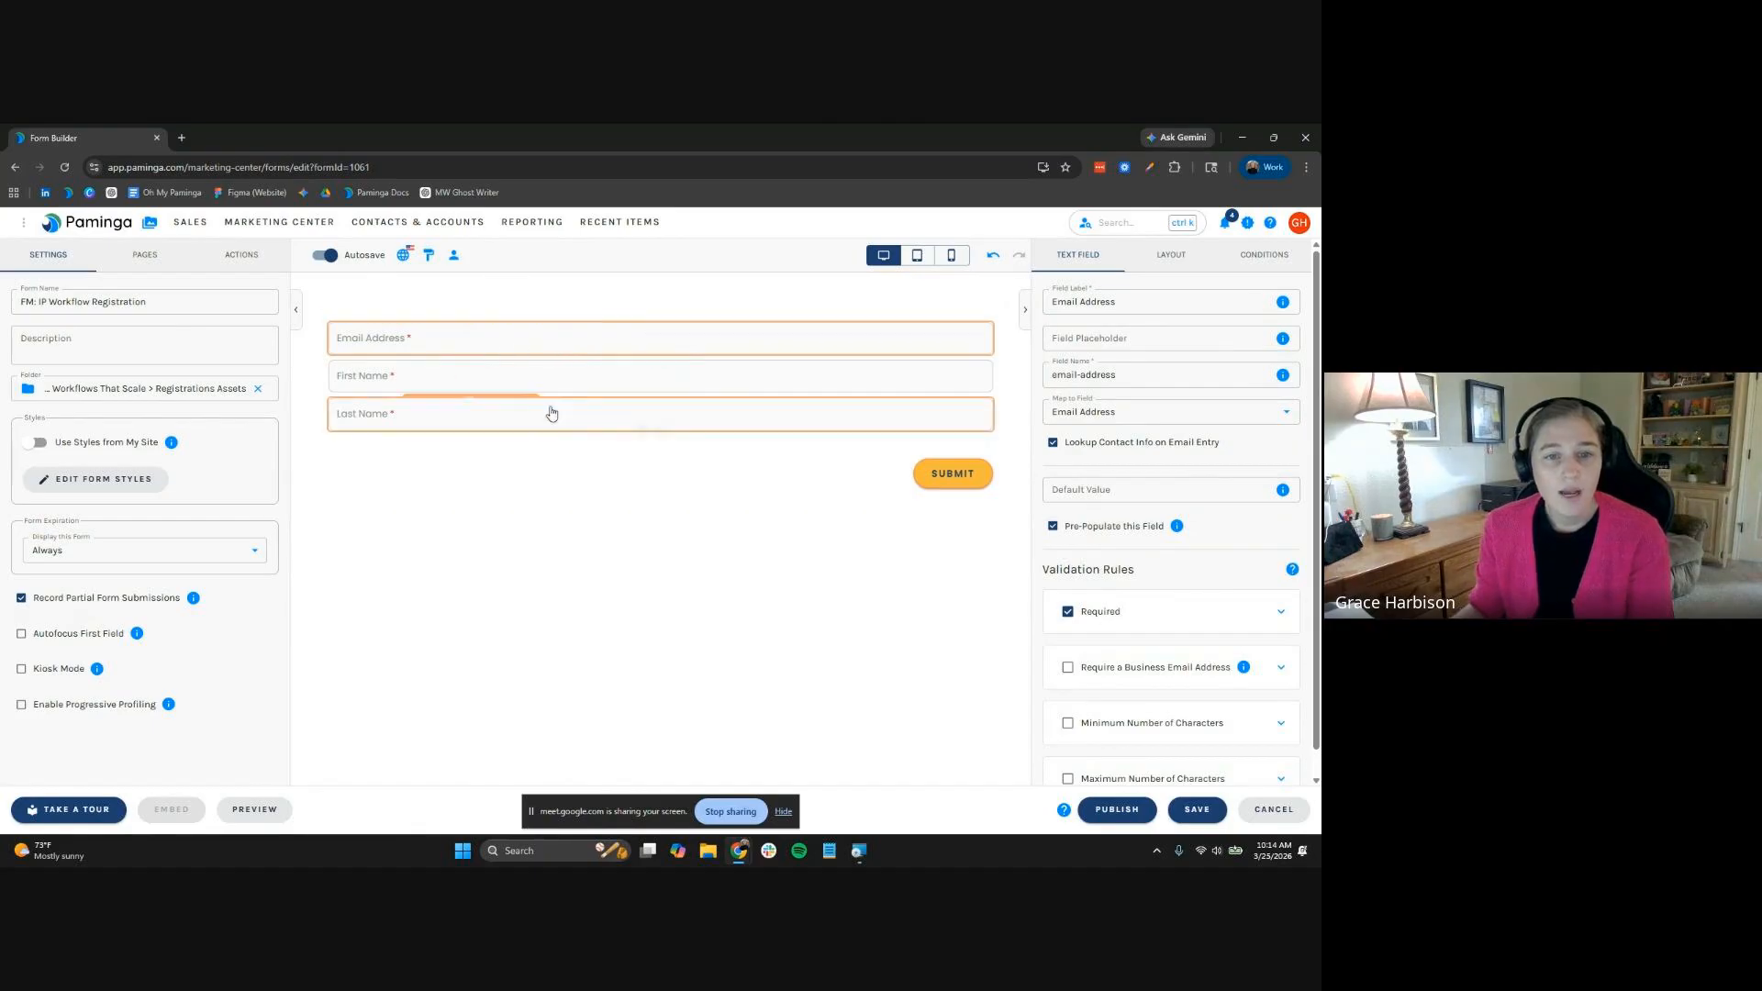
pyautogui.click(681, 431)
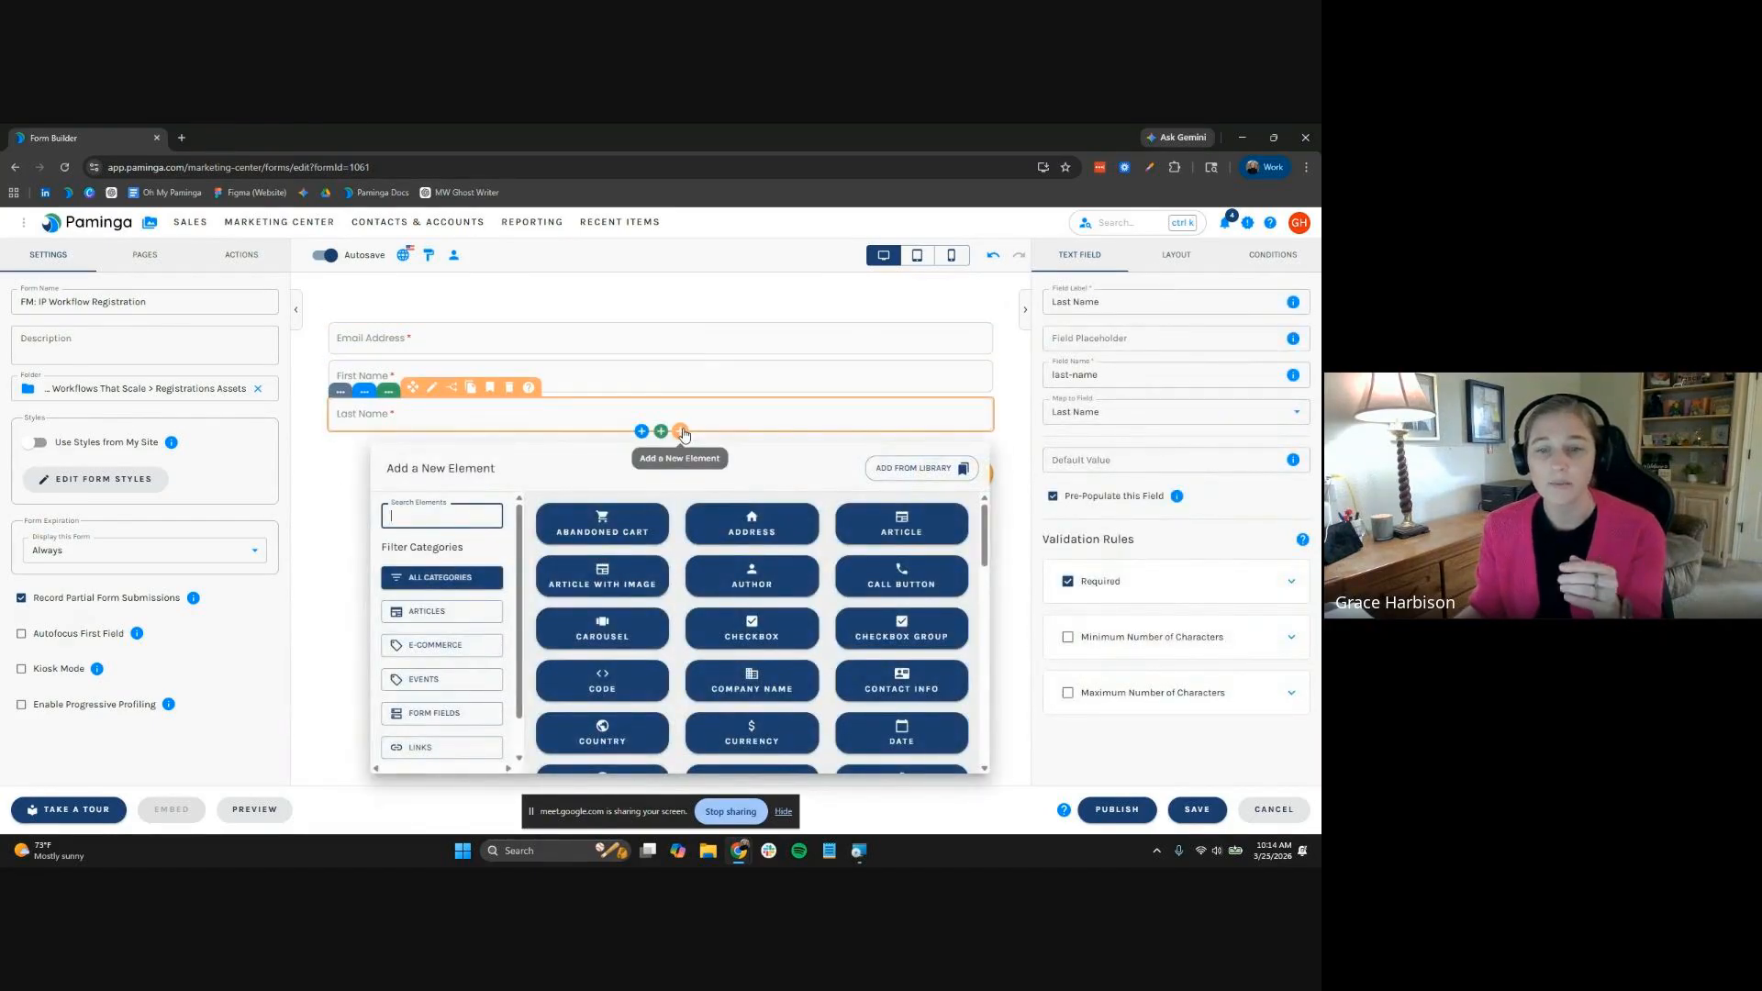
pyautogui.click(746, 688)
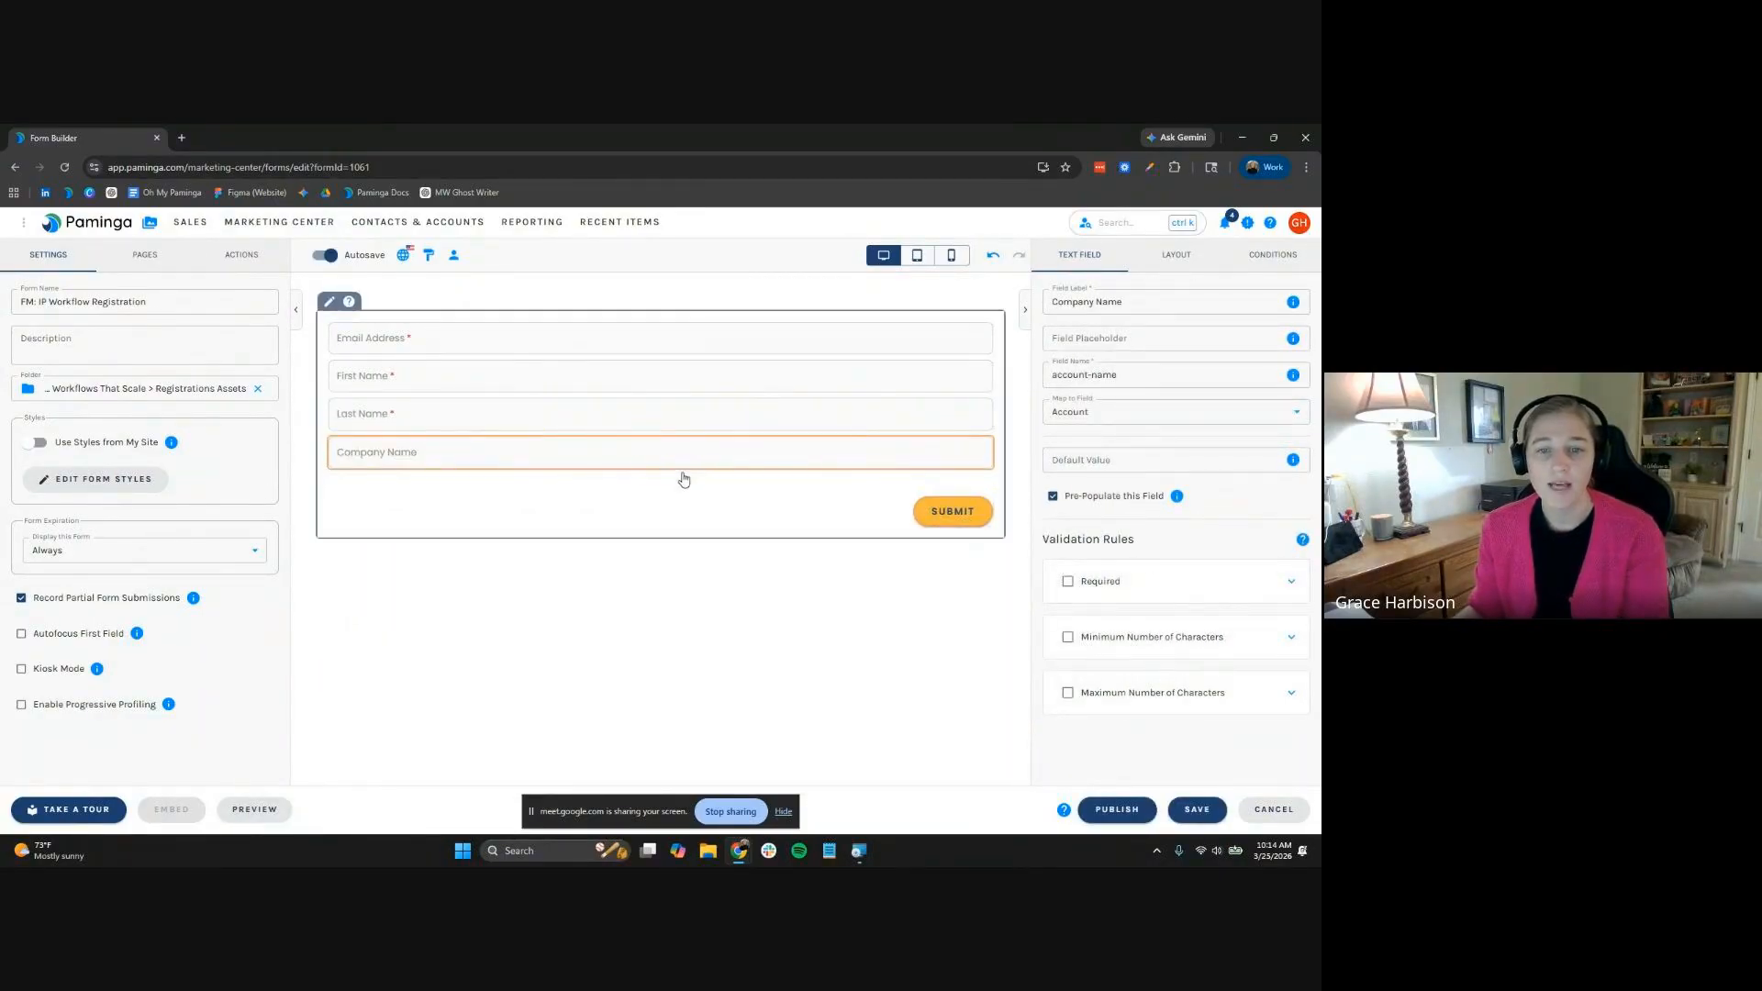
pyautogui.click(688, 471)
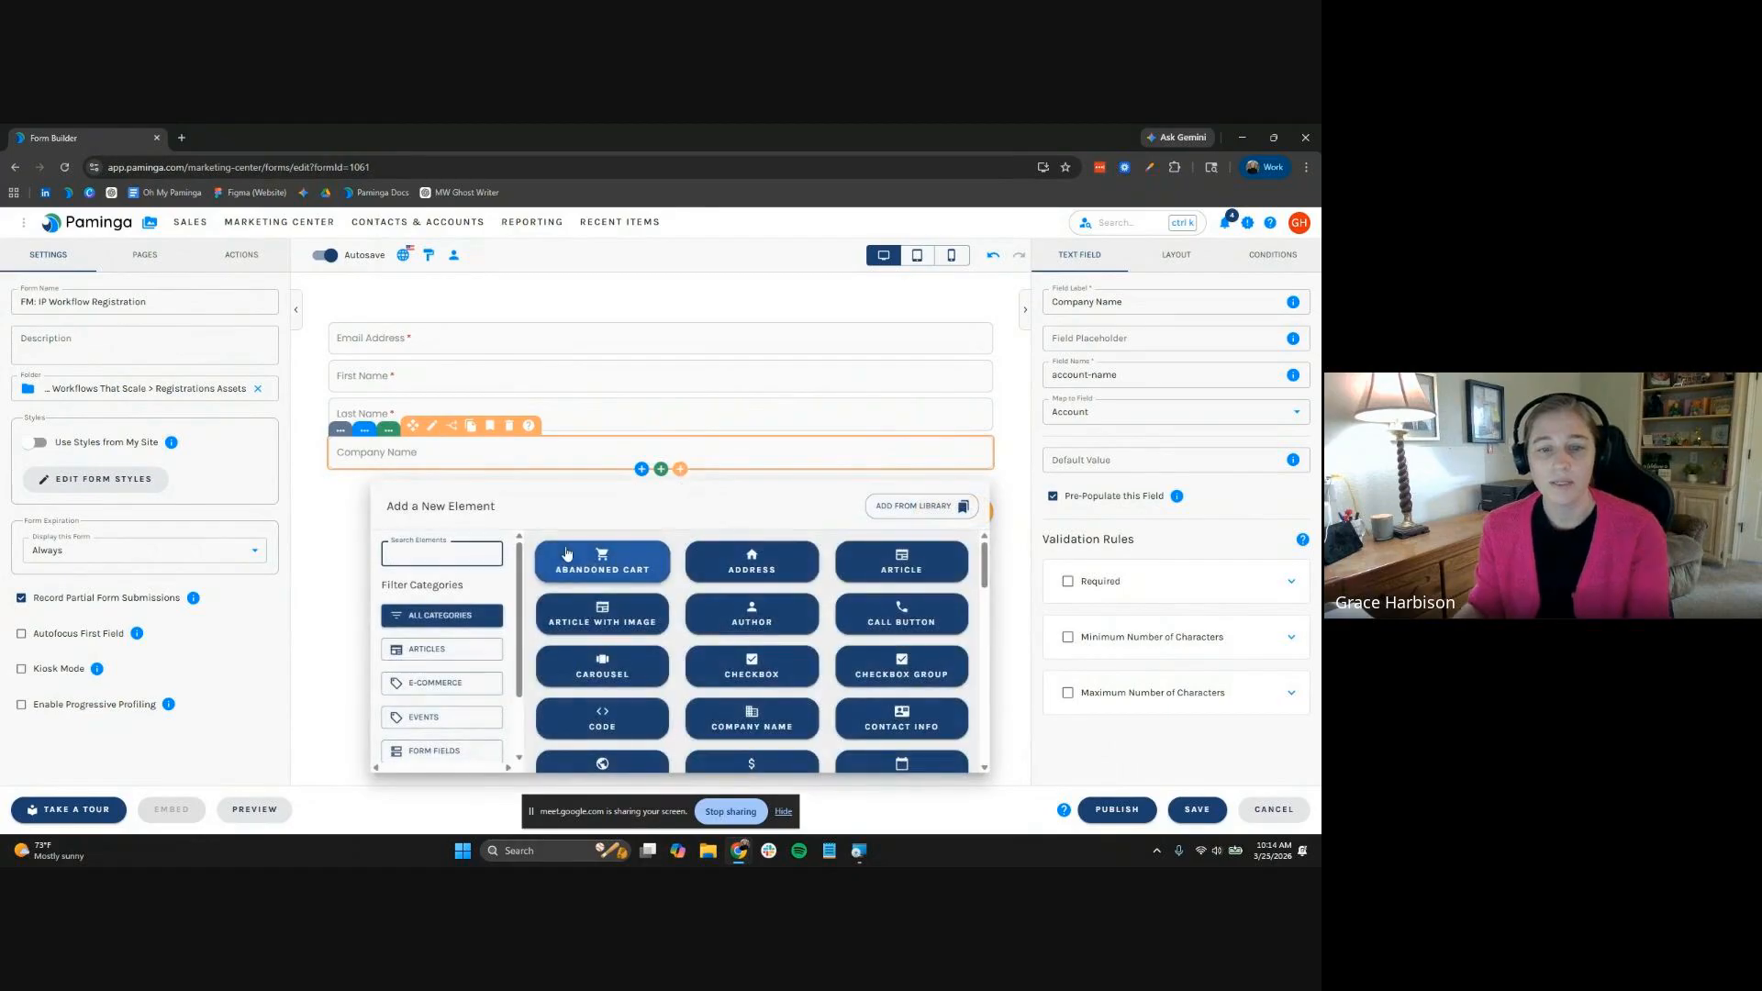
pyautogui.write('titl')
pyautogui.click(569, 556)
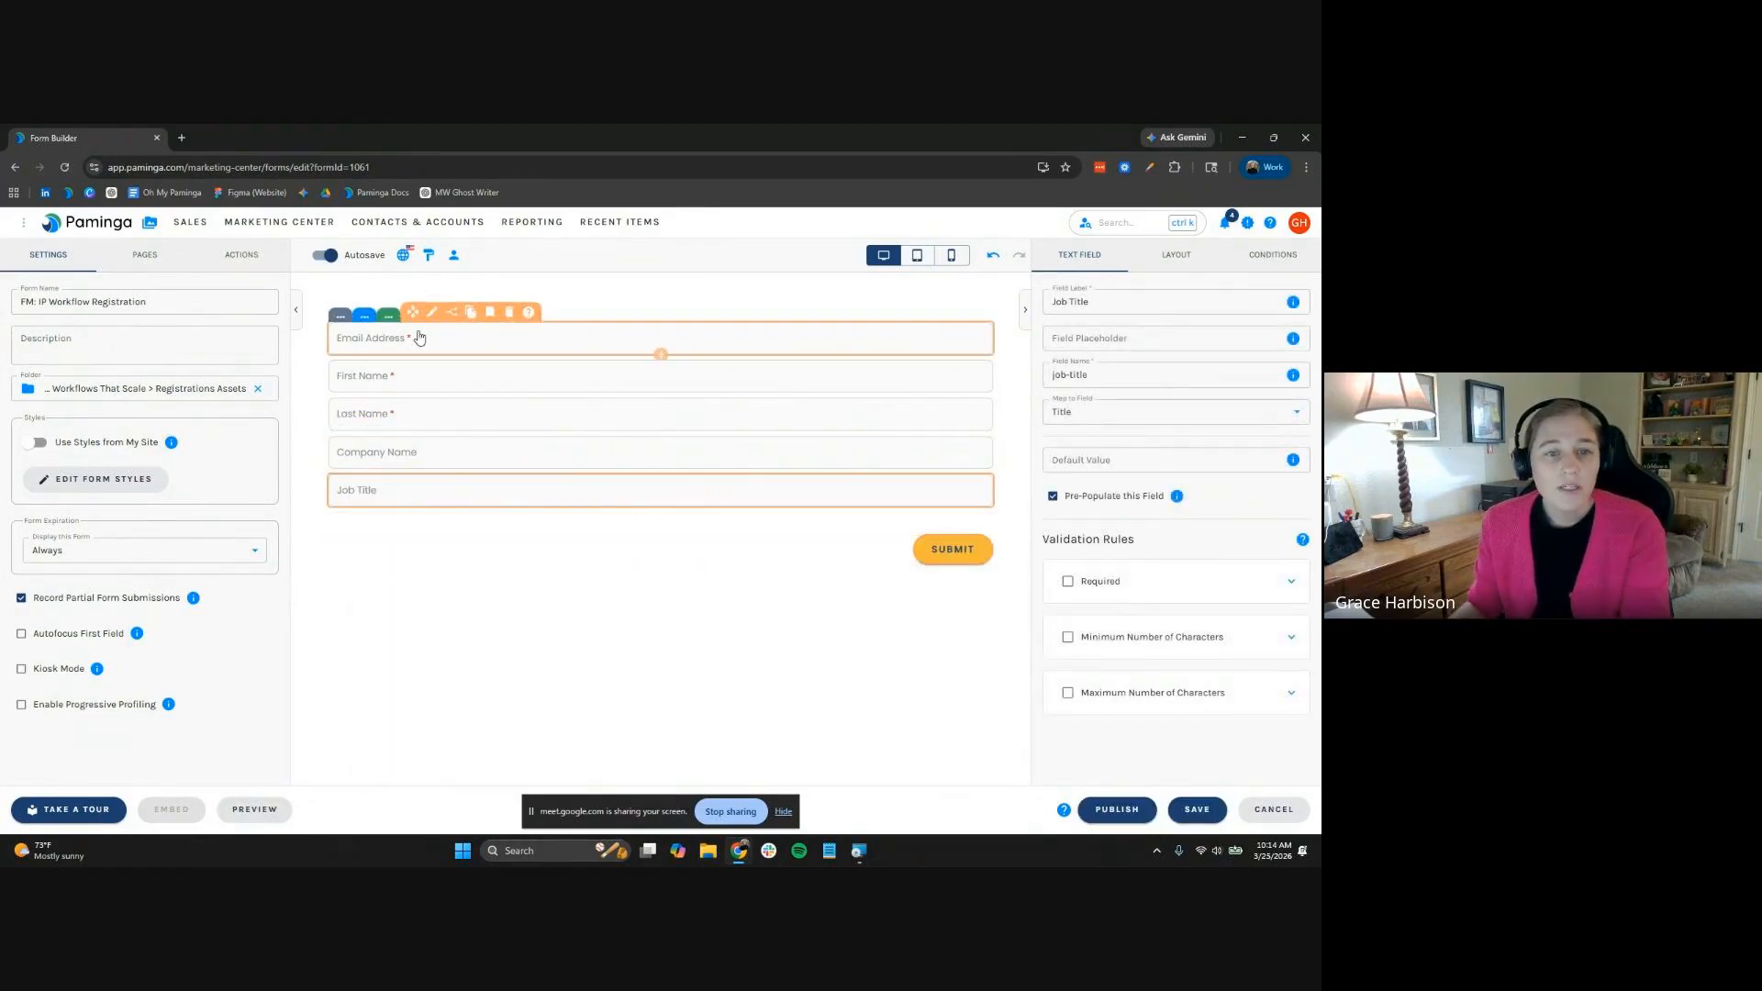
pyautogui.moveTo(414, 312); pyautogui.dragTo(407, 431)
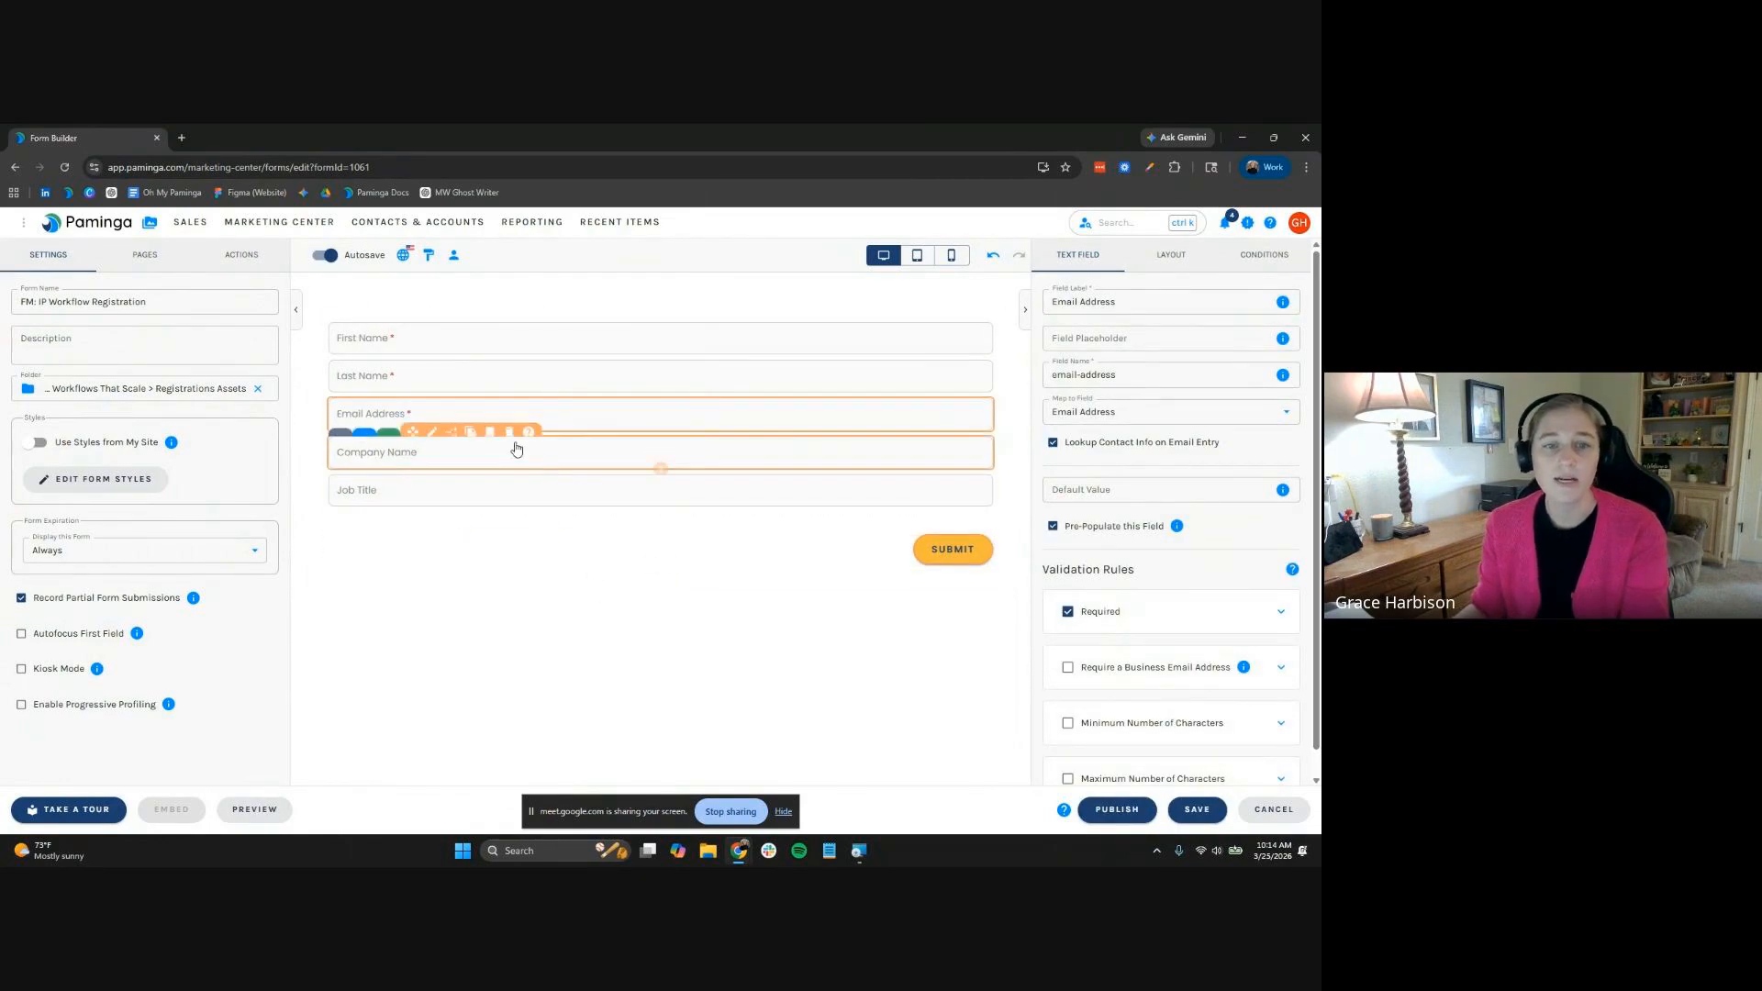
# Mark the Company Name and Job Title fields as required
pyautogui.click(650, 453)
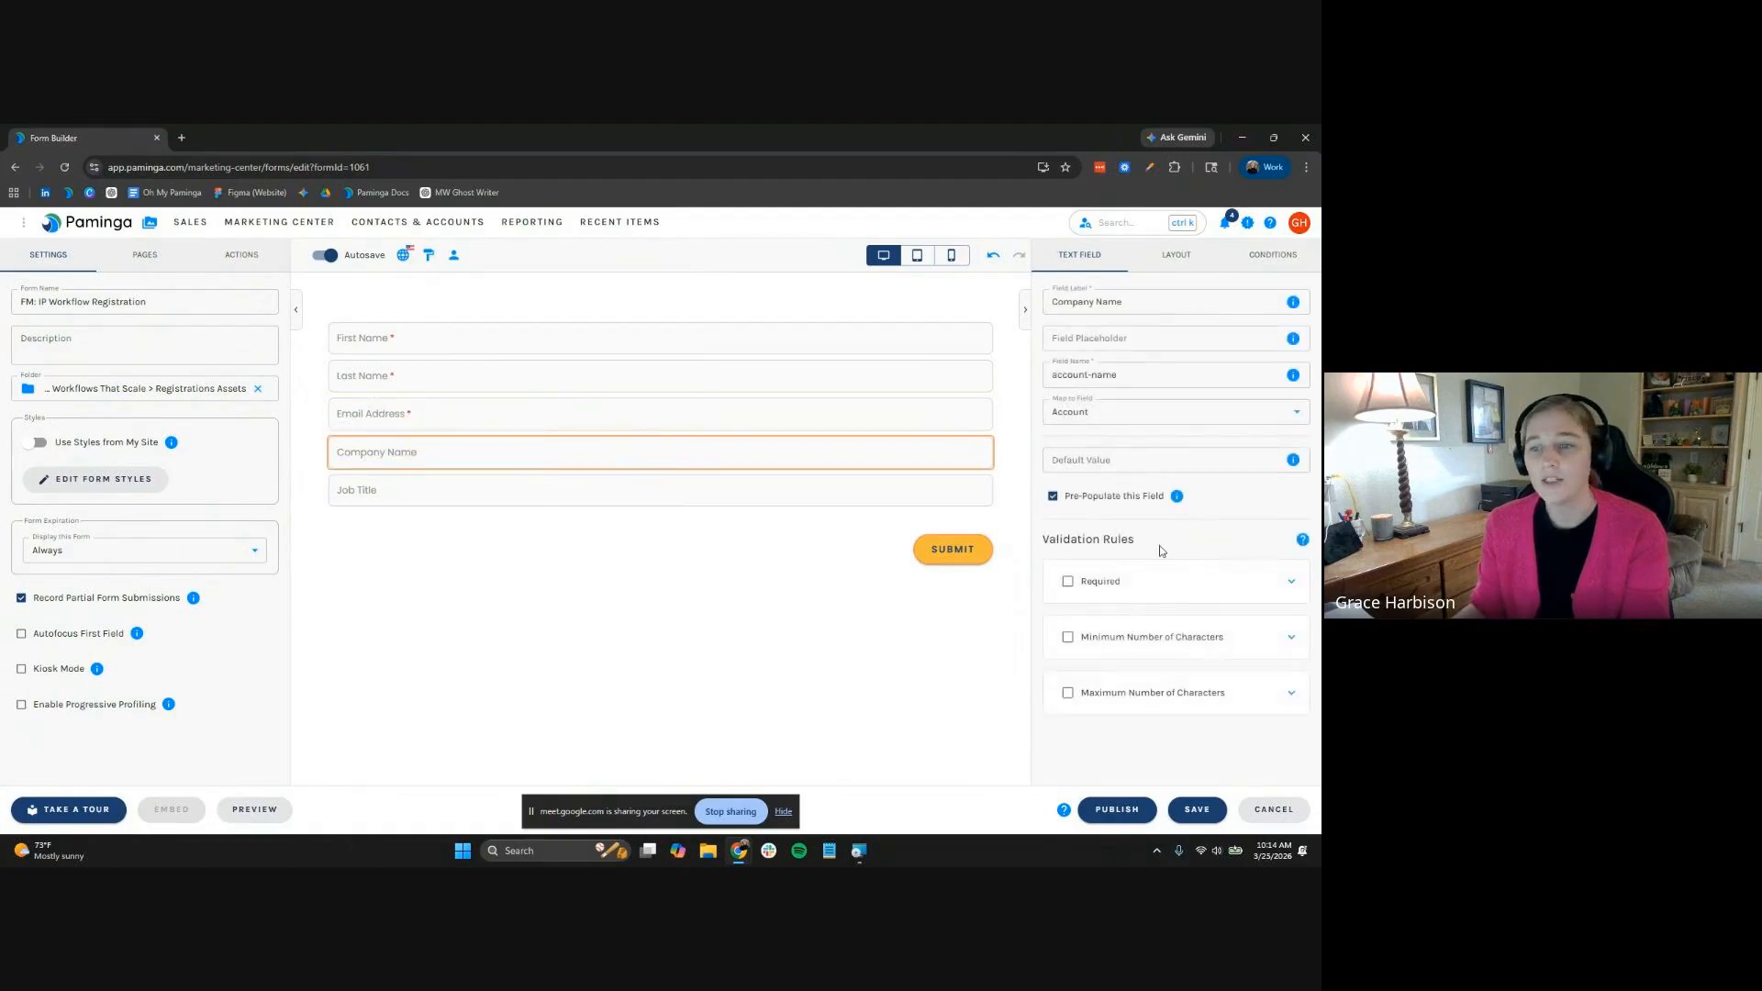
pyautogui.click(1094, 586)
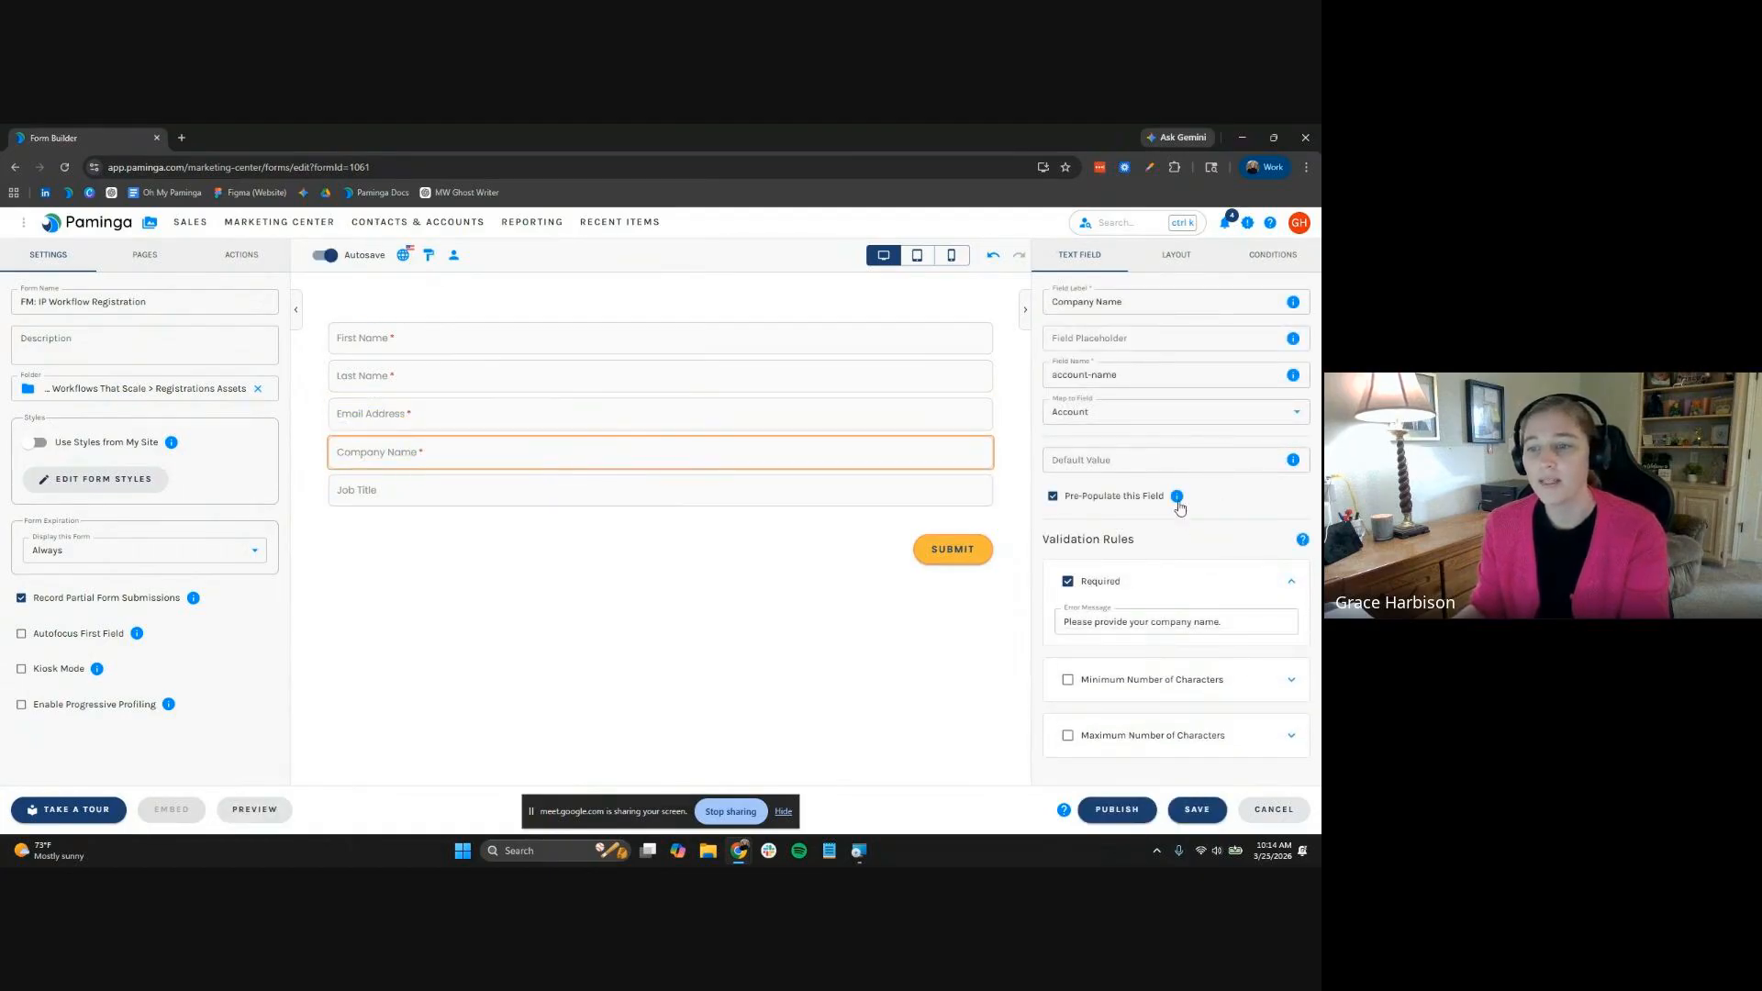
pyautogui.click(431, 496)
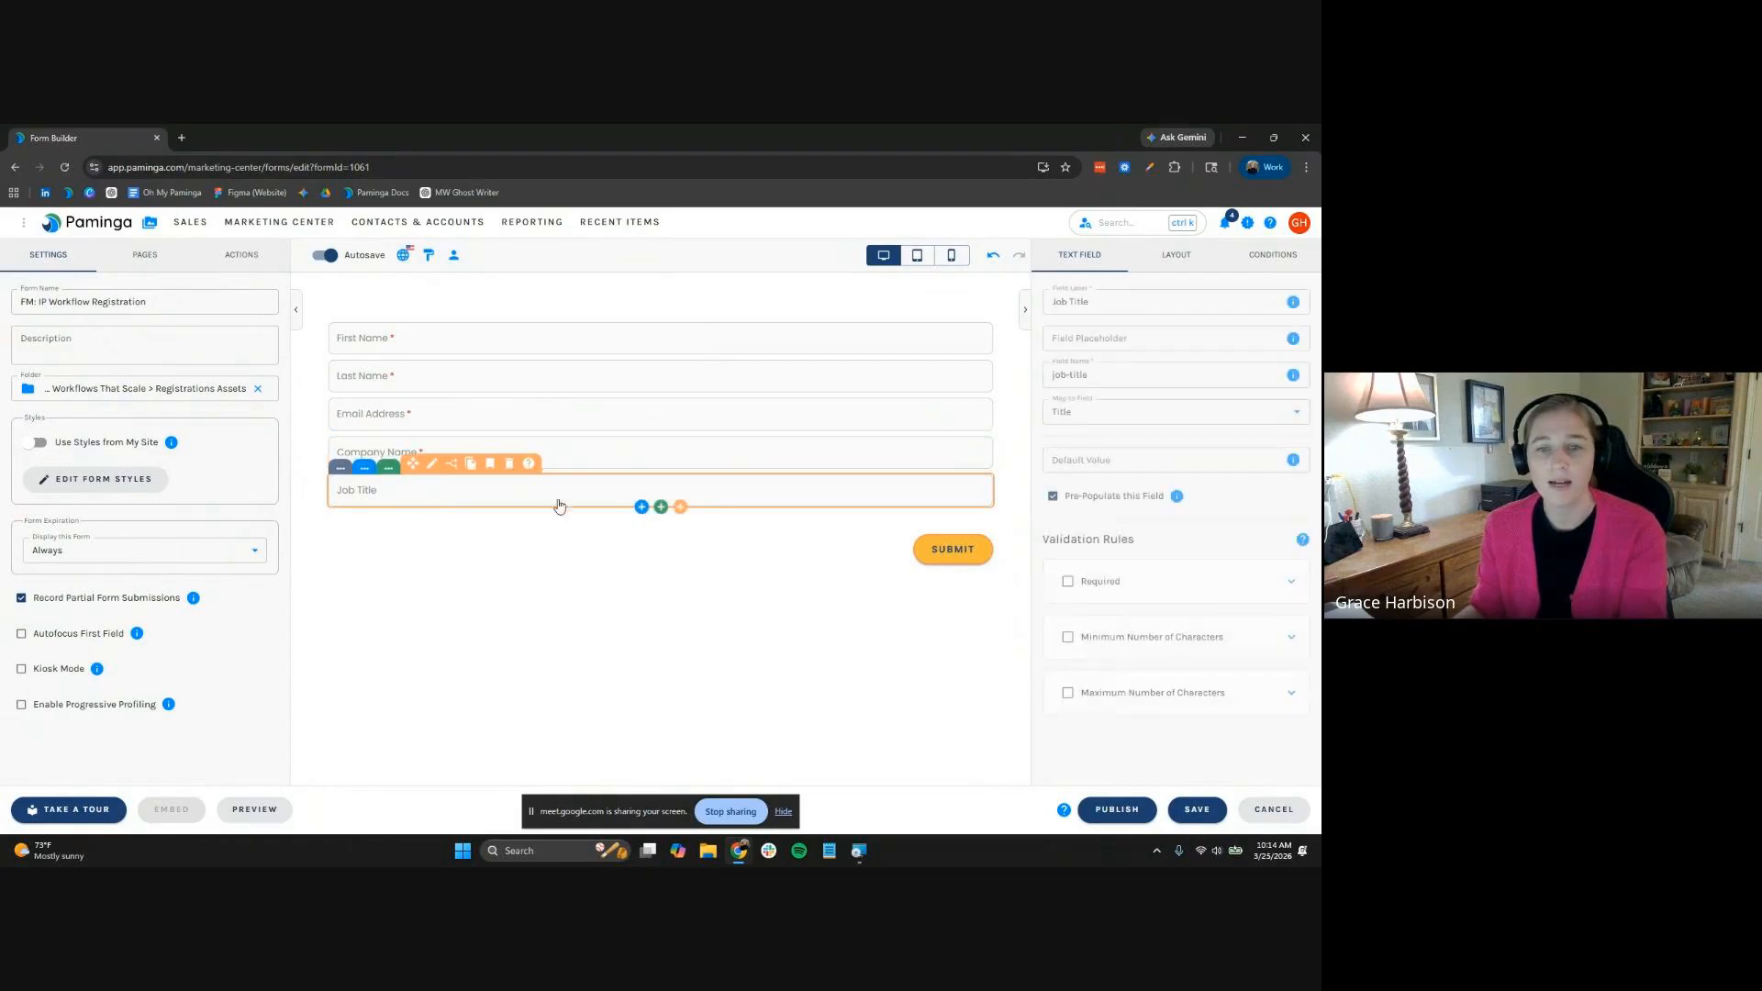
pyautogui.click(1100, 582)
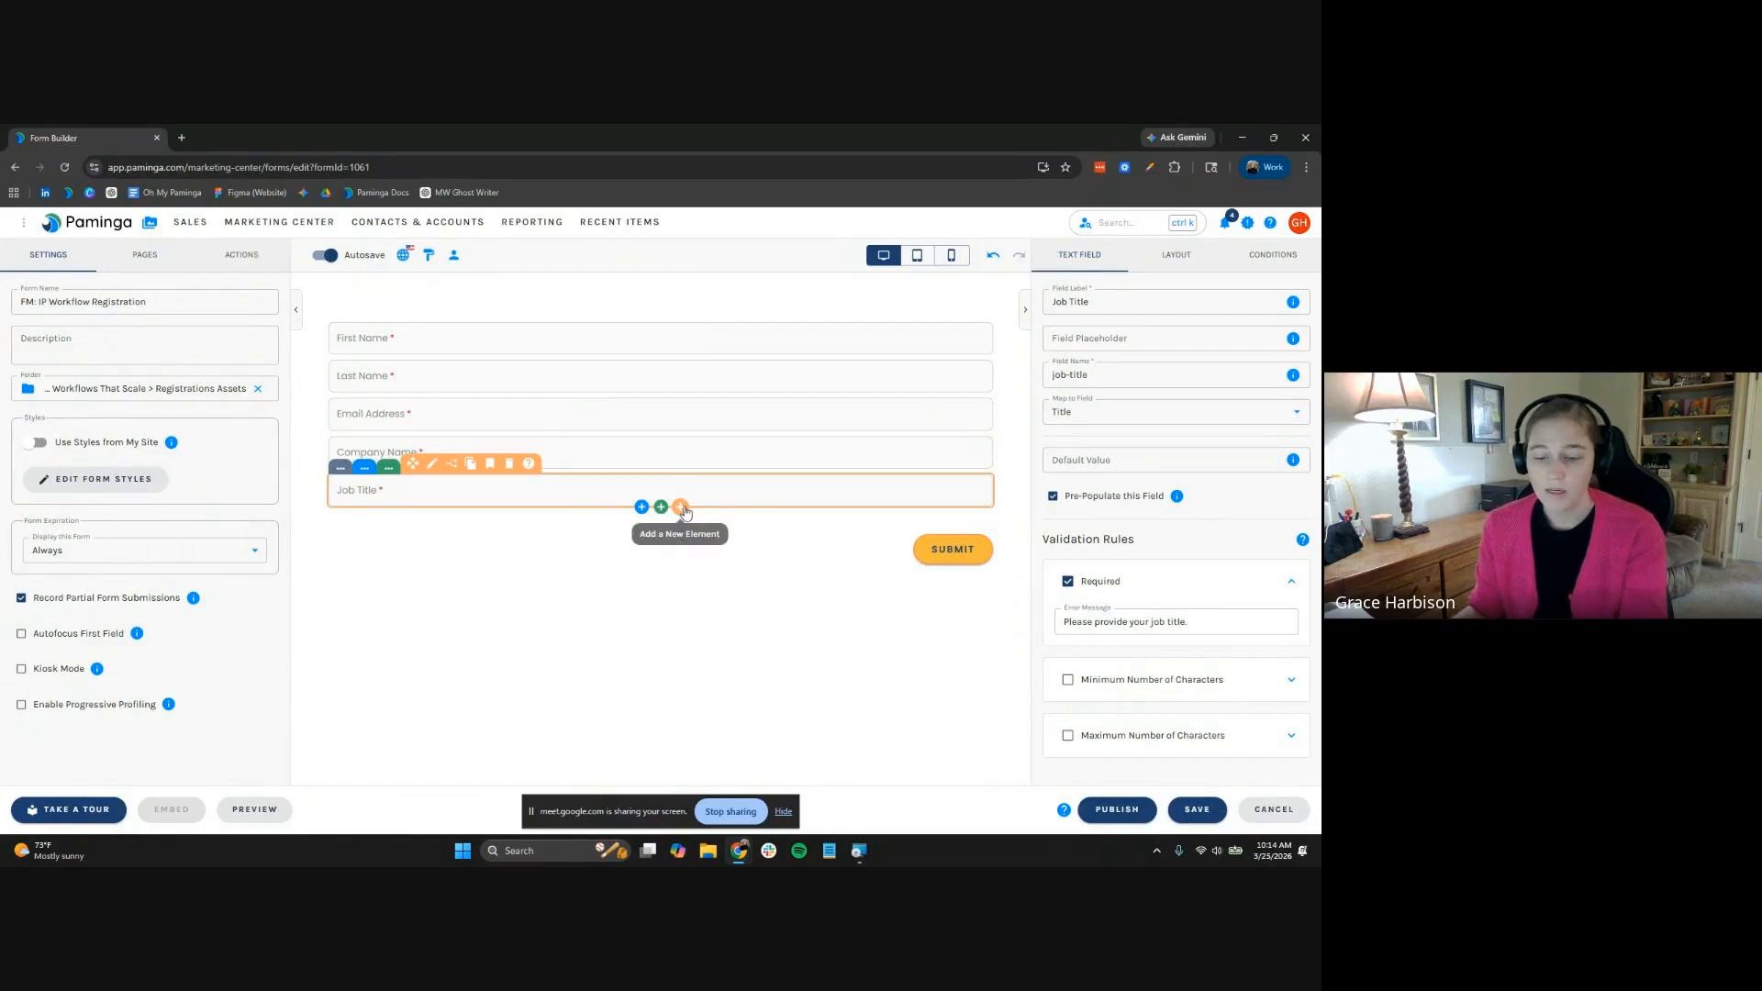
# Add Country and State dropdown fields below Job Title, then view the form's experience conditions
pyautogui.click(680, 507)
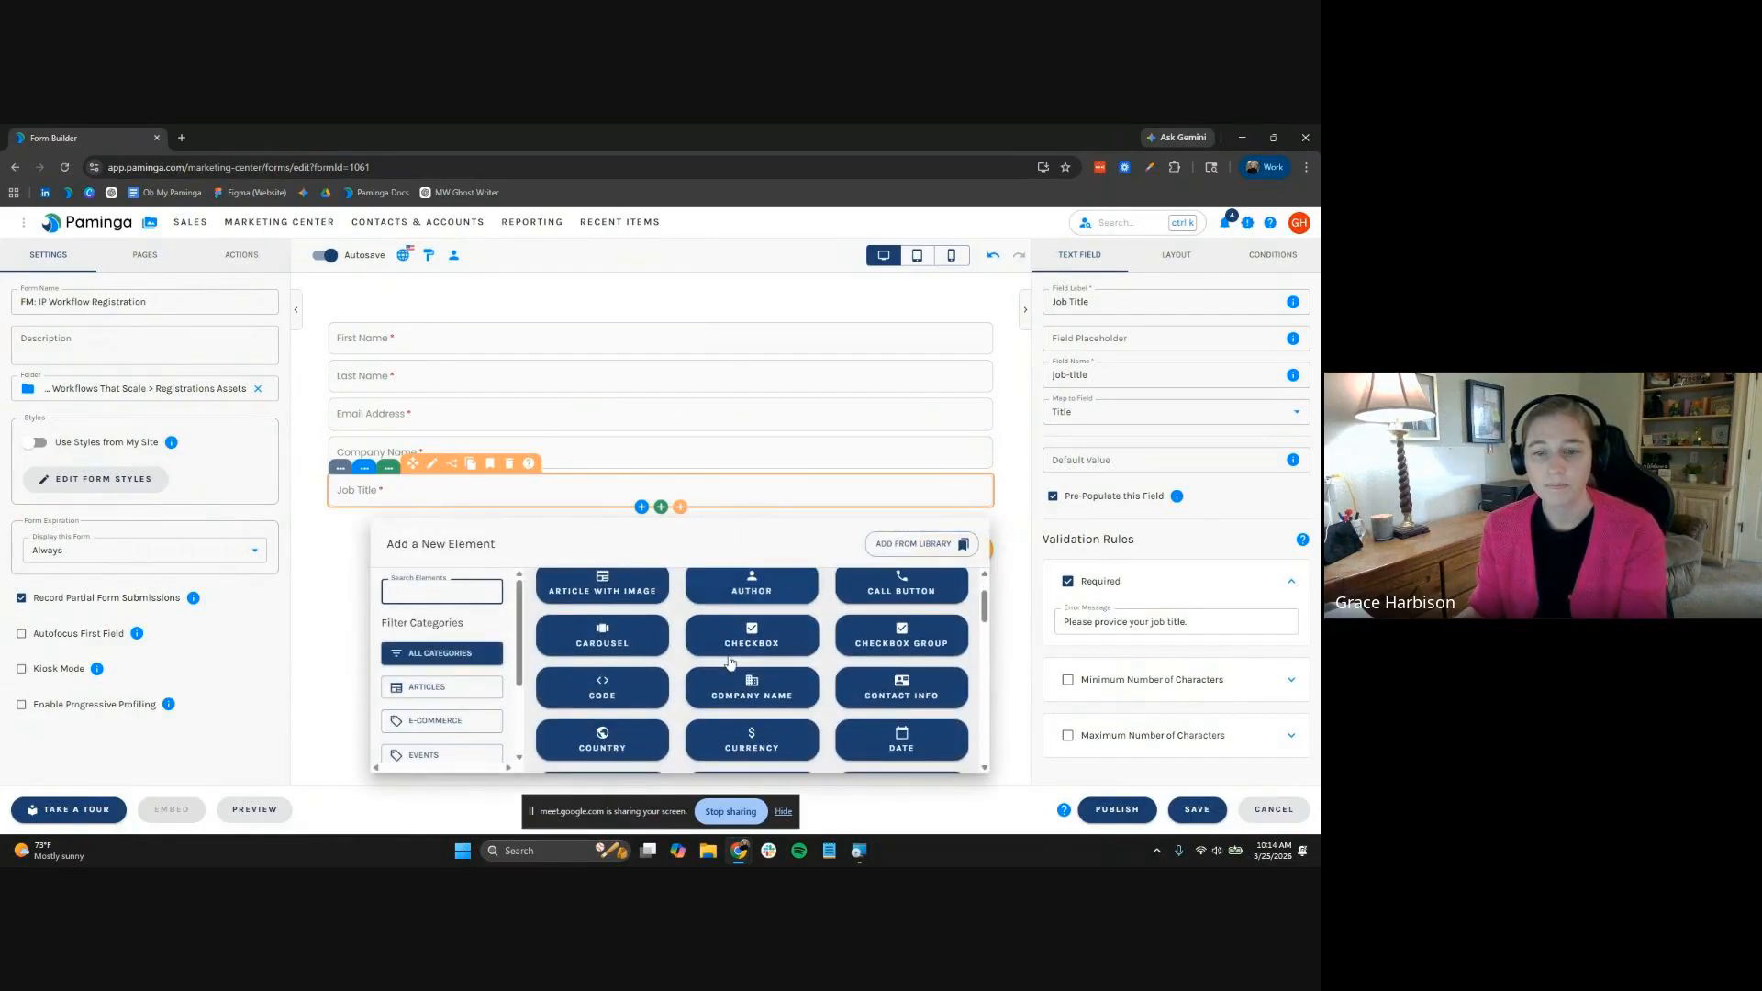
pyautogui.click(602, 737)
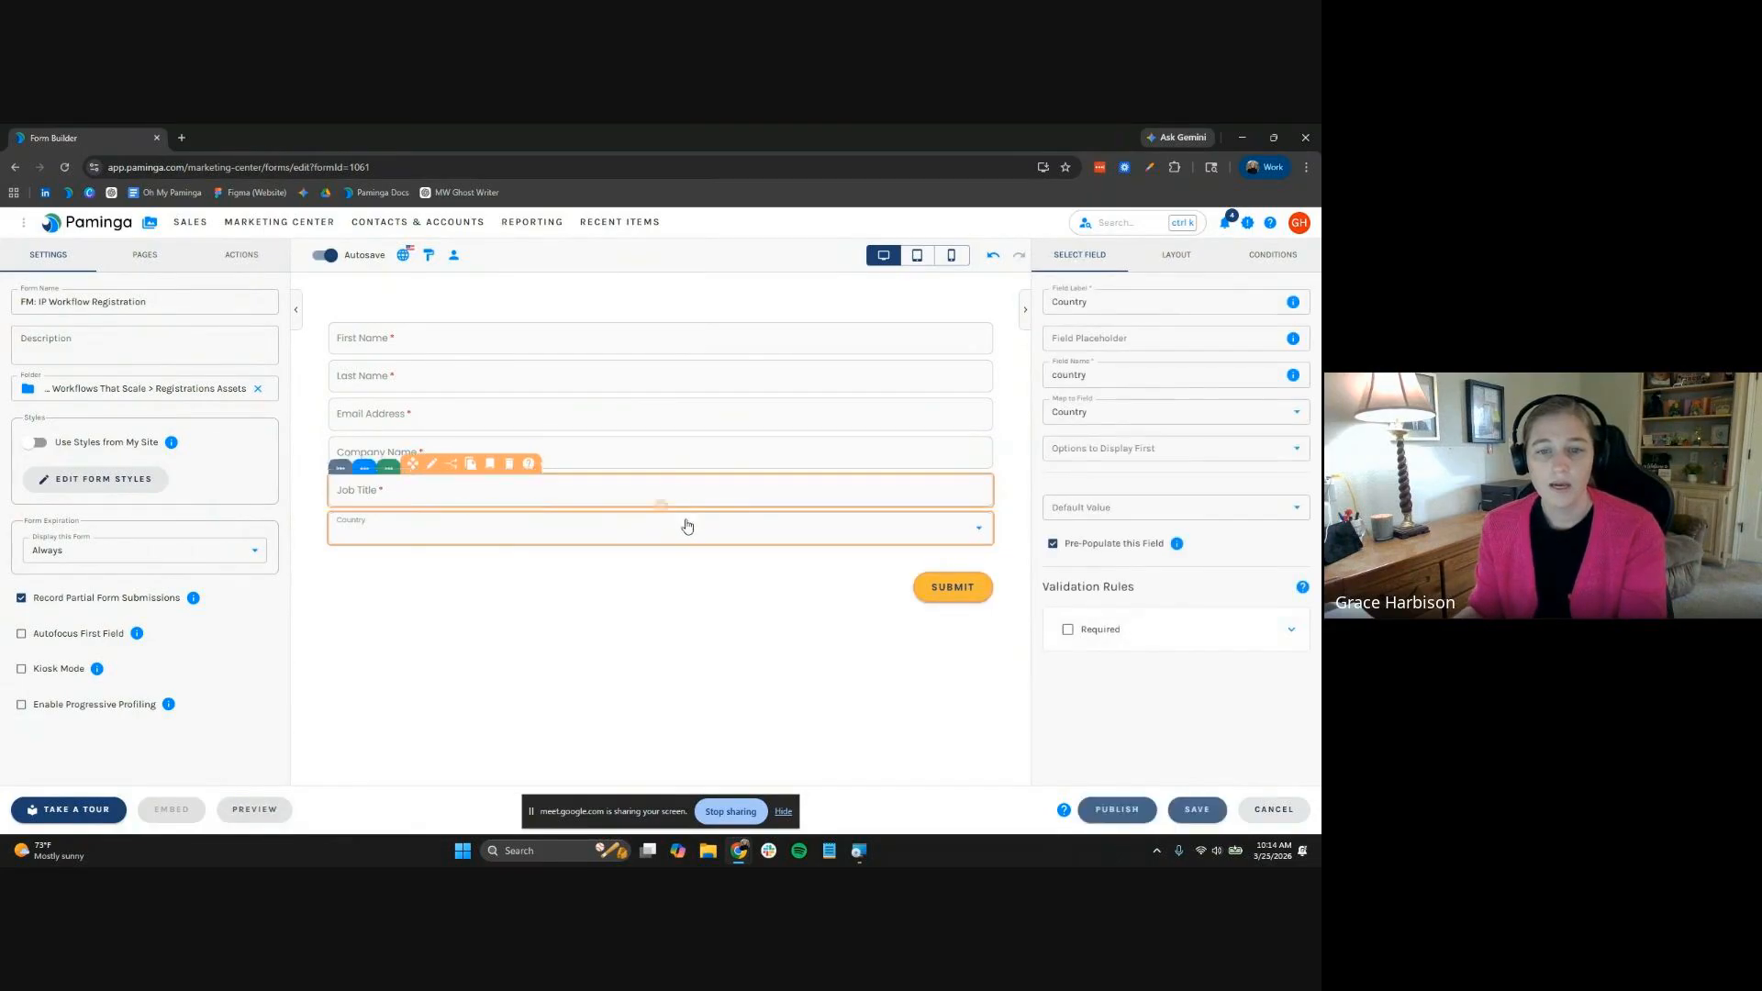
pyautogui.click(680, 545)
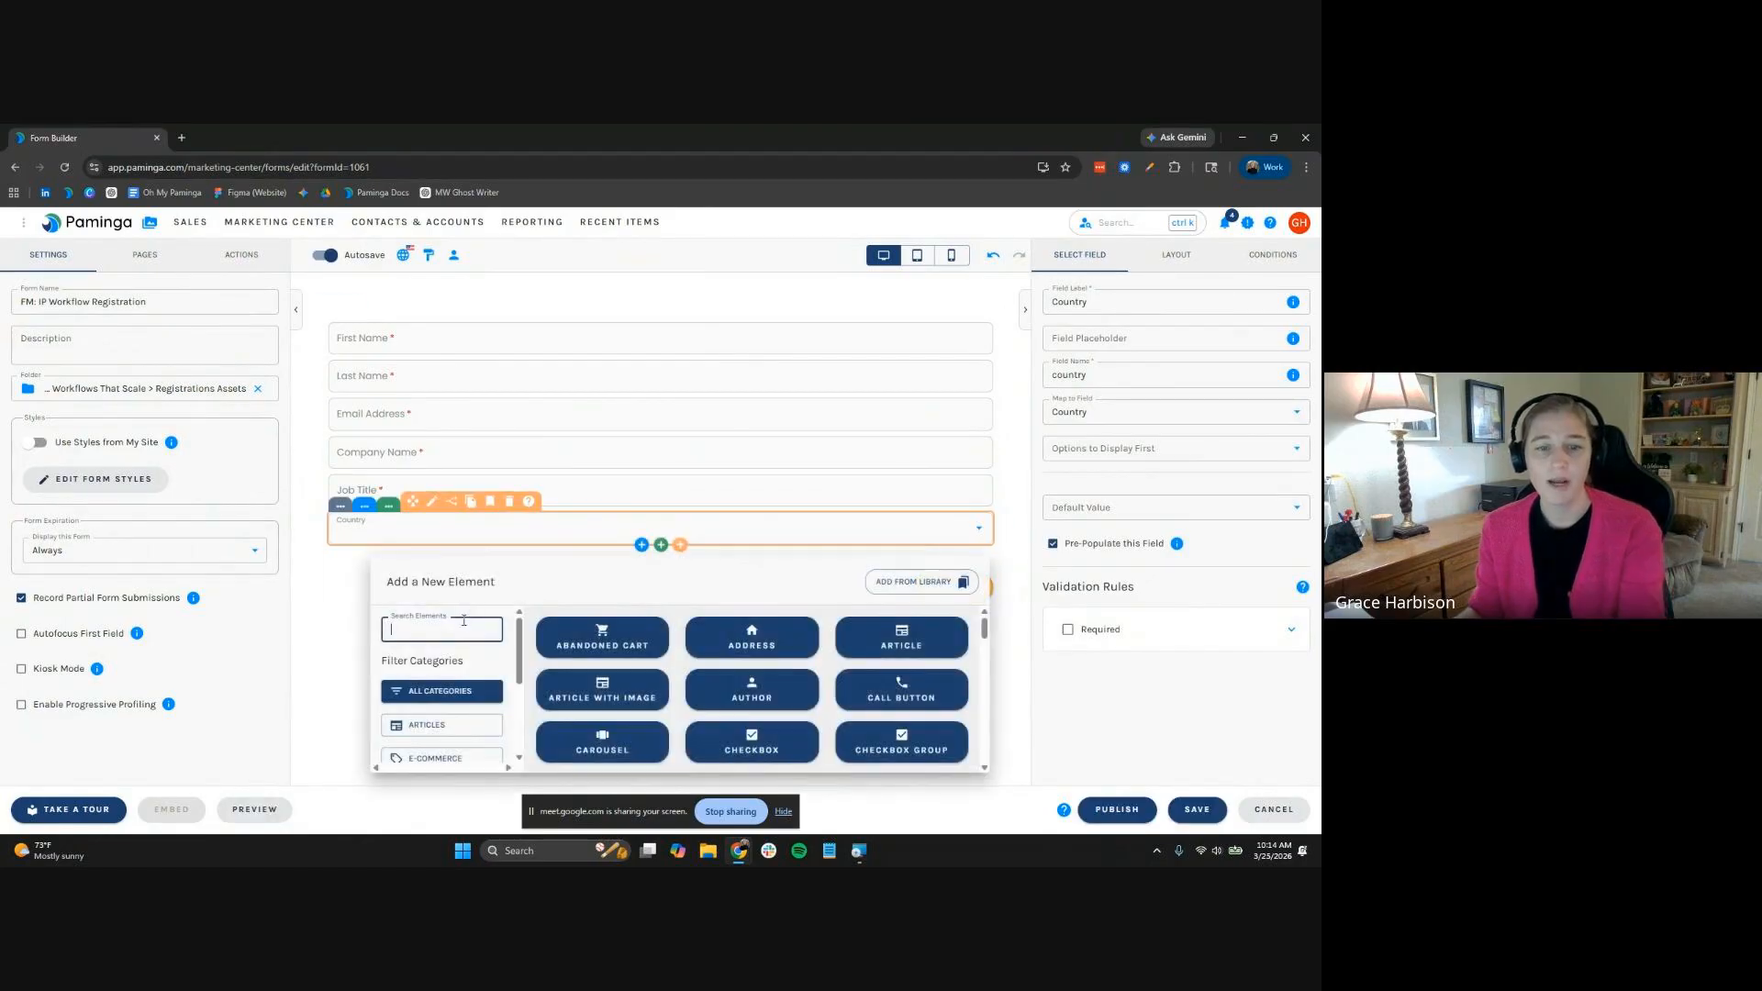
pyautogui.write('state')
pyautogui.click(614, 640)
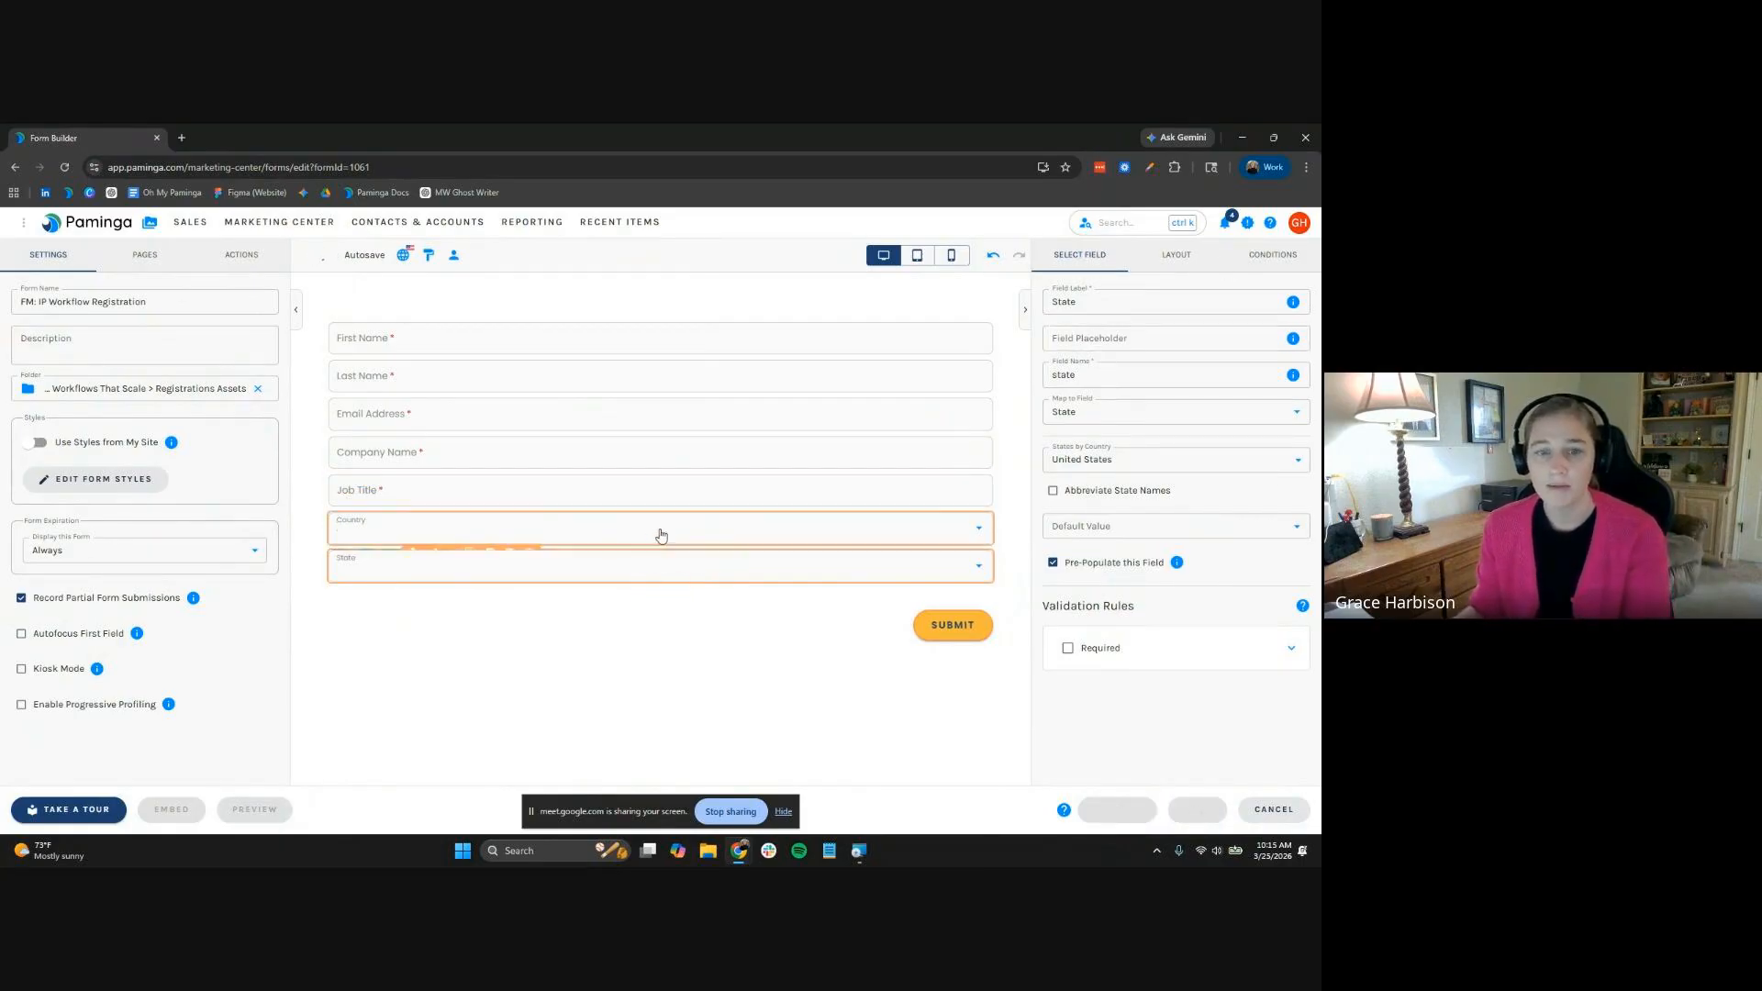
pyautogui.click(1293, 260)
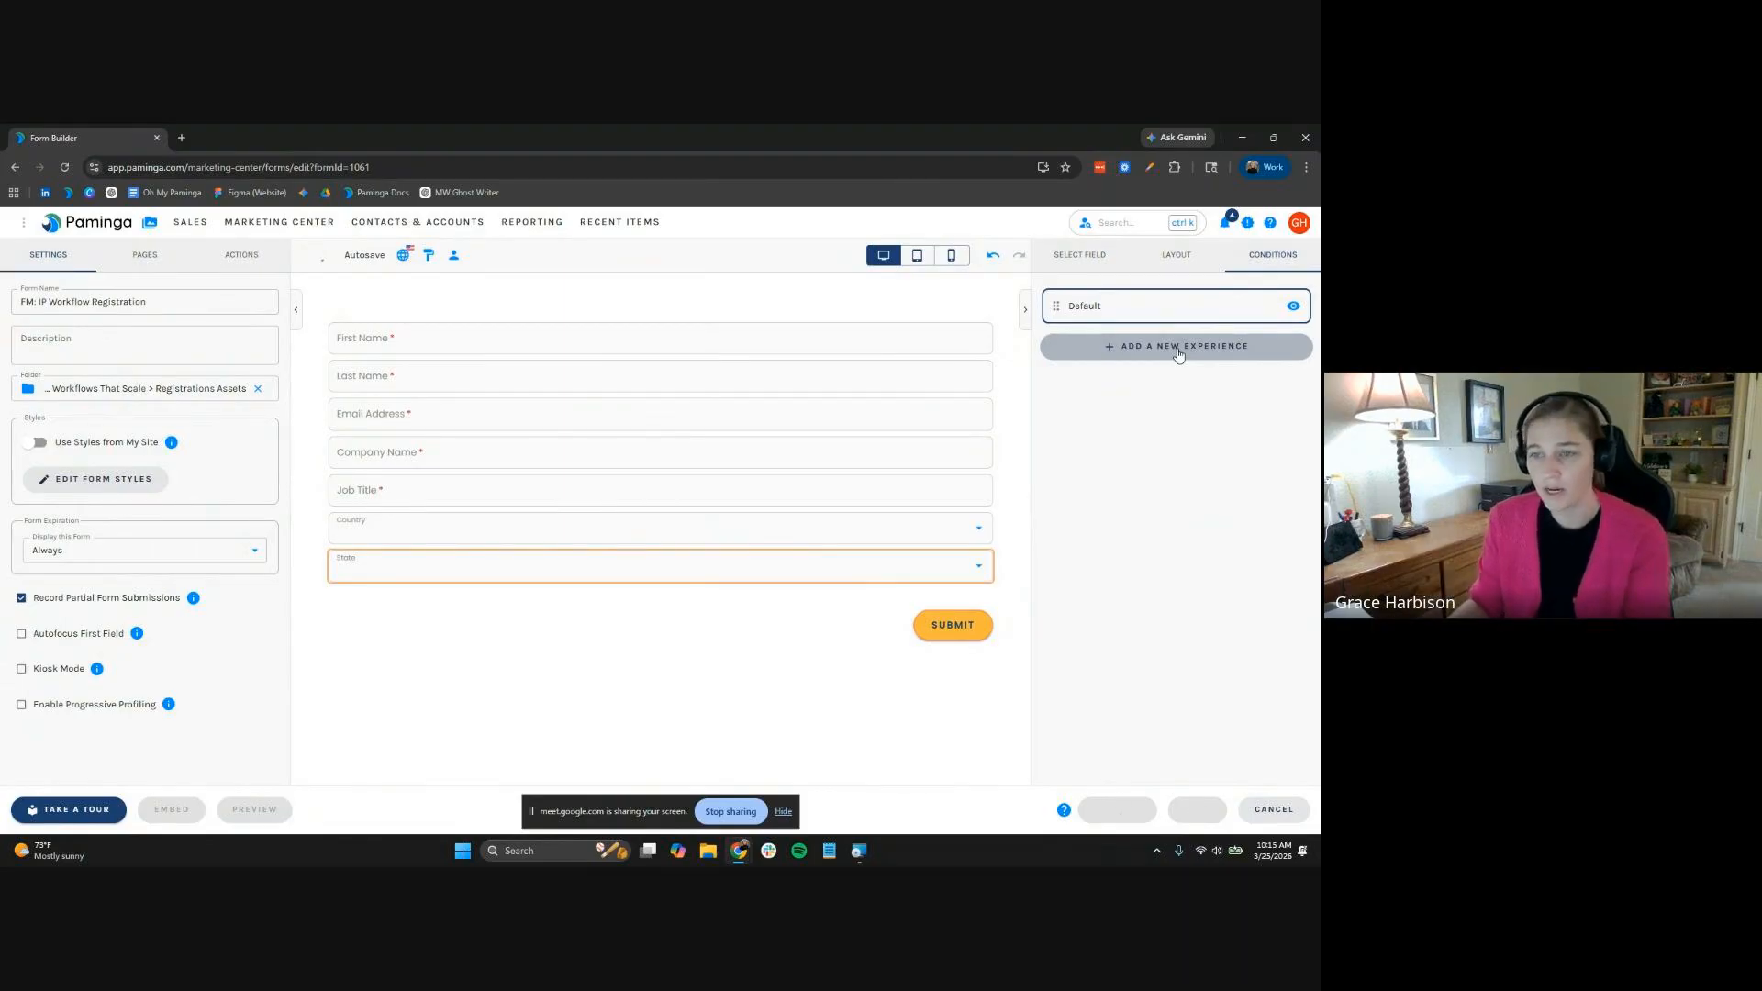
# Start a new persona experience with a condition based on the country form field
pyautogui.click(1179, 353)
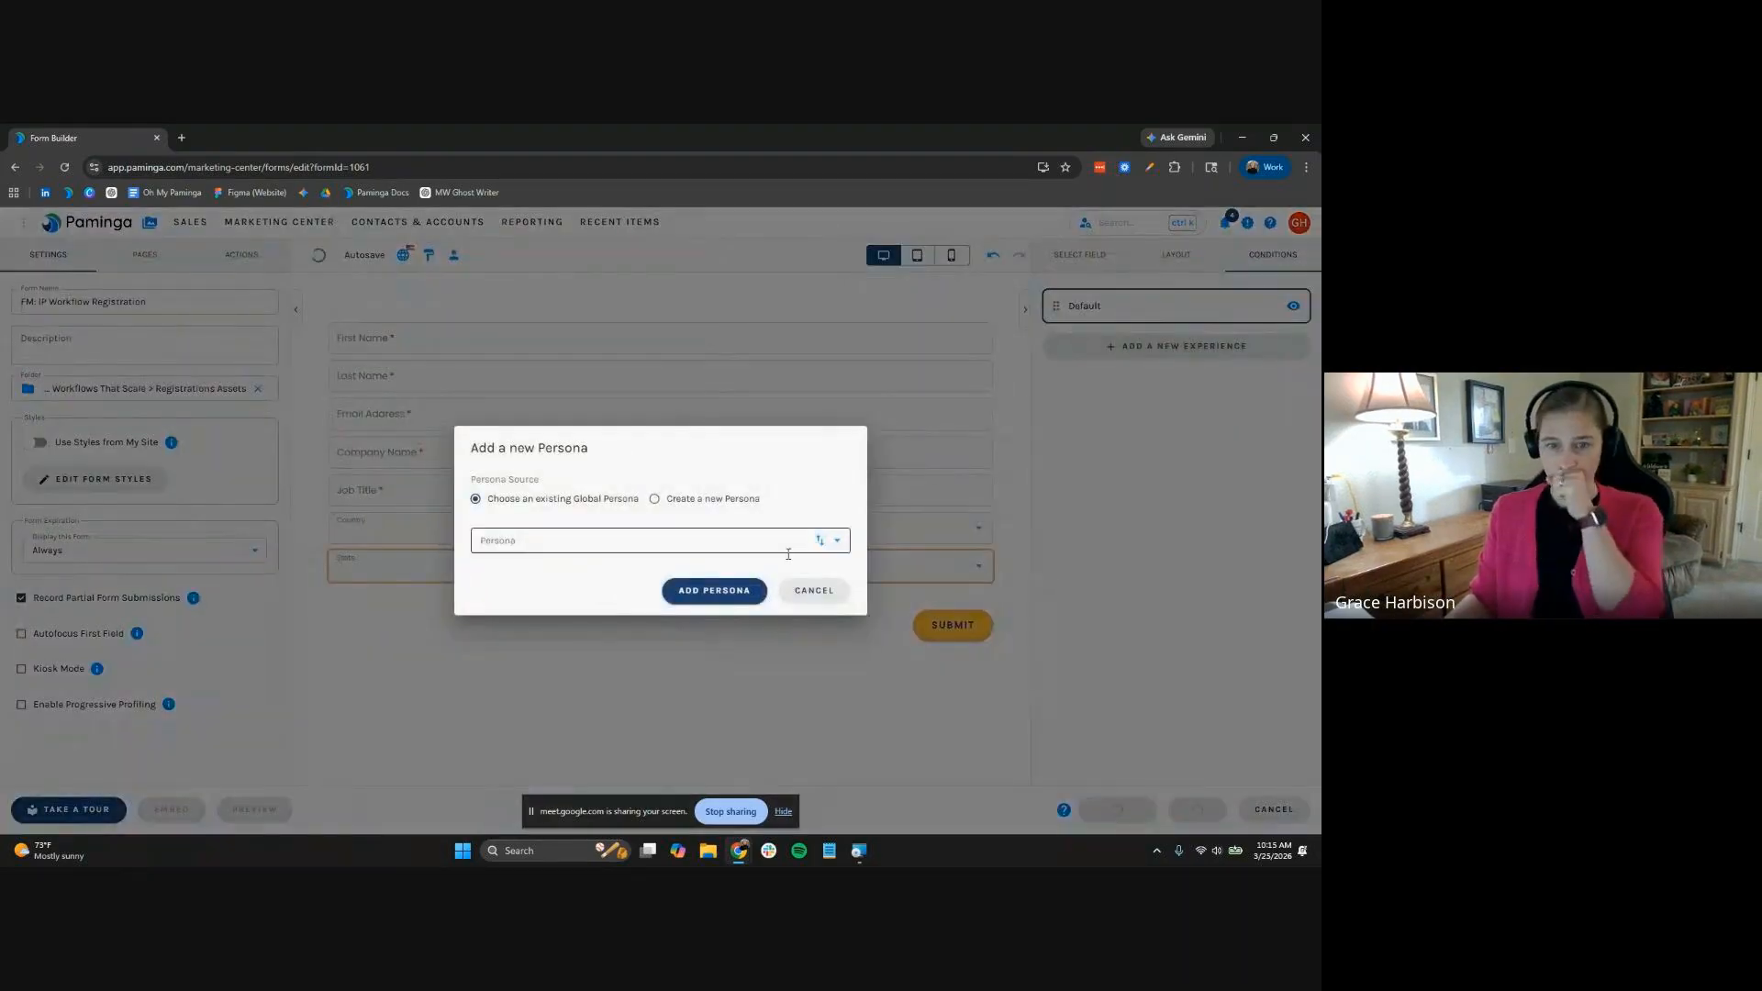
pyautogui.click(737, 502)
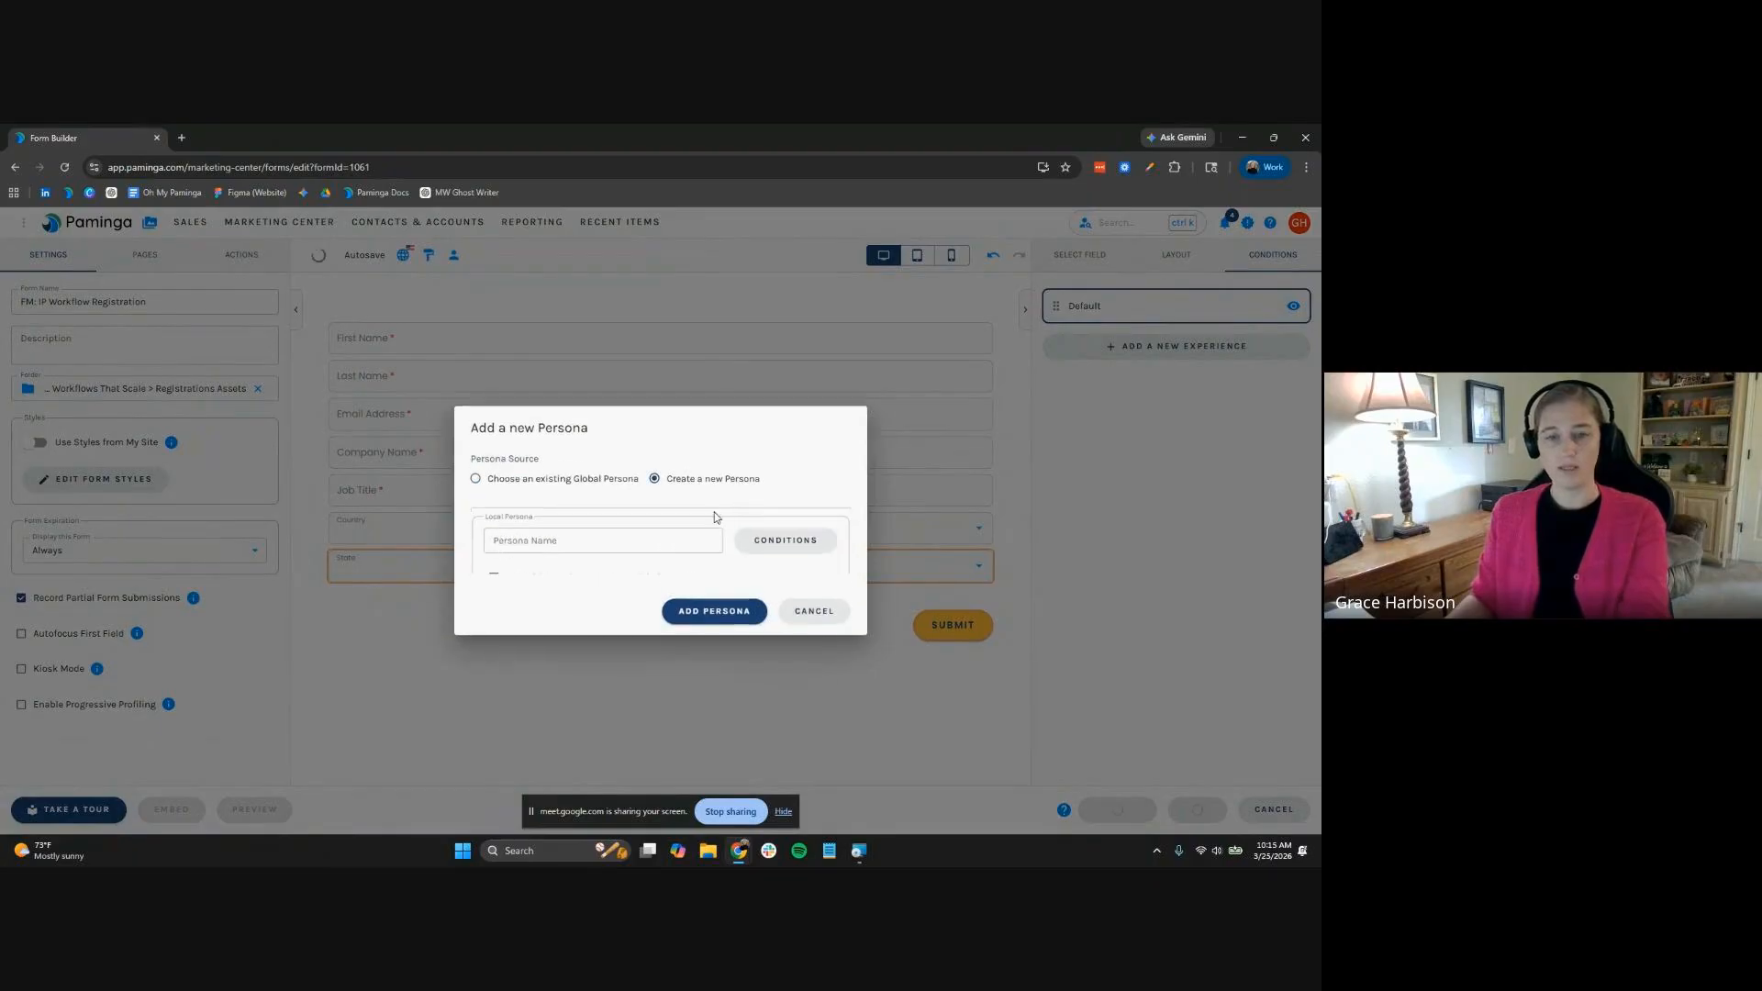
pyautogui.click(663, 521)
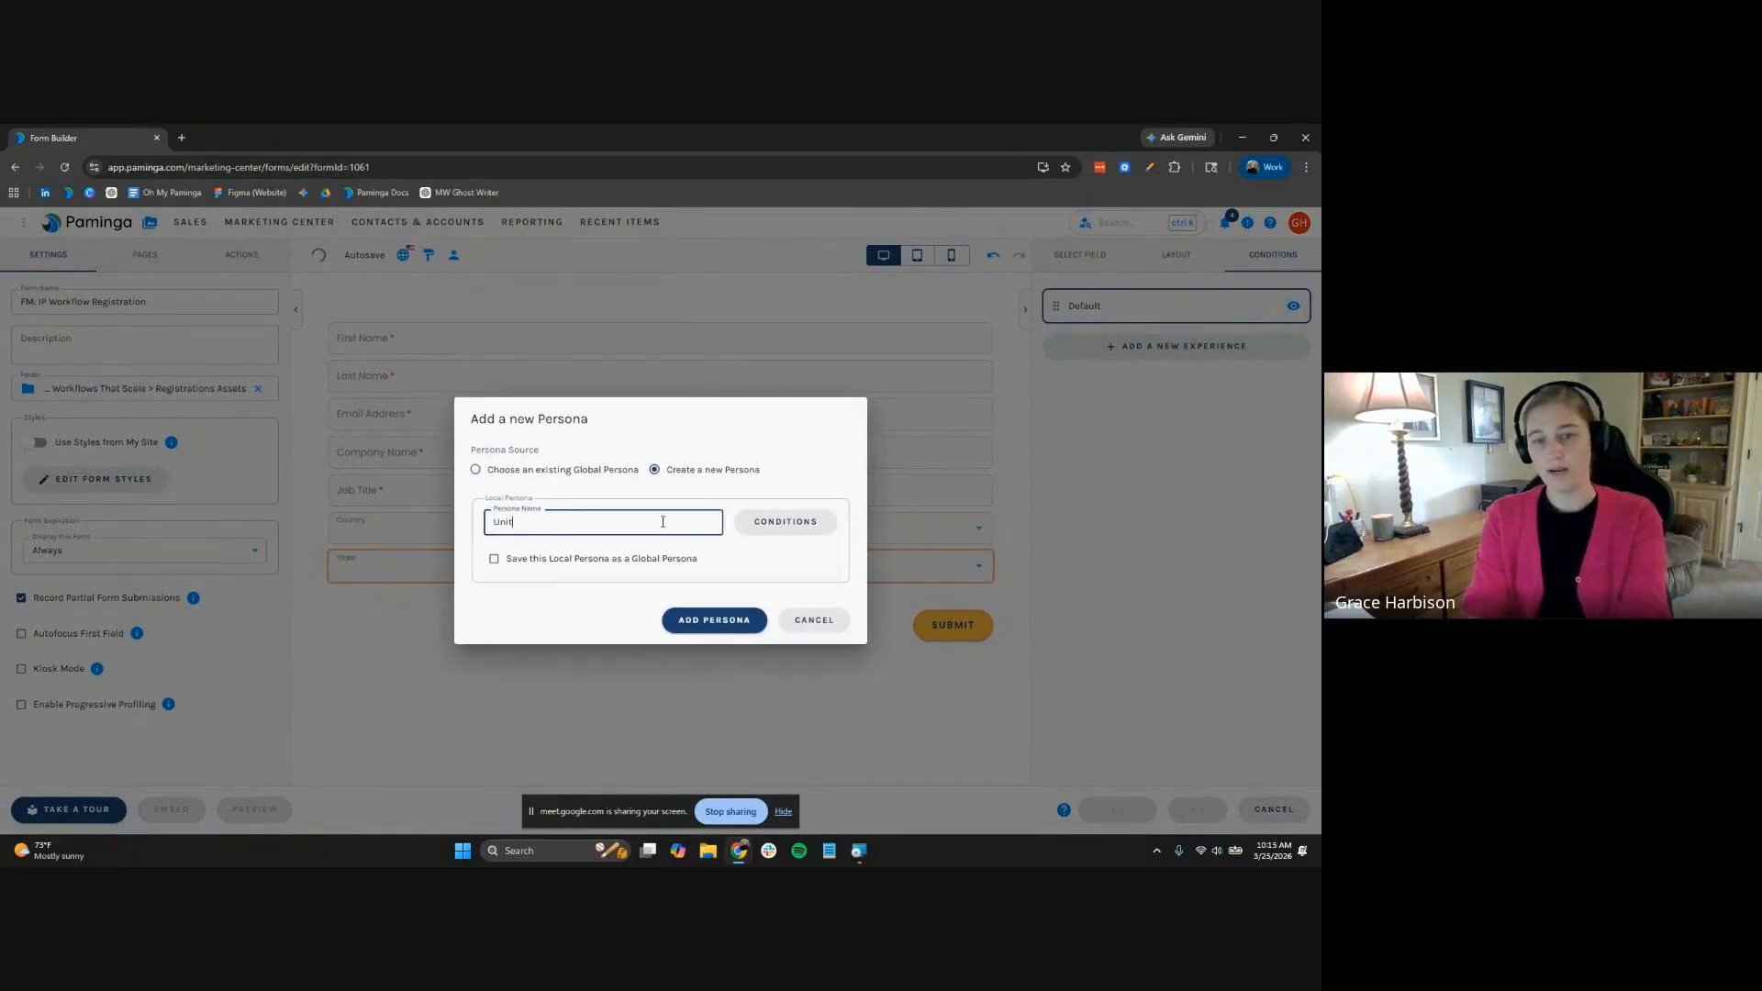
pyautogui.click(788, 523)
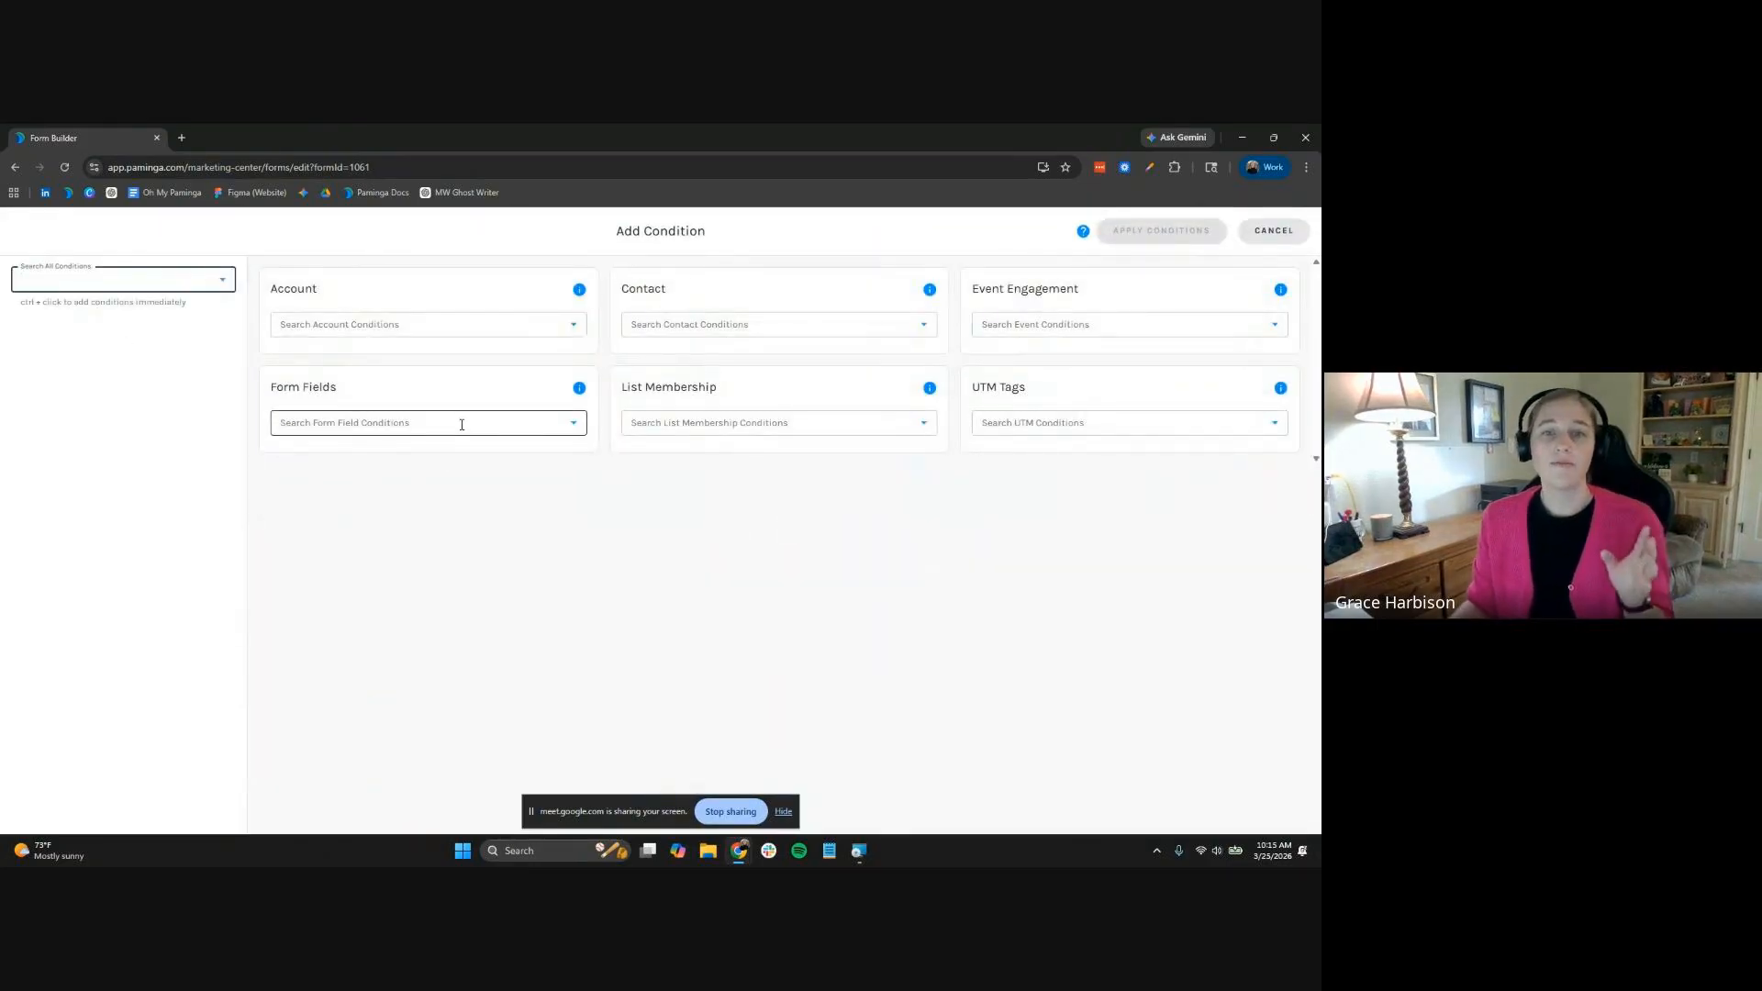
pyautogui.click(461, 424)
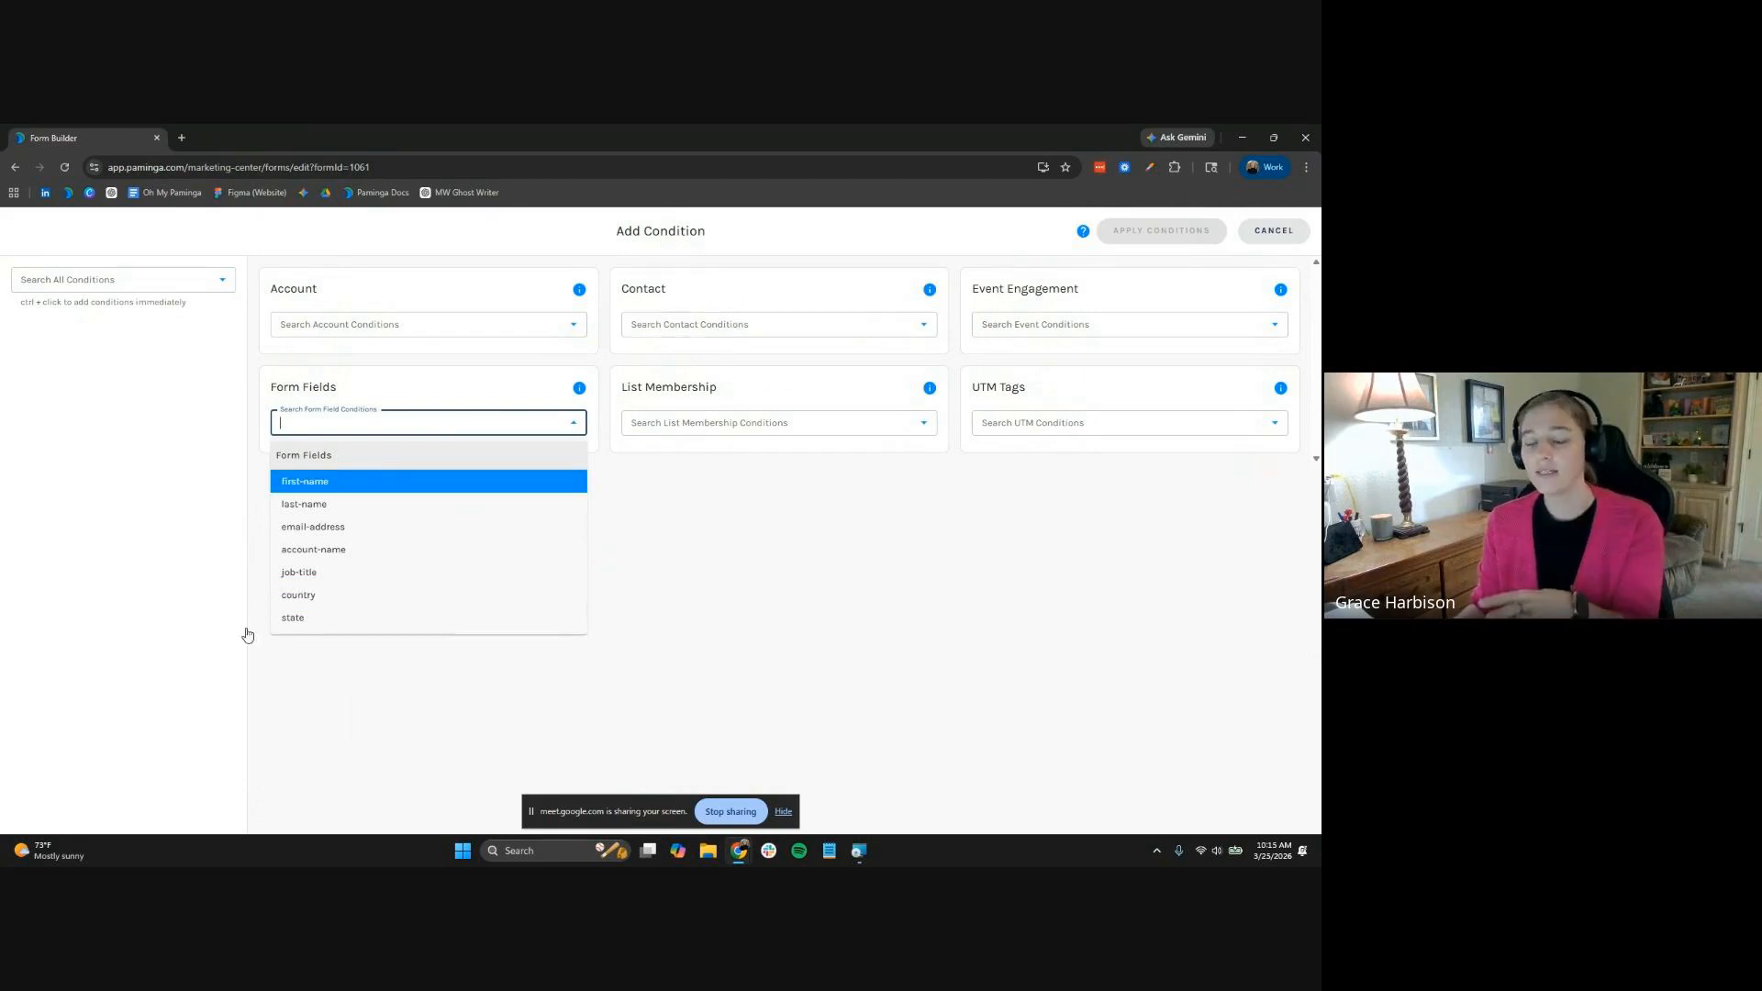
pyautogui.click(321, 599)
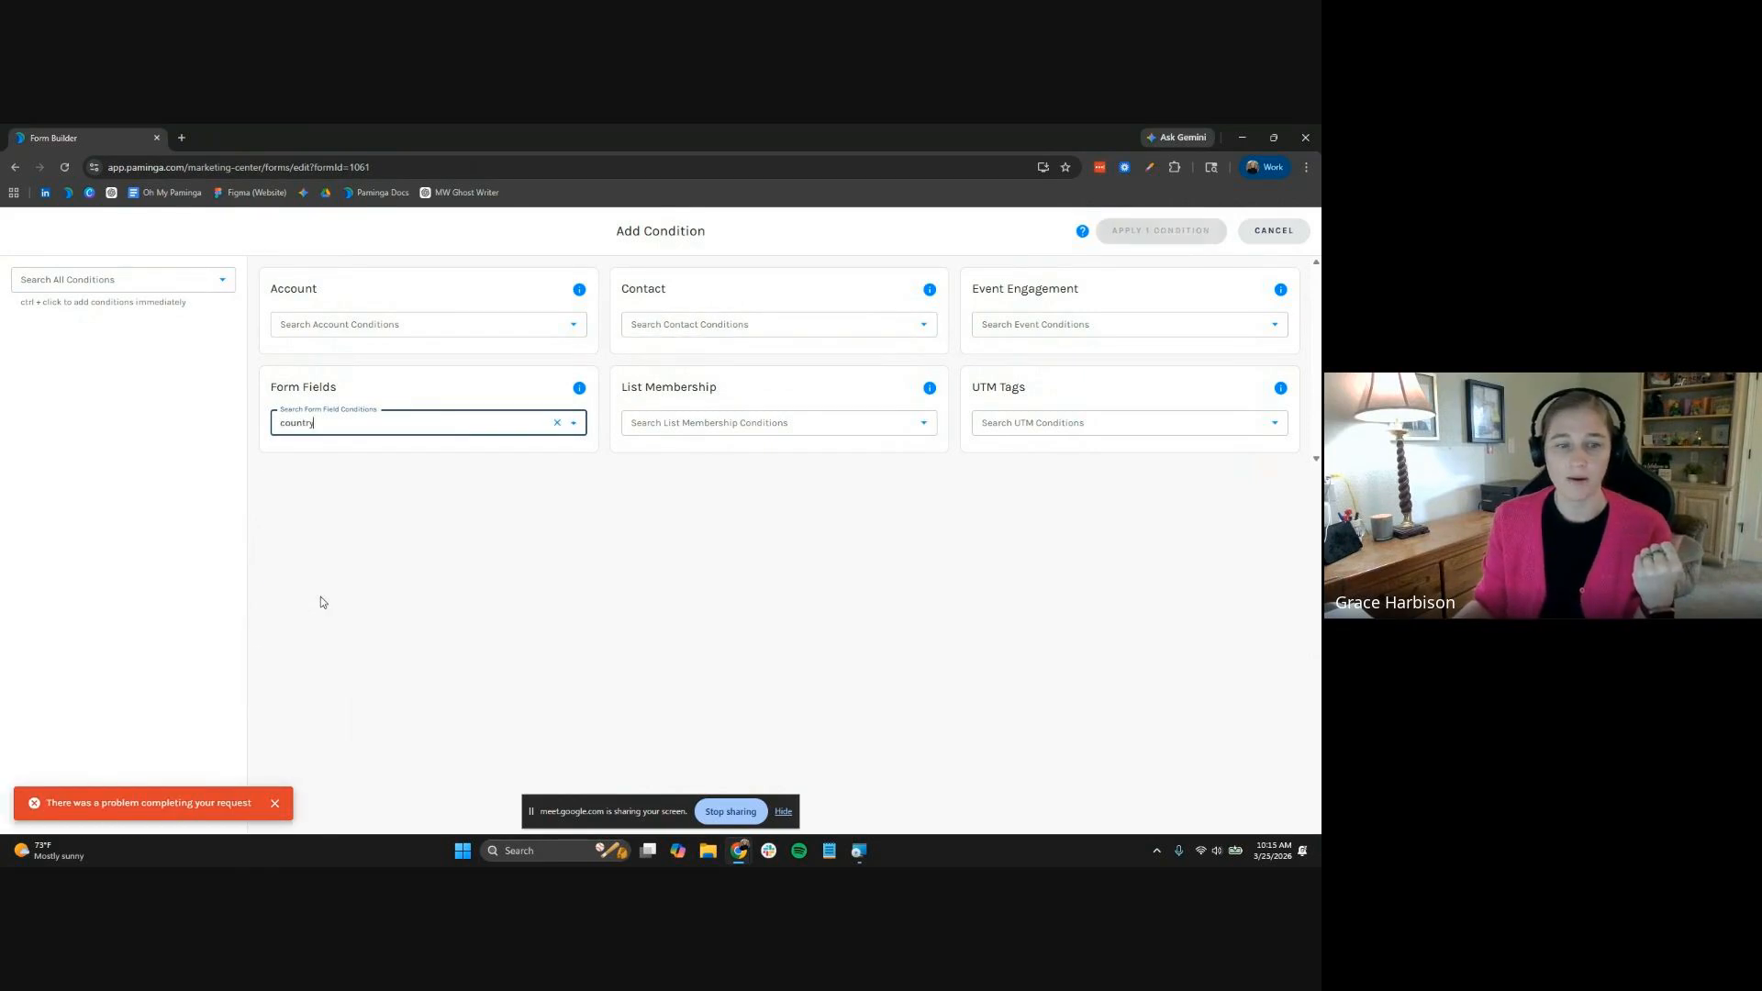
# Set the condition to country is United States, apply it, and add the persona
pyautogui.rightClick(272, 813)
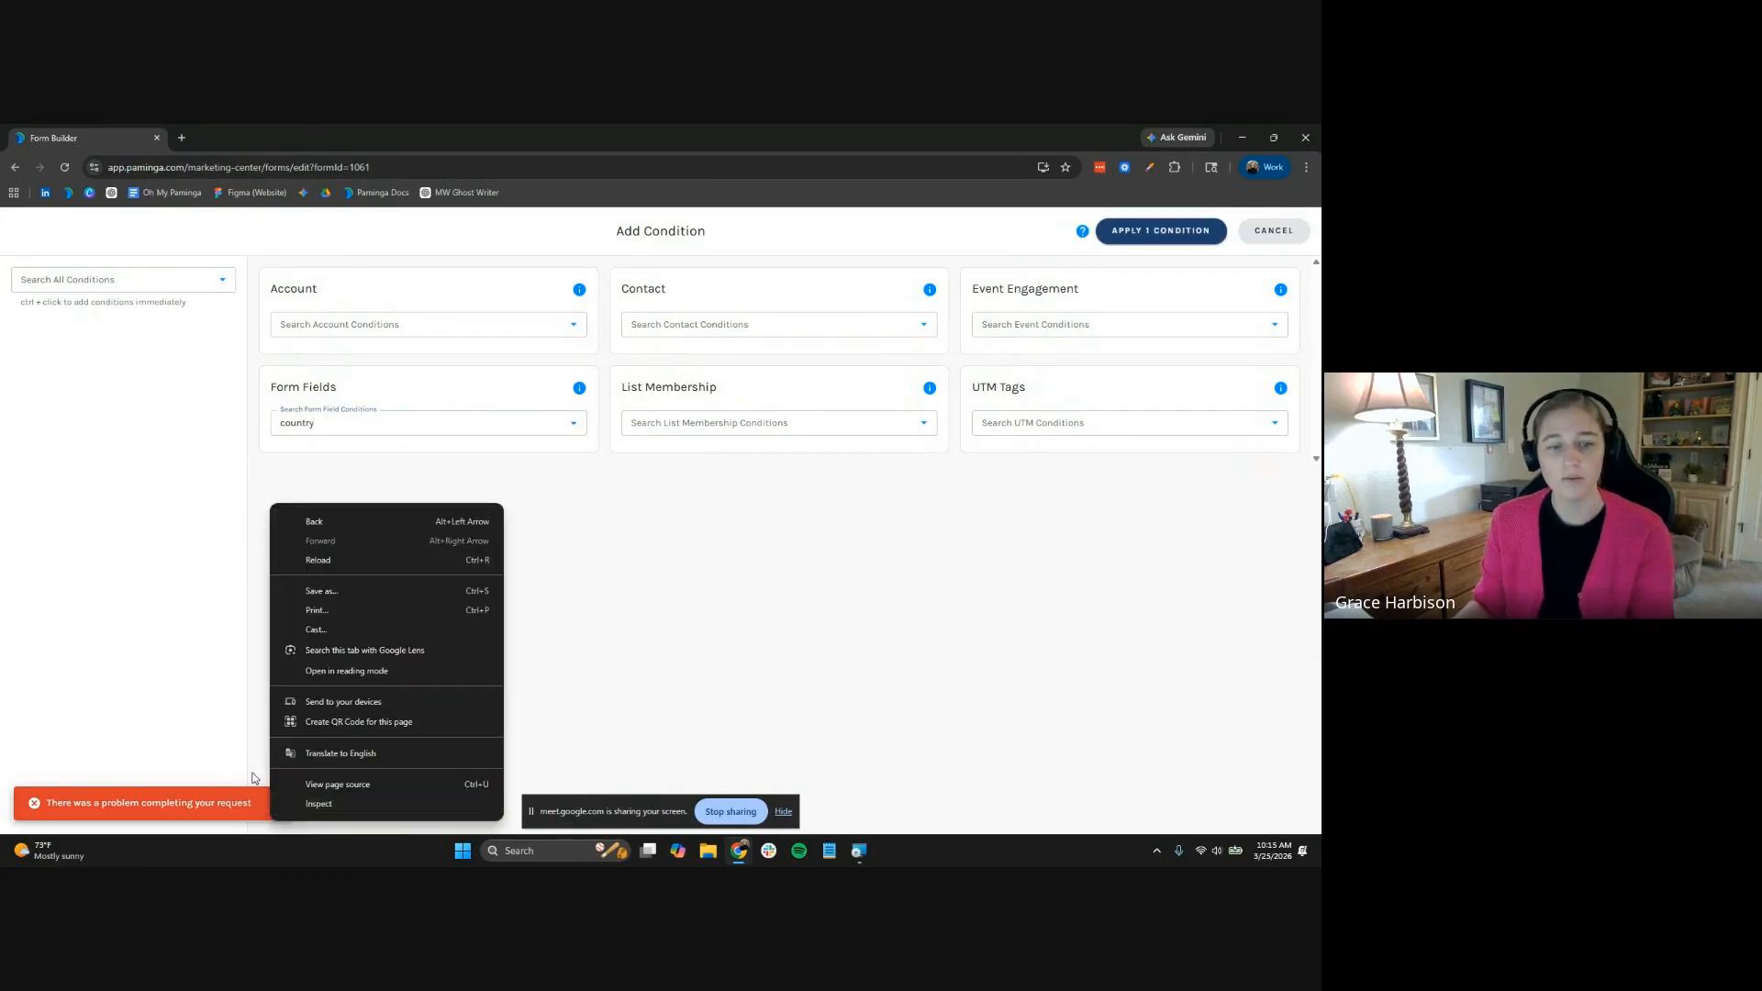
pyautogui.click(257, 778)
pyautogui.click(1202, 228)
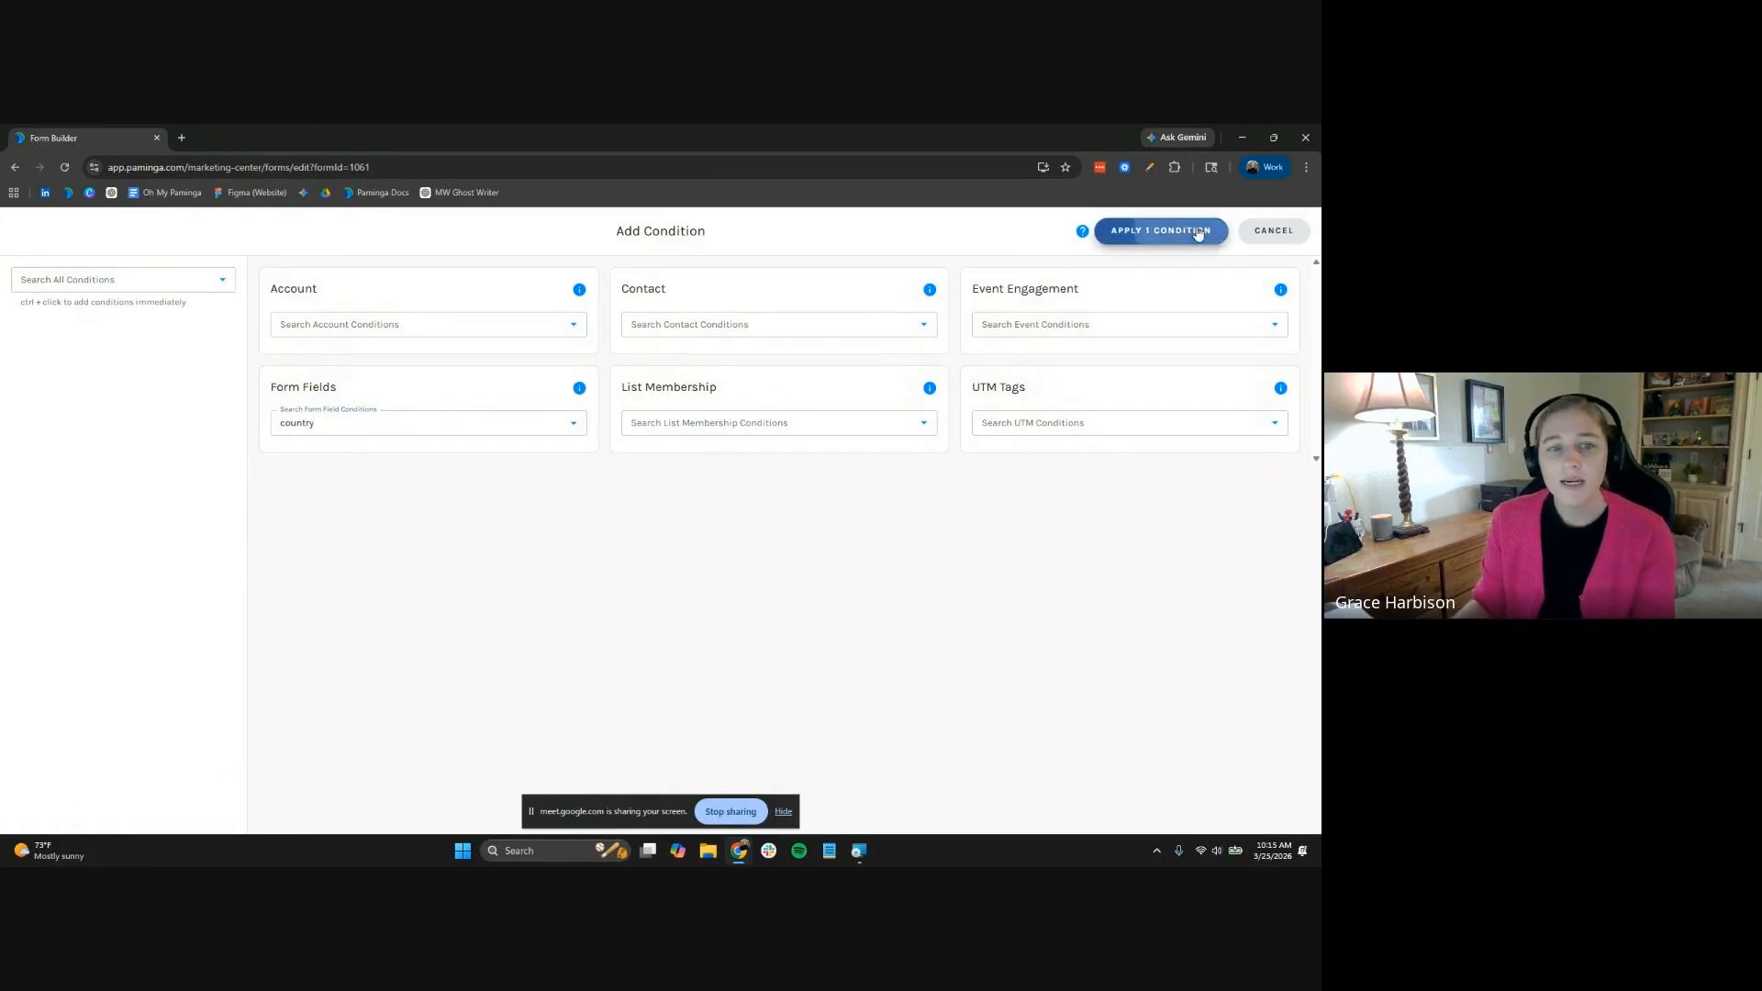
pyautogui.click(629, 362)
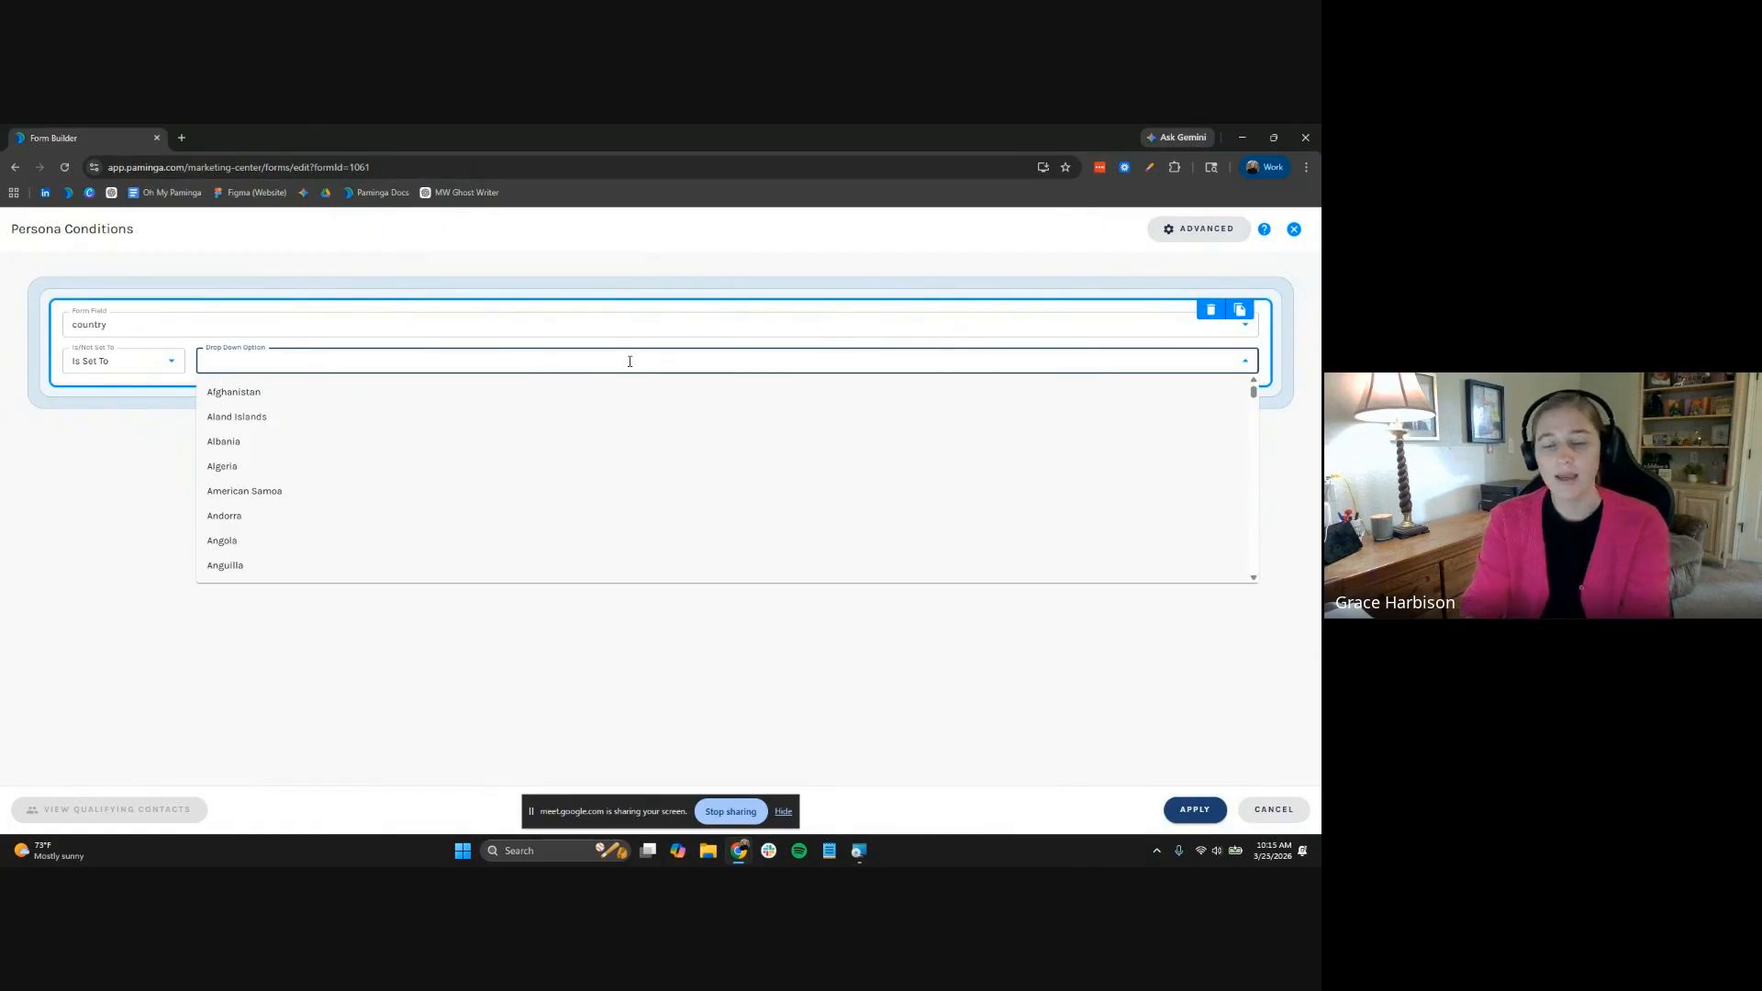
pyautogui.write('Unite')
pyautogui.click(529, 442)
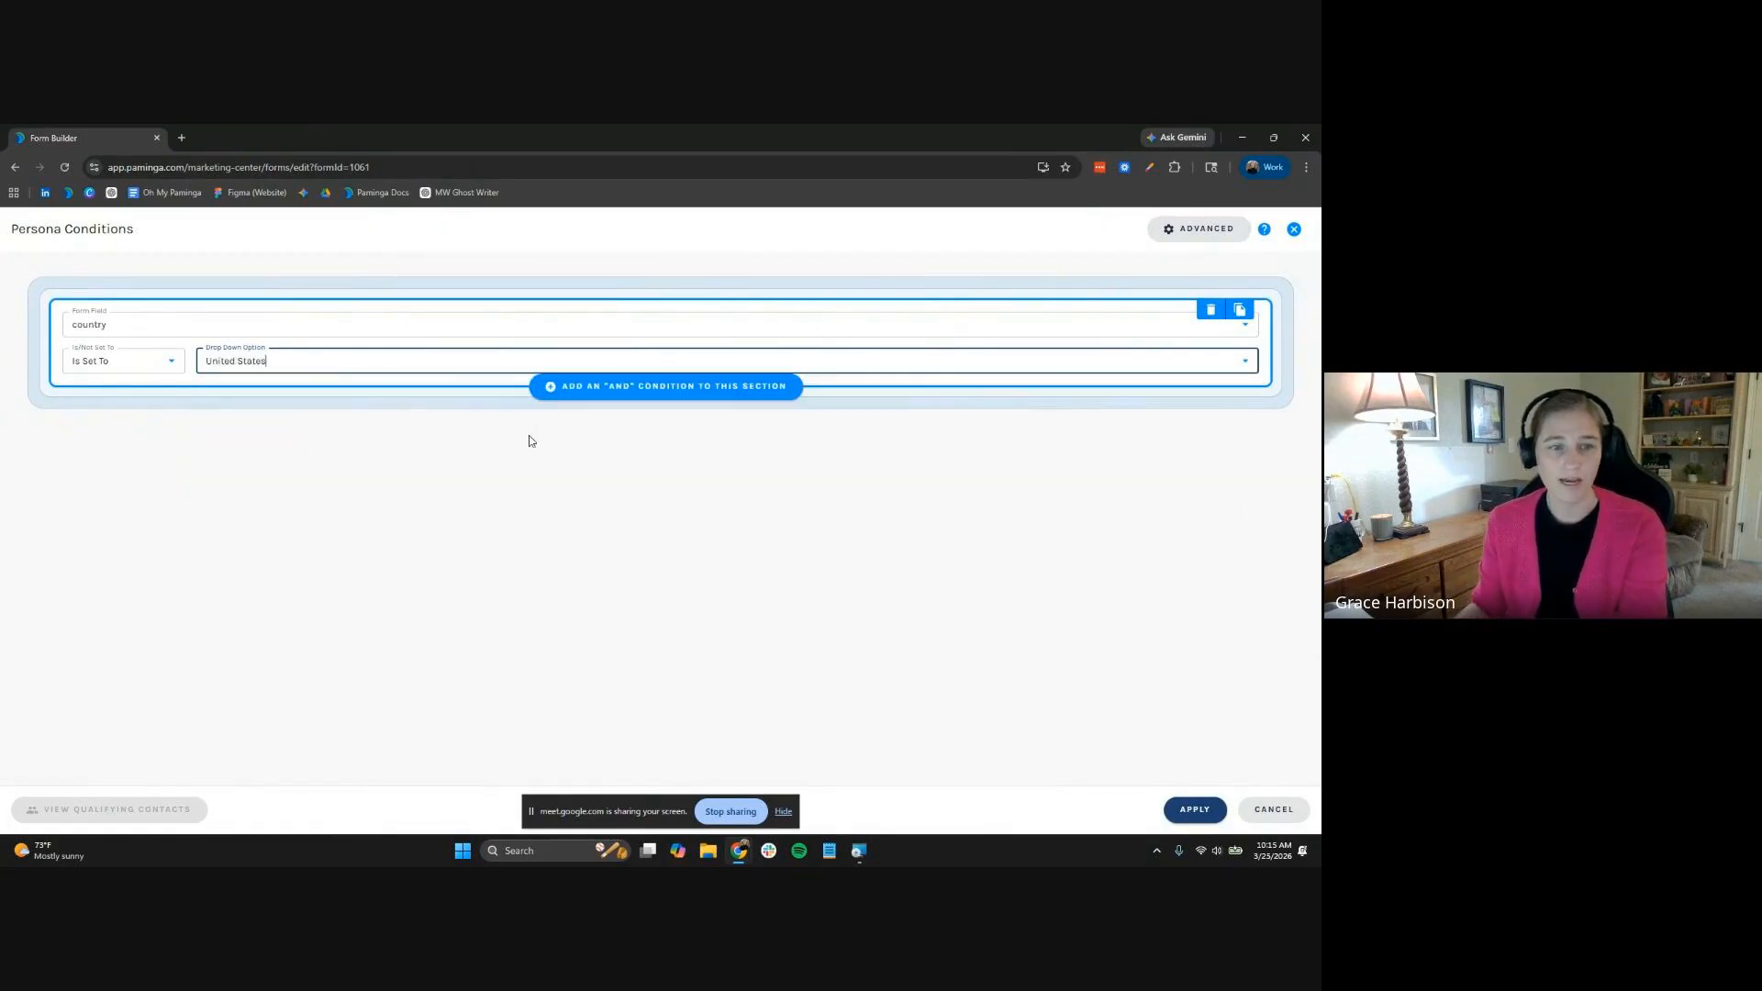
pyautogui.click(1195, 809)
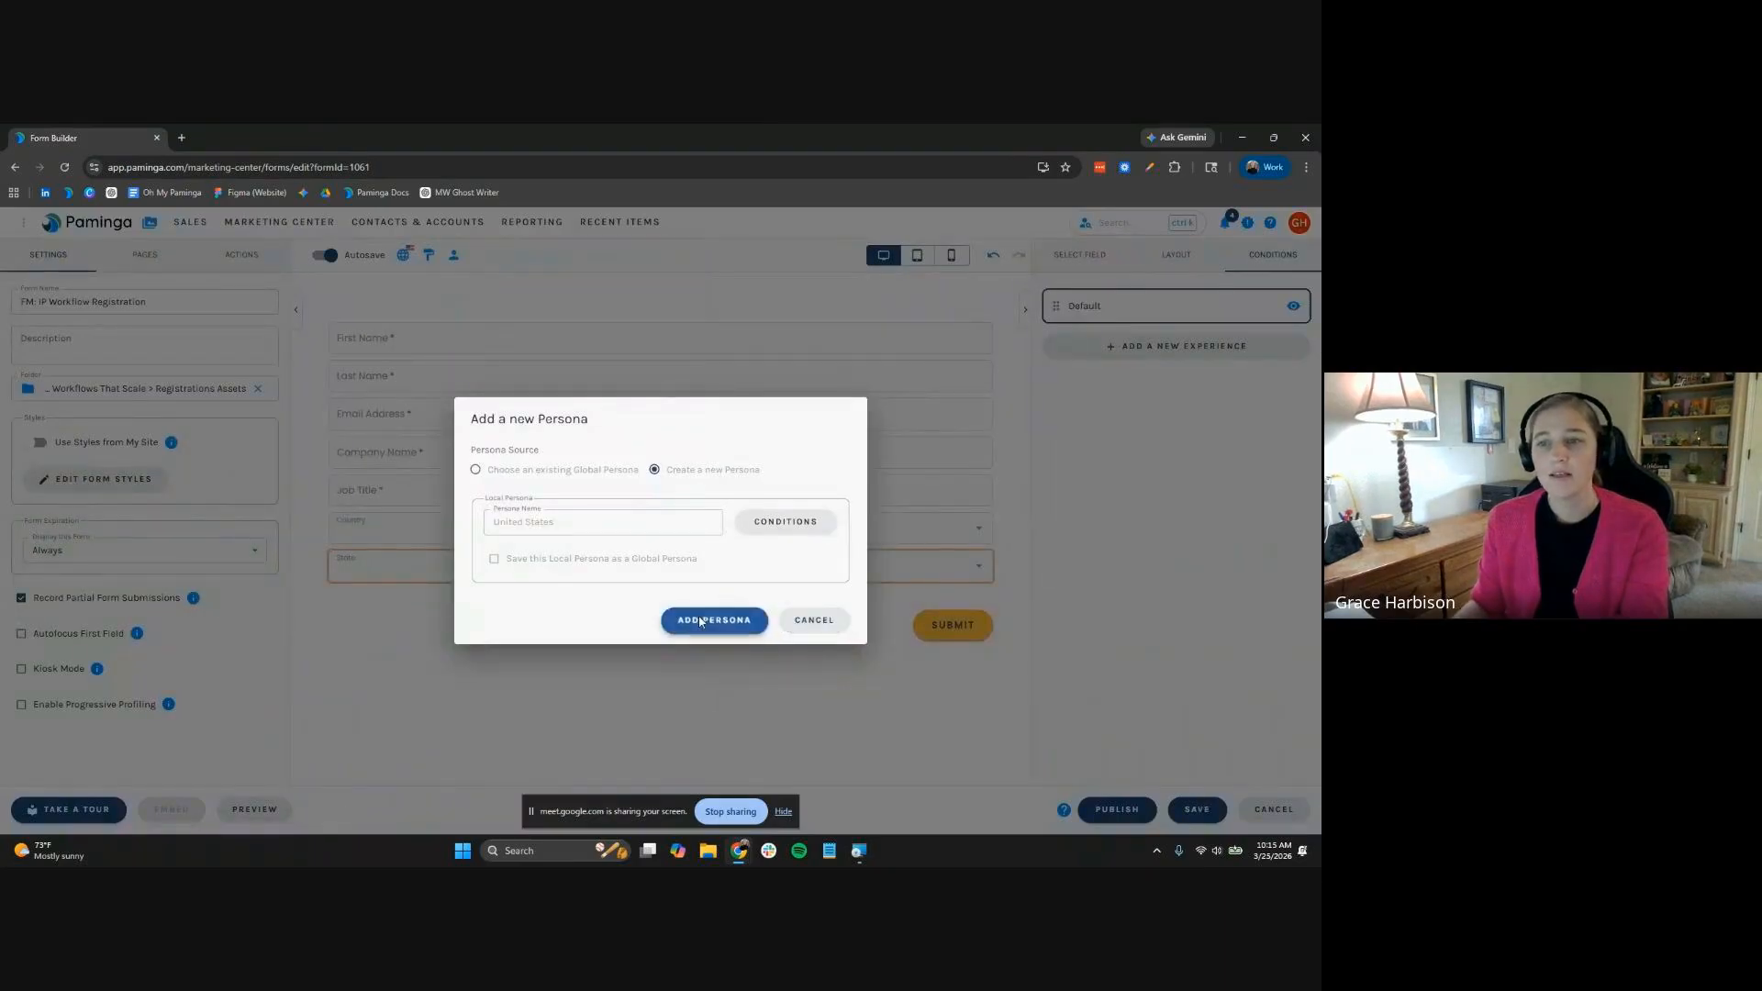
pyautogui.click(700, 622)
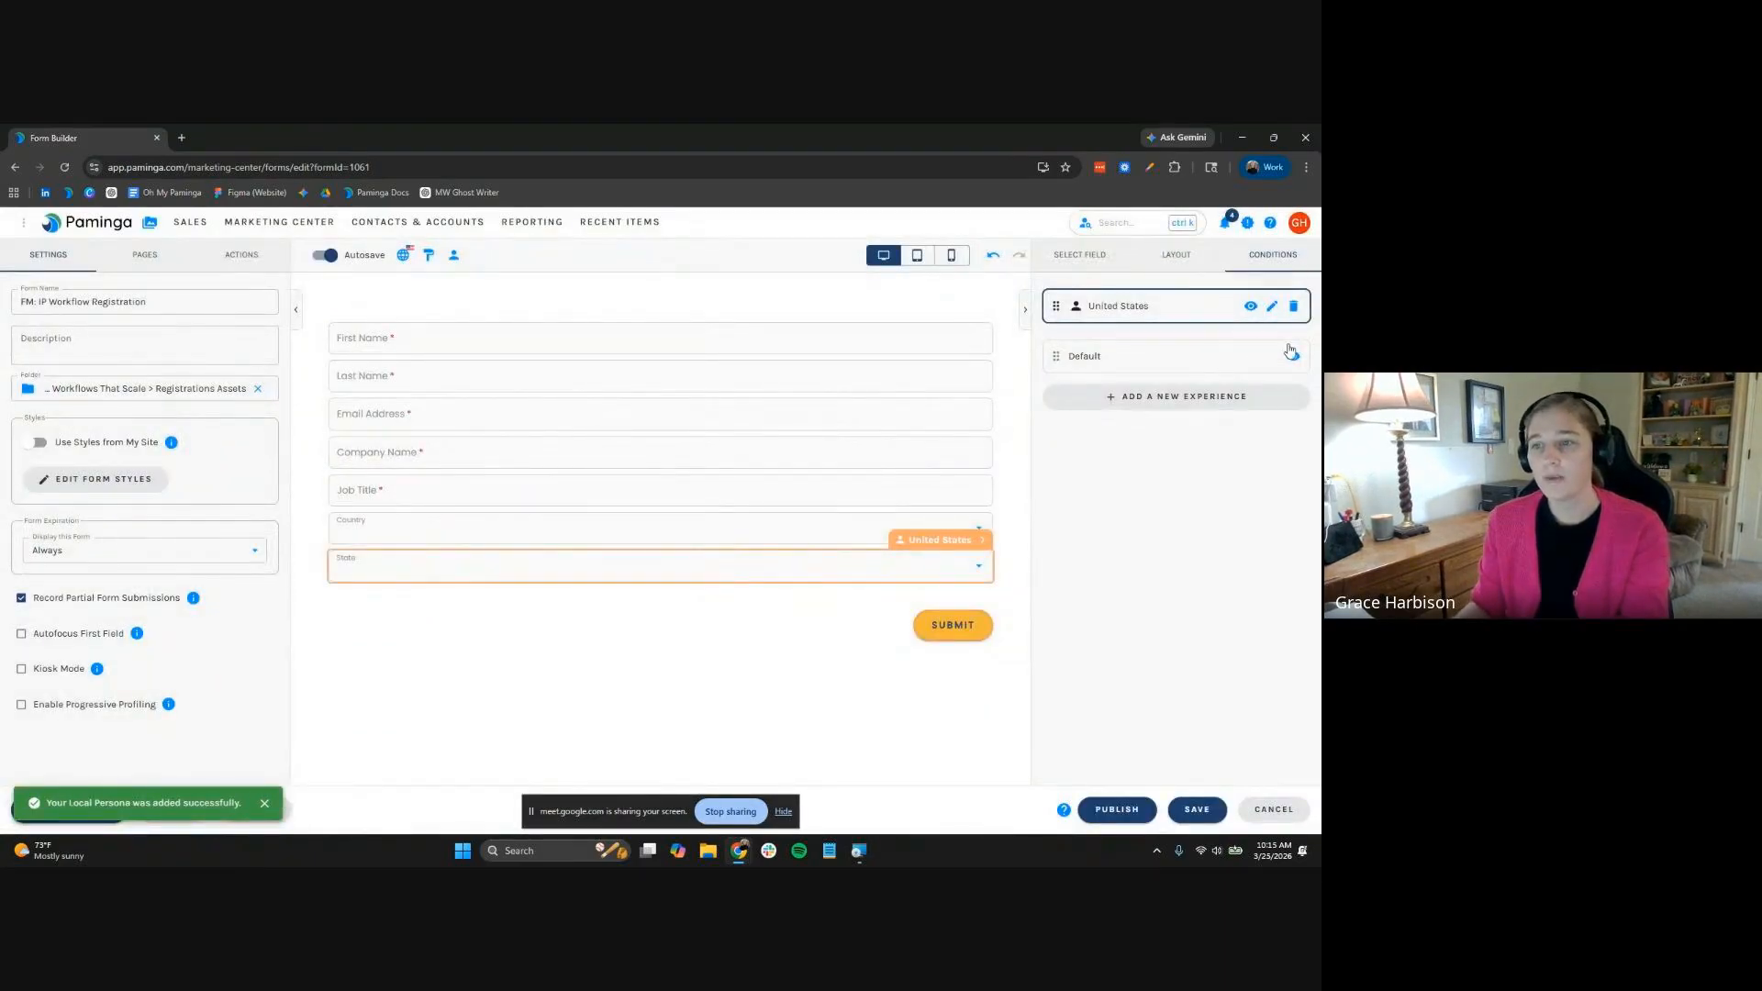
# Set the State field to Hide Always in Default, then review its United States persona visibility
pyautogui.click(1292, 355)
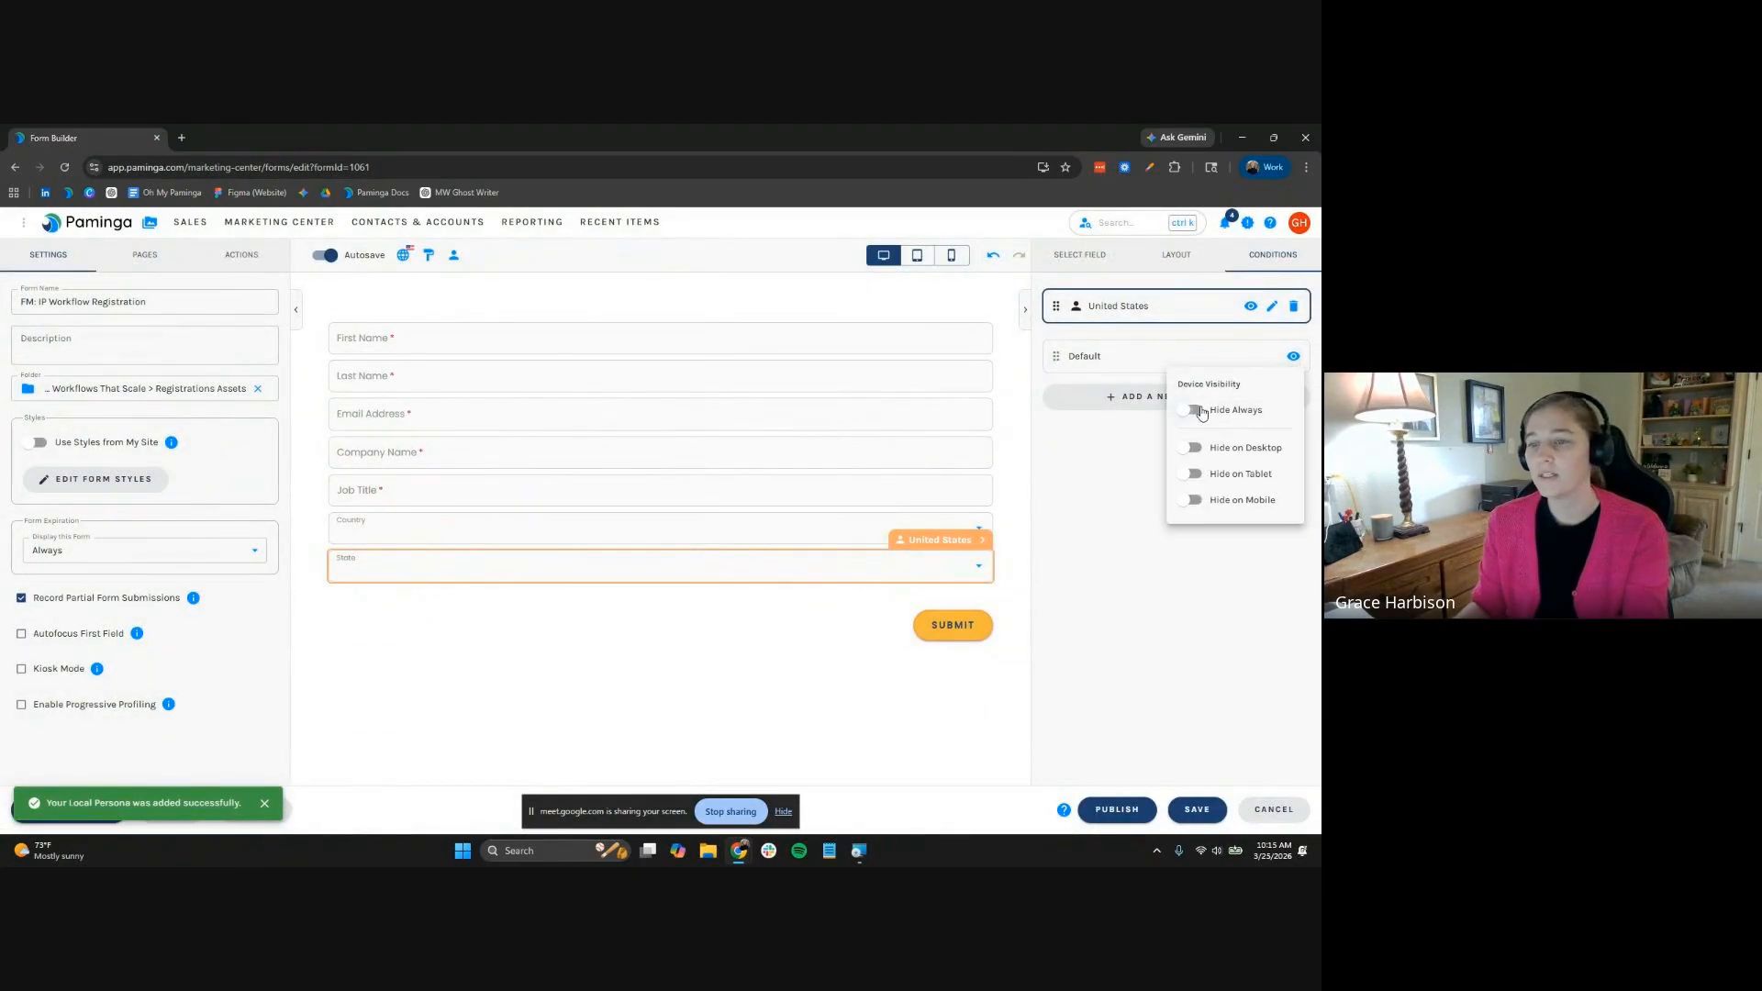
pyautogui.click(1195, 411)
pyautogui.click(1138, 439)
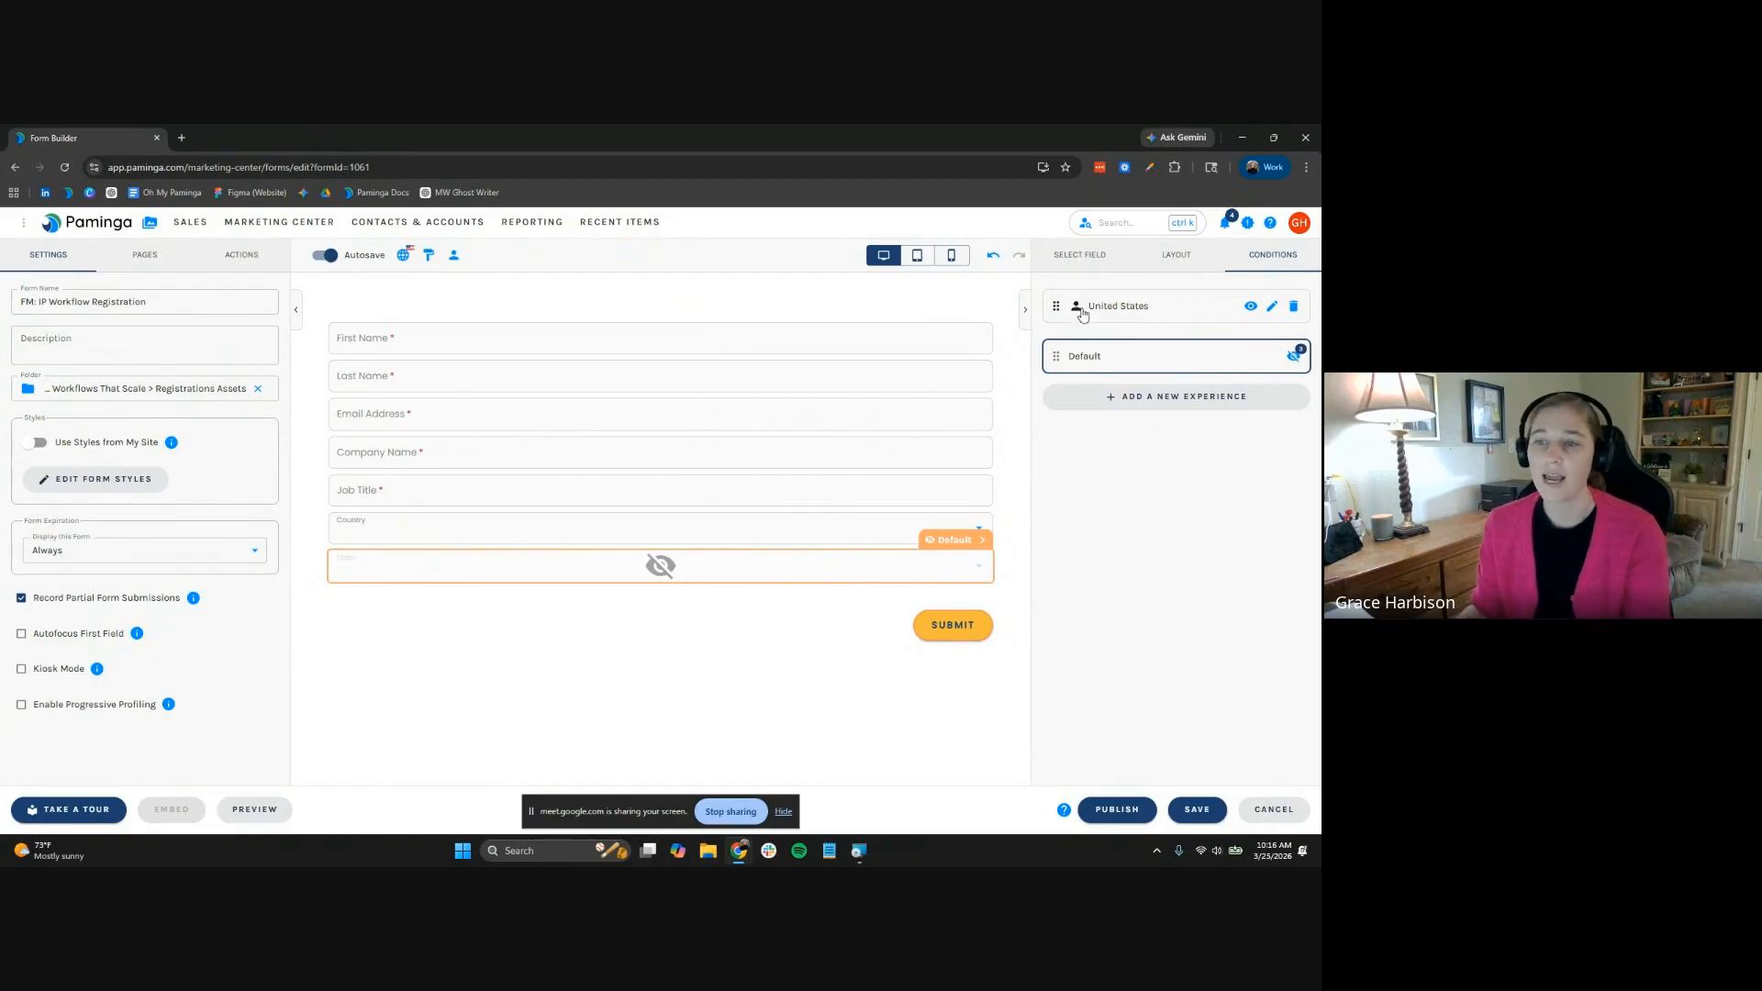
pyautogui.click(1250, 306)
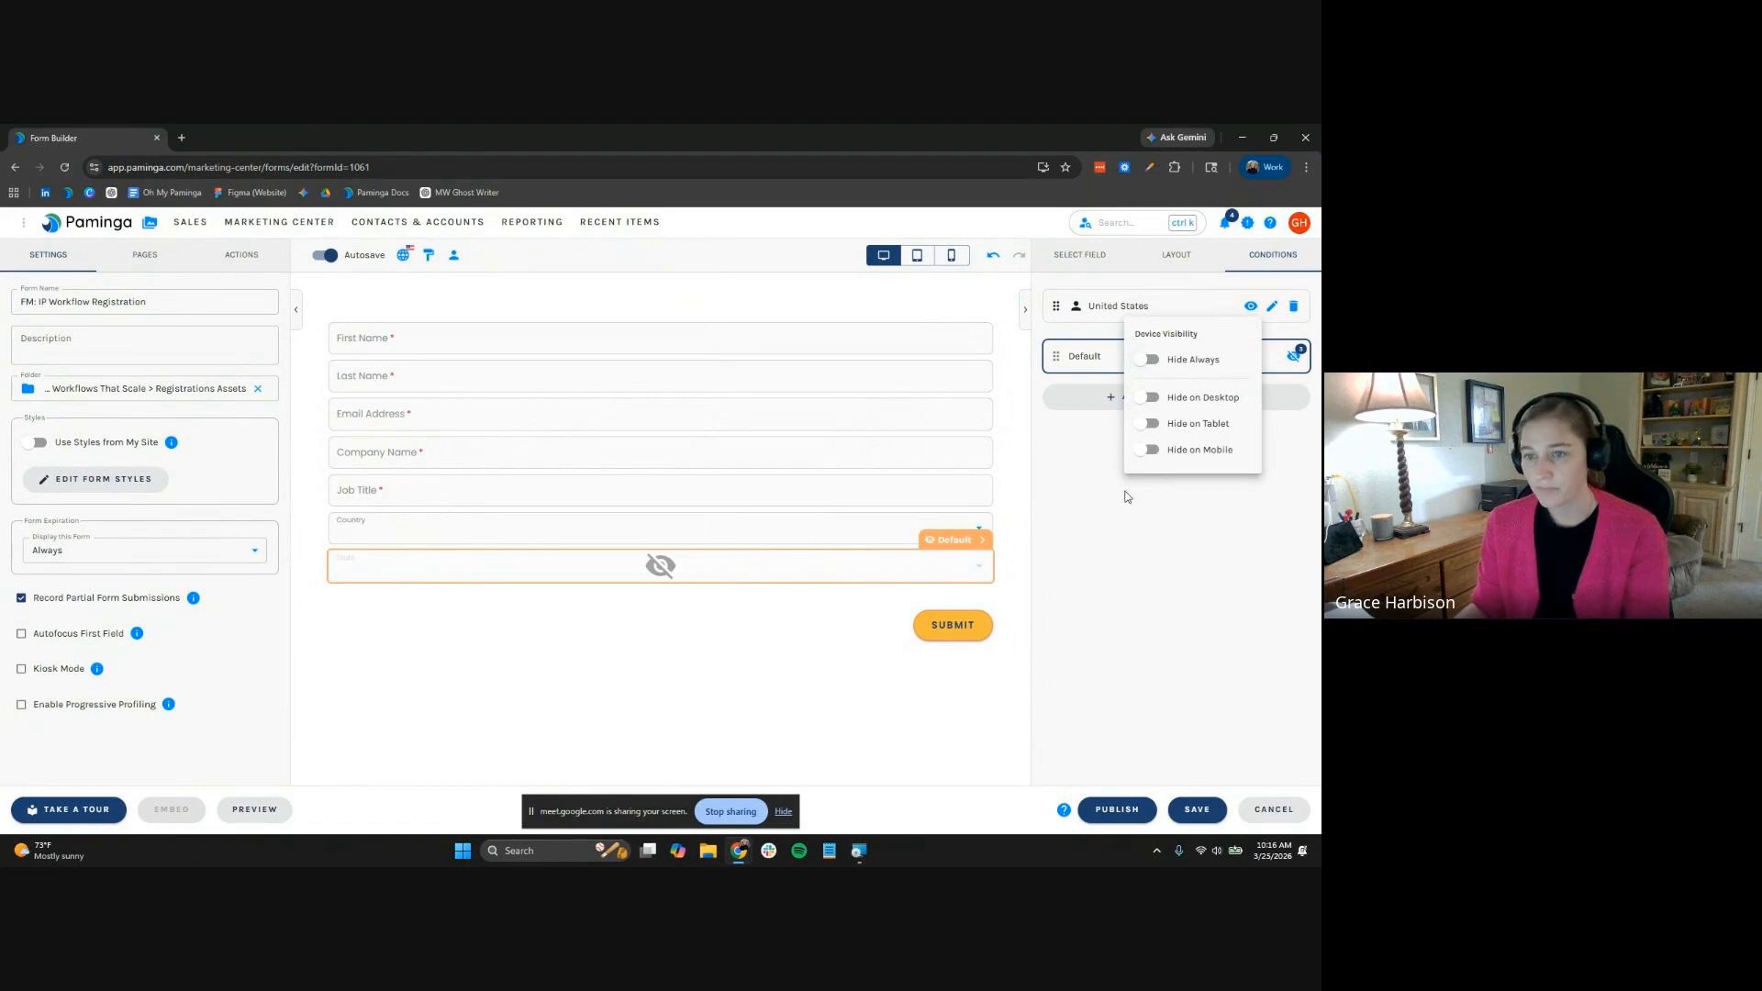
pyautogui.click(1067, 500)
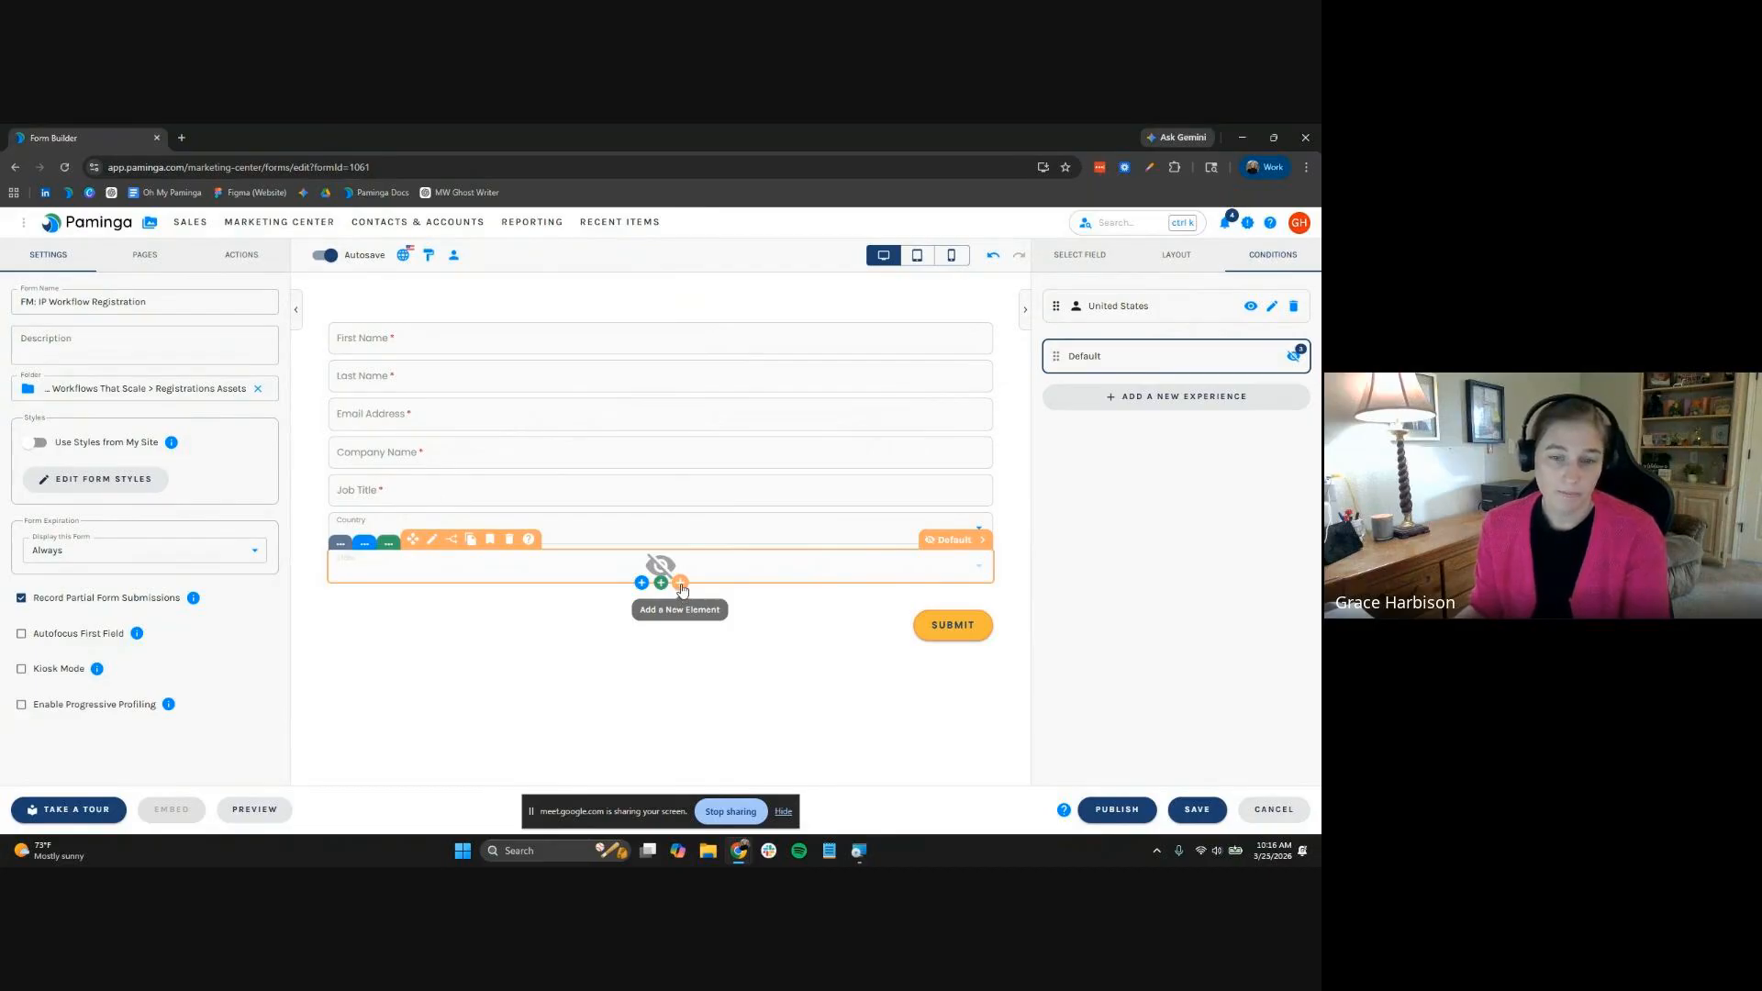
# Insert the library's FORM: Email Consent checkbox below the State field and select it
pyautogui.click(680, 583)
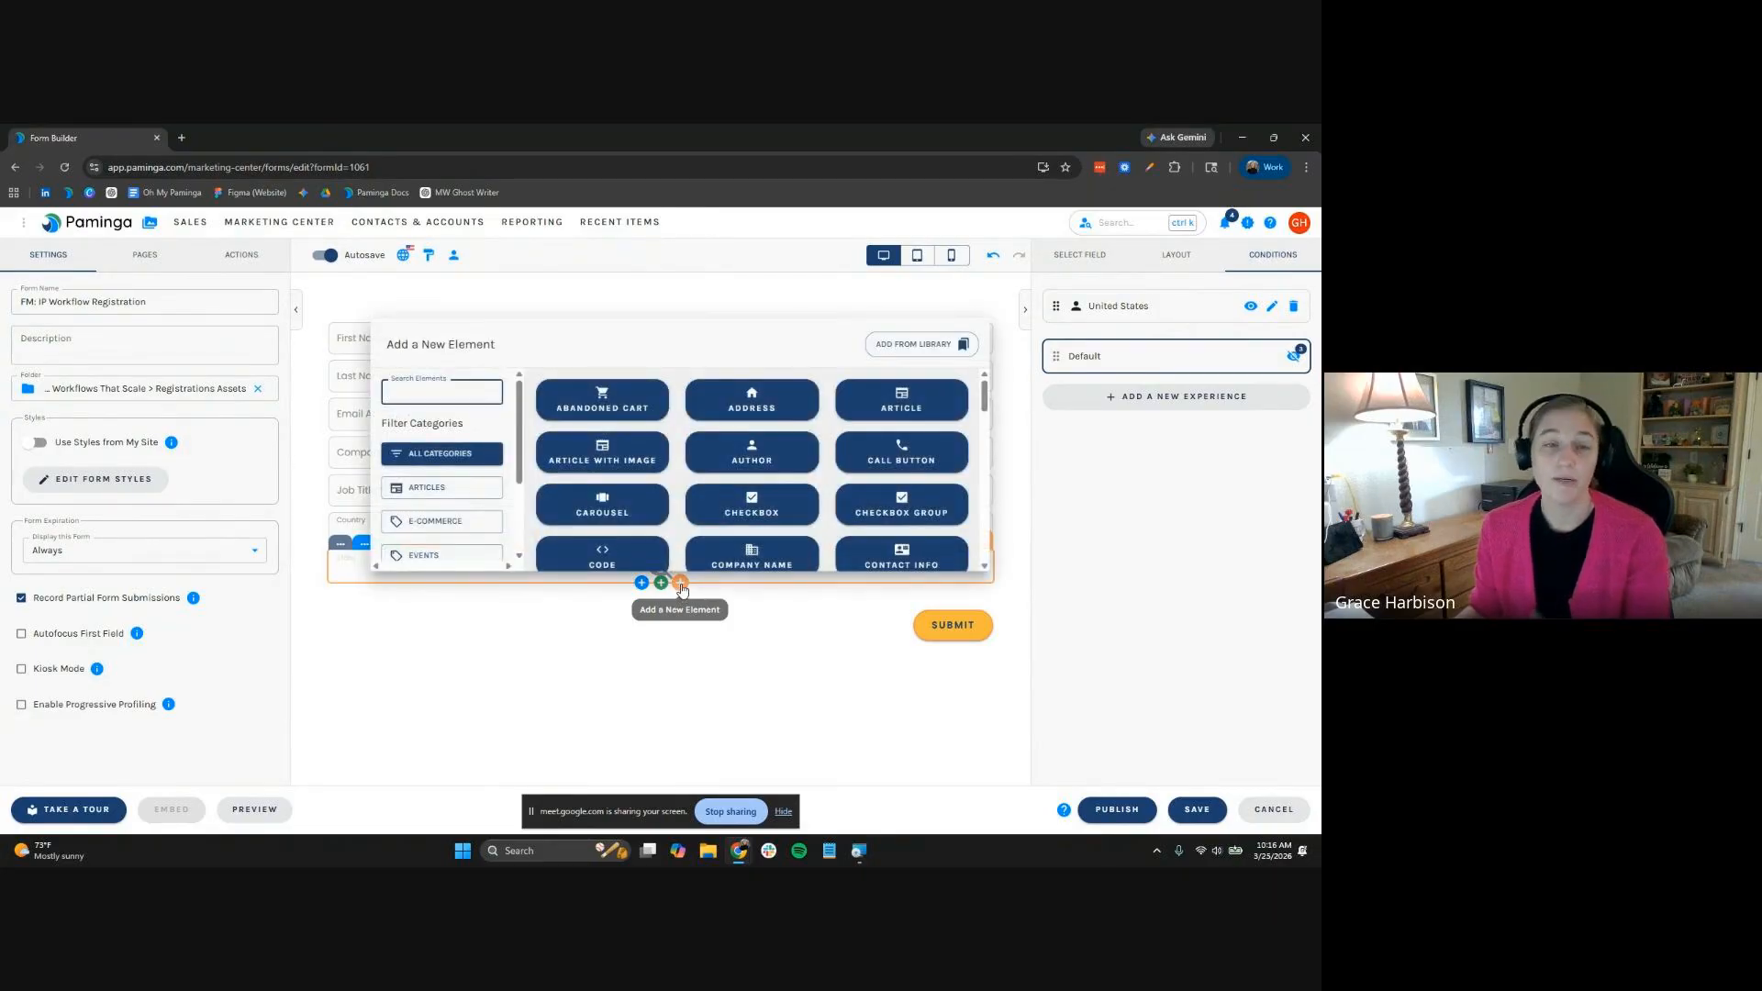
pyautogui.click(940, 354)
pyautogui.click(503, 501)
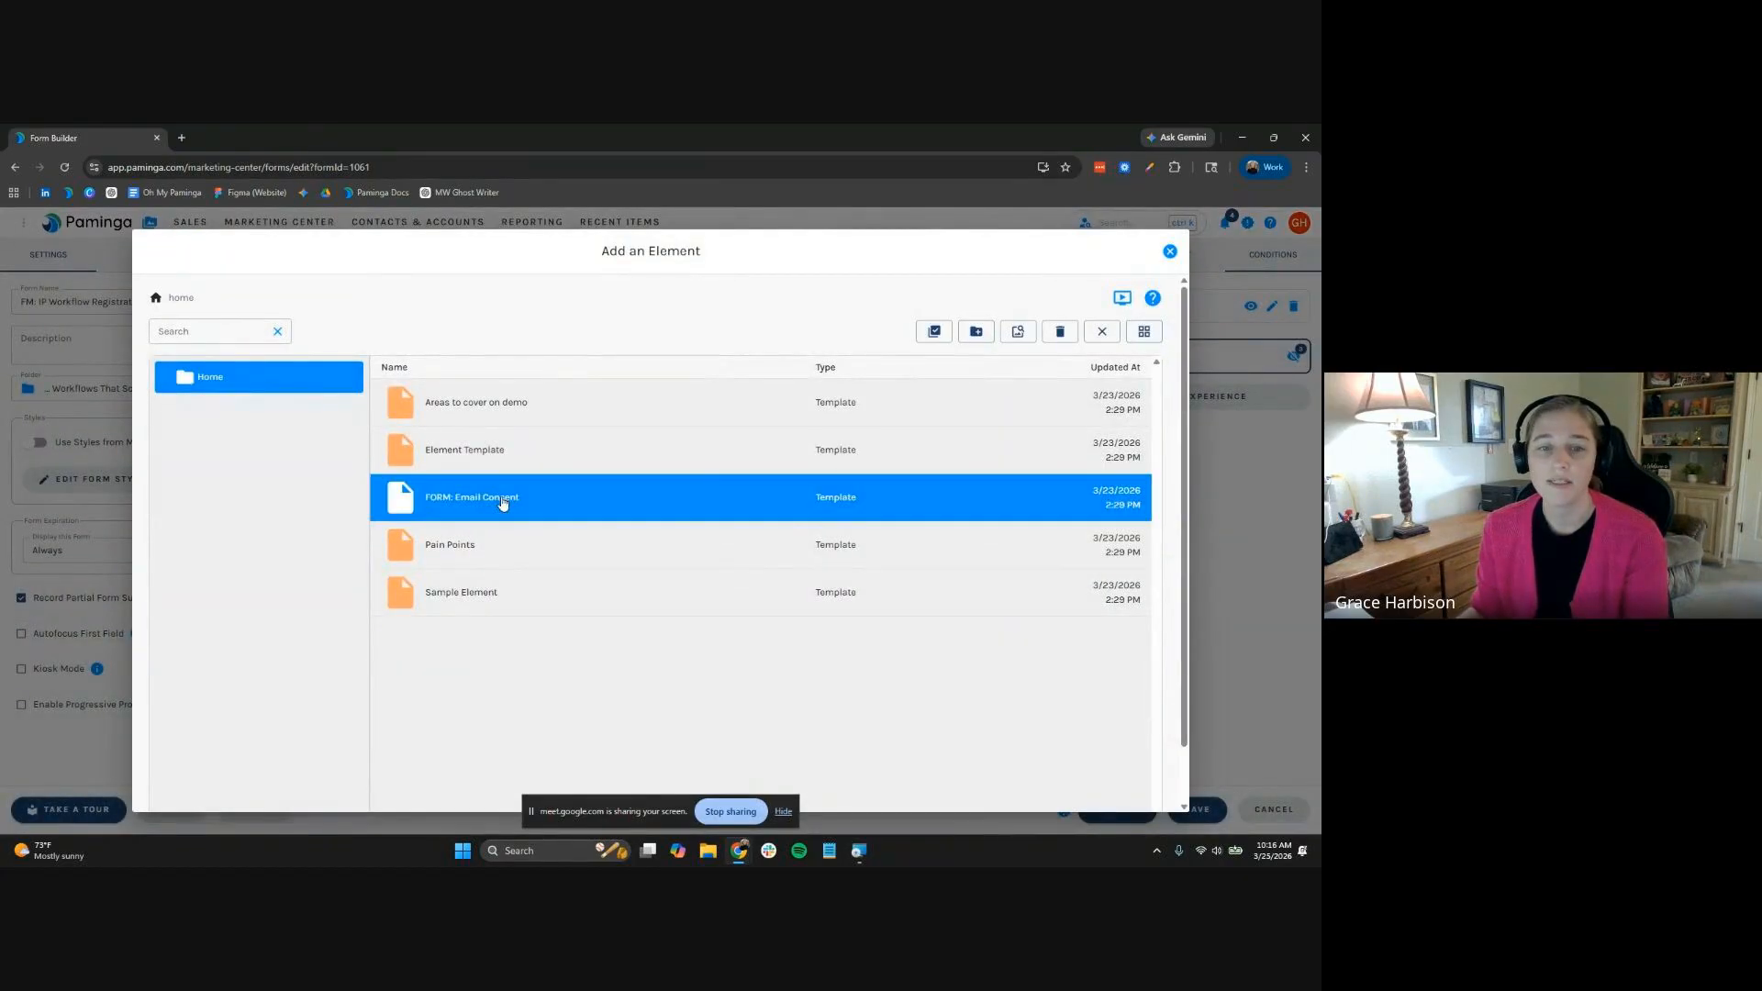
pyautogui.doubleClick(503, 501)
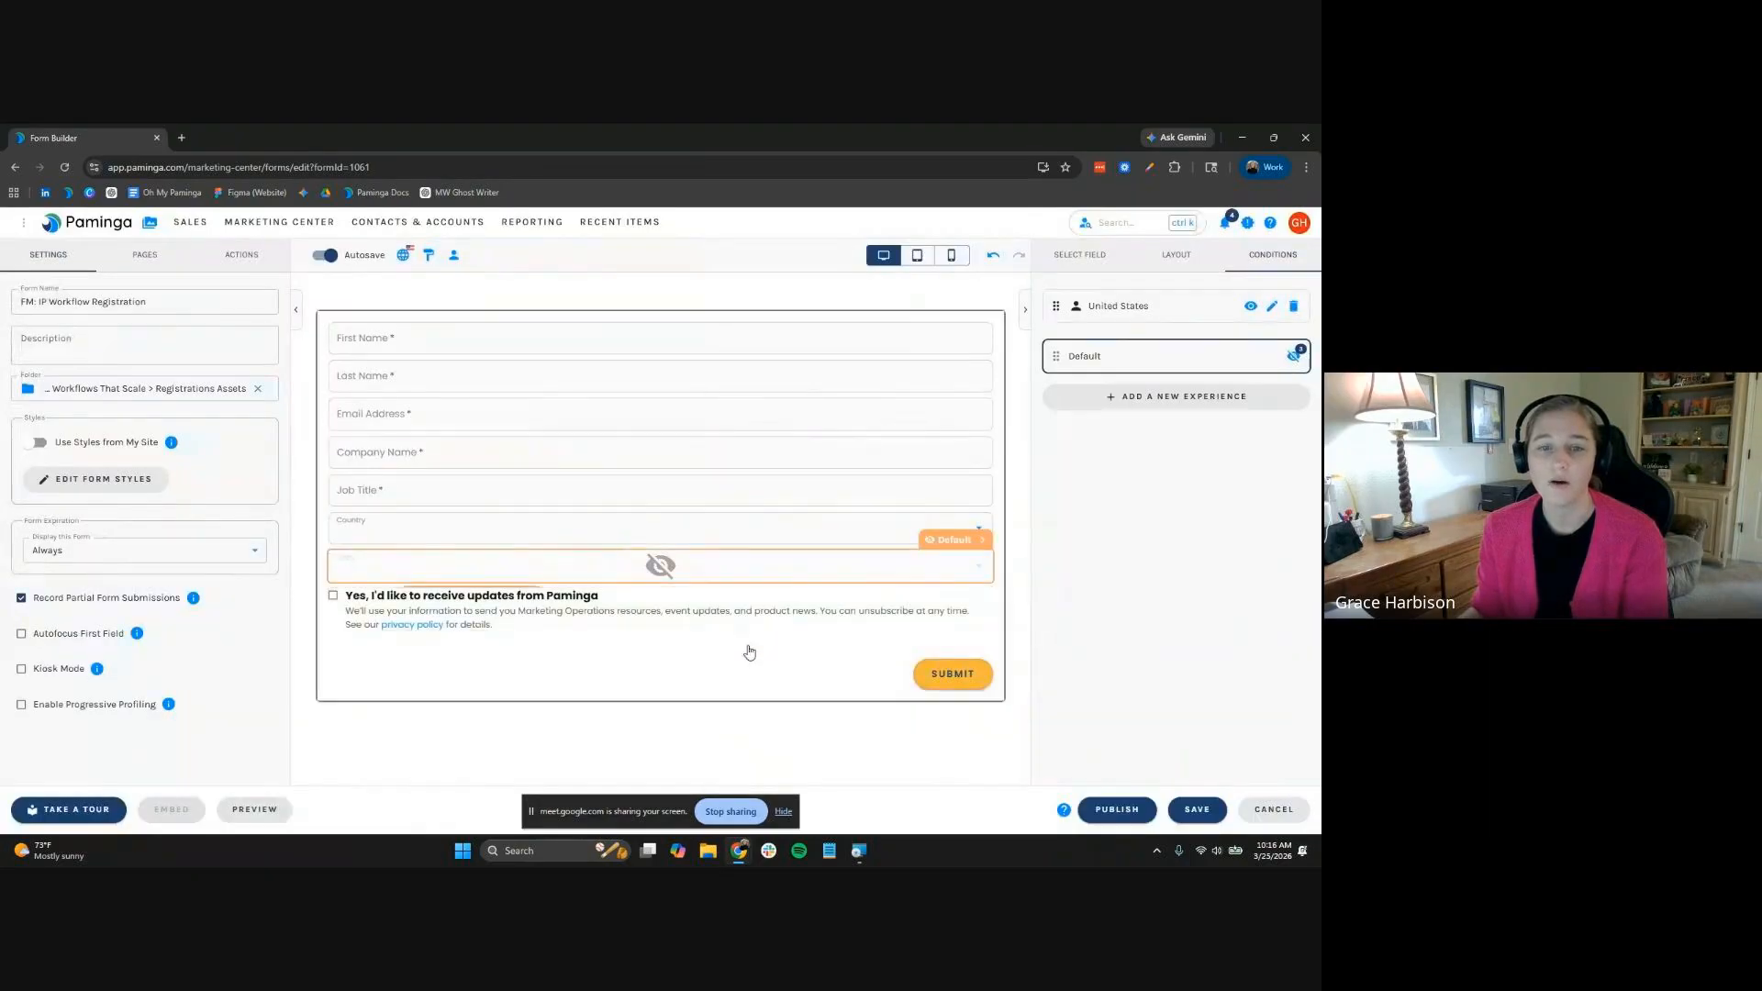
pyautogui.click(440, 610)
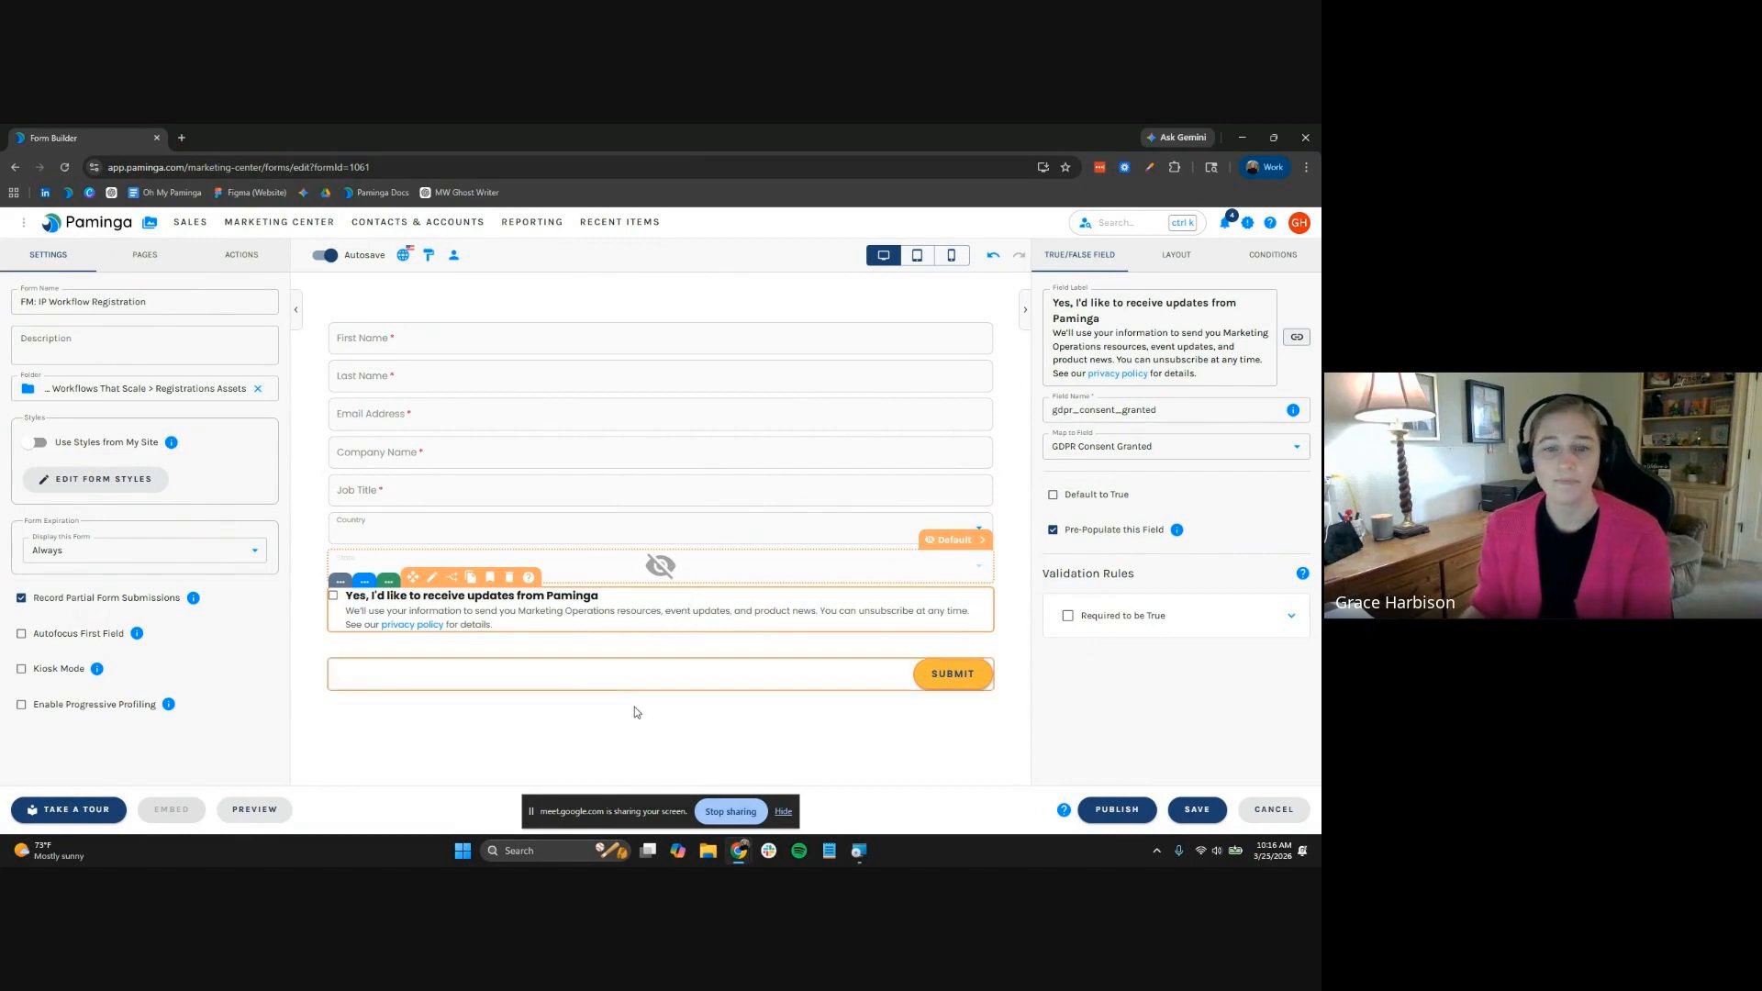
# Relabel the submit button REGISTER and centre it on the form
pyautogui.click(766, 679)
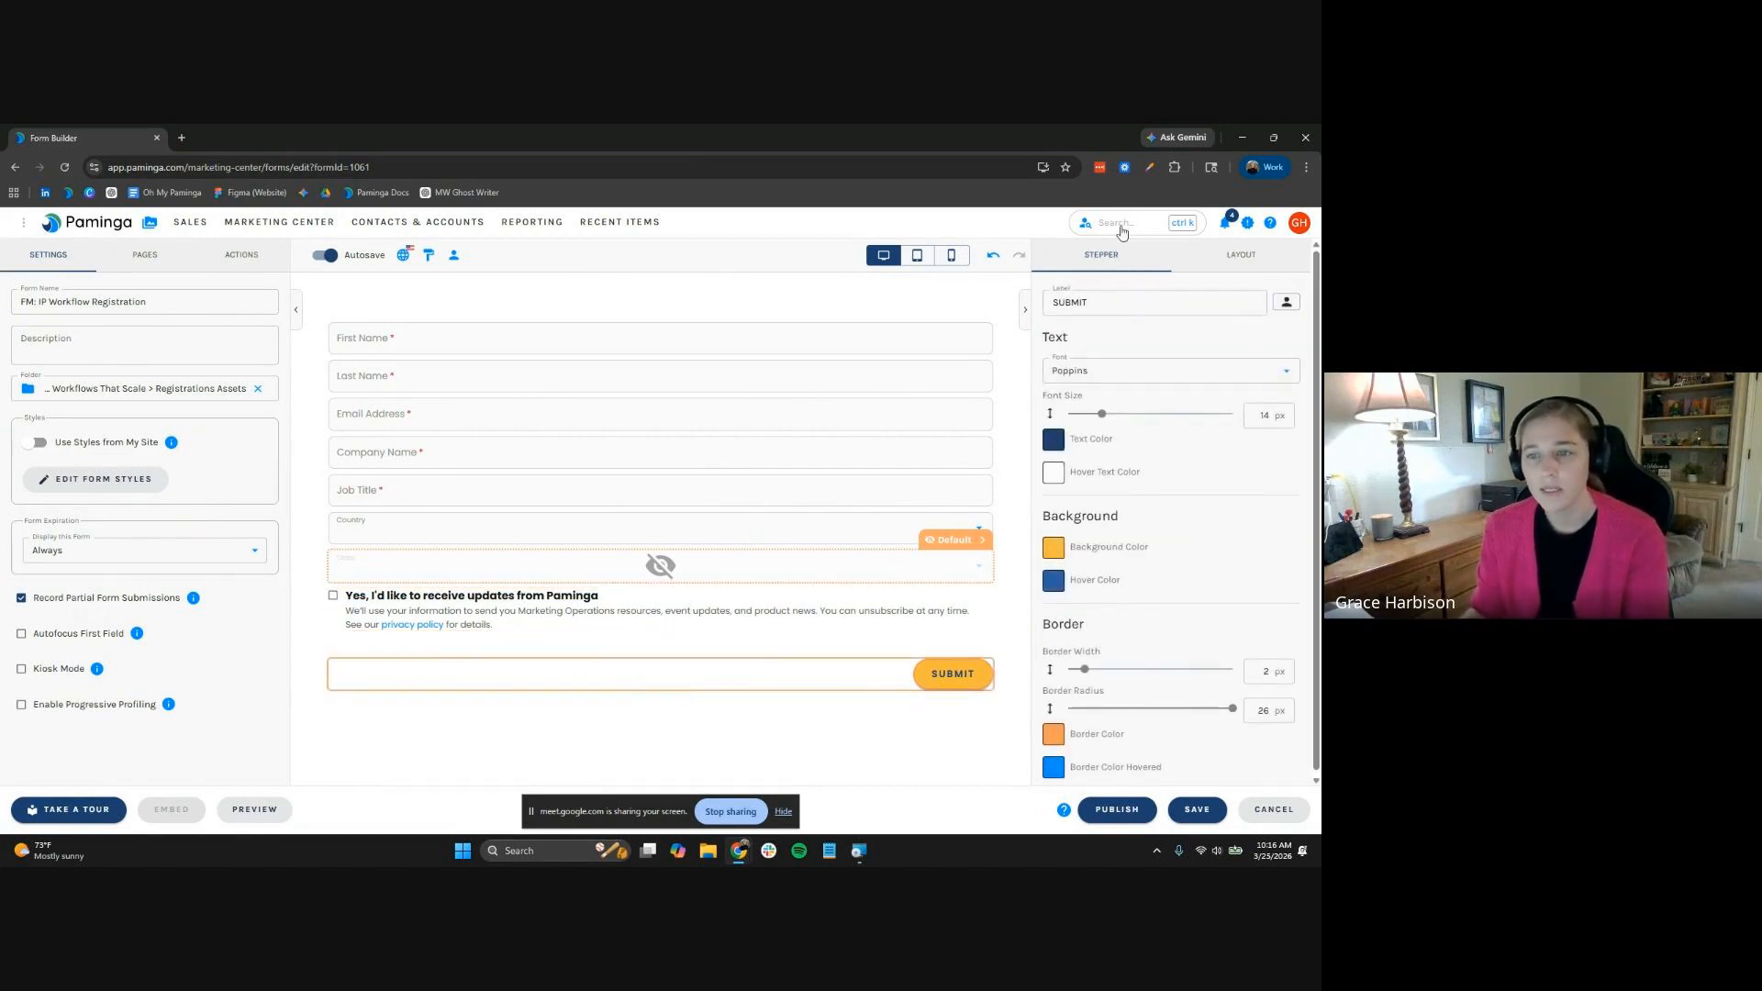
pyautogui.click(1128, 300)
pyautogui.doubleClick(1128, 300)
pyautogui.write('REGISTER')
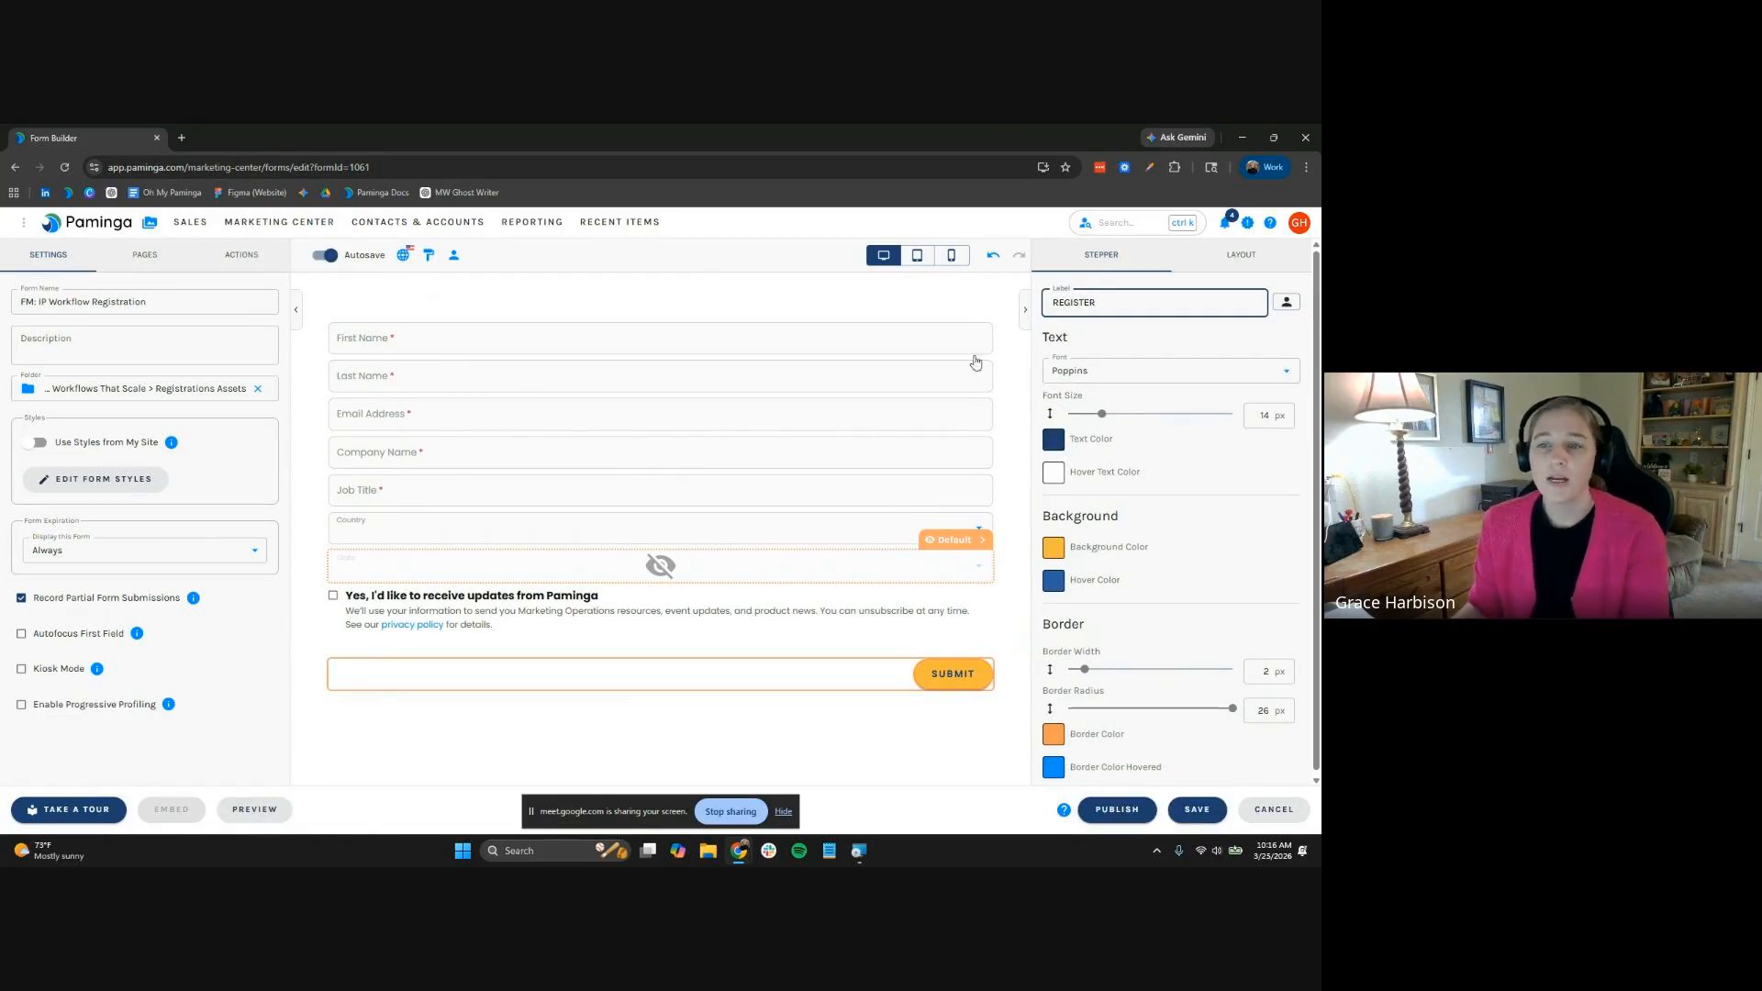
pyautogui.click(1239, 255)
pyautogui.click(1108, 359)
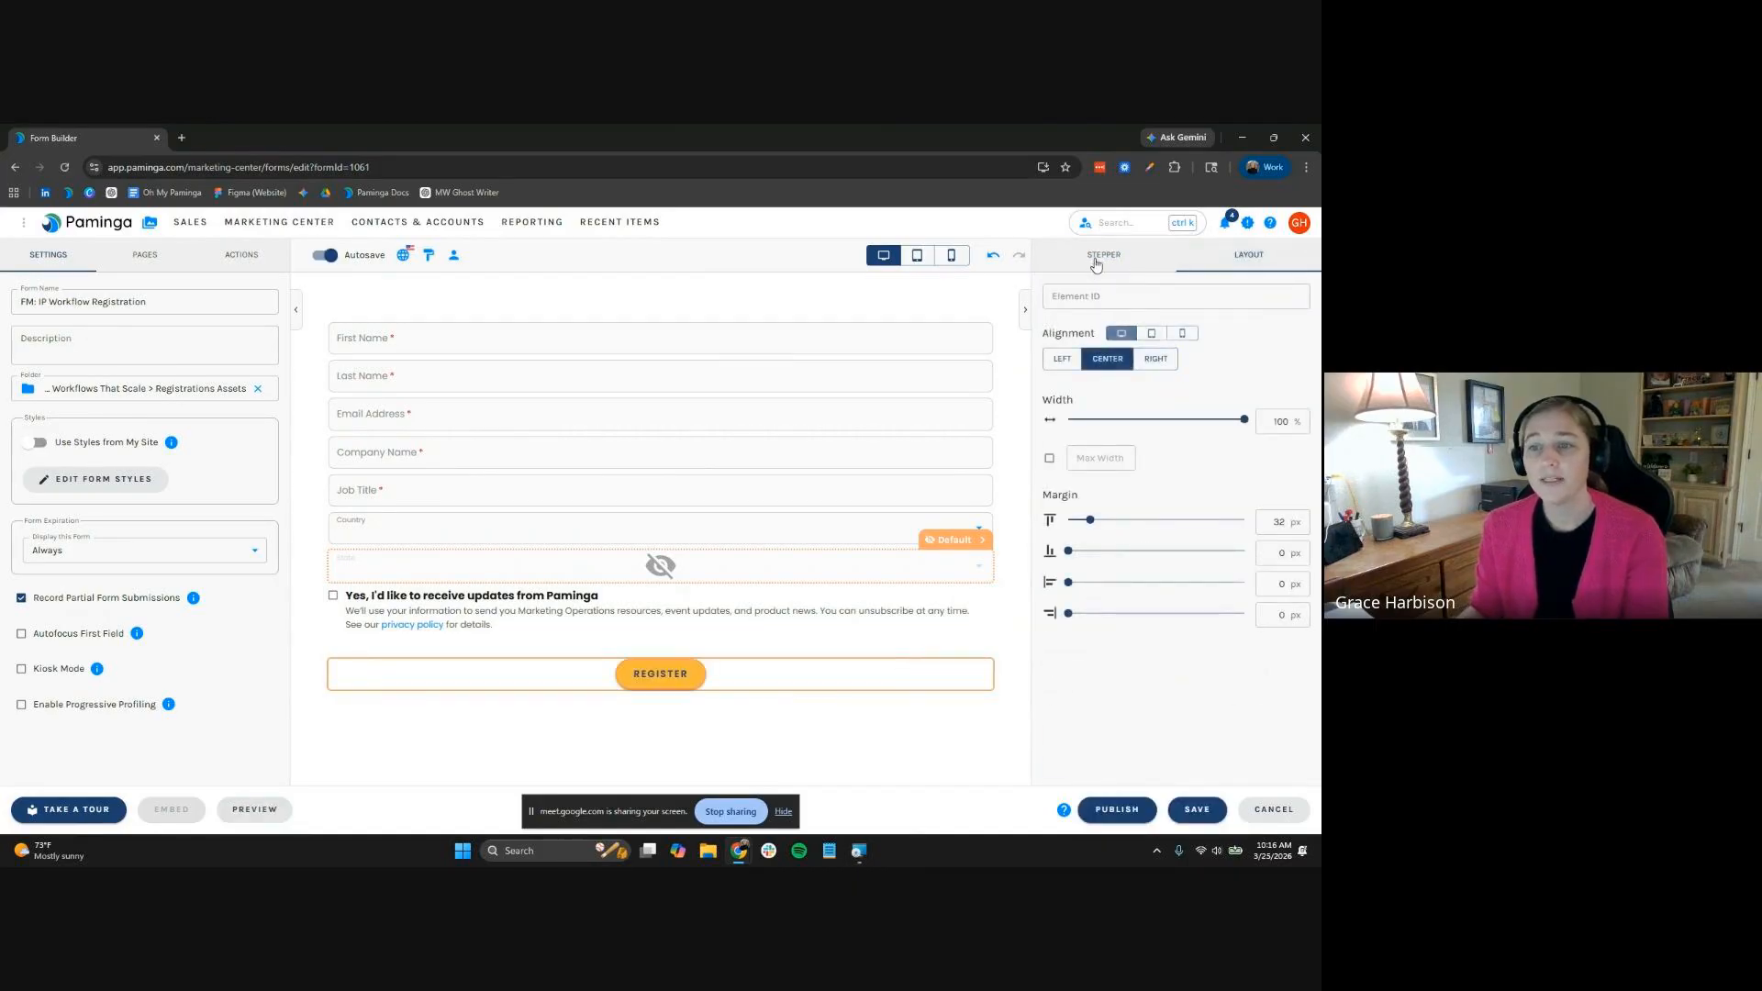
# Try a green background, revert the button to the brand orange, and keep it centred
pyautogui.click(1100, 256)
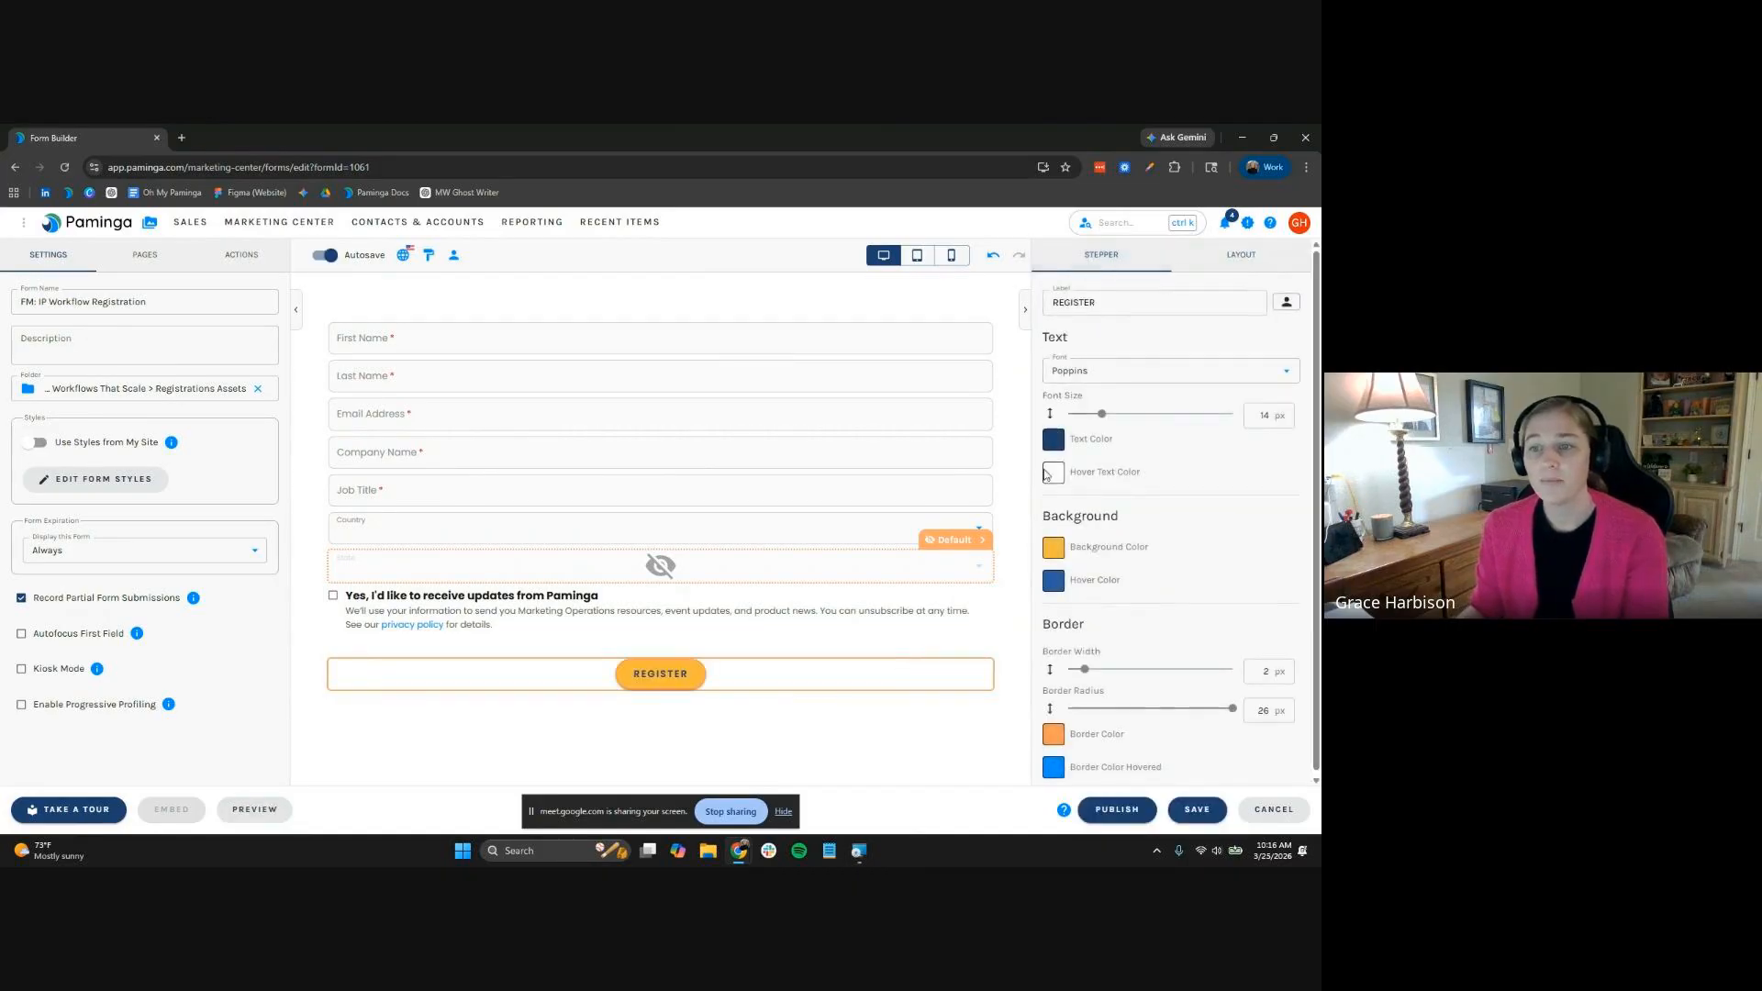
pyautogui.click(1054, 550)
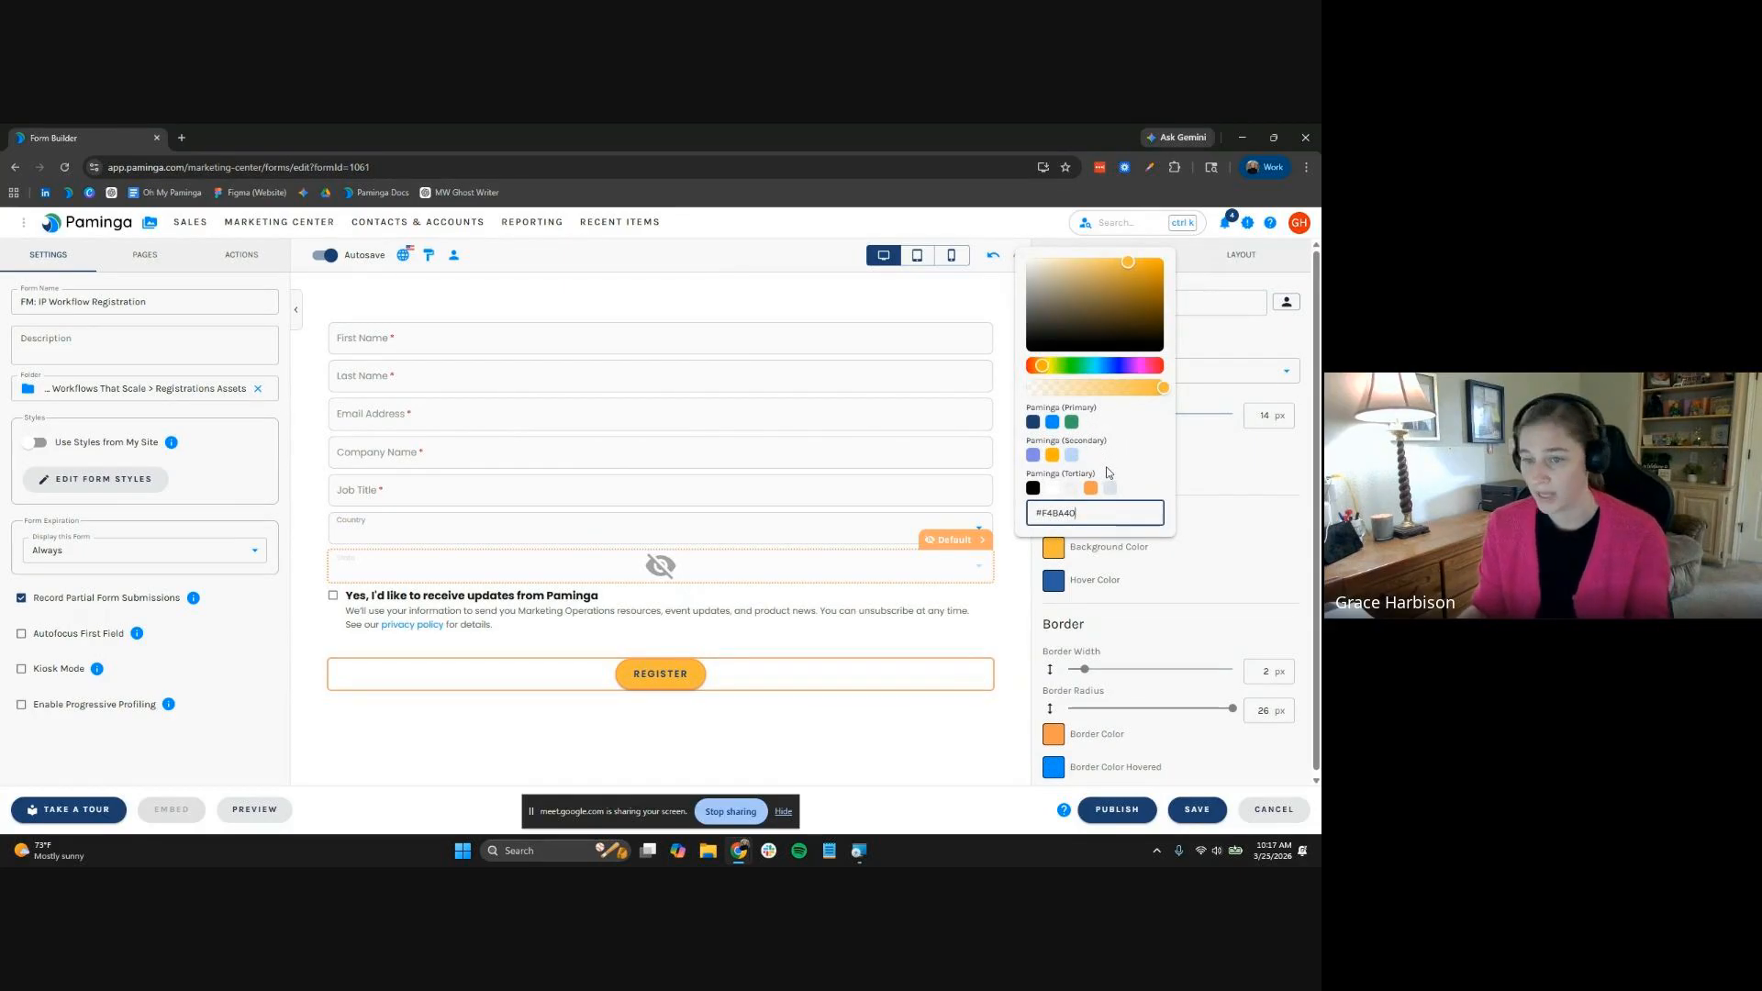
pyautogui.click(1071, 422)
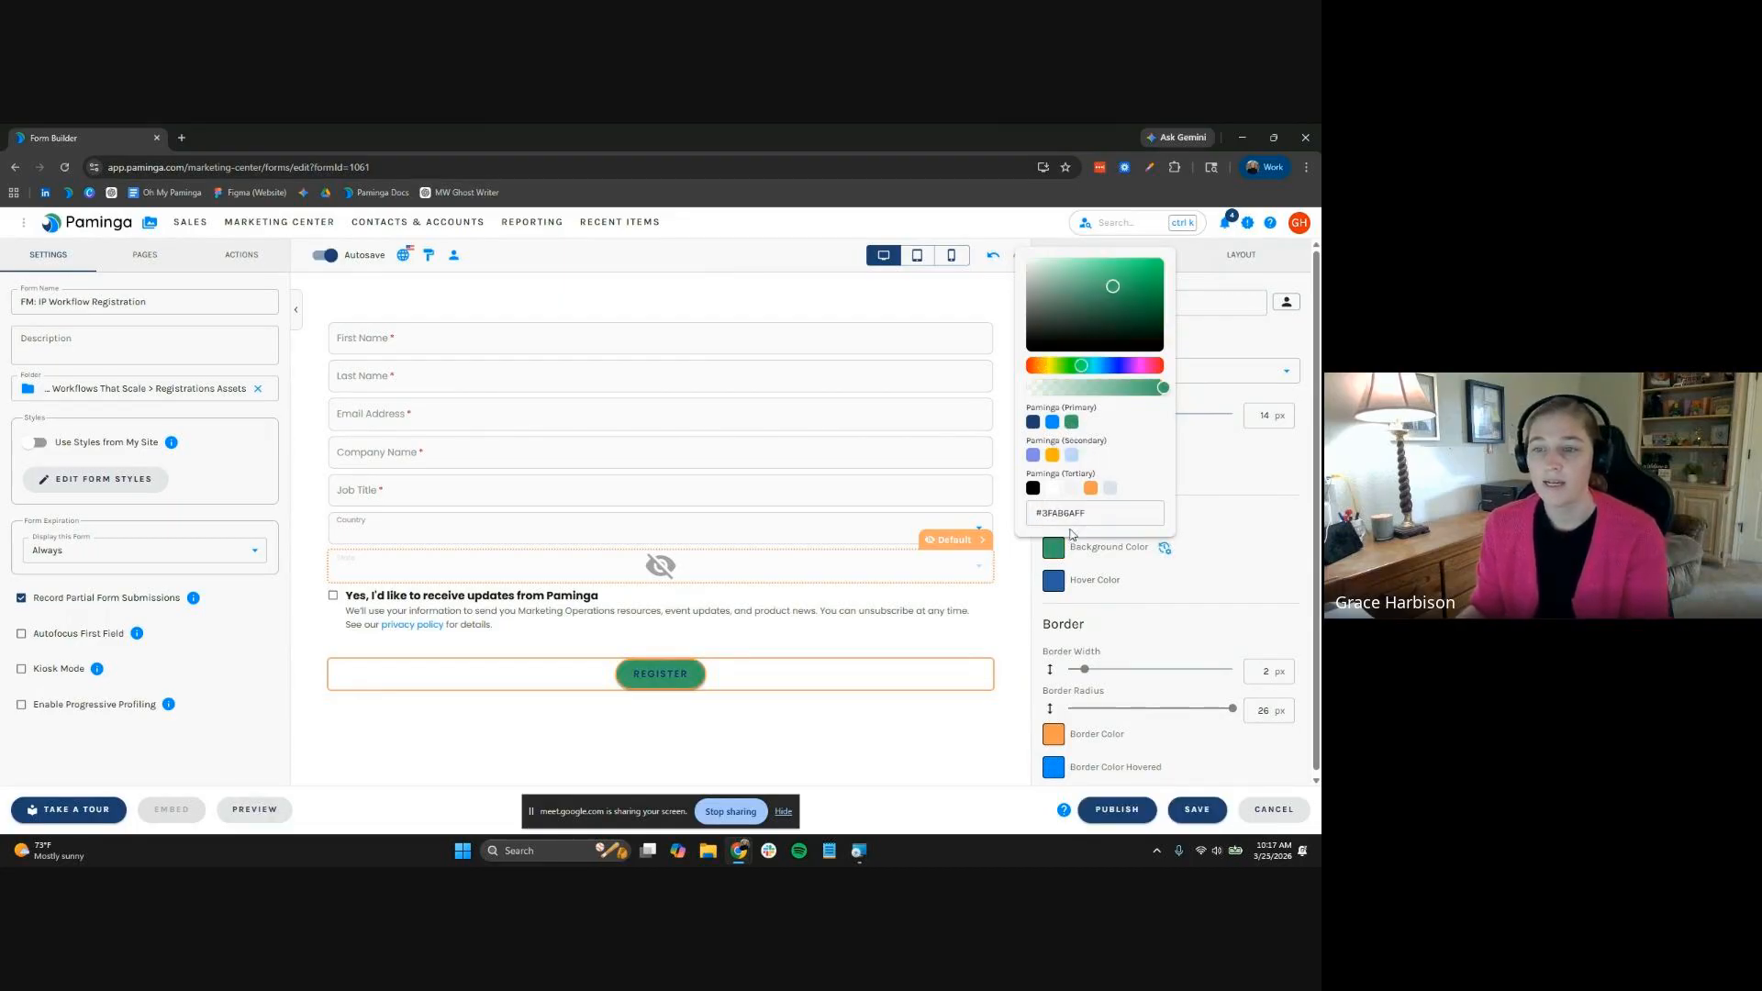
pyautogui.click(1238, 499)
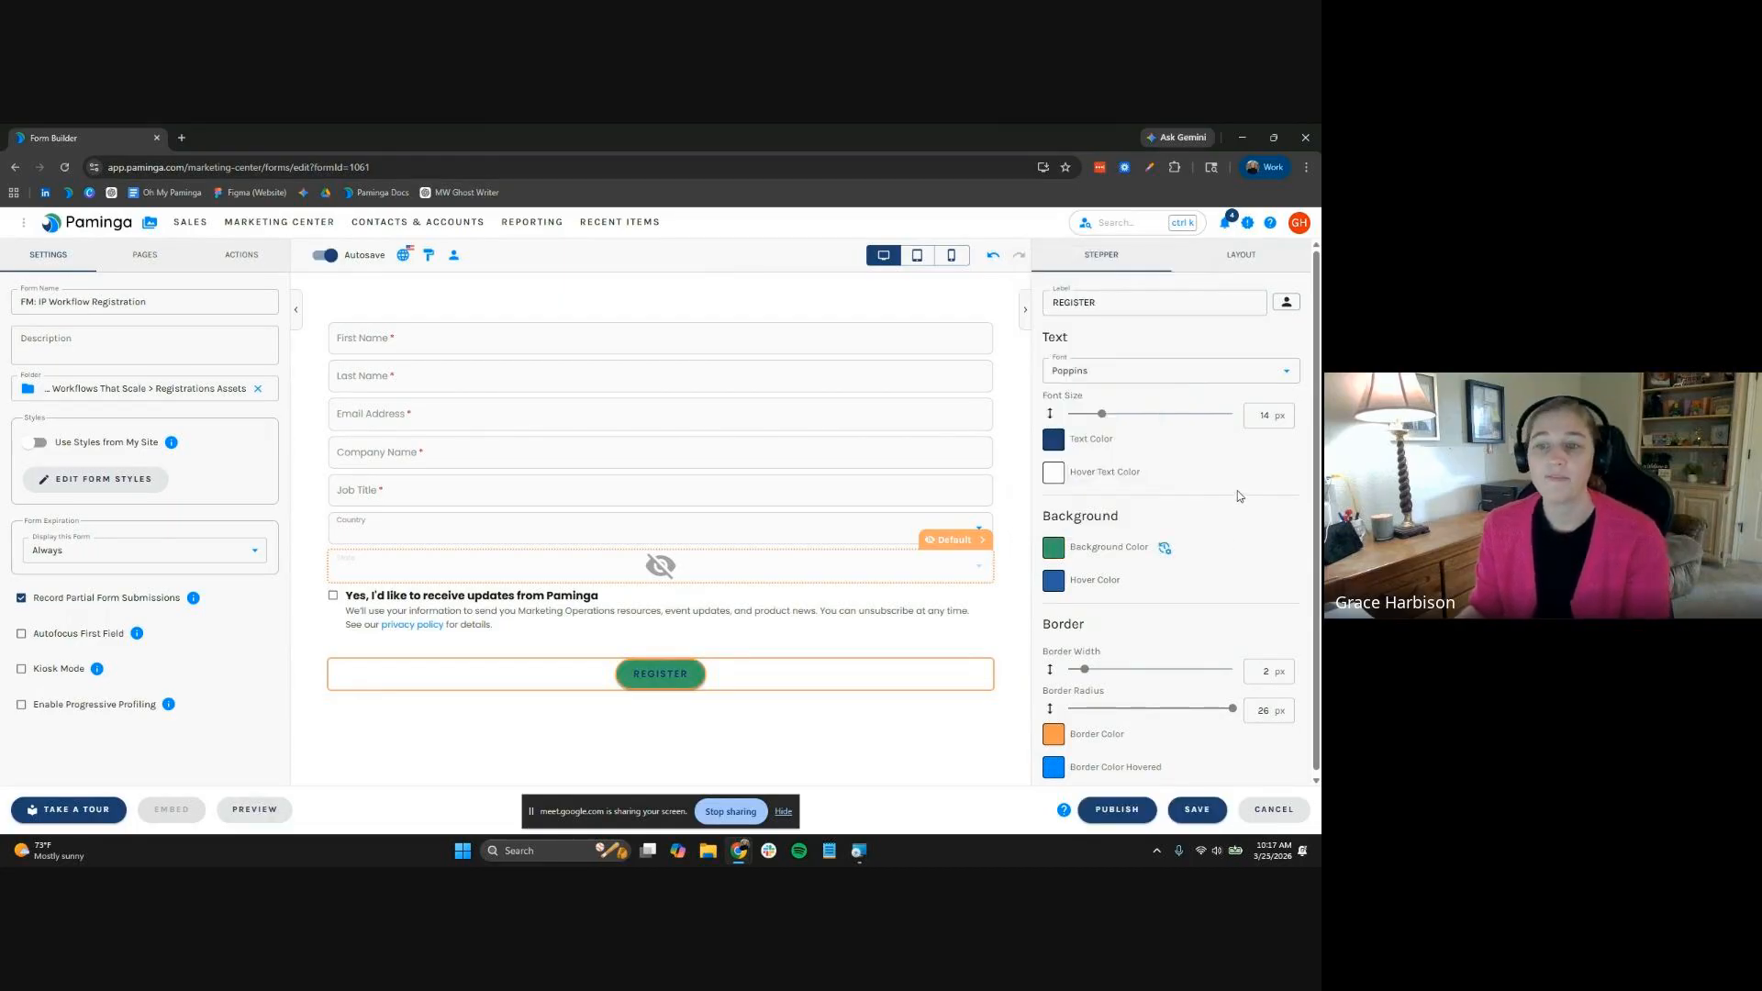
pyautogui.click(1166, 550)
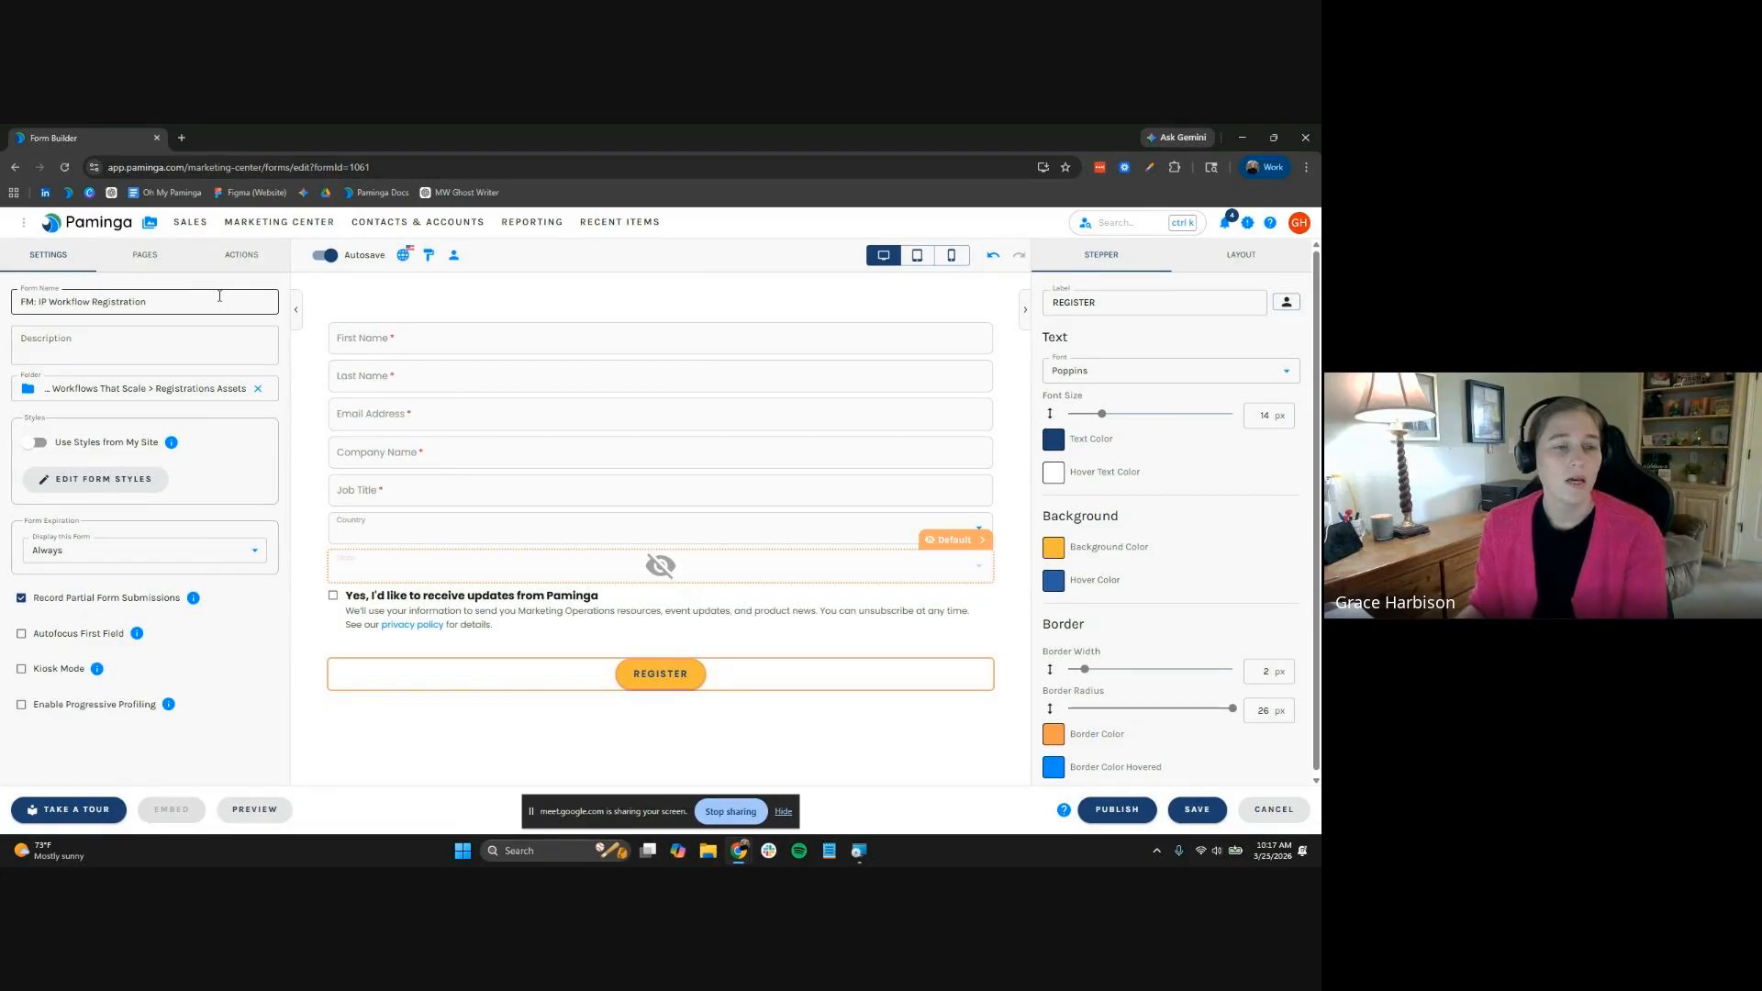
pyautogui.click(1228, 261)
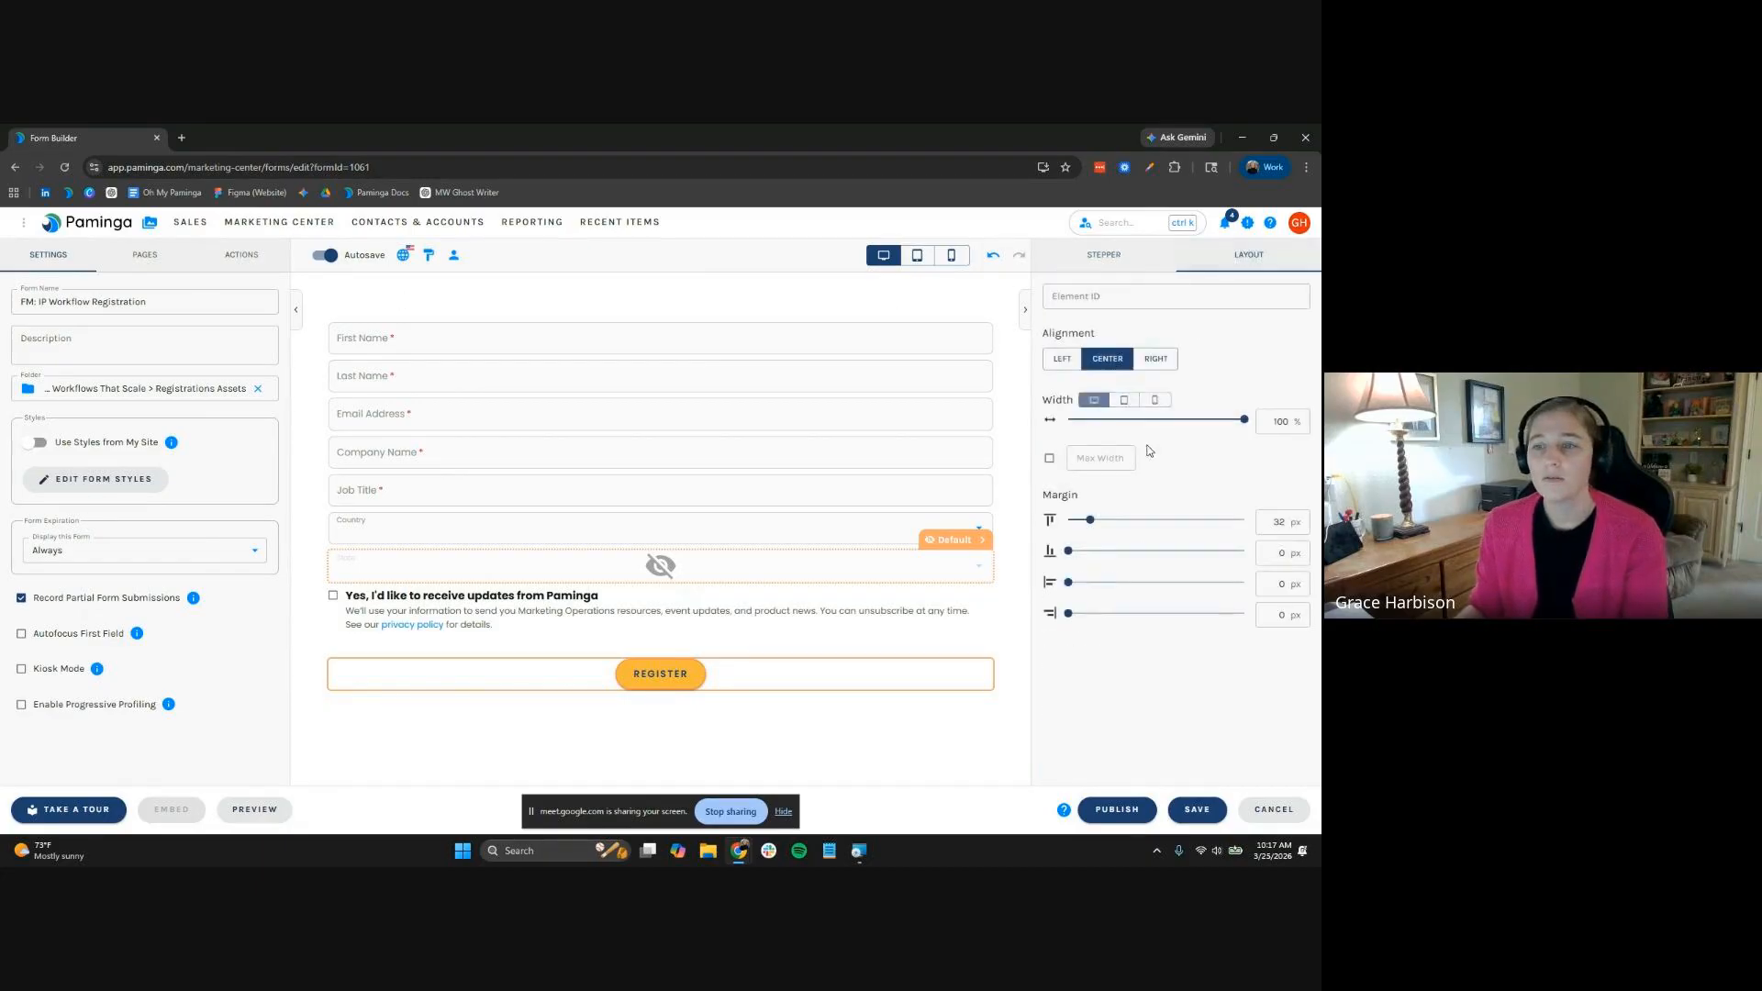
pyautogui.click(1064, 362)
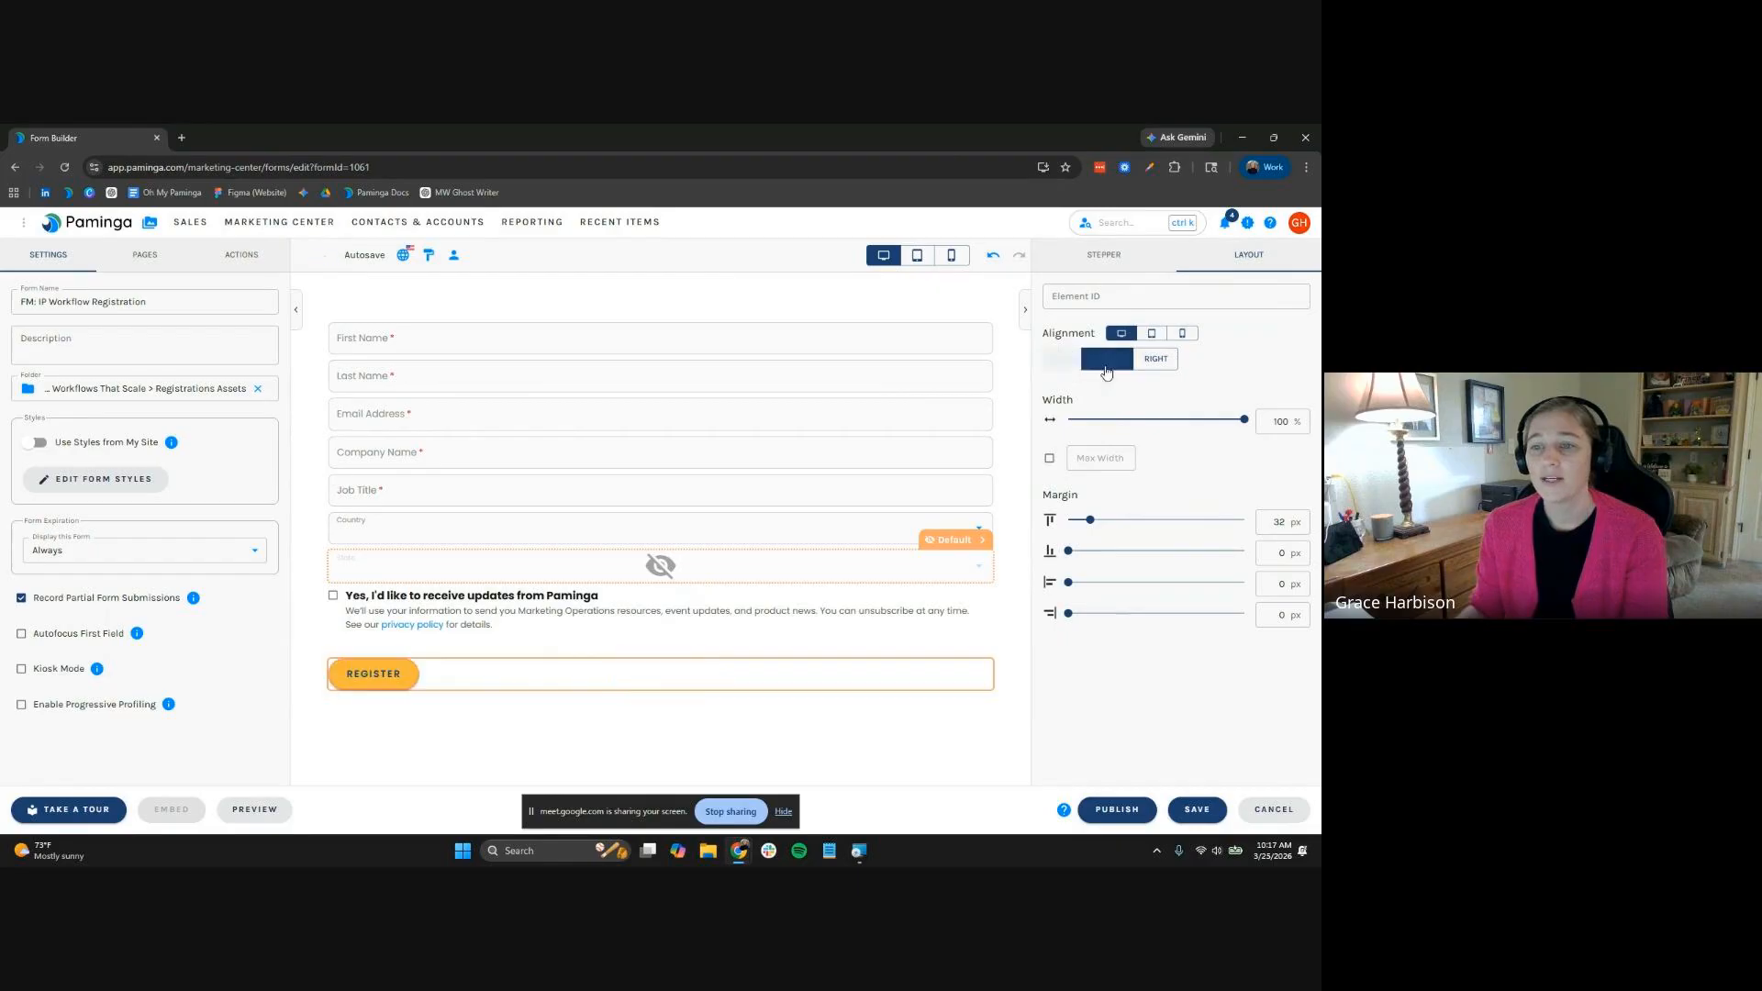
pyautogui.click(1108, 359)
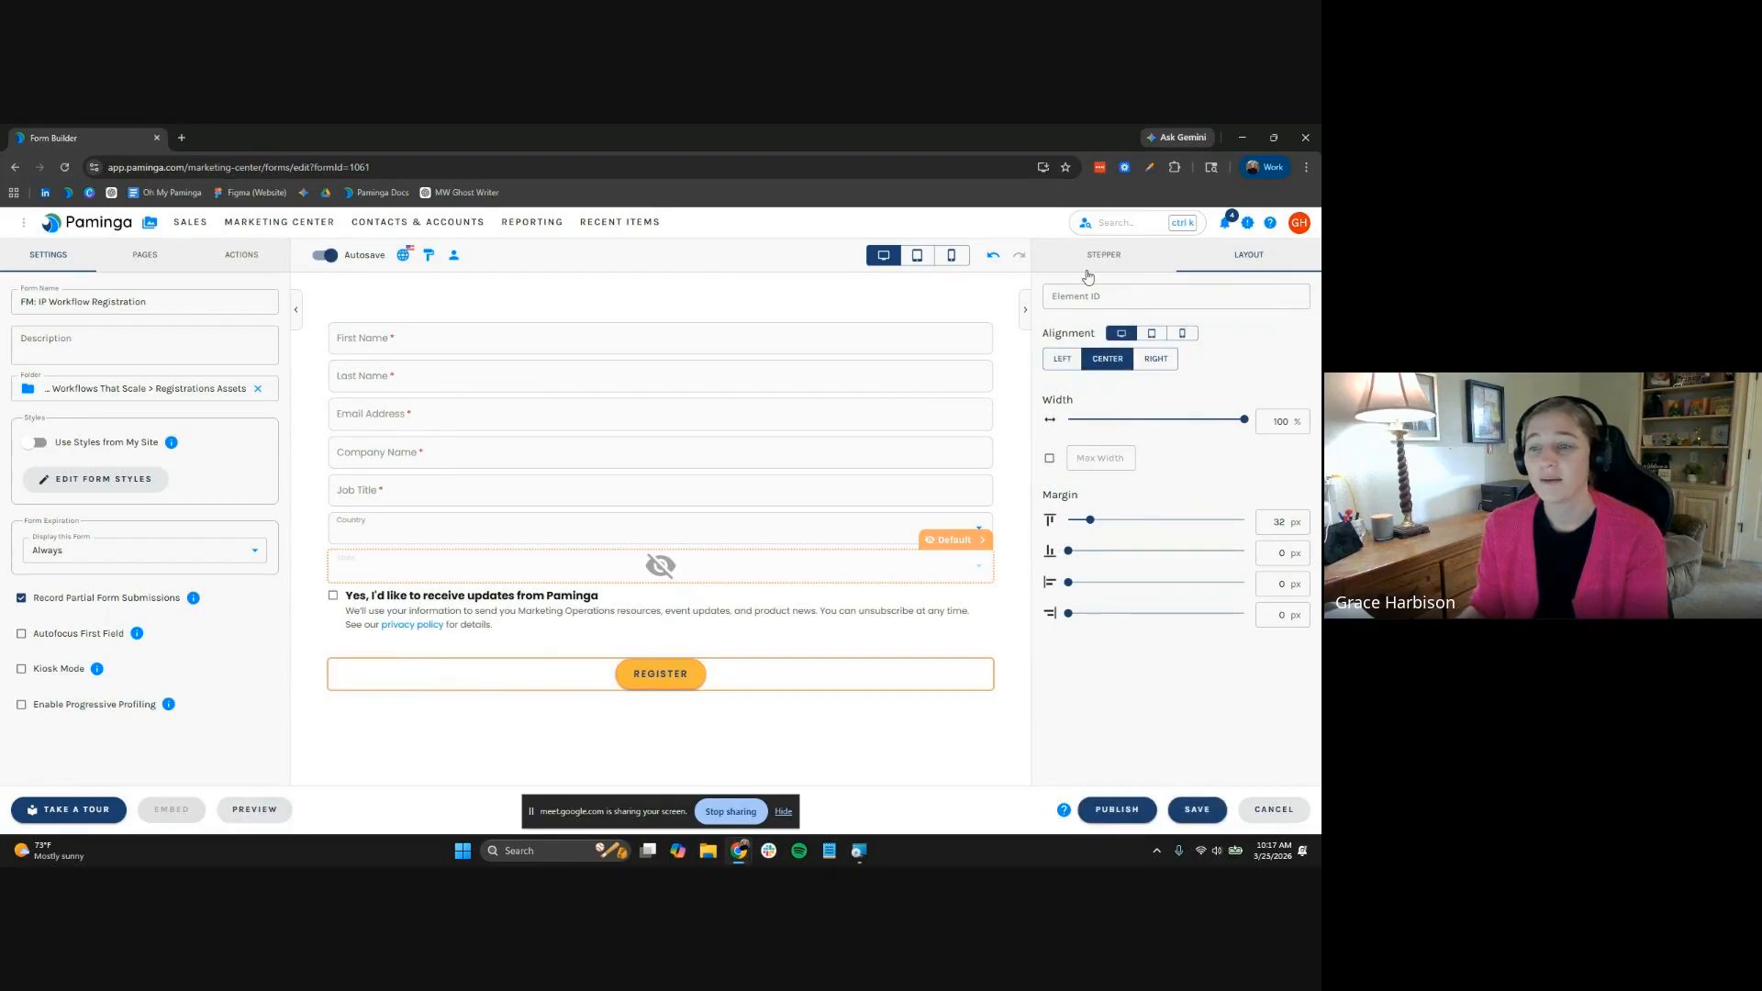
# Replace the default thank-you text with the pasted confirmation paragraph and centre it
pyautogui.click(248, 257)
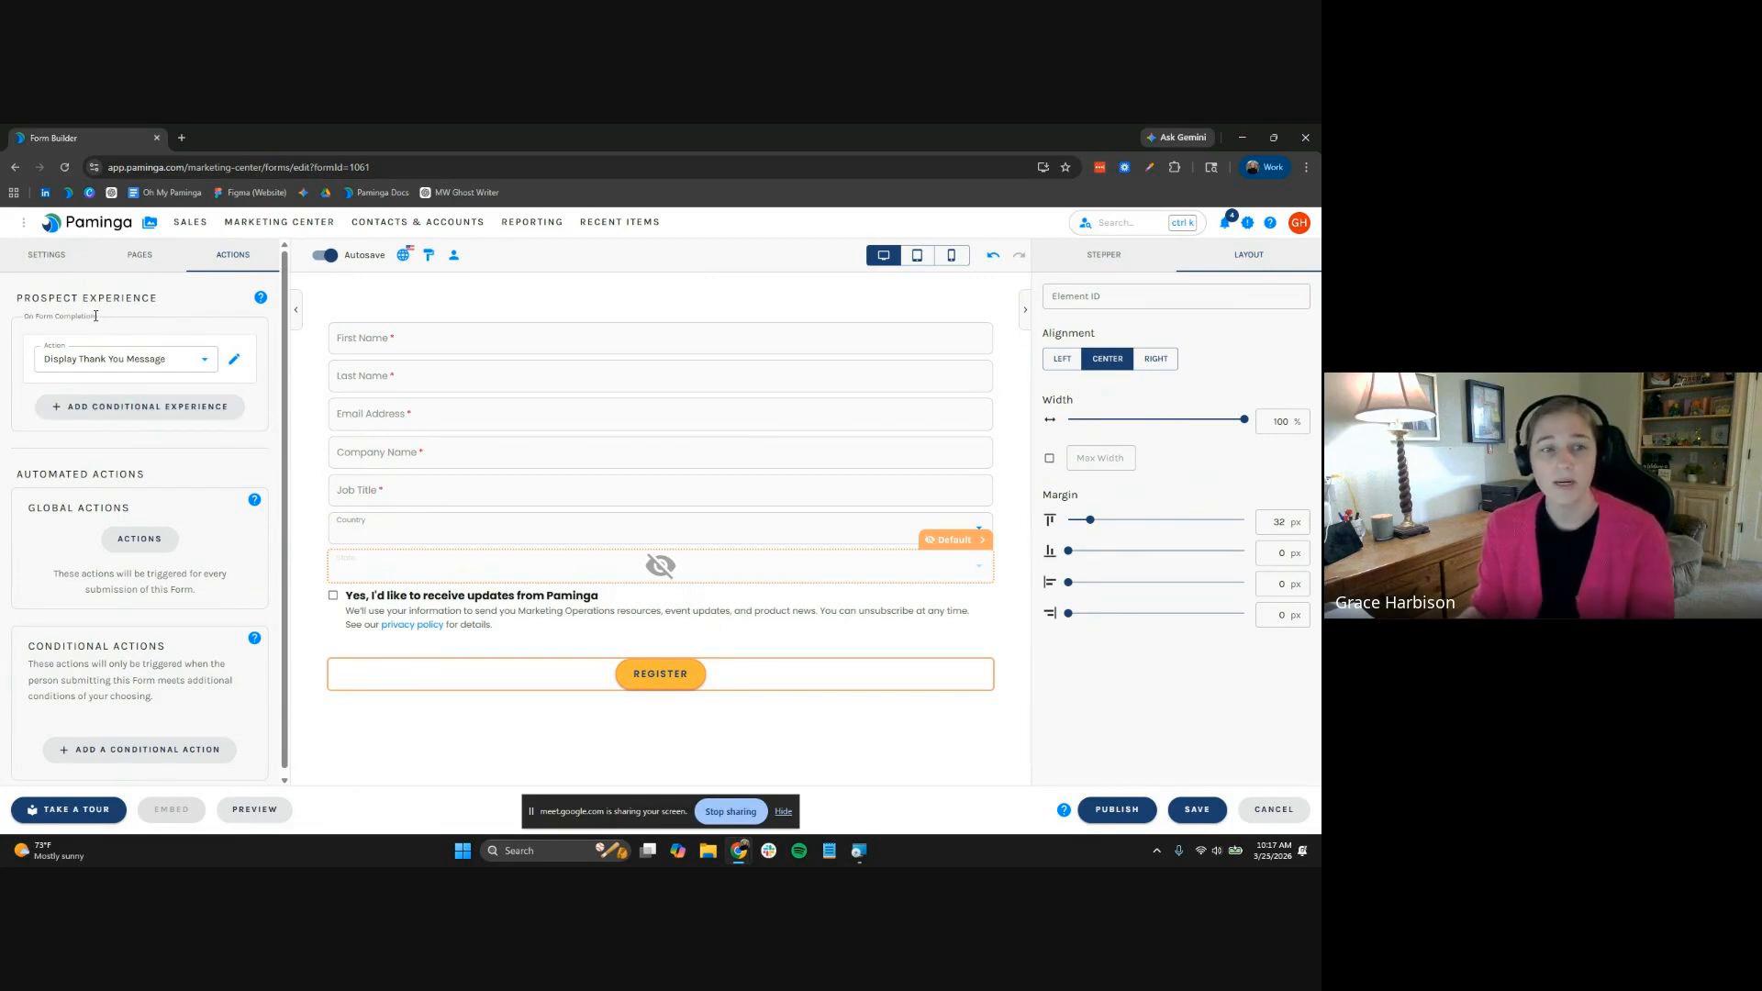
pyautogui.click(234, 364)
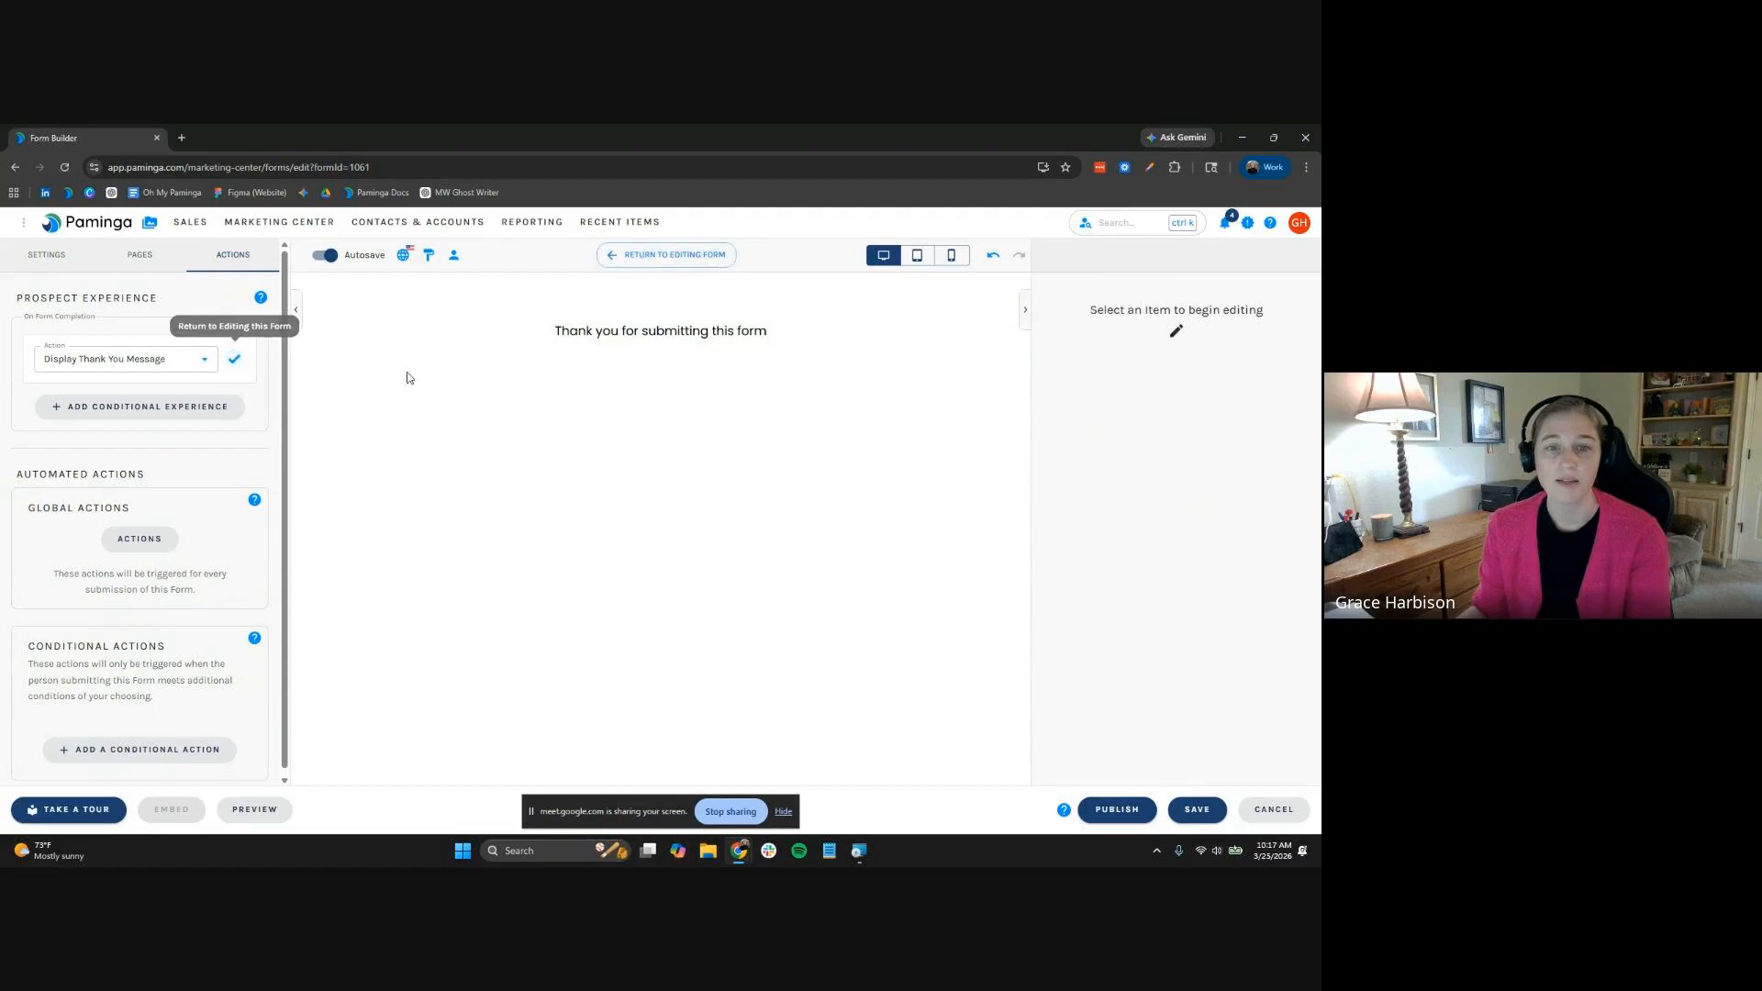
pyautogui.click(630, 336)
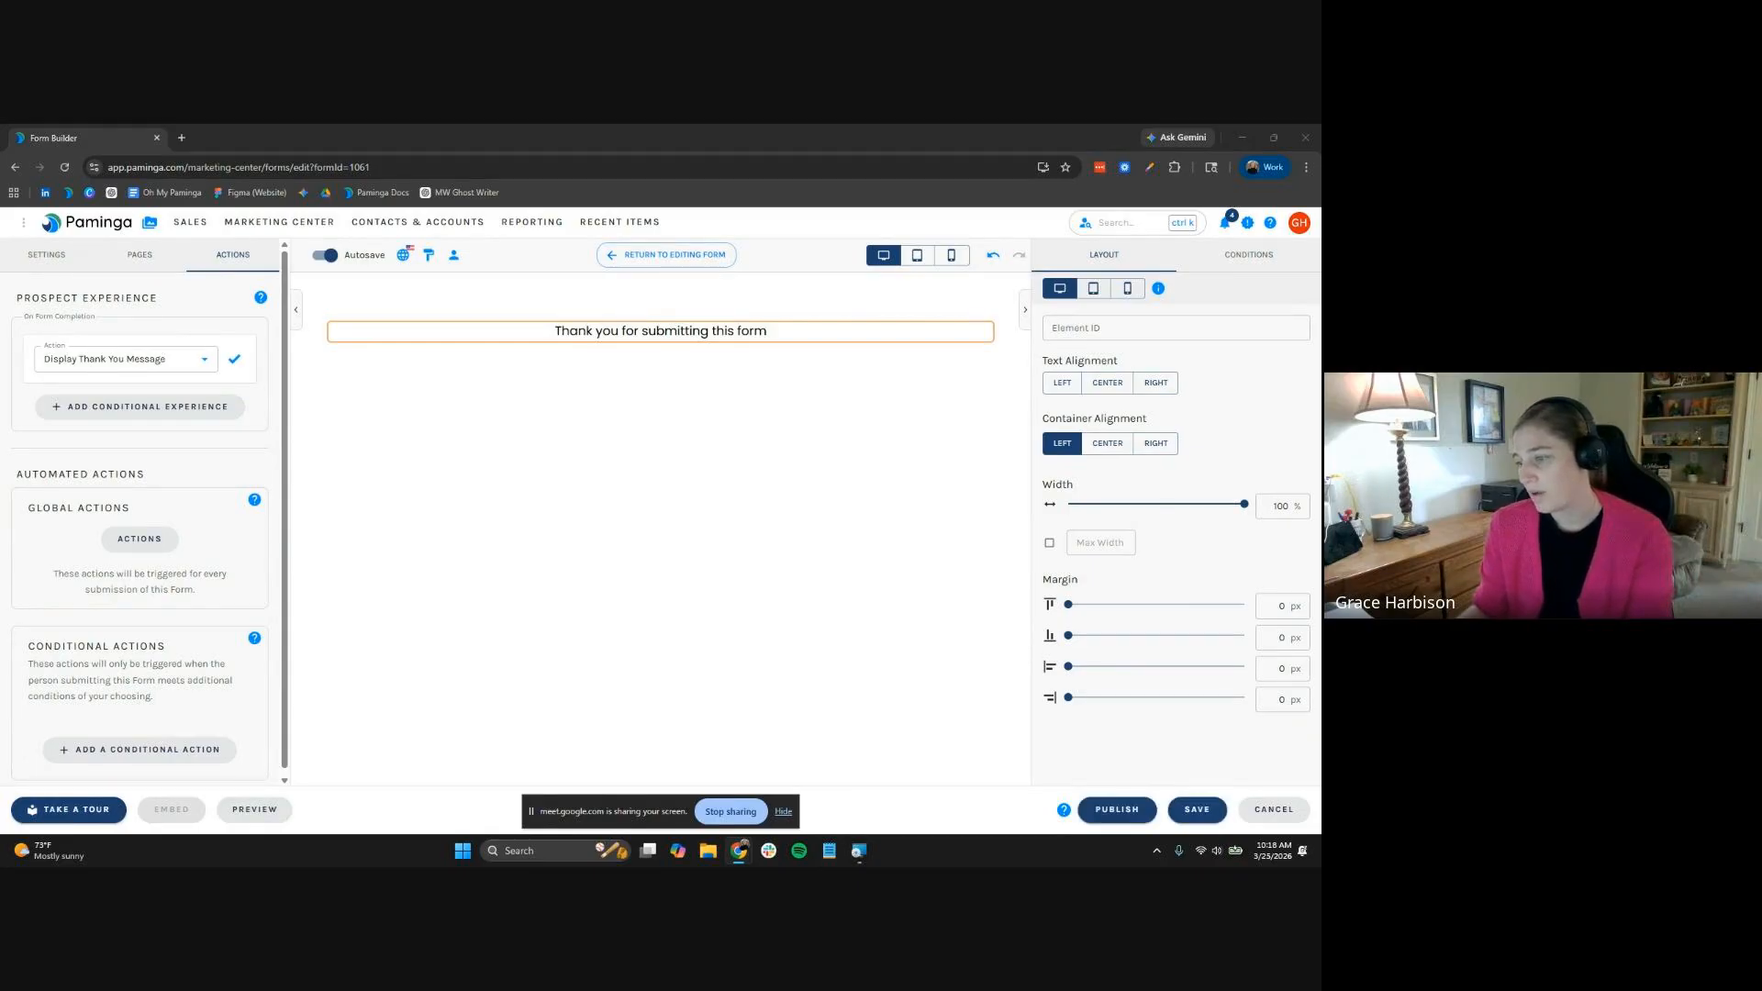
pyautogui.tripleClick(702, 336)
pyautogui.write("Keep an eye on your inbox for a confirmation email with the details.  We'll see you there.")
pyautogui.hotkey('ctrl', 'a')
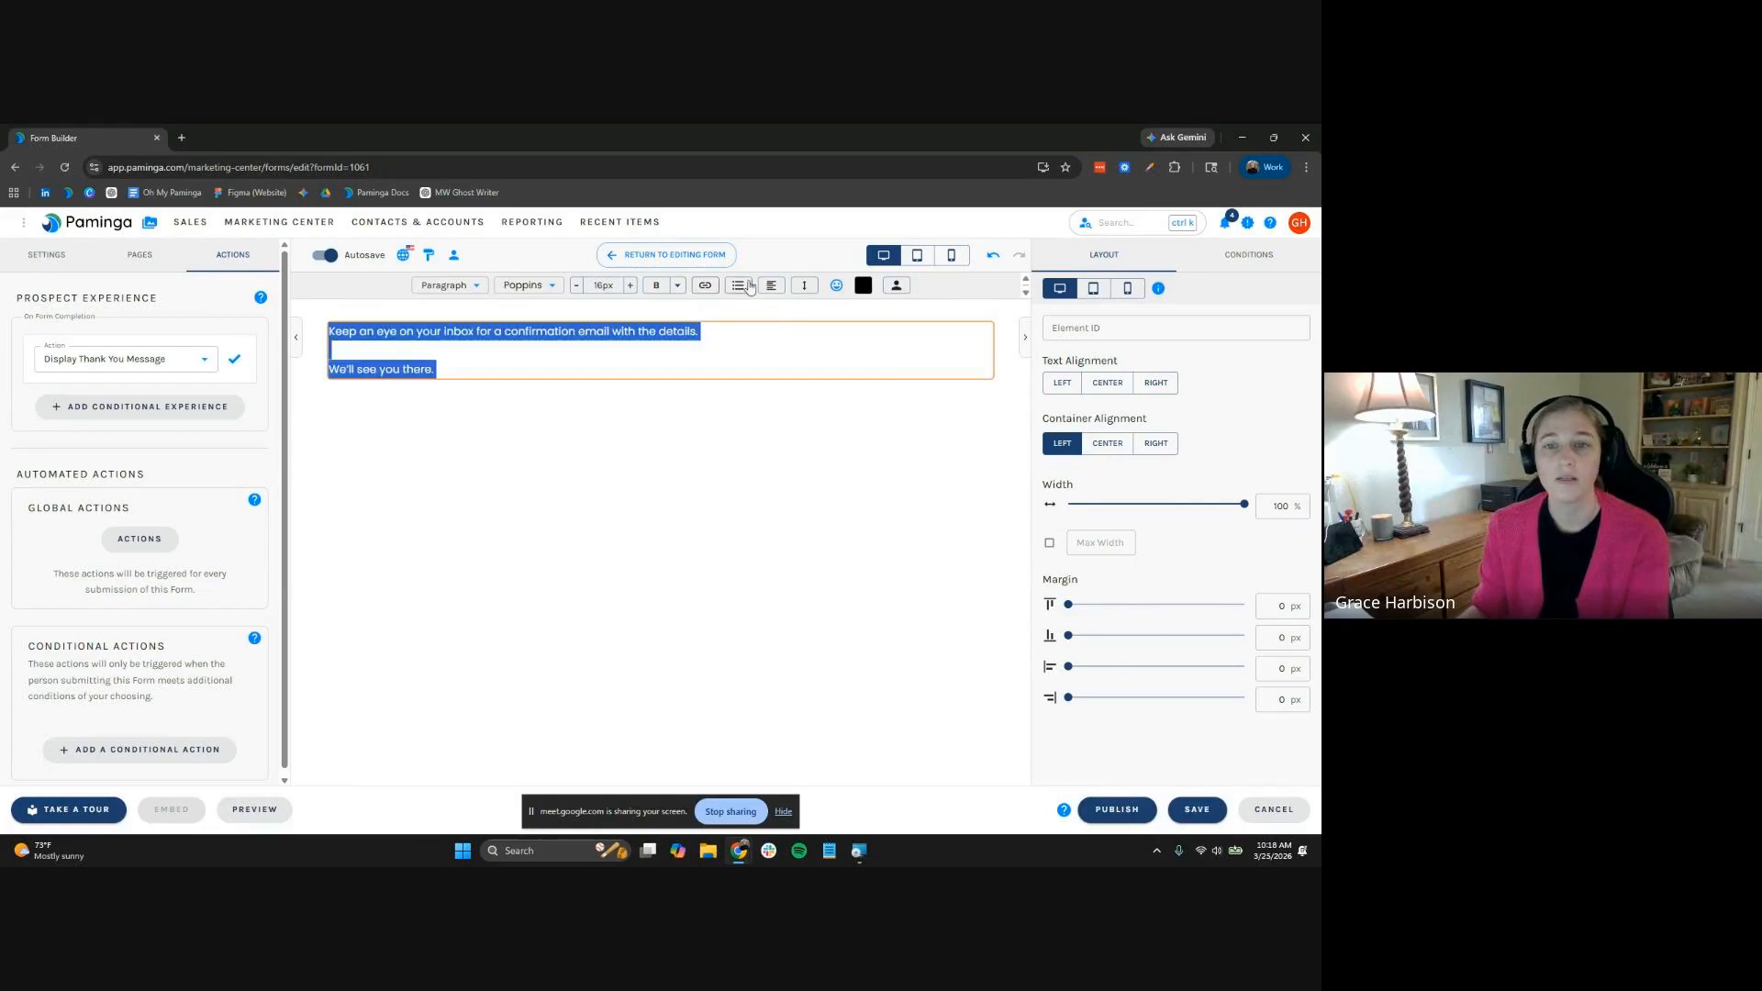
pyautogui.click(766, 289)
pyautogui.click(769, 330)
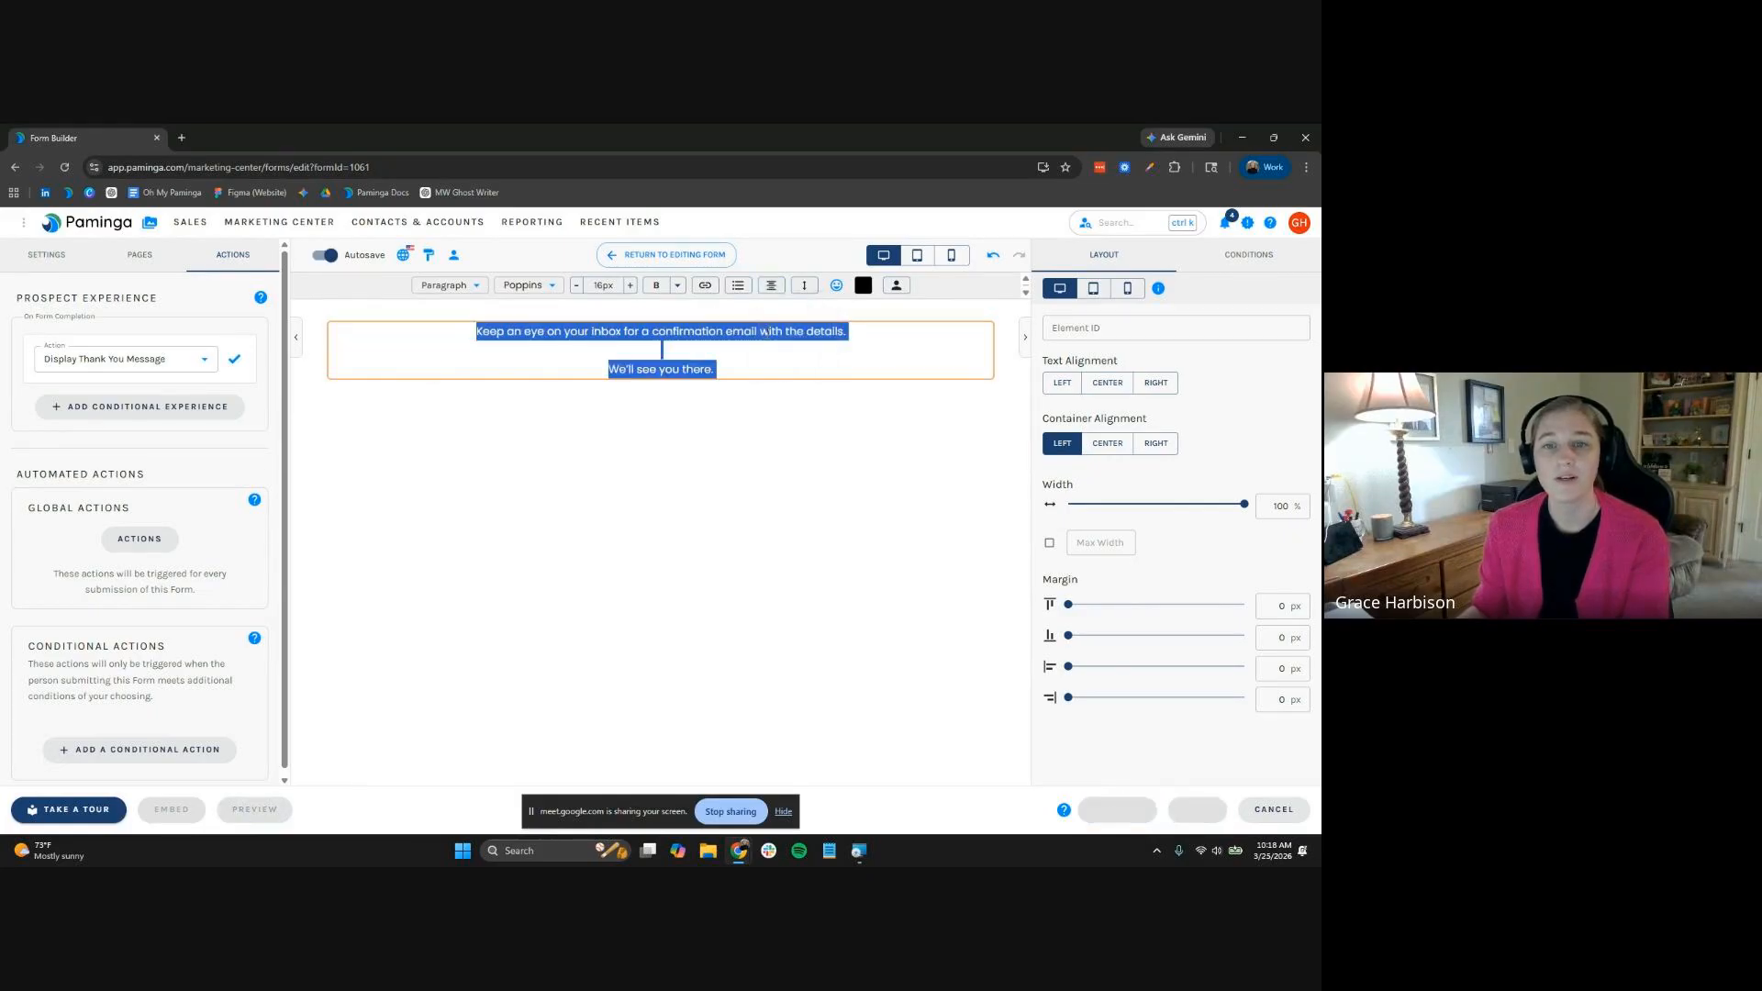
# Add a bold, enlarged "You're in." line above the paragraph
pyautogui.press('Return')
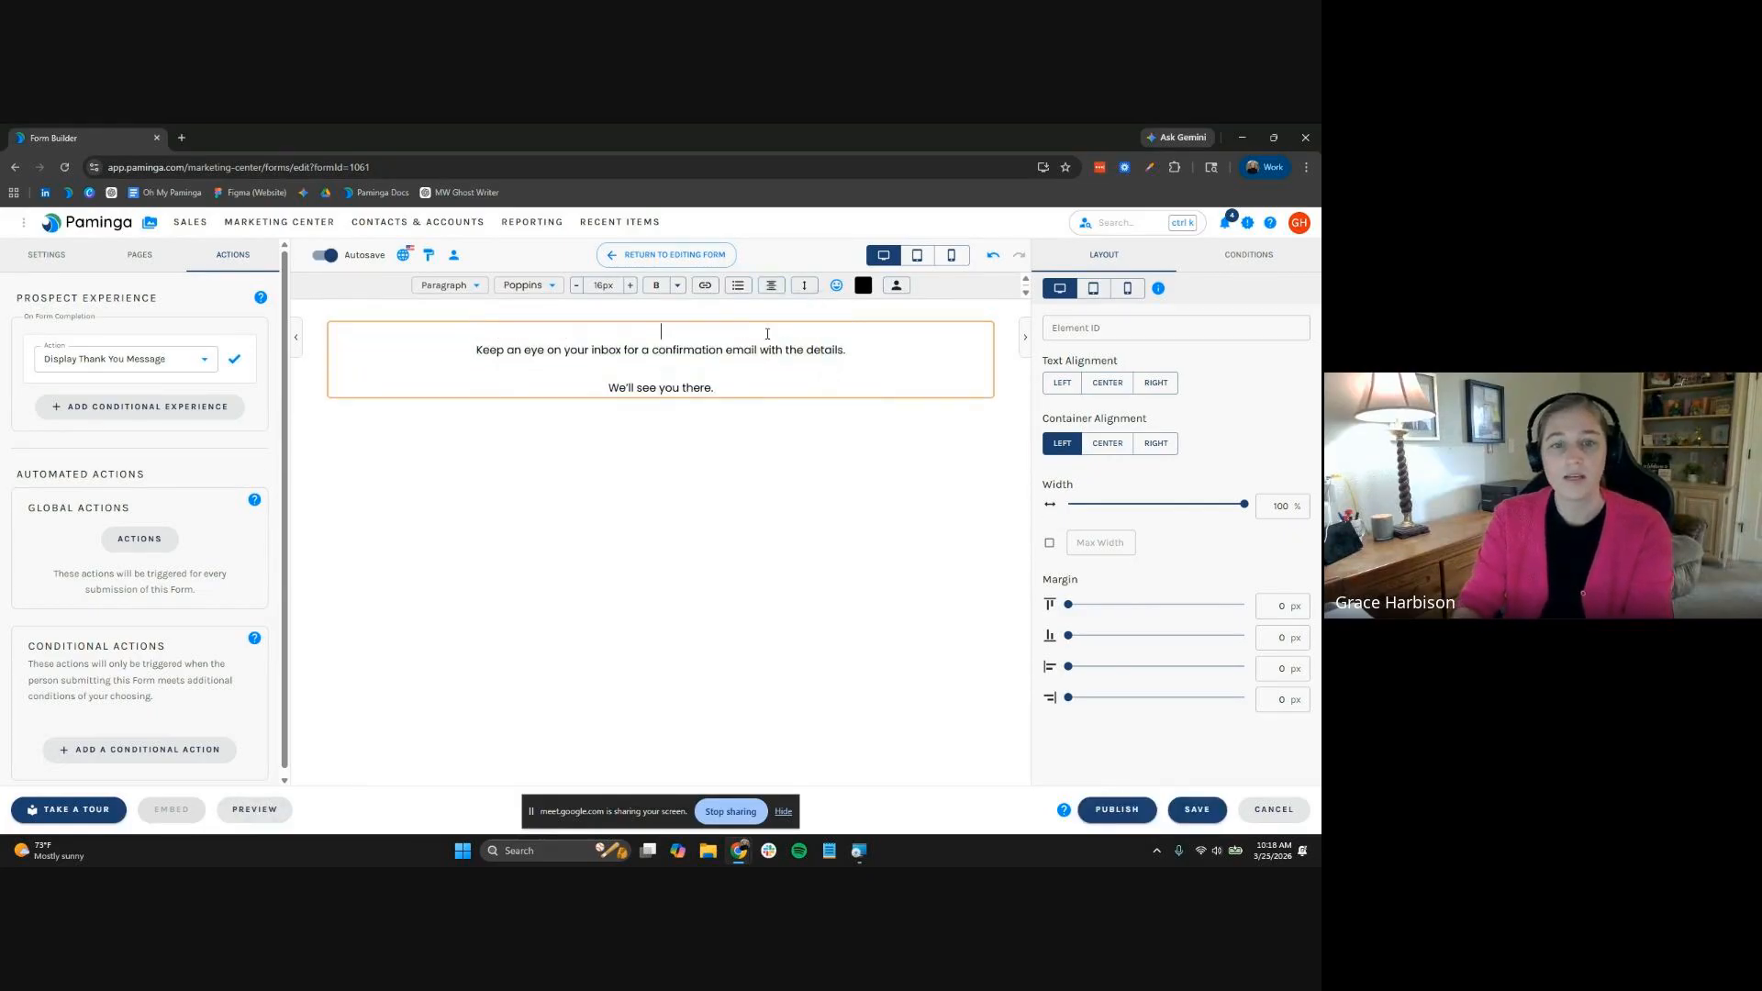
pyautogui.hotkey('ctrl', 'b')
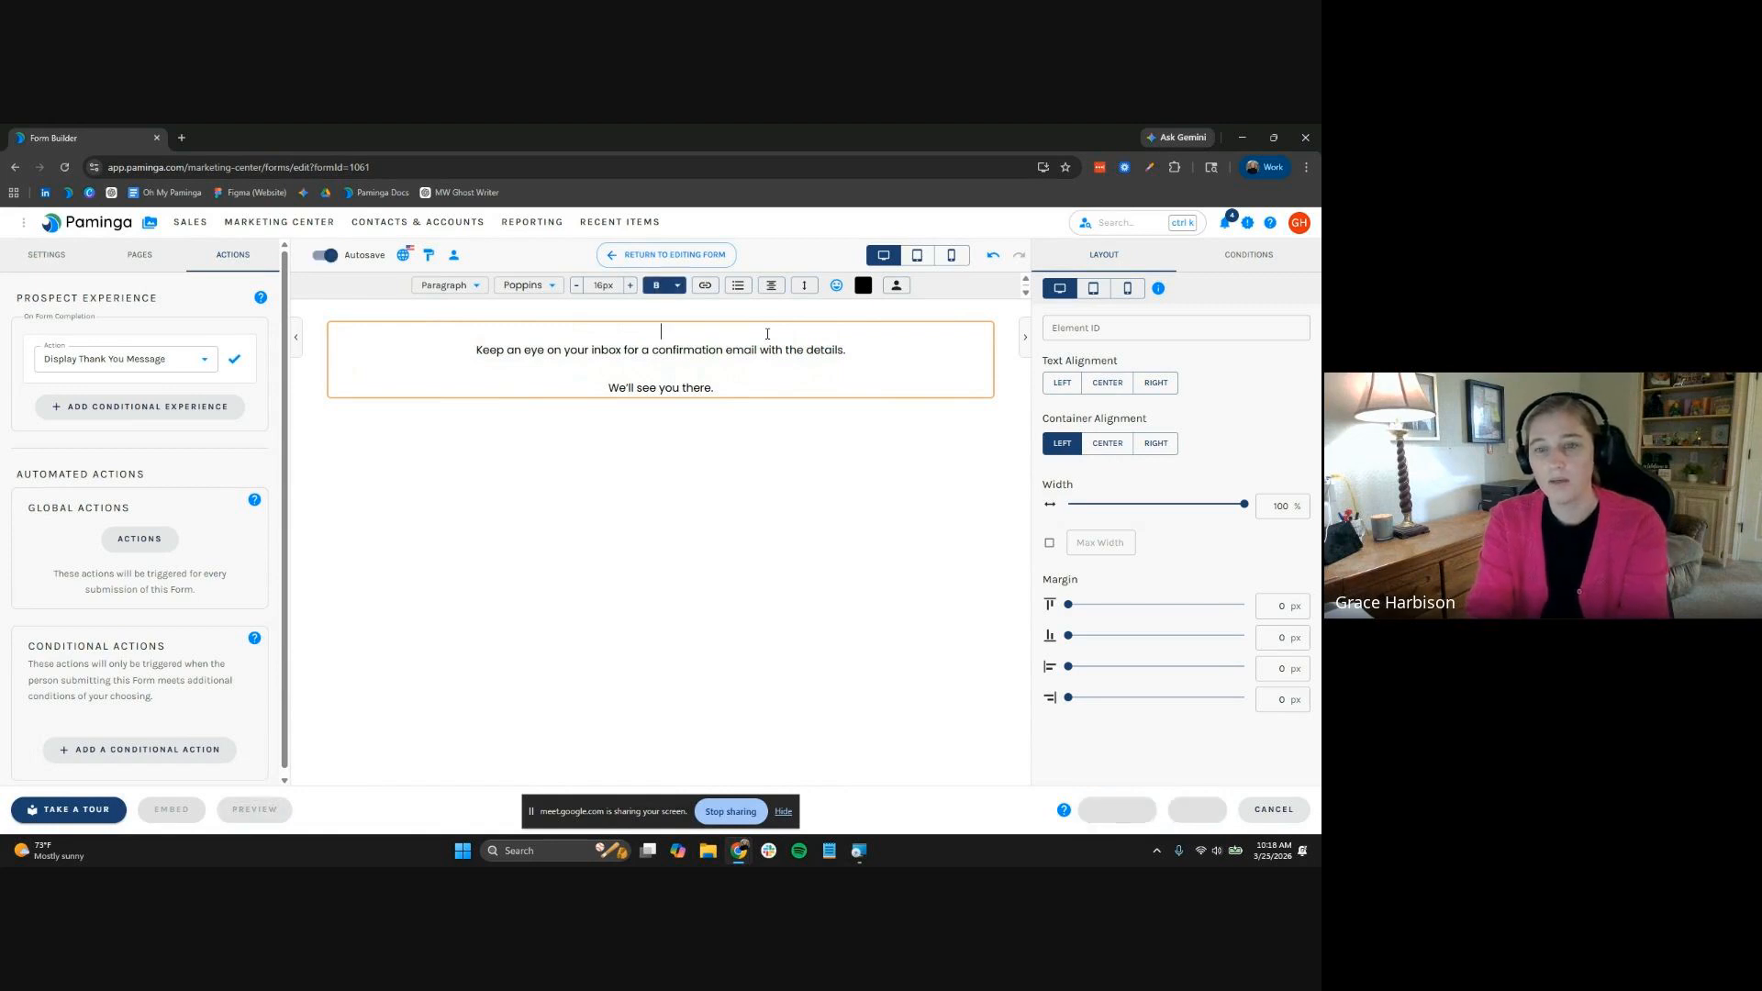
pyautogui.write("You're in.")
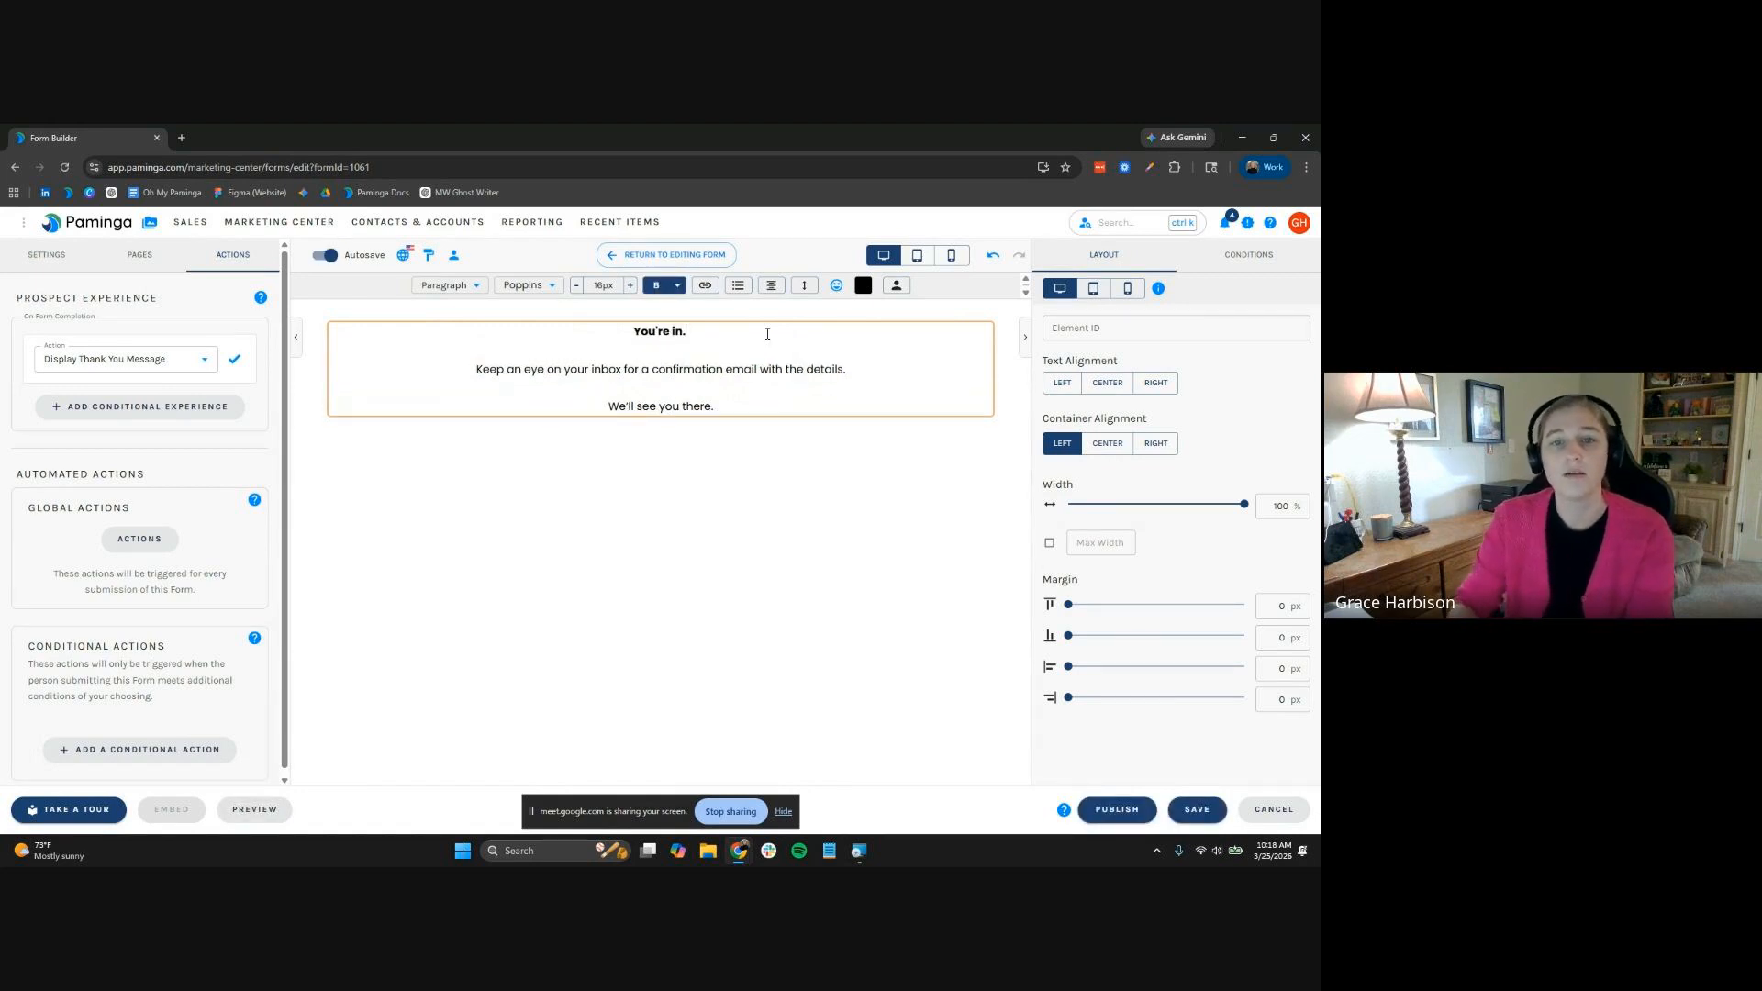
pyautogui.moveTo(767, 334); pyautogui.dragTo(633, 333)
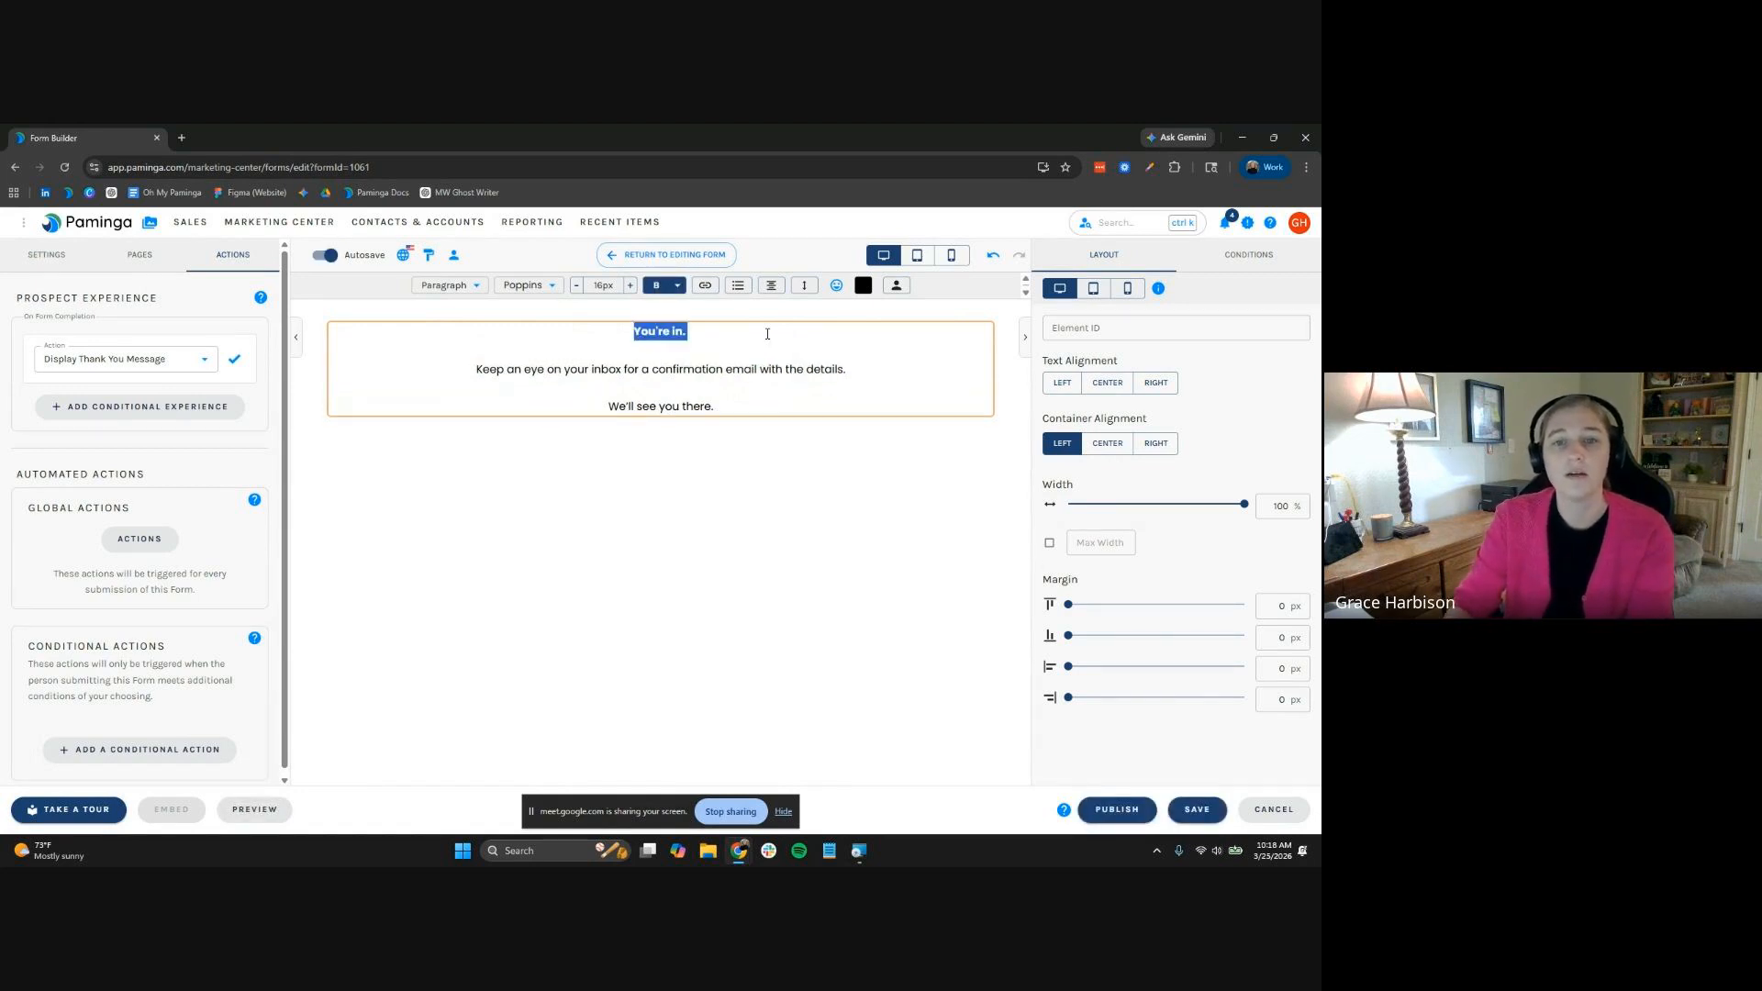
pyautogui.click(631, 286)
pyautogui.click(735, 477)
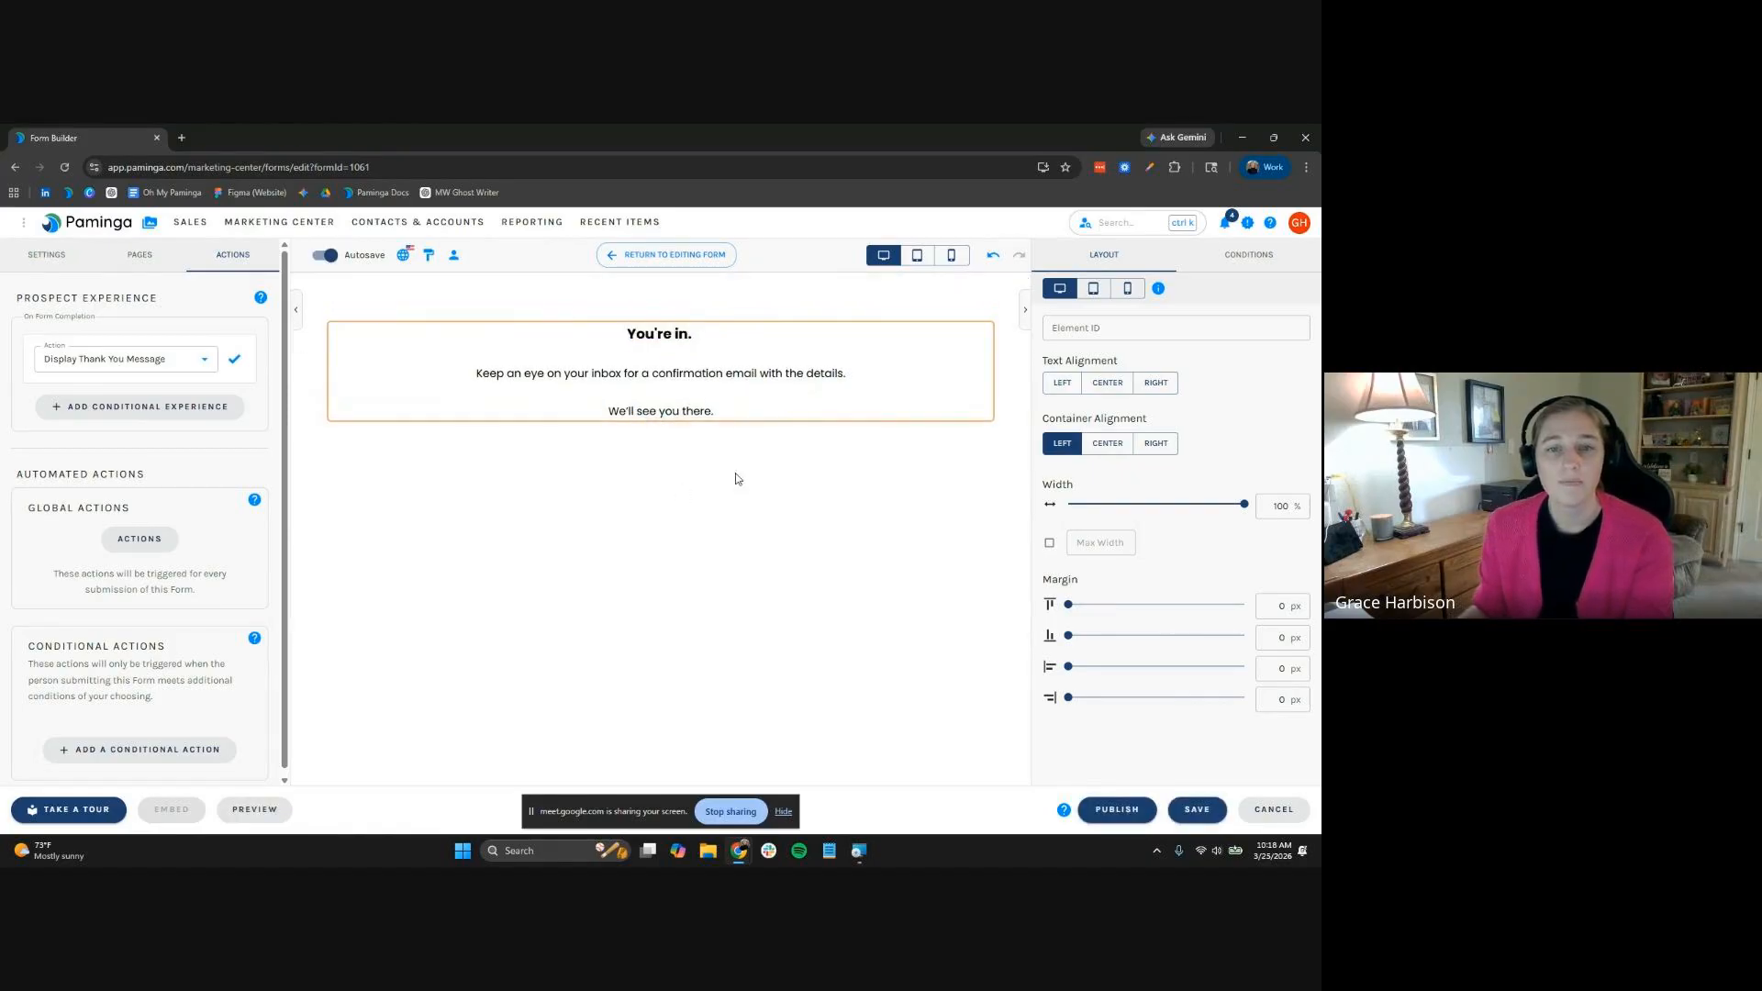
pyautogui.click(676, 410)
pyautogui.click(703, 520)
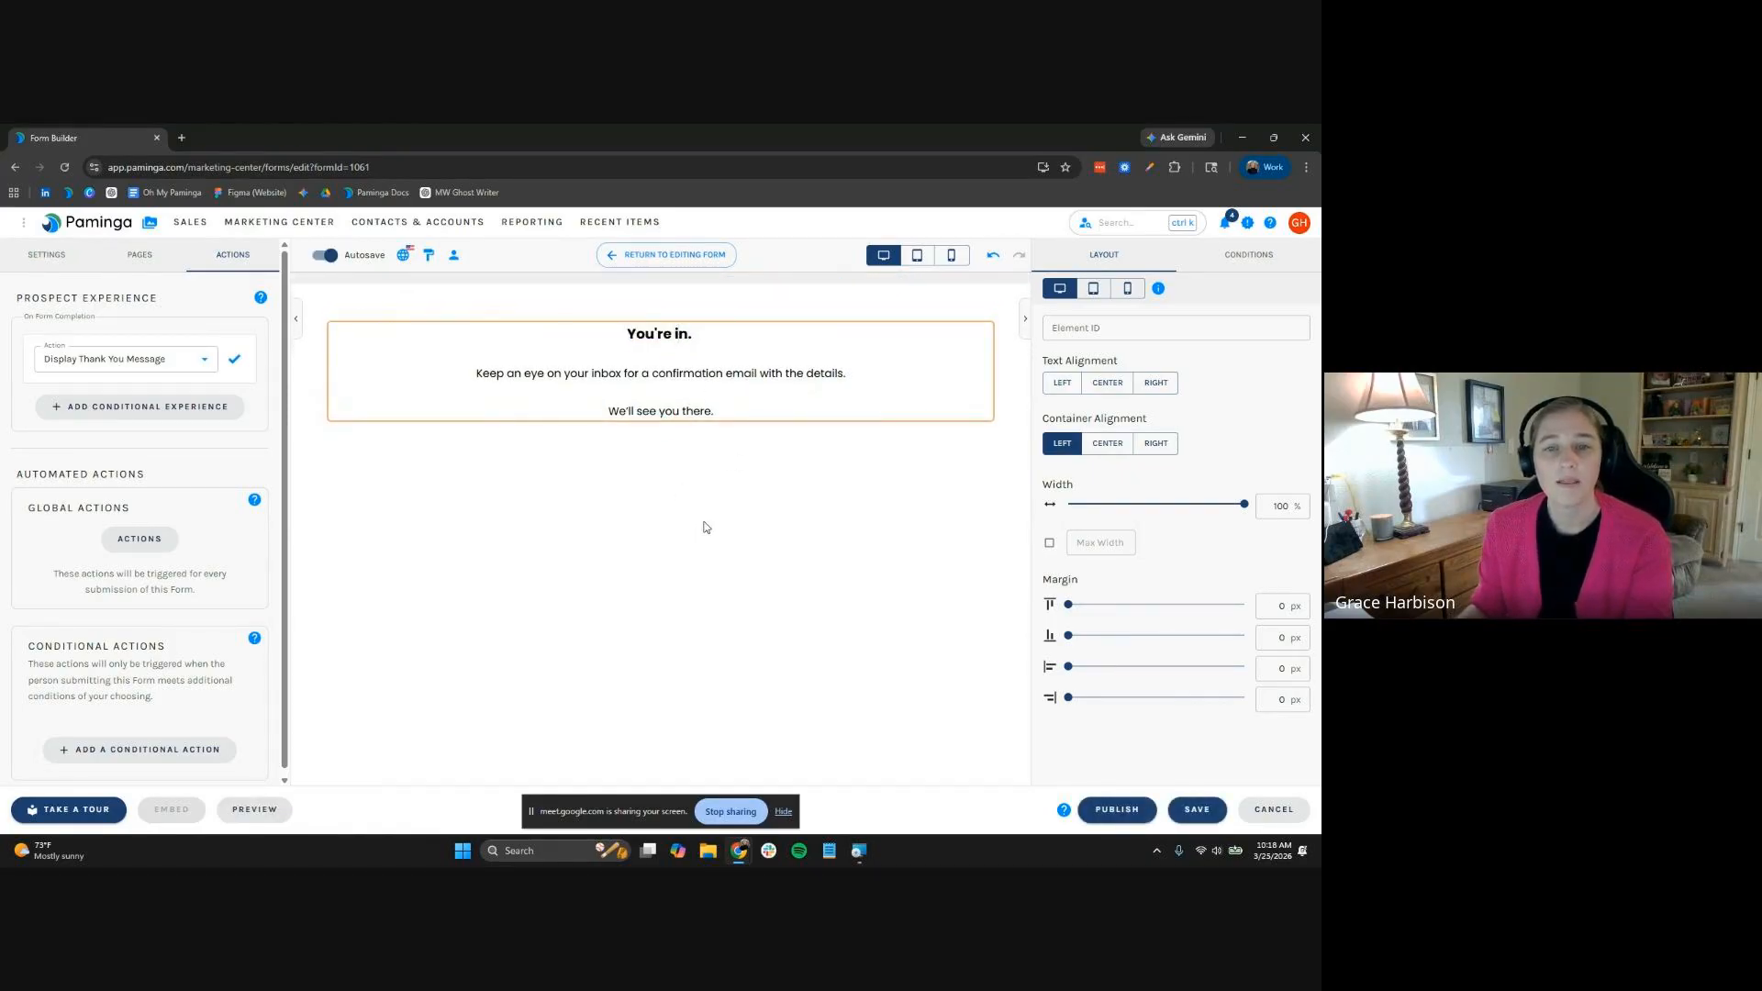
# Add conditional Experience 1 with the description "MAP Migration Guide - Practitioner"
pyautogui.click(230, 412)
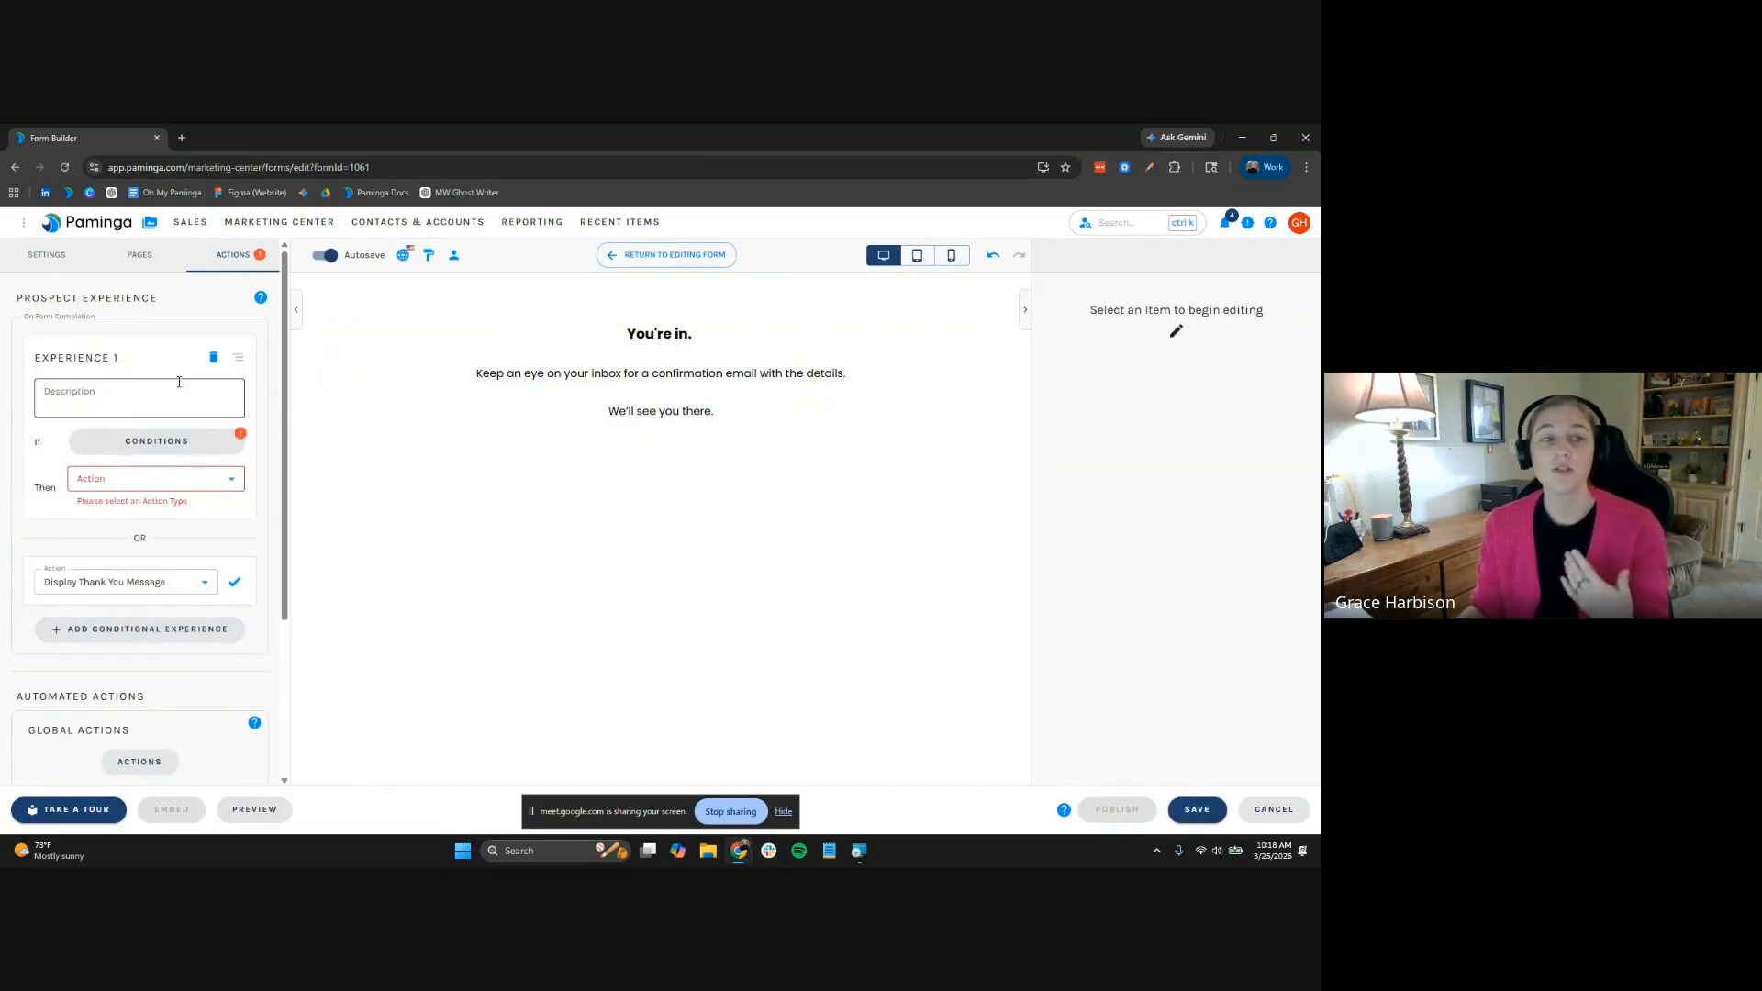
pyautogui.click(183, 385)
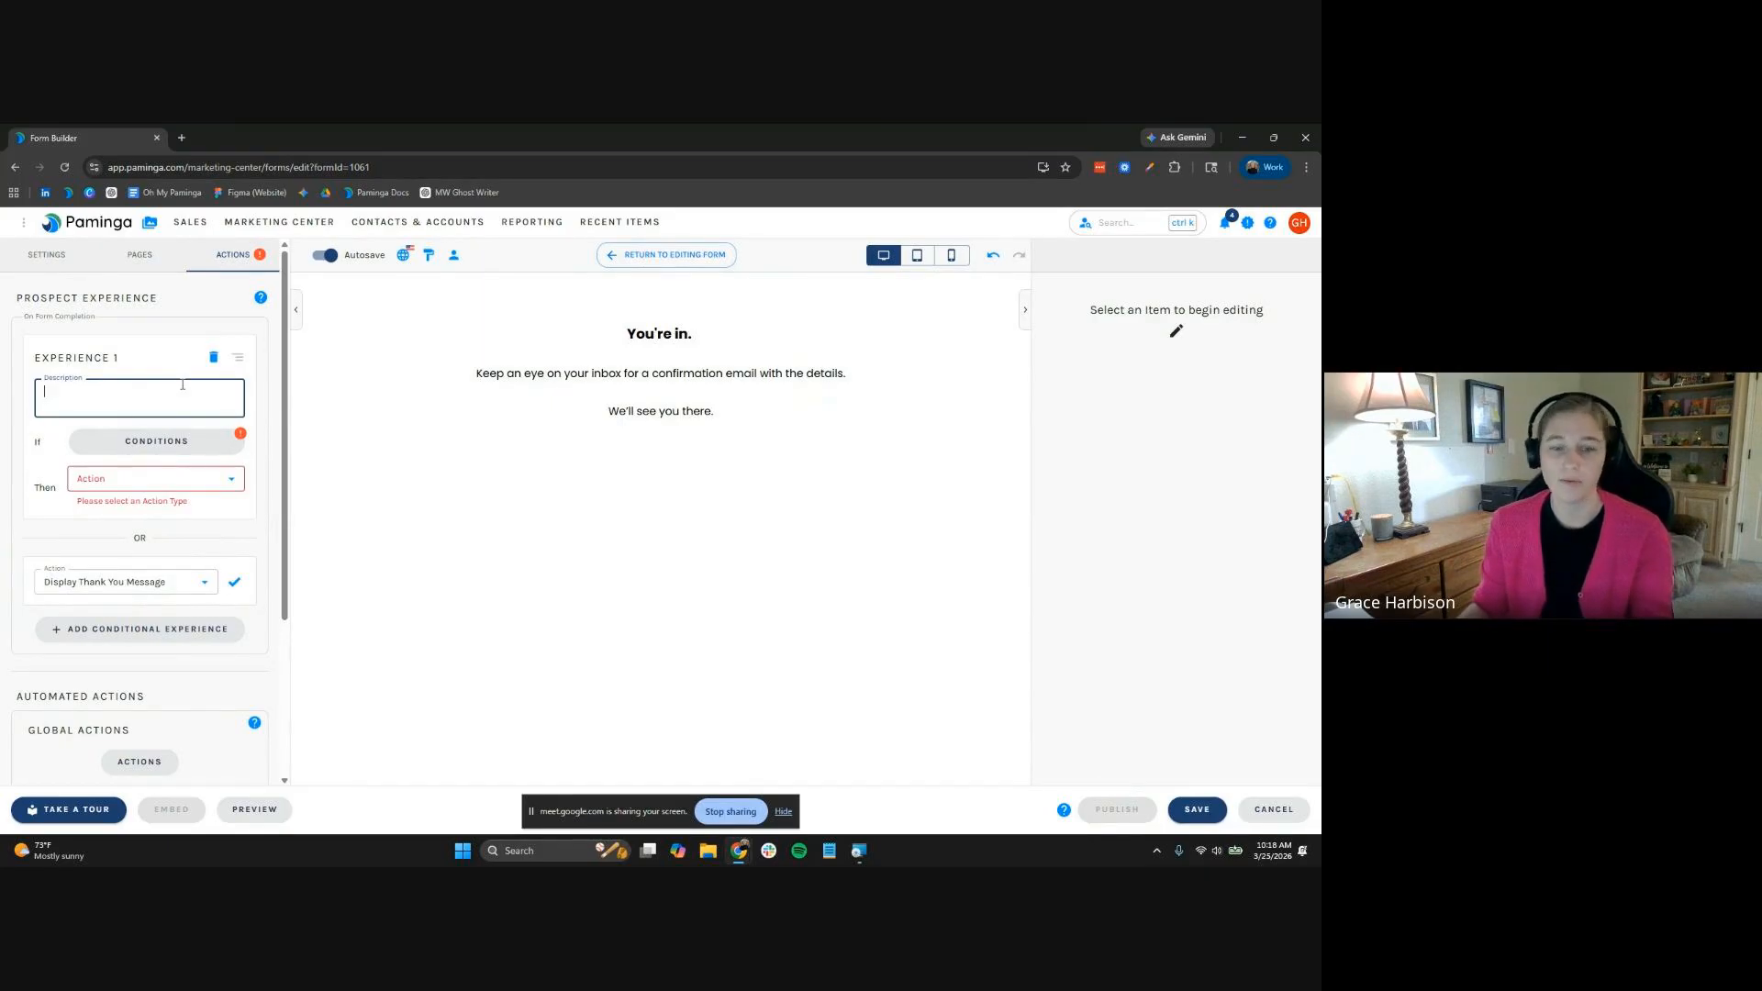
pyautogui.write('MAP Migration Guide -')
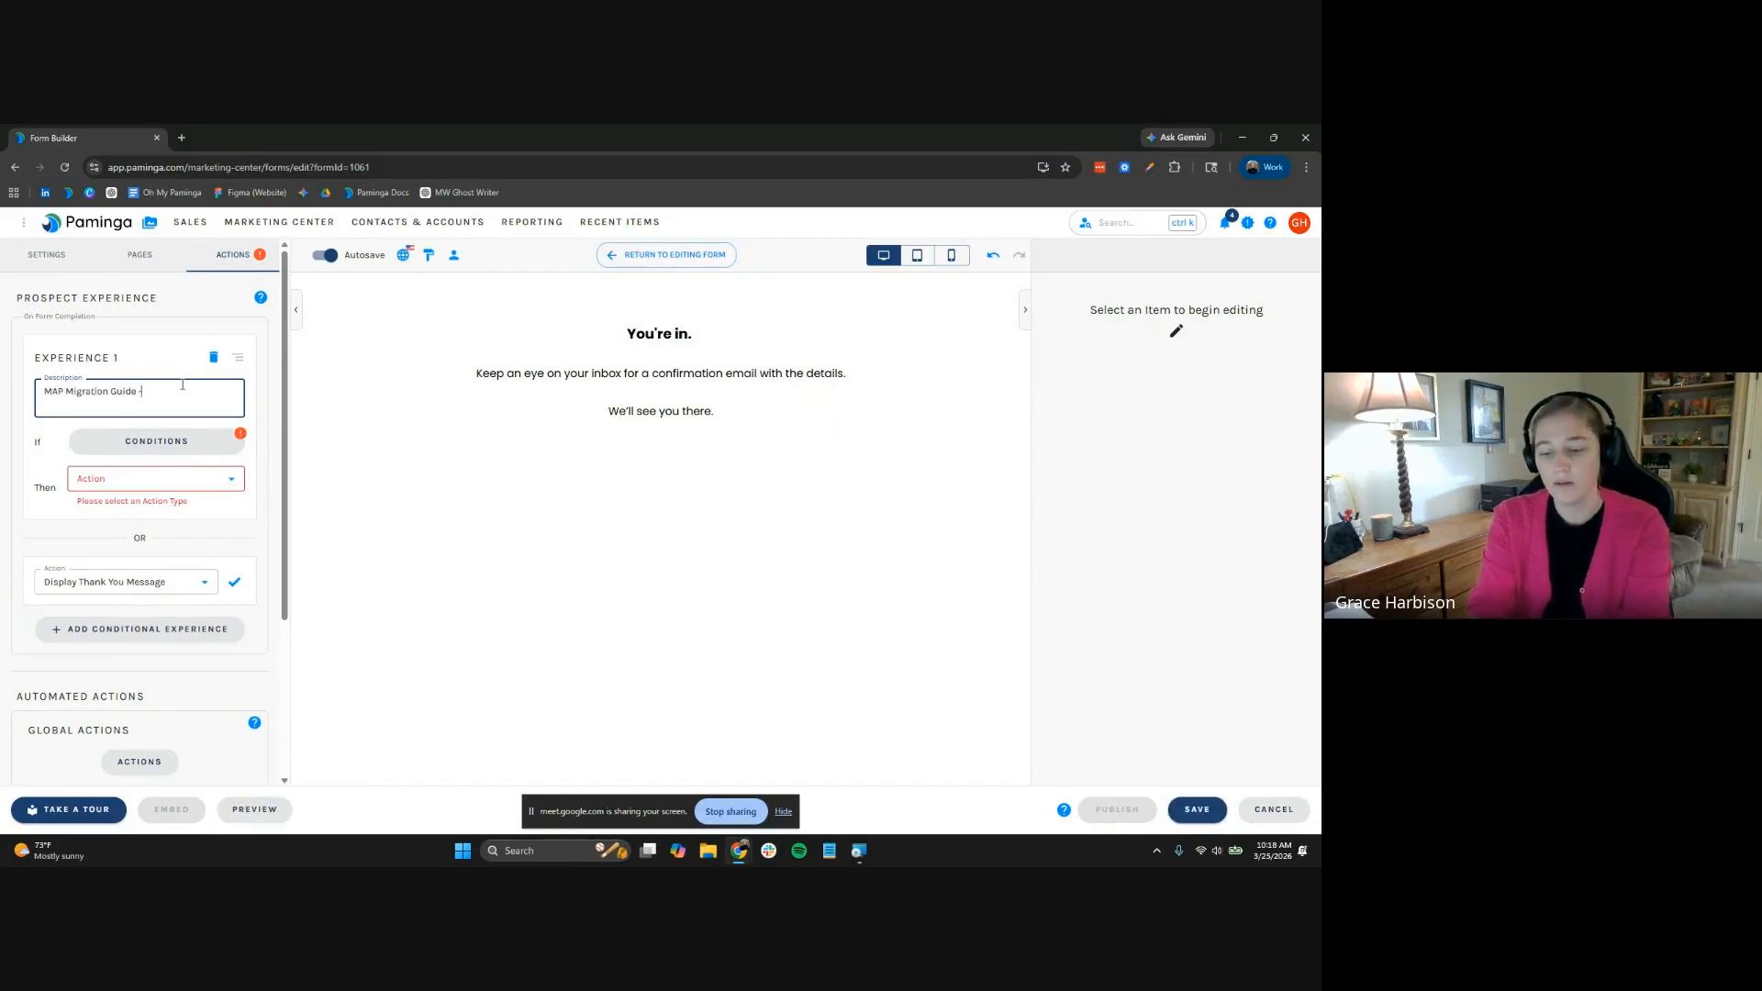
pyautogui.write(' Practi')
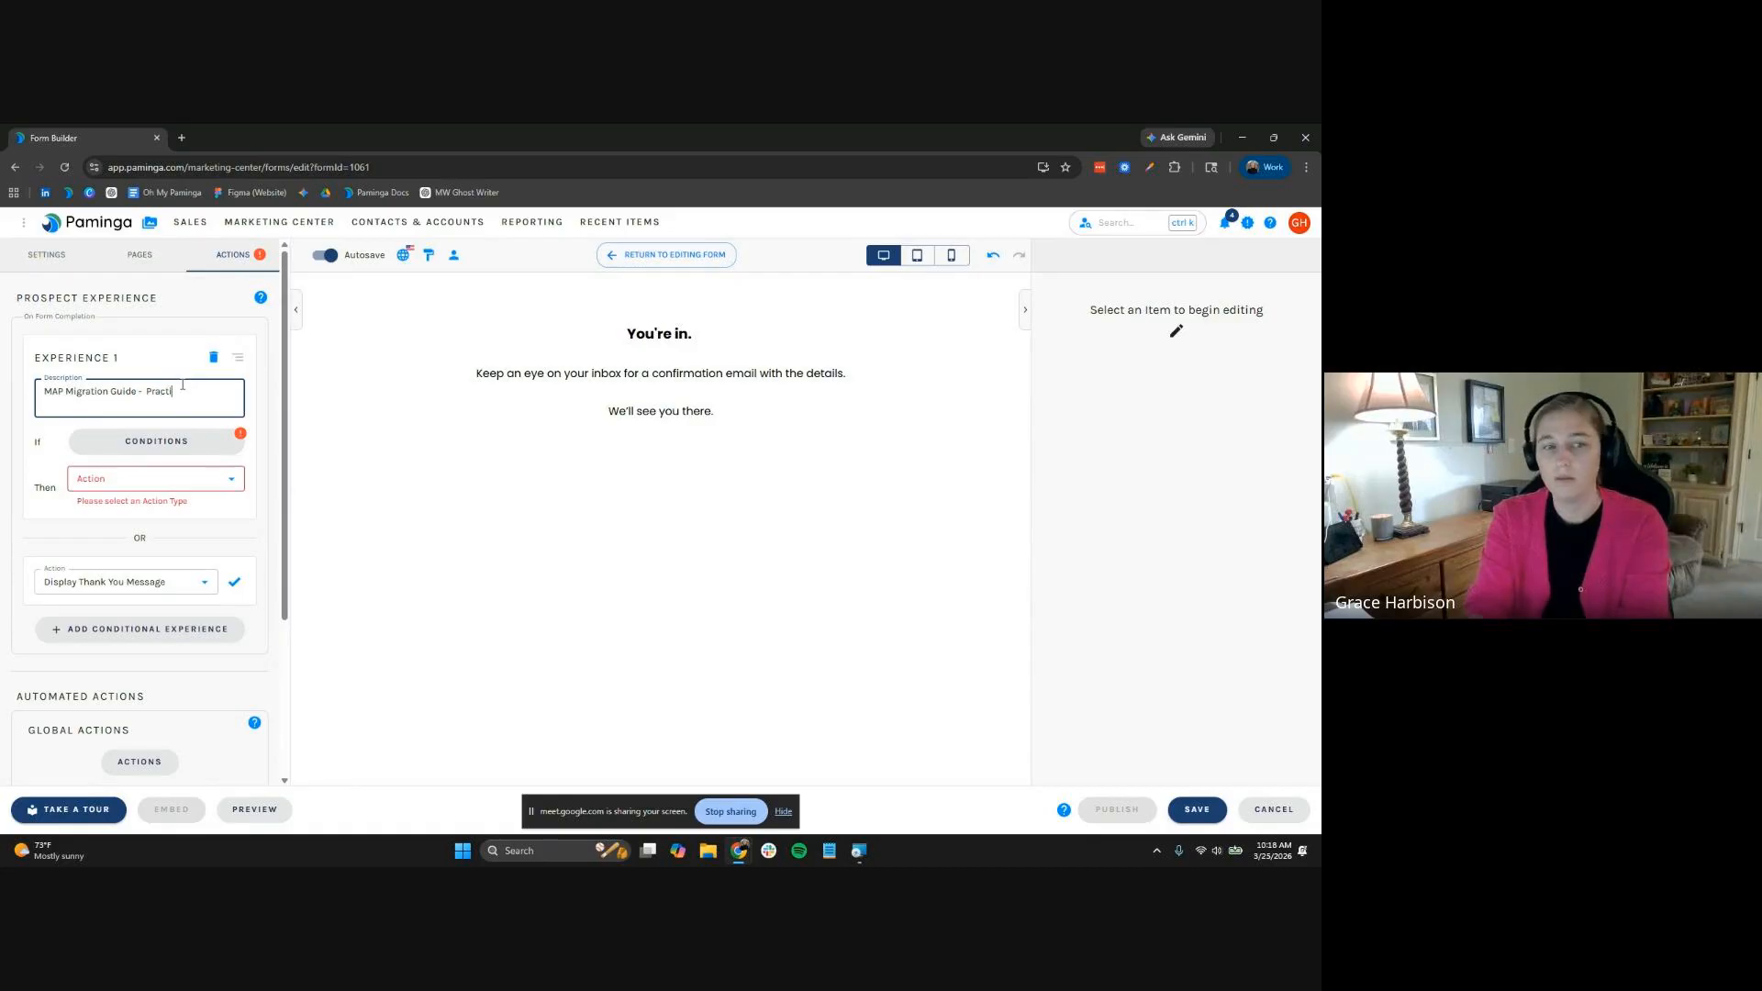
pyautogui.write('tio')
pyautogui.press('BackSpace')
pyautogui.press('BackSpace')
pyautogui.press('BackSpace')
pyautogui.press('BackSpace')
pyautogui.press('BackSpace')
pyautogui.press('BackSpace')
pyautogui.press('BackSpace')
pyautogui.press('BackSpace')
pyautogui.press('BackSpace')
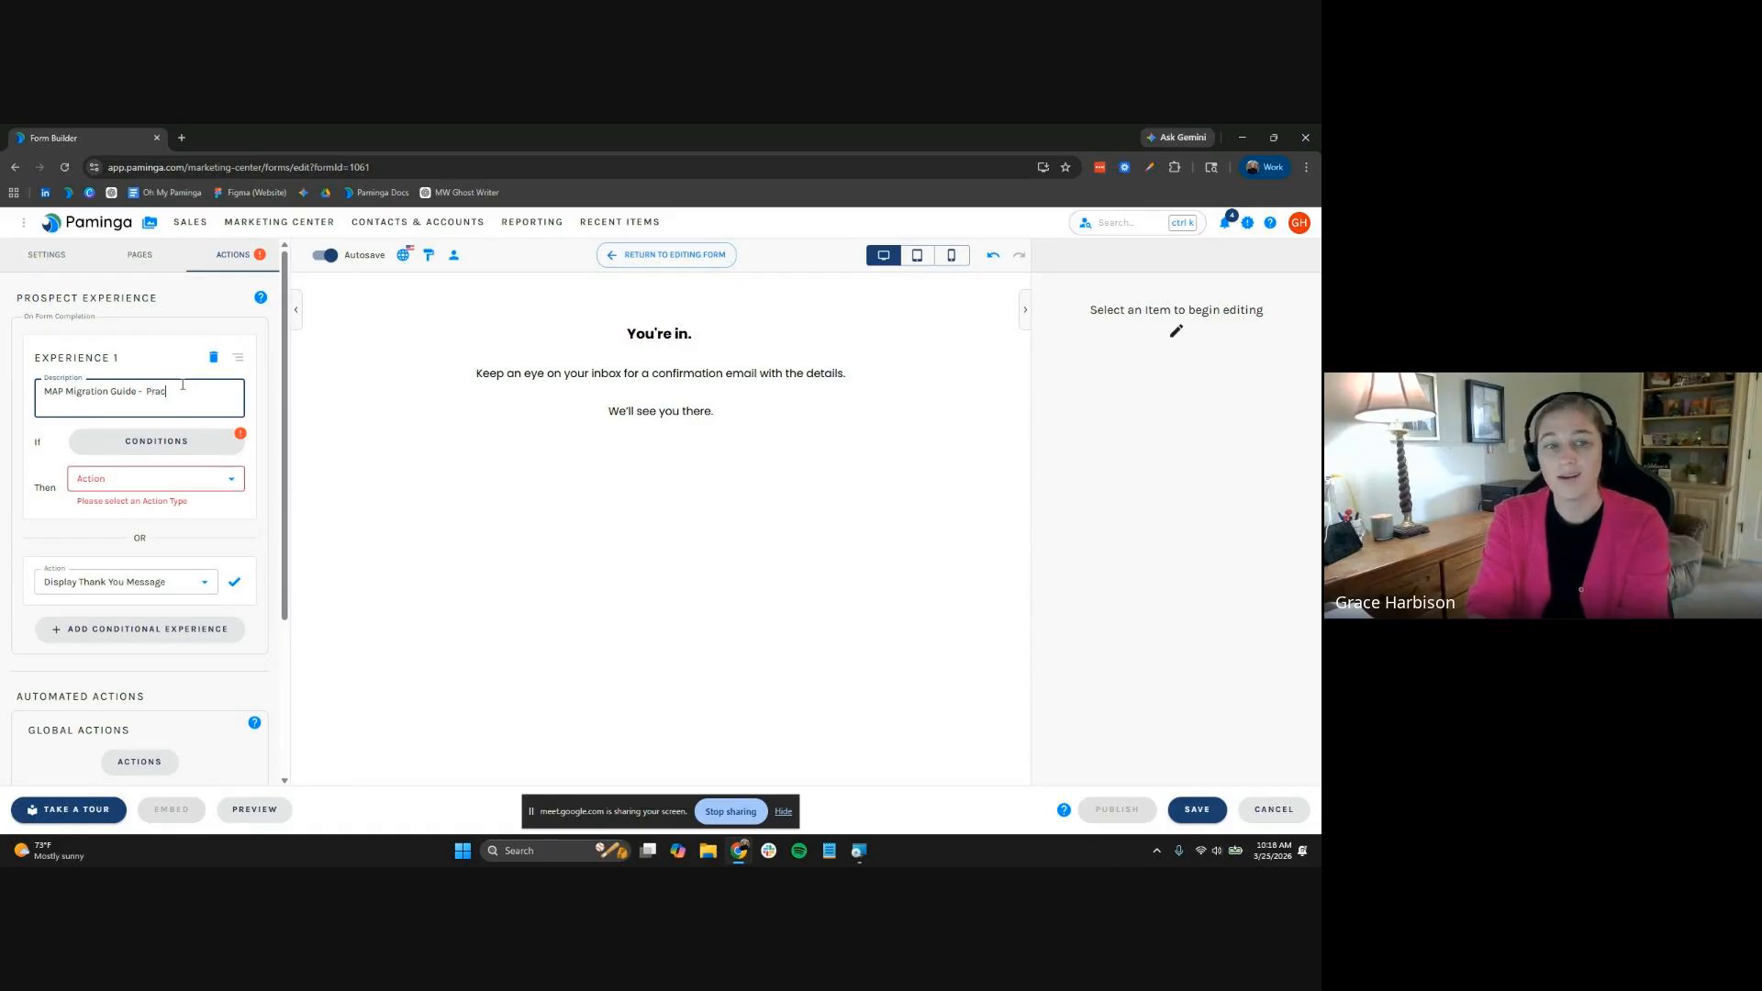
pyautogui.press('Tab')
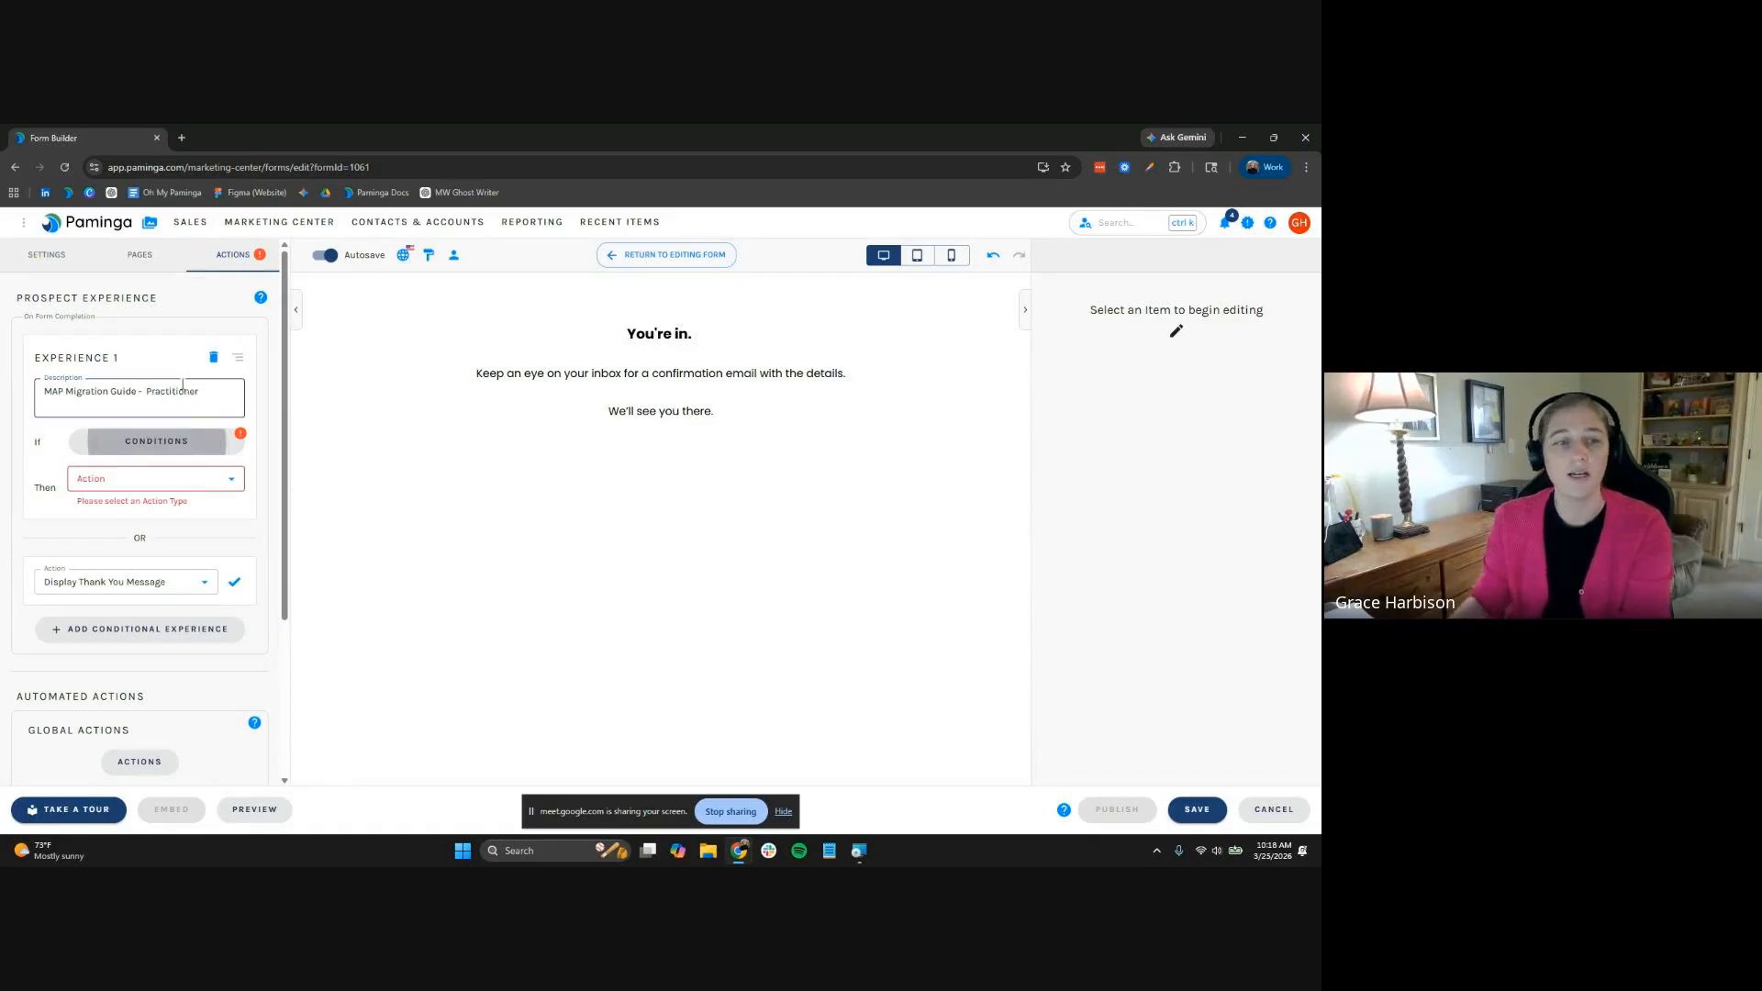
# Base Experience 1's condition on the job-title field, matching any of several values
pyautogui.click(197, 450)
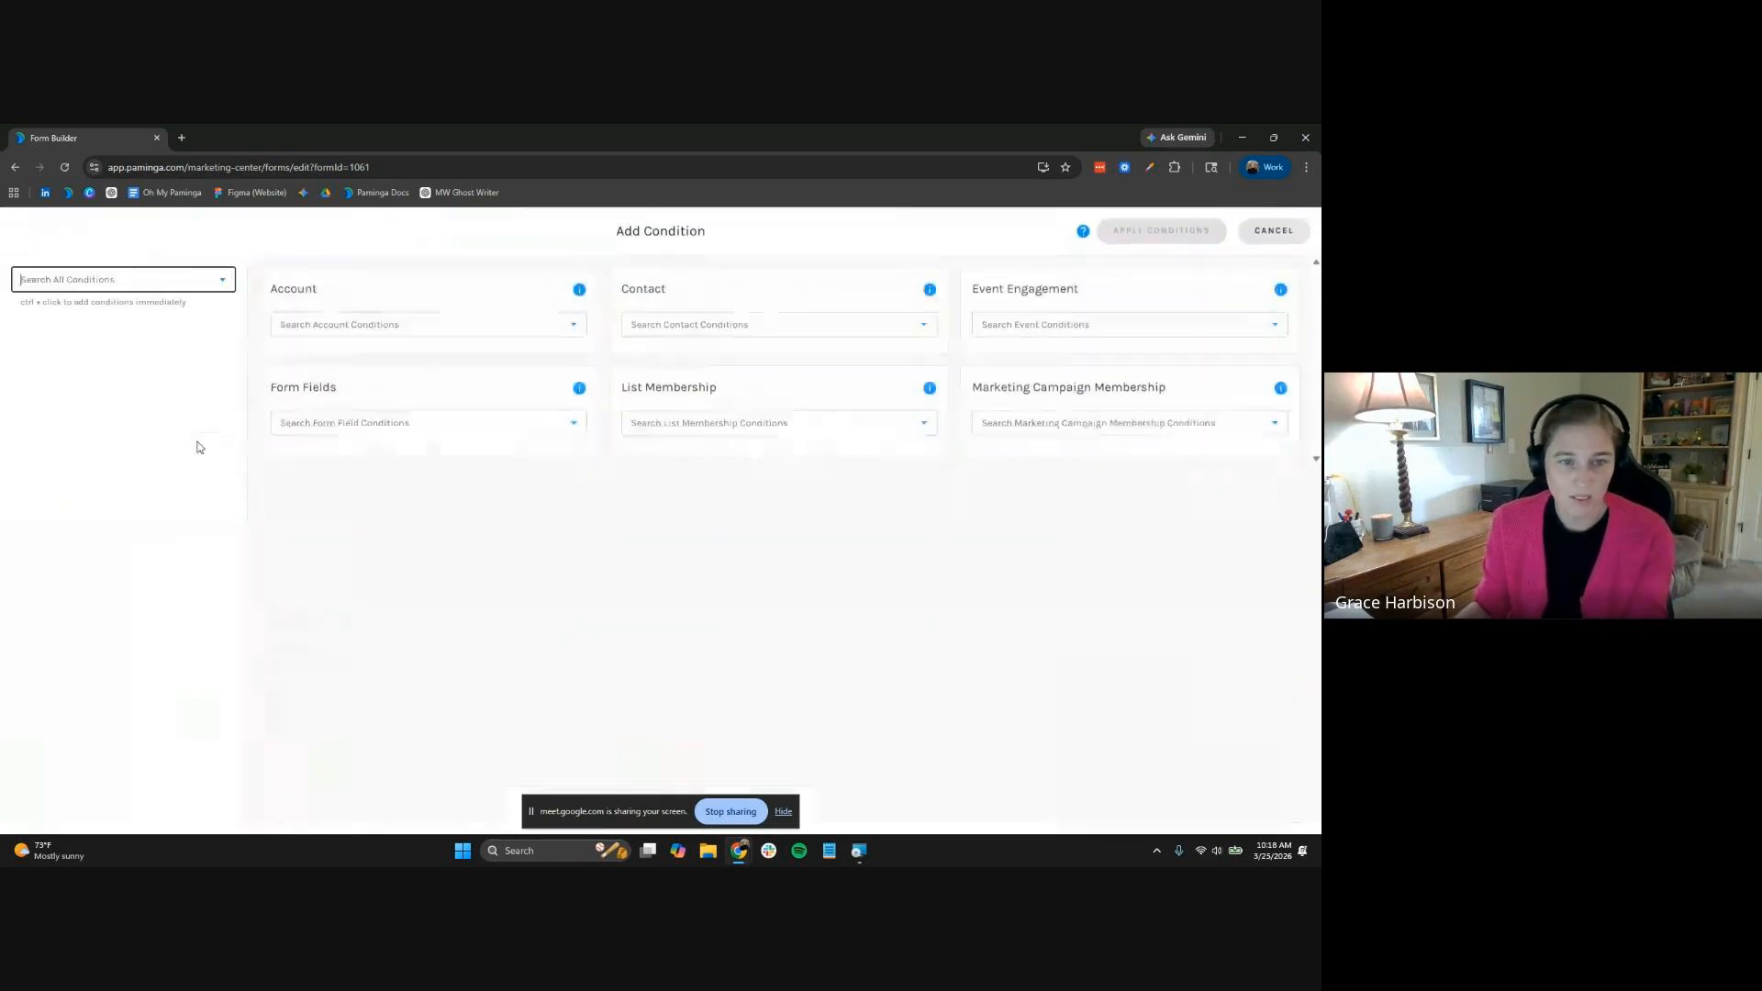
pyautogui.click(368, 429)
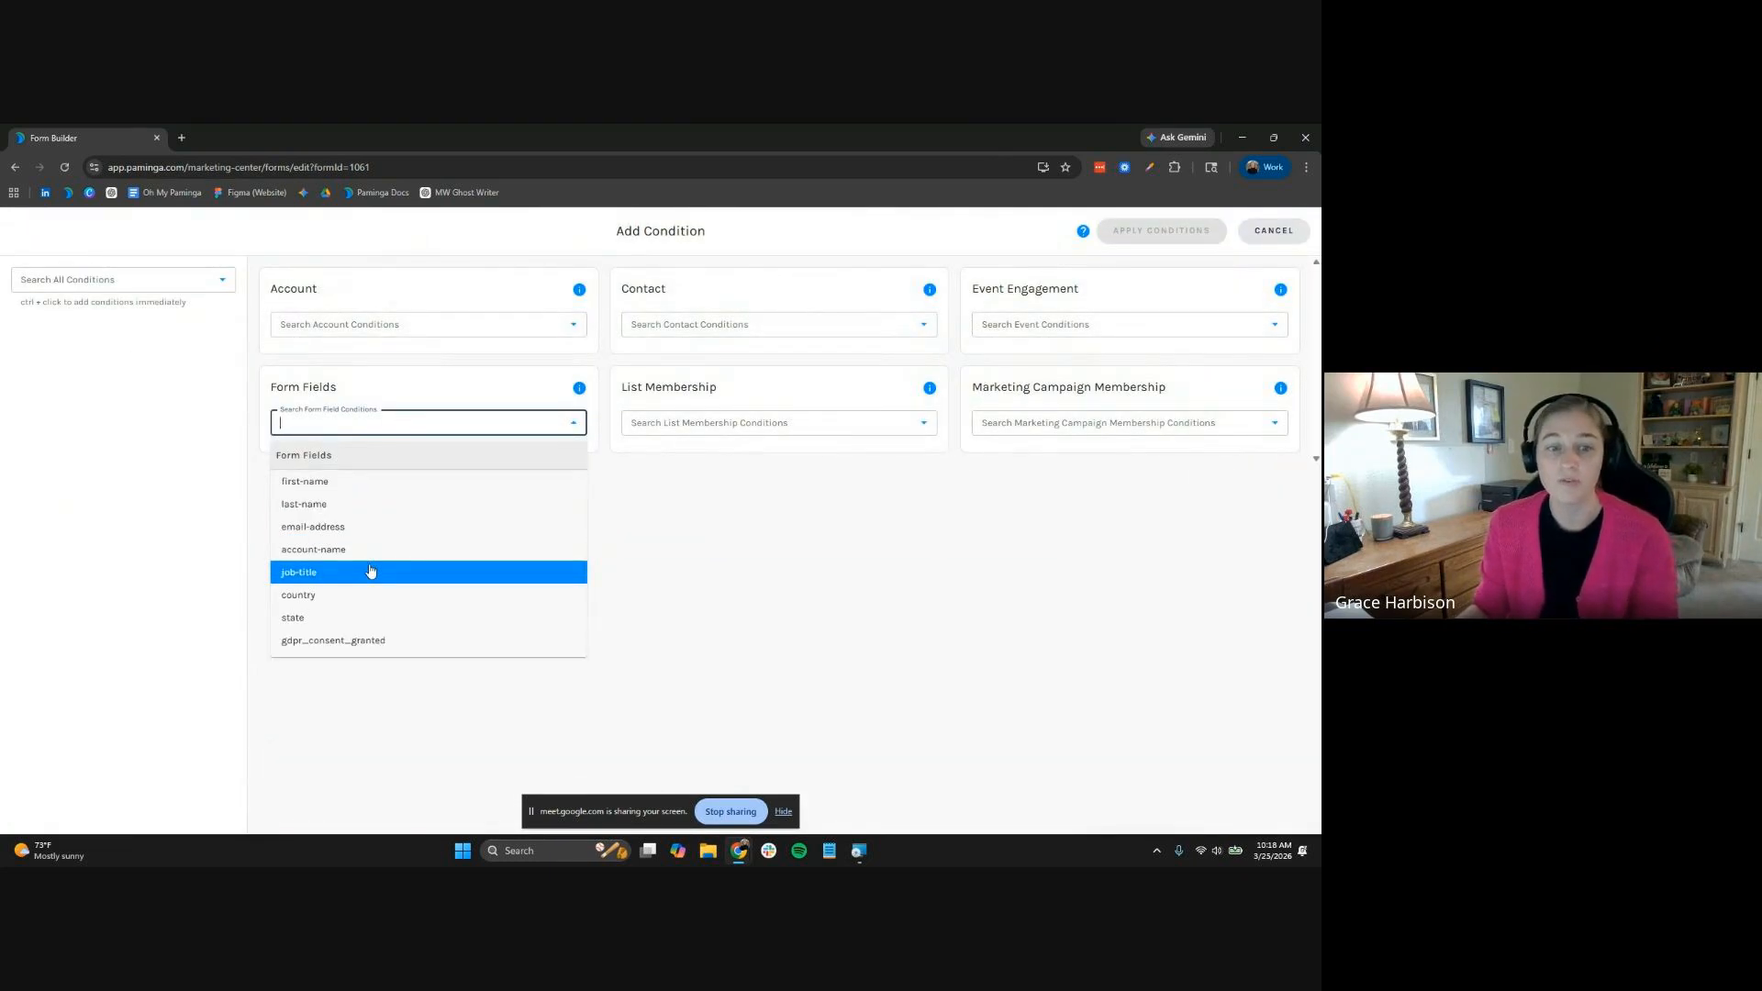
pyautogui.click(370, 571)
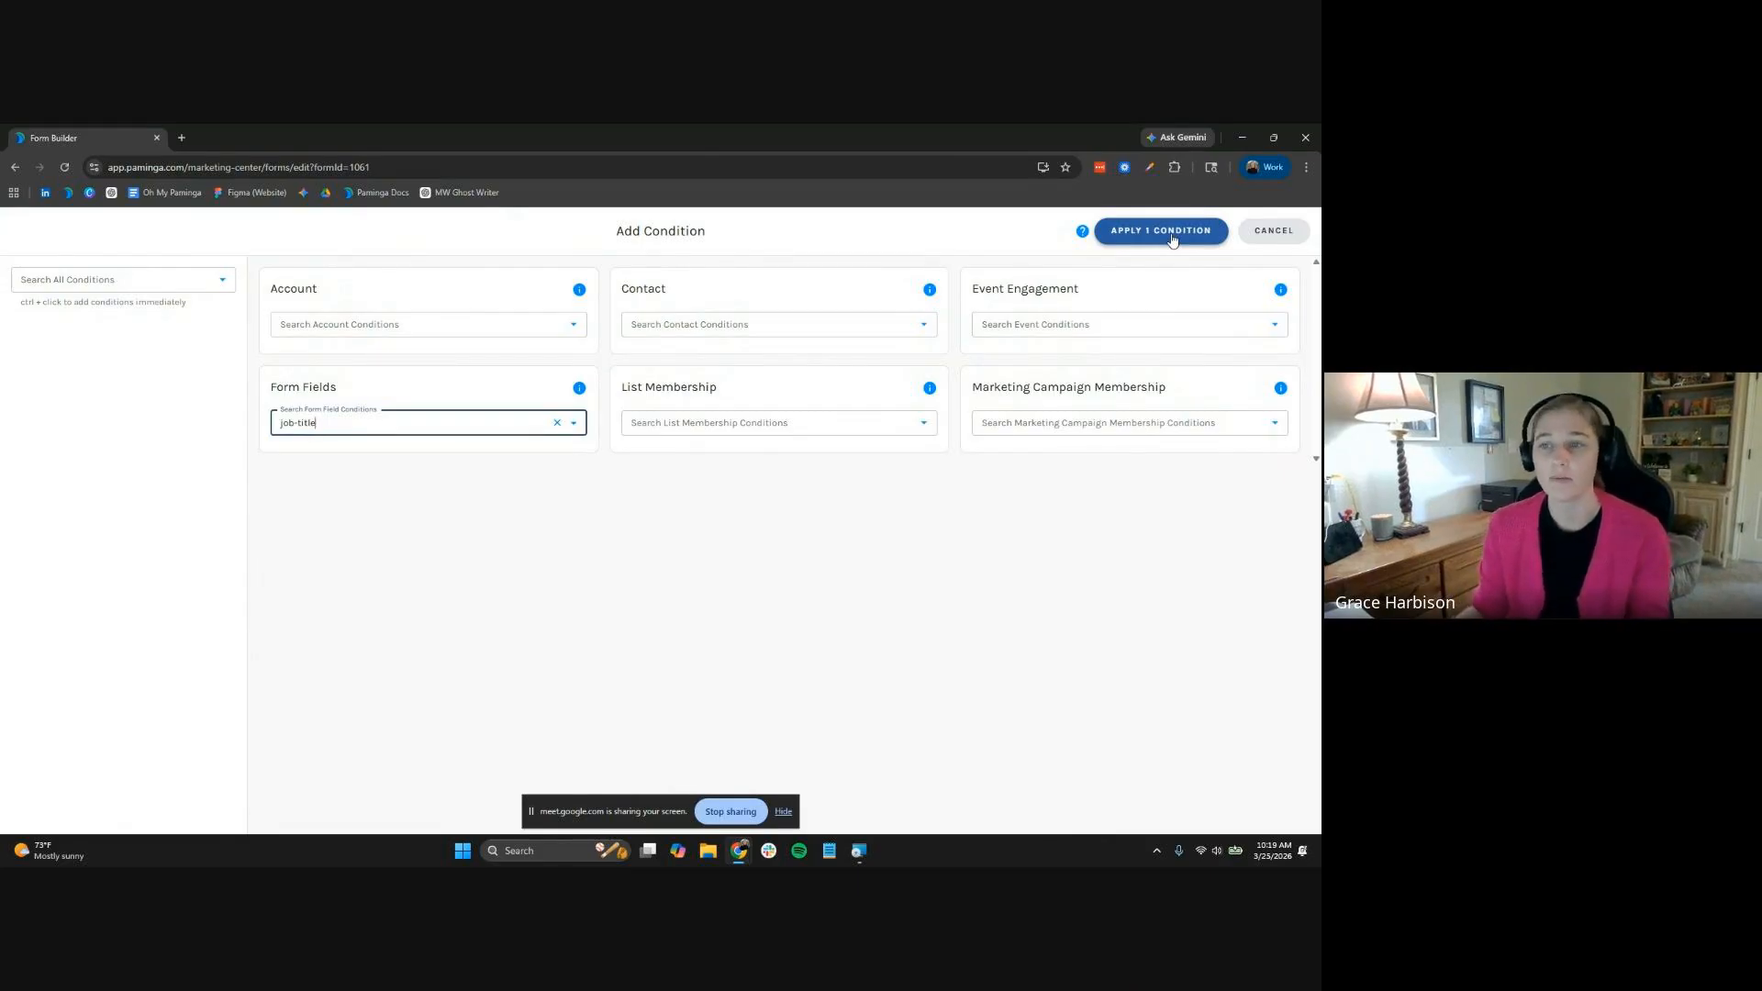
pyautogui.click(1172, 239)
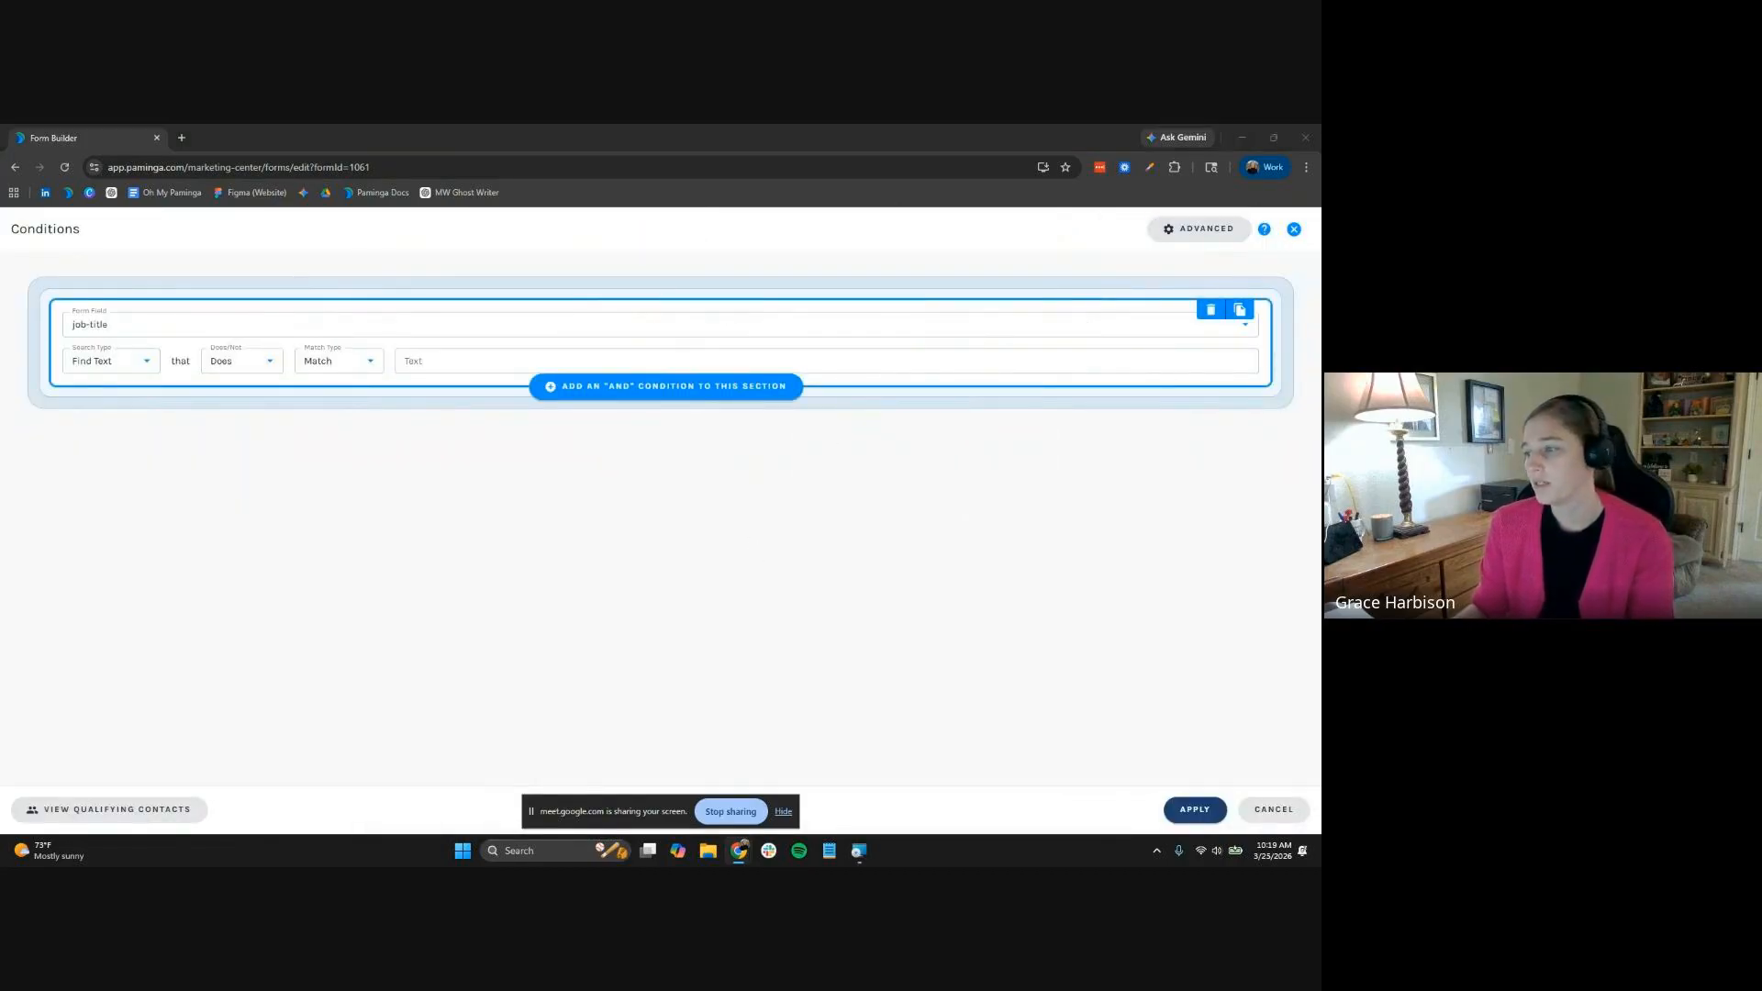
pyautogui.click(332, 362)
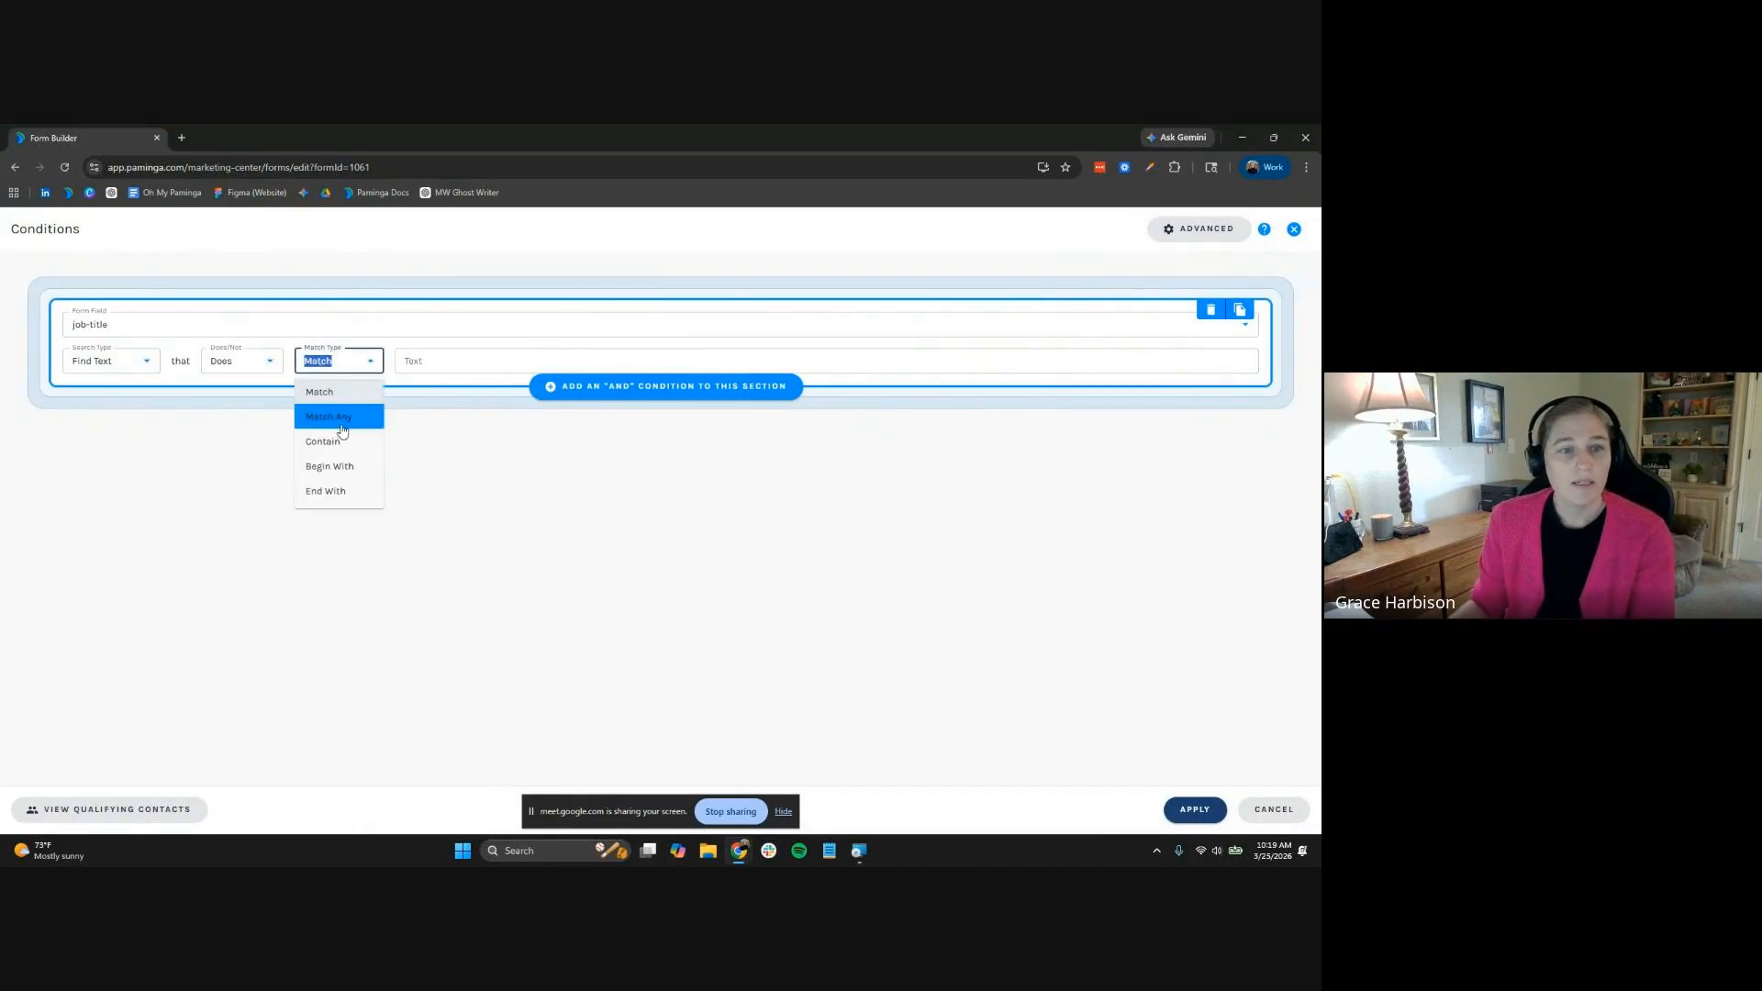
pyautogui.click(342, 423)
# Add the job-title values Manager, Mng, Specialist, Analyst, Coordinator and Architect
pyautogui.click(437, 361)
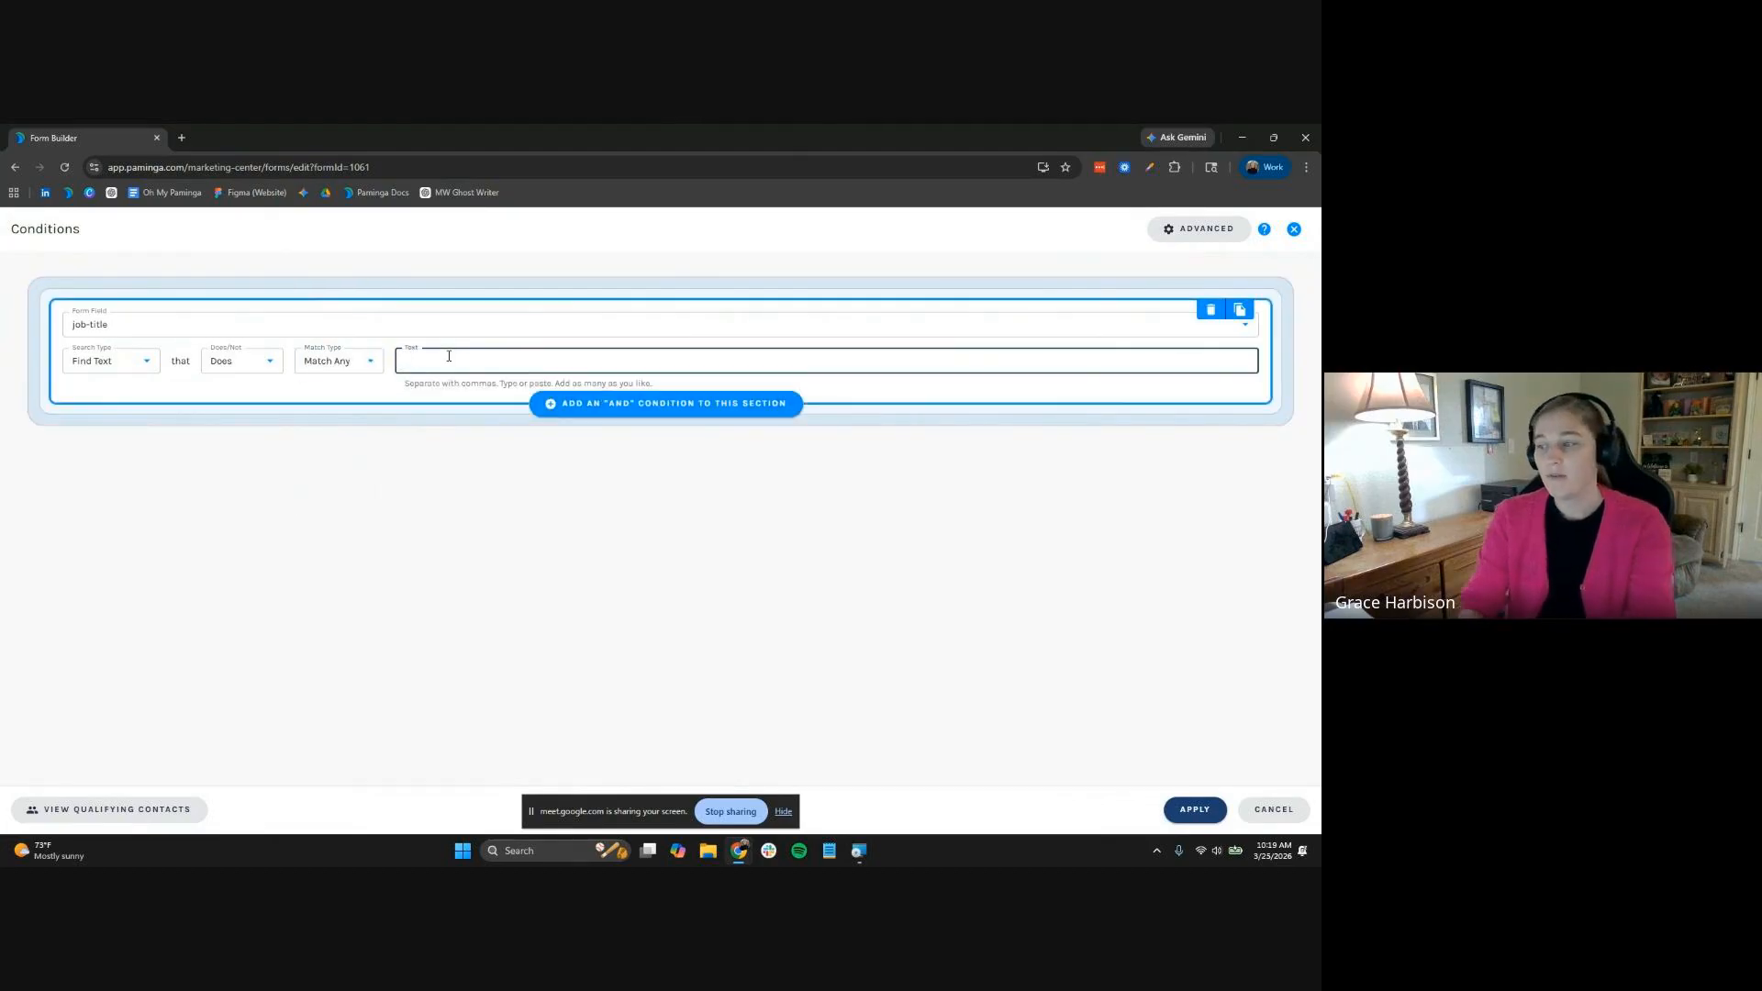
pyautogui.write('Manager')
pyautogui.press('Return')
pyautogui.write('M')
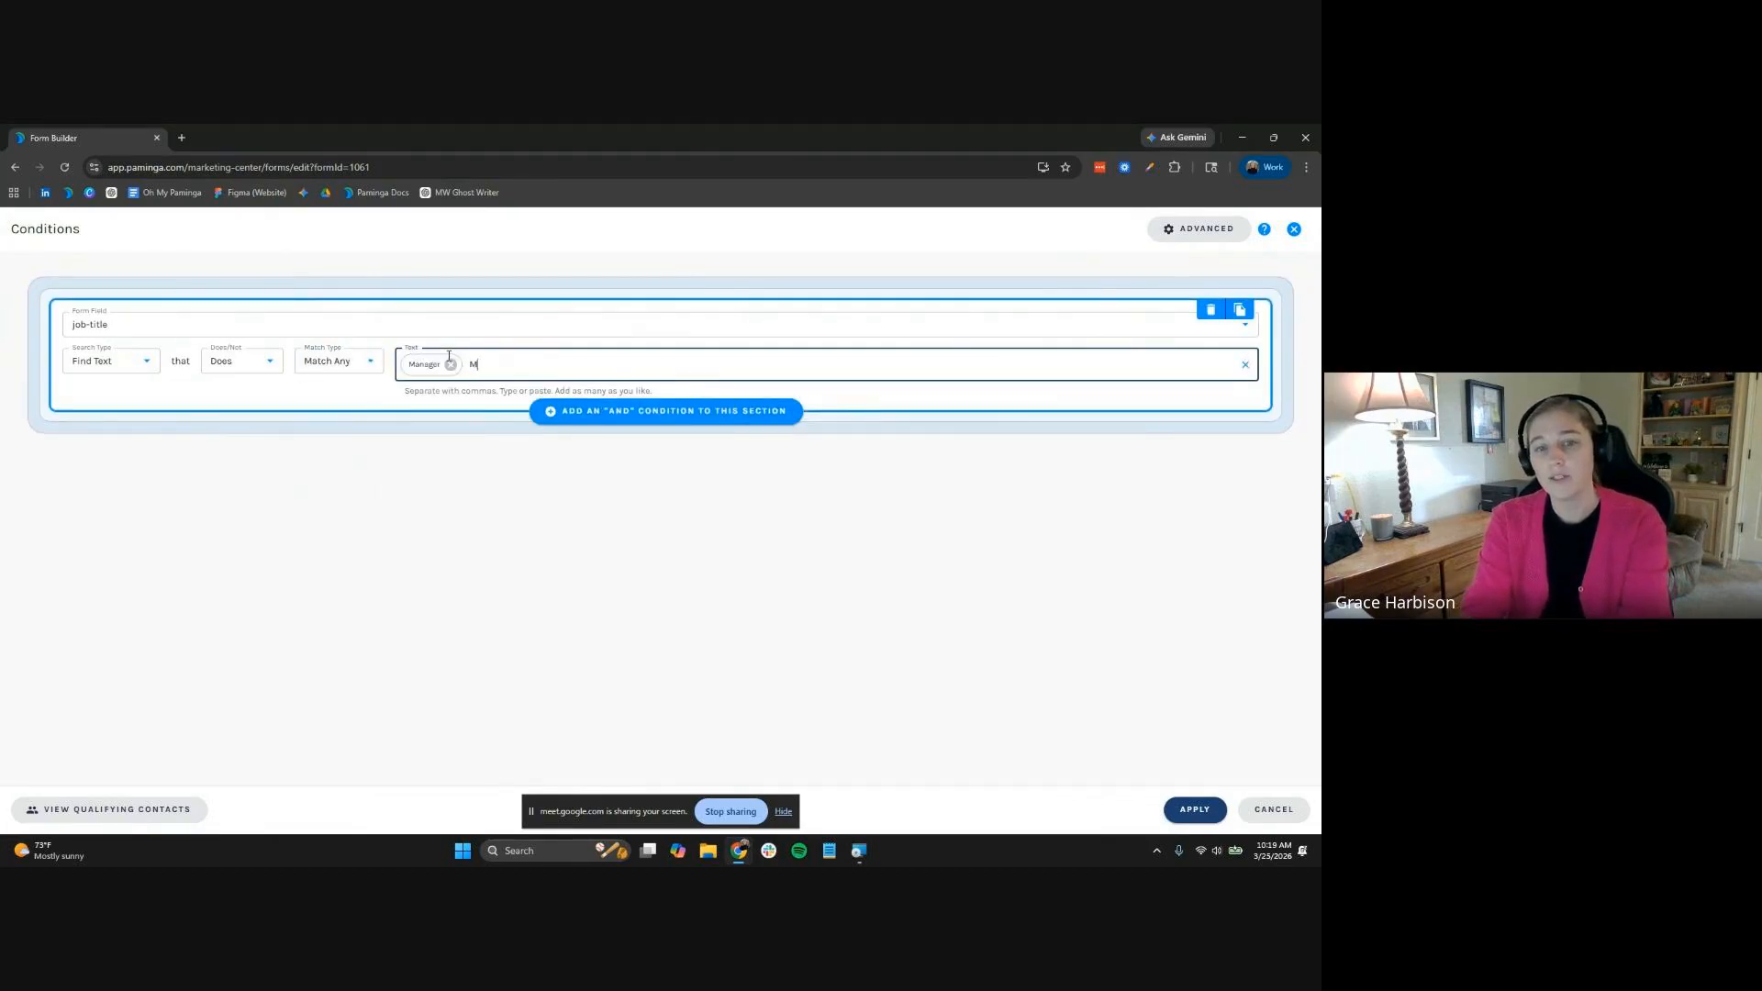
pyautogui.write('ng')
pyautogui.press('Return')
pyautogui.write('Specialist')
pyautogui.press('Return')
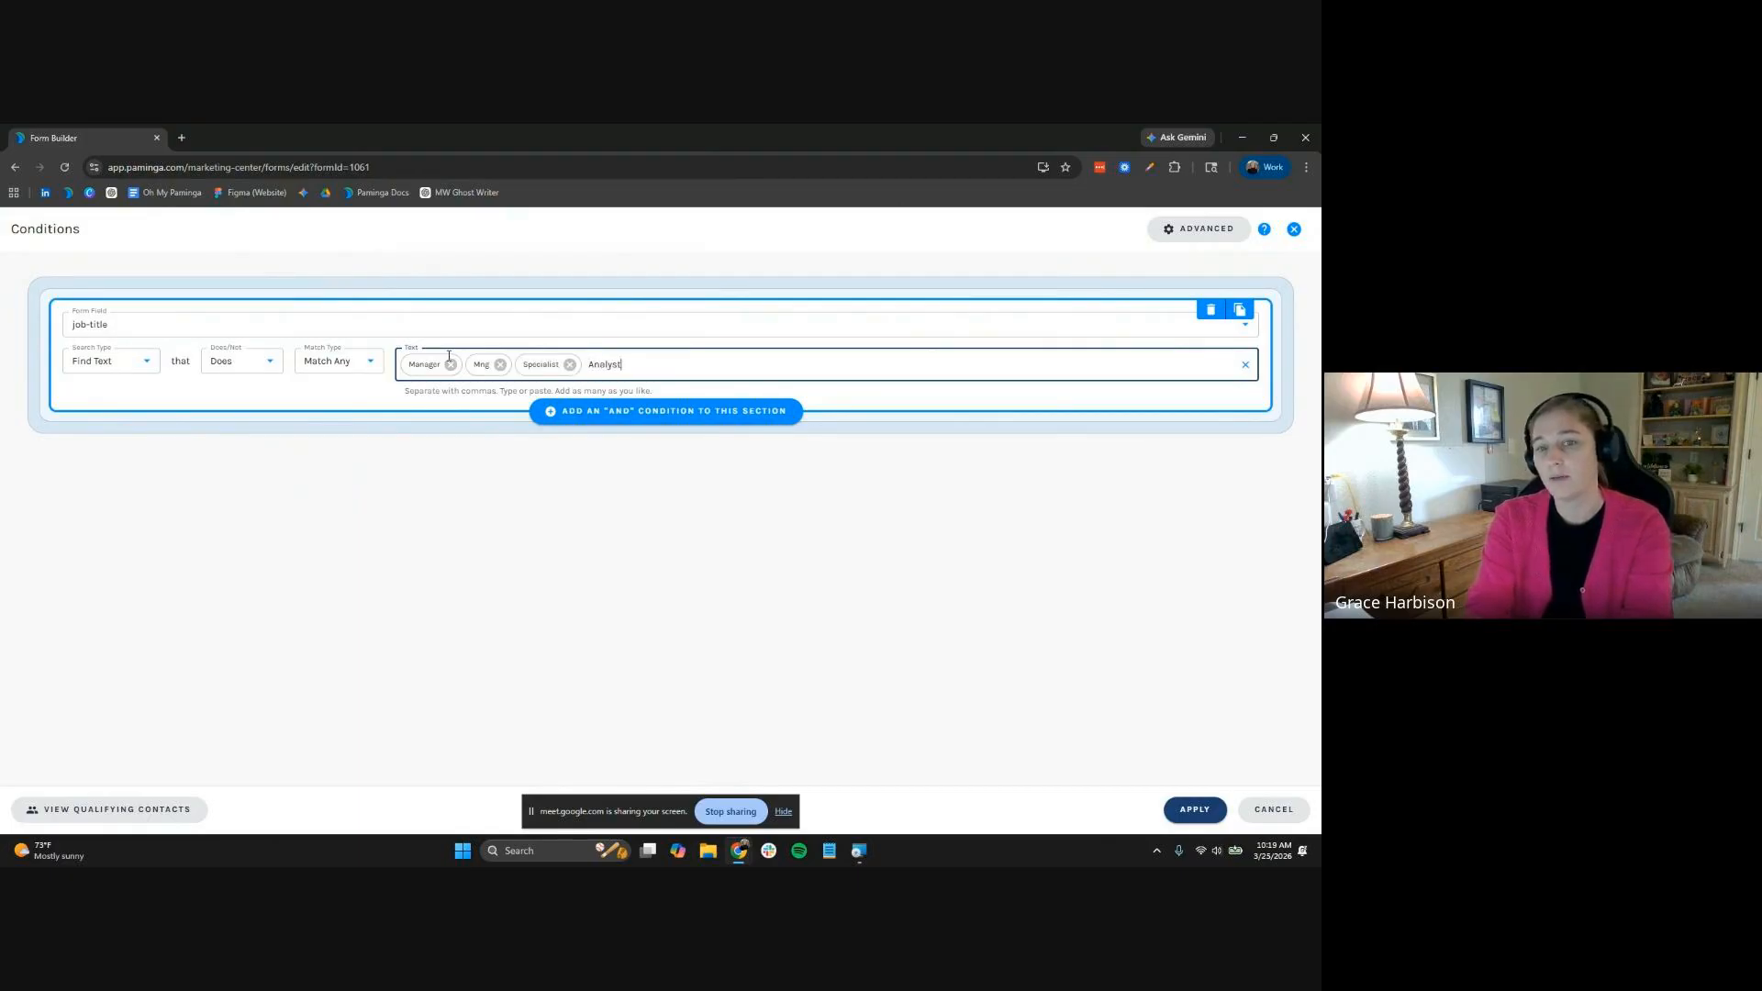
pyautogui.press('Return')
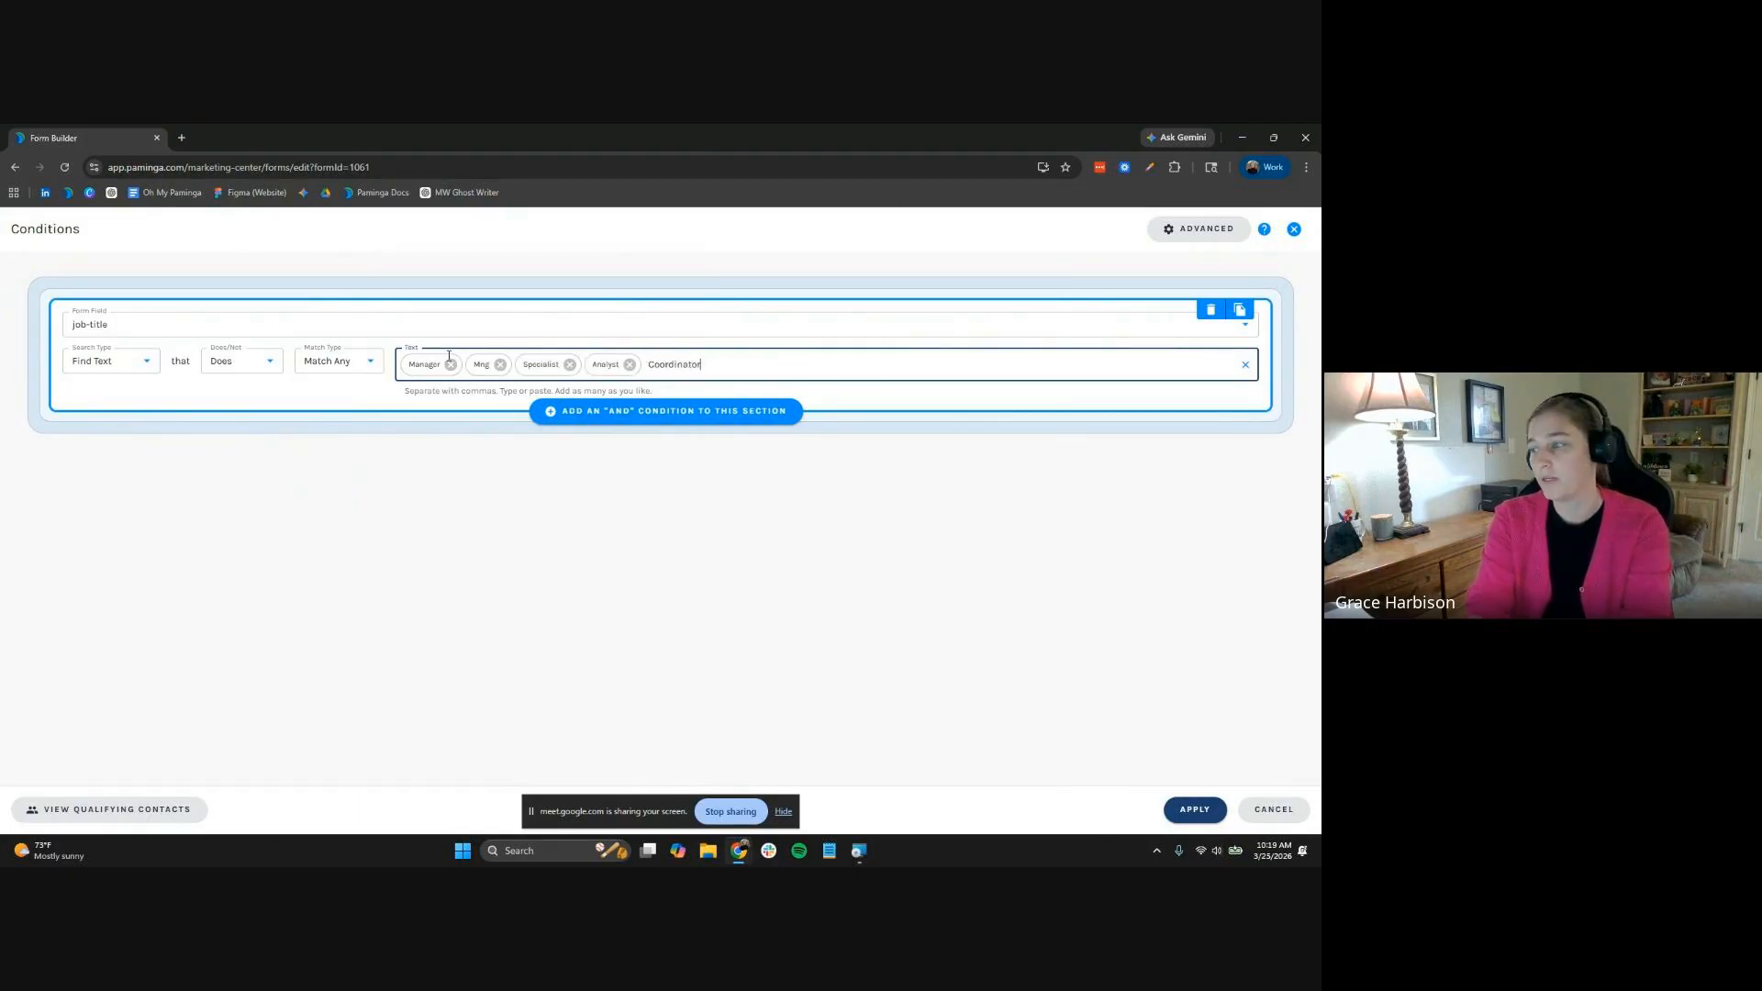
pyautogui.write('Coordinator')
pyautogui.press('Return')
pyautogui.write('Architect')
pyautogui.press('Return')
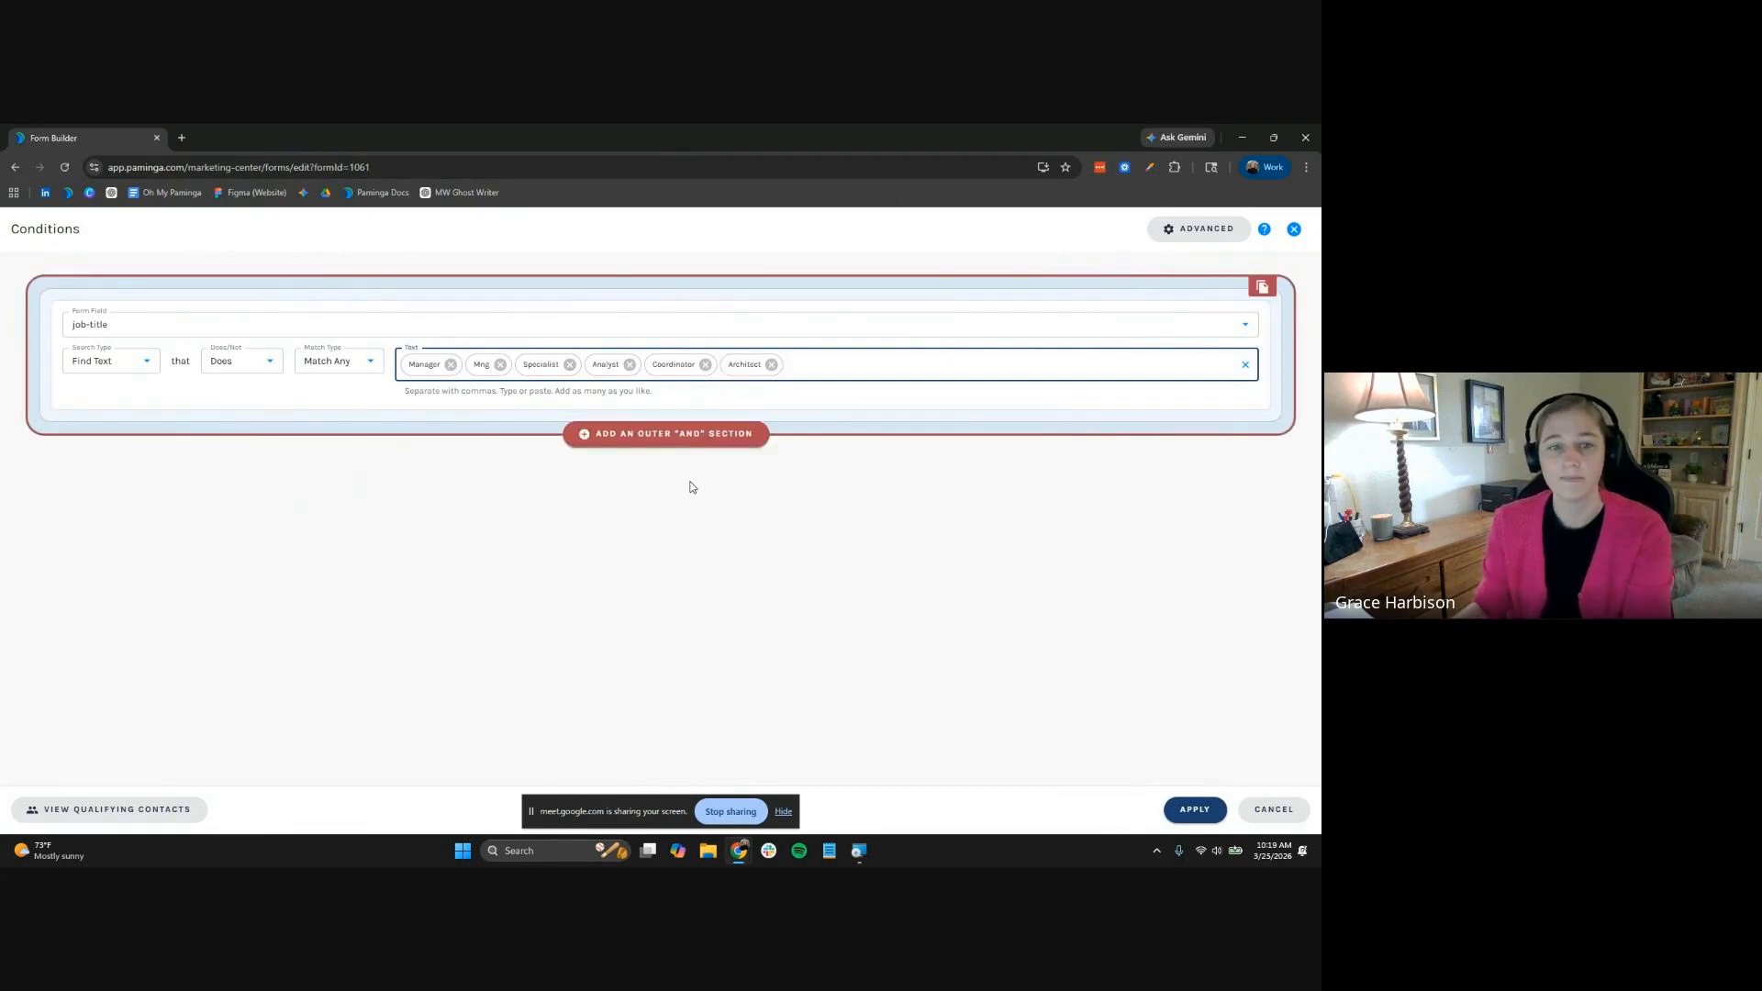
# Apply the condition and set the experience to Display Thank You Message
pyautogui.click(1193, 809)
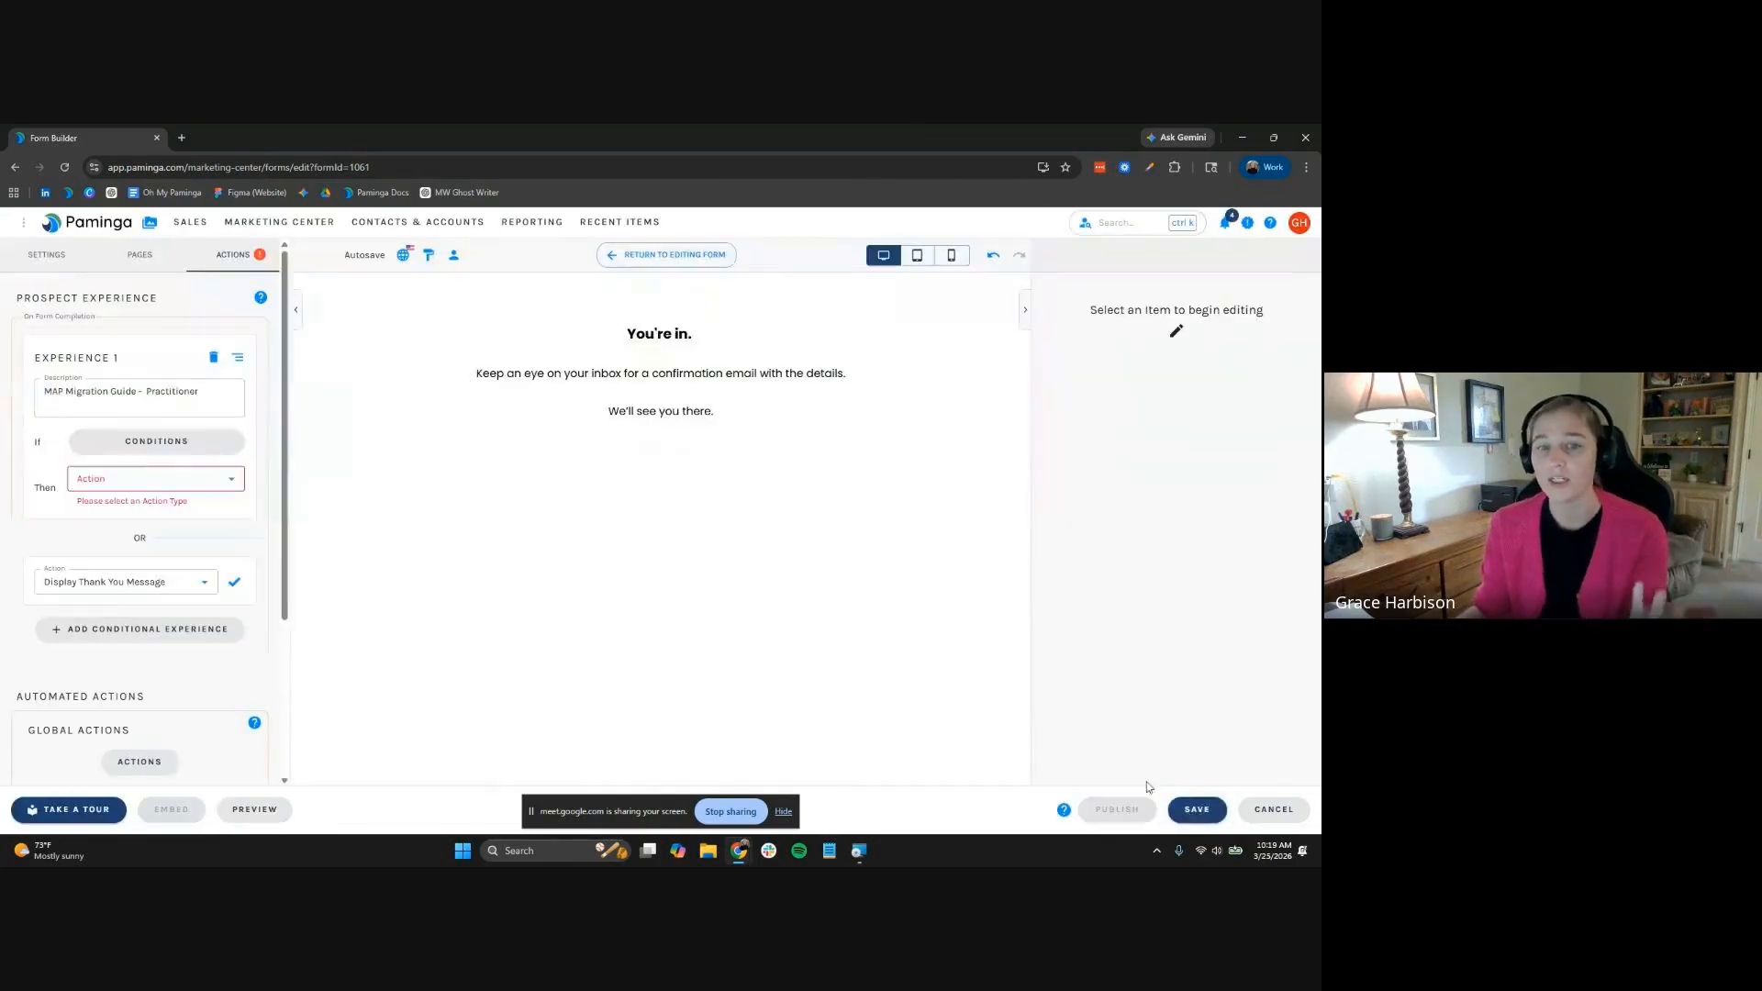
pyautogui.click(119, 479)
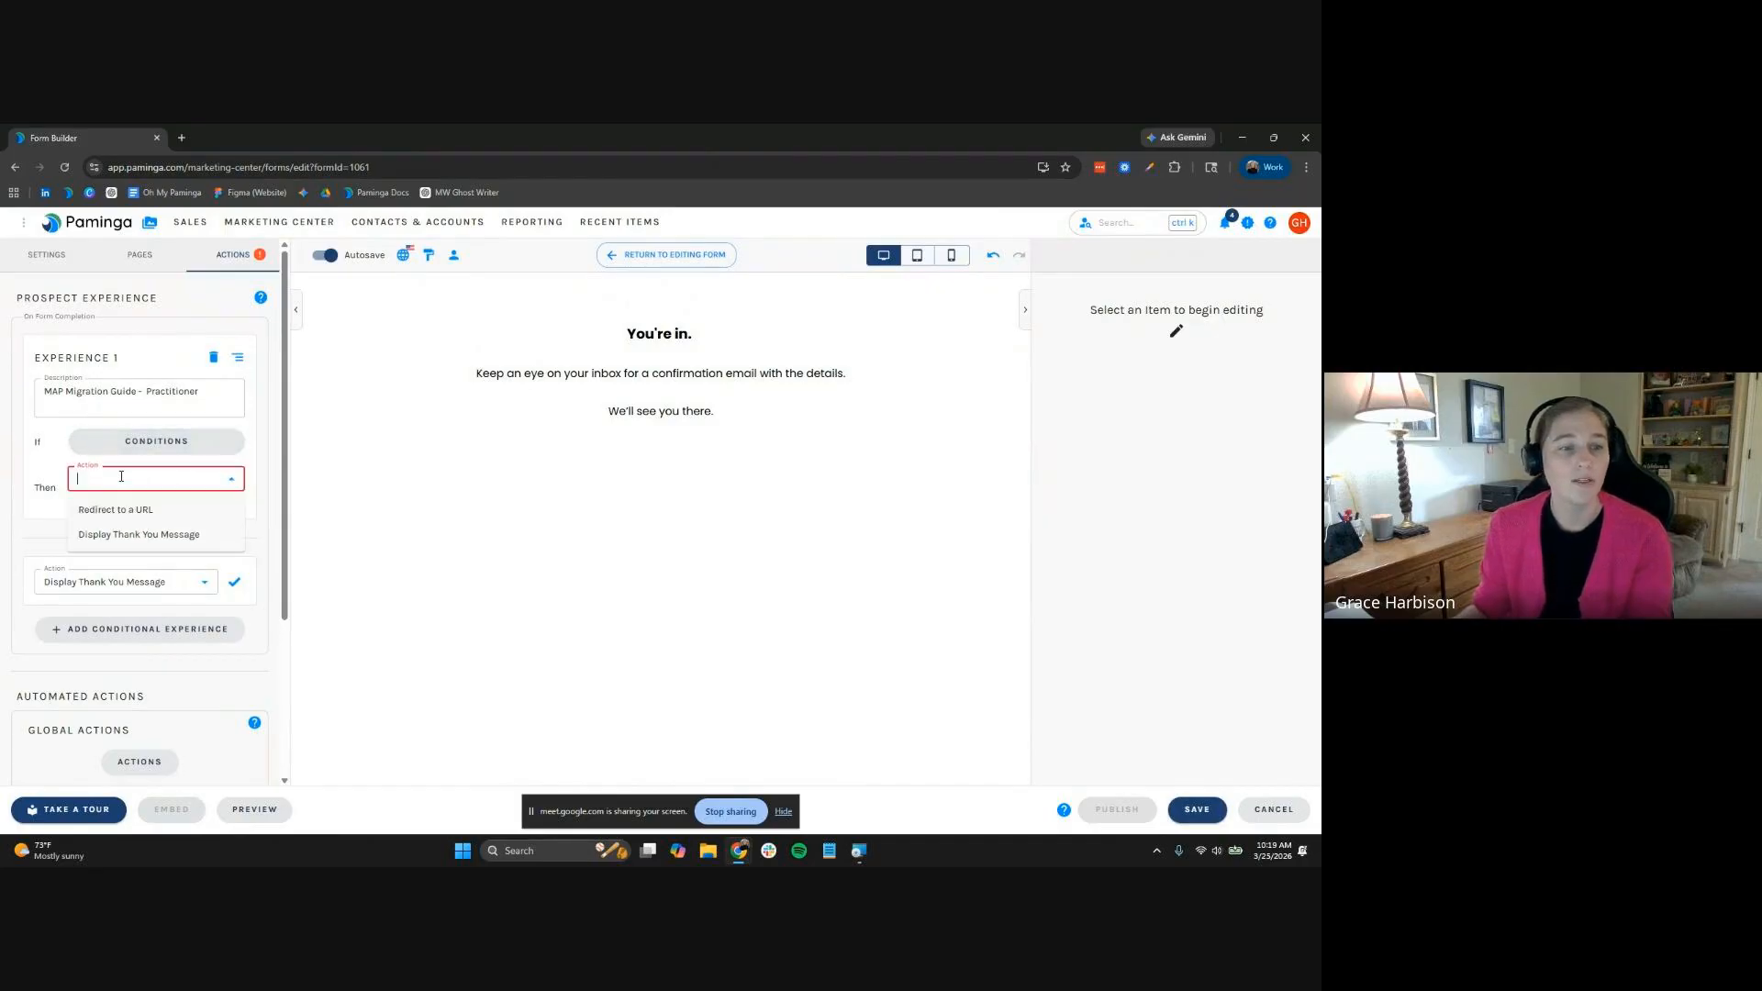
pyautogui.click(211, 534)
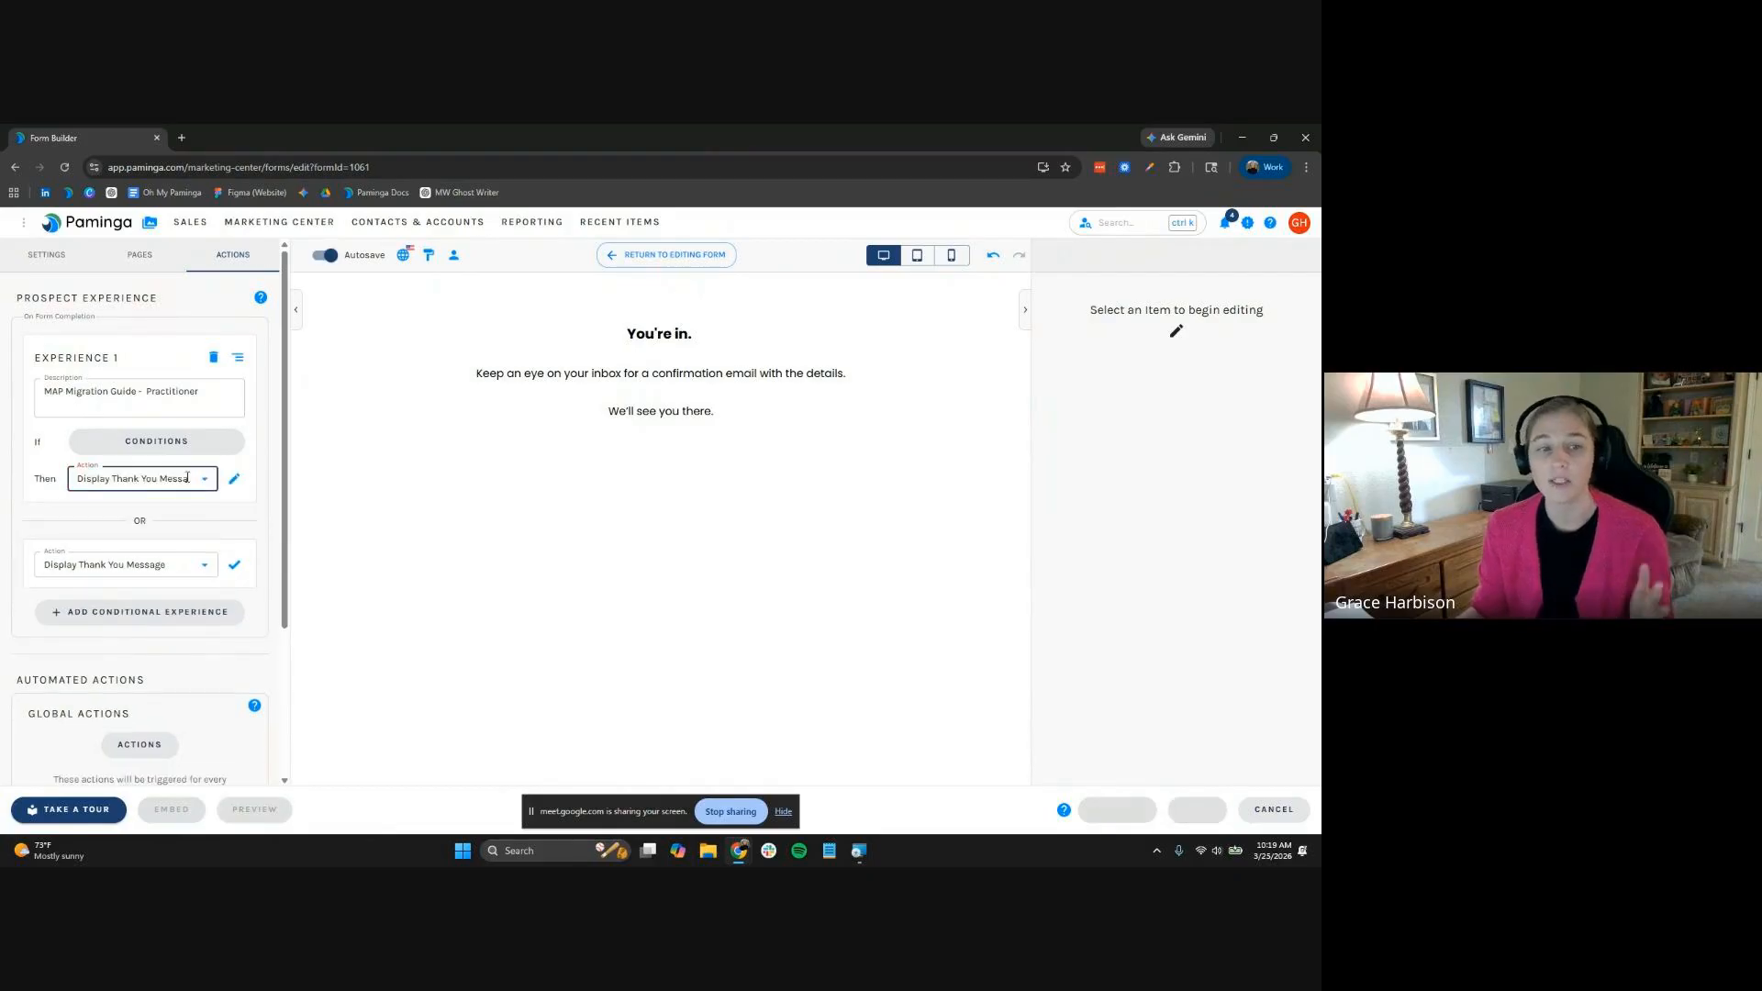
pyautogui.click(234, 478)
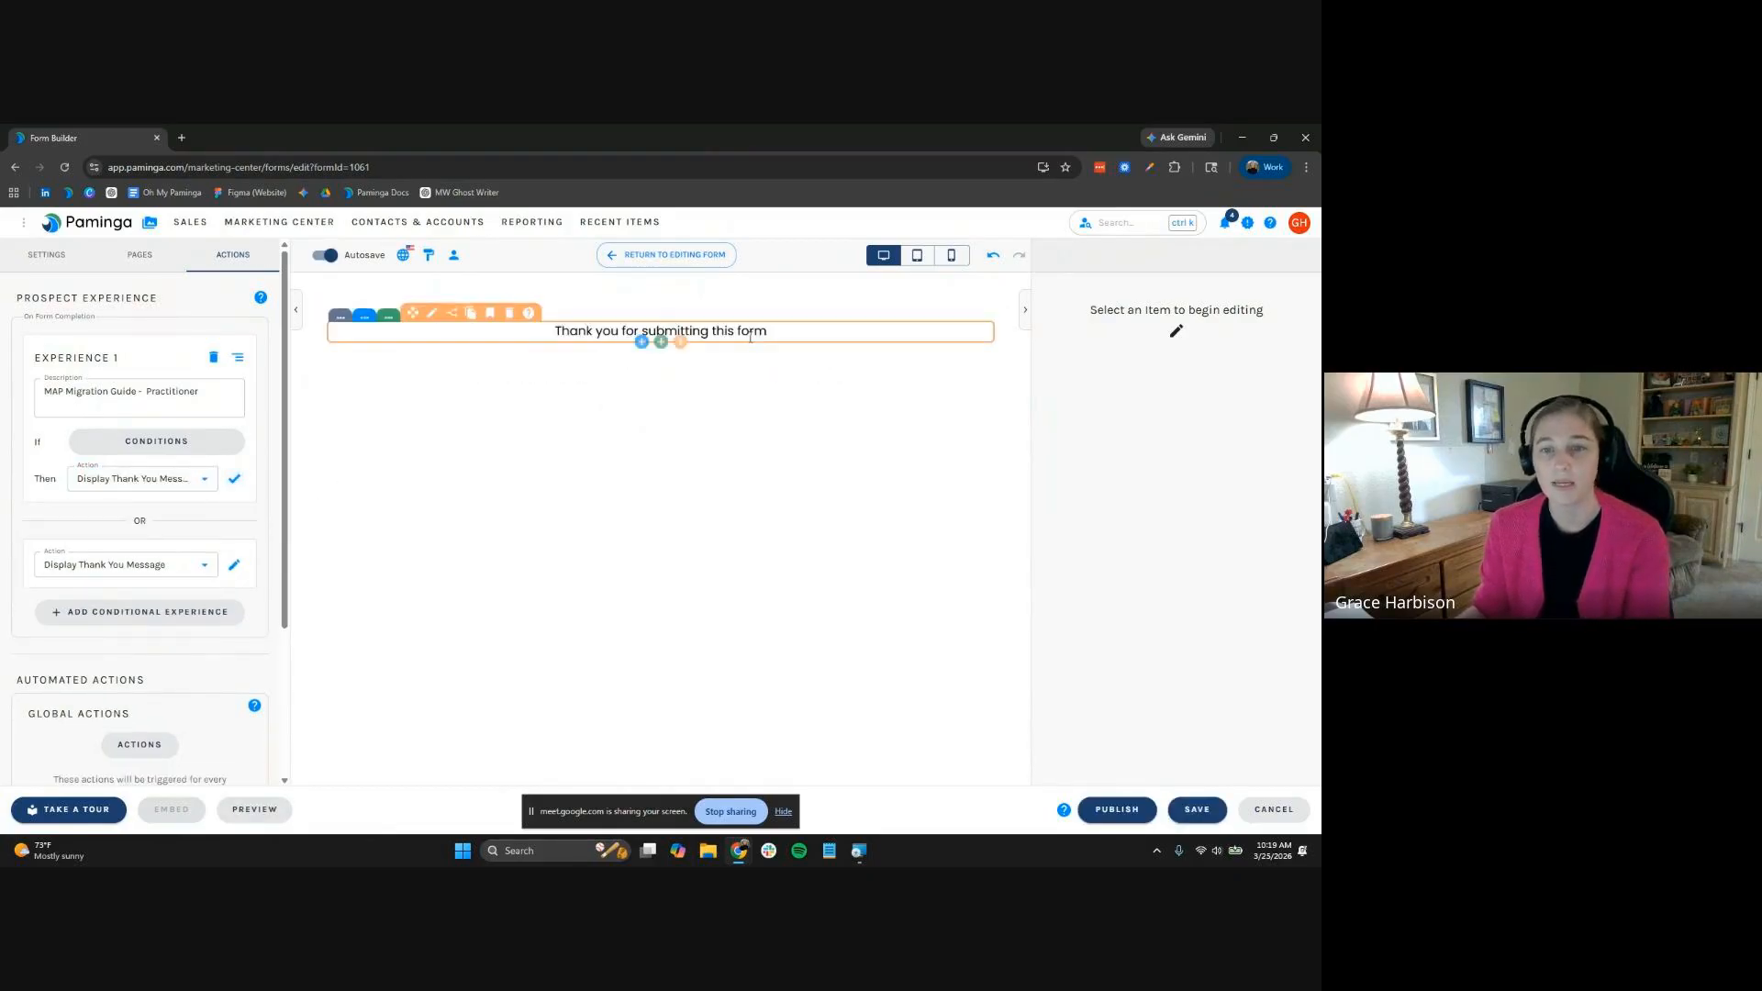
# Replace the preview text with "You're in." plus the pasted confirmation and MAP Migration Guide sentences
pyautogui.click(679, 334)
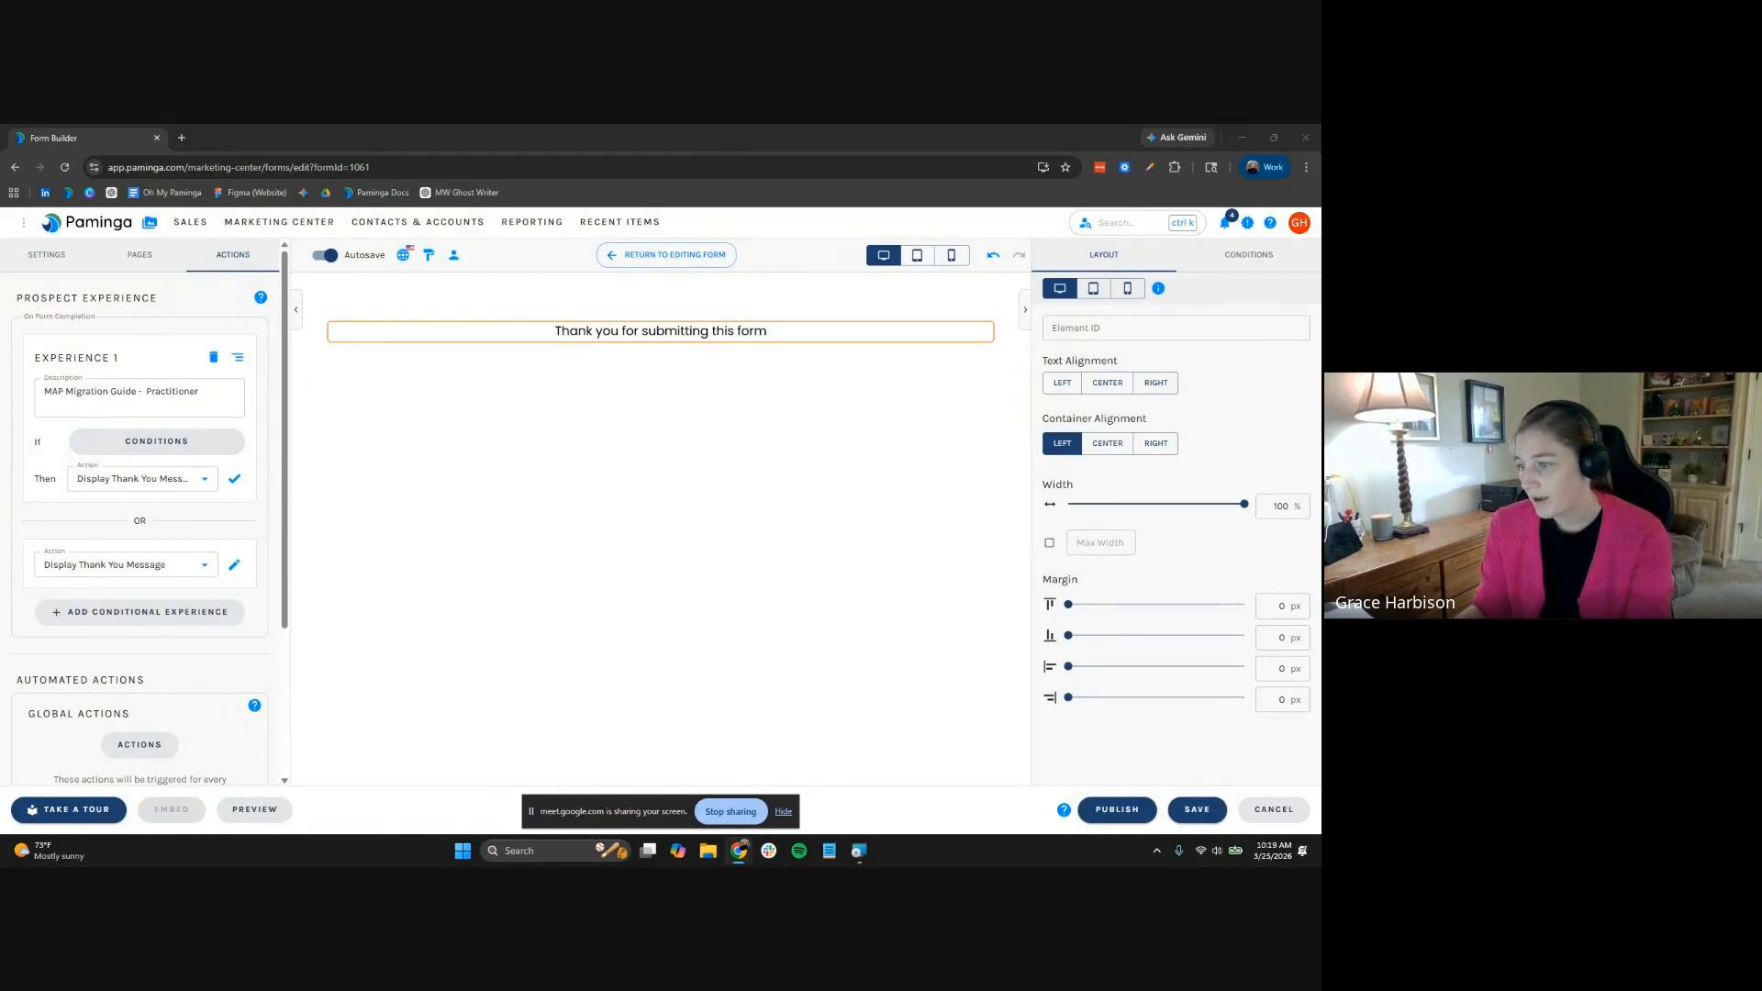
pyautogui.doubleClick(688, 332)
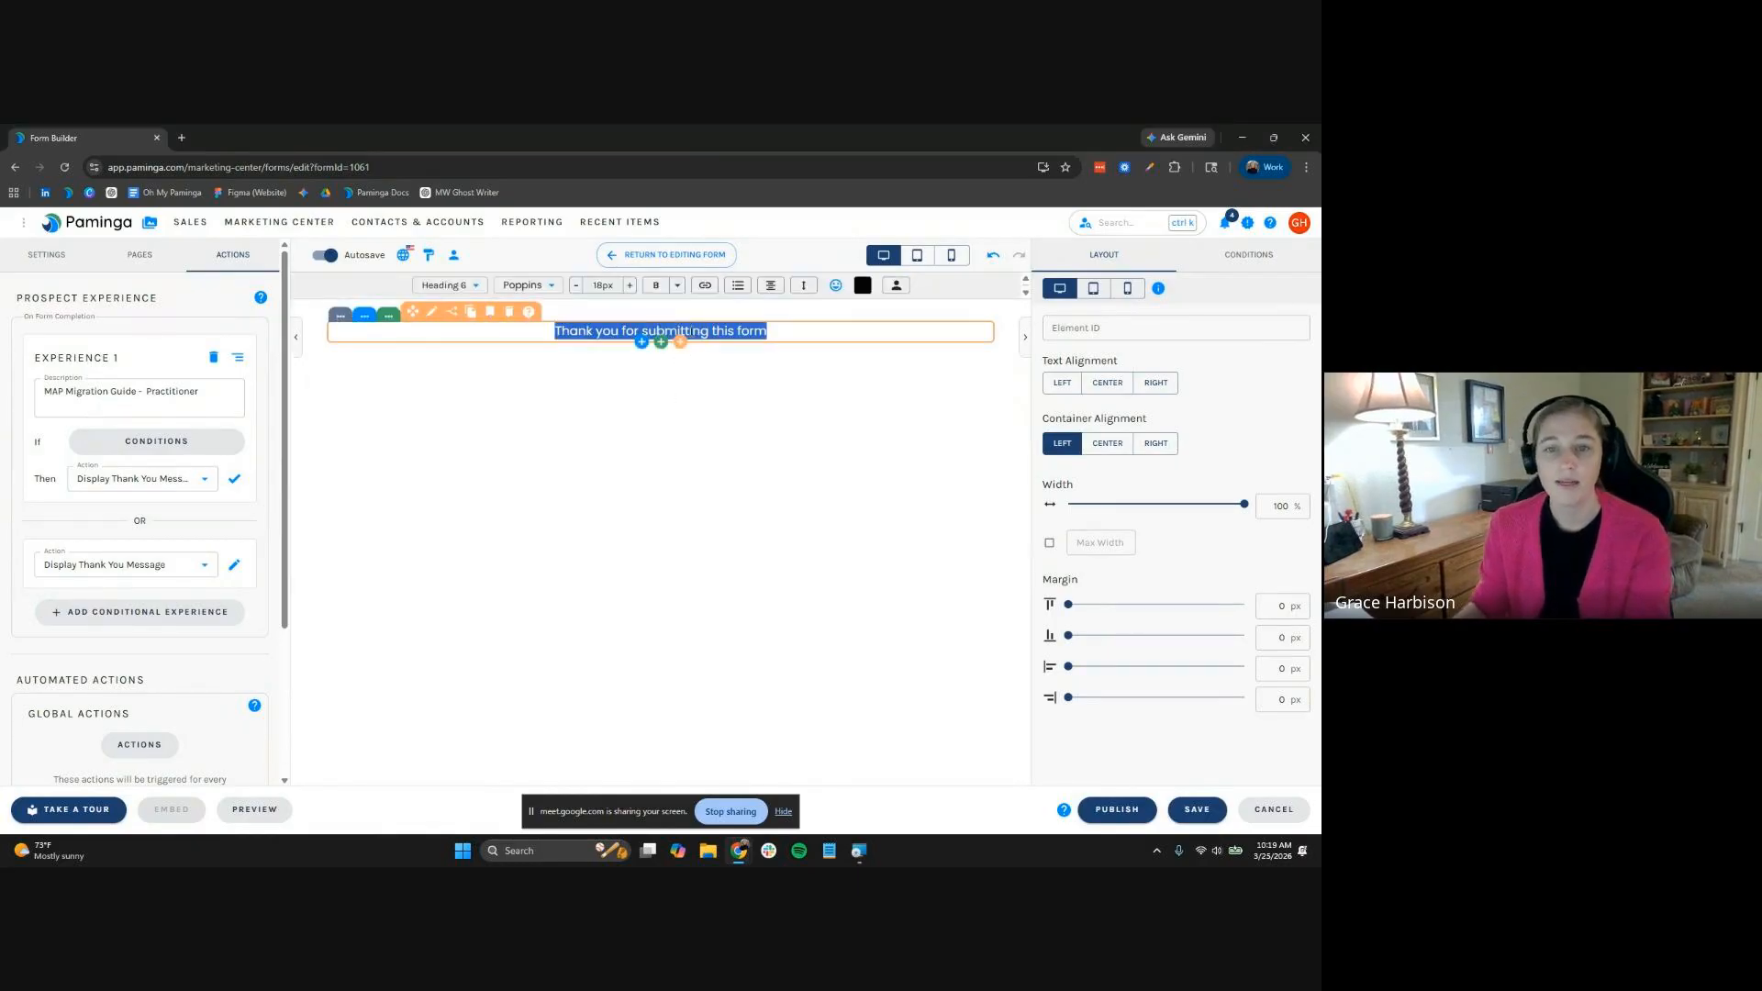
pyautogui.write("you're")
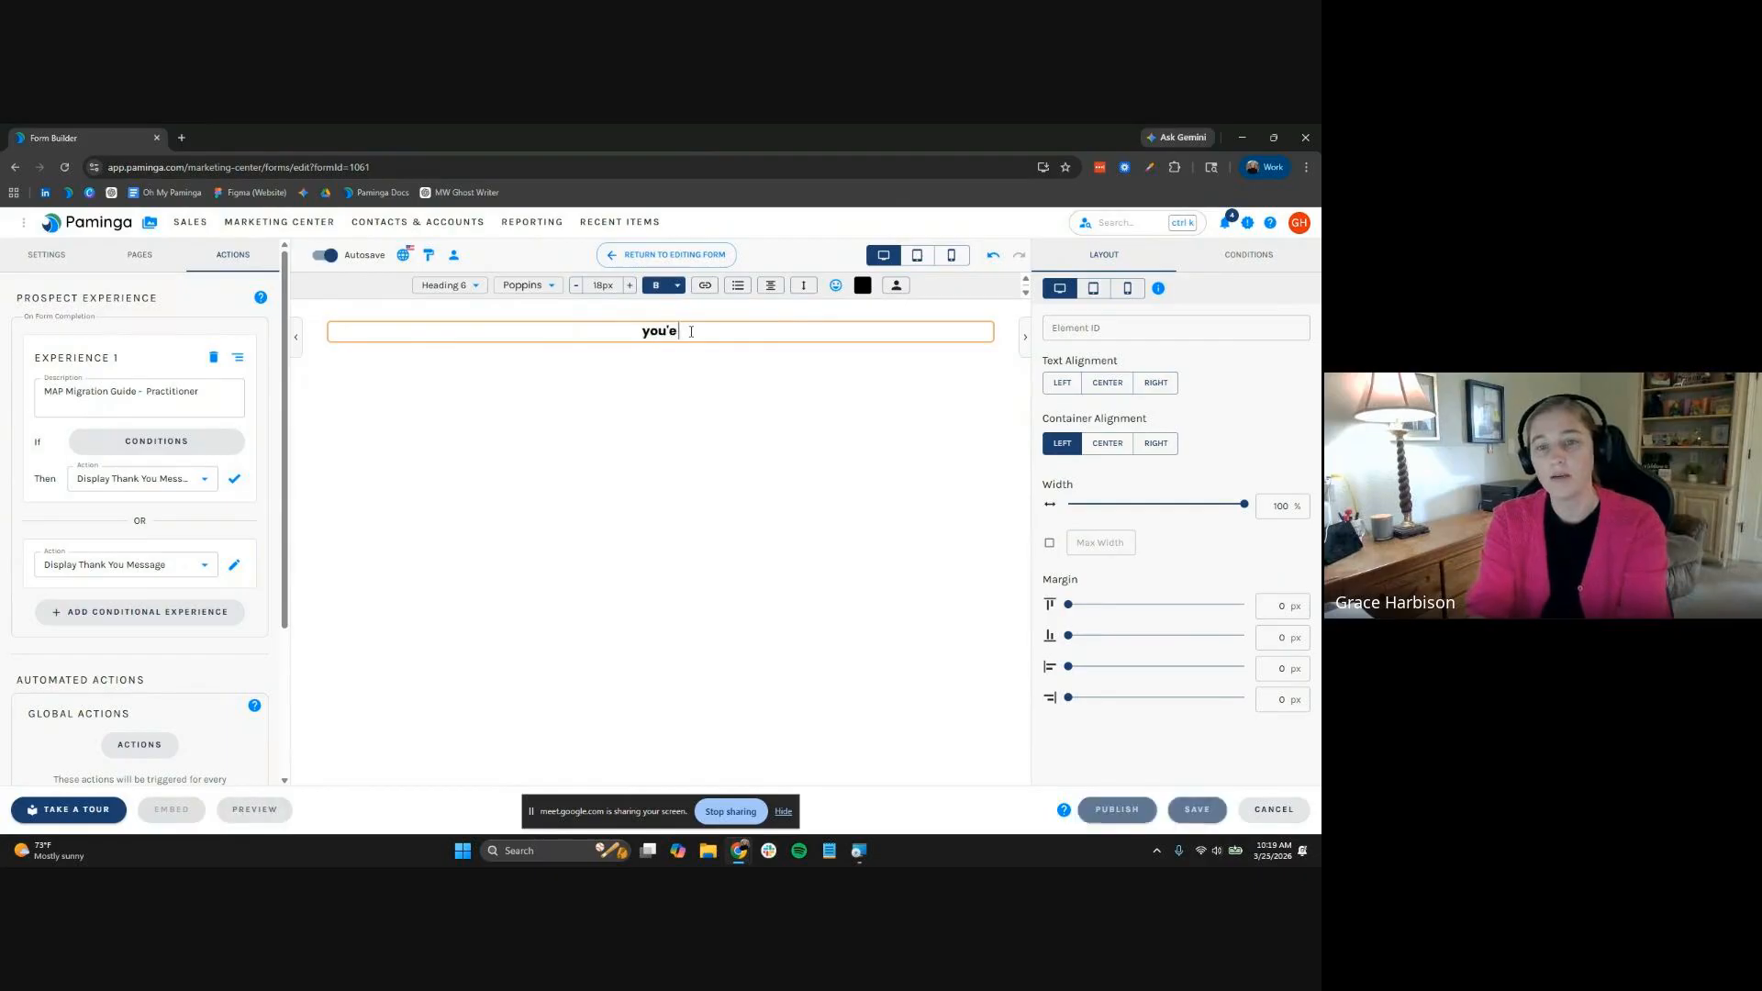
pyautogui.press('BackSpace')
pyautogui.press('BackSpace')
pyautogui.press('BackSpace')
pyautogui.press('BackSpace')
pyautogui.press('BackSpace')
pyautogui.press('BackSpace')
pyautogui.write("You're in.")
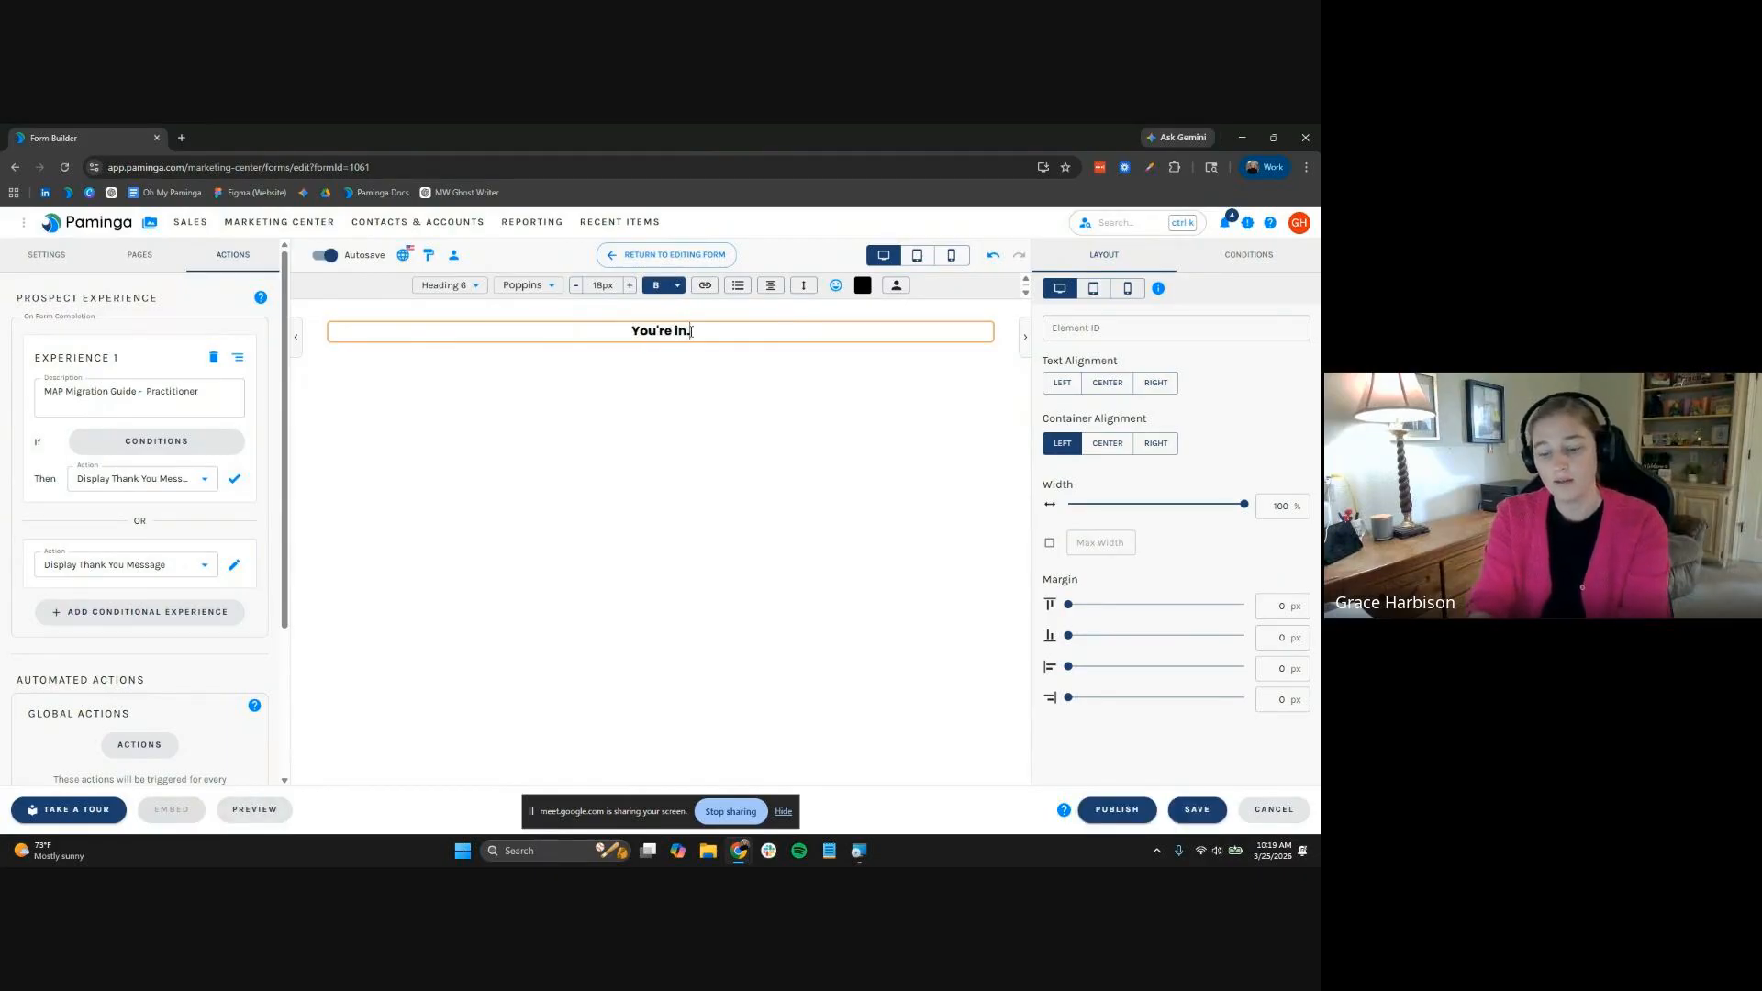
pyautogui.press('Return')
pyautogui.write('We’ve sent your confirmation email with session details. If campaign execution has been getting harder, our MAP Migration Guide is a good next step')
pyautogui.write('.')
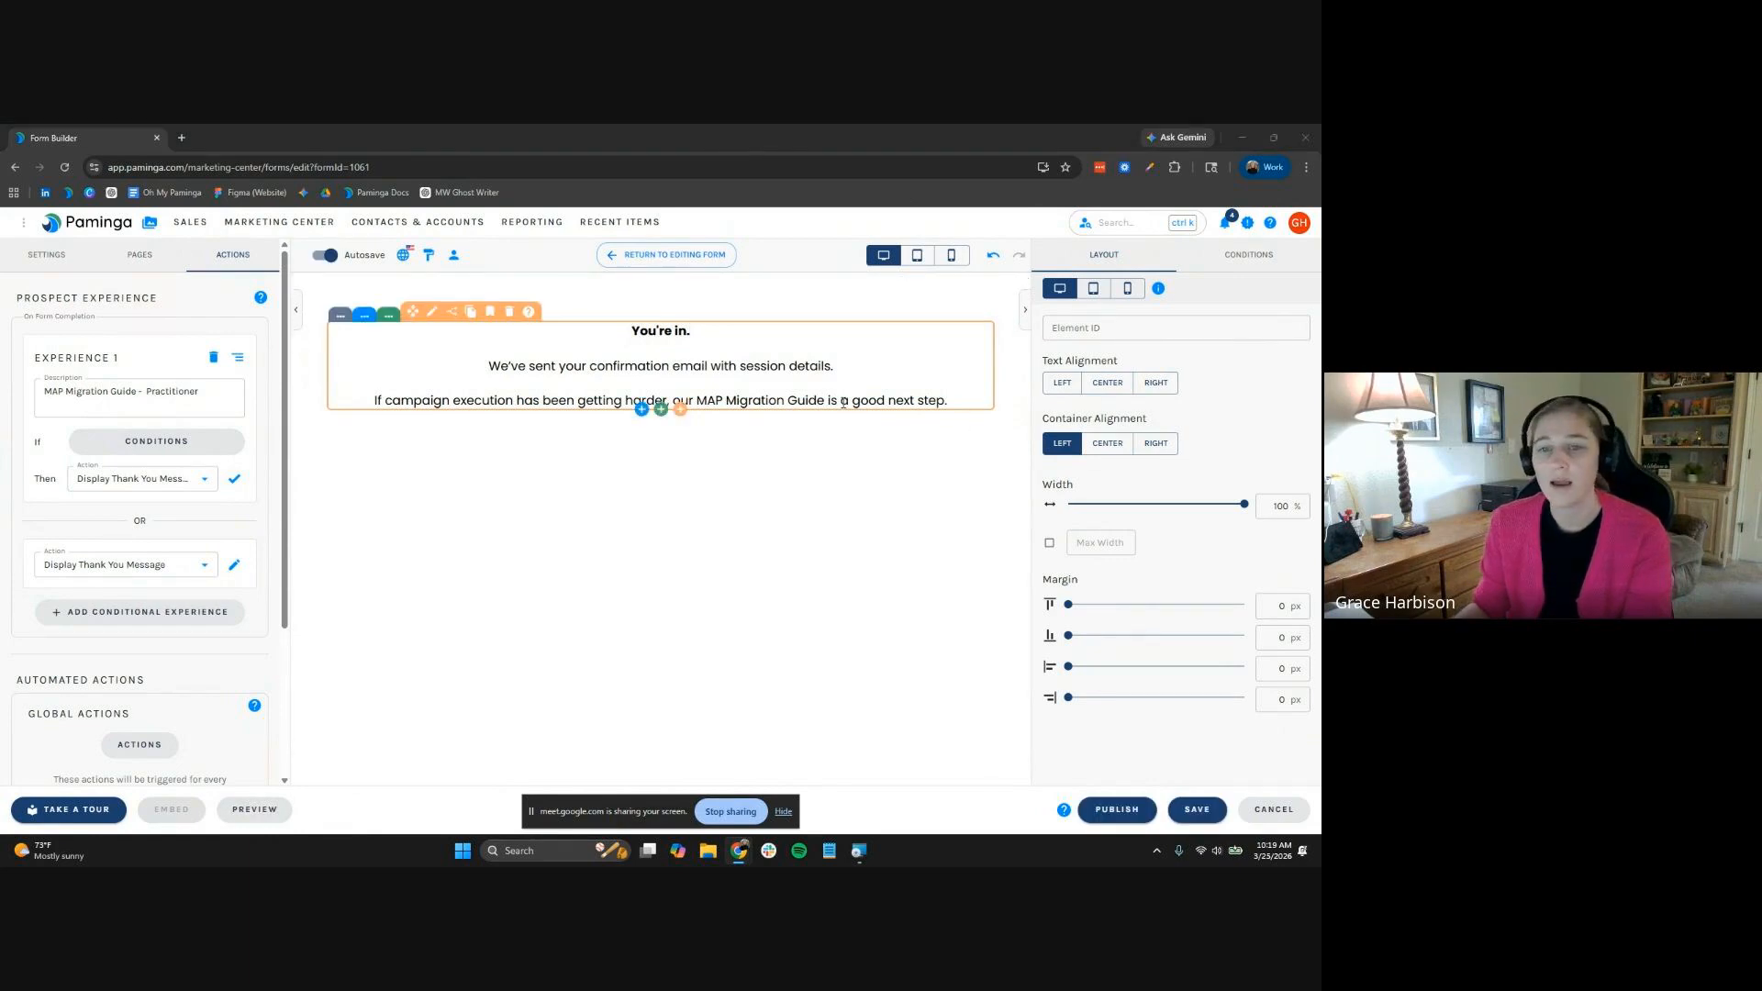
pyautogui.moveTo(827, 400); pyautogui.dragTo(697, 401)
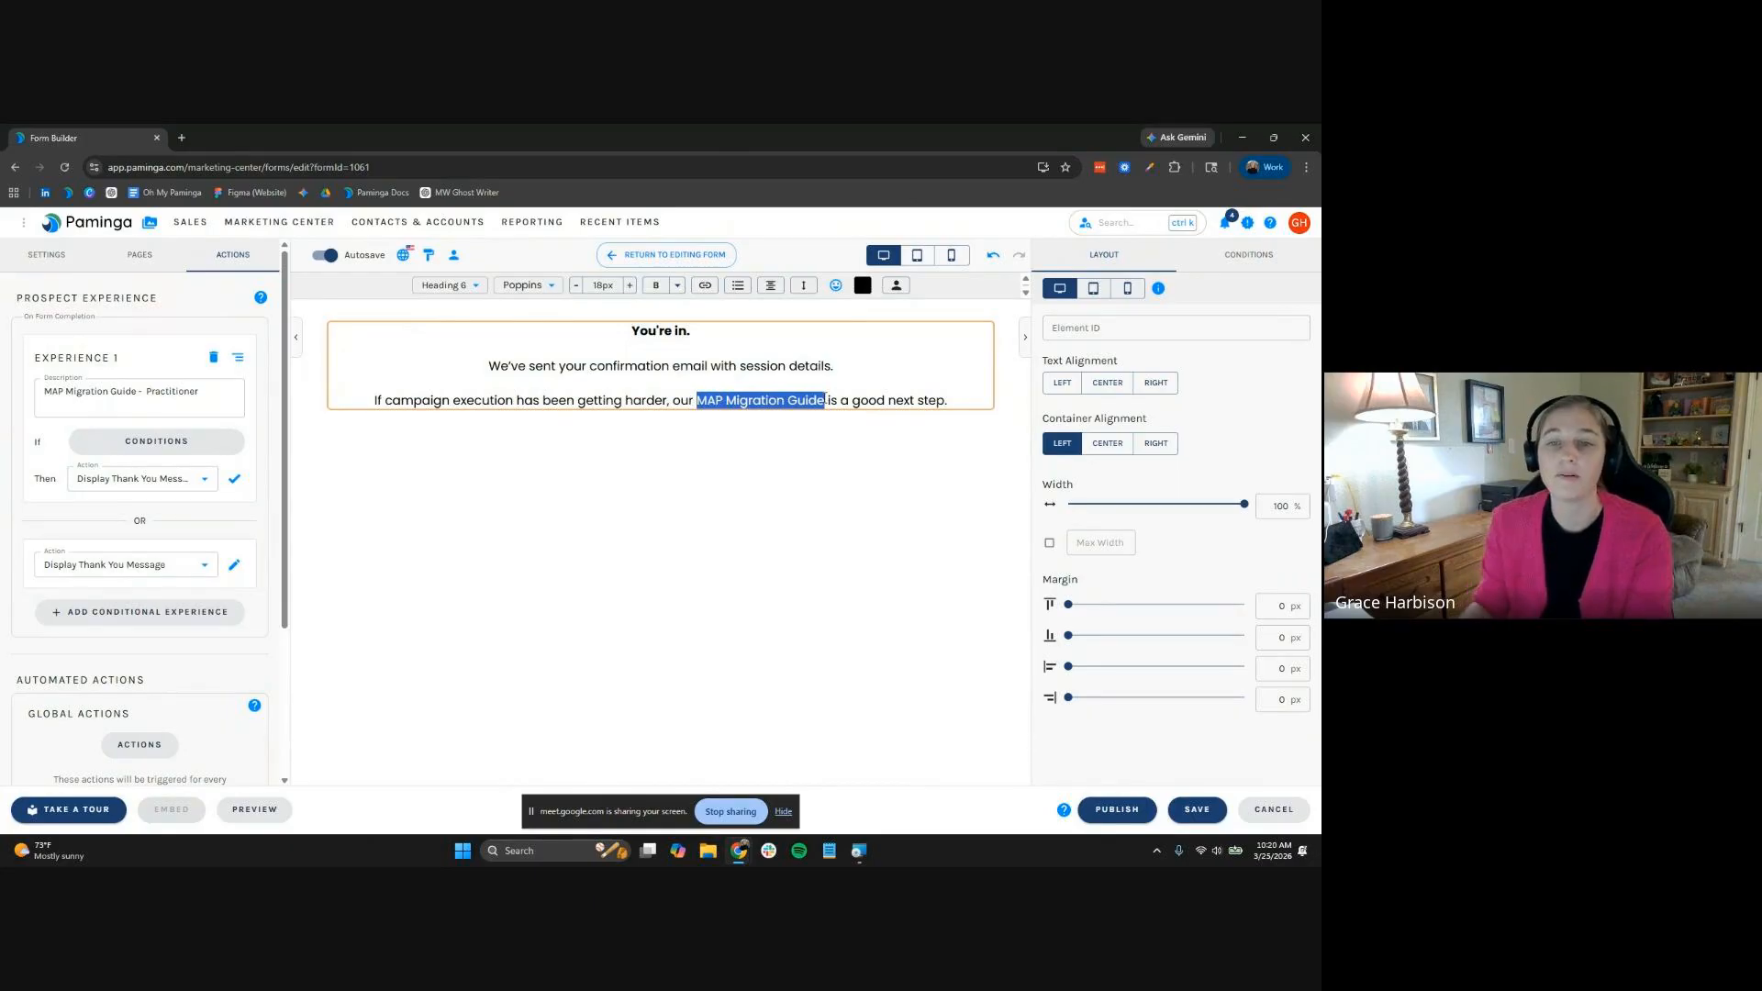
# Start a link on the selected words, switching from a pasted URL to a stored asset
pyautogui.click(705, 285)
pyautogui.click(720, 418)
pyautogui.write('https://content.paminga.com/map-migration-guide?utm_campaign=inside-paminga&utm_source=formsubmission&utm_medium=session-registration&utm_content=map-migration-guide&utm_term=registration-thank-you')
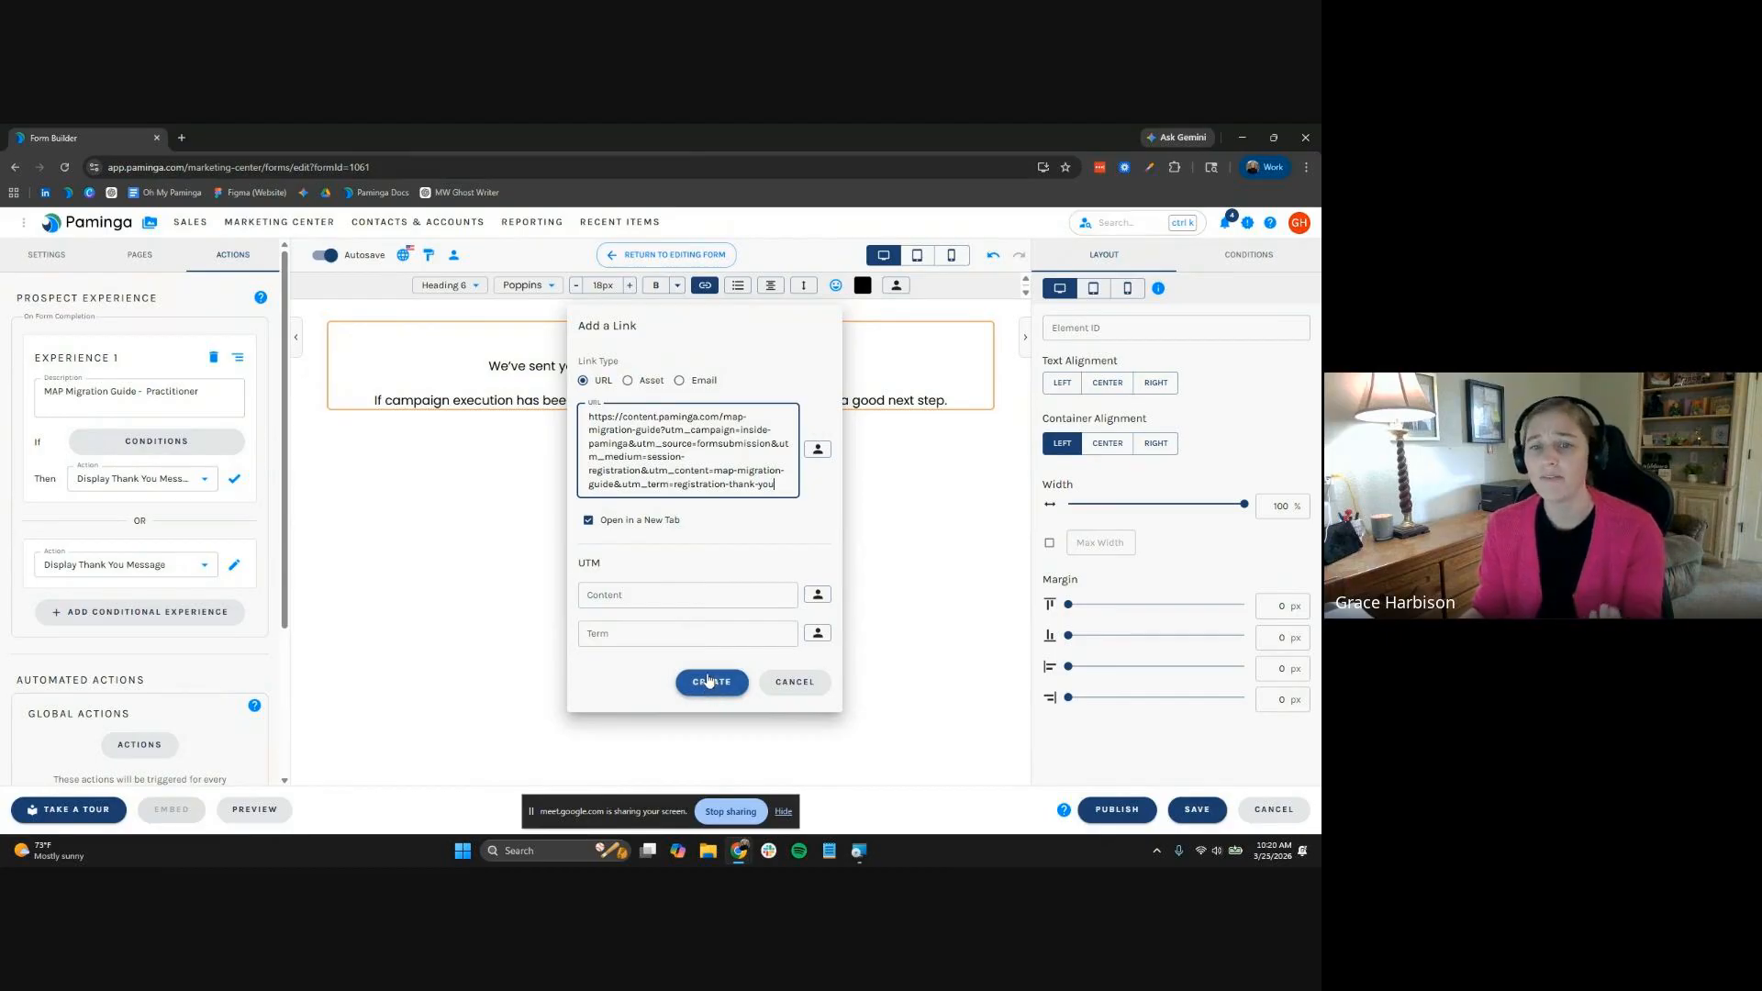
pyautogui.click(630, 380)
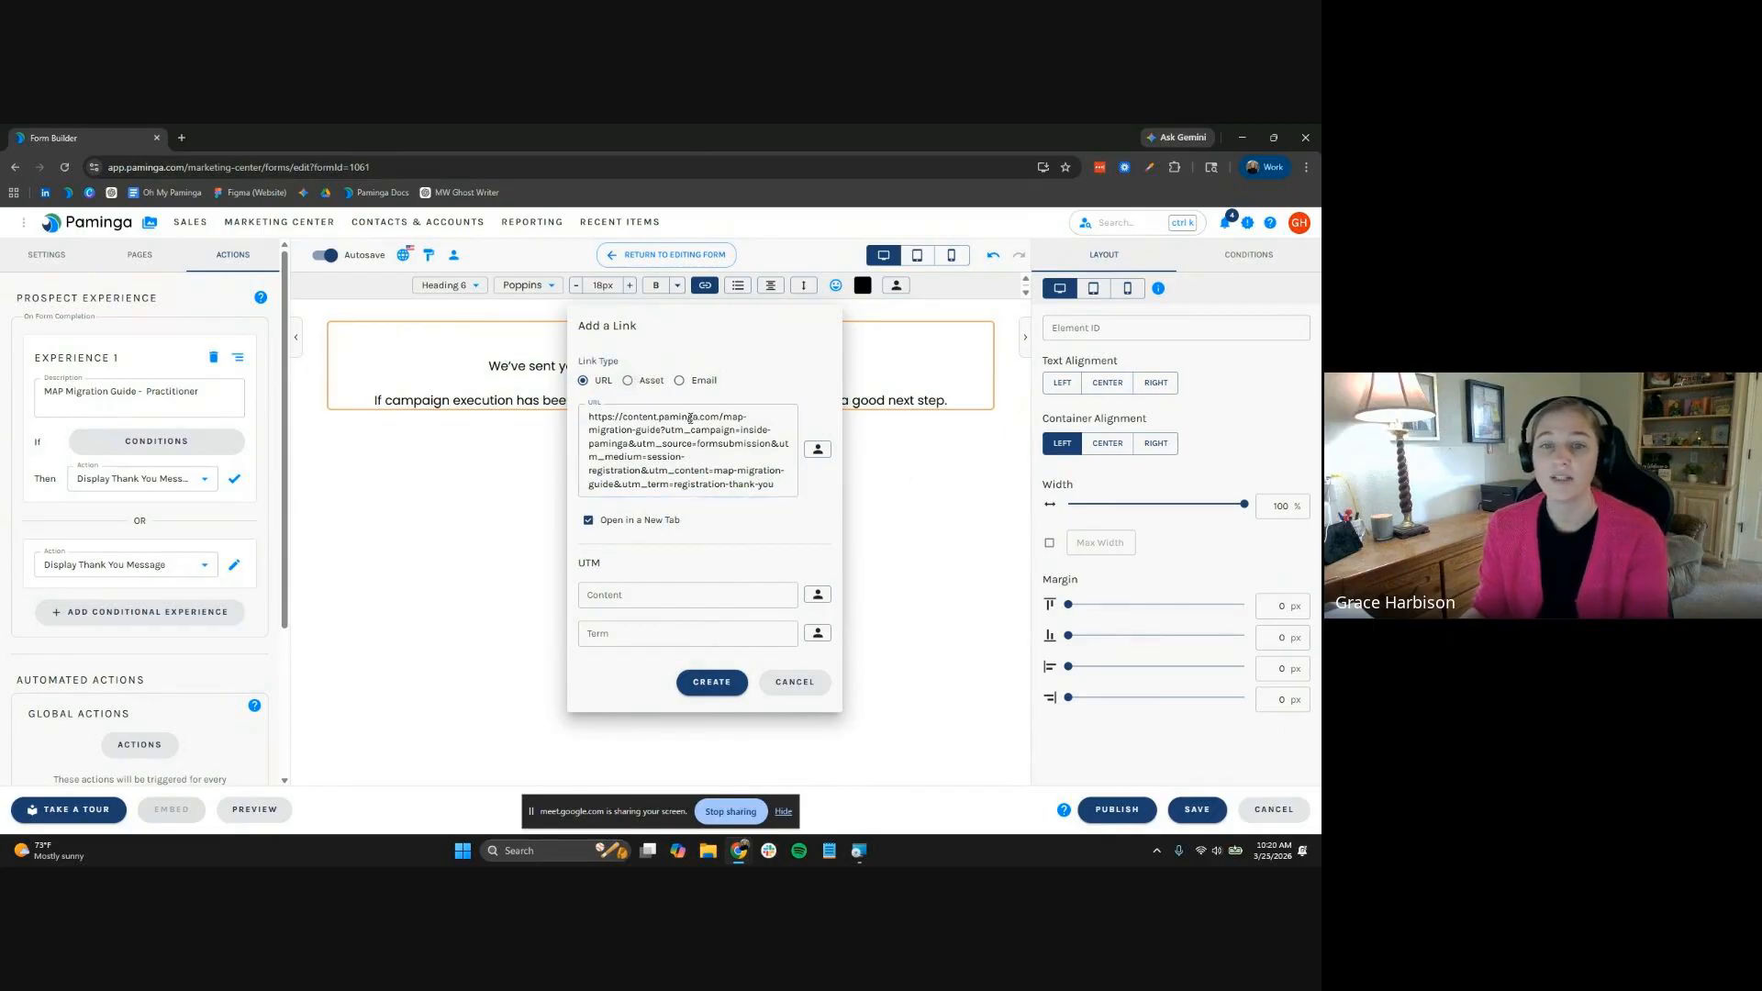
pyautogui.click(627, 379)
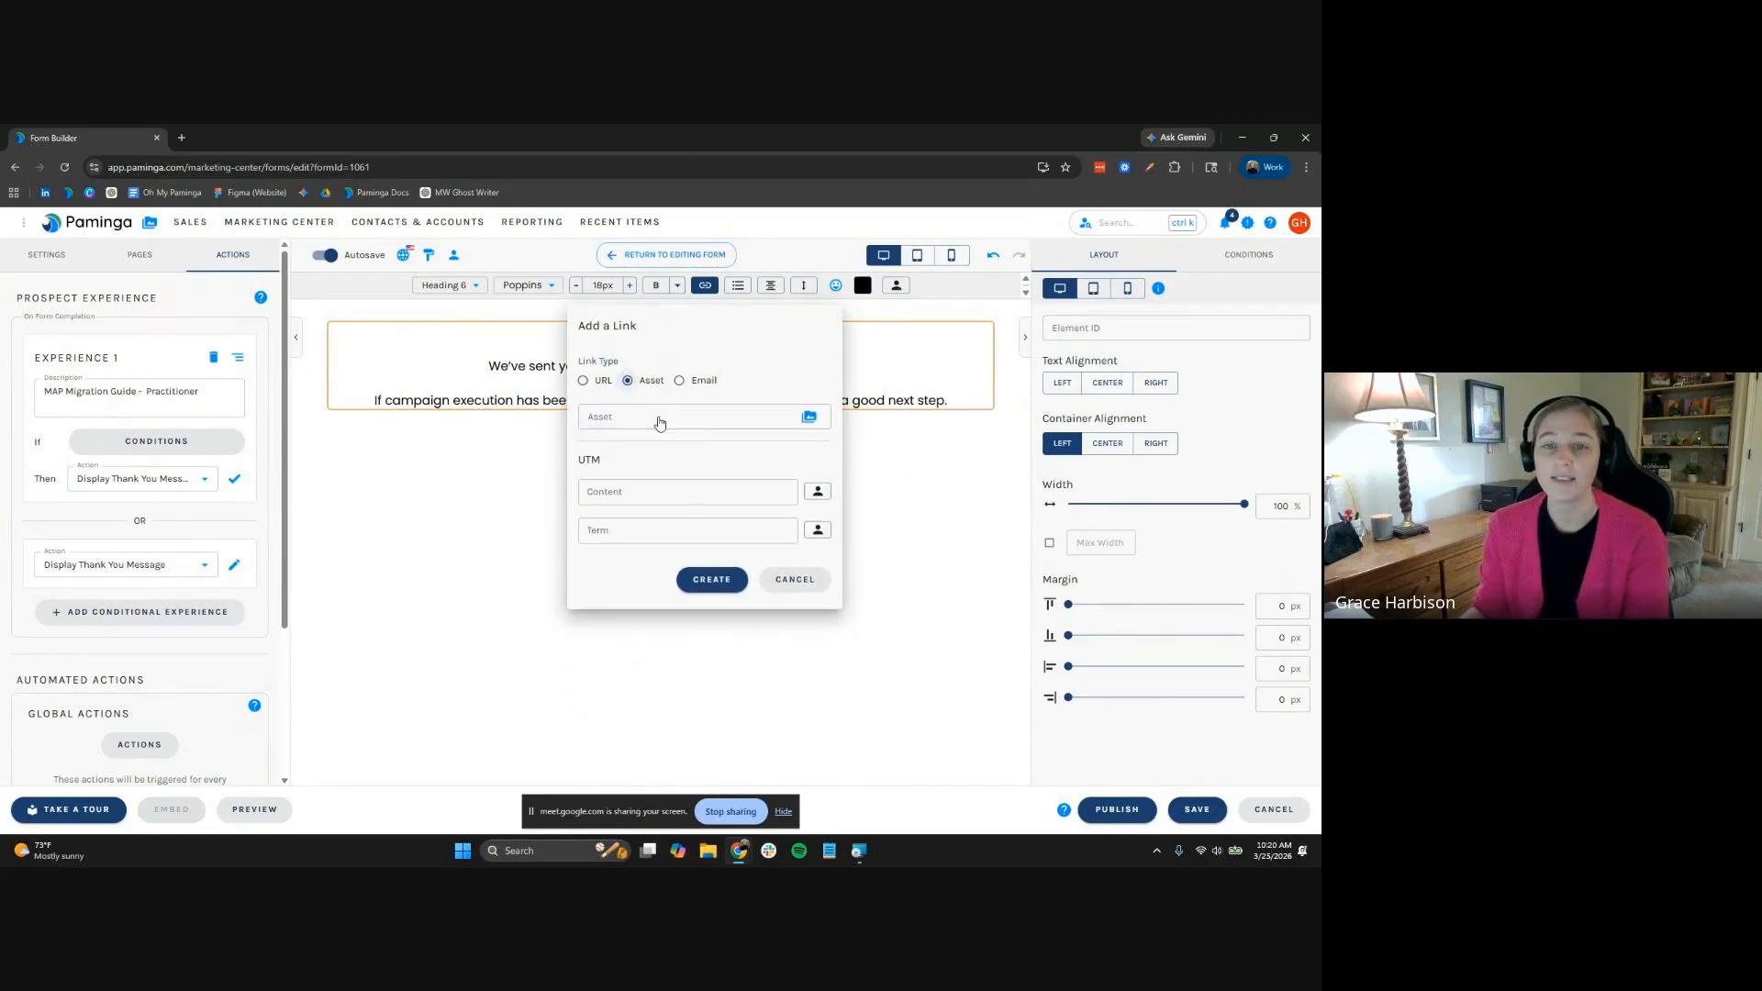
pyautogui.click(804, 420)
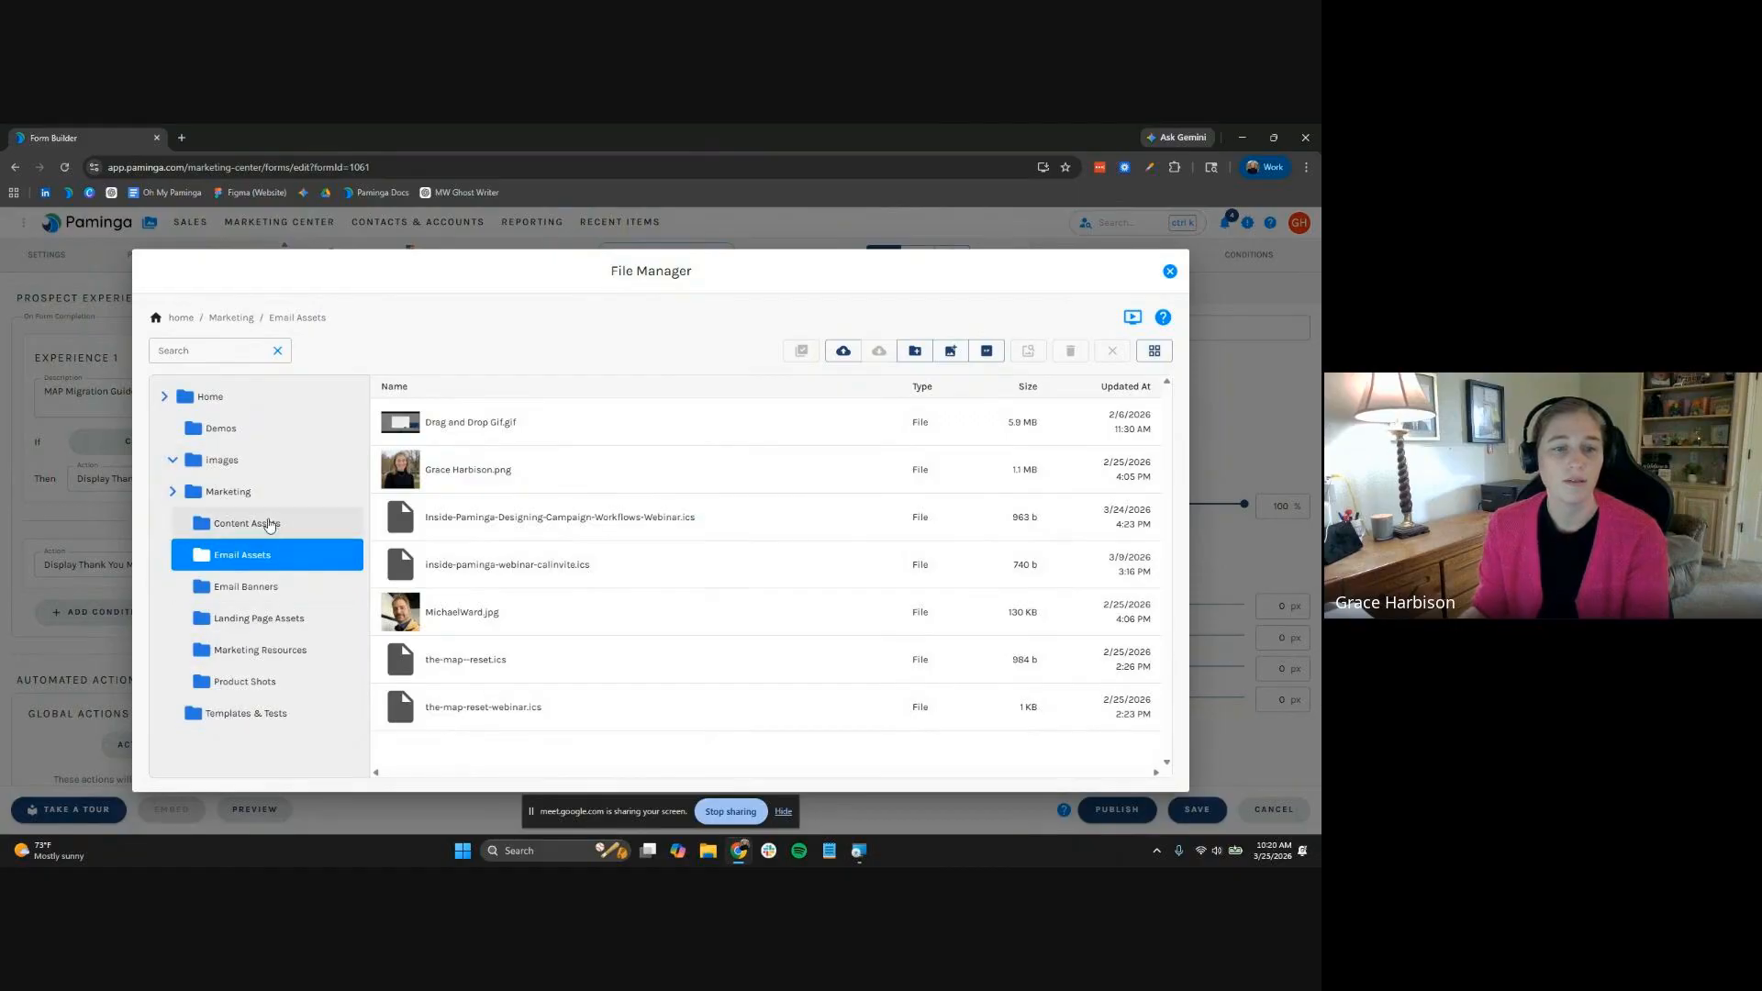
# Link to MarketingAutomationMigrationAudit&PlanningGuide.pdf from the Marketing Resources folder
pyautogui.click(264, 618)
pyautogui.scroll(-3, 560, 621)
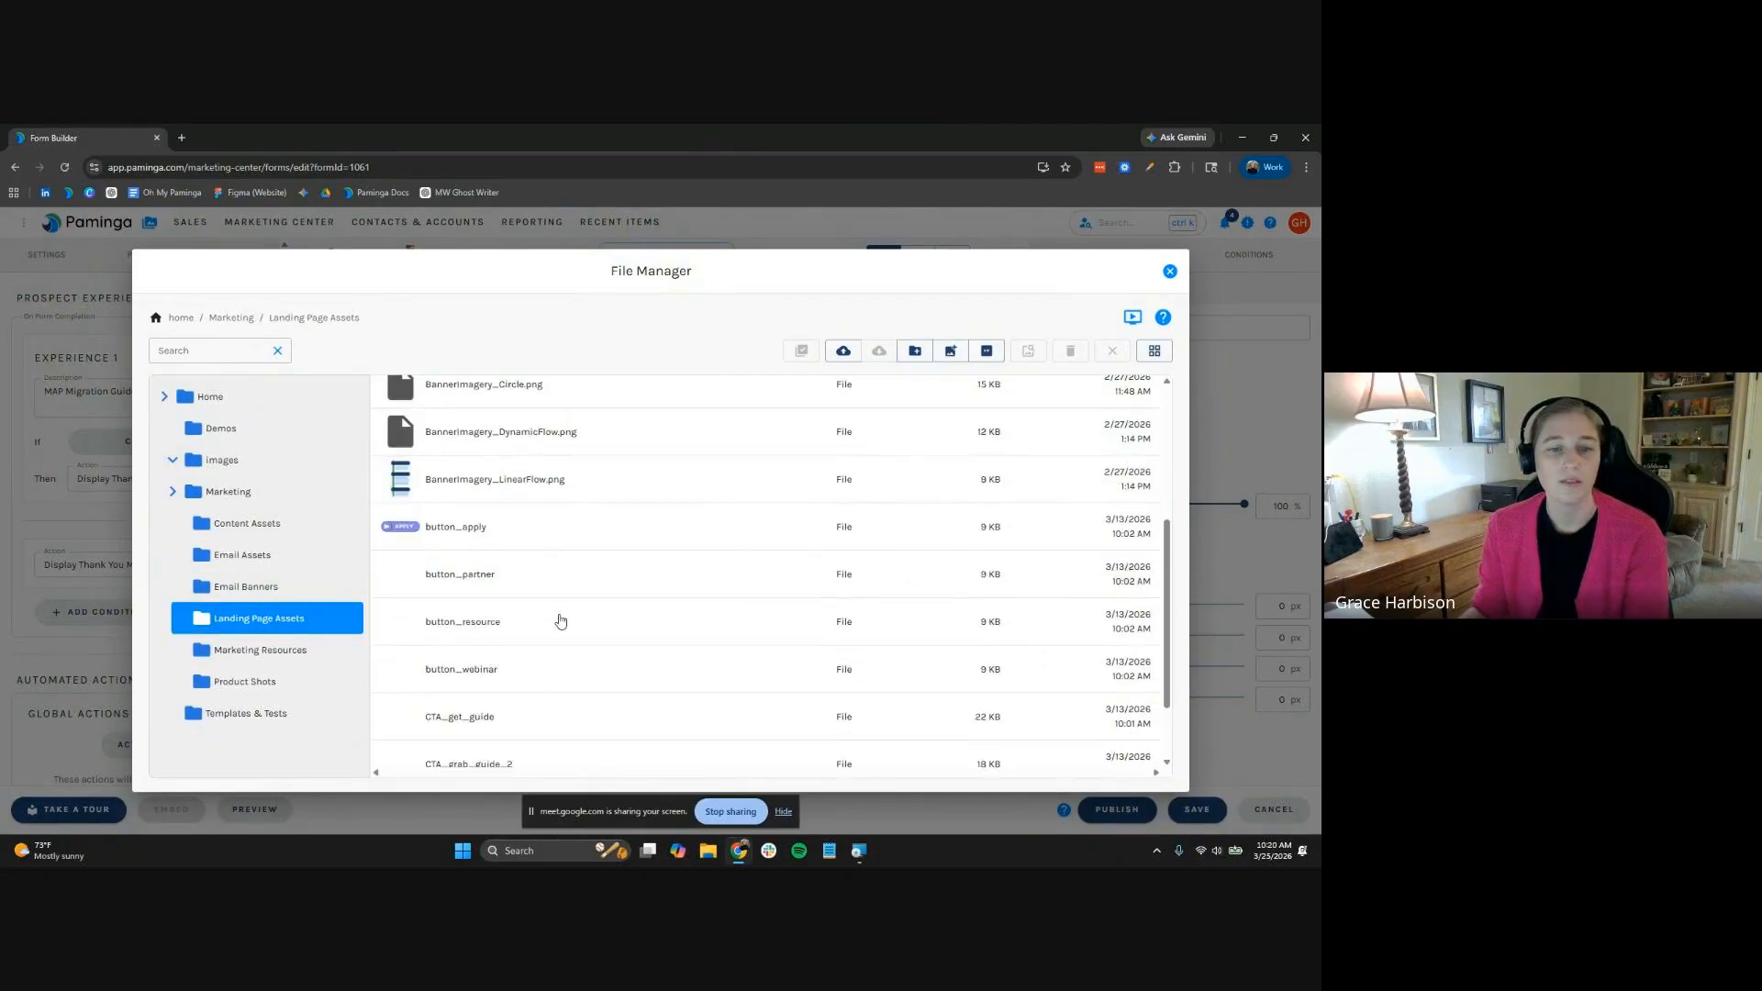
pyautogui.scroll(-2, 561, 621)
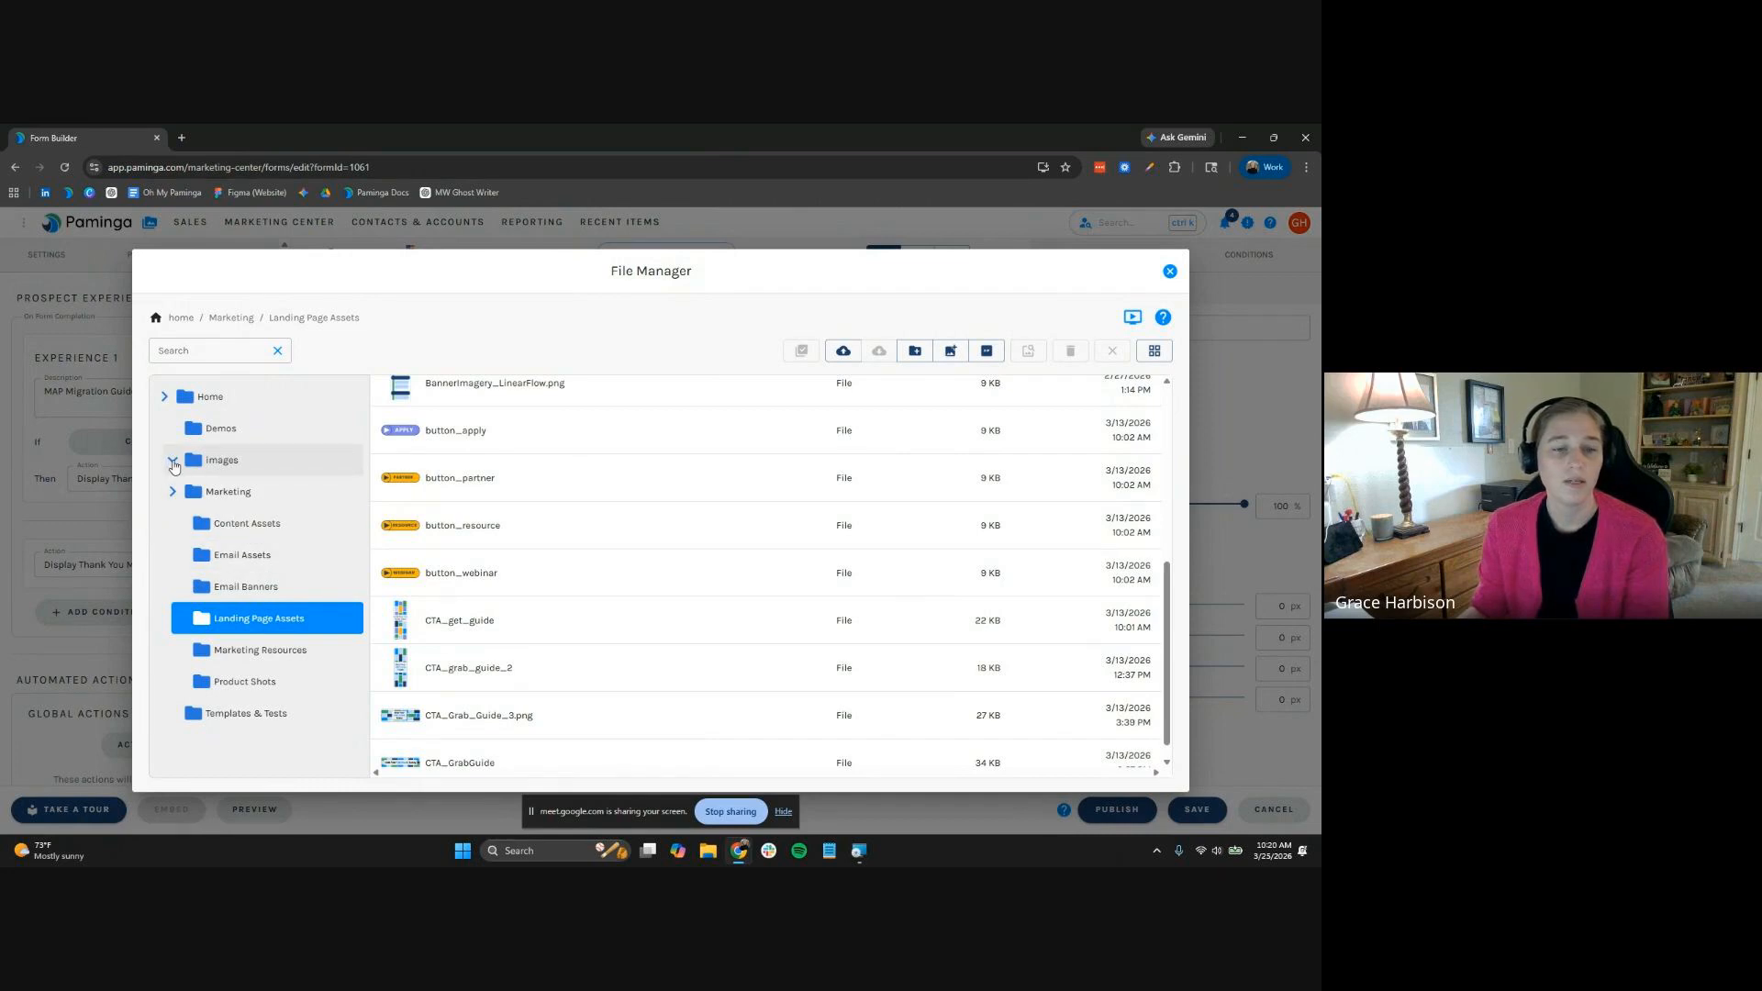
pyautogui.click(304, 657)
pyautogui.click(617, 567)
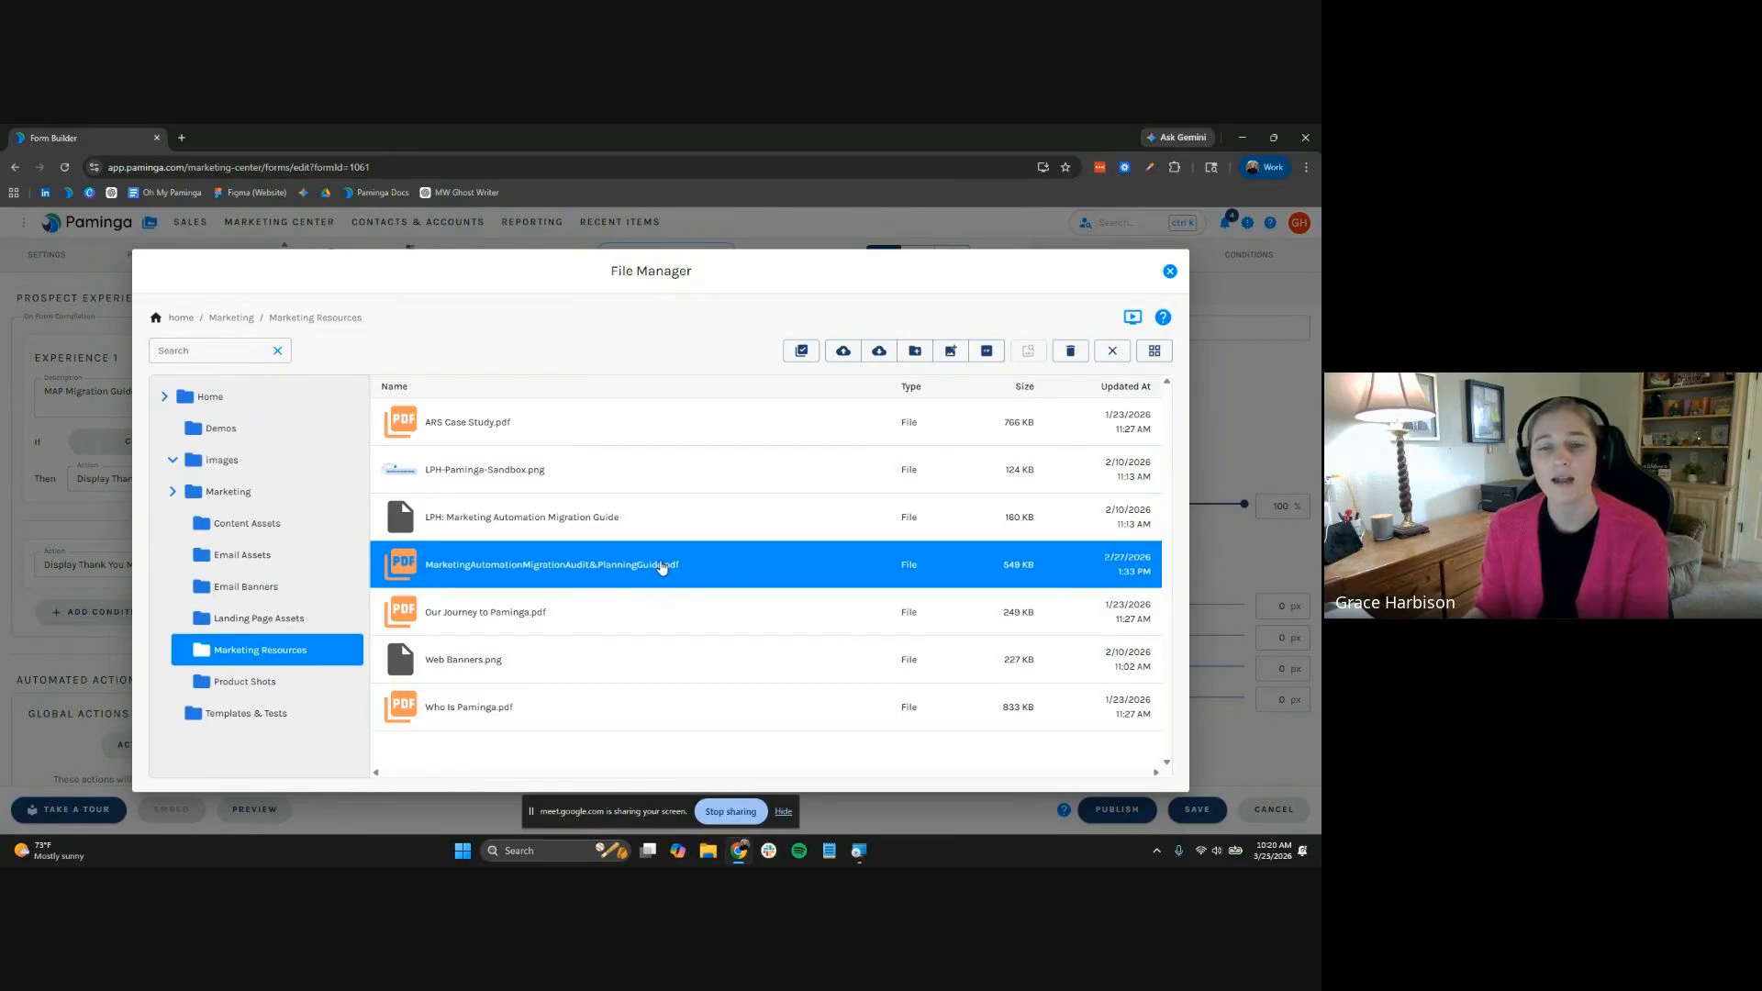
pyautogui.doubleClick(661, 566)
pyautogui.click(703, 578)
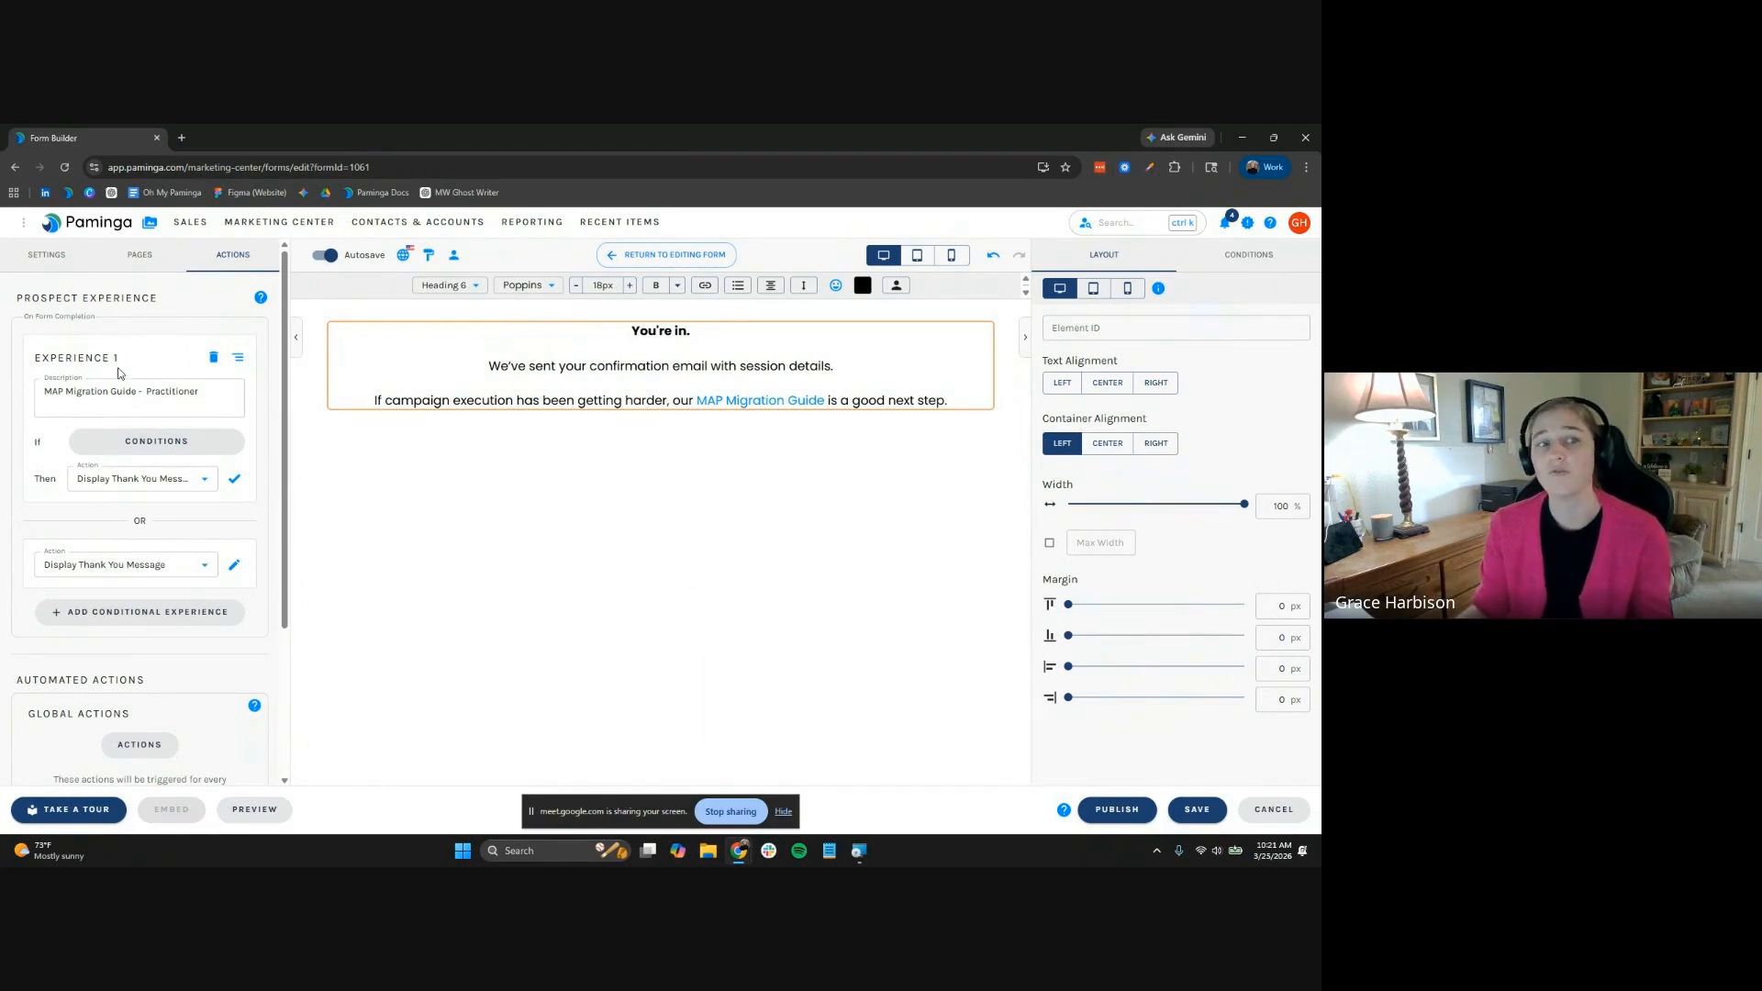
pyautogui.scroll(-1, 188, 569)
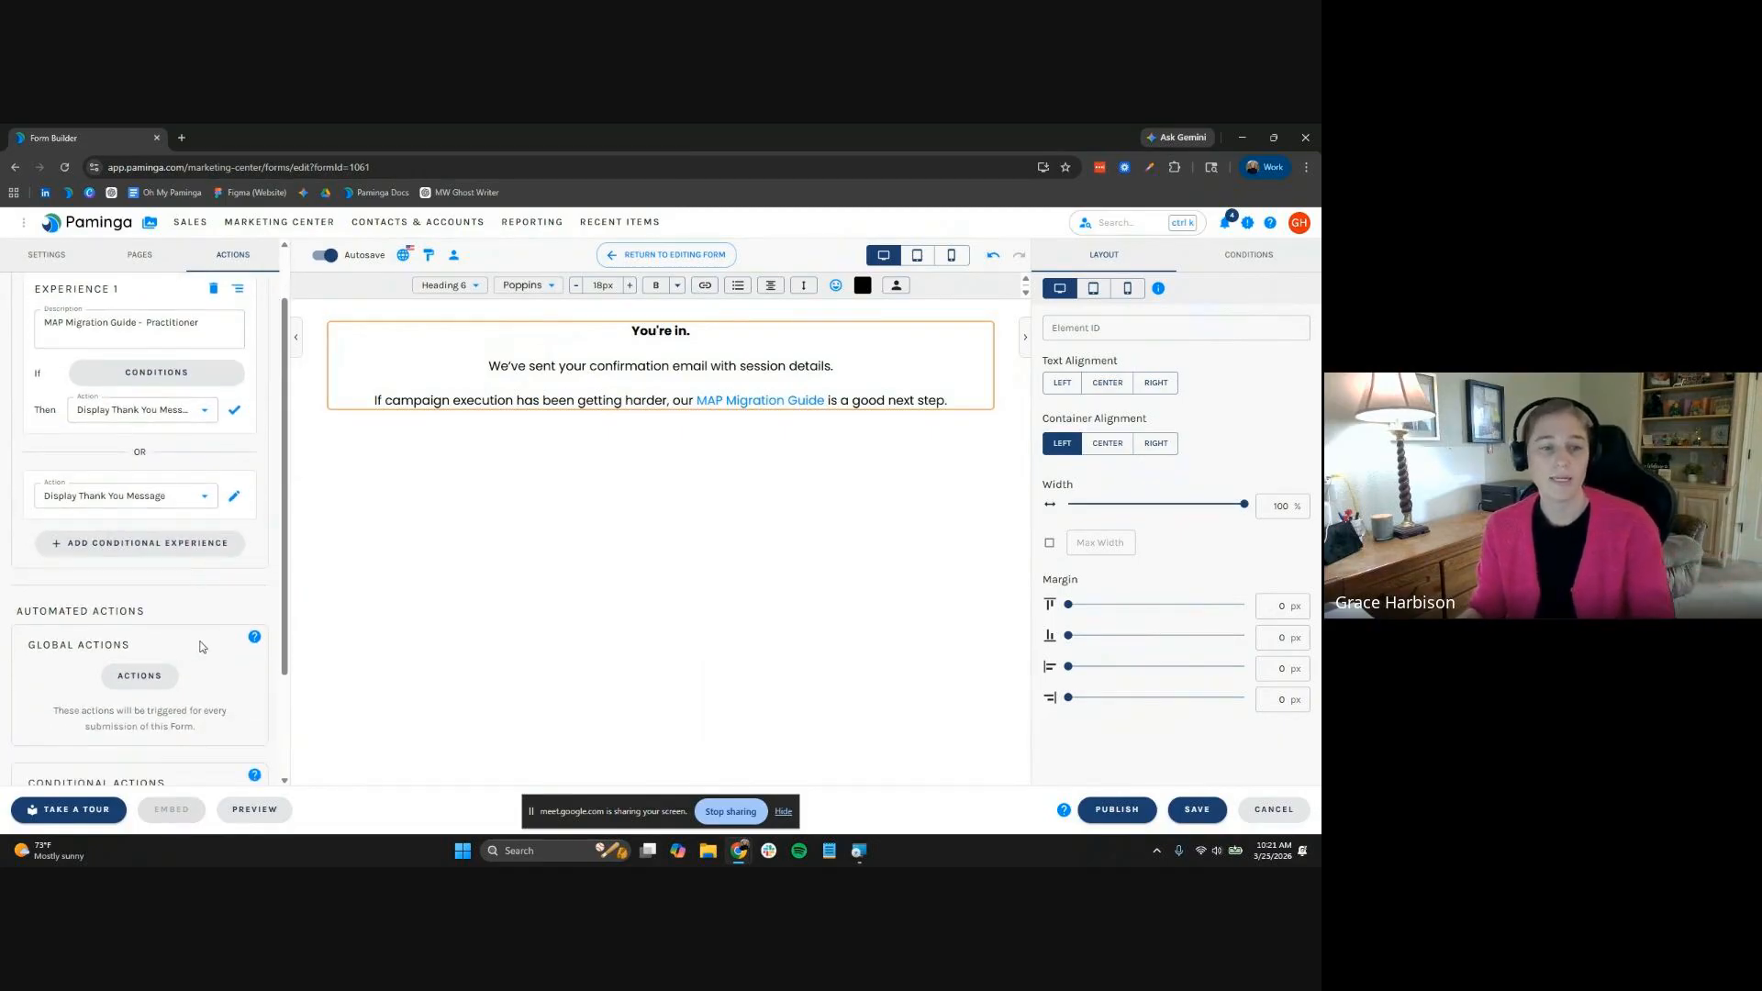
pyautogui.scroll(-2, 200, 647)
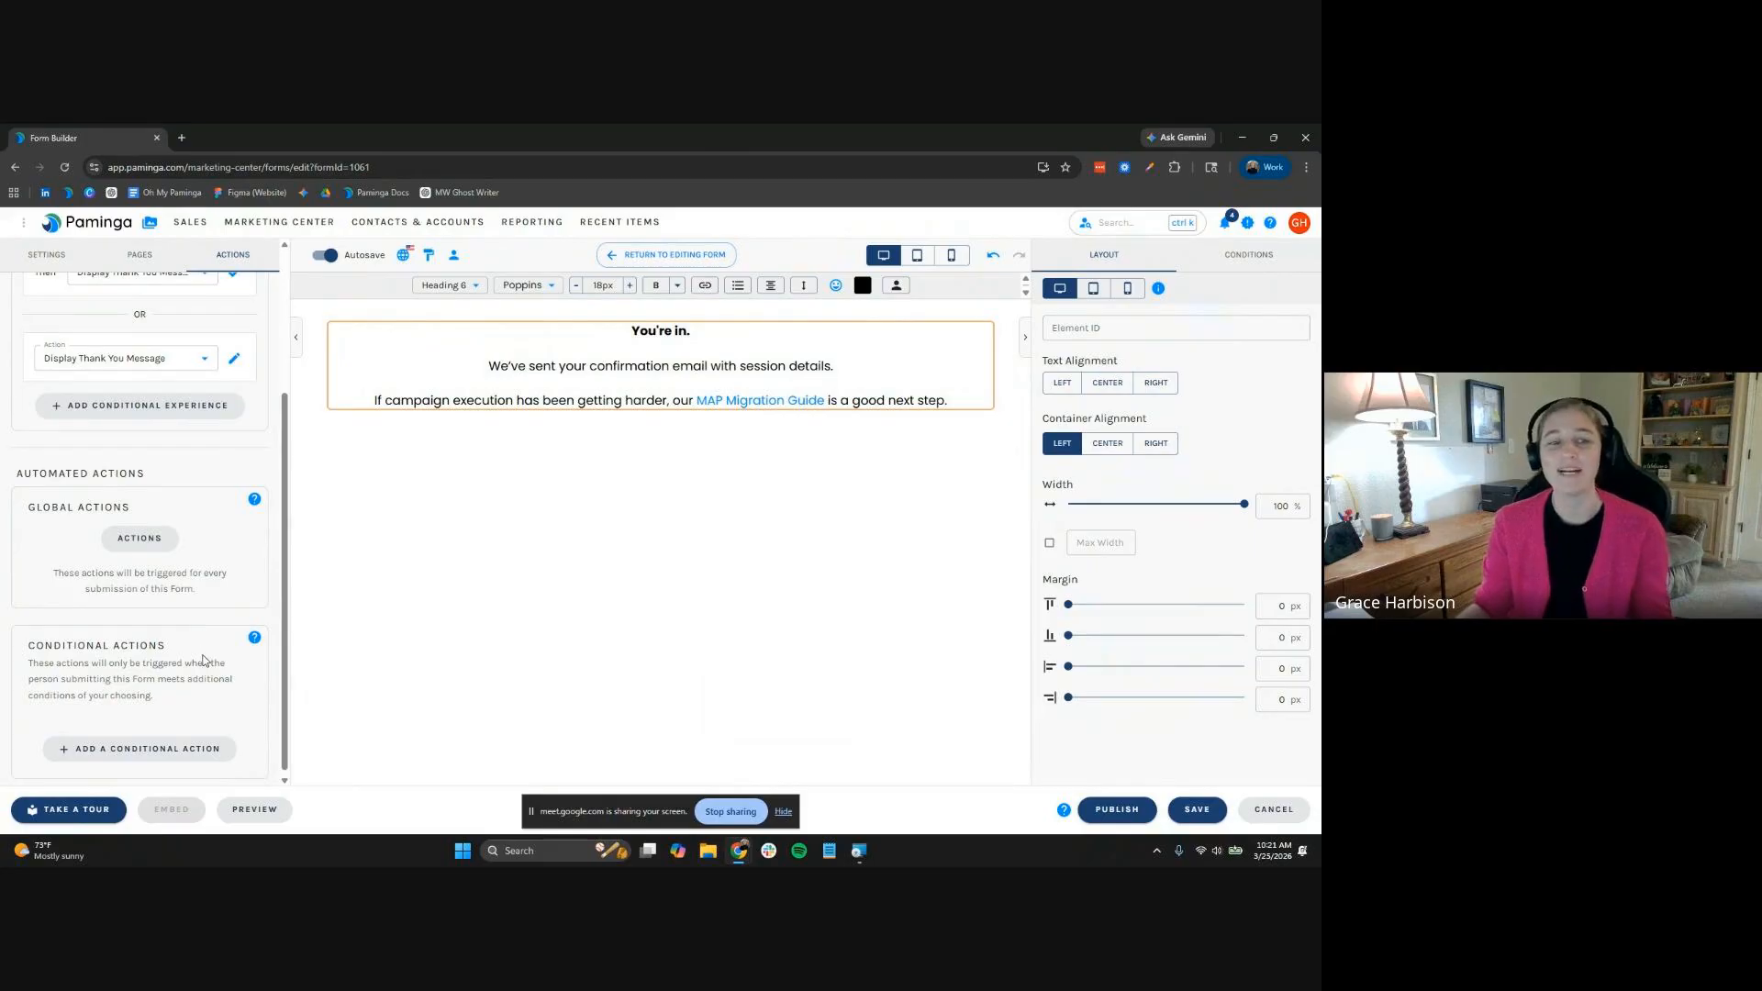
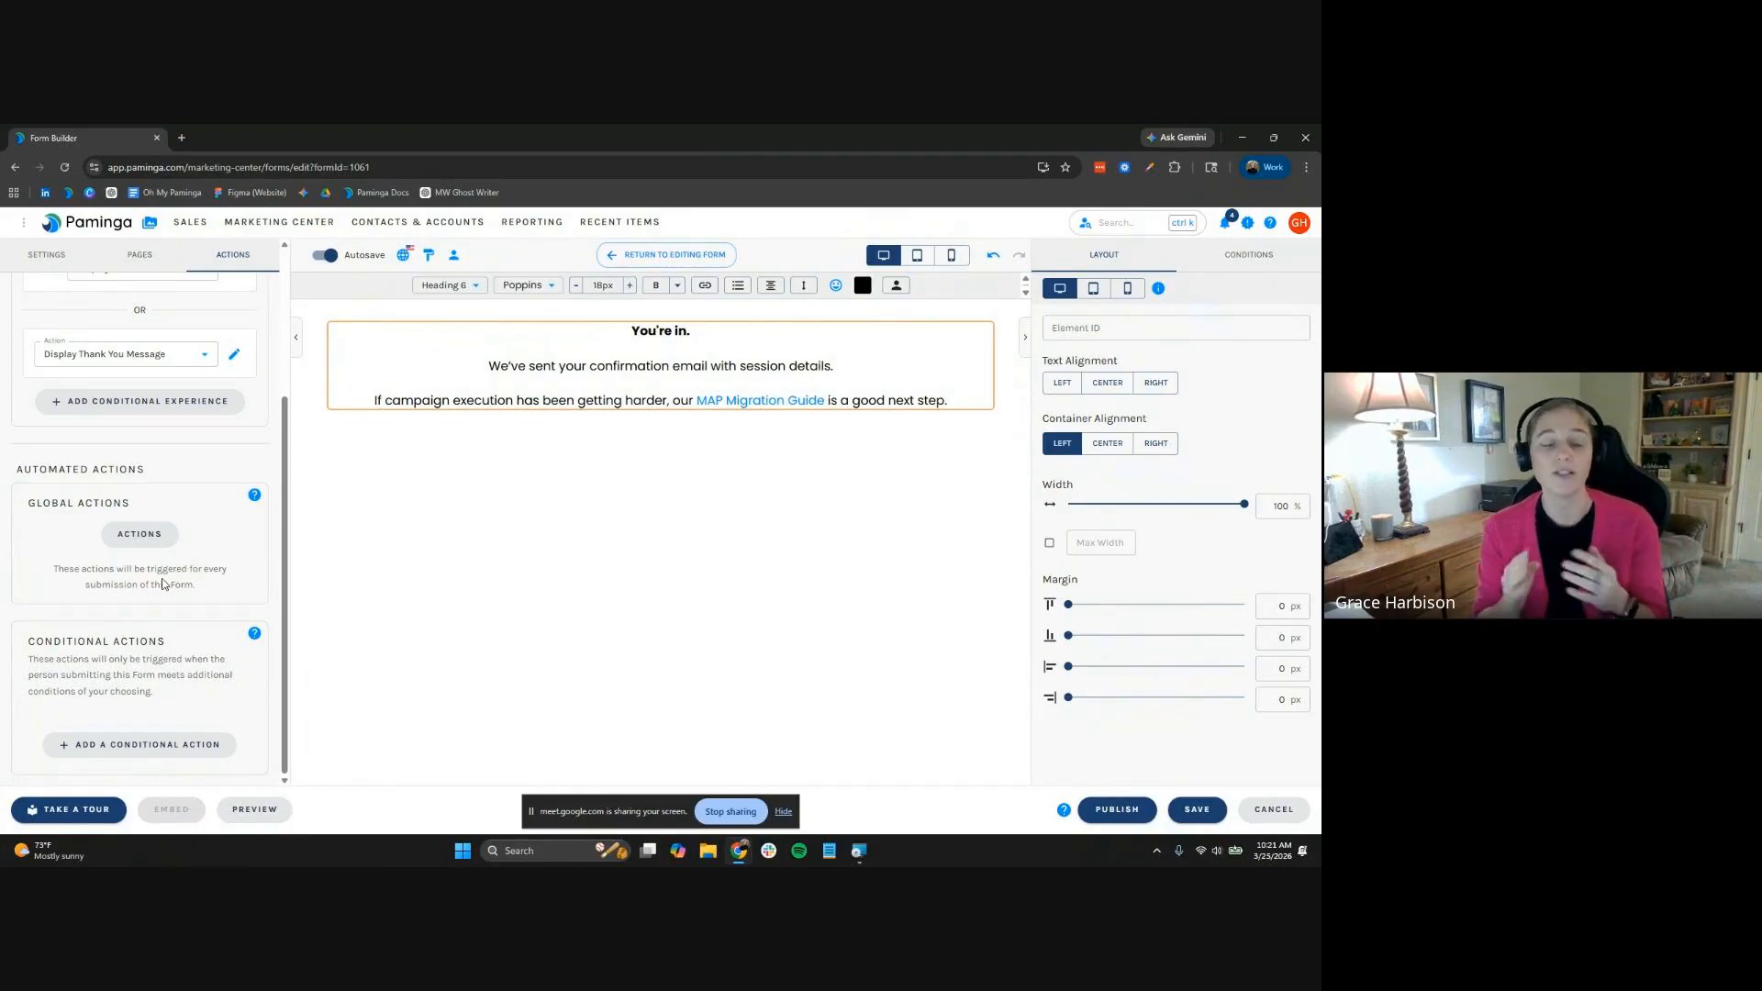
# Make every submission send the EM: IP Workflow Confirmation autoresponder email
pyautogui.click(138, 535)
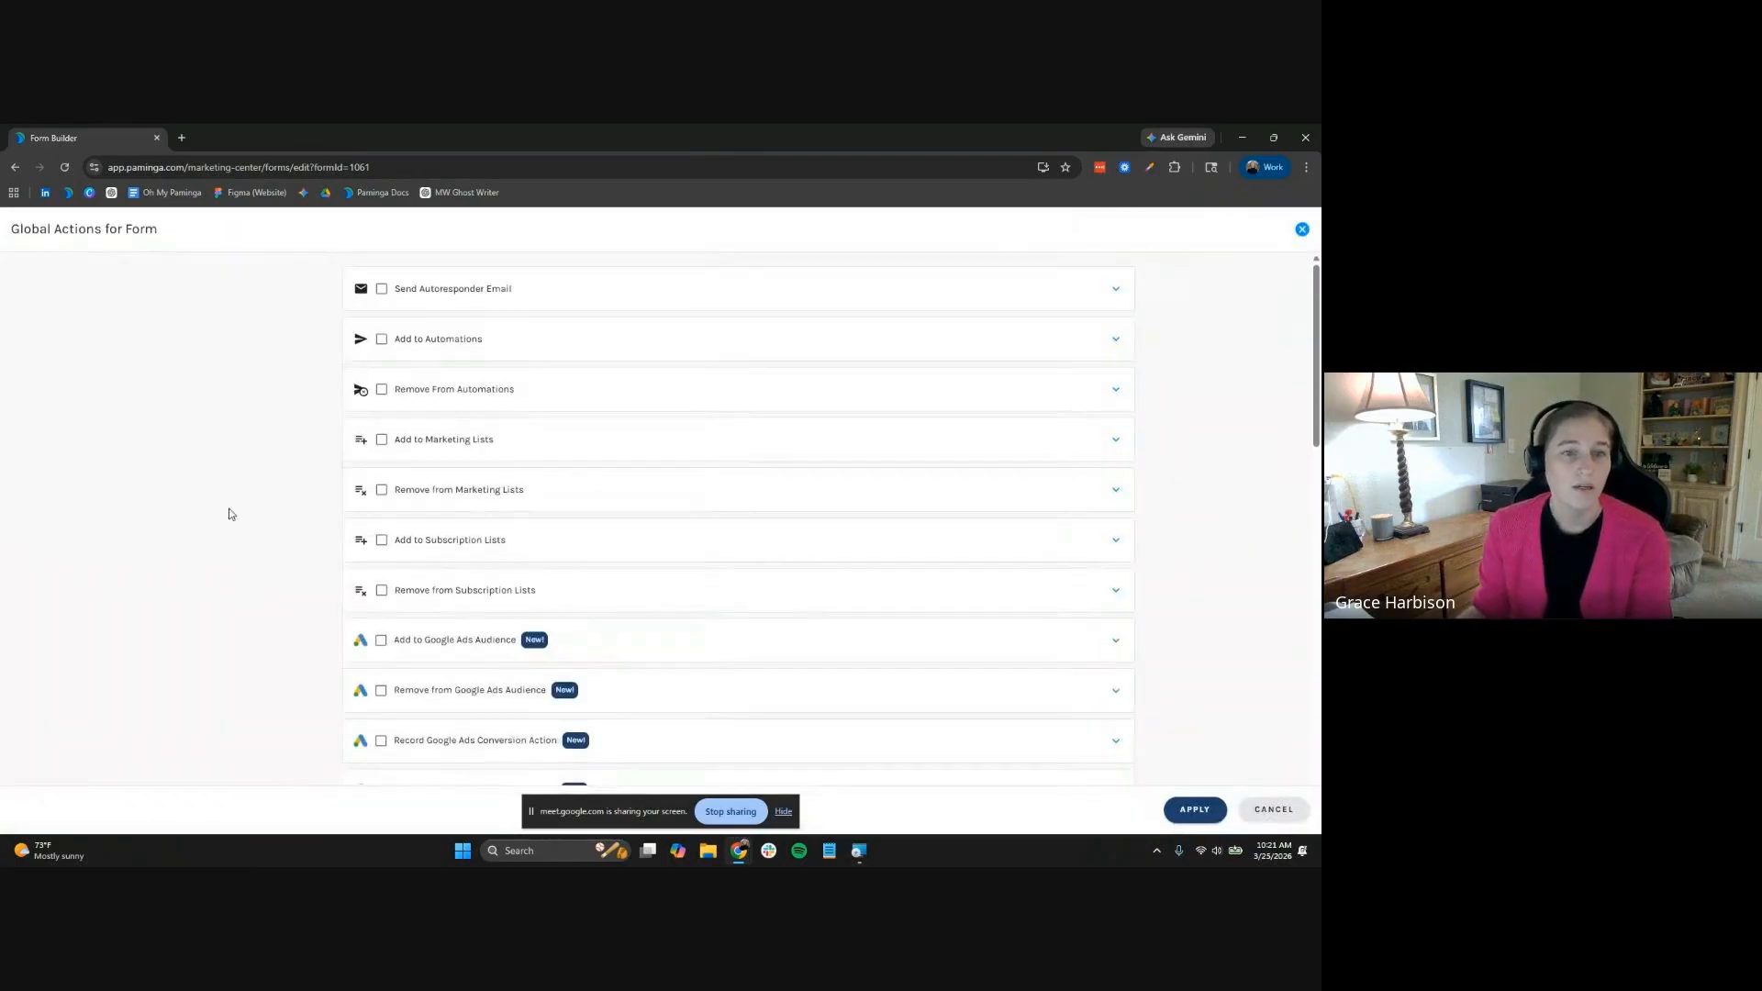
pyautogui.click(382, 290)
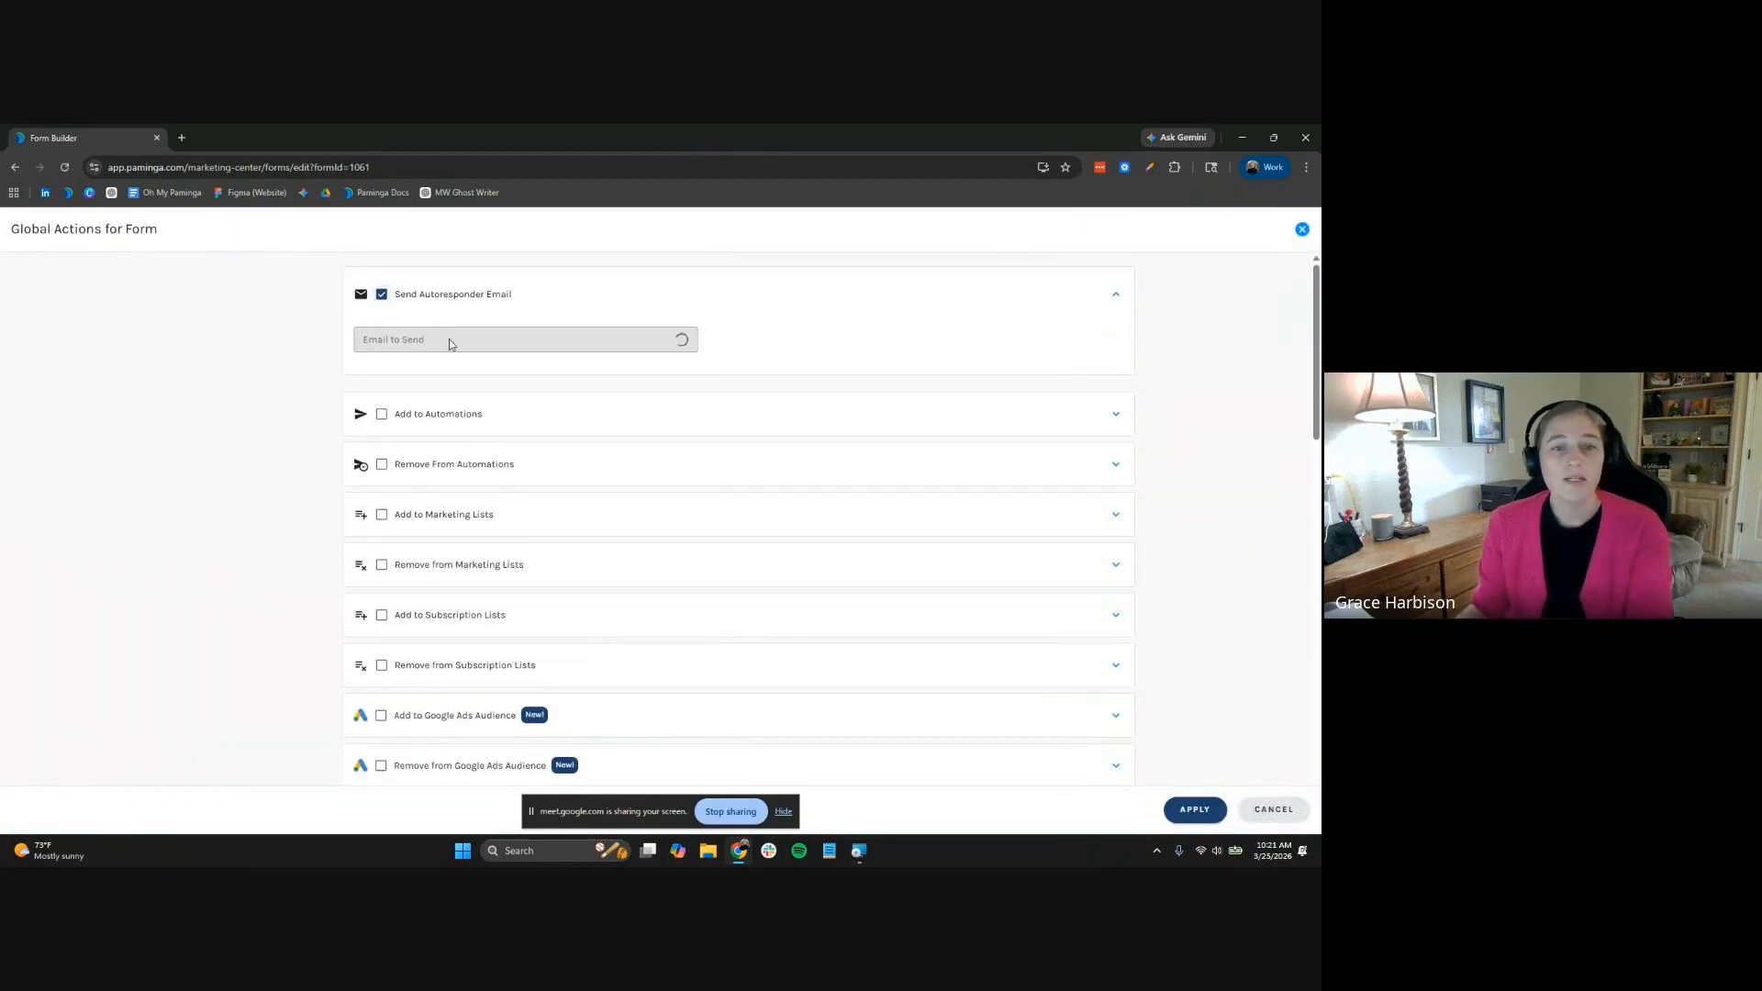
pyautogui.click(449, 339)
pyautogui.write('IP')
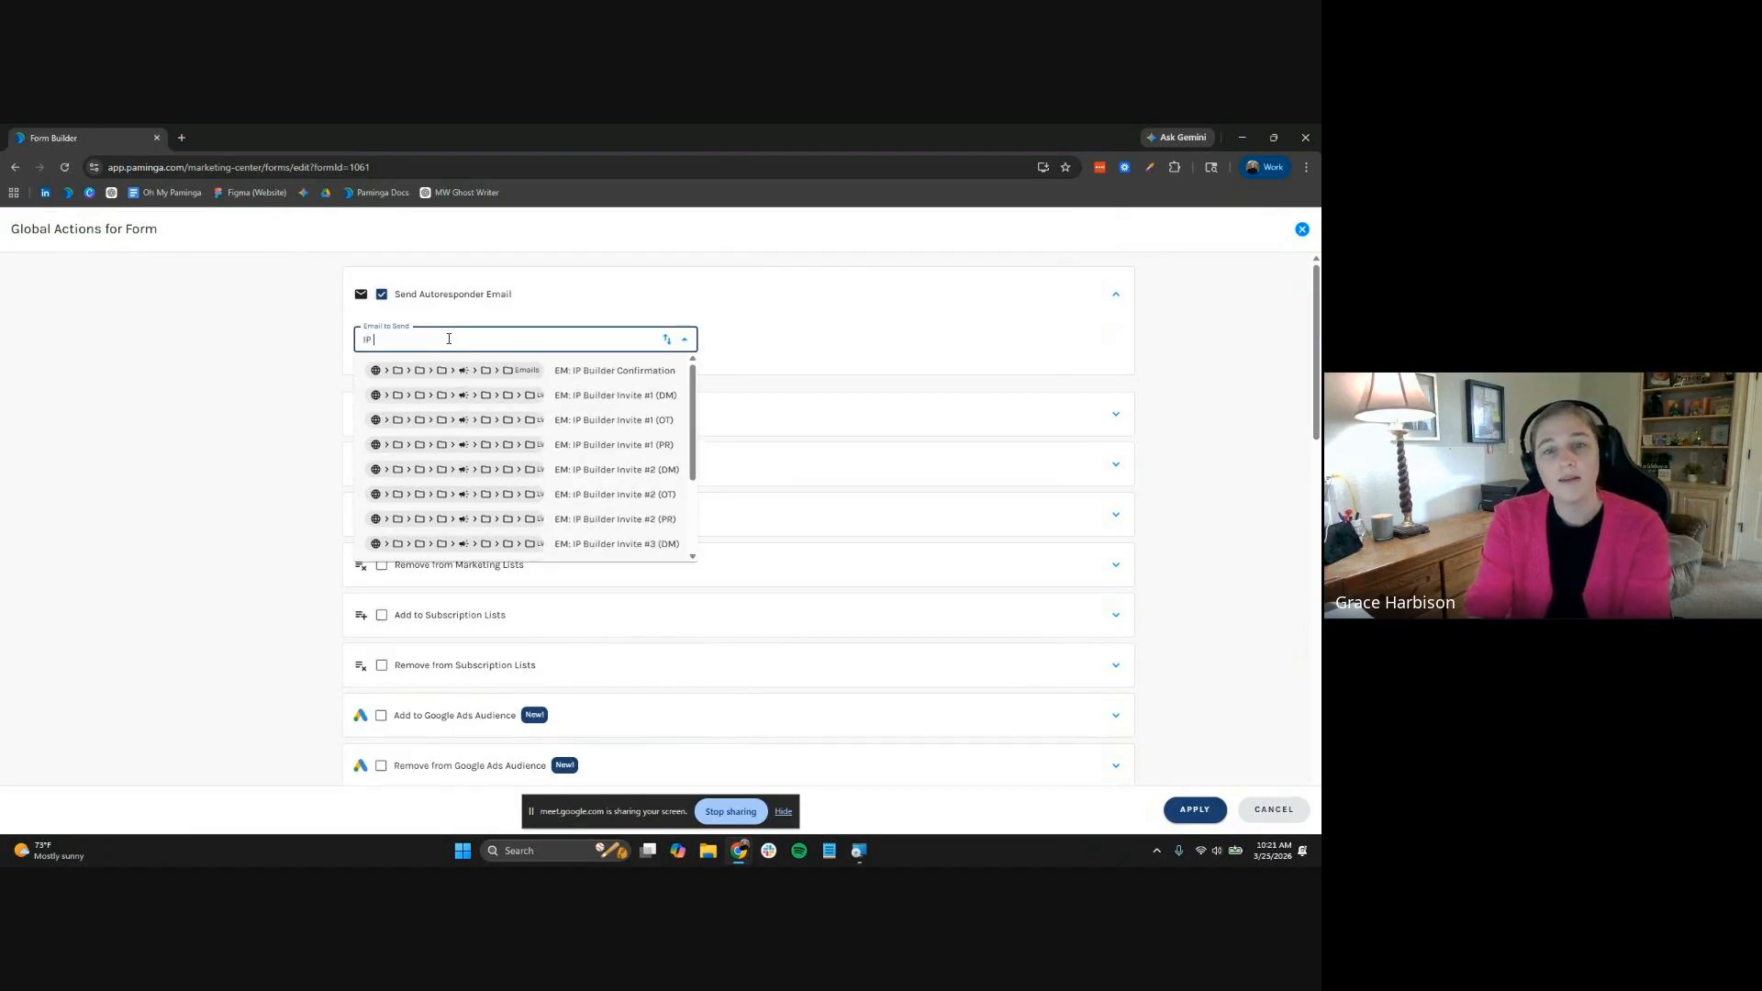
pyautogui.write(' Wor')
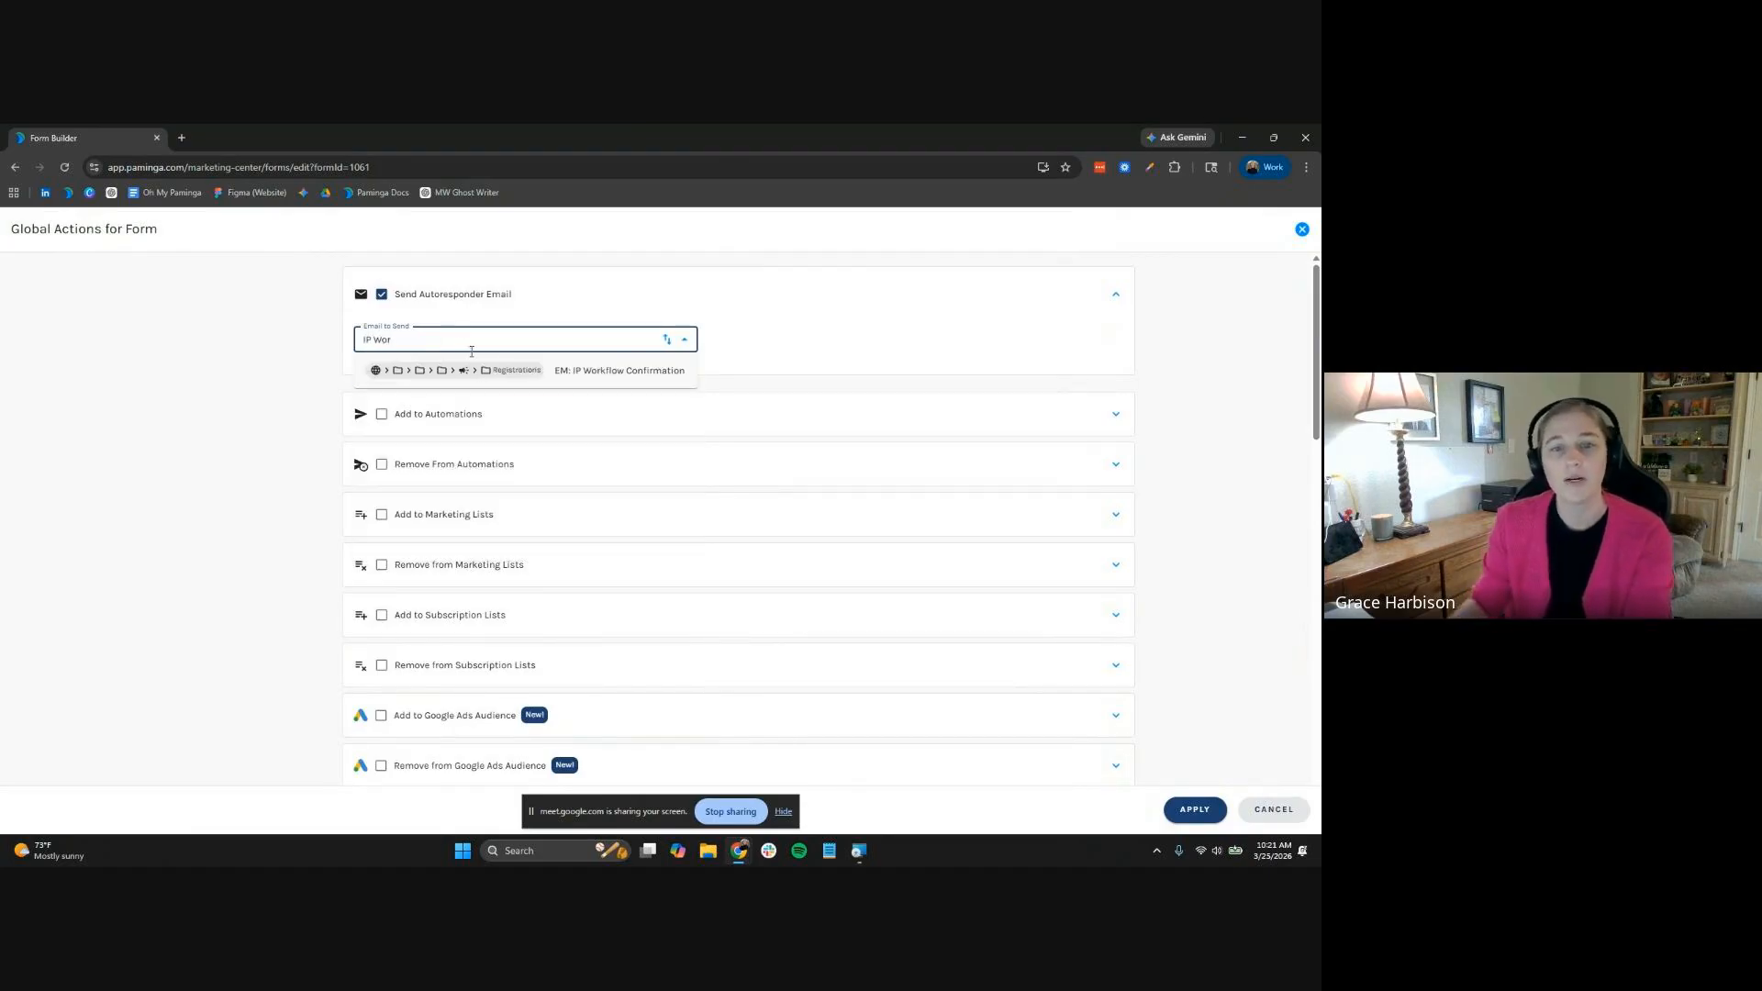
pyautogui.click(606, 371)
# Post a Slack notification for each submission to the content-engagement channel
pyautogui.scroll(-3, 550, 500)
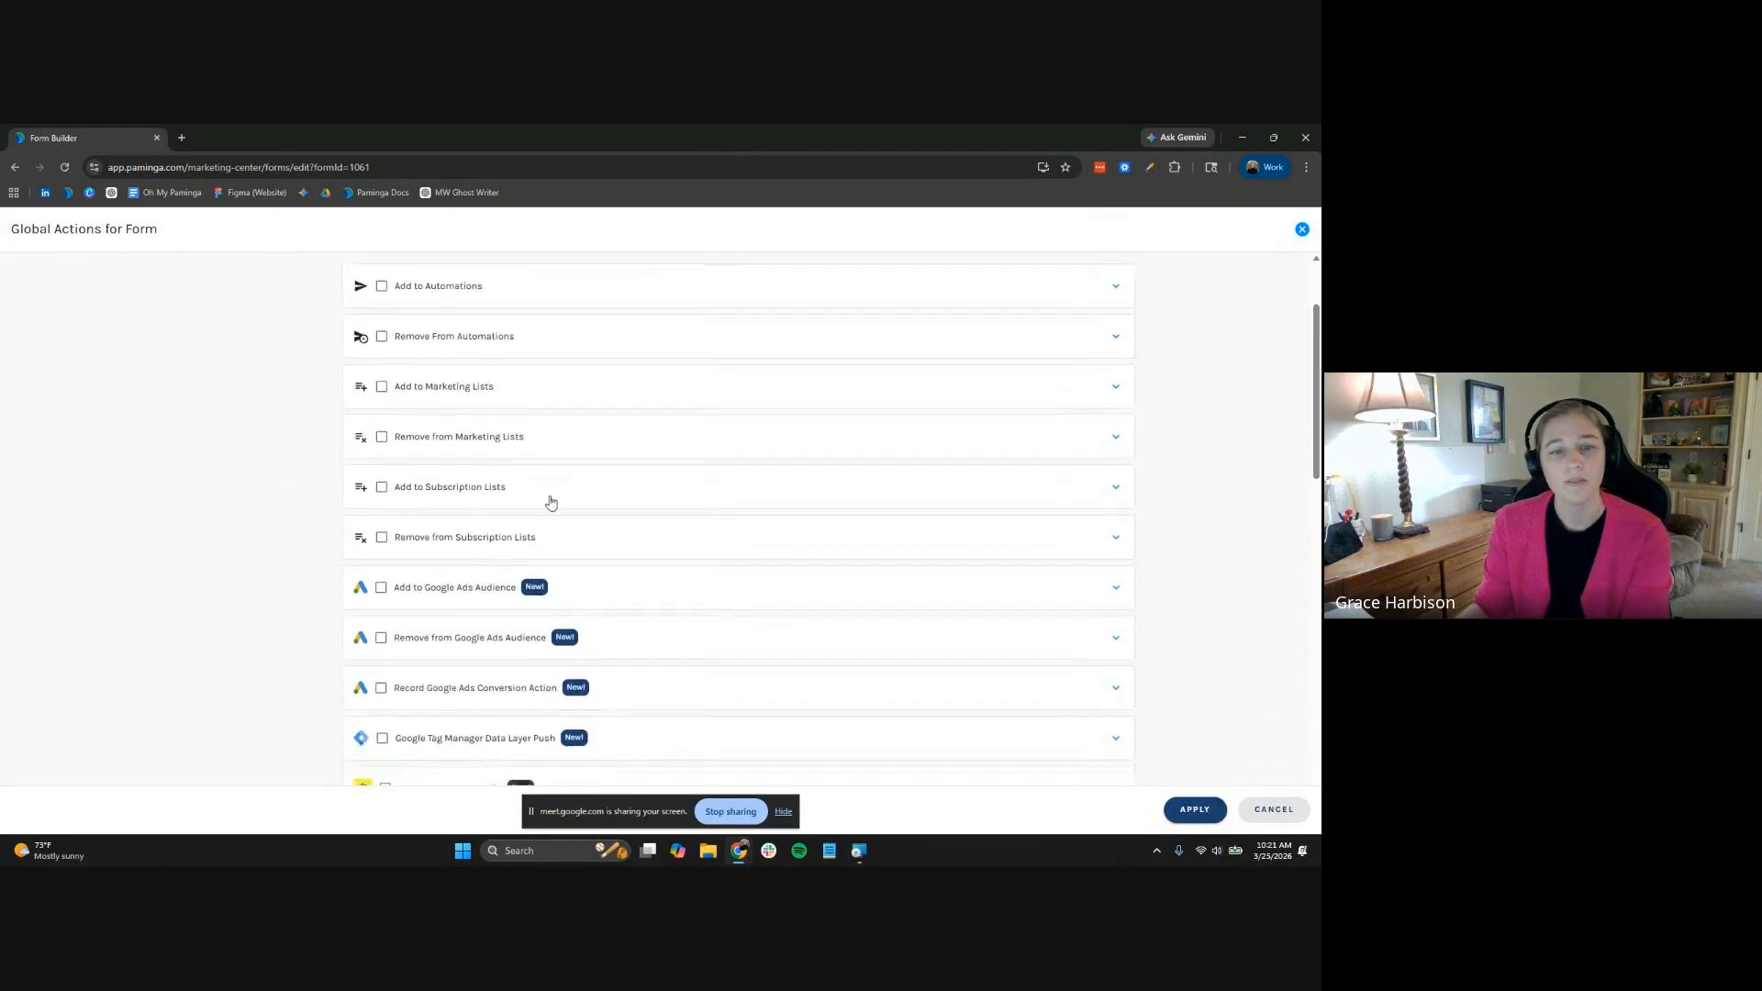
pyautogui.scroll(-4, 562, 582)
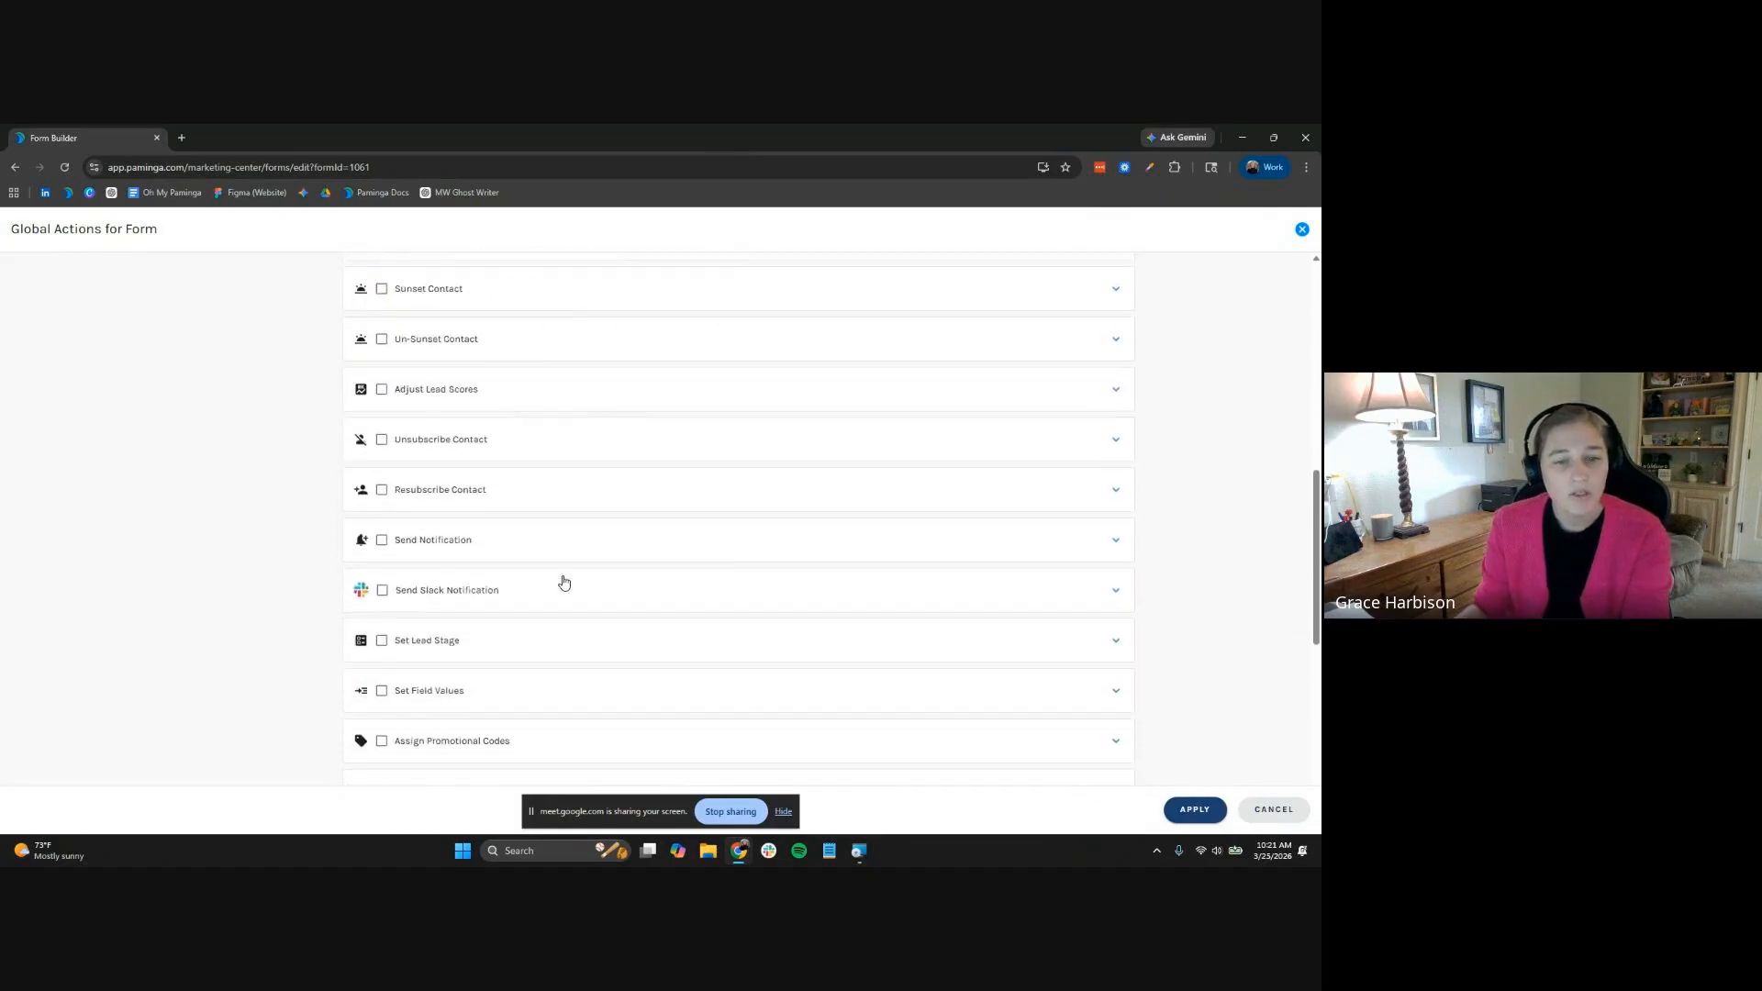
pyautogui.click(562, 587)
pyautogui.click(505, 661)
pyautogui.write('con')
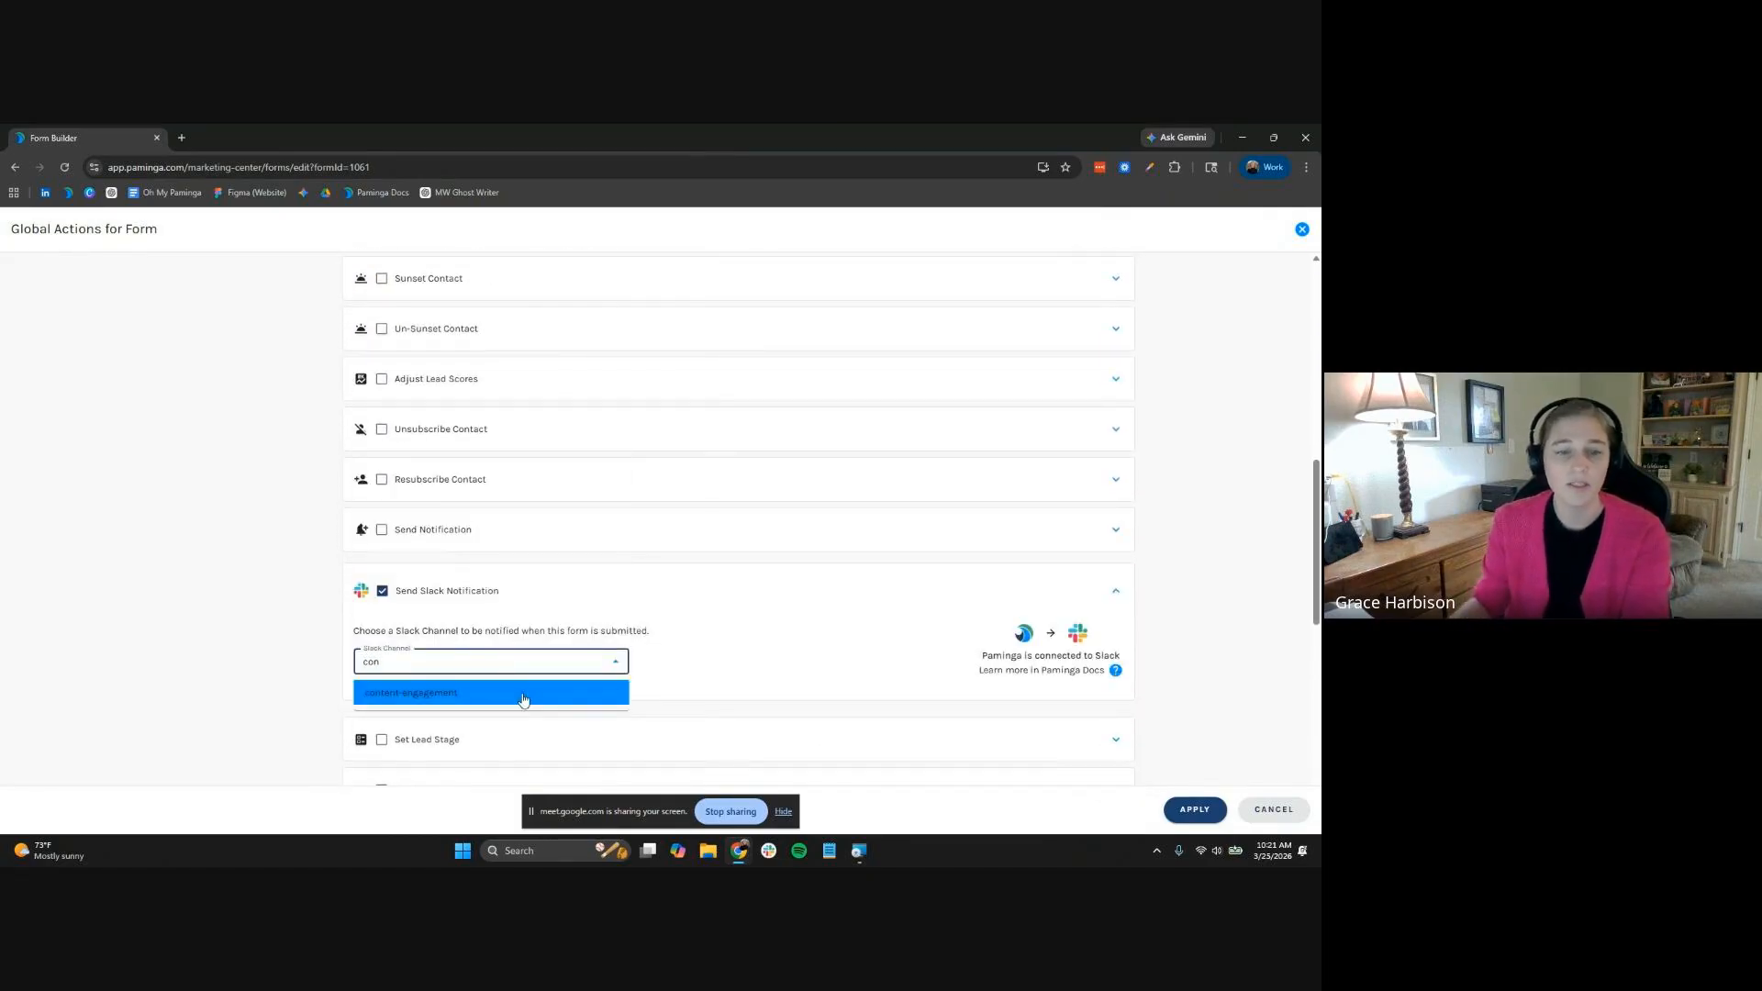
pyautogui.click(524, 694)
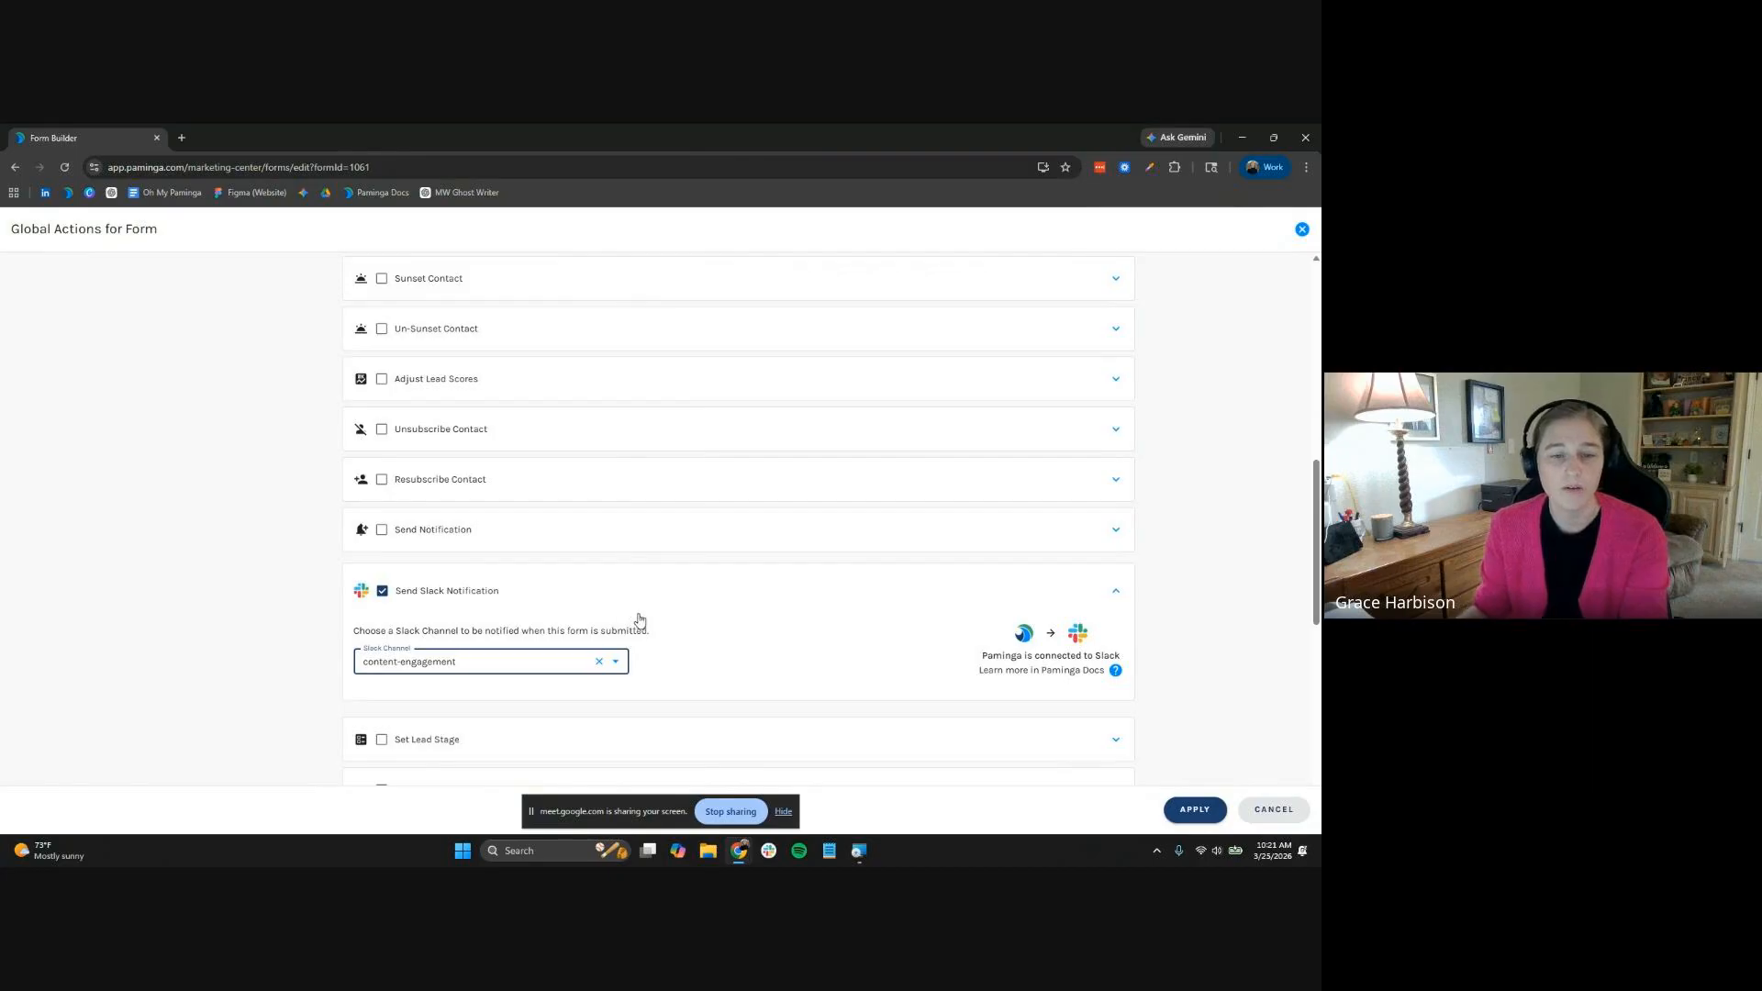
# Register submitters for the Designing Campaign Workflows That Scale event
pyautogui.scroll(-1, 684, 613)
pyautogui.scroll(-10, 683, 611)
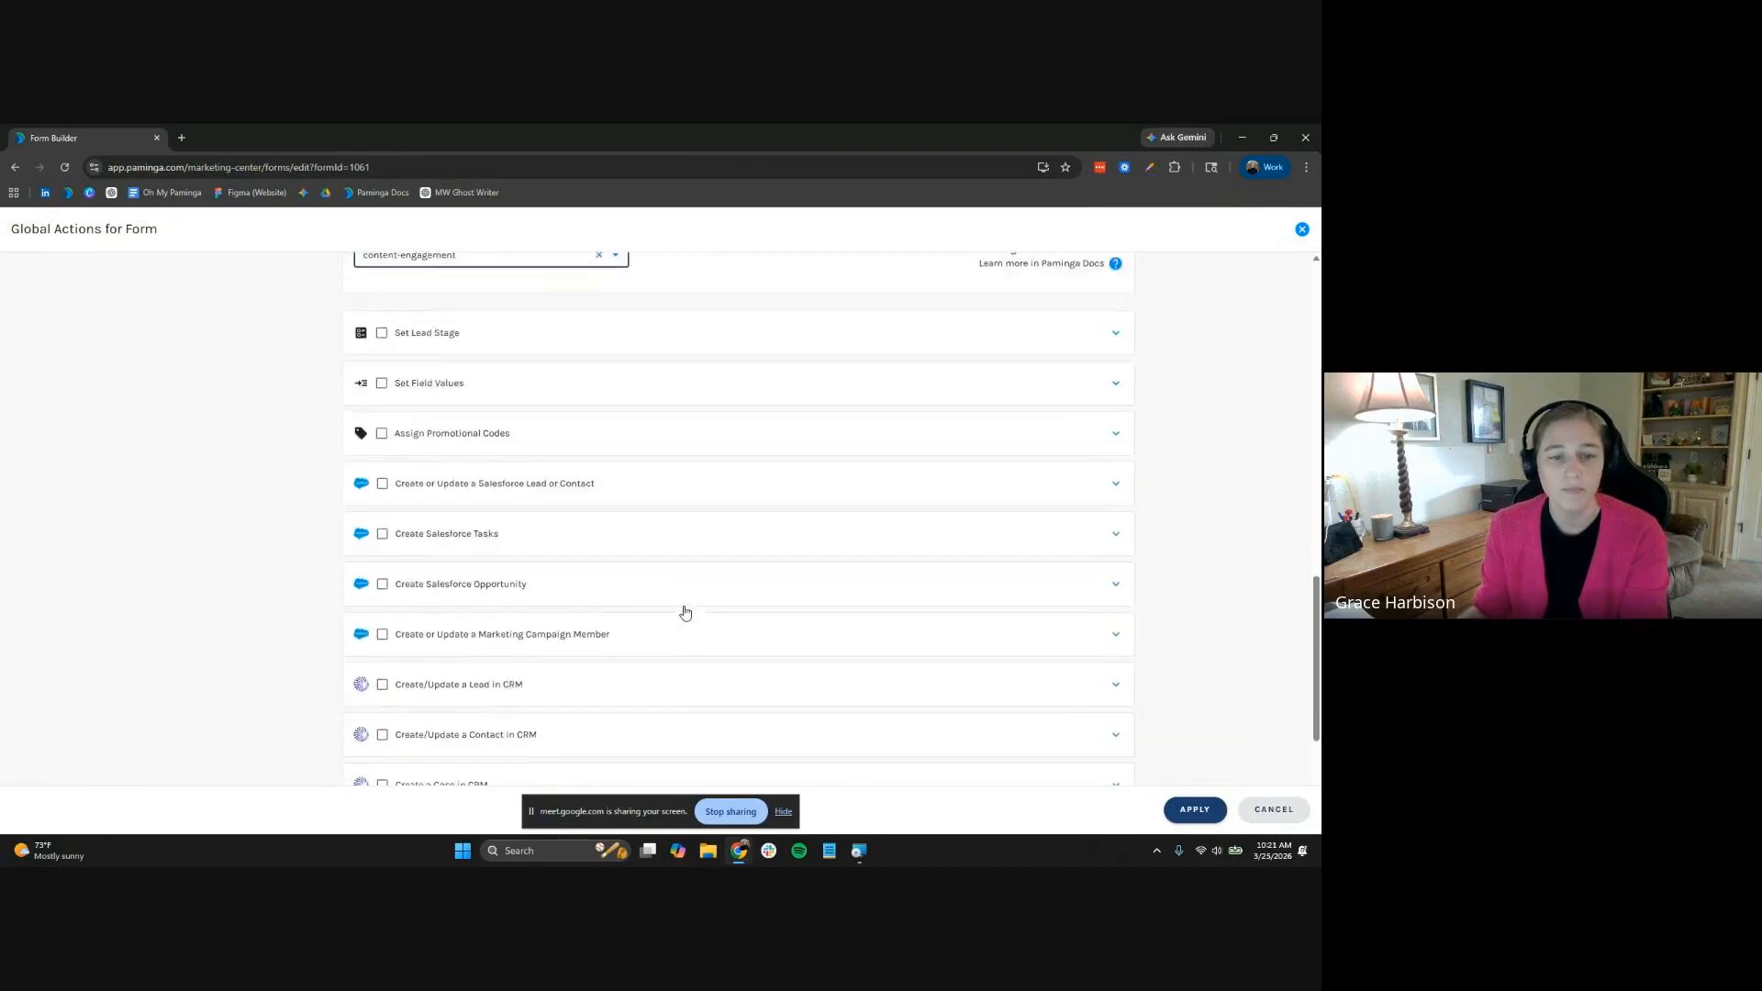
pyautogui.click(554, 700)
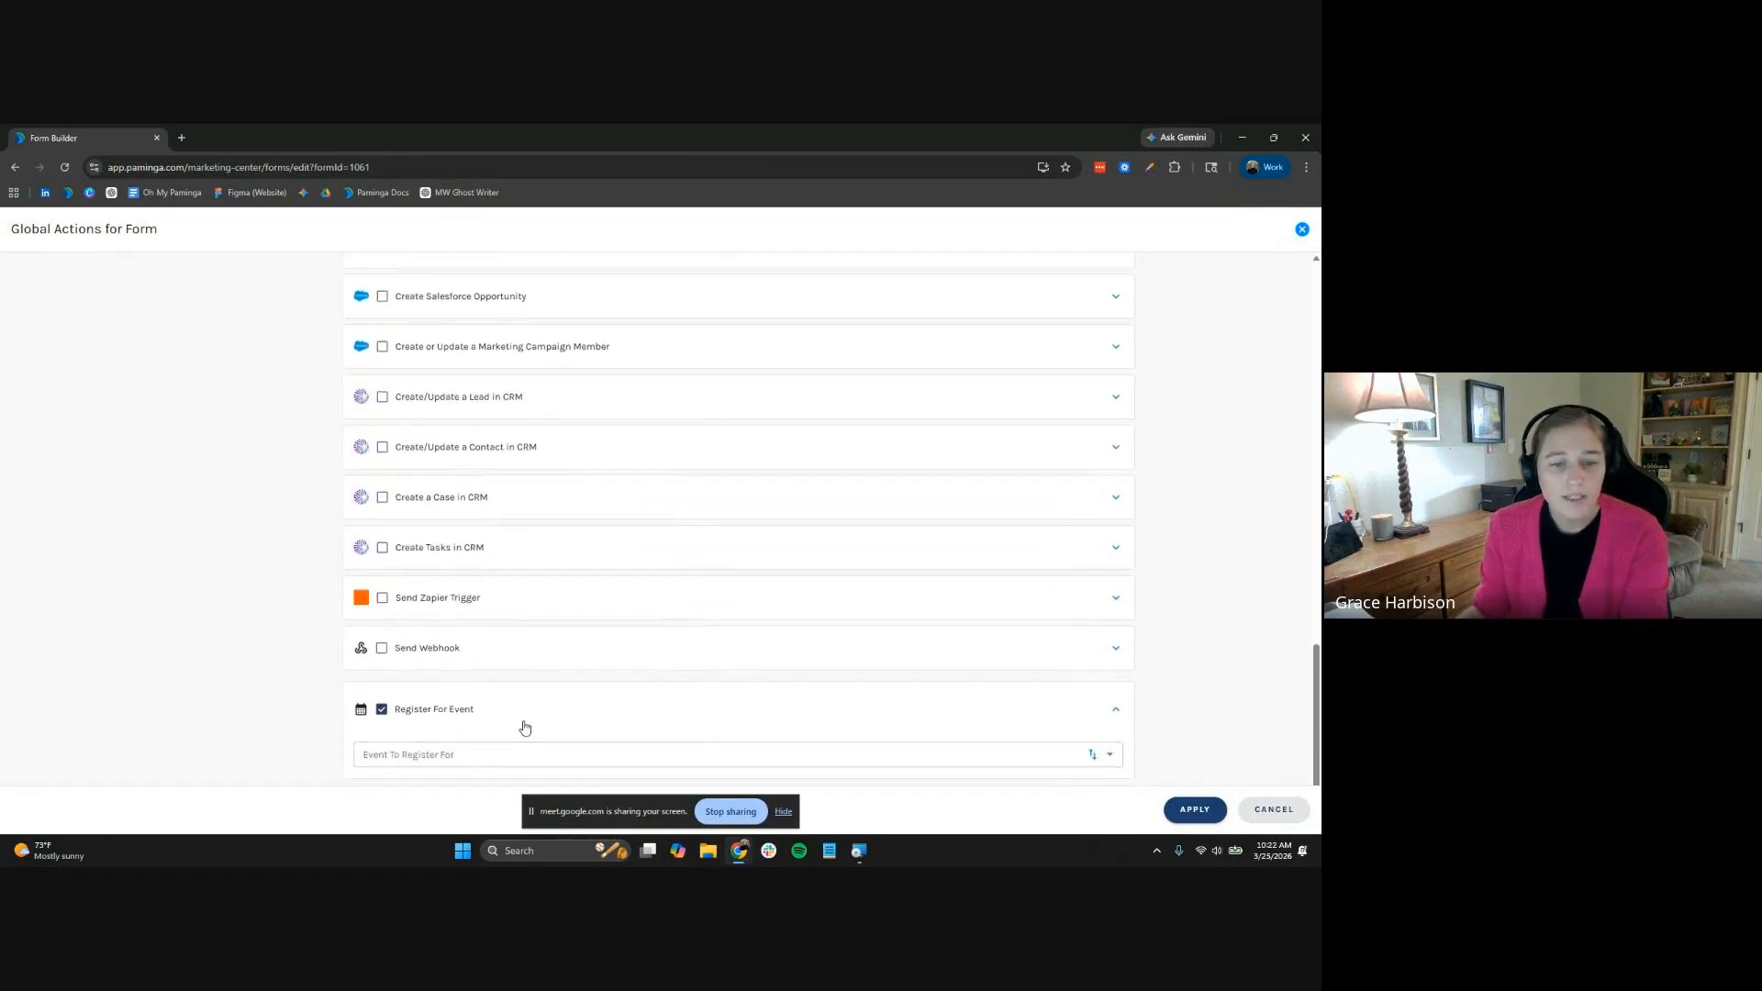
pyautogui.scroll(-1, 525, 706)
pyautogui.click(610, 684)
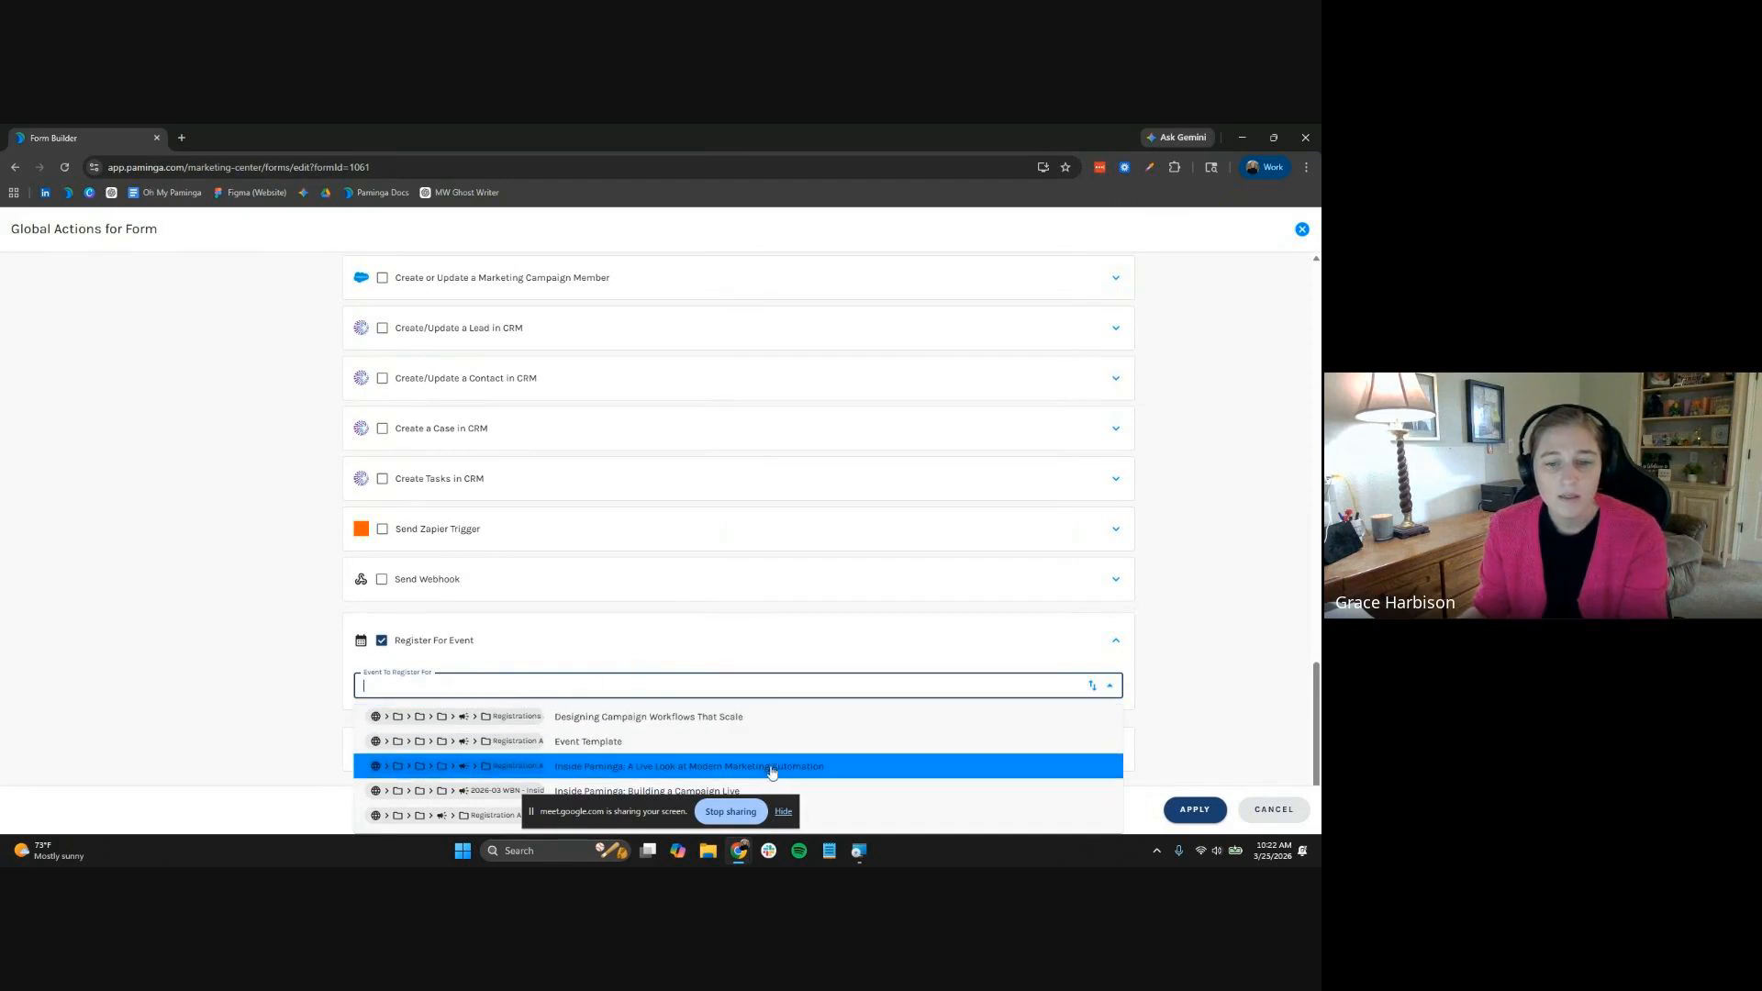
pyautogui.click(783, 812)
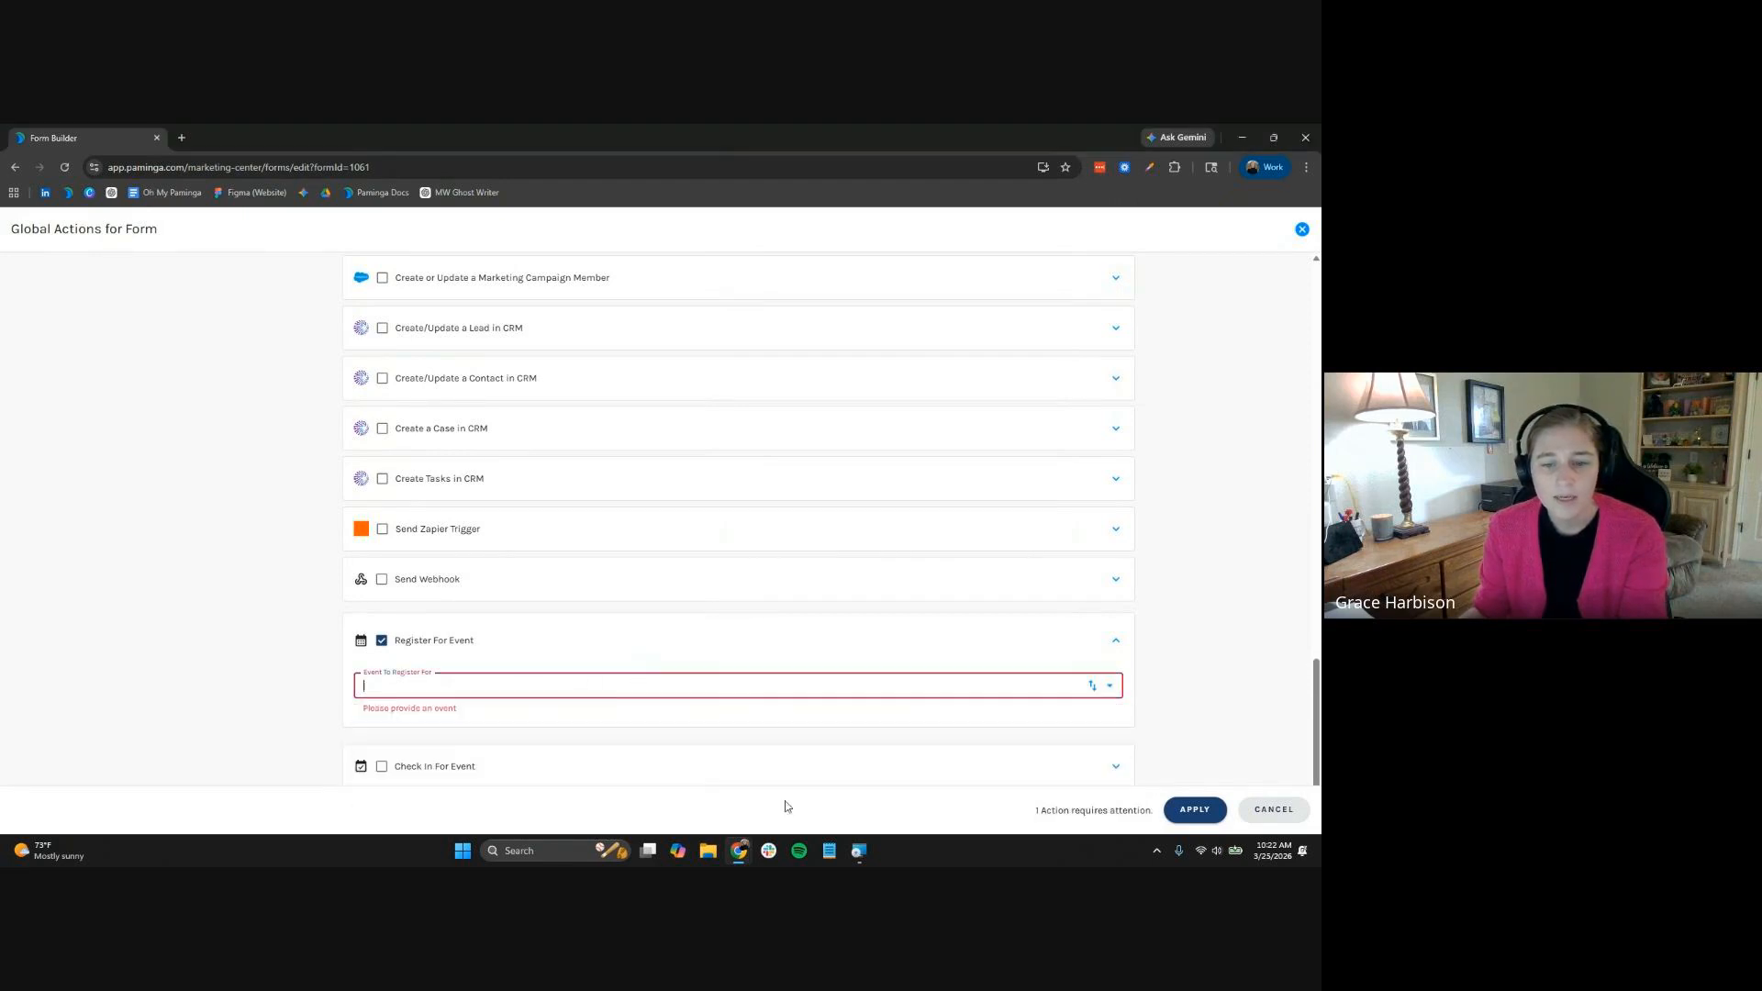
pyautogui.click(721, 684)
pyautogui.click(745, 716)
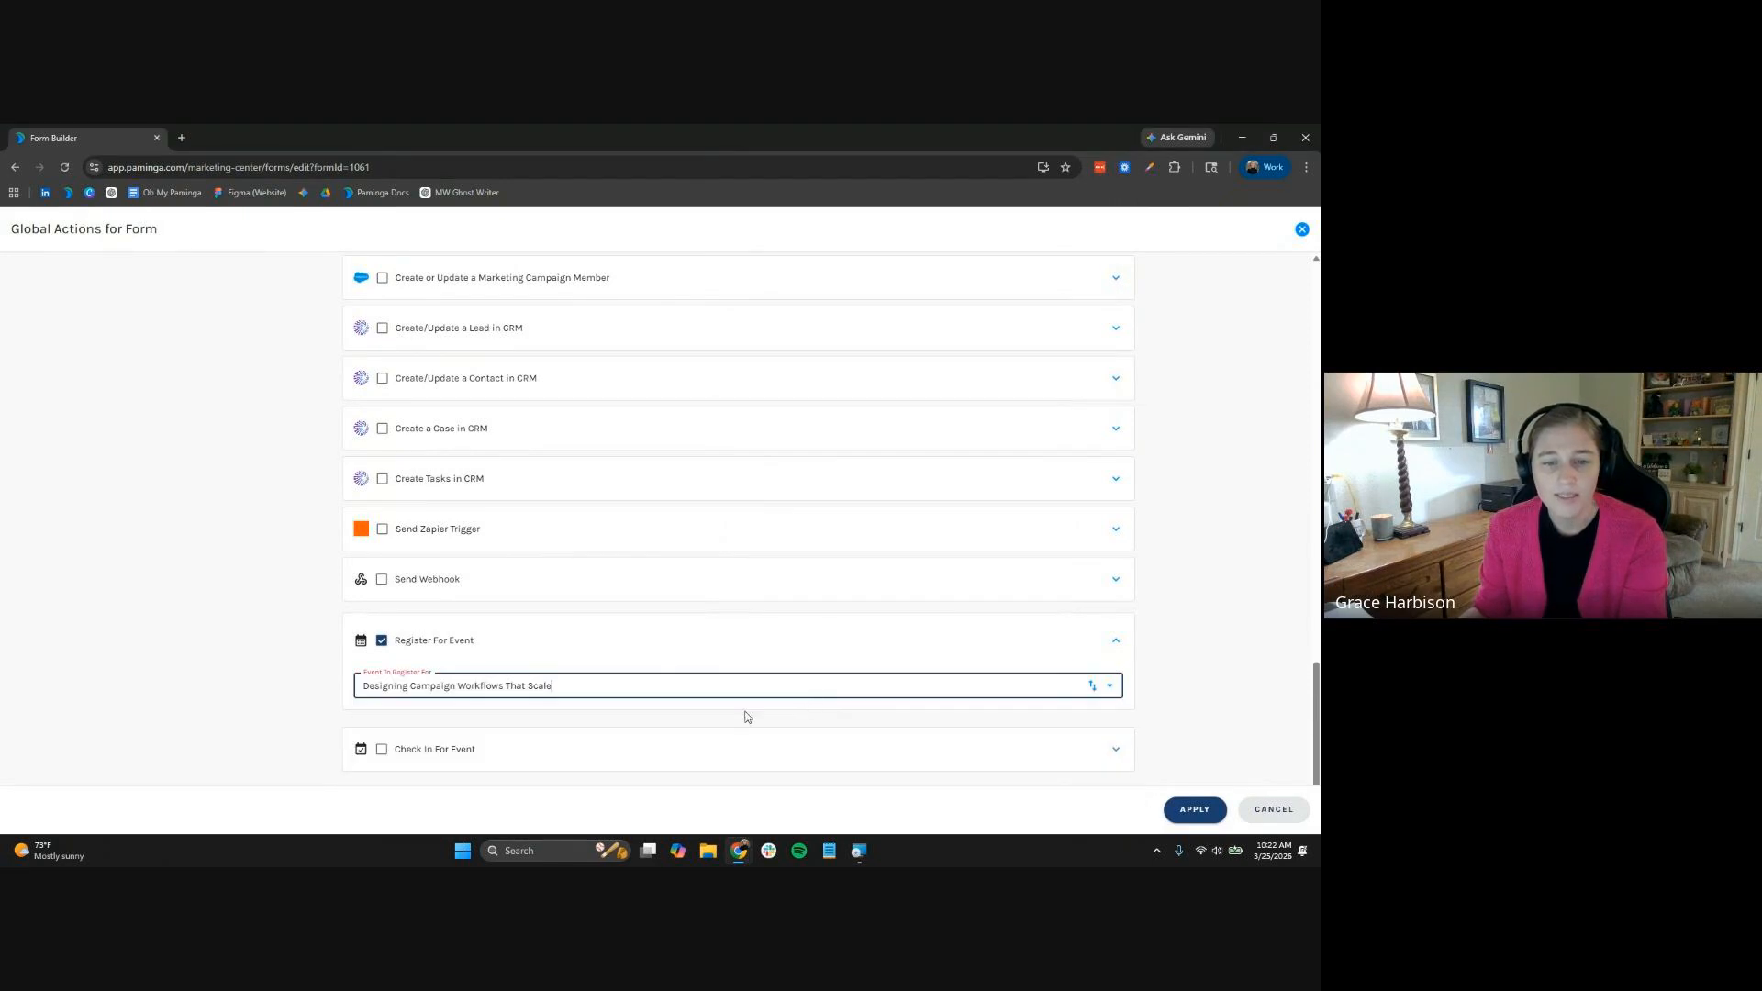
# Add submitters to the LS: Event Registrations marketing list and apply the global actions
pyautogui.scroll(10, 1164, 692)
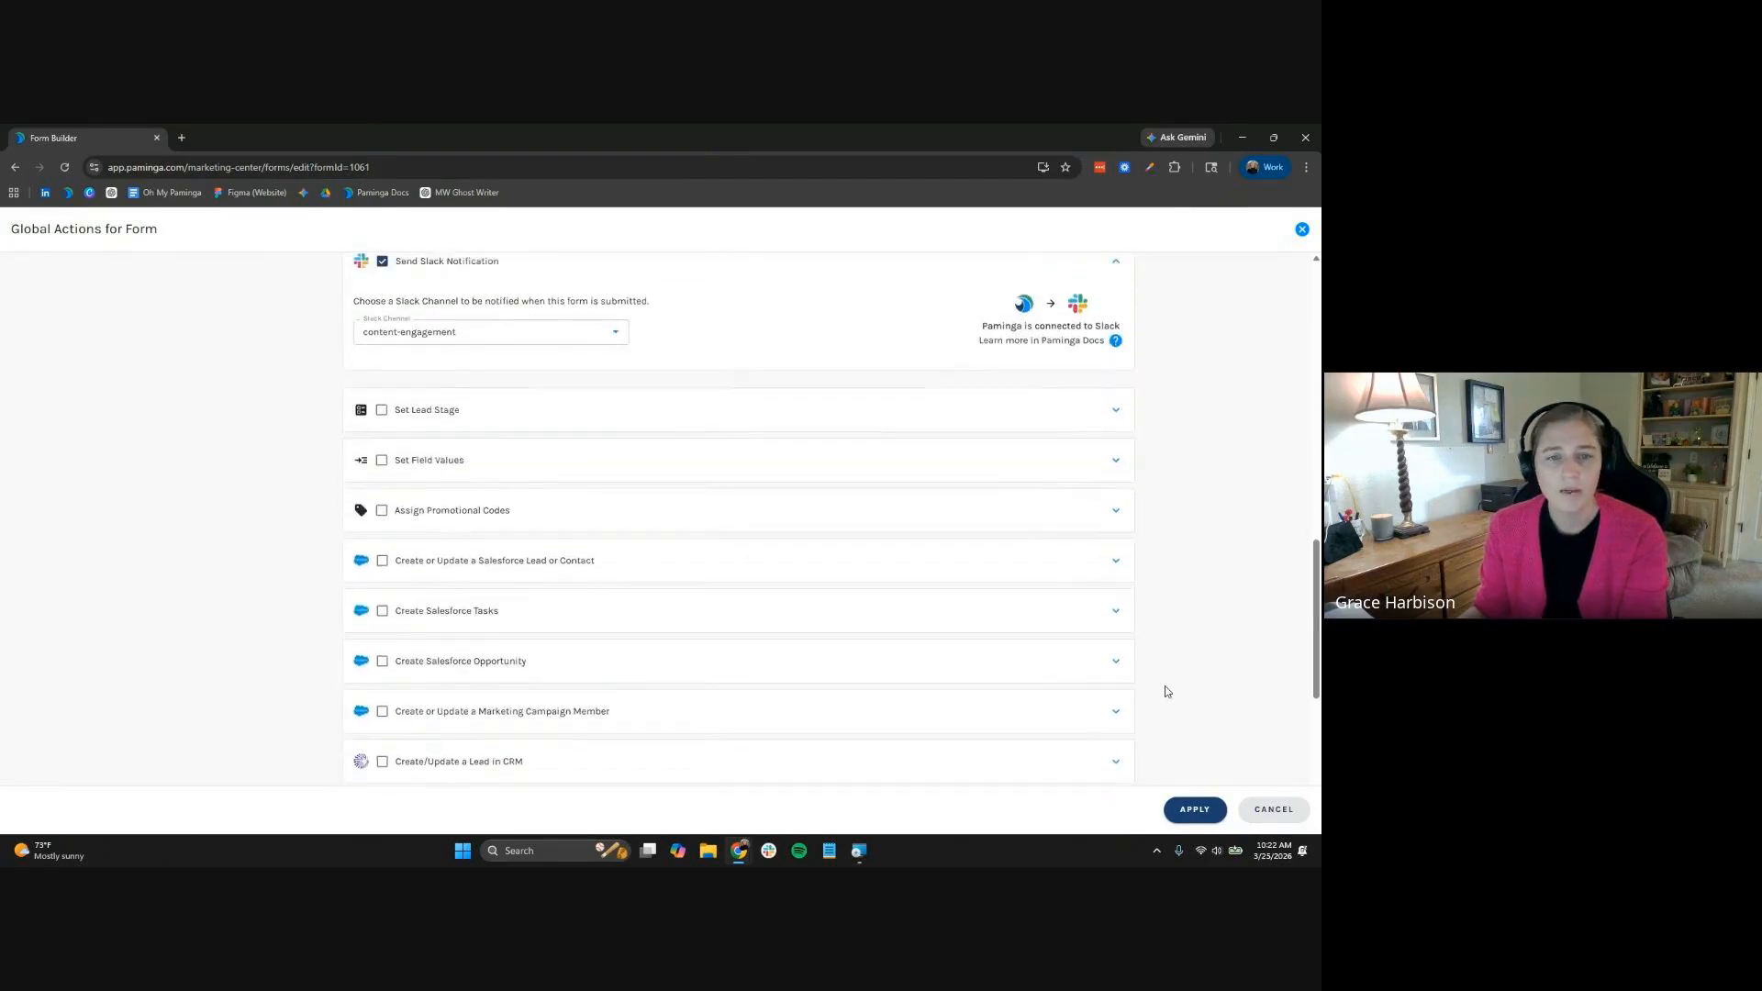
pyautogui.scroll(3, 1166, 691)
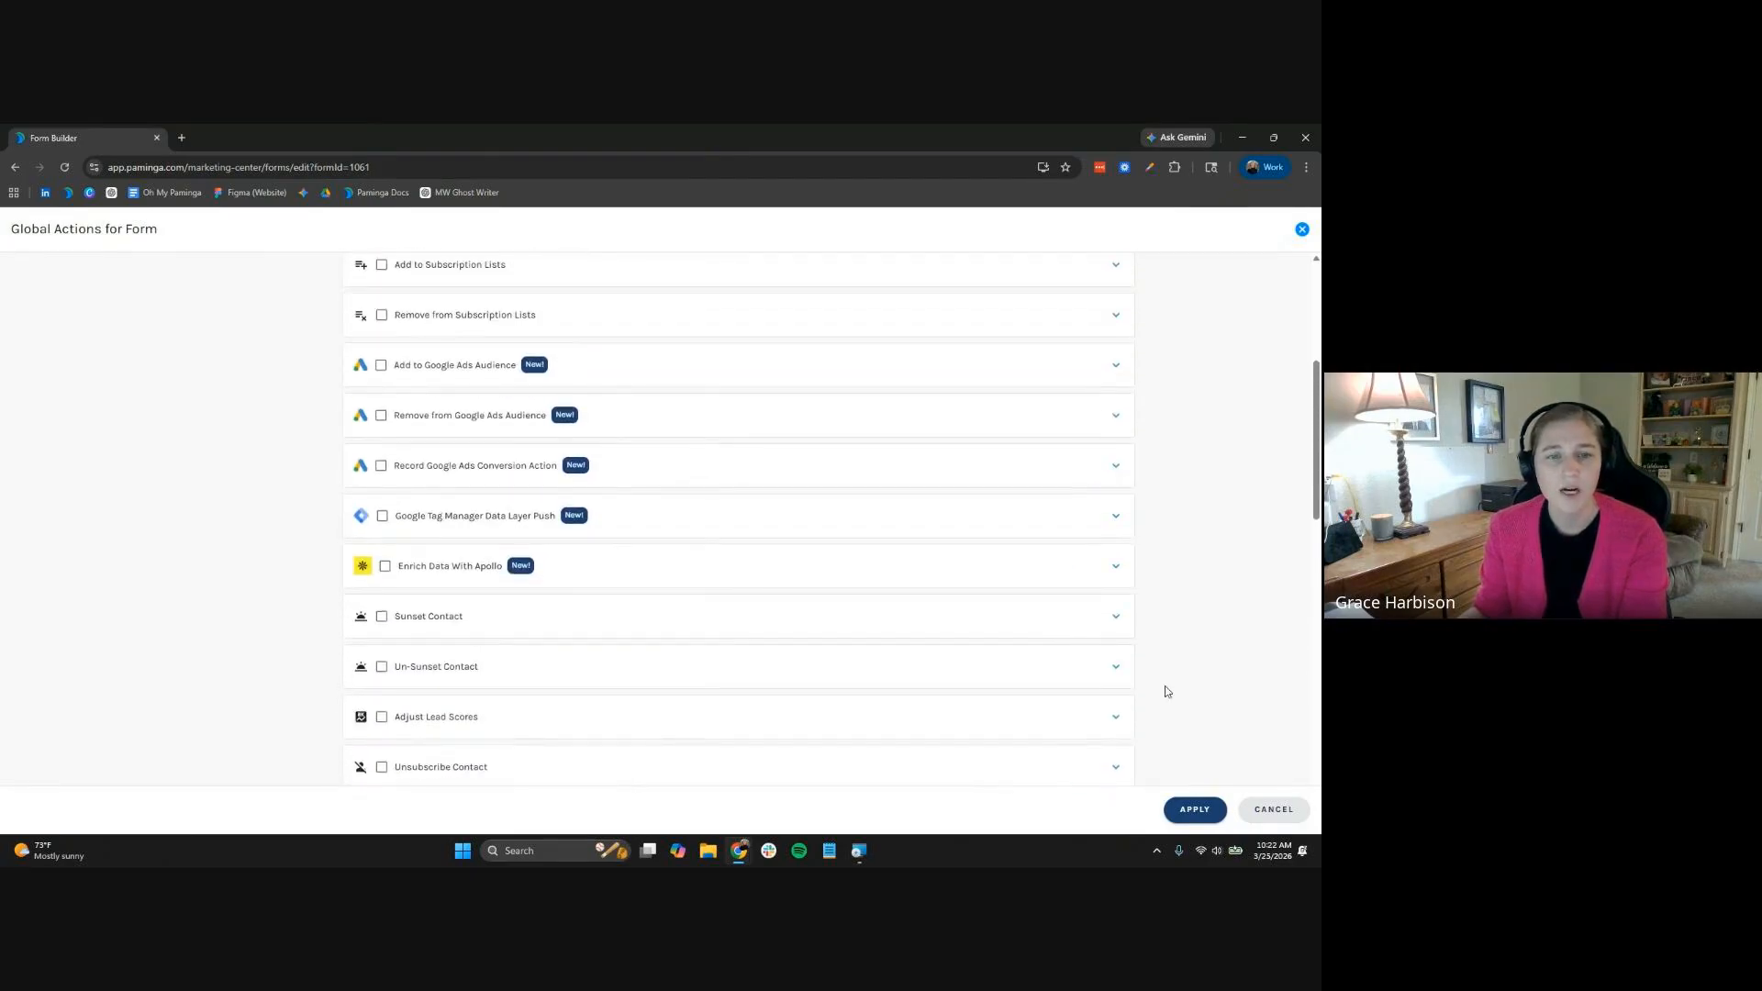
pyautogui.scroll(3, 1179, 679)
pyautogui.click(512, 375)
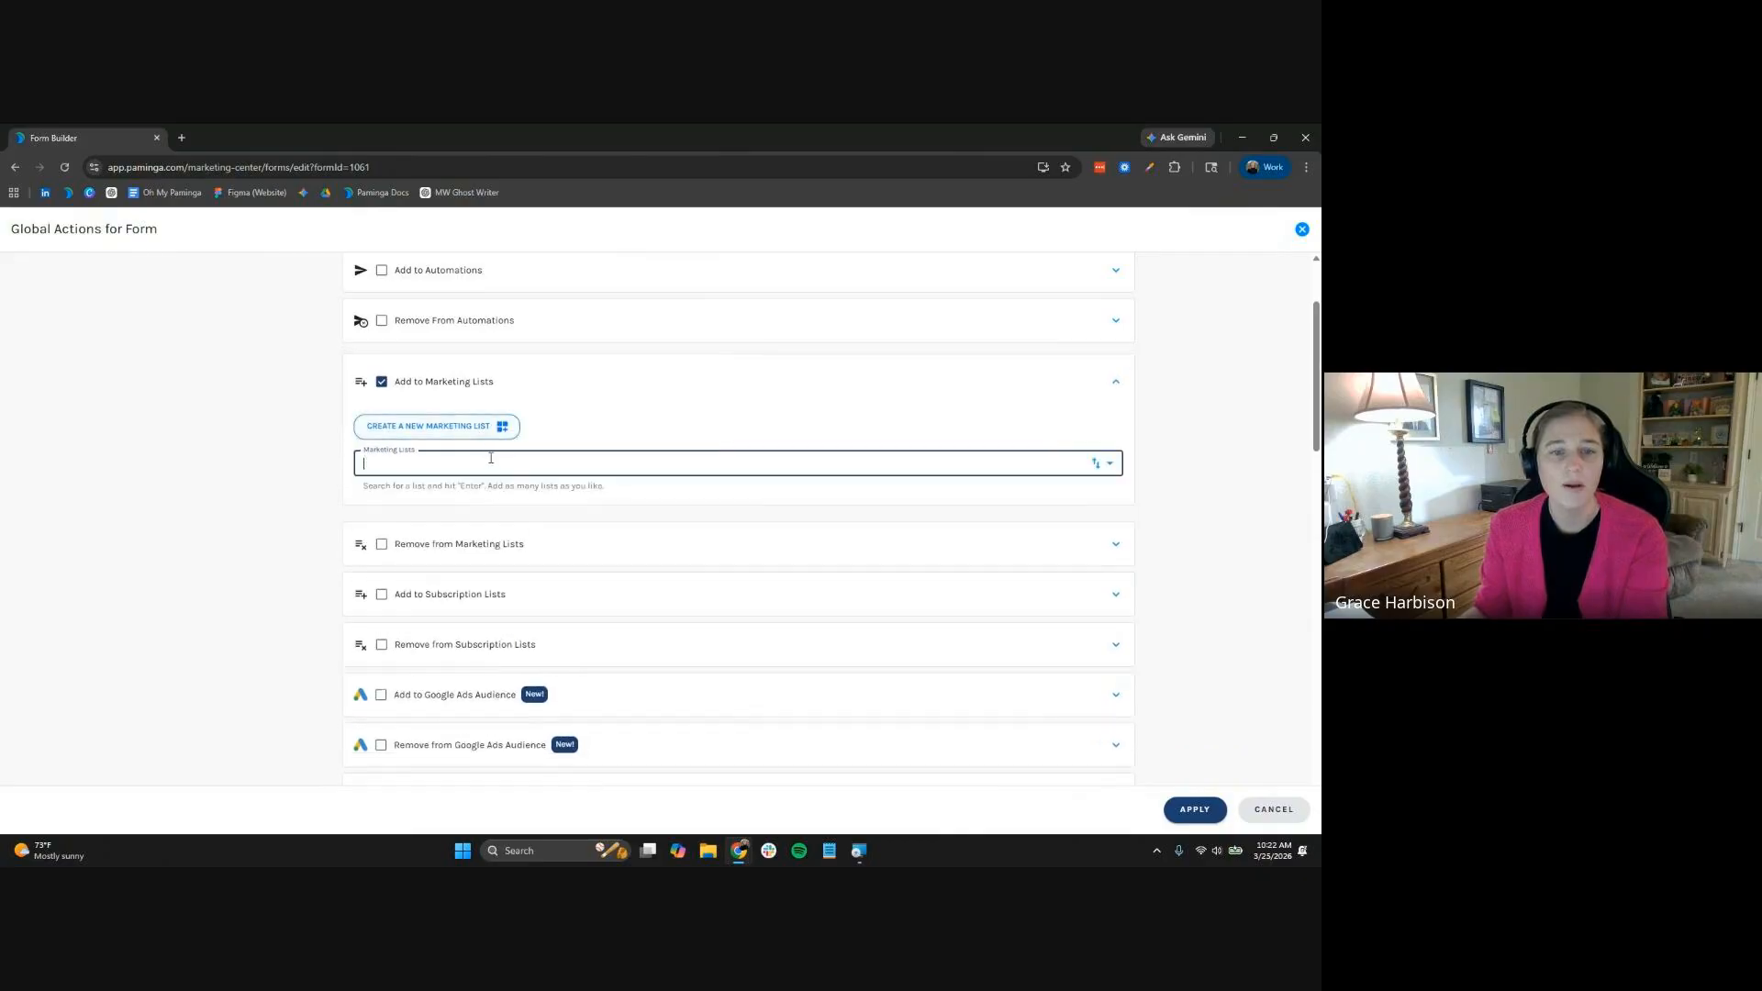
pyautogui.click(491, 458)
pyautogui.write('eve')
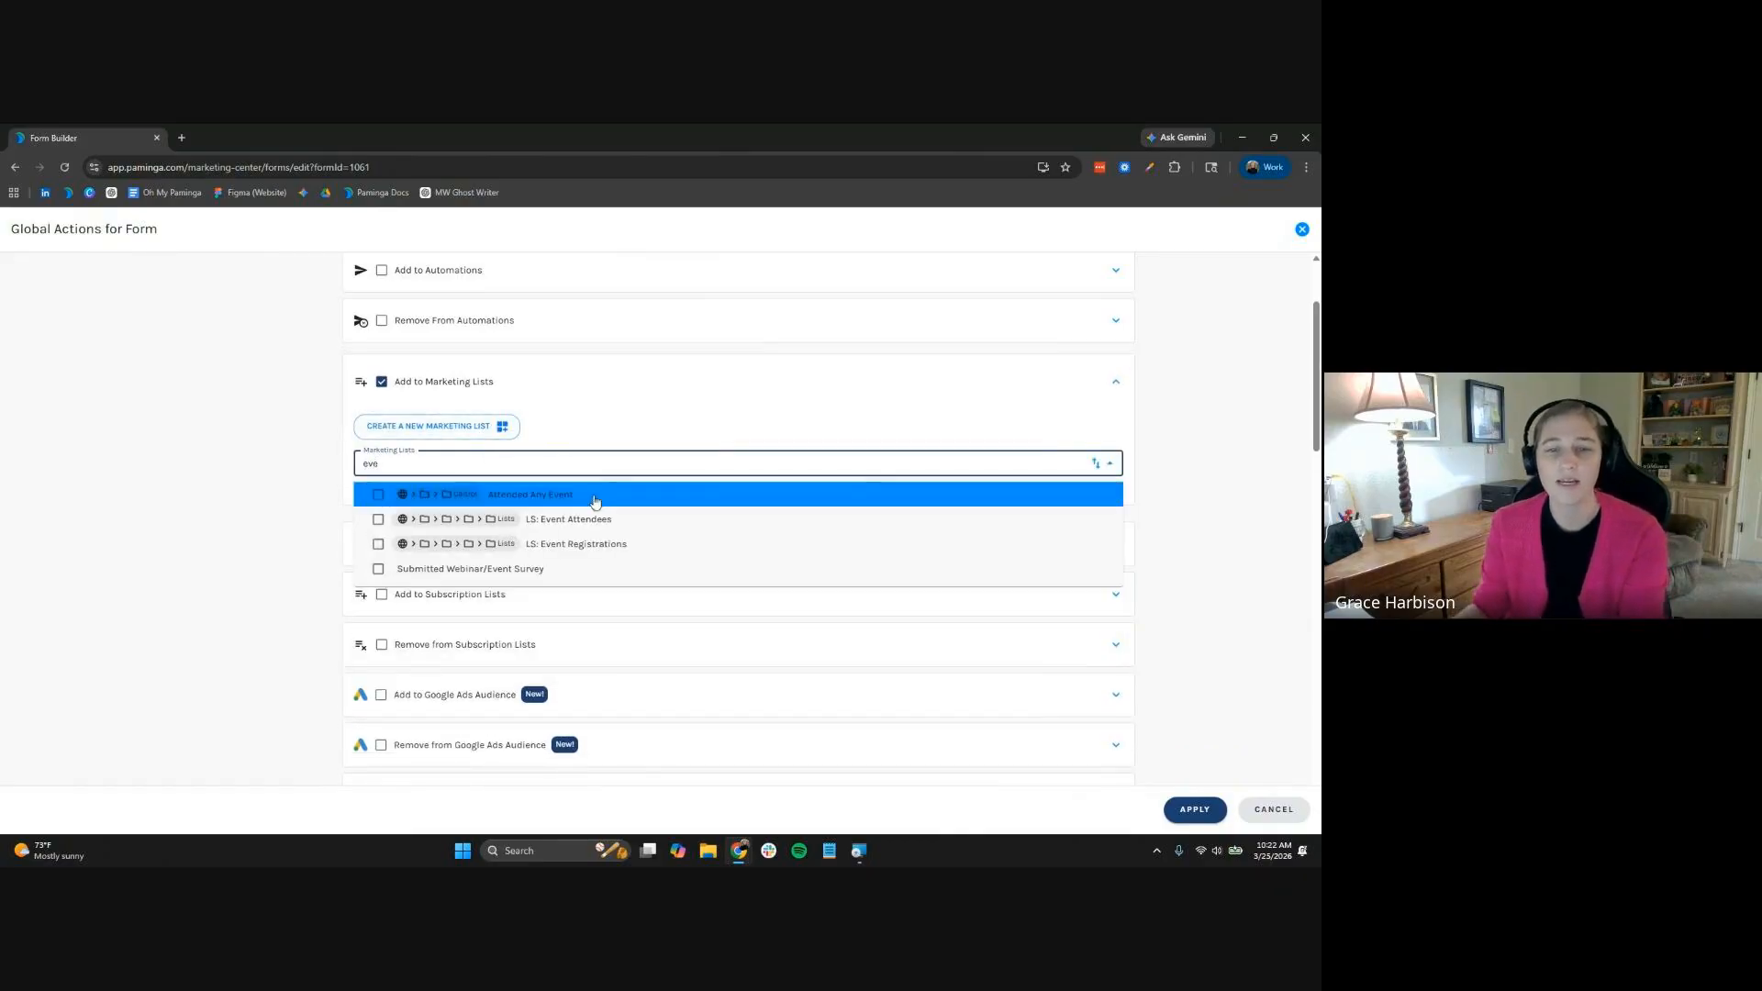
pyautogui.click(615, 544)
pyautogui.click(1209, 507)
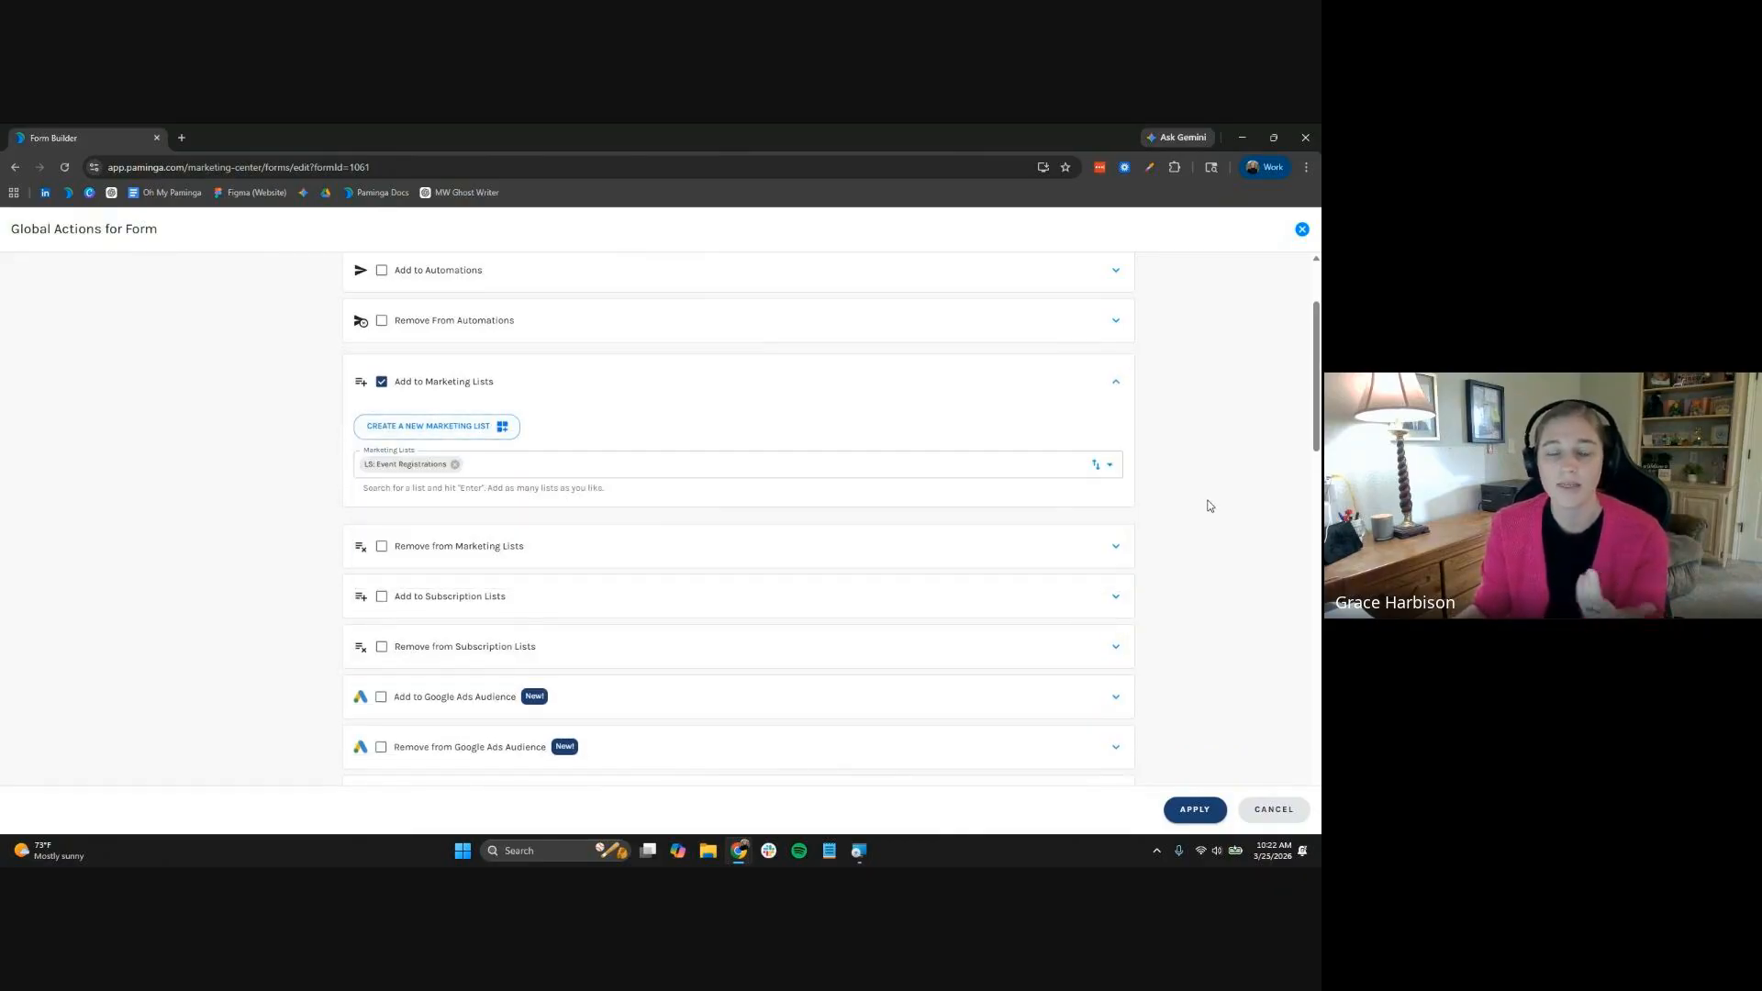
pyautogui.scroll(2, 1183, 558)
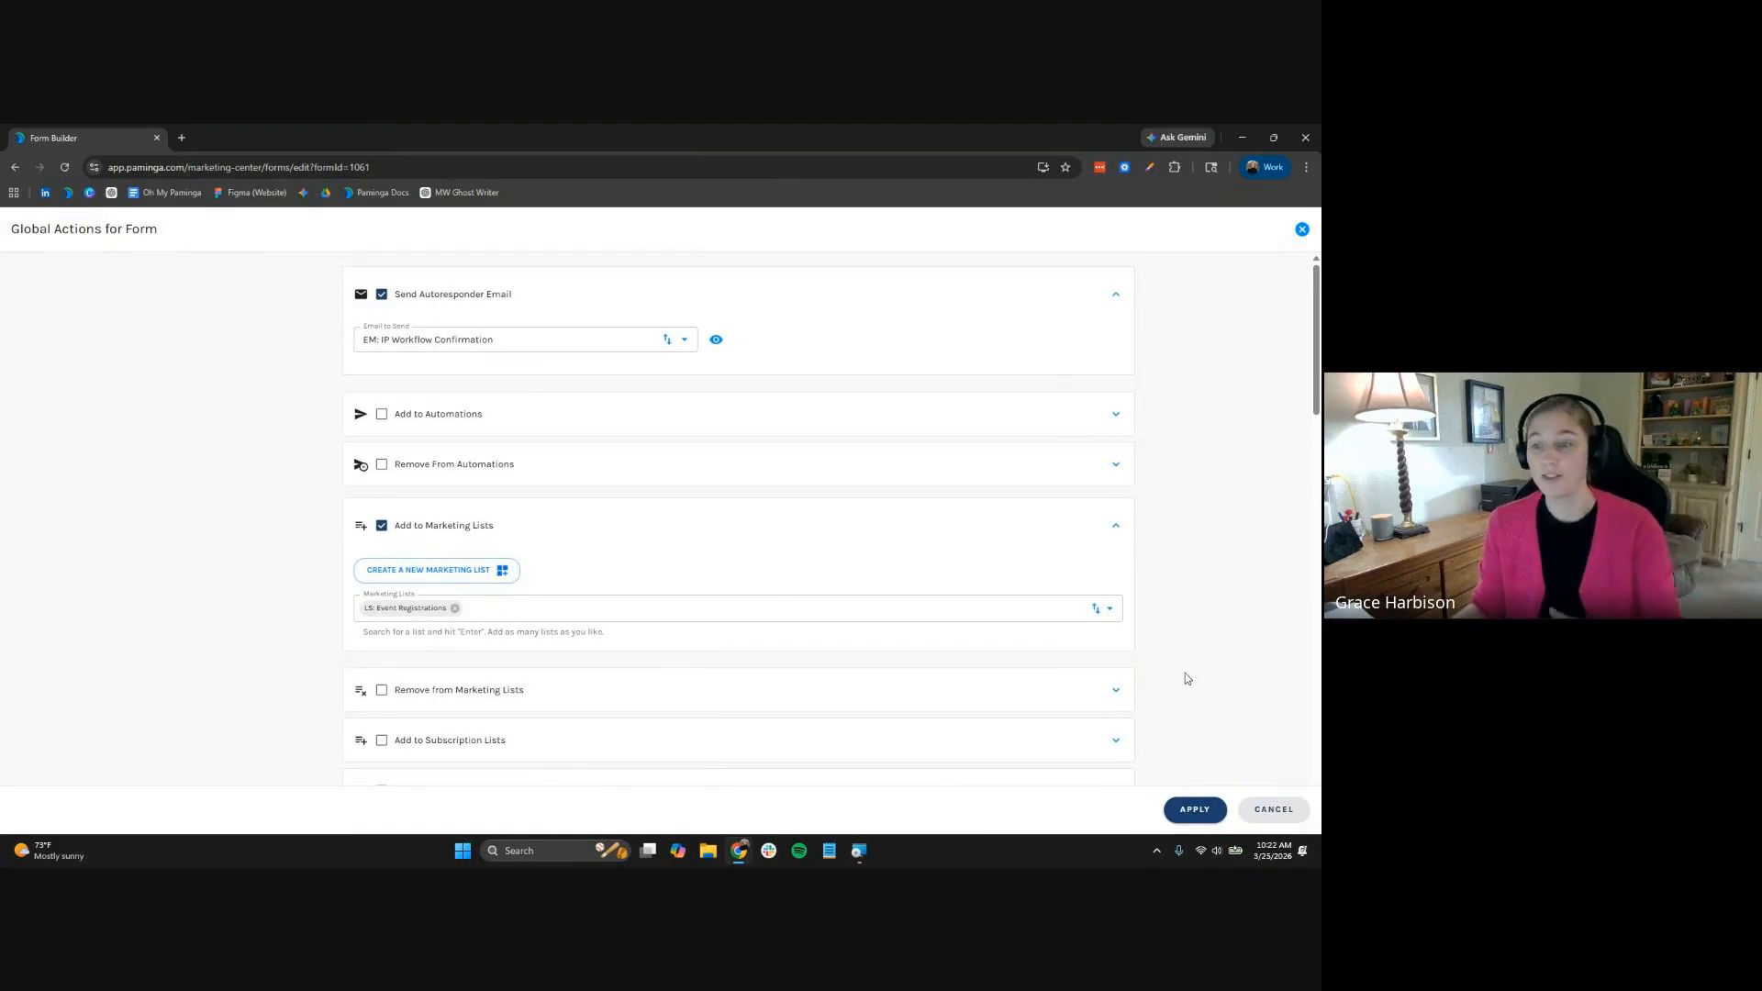
pyautogui.click(1185, 811)
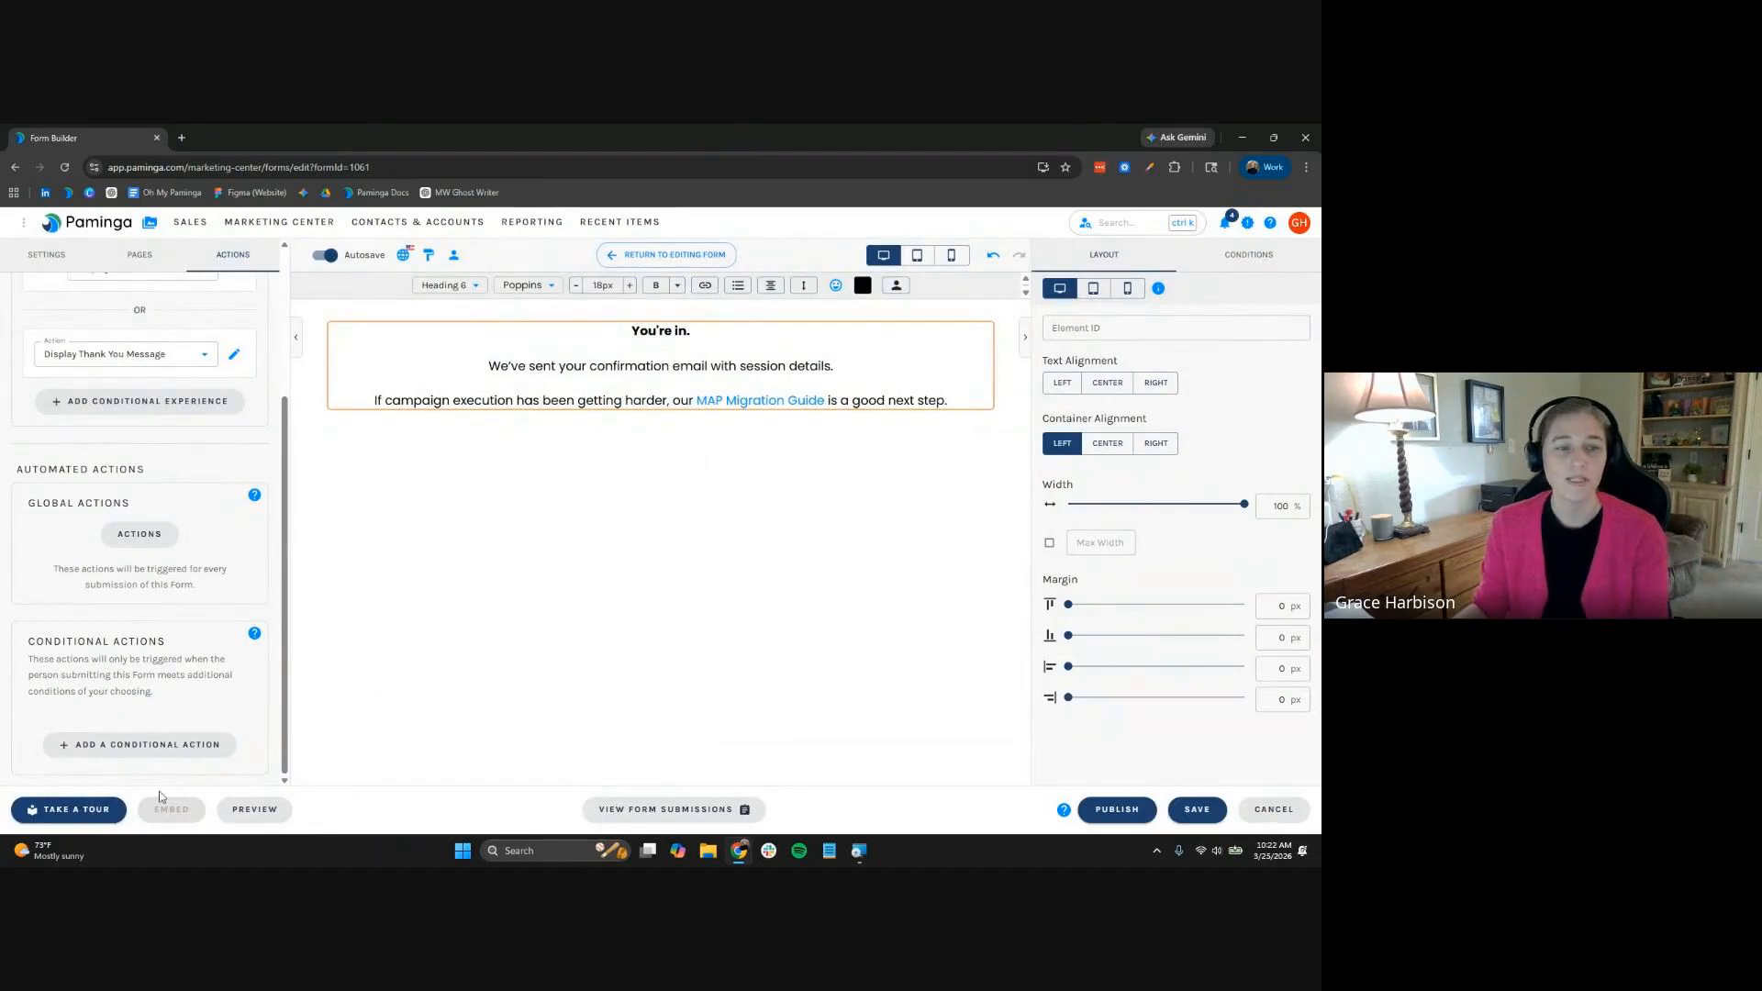
# Add a conditional action named 'Decision Maker - Nurture' with a condition on the contact's Title
pyautogui.click(175, 745)
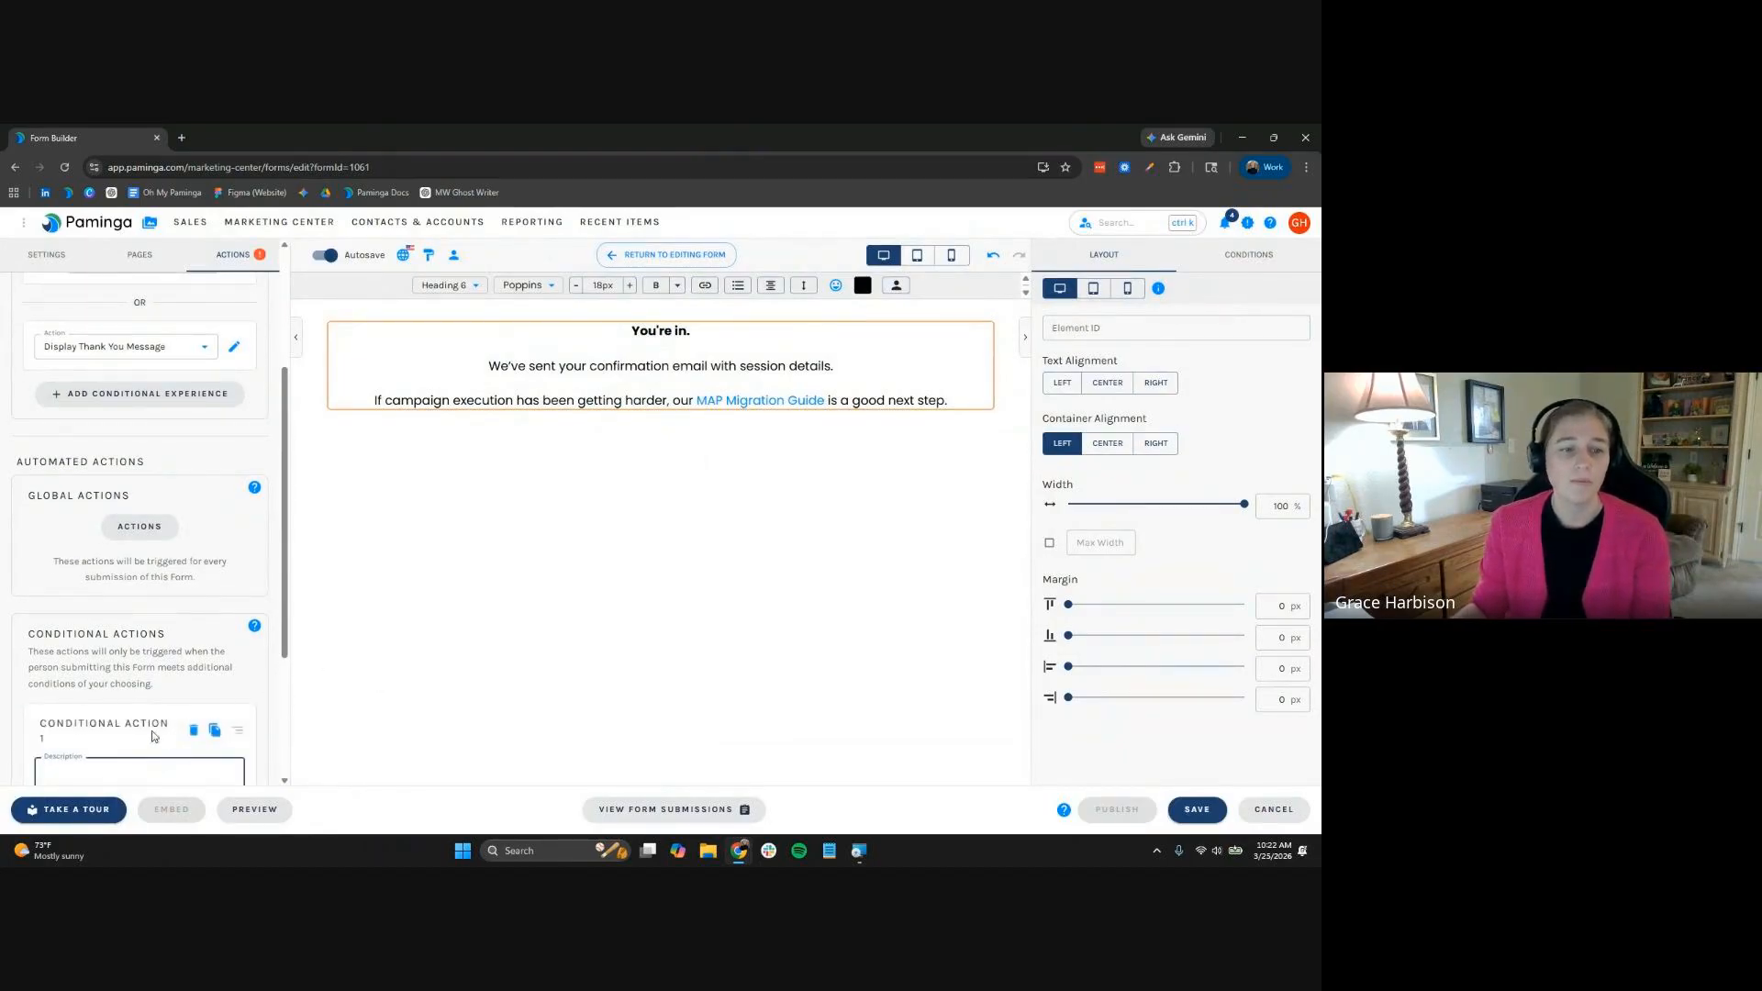
pyautogui.write('D')
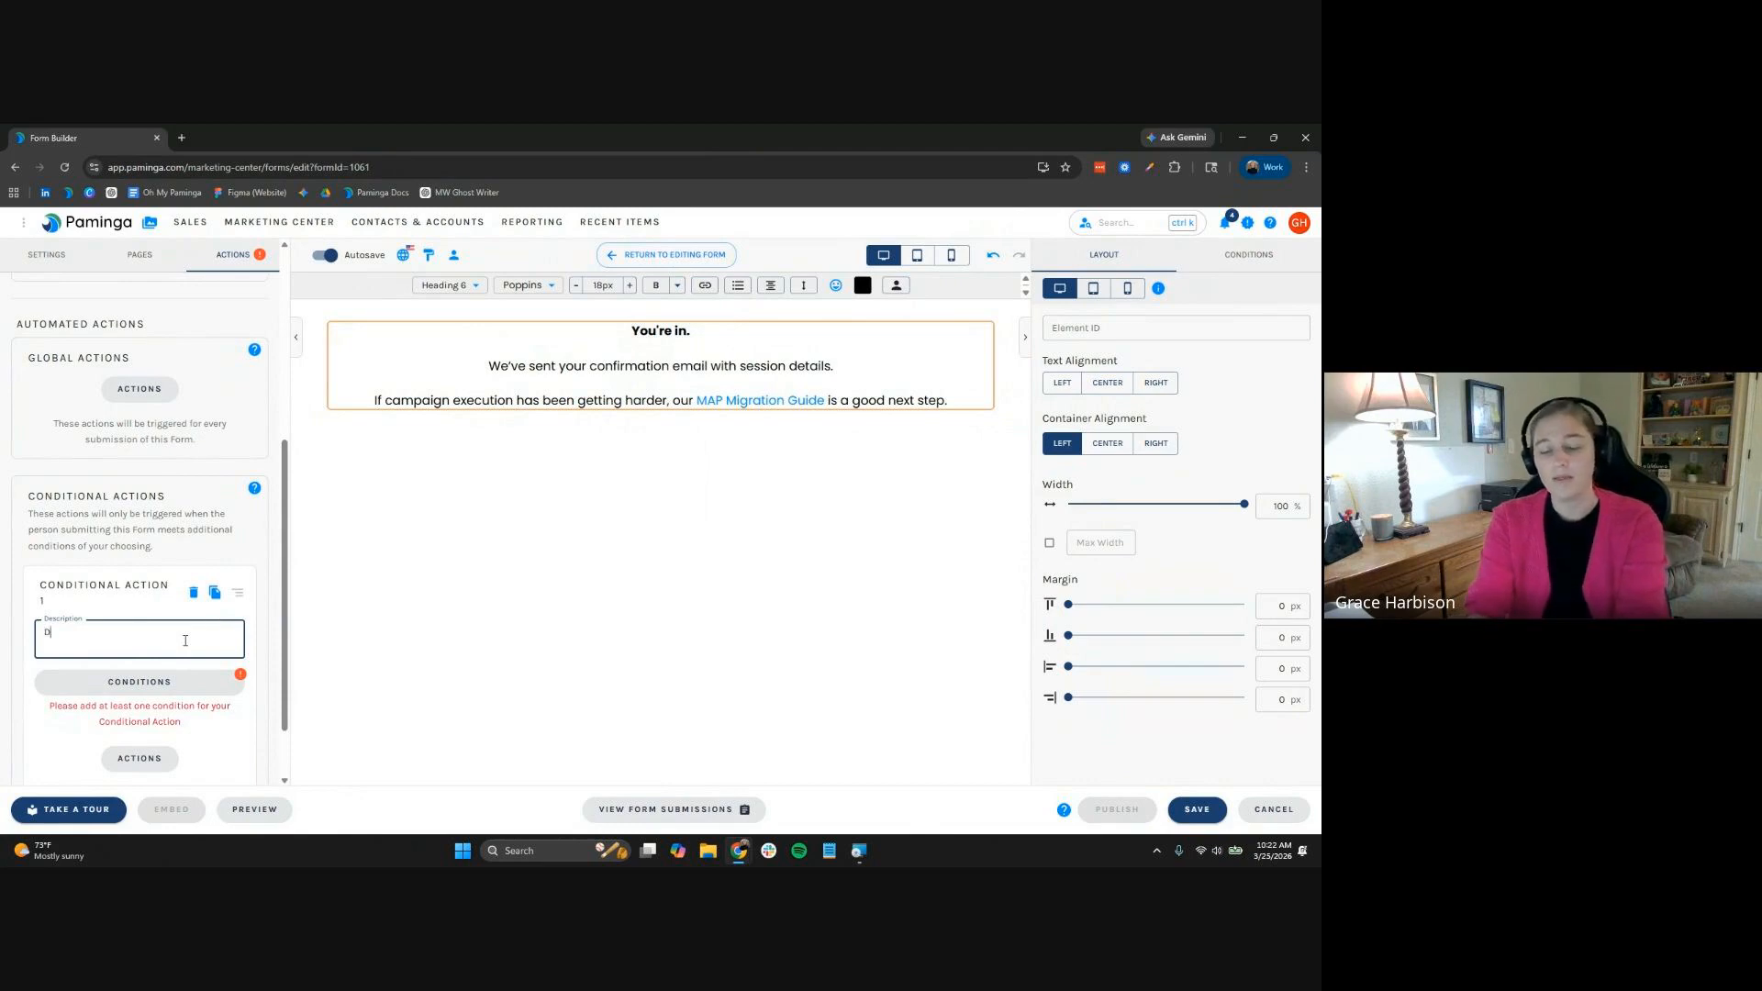
pyautogui.write('ecision Maker -')
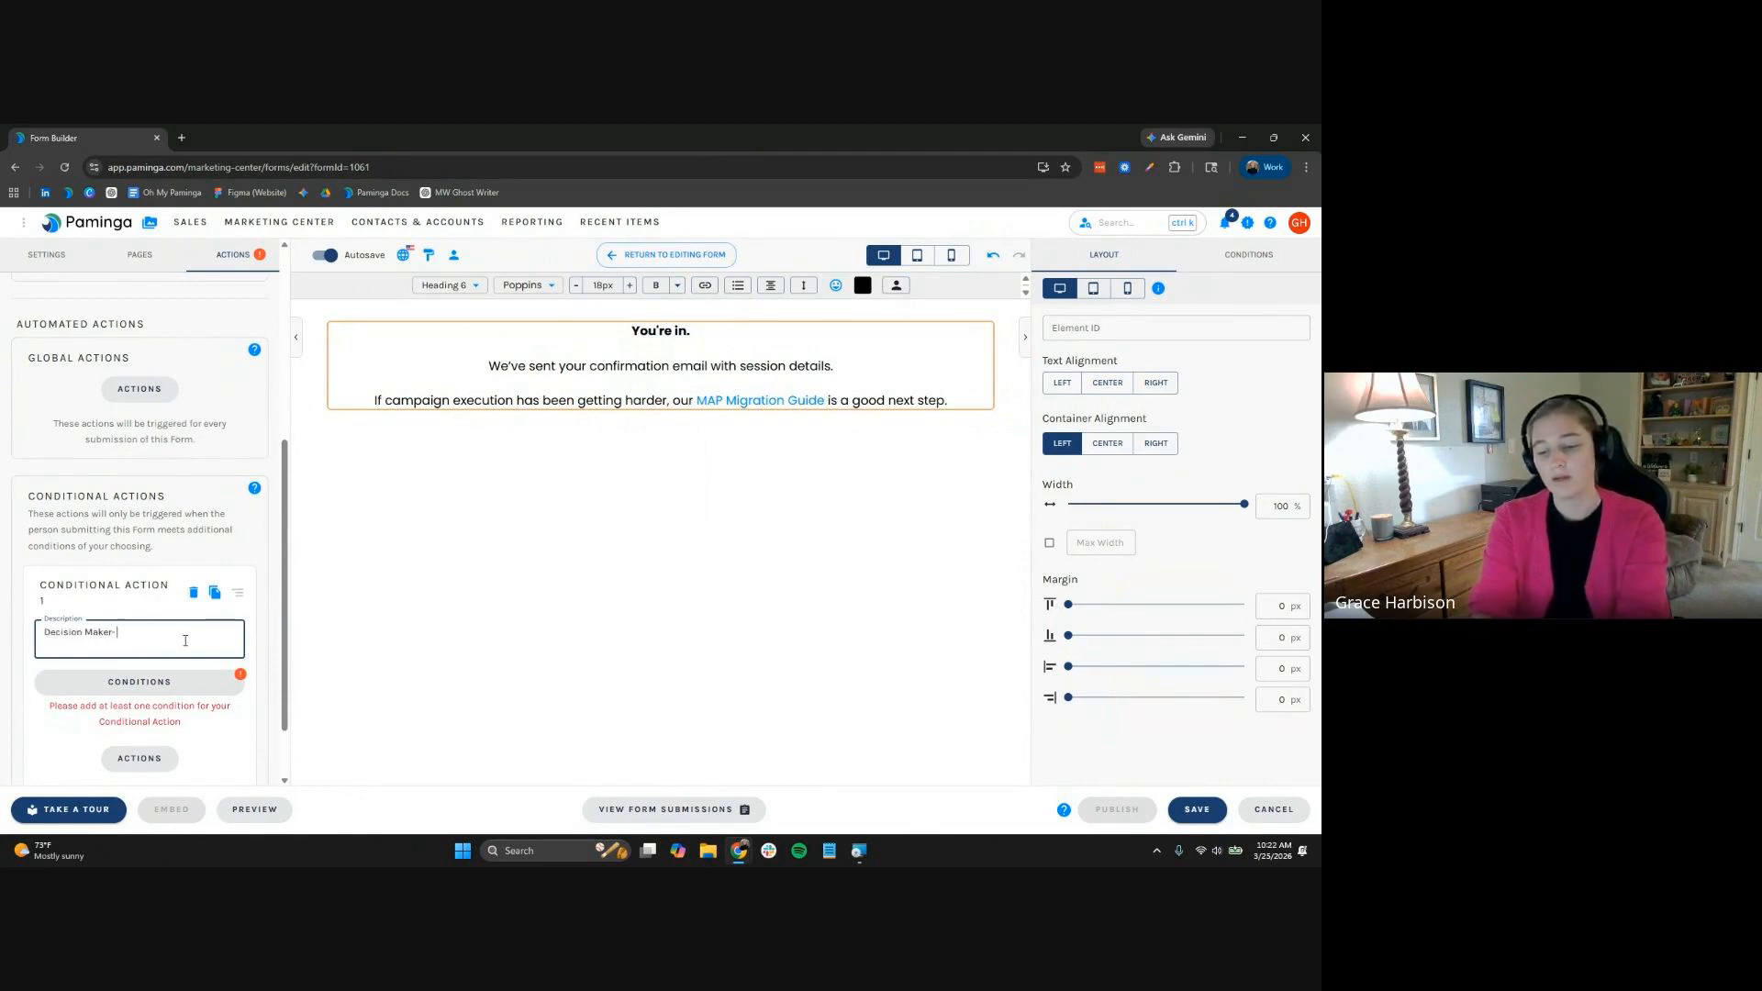
pyautogui.write(' Nurture')
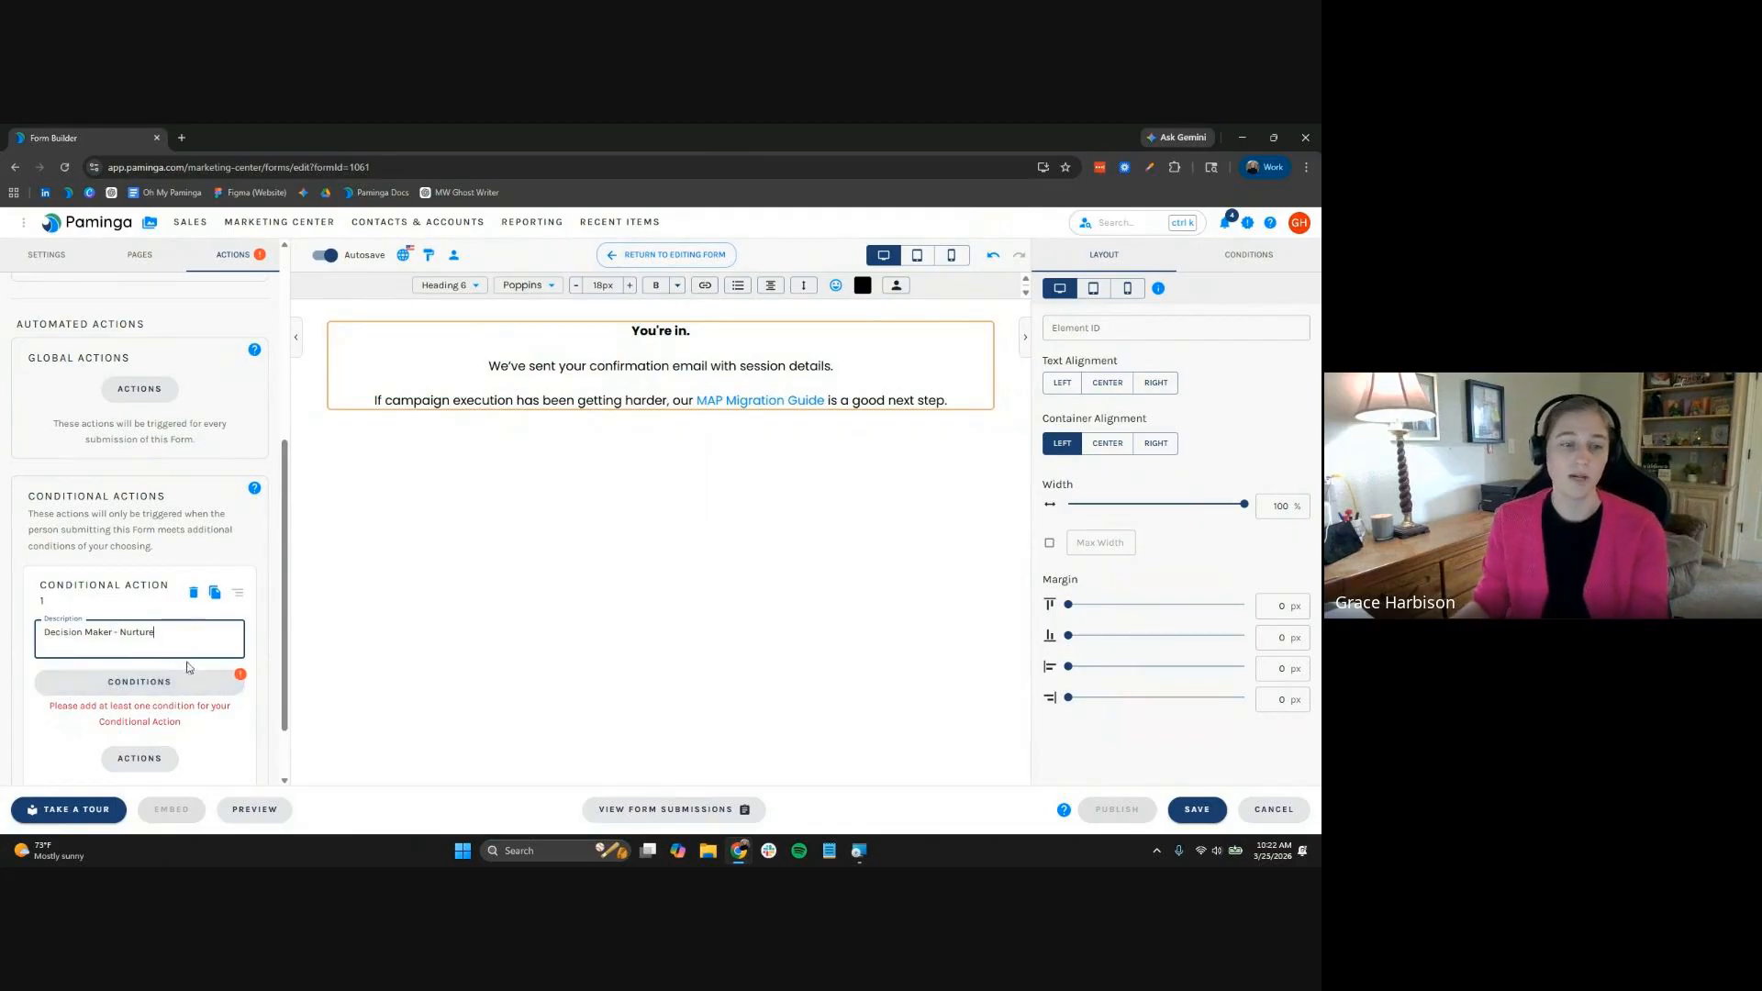
pyautogui.click(174, 682)
pyautogui.click(693, 324)
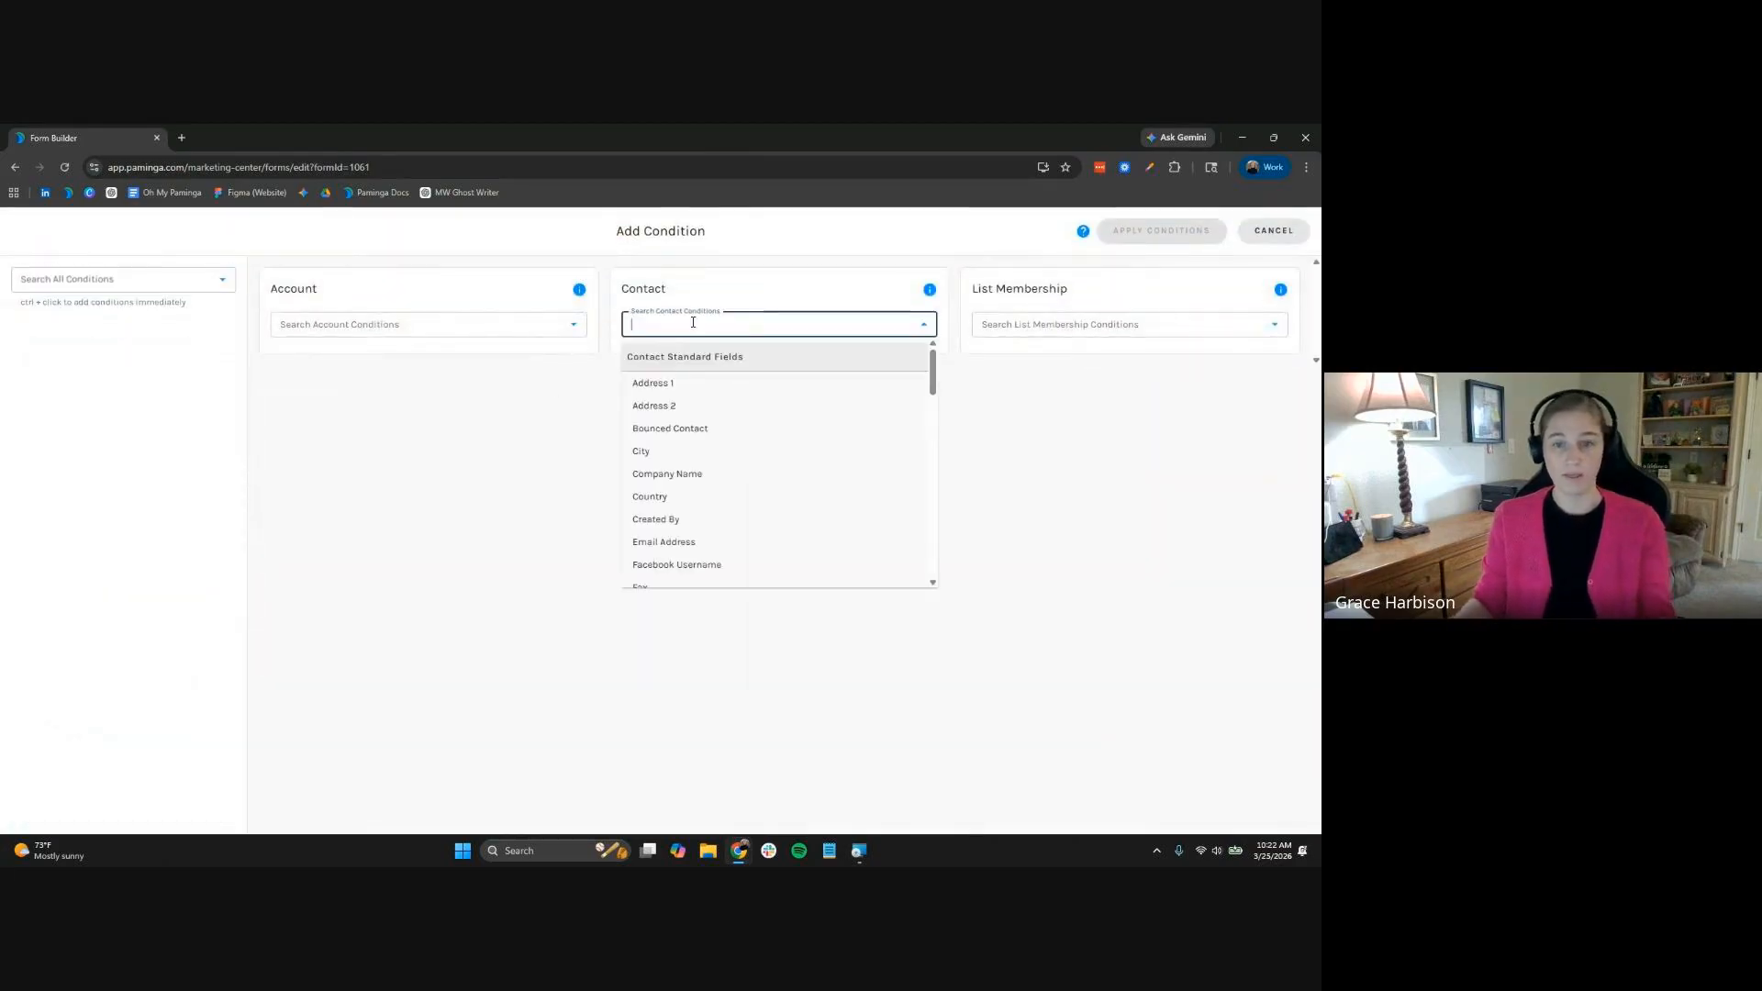
pyautogui.write('title')
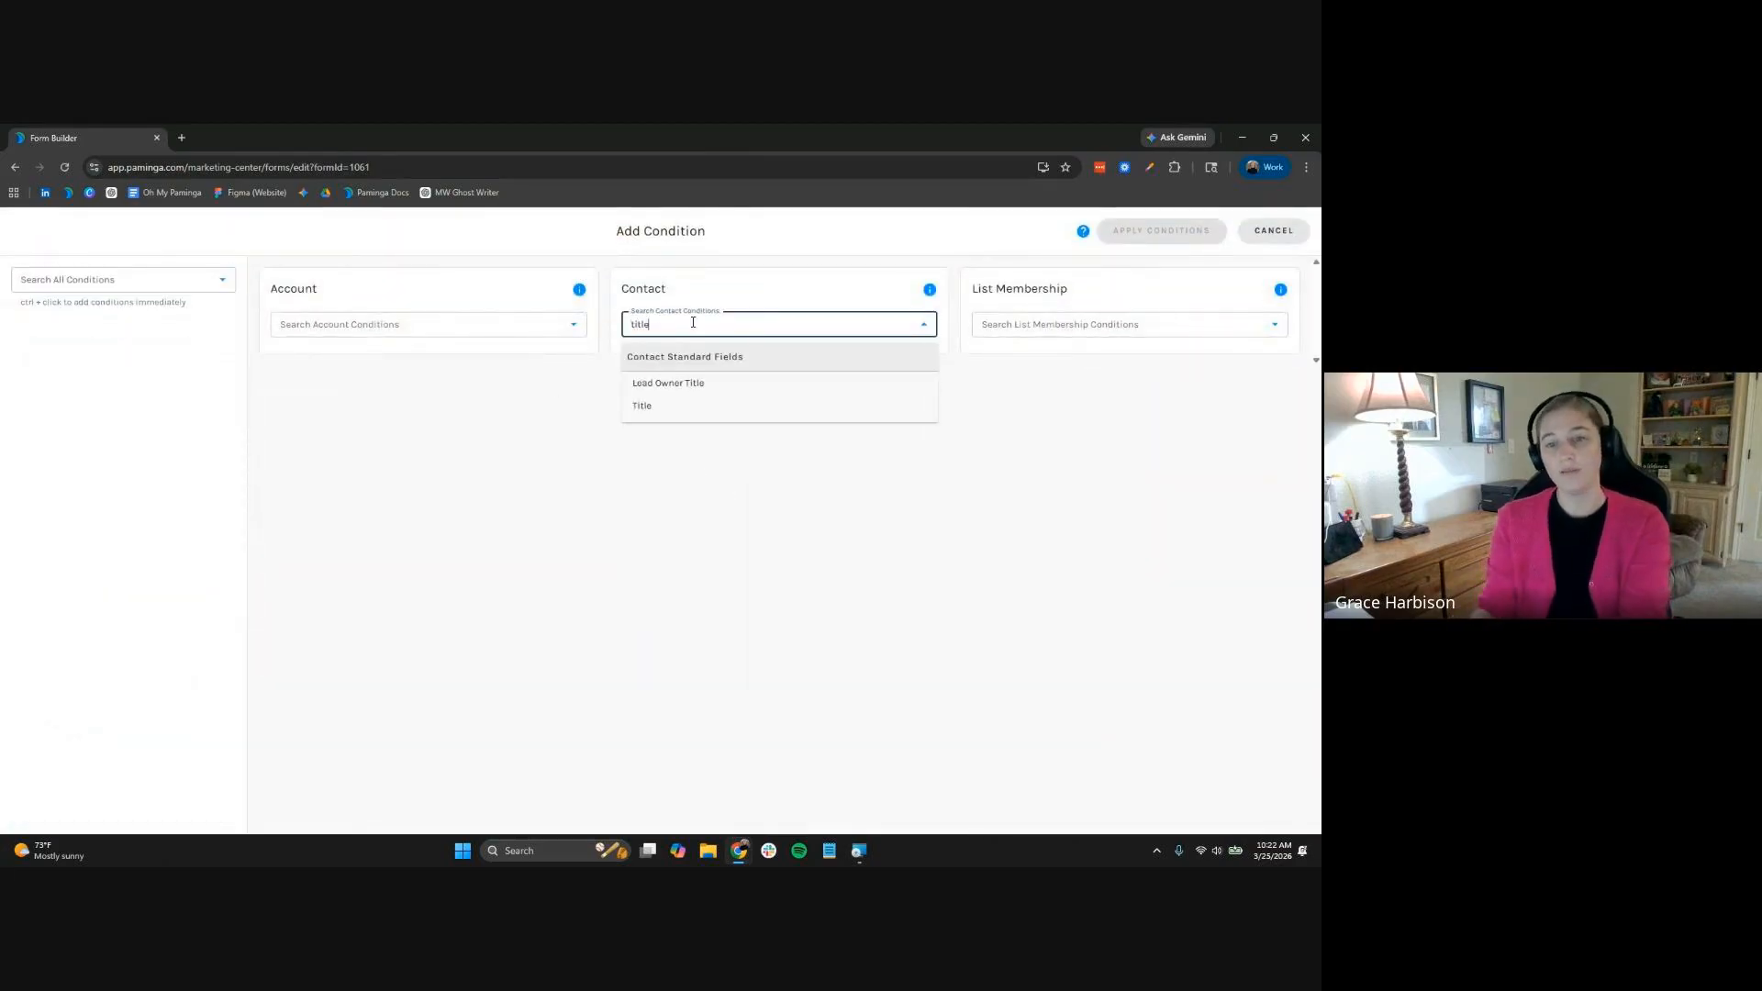
pyautogui.click(703, 411)
pyautogui.click(1172, 230)
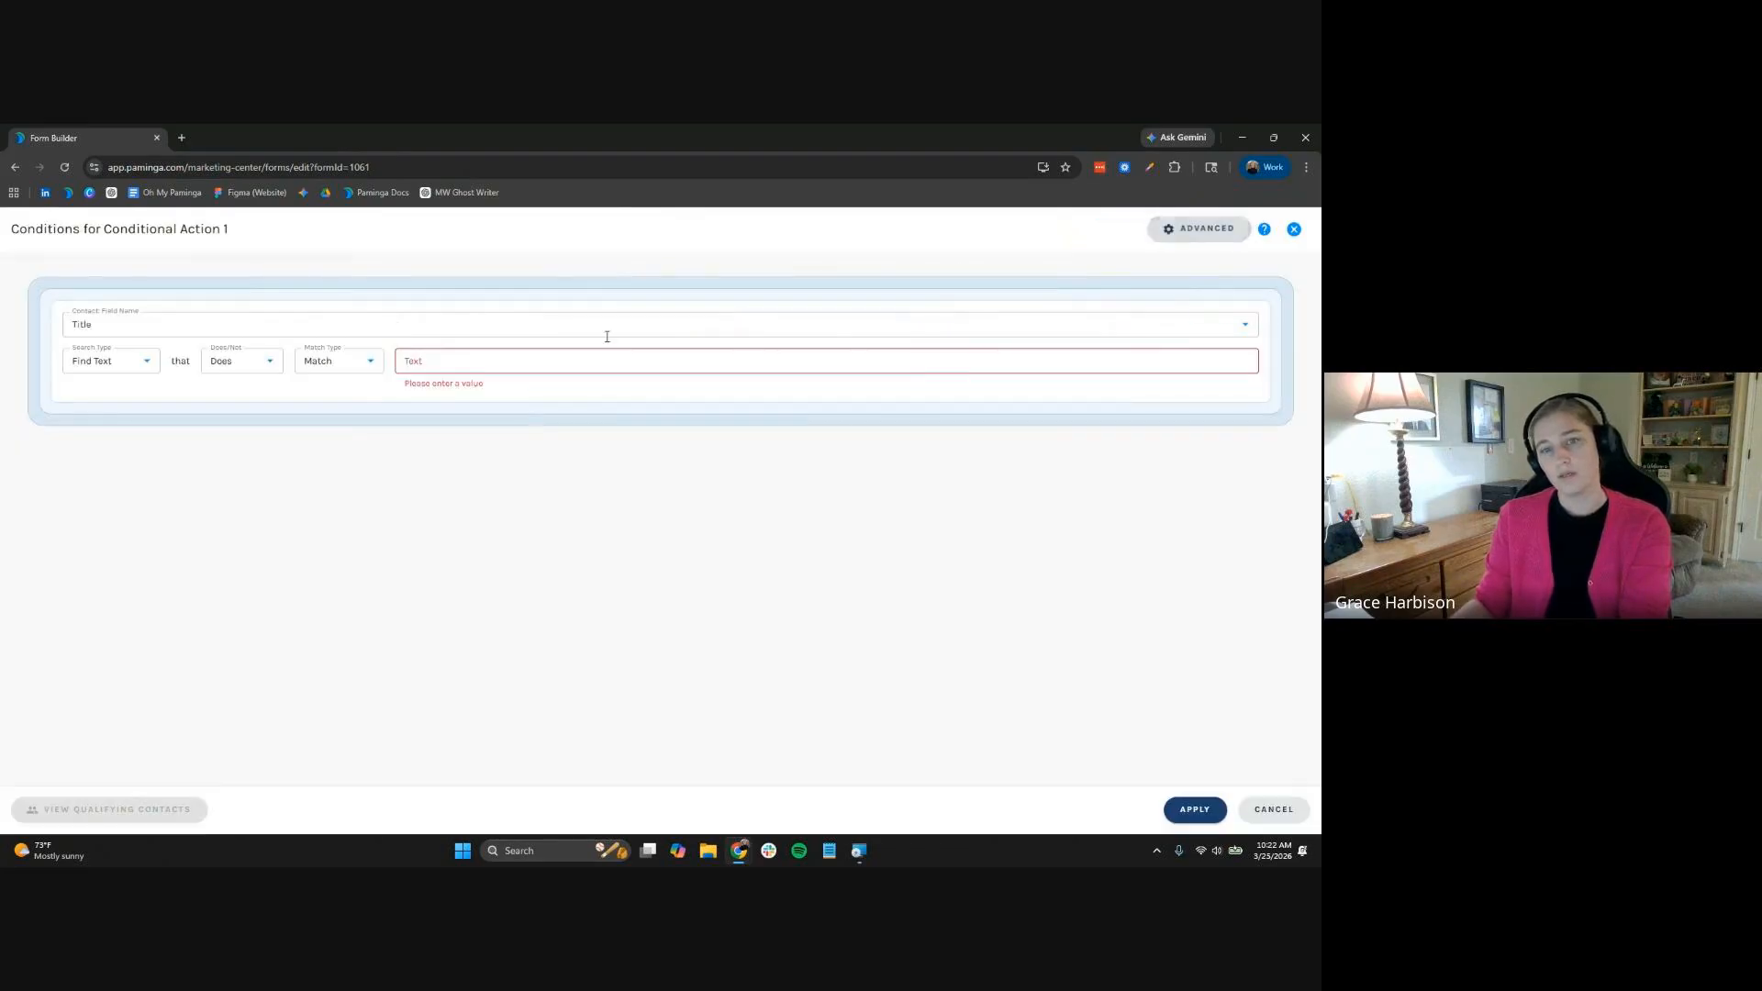
# Match any Title containing Director, VP, V.P., VP., Dir or Dir., and apply
pyautogui.click(338, 362)
pyautogui.click(328, 416)
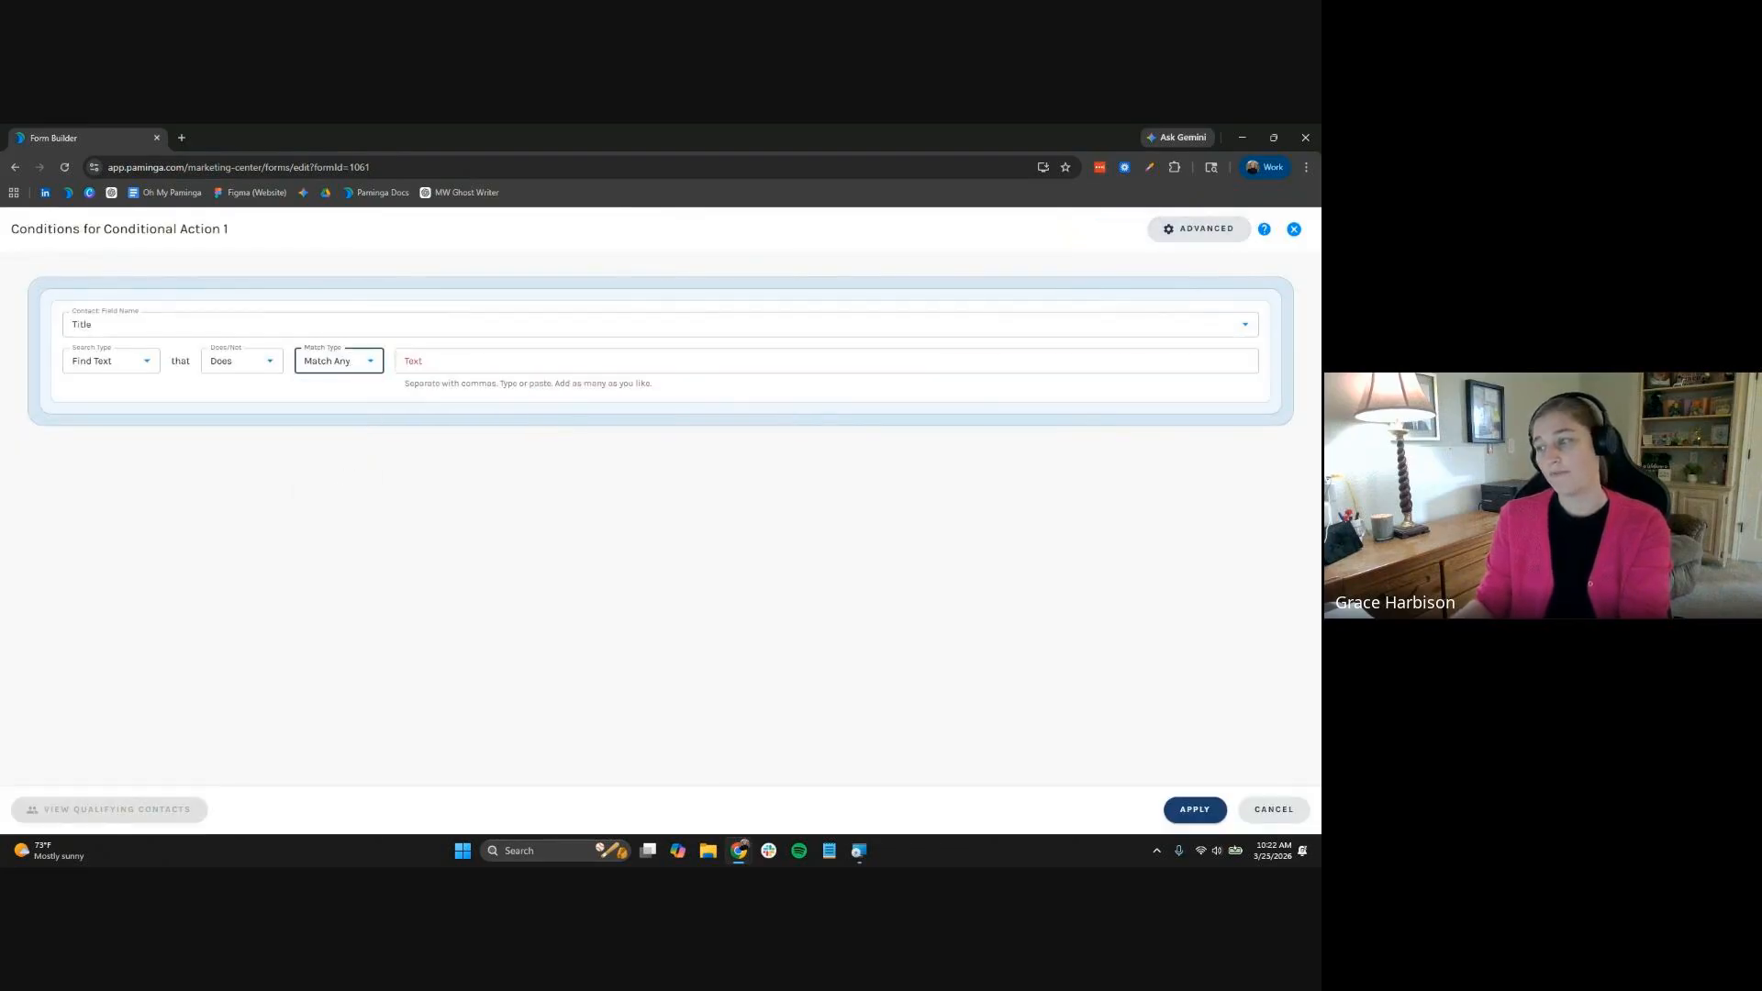
pyautogui.click(725, 358)
pyautogui.write('Directo')
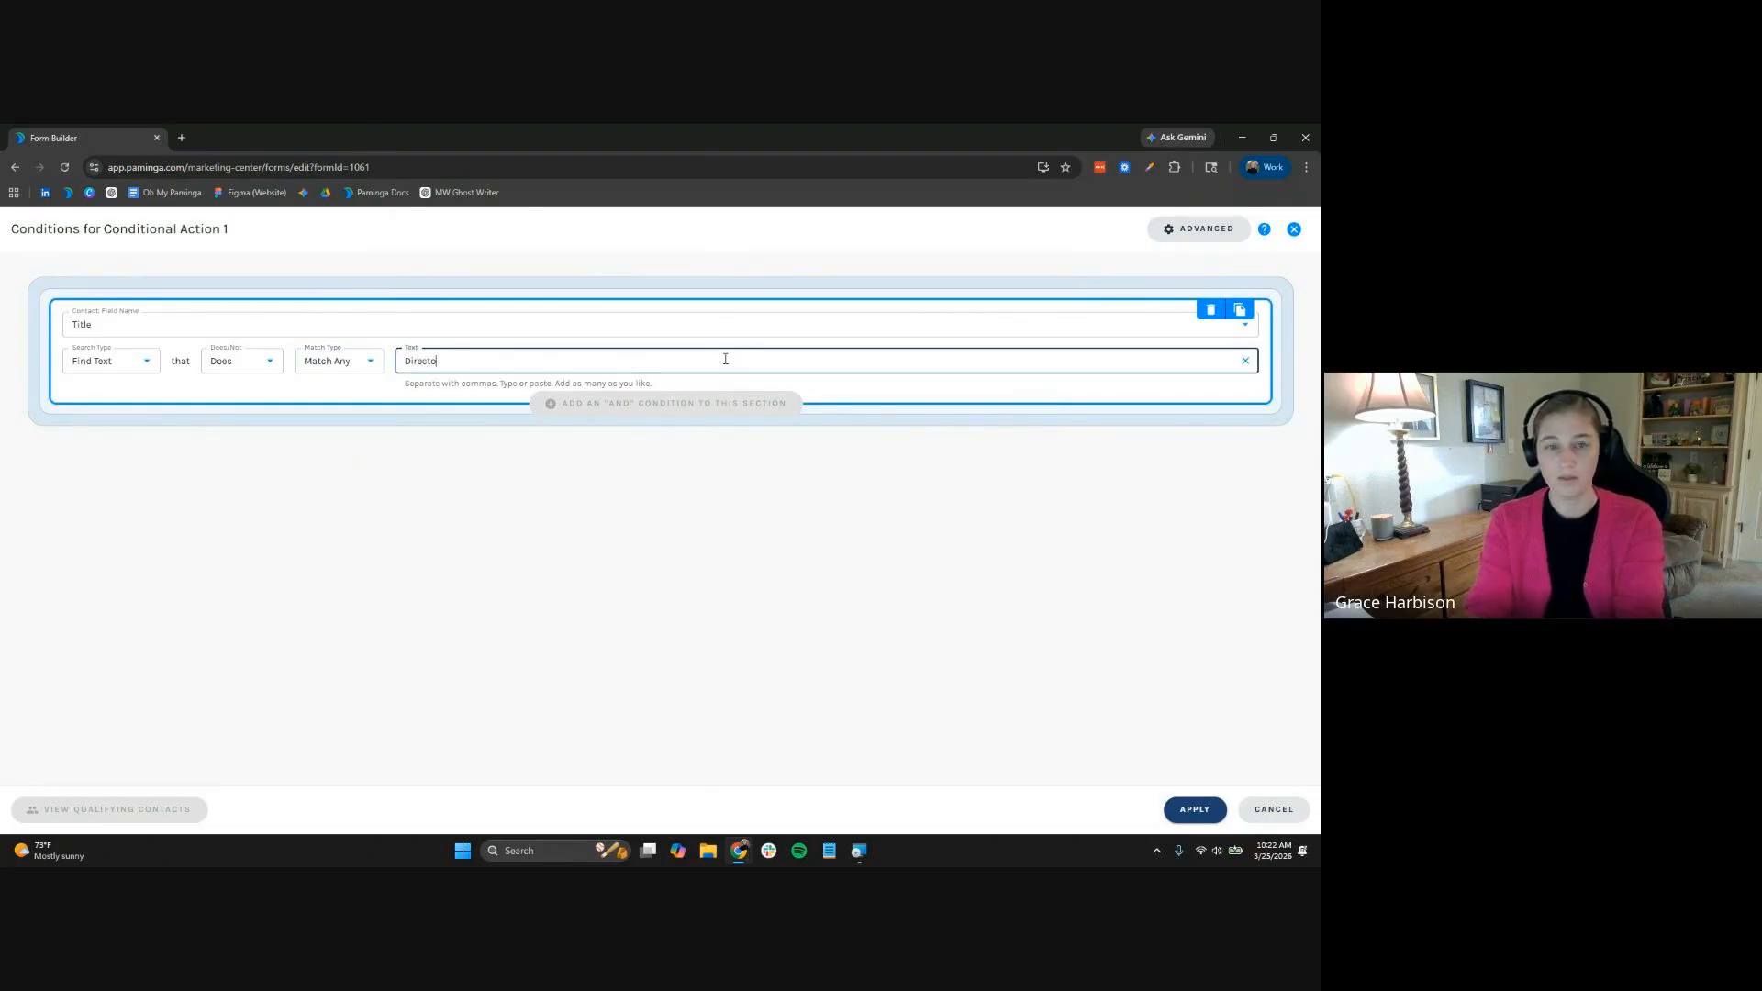
pyautogui.write('r,VP,')
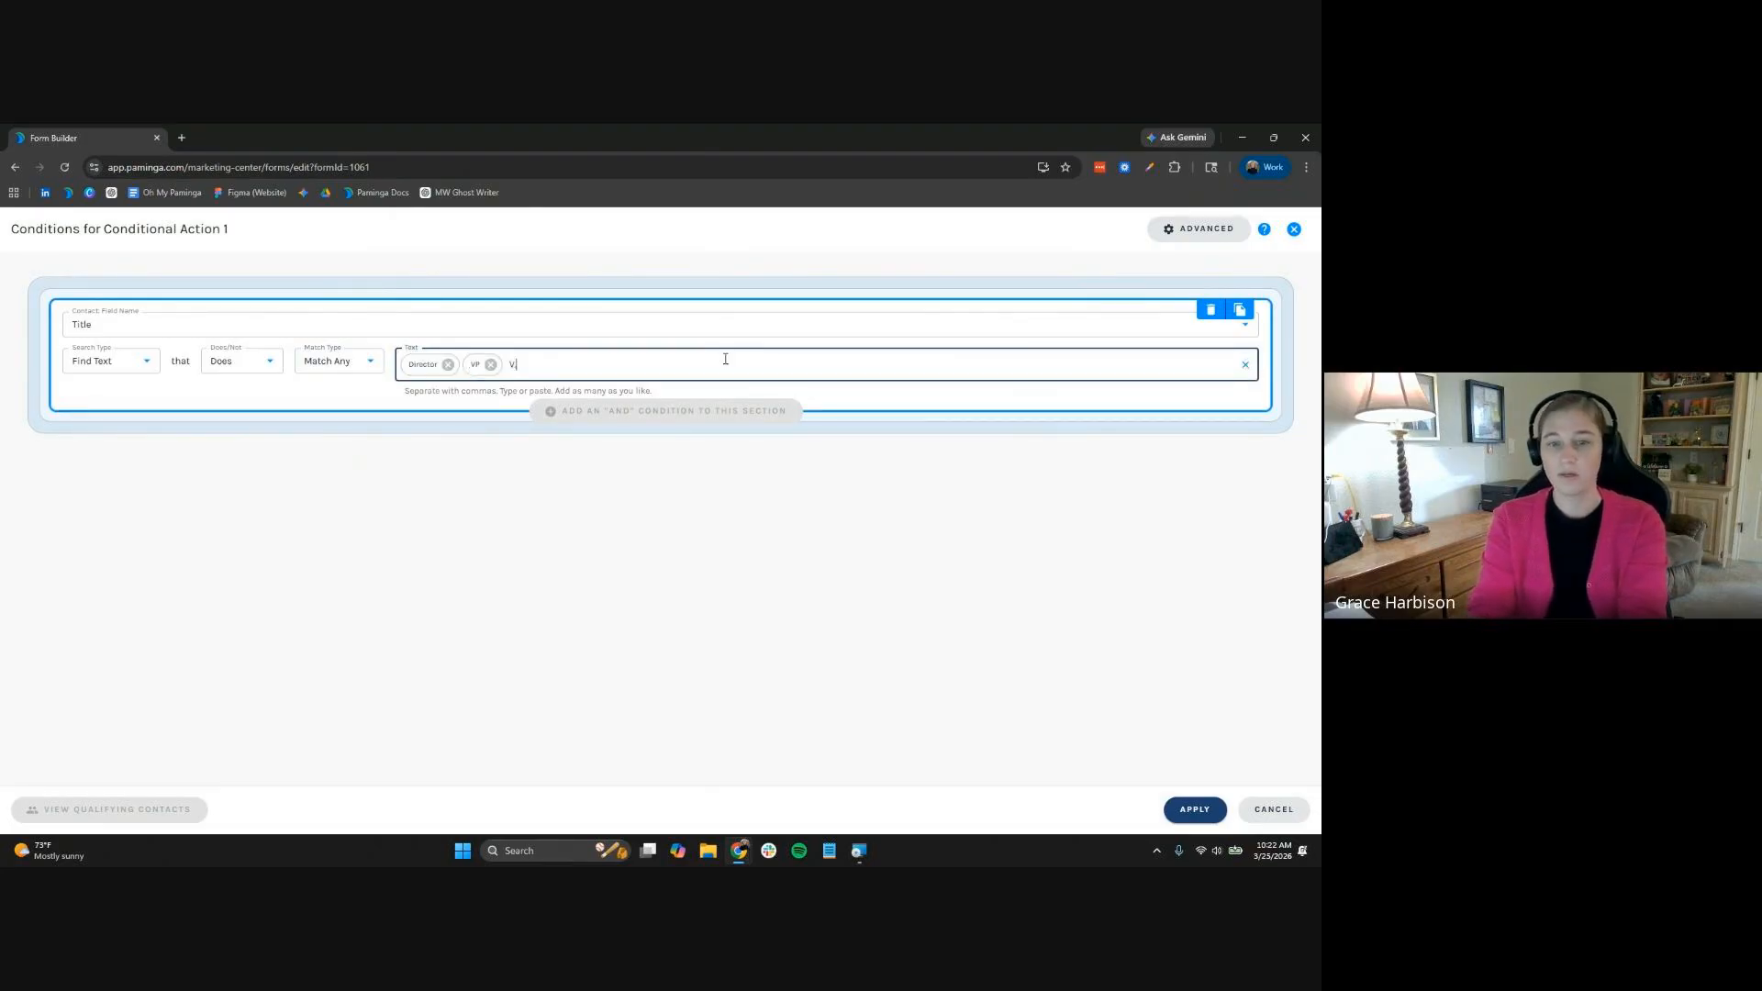
pyautogui.write('V.P.,VP')
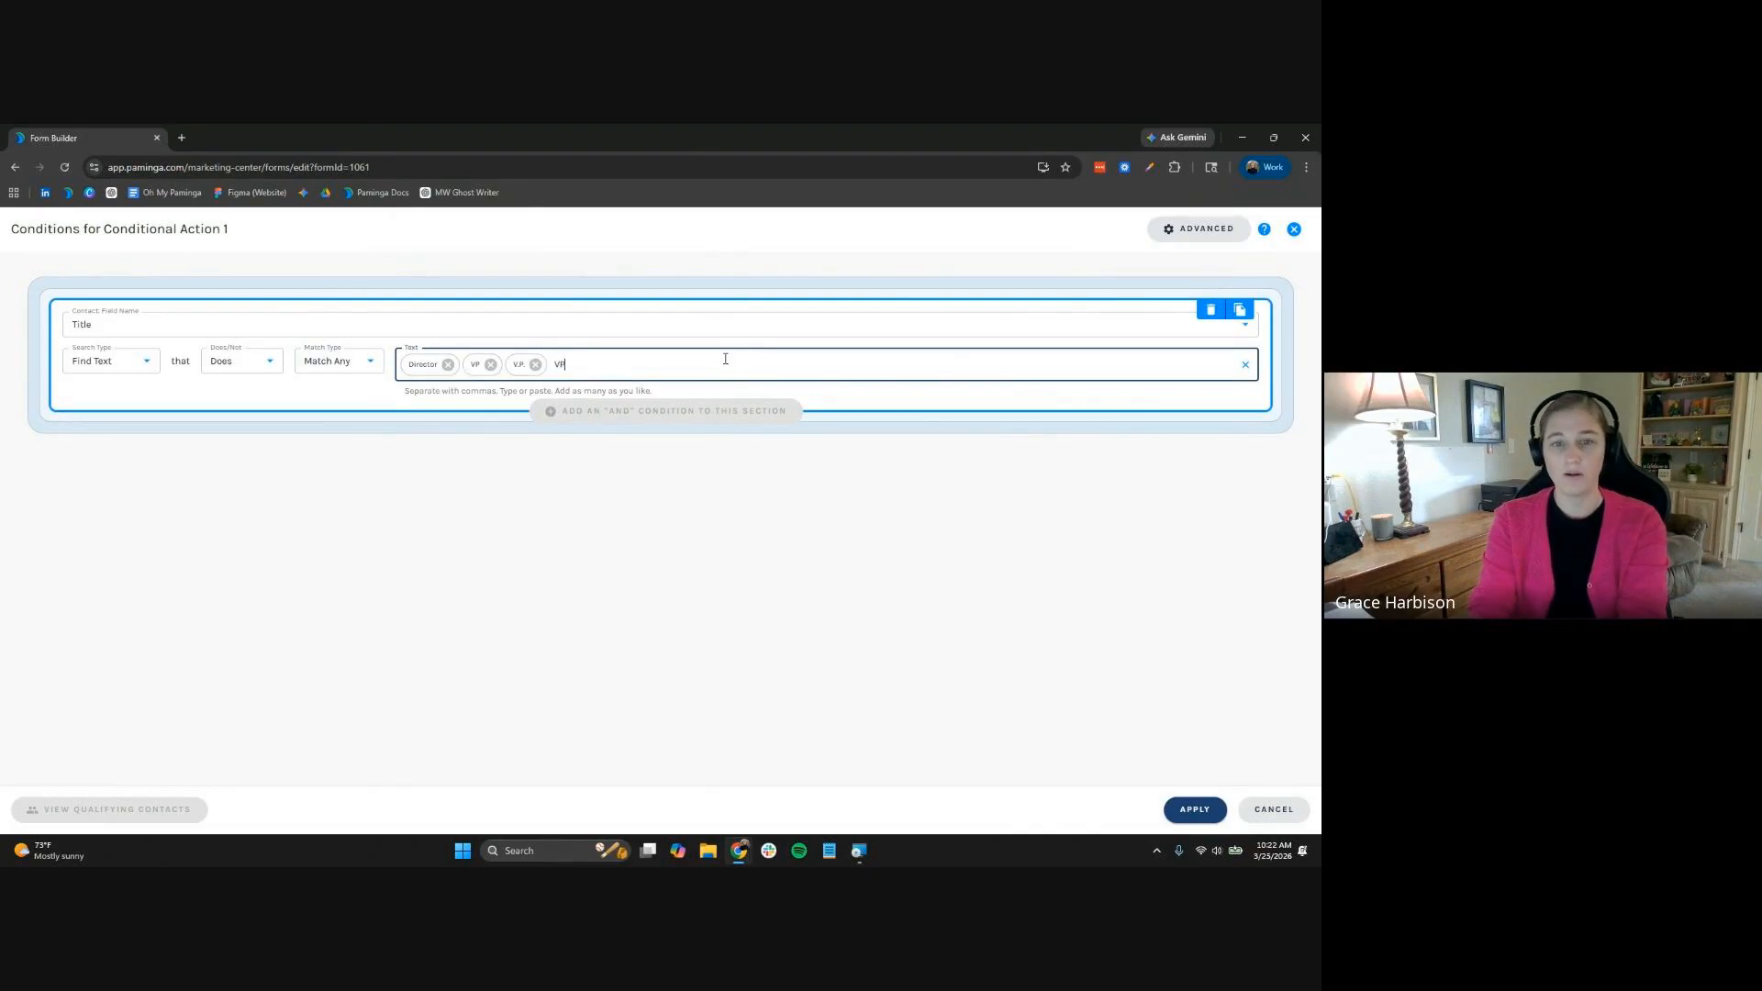
pyautogui.write('.,Dir,Di')
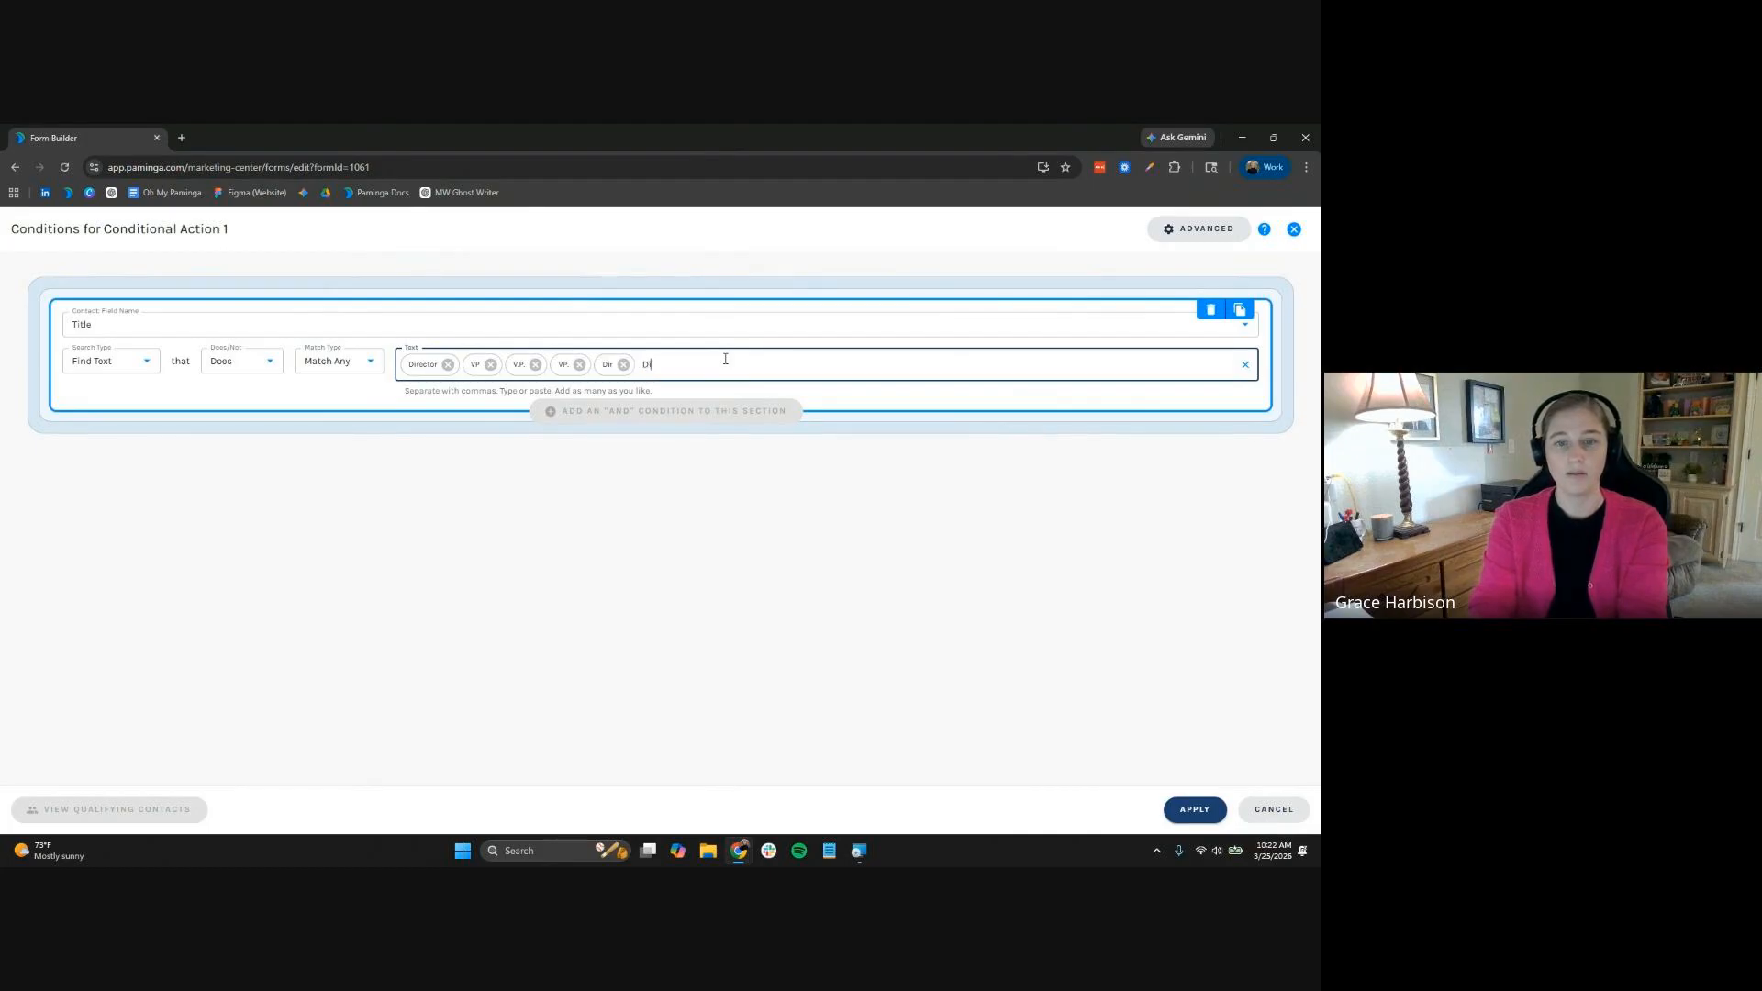
pyautogui.write('r.,')
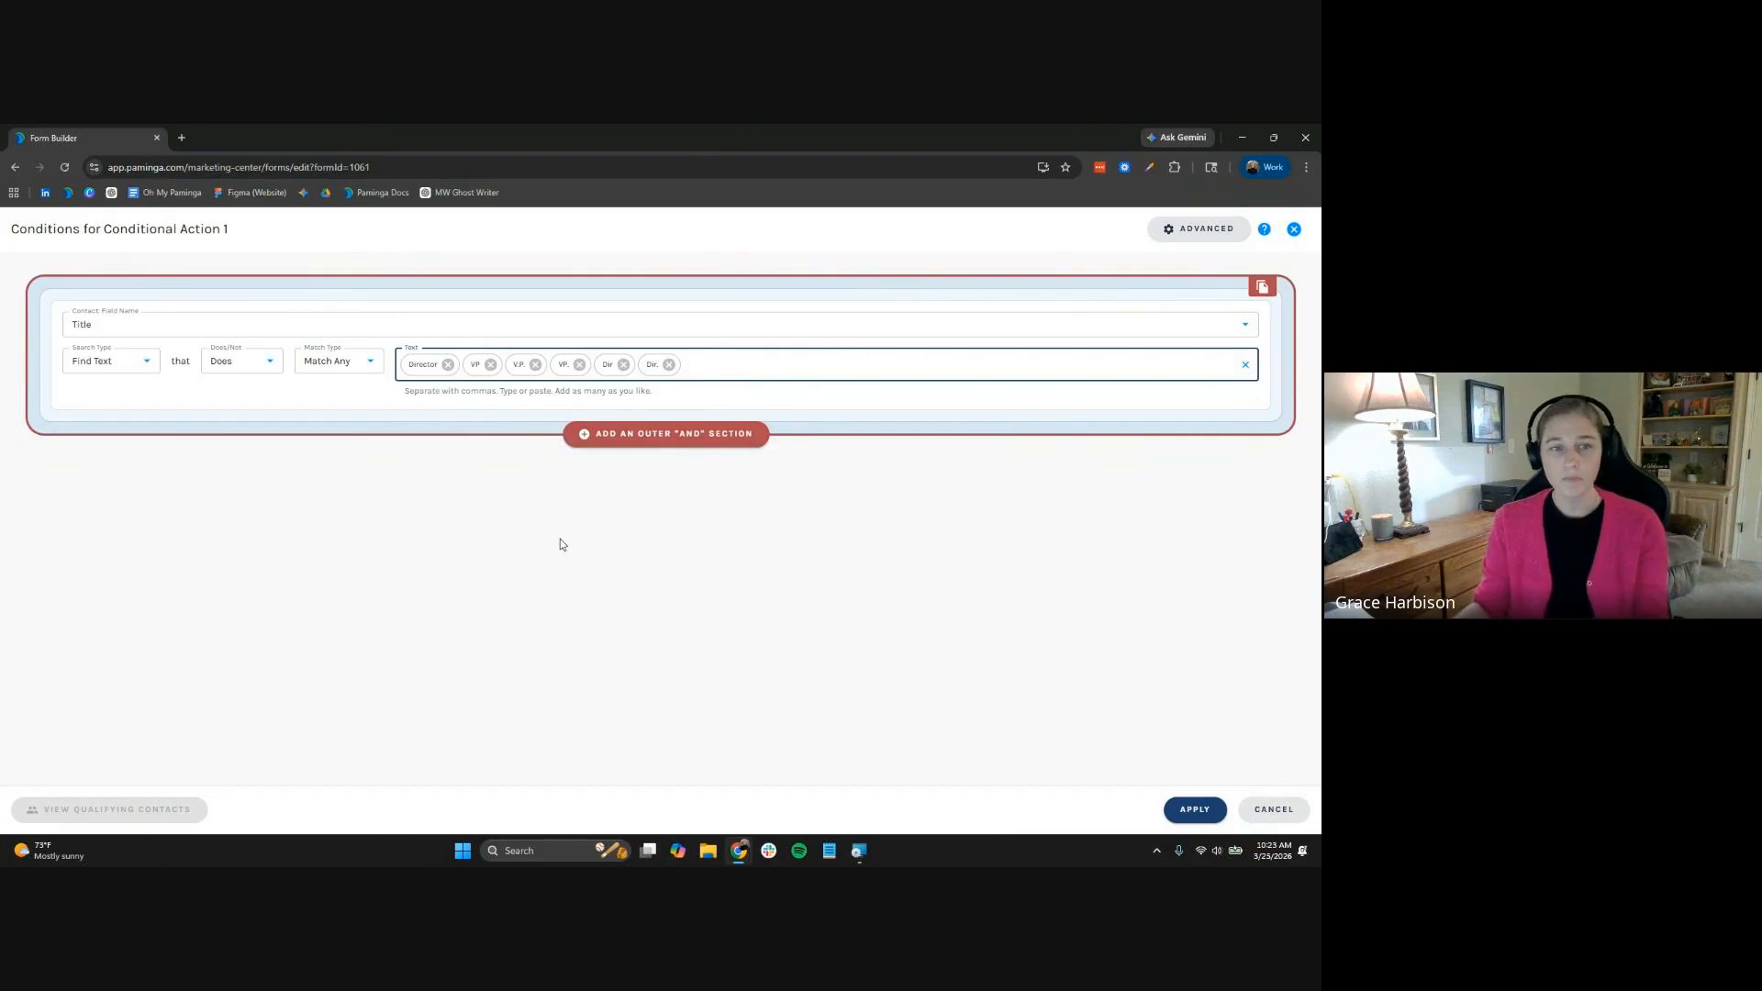
pyautogui.click(1201, 811)
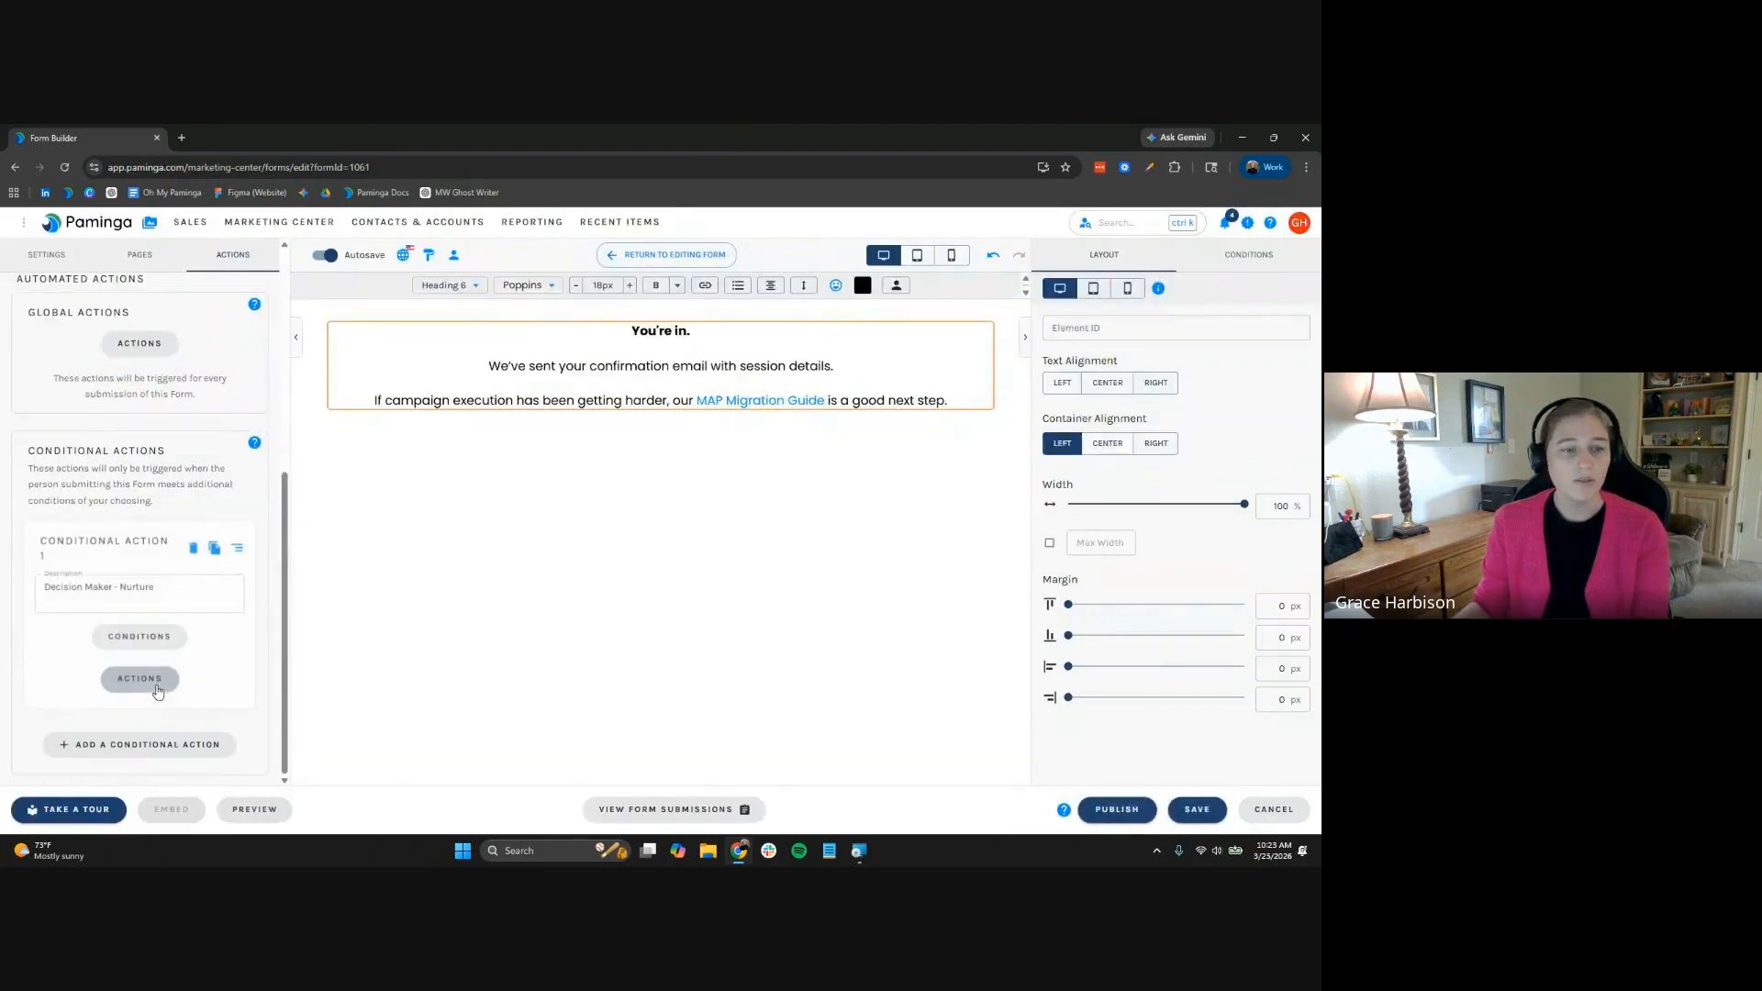
# Have Decision Maker - Nurture add contacts to MOps: The Clean Start Drip Series (Warm)
pyautogui.click(158, 691)
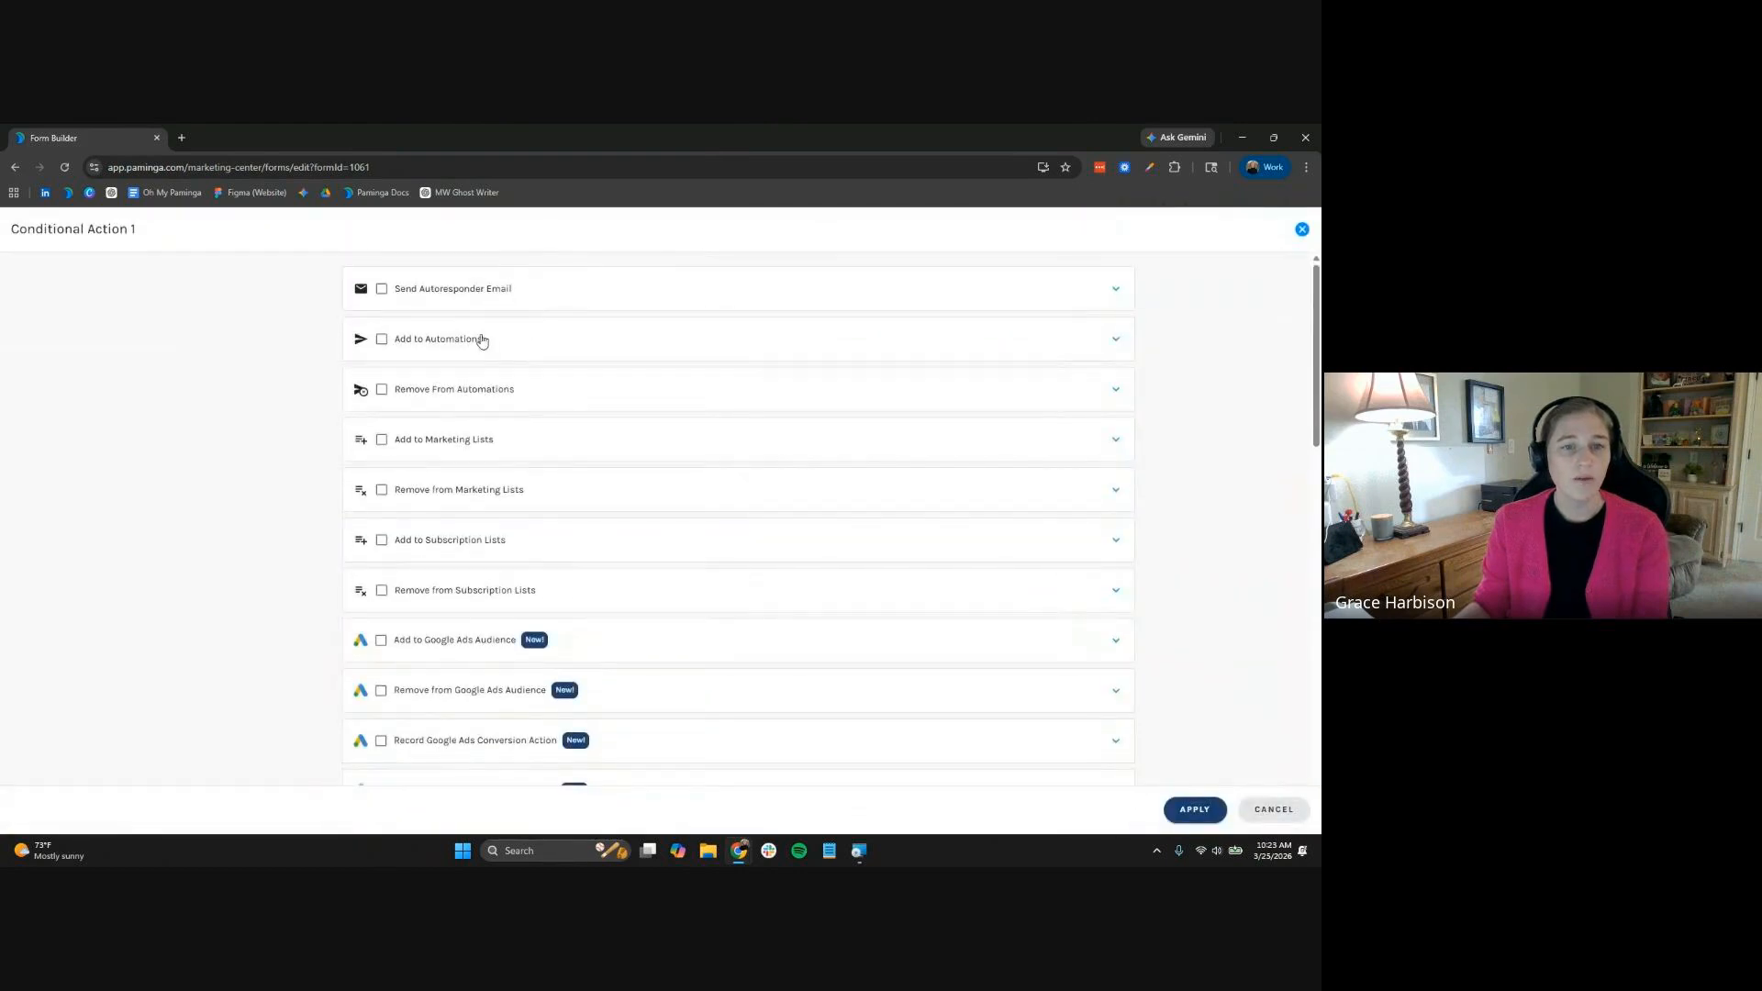
pyautogui.click(472, 348)
pyautogui.click(480, 392)
pyautogui.click(669, 552)
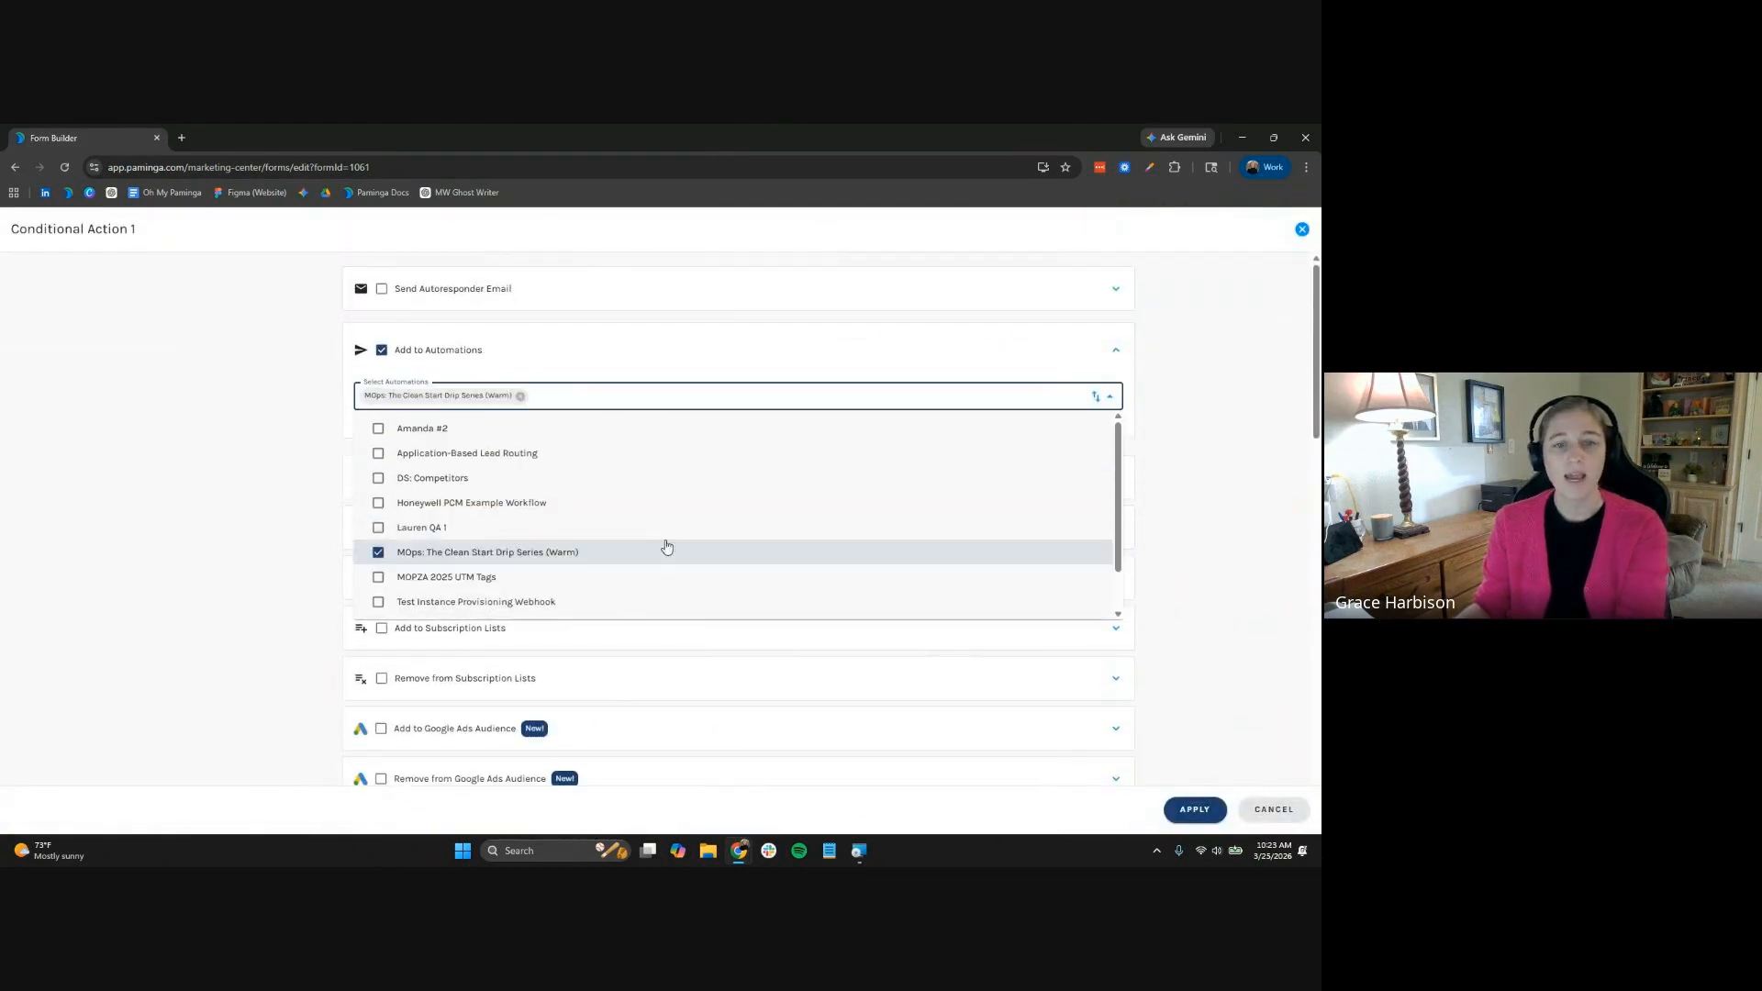
pyautogui.click(1239, 488)
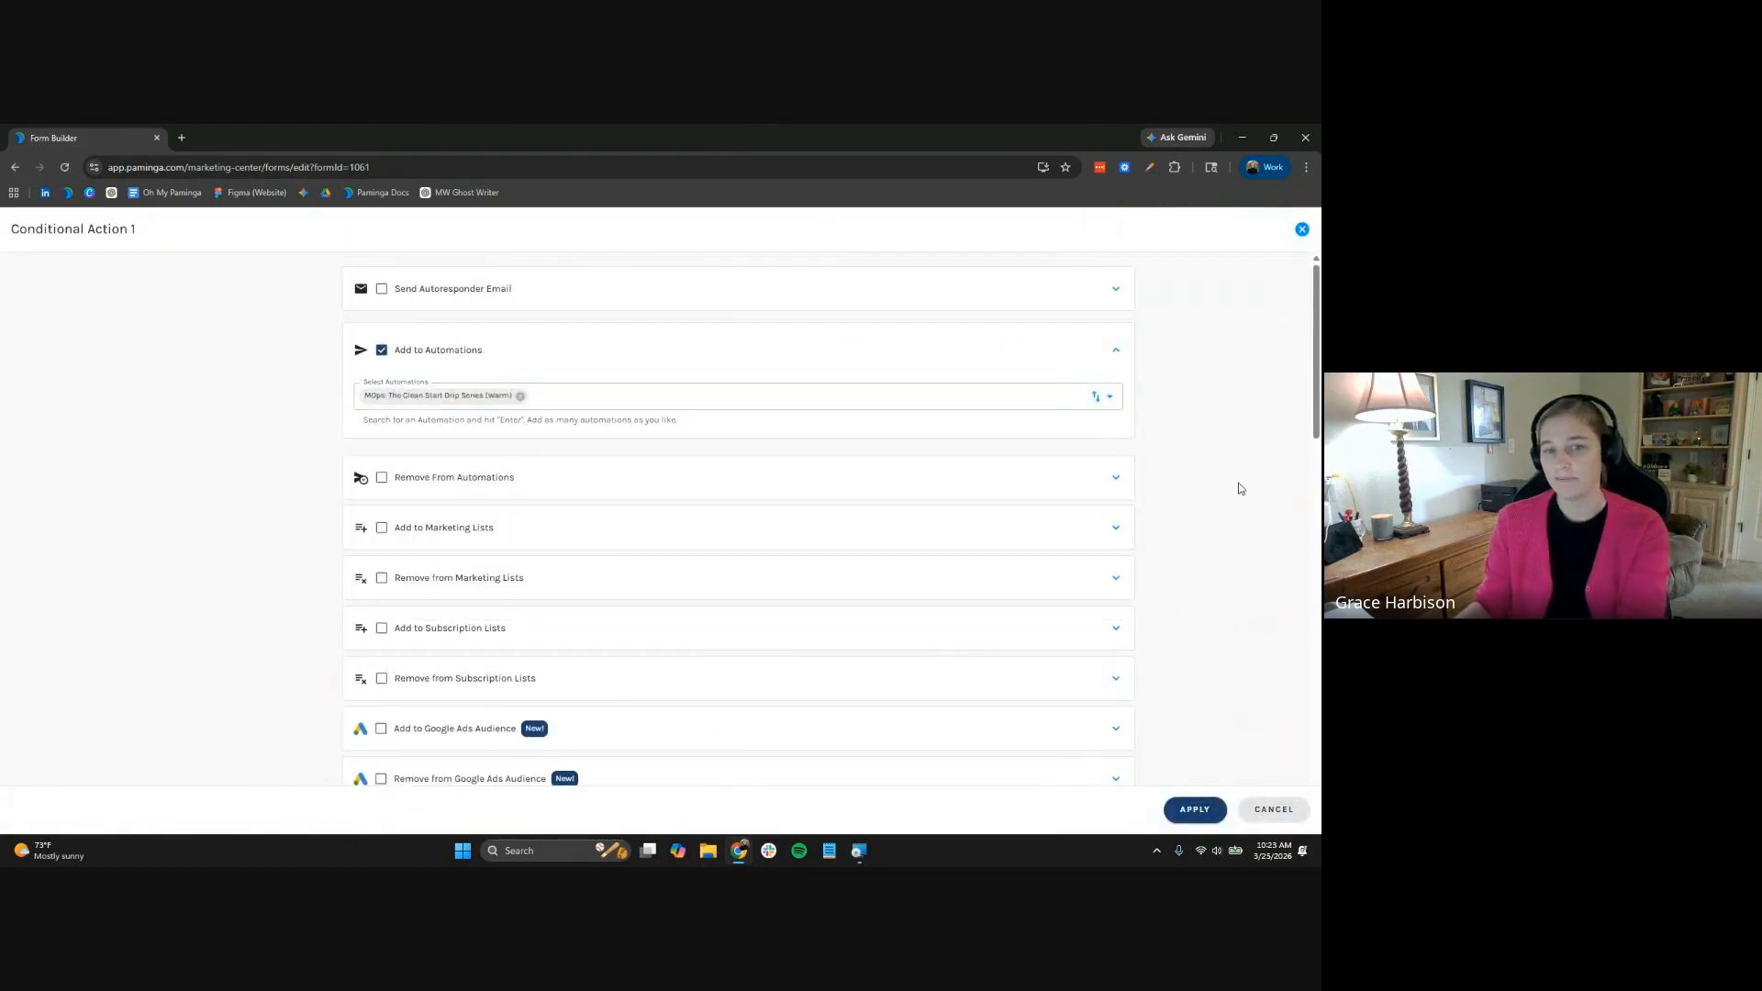
pyautogui.click(1195, 810)
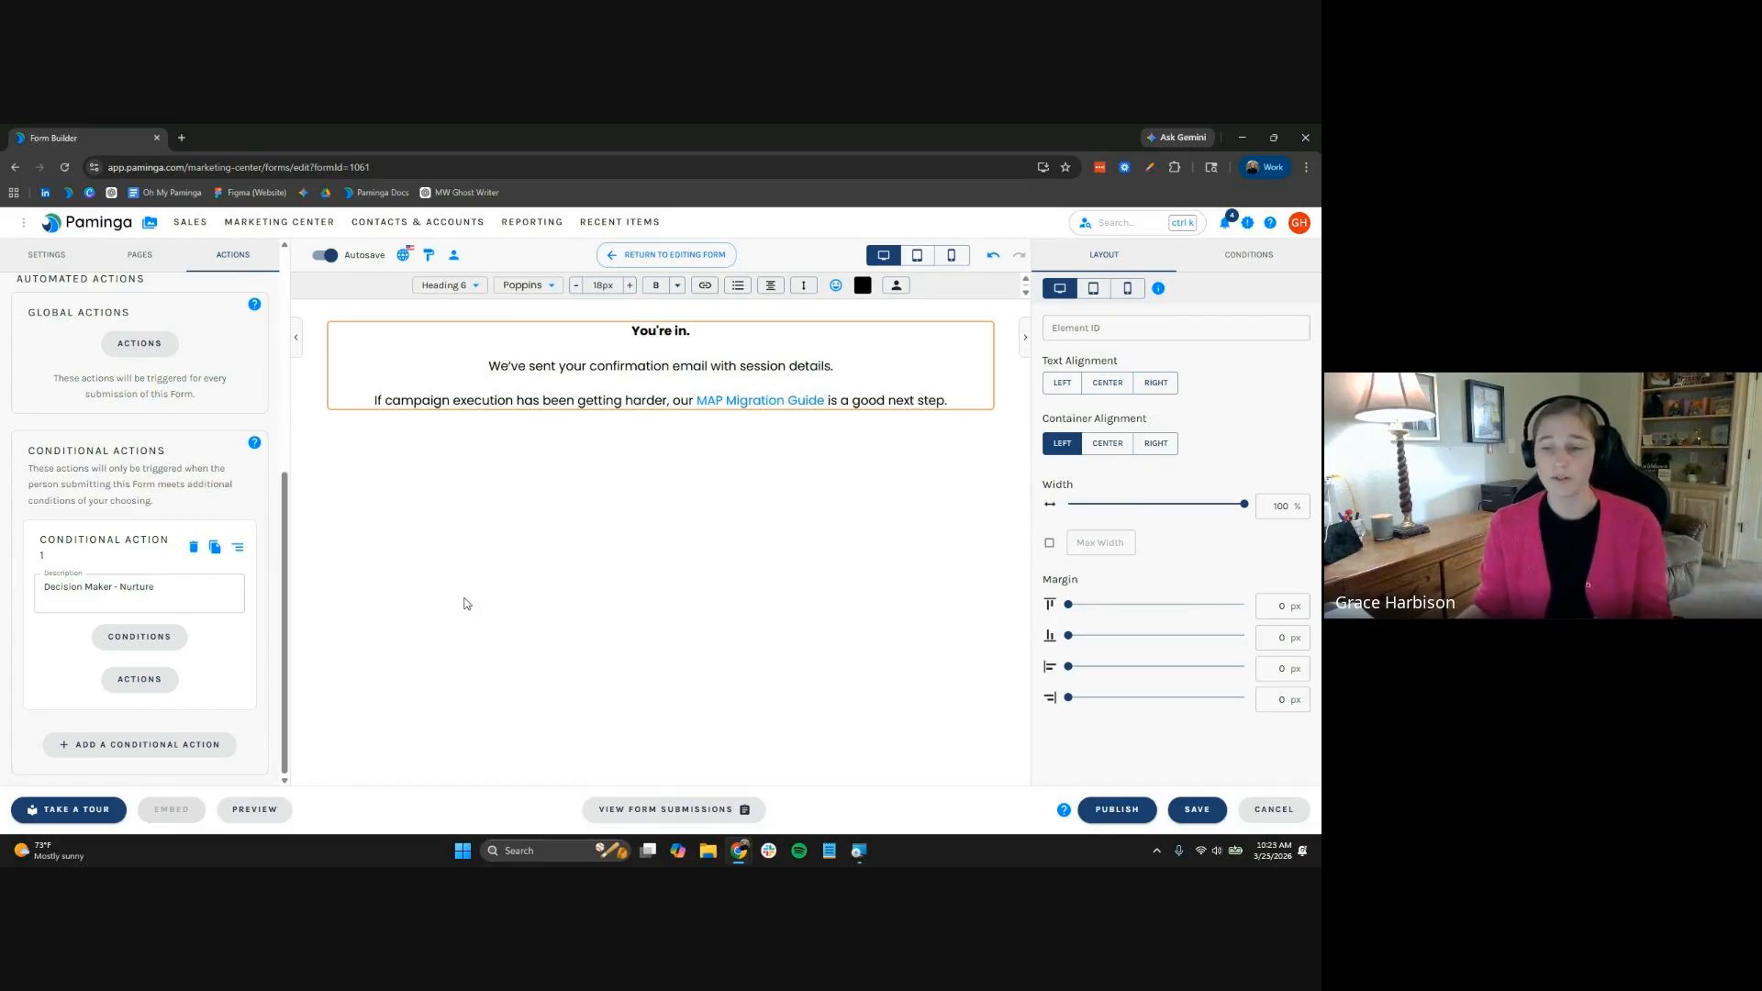
# Publish the form, then bring up options for WBN Landing Page Template (Light #1) in 03. Landing Page Templates
pyautogui.click(1104, 811)
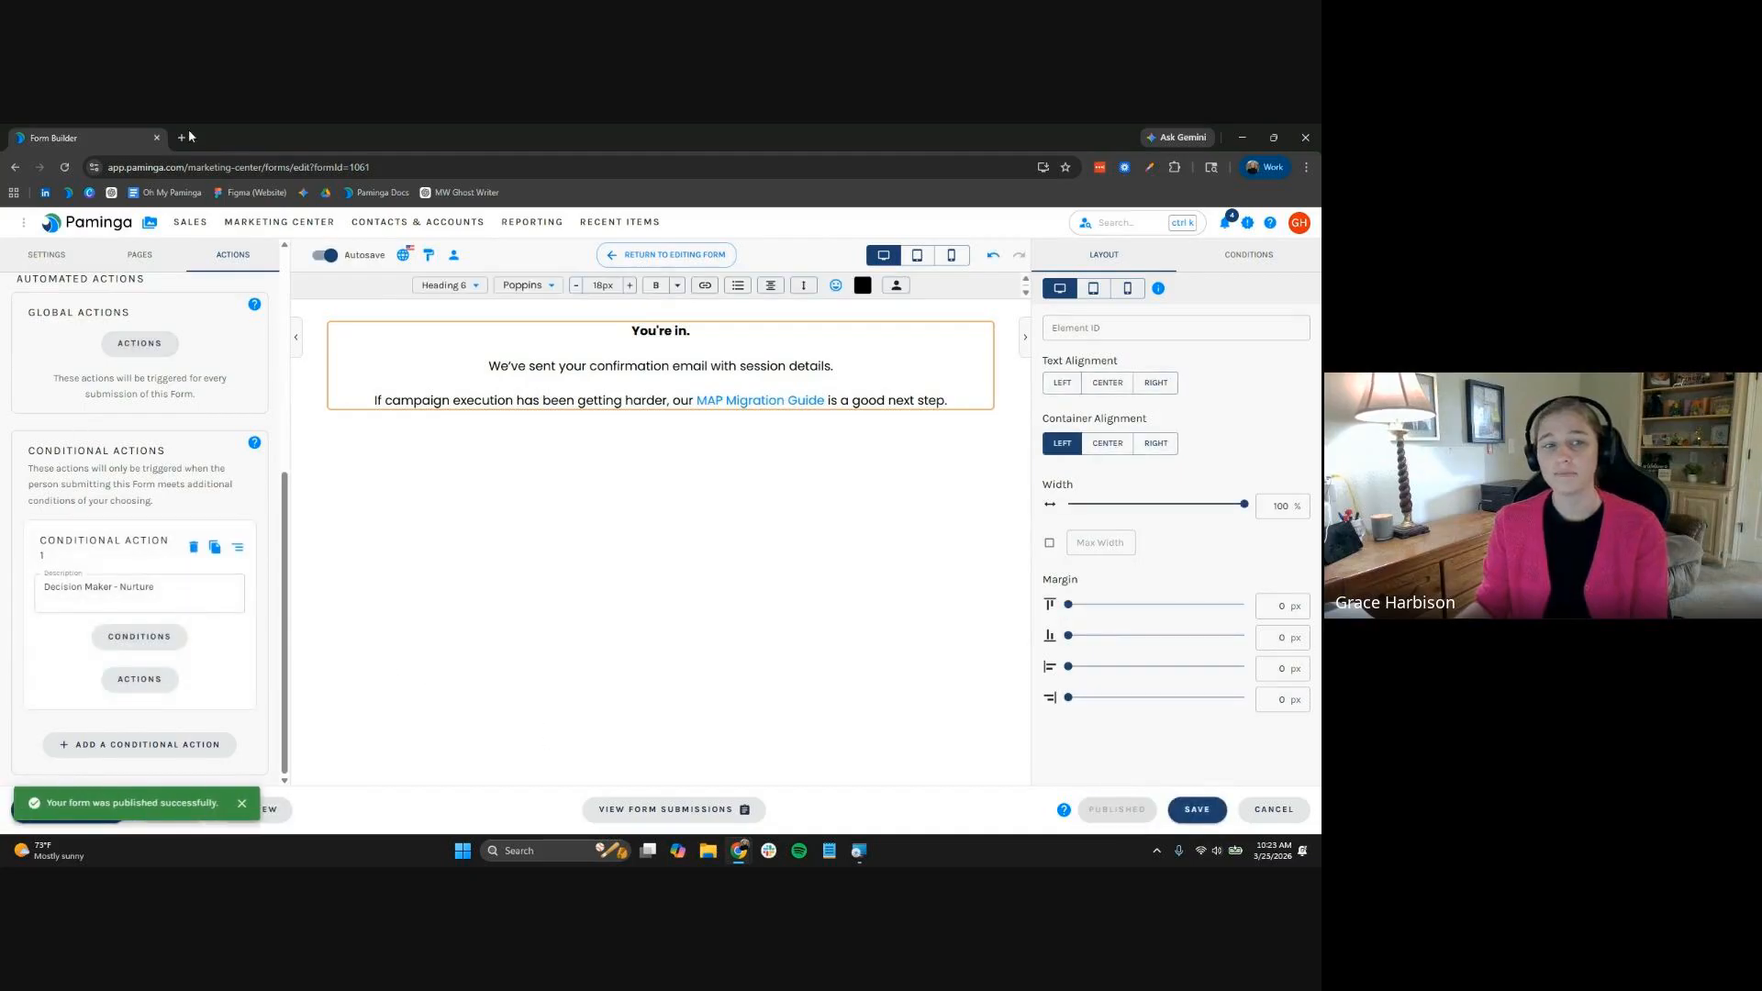
pyautogui.click(151, 224)
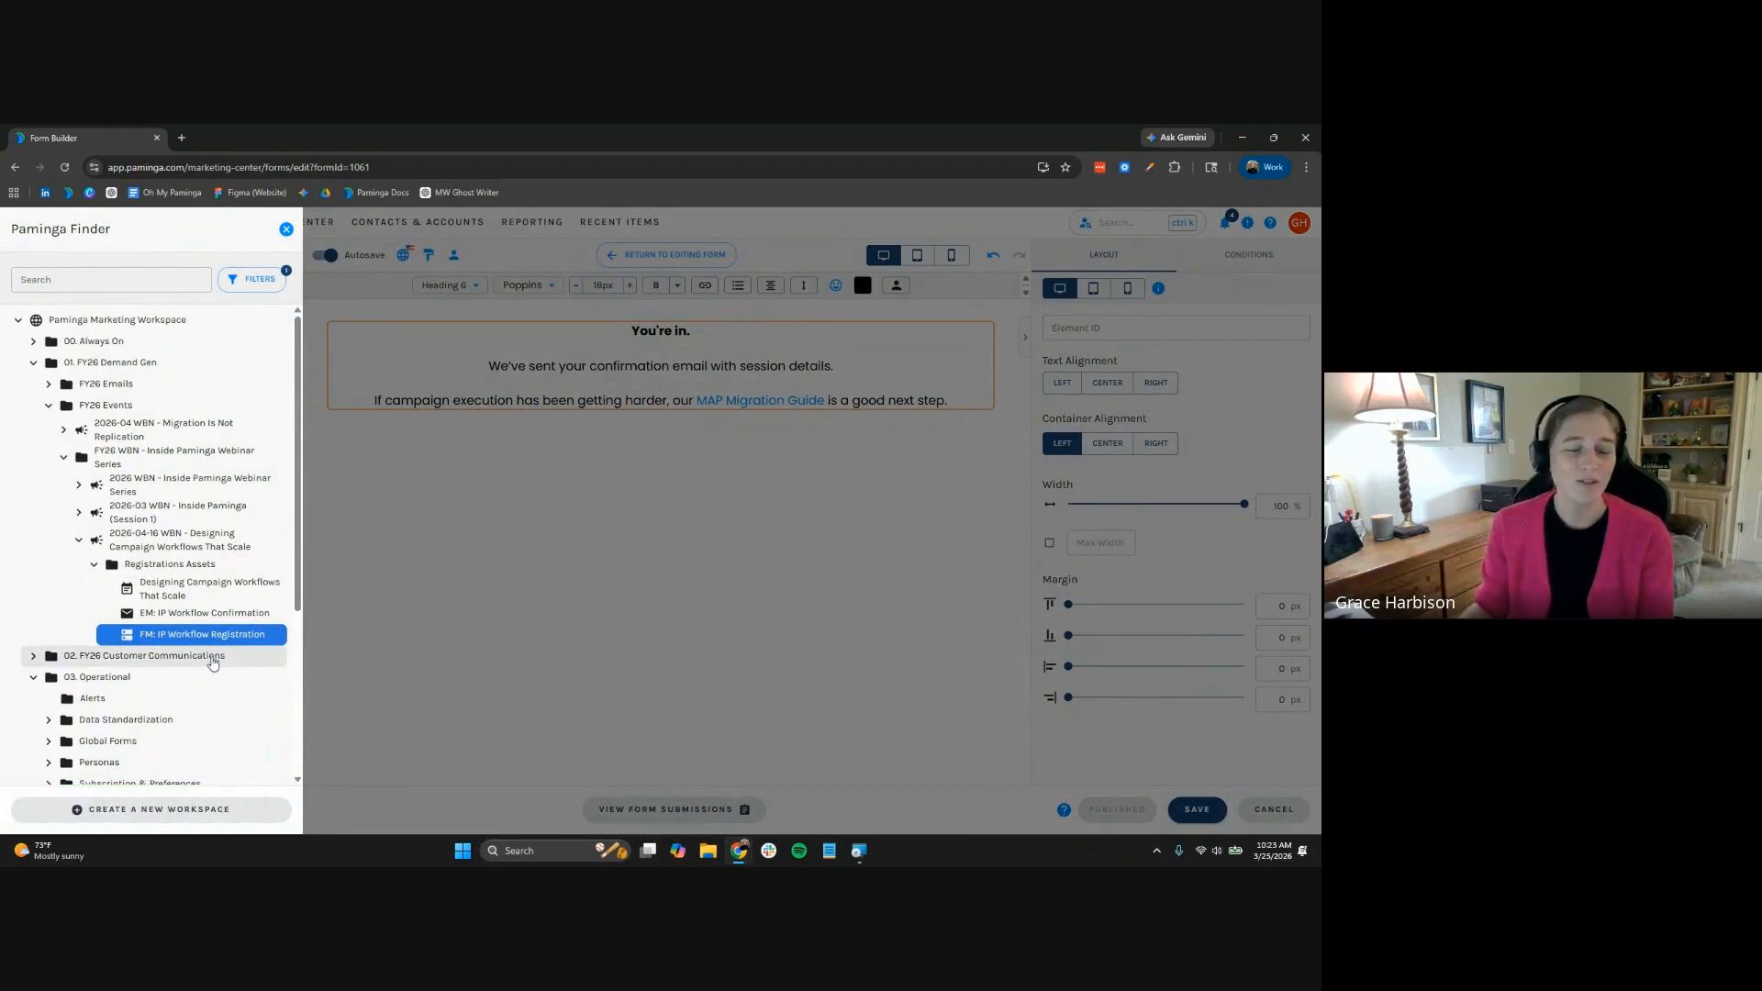
pyautogui.scroll(-3, 212, 662)
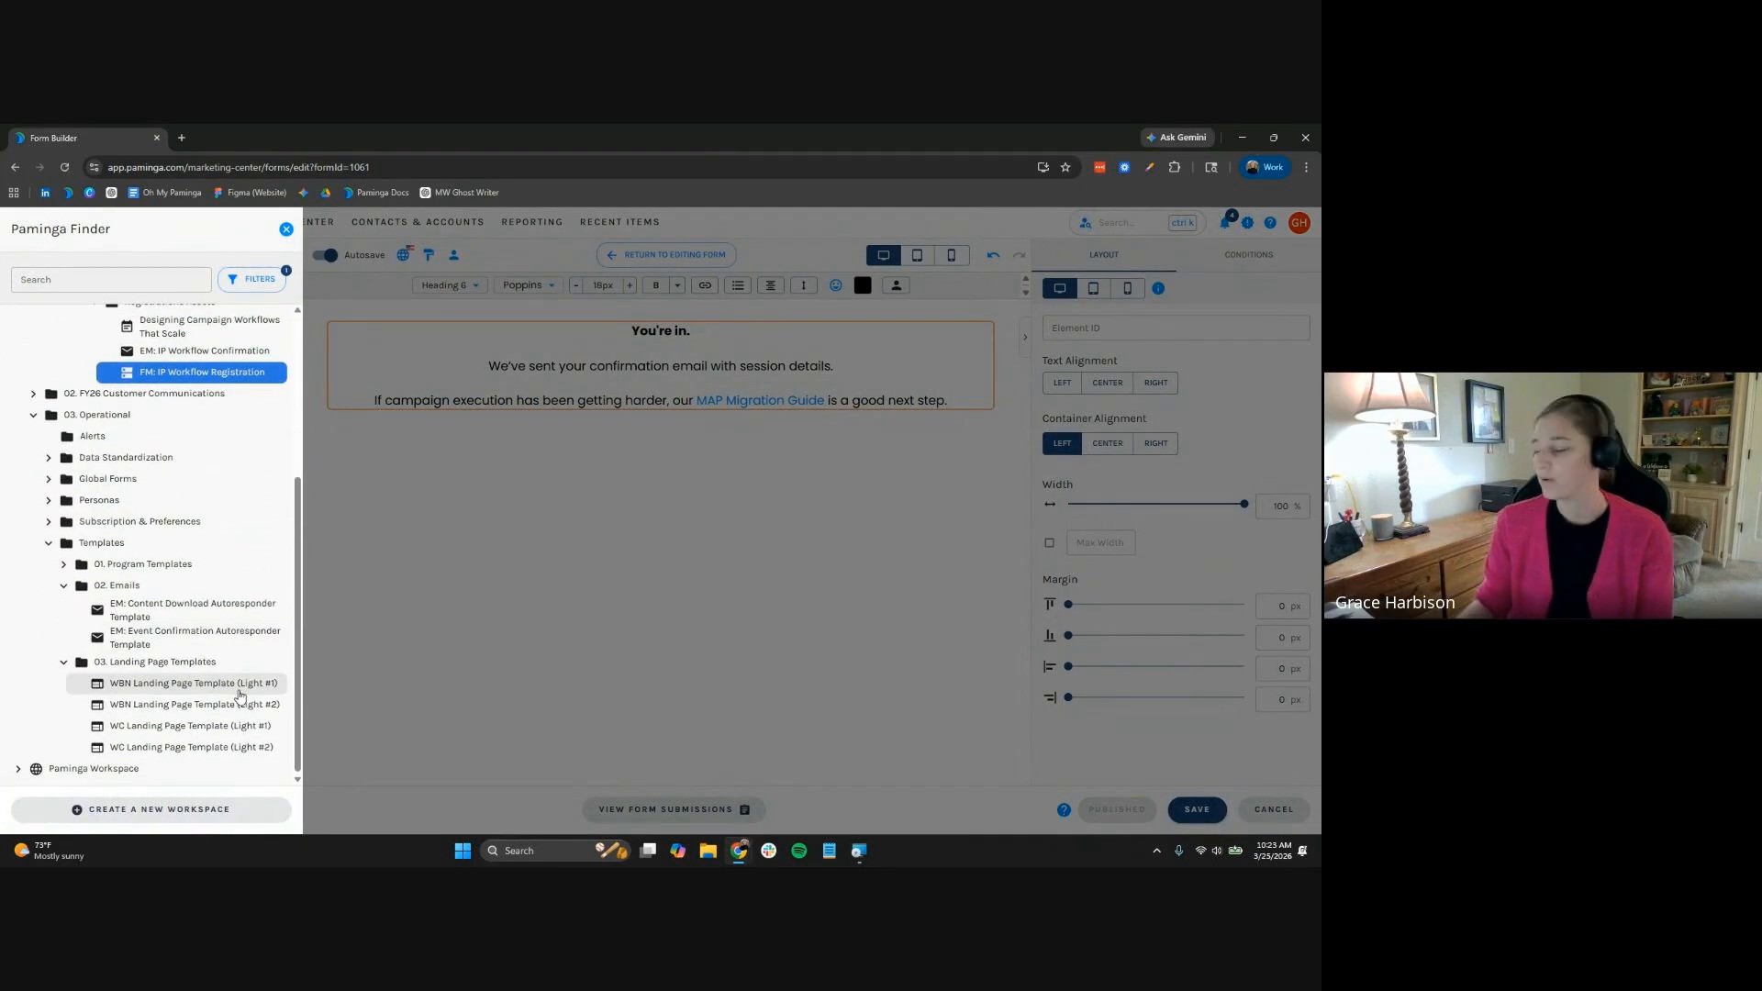
pyautogui.rightClick(238, 694)
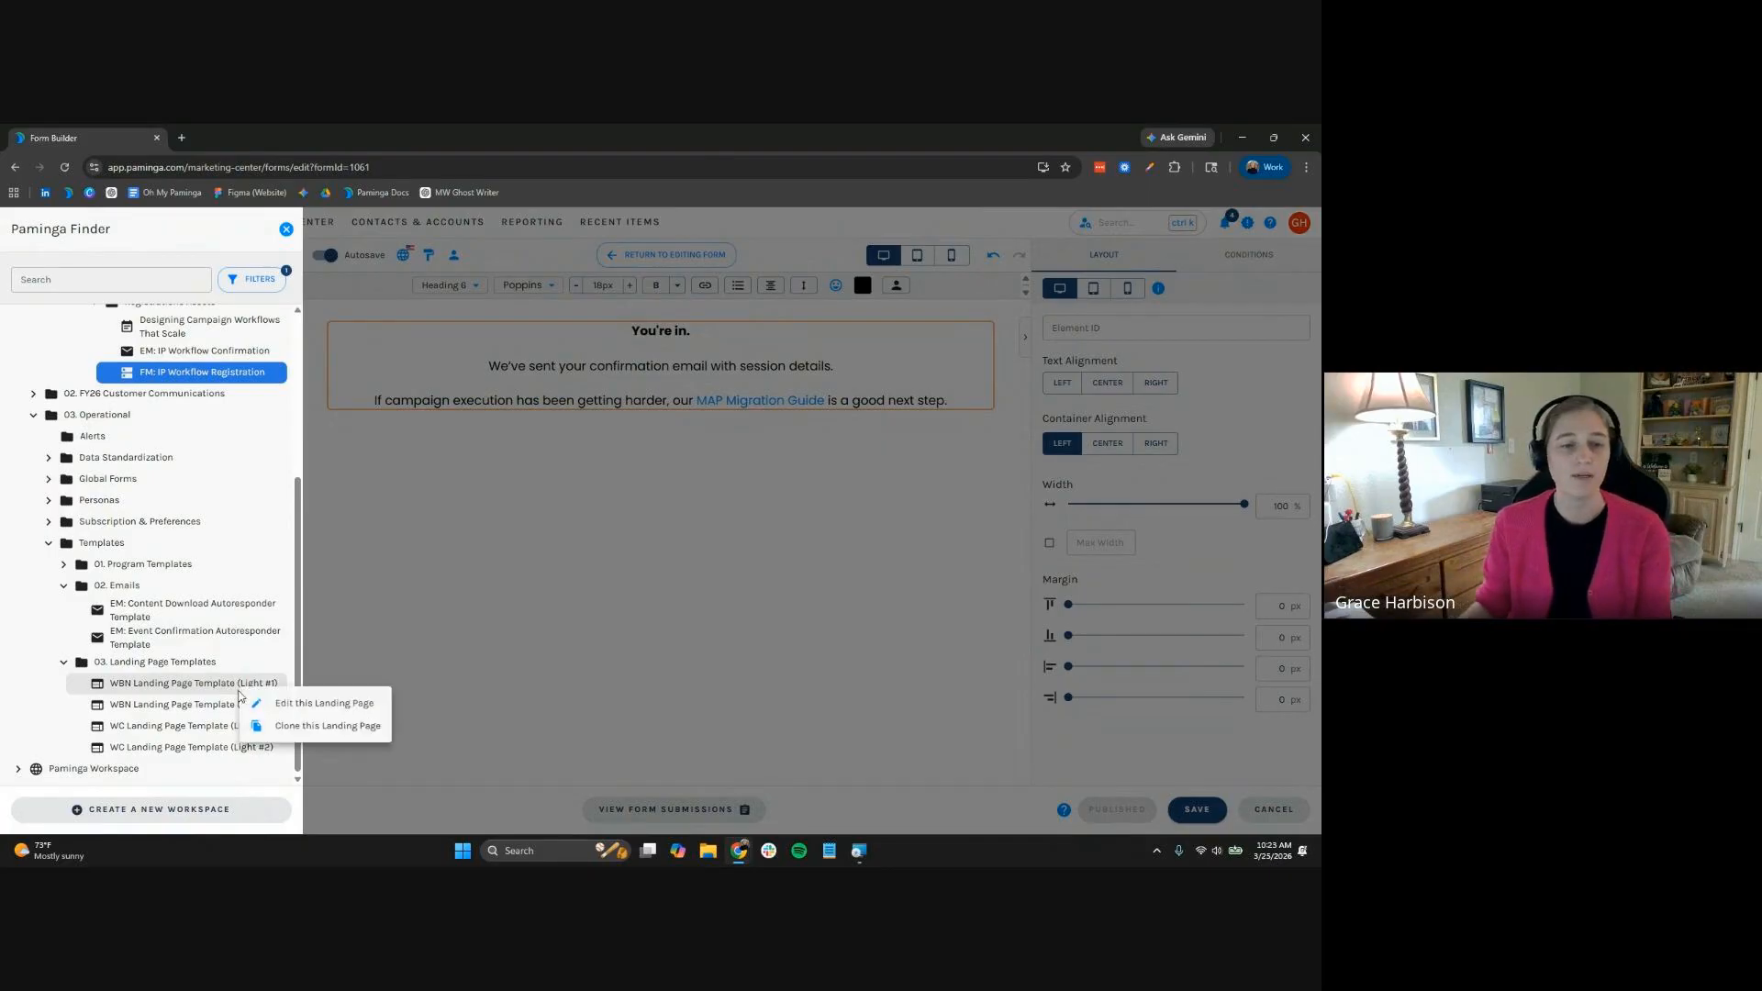
# Clone the WBN template as LP: IP Workflow Registration in Registrations Assets and open it
pyautogui.click(284, 726)
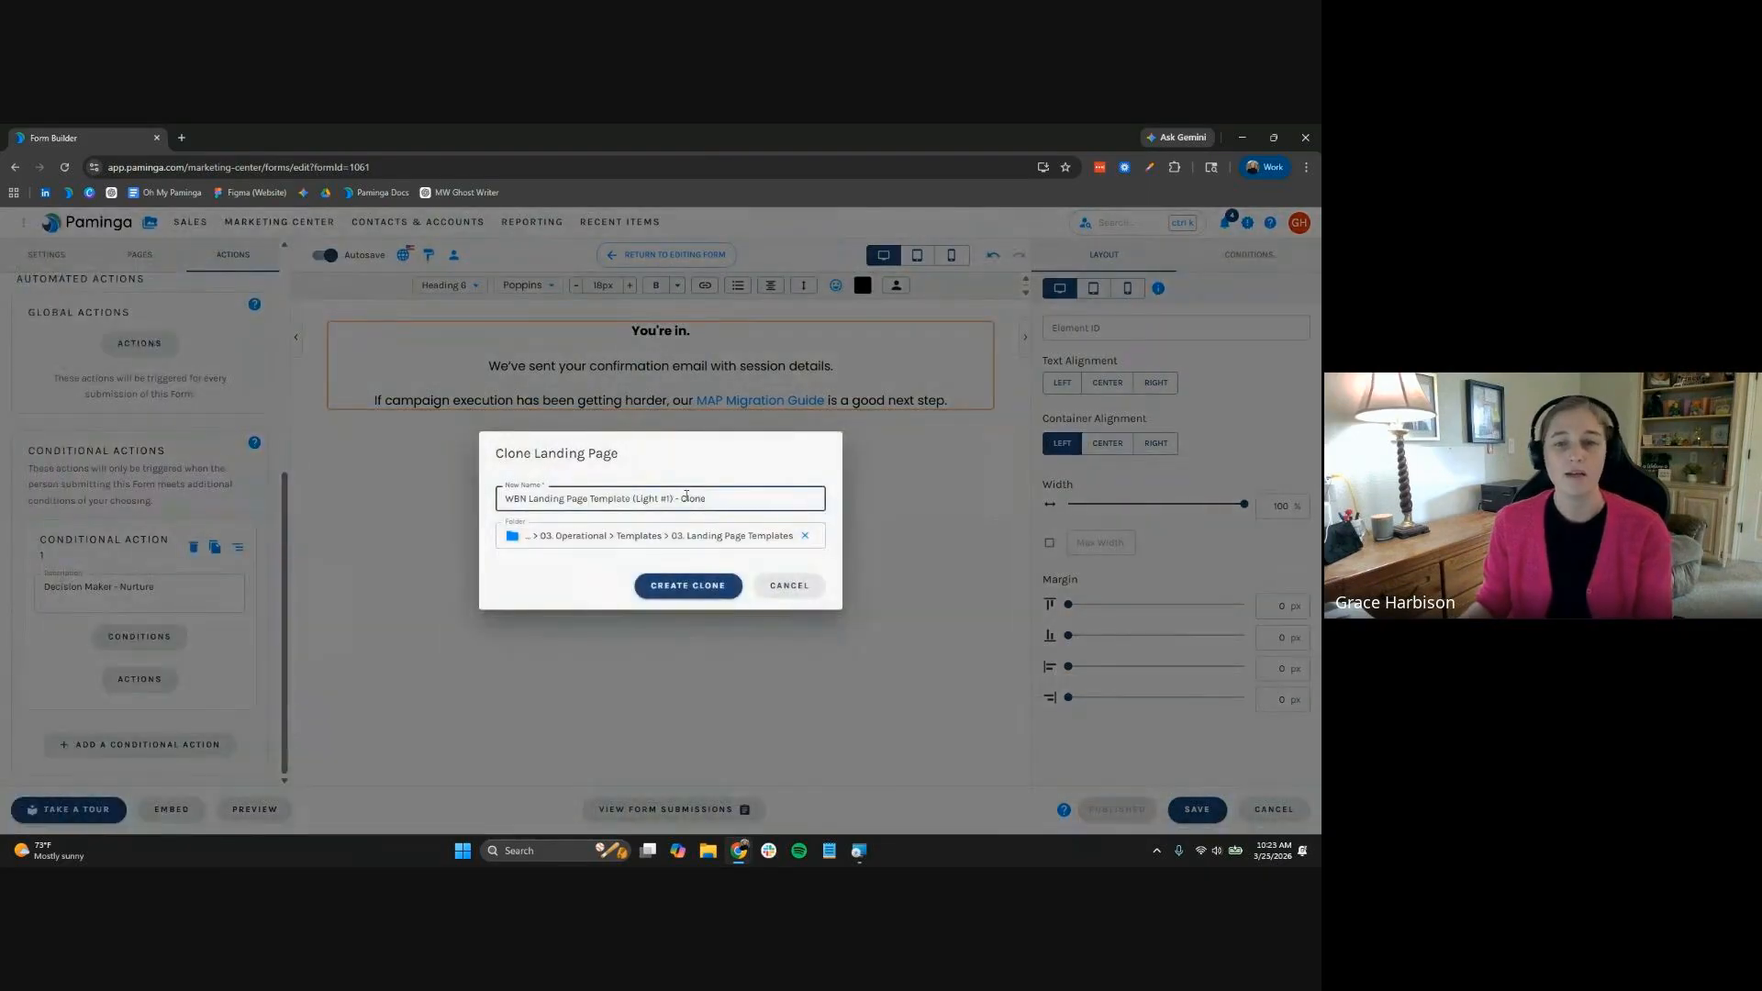
pyautogui.hotkey('shift', 'Home')
pyautogui.hotkey('ctrl', 'shift', 'Right')
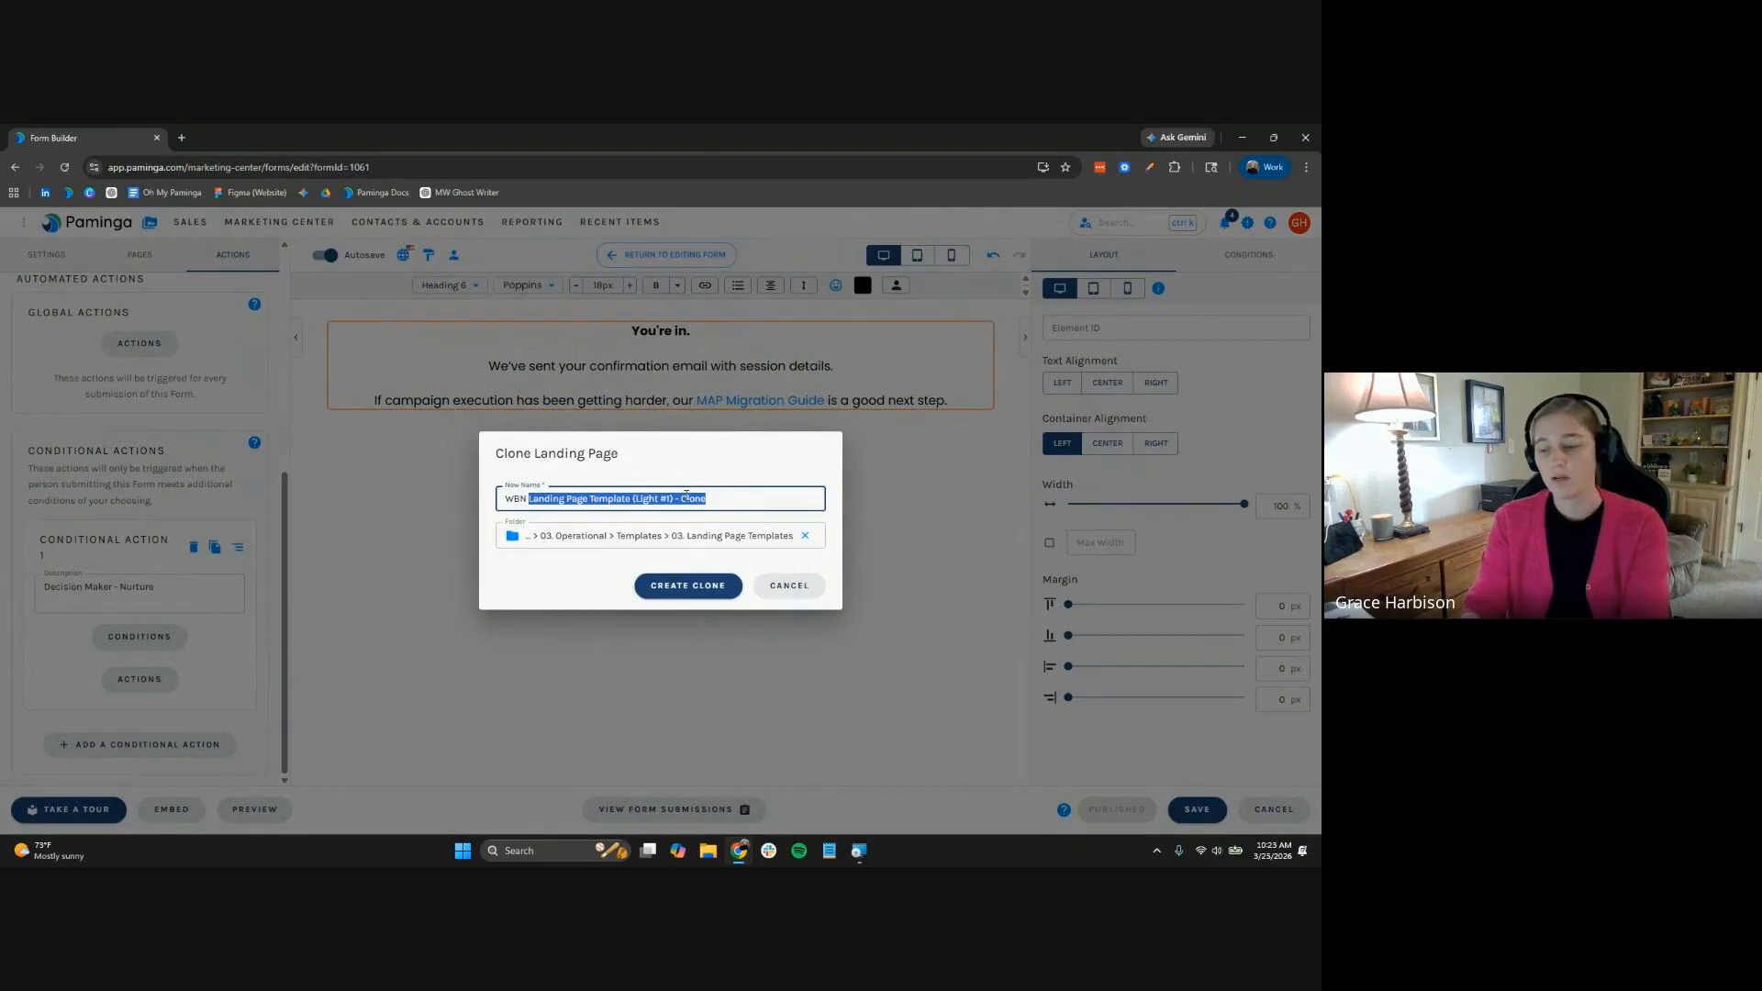
pyautogui.hotkey('ctrl', 'shift', 'Left')
pyautogui.write('LP: IP Workfl')
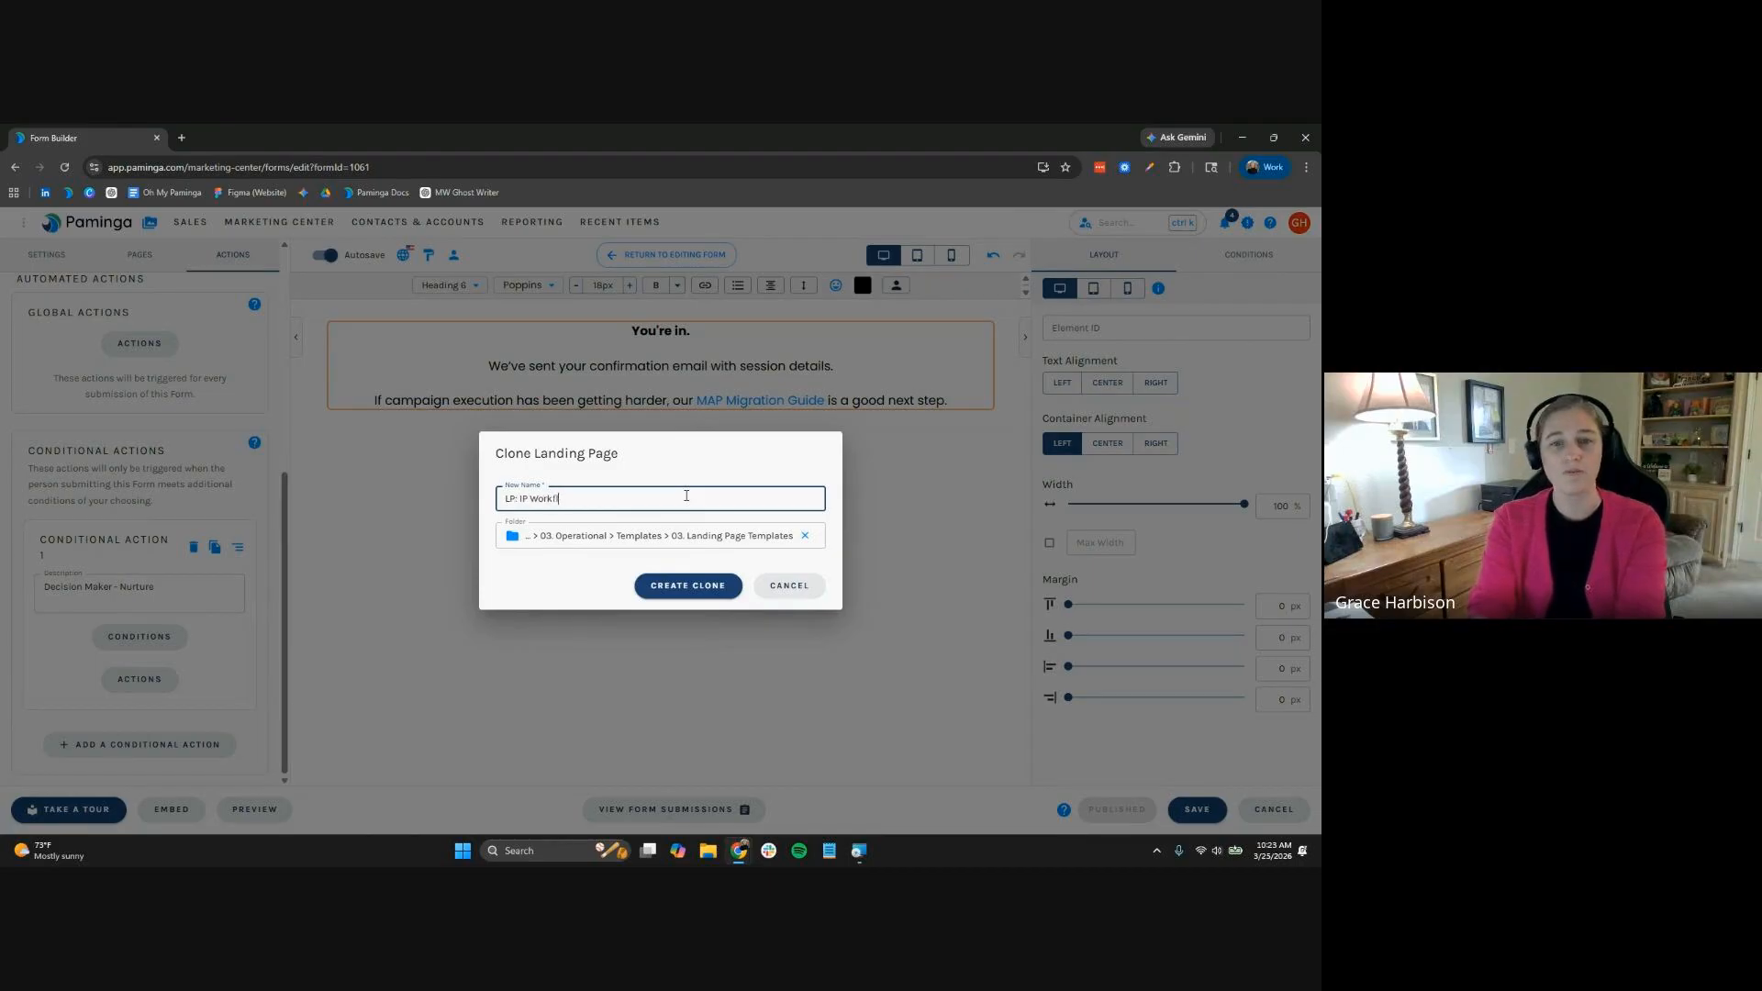
pyautogui.write('tration')
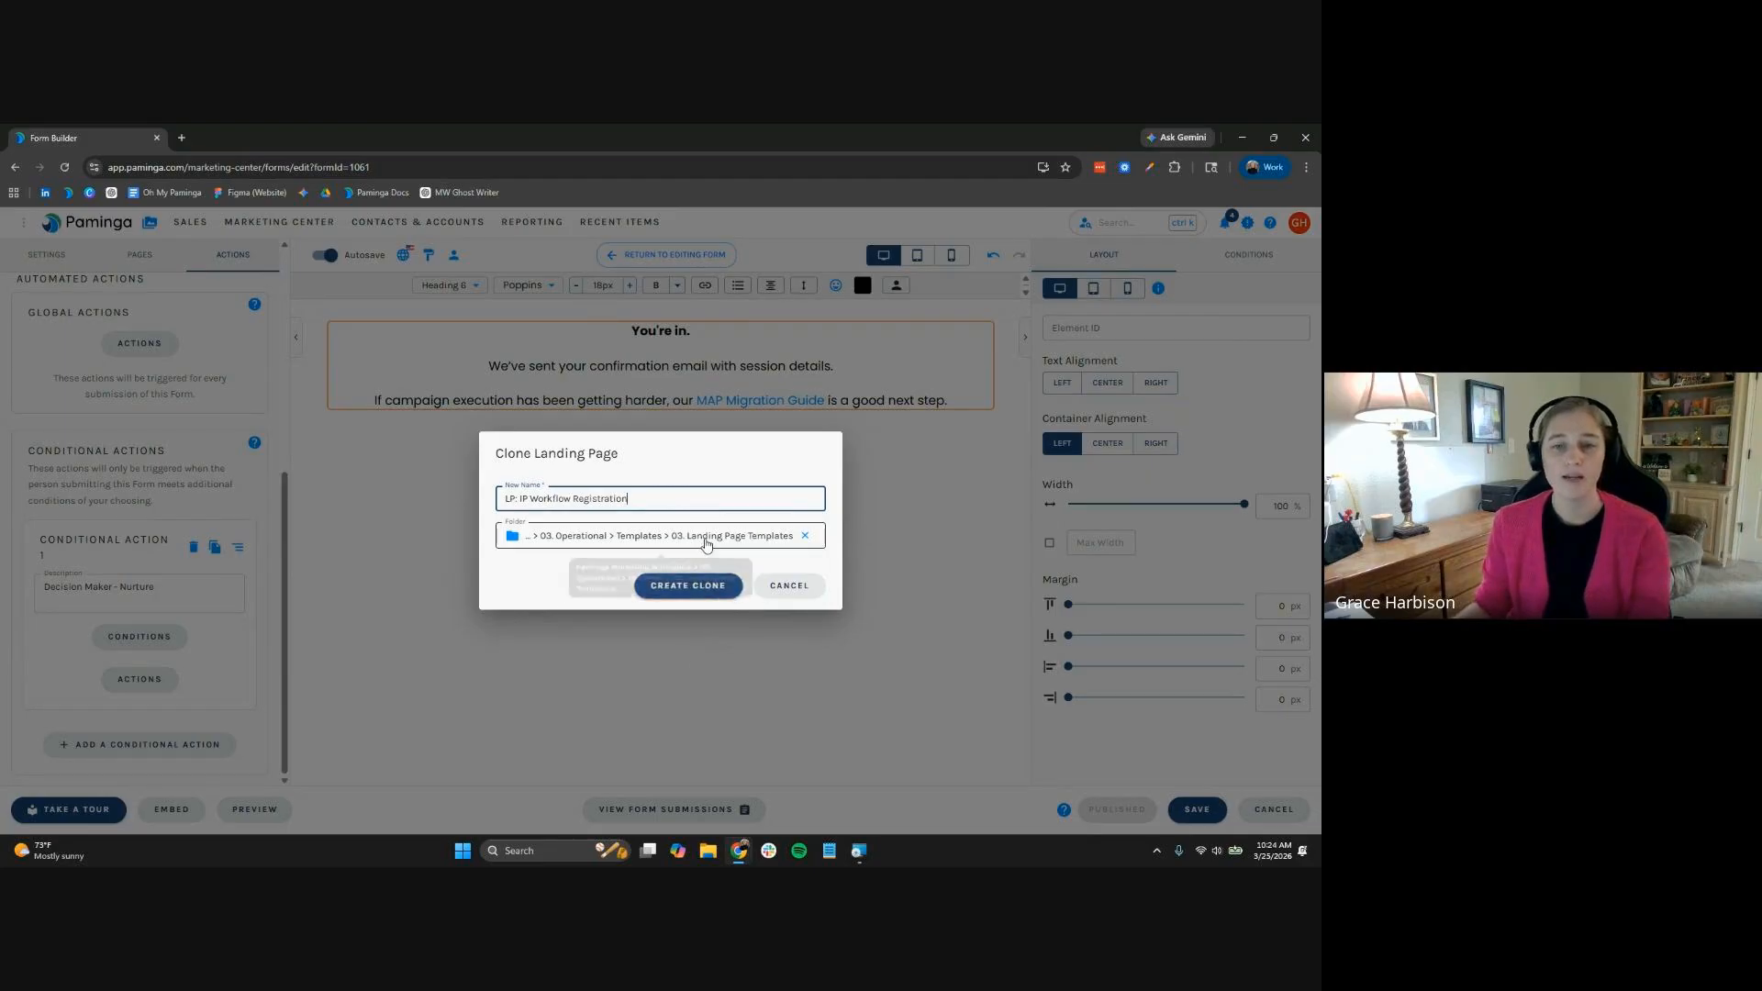
pyautogui.click(706, 536)
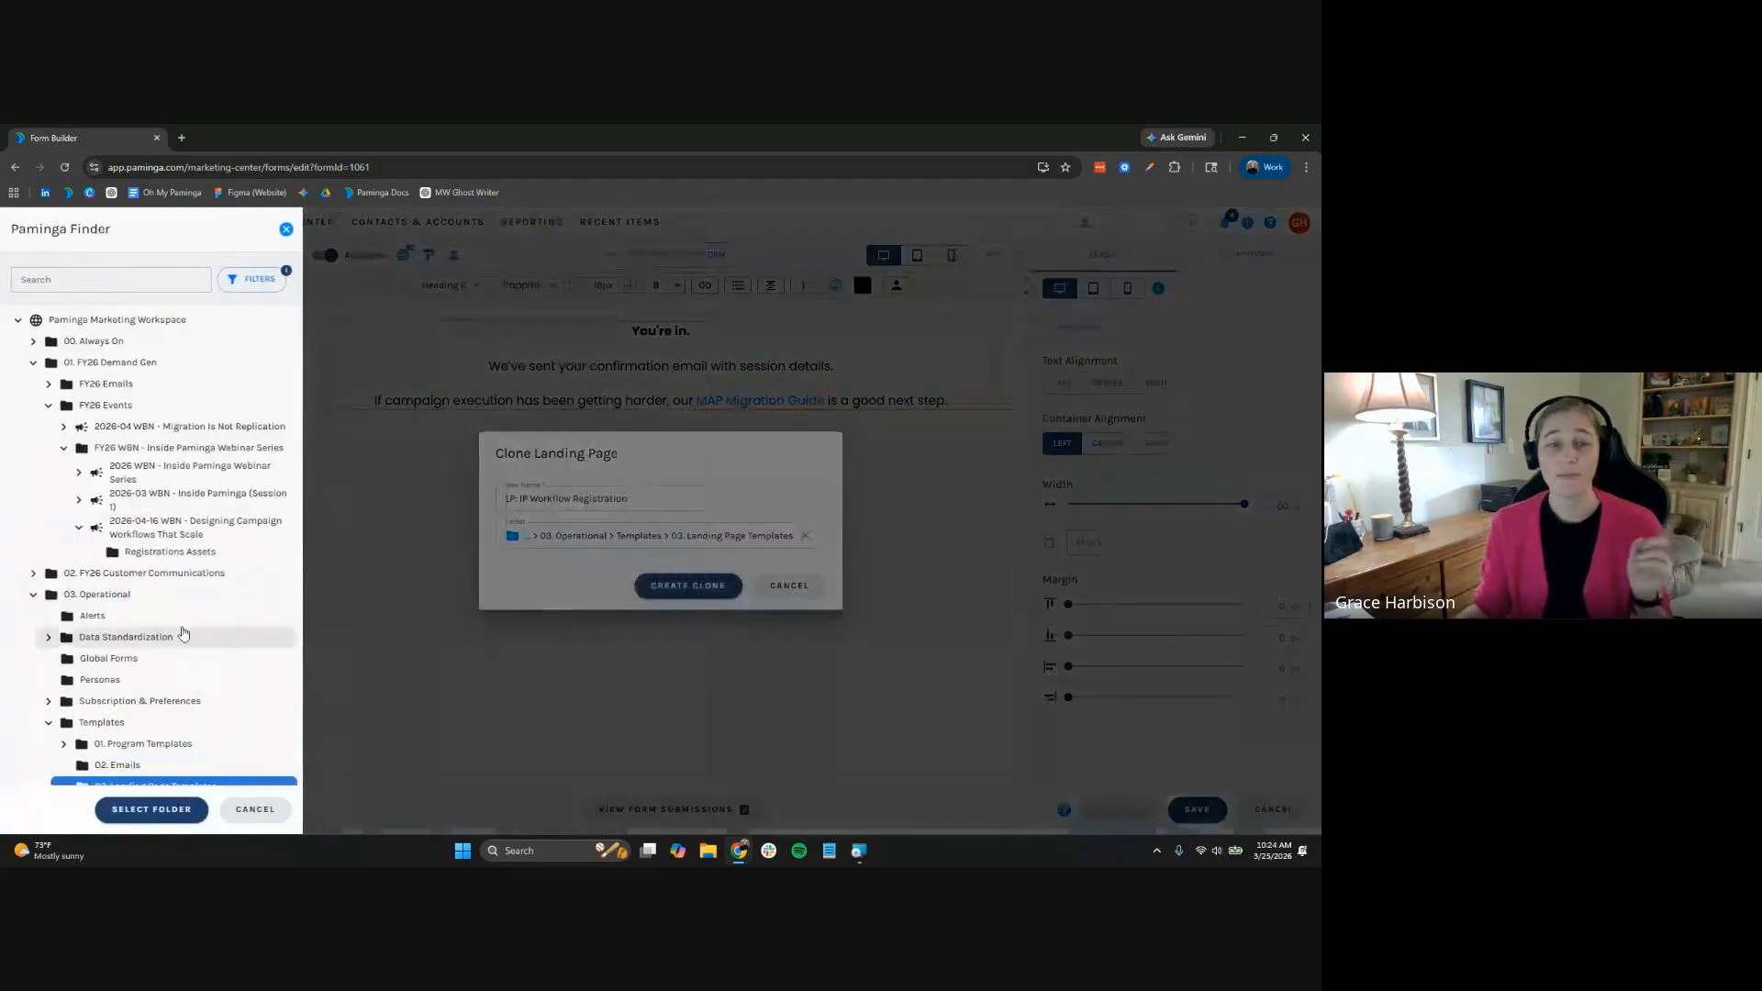
pyautogui.click(188, 553)
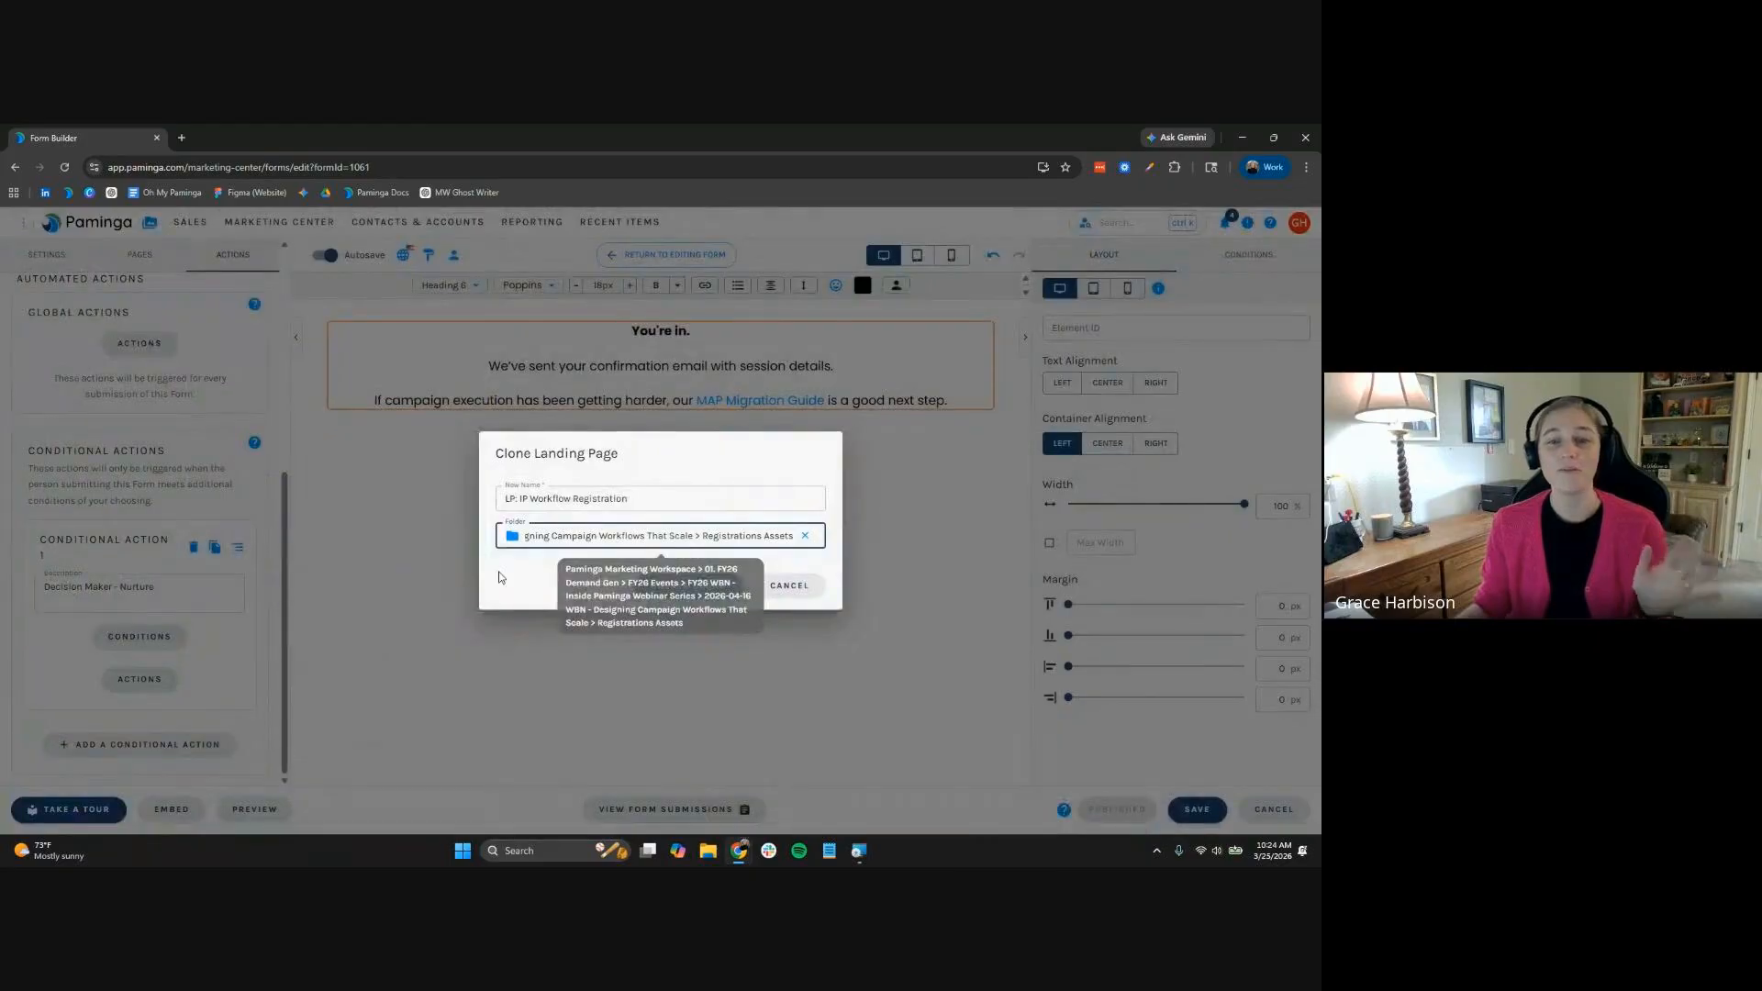
pyautogui.click(697, 586)
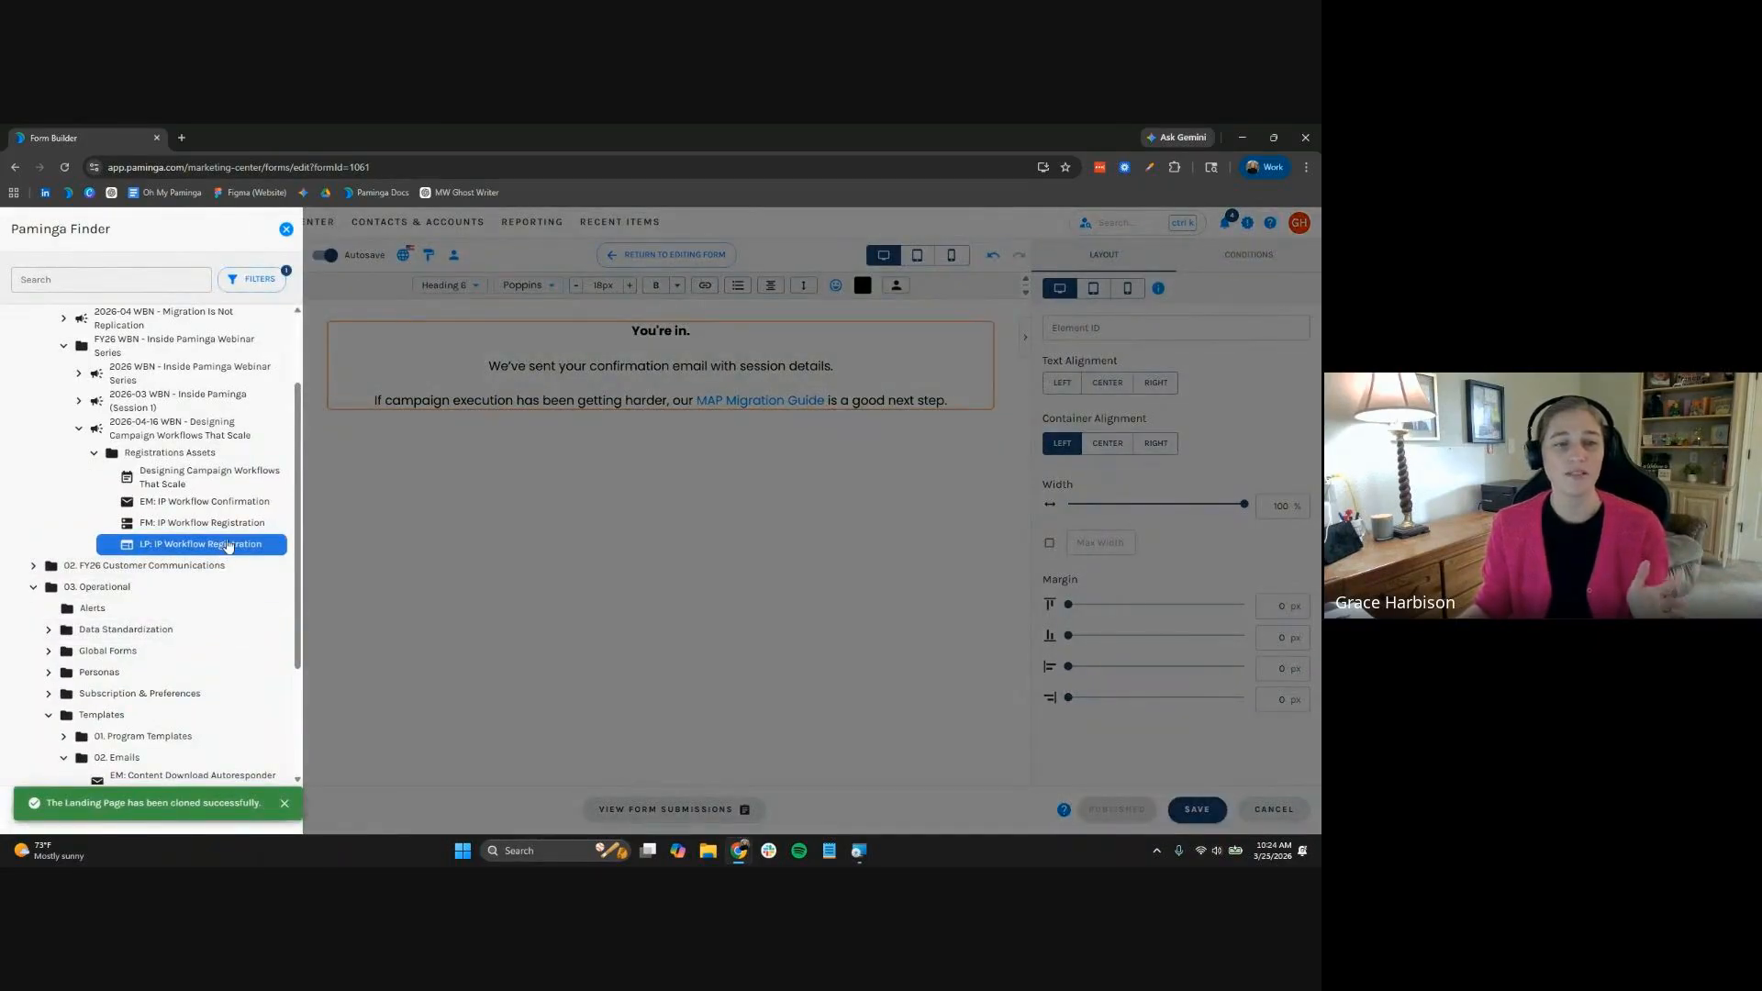
pyautogui.click(229, 545)
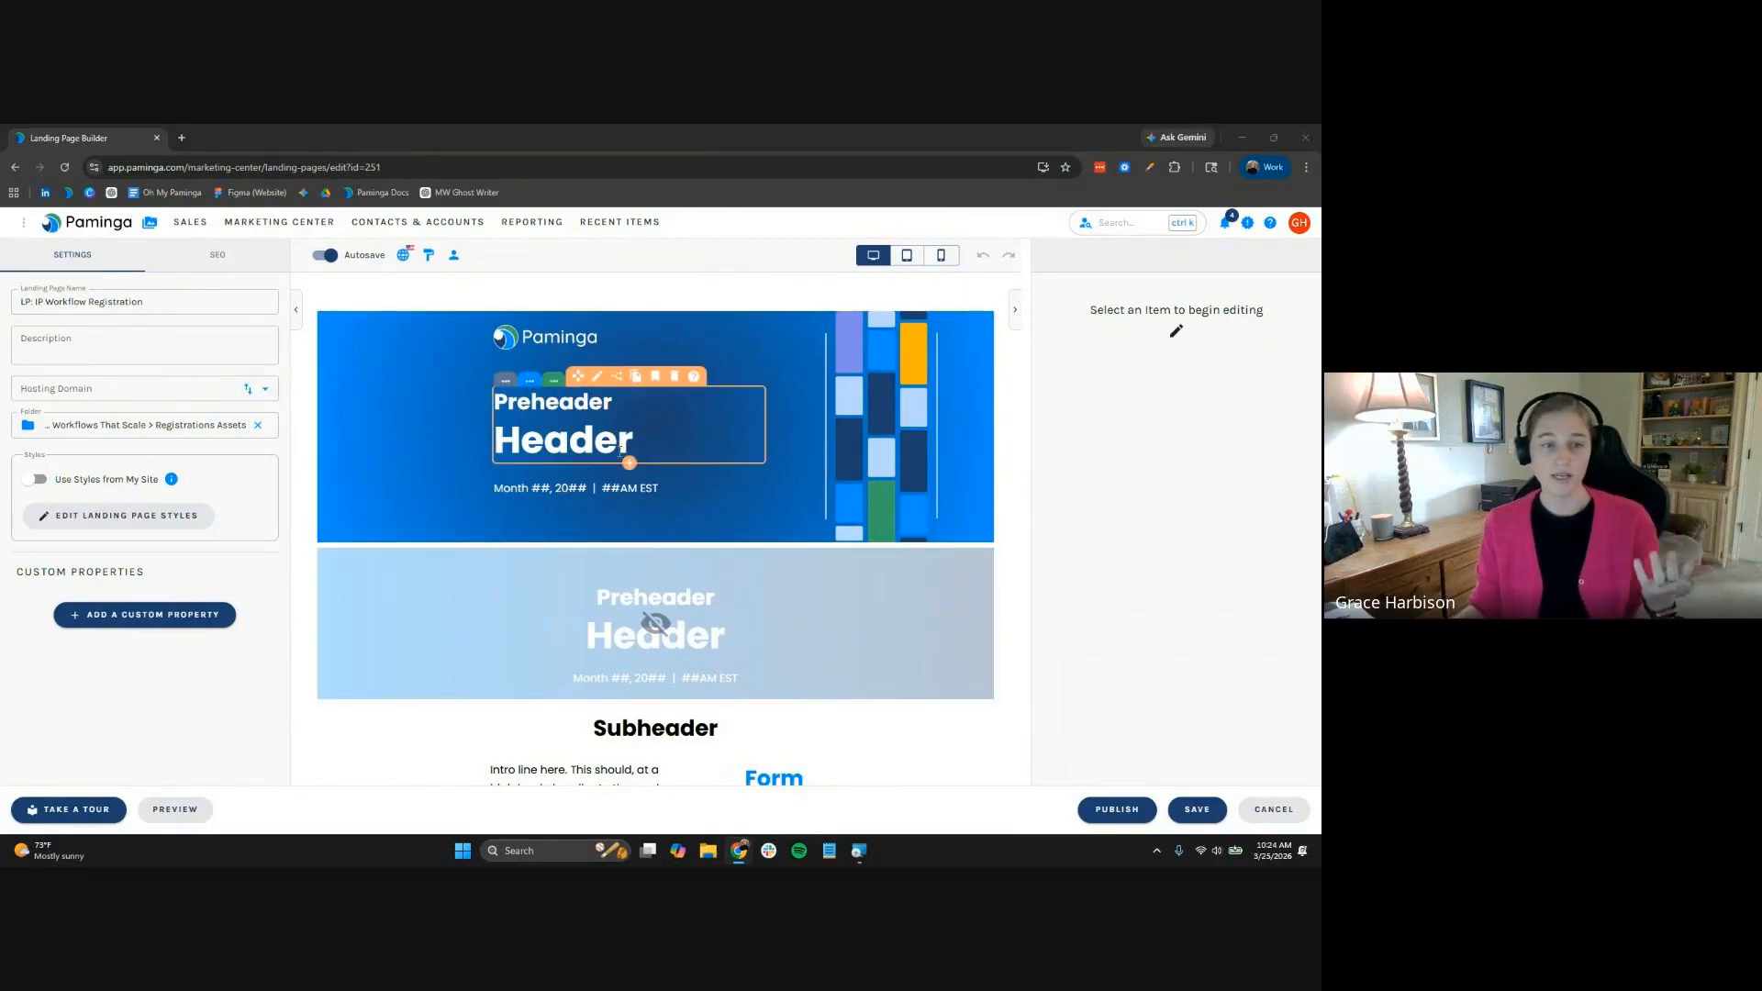
# Paste the Marketing Ops campaign-workflows tagline over the Subheader text
pyautogui.scroll(-3, 771, 645)
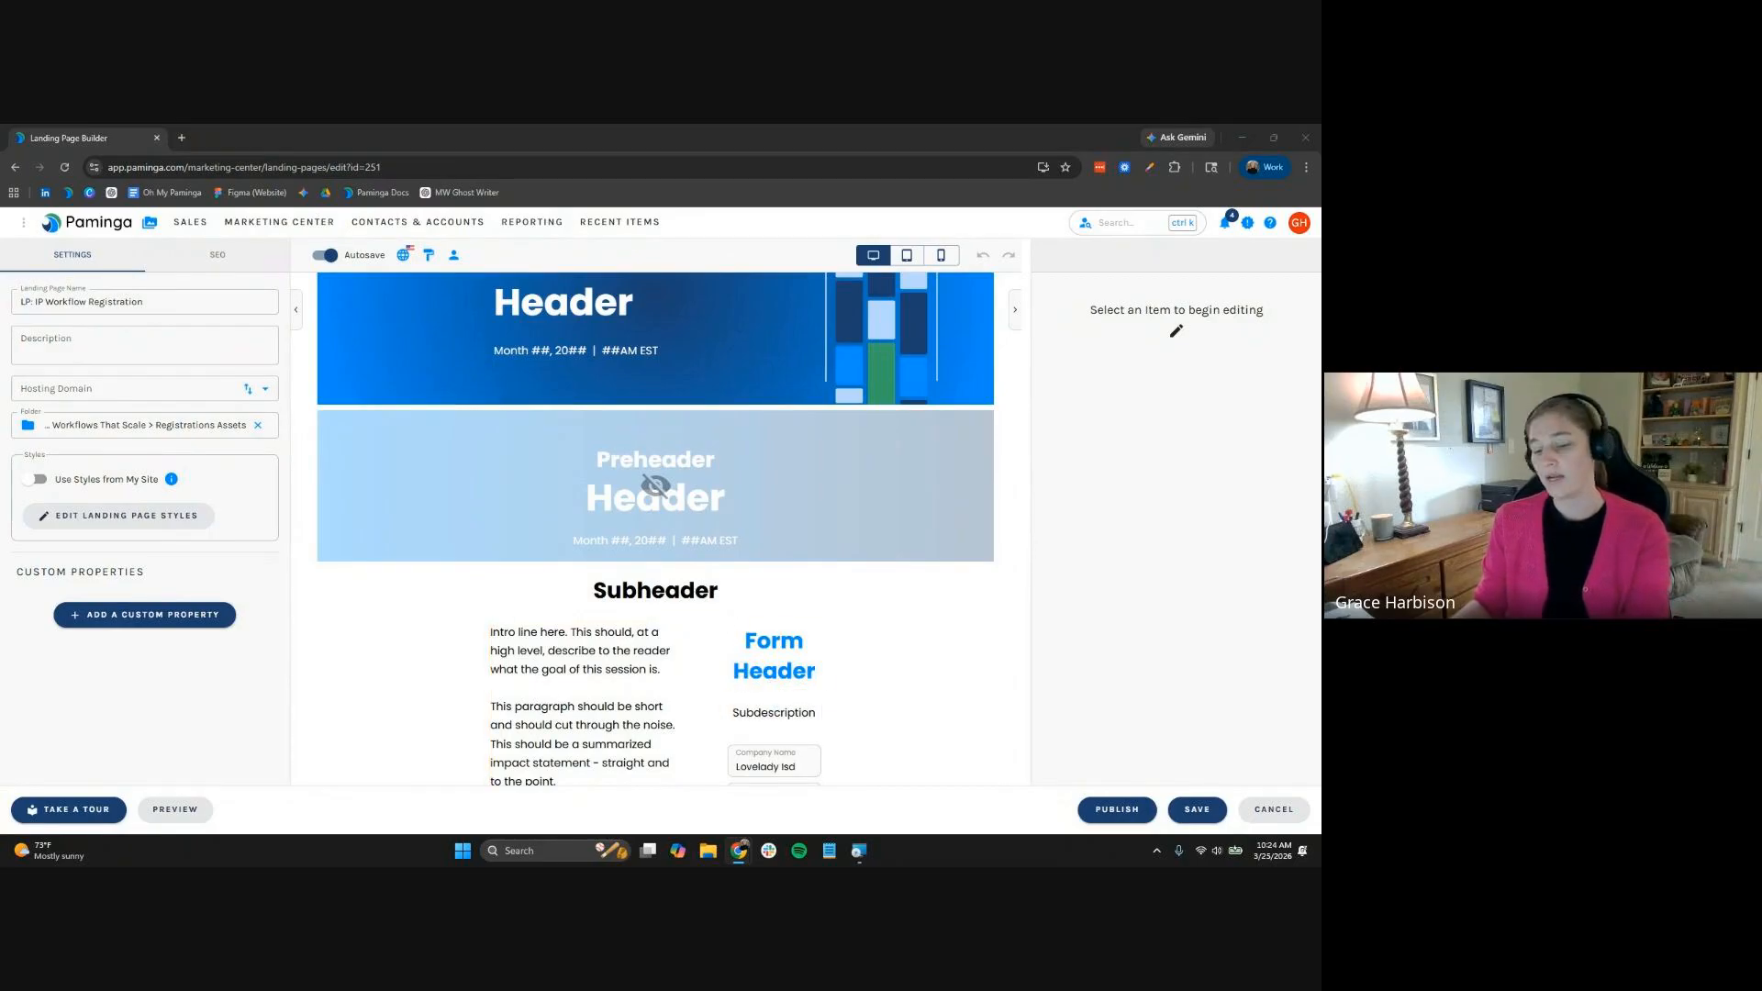
pyautogui.click(643, 592)
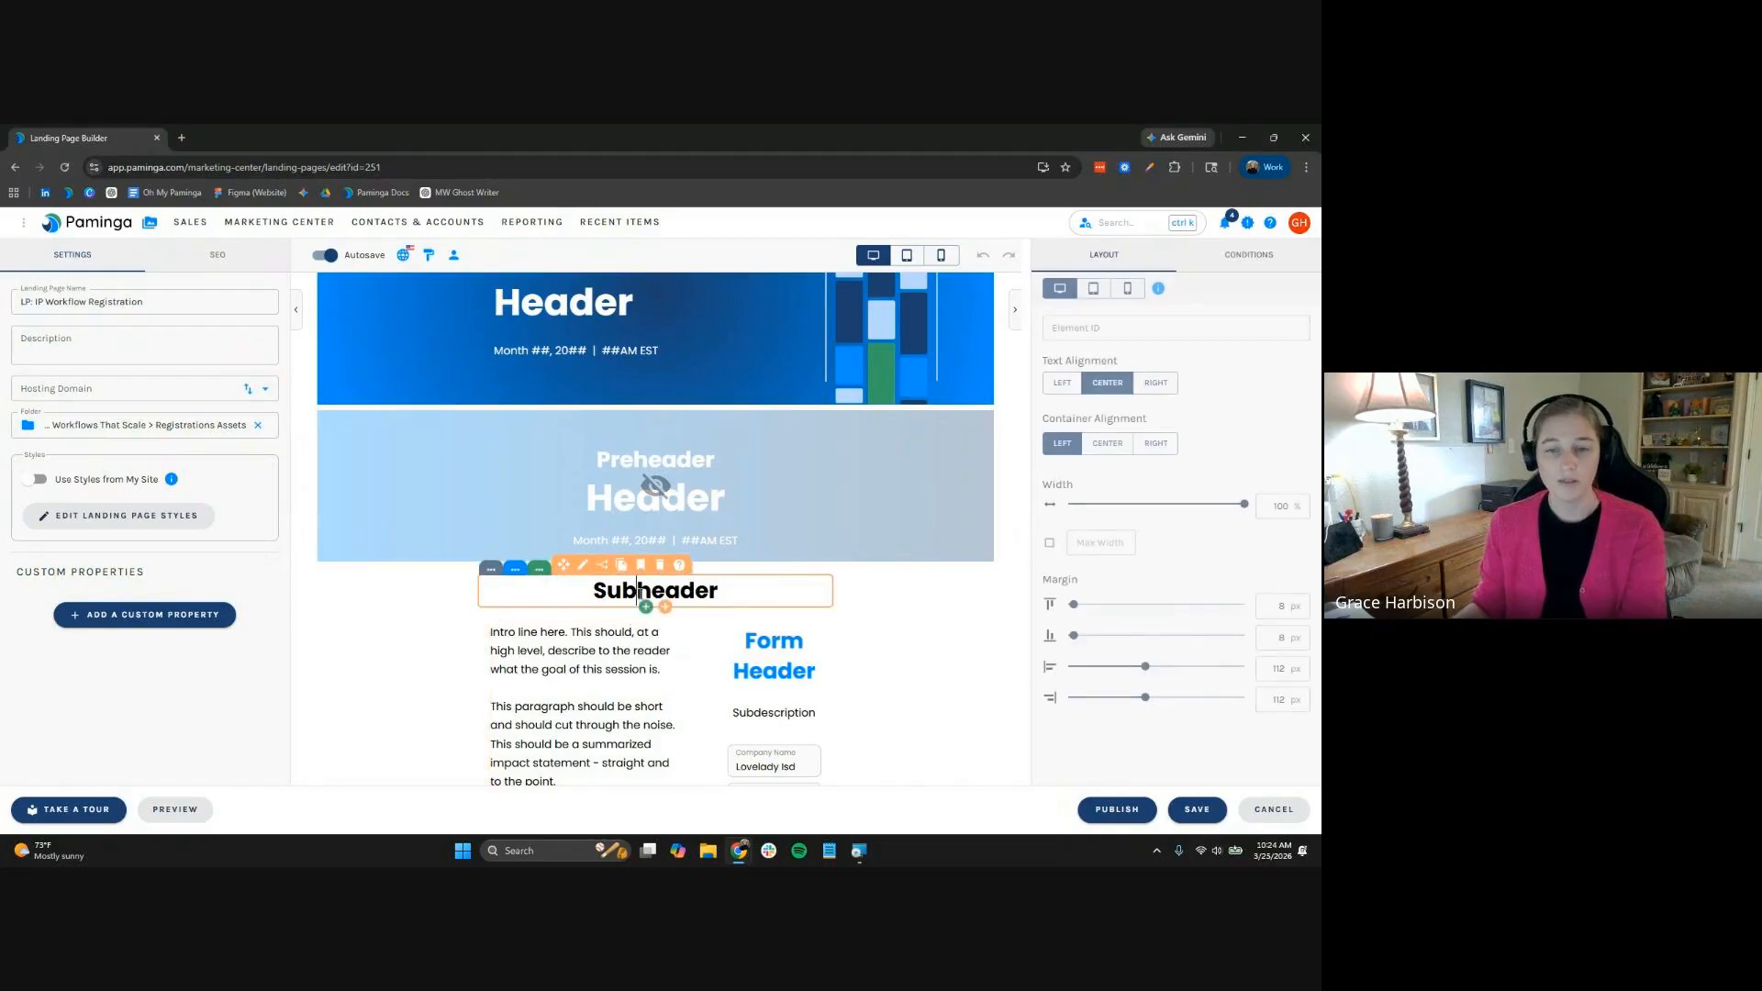
pyautogui.doubleClick(642, 592)
pyautogui.rightClick(642, 592)
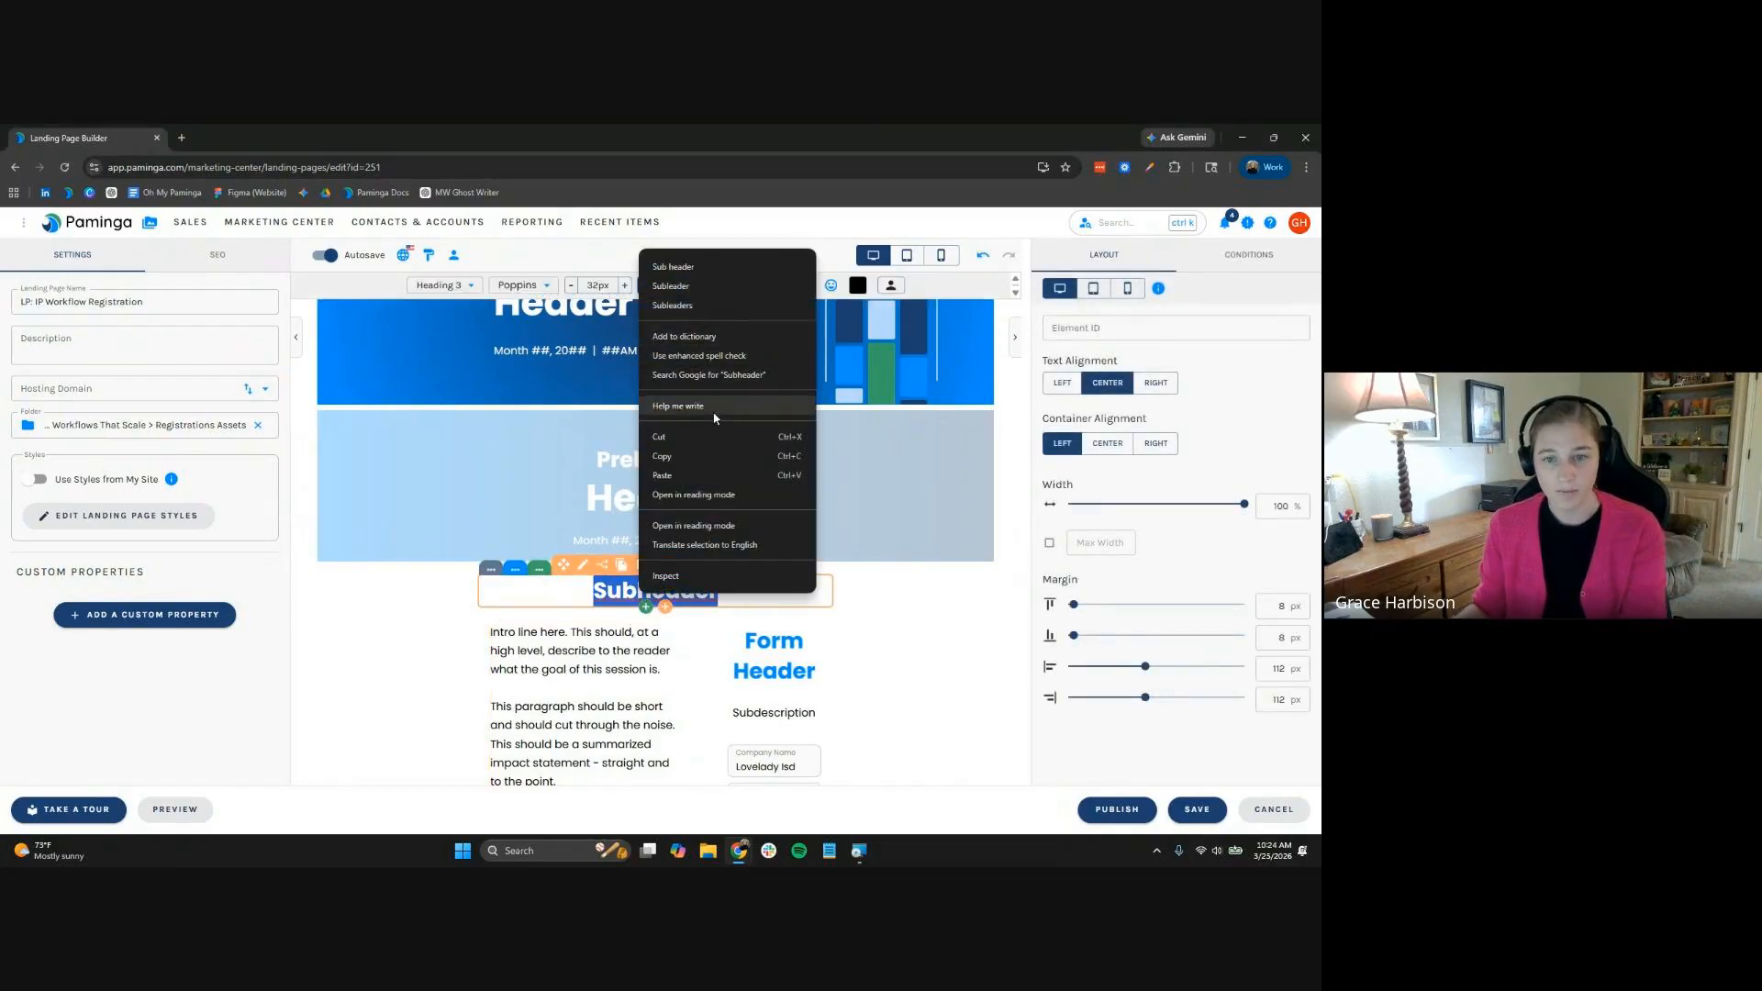
pyautogui.click(592, 593)
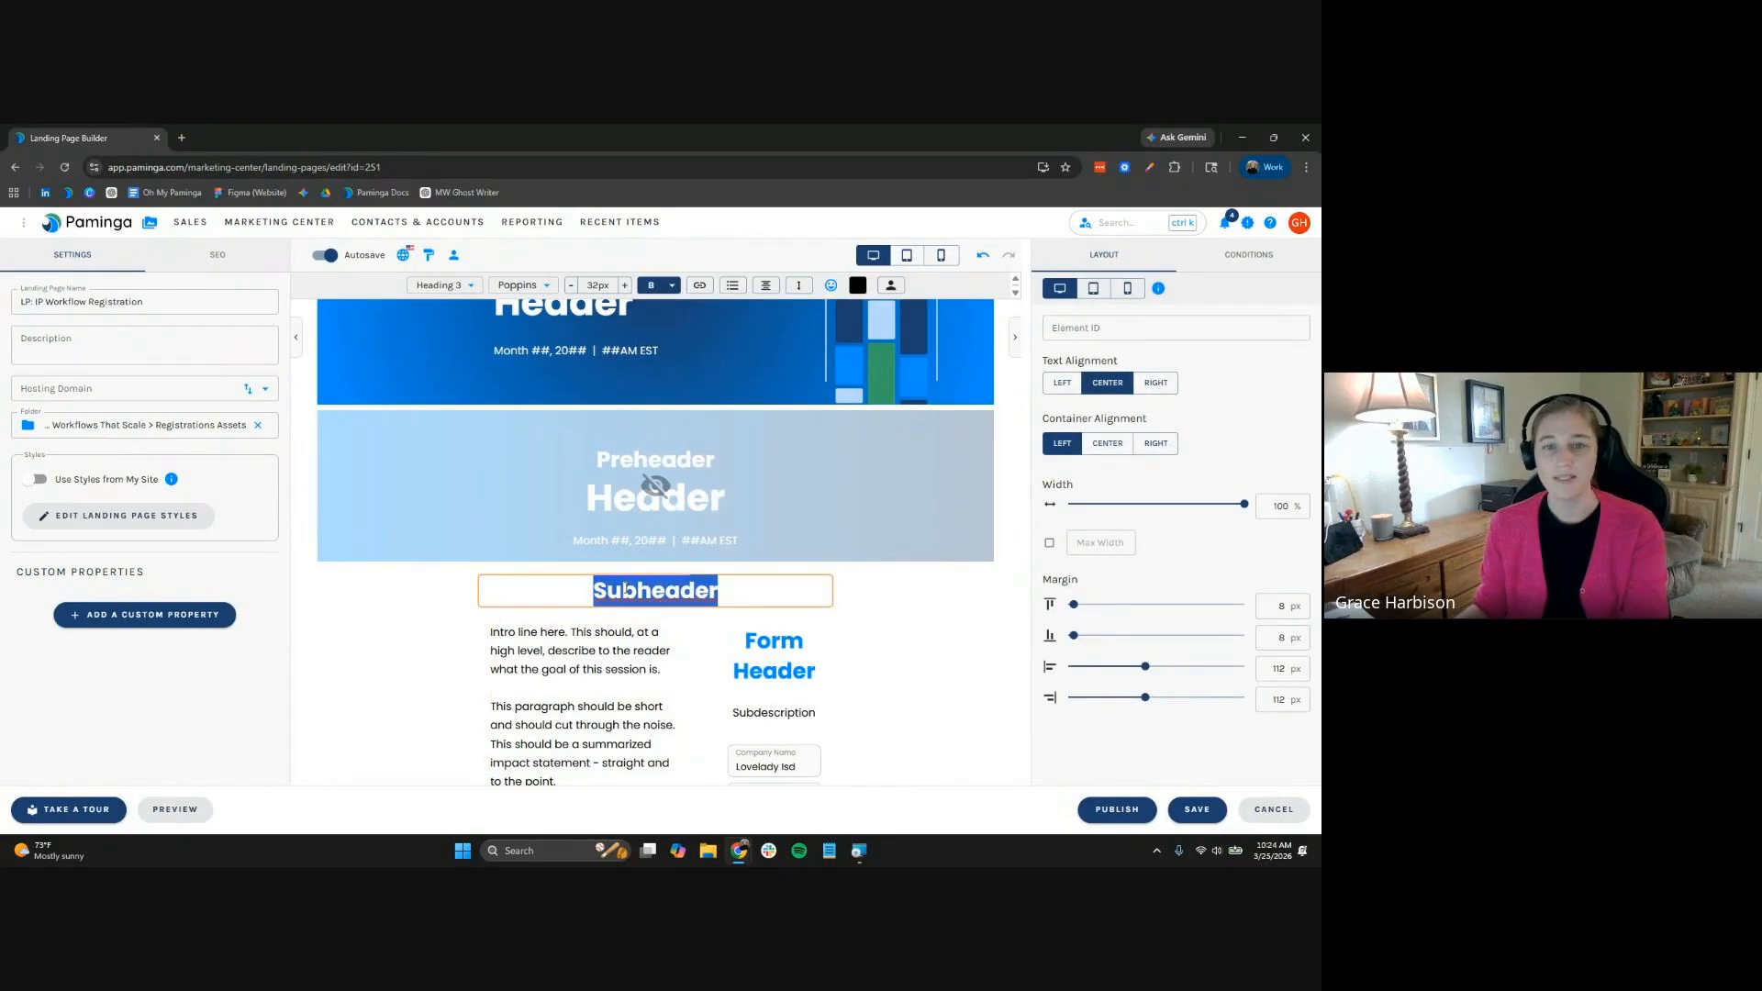
pyautogui.write('See how modern Marketing Ops teams design campaign workflows that scale with complexity — not against it.')
pyautogui.tripleClick(610, 617)
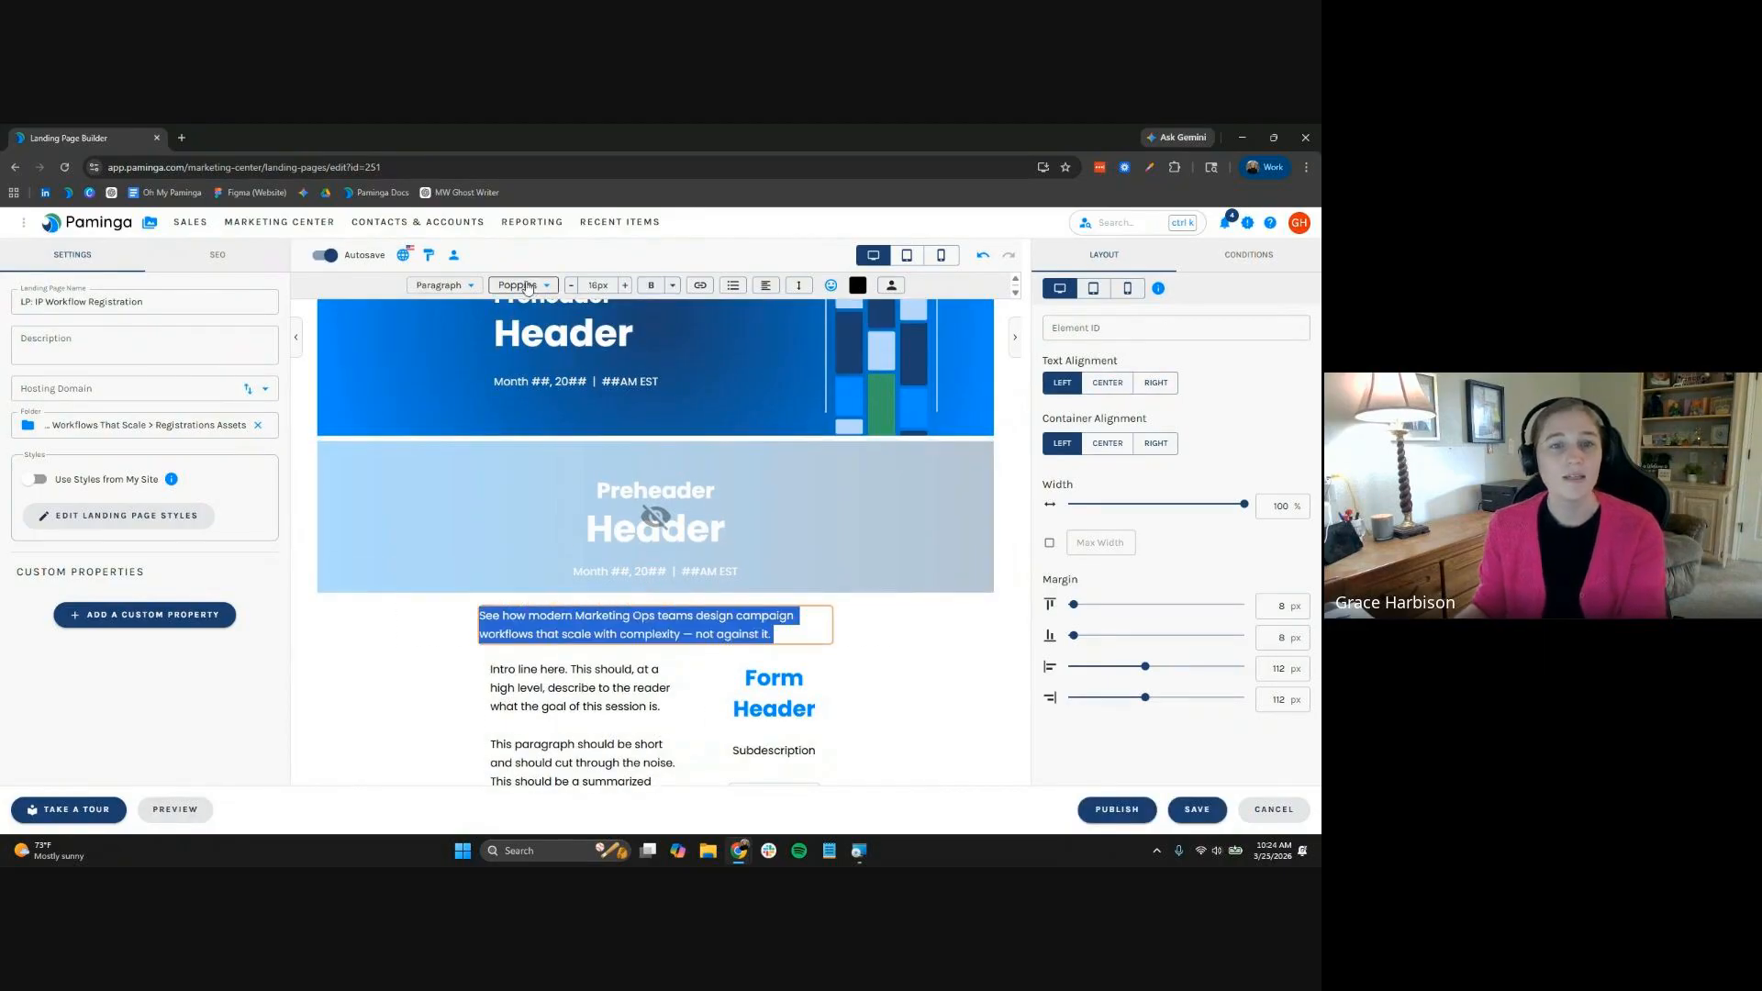
# Format the tagline as bold, centred Heading 4
pyautogui.click(439, 286)
pyautogui.click(444, 356)
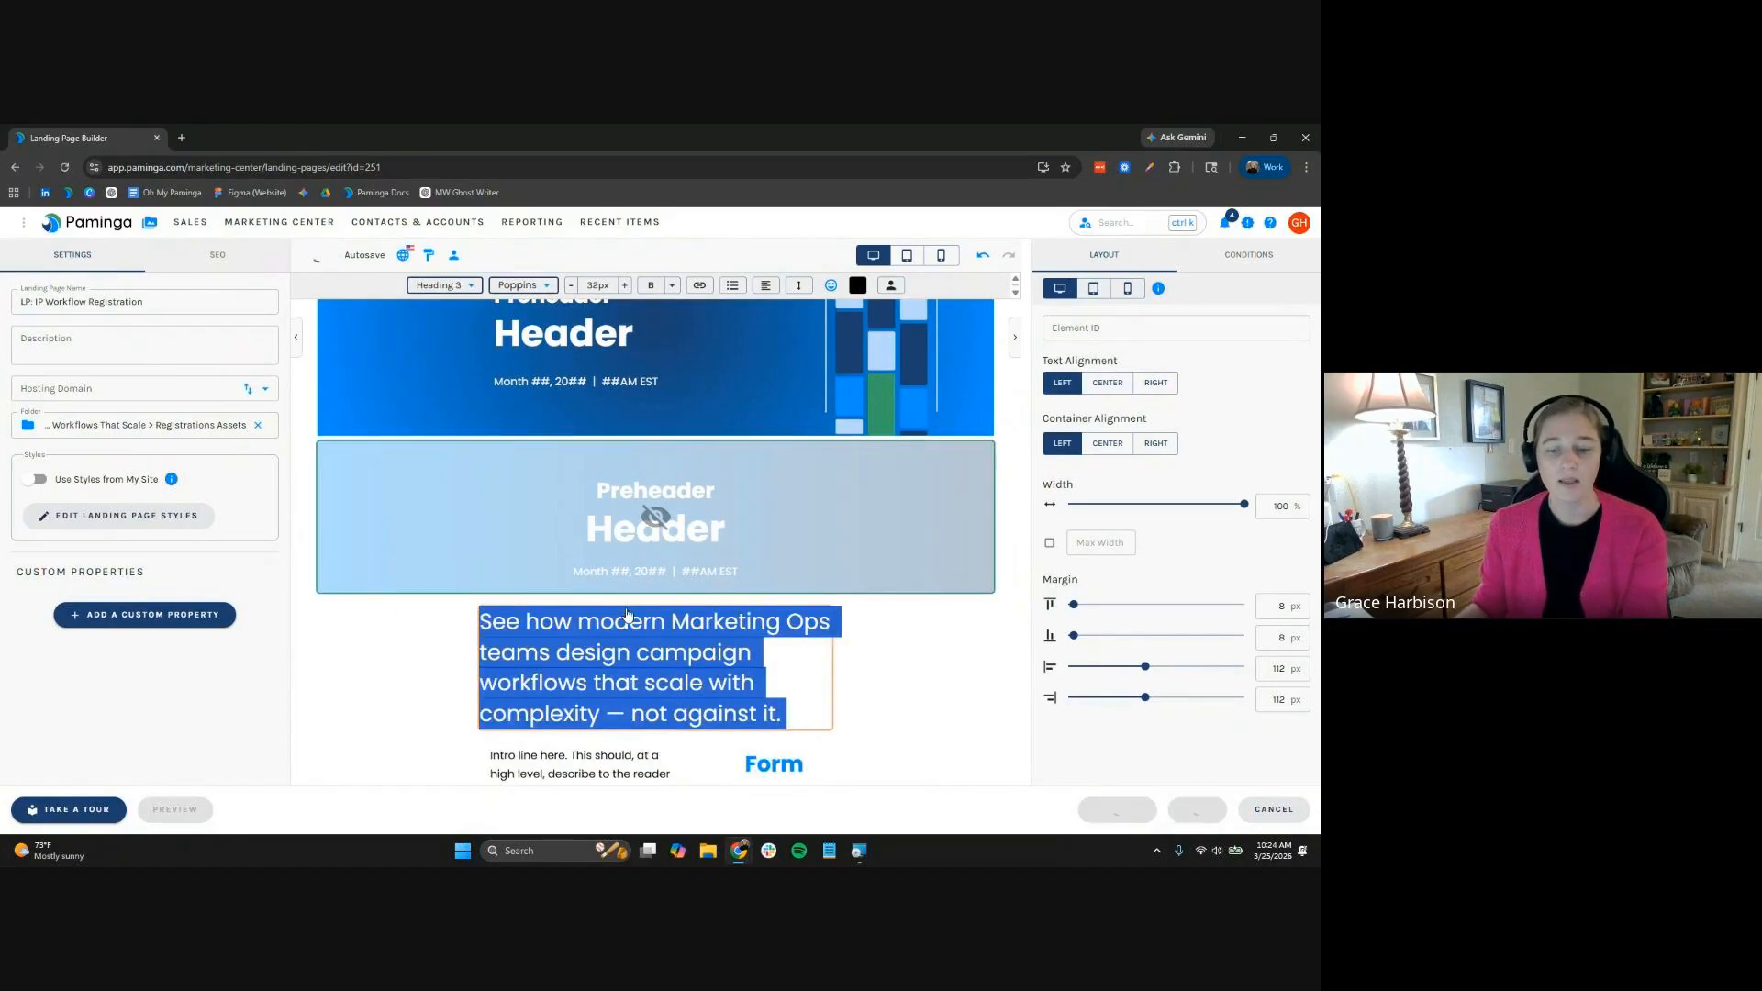
pyautogui.click(445, 288)
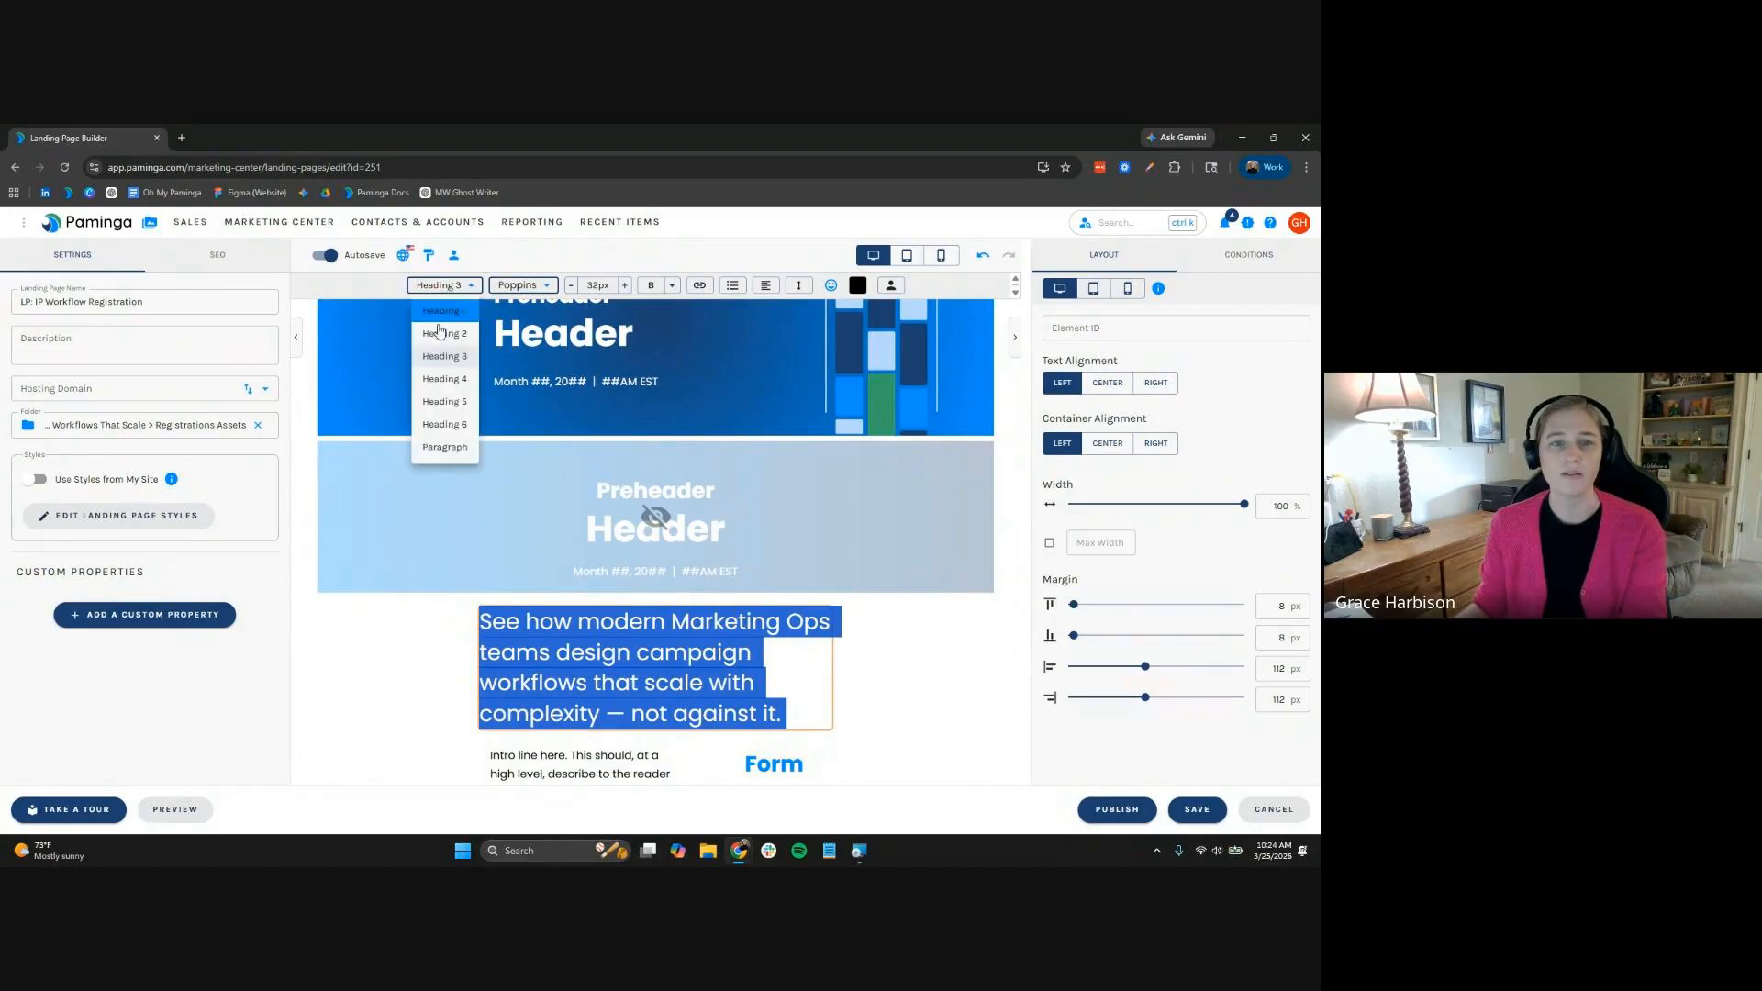
pyautogui.click(439, 379)
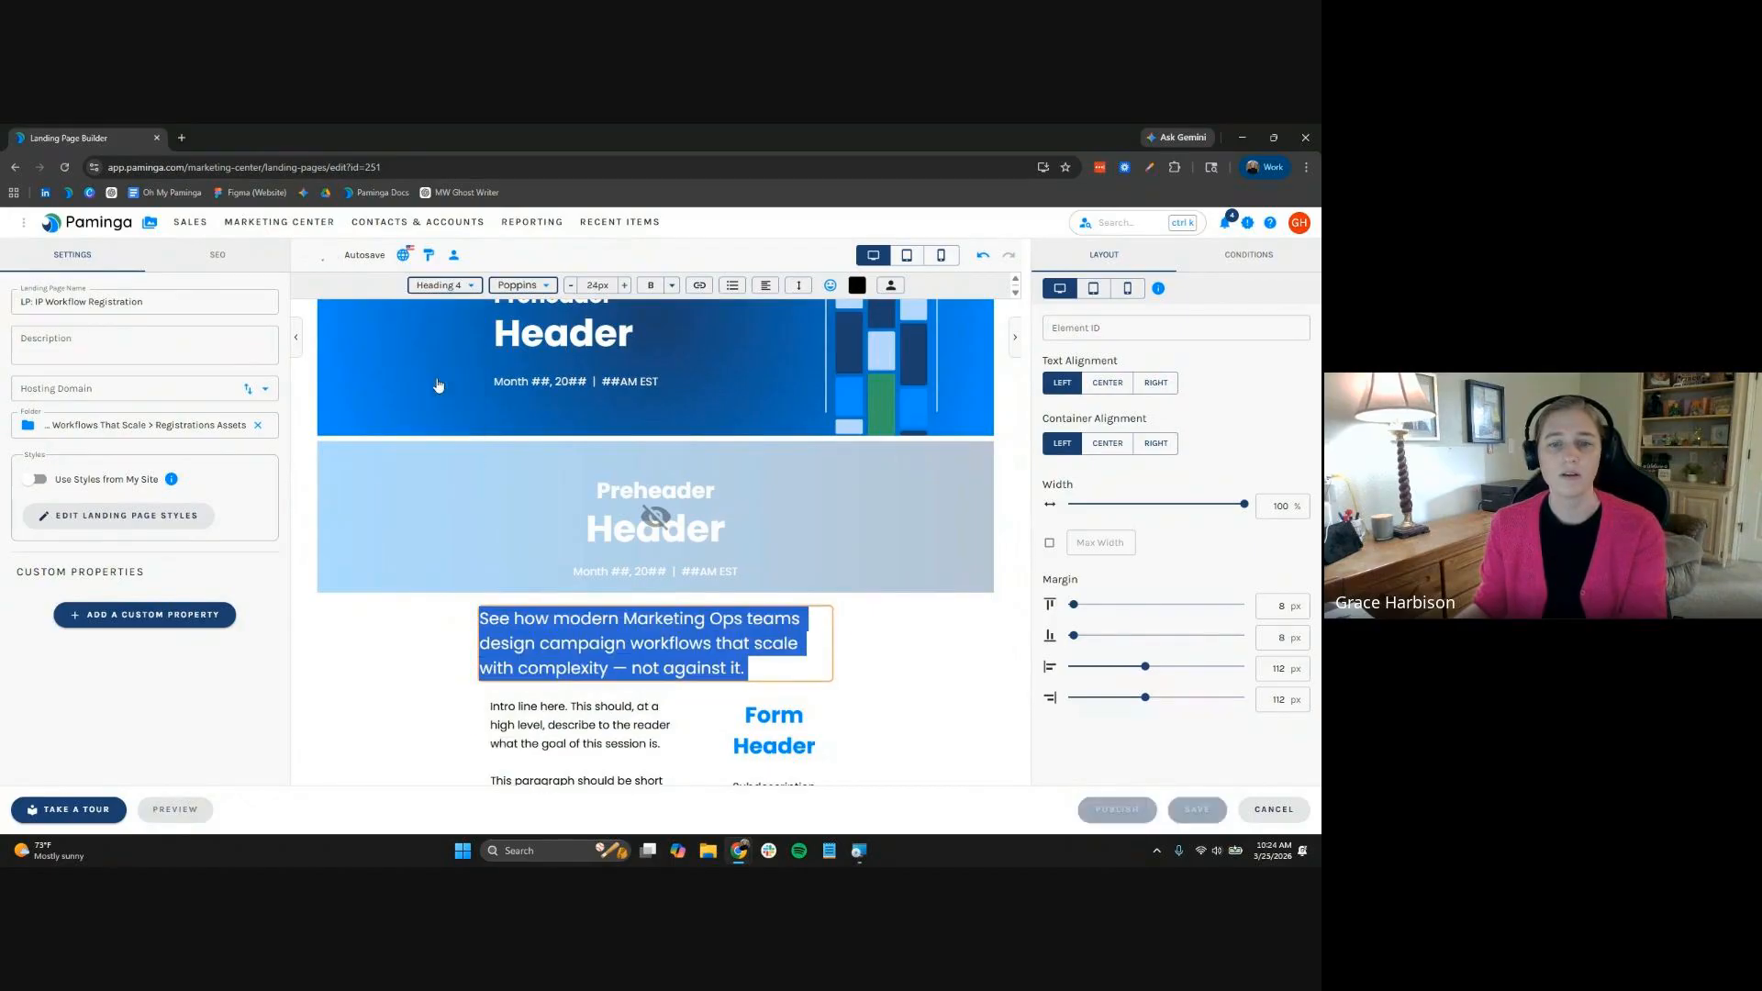
pyautogui.click(651, 286)
pyautogui.click(767, 287)
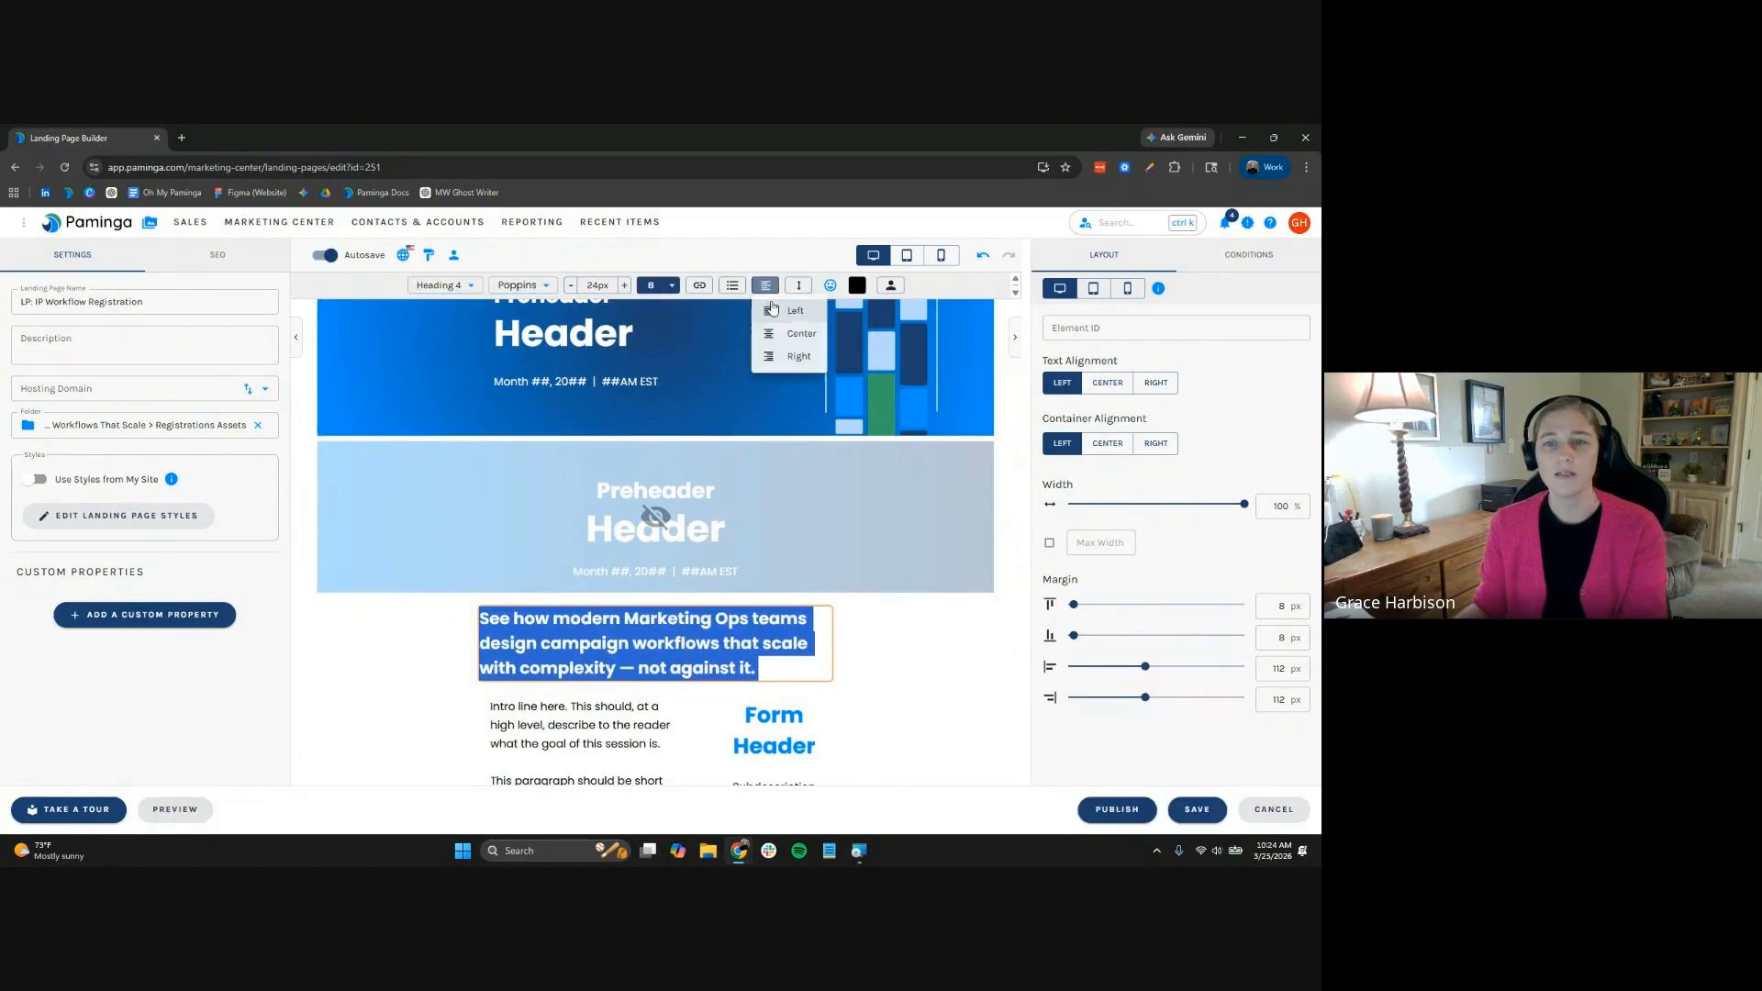
pyautogui.click(788, 334)
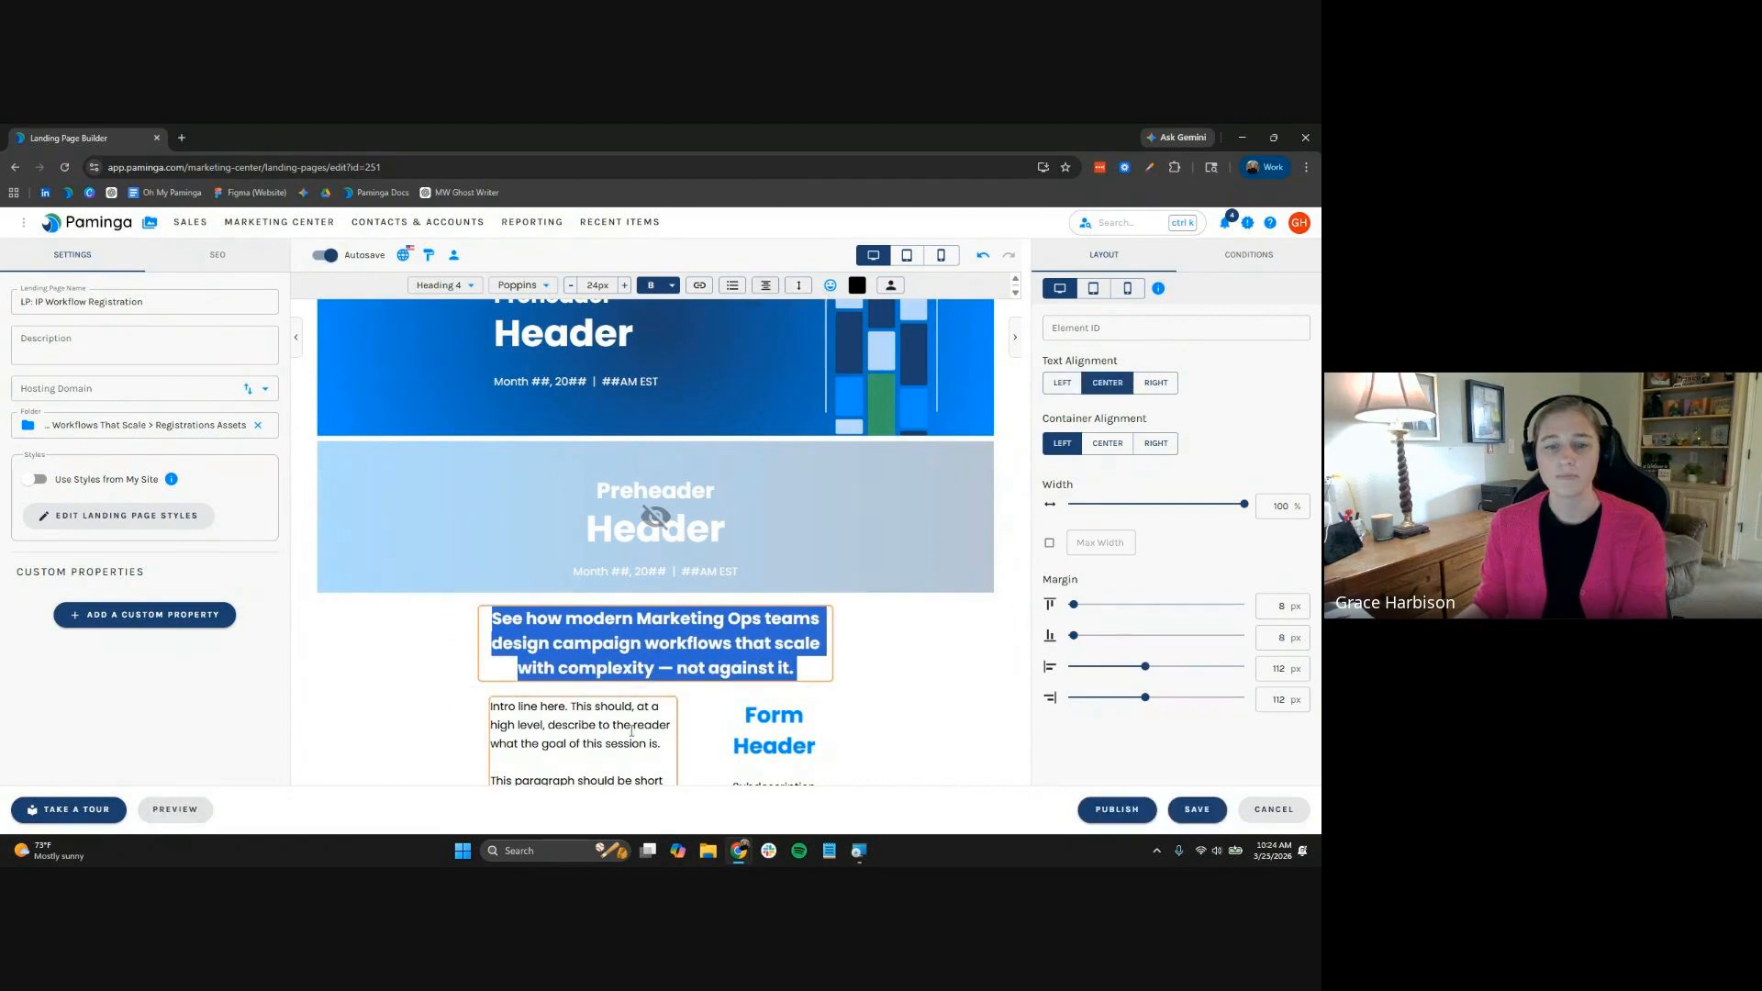
# Select the Preheader/Header text in the blue hero banner
pyautogui.click(658, 721)
pyautogui.scroll(-1, 698, 643)
pyautogui.scroll(3, 661, 441)
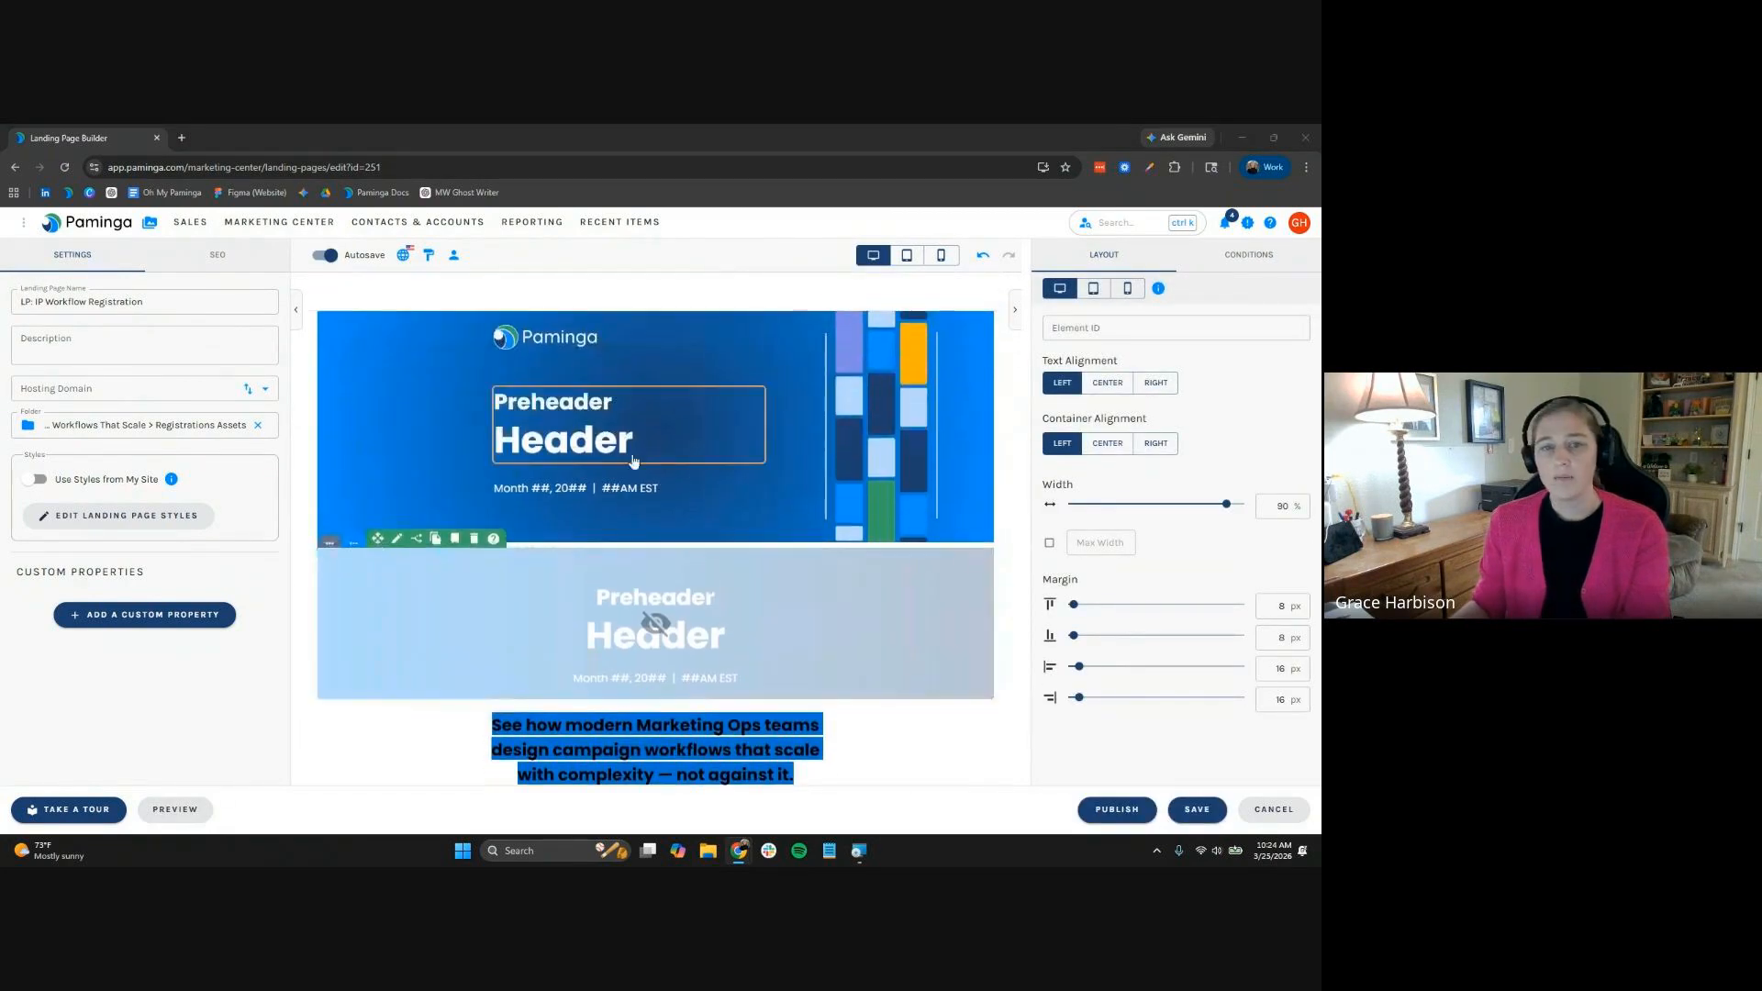
pyautogui.click(662, 436)
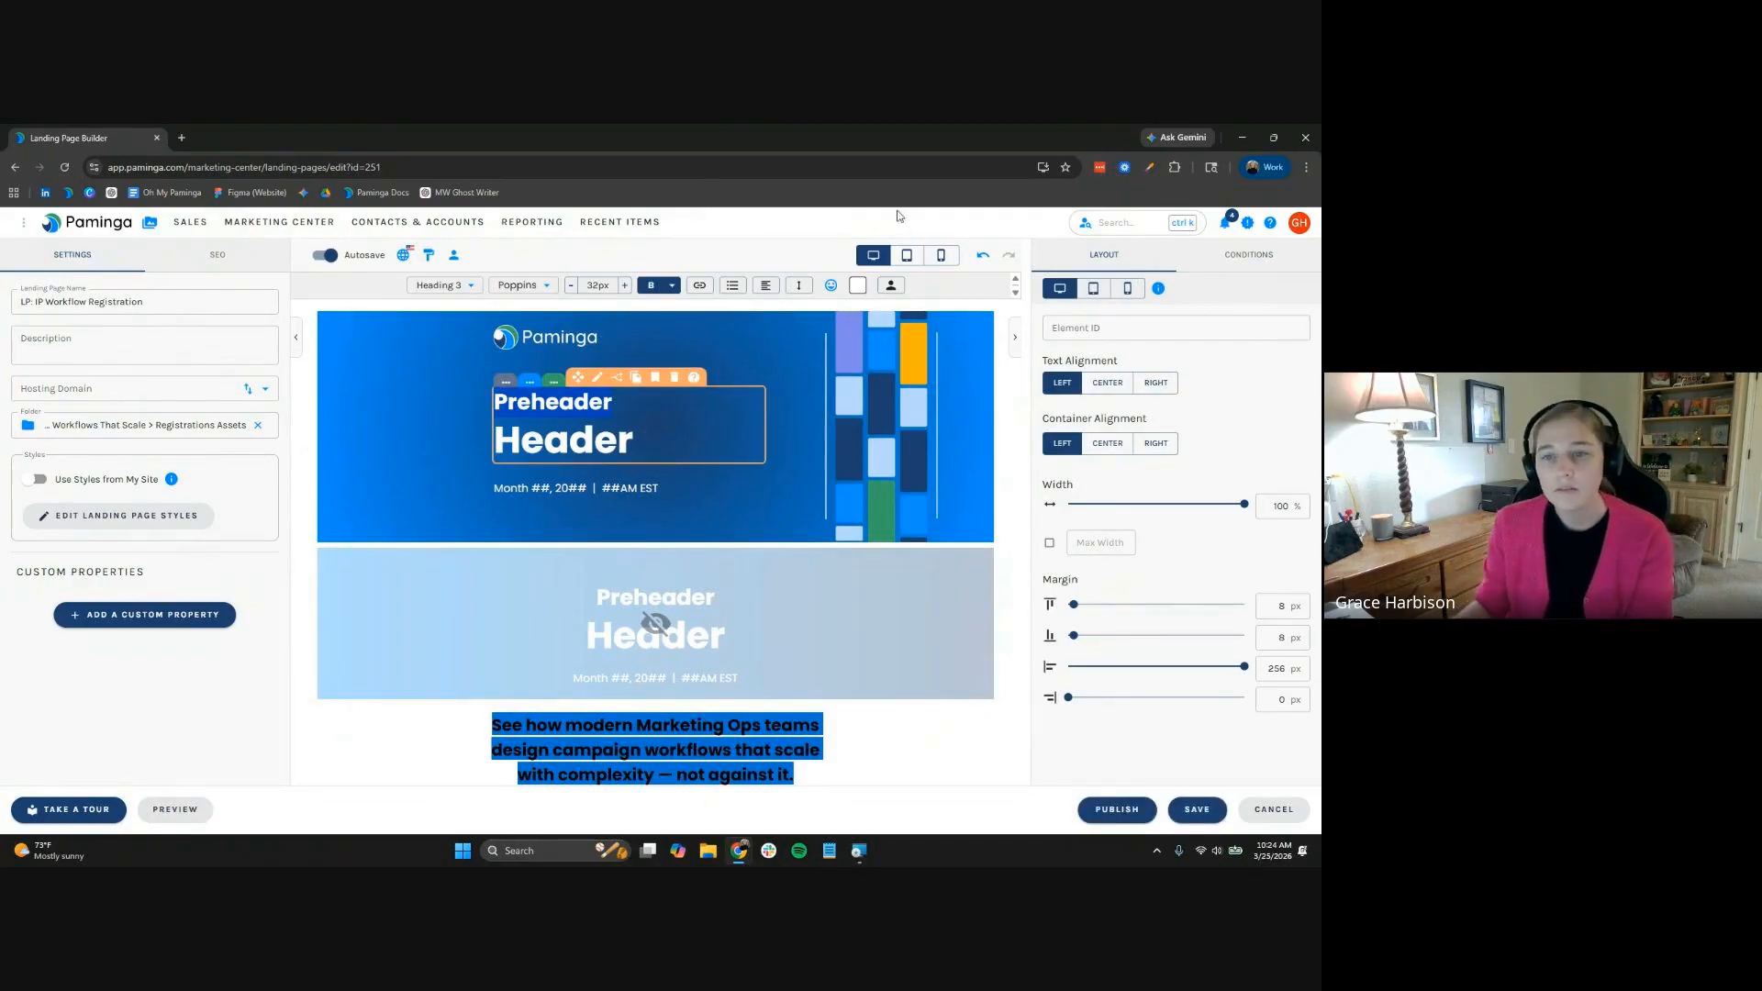
# Insert the SeriesName folder token into the banner preheader
pyautogui.click(891, 288)
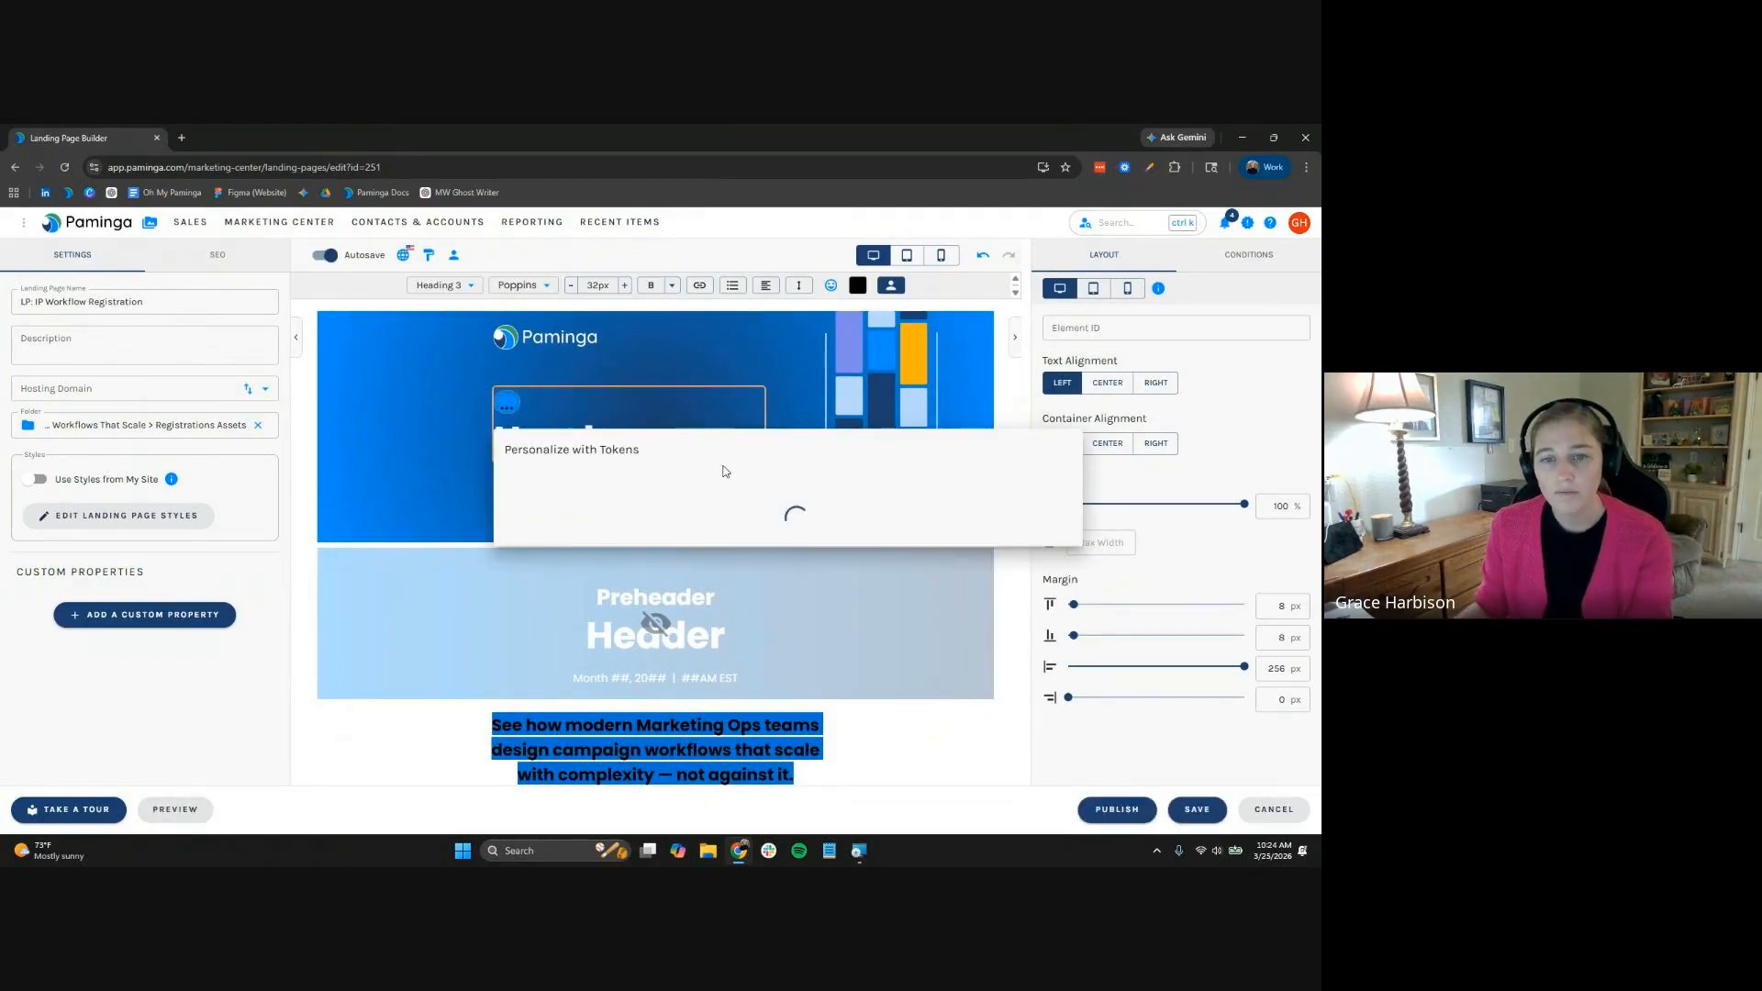
pyautogui.click(688, 516)
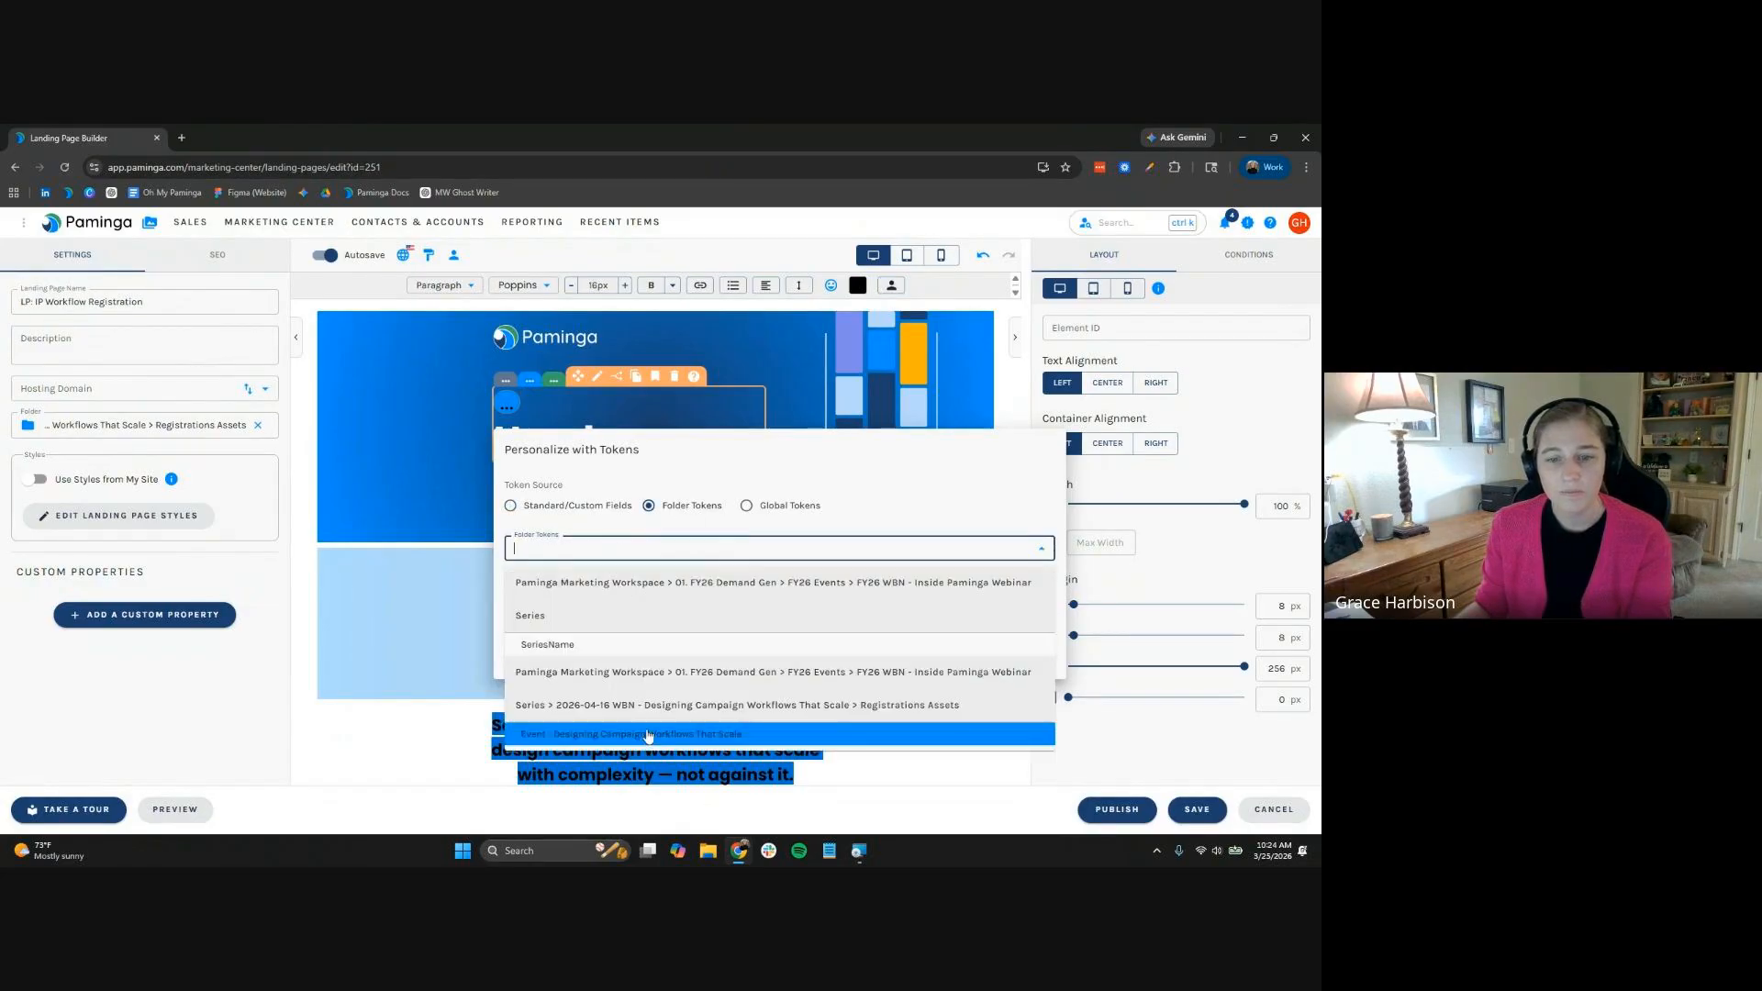
pyautogui.click(645, 647)
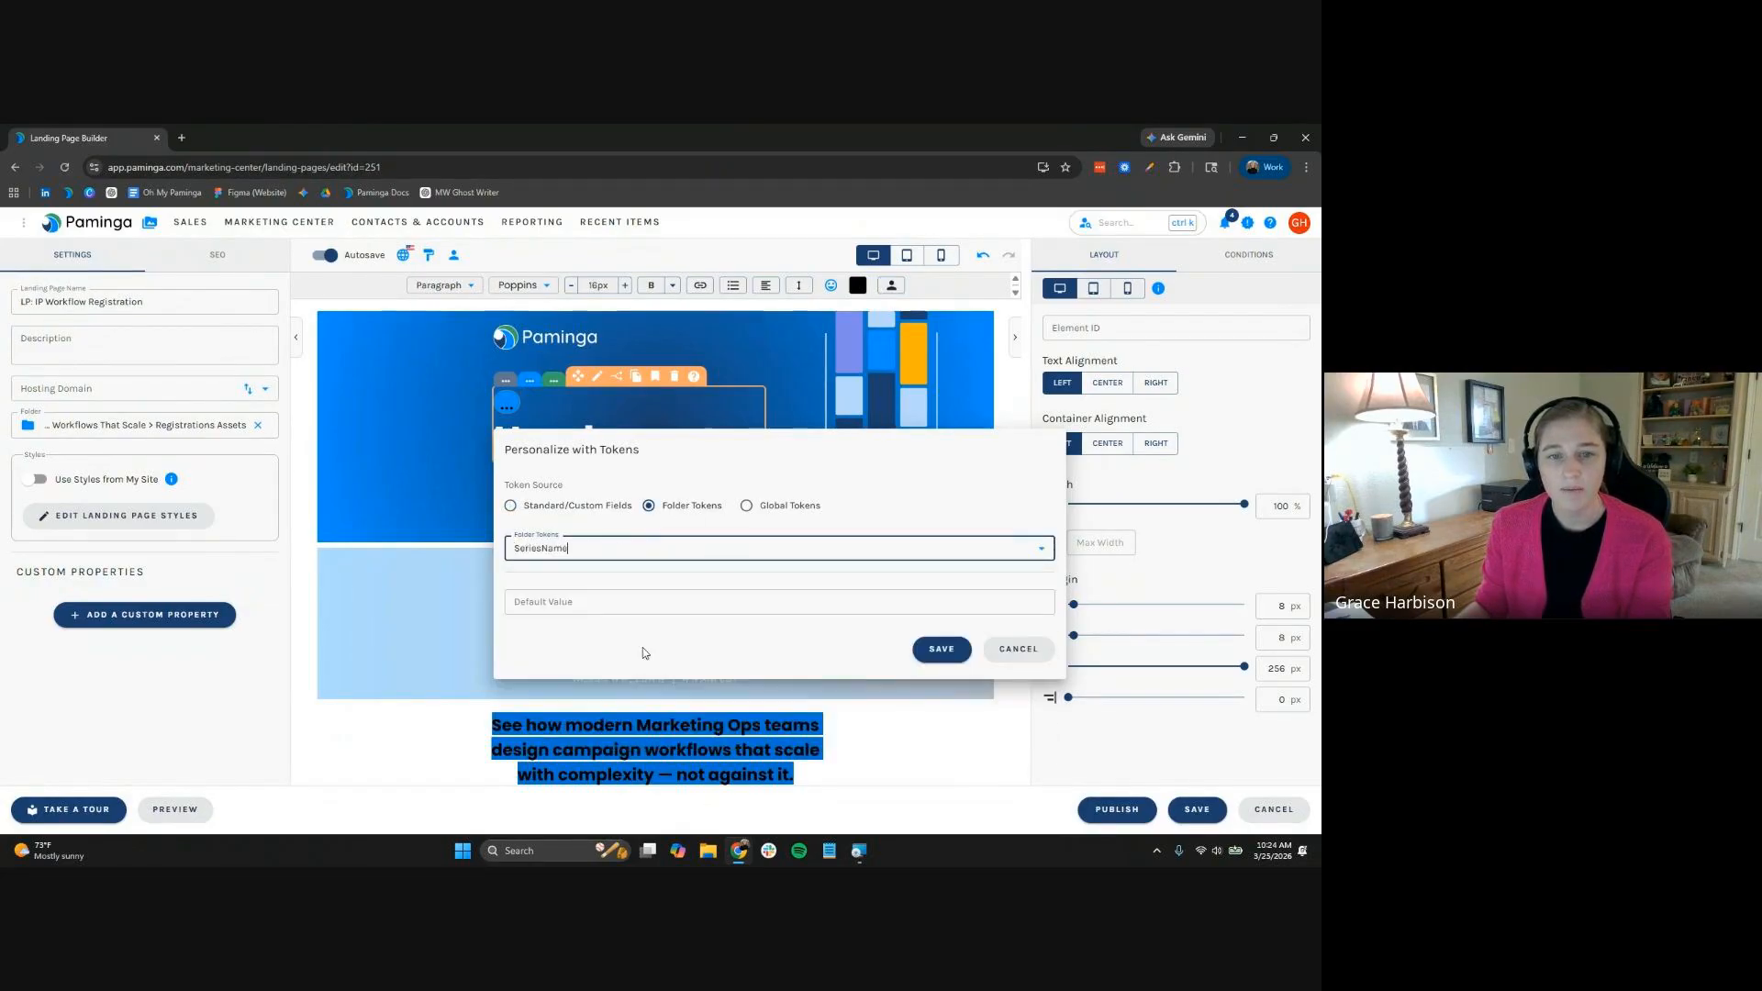
pyautogui.click(933, 647)
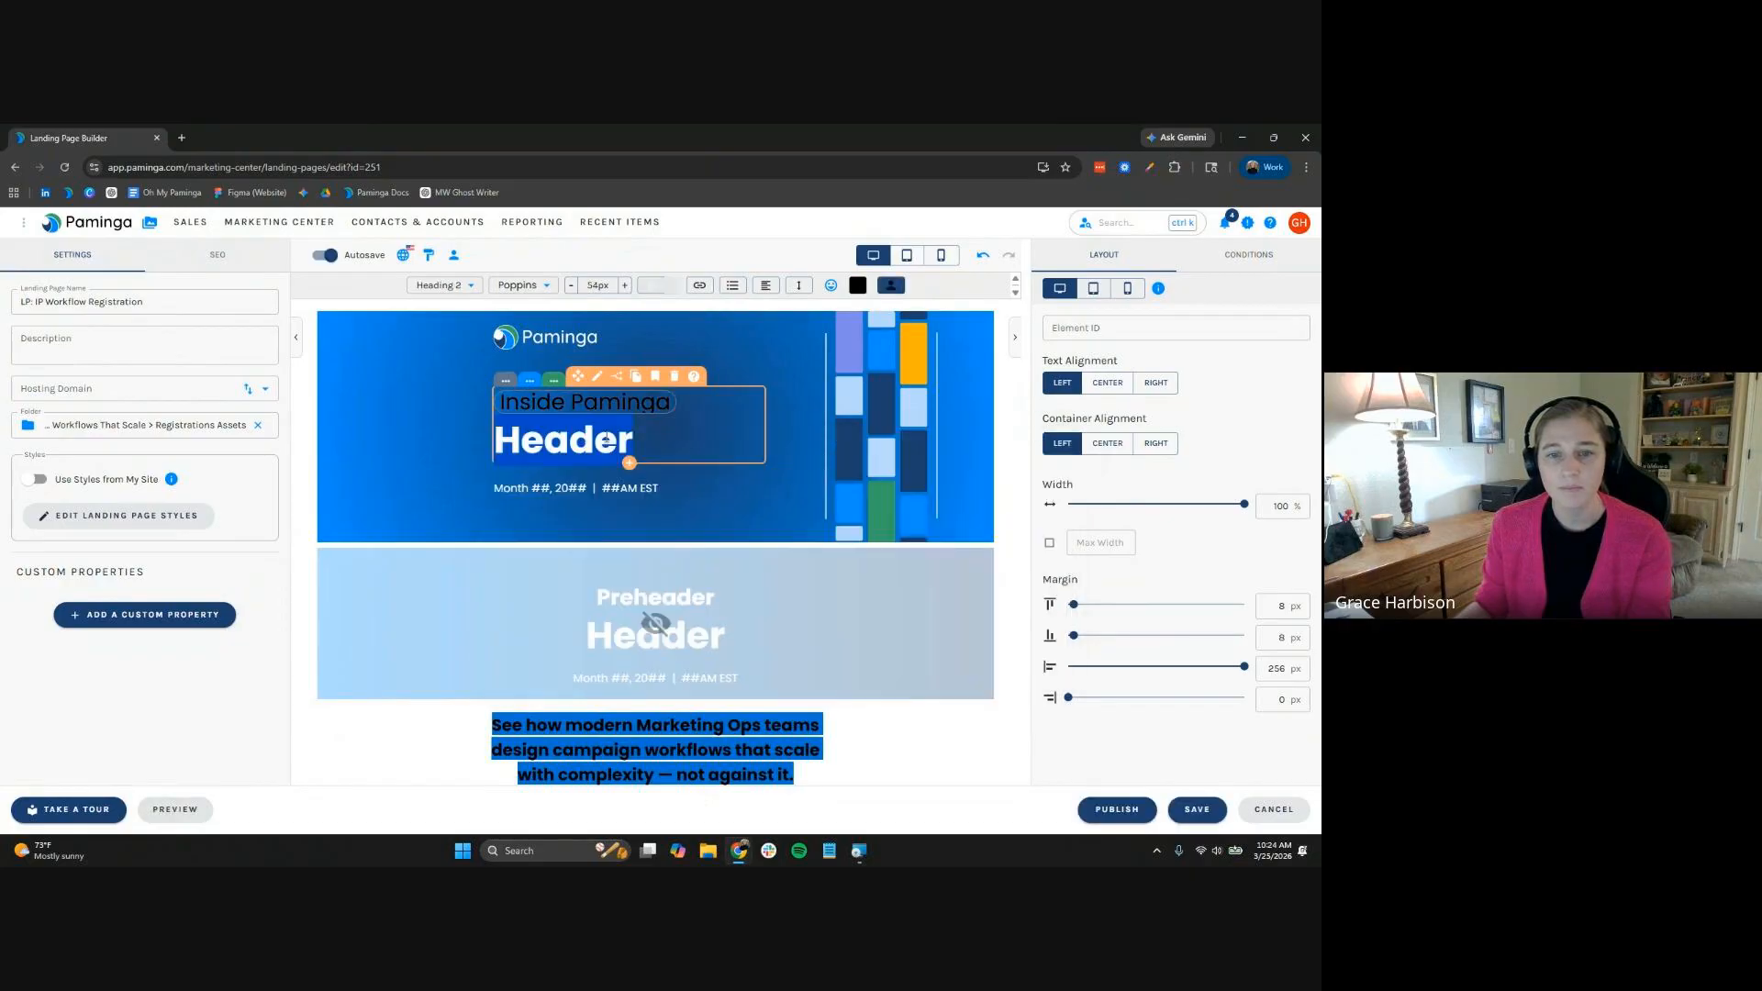
# Insert the Designing Campaign Workflows That Scale event's Name token into the header
pyautogui.click(890, 286)
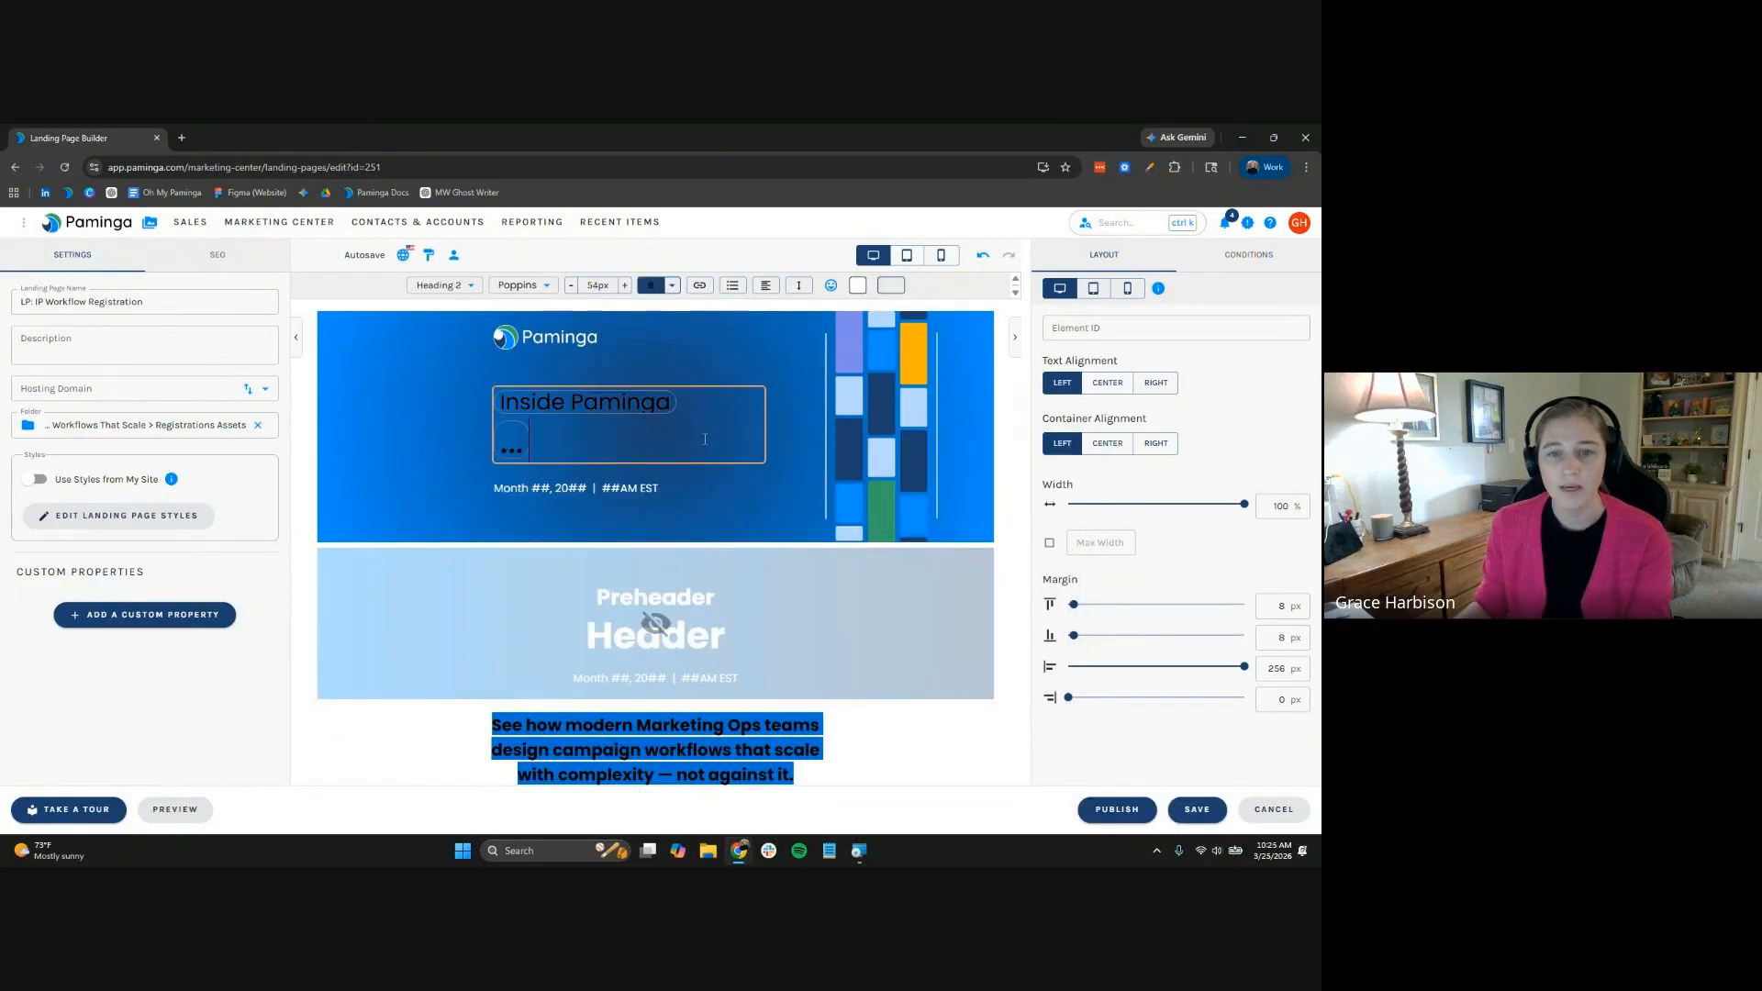
pyautogui.click(649, 550)
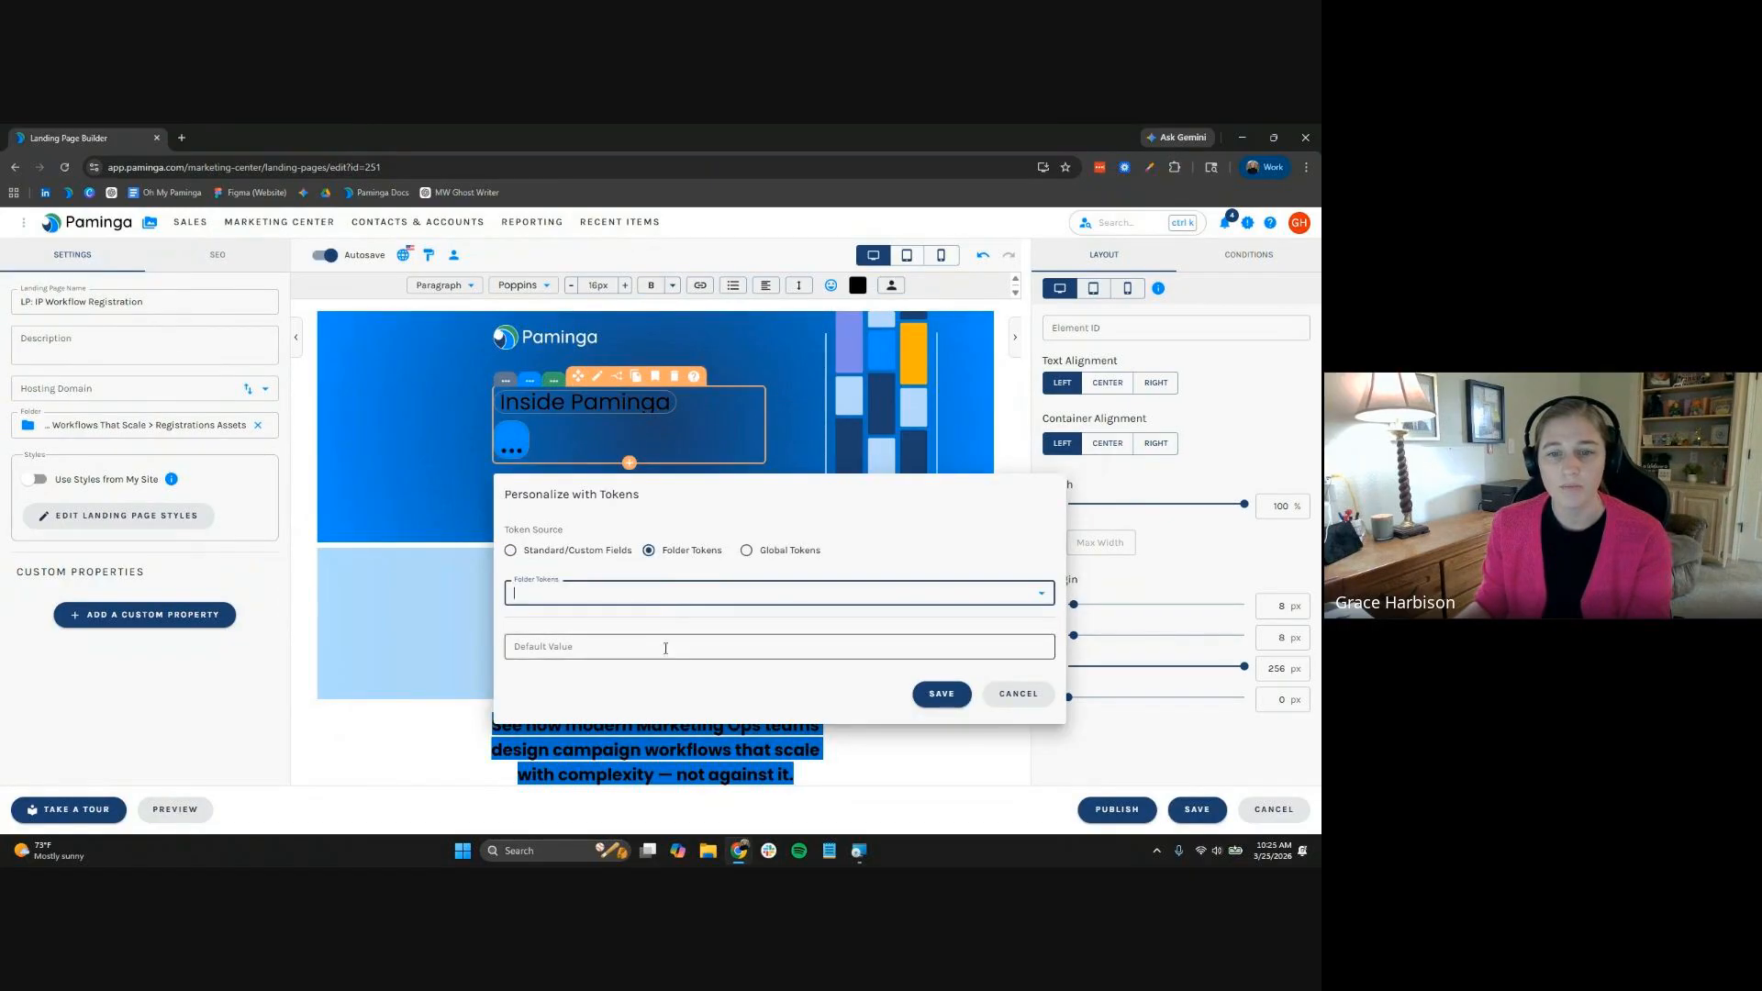
pyautogui.click(780, 593)
pyautogui.click(655, 776)
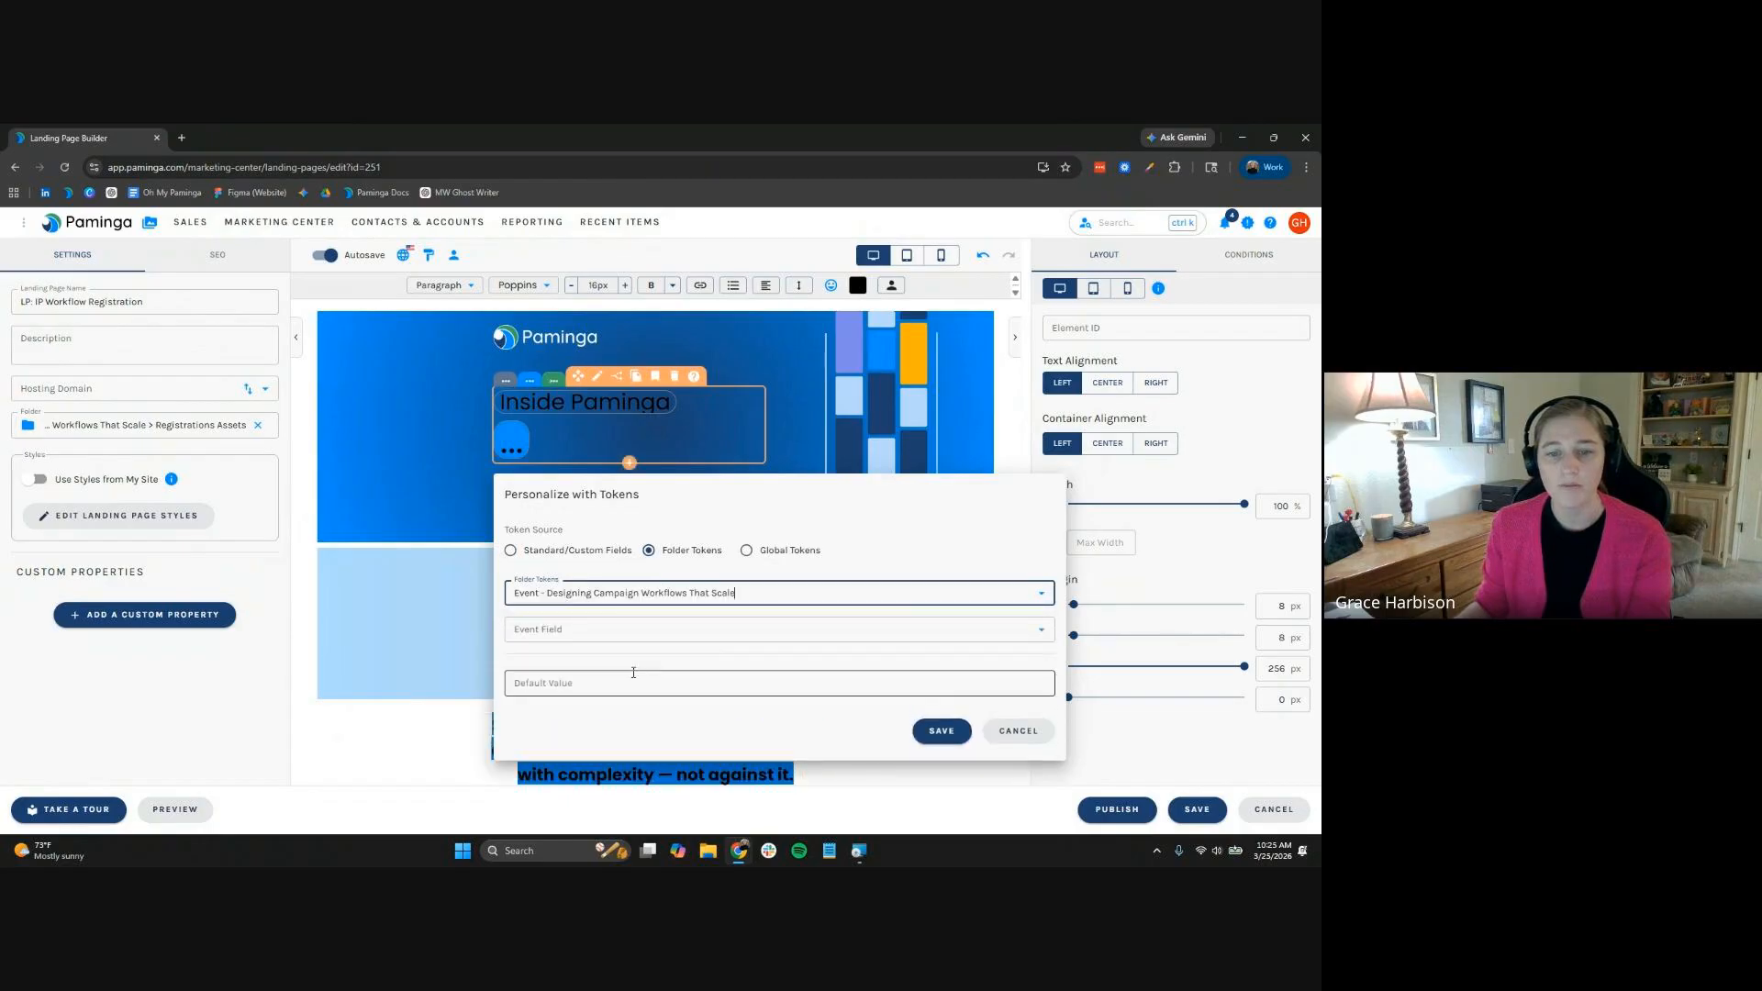
pyautogui.click(633, 629)
pyautogui.click(627, 425)
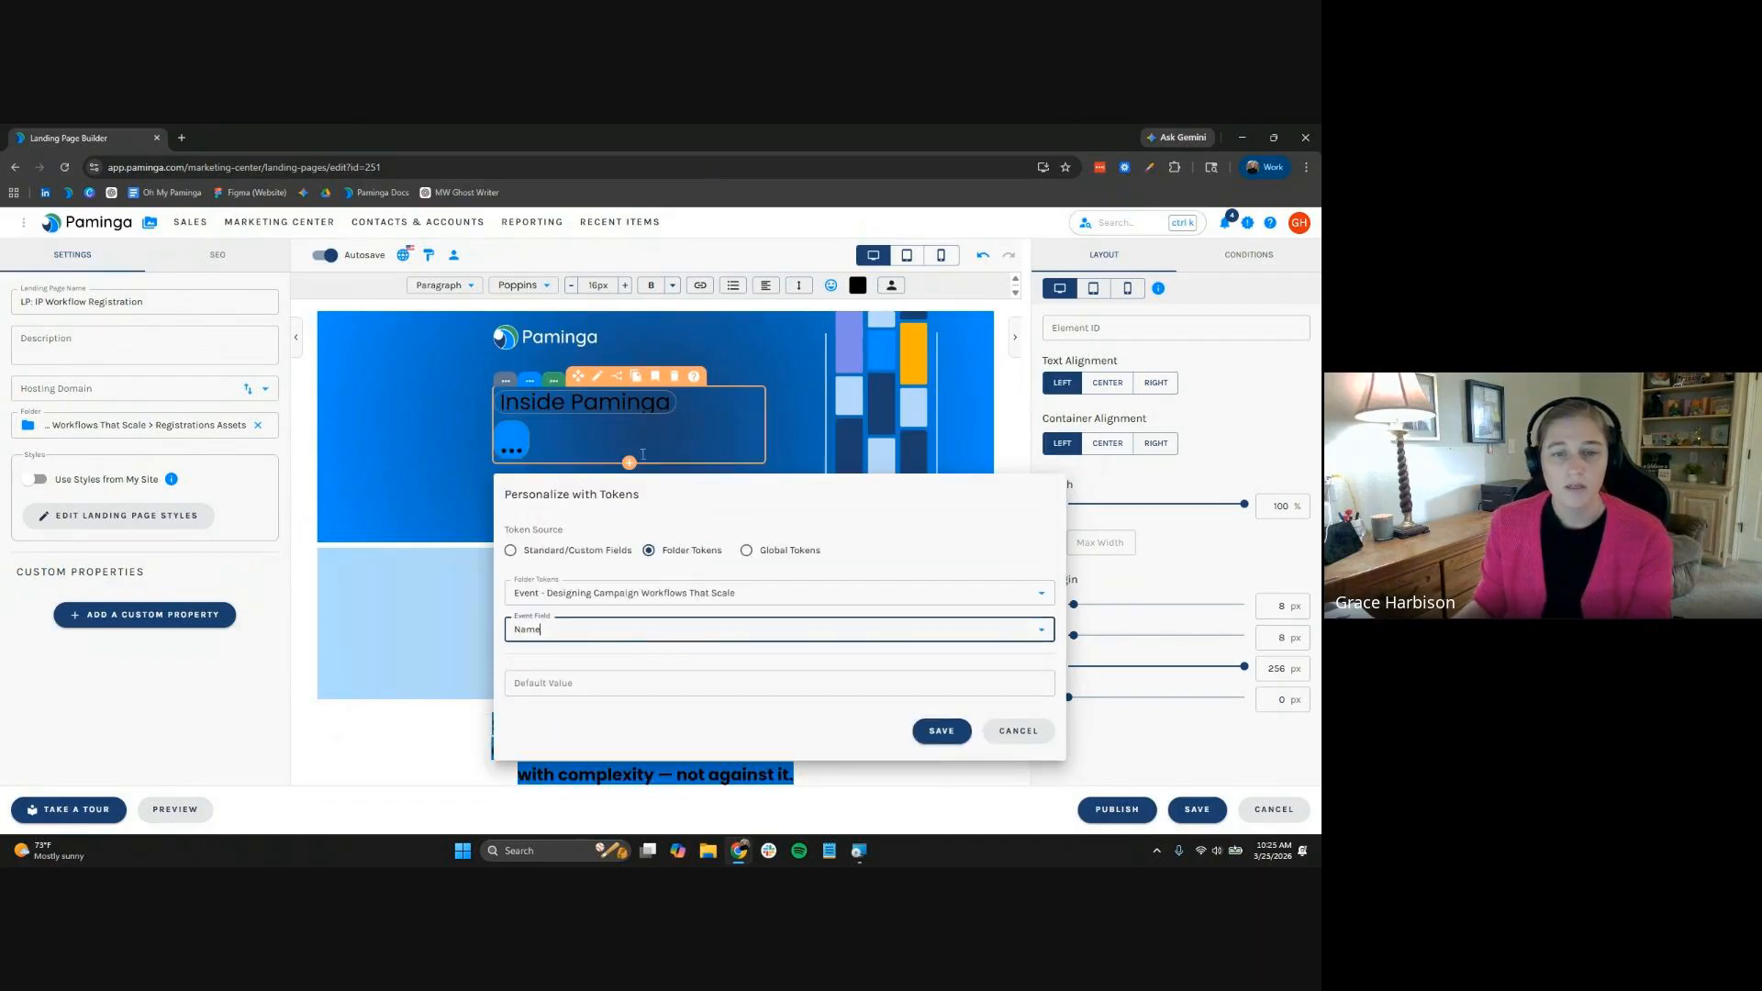
pyautogui.click(940, 732)
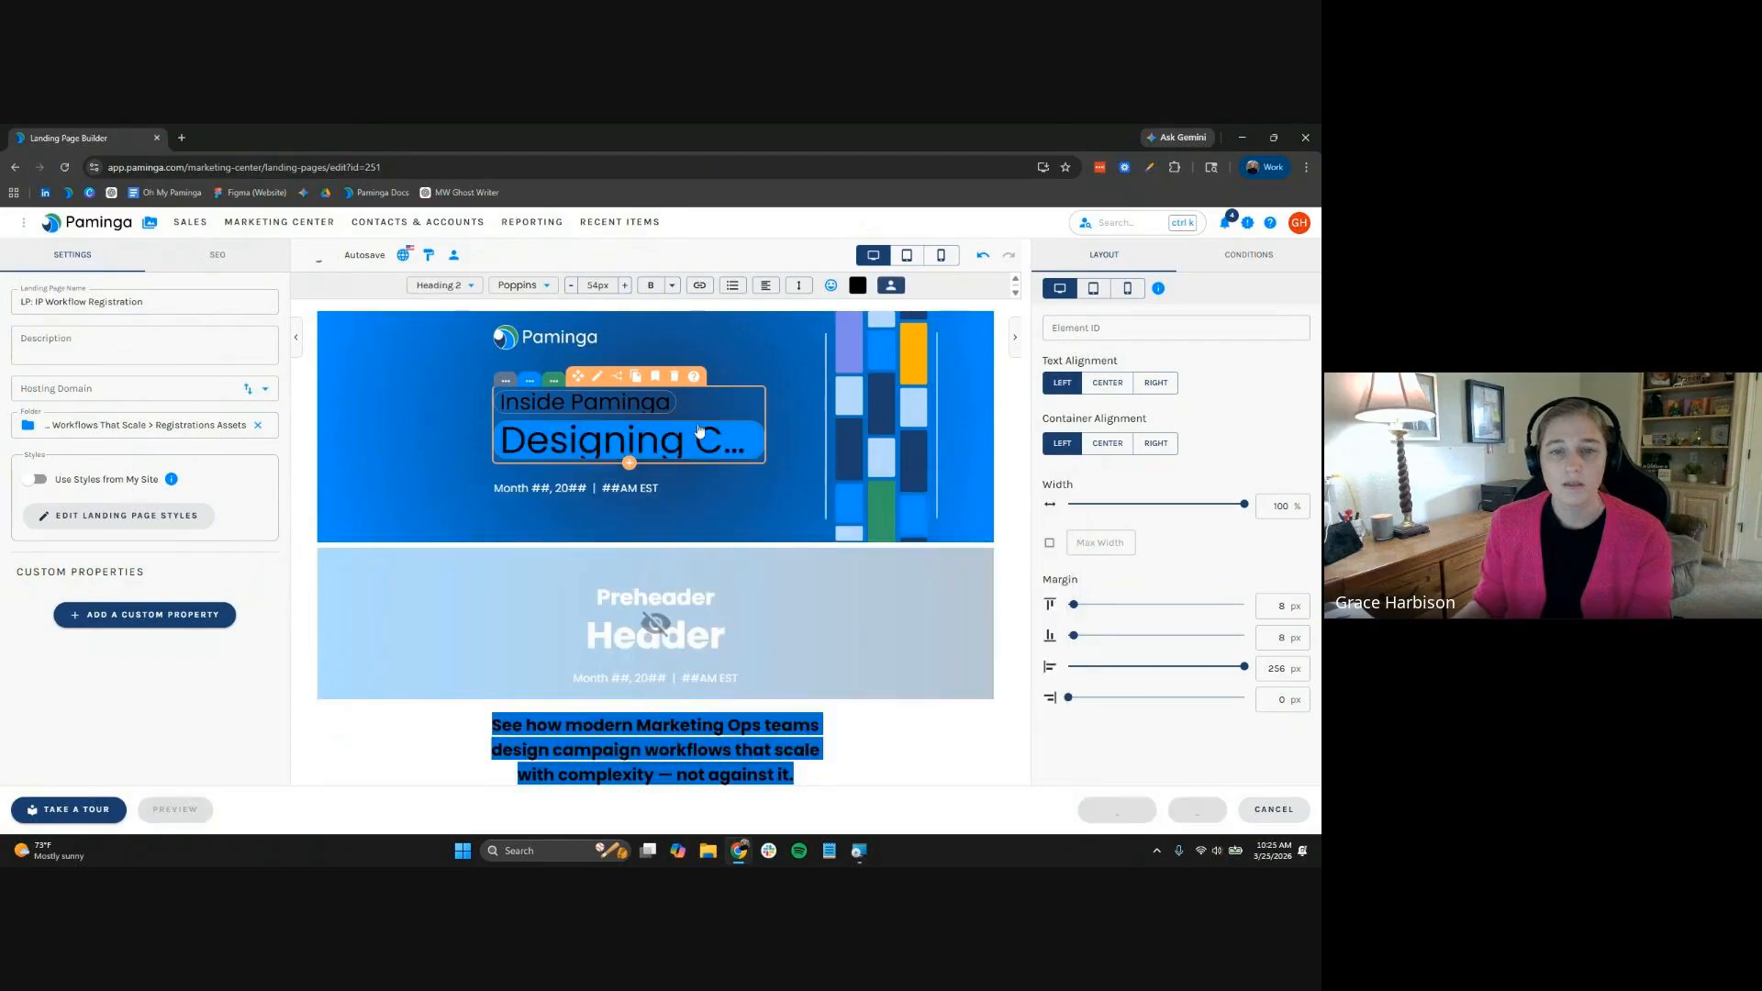
# Make the banner heading text white and bold
pyautogui.click(857, 286)
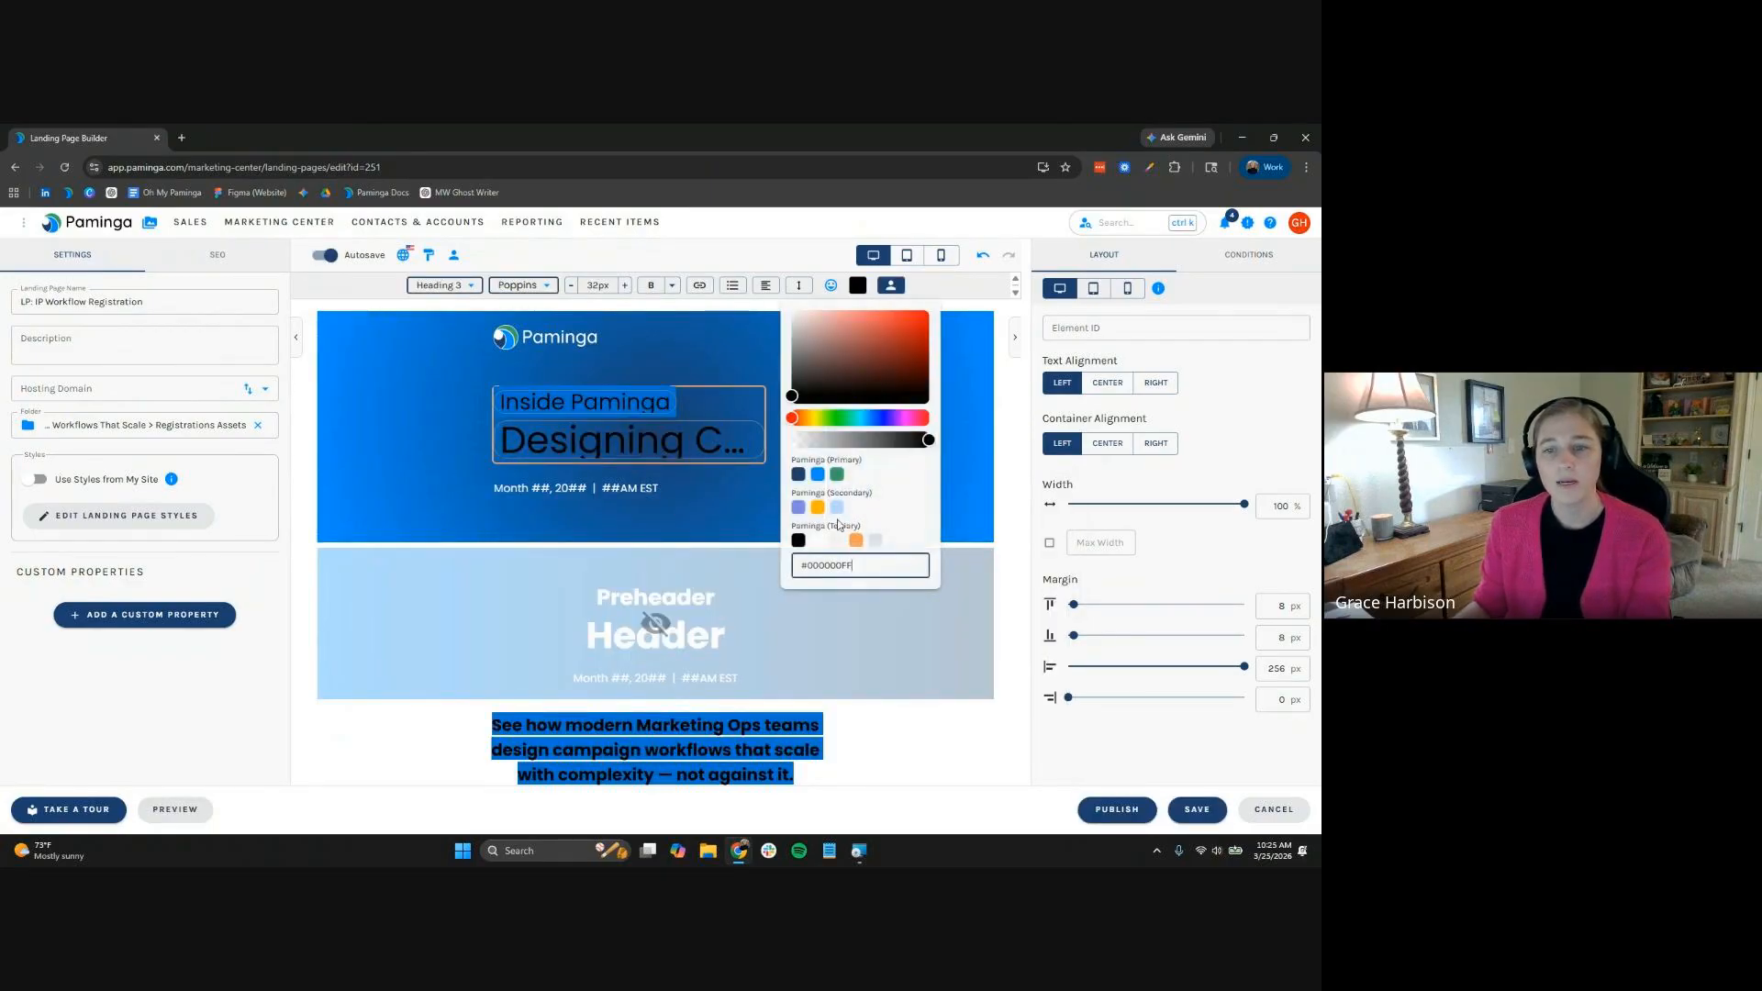
pyautogui.click(817, 541)
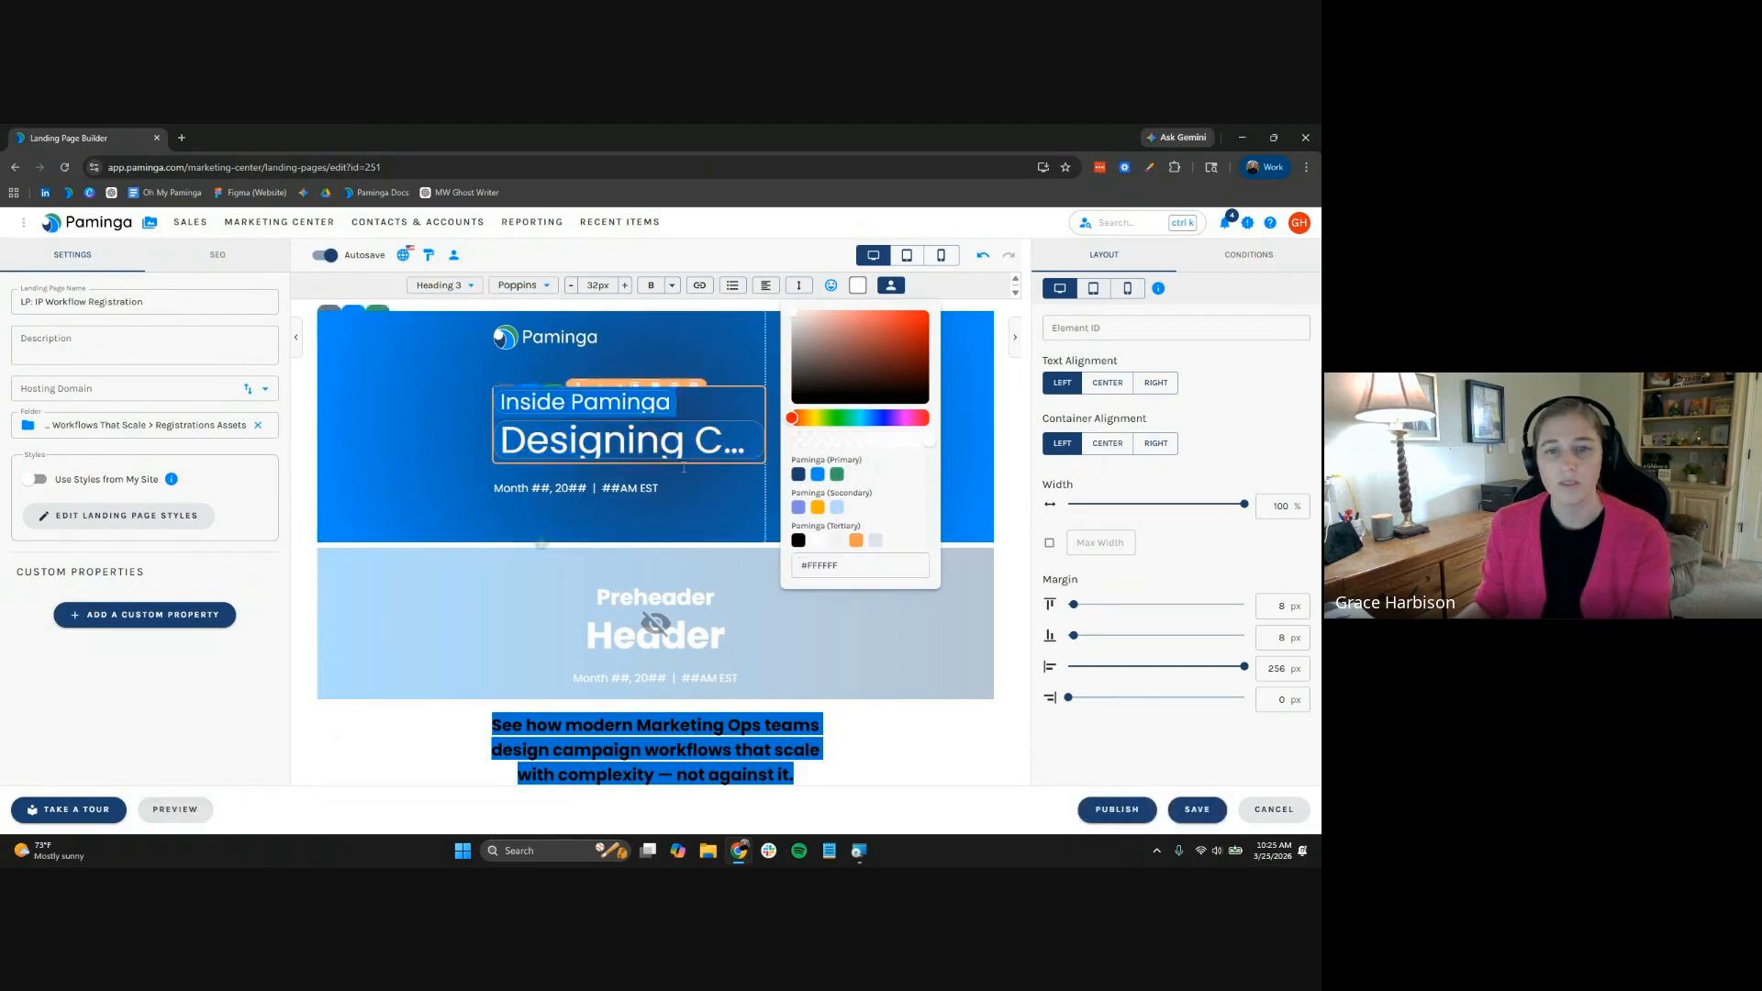
pyautogui.click(711, 412)
pyautogui.hotkey('ctrl', 'b')
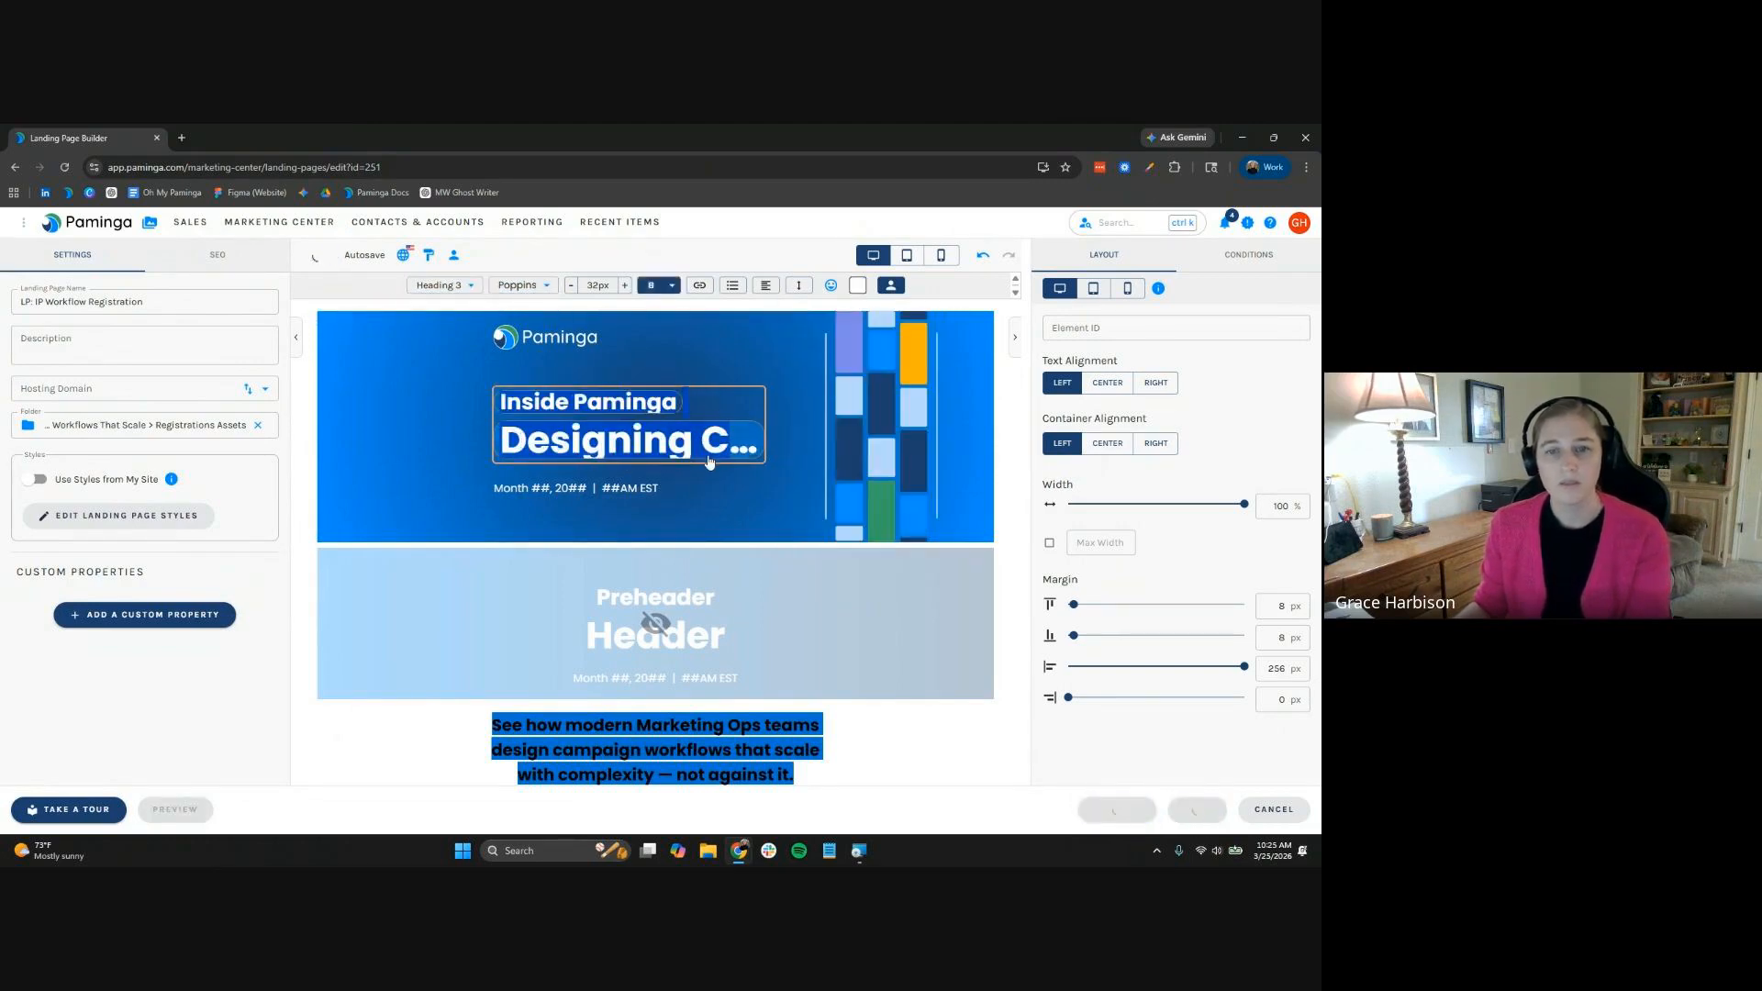
pyautogui.click(679, 489)
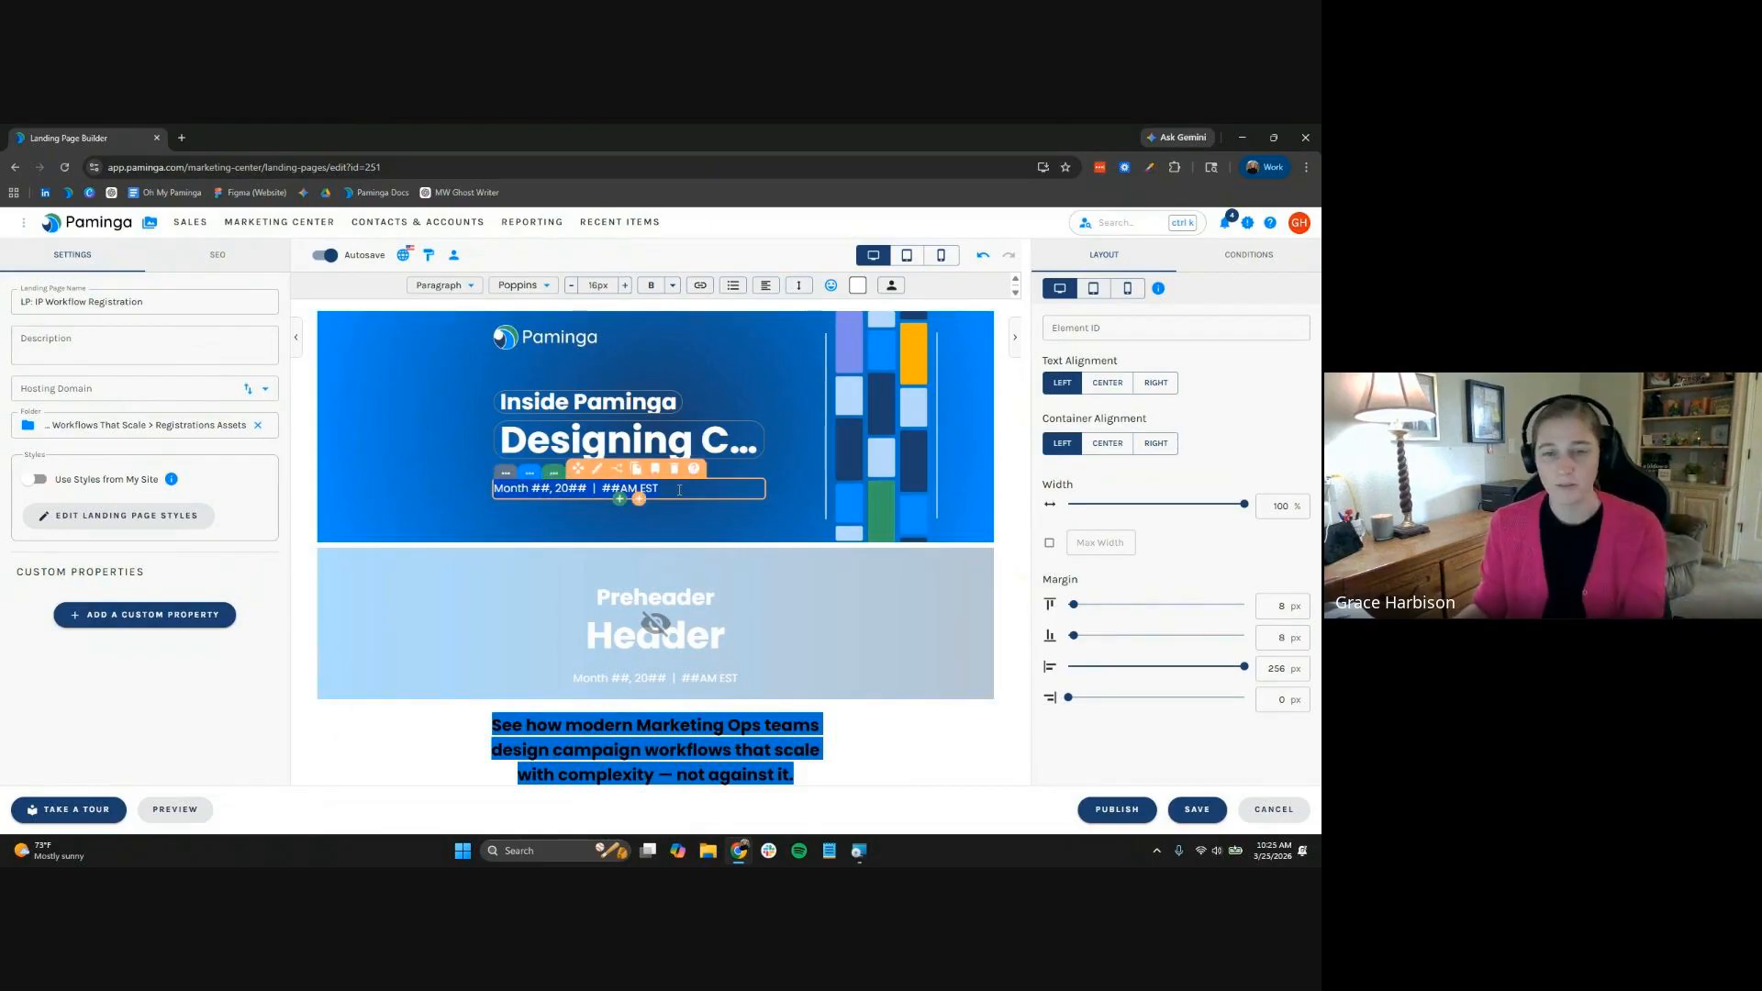
# Replace the placeholder date with the event's Start Time token and preview at tablet width
pyautogui.press('BackSpace')
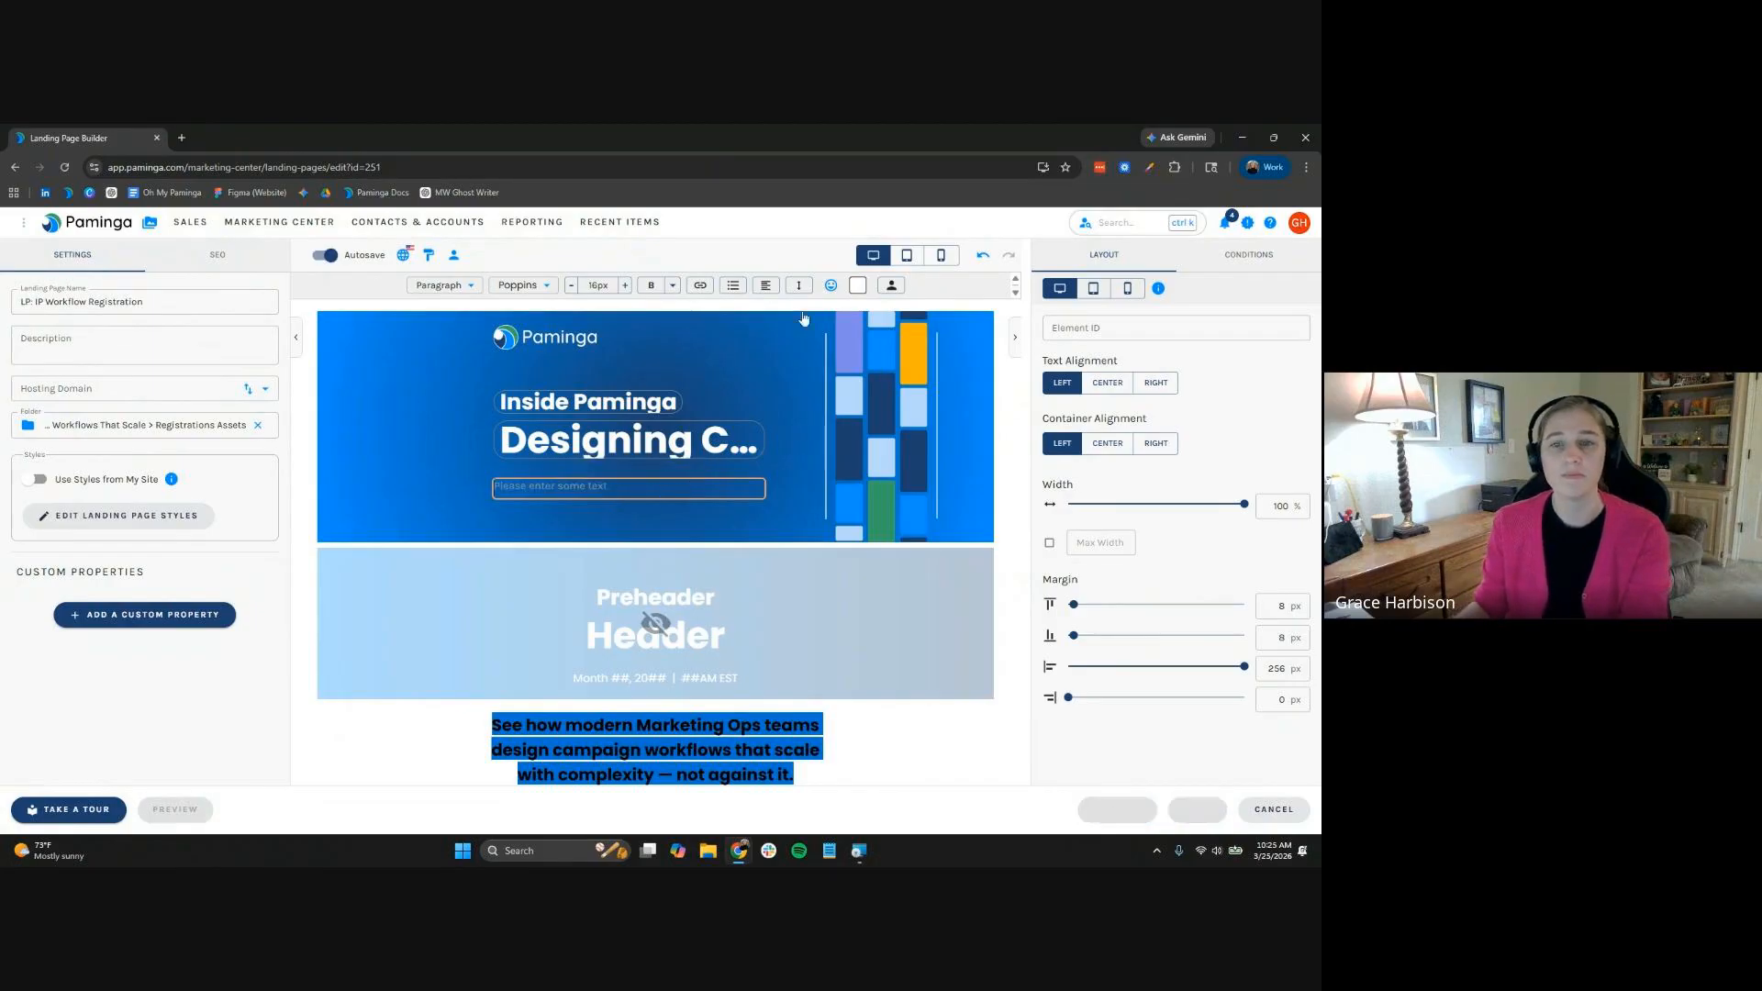
pyautogui.click(891, 286)
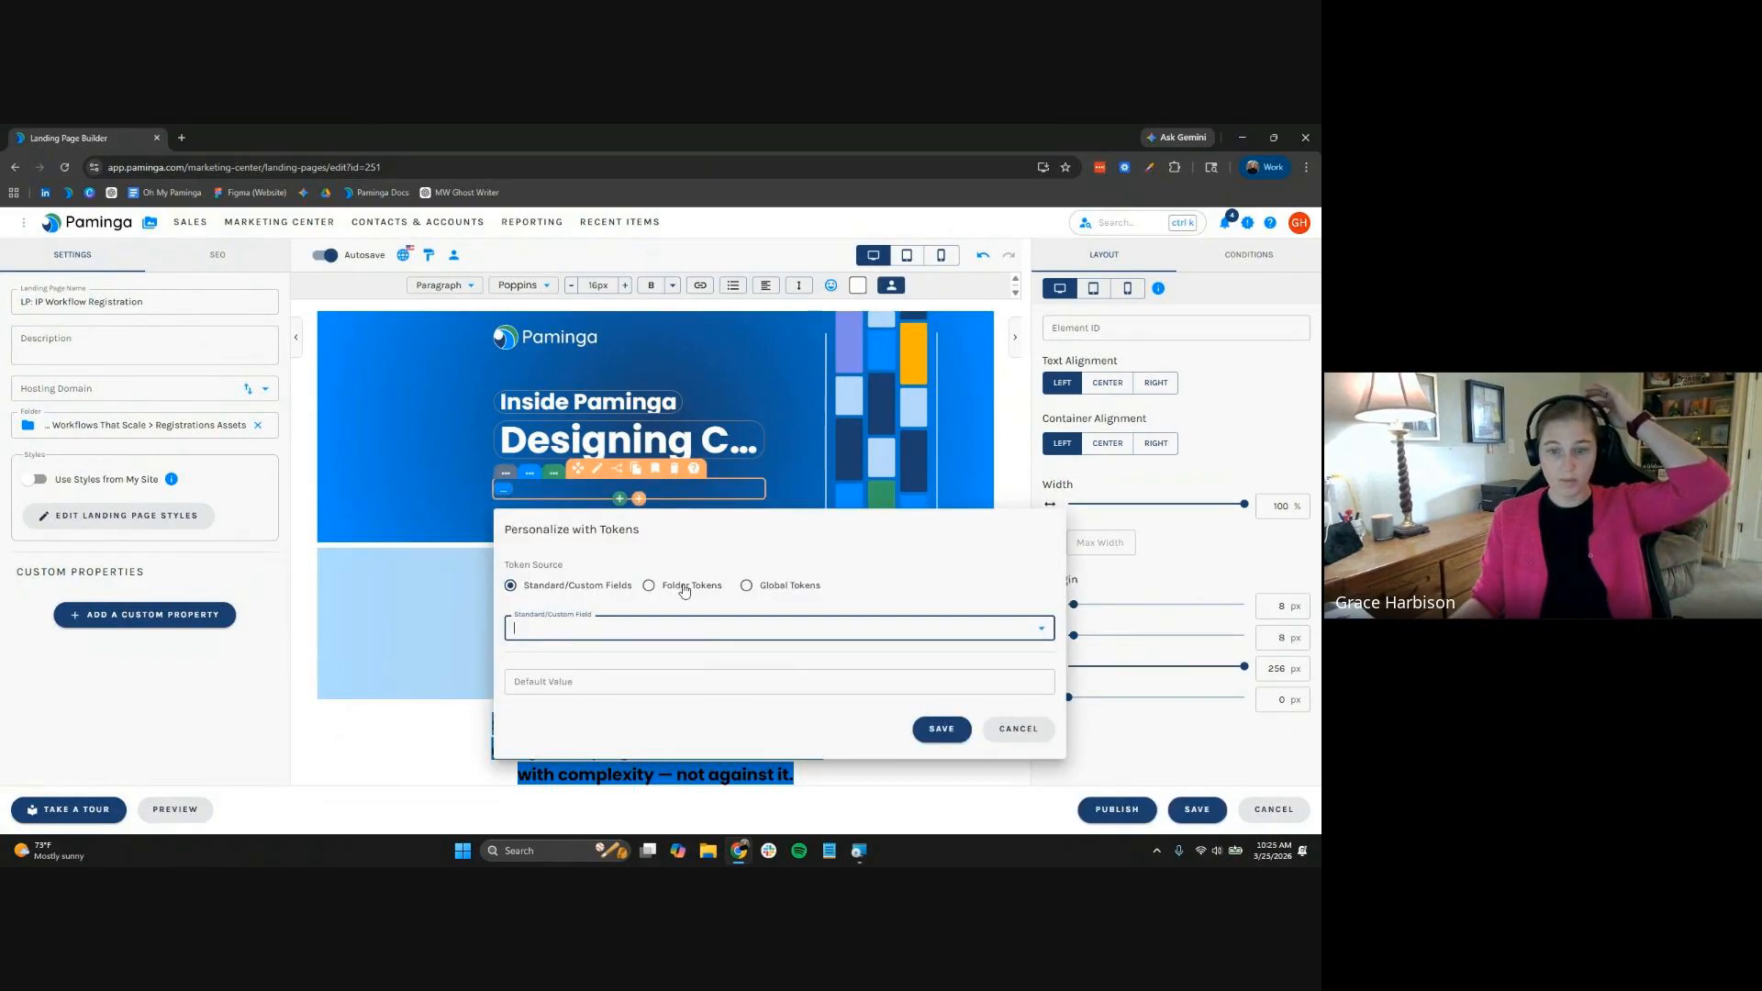
pyautogui.click(680, 585)
pyautogui.click(639, 647)
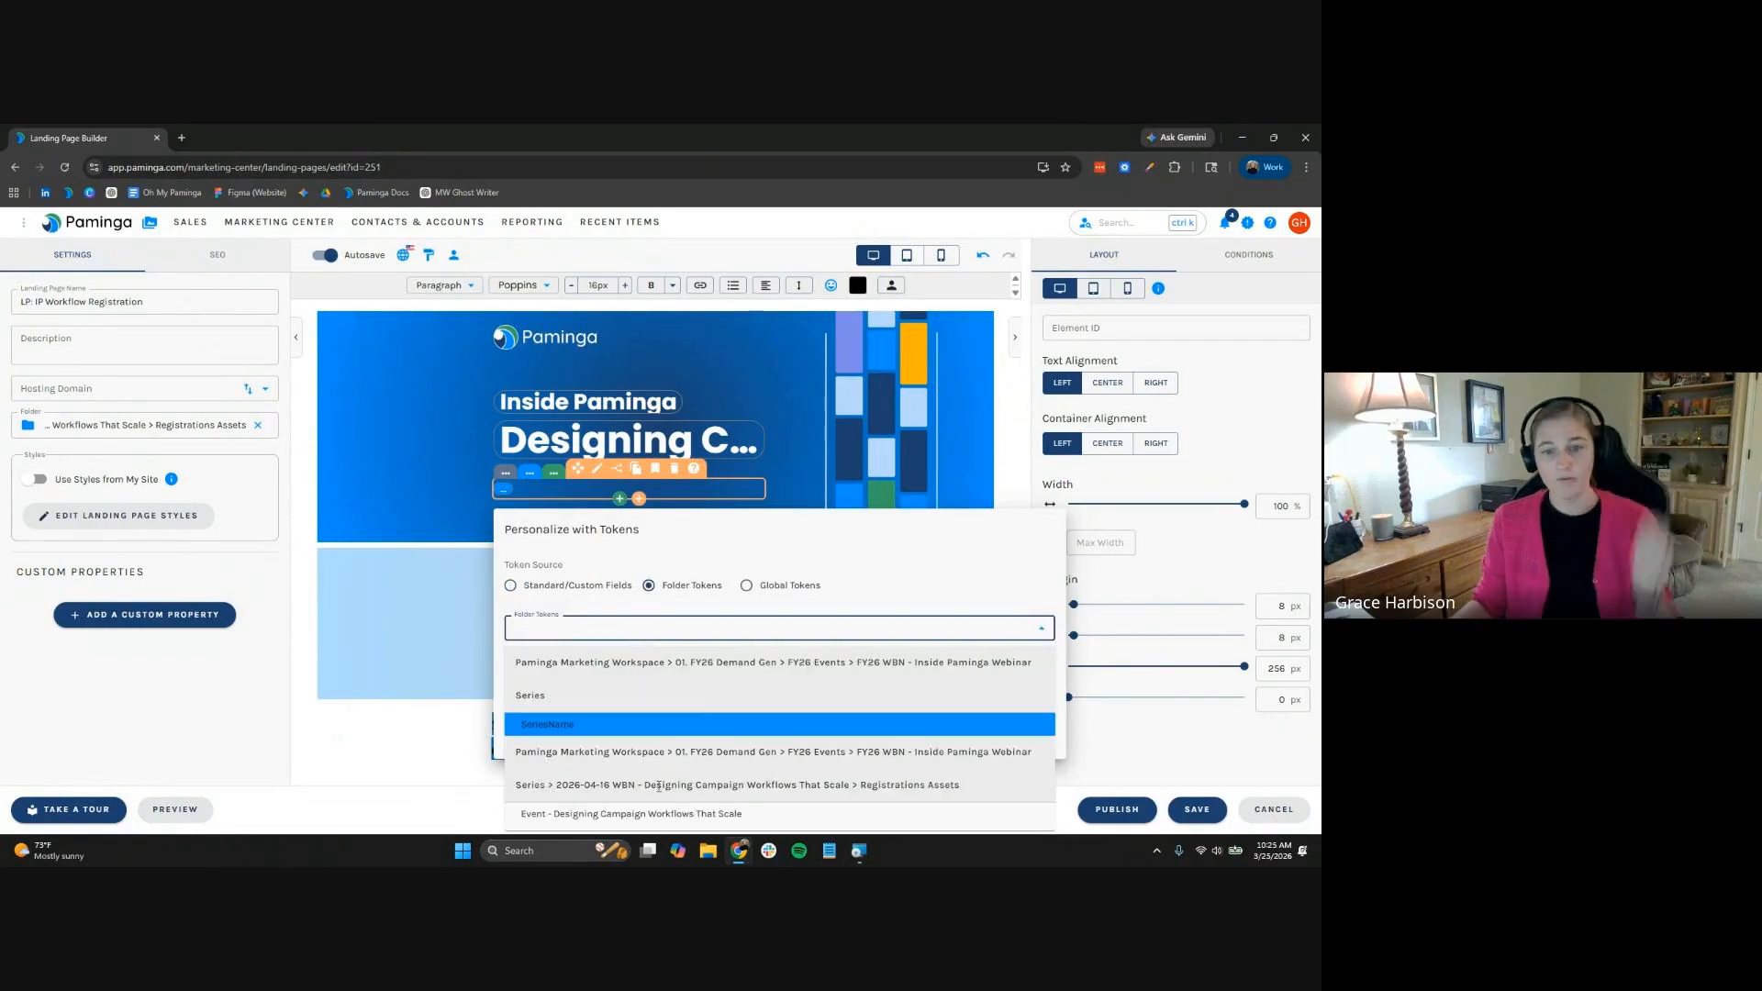
pyautogui.click(635, 813)
pyautogui.click(637, 665)
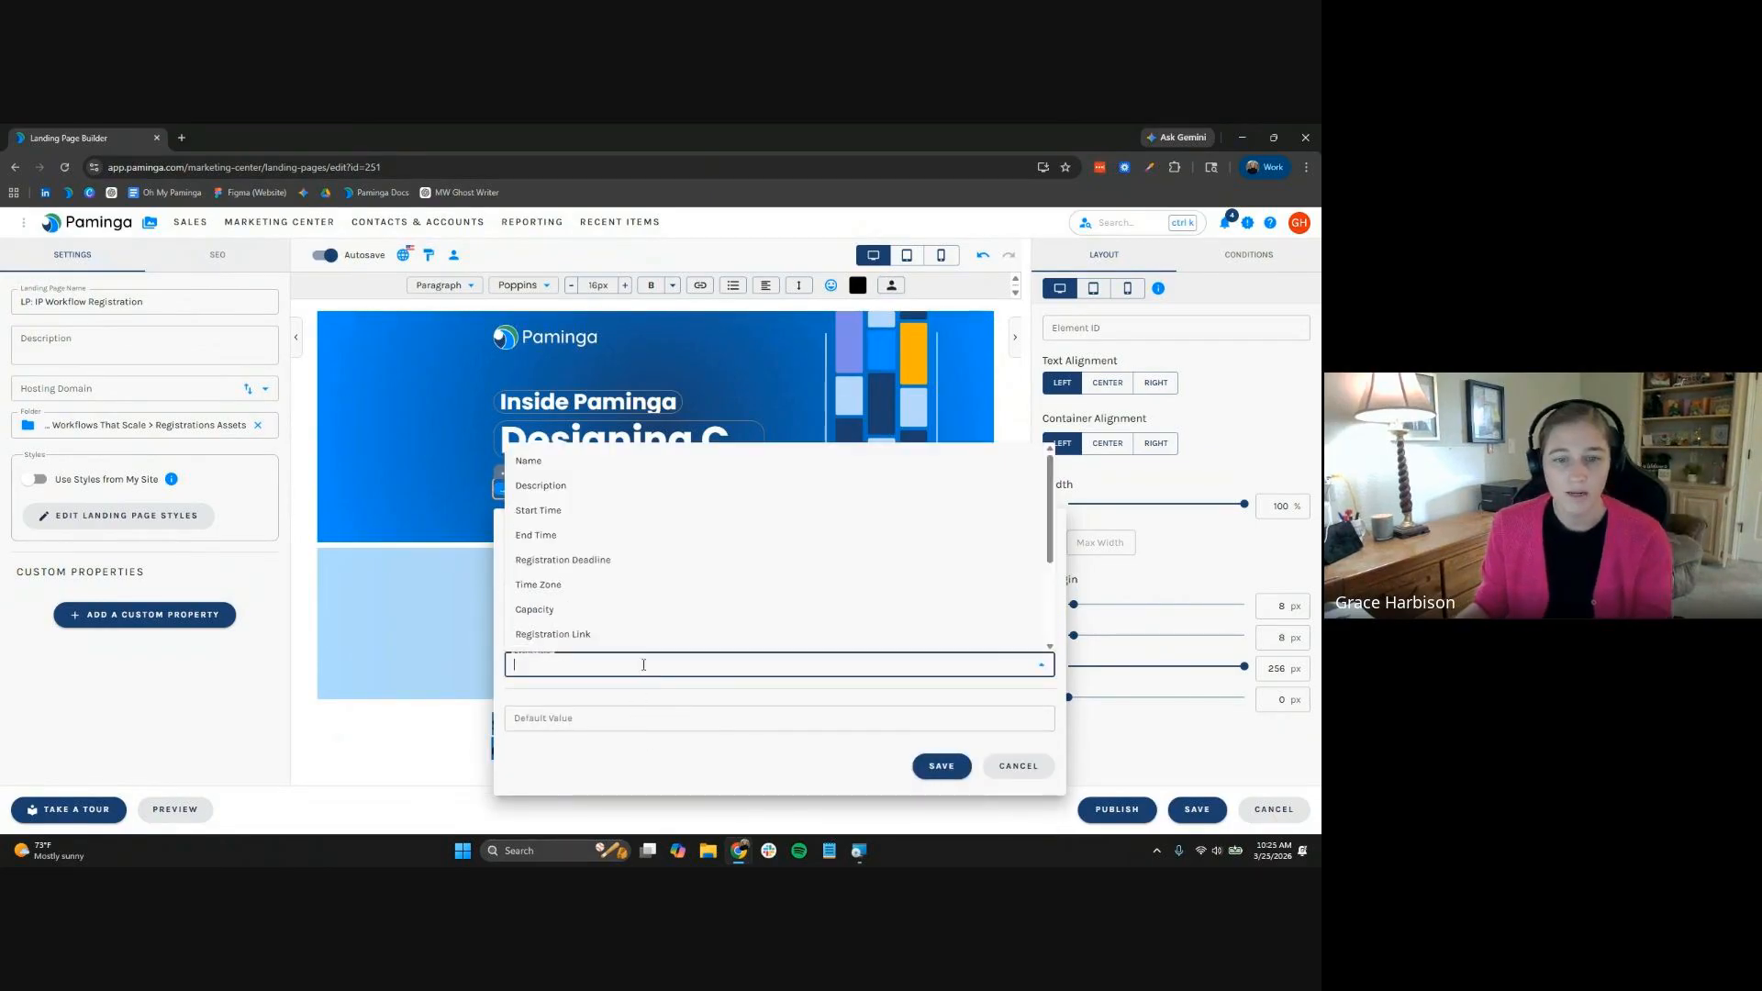
pyautogui.click(647, 512)
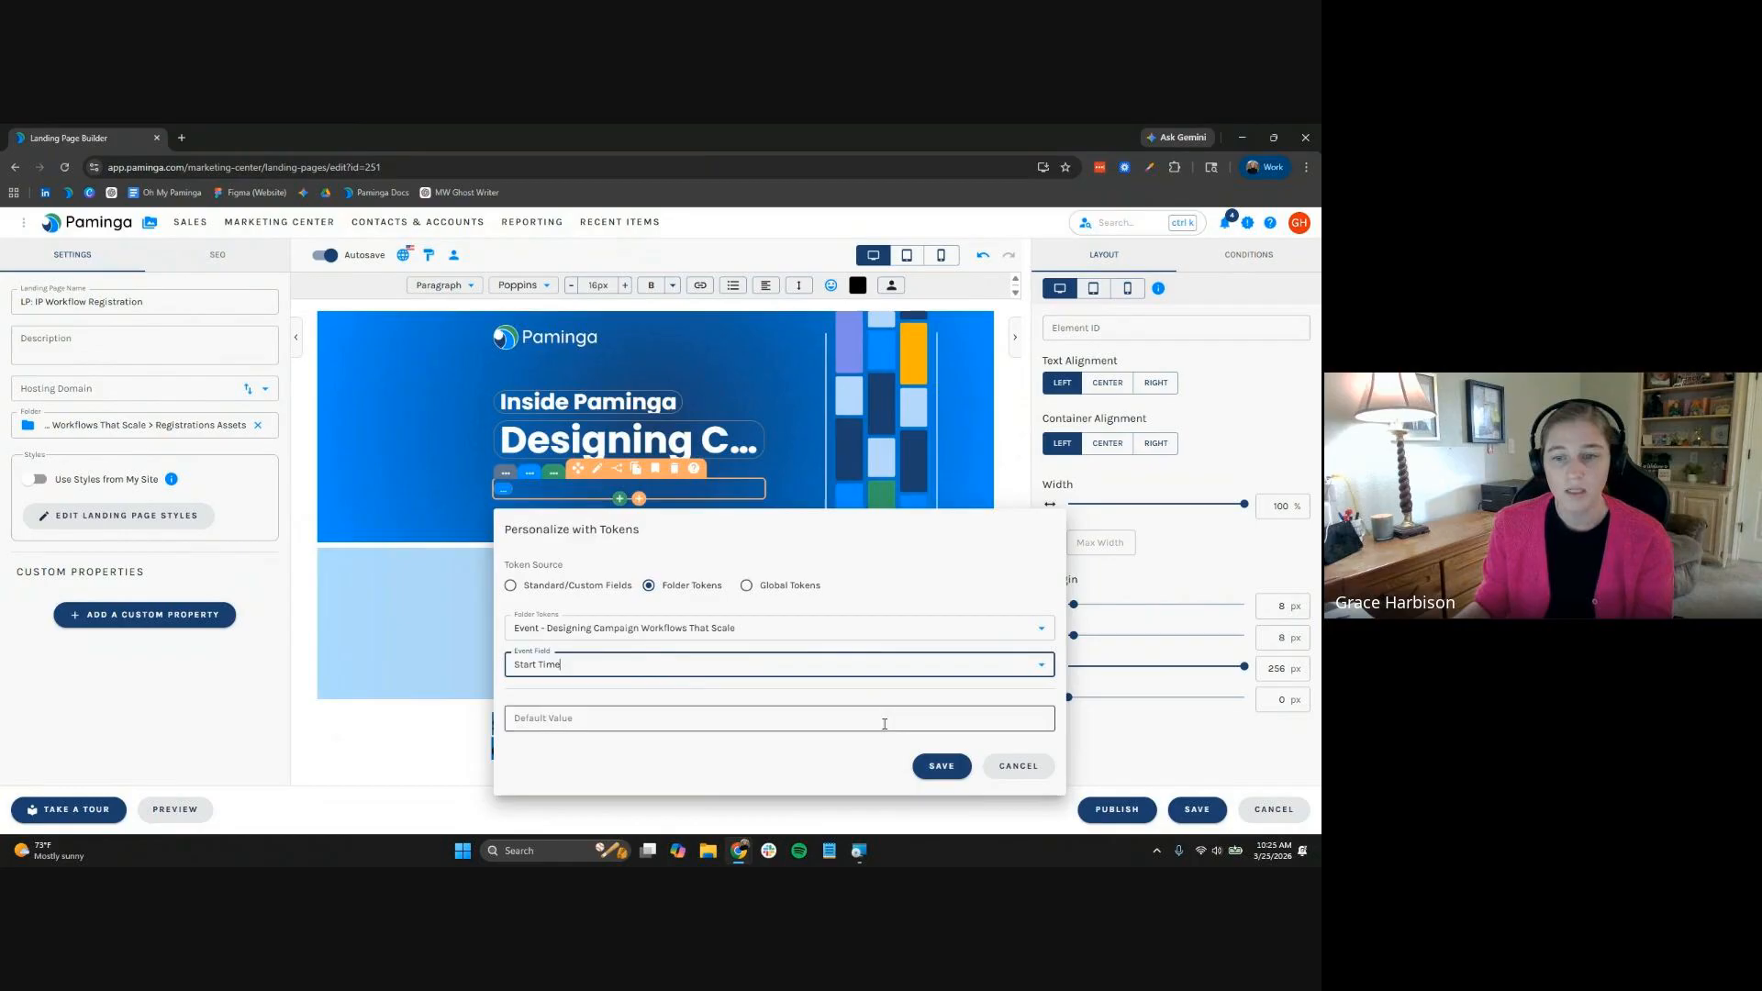
pyautogui.click(941, 766)
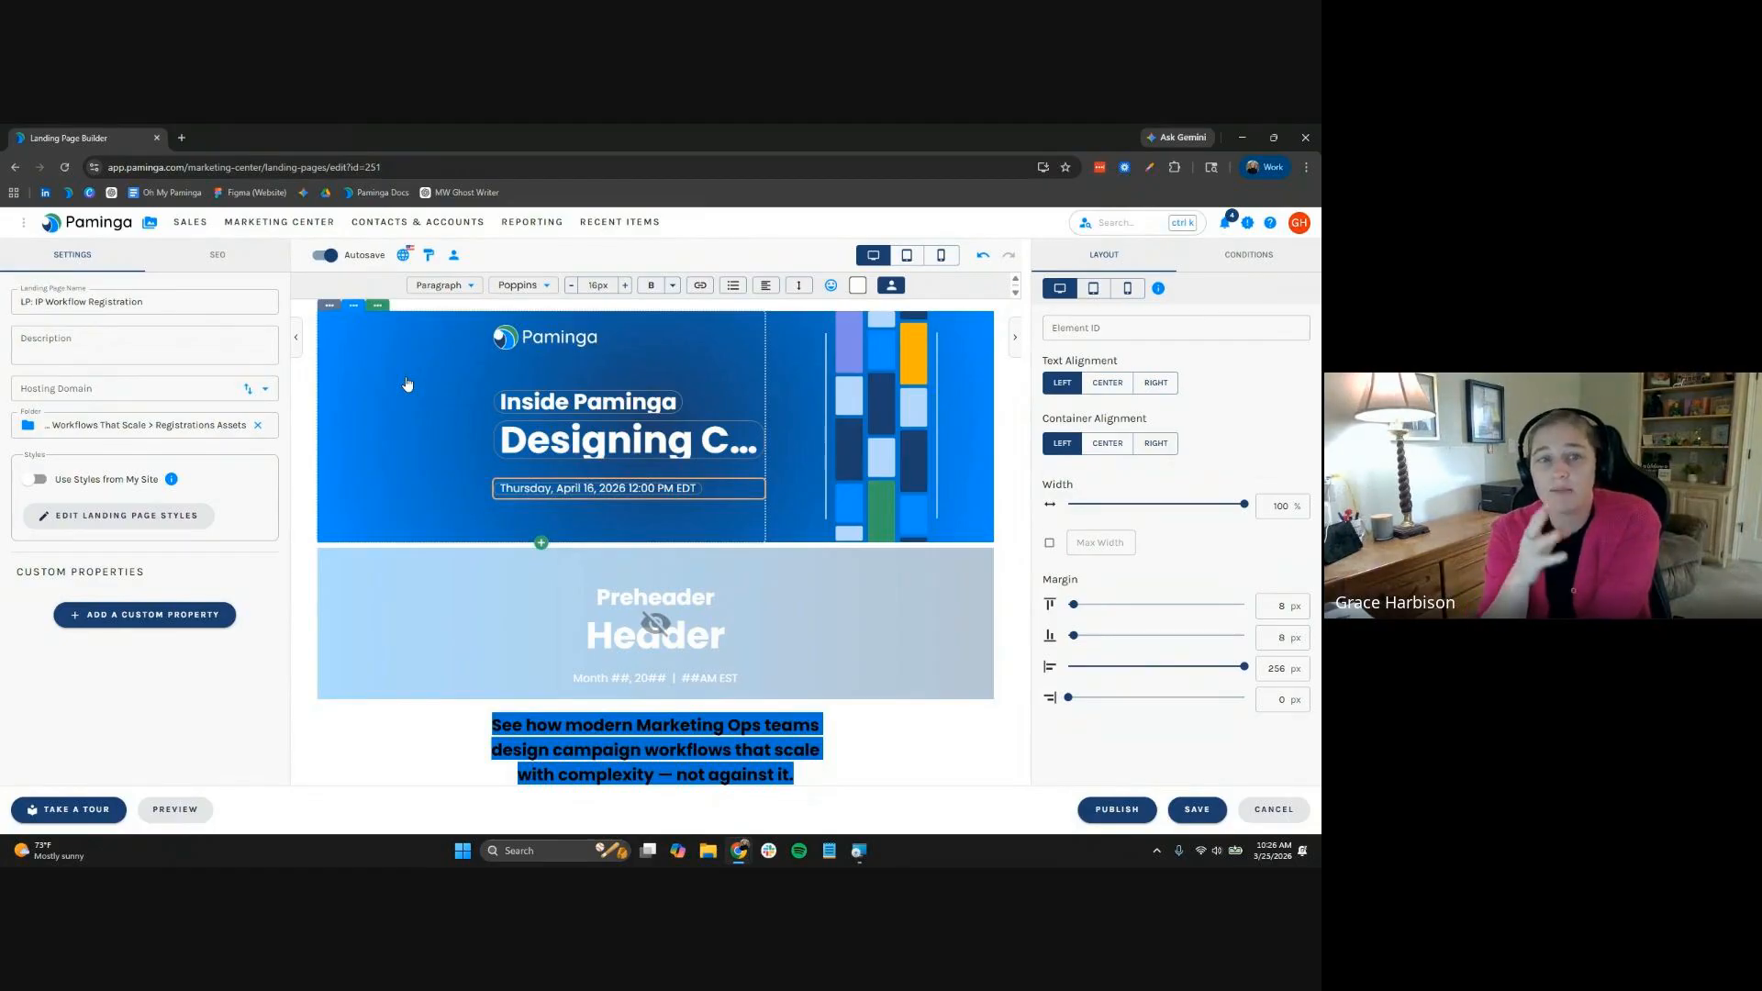
pyautogui.click(908, 257)
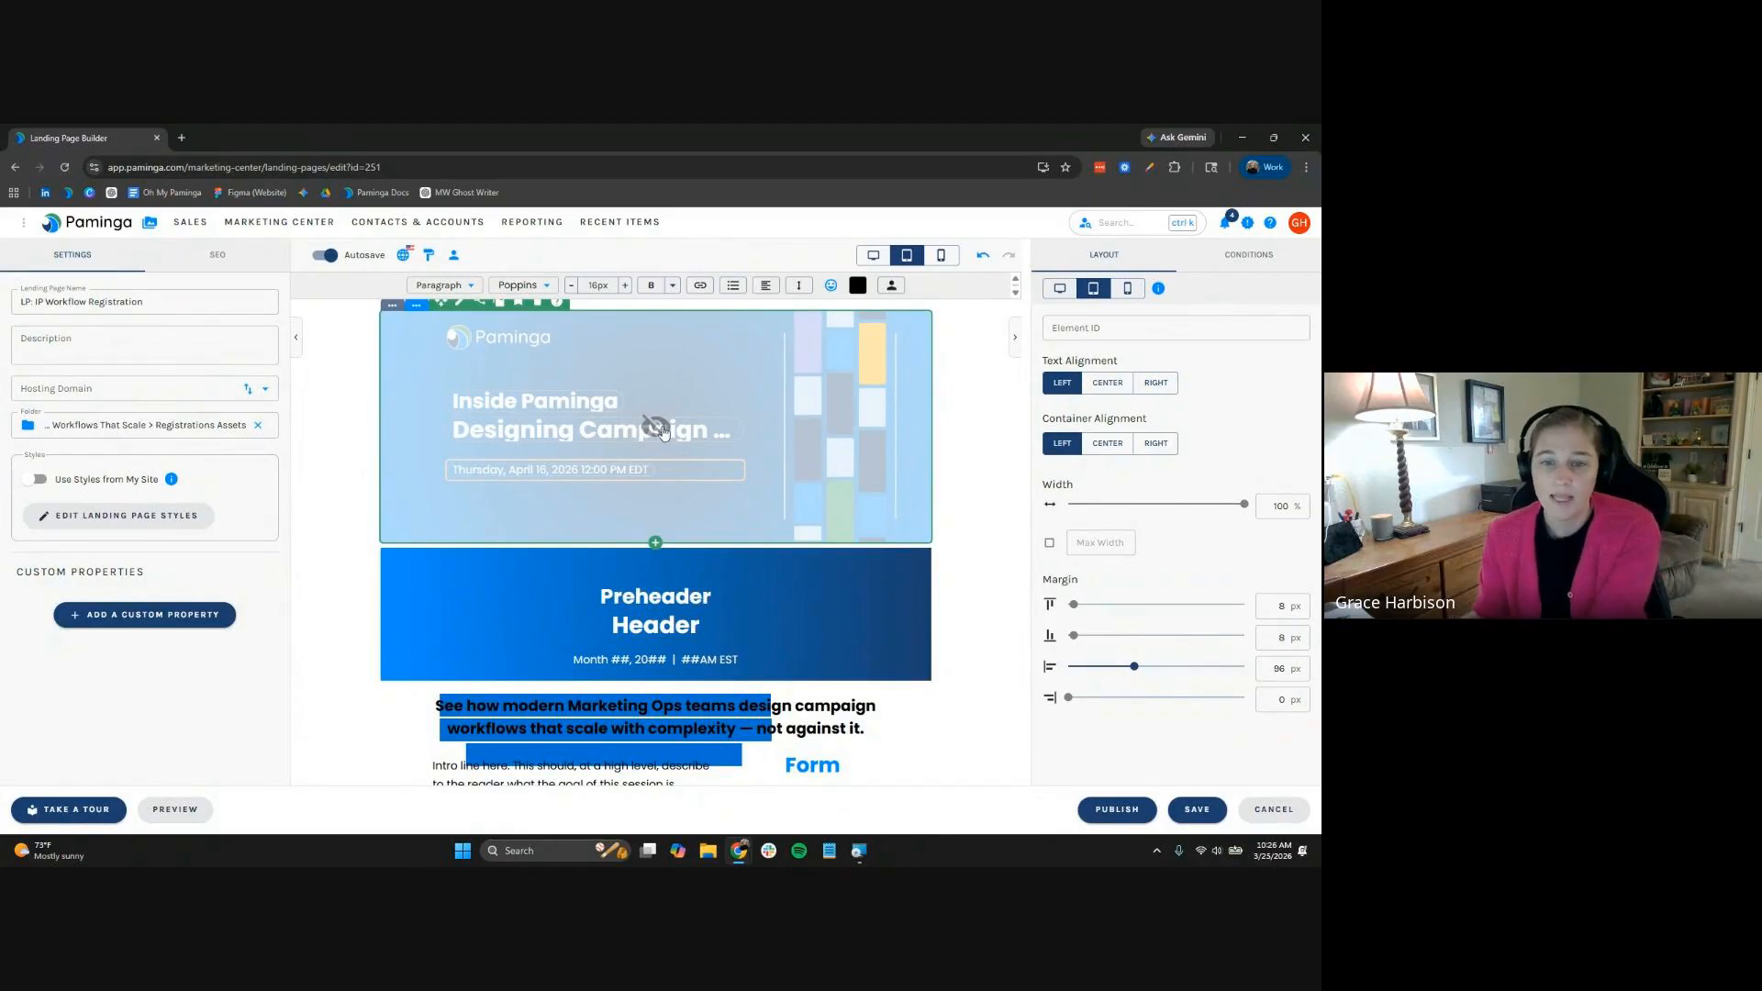
# Insert the SeriesName folder token into the second banner preheader
pyautogui.click(656, 610)
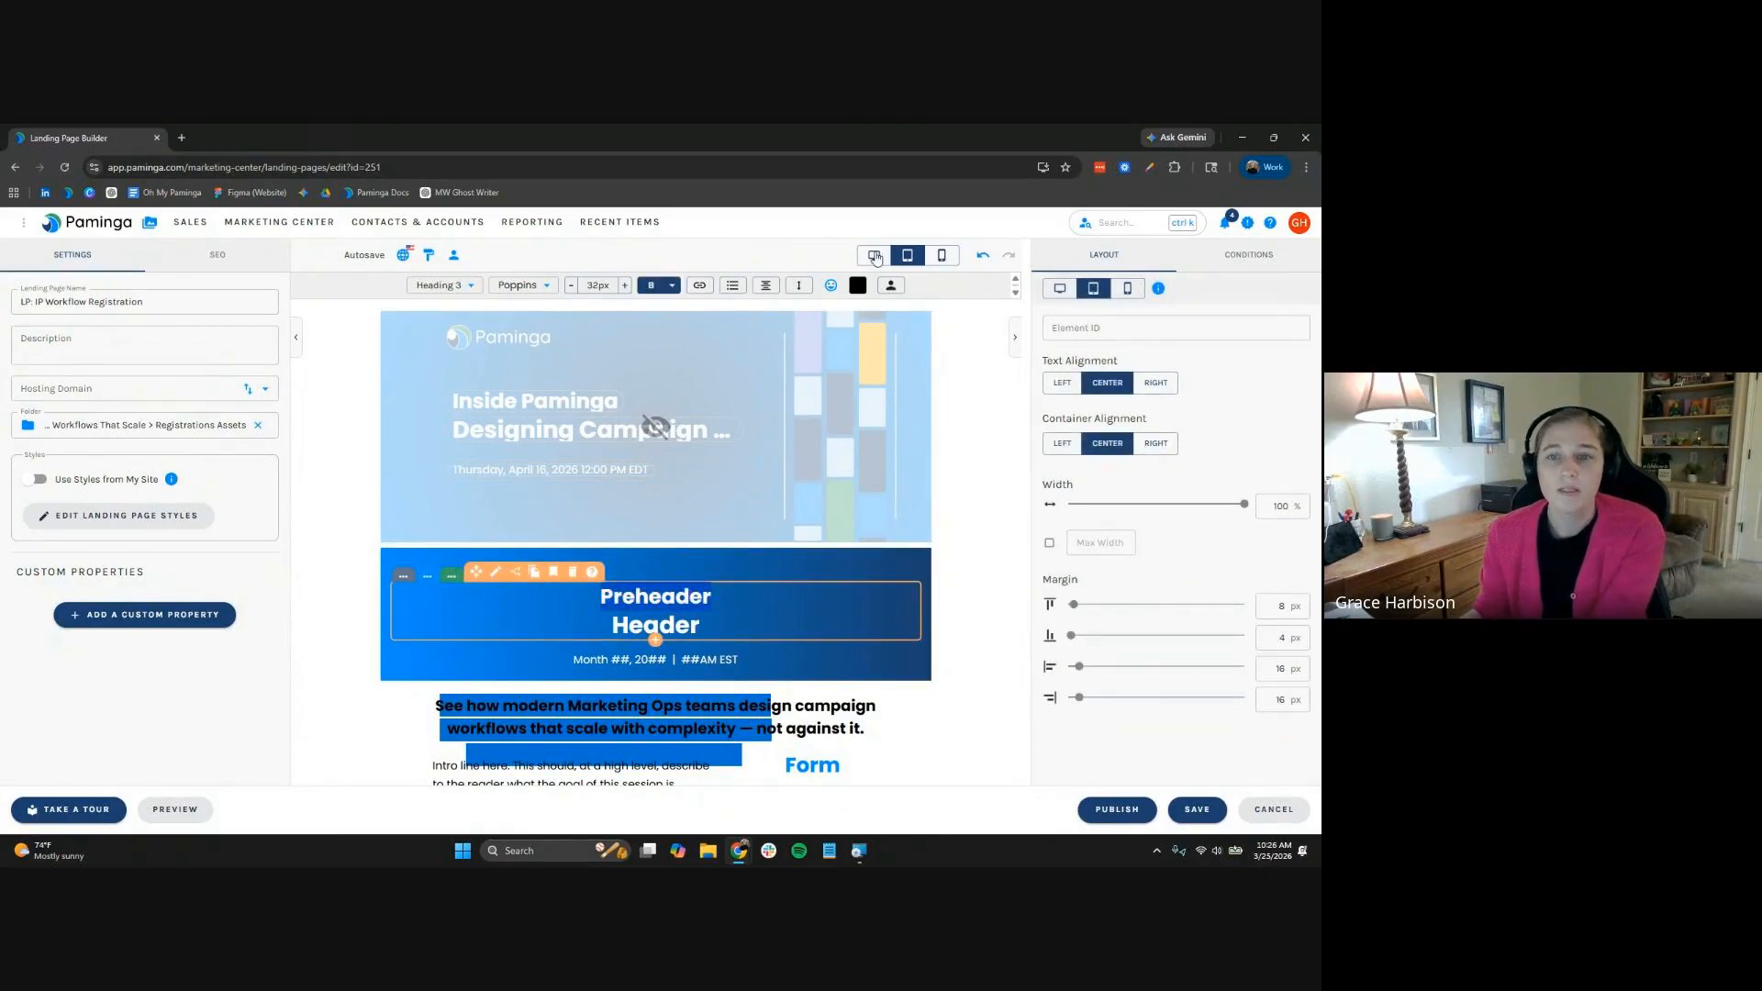
pyautogui.click(890, 287)
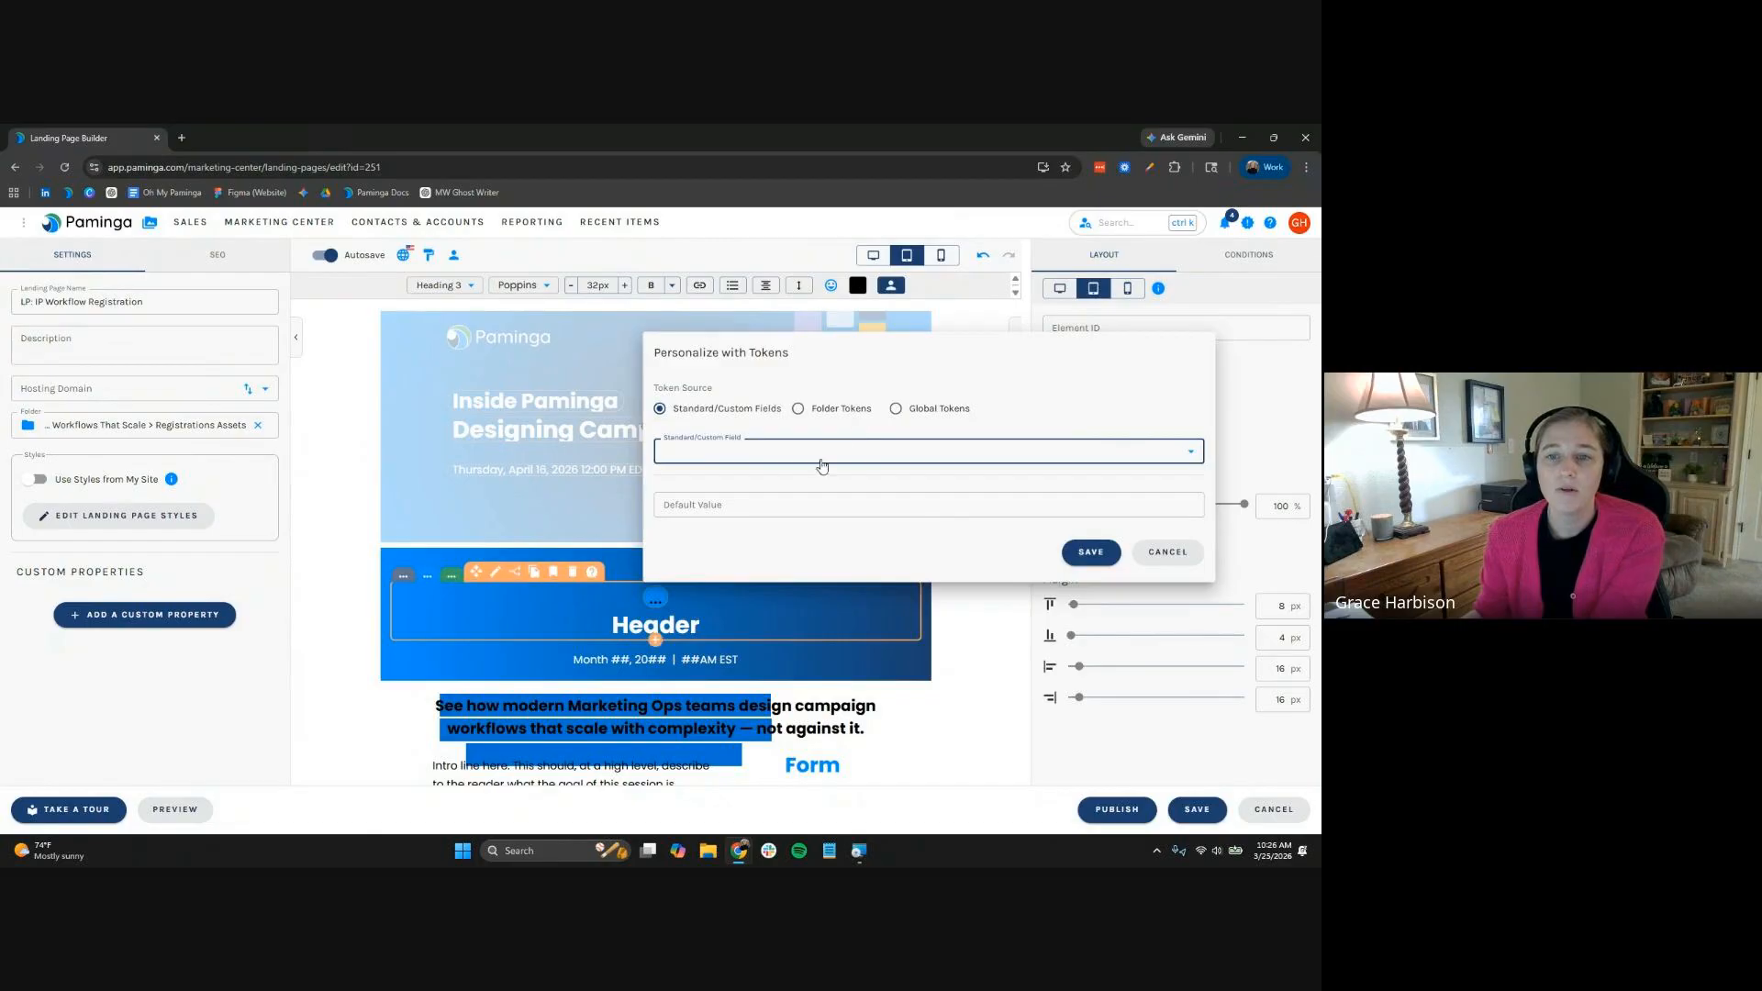
pyautogui.click(798, 409)
pyautogui.click(918, 450)
pyautogui.click(1121, 555)
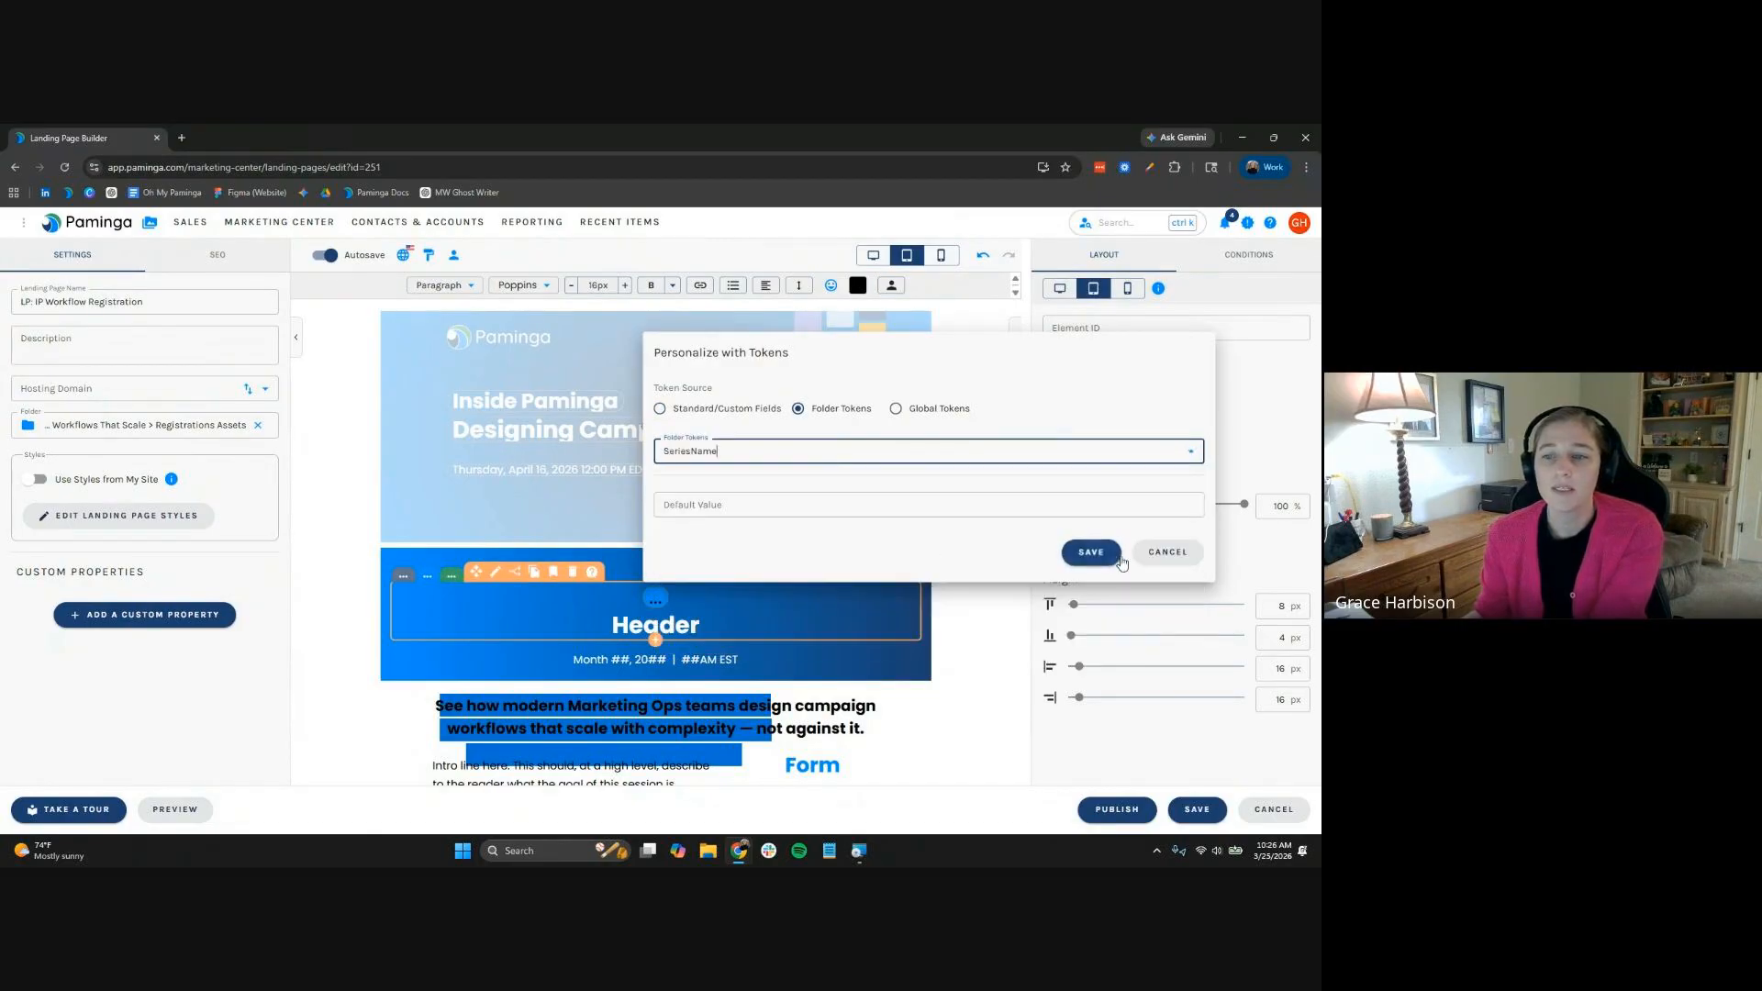
pyautogui.click(1089, 553)
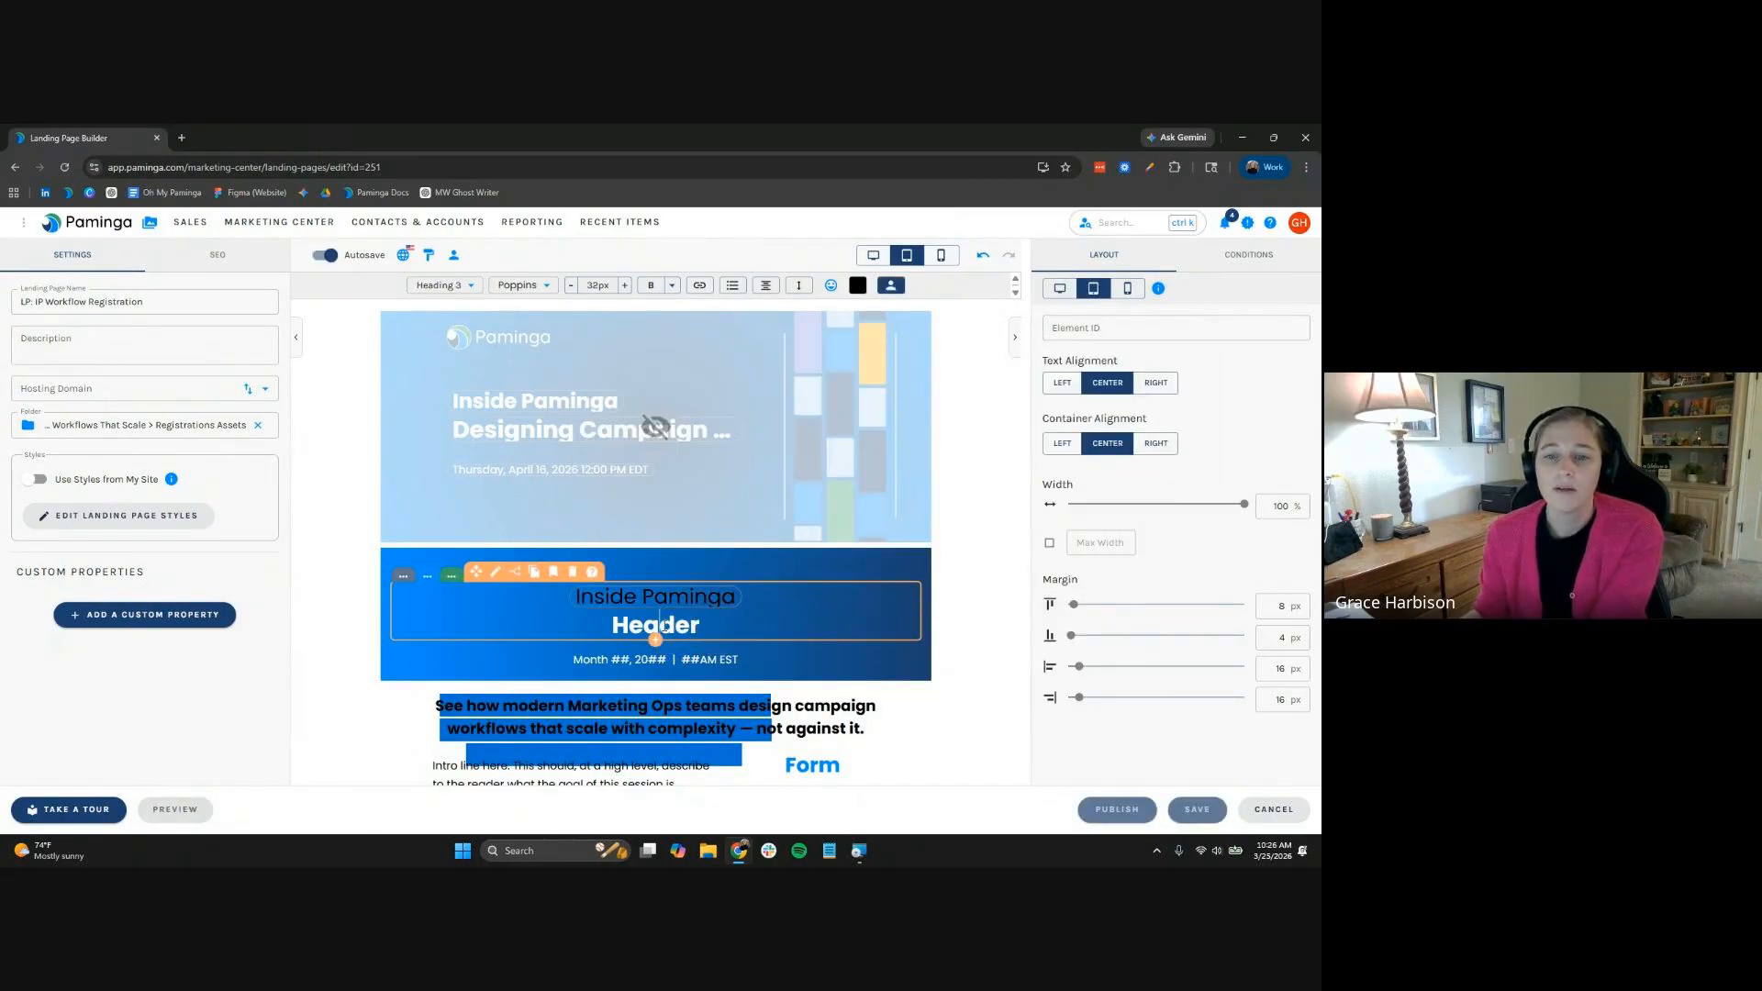
# Insert the Designing Campaign Workflows That Scale event's Name token into this header
pyautogui.click(858, 286)
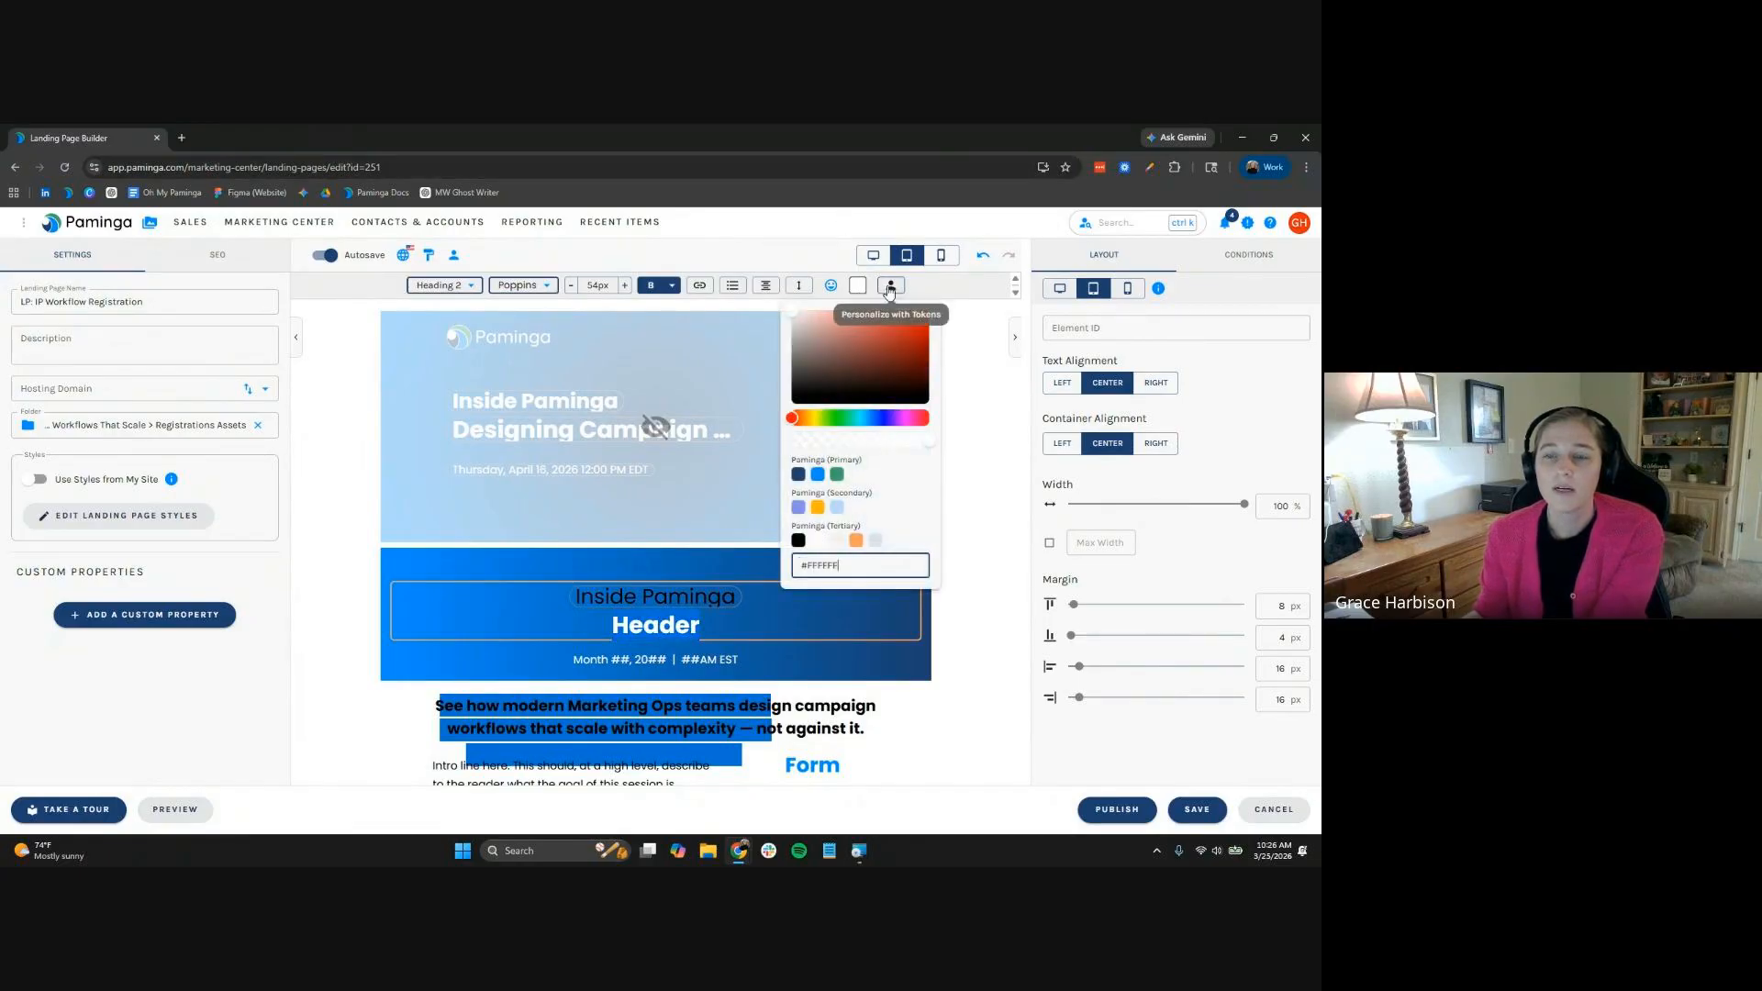
pyautogui.click(890, 285)
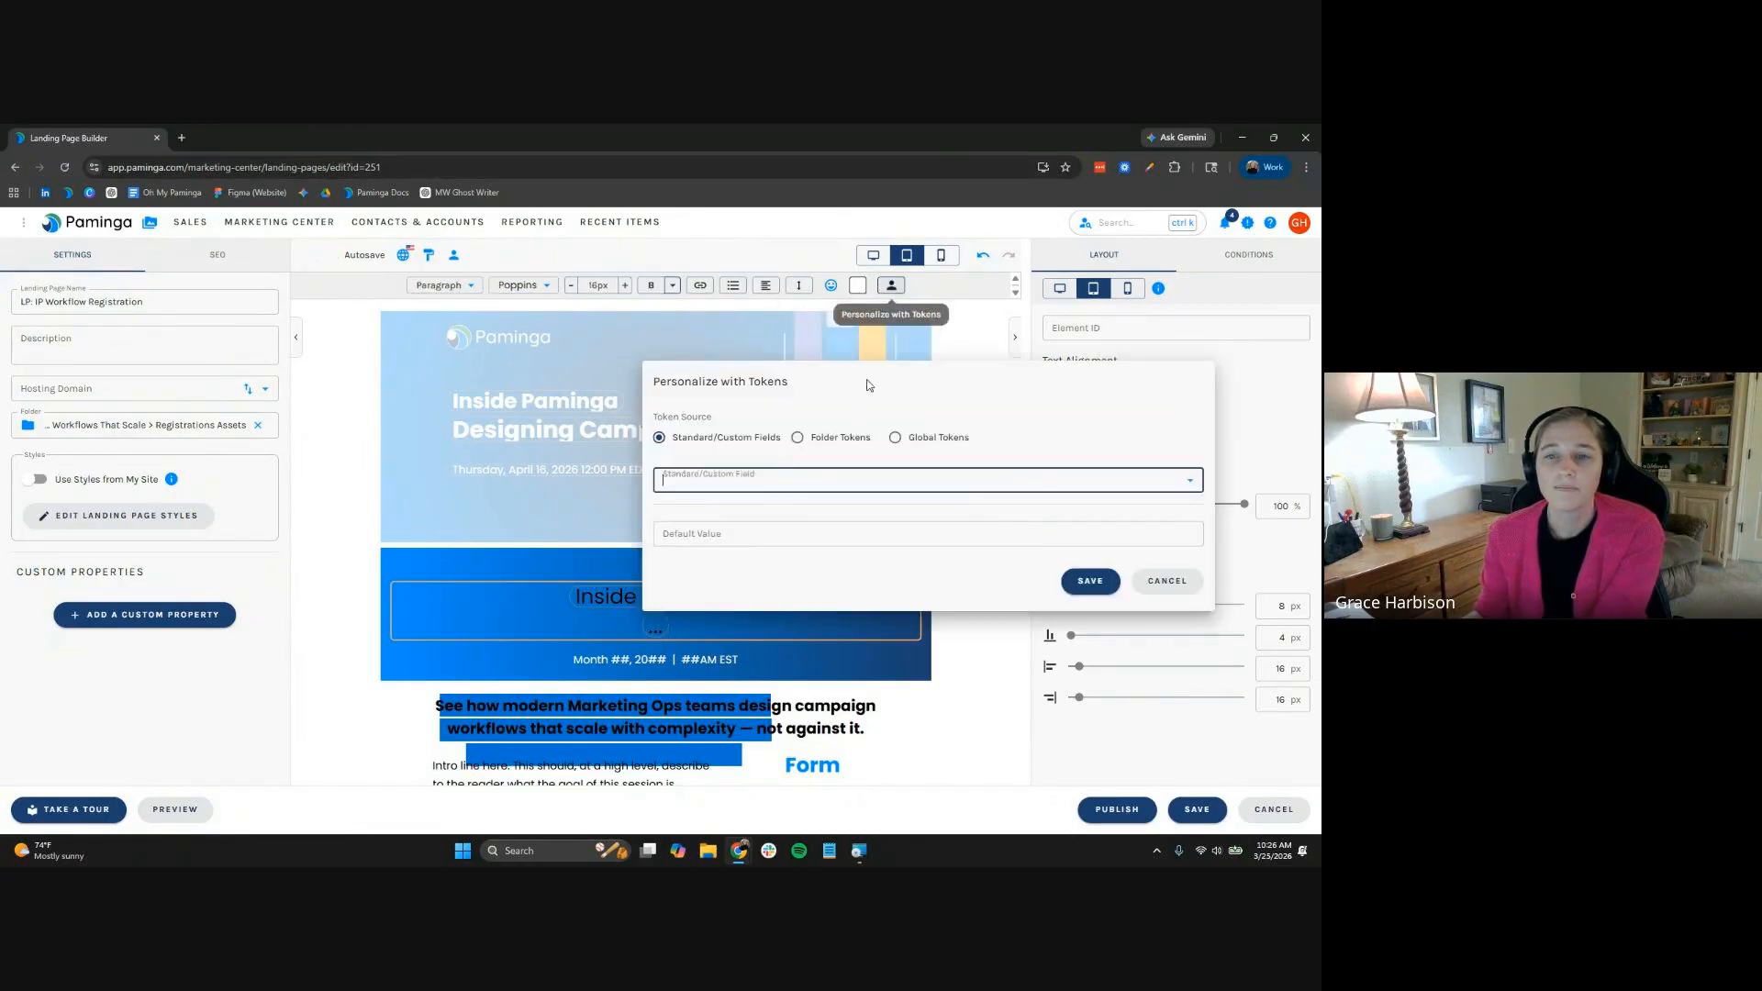
pyautogui.click(798, 437)
pyautogui.click(807, 479)
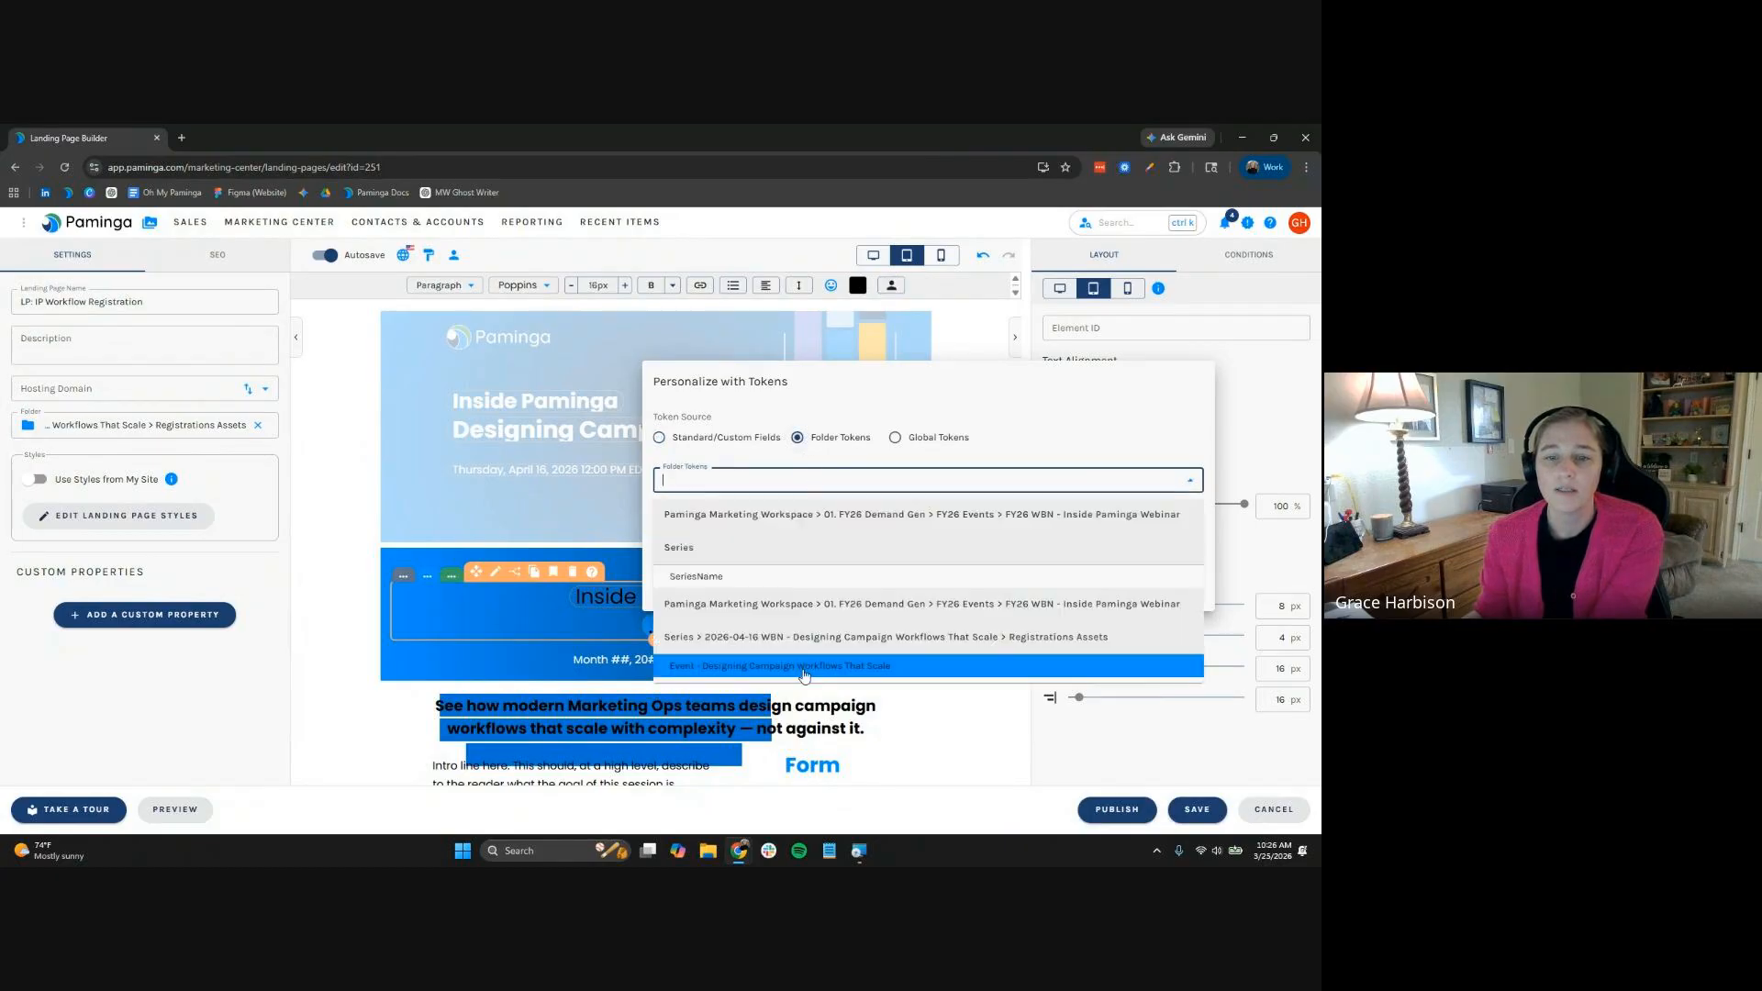
pyautogui.click(805, 669)
pyautogui.click(775, 486)
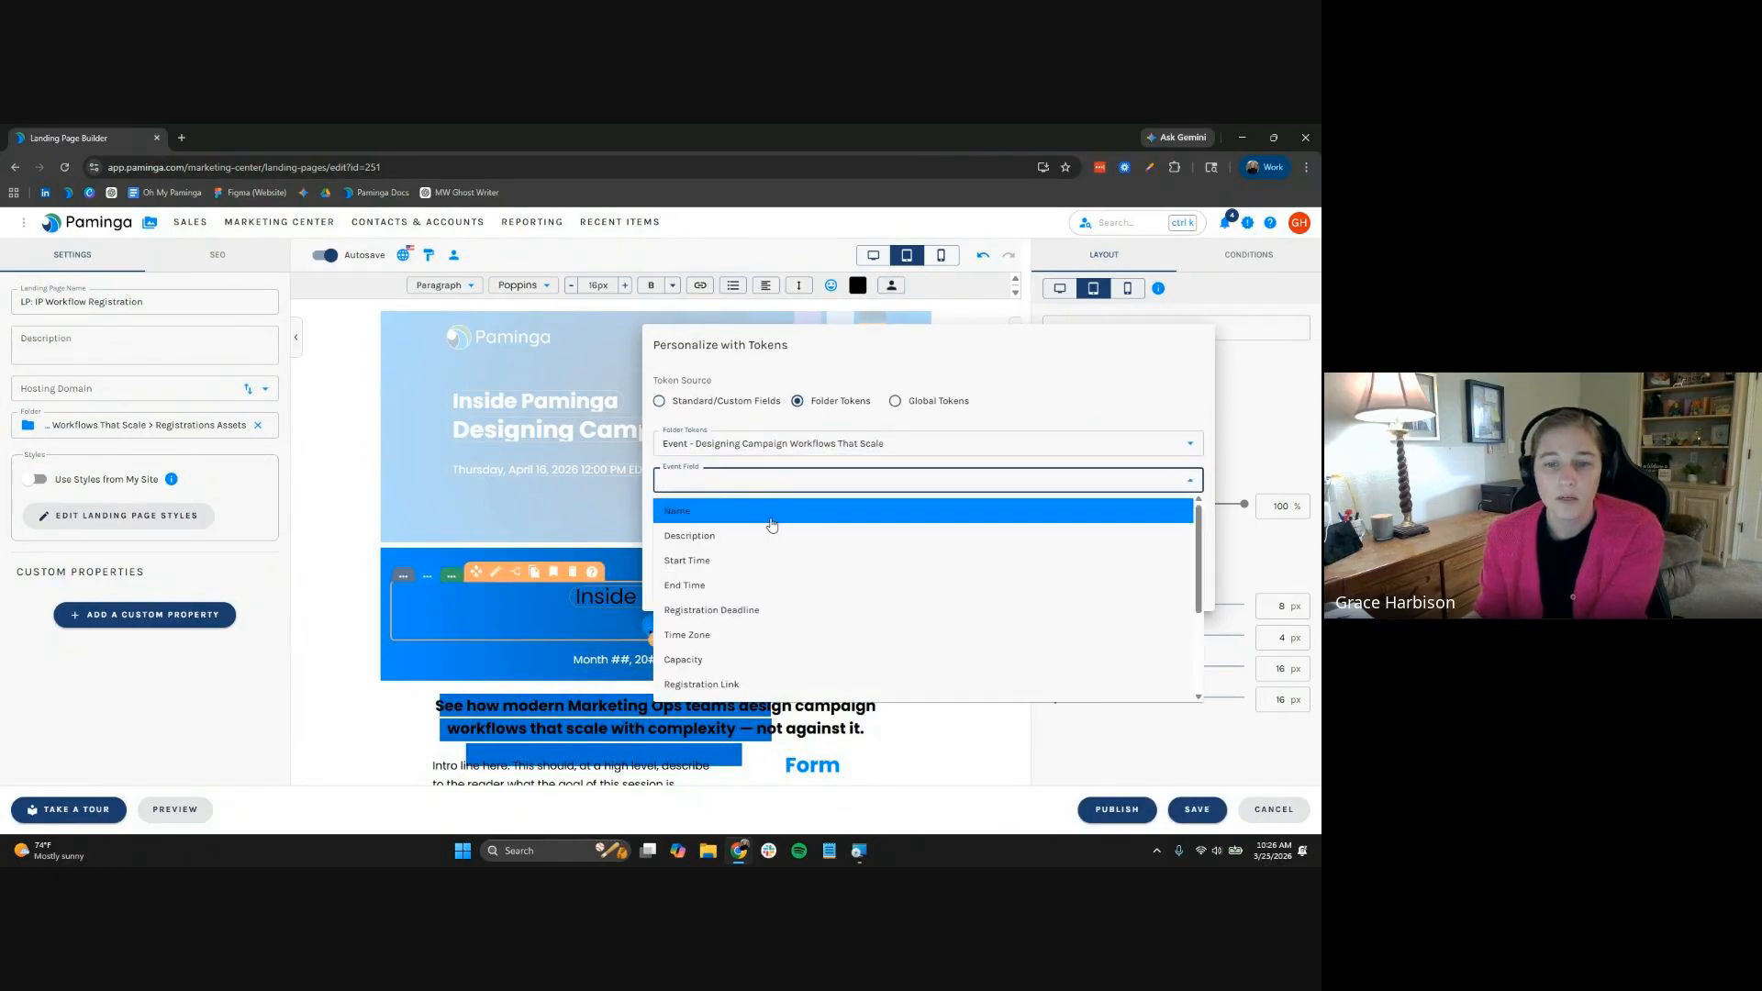
pyautogui.click(776, 507)
pyautogui.click(1090, 581)
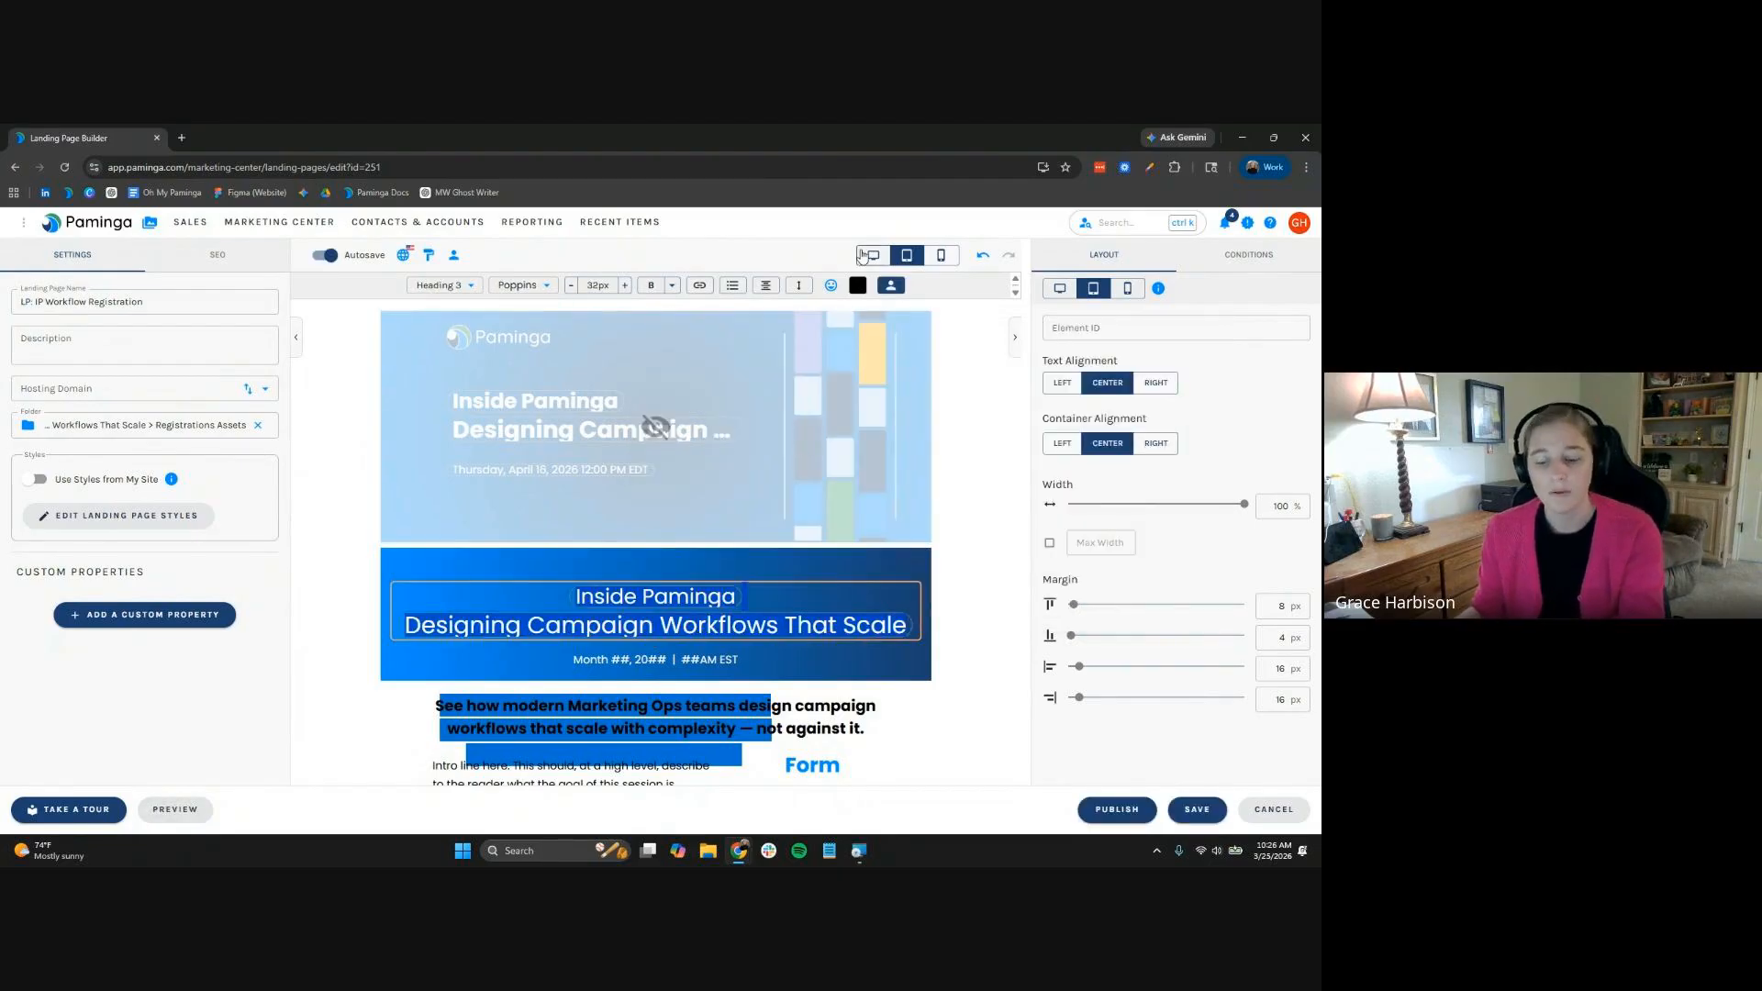
# Make the banner heading bold white and select its placeholder date text
pyautogui.hotkey('ctrl', 'b')
pyautogui.click(858, 285)
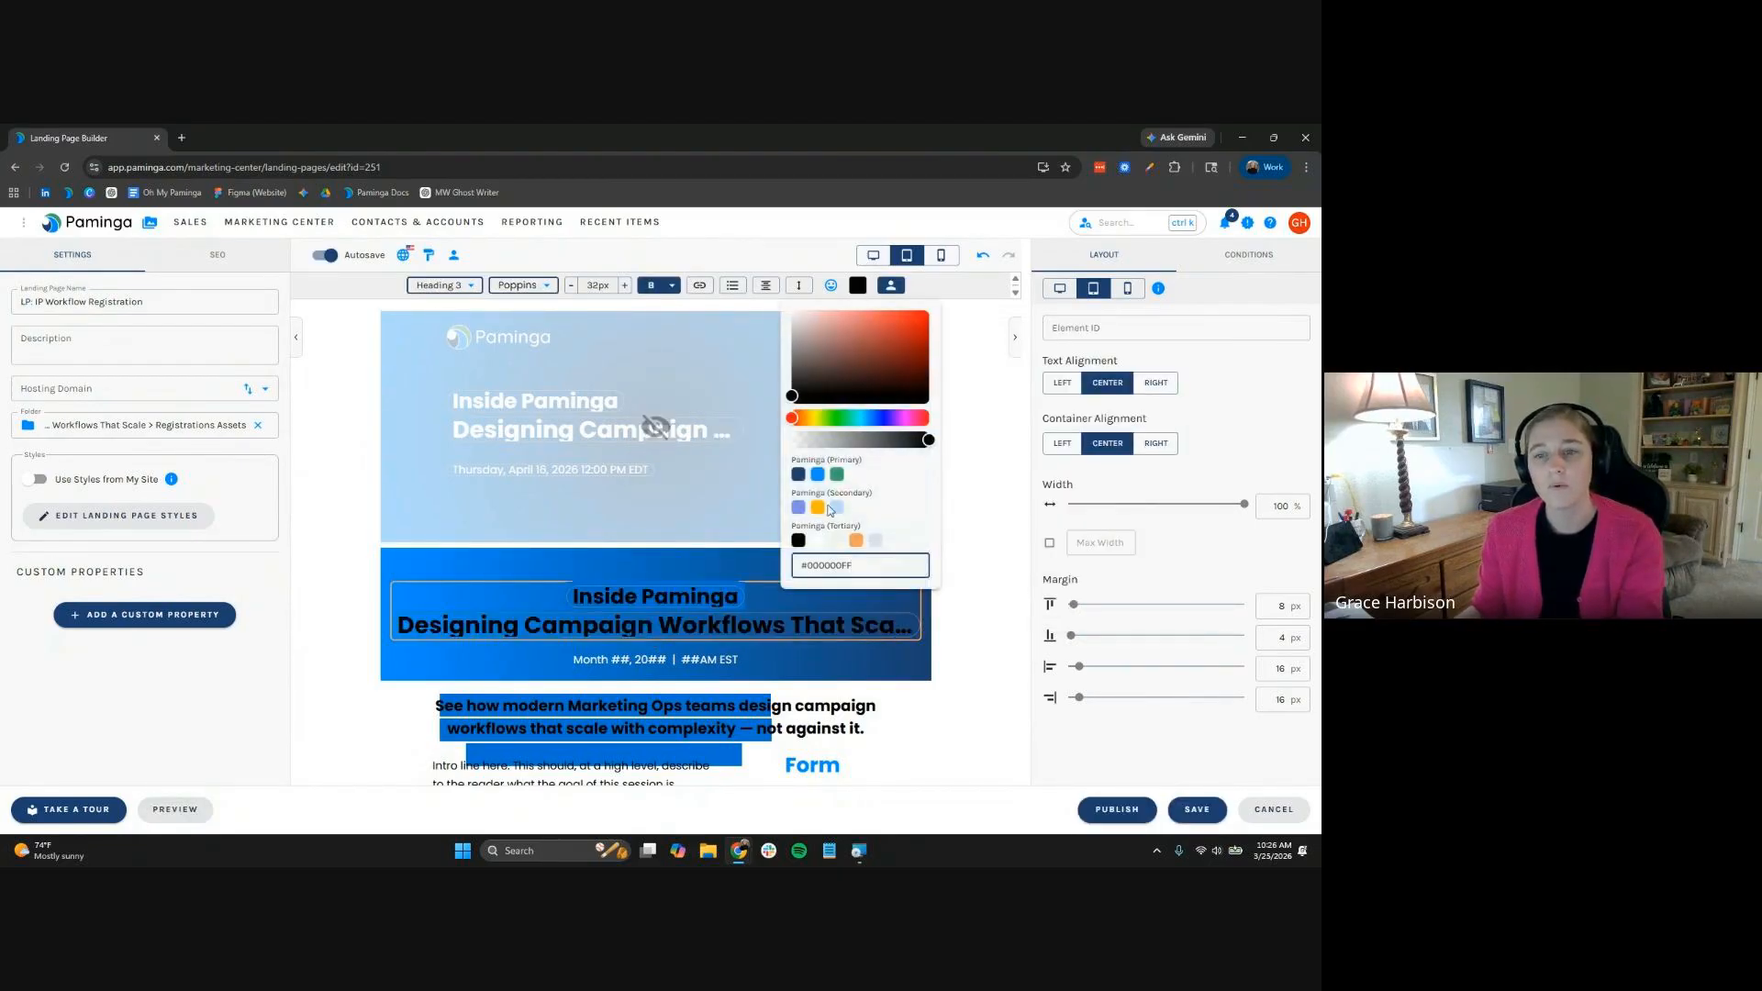
pyautogui.click(819, 545)
pyautogui.click(628, 658)
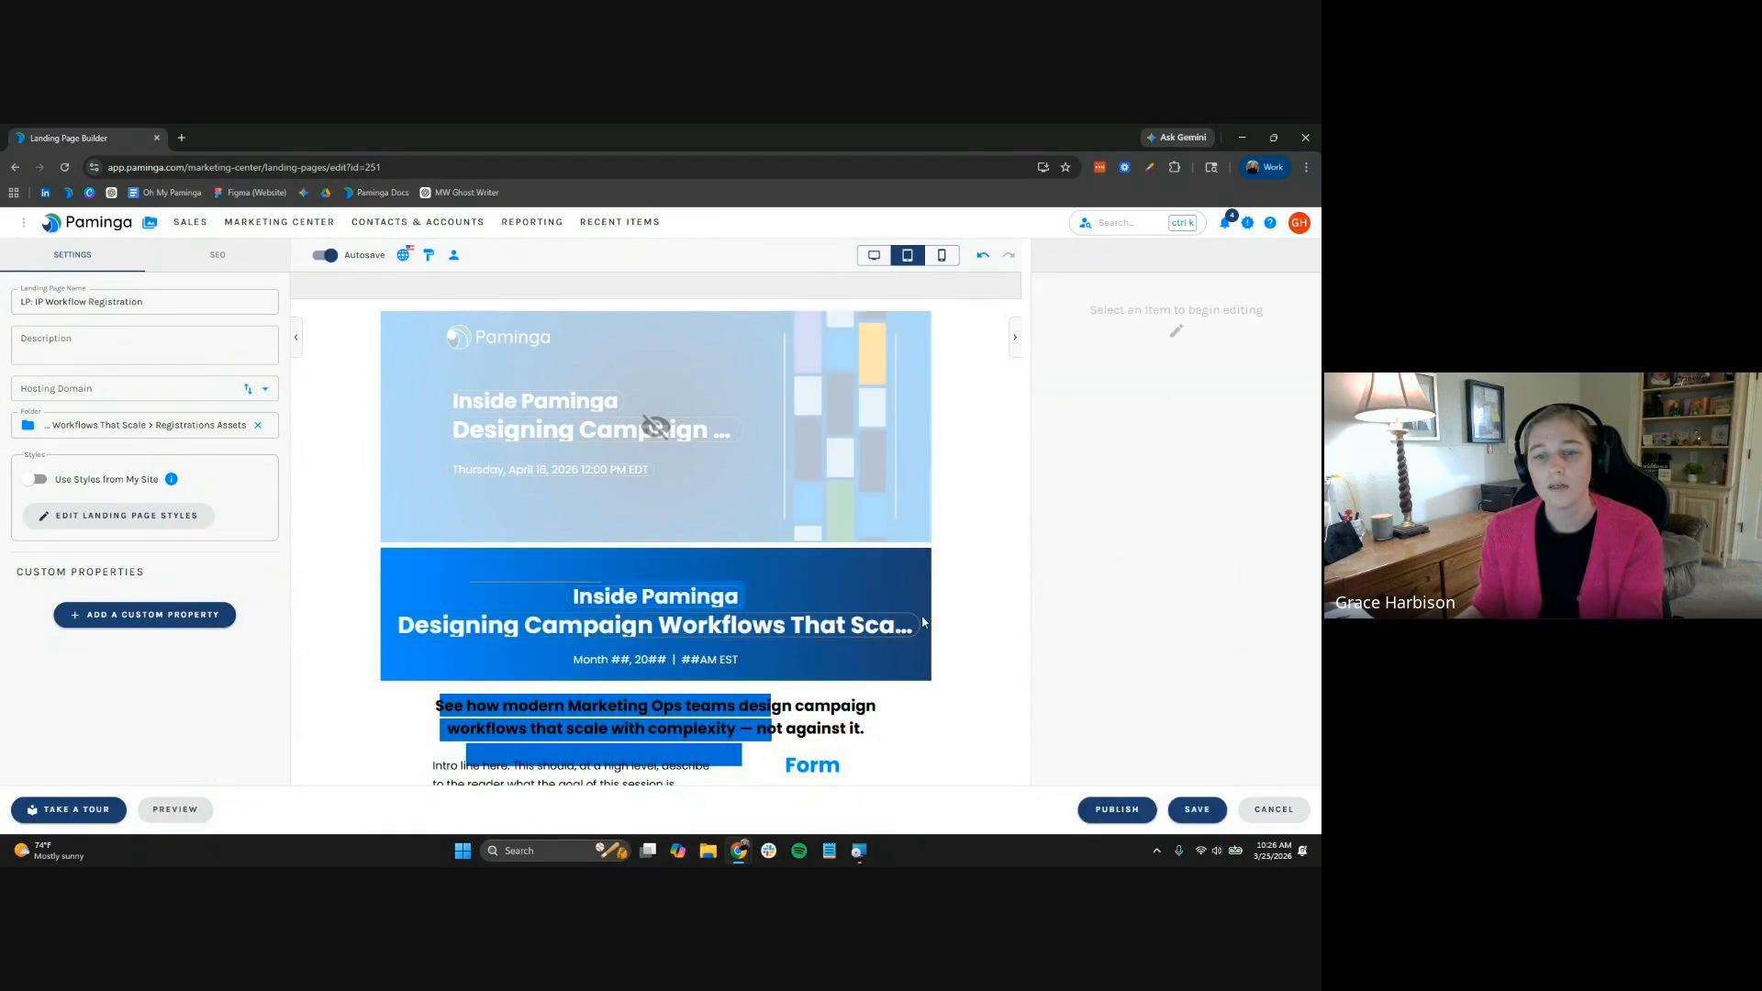
pyautogui.tripleClick(626, 659)
# Replace the placeholder date with the Start Time token from the Designing Campaign Workflows event folder
pyautogui.press('BackSpace')
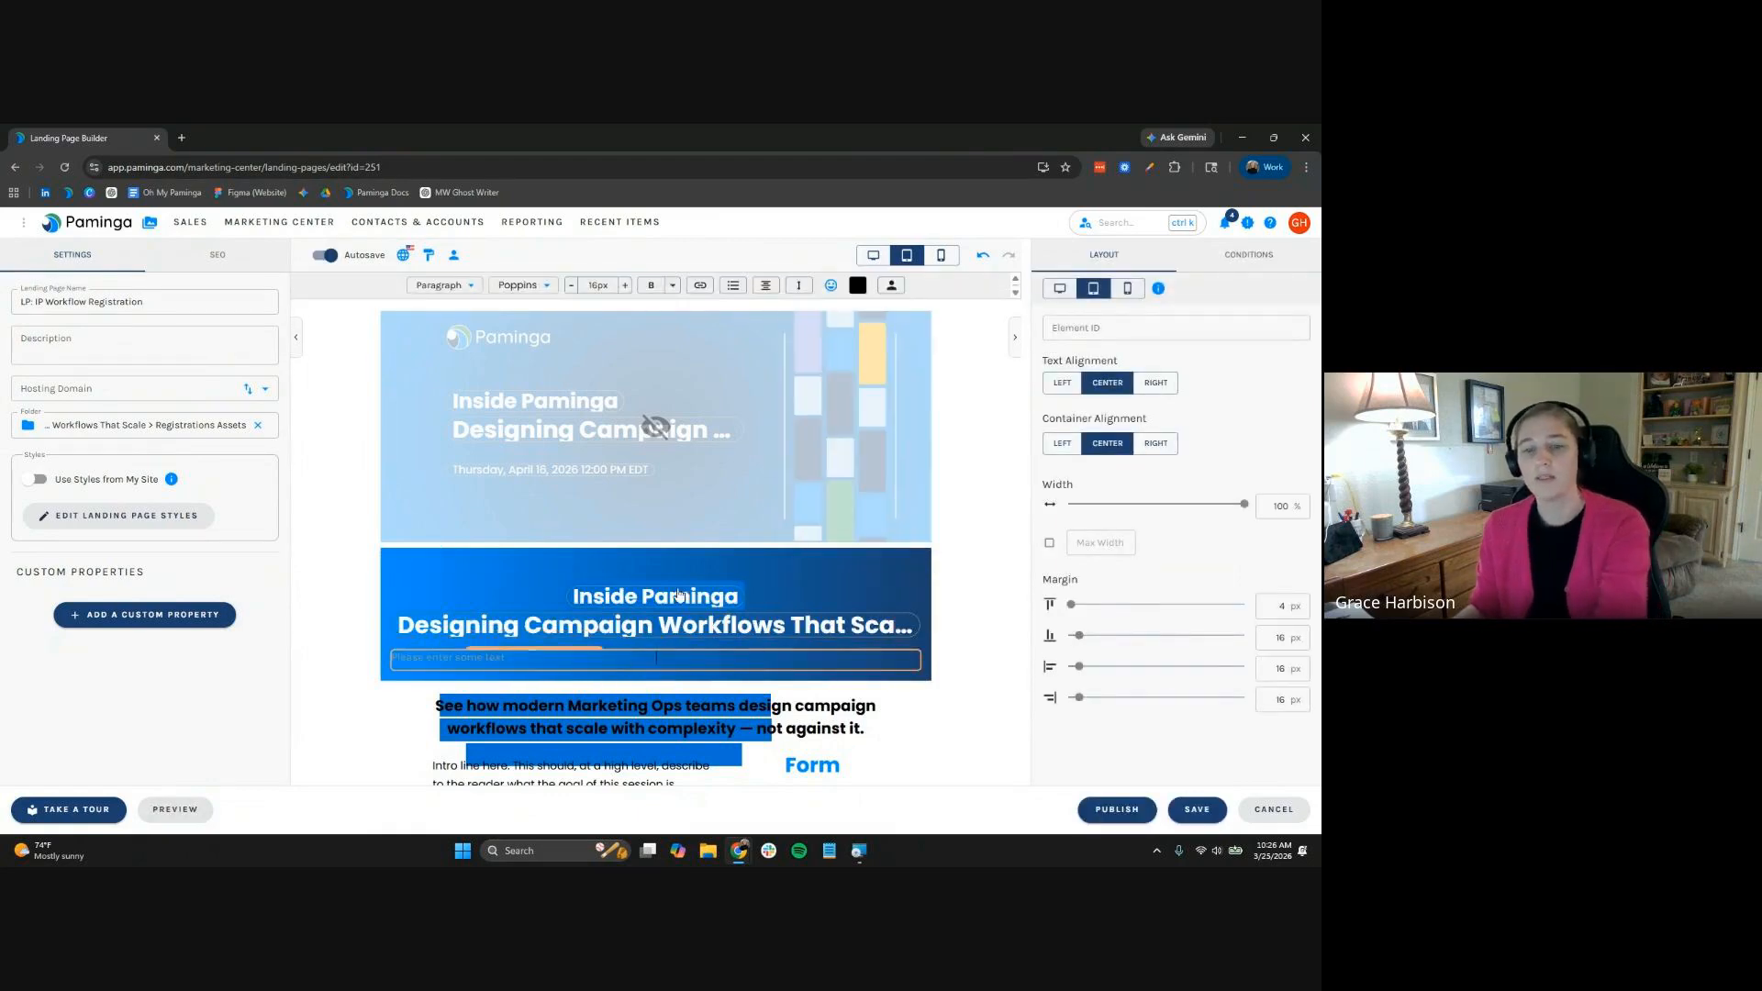
pyautogui.click(679, 703)
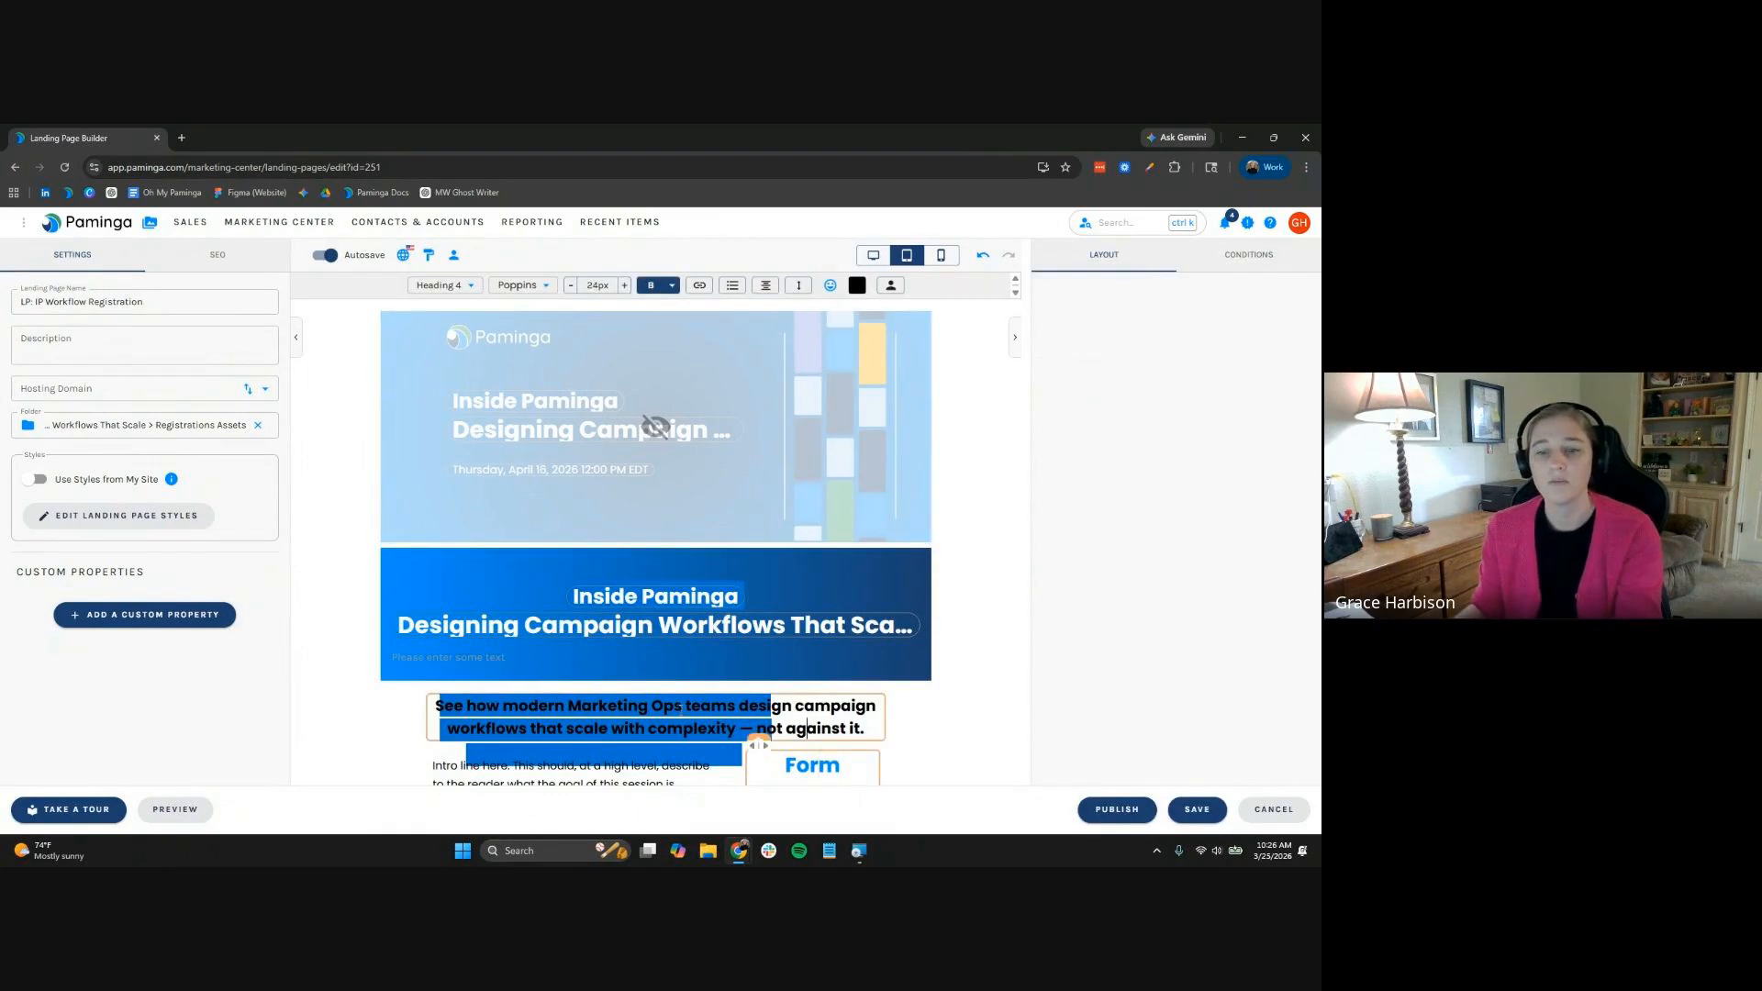
pyautogui.click(670, 659)
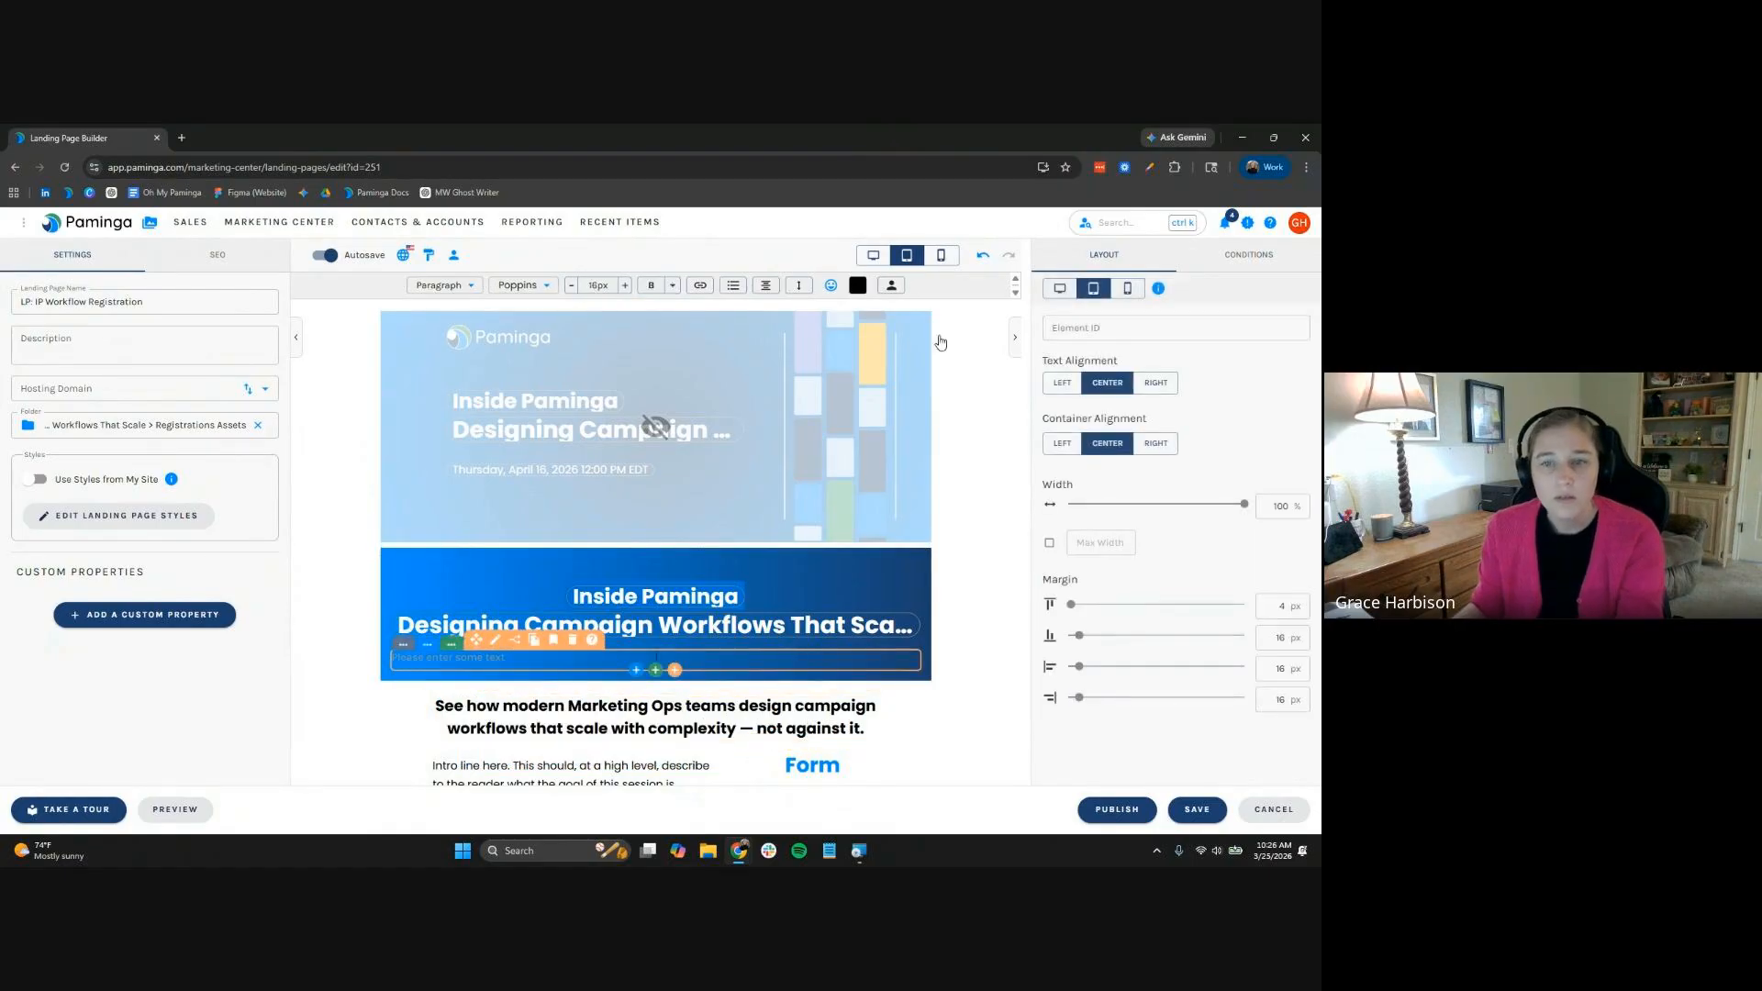
pyautogui.click(894, 285)
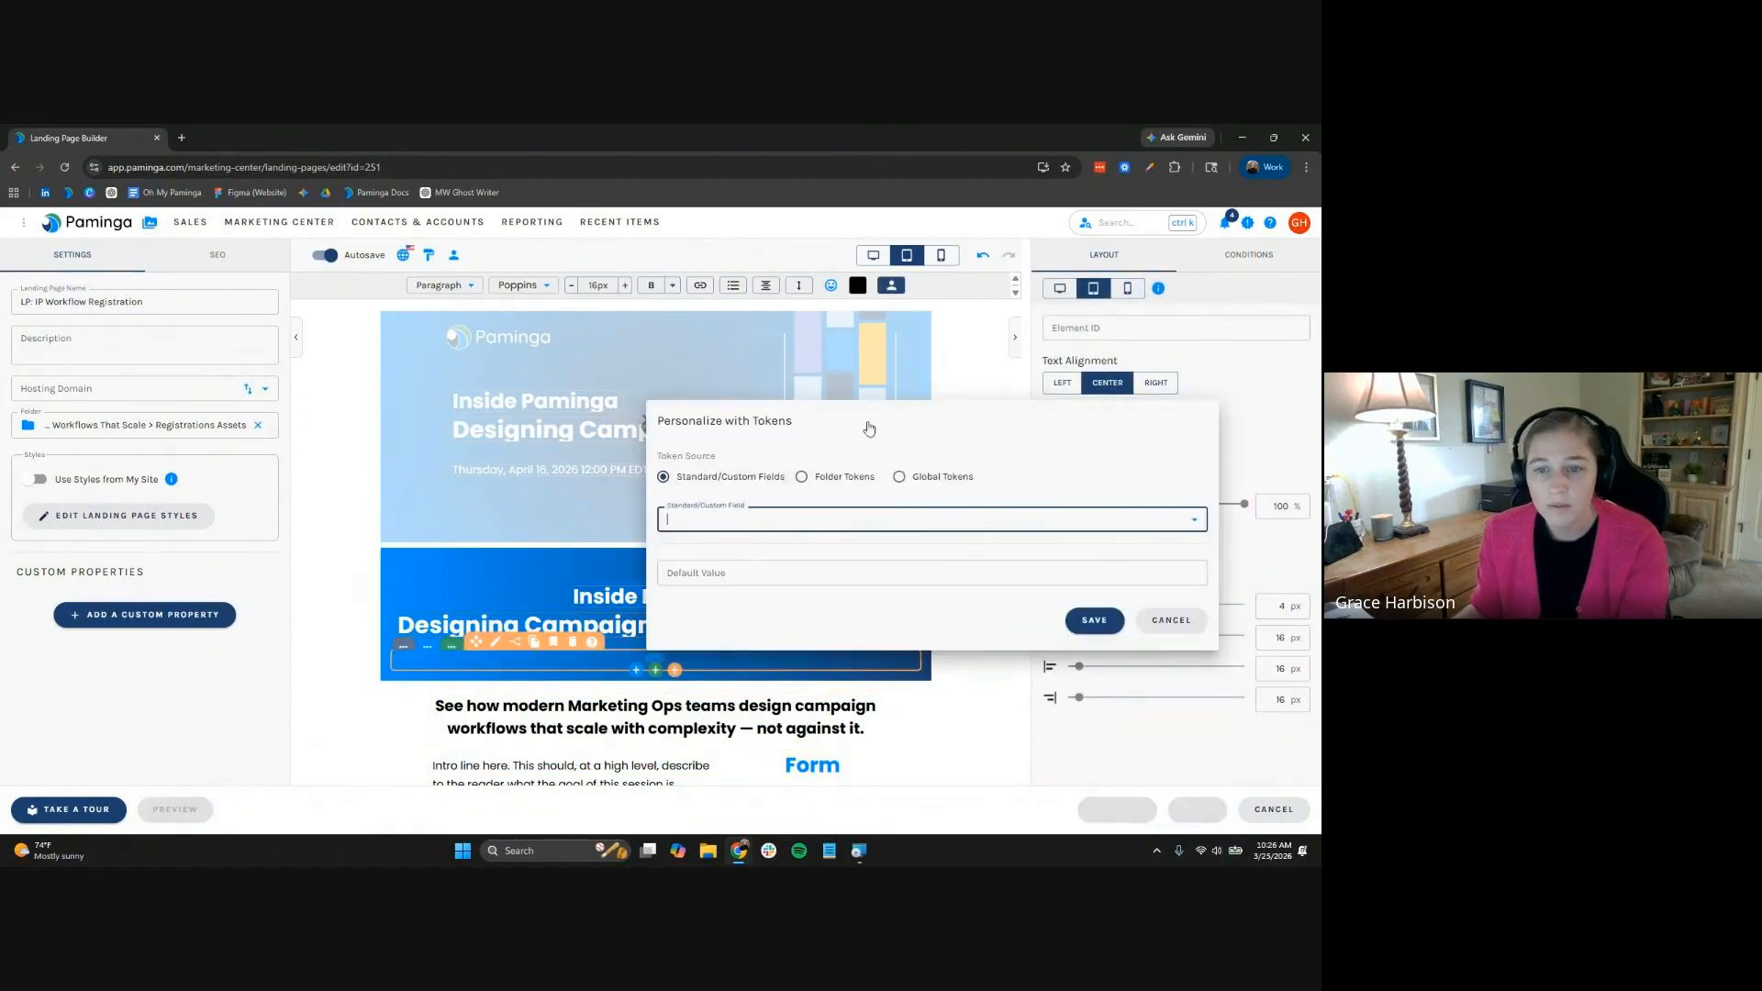
pyautogui.click(802, 476)
pyautogui.click(817, 520)
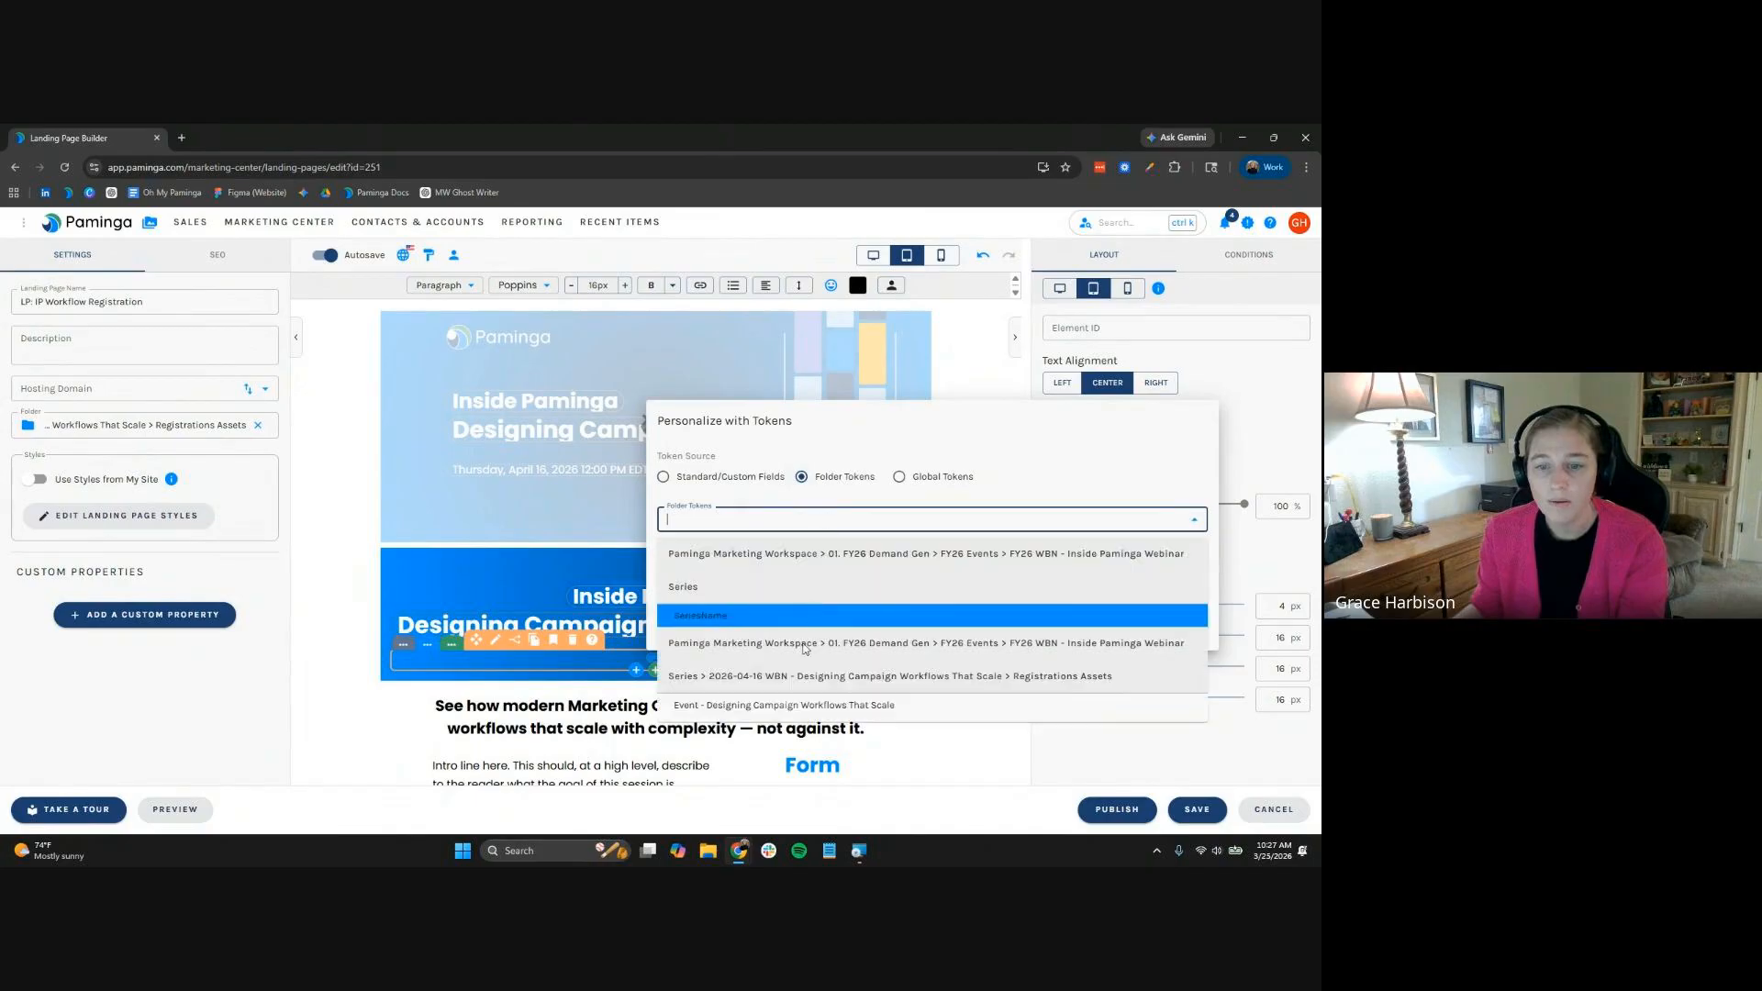
pyautogui.click(795, 667)
pyautogui.click(744, 522)
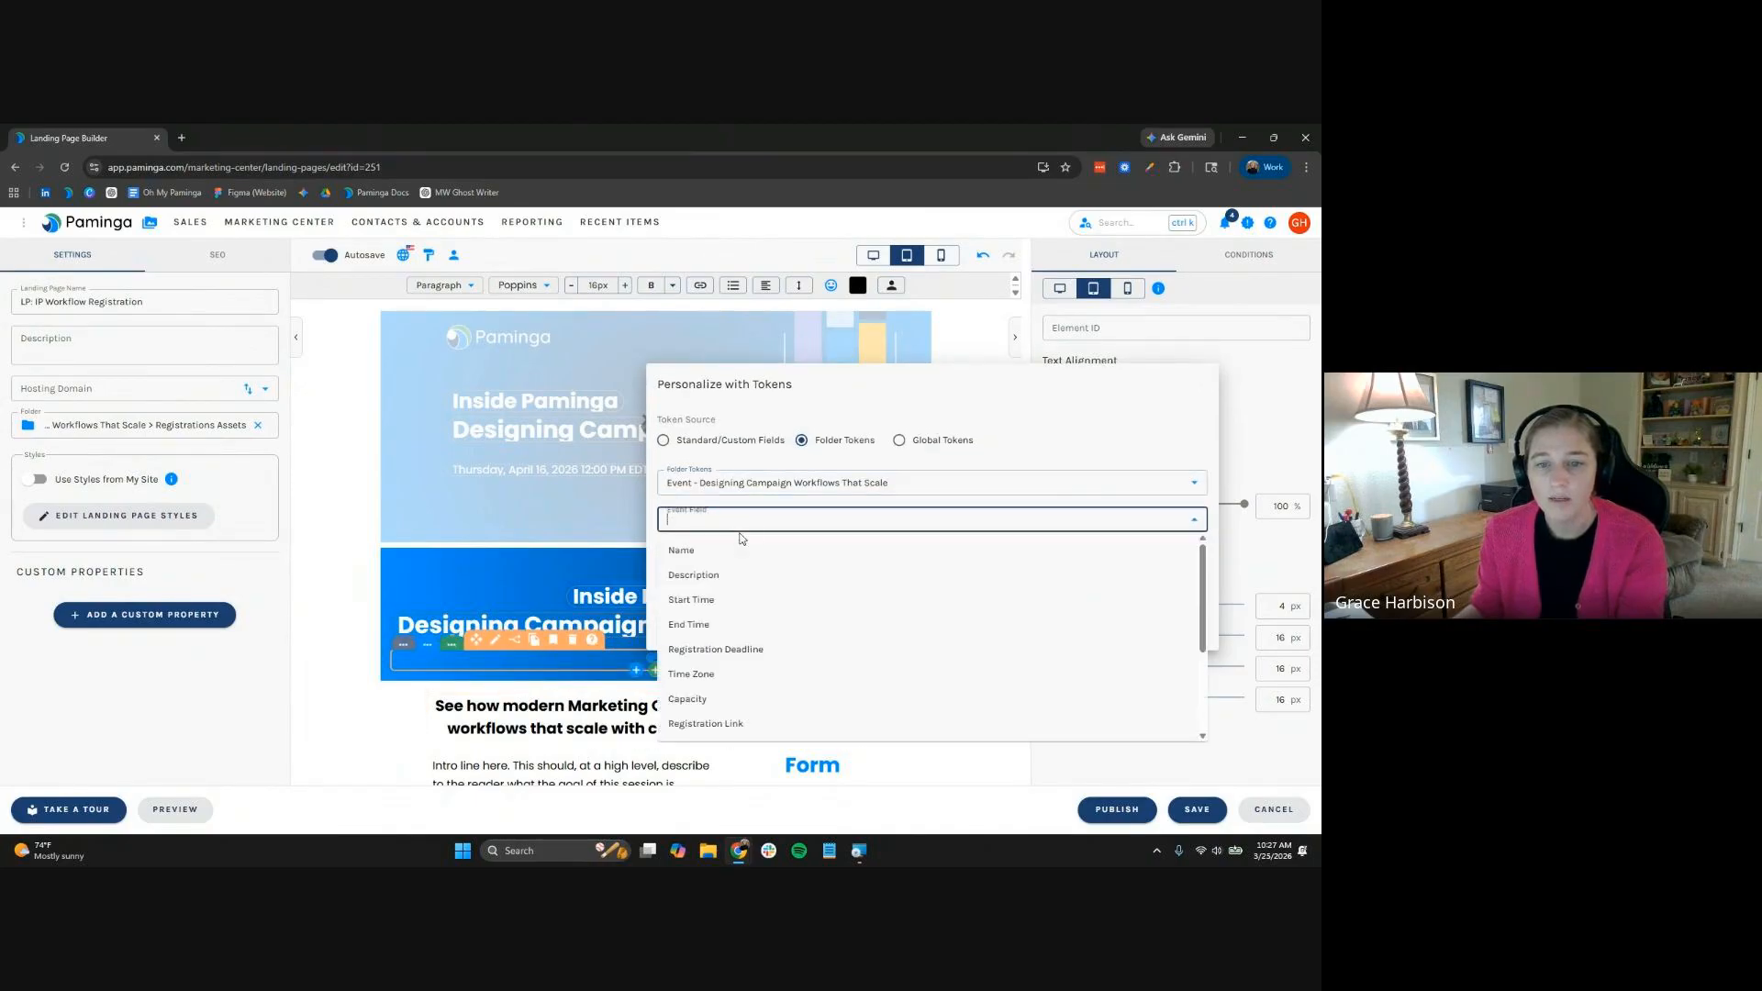
pyautogui.click(740, 602)
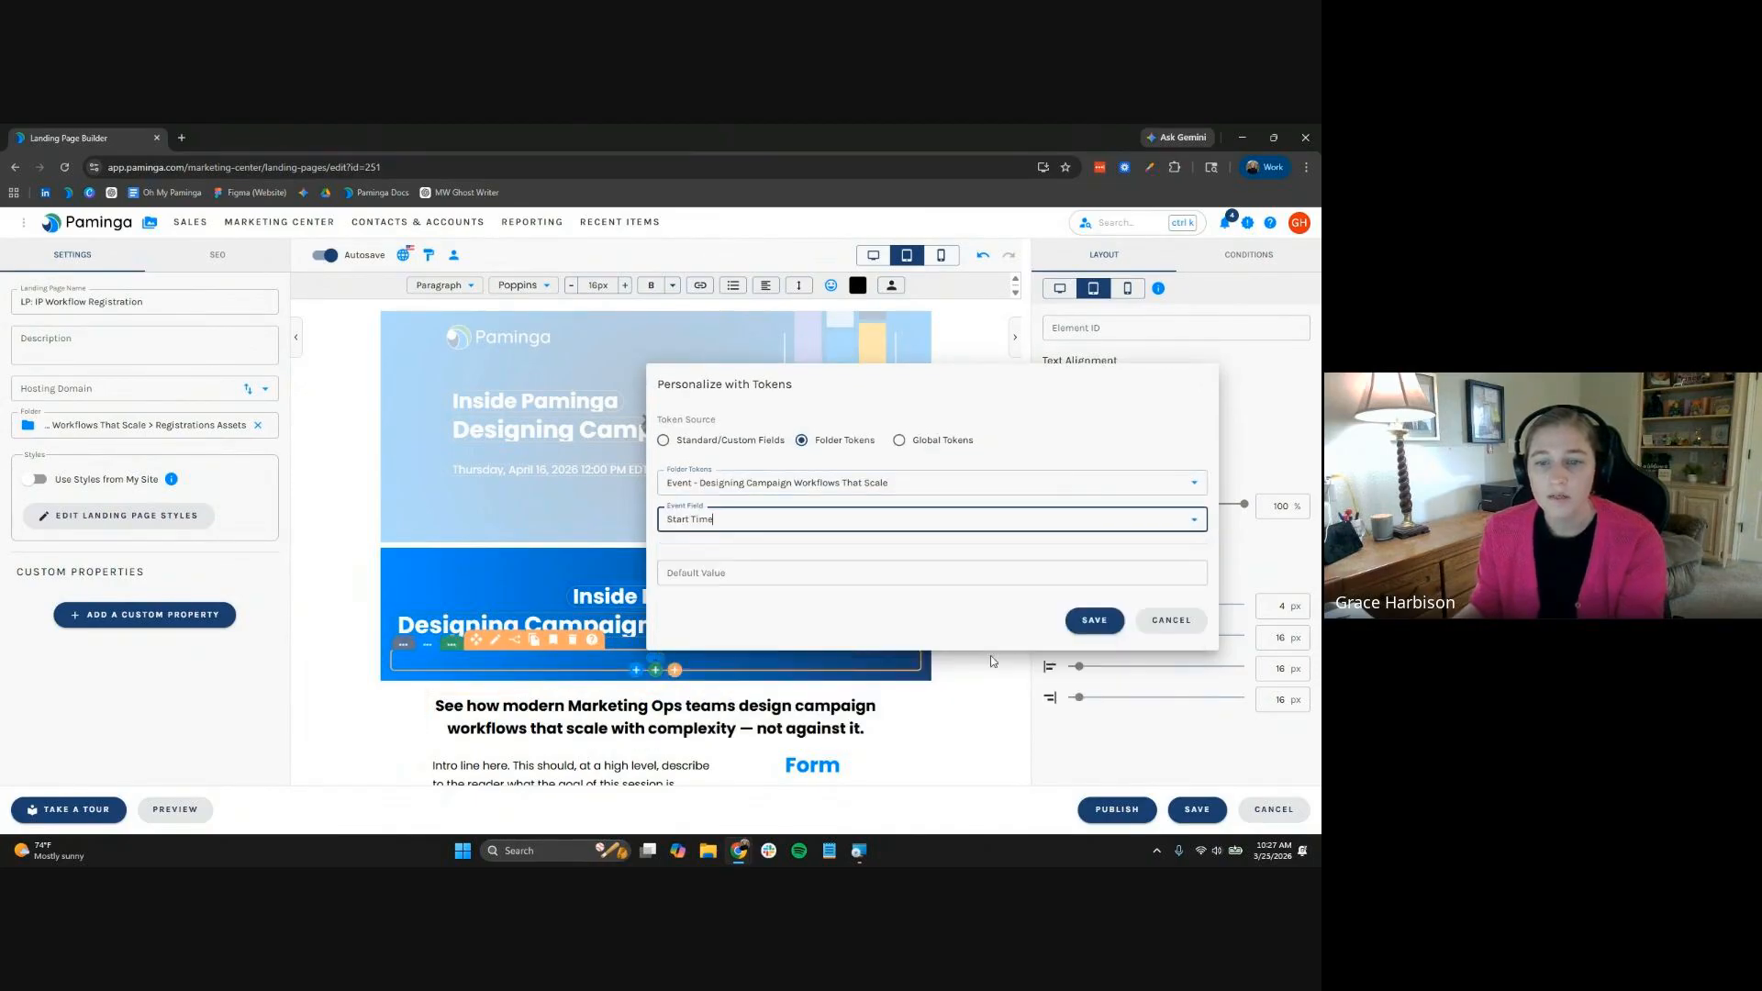
pyautogui.click(1092, 621)
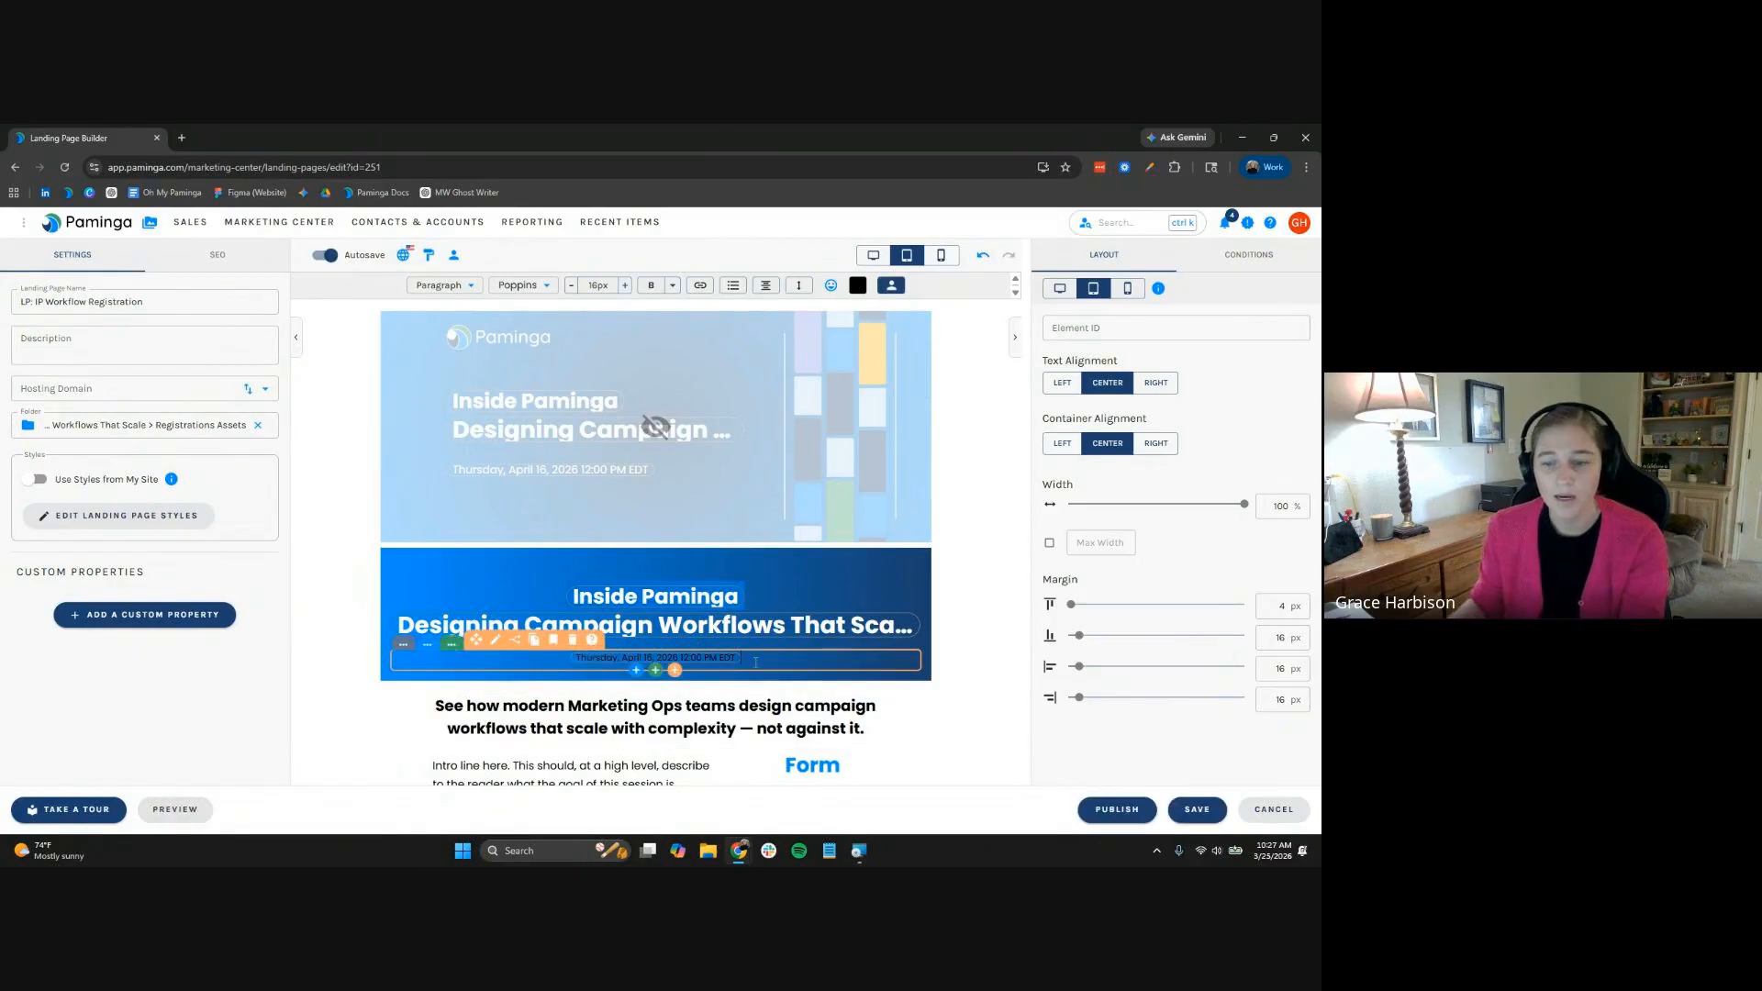
# Make the date line text white and set its size to 18px
pyautogui.click(857, 285)
pyautogui.click(822, 542)
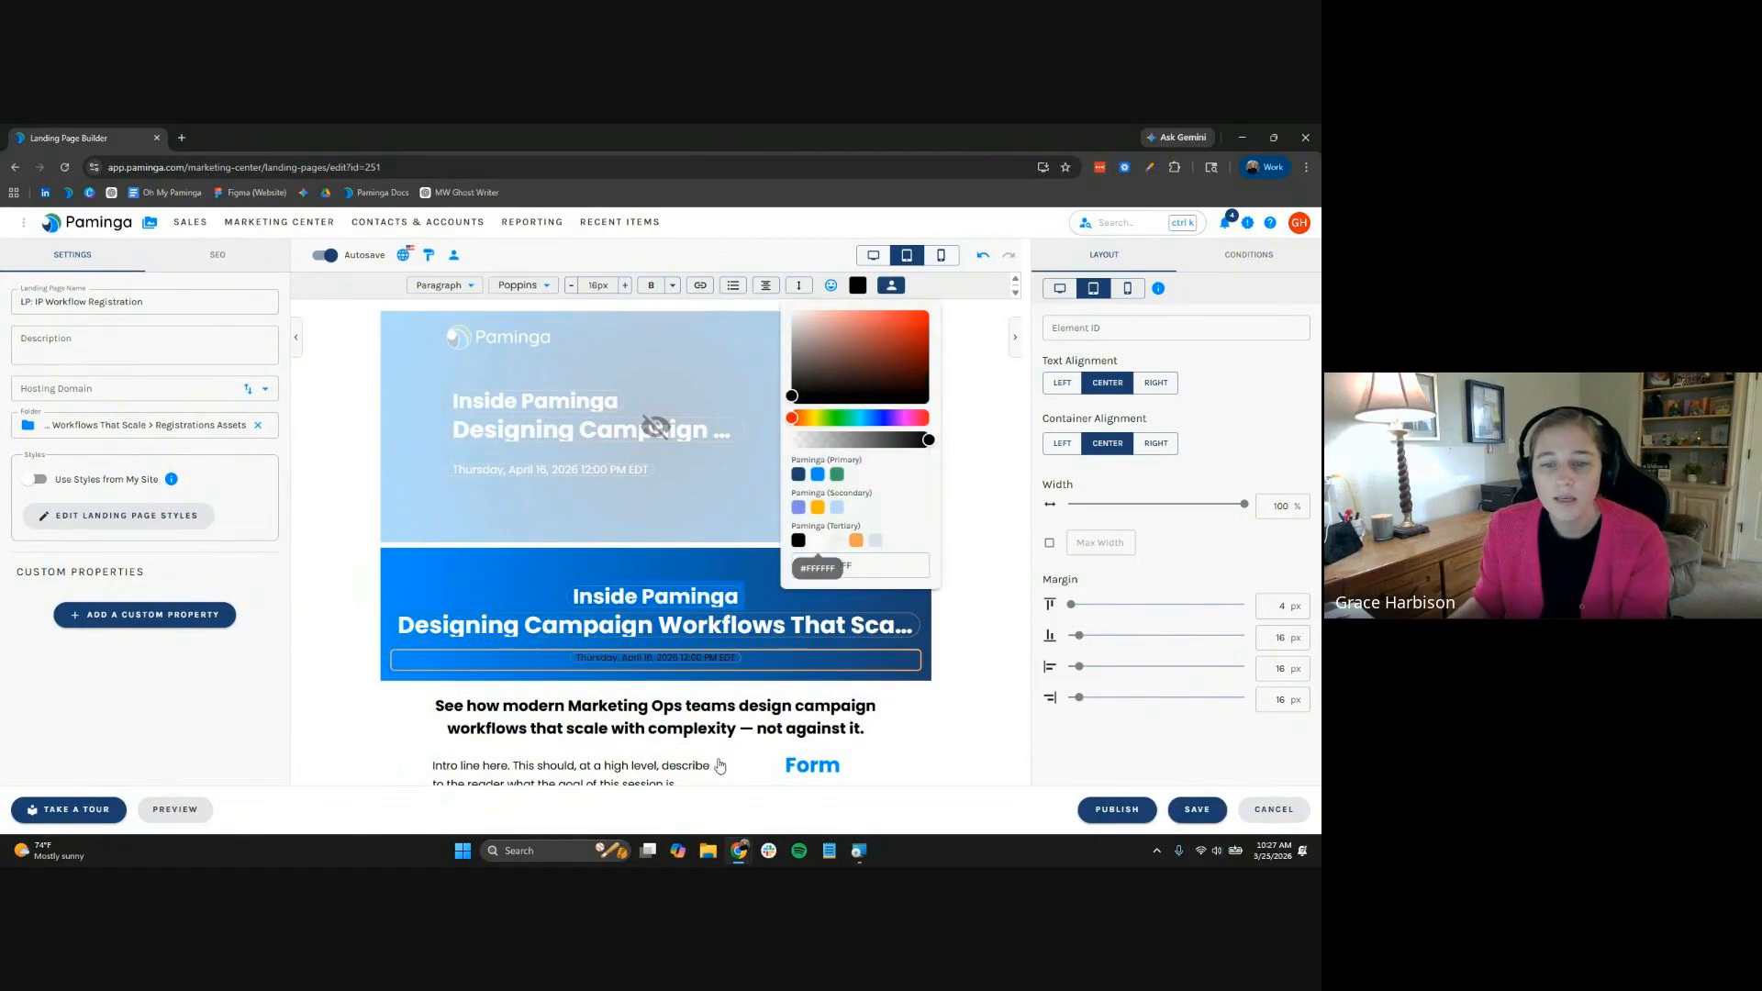
pyautogui.click(774, 663)
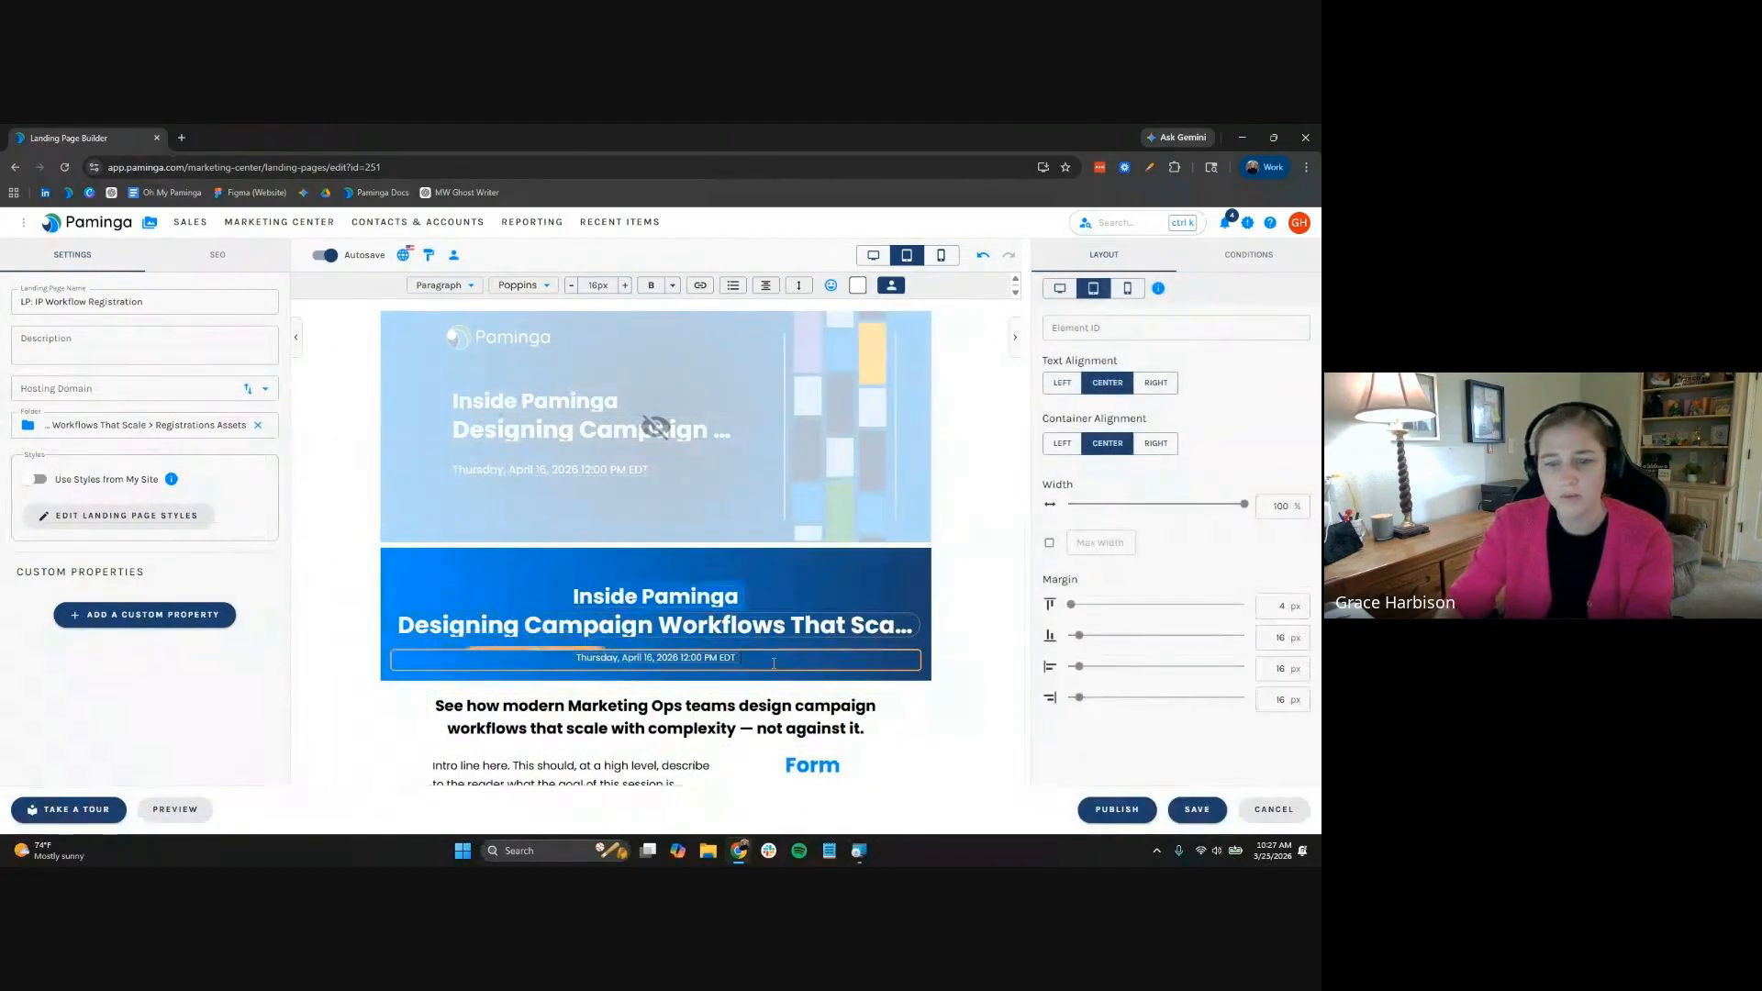
pyautogui.click(625, 286)
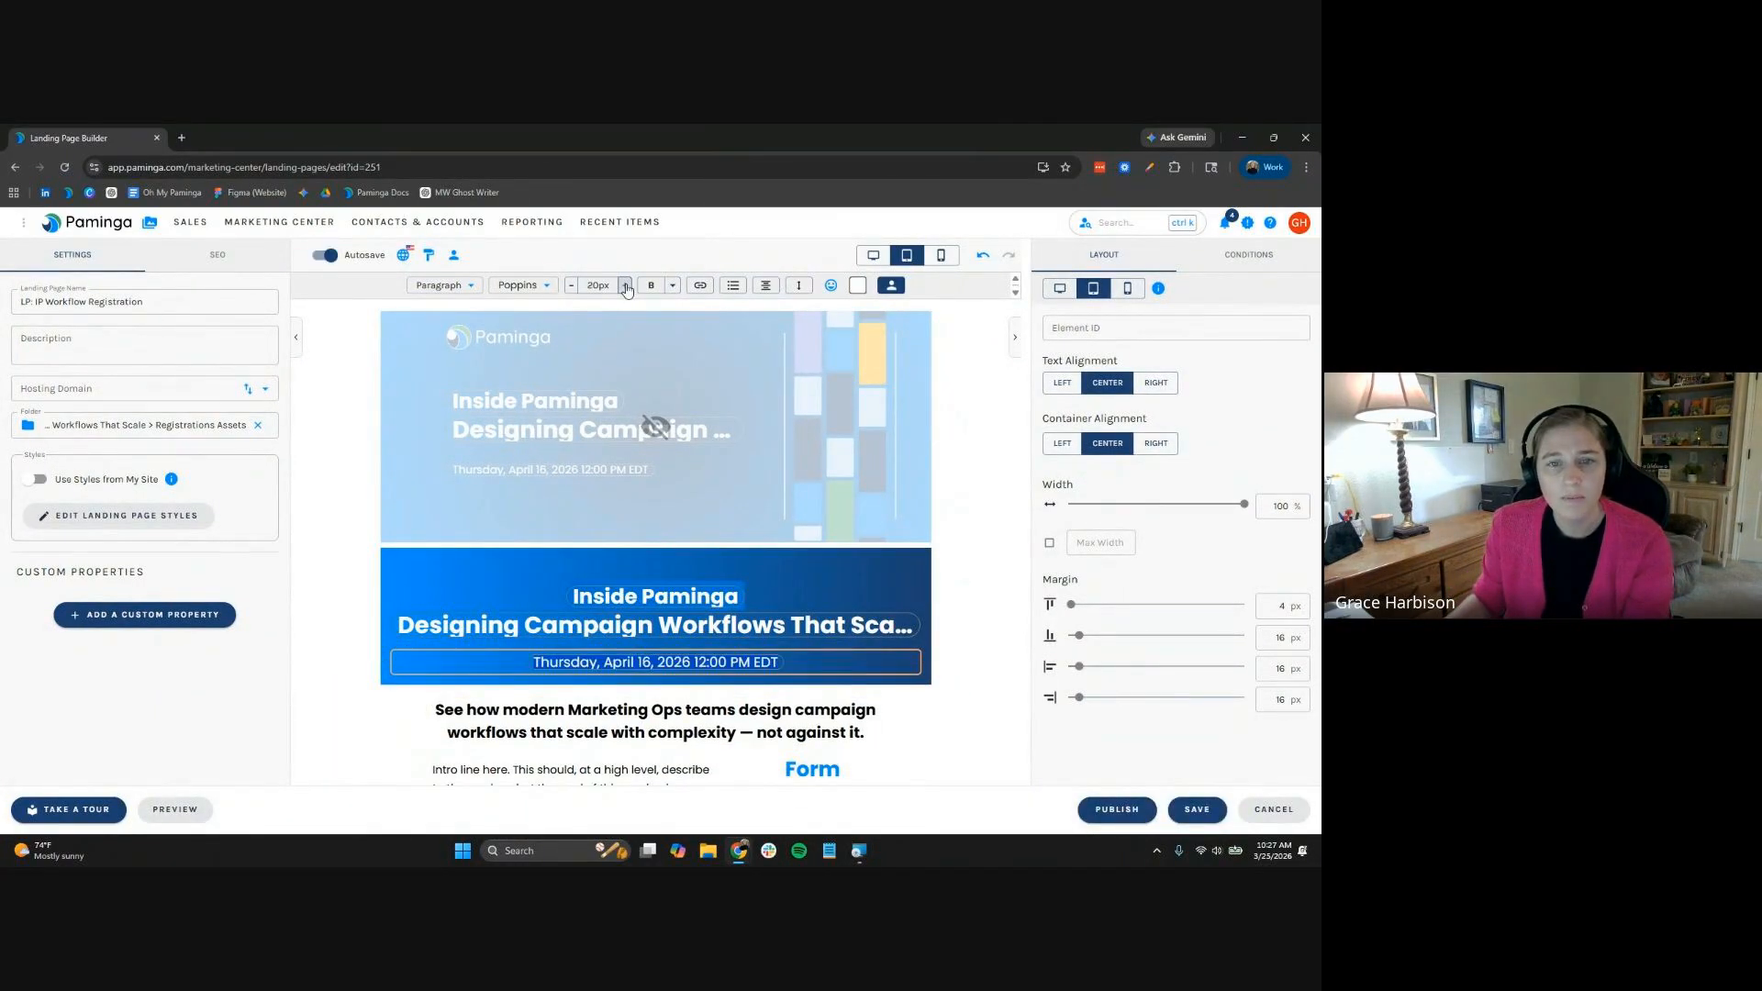
pyautogui.click(571, 287)
pyautogui.click(571, 287)
pyautogui.click(571, 286)
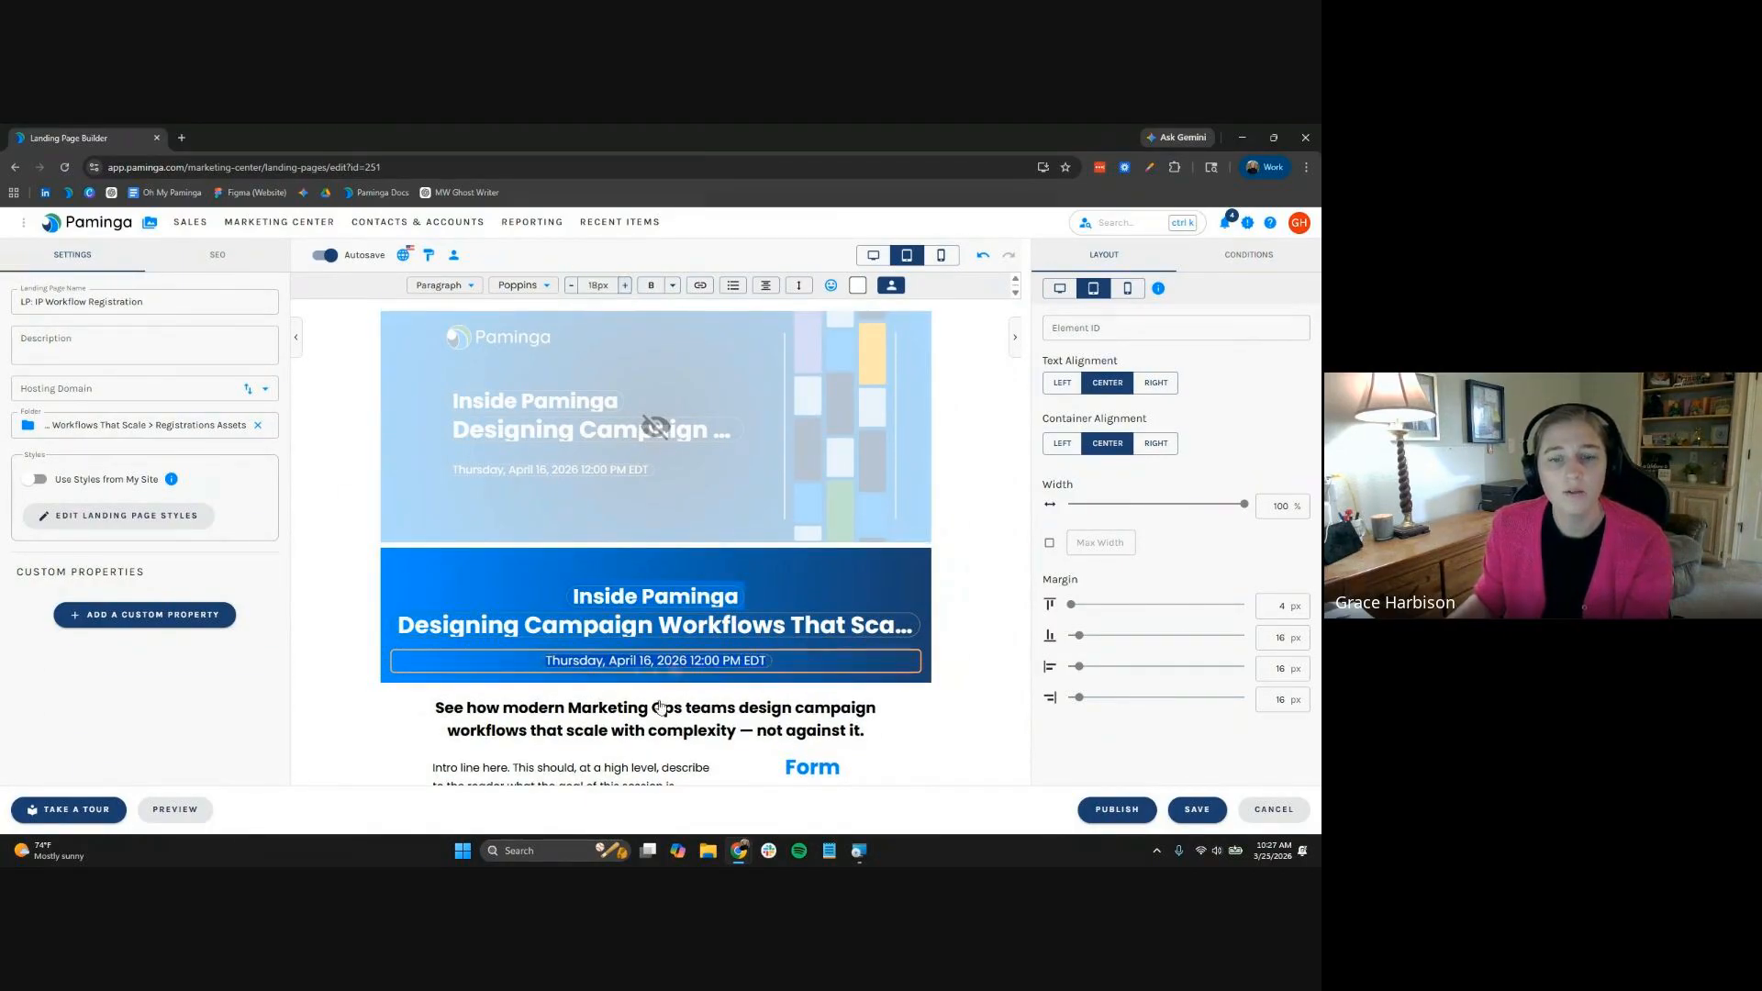
pyautogui.click(863, 729)
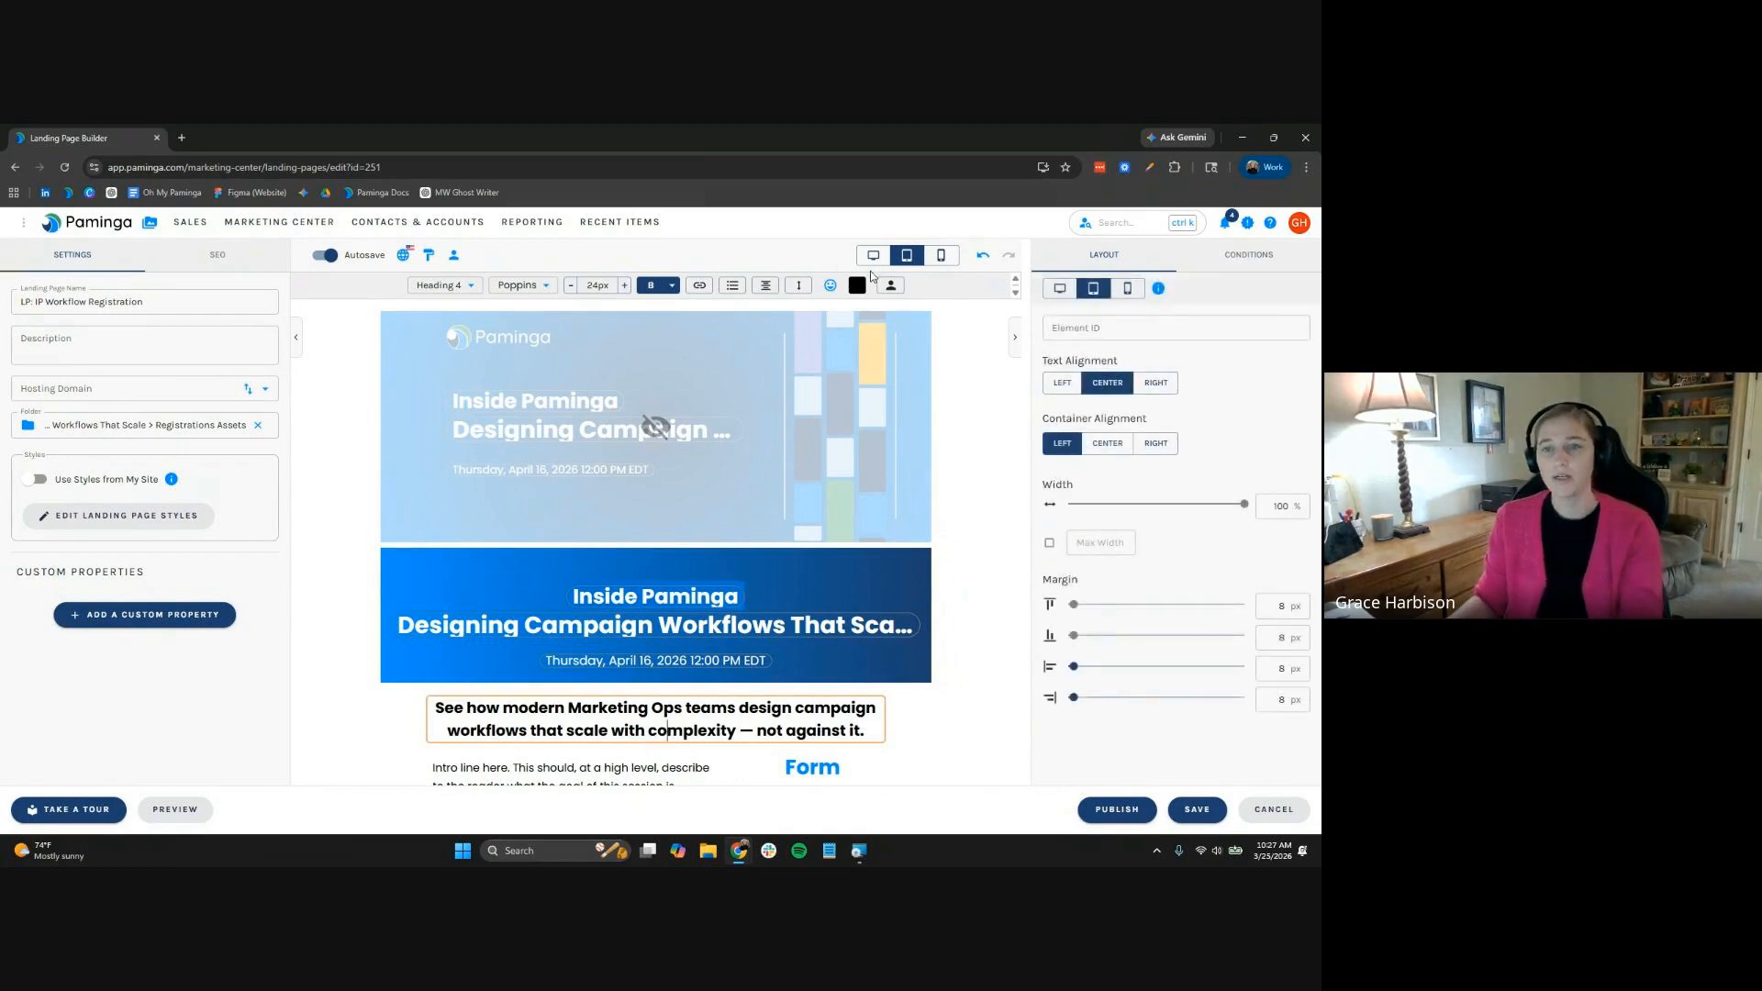
pyautogui.click(906, 256)
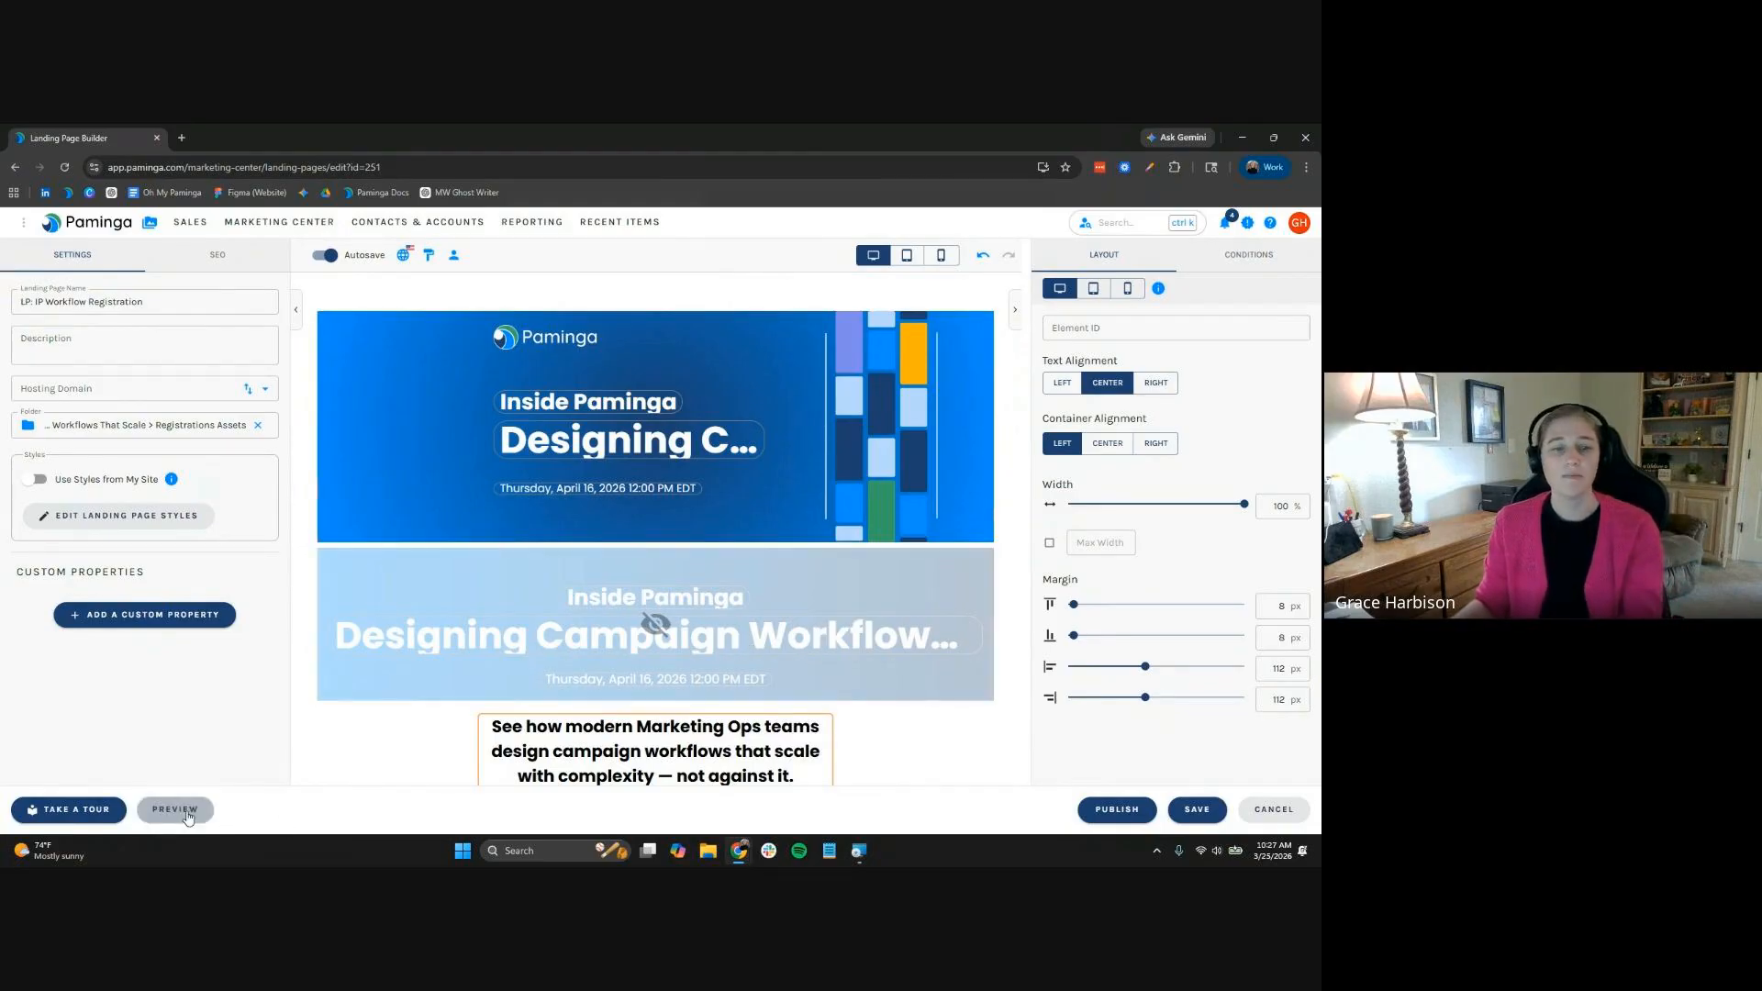
pyautogui.click(907, 255)
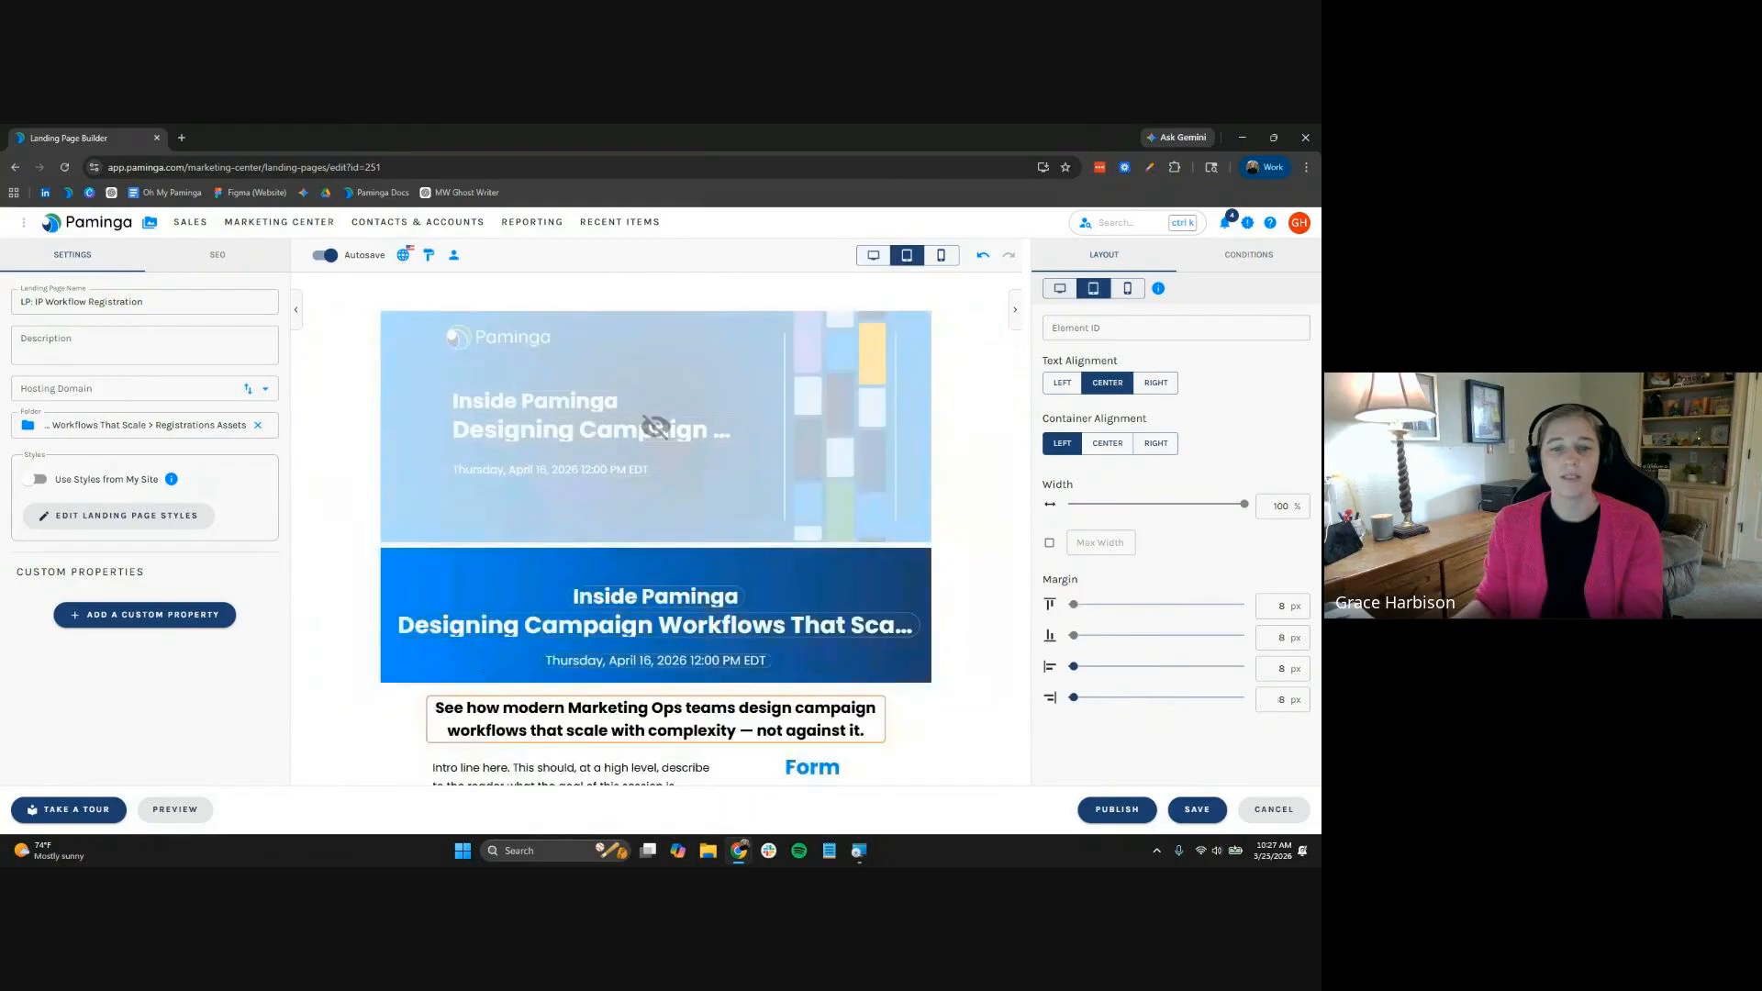
pyautogui.click(177, 810)
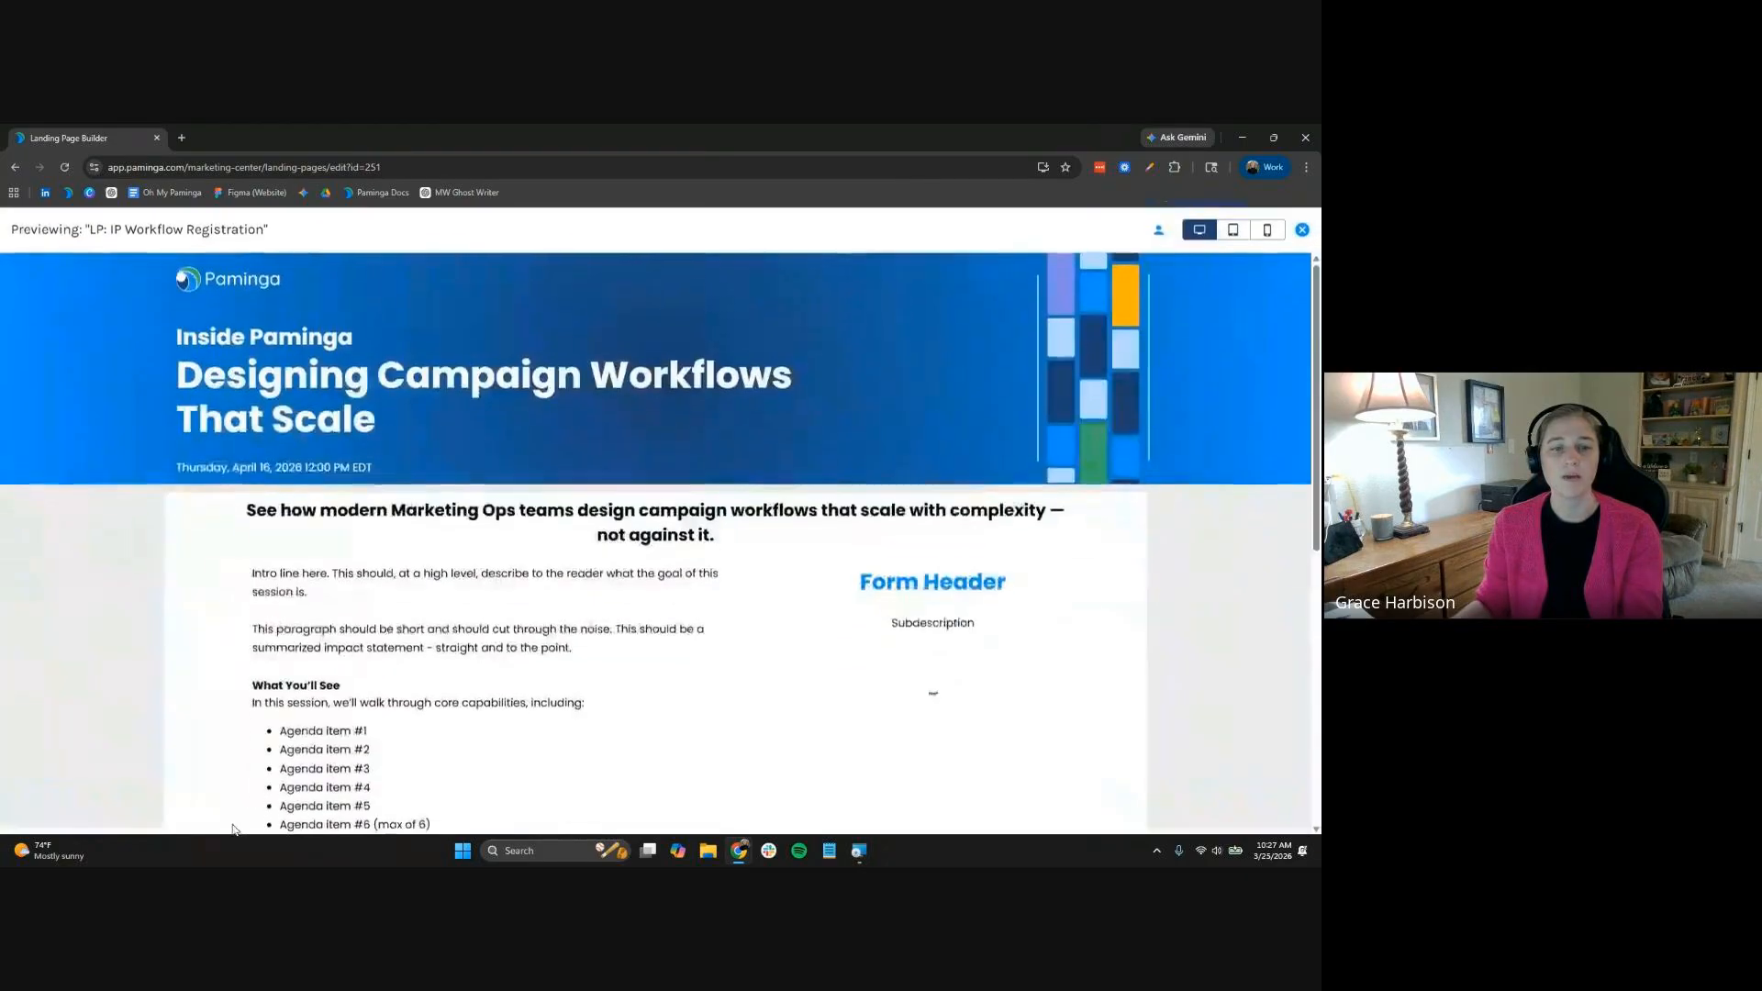
pyautogui.click(1249, 236)
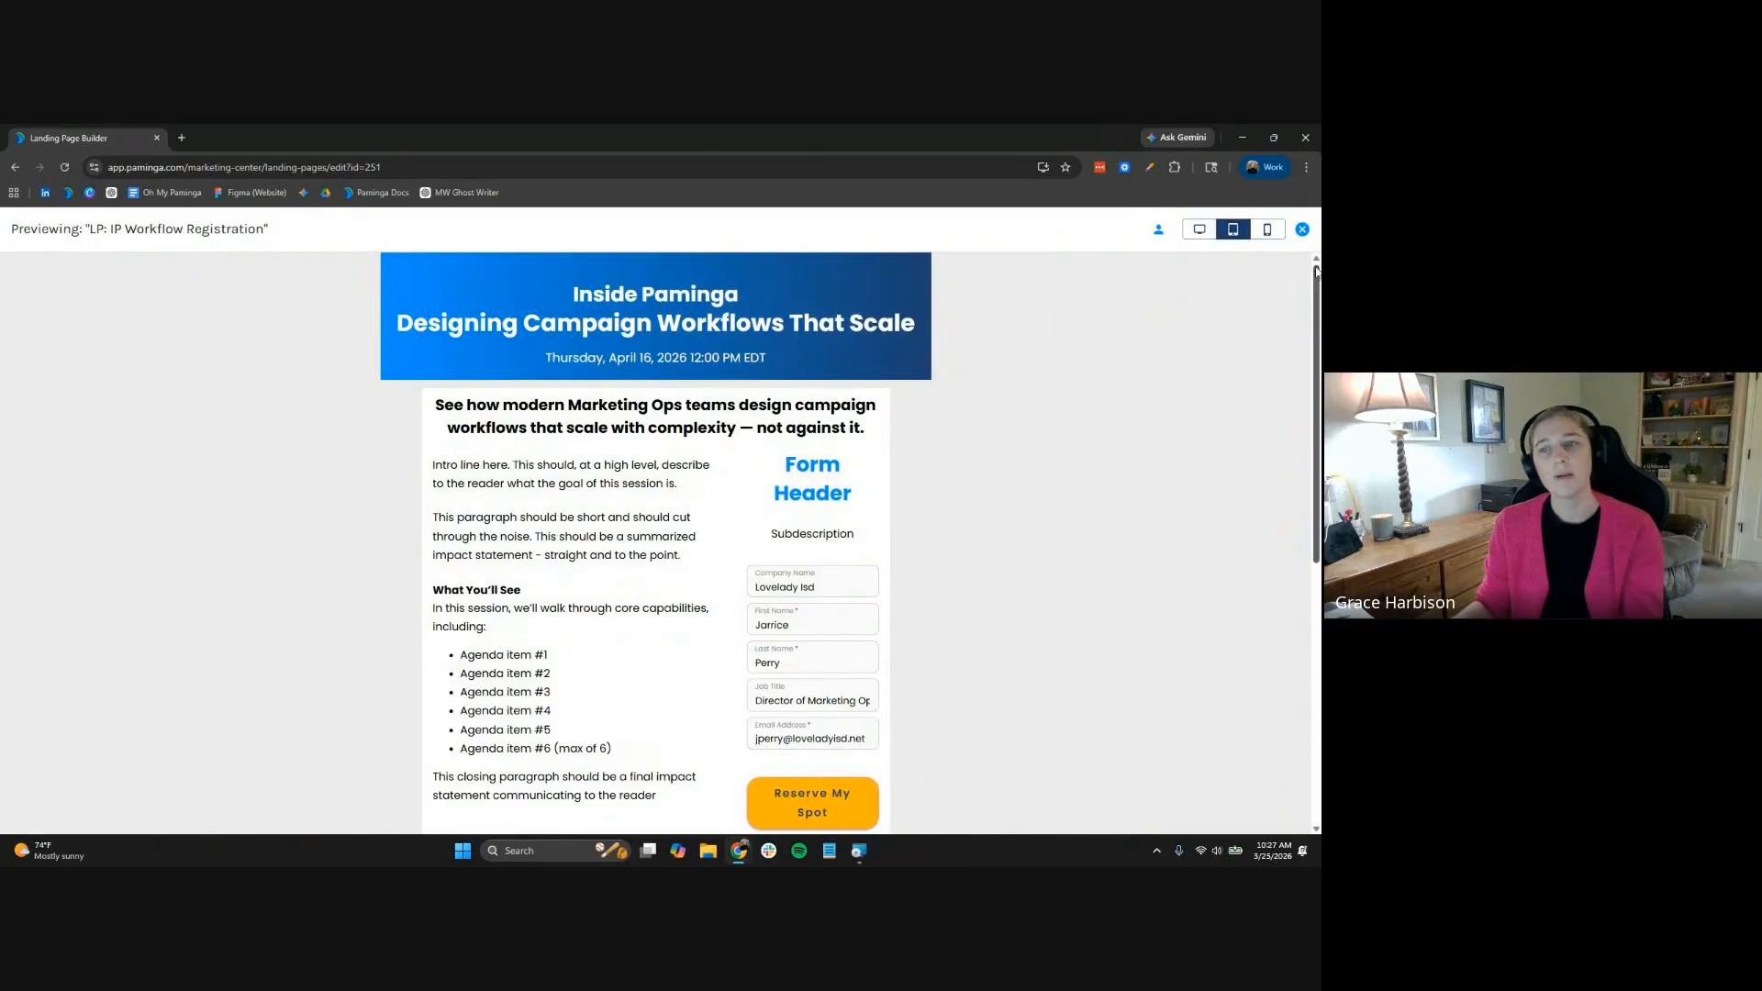
pyautogui.click(1266, 230)
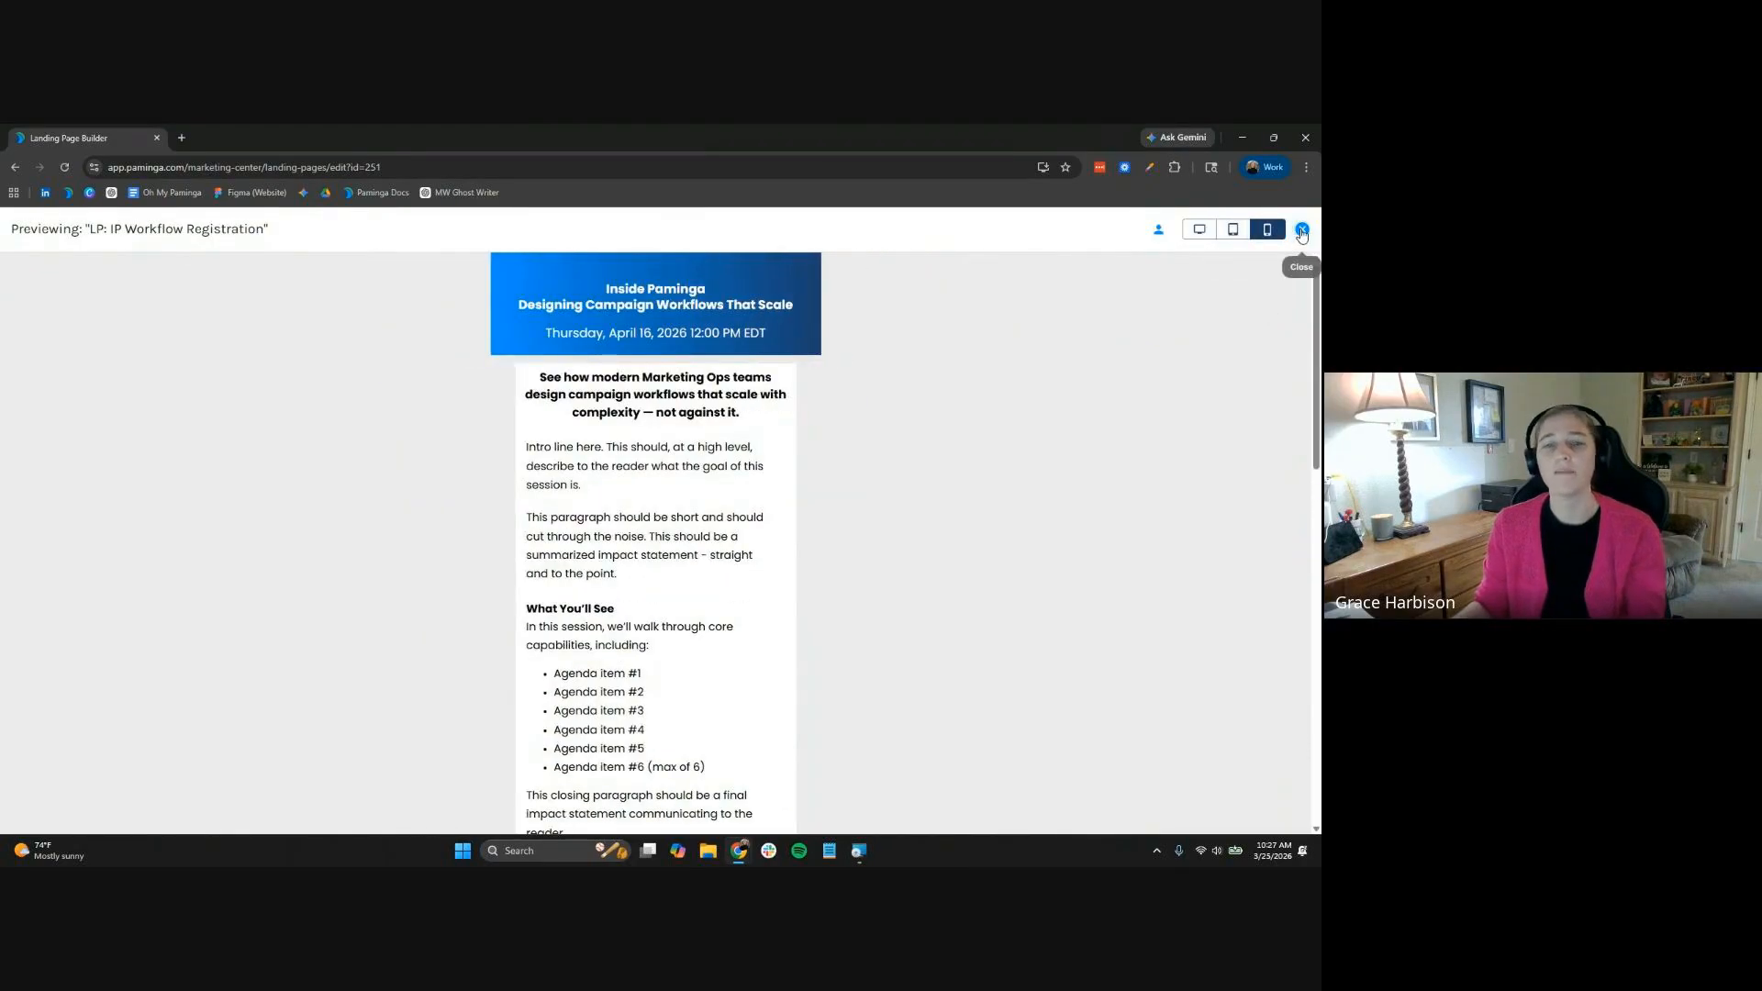
pyautogui.click(1302, 231)
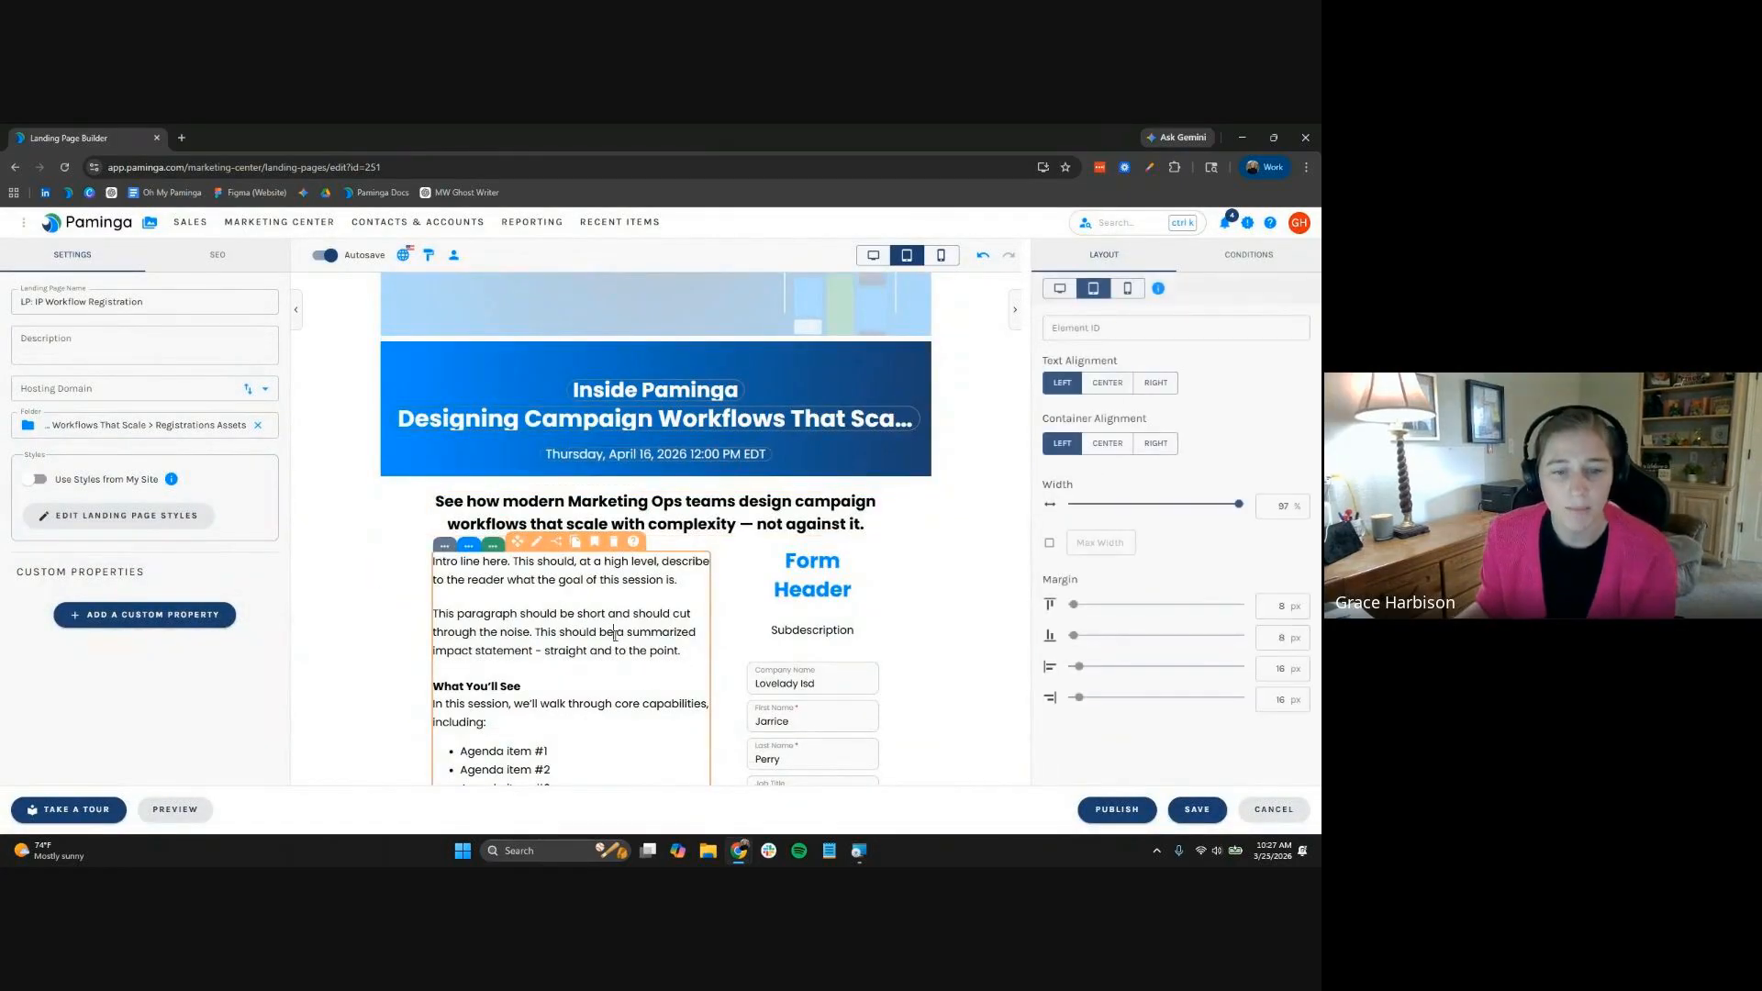
# Replace the intro block's text with the new copy pasted as plain text, enlarged to 18px
pyautogui.click(615, 633)
pyautogui.scroll(-2, 615, 633)
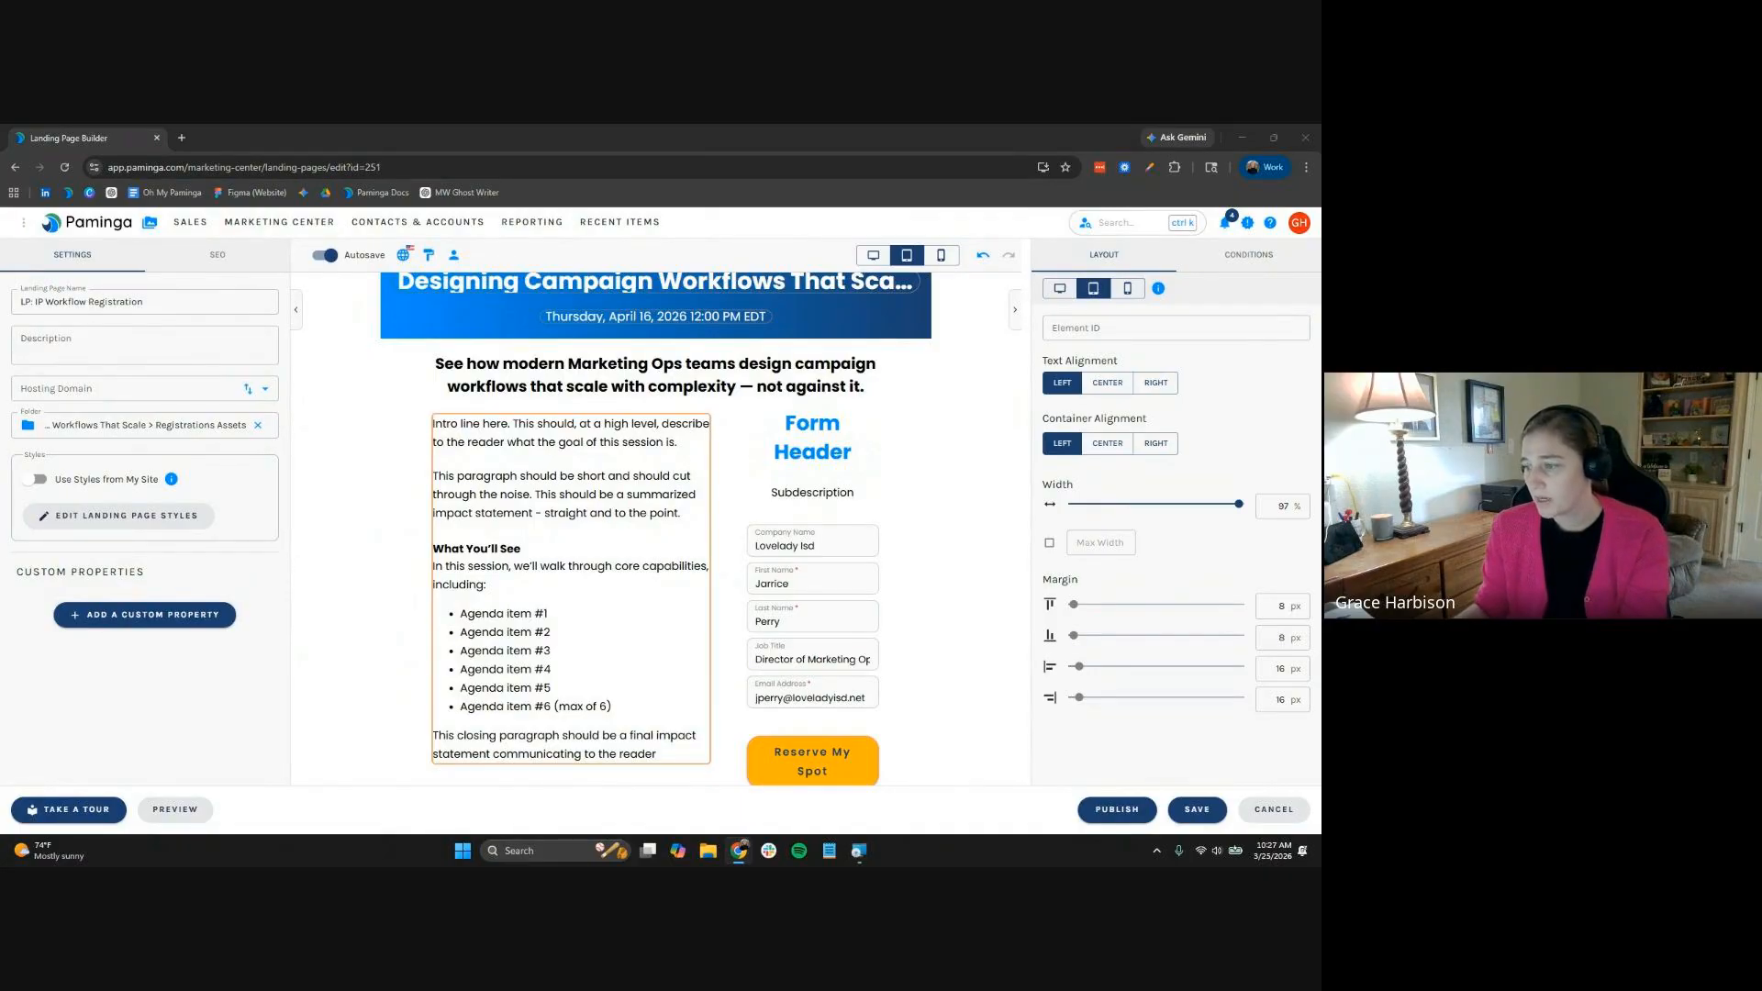
pyautogui.click(554, 607)
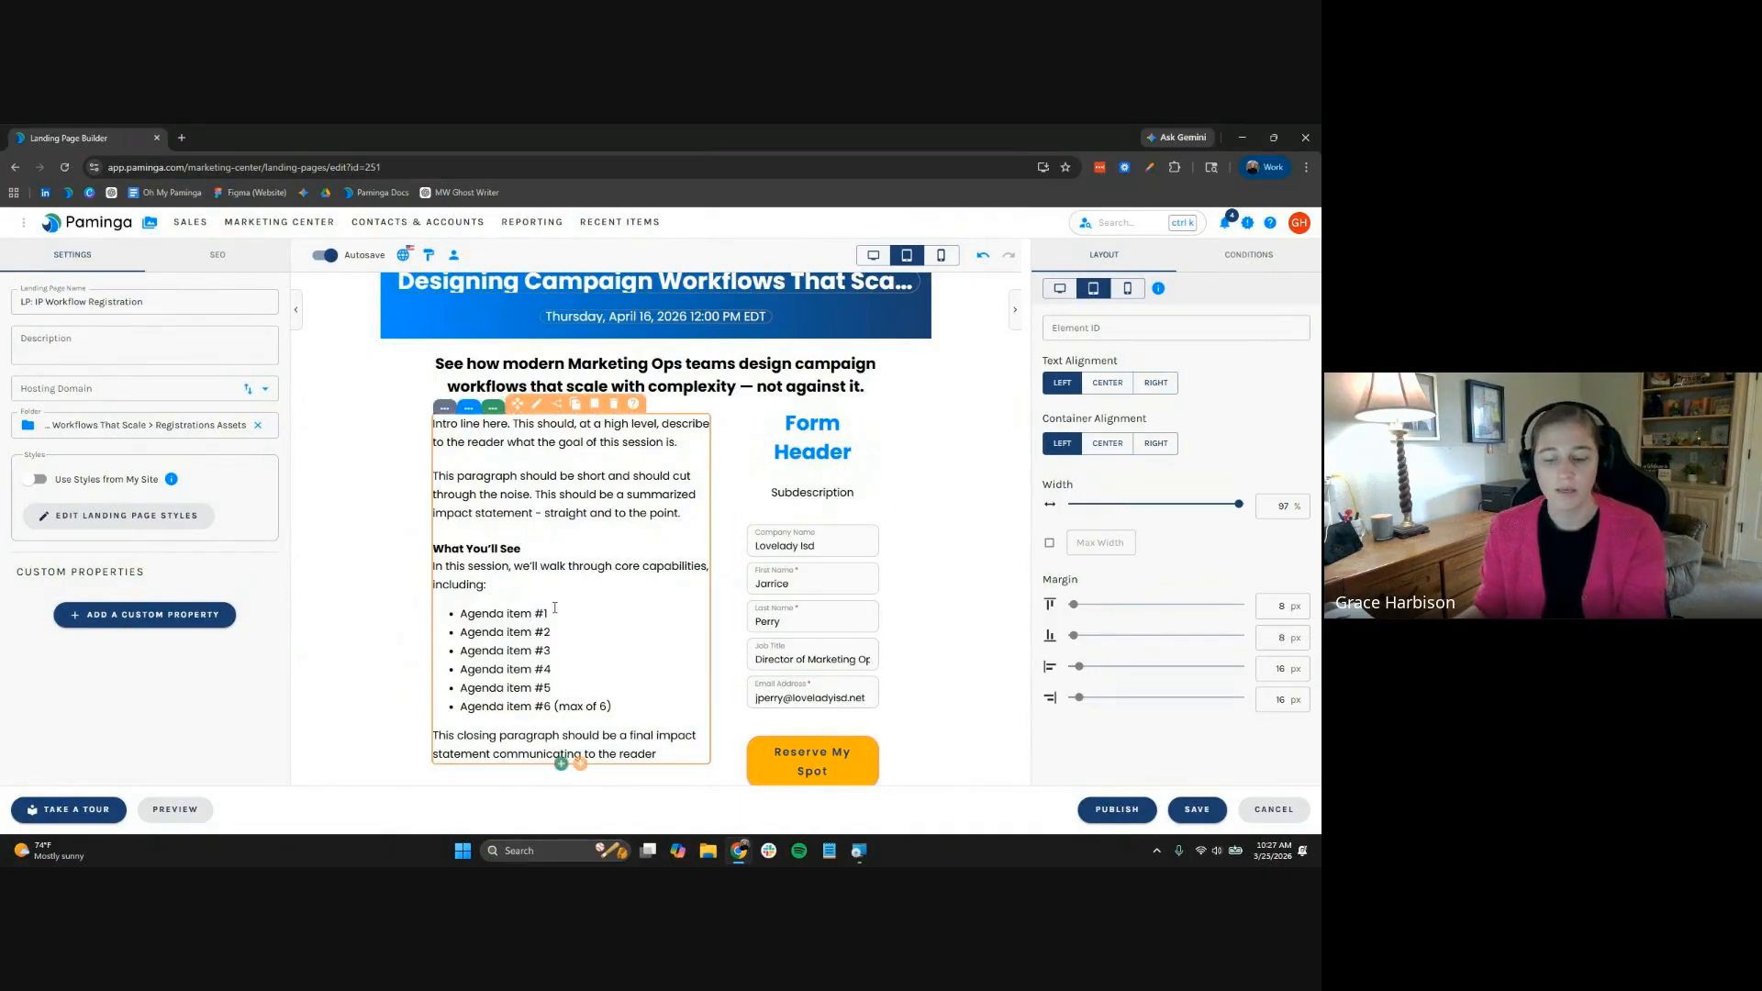
pyautogui.hotkey('ctrl', 'a')
pyautogui.rightClick(554, 606)
pyautogui.click(634, 381)
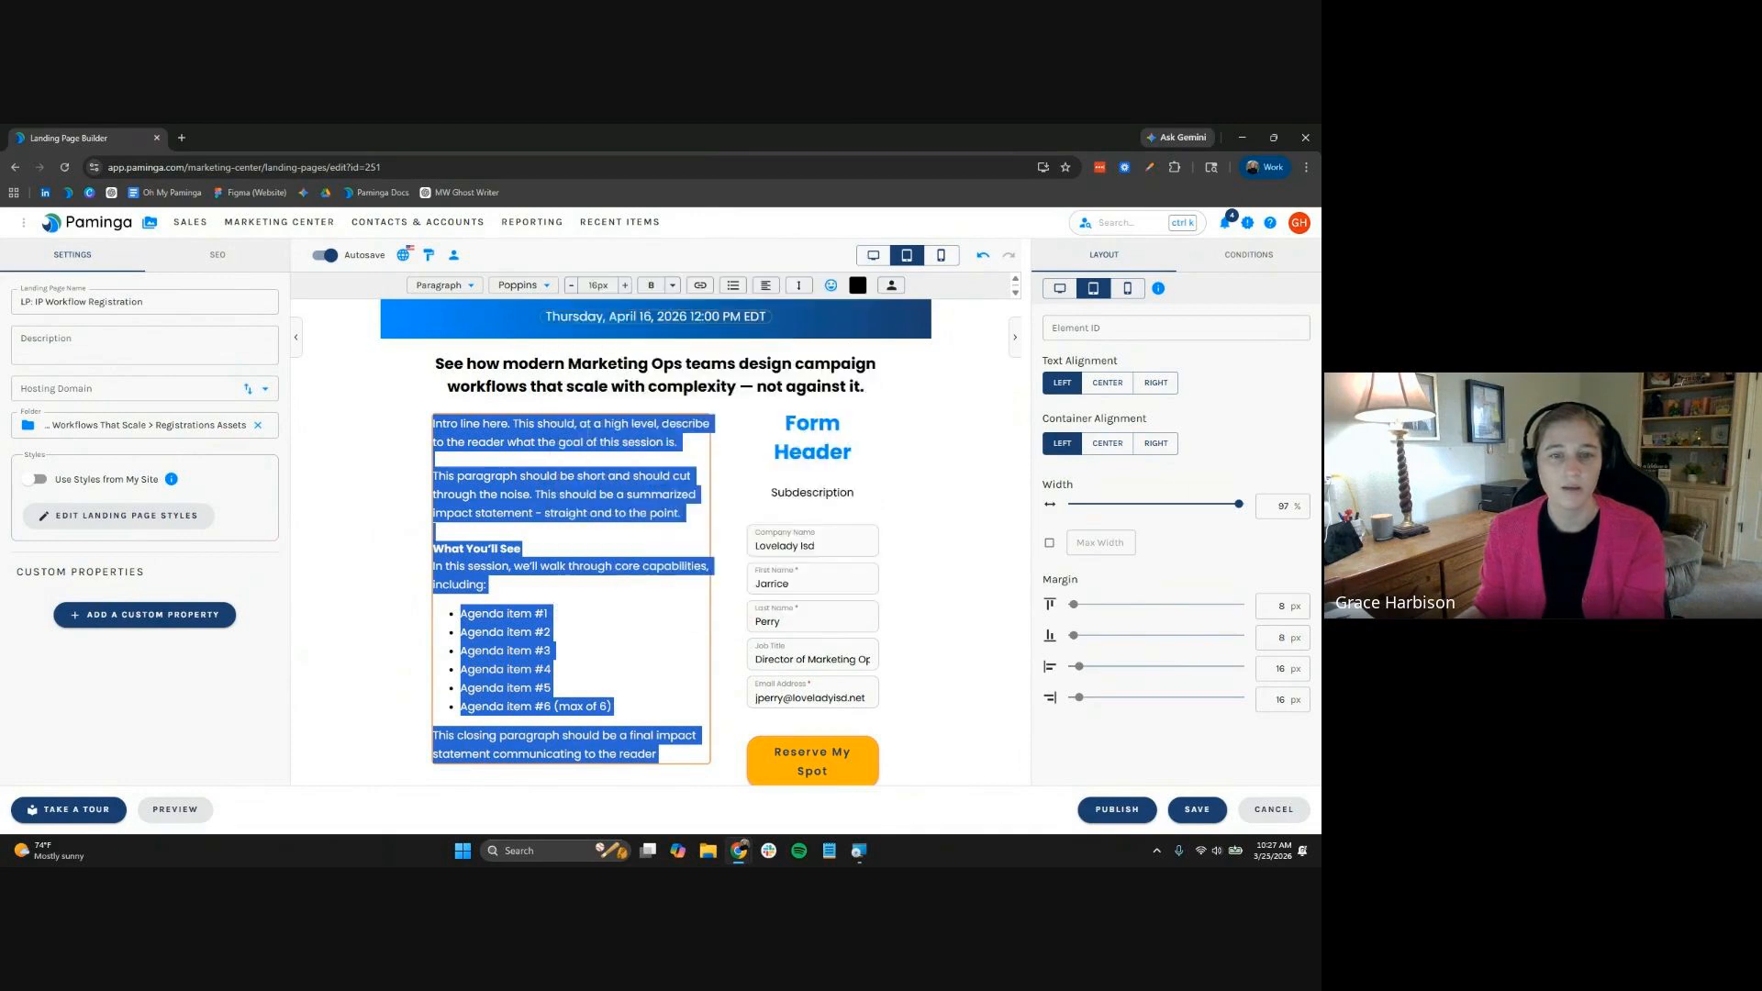
pyautogui.hotkey('ctrl', 'a')
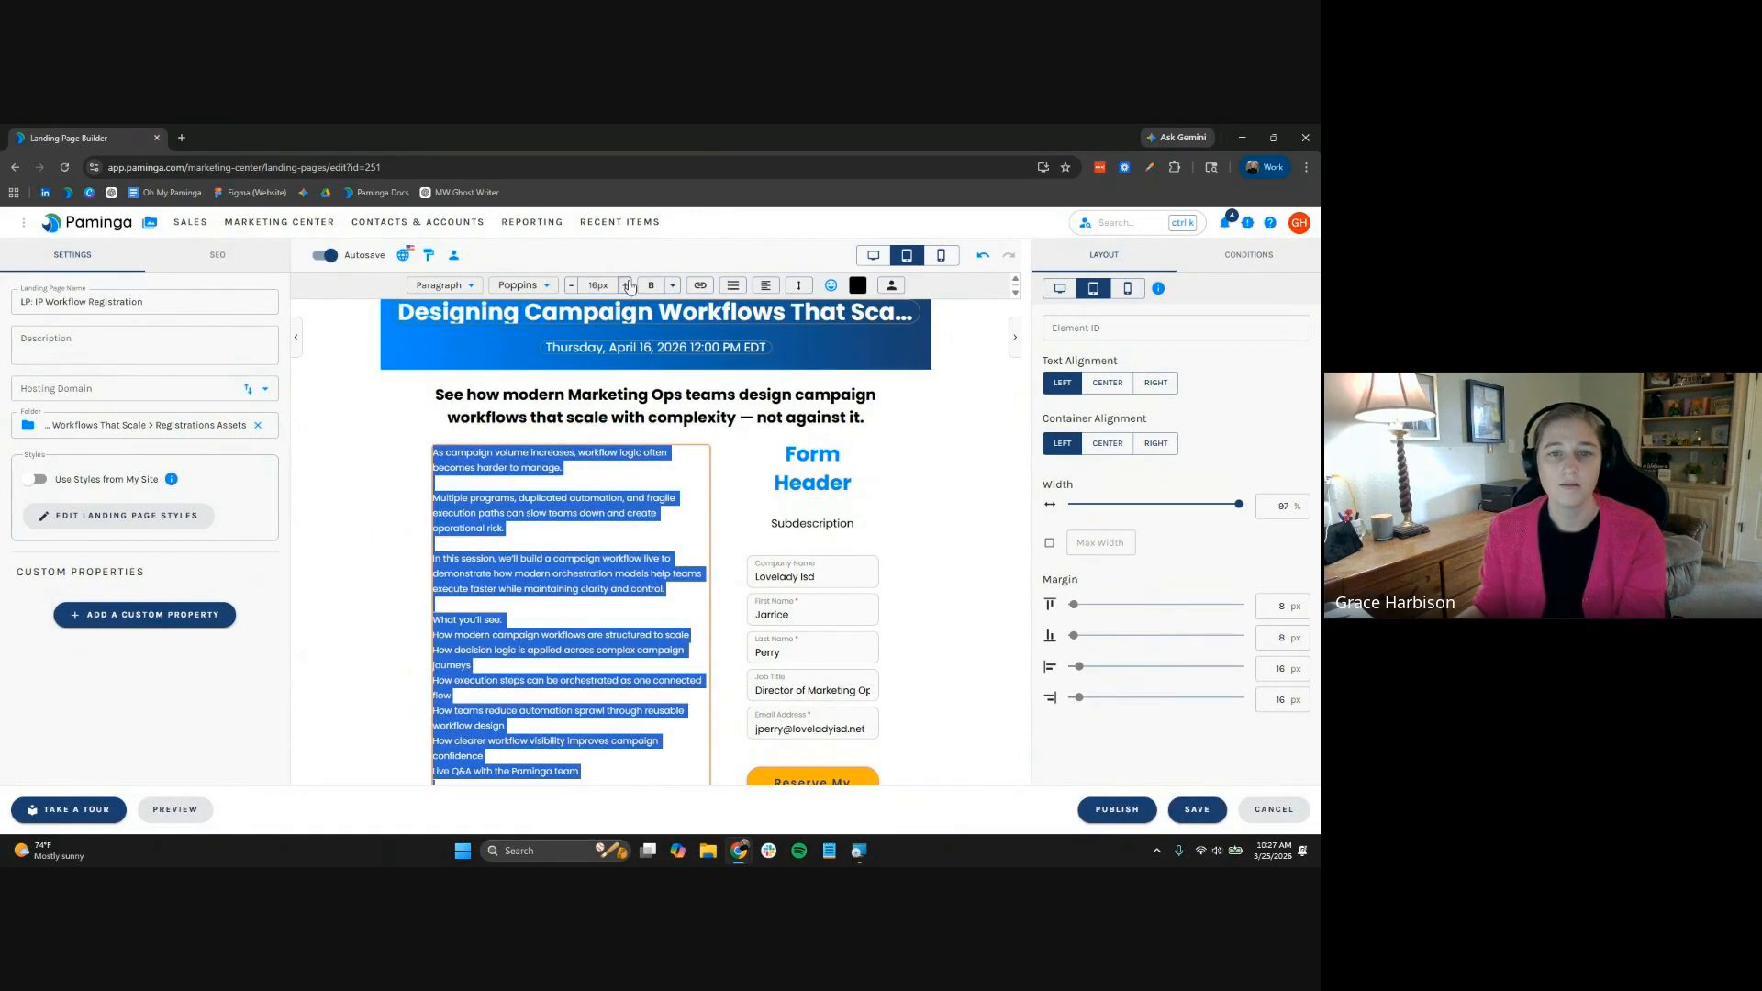
pyautogui.click(627, 286)
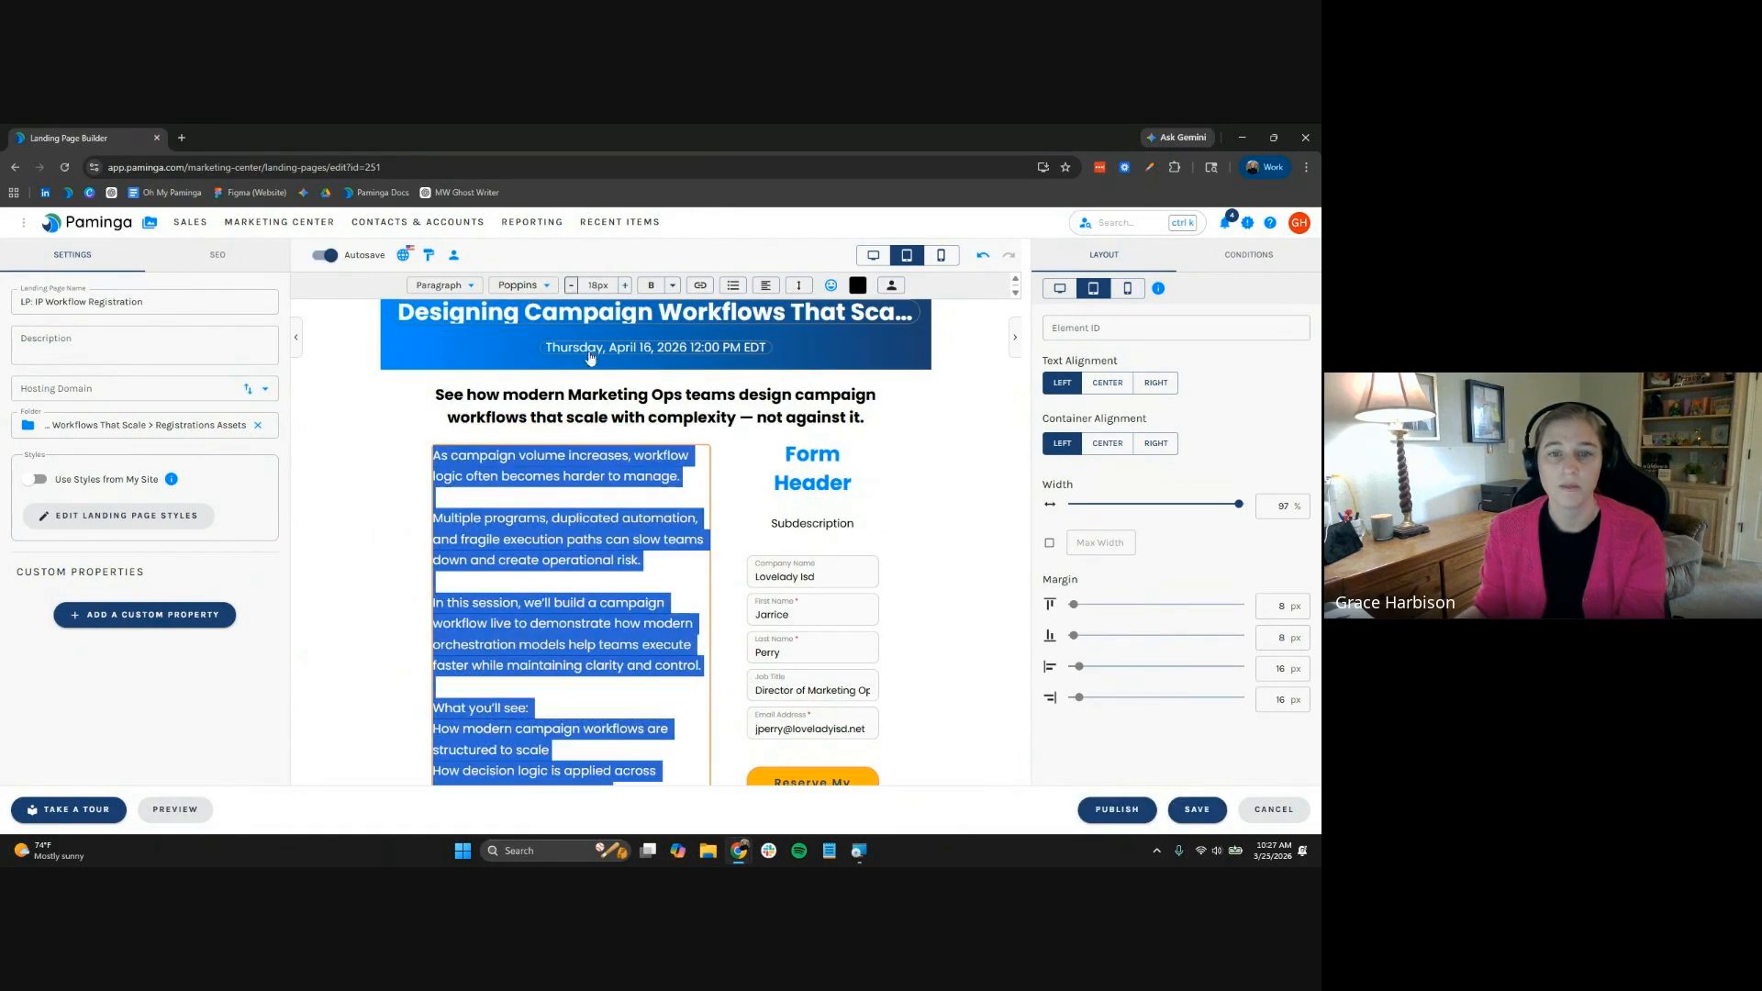
pyautogui.click(623, 578)
# Apply bullet formatting to the What you'll see item lines, then remove it again
pyautogui.scroll(-2, 550, 541)
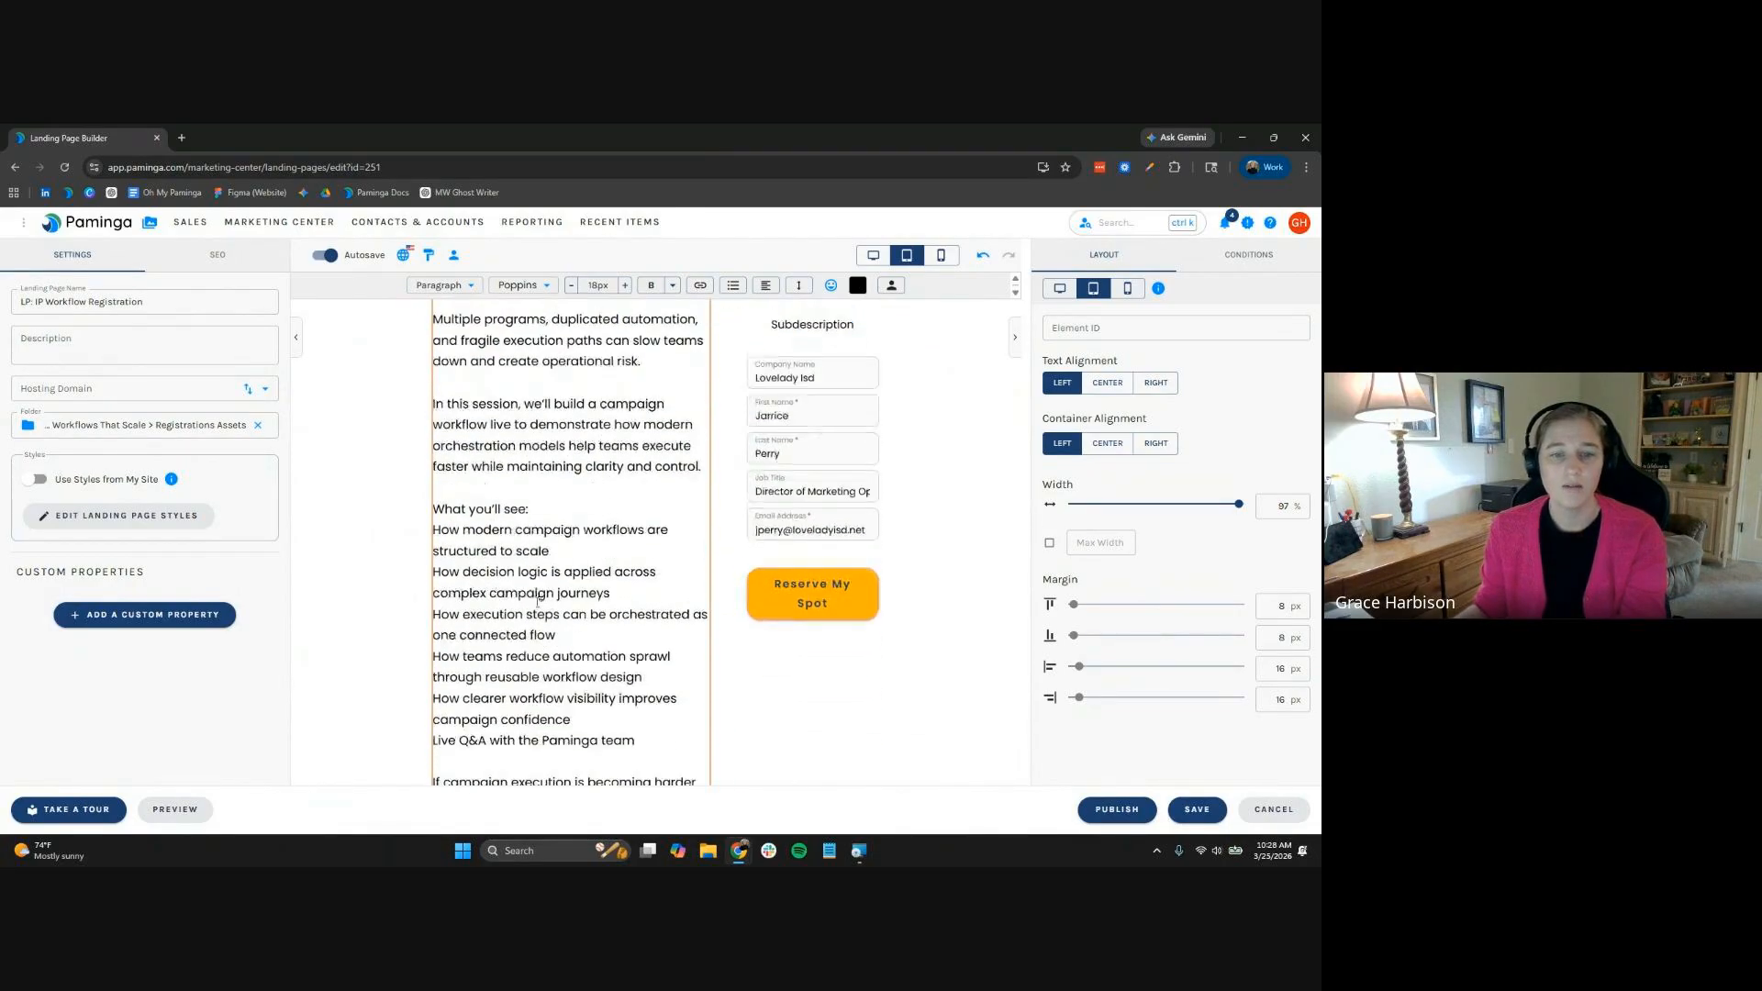
pyautogui.keyDown('shift'); pyautogui.click(551, 730); pyautogui.keyUp('shift')
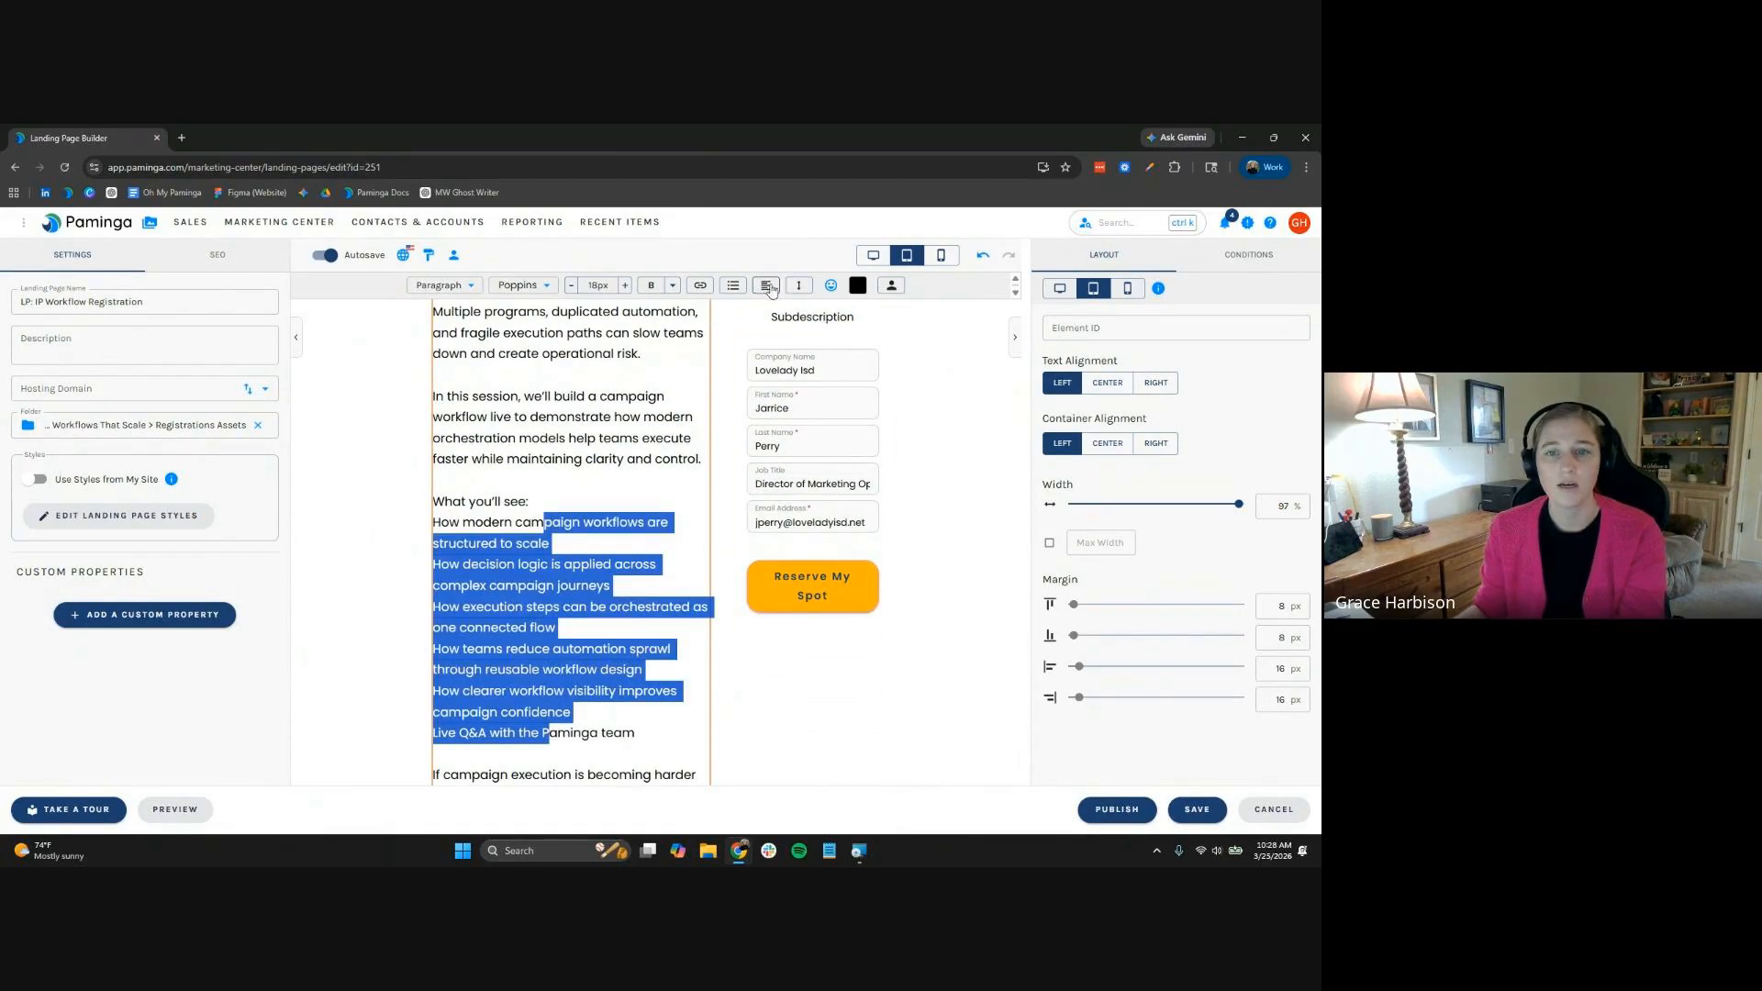
pyautogui.click(734, 286)
pyautogui.click(709, 336)
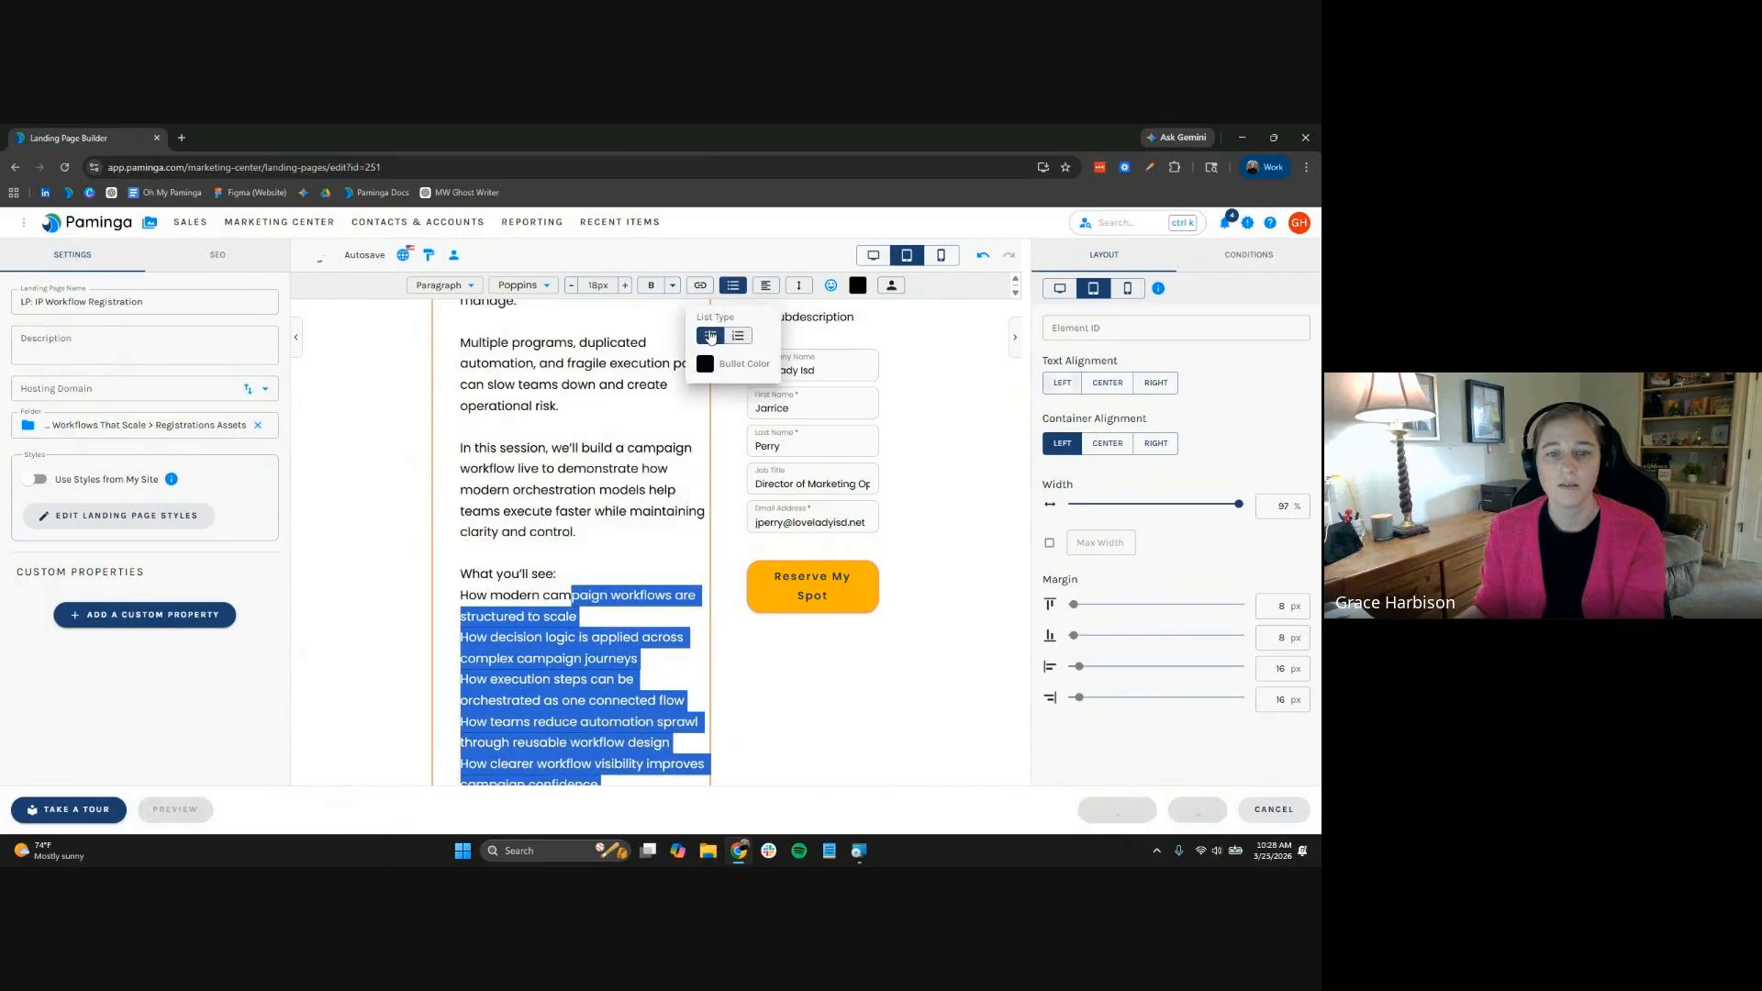
pyautogui.click(719, 340)
# Restore clean paragraph breaks before Multiple programs, In this session, and What you'll see:
pyautogui.scroll(3, 587, 421)
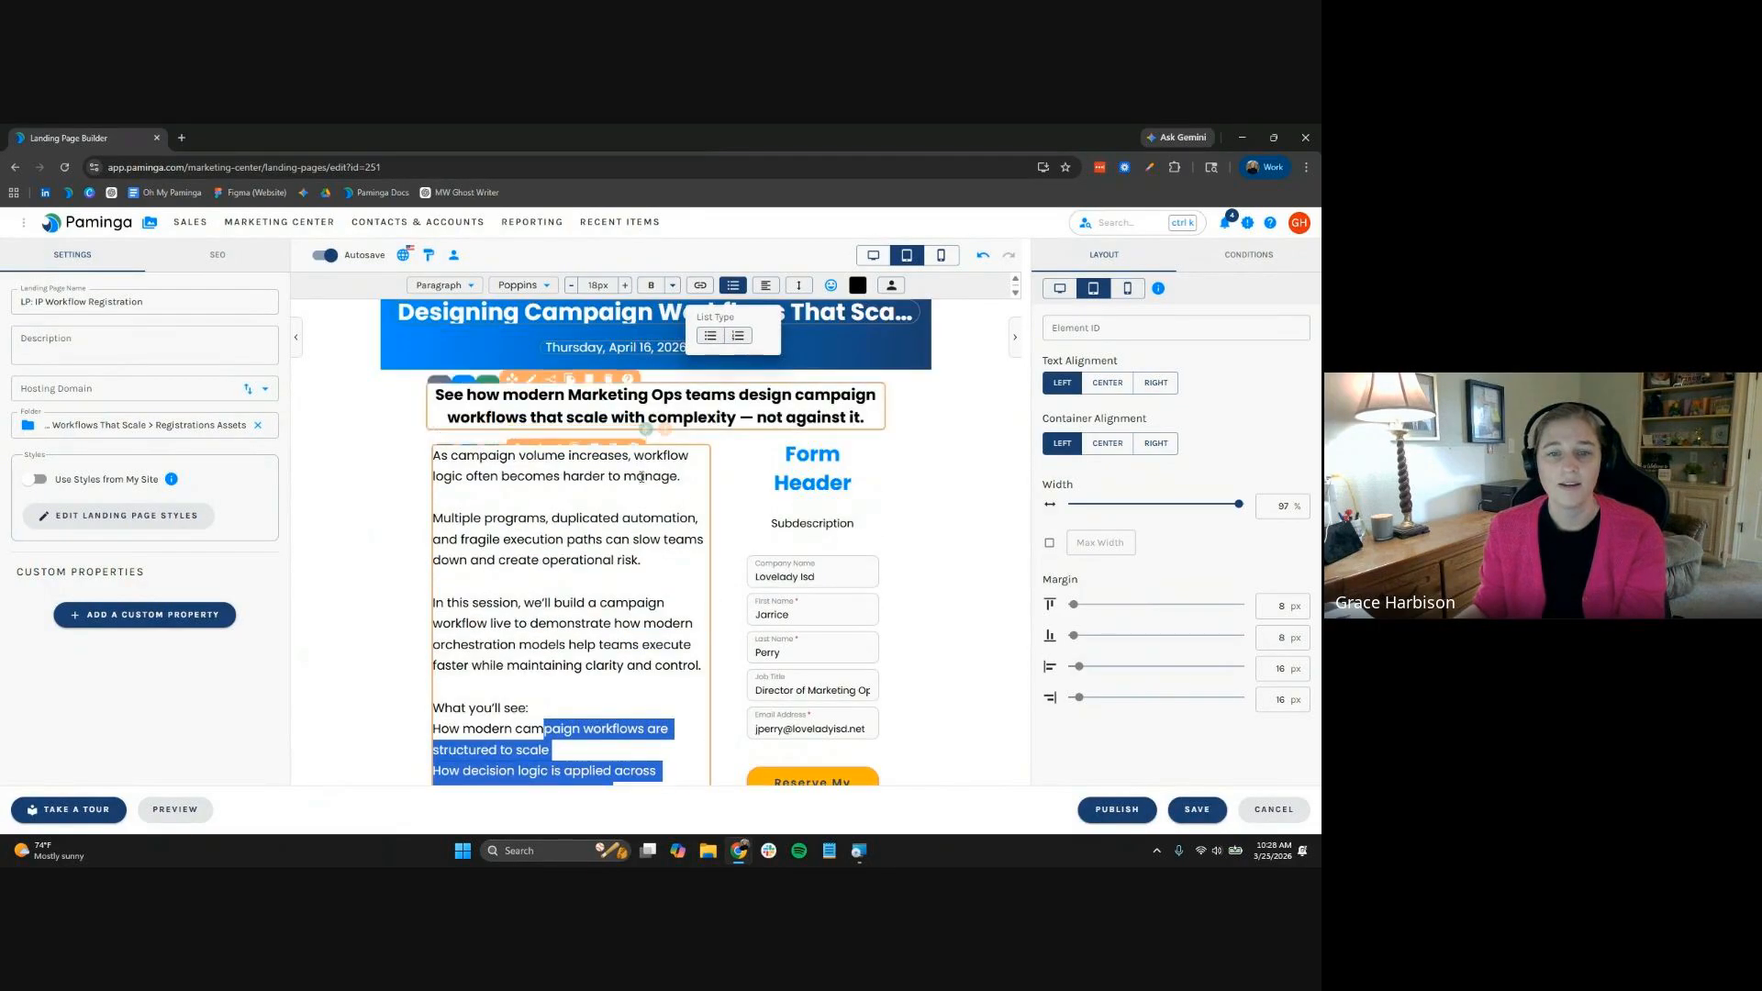
pyautogui.click(663, 481)
pyautogui.press('End')
pyautogui.press('Delete')
pyautogui.press('Delete')
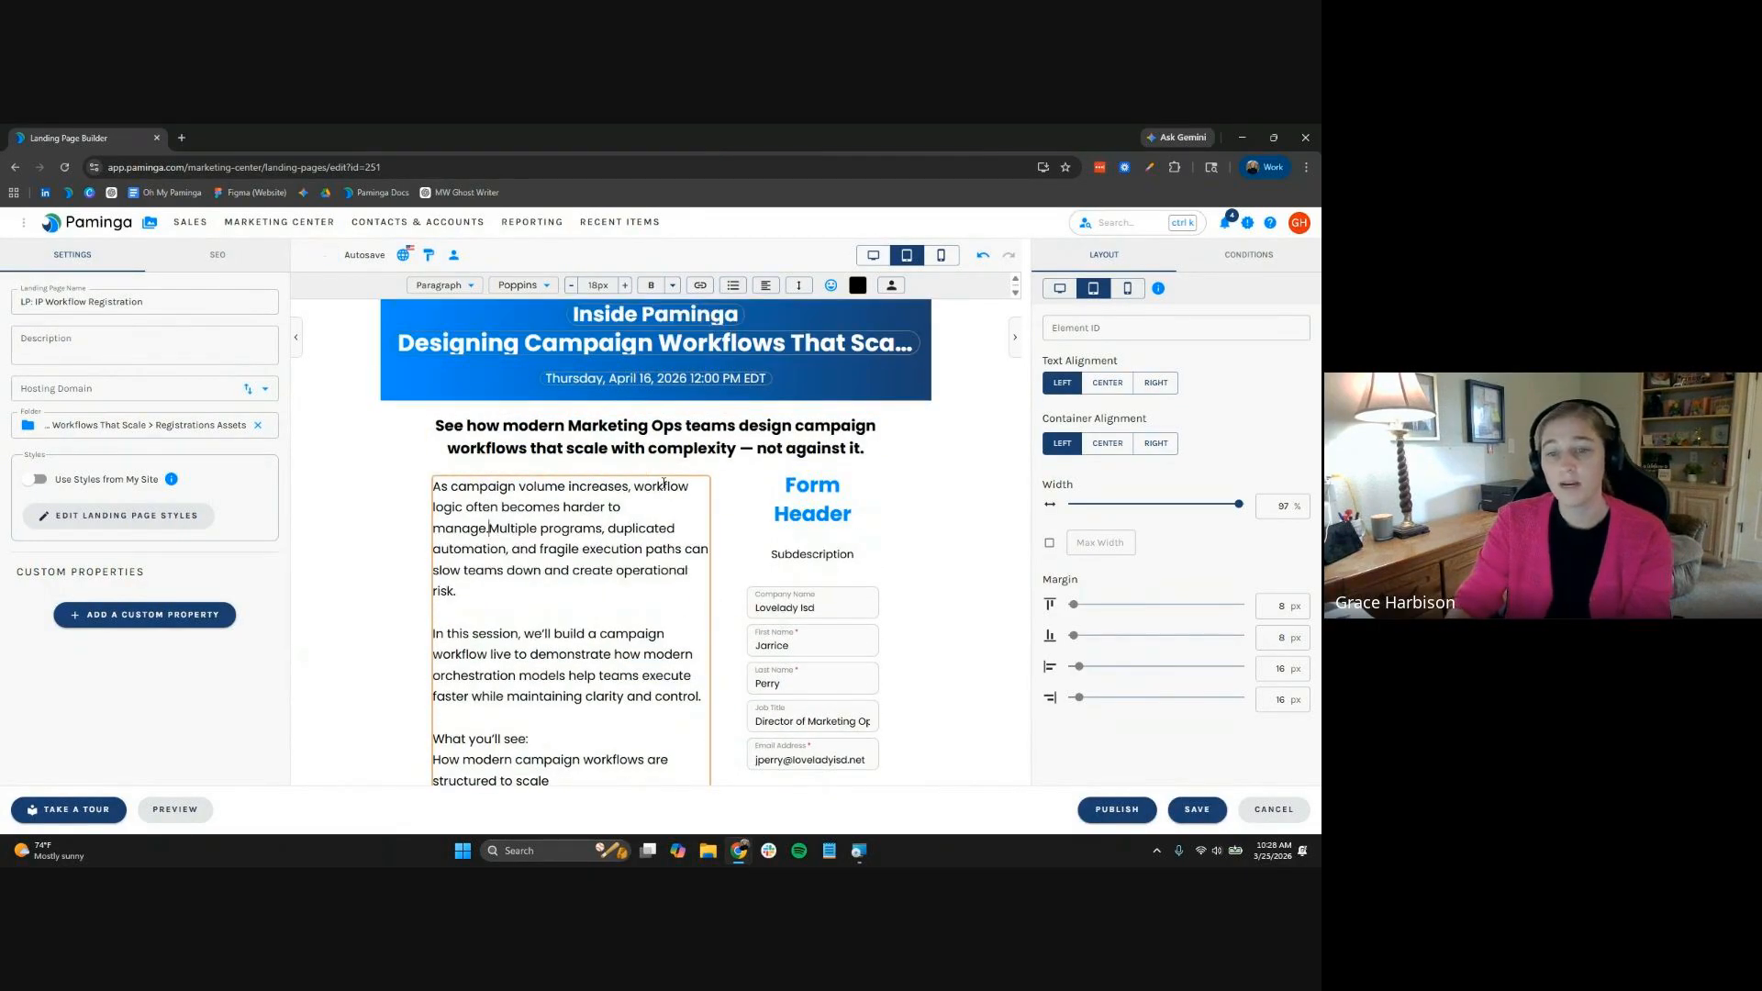
pyautogui.press('Return')
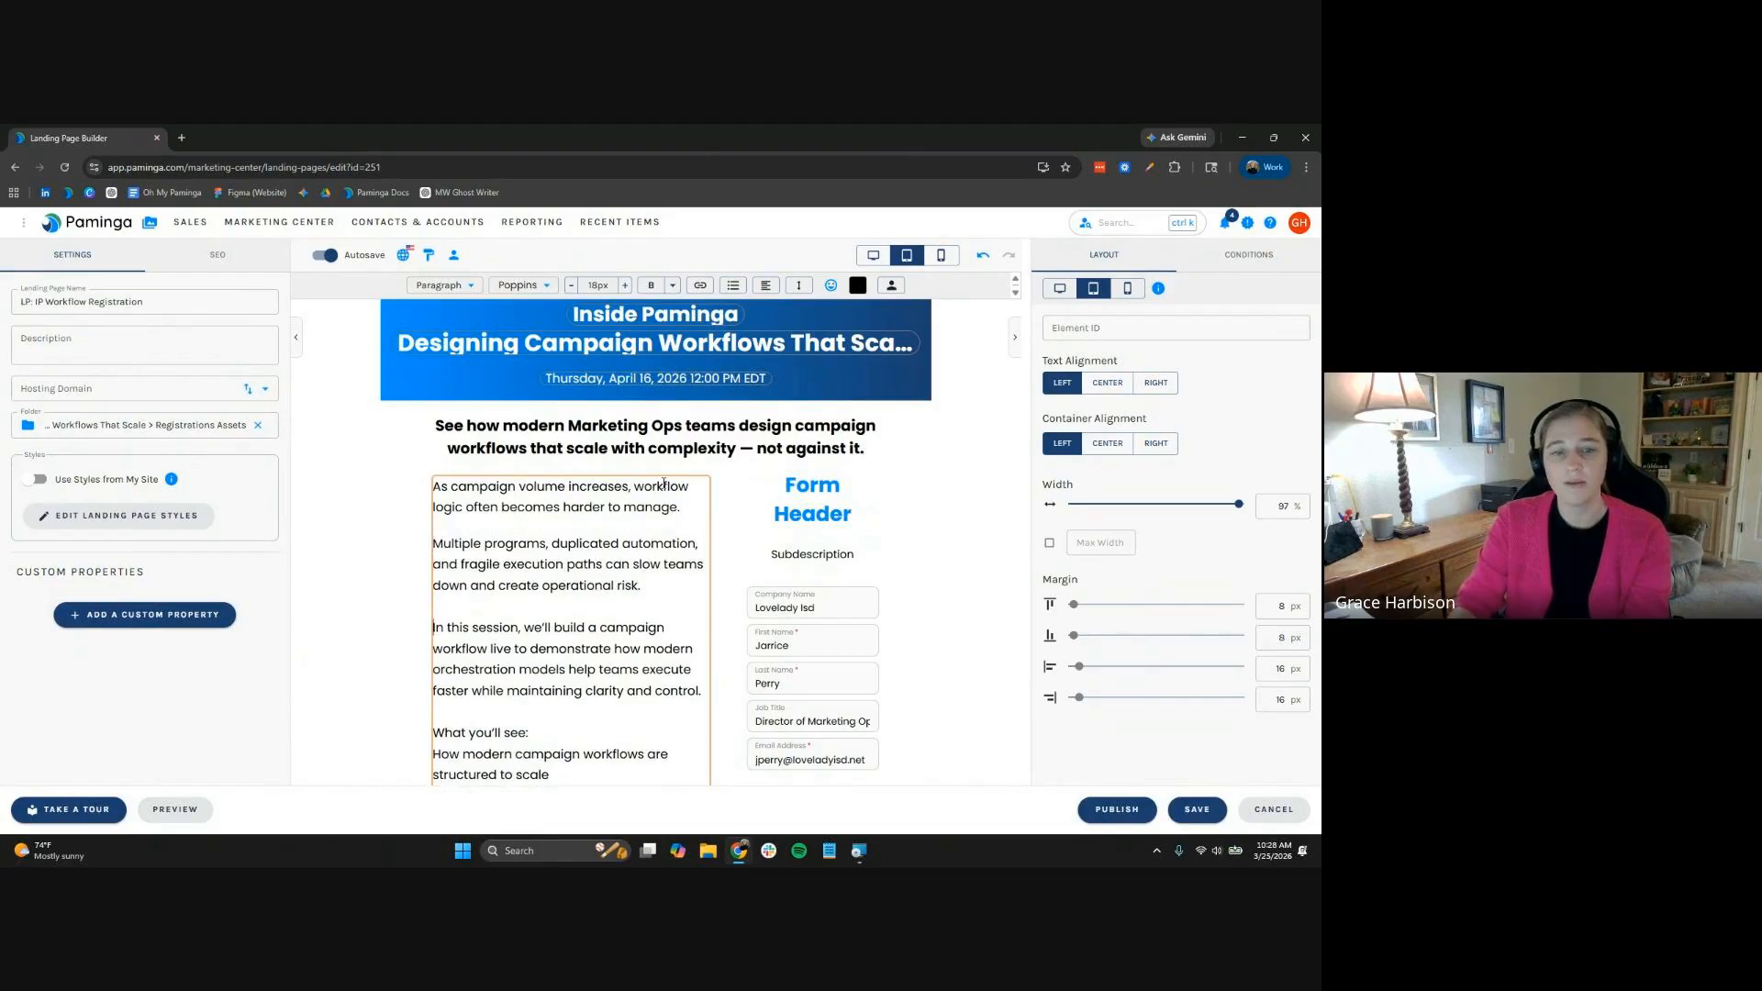
pyautogui.press('Down')
pyautogui.press('Down')
pyautogui.press('Down')
pyautogui.press('Down')
pyautogui.press('BackSpace')
pyautogui.press('BackSpace')
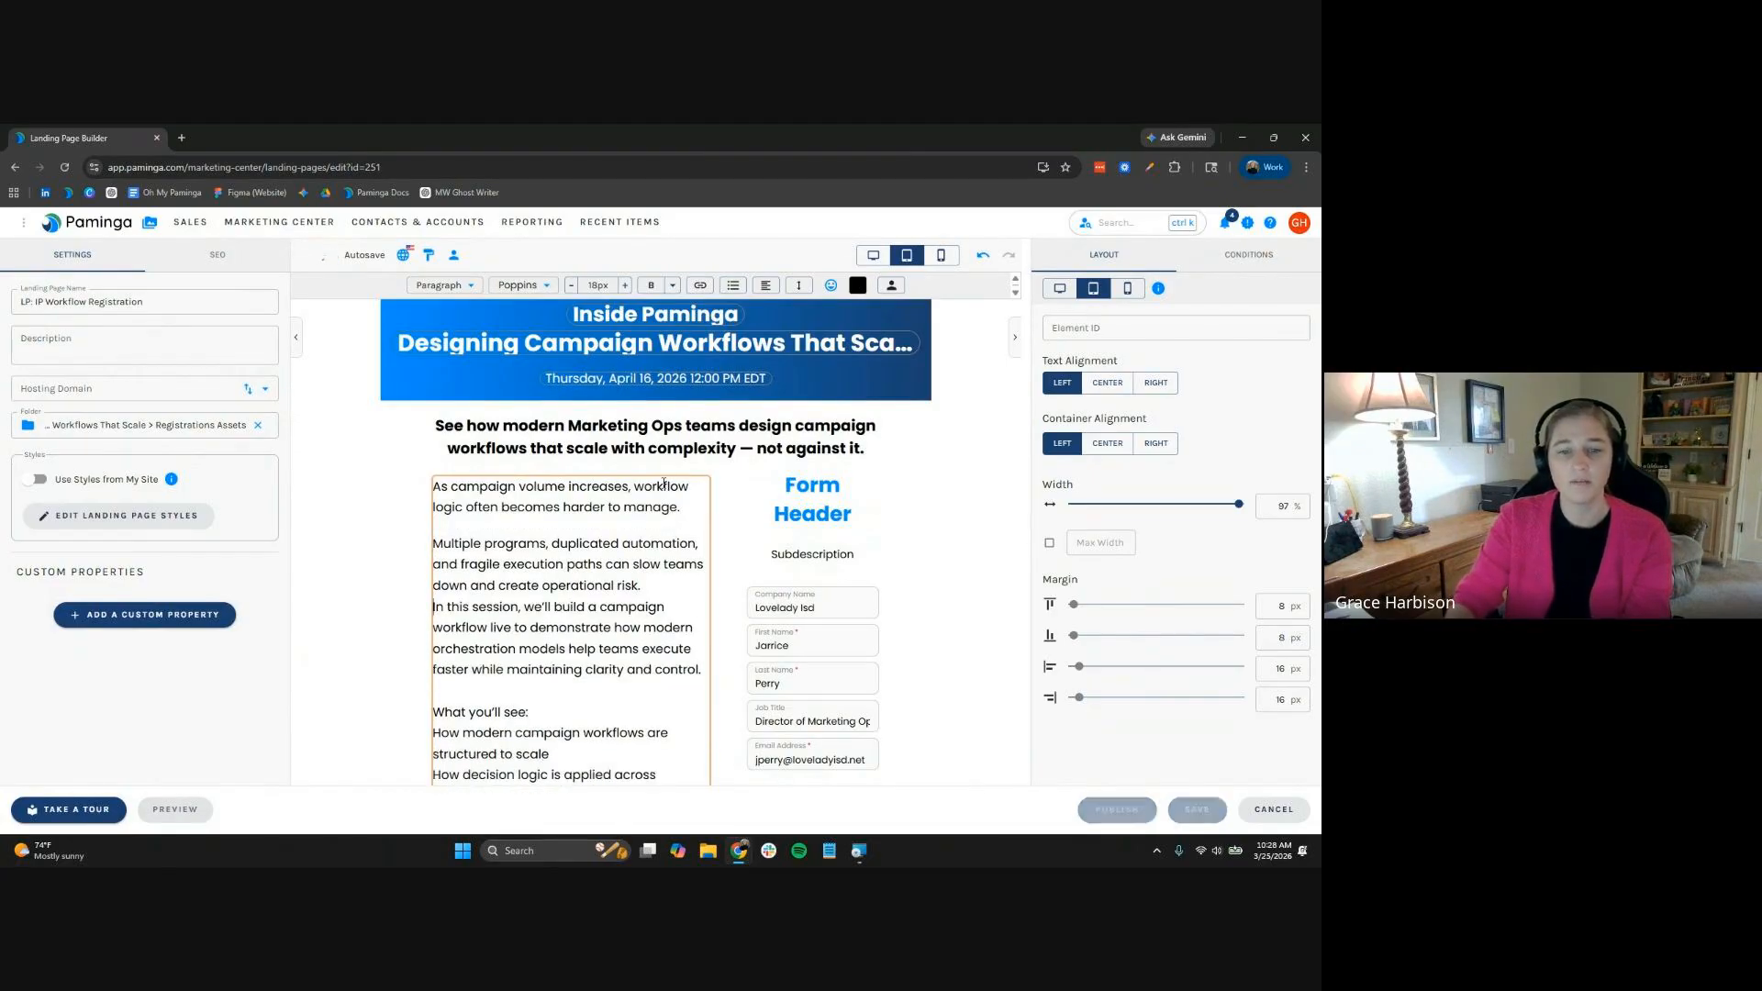
pyautogui.press('Return')
pyautogui.scroll(-2, 624, 597)
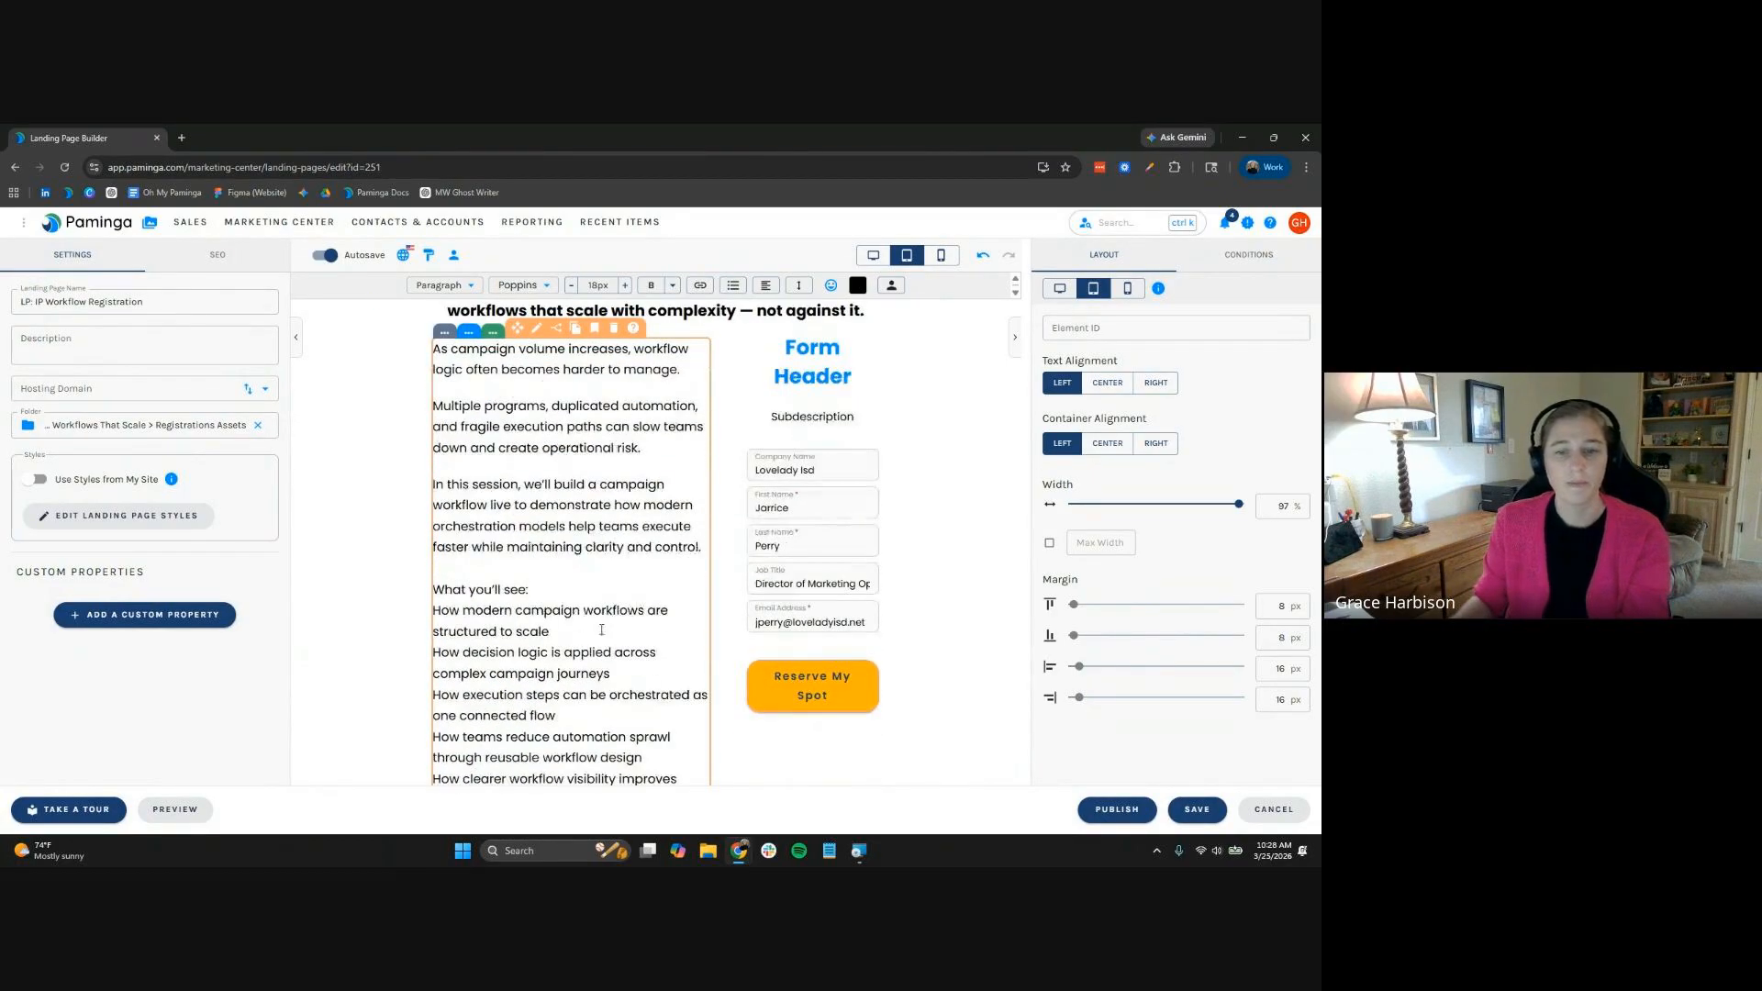
pyautogui.press('BackSpace')
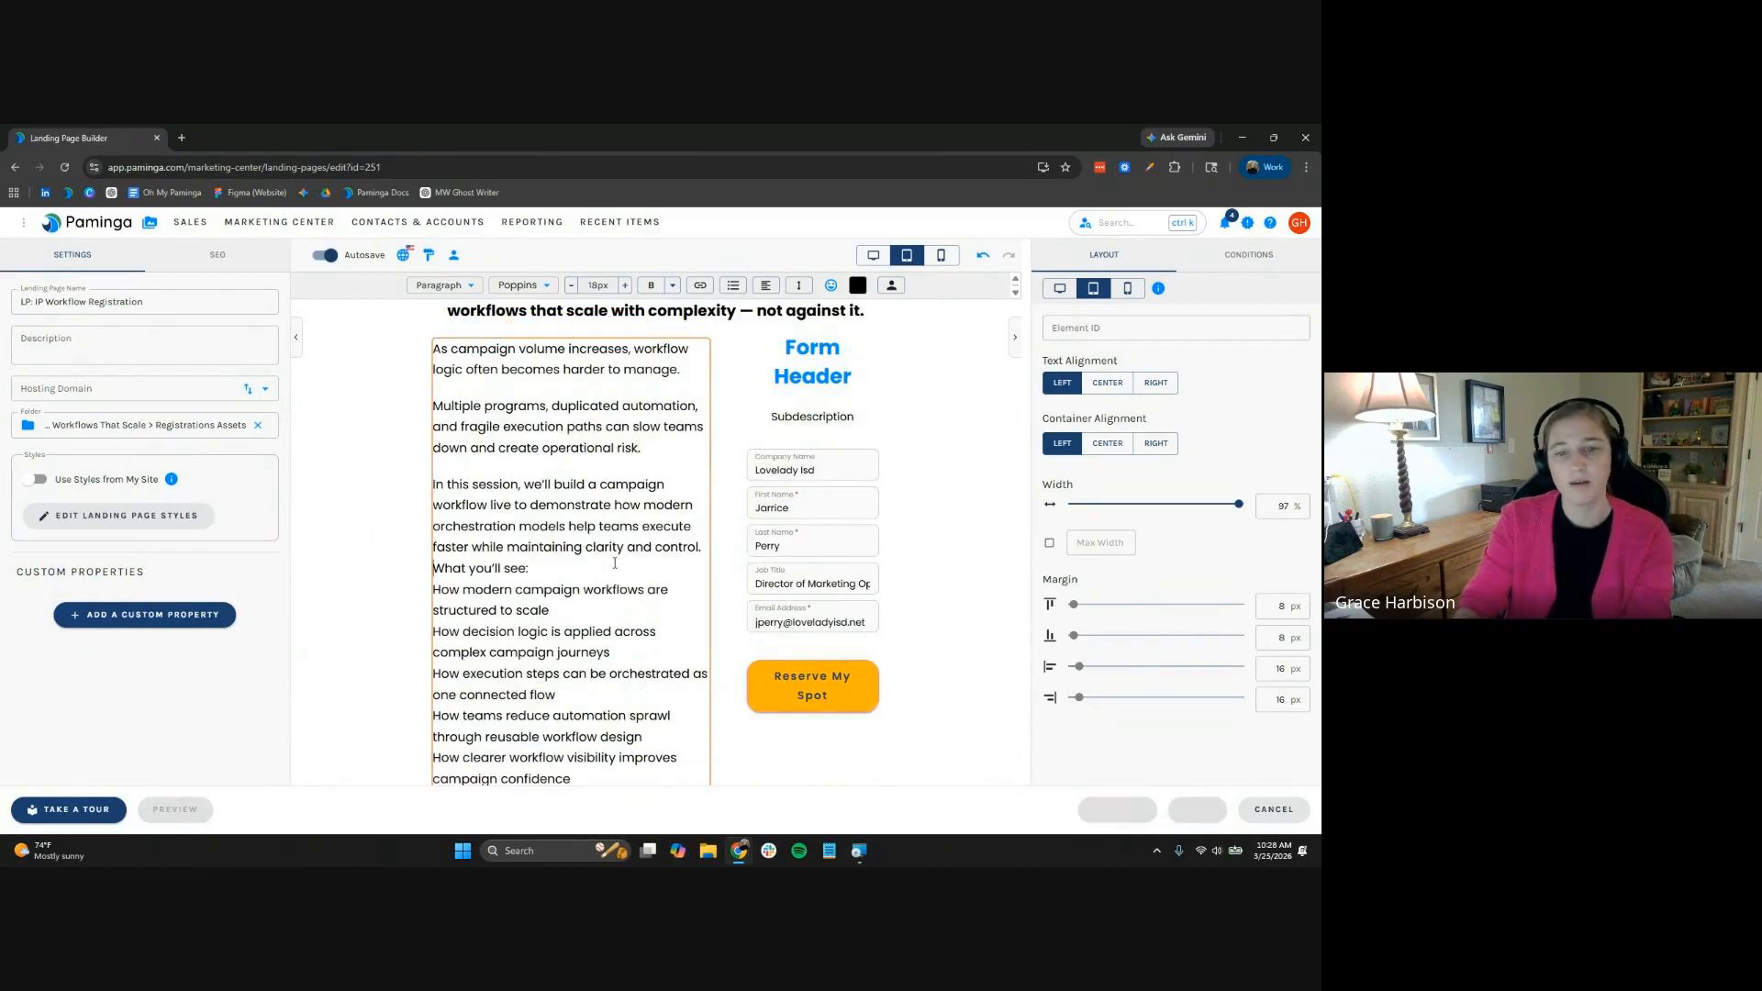
pyautogui.press('Return')
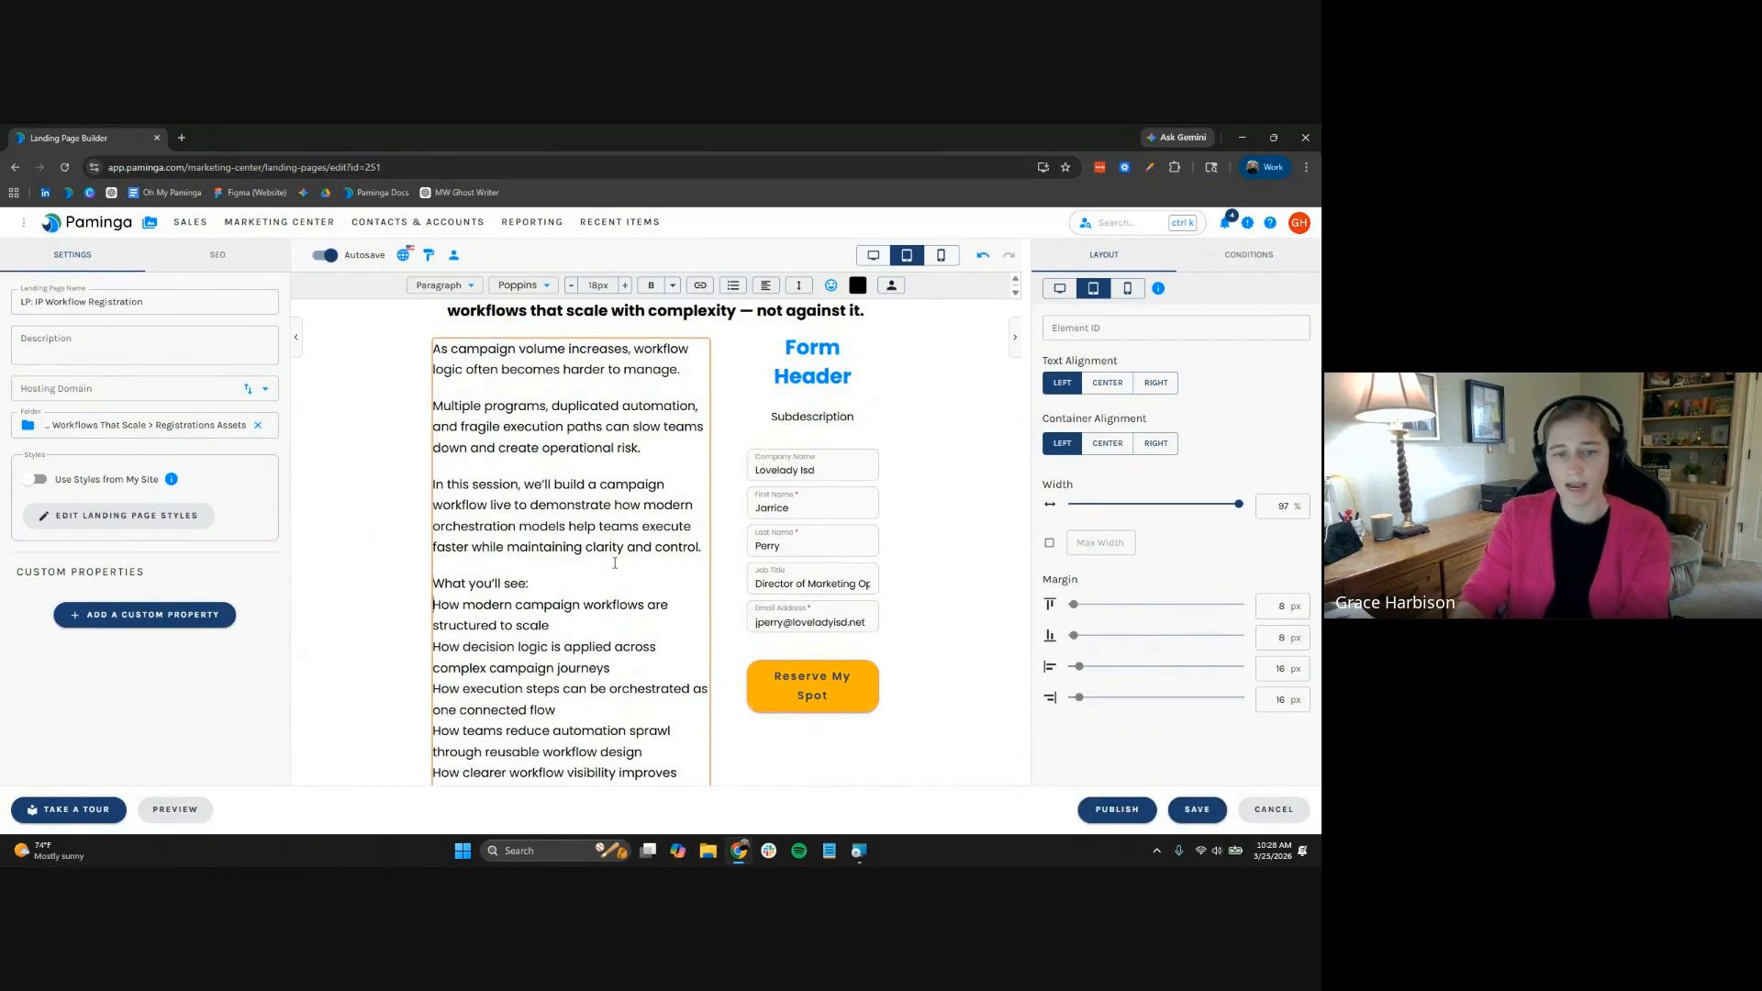
# Re-break each agenda item, from the first through Live Q&A, onto its own line
pyautogui.press('Delete')
pyautogui.hotkey('shift', 'Return')
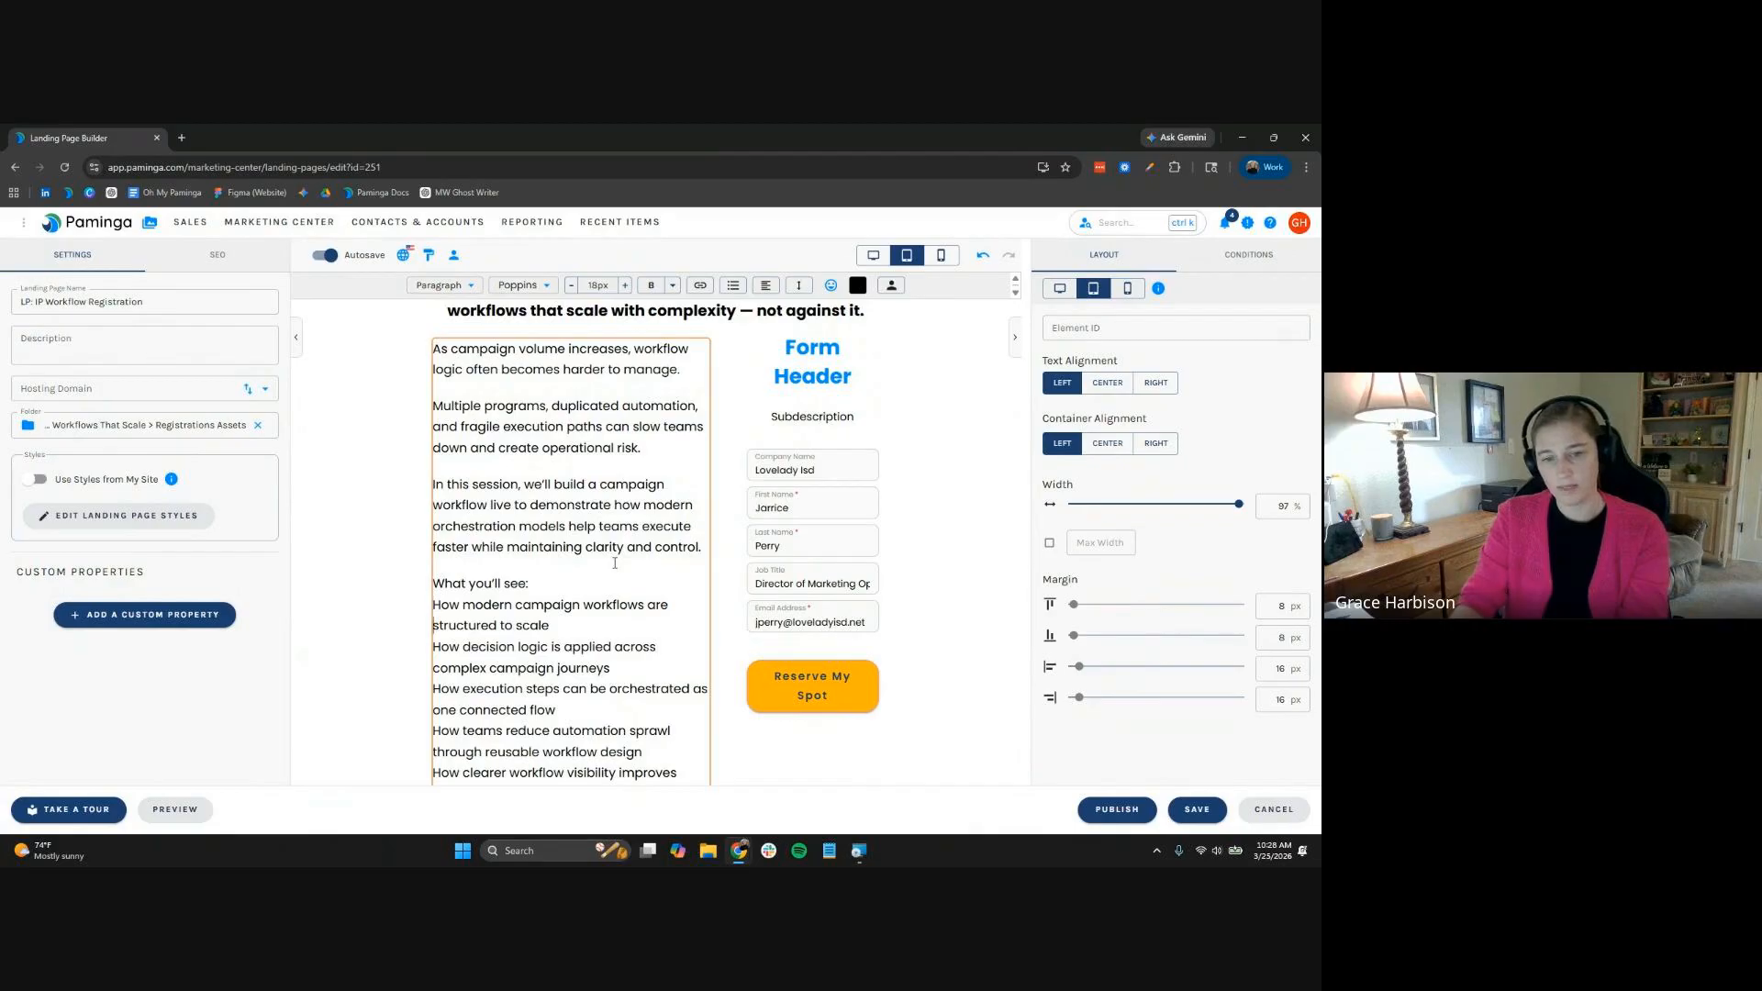
pyautogui.press('Down')
pyautogui.press('BackSpace')
pyautogui.hotkey('shift', 'Return')
pyautogui.press('Down')
pyautogui.press('Delete')
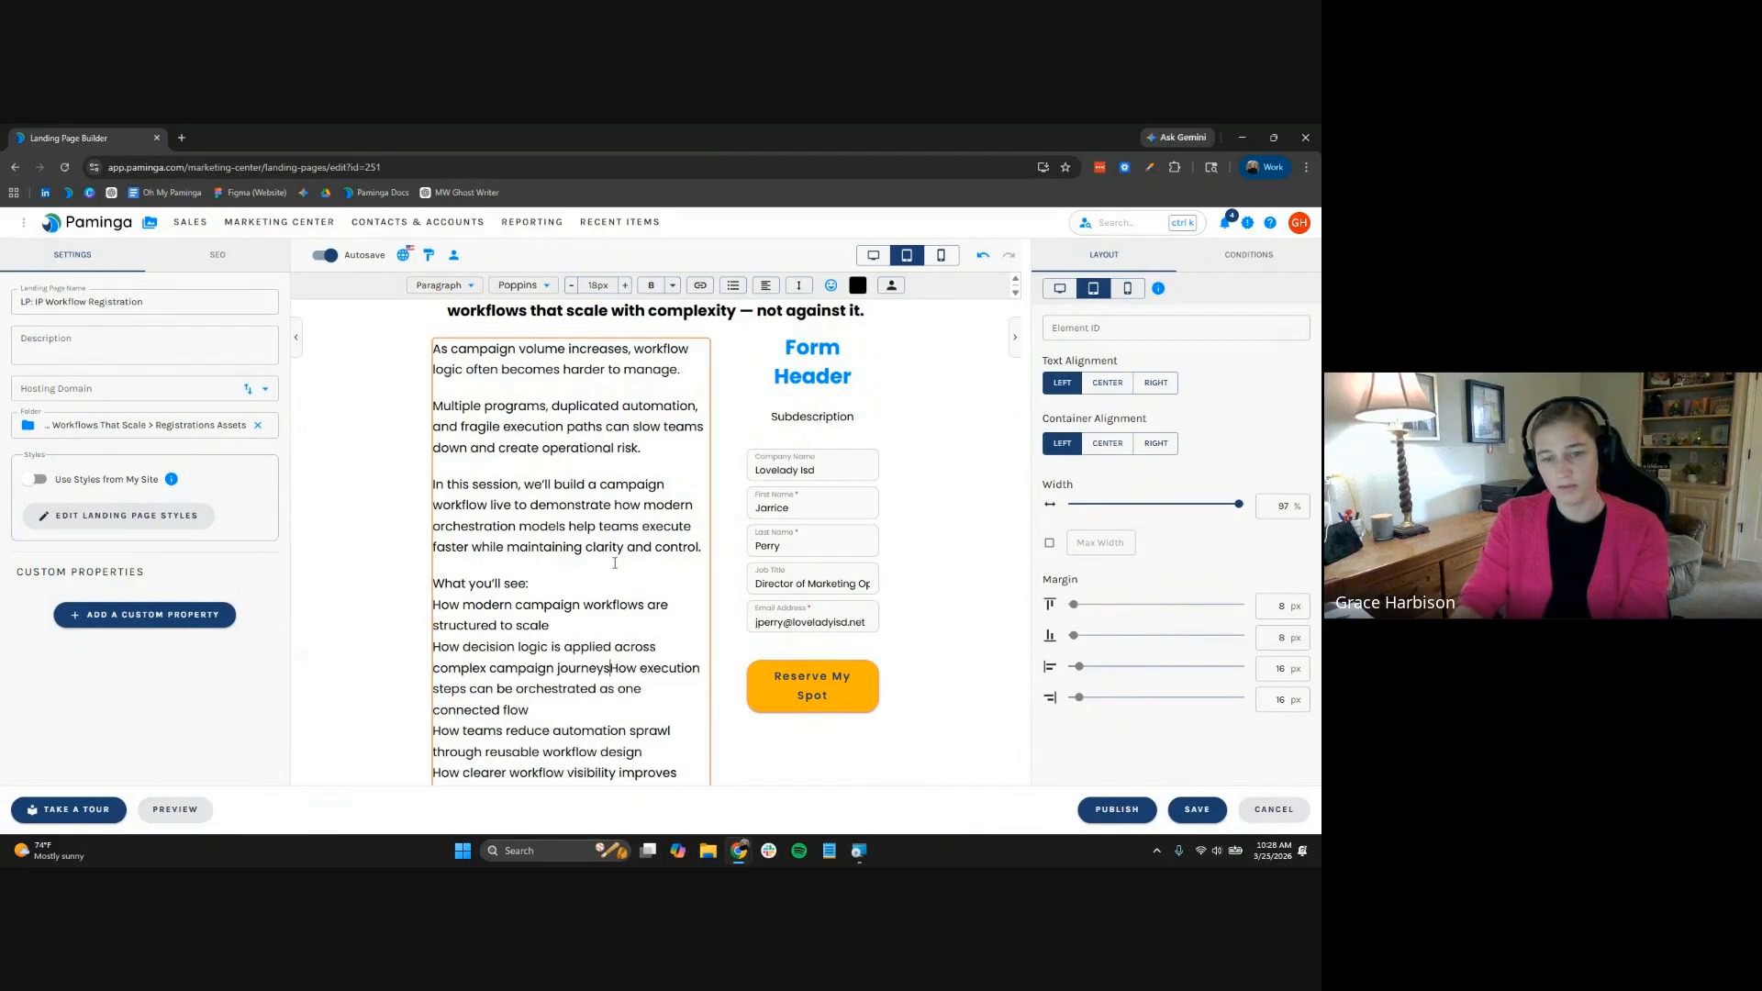
pyautogui.hotkey('shift', 'Return')
pyautogui.press('Delete')
pyautogui.hotkey('shift', 'Return')
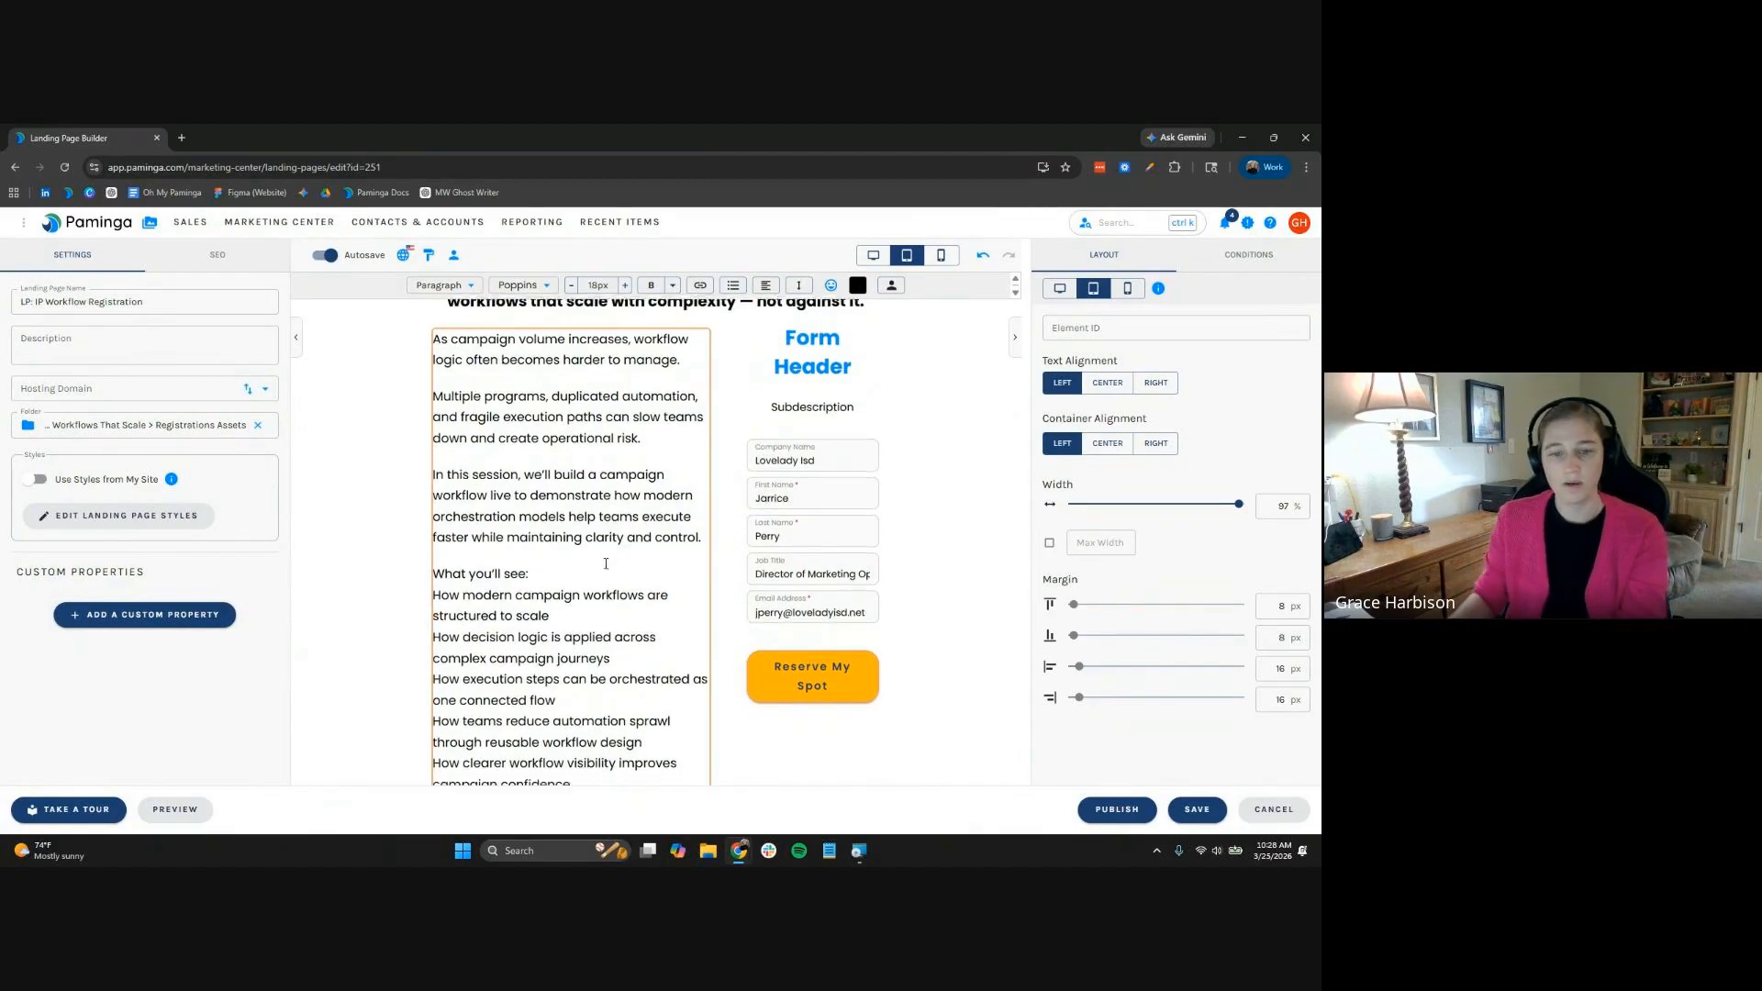
pyautogui.scroll(-1, 646, 657)
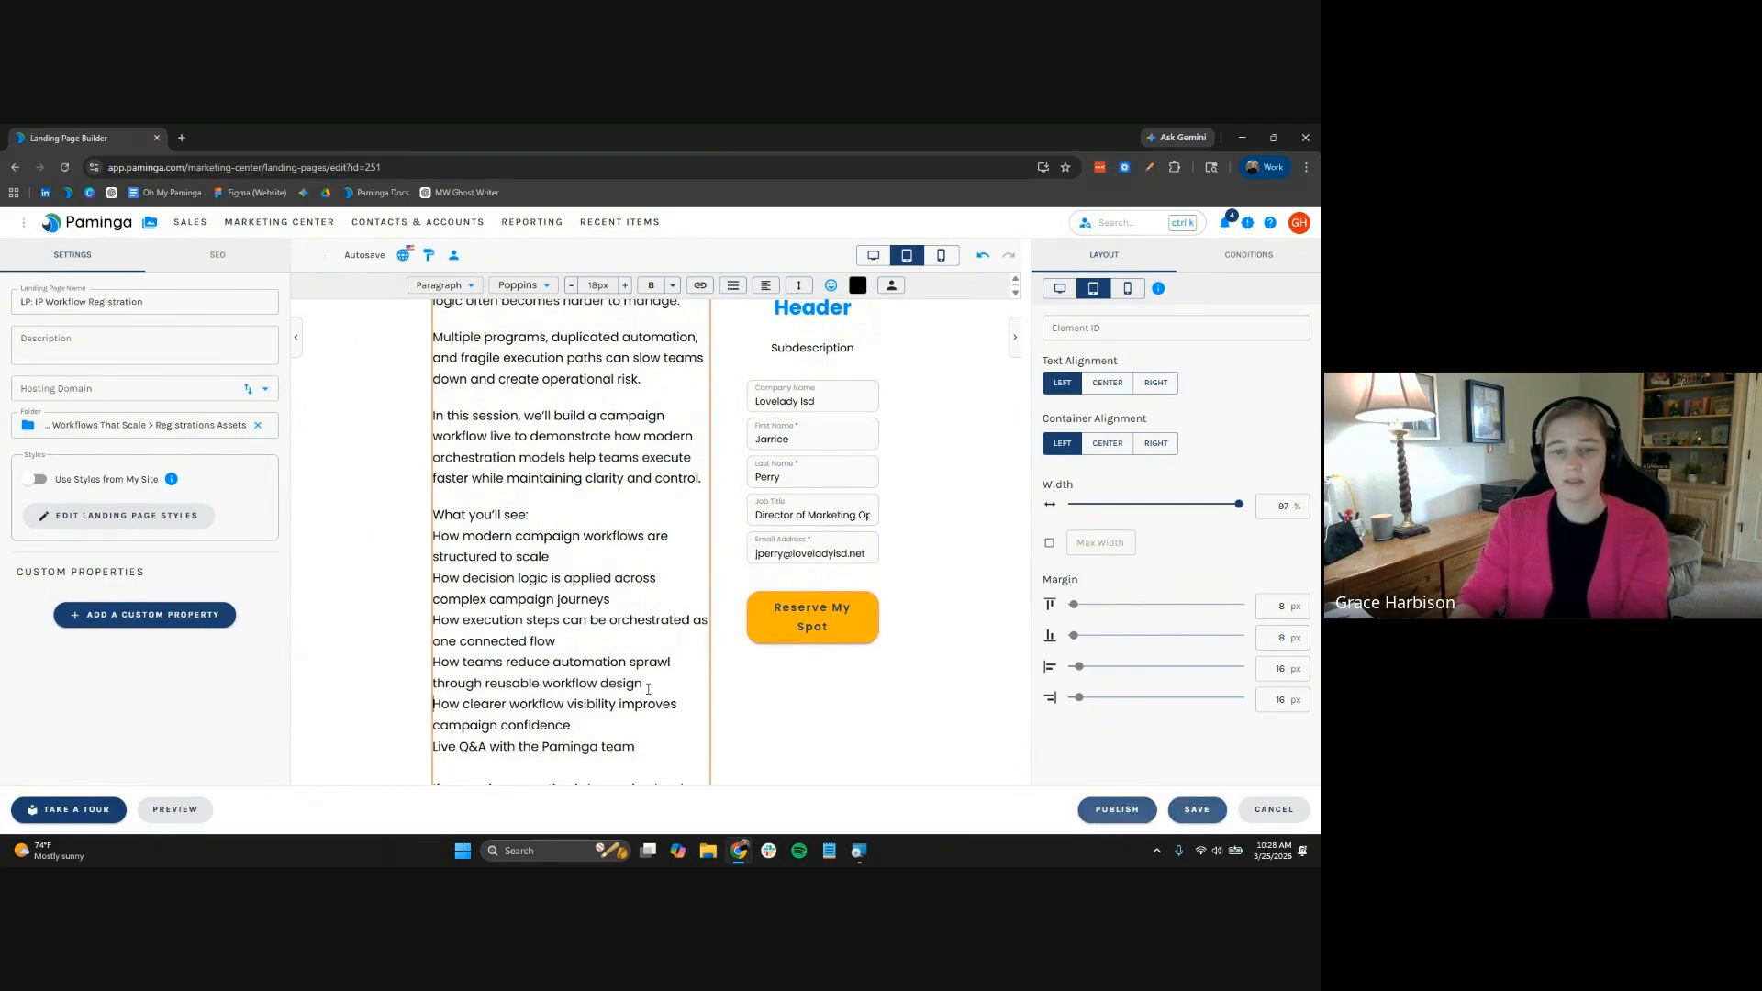
pyautogui.press('Delete')
pyautogui.hotkey('shift', 'Return')
# Tighten the line break before the closing paragraph
pyautogui.scroll(-3, 661, 700)
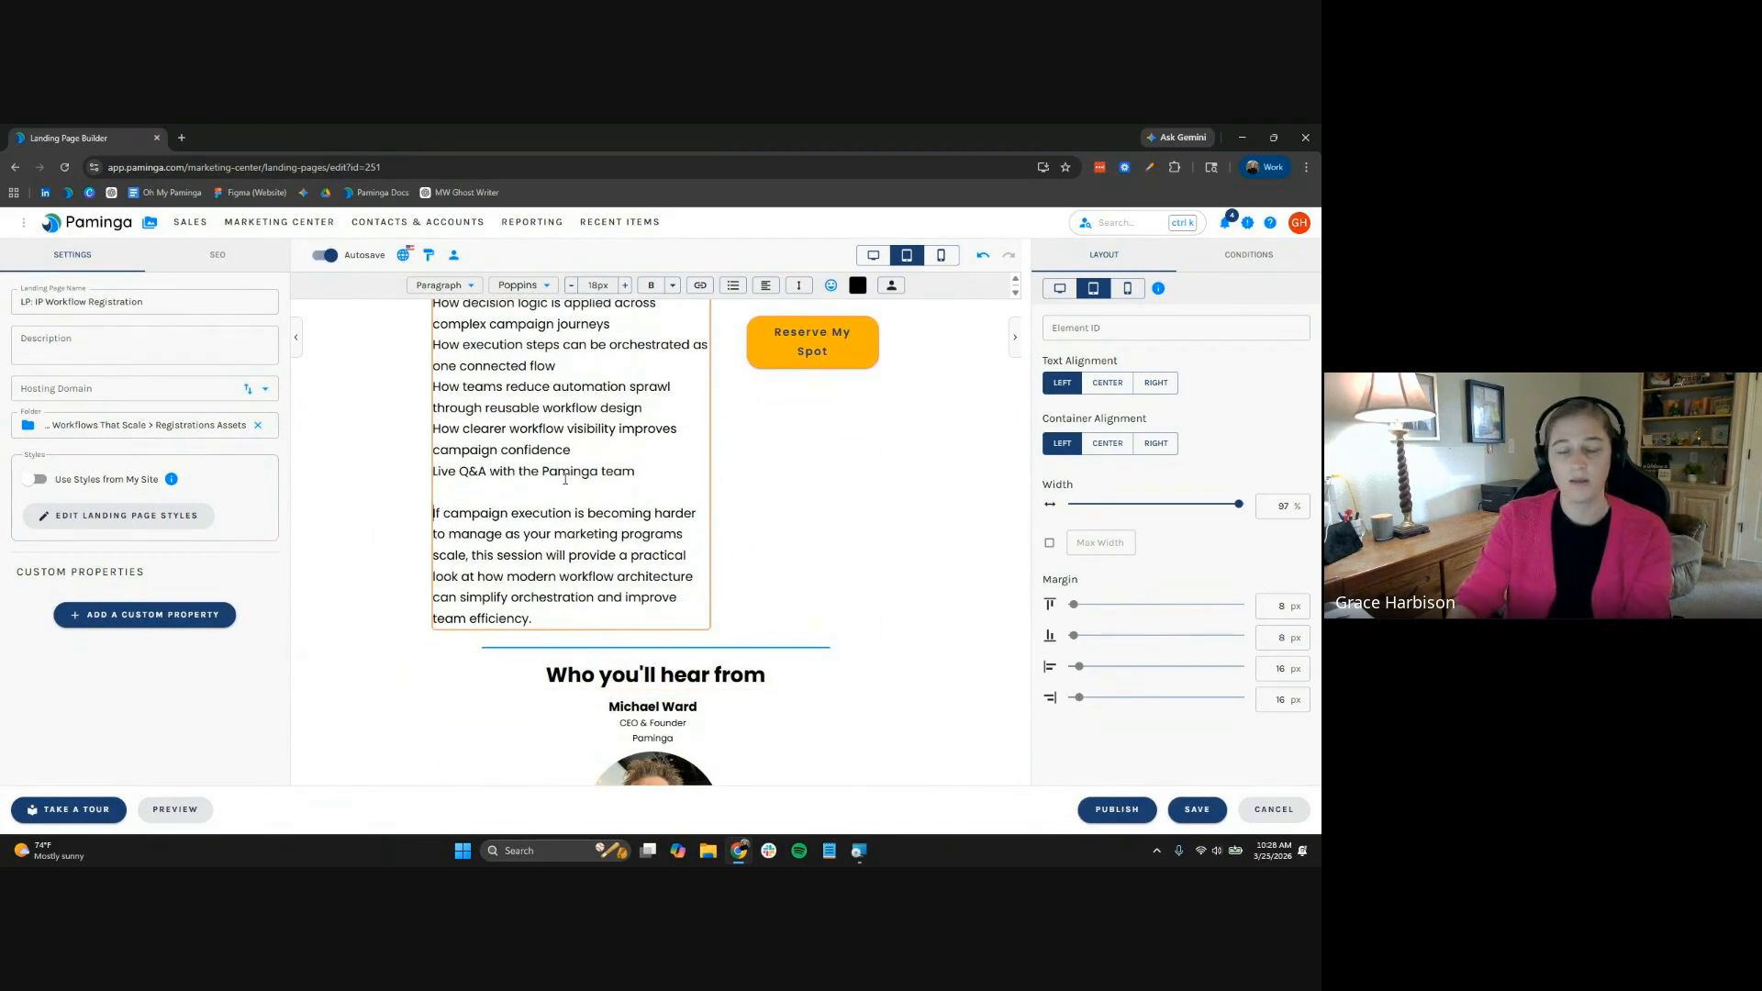
pyautogui.press('BackSpace')
pyautogui.press('BackSpace')
pyautogui.hotkey('shift', 'Return')
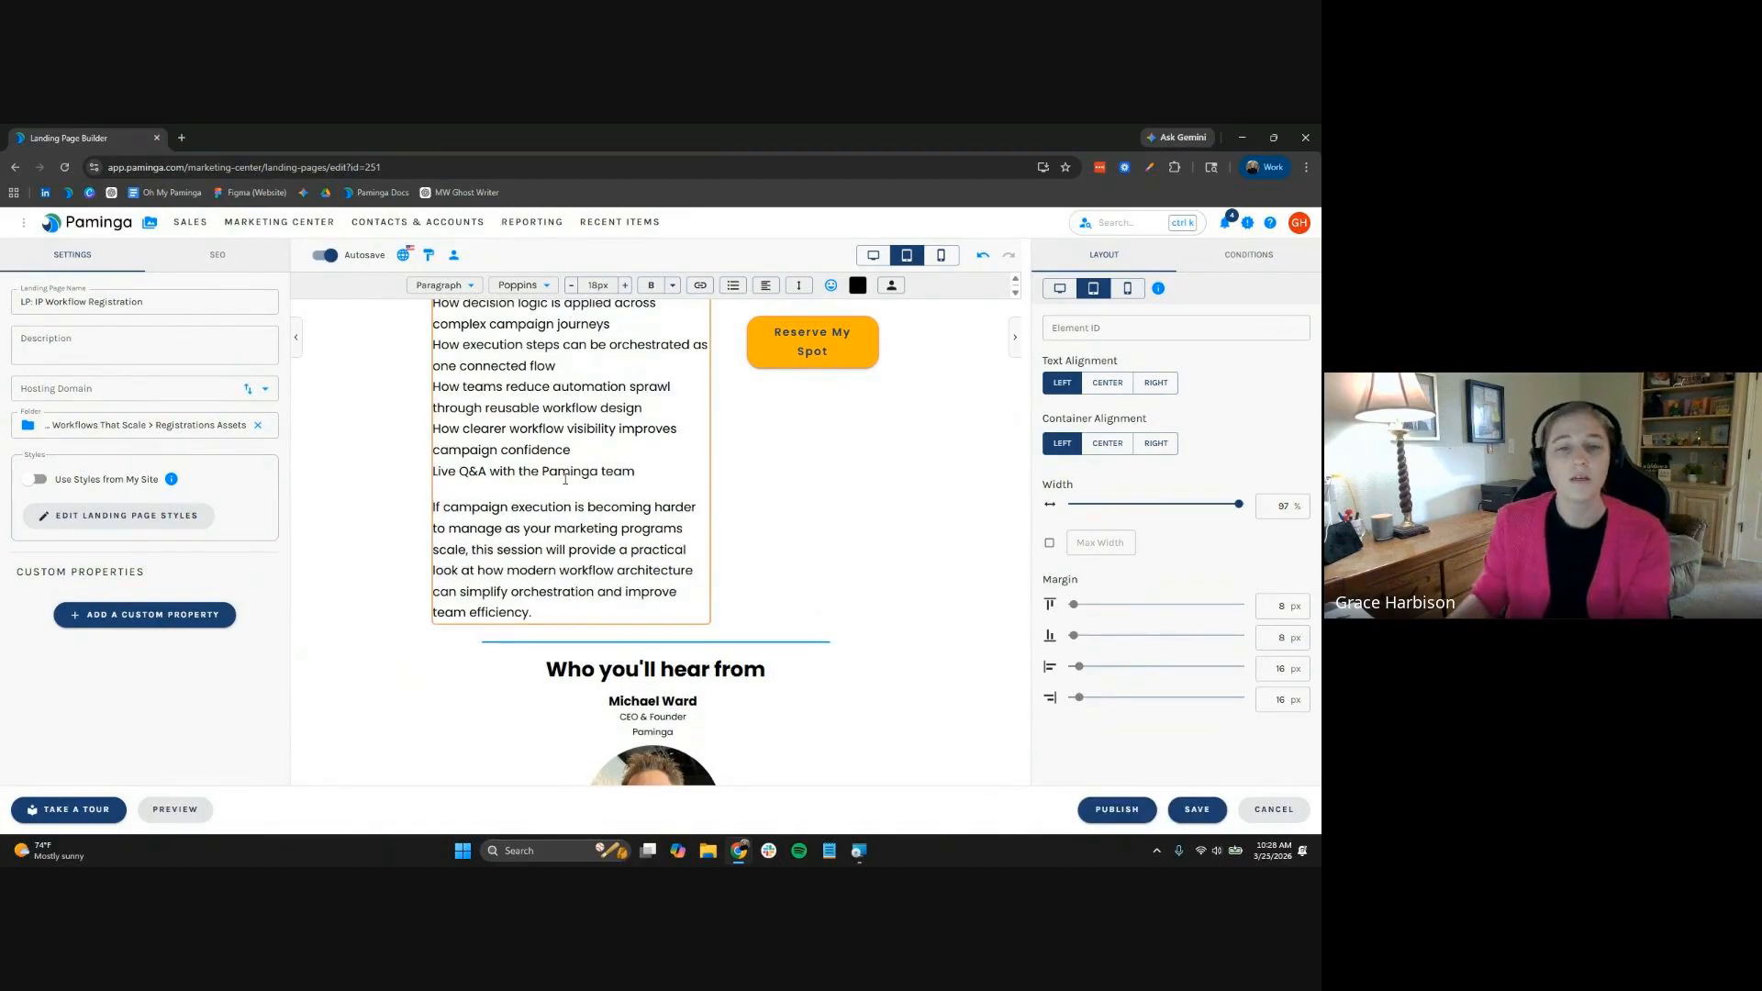
pyautogui.scroll(2, 570, 472)
# Turn the agenda lines into a bulleted list and bold the 'What you'll see:' heading
pyautogui.keyDown('shift'); pyautogui.click(528, 468); pyautogui.keyUp('shift')
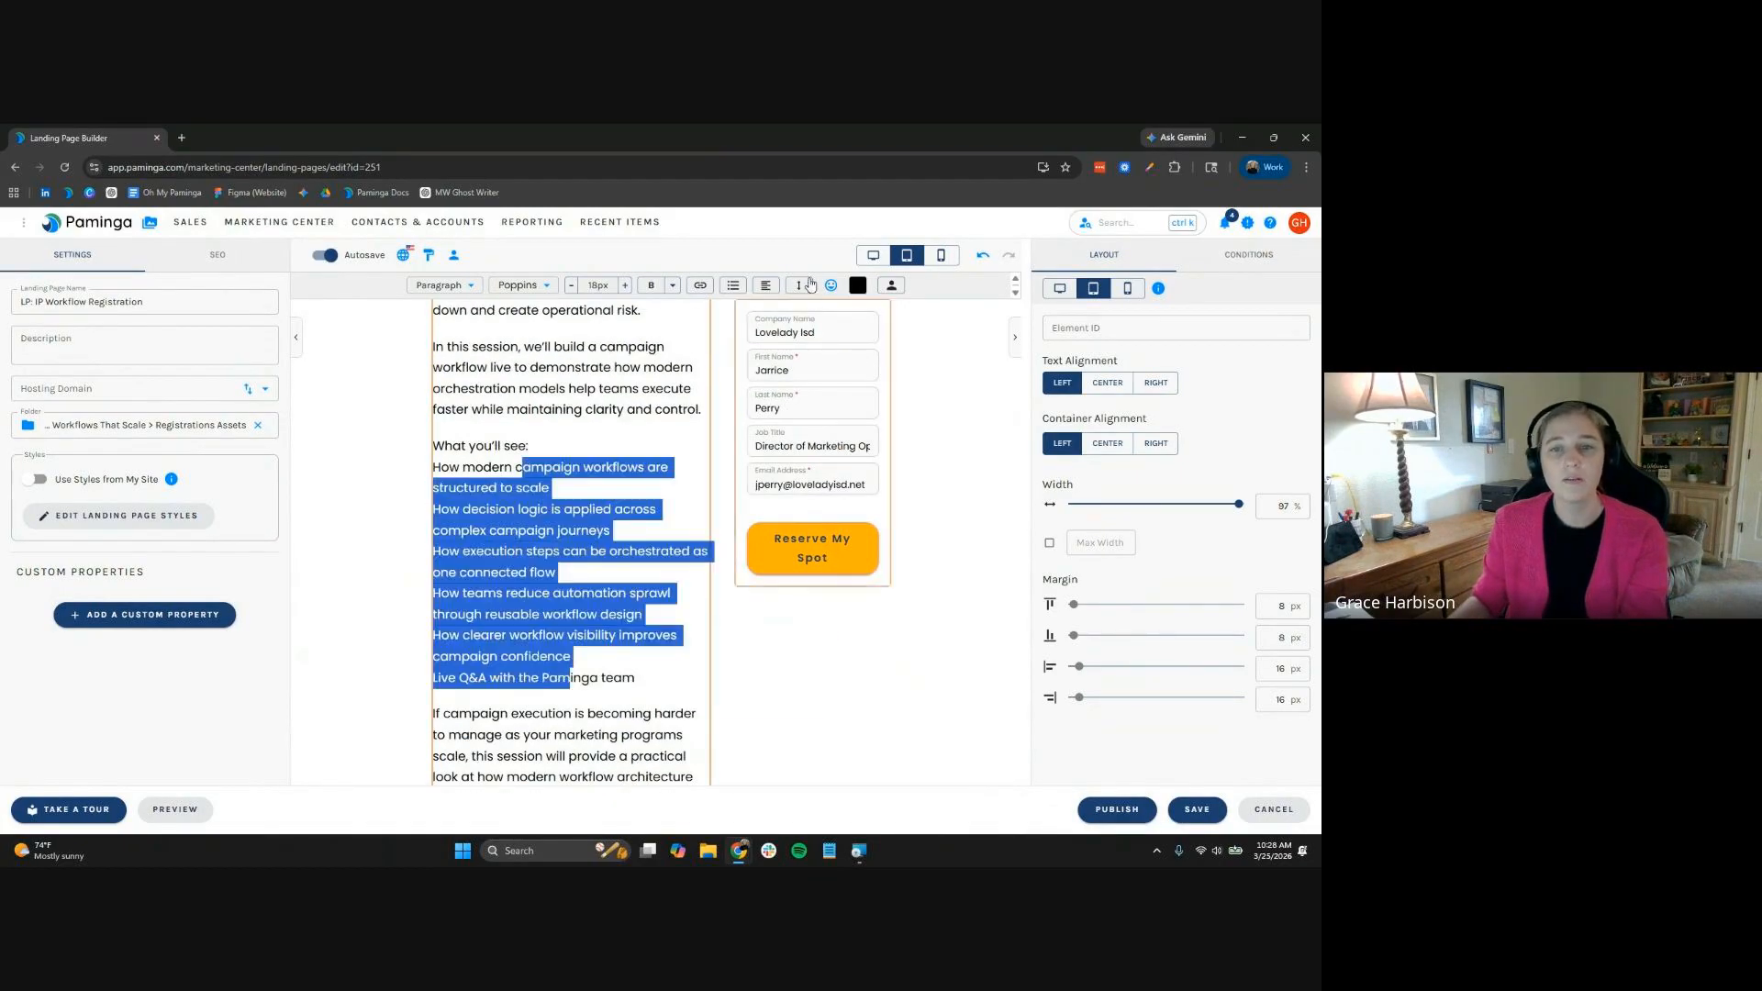
pyautogui.click(733, 287)
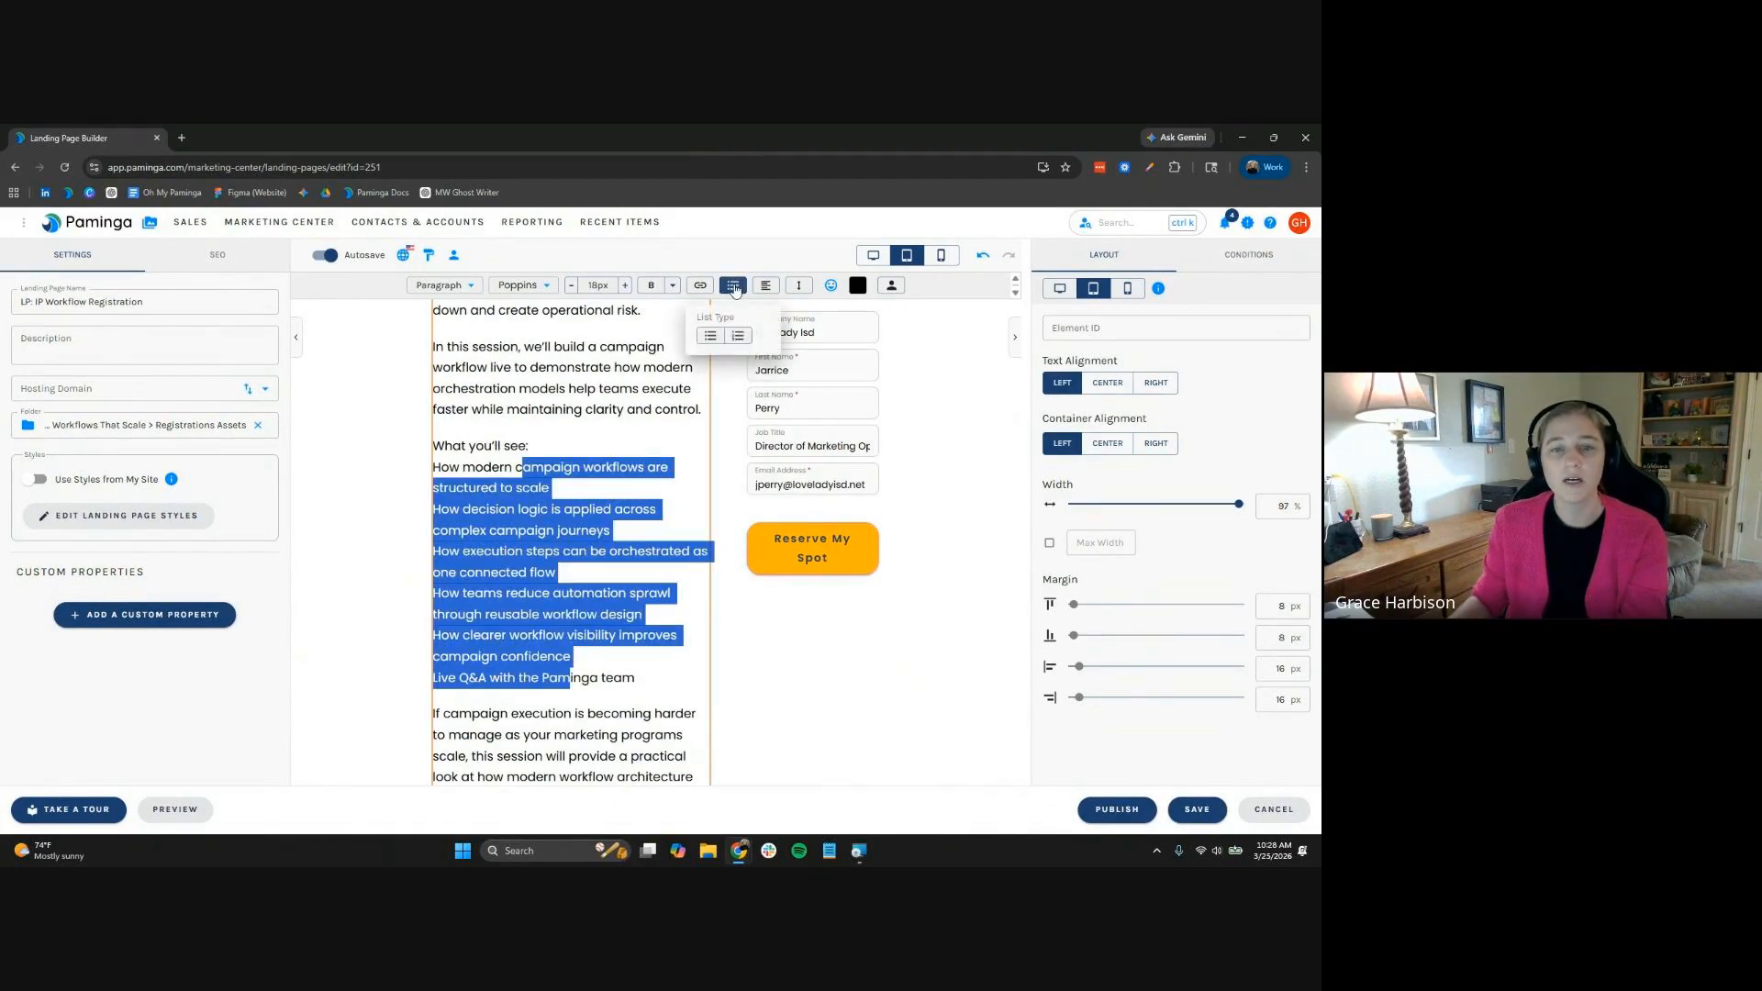
pyautogui.click(709, 337)
pyautogui.doubleClick(486, 446)
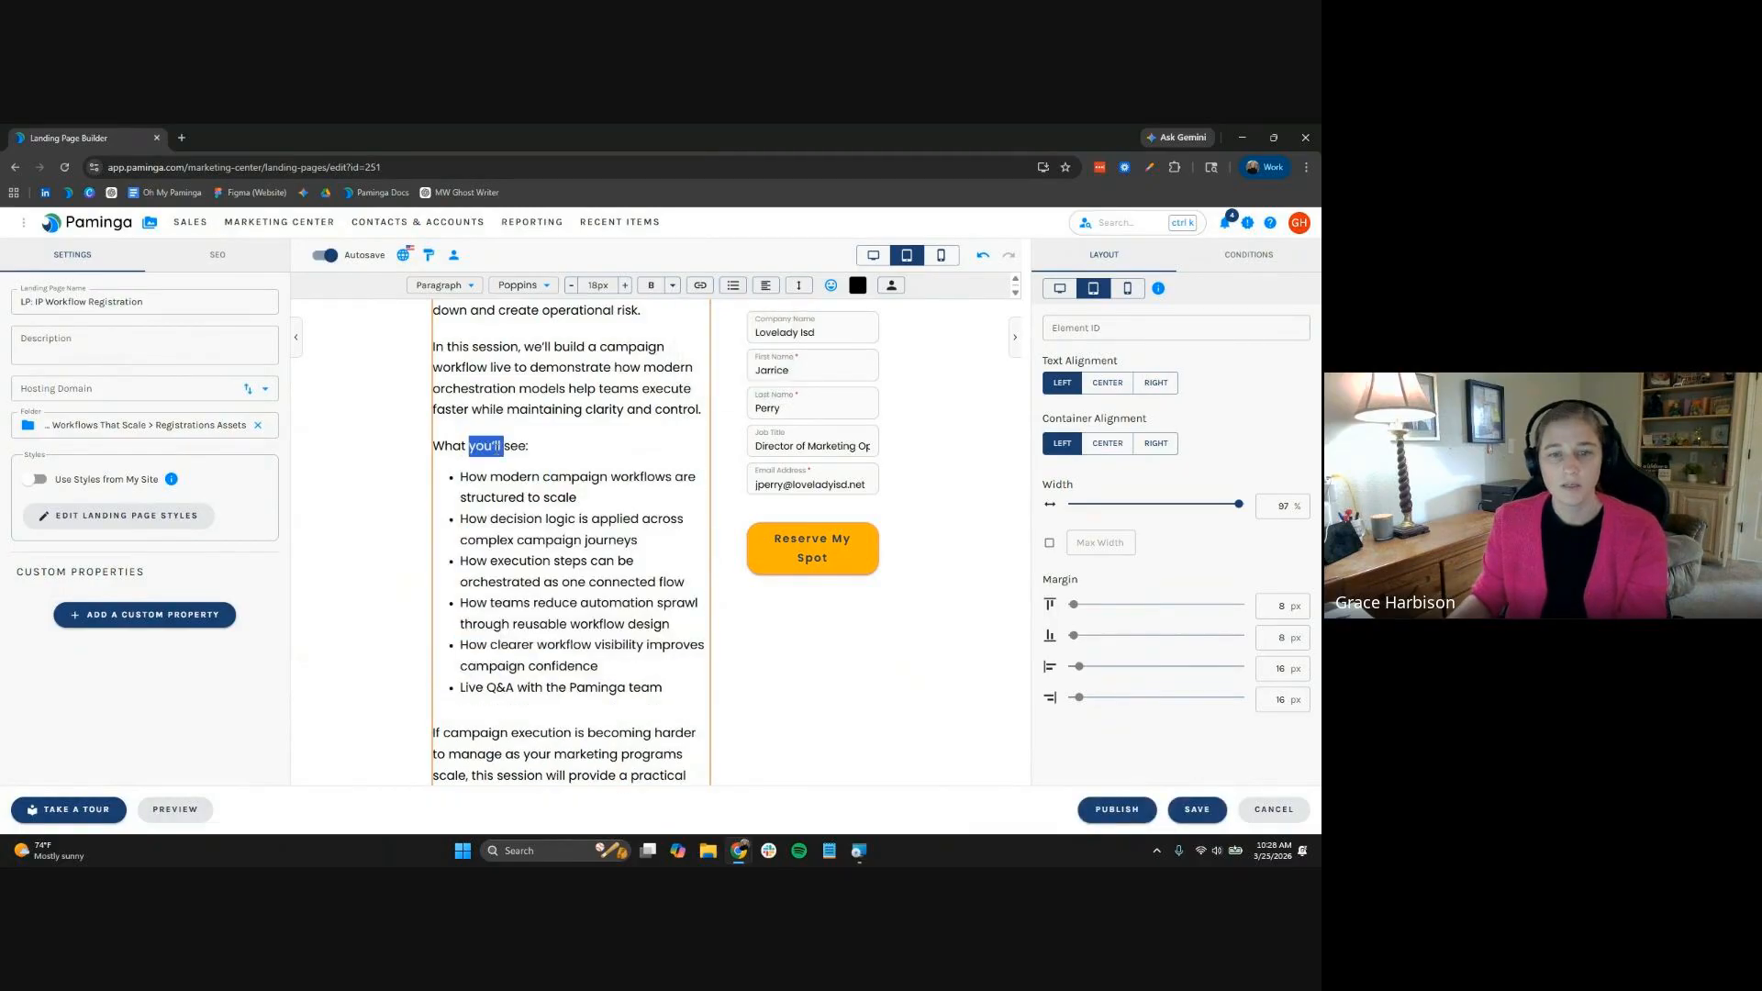
pyautogui.hotkey('ctrl', 'b')
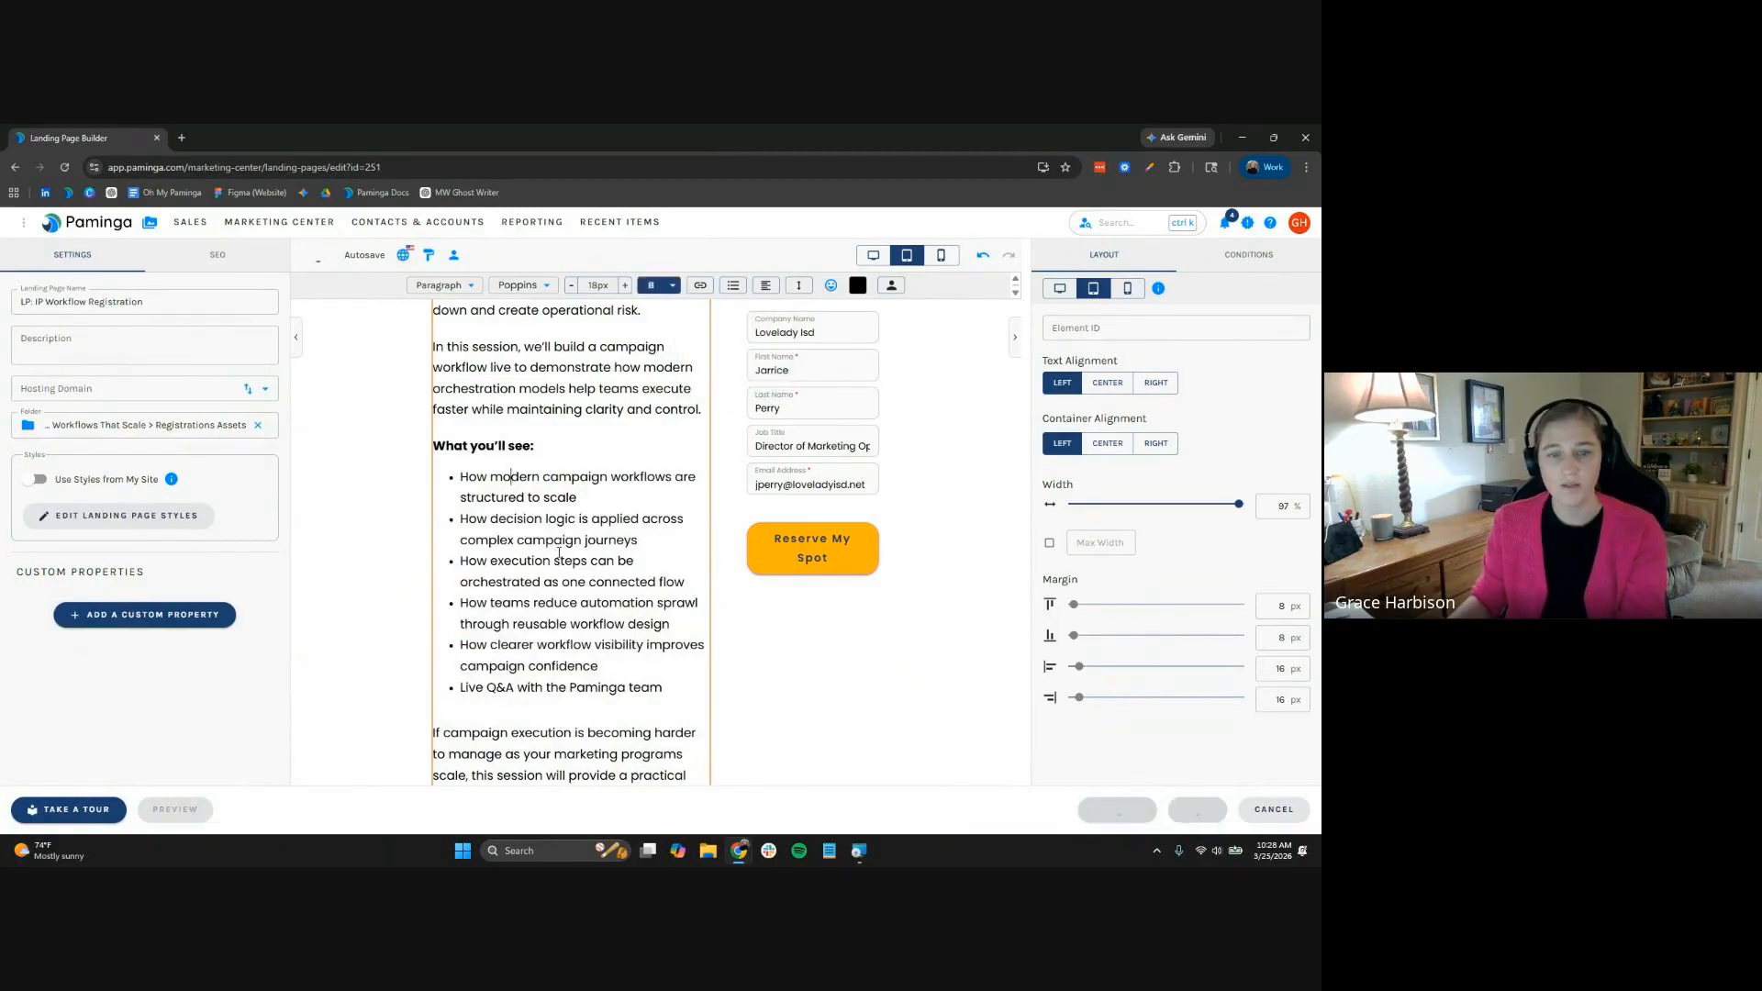
# Set the agenda list's bullet colour to Bright Blue
pyautogui.moveTo(510, 477); pyautogui.dragTo(633, 702)
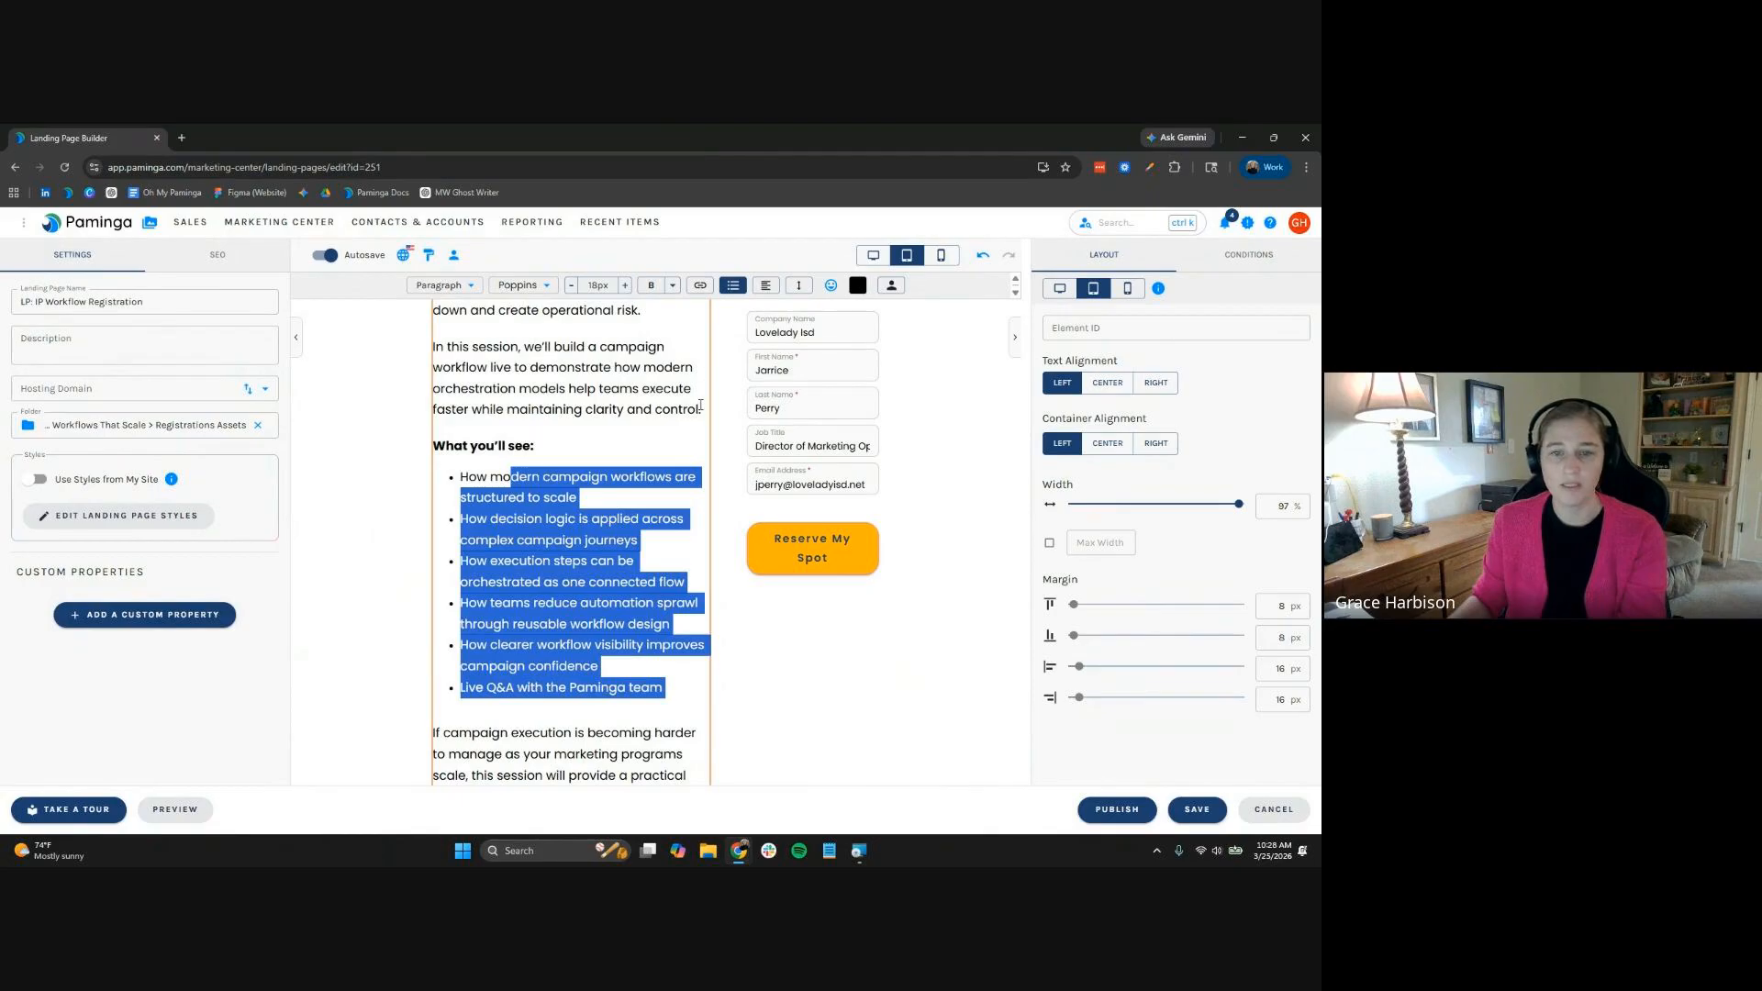
pyautogui.click(733, 286)
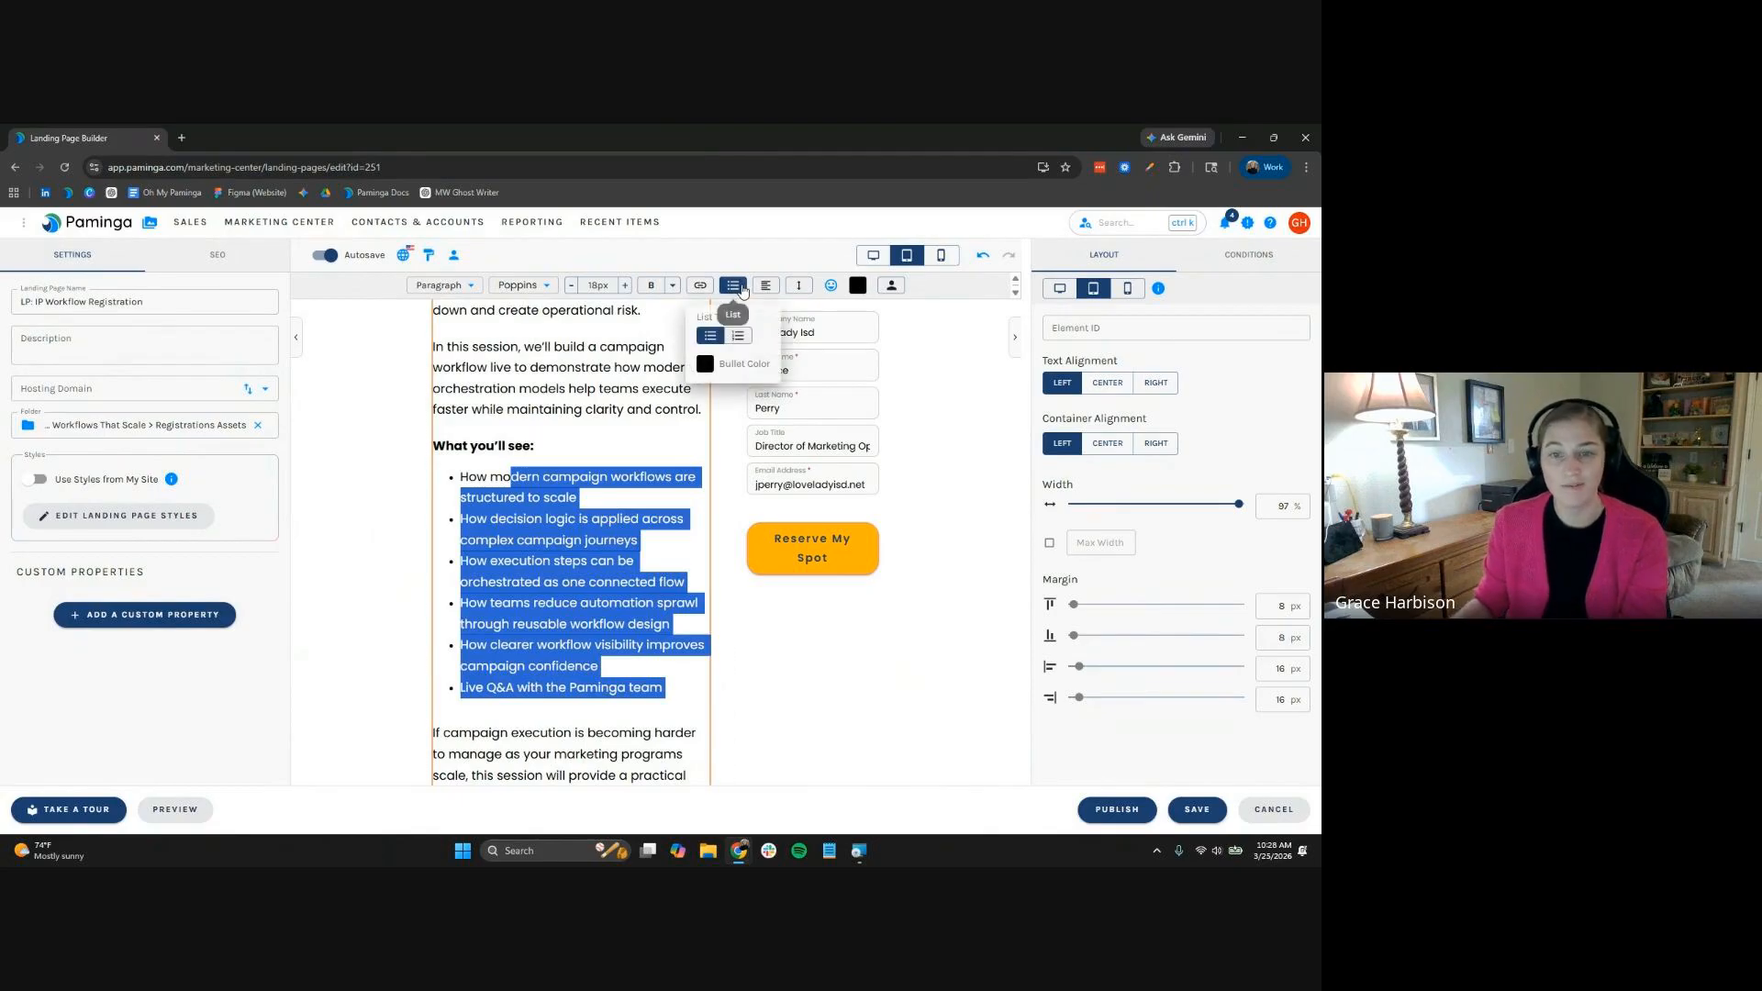
pyautogui.click(705, 364)
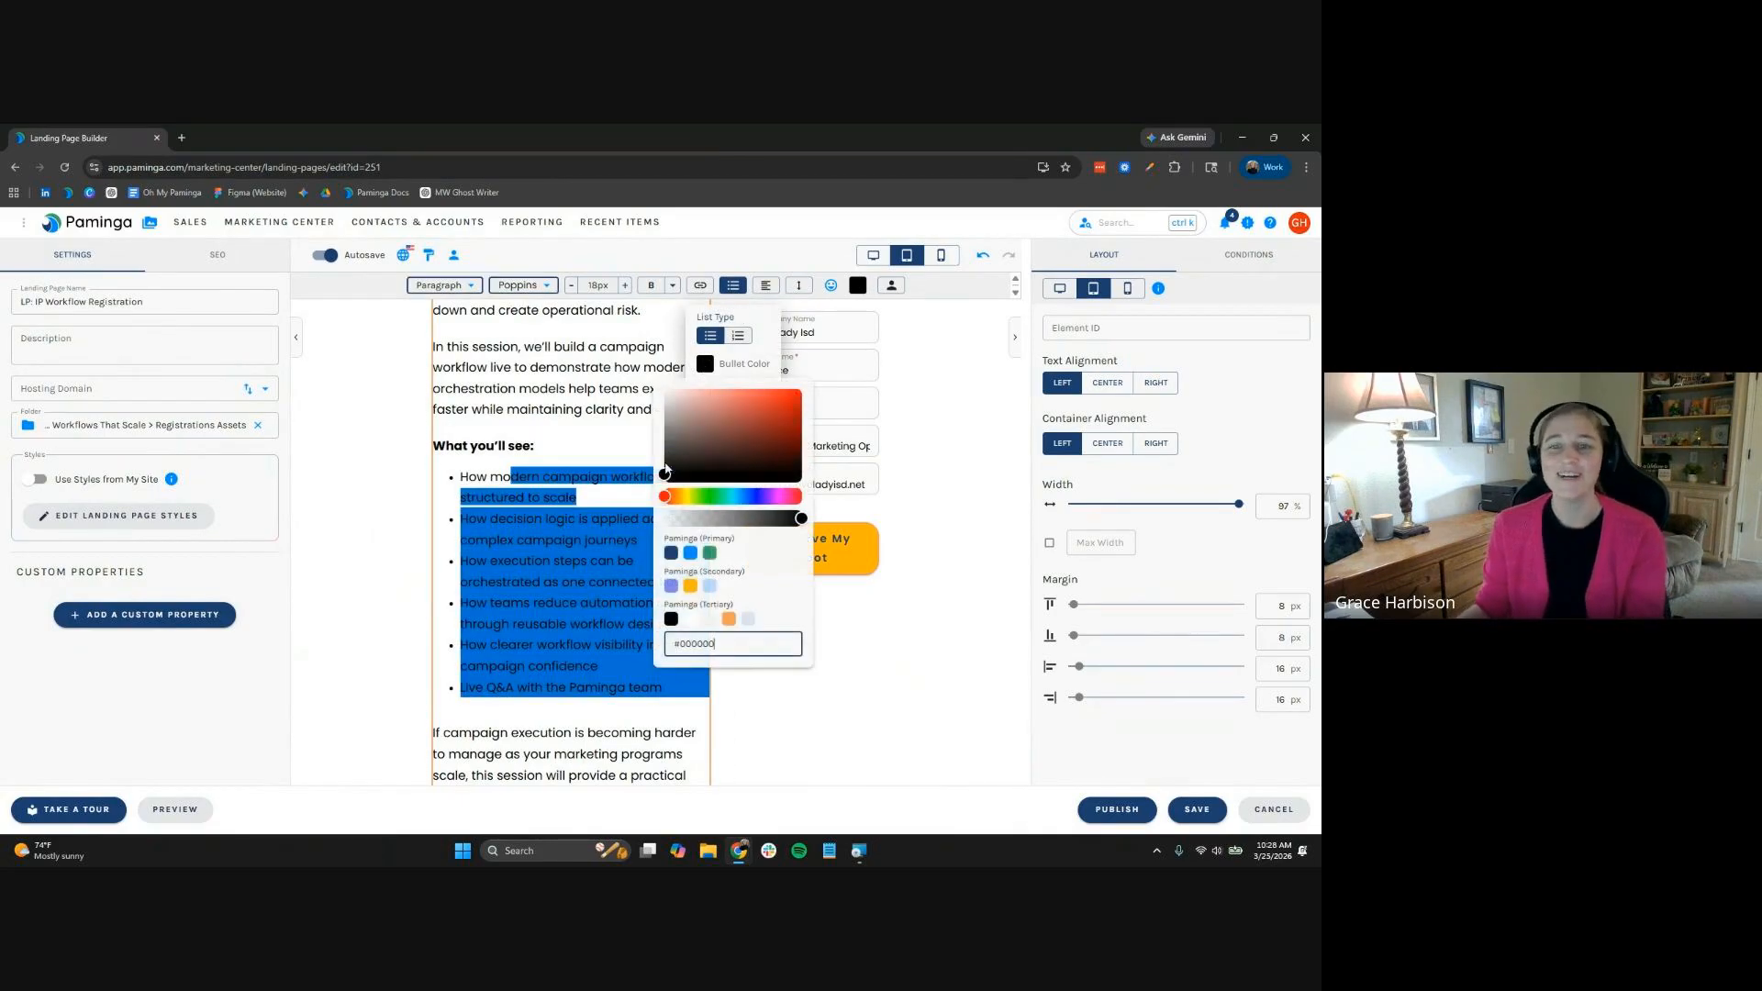
pyautogui.click(690, 553)
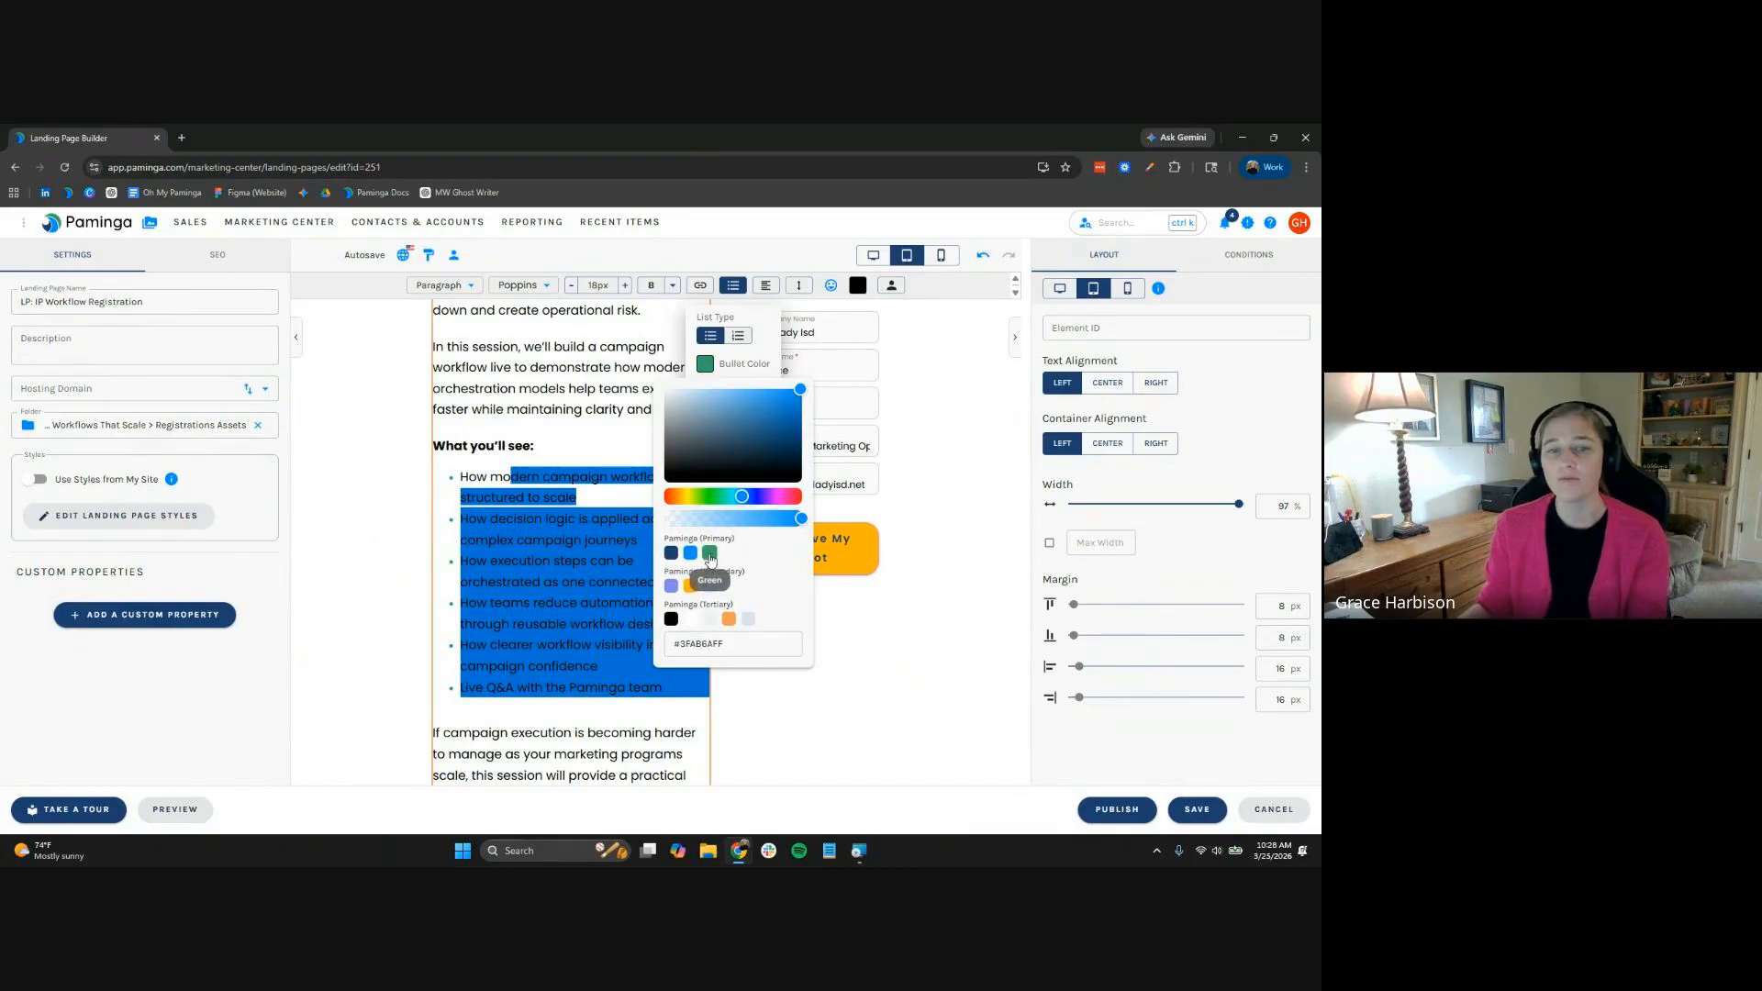
pyautogui.click(710, 554)
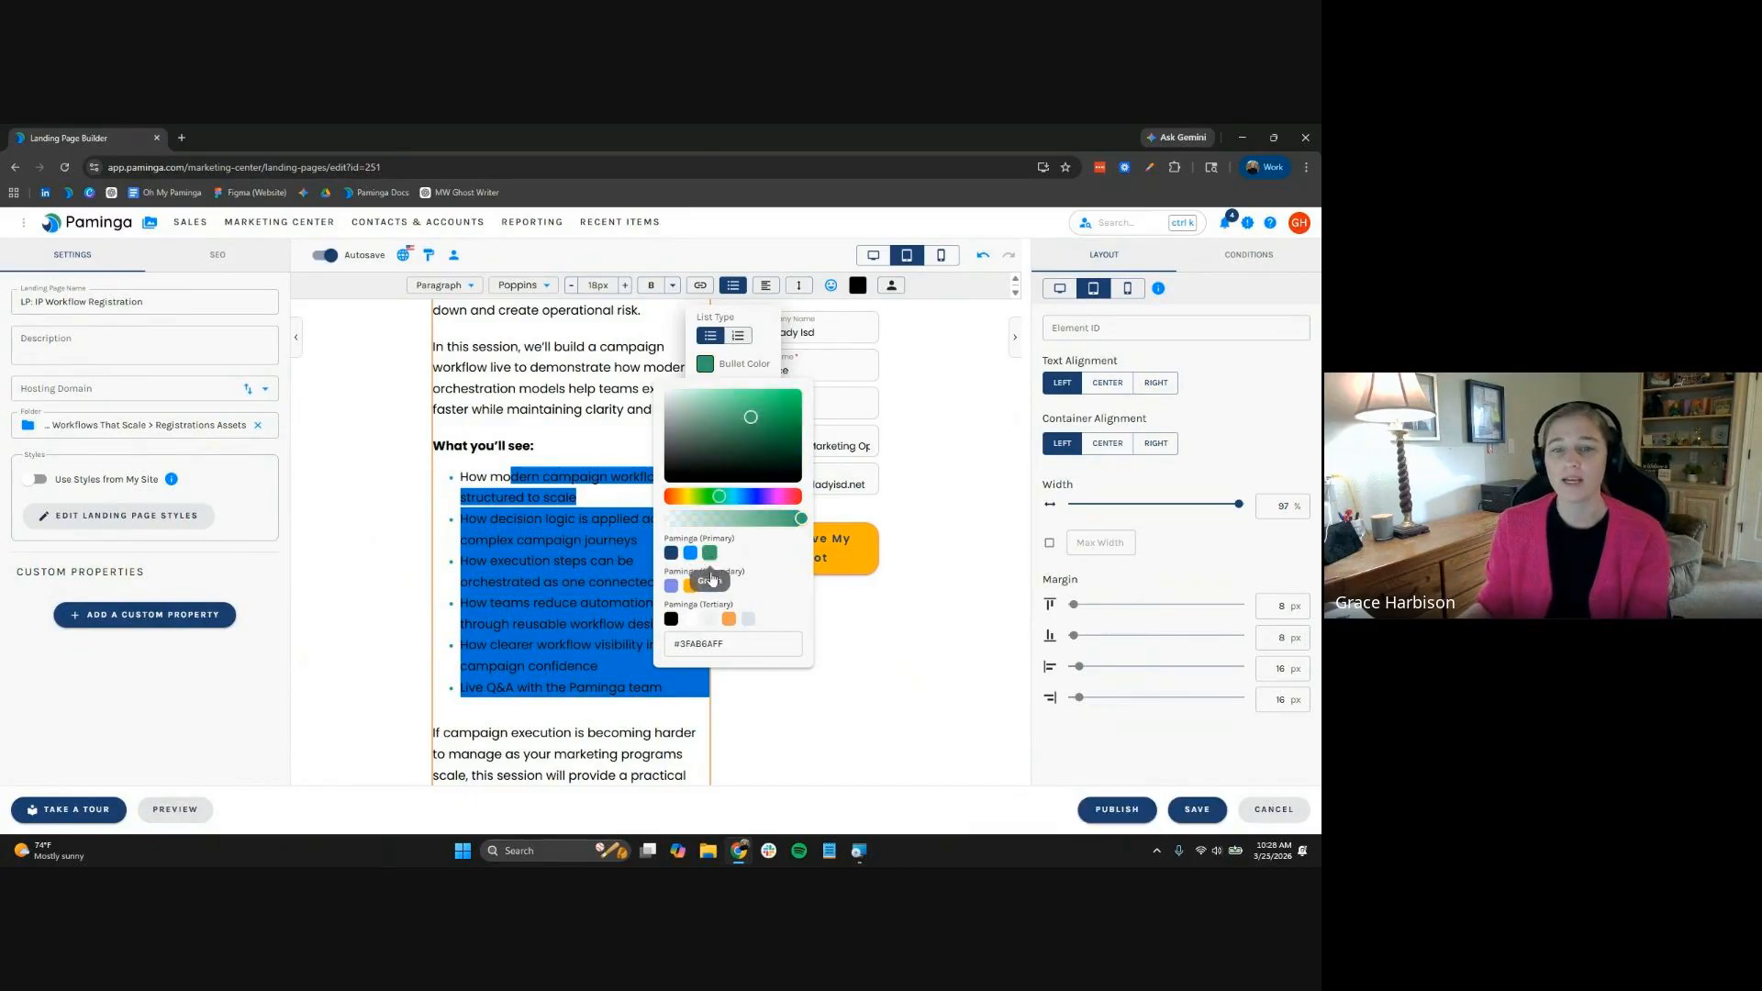
pyautogui.click(690, 552)
pyautogui.click(590, 419)
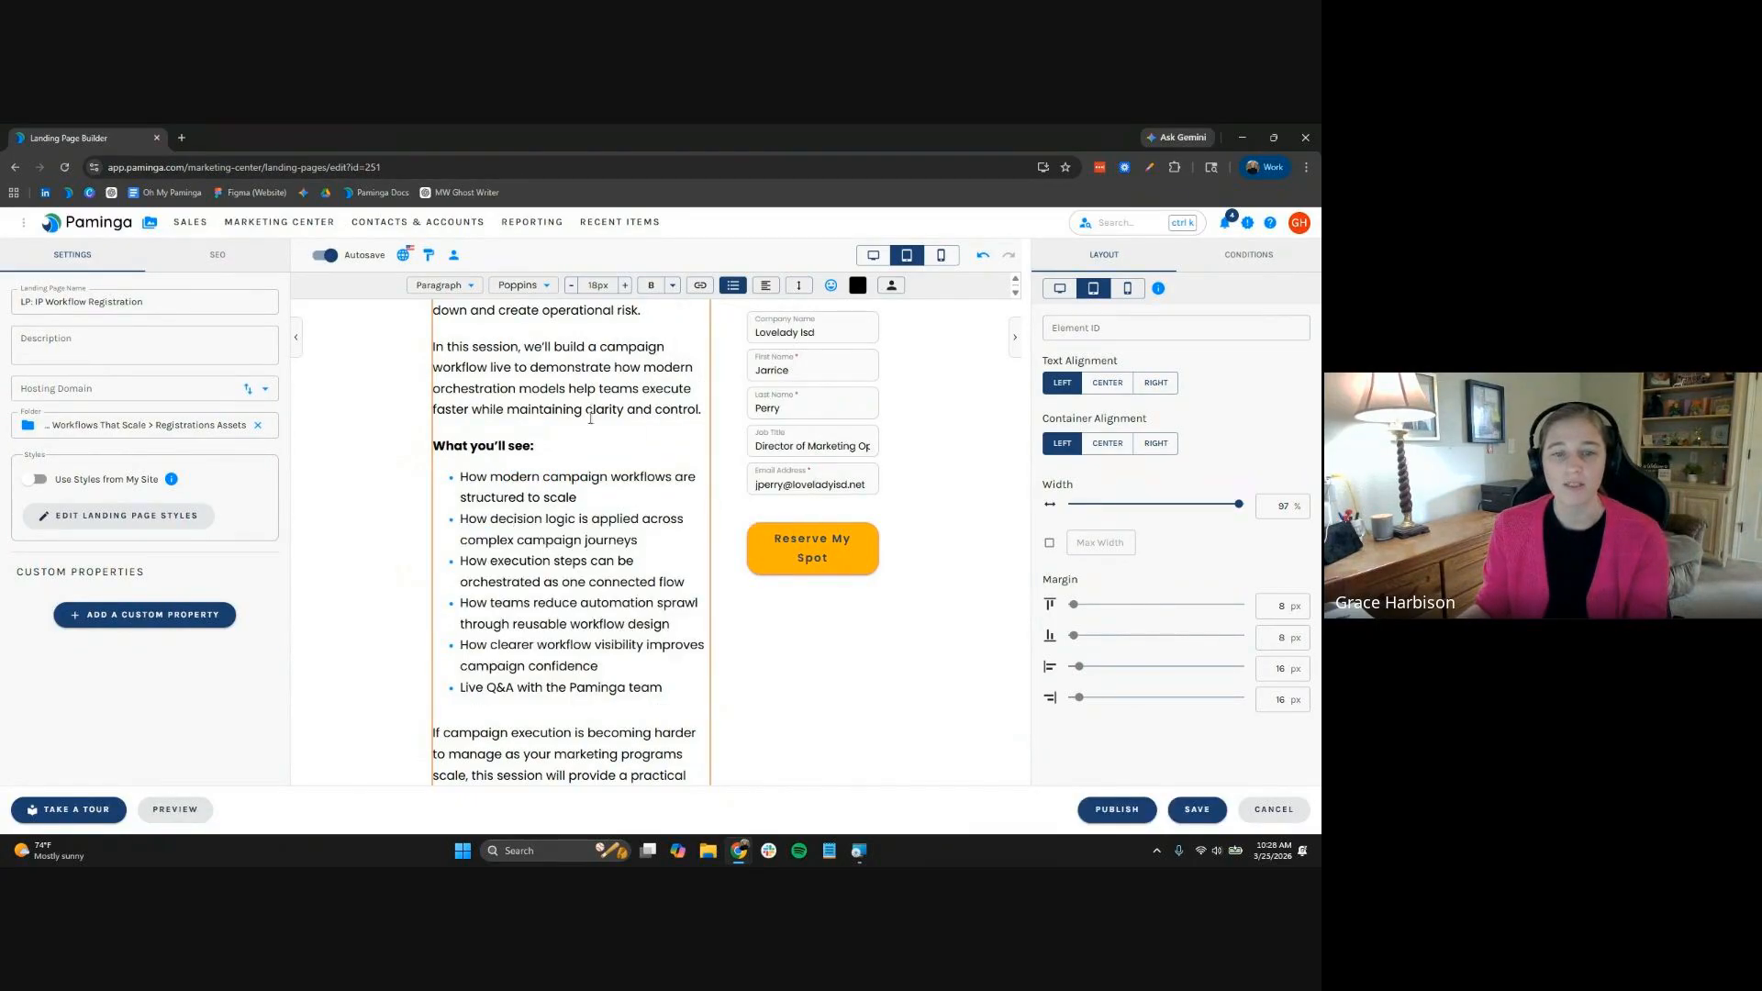
# Scroll down to the Who you'll hear from section and select its entire speaker row
pyautogui.scroll(-2, 590, 576)
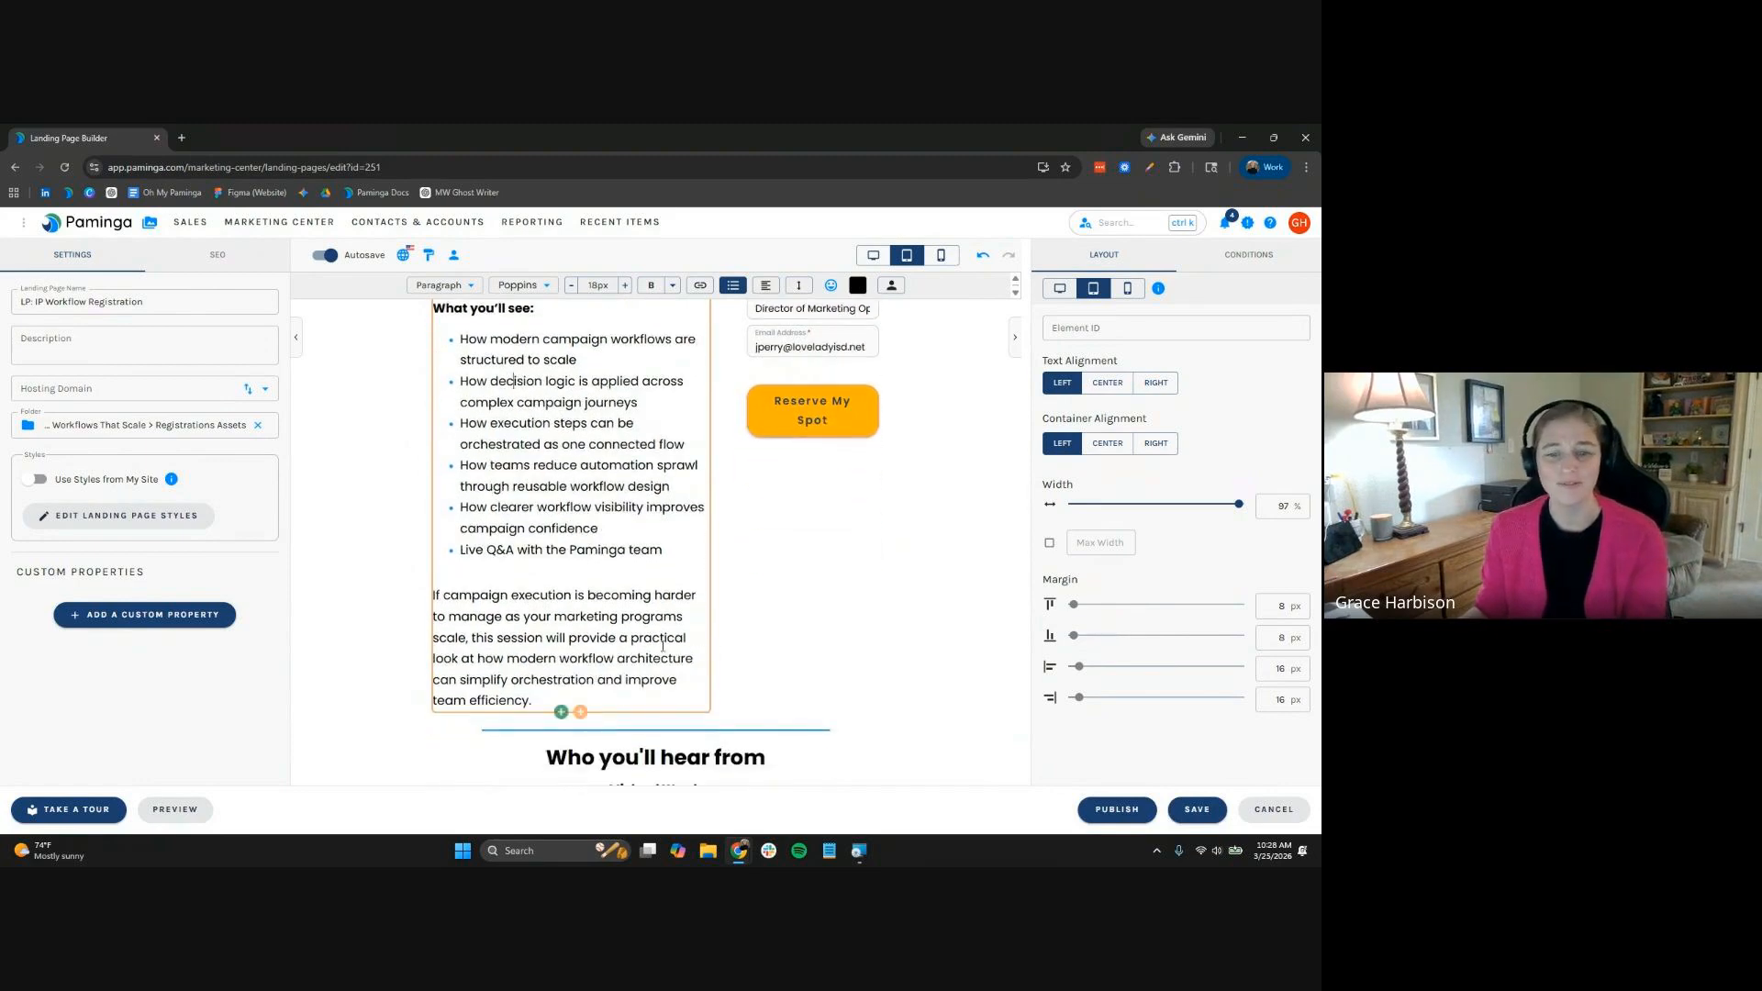
pyautogui.scroll(-2, 767, 615)
pyautogui.scroll(-2, 768, 615)
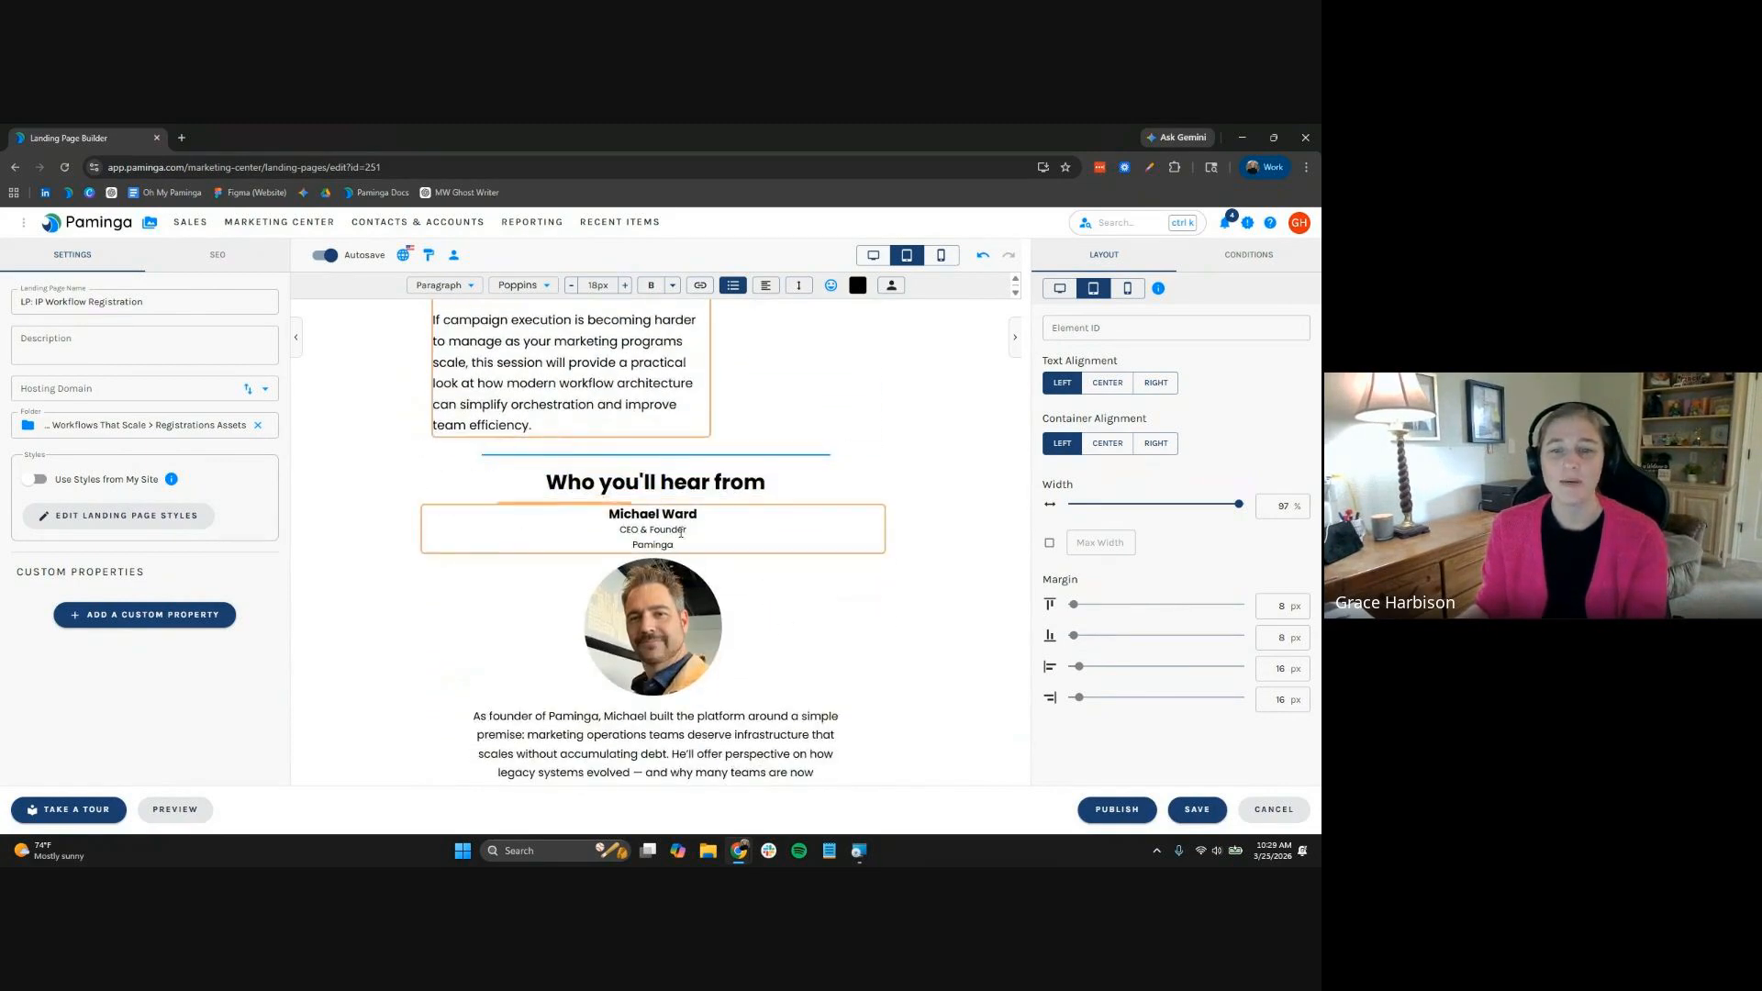
pyautogui.scroll(-1, 704, 552)
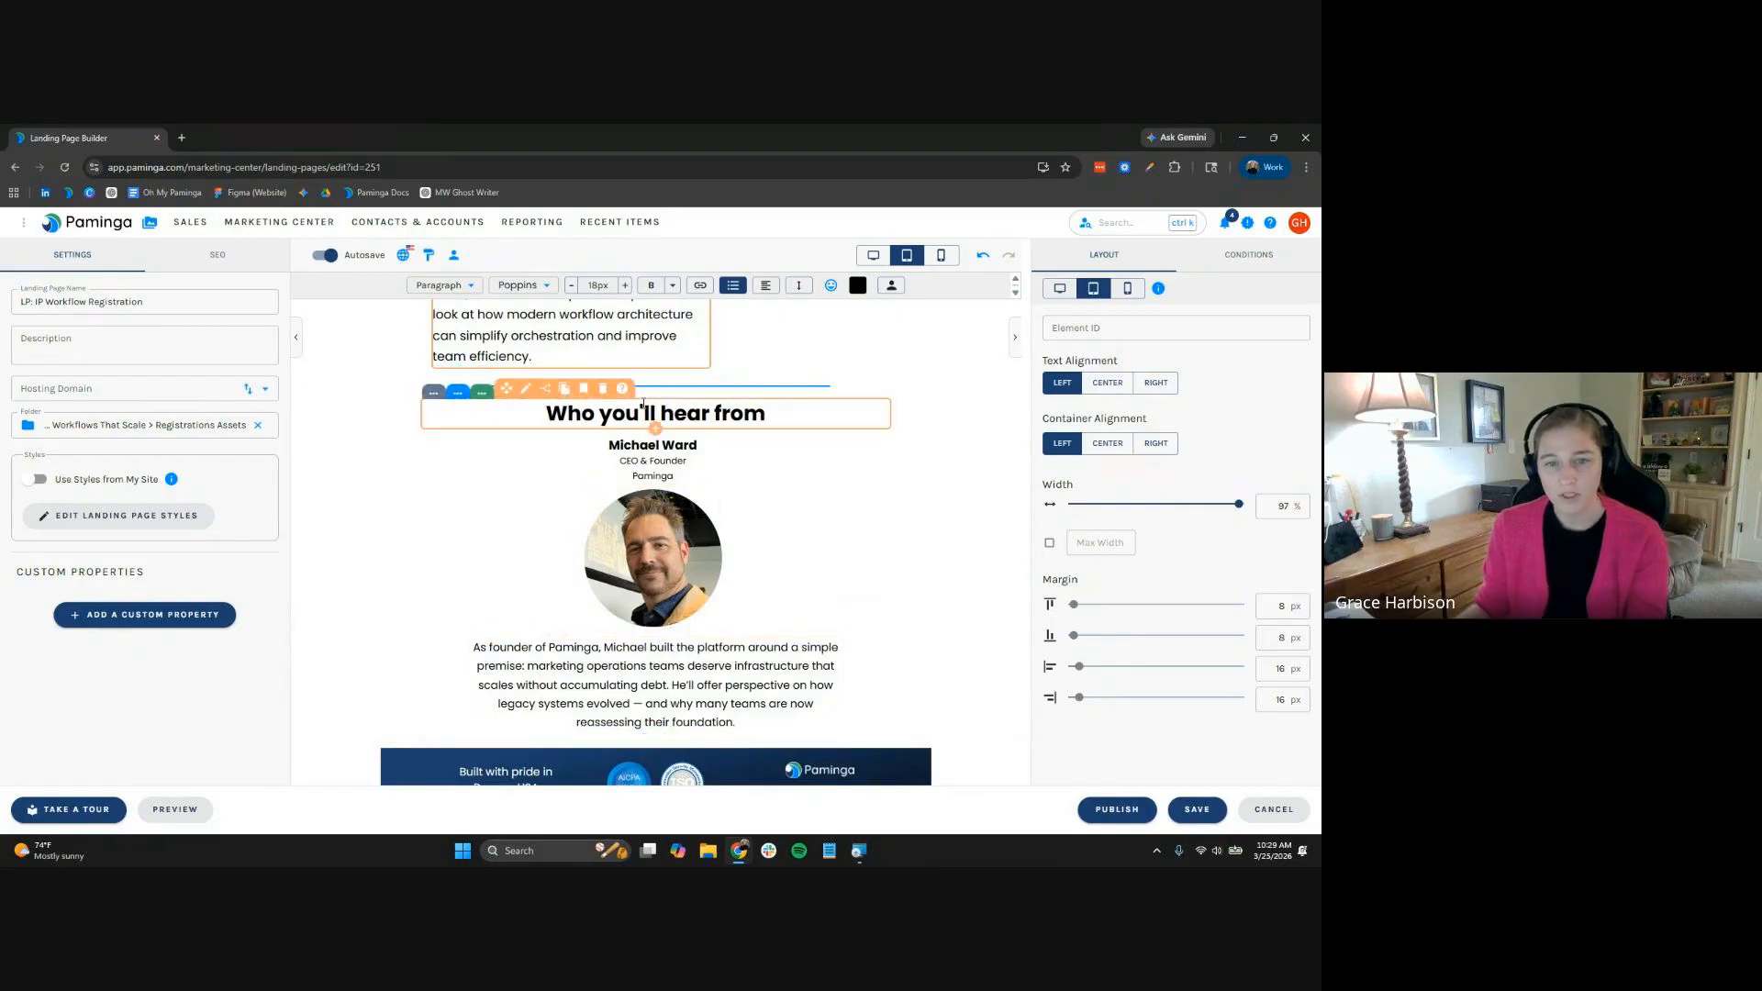
pyautogui.click(521, 415)
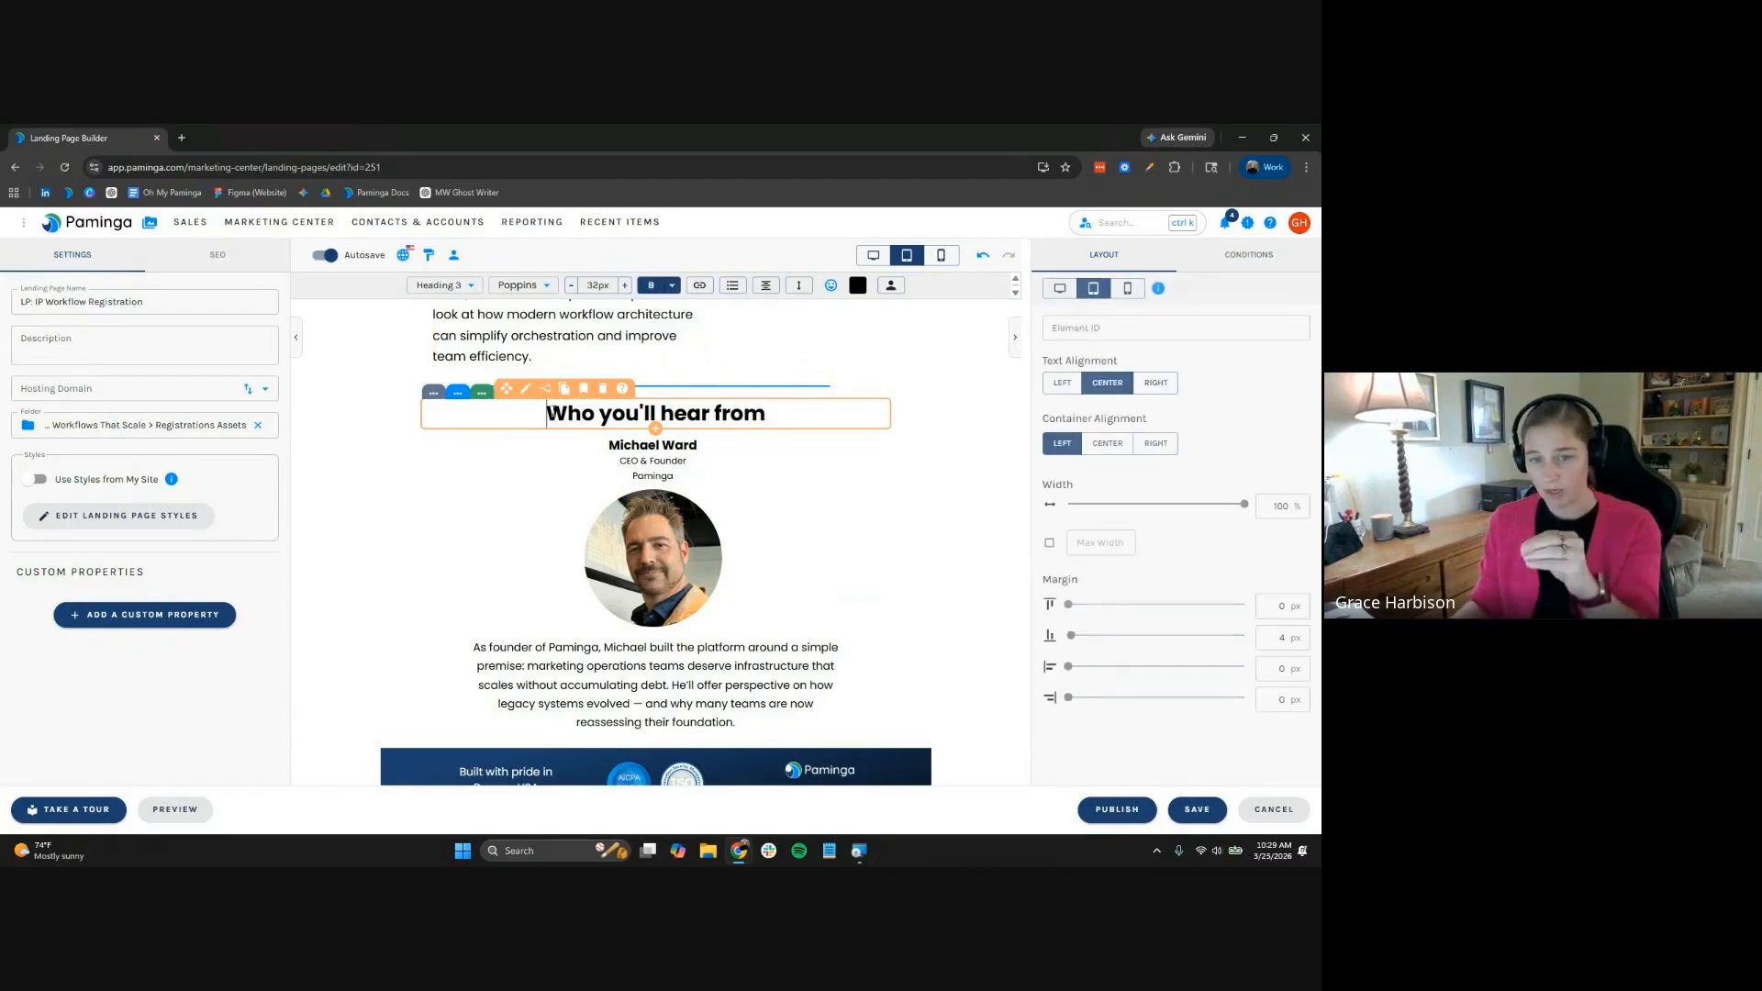
pyautogui.click(478, 397)
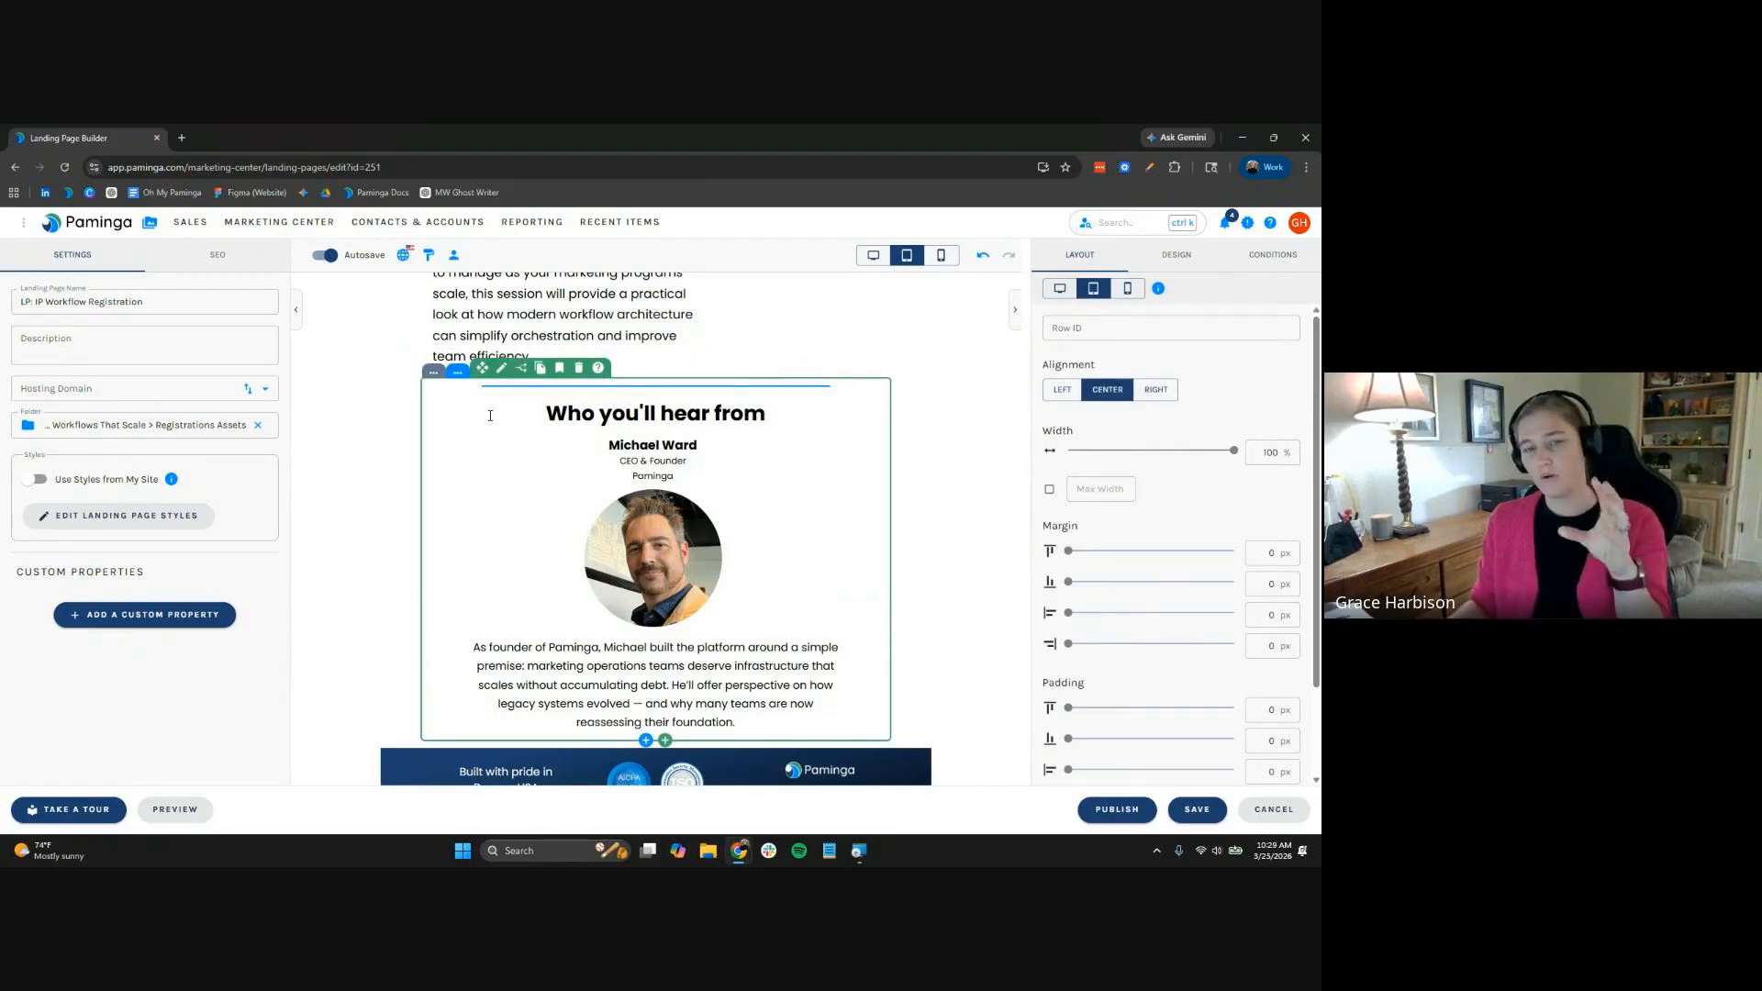
pyautogui.click(463, 376)
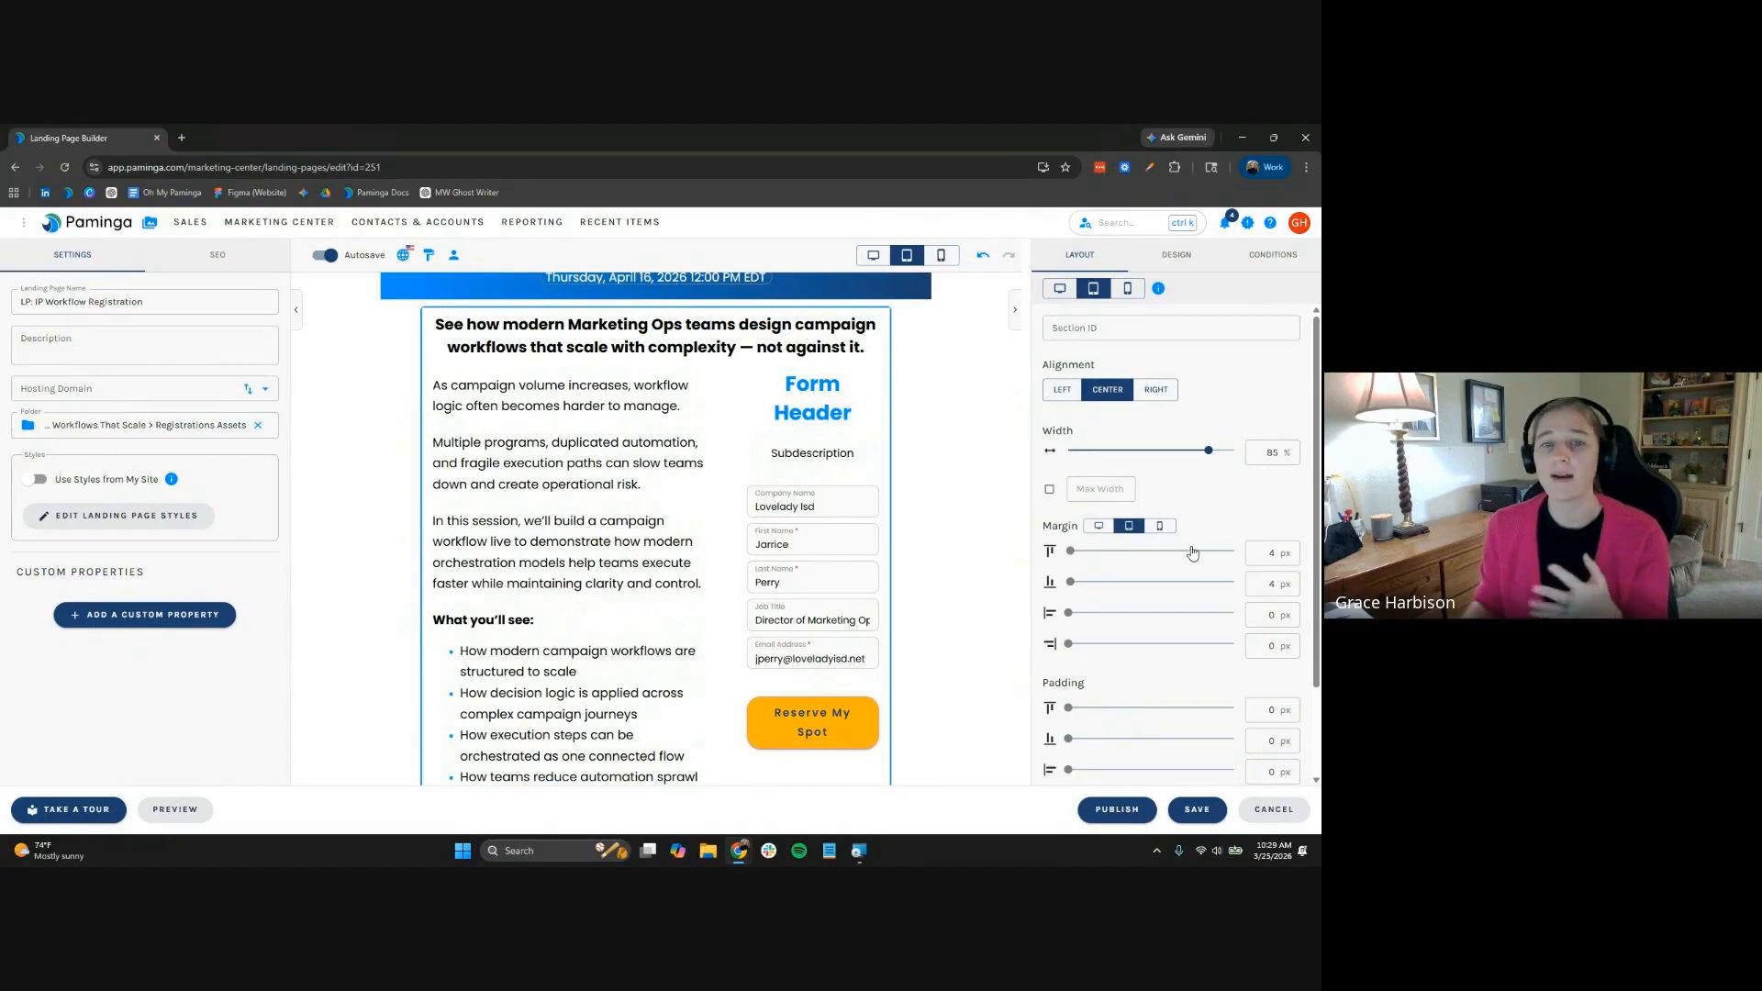
pyautogui.scroll(-5, 537, 612)
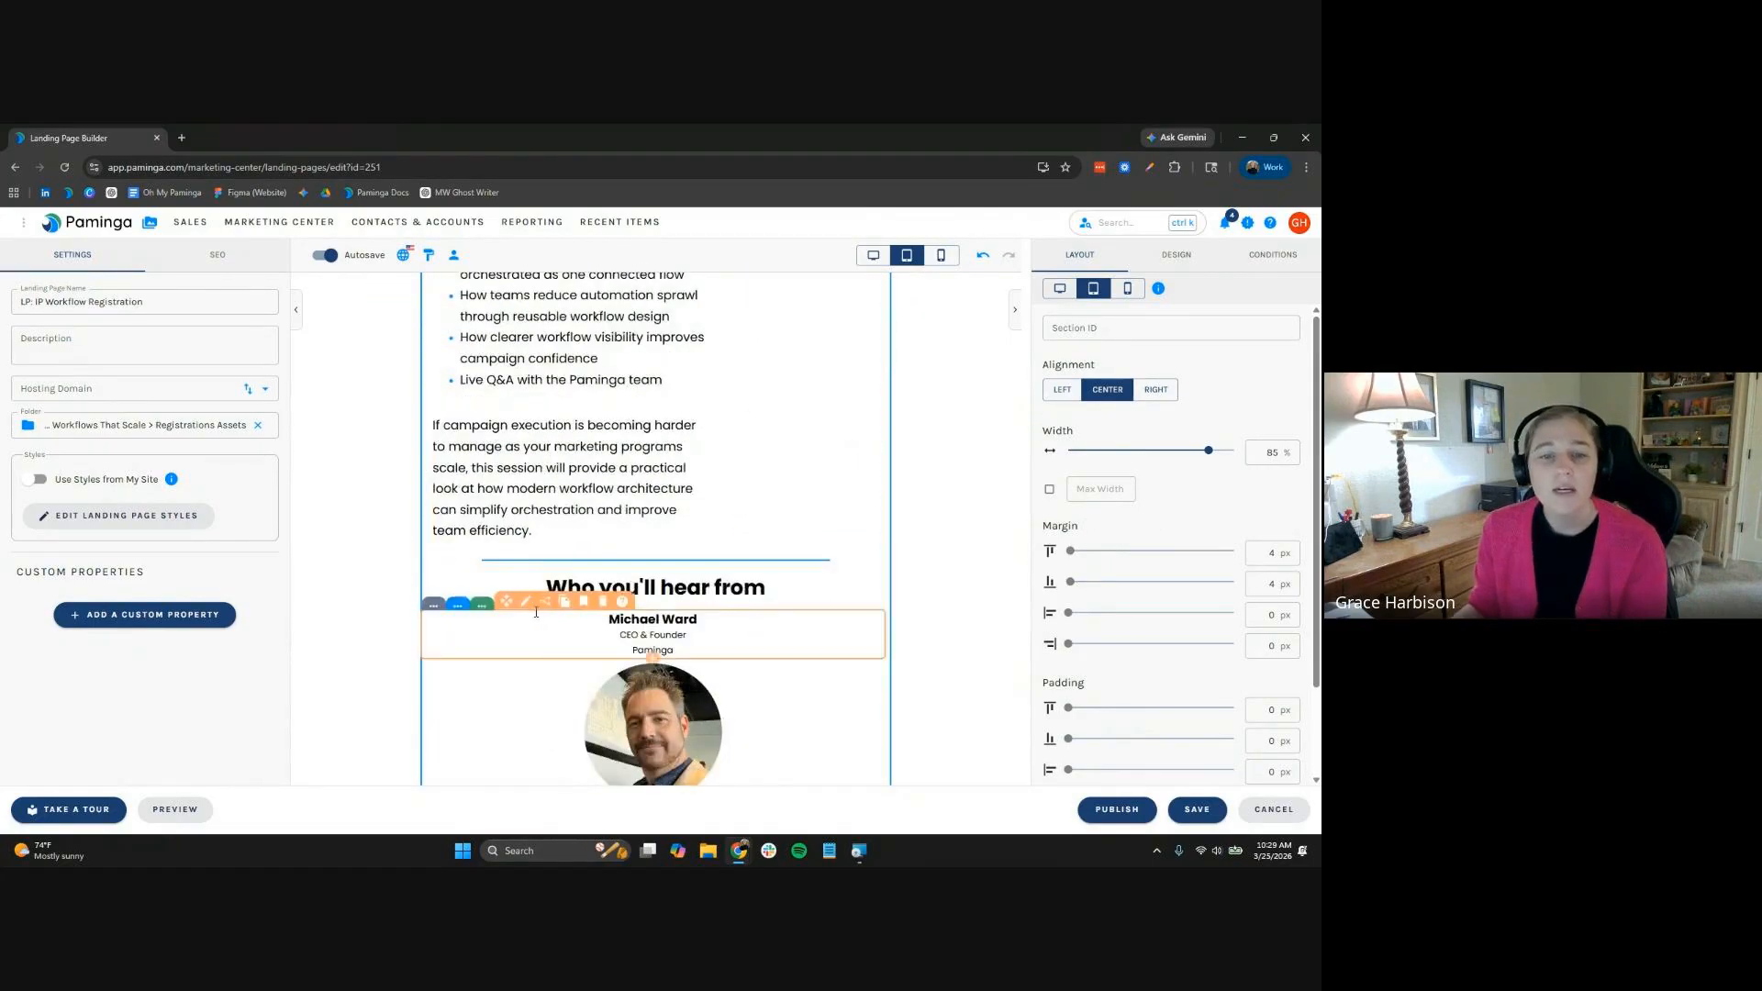
pyautogui.scroll(-1, 536, 612)
pyautogui.click(515, 504)
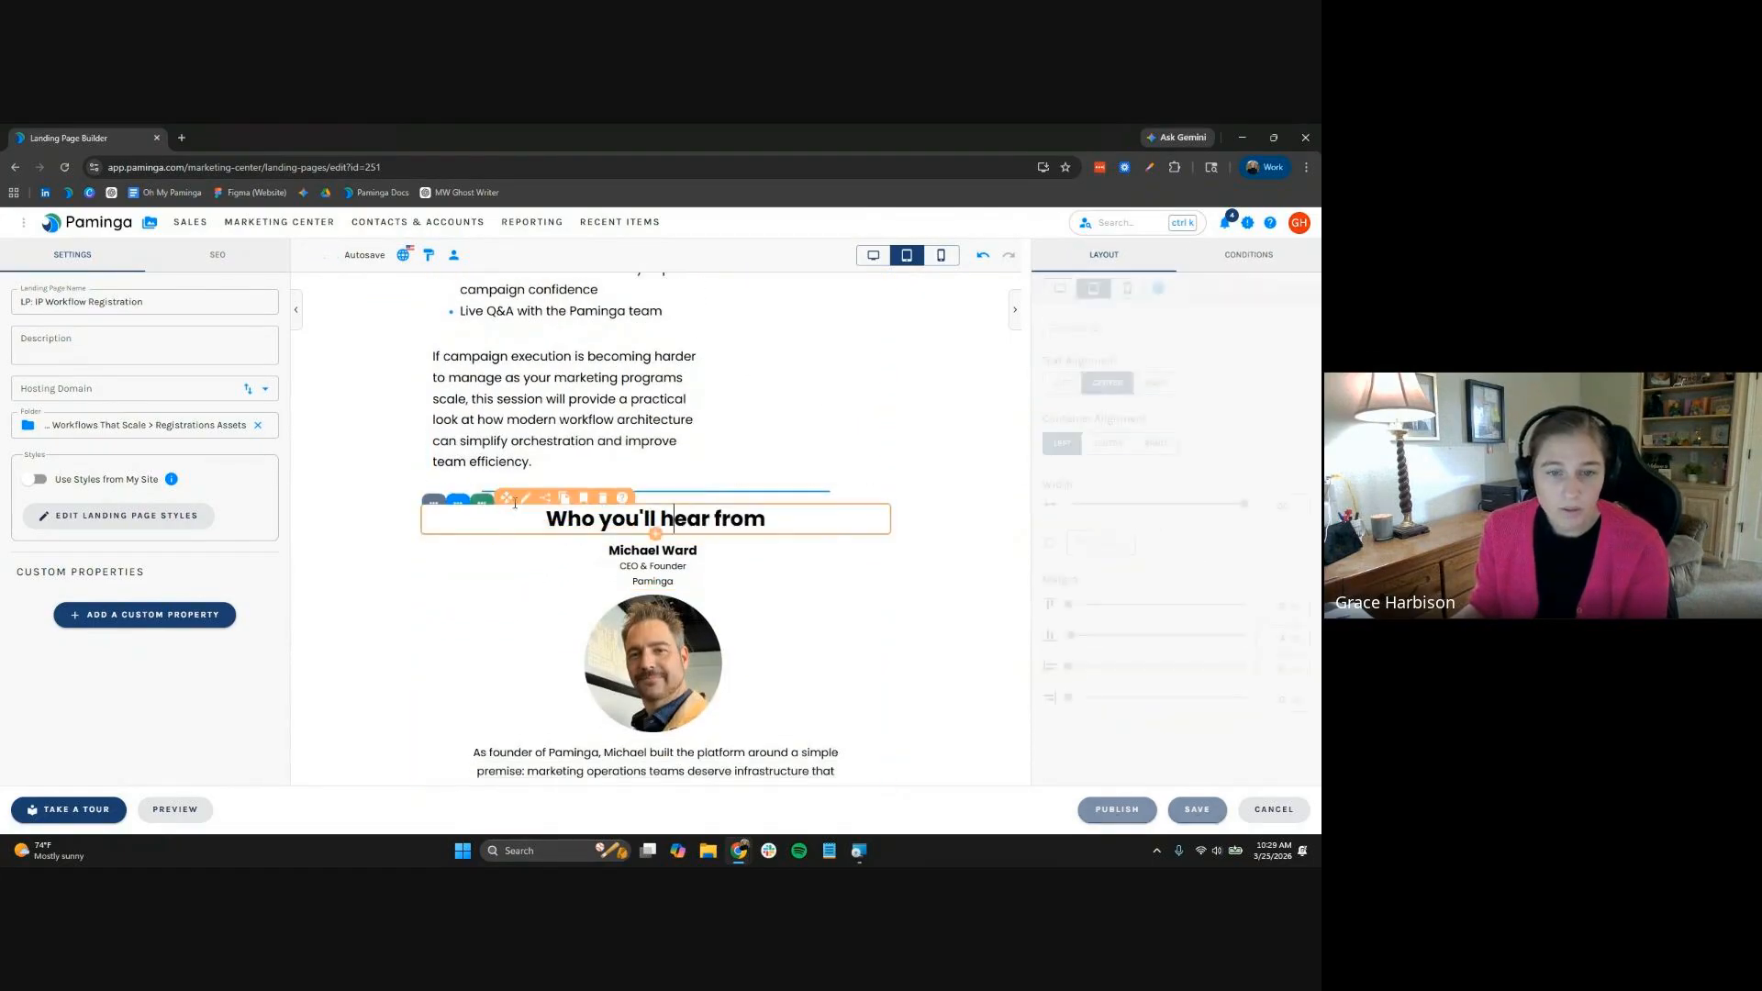
pyautogui.click(483, 502)
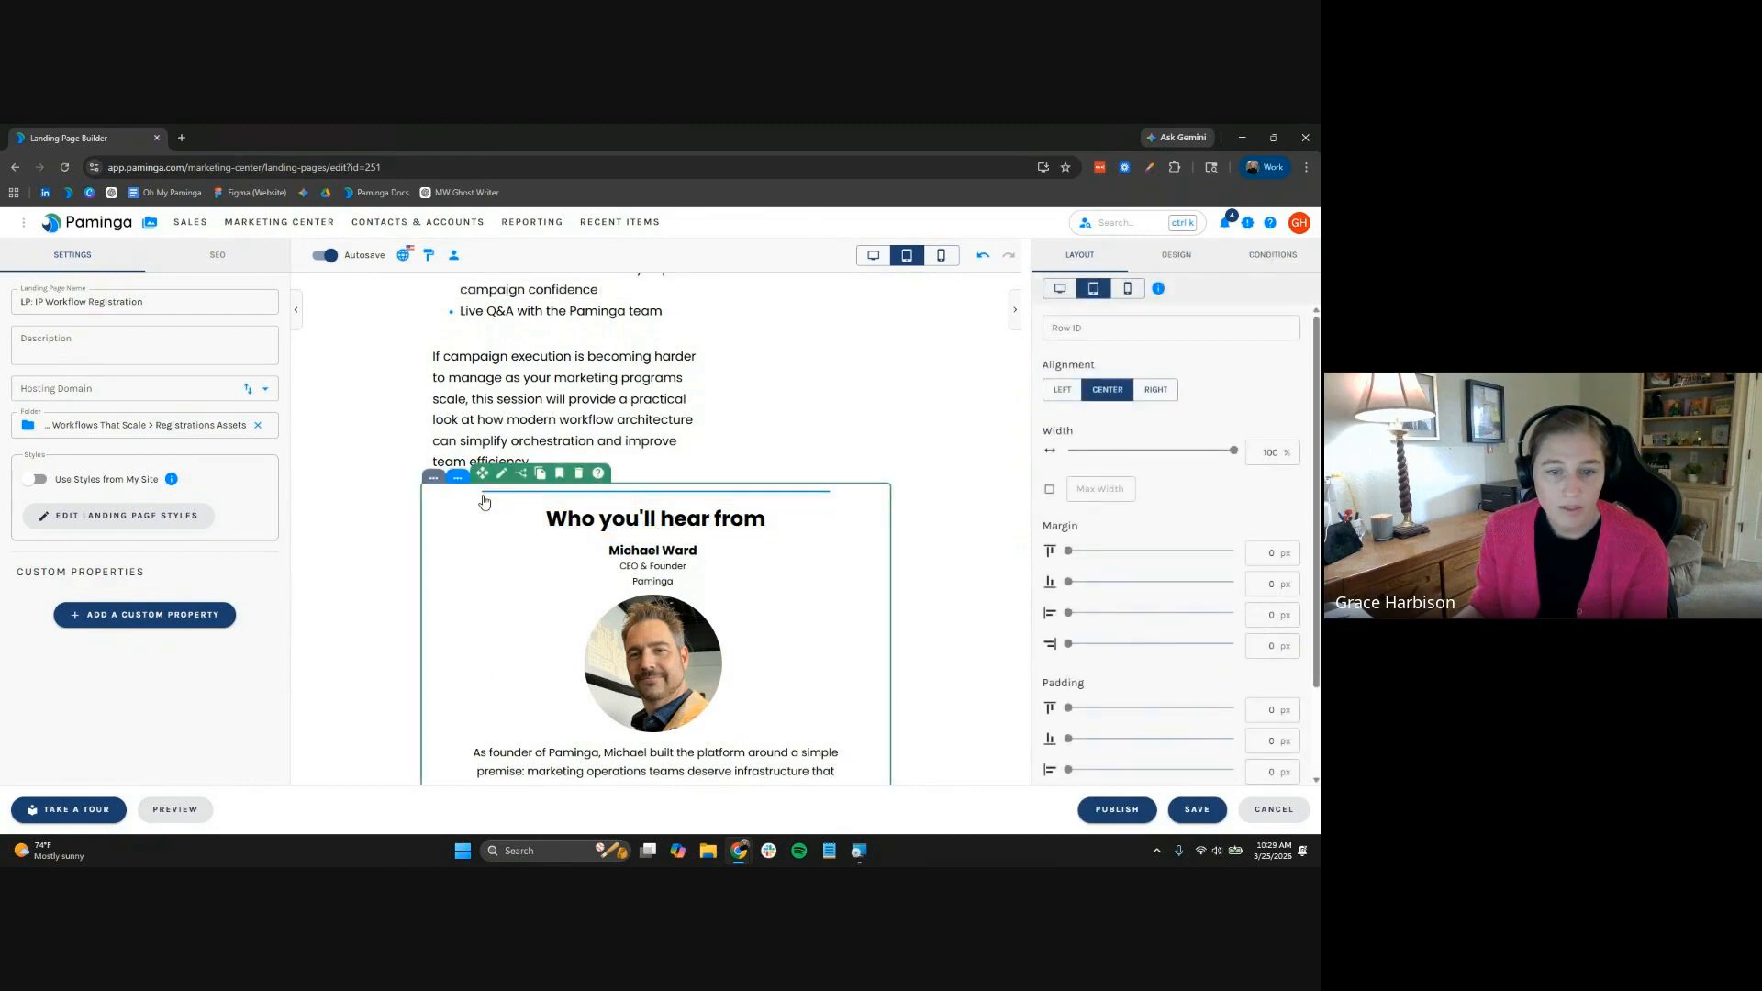
pyautogui.scroll(-1, 485, 503)
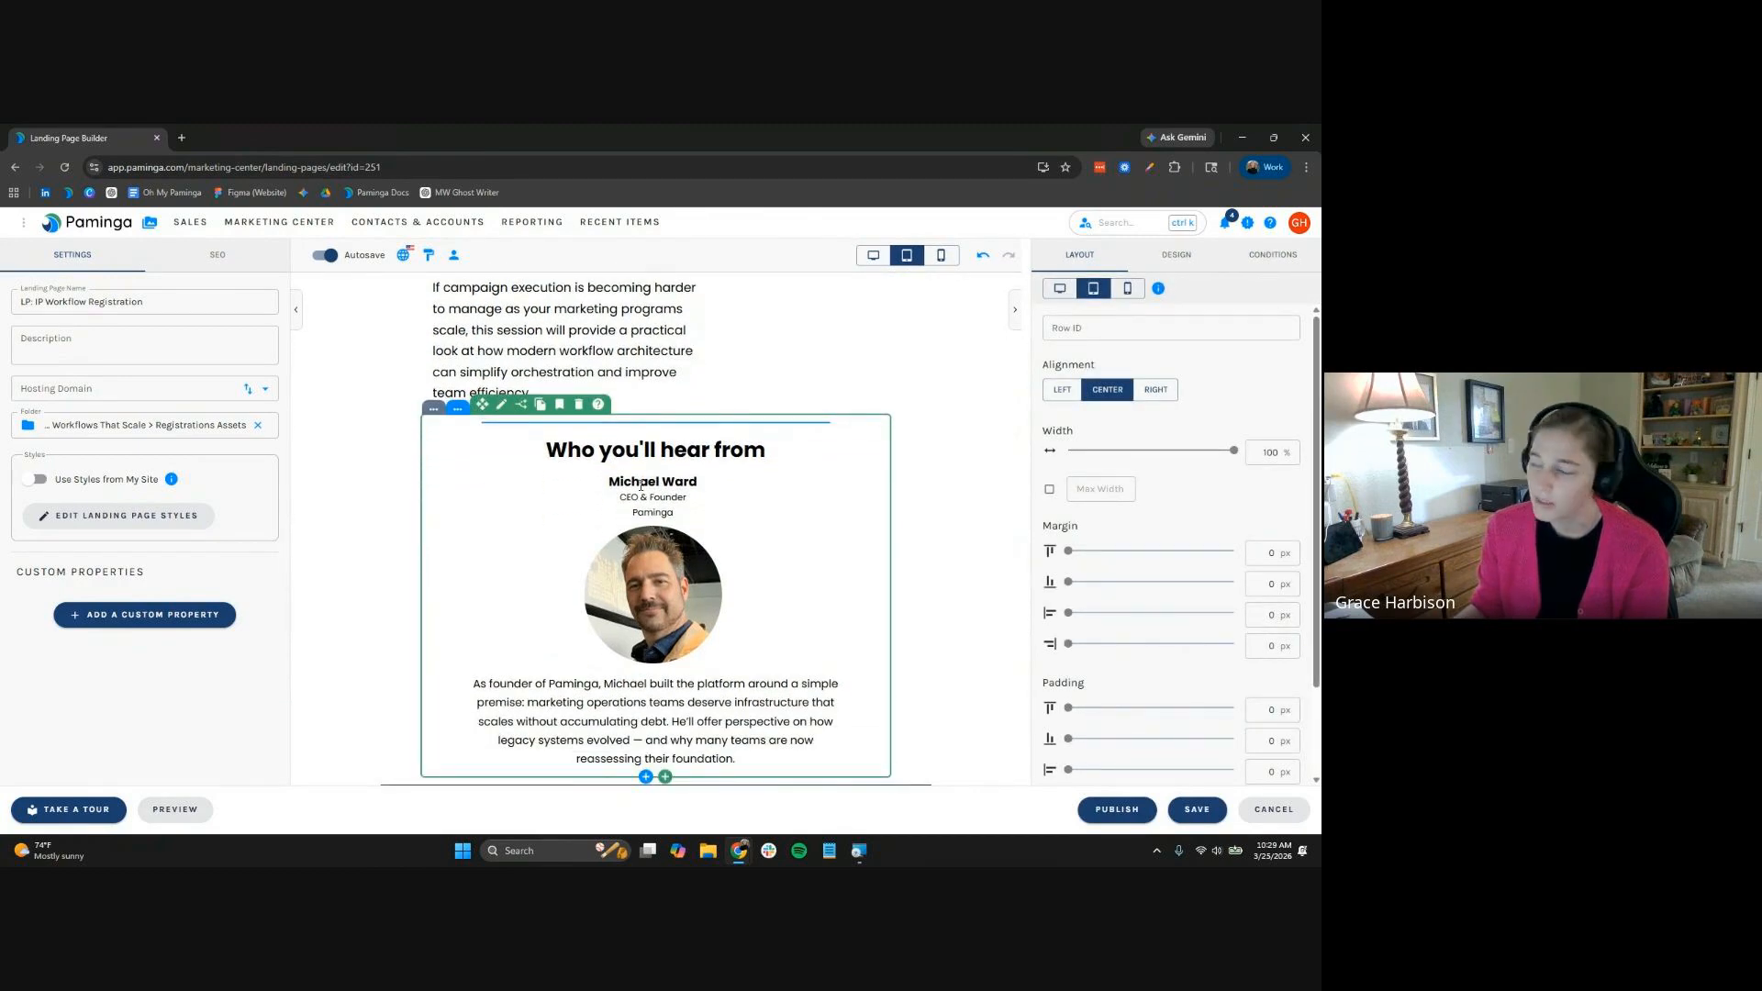
# Delete the old speaker row and check the Landing Page element library, which is empty
pyautogui.click(580, 405)
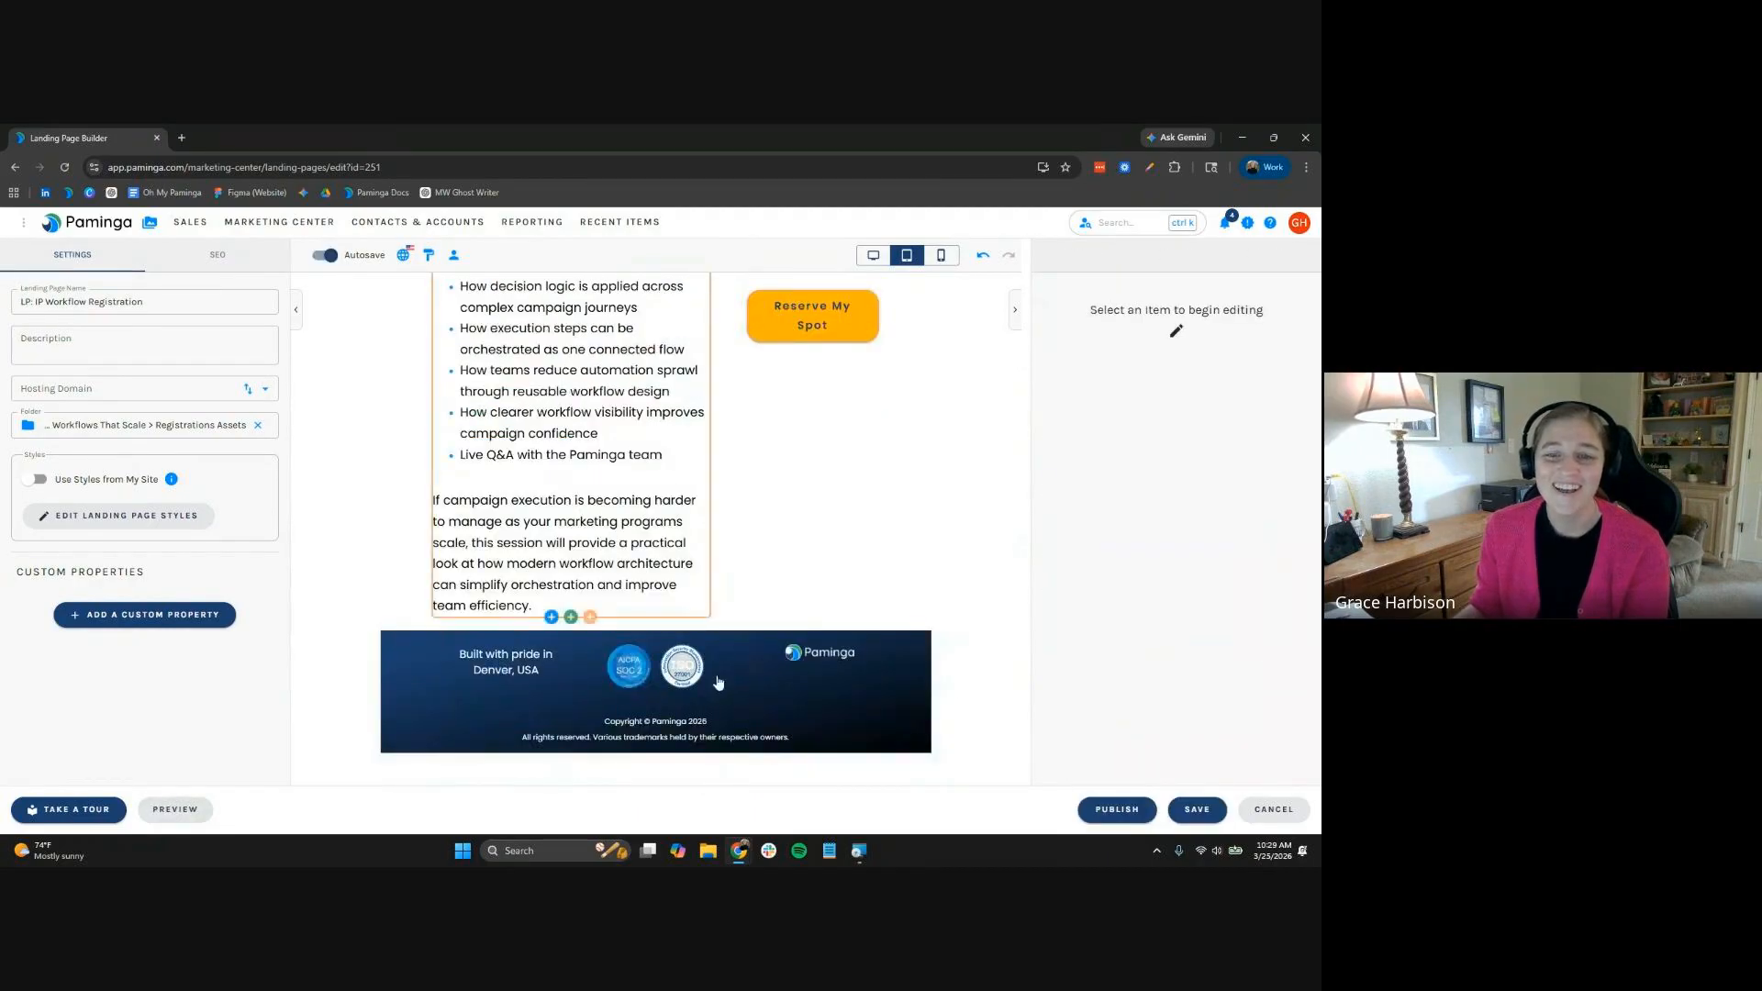
pyautogui.click(573, 620)
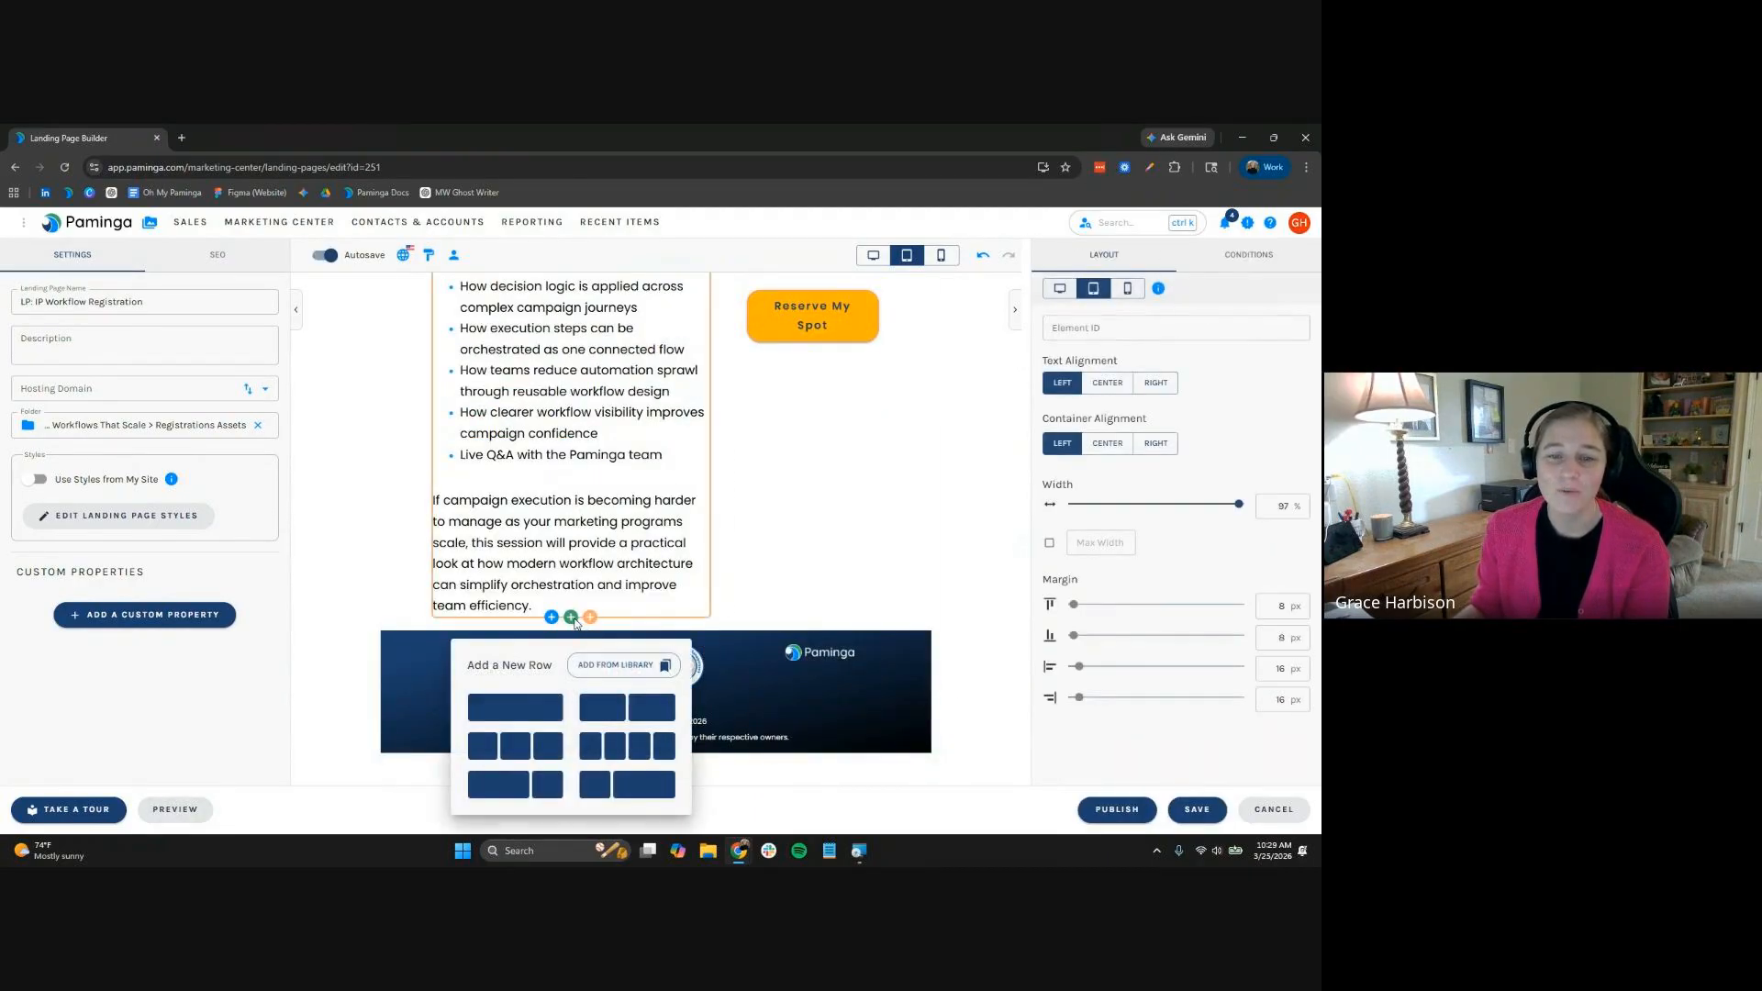
pyautogui.click(533, 707)
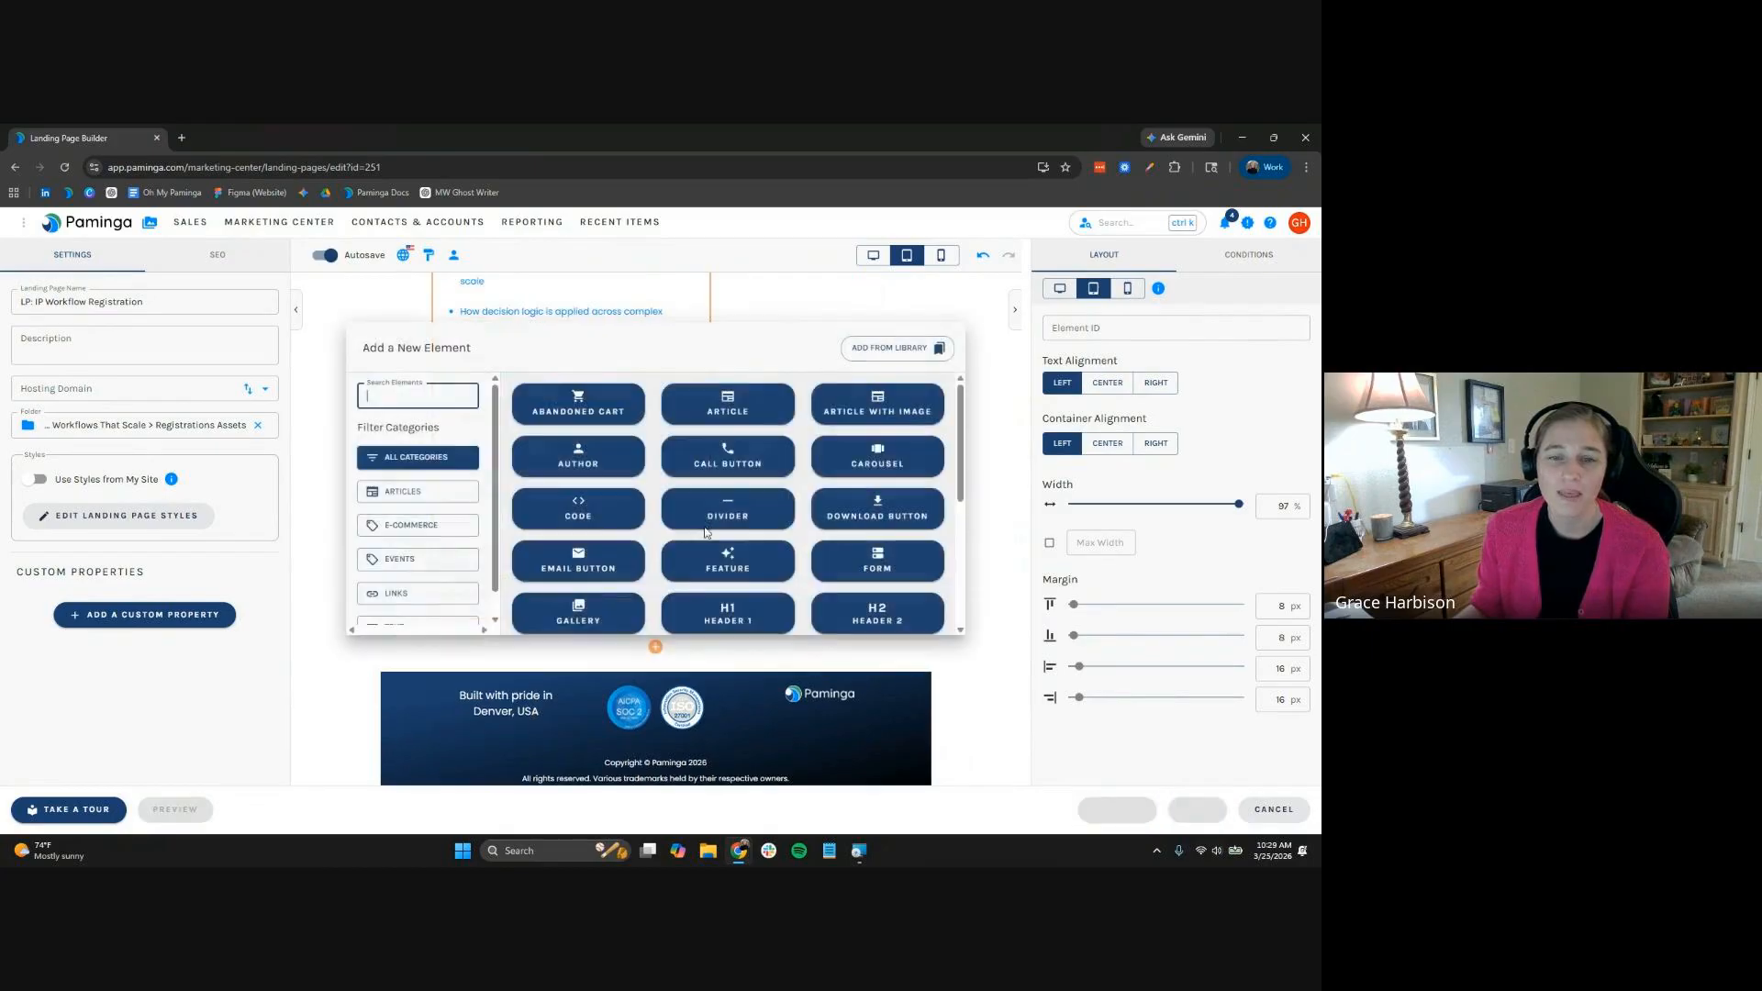
pyautogui.click(894, 345)
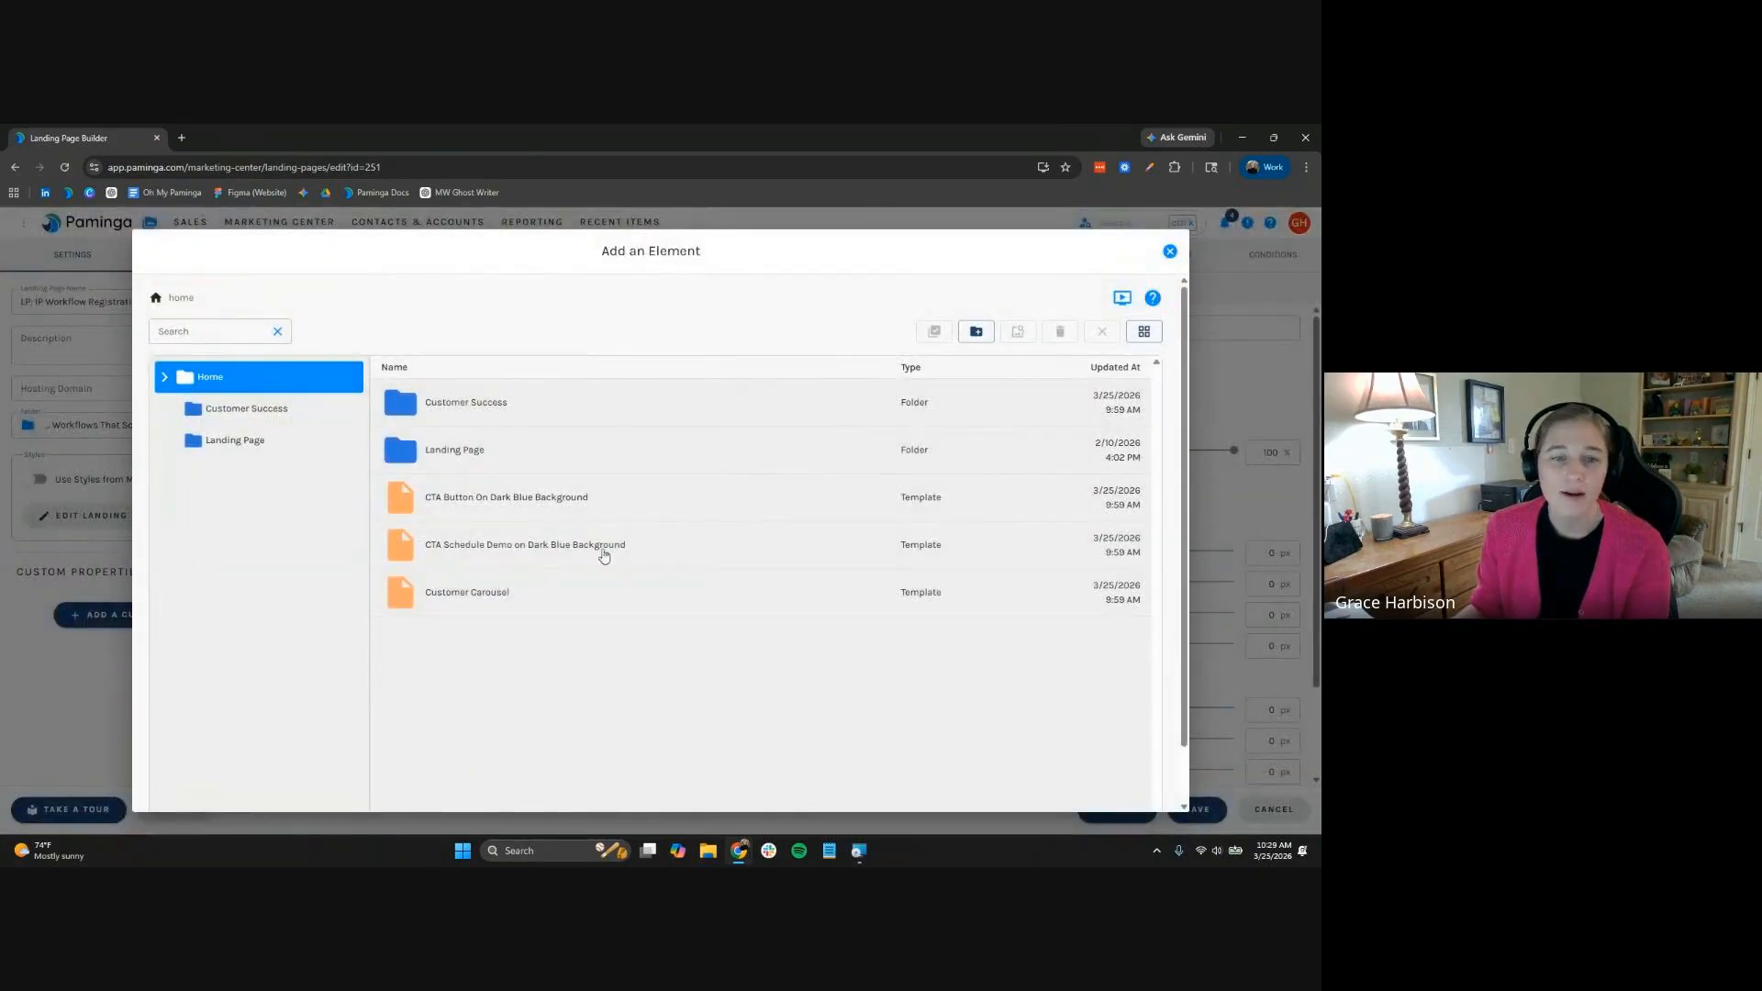
pyautogui.click(265, 442)
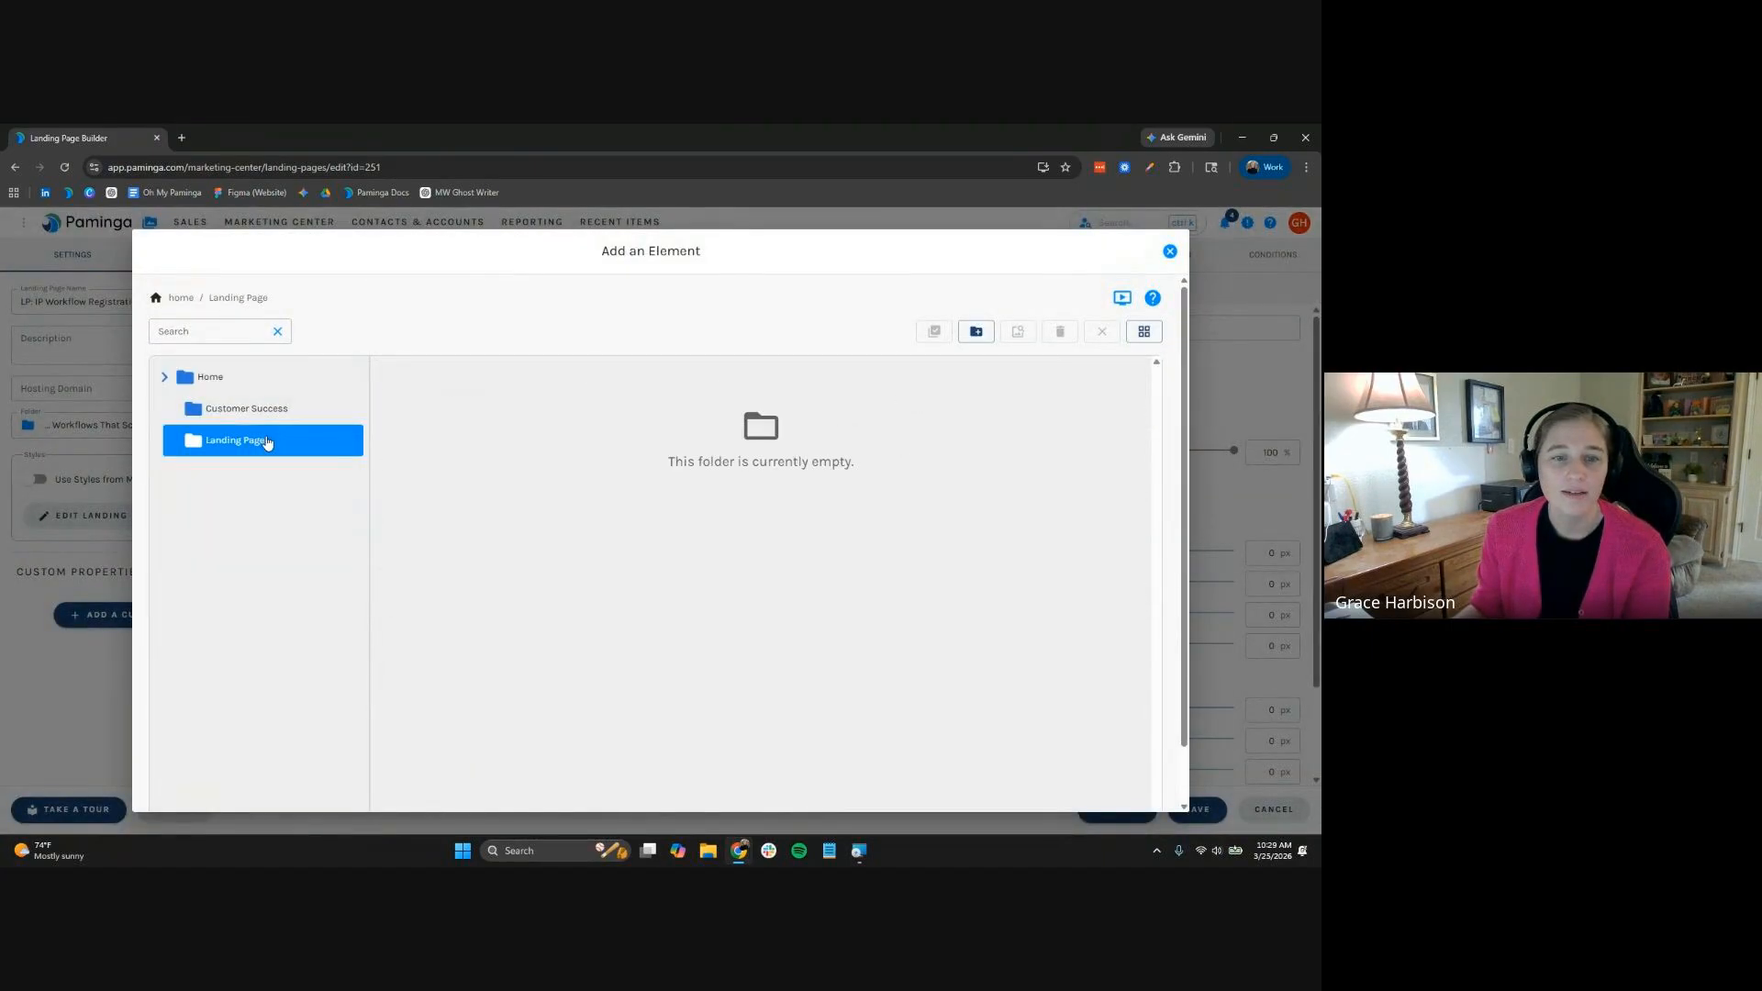
pyautogui.click(1170, 251)
pyautogui.click(670, 645)
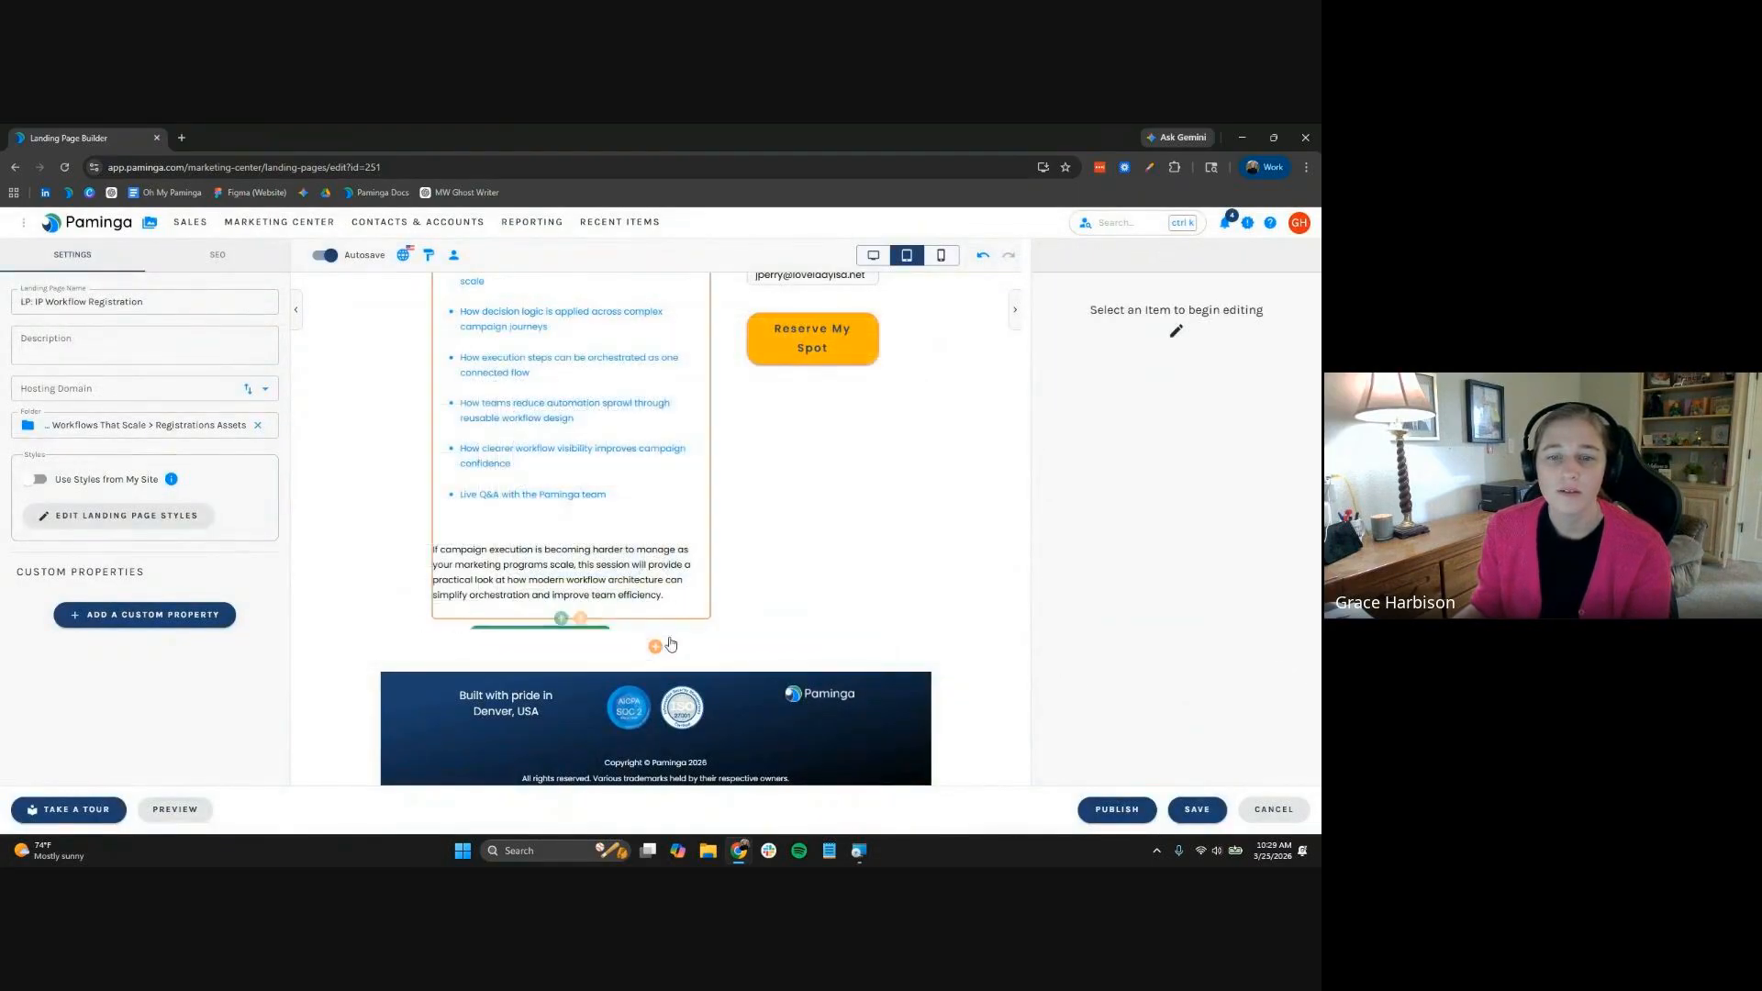
# Insert the saved speaker bio row from the Landing Page row library below the description
pyautogui.click(561, 619)
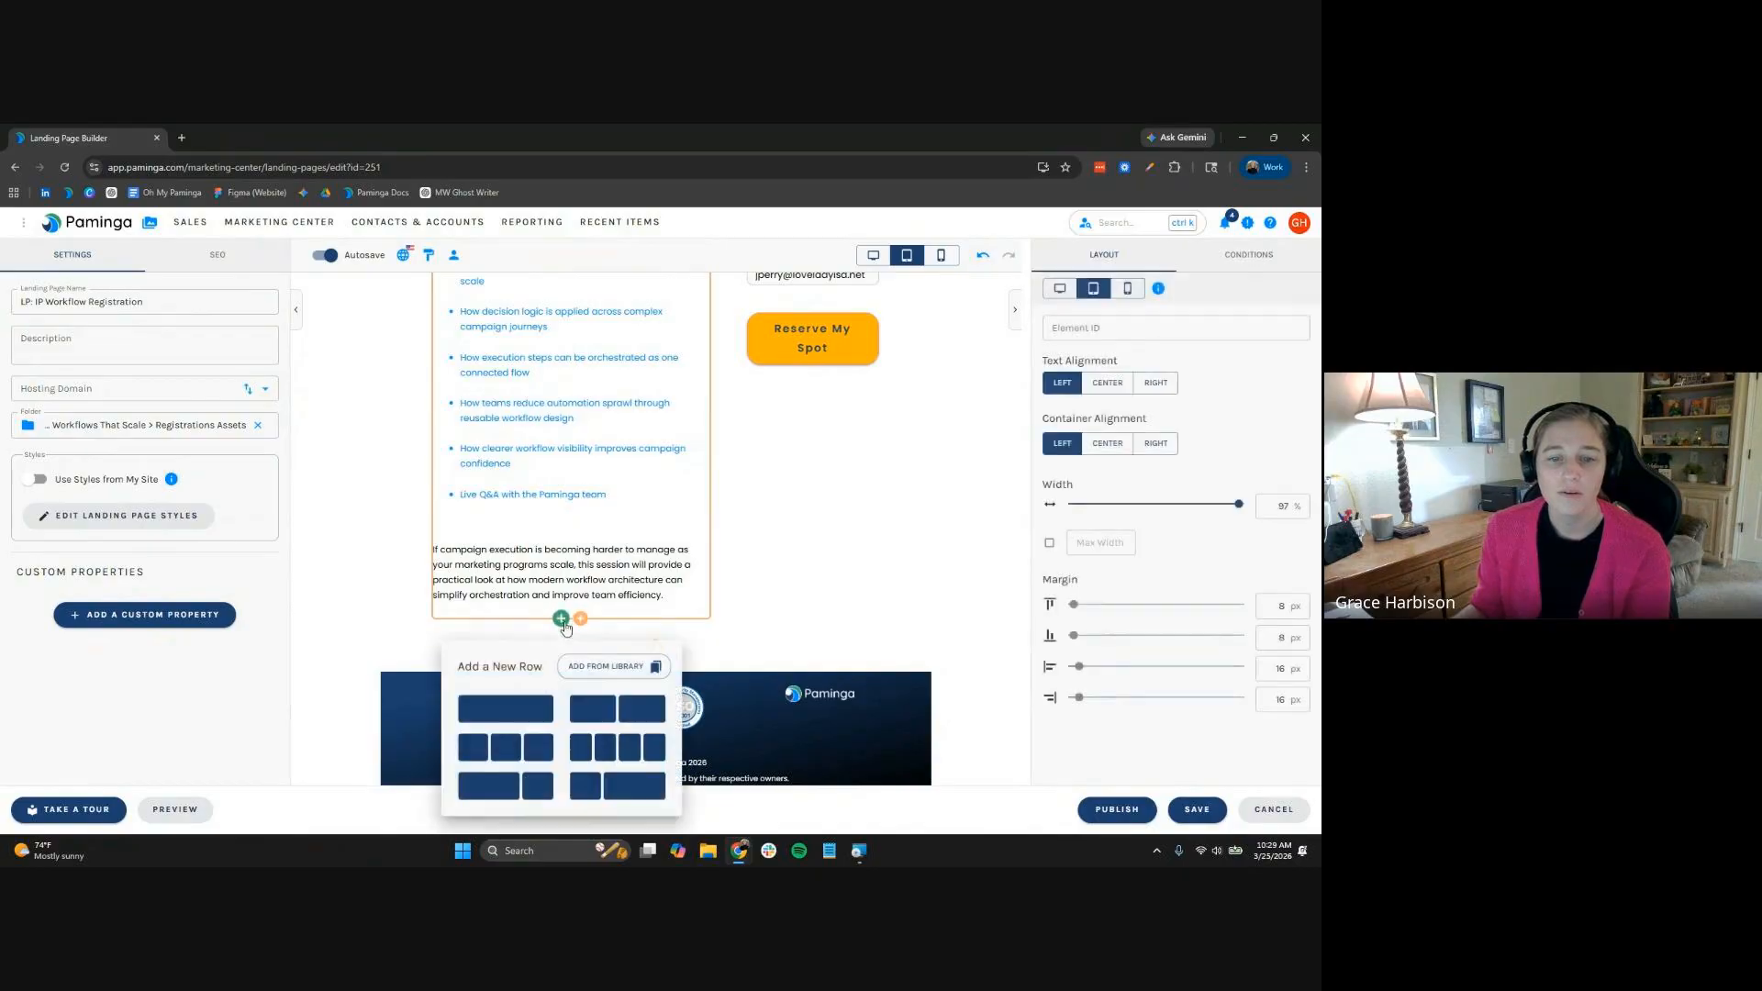
pyautogui.click(608, 666)
pyautogui.doubleClick(482, 450)
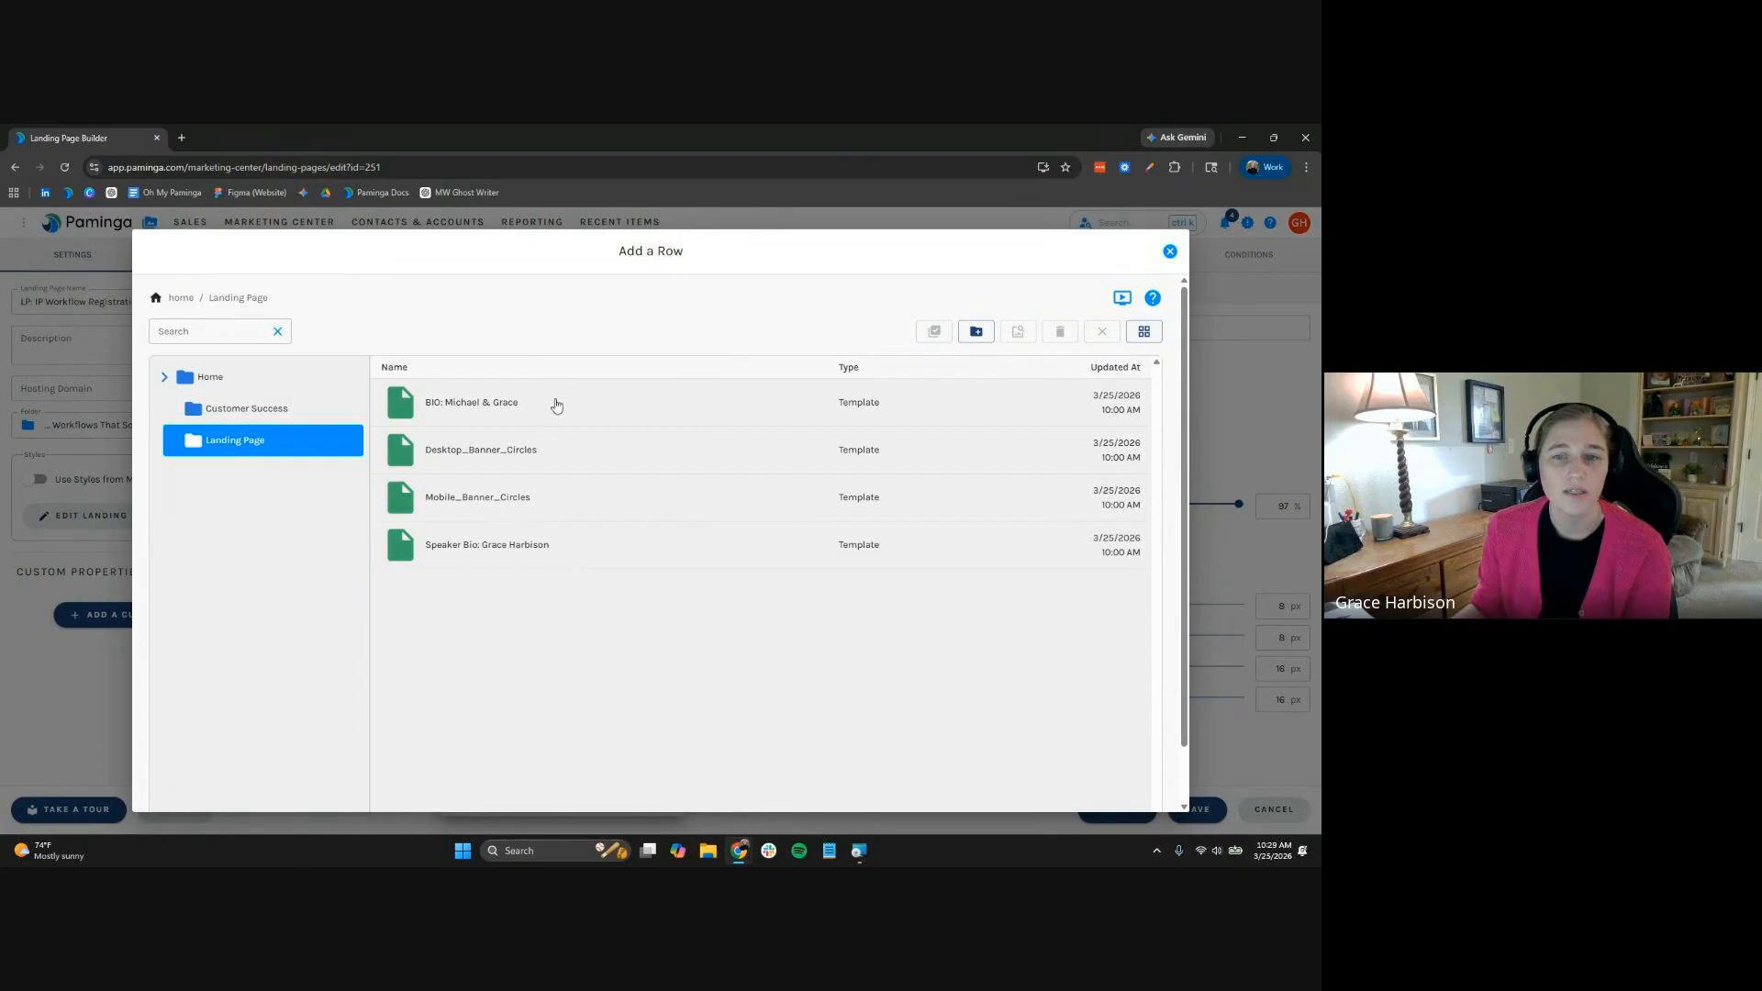
pyautogui.doubleClick(556, 404)
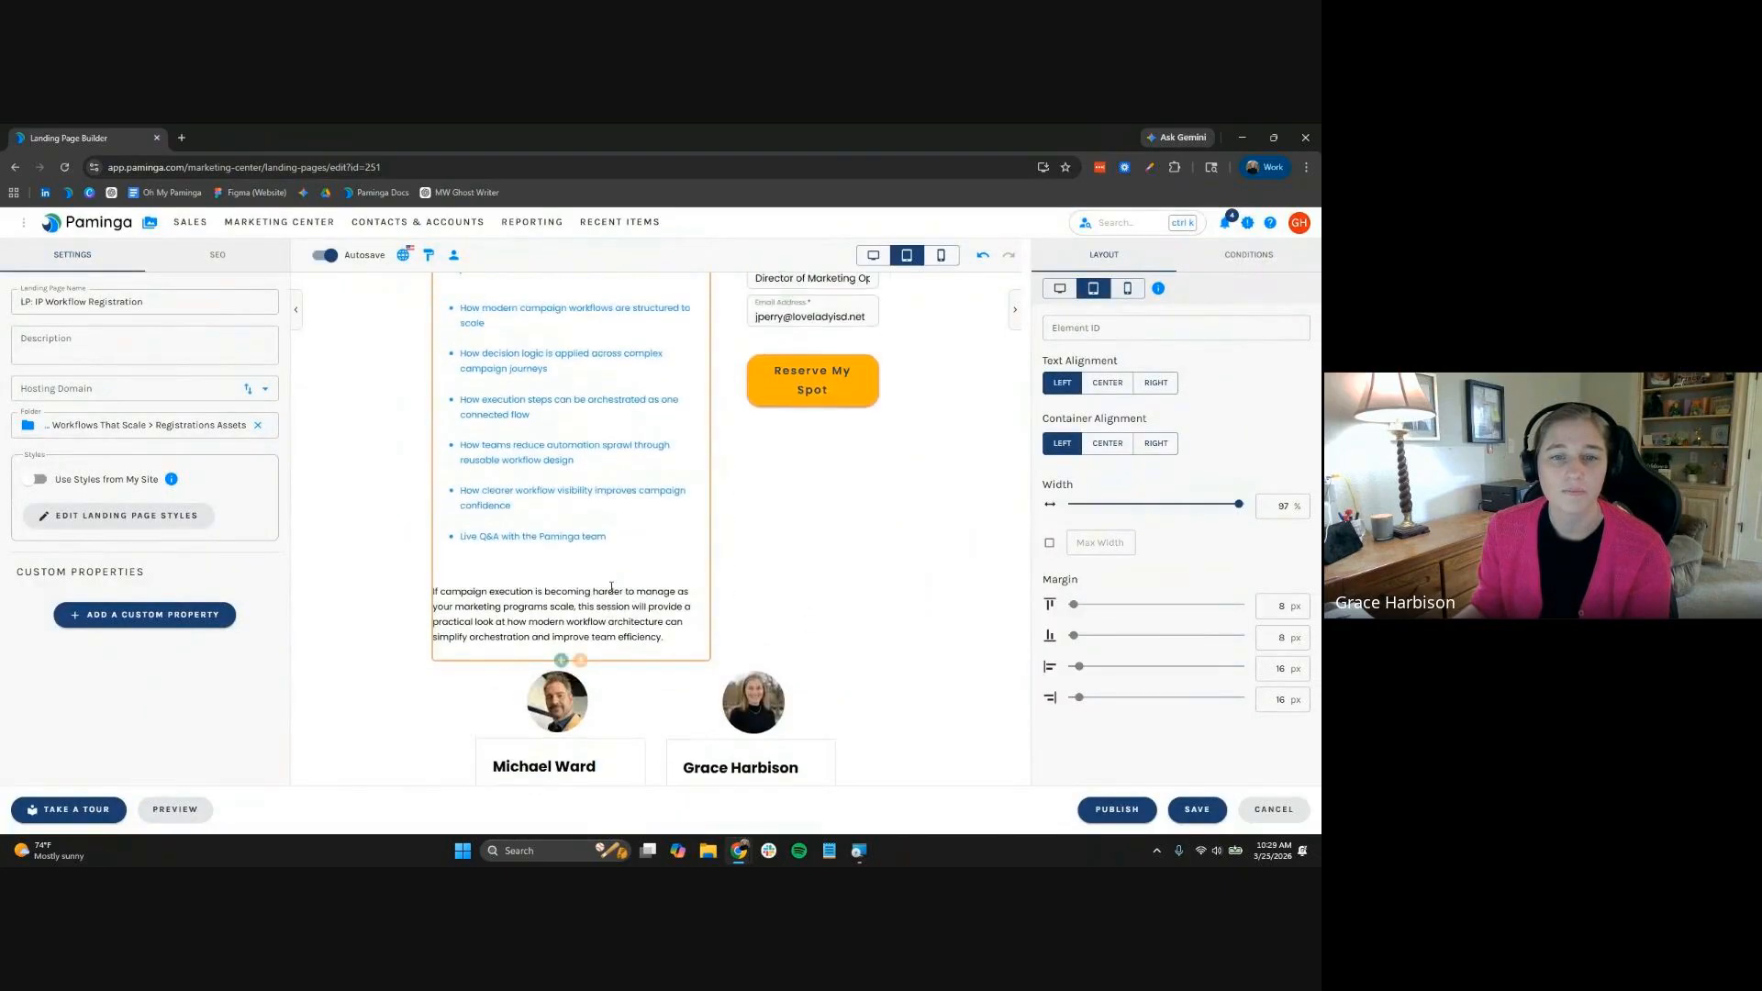
pyautogui.scroll(3, 612, 588)
pyautogui.scroll(-5, 633, 613)
pyautogui.scroll(5, 641, 580)
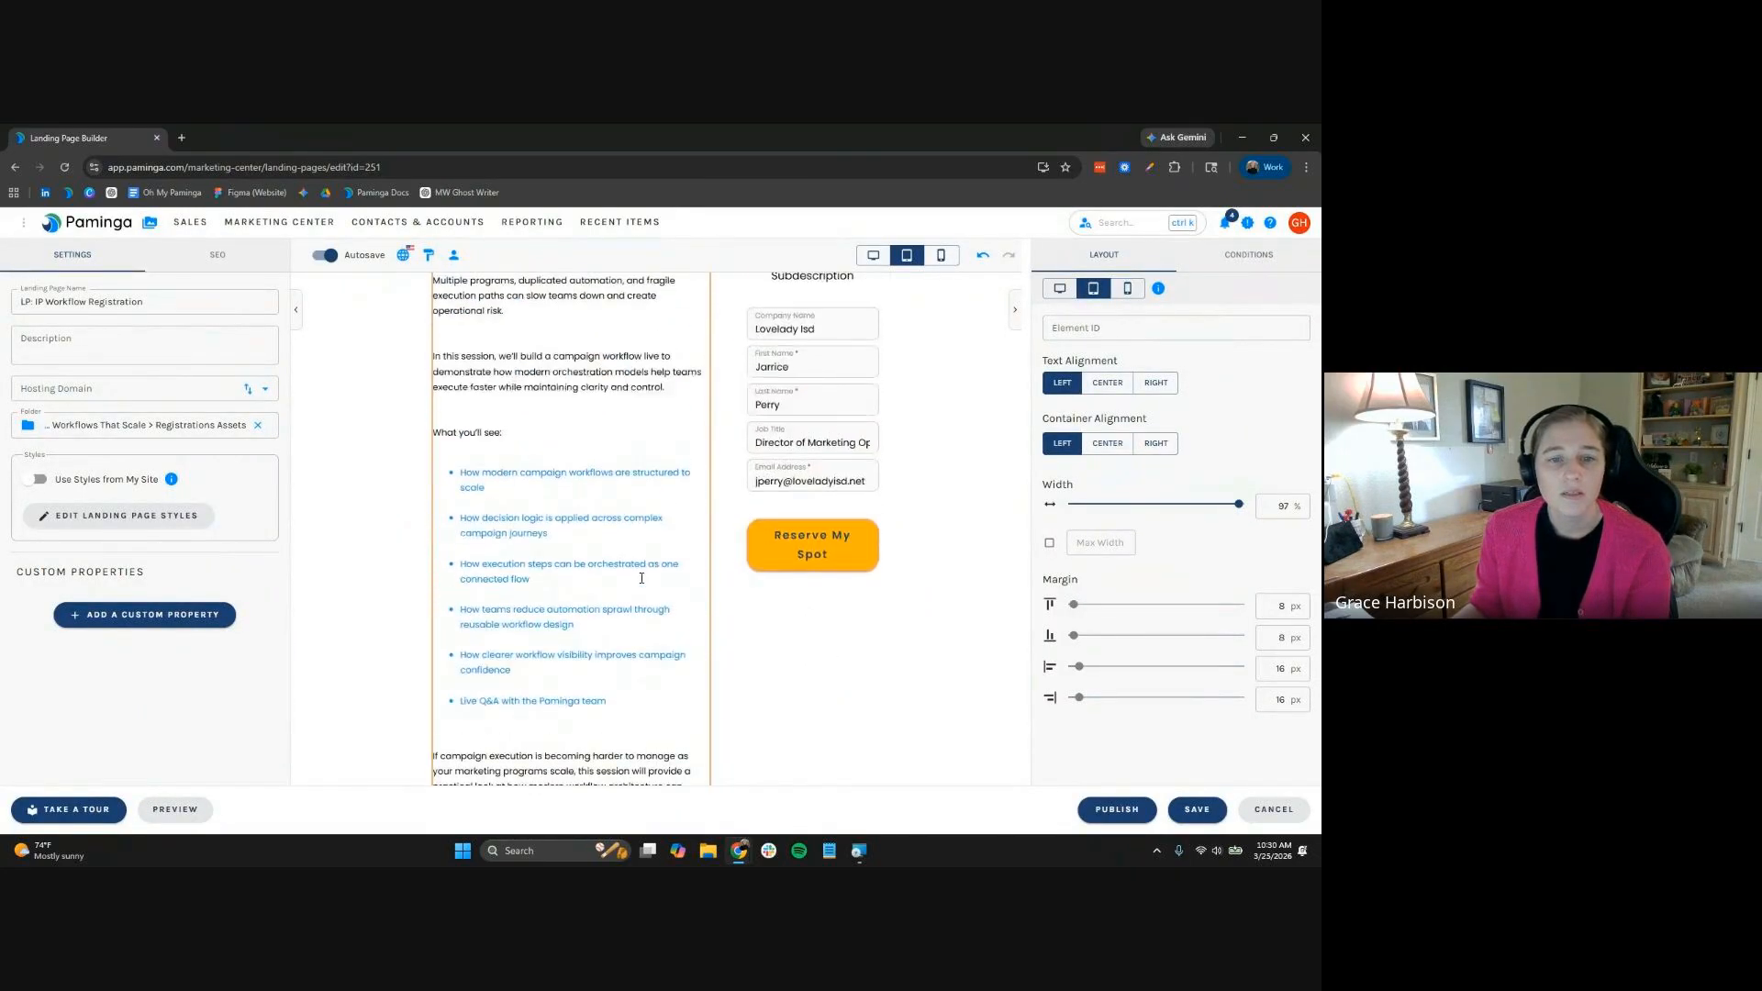
pyautogui.scroll(2, 642, 578)
# Delete the blank lines after the first paragraph, the heading, and each of the four bullets
pyautogui.click(536, 457)
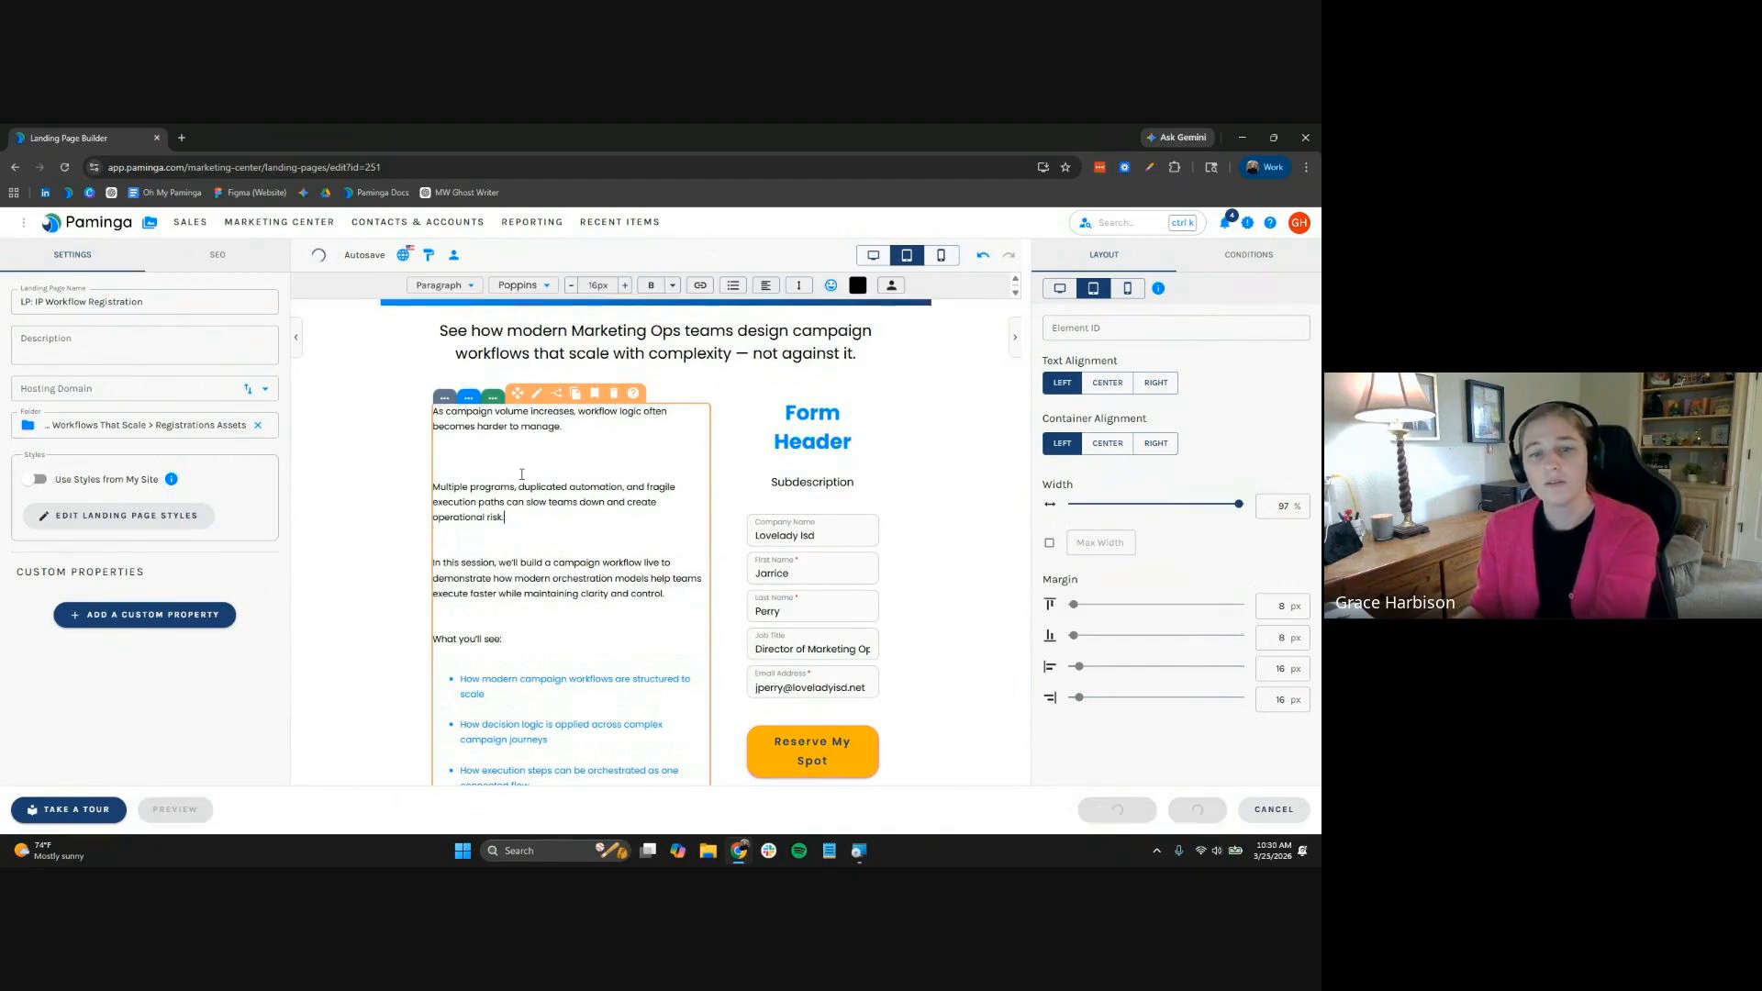
pyautogui.press('BackSpace')
pyautogui.click(598, 591)
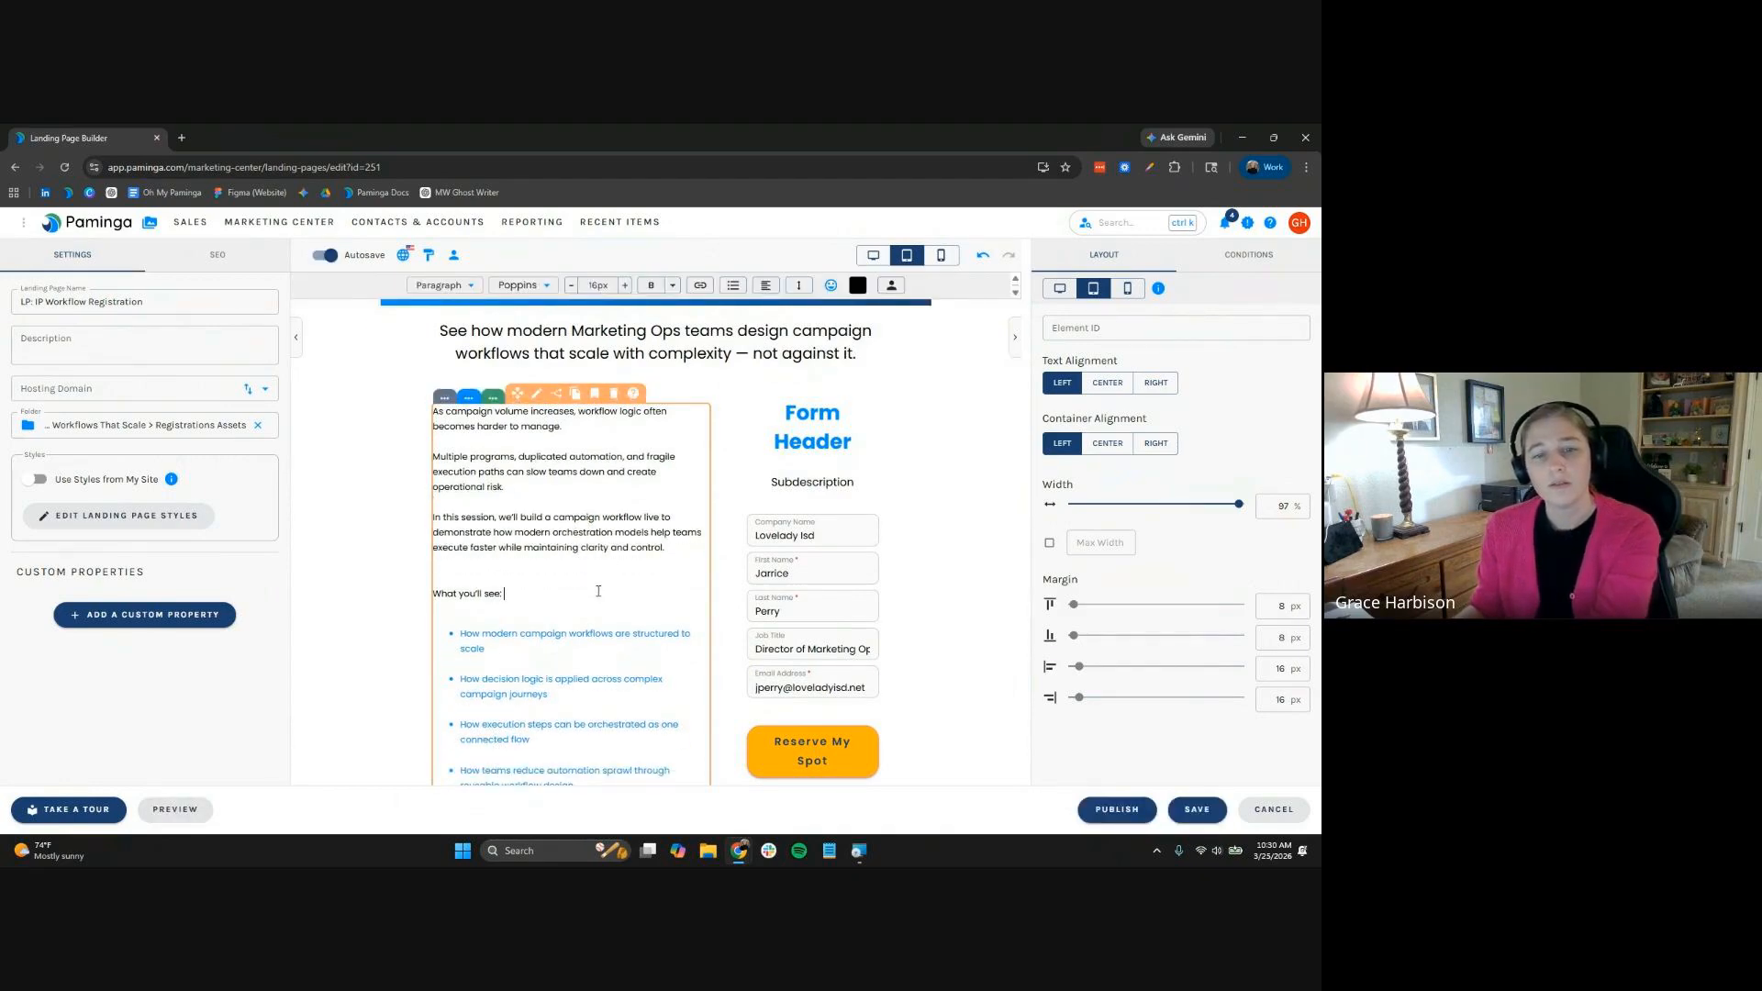
pyautogui.press('BackSpace')
pyautogui.click(574, 652)
pyautogui.press('BackSpace')
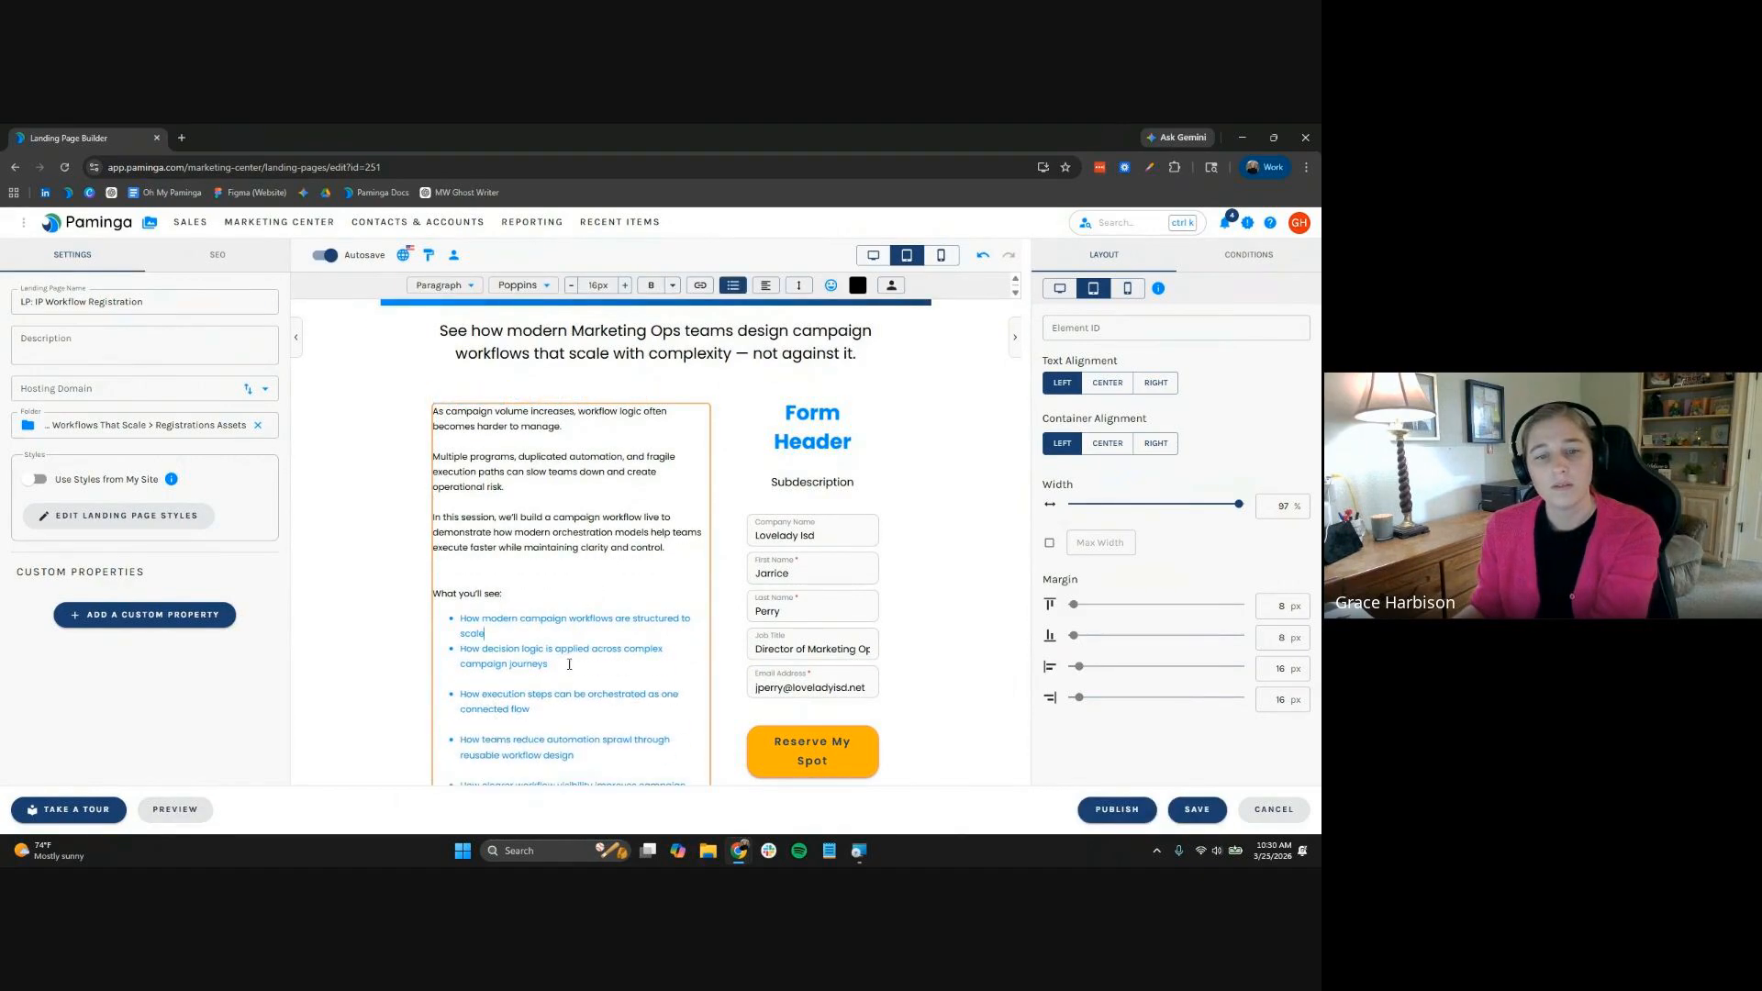
pyautogui.click(567, 684)
pyautogui.press('BackSpace')
pyautogui.scroll(-1, 567, 686)
pyautogui.click(567, 685)
pyautogui.press('BackSpace')
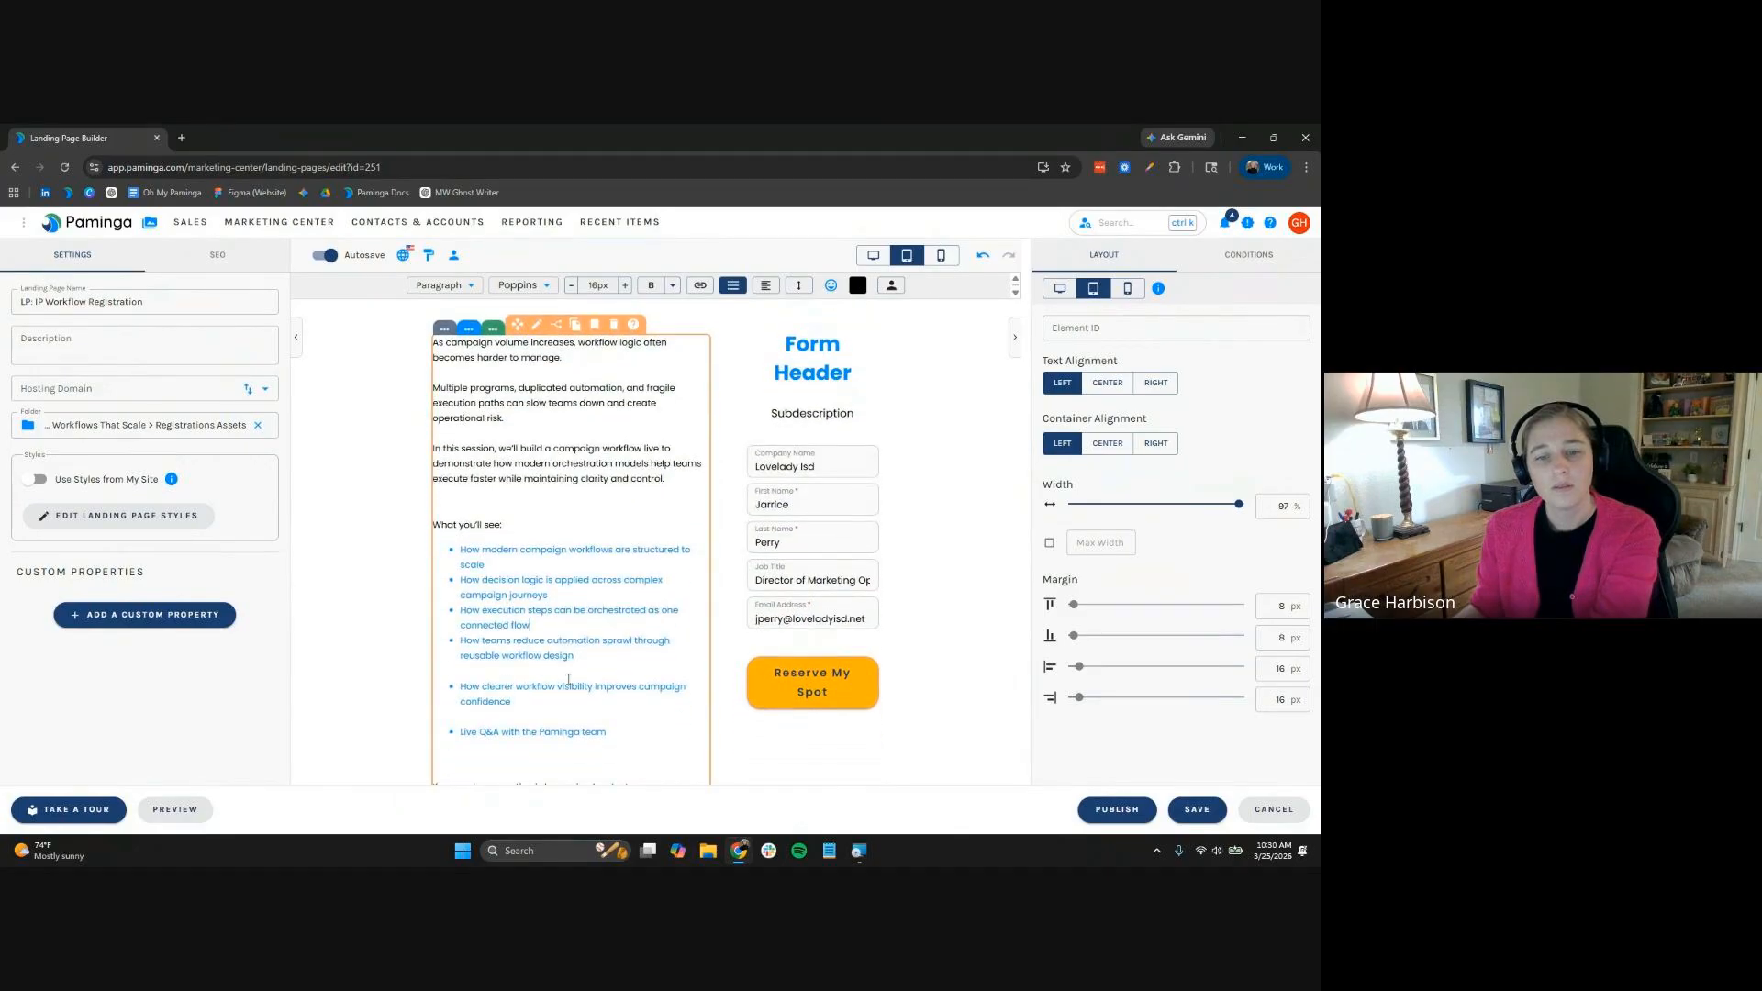
pyautogui.click(568, 678)
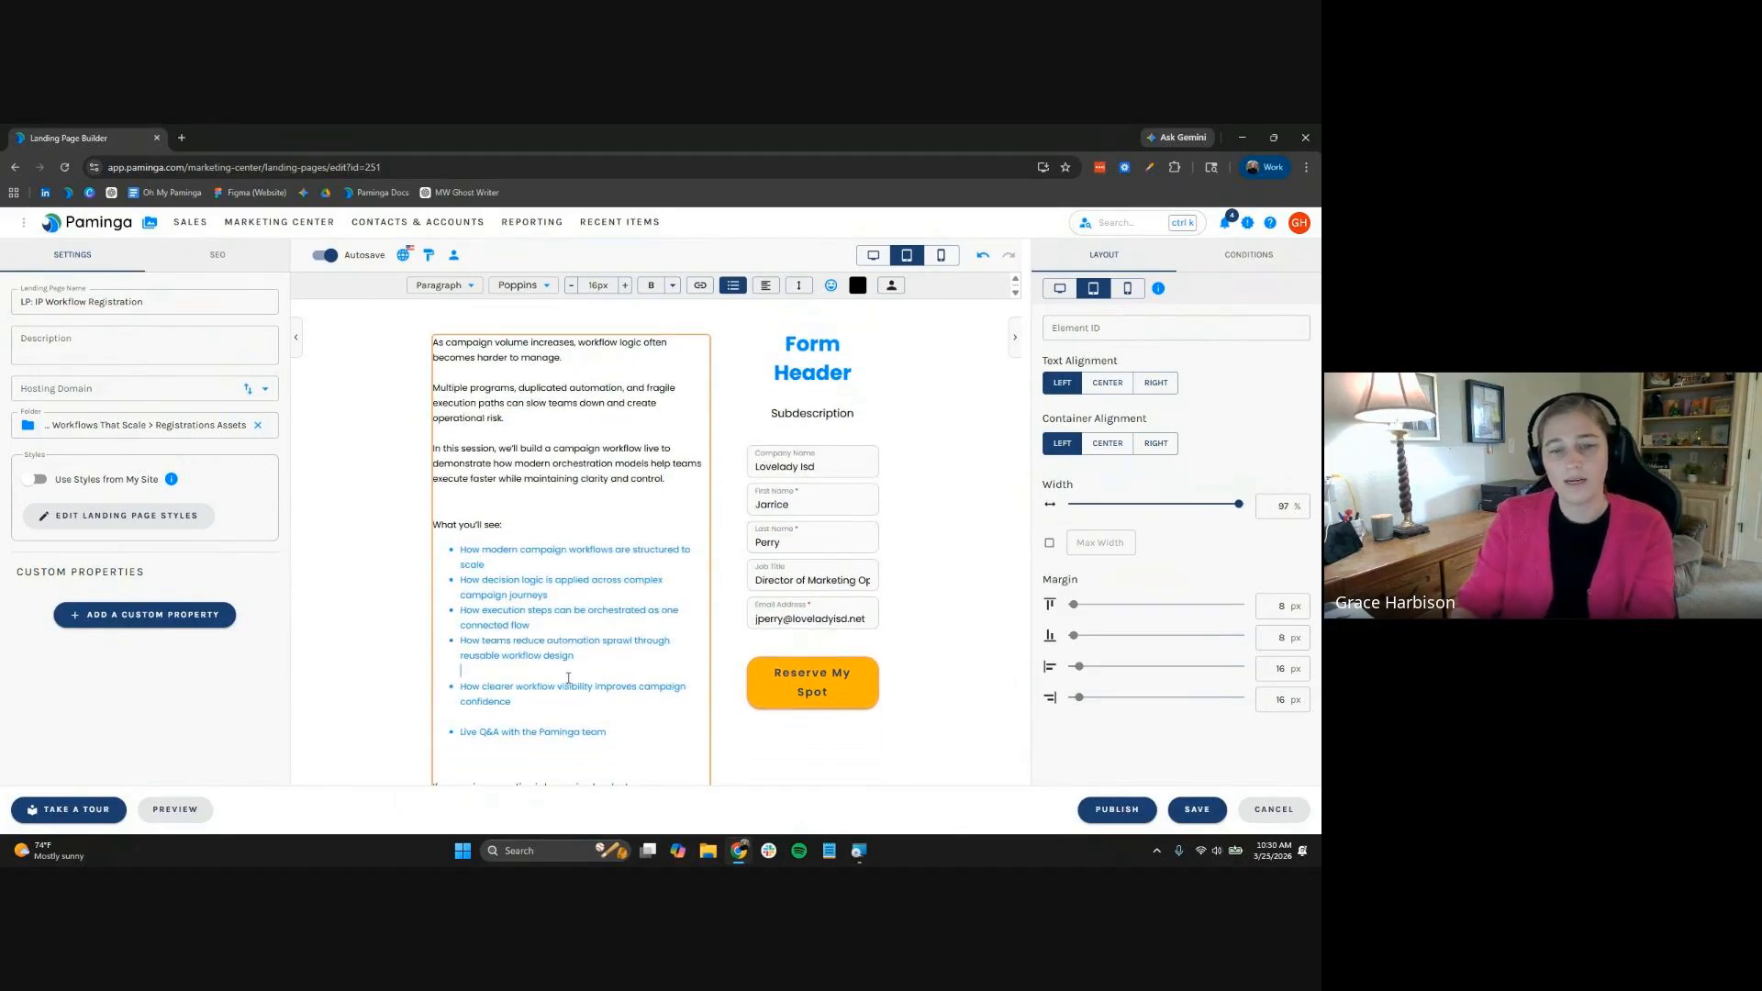
pyautogui.press('BackSpace')
pyautogui.press('BackSpace')
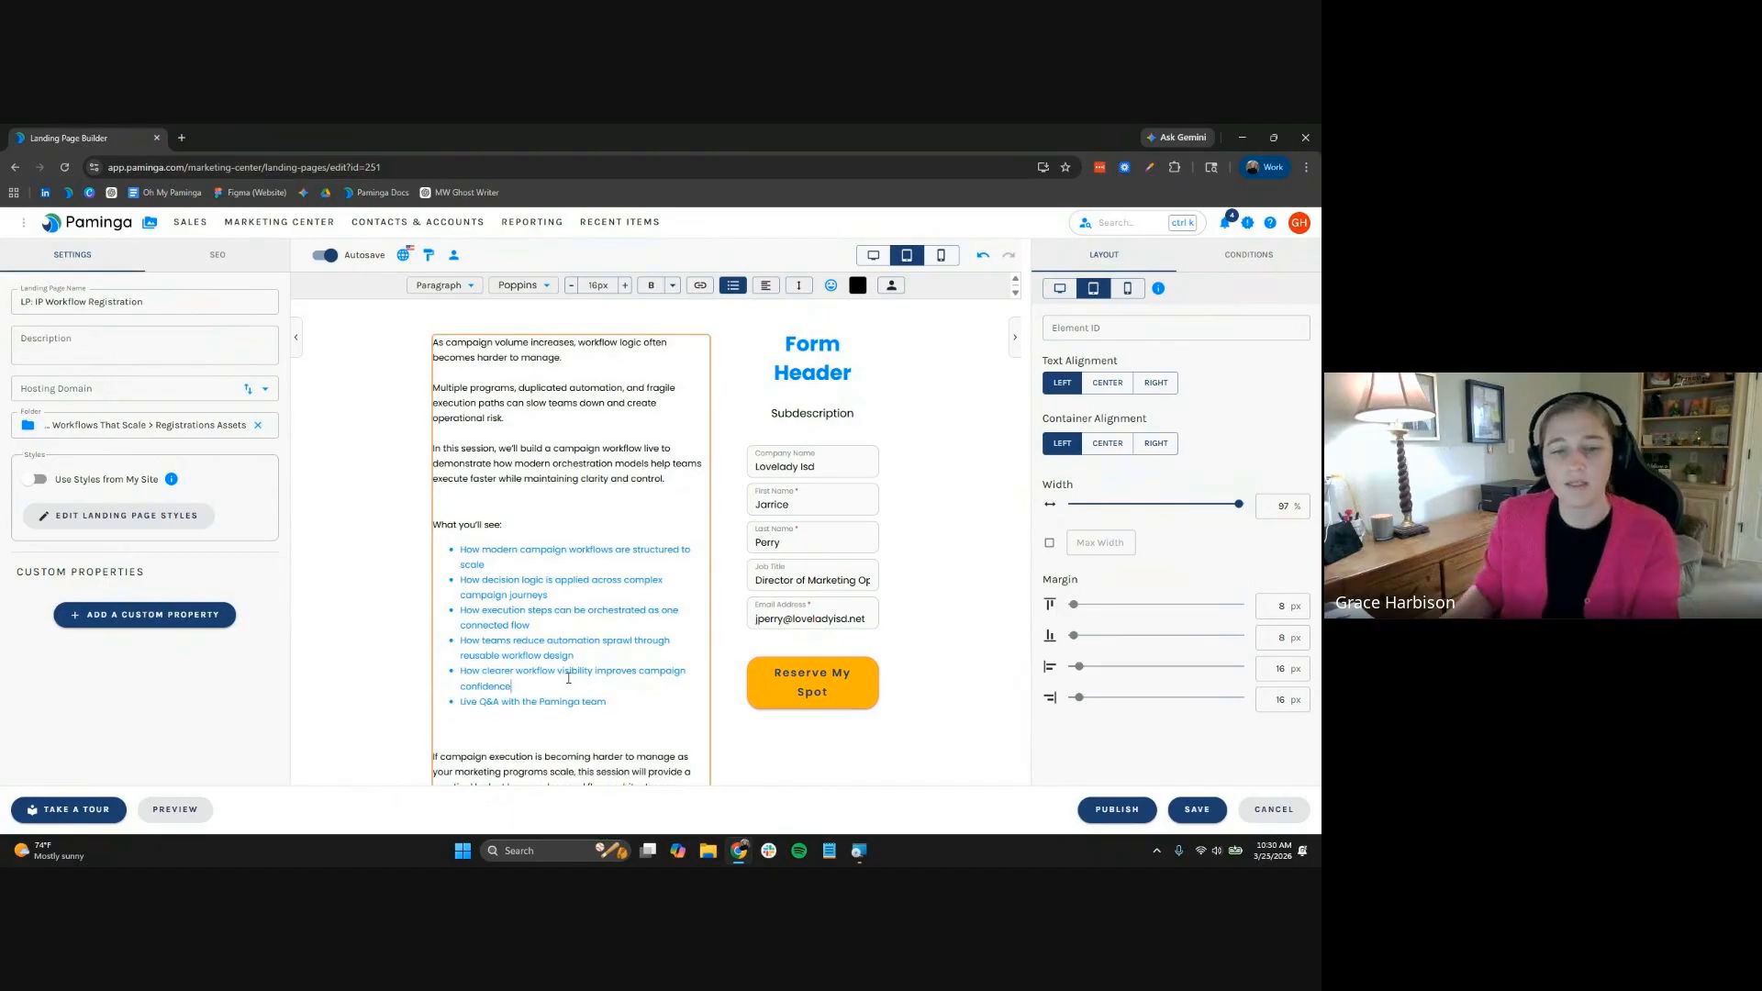
# Make the bullet text black, clear the blank lines below the list, and enlarge everything to 18px
pyautogui.moveTo(607, 702); pyautogui.dragTo(461, 549)
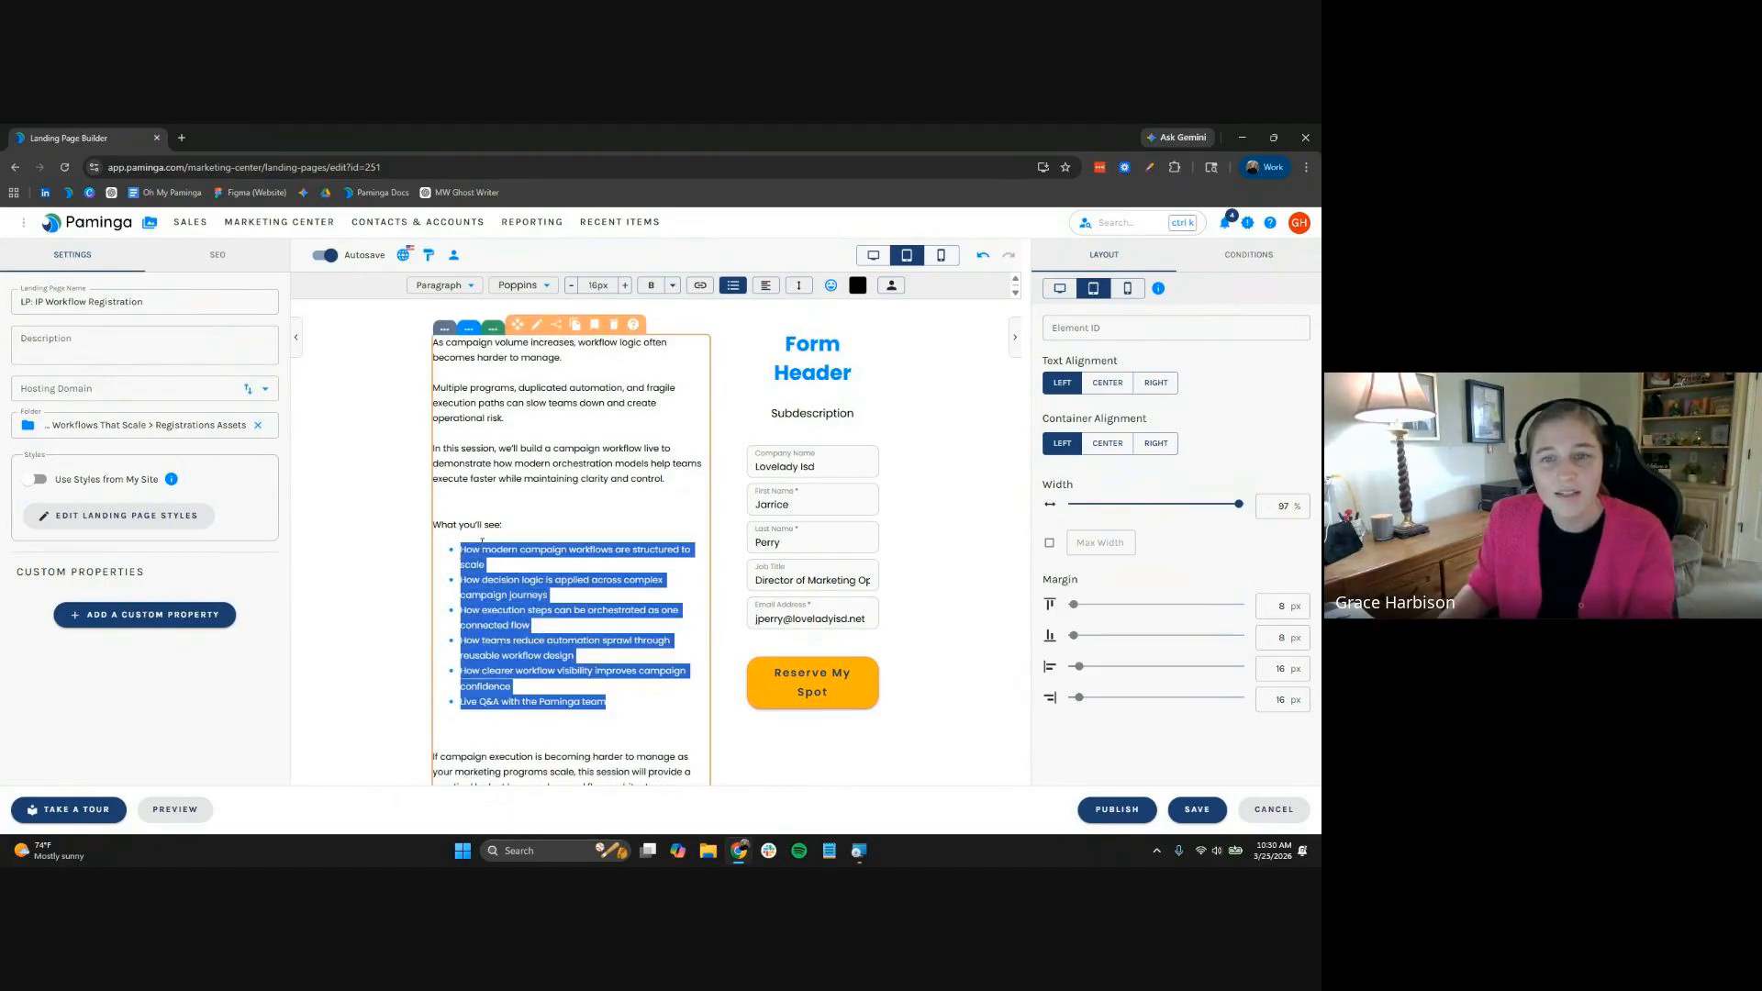
pyautogui.click(858, 285)
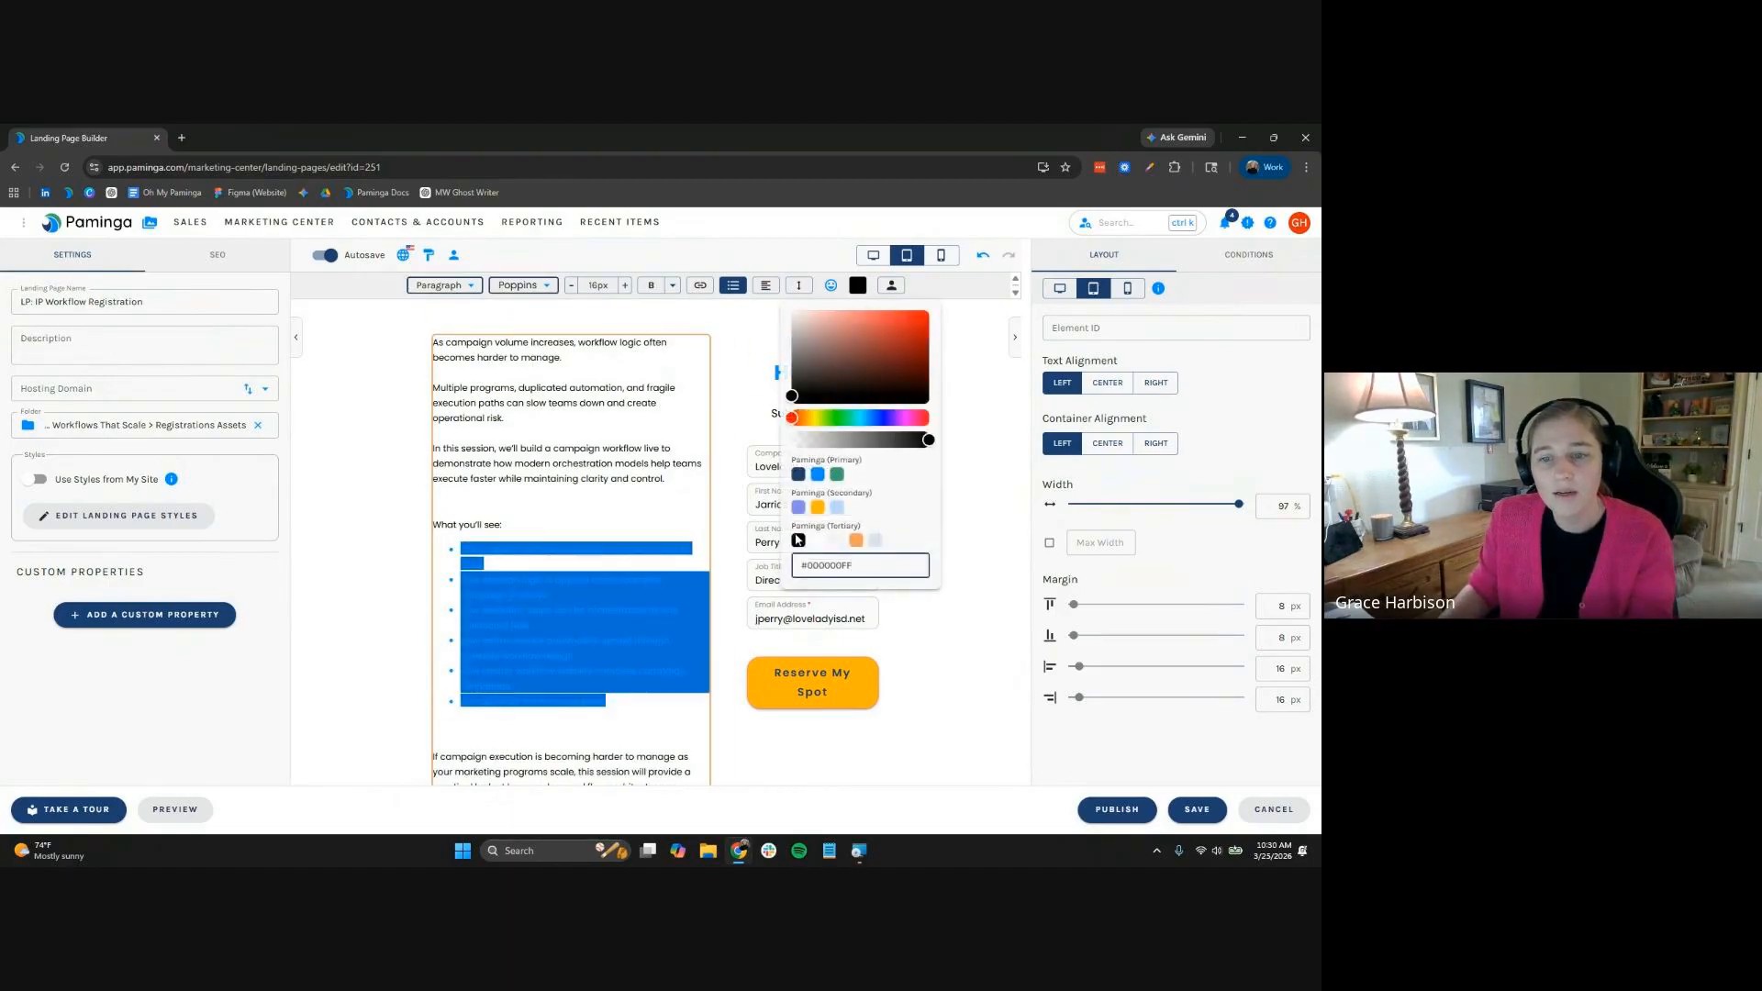
pyautogui.click(614, 730)
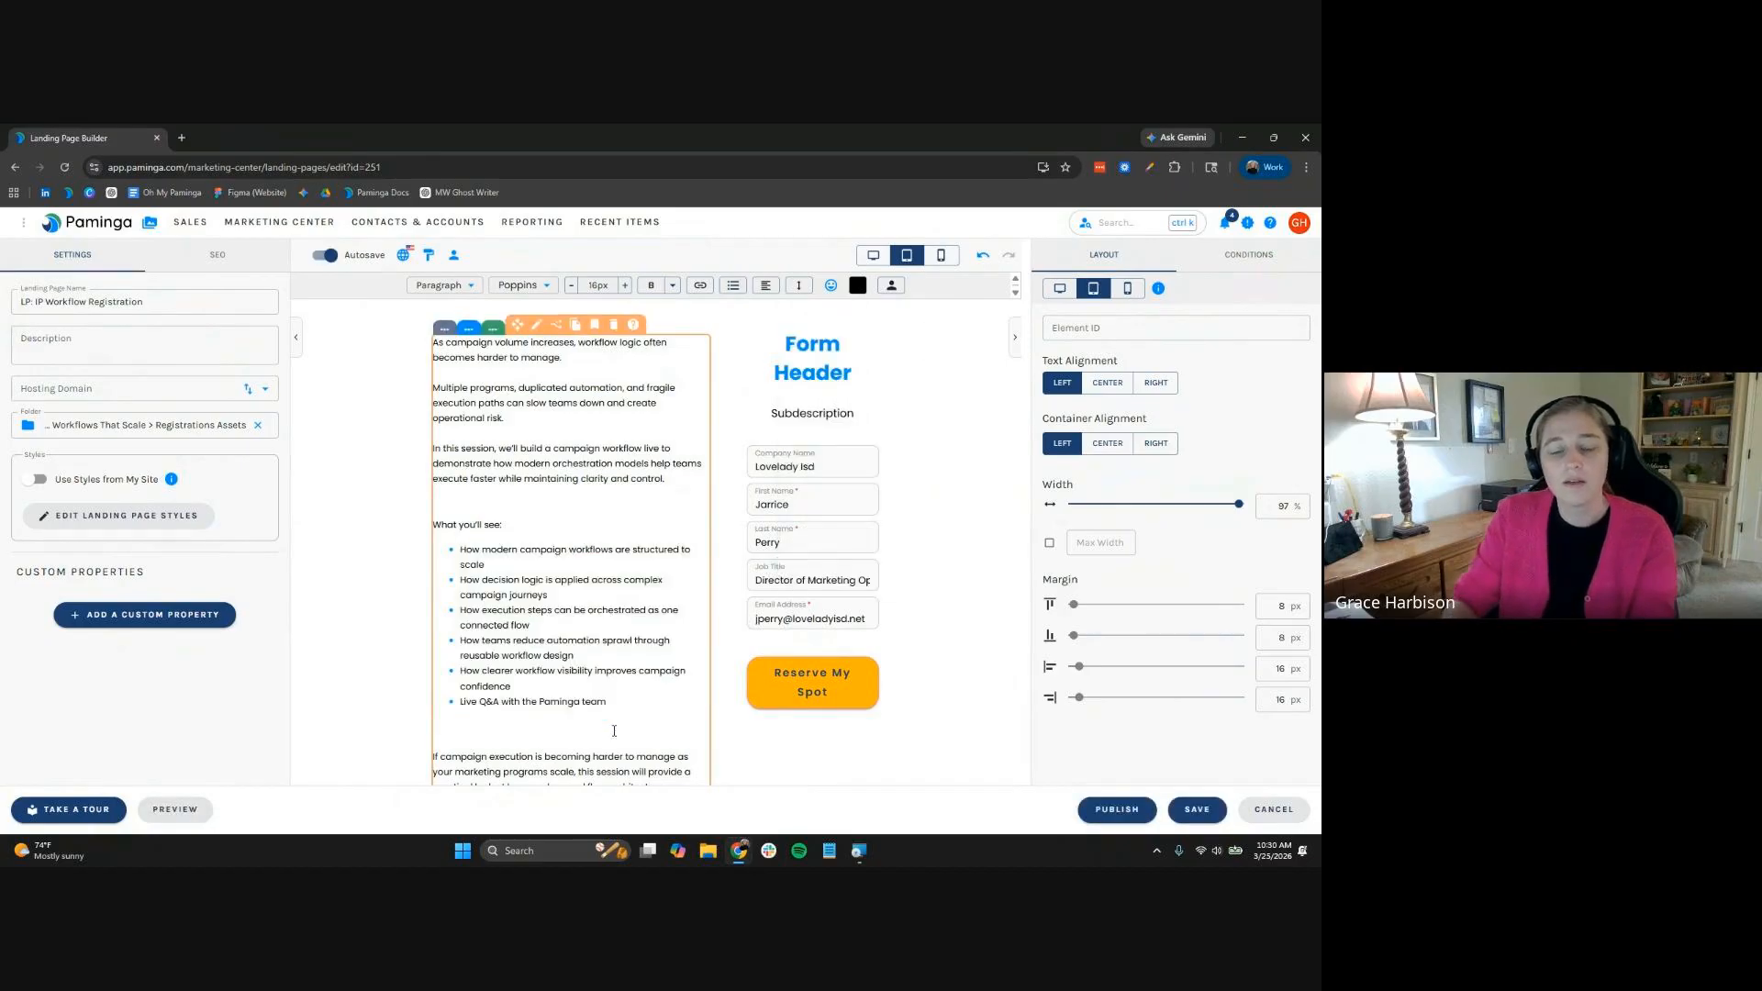
pyautogui.press('BackSpace')
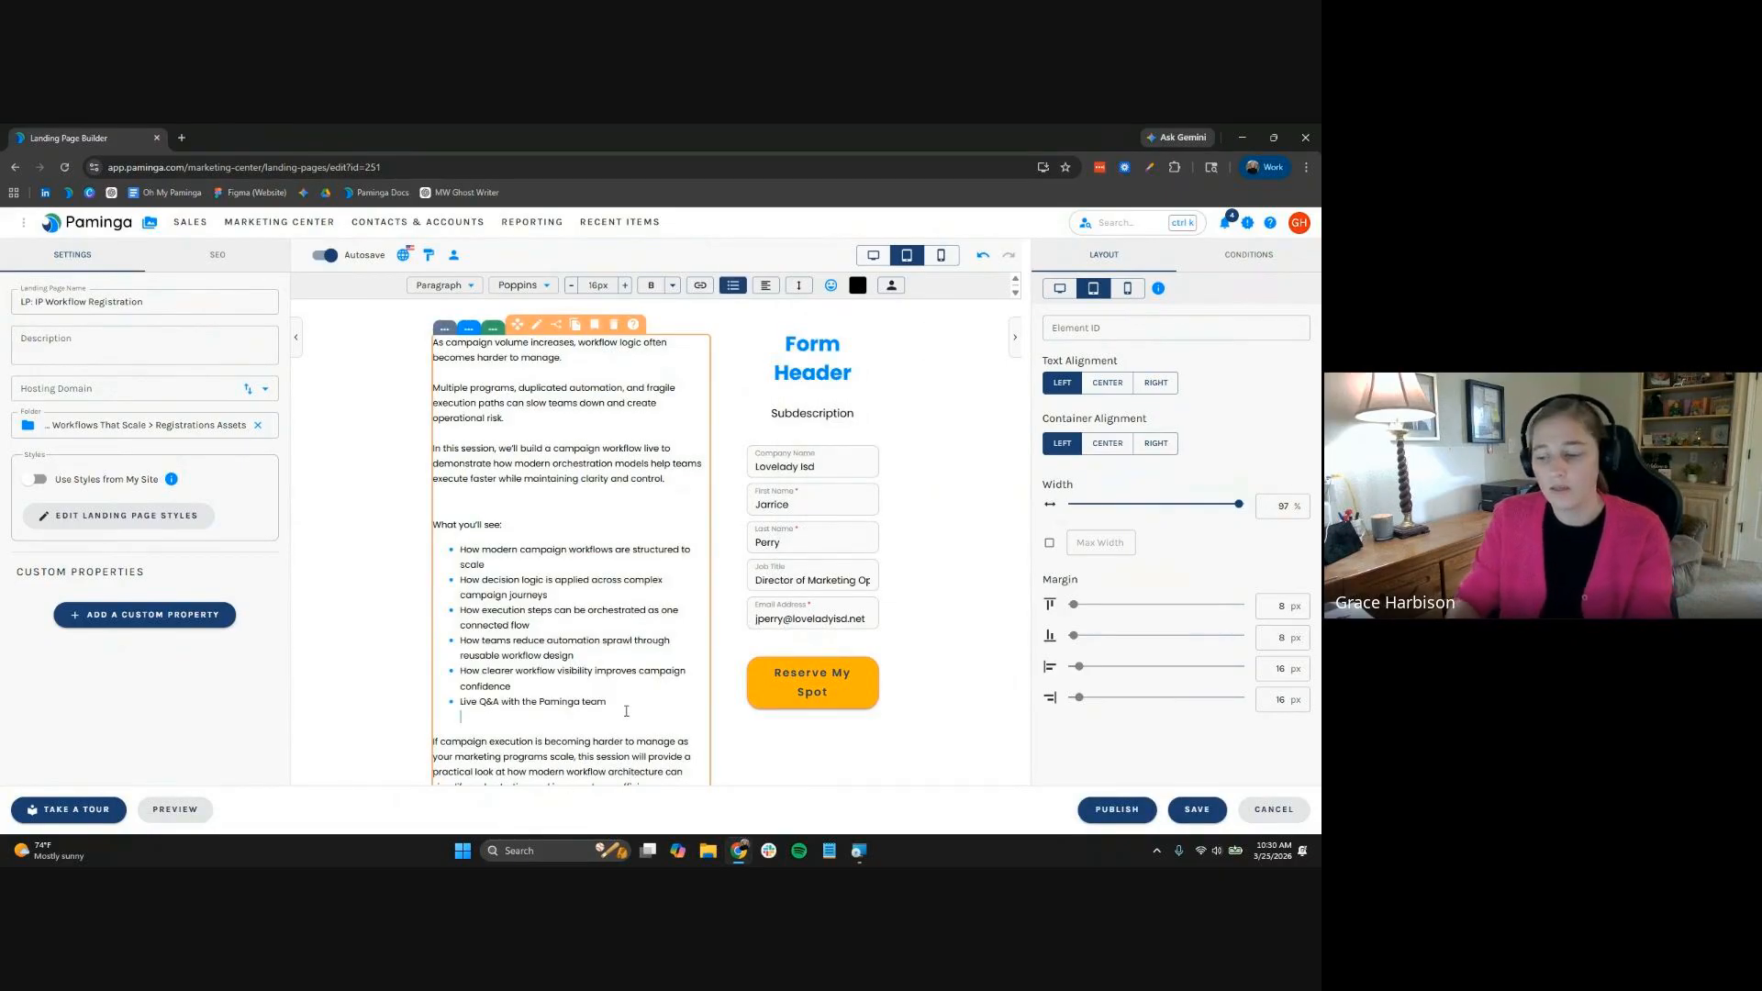
pyautogui.press('BackSpace')
pyautogui.hotkey('ctrl', 'a')
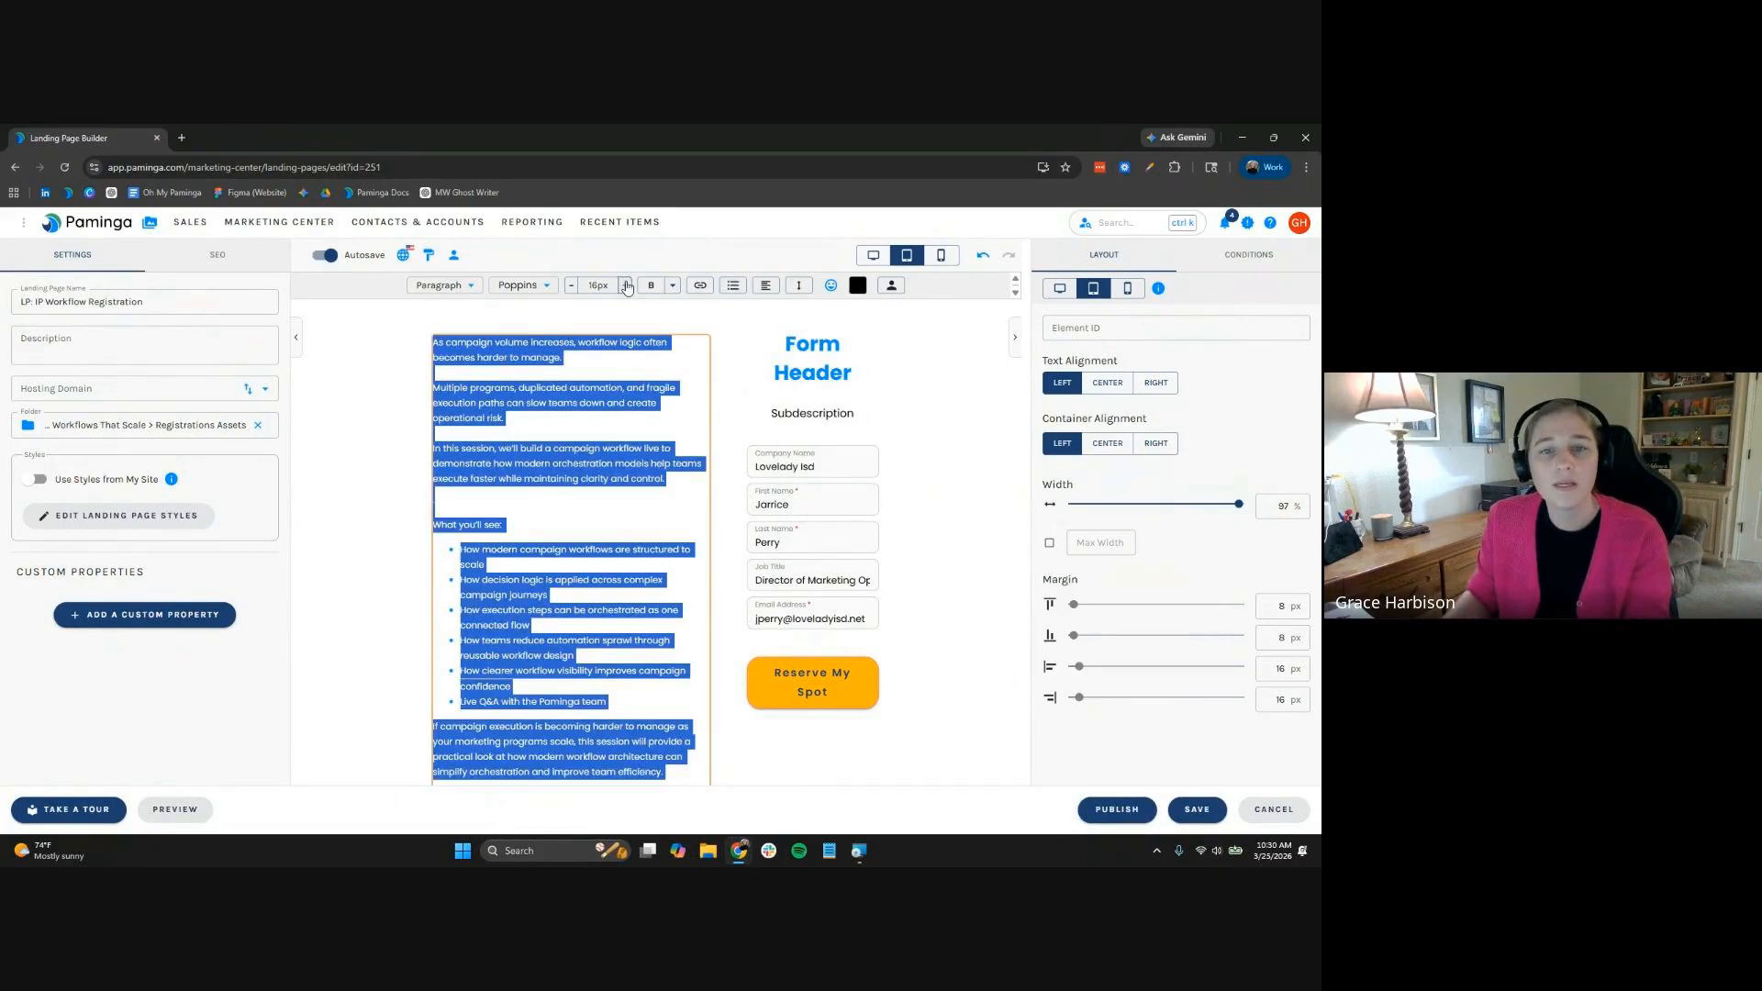
pyautogui.click(627, 285)
pyautogui.click(627, 286)
pyautogui.click(641, 513)
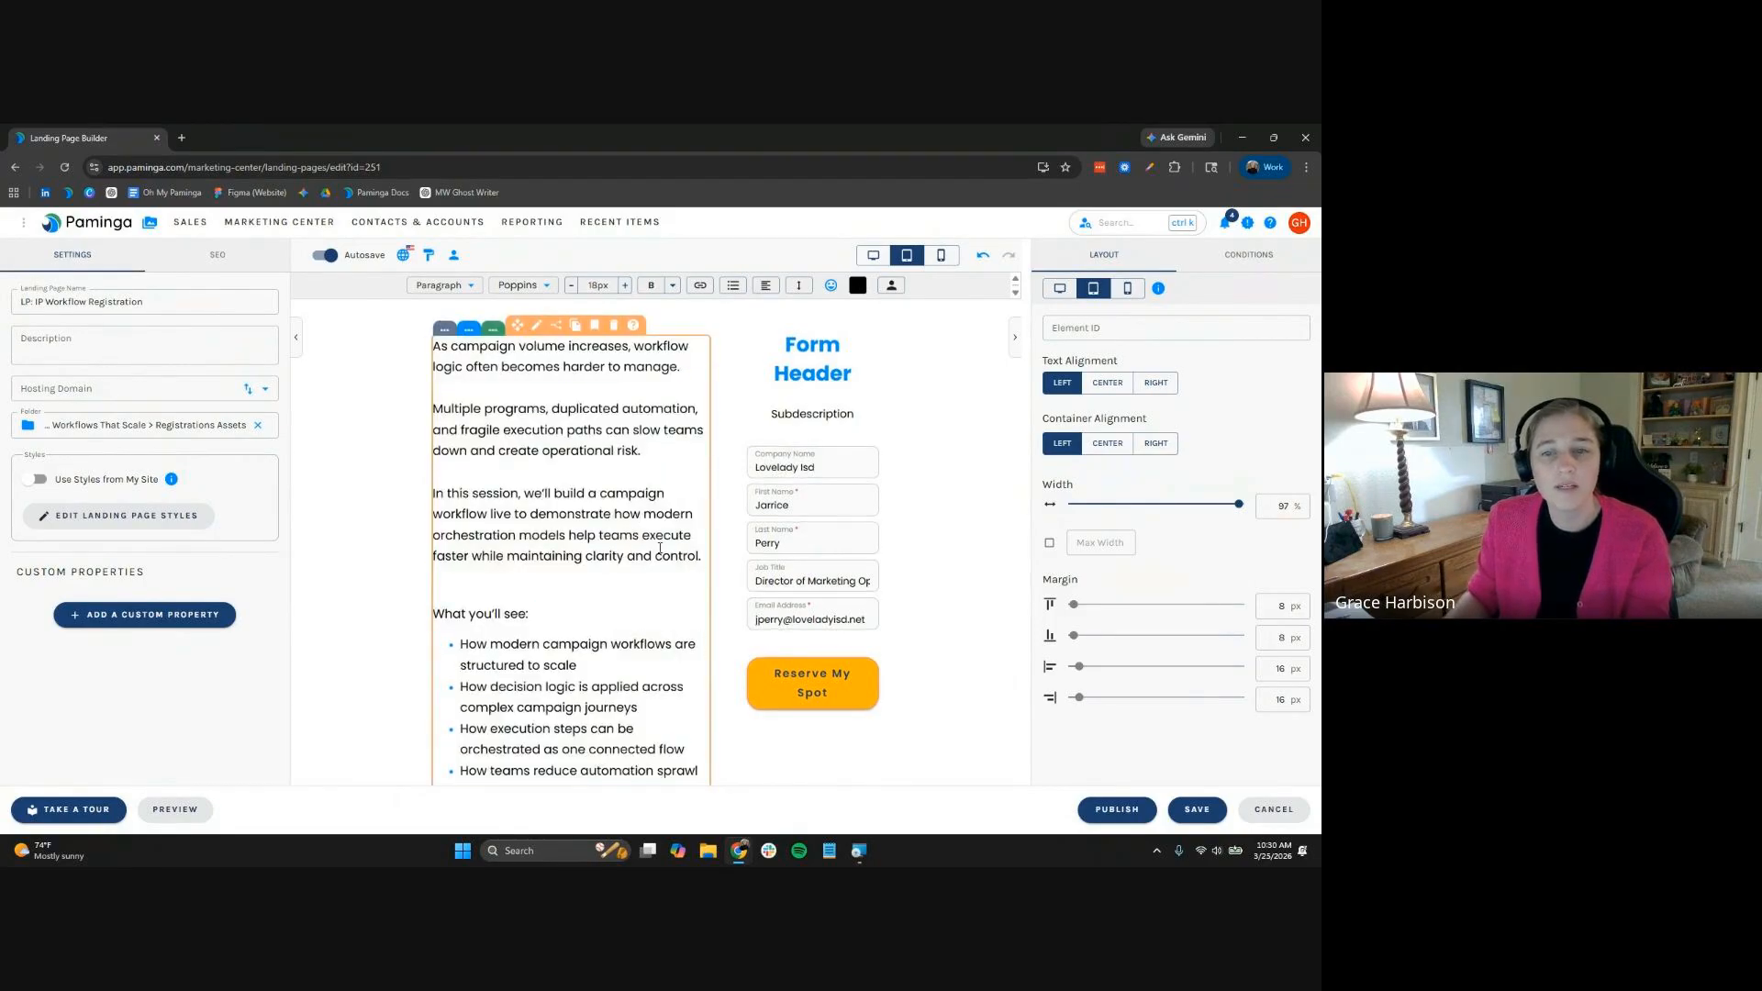
# Add a single-column row with a Divider element below the speaker cards
pyautogui.scroll(2, 658, 565)
pyautogui.scroll(-3, 658, 566)
pyautogui.scroll(-3, 658, 566)
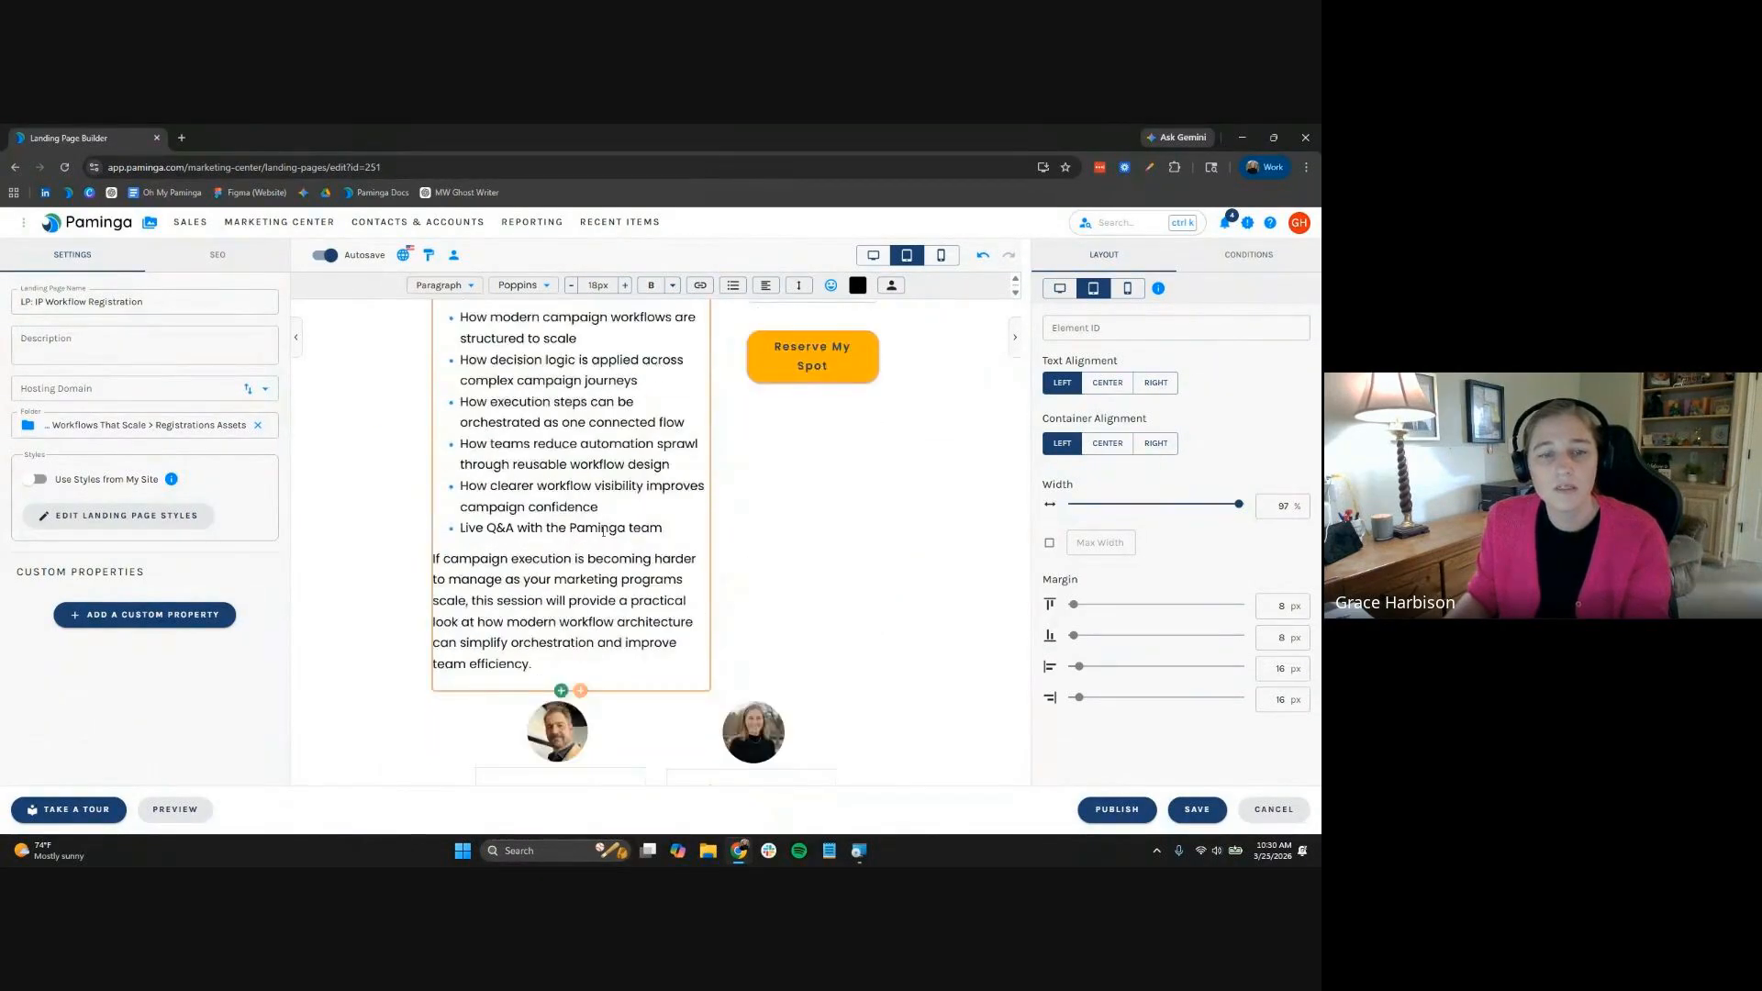
pyautogui.click(295, 336)
pyautogui.scroll(-1, 564, 679)
pyautogui.scroll(-3, 562, 679)
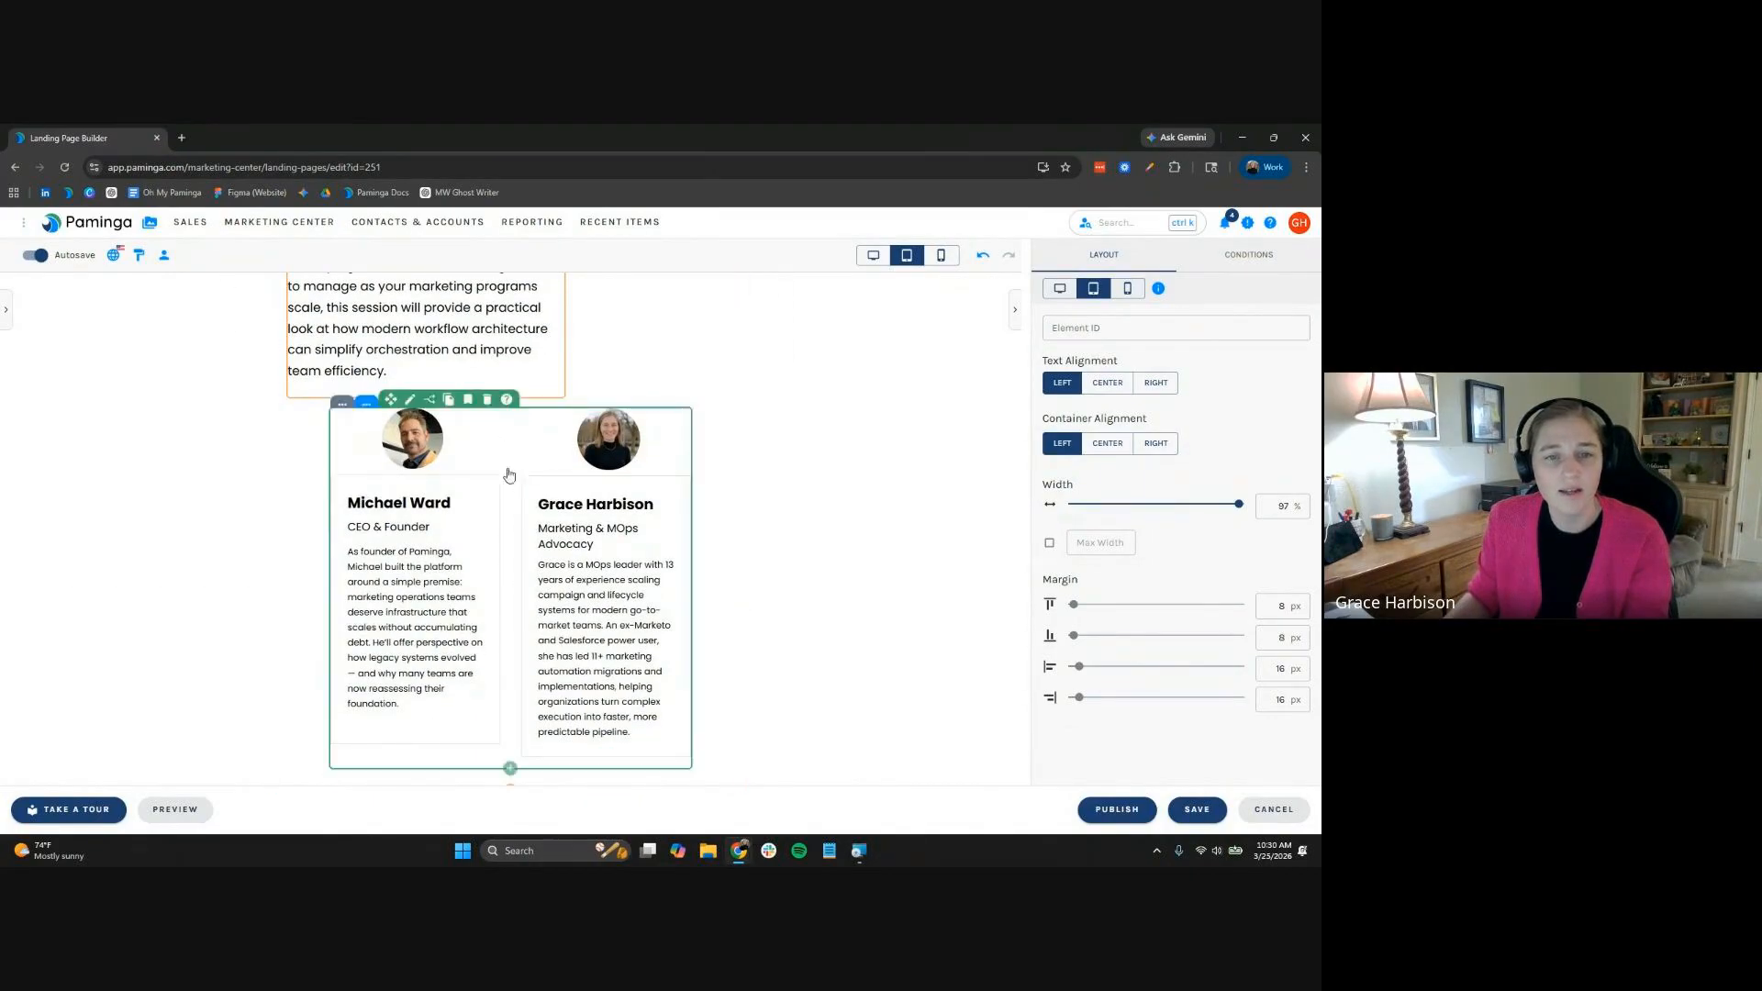
pyautogui.click(510, 769)
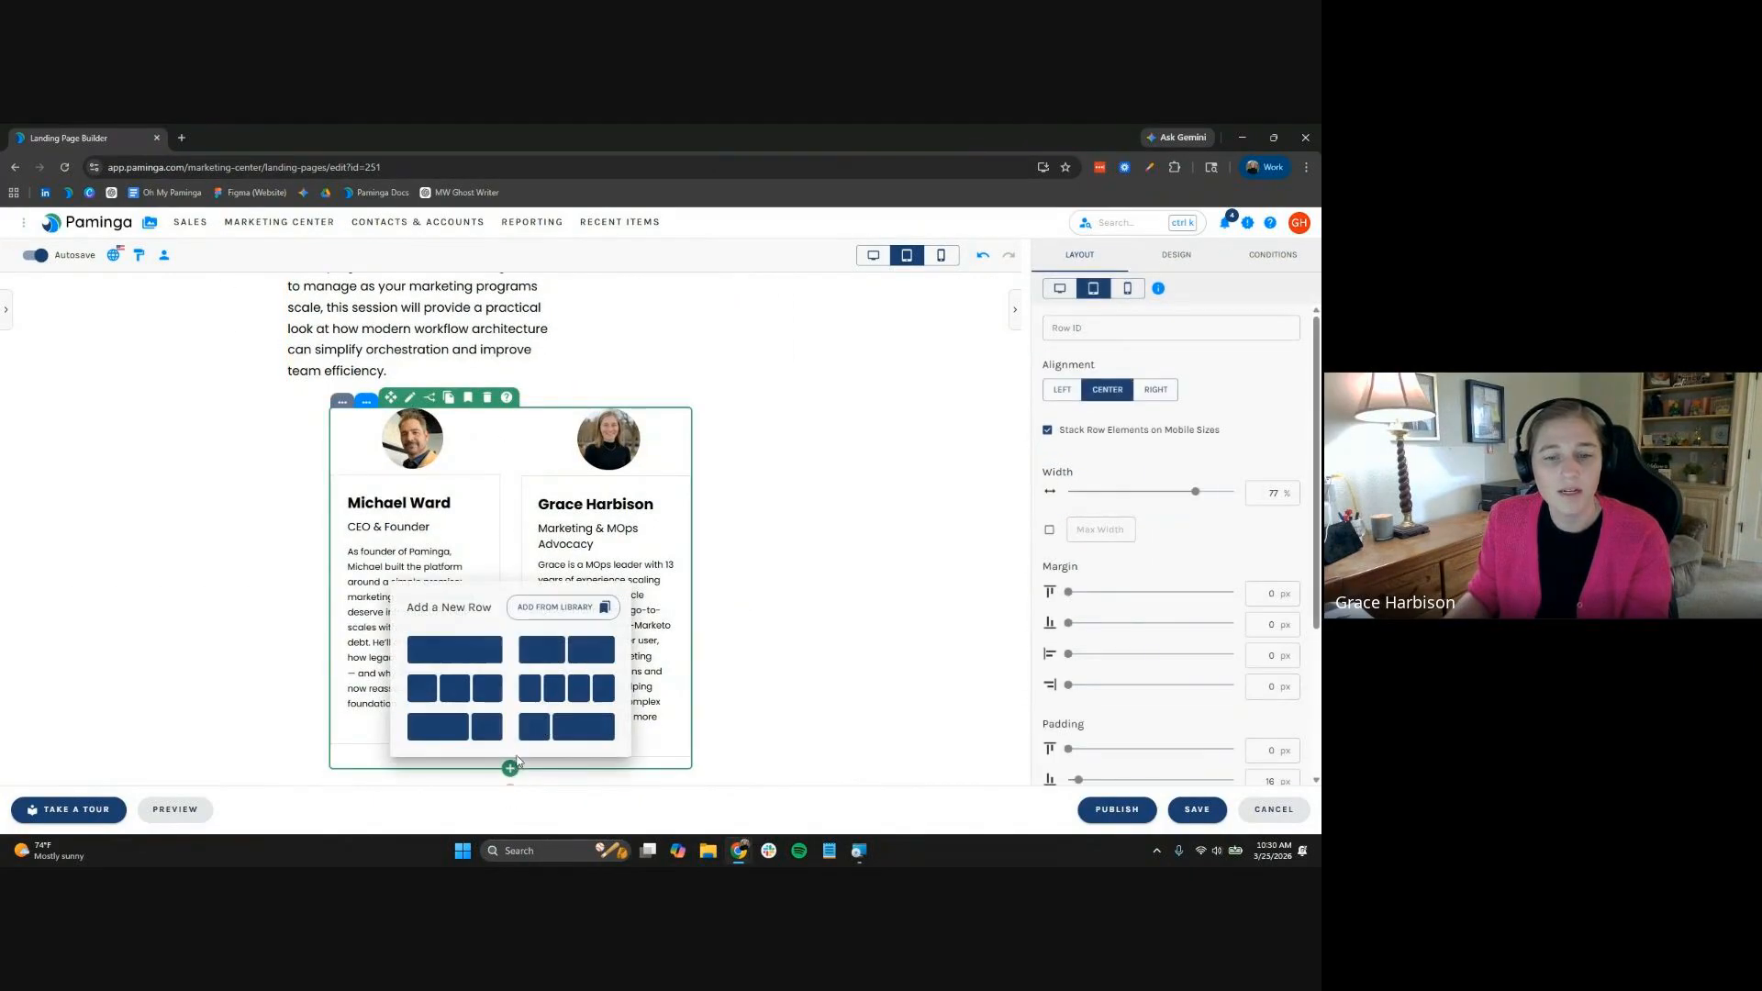
pyautogui.click(487, 649)
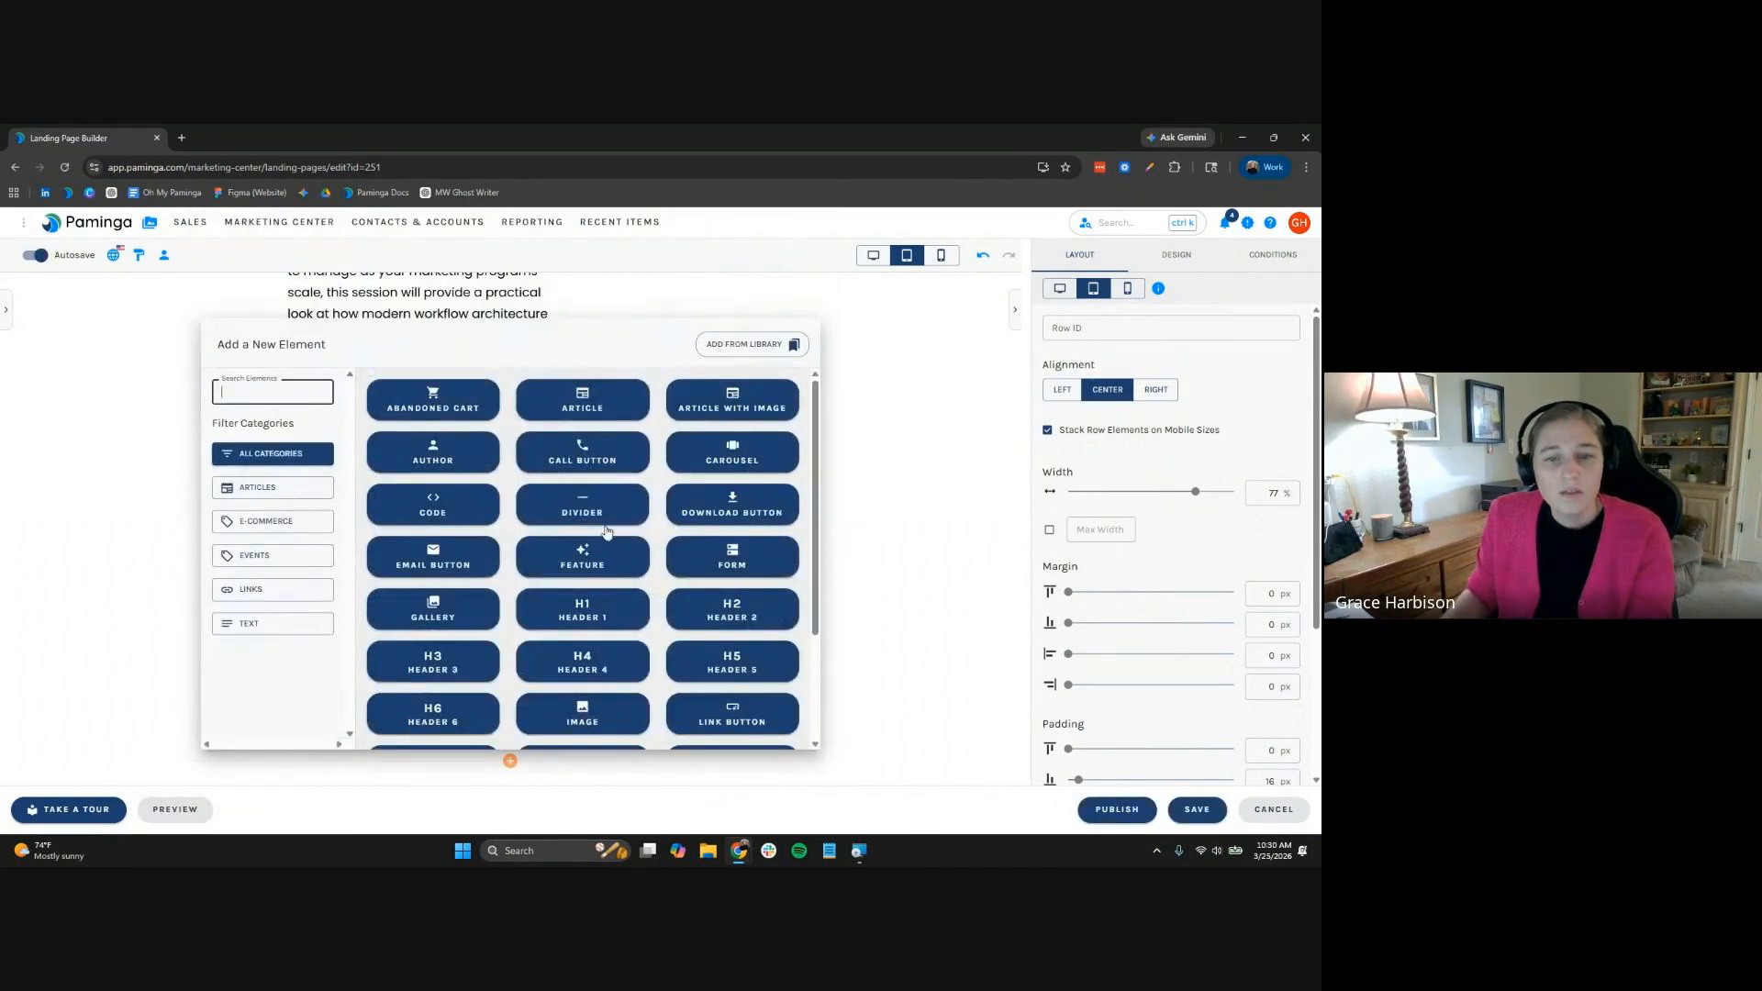
pyautogui.click(606, 527)
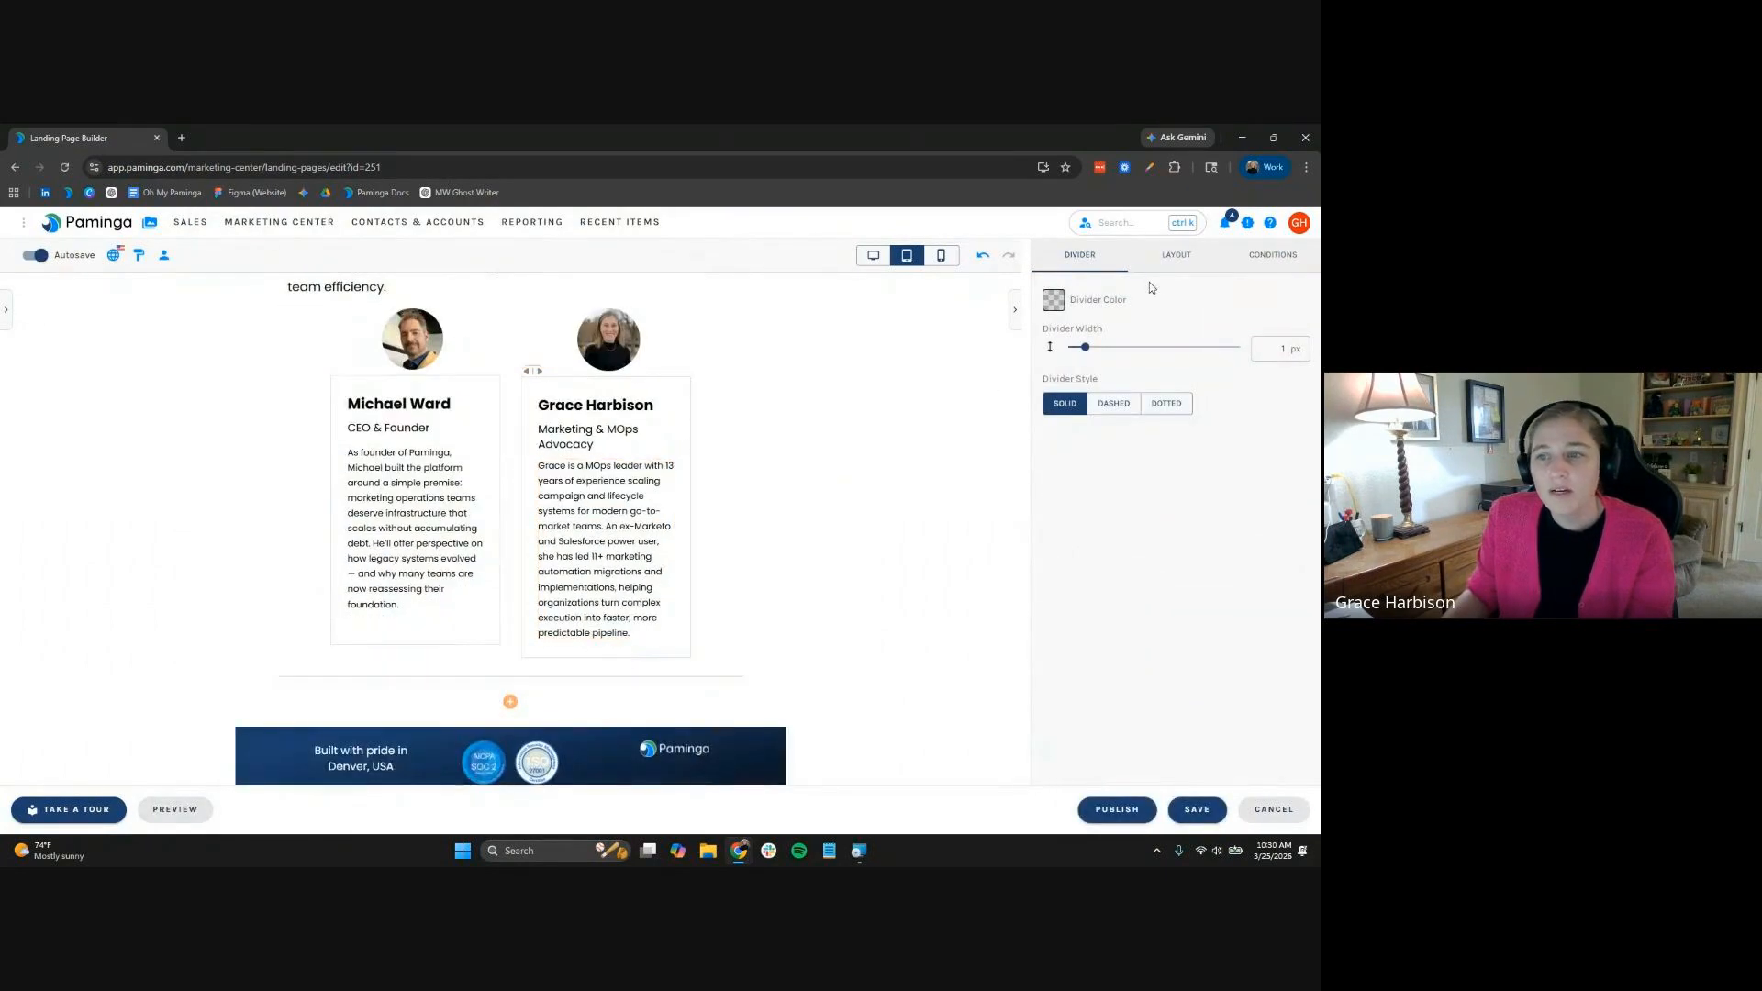
# Style the divider Bright Blue, centre-aligned, and 1.5 px thick
pyautogui.click(1054, 300)
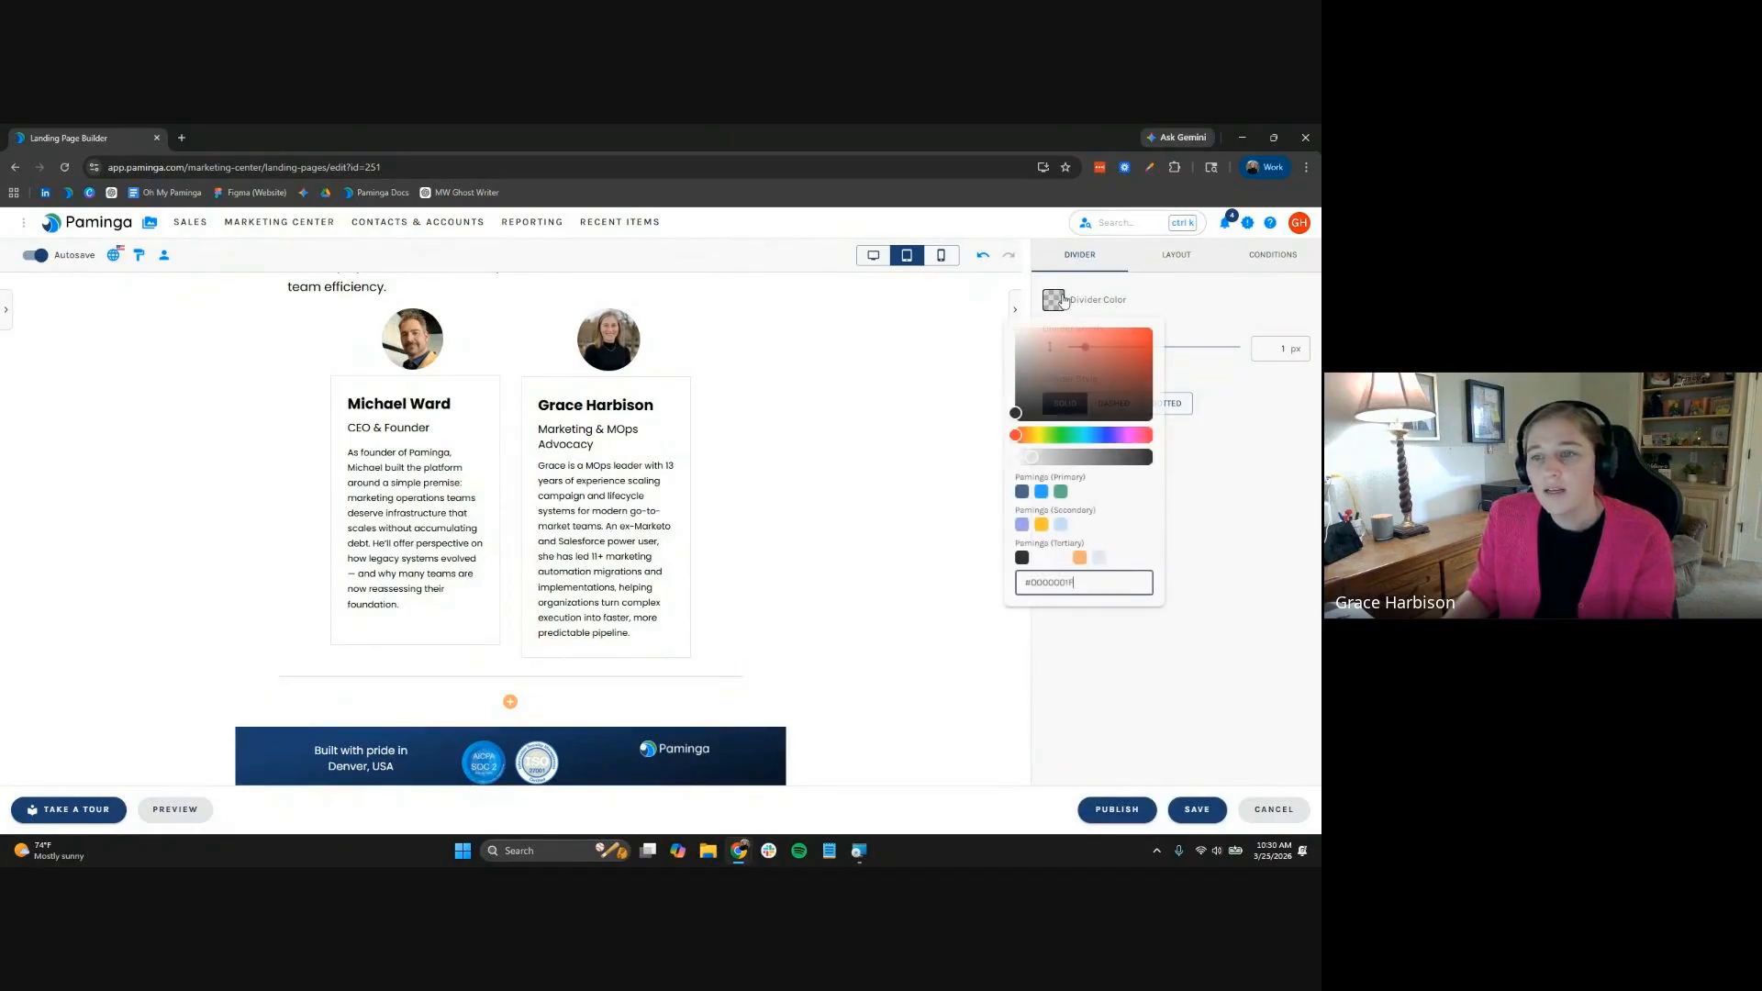
pyautogui.click(1042, 493)
pyautogui.click(1177, 256)
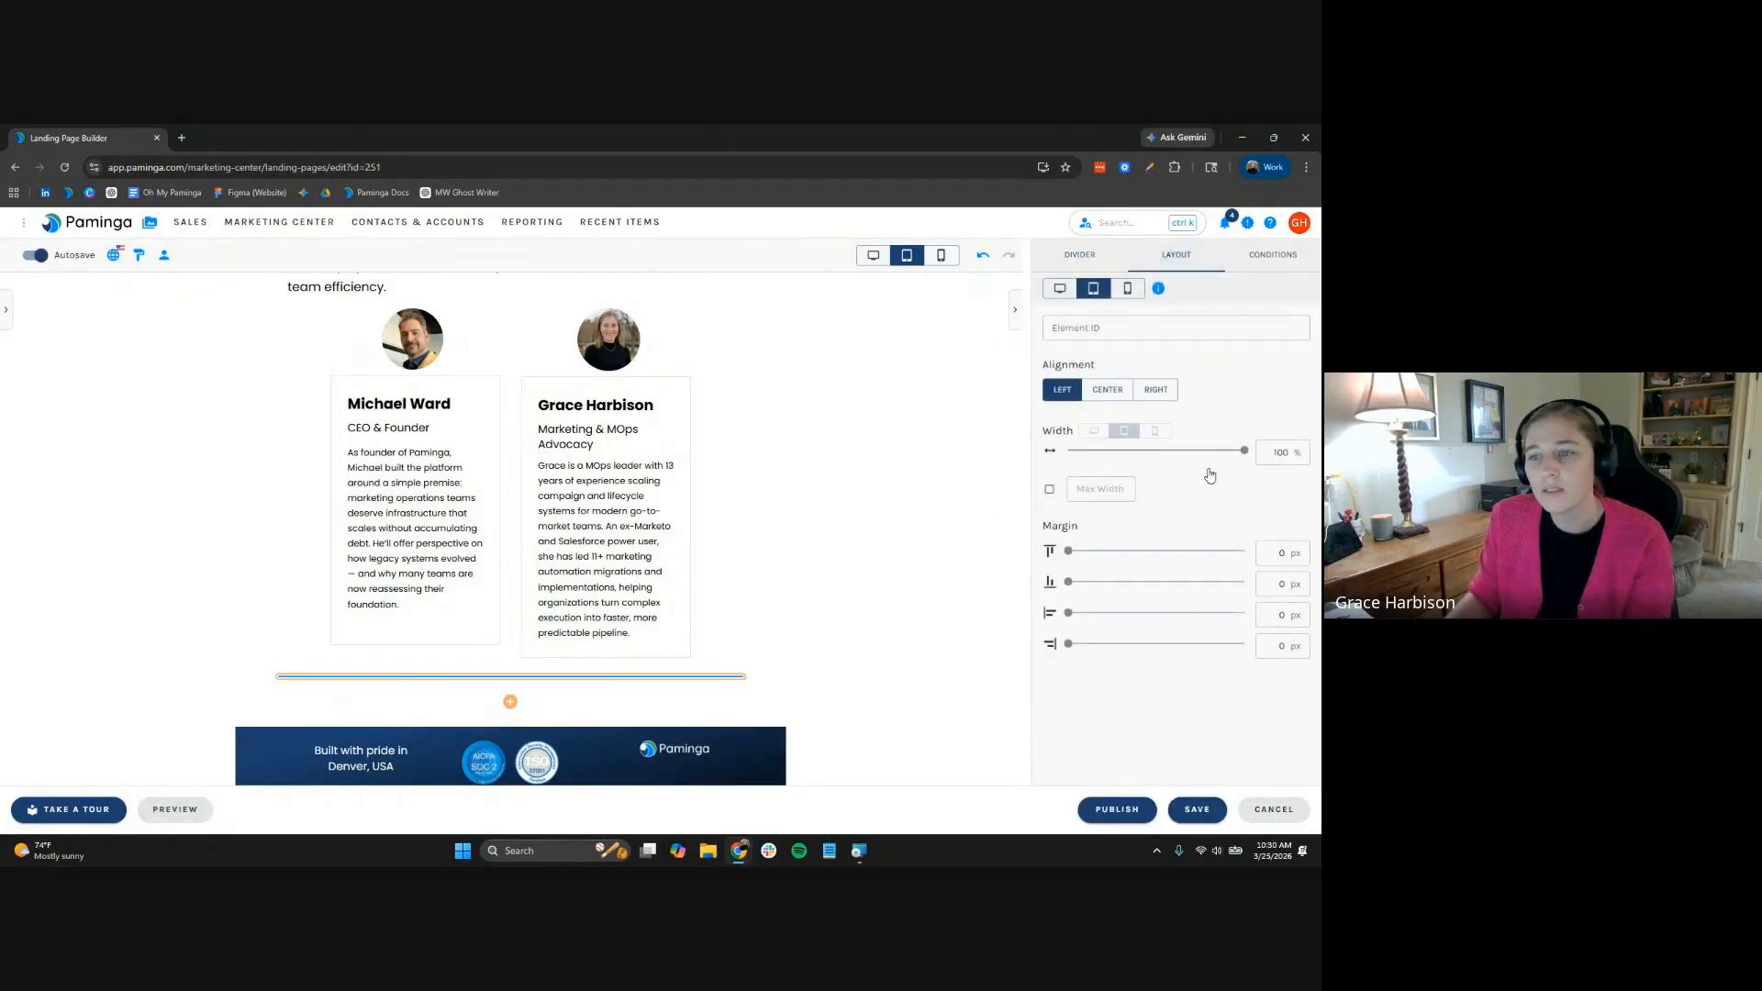
pyautogui.click(1113, 397)
pyautogui.click(1080, 255)
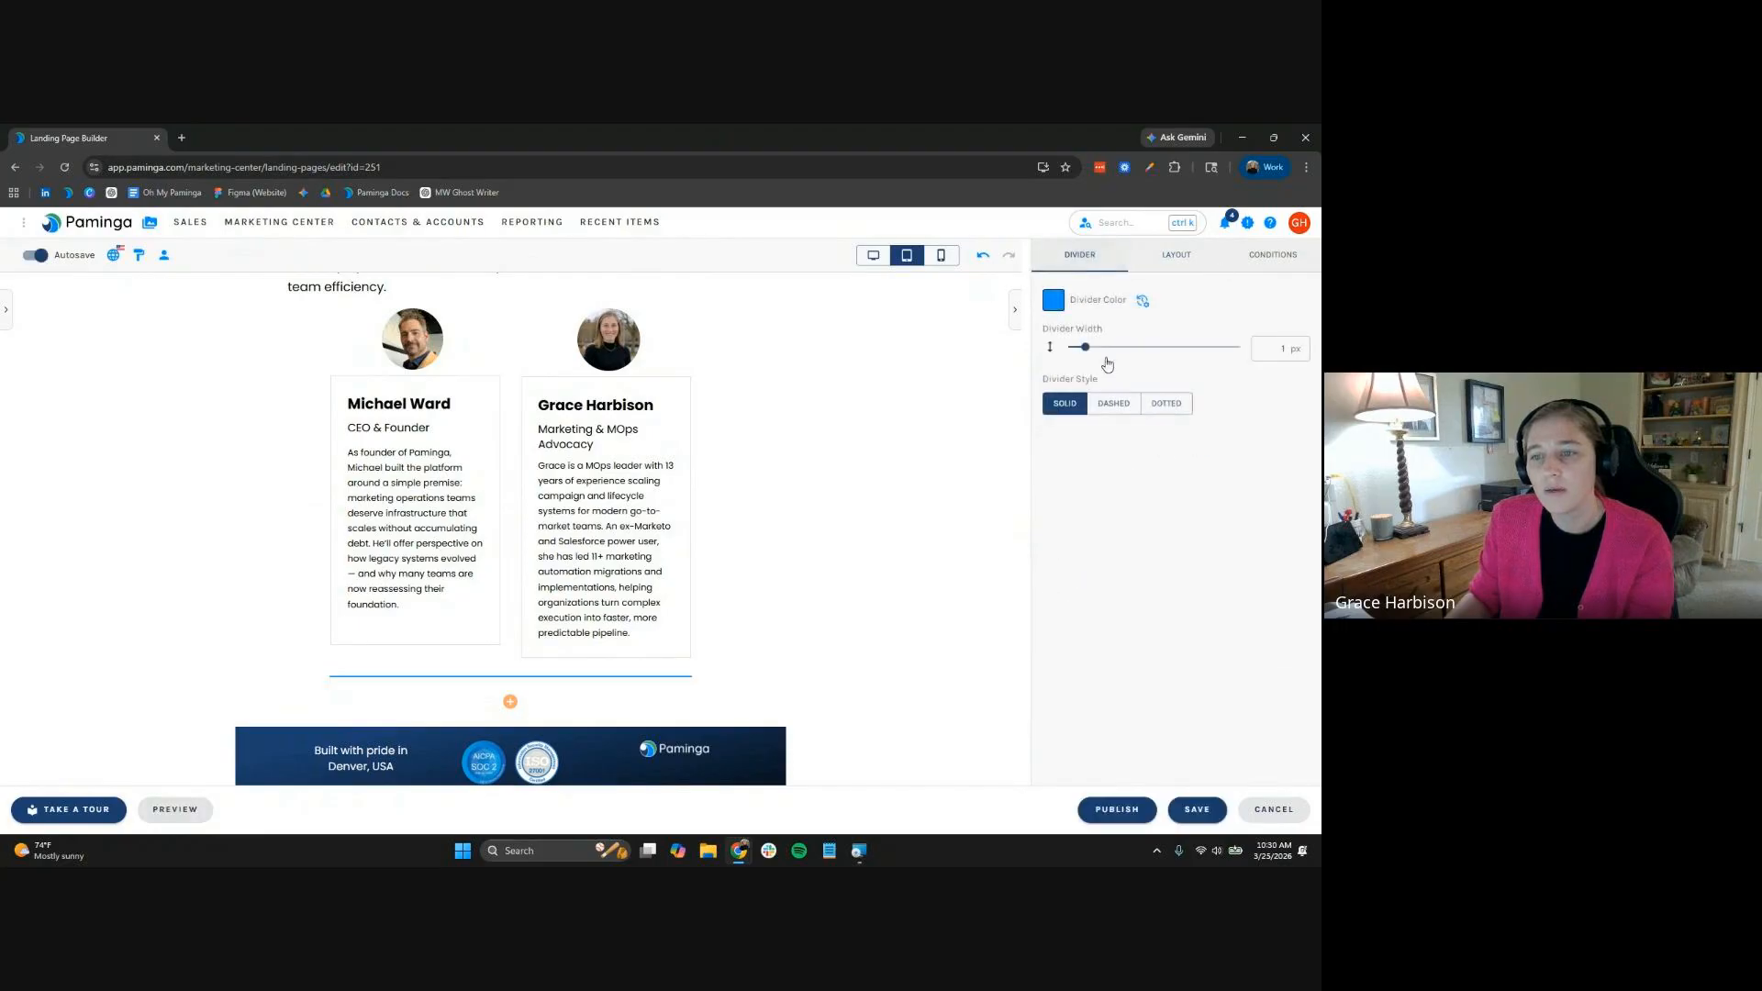
pyautogui.click(1094, 347)
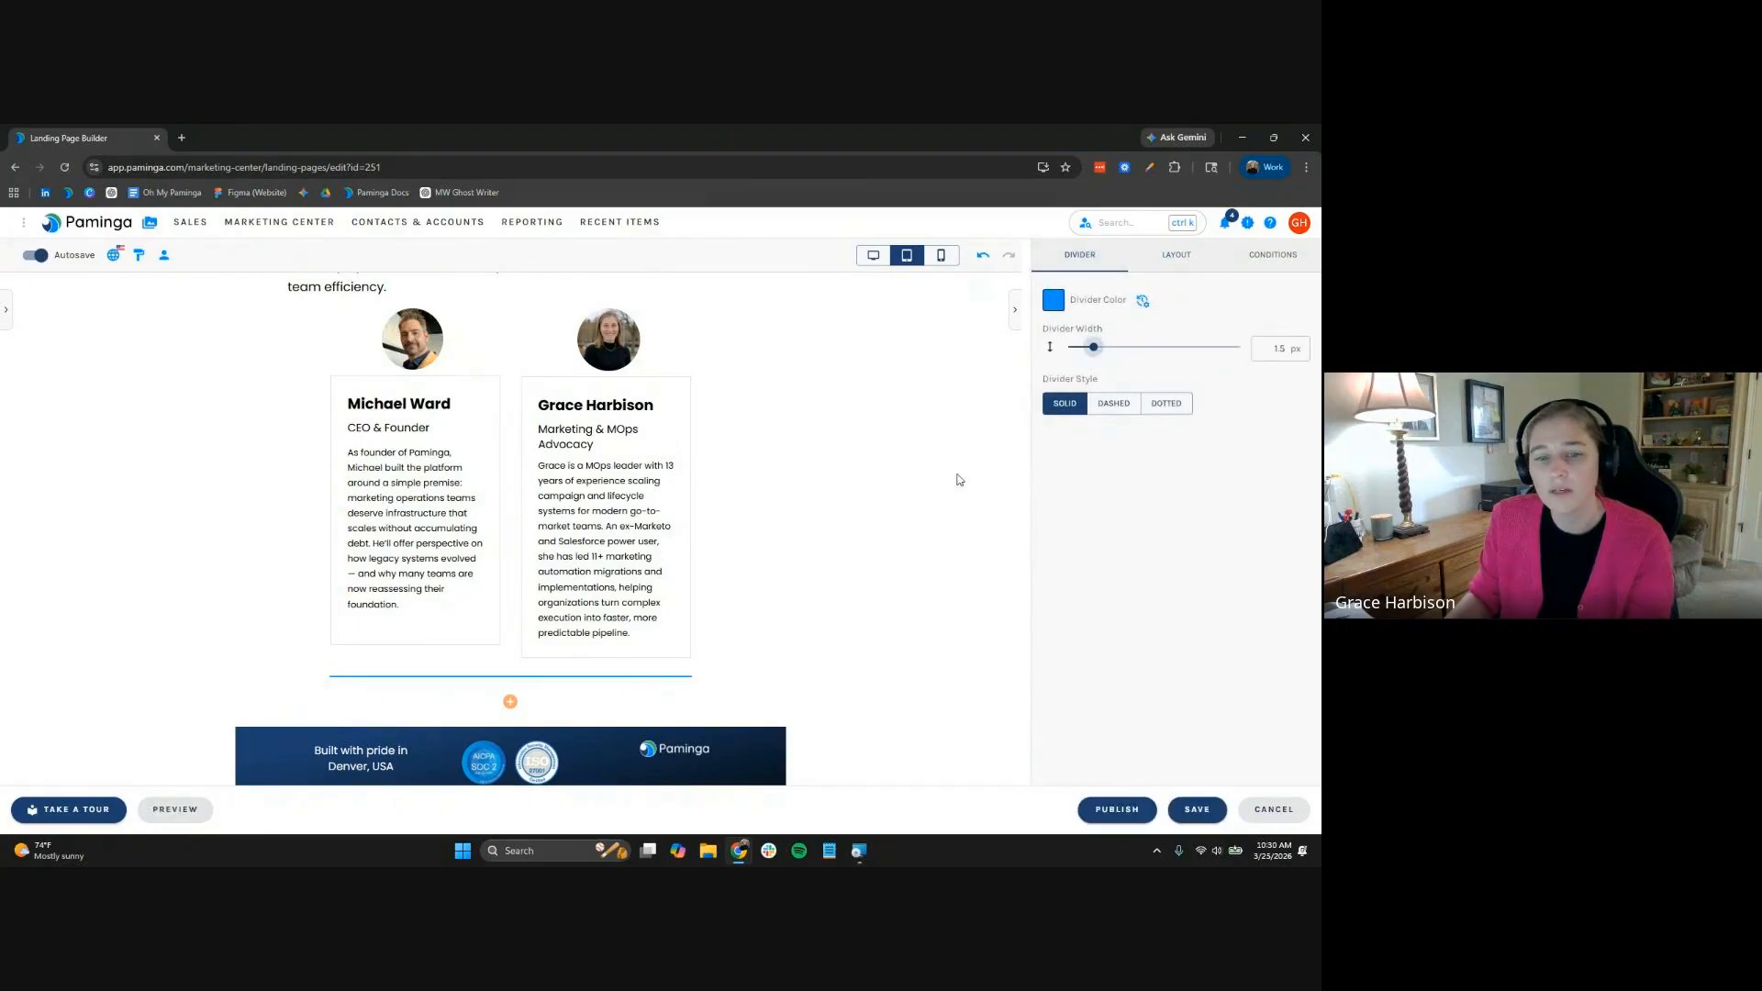
# Reposition the existing divider and move the speaker-card row further down the page
pyautogui.moveTo(496, 683)
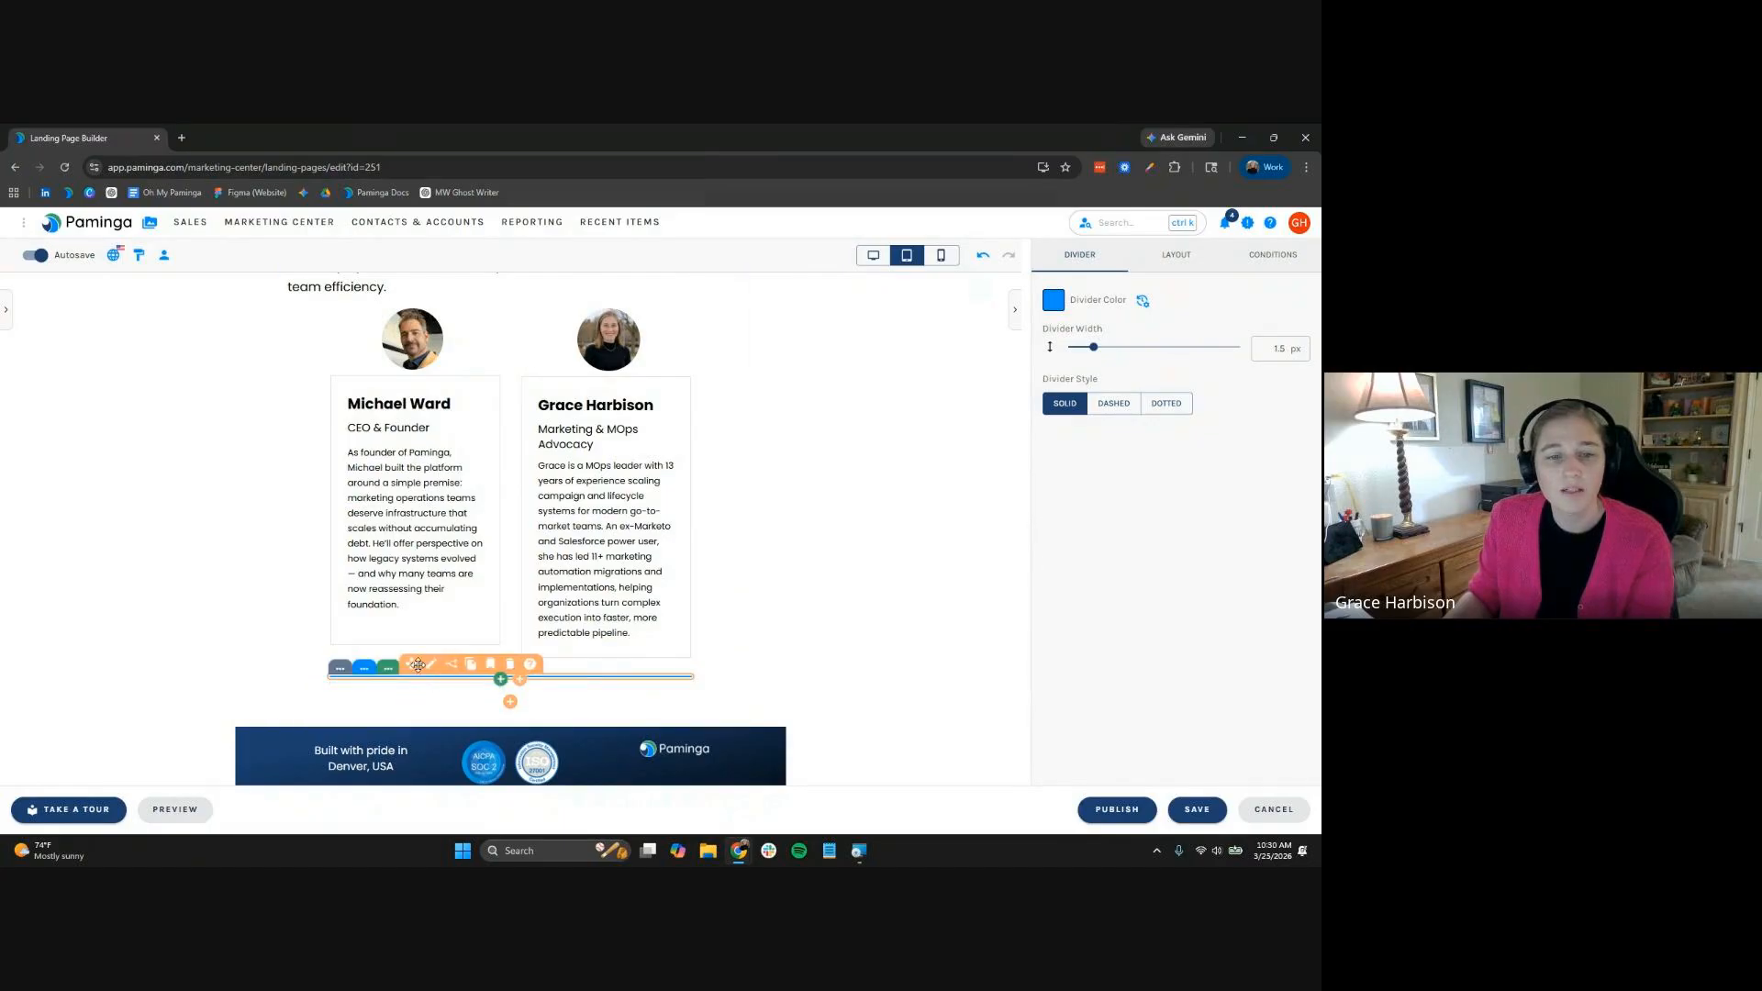
pyautogui.moveTo(418, 664)
pyautogui.mouseDown()
pyautogui.moveTo(542, 317)
pyautogui.moveTo(509, 340)
pyautogui.moveTo(505, 391)
pyautogui.mouseUp()
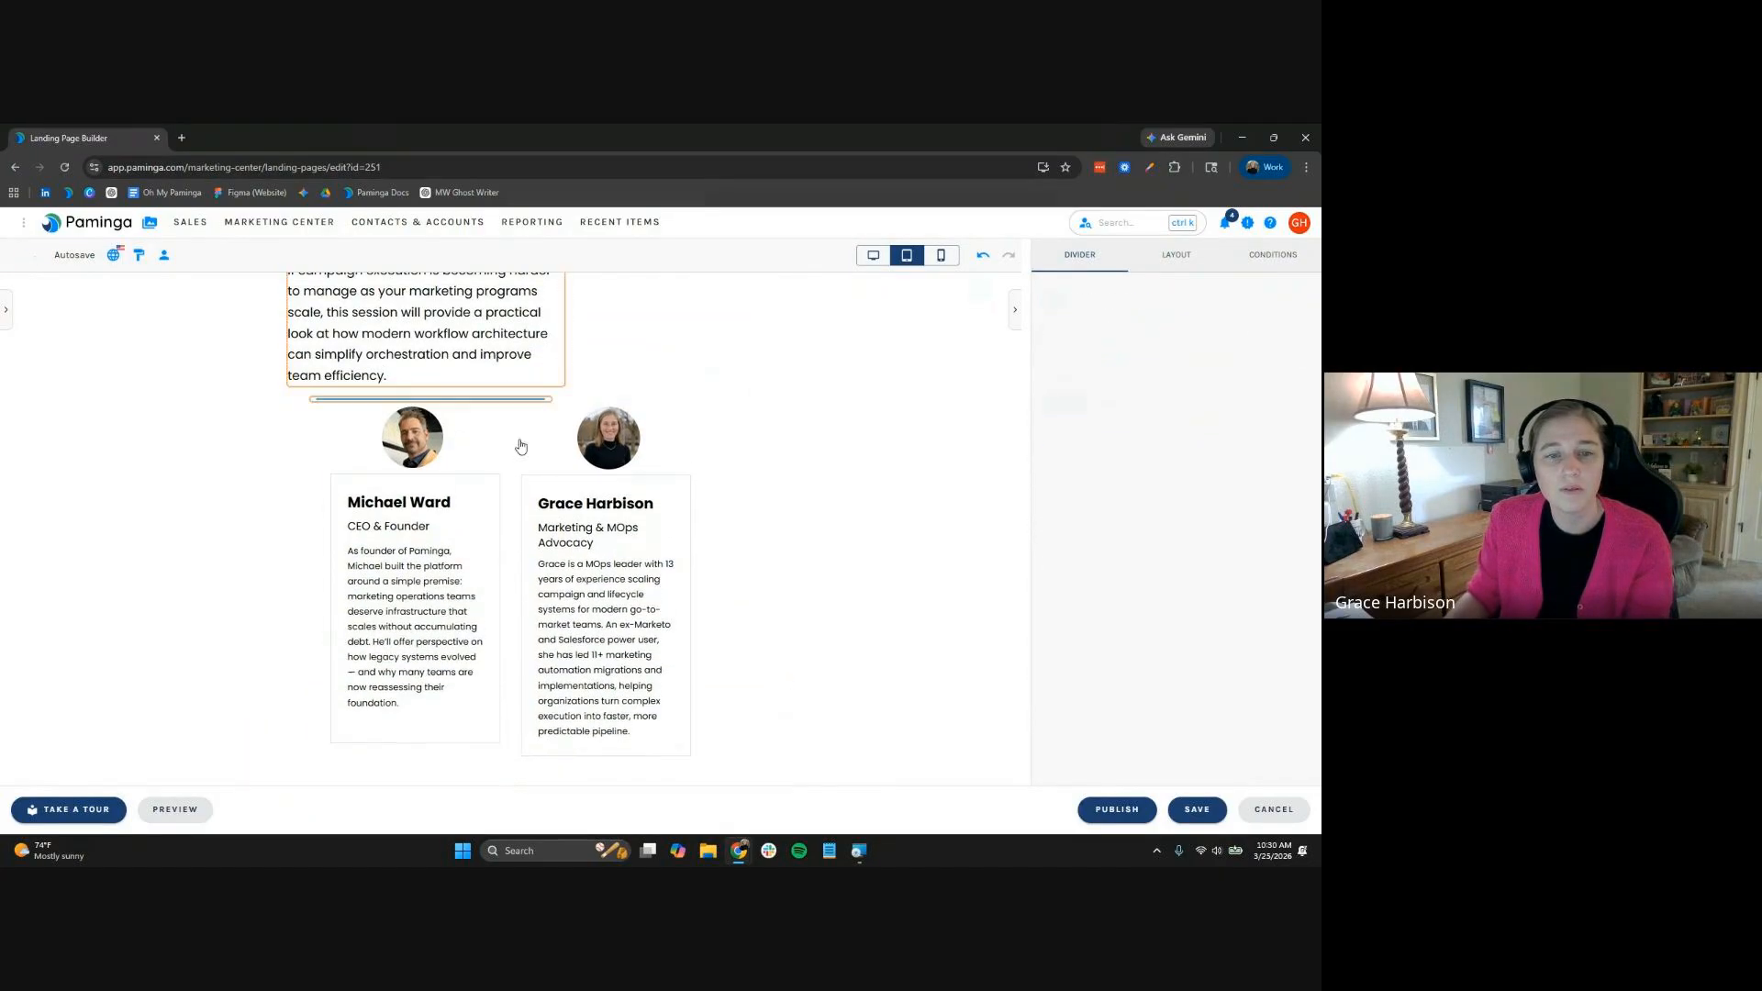
pyautogui.moveTo(429, 404)
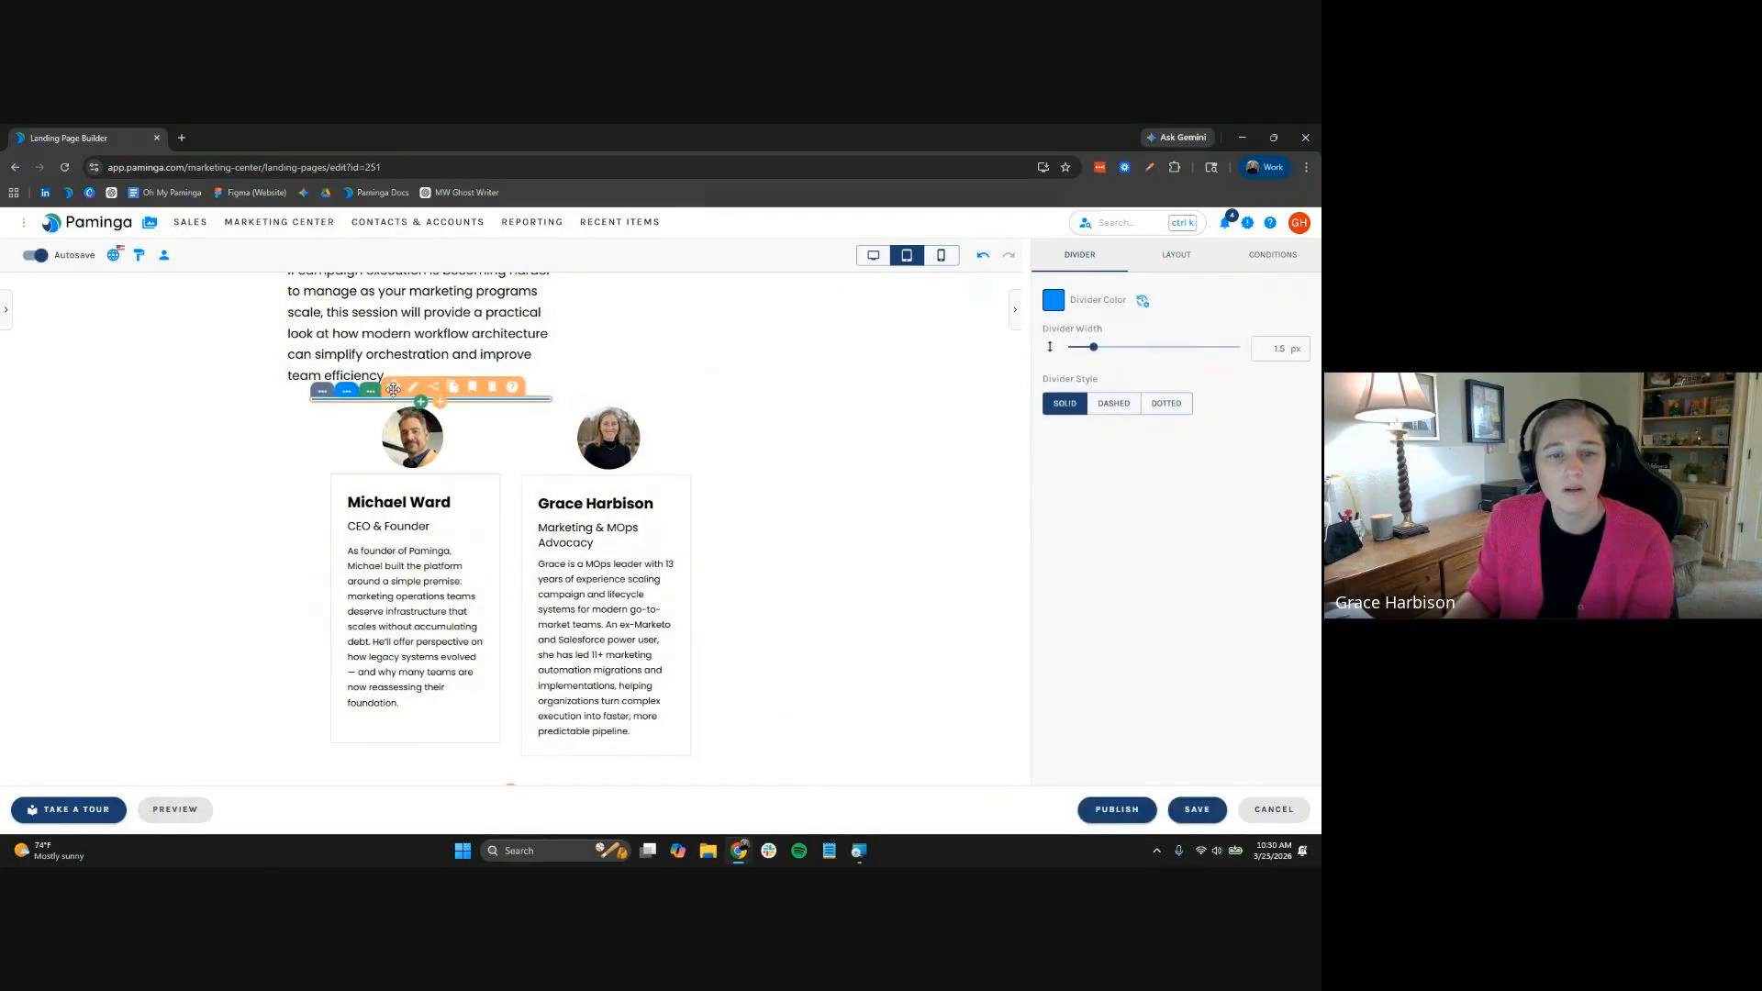
pyautogui.moveTo(392, 389)
pyautogui.mouseDown()
pyautogui.moveTo(535, 401)
pyautogui.moveTo(523, 761)
pyautogui.moveTo(529, 672)
pyautogui.mouseUp()
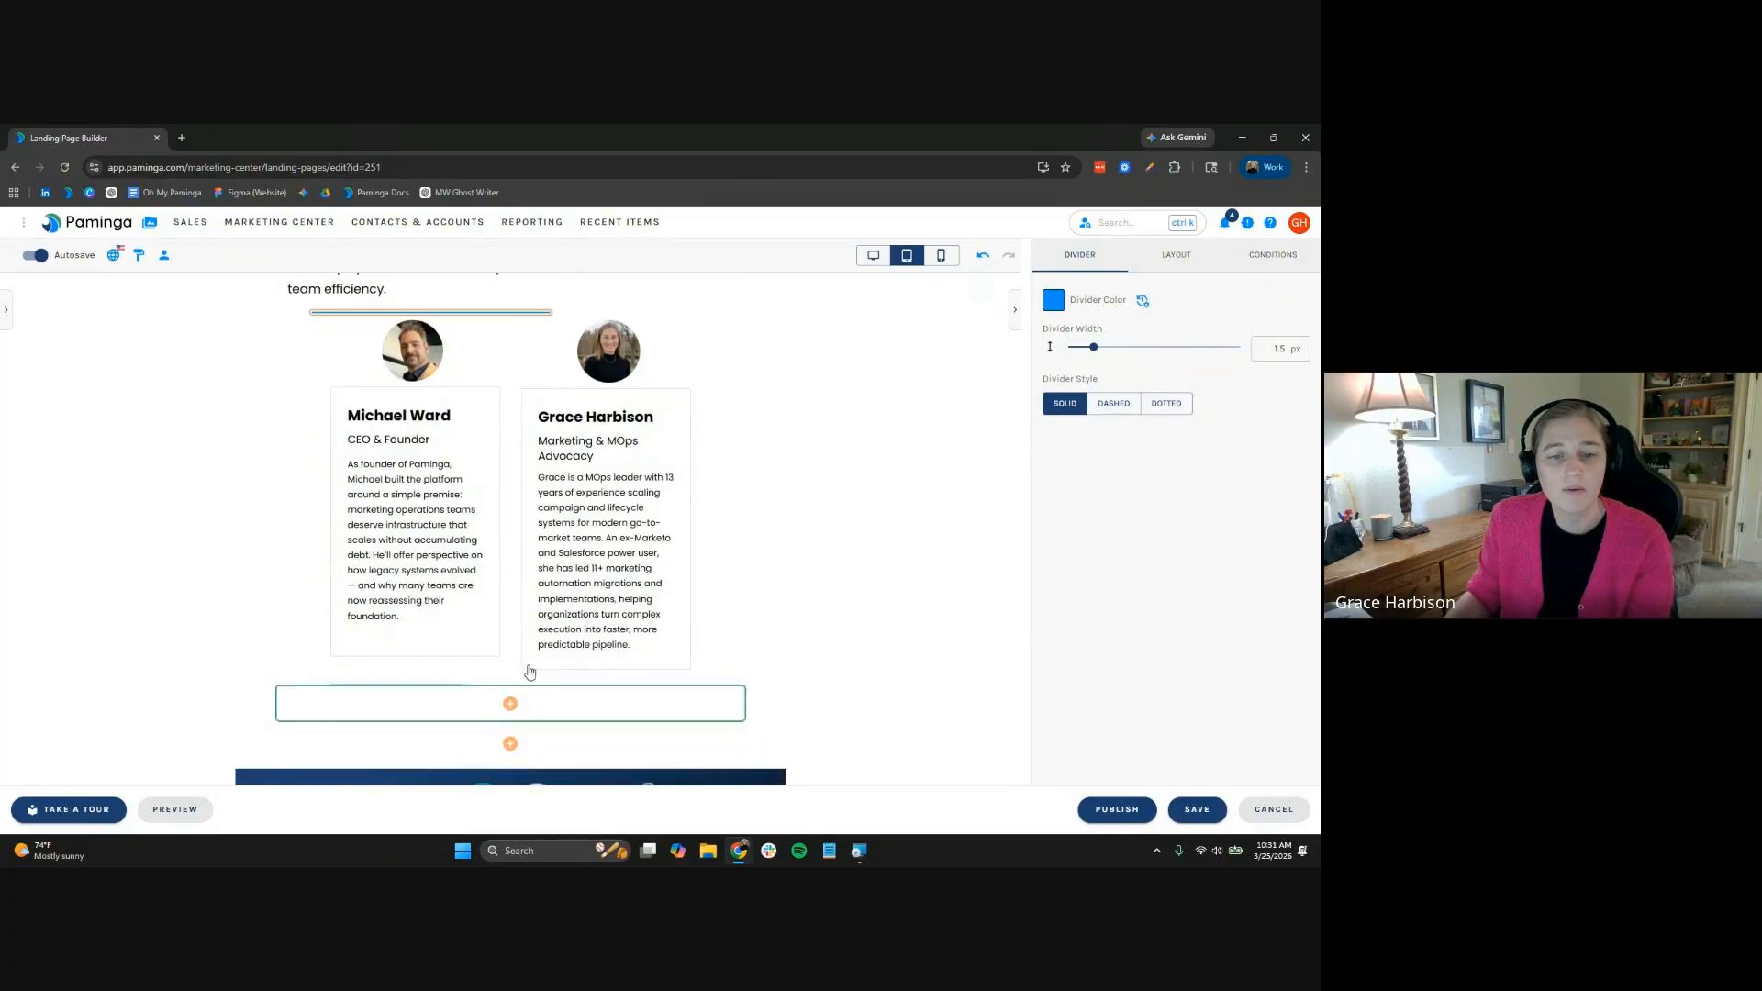
pyautogui.moveTo(398, 304)
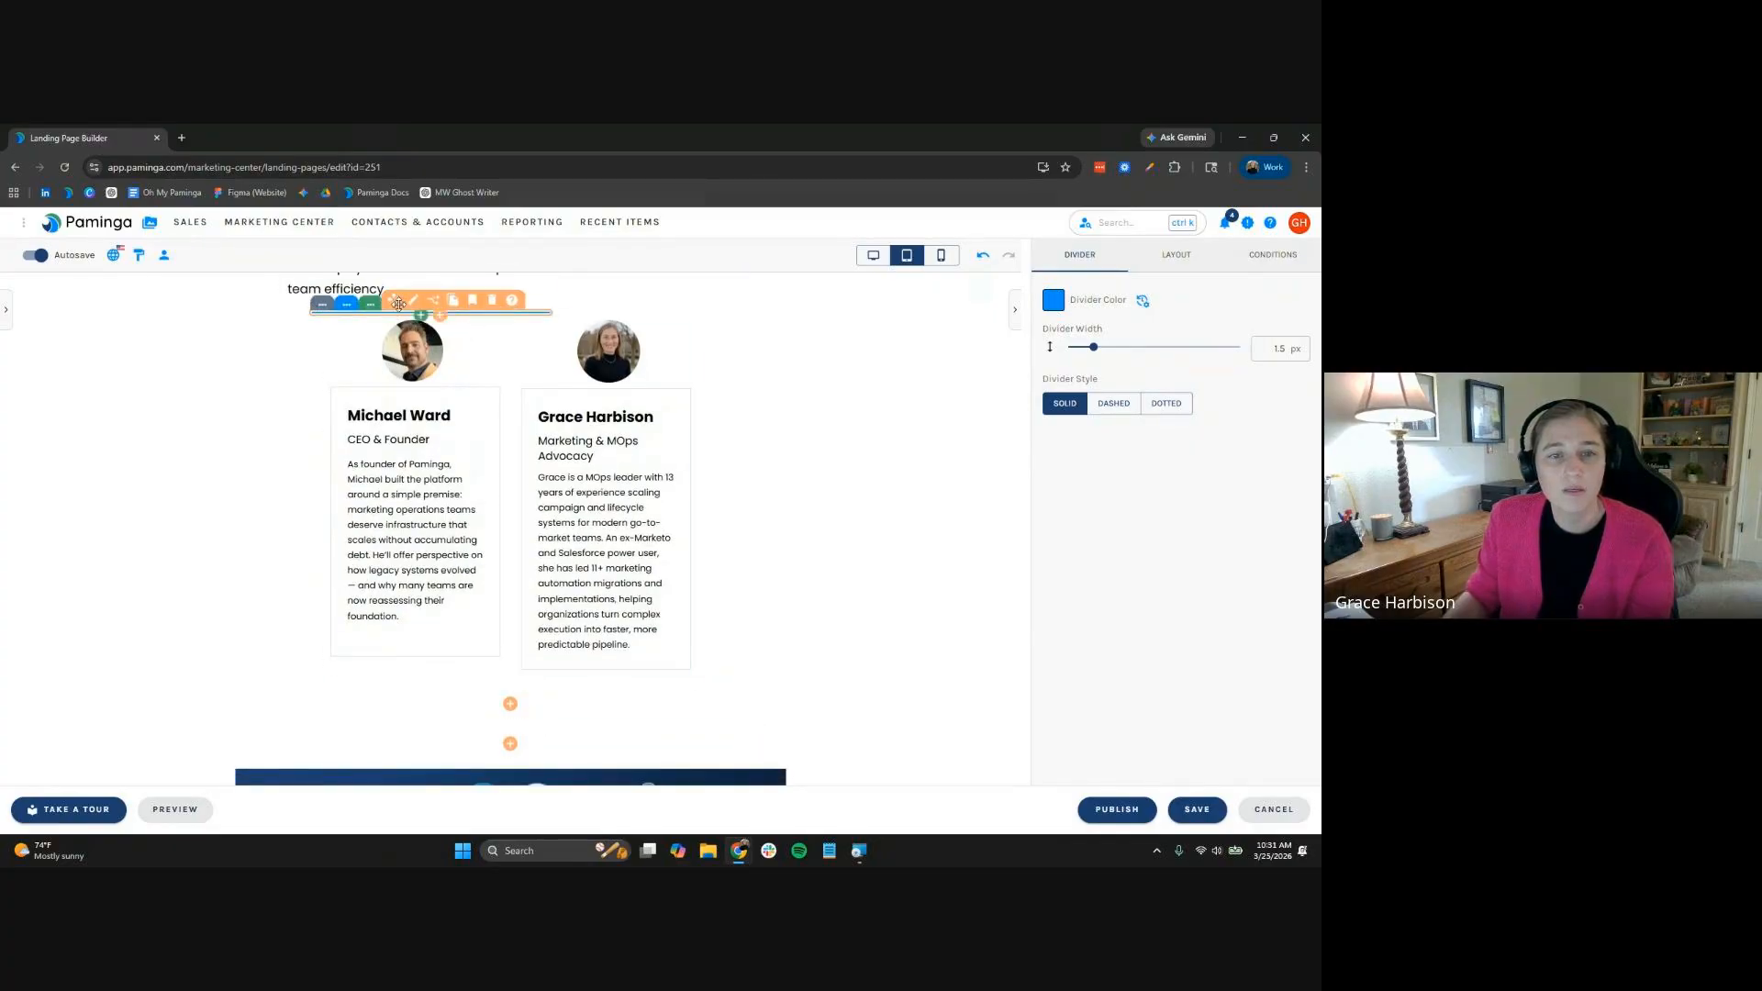
pyautogui.moveTo(399, 303); pyautogui.dragTo(447, 699)
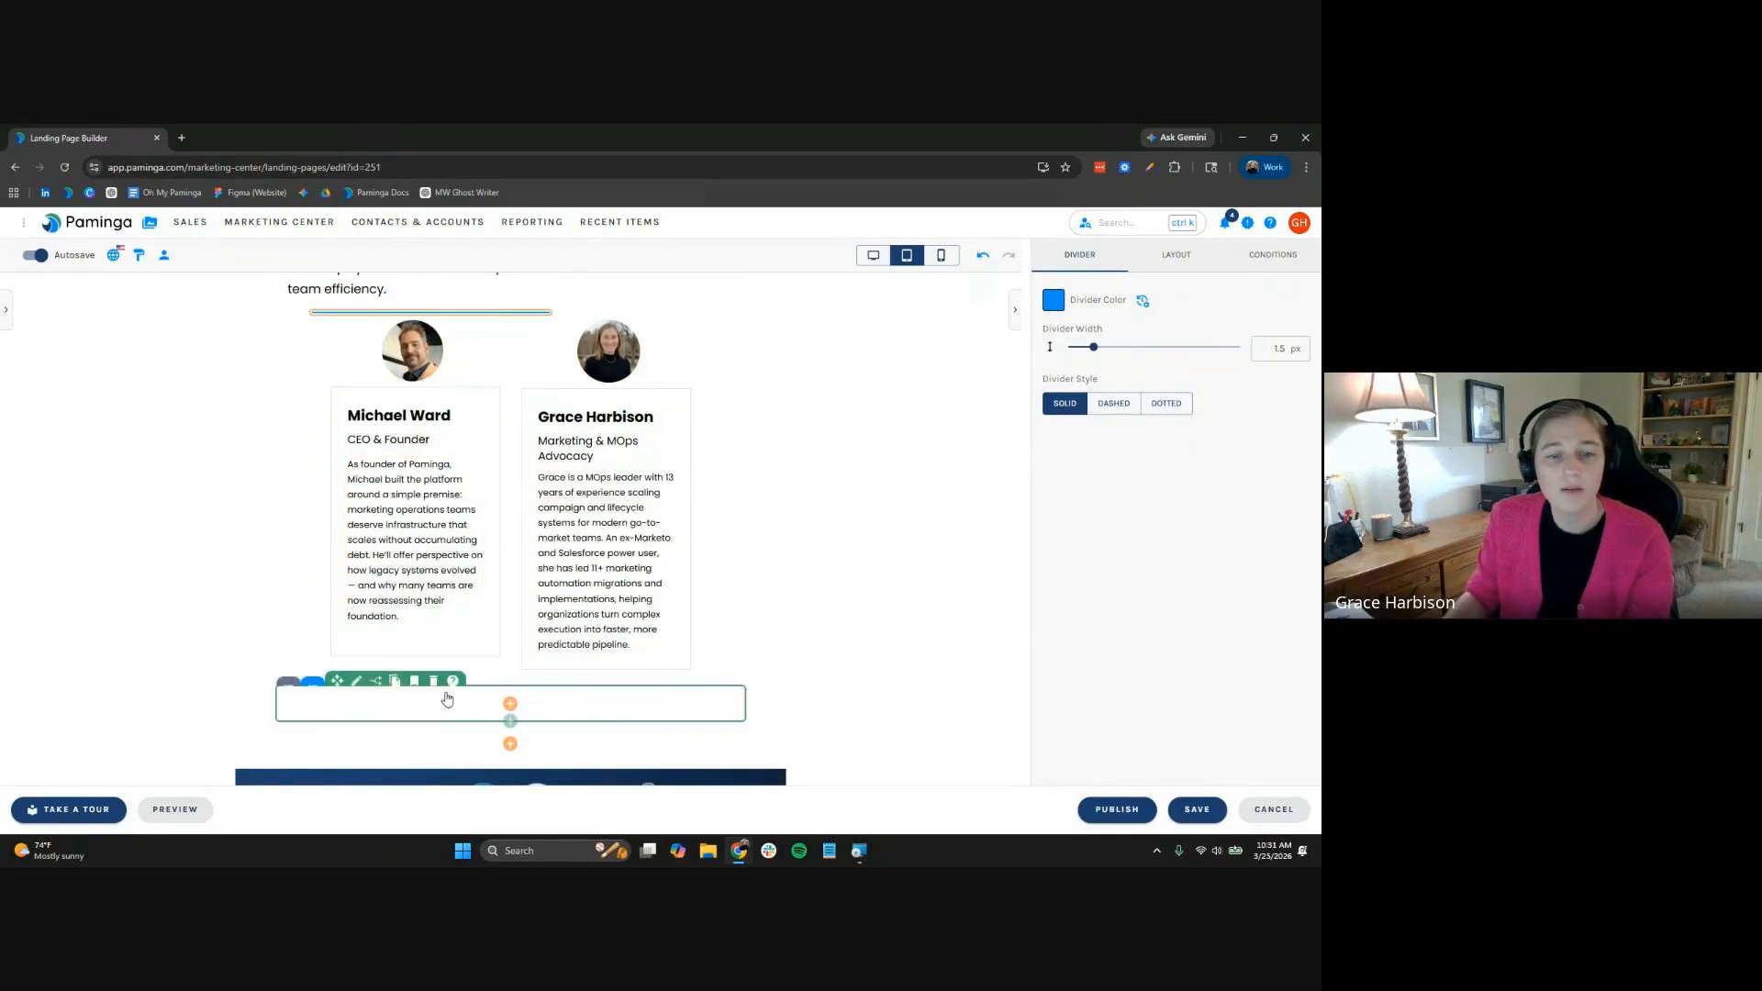
pyautogui.click(390, 313)
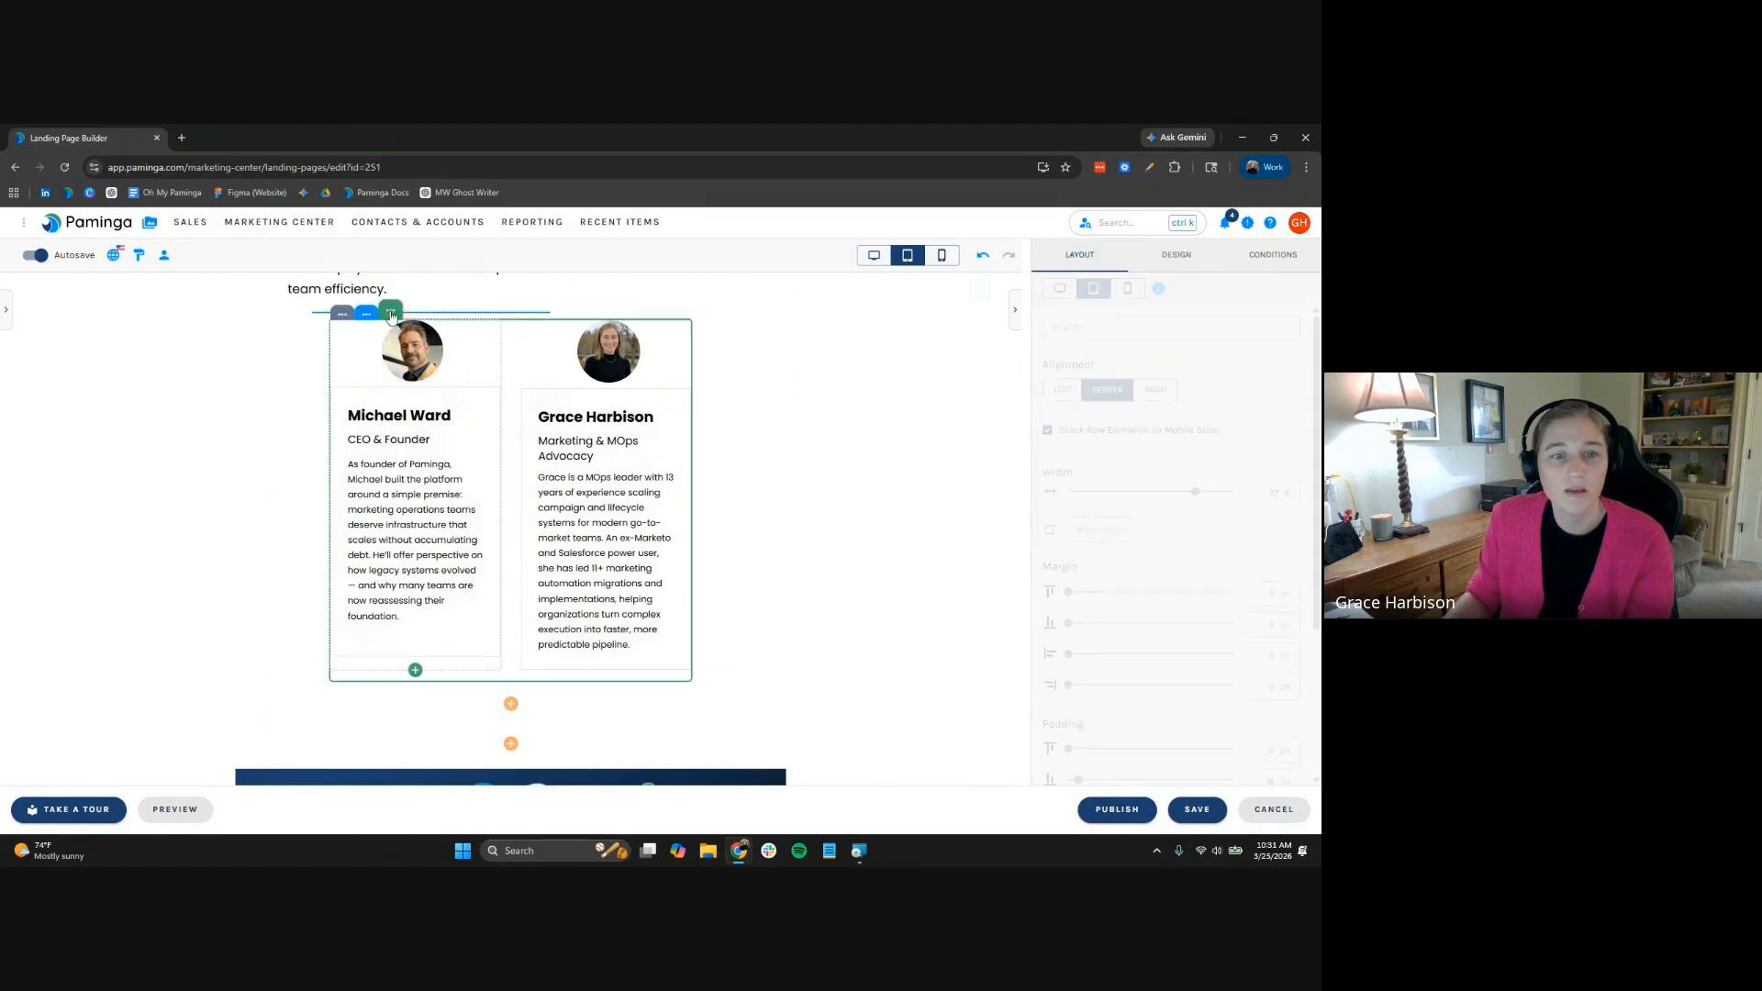
pyautogui.moveTo(391, 310); pyautogui.dragTo(477, 702)
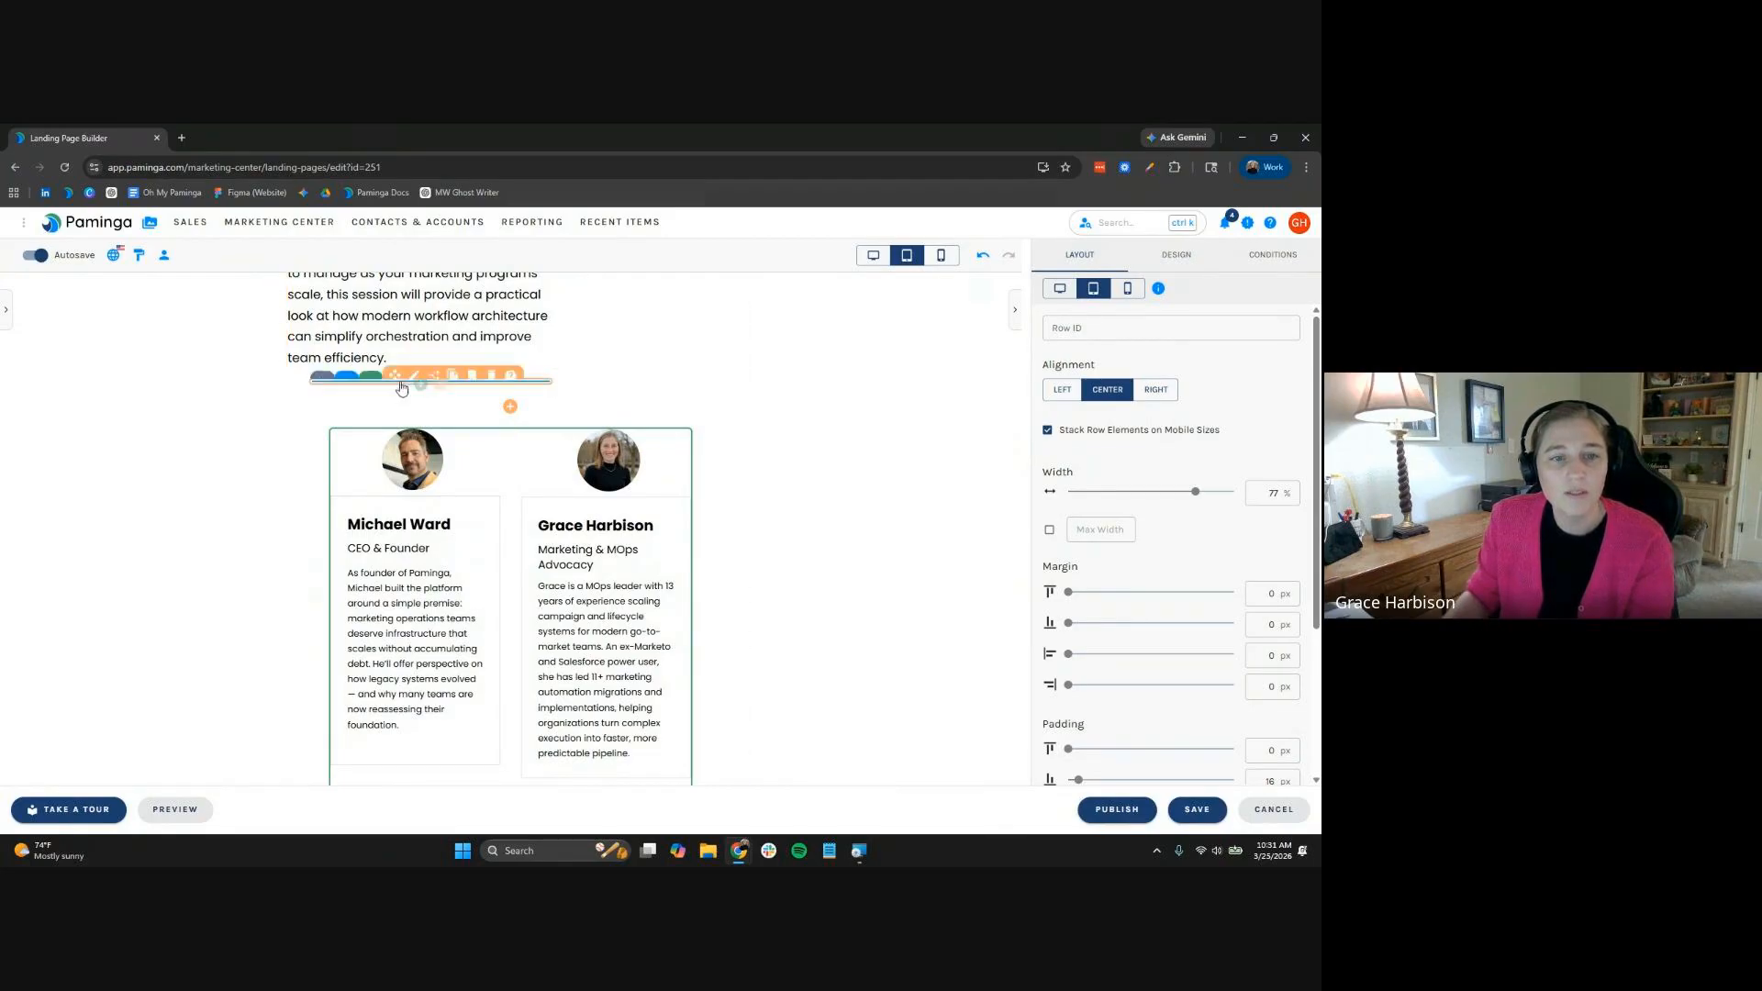
pyautogui.moveTo(401, 384); pyautogui.dragTo(425, 411)
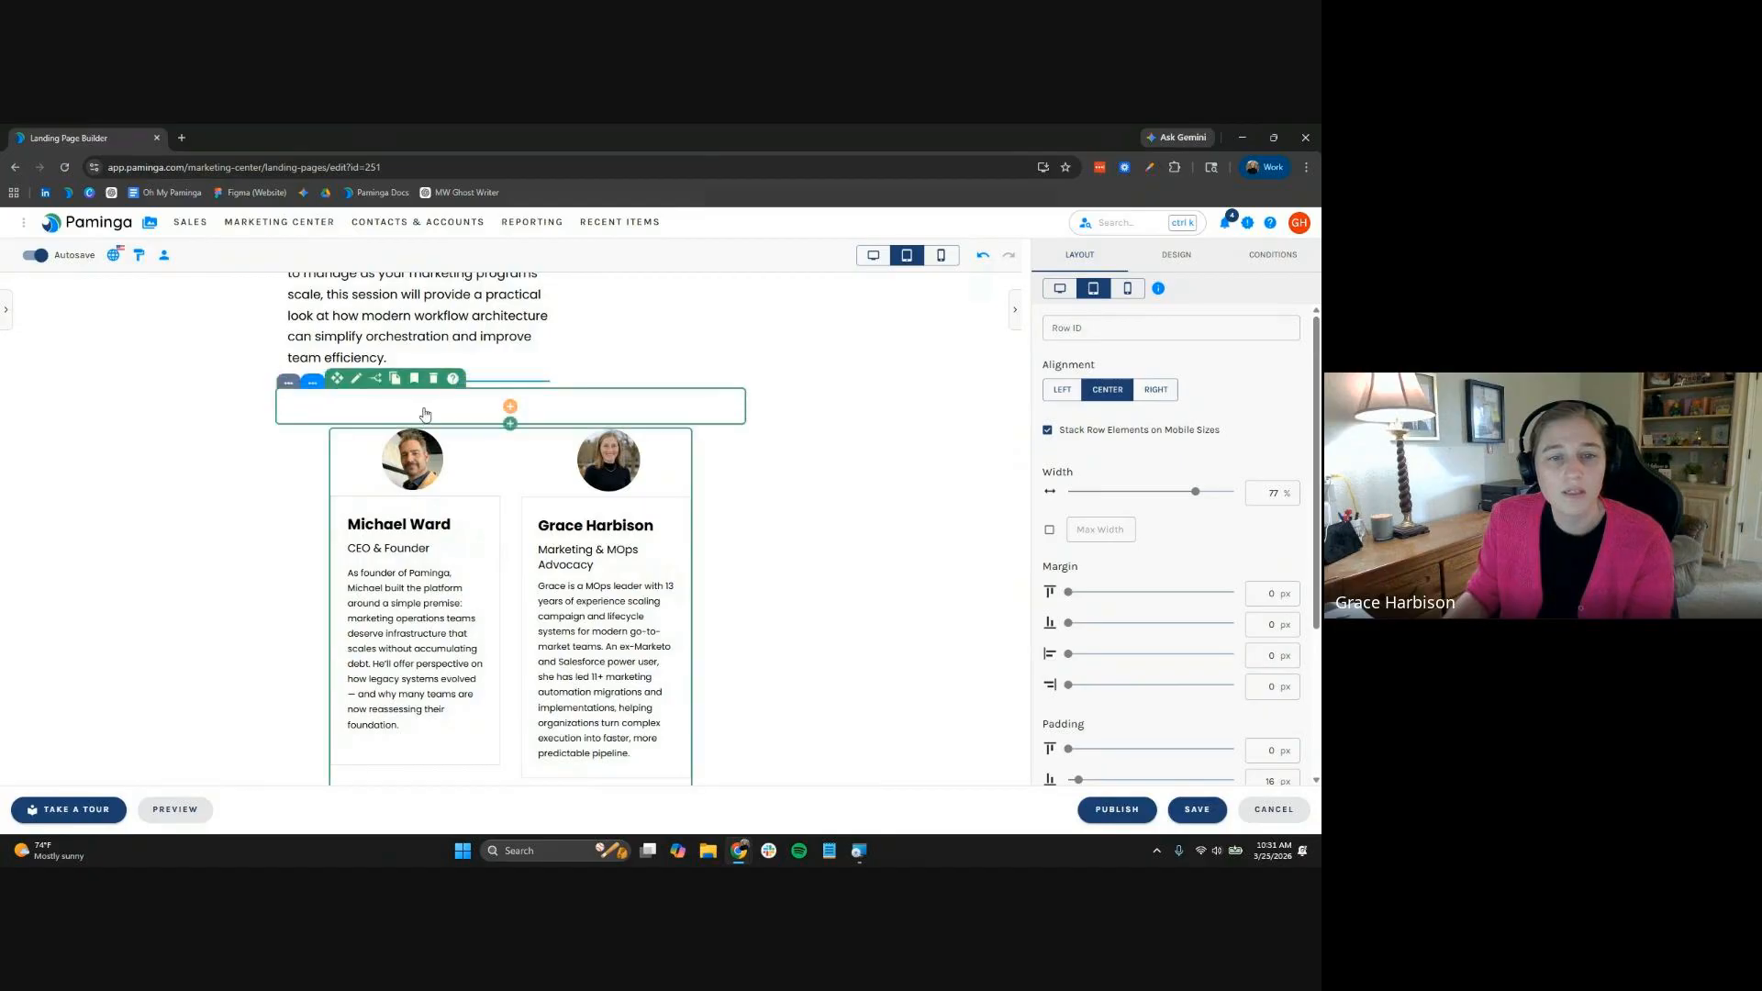
# Add a Divider below the intro text at 72% width with centre alignment
pyautogui.click(511, 405)
pyautogui.click(510, 397)
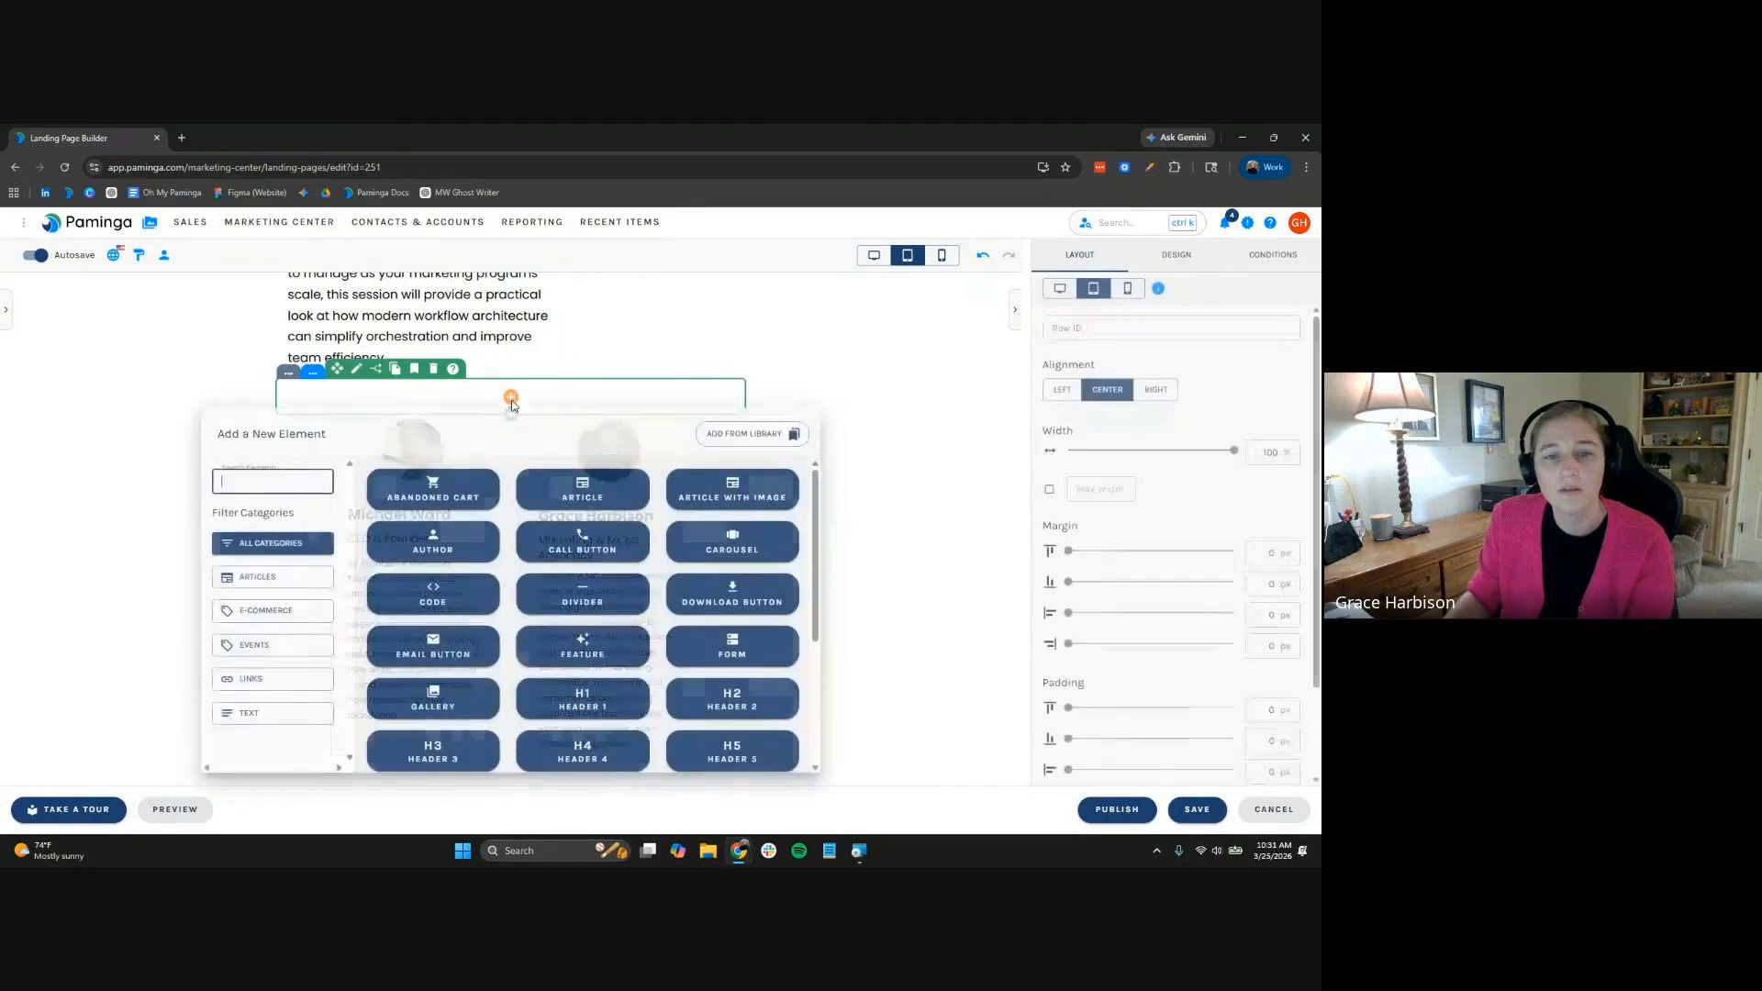
pyautogui.click(573, 606)
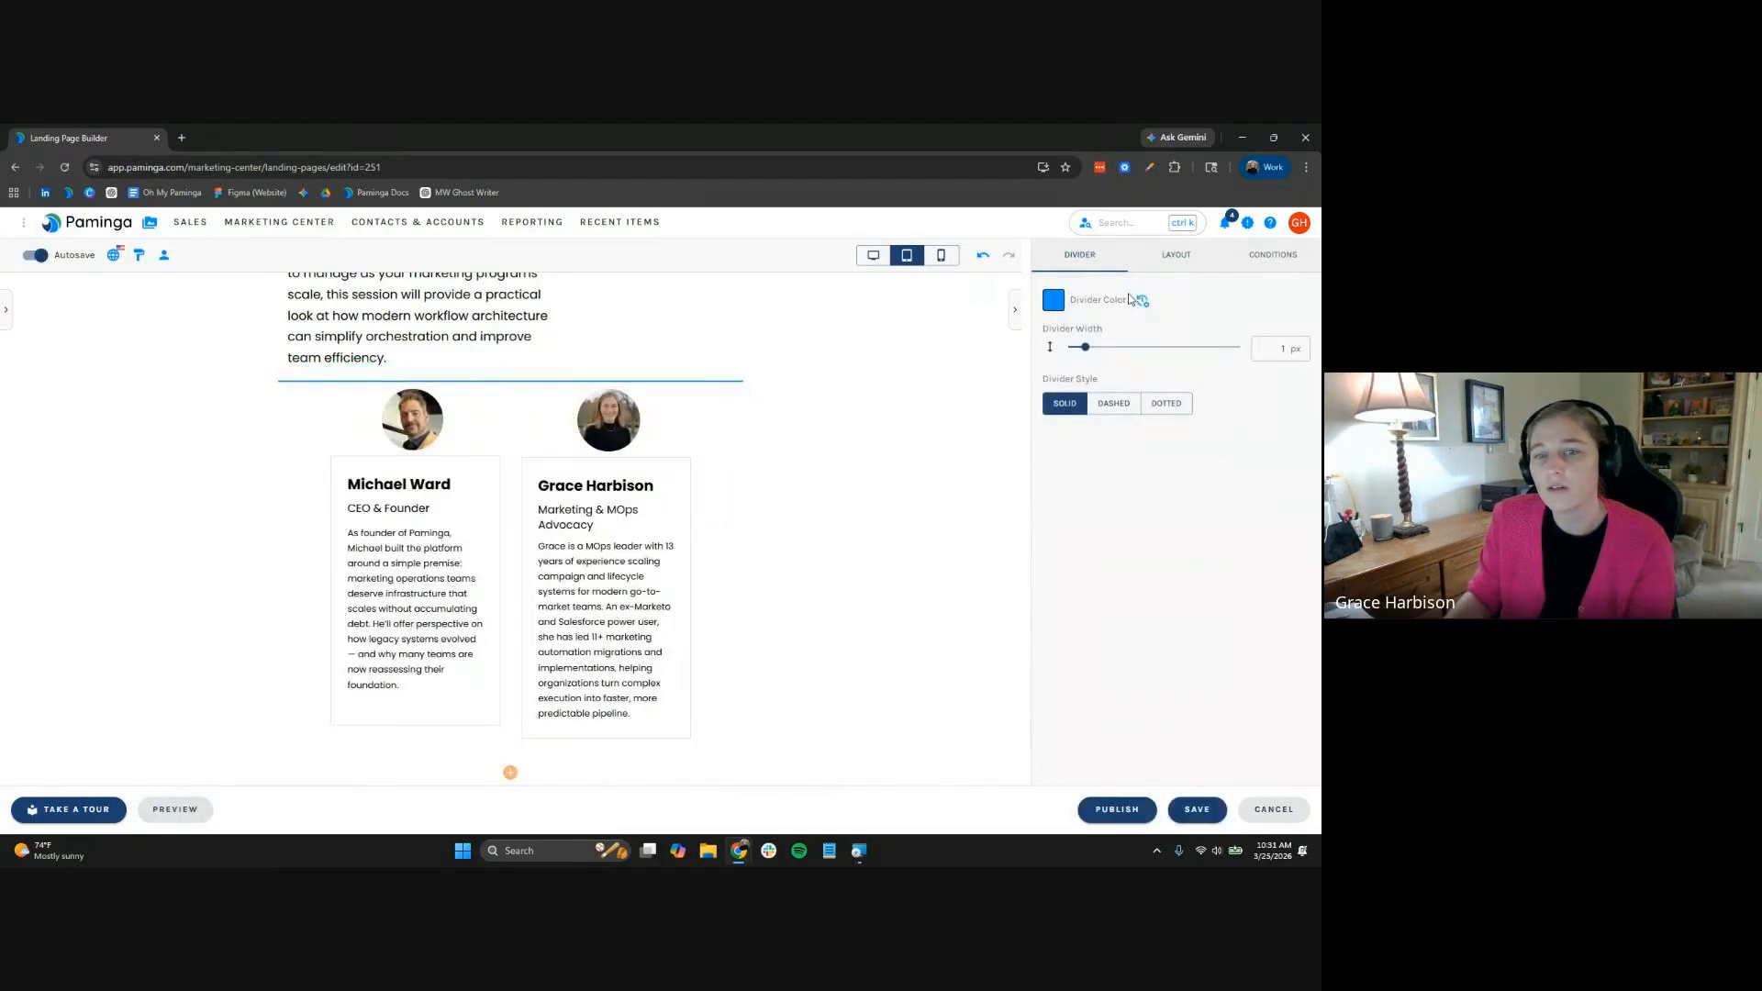
pyautogui.click(1197, 260)
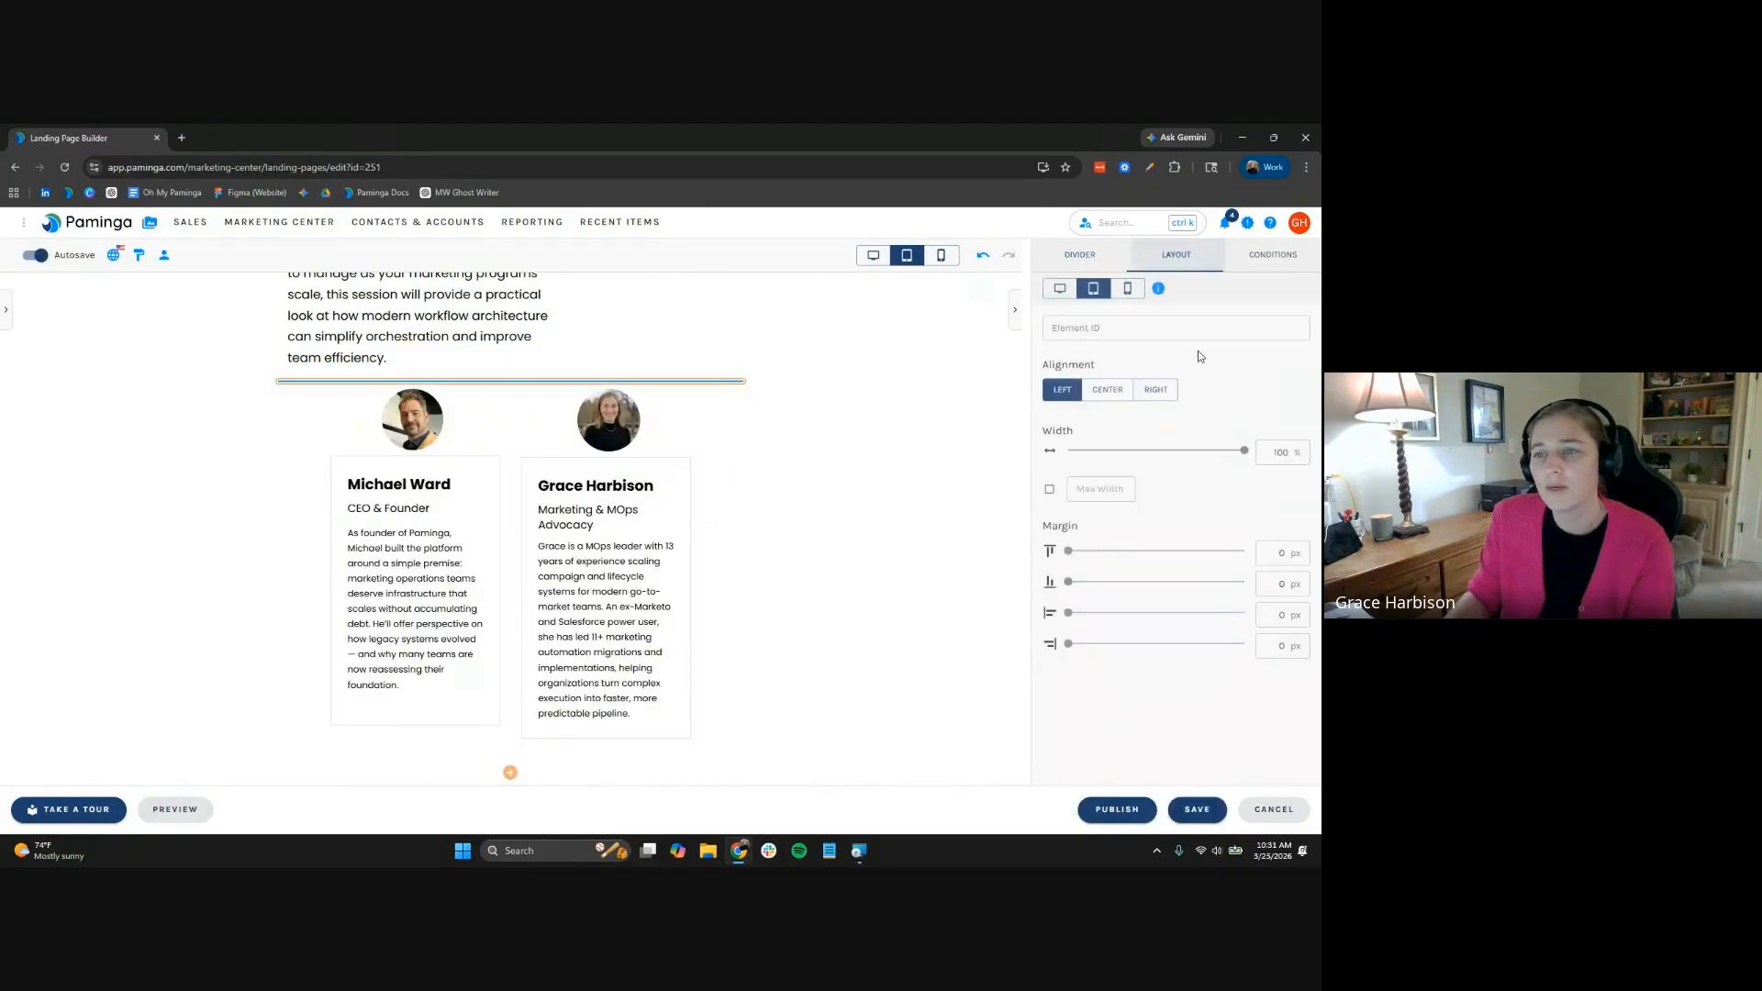
pyautogui.click(1192, 450)
pyautogui.click(1108, 390)
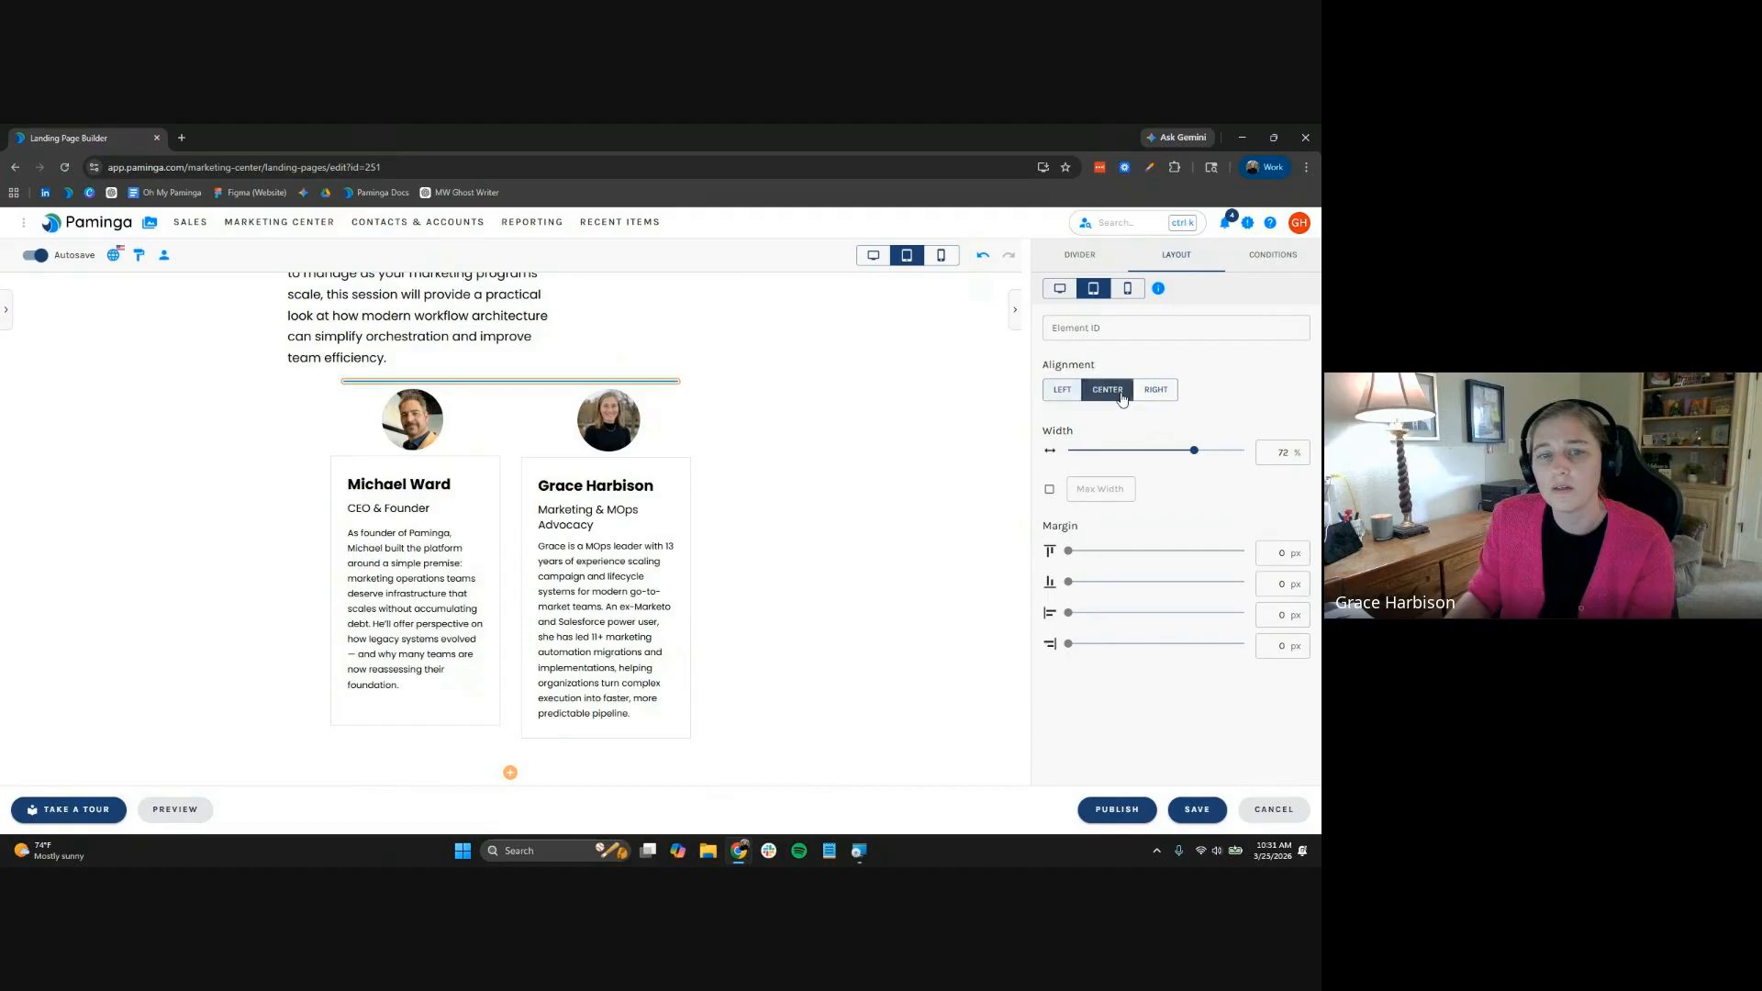
pyautogui.click(873, 471)
pyautogui.scroll(5, 896, 507)
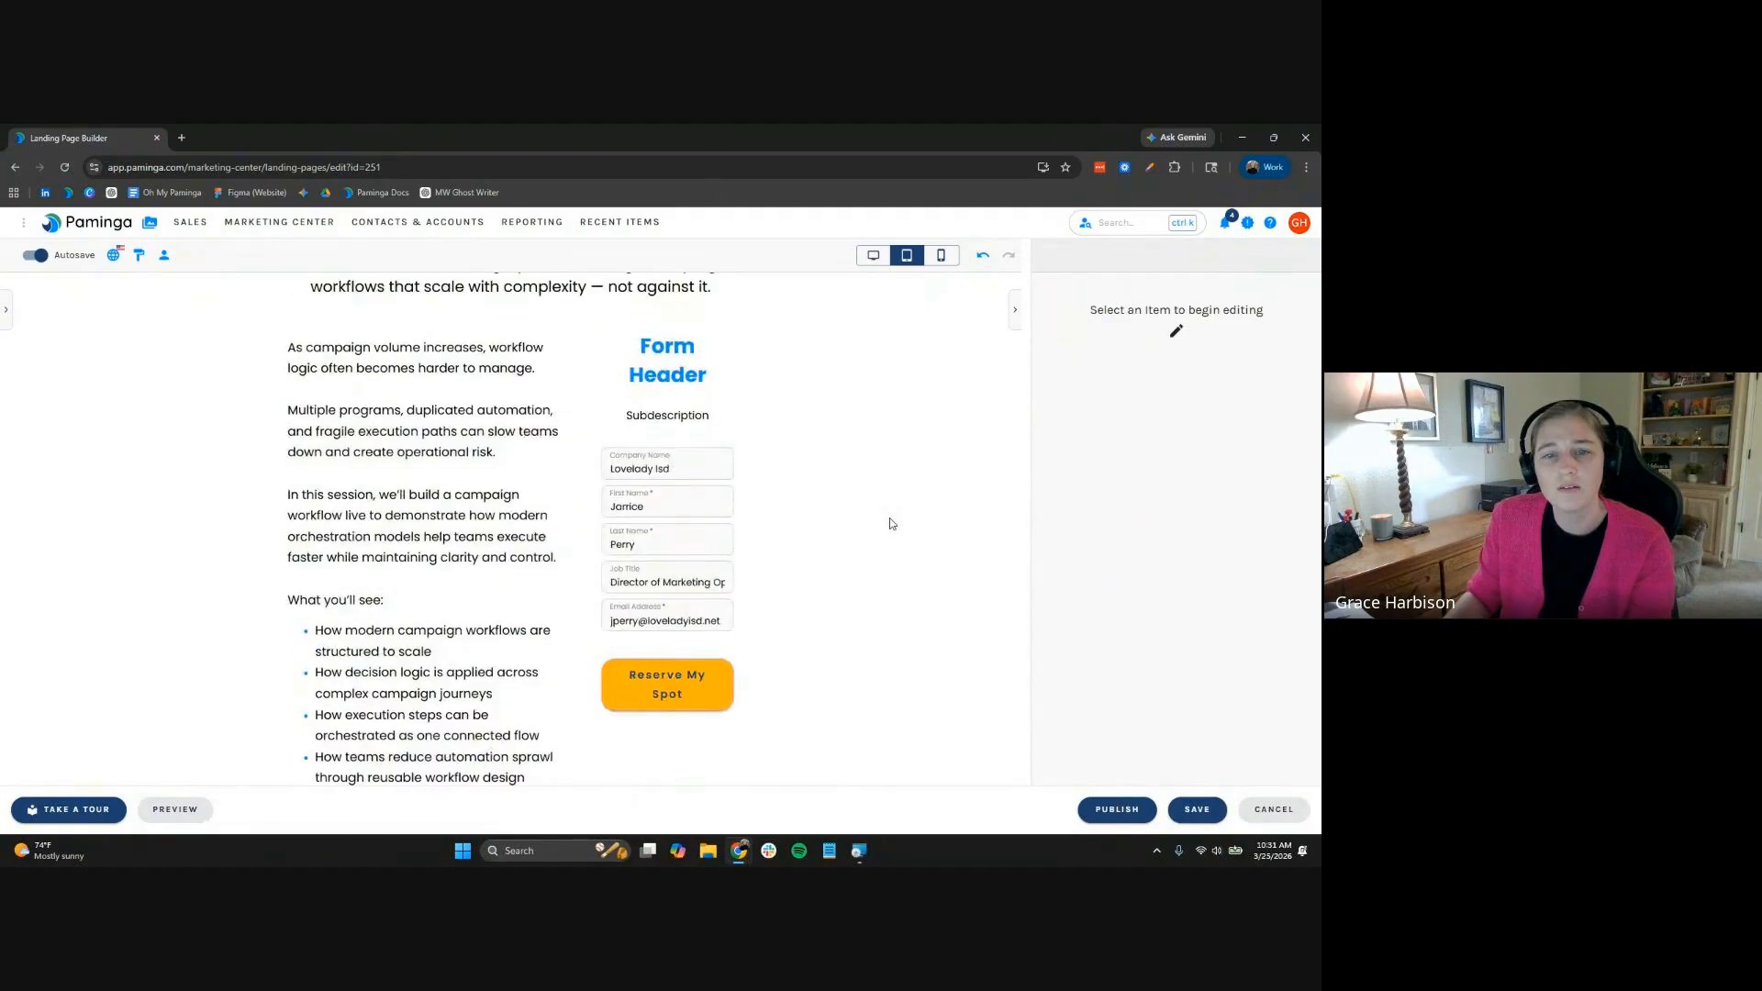
# Retitle the Form Header to 'Save your spot'
pyautogui.scroll(4, 889, 521)
pyautogui.scroll(-2, 642, 452)
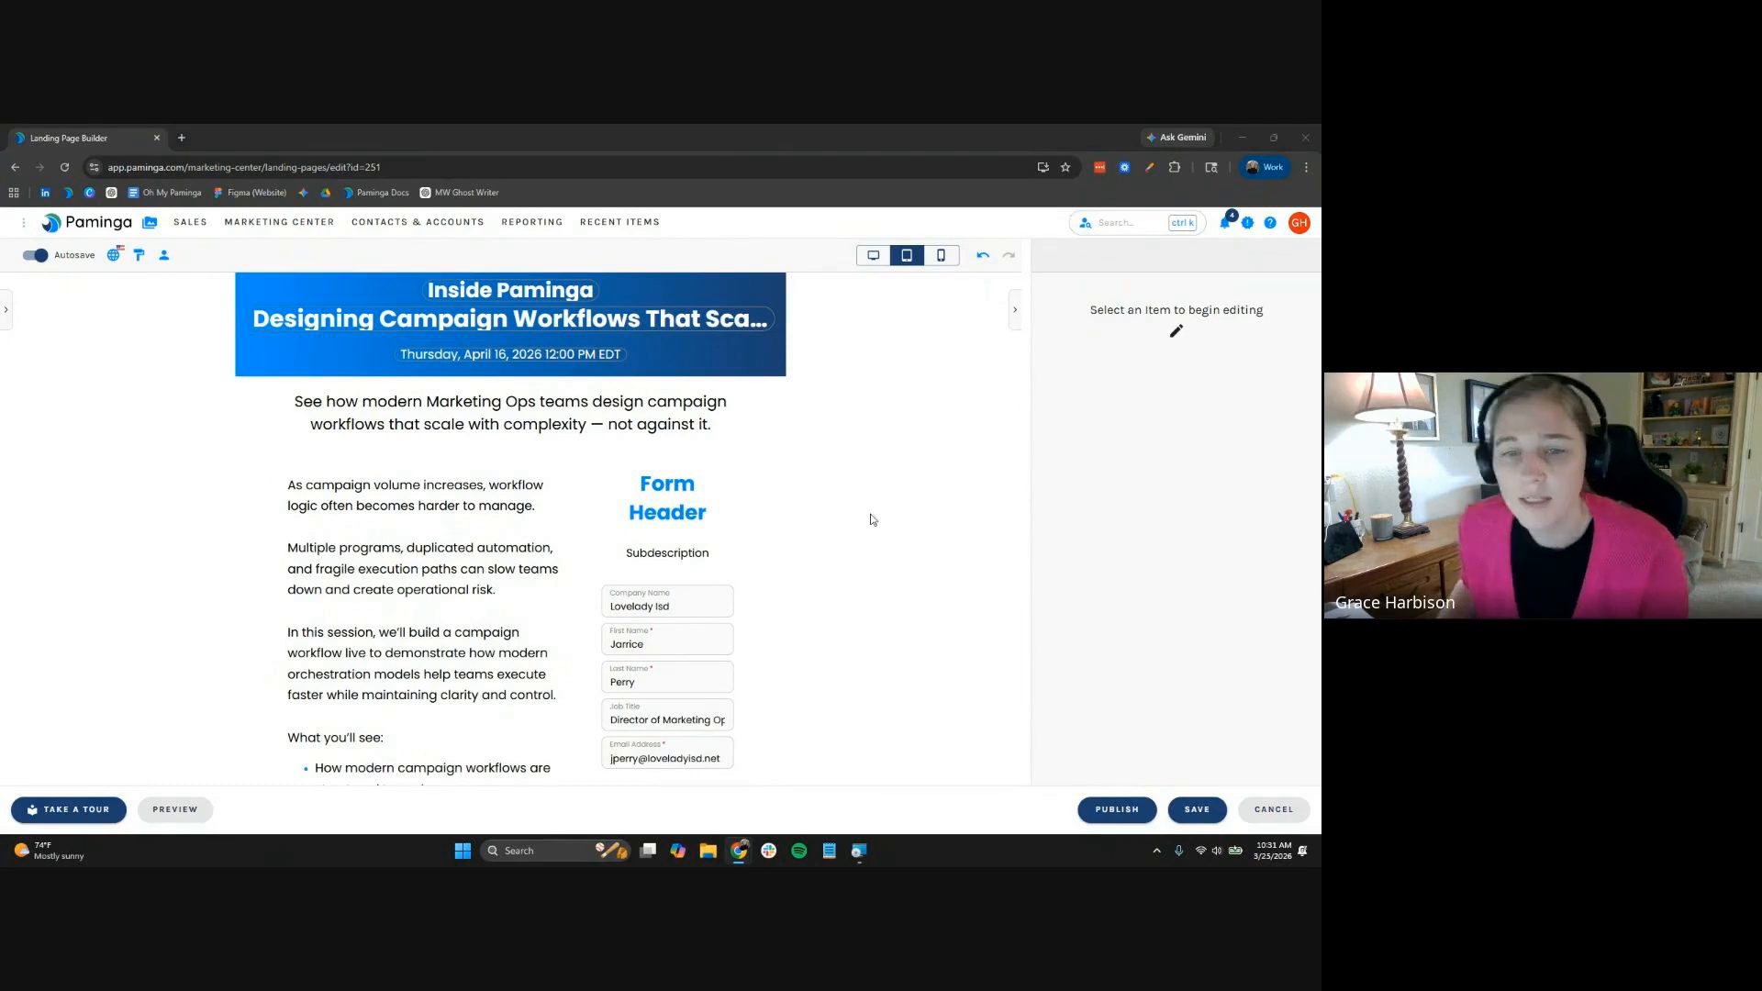
pyautogui.tripleClick(685, 498)
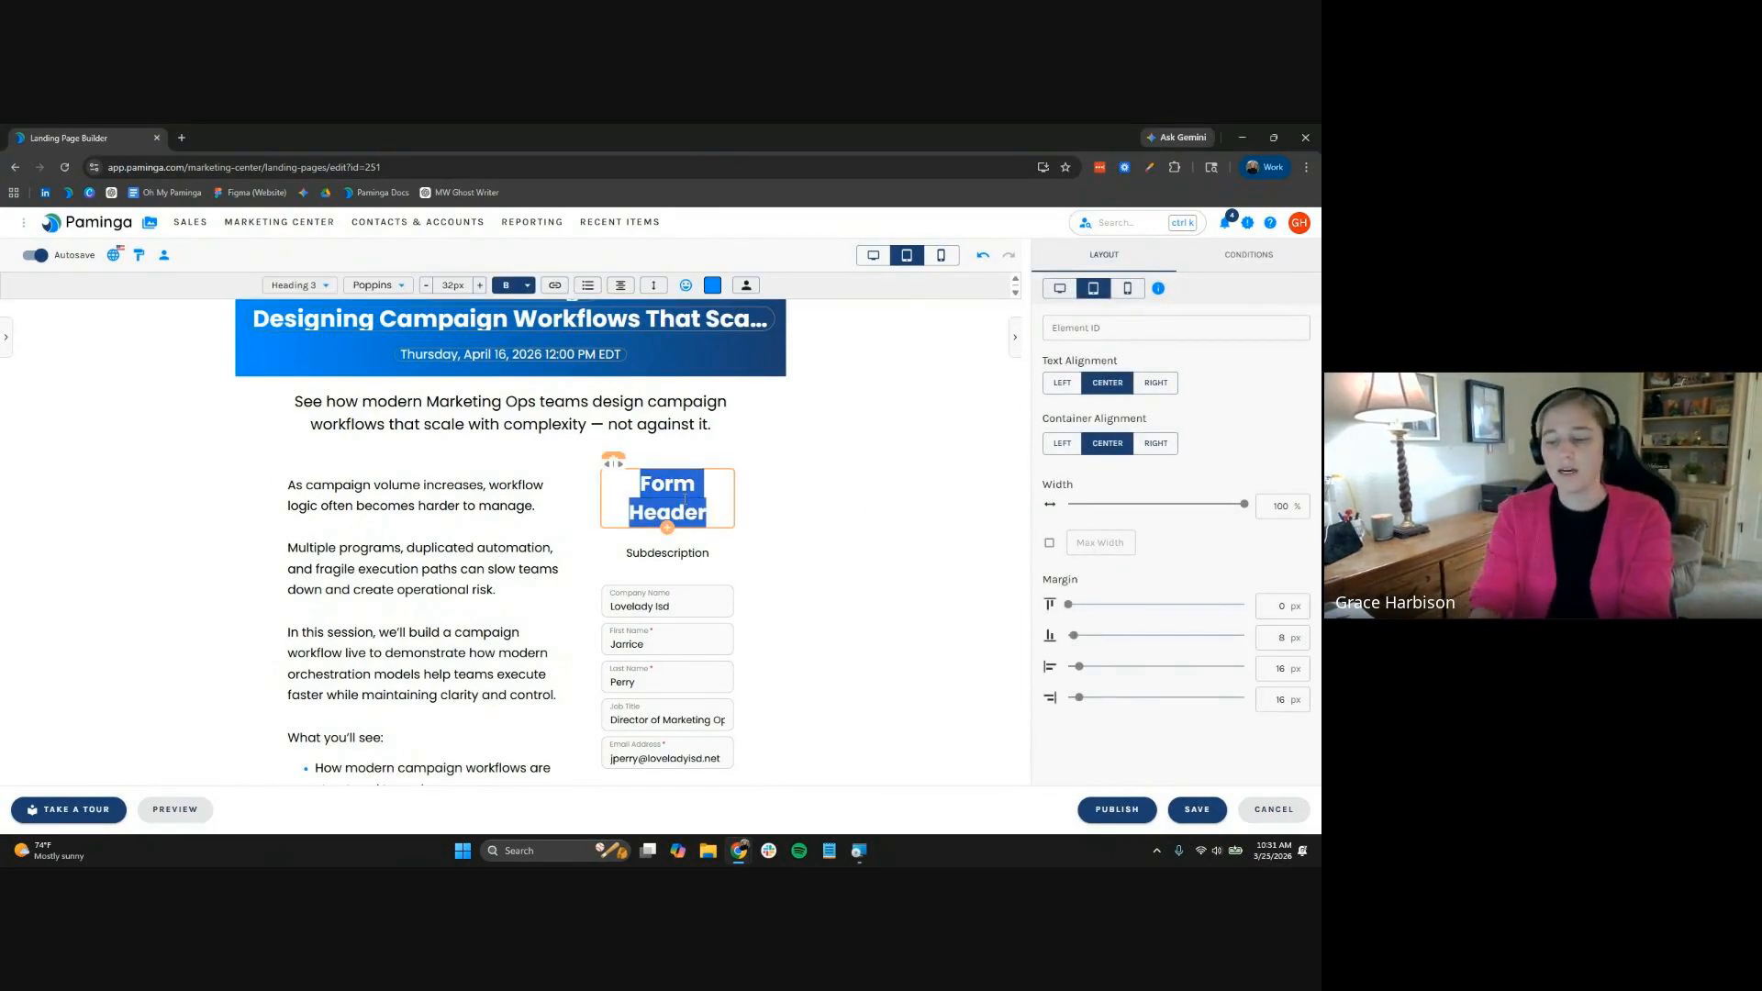
pyautogui.write('Sav')
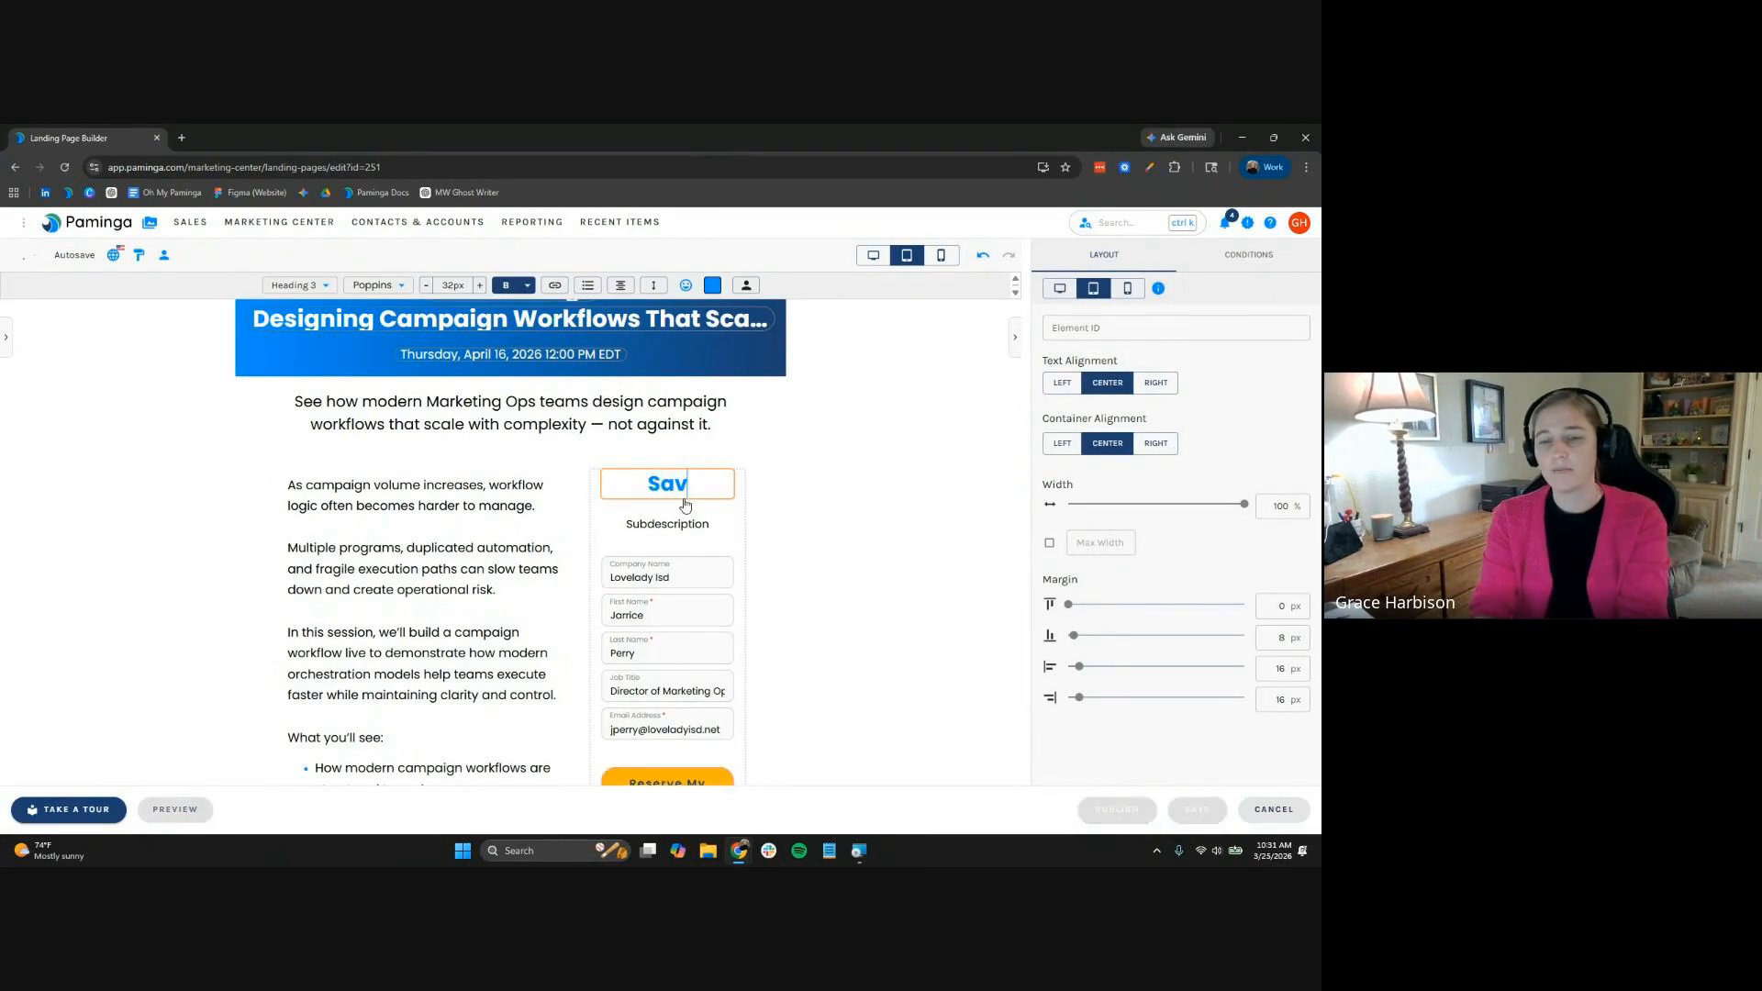
pyautogui.write('e your spot')
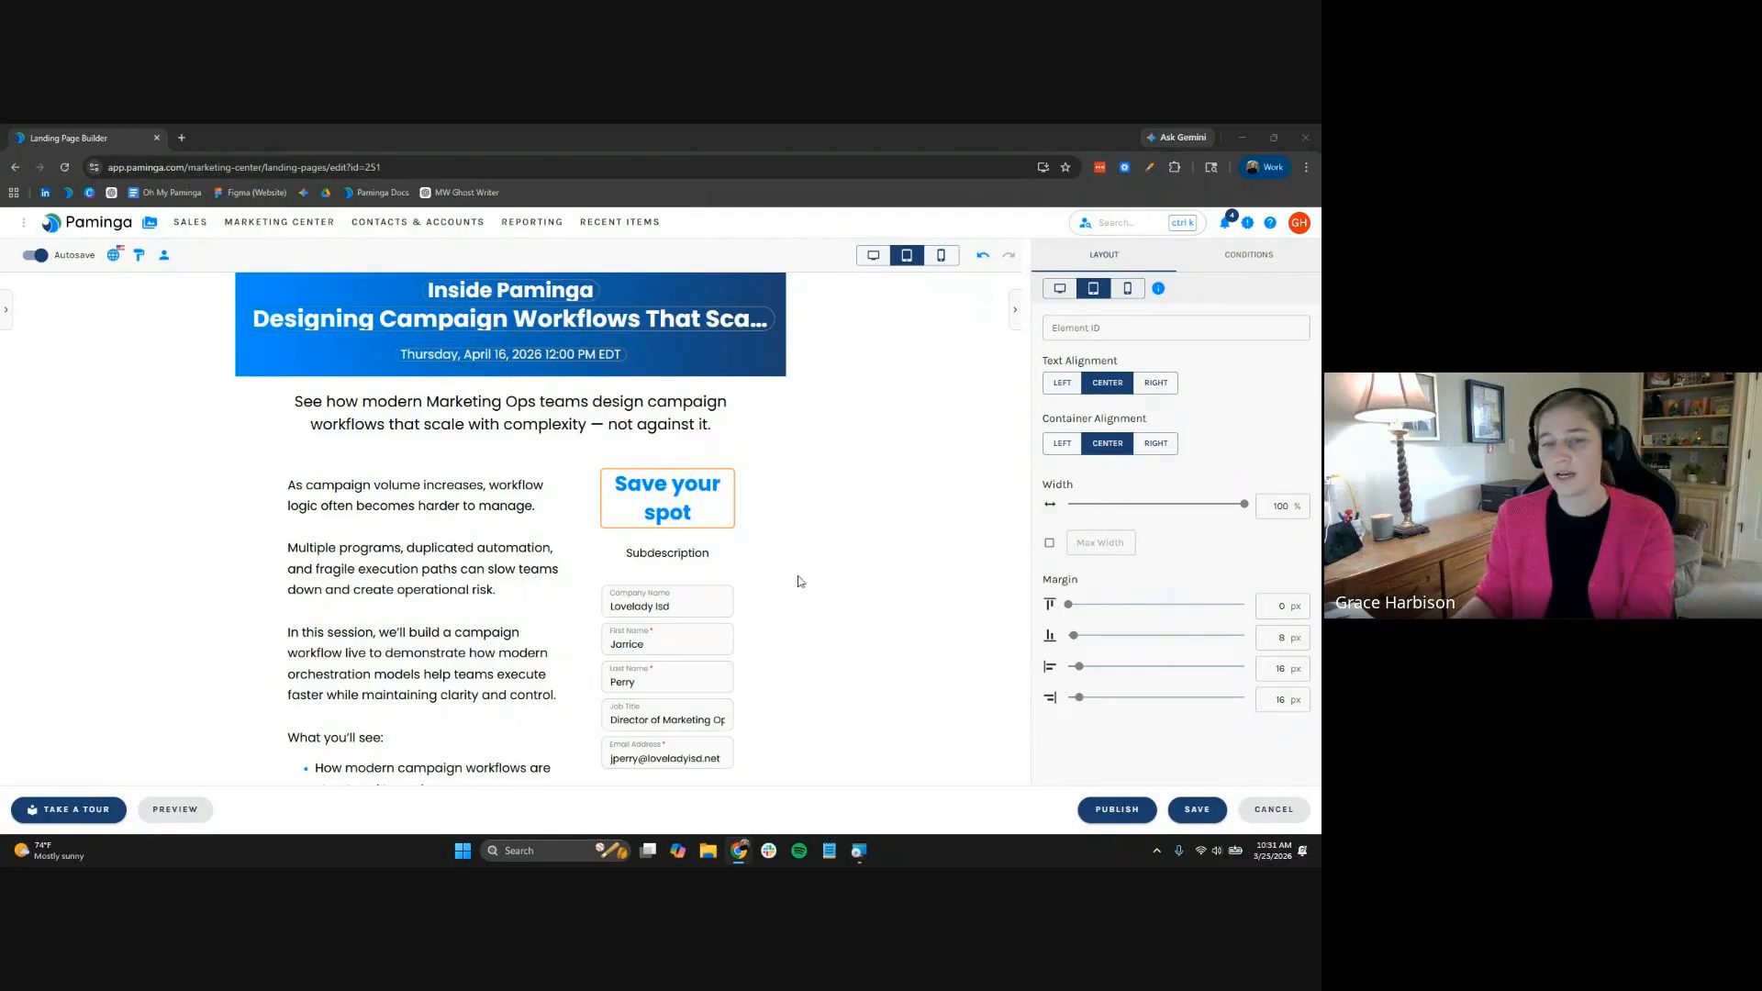
# Paste the registration blurb over the Subdescription placeholder, centred at 16px
pyautogui.click(690, 556)
pyautogui.doubleClick(690, 555)
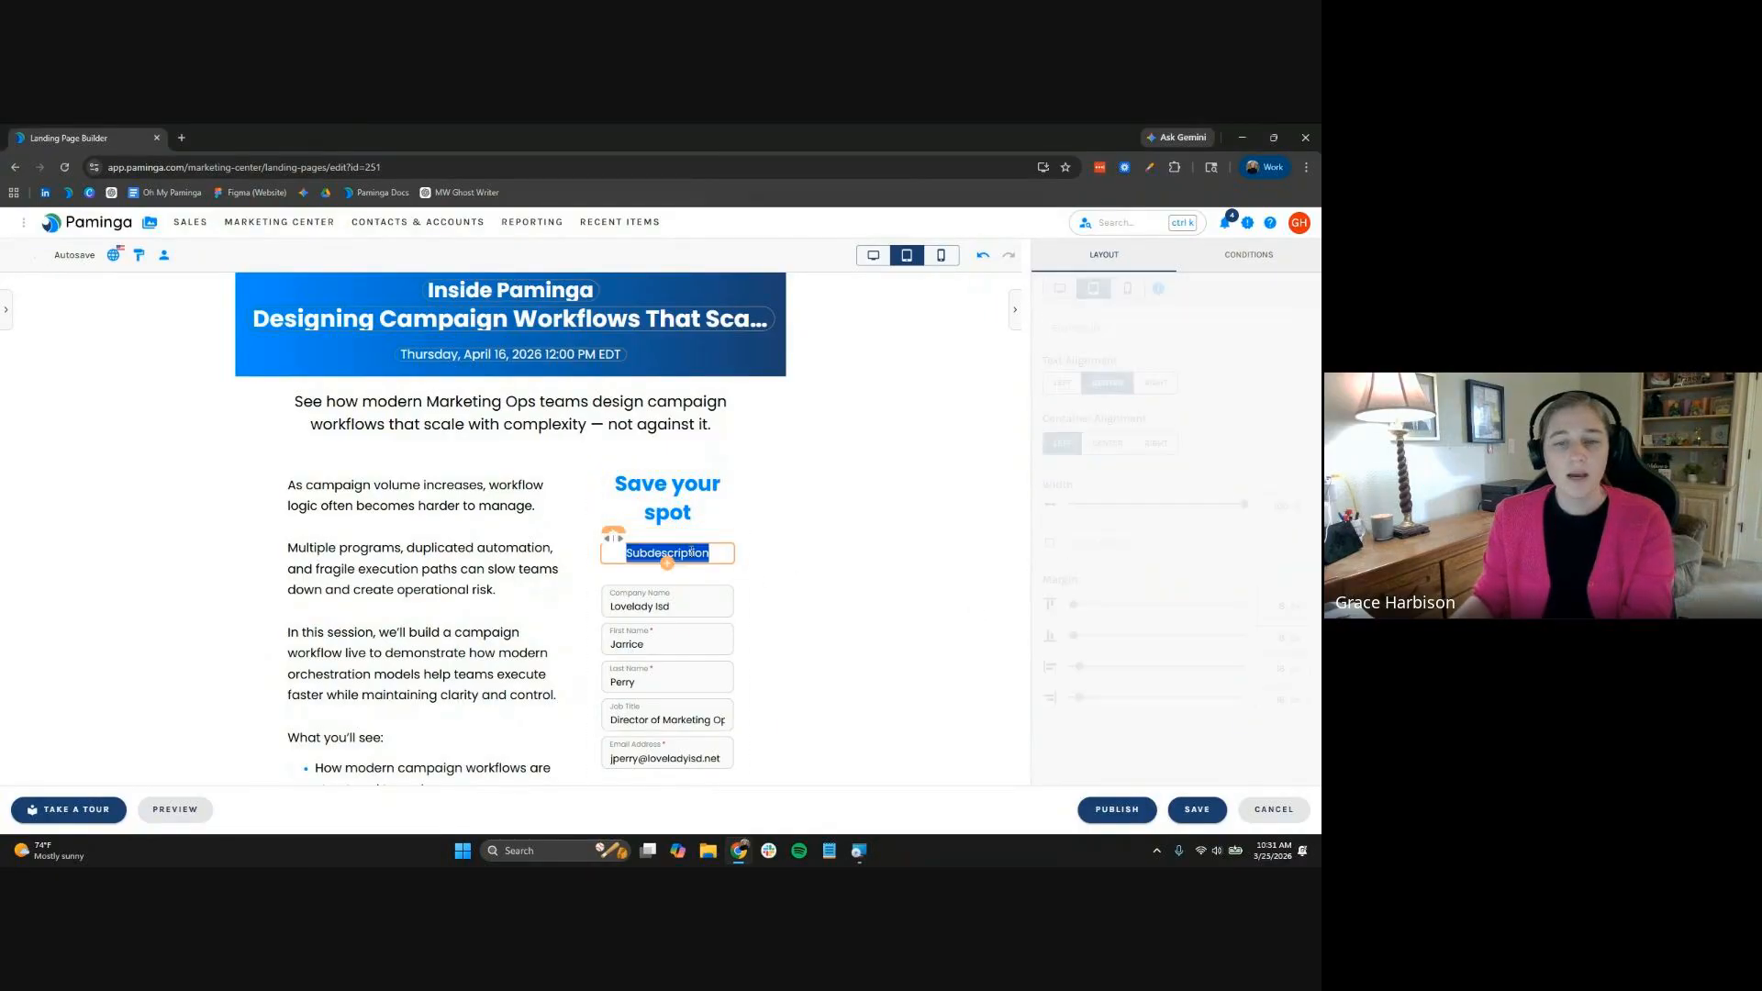
pyautogui.rightClick(690, 554)
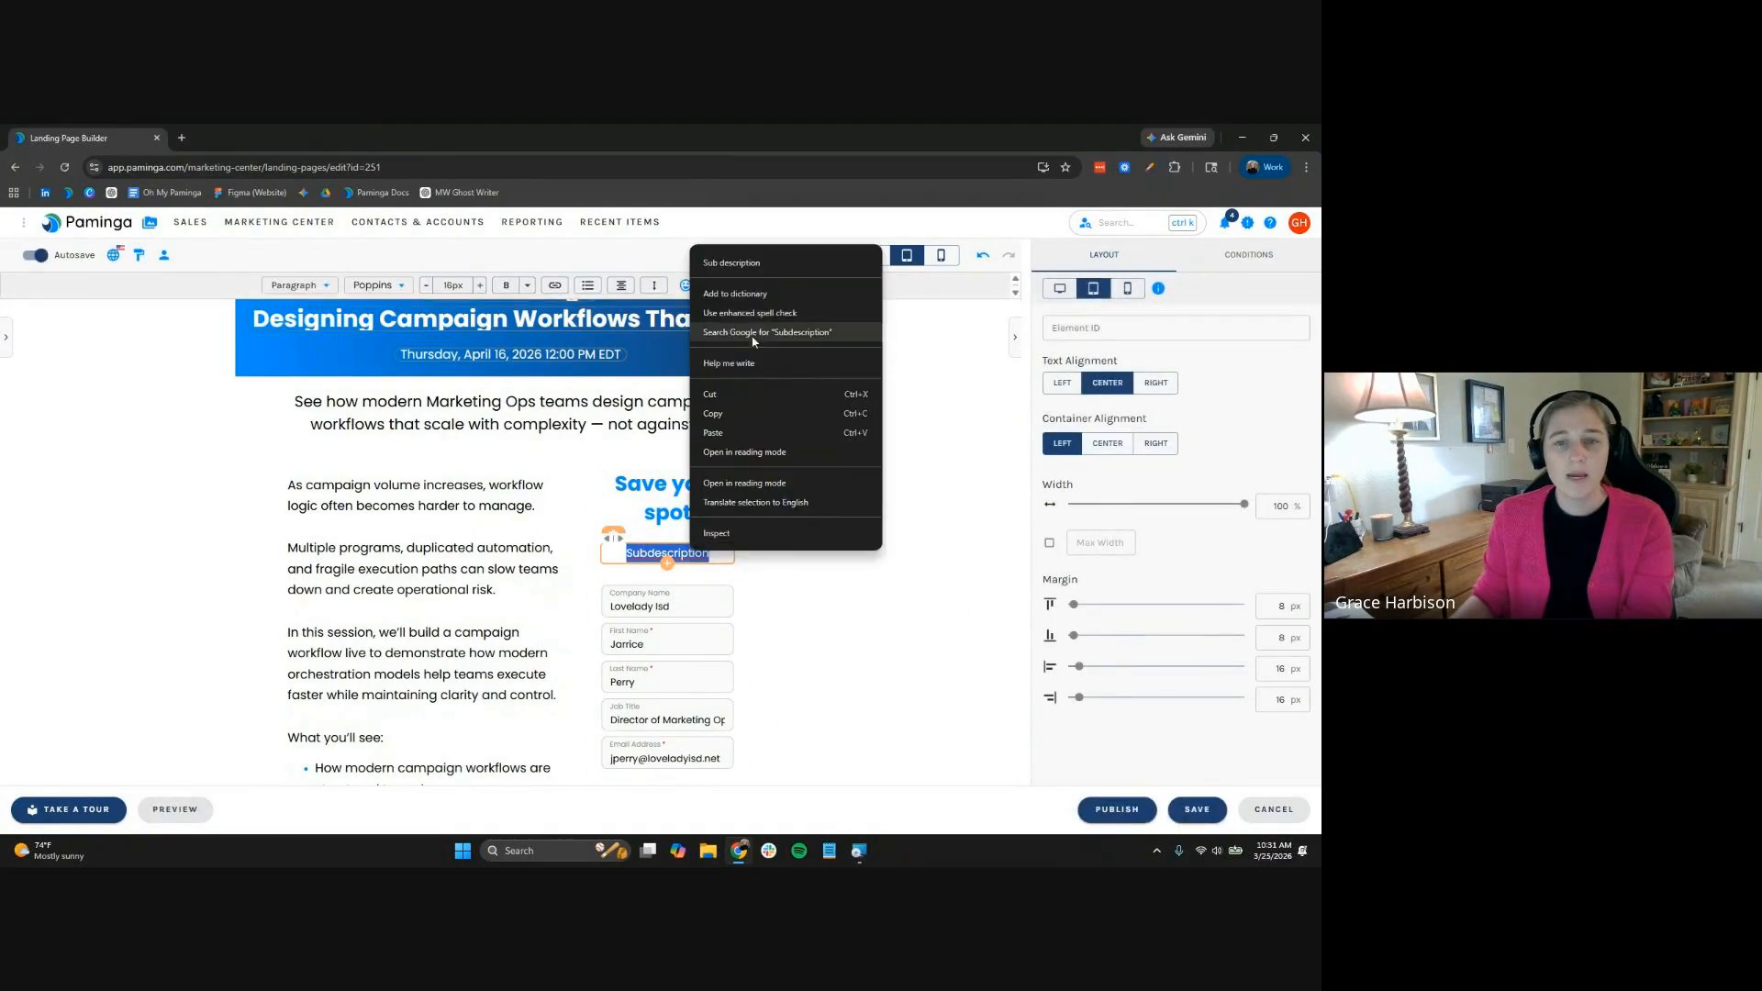
pyautogui.click(702, 560)
pyautogui.write('Register to watch a campaign workflow built live and learn how modern orchestration can support faster, more controlled campaign execution.')
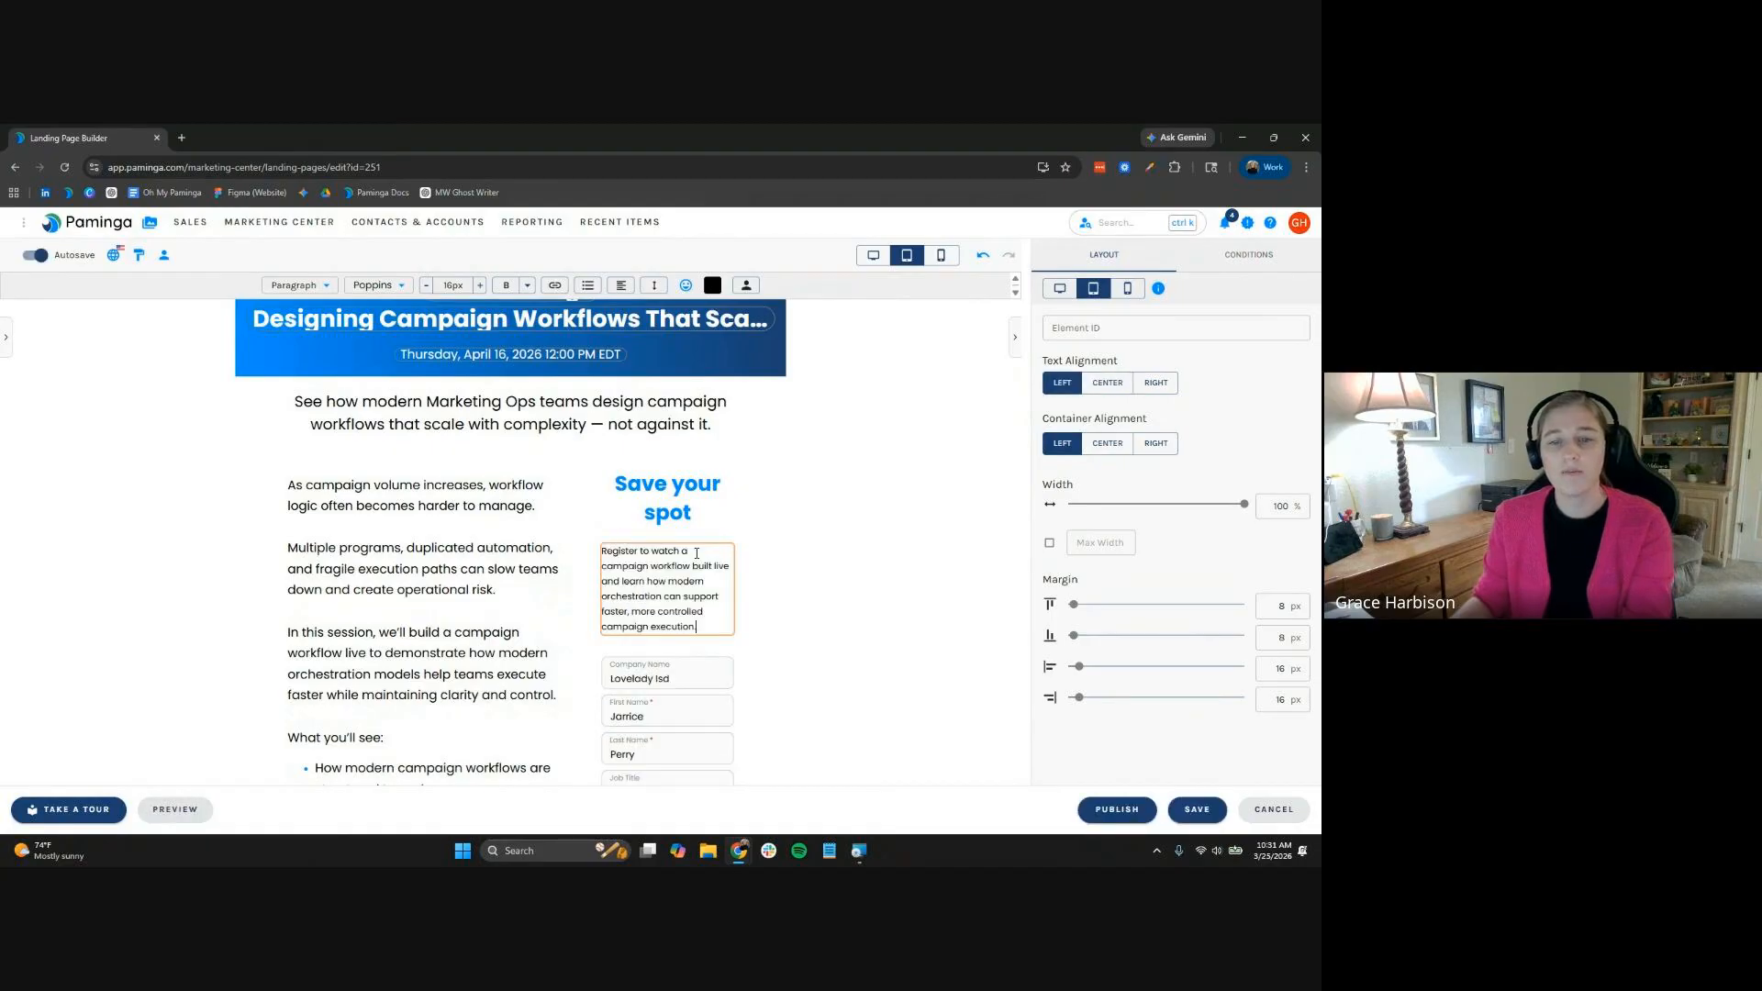
pyautogui.hotkey('ctrl', 'a')
pyautogui.click(480, 285)
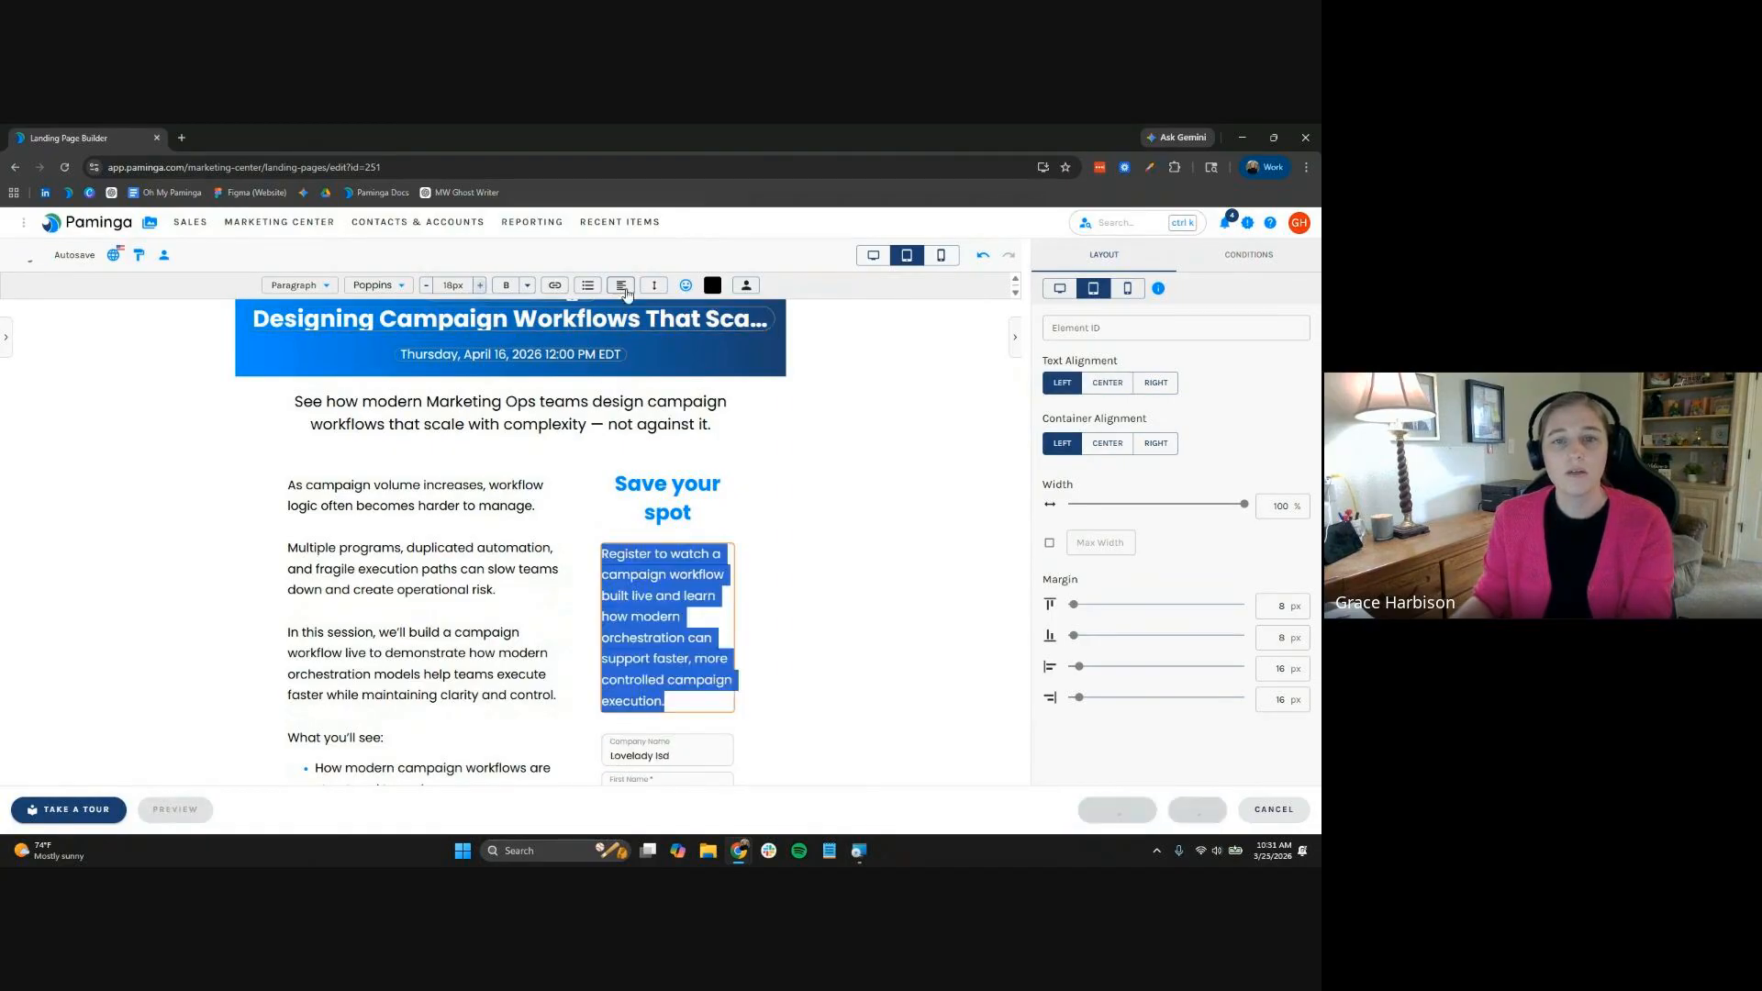
pyautogui.click(621, 285)
pyautogui.click(657, 336)
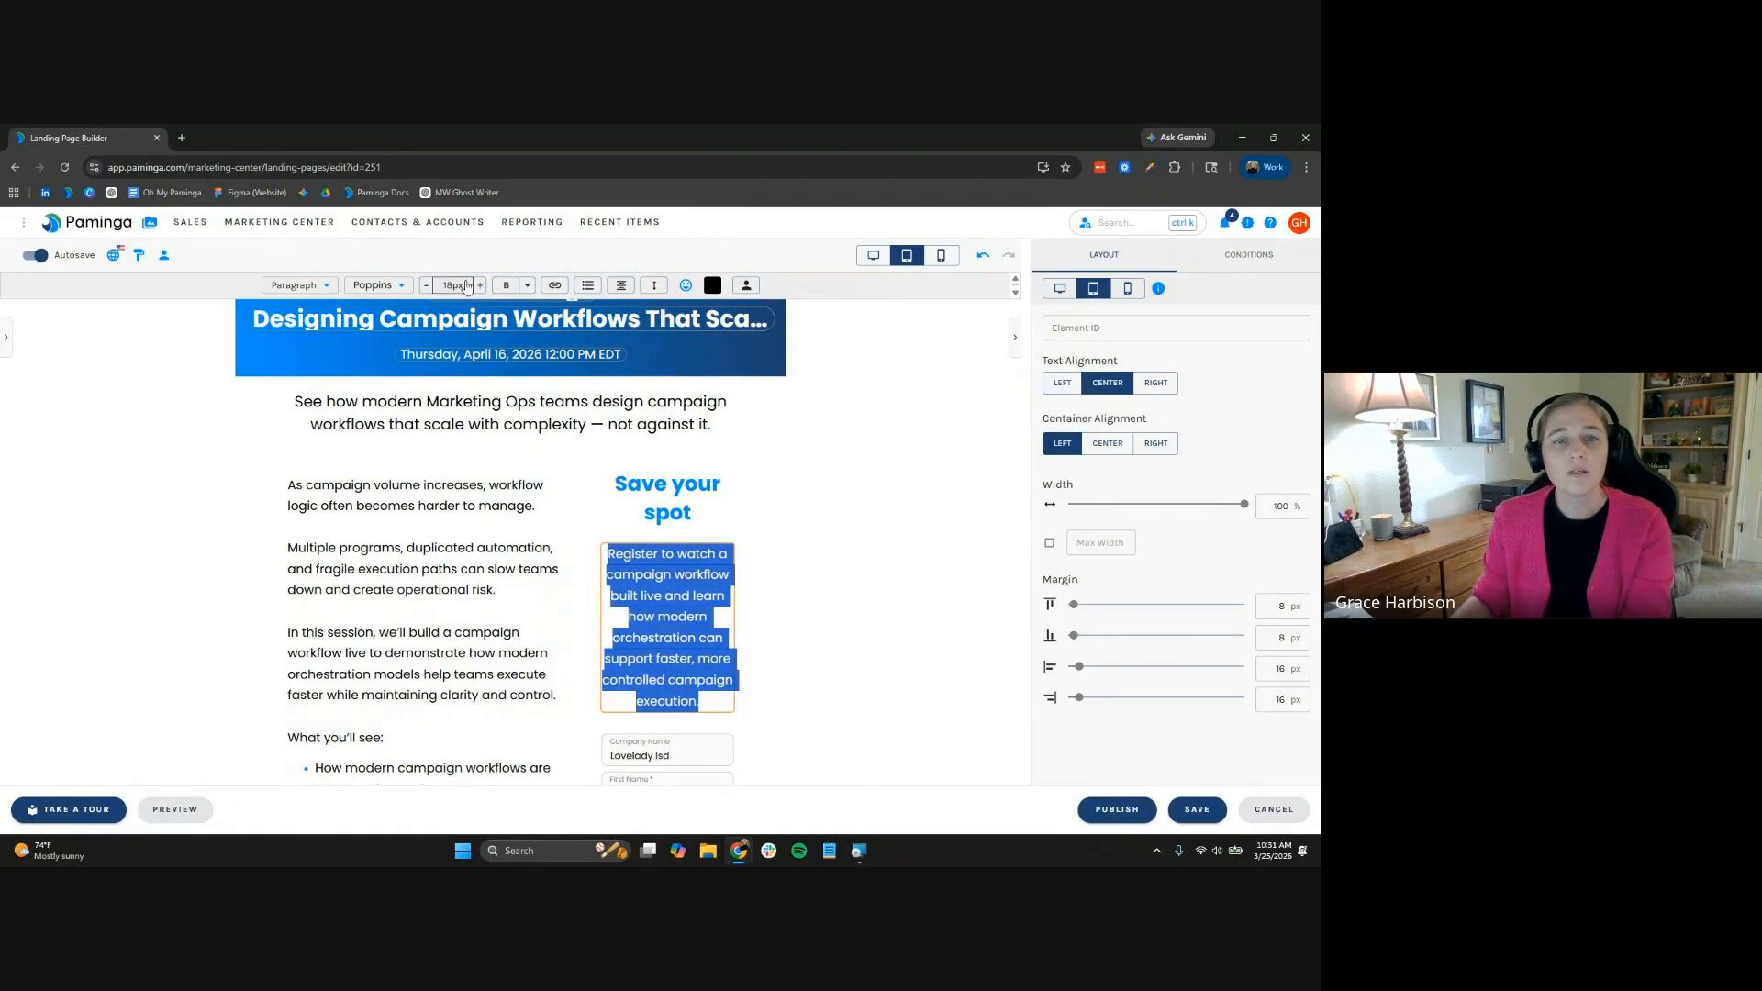
pyautogui.click(426, 290)
pyautogui.click(426, 290)
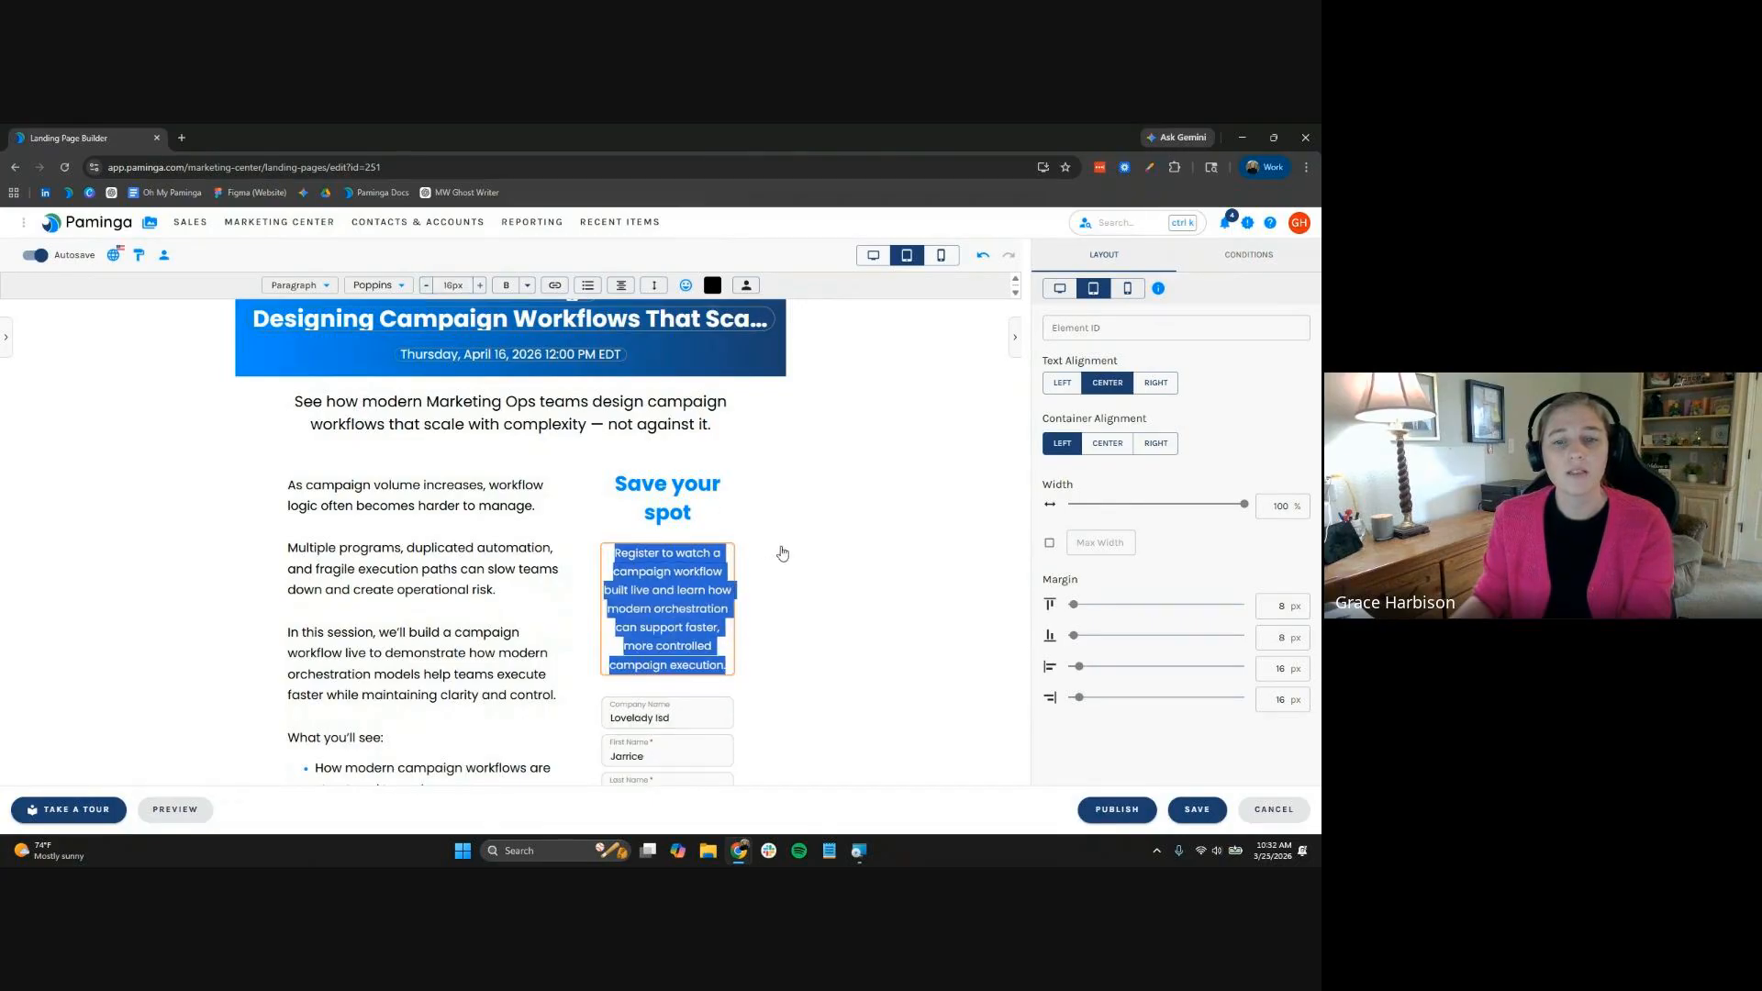
pyautogui.click(695, 725)
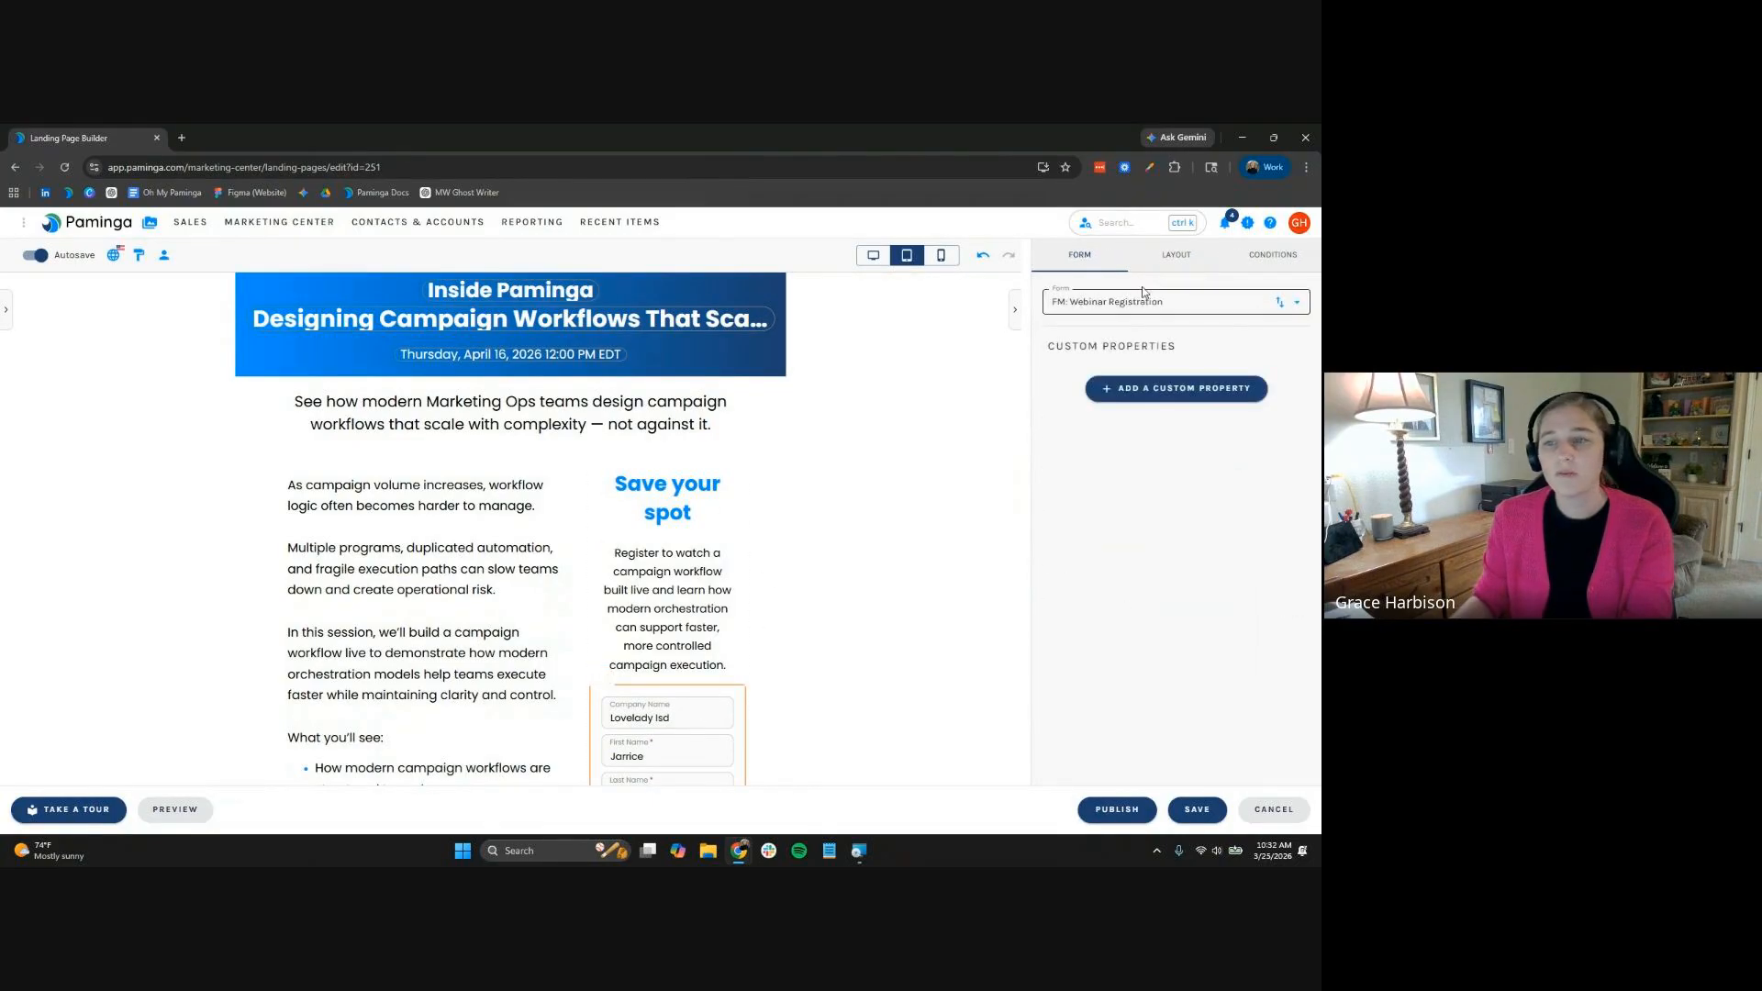
# Set the form block to use the FM: IP Workflow Registration form
pyautogui.click(1151, 296)
pyautogui.write('workf')
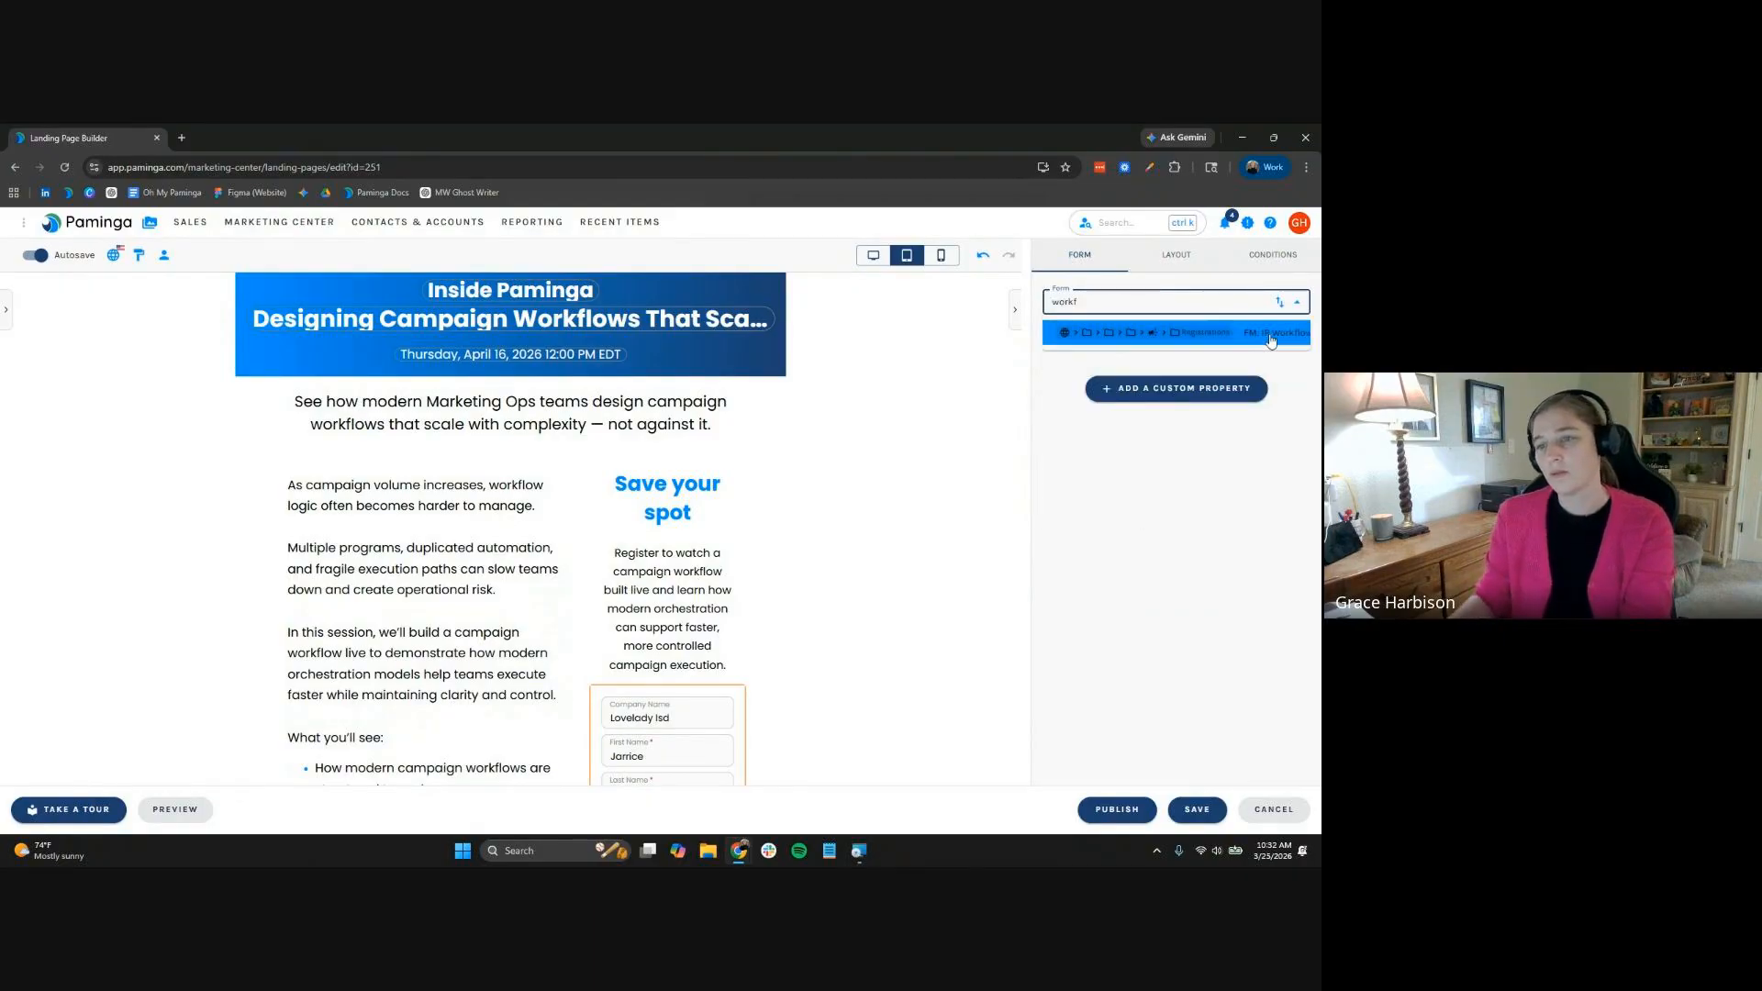
pyautogui.click(1235, 332)
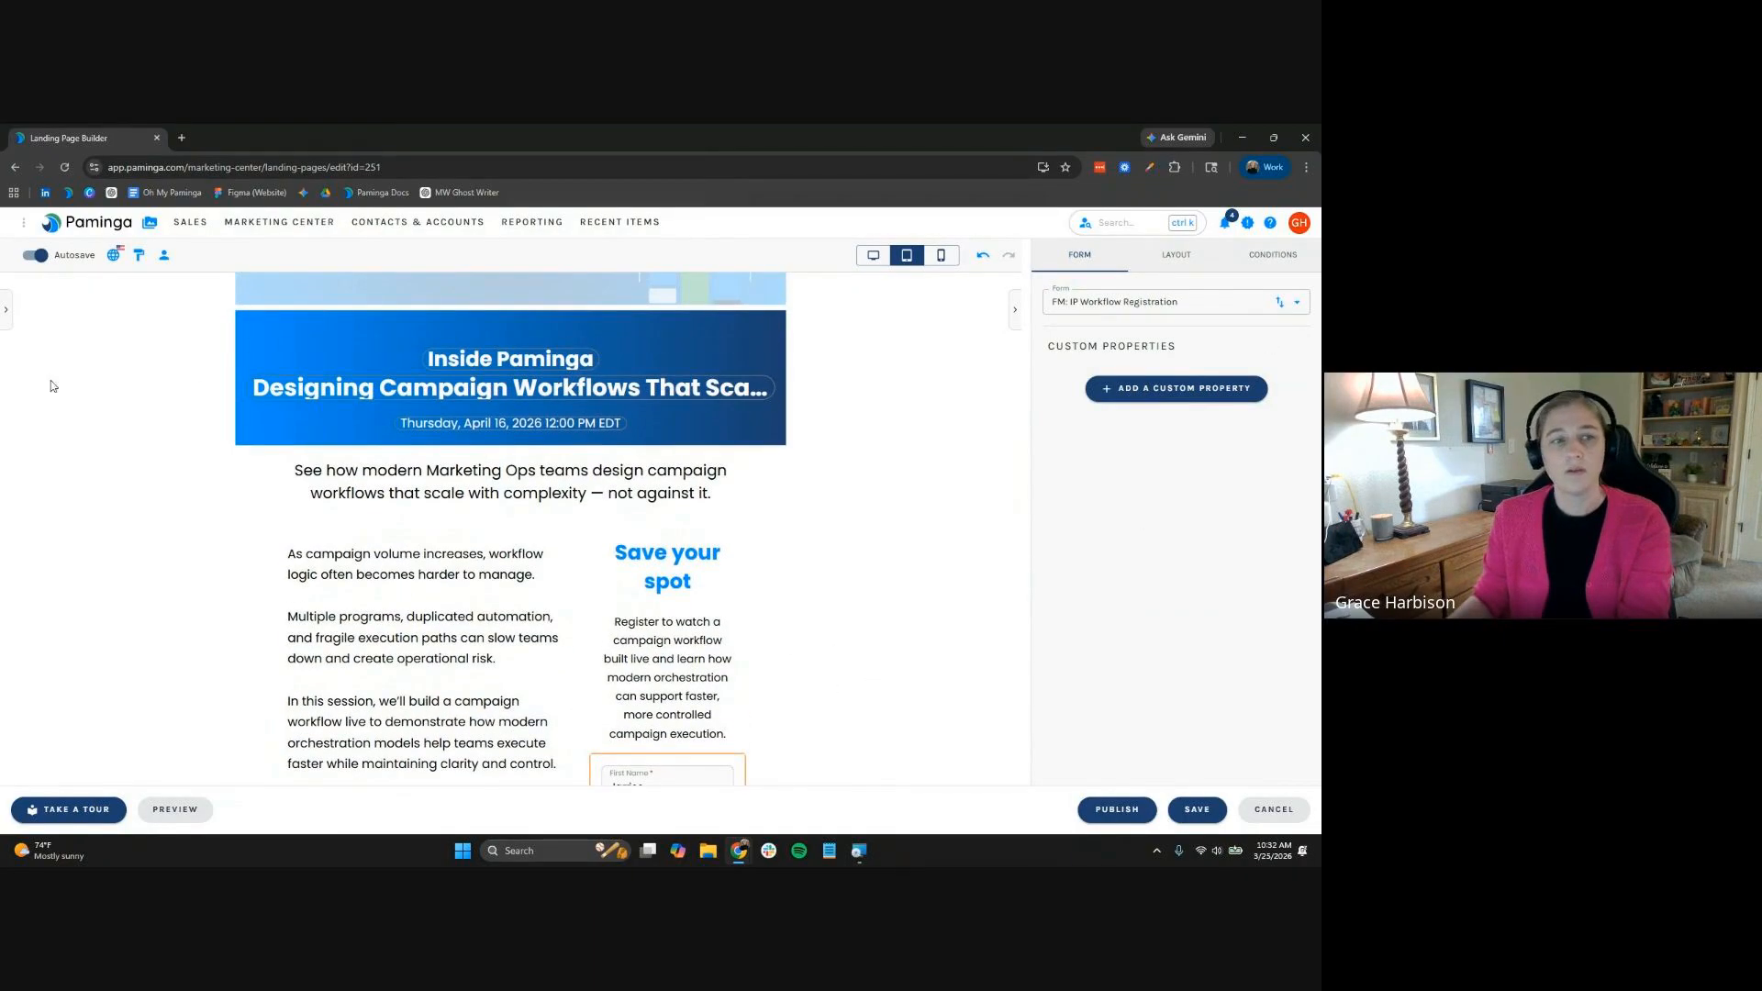
# Save the landing page from its general settings panel
pyautogui.click(5, 314)
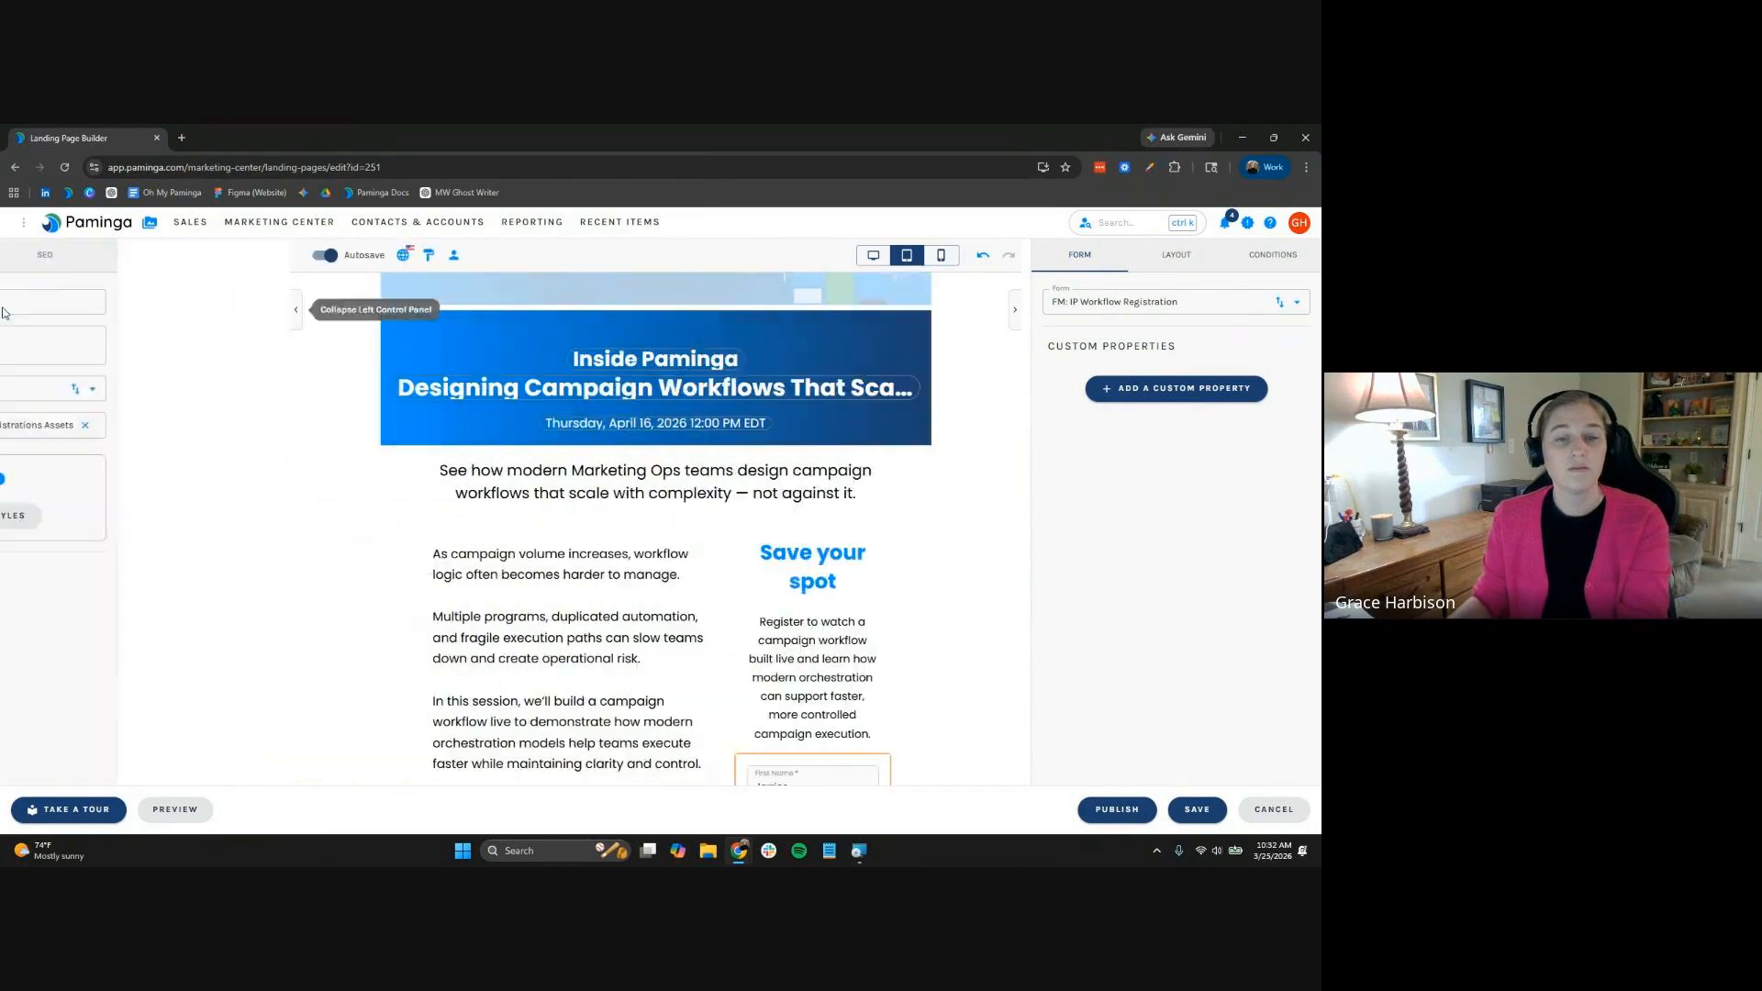
pyautogui.click(1221, 813)
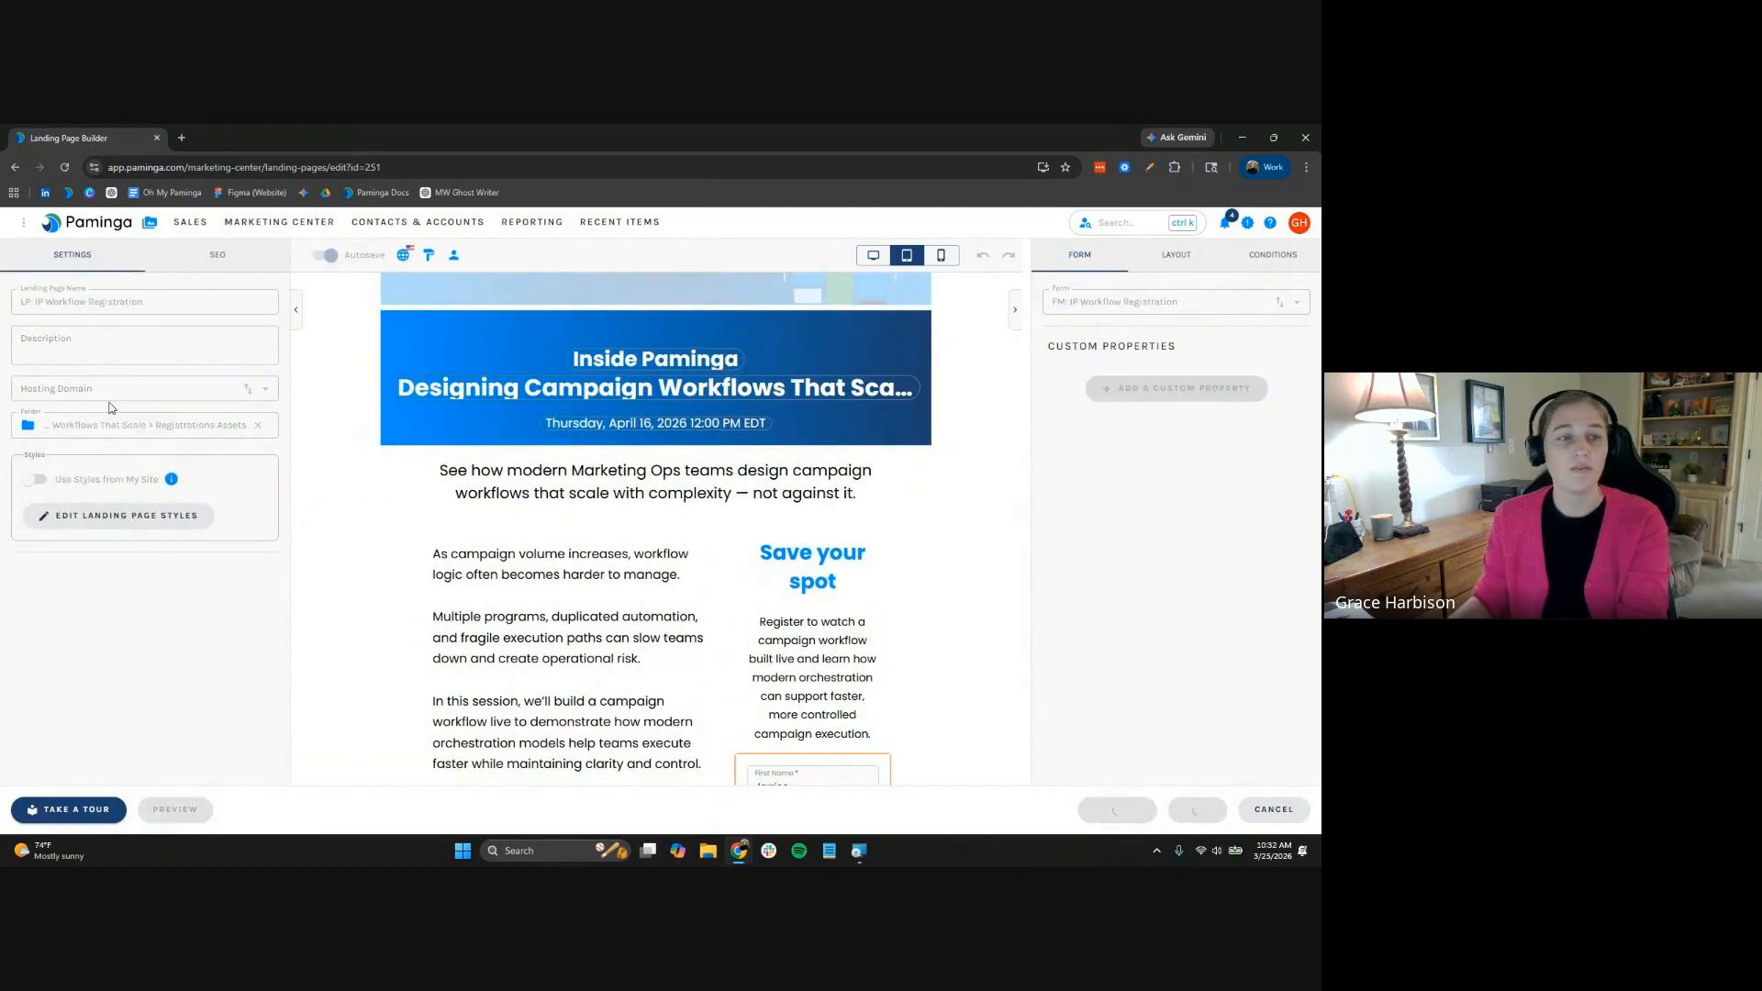
pyautogui.click(213, 391)
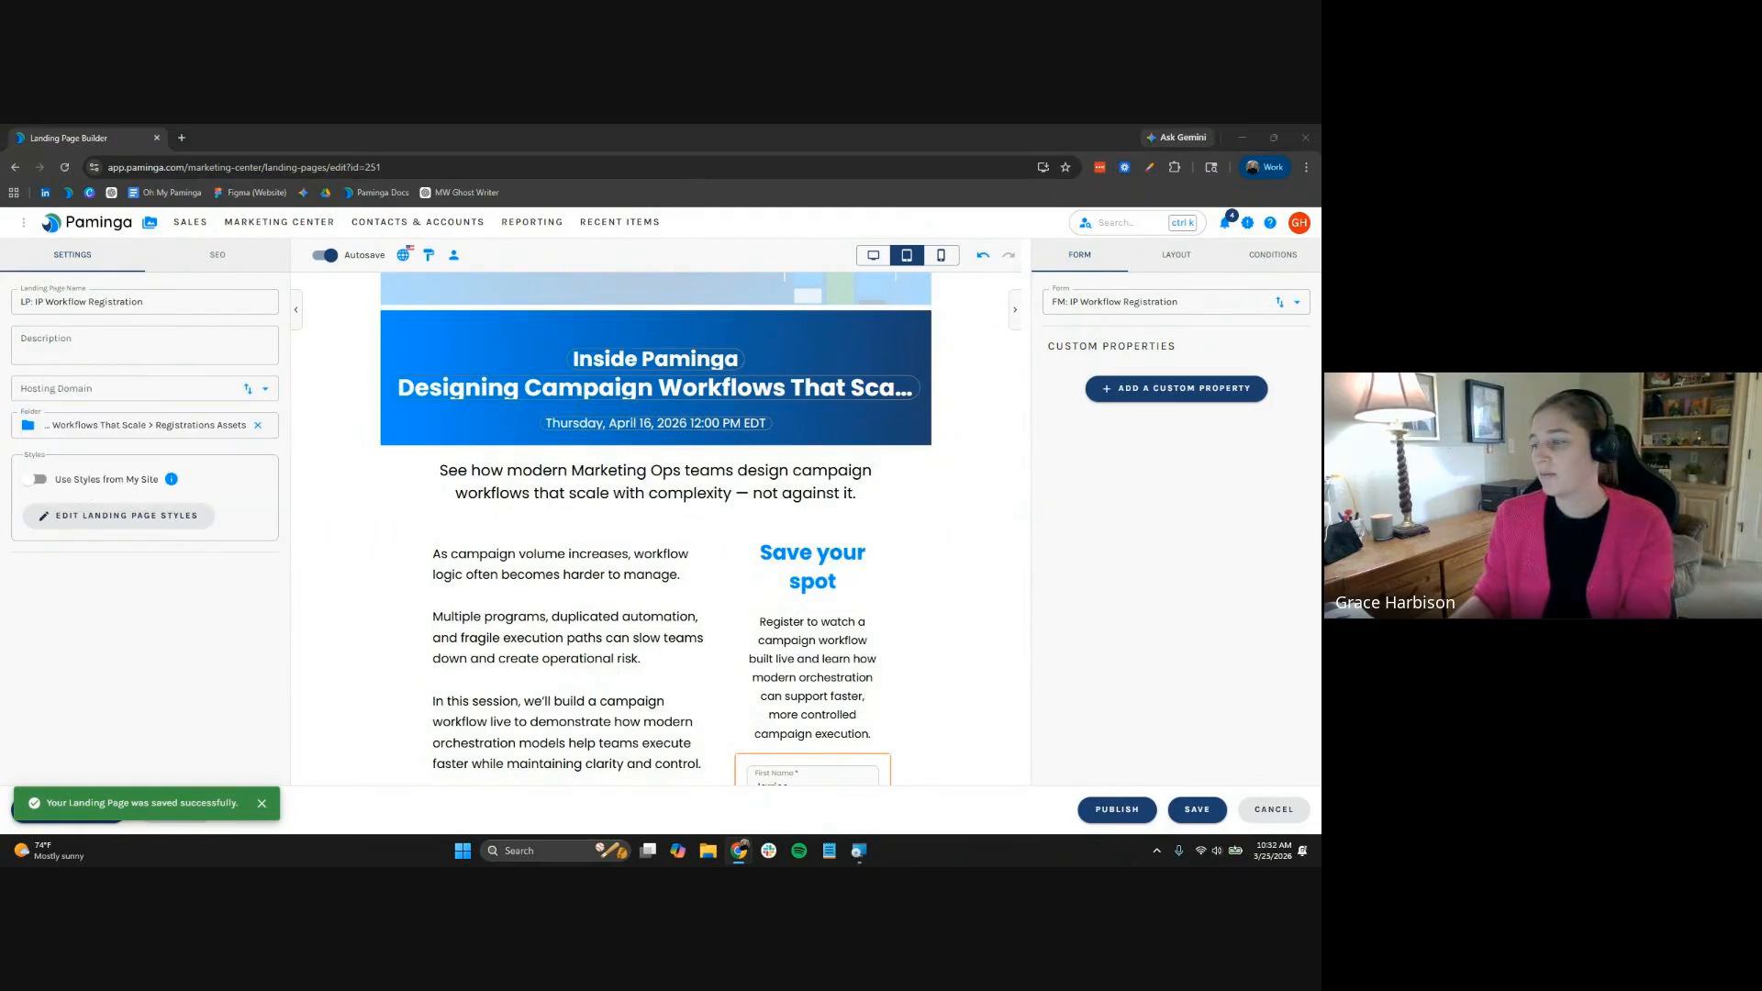
pyautogui.click(174, 390)
# Host the page on events.paminga.com and paste the webinar title as the SEO title
pyautogui.click(156, 449)
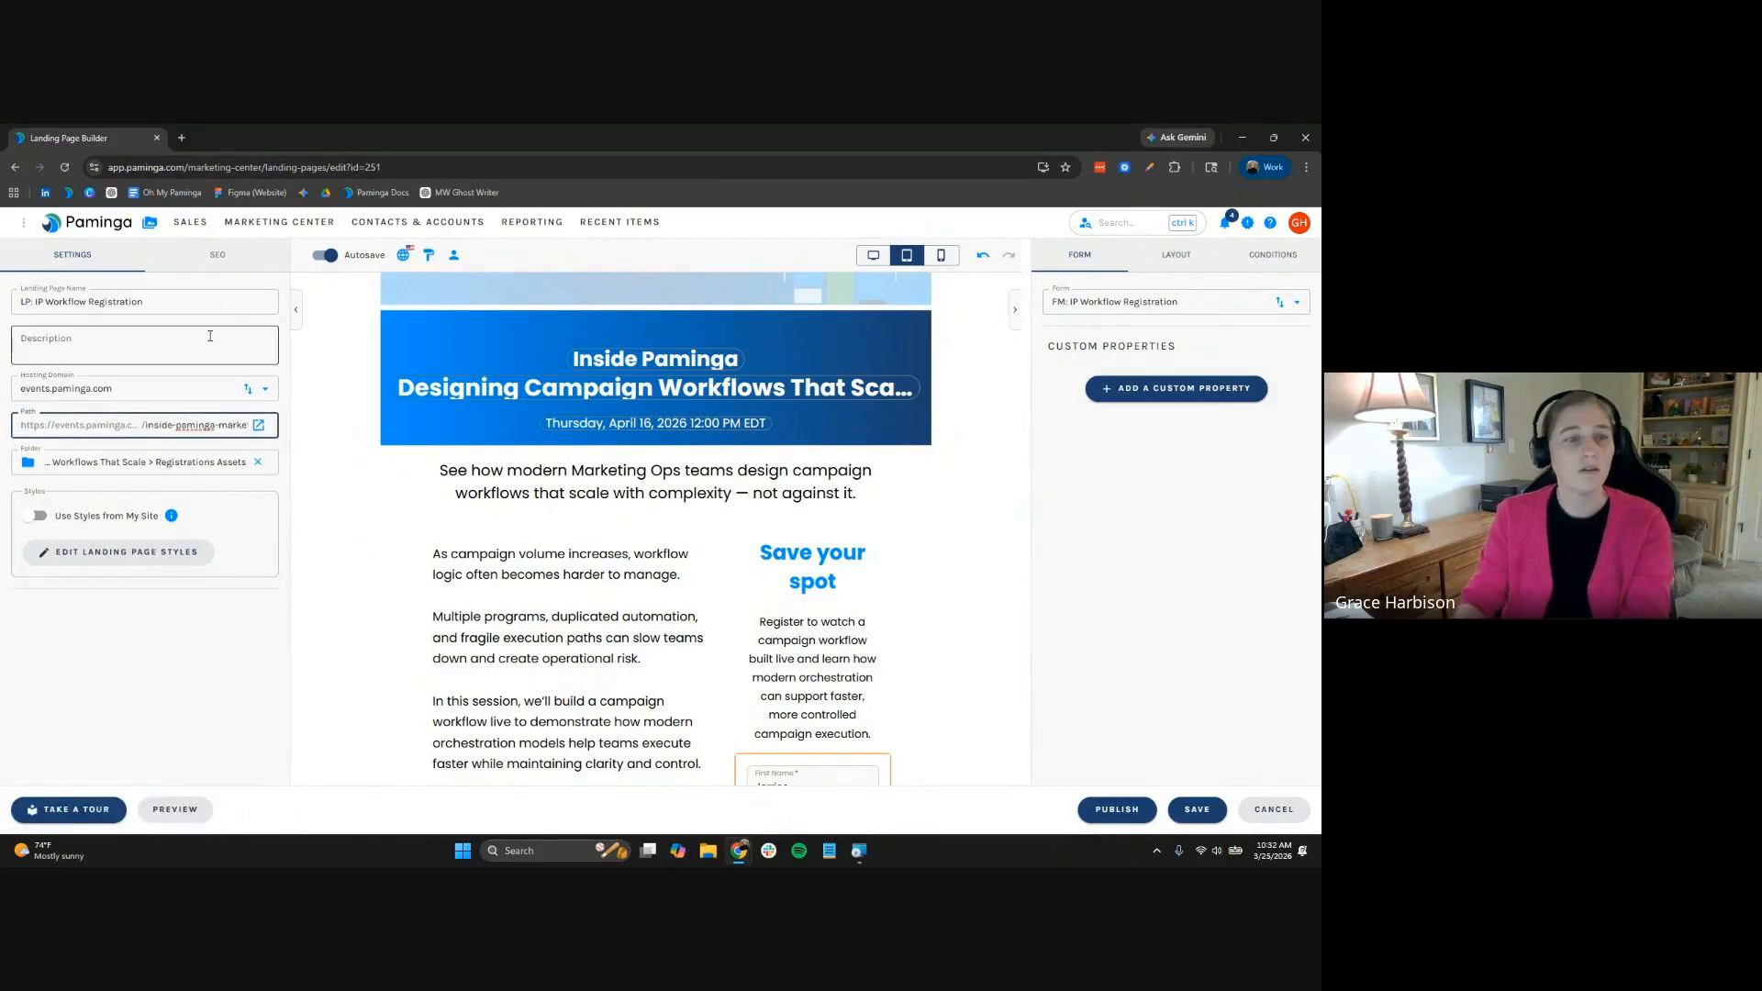
pyautogui.click(232, 261)
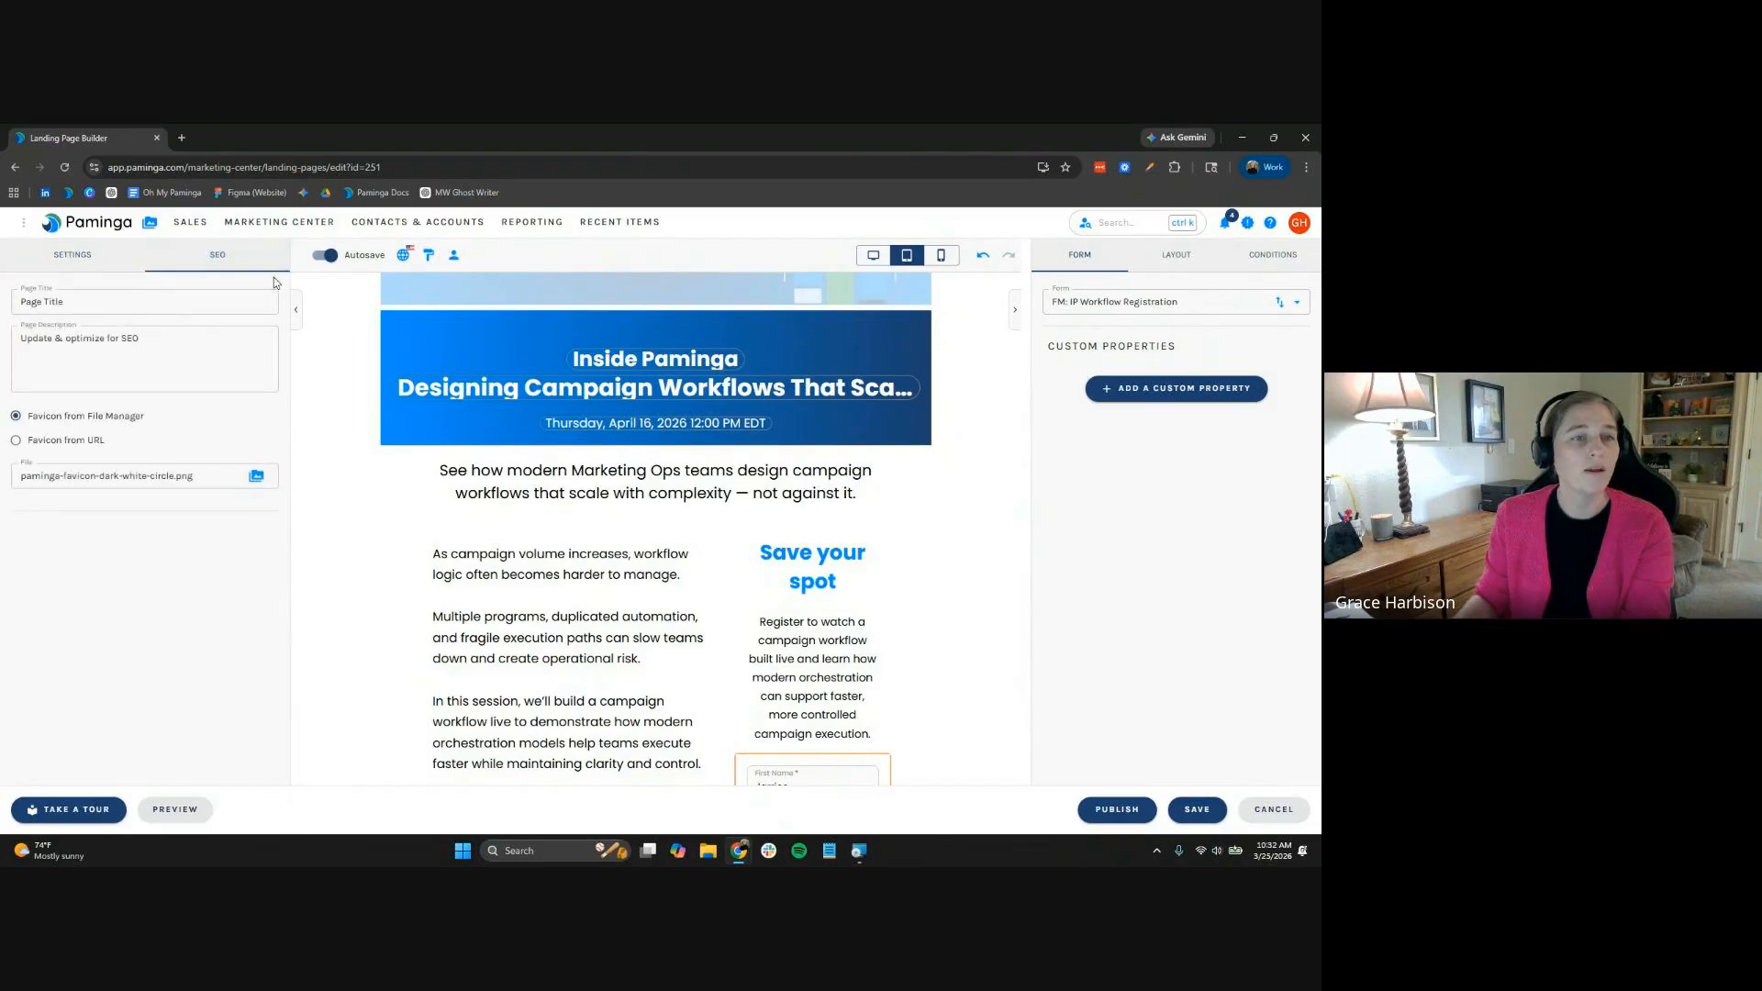
pyautogui.tripleClick(190, 301)
pyautogui.write('Inside Paminga: Marketing Workflow Automation Webinar')
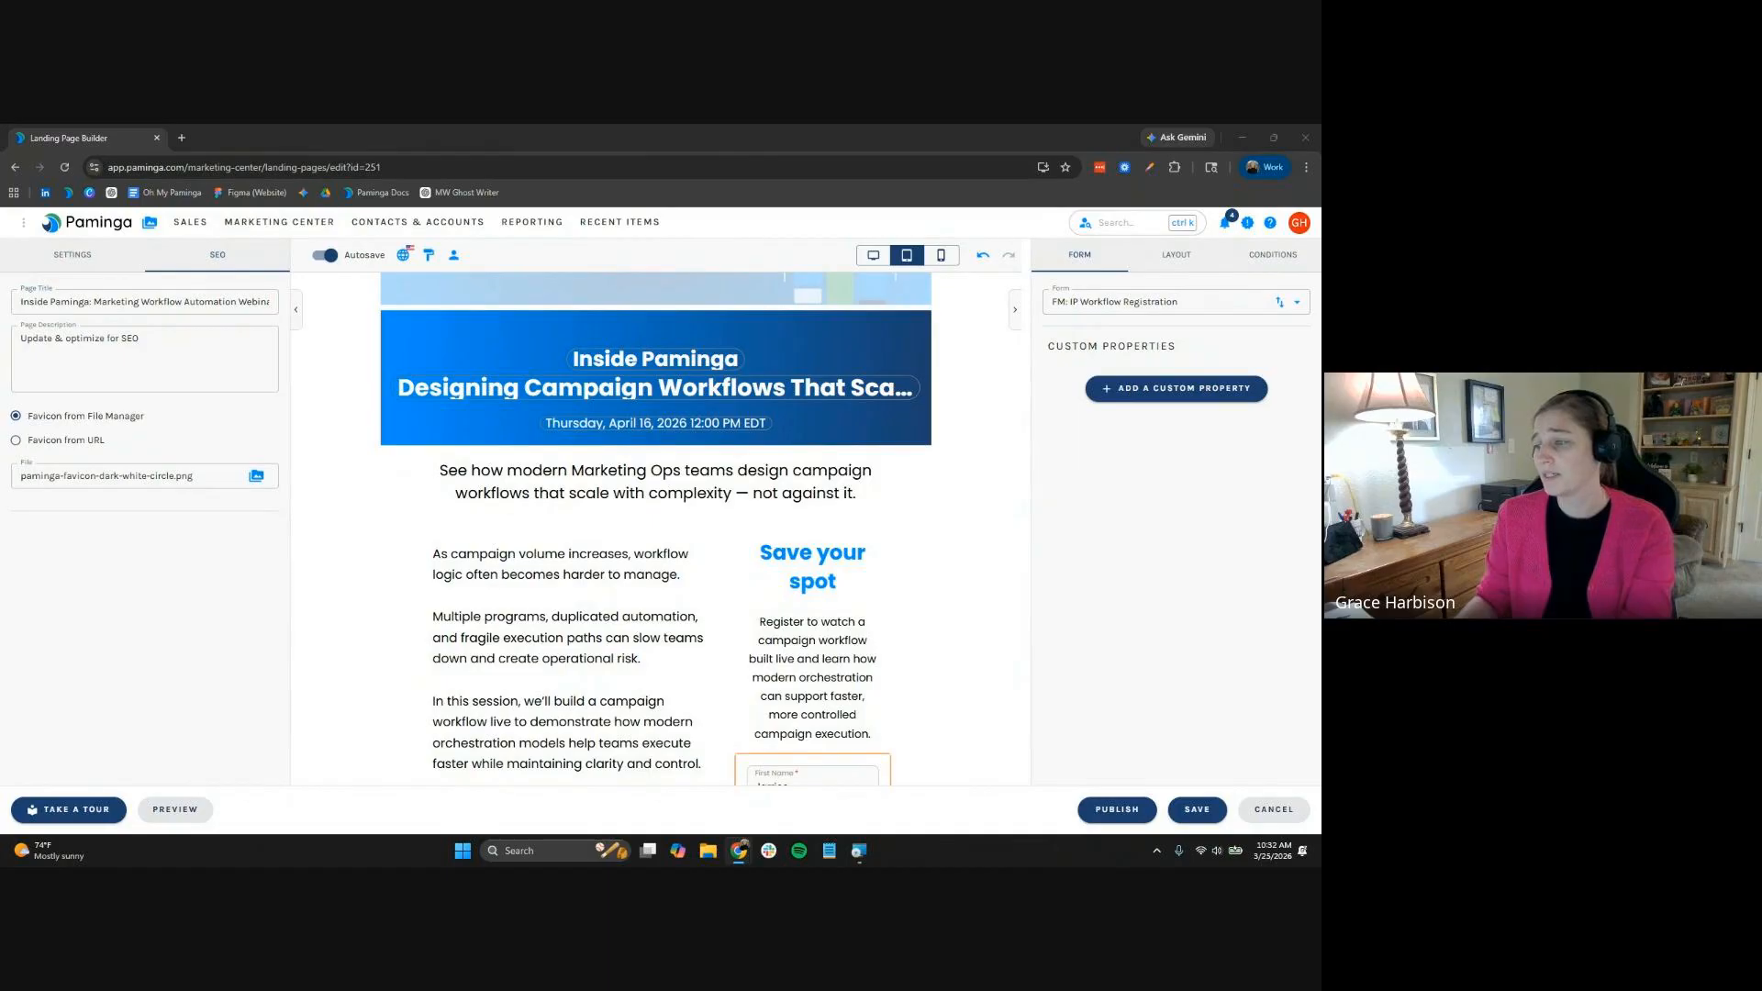
# Replace the SEO page description with the pasted text and publish the landing page
pyautogui.click(46, 381)
pyautogui.hotkey('ctrl', 'a')
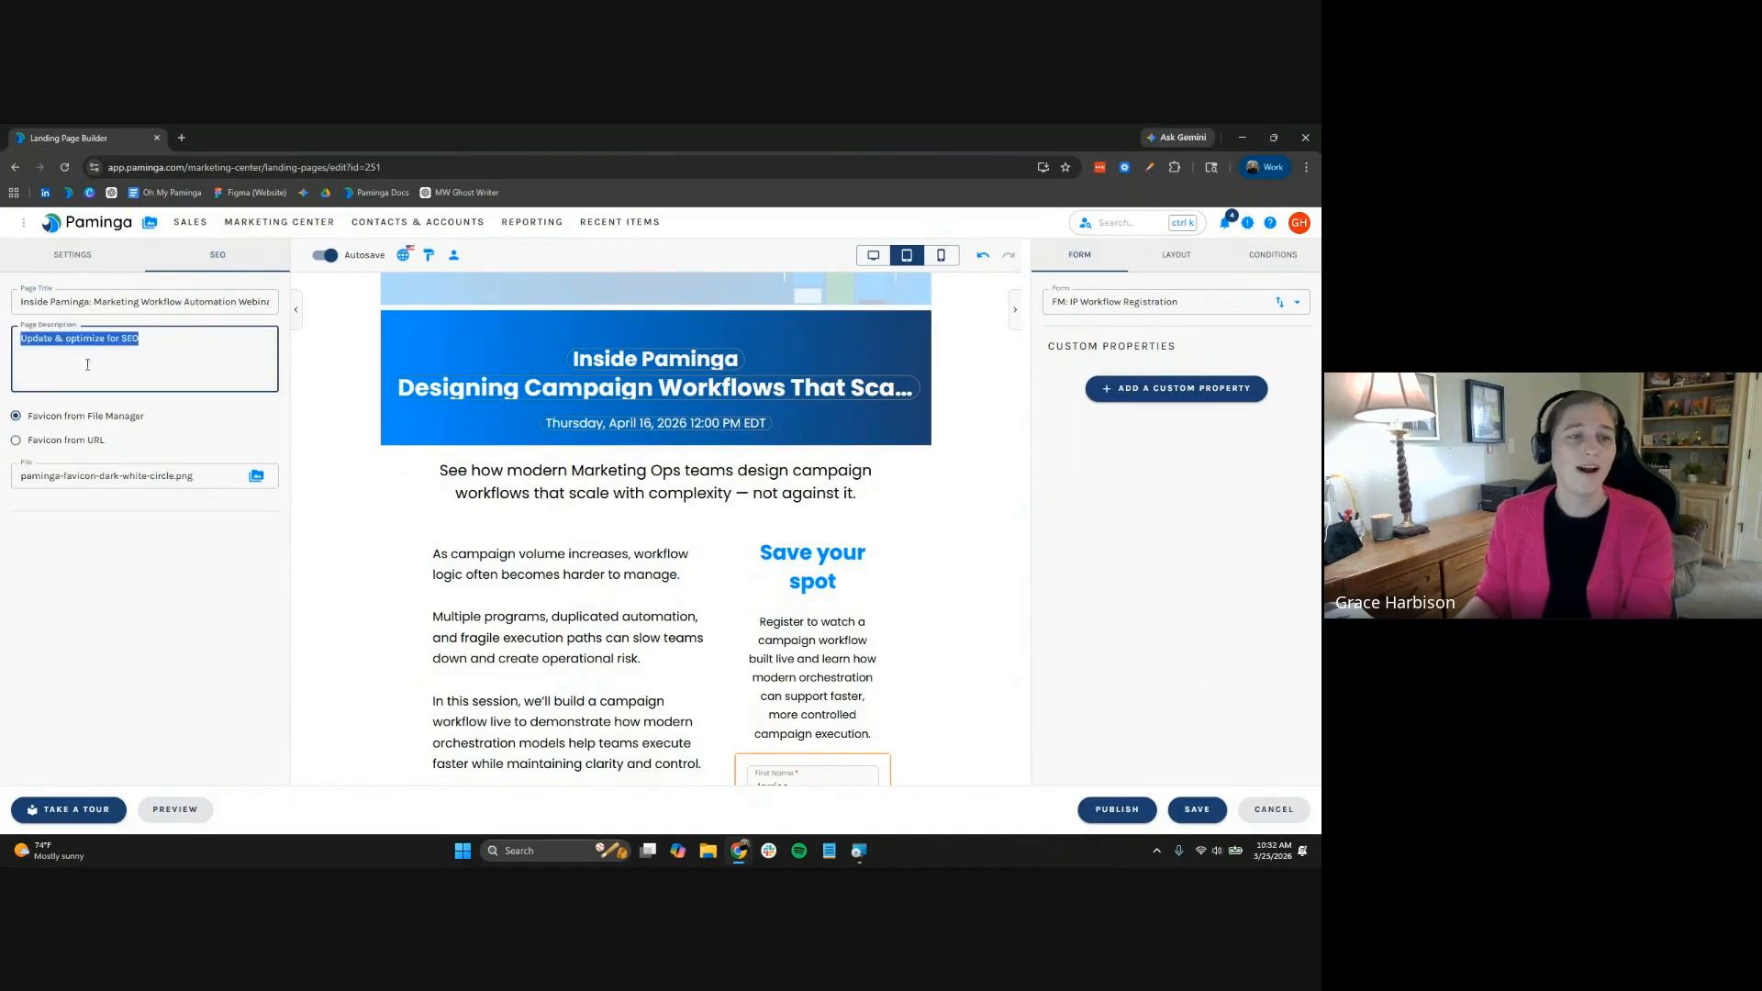
pyautogui.hotkey('ctrl', 'v')
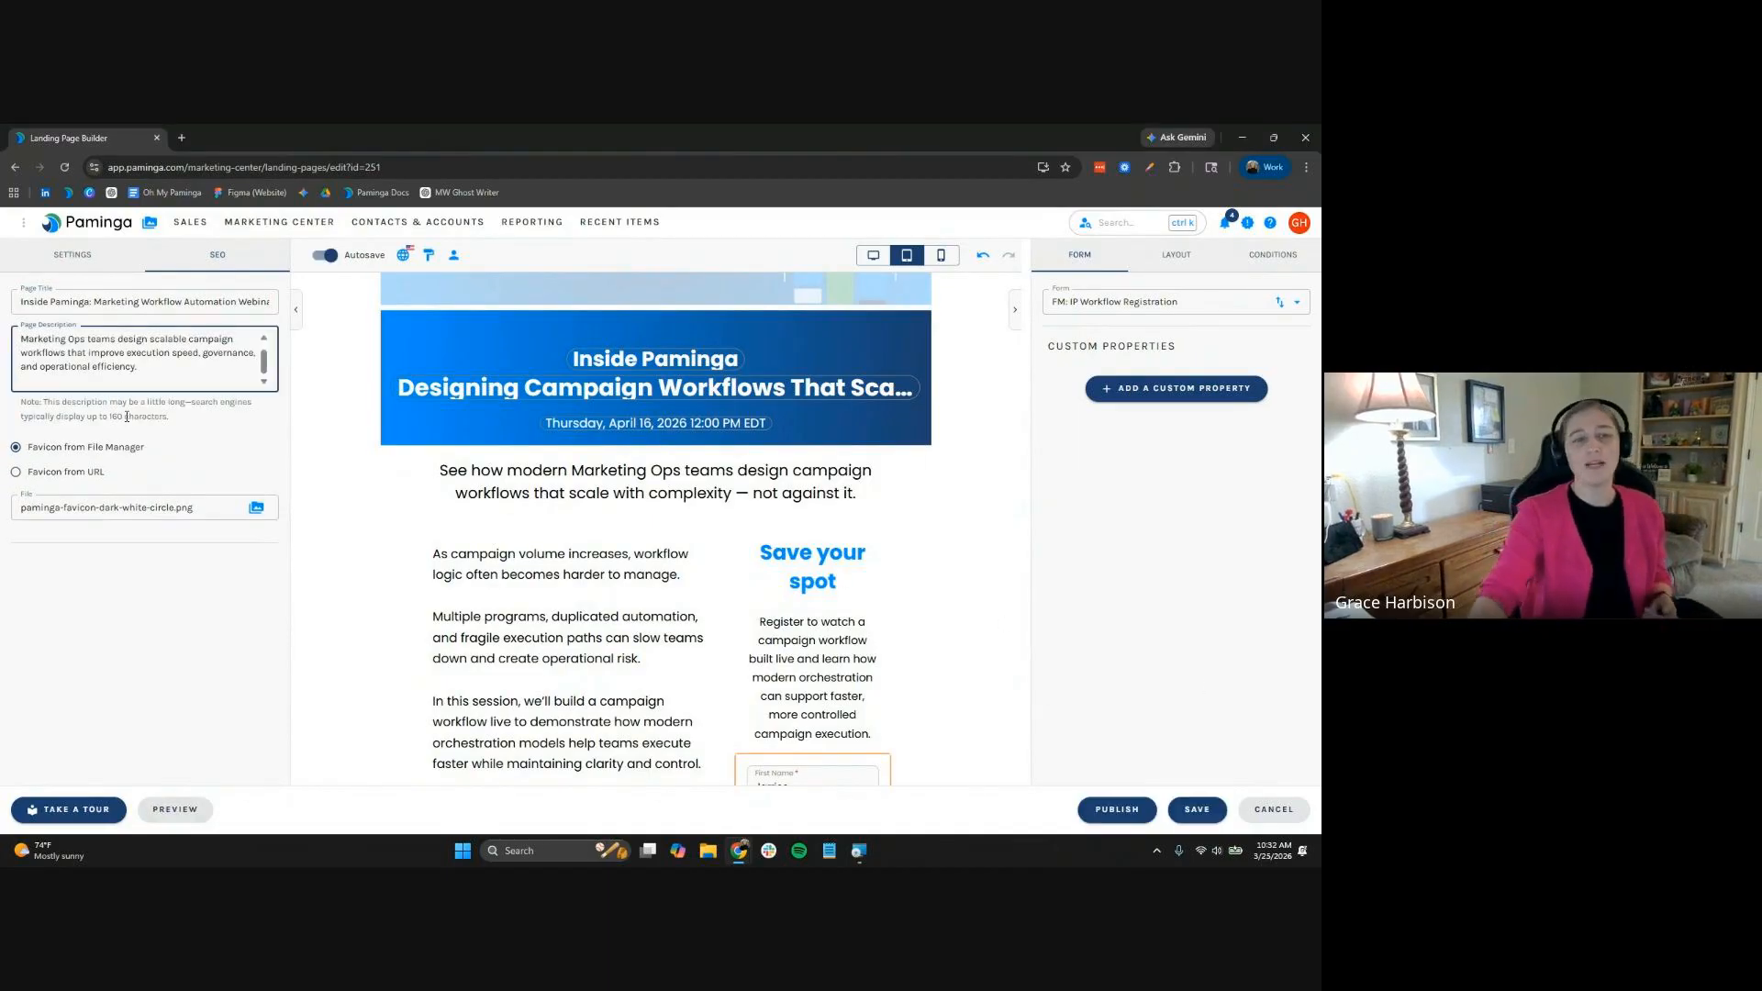
pyautogui.click(73, 254)
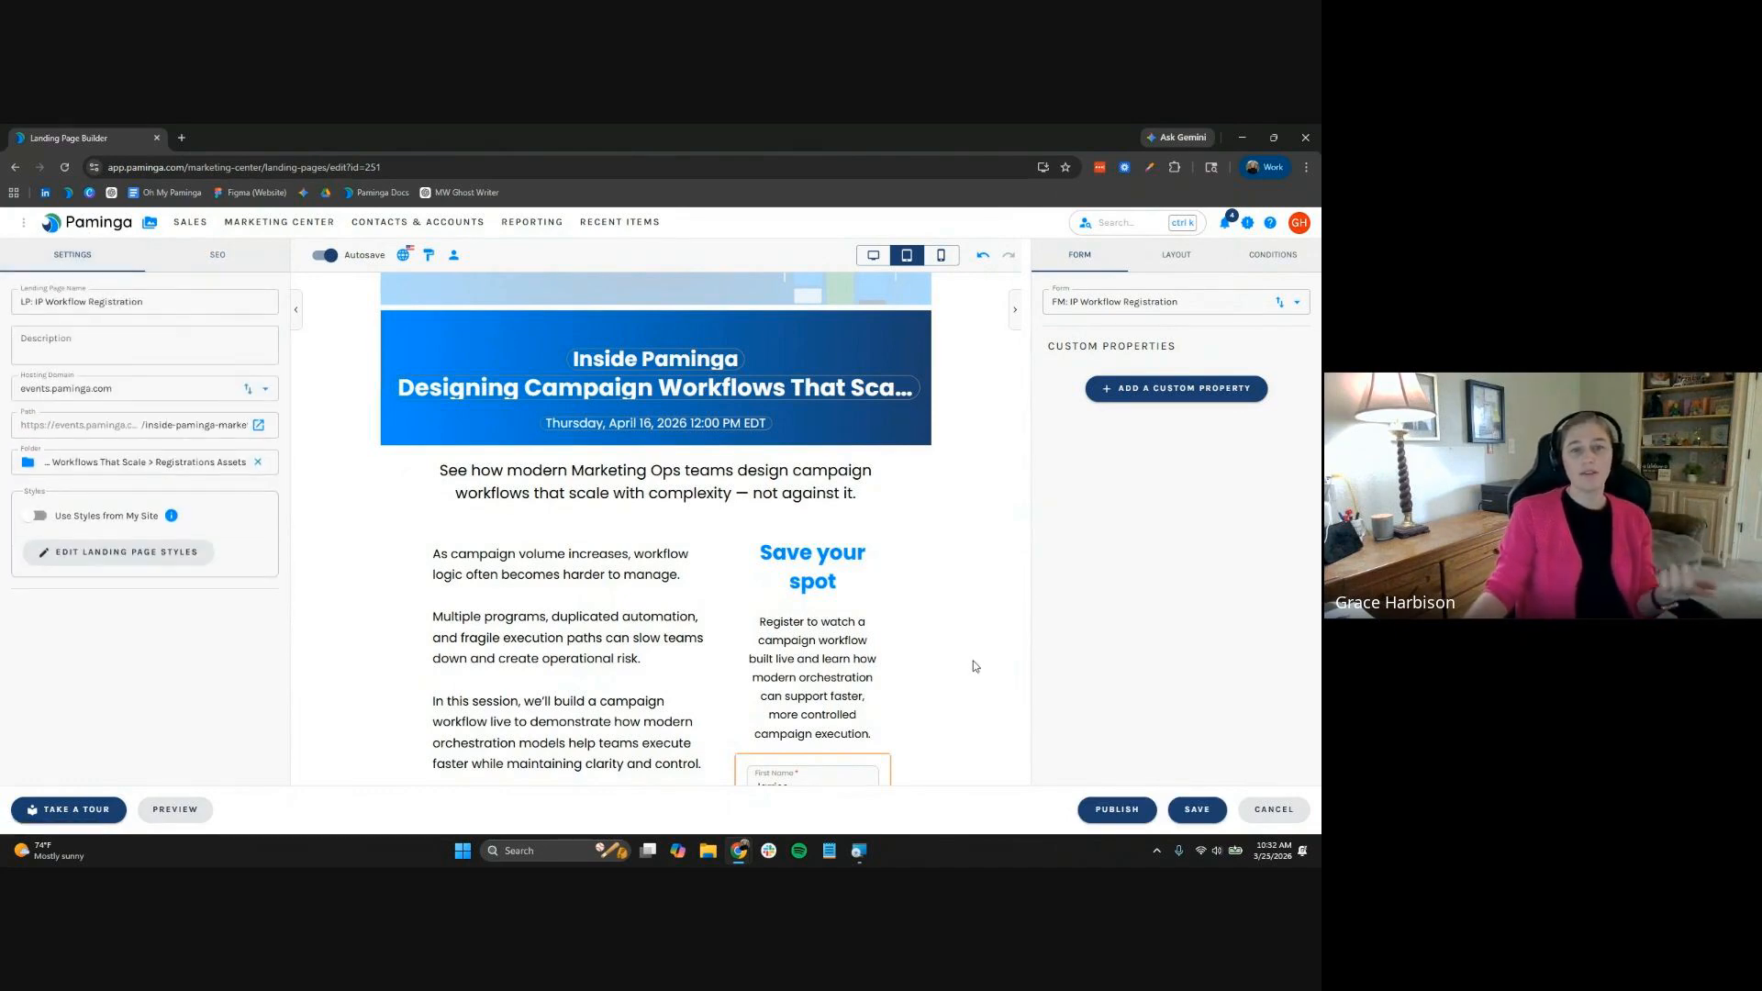
pyautogui.click(1121, 809)
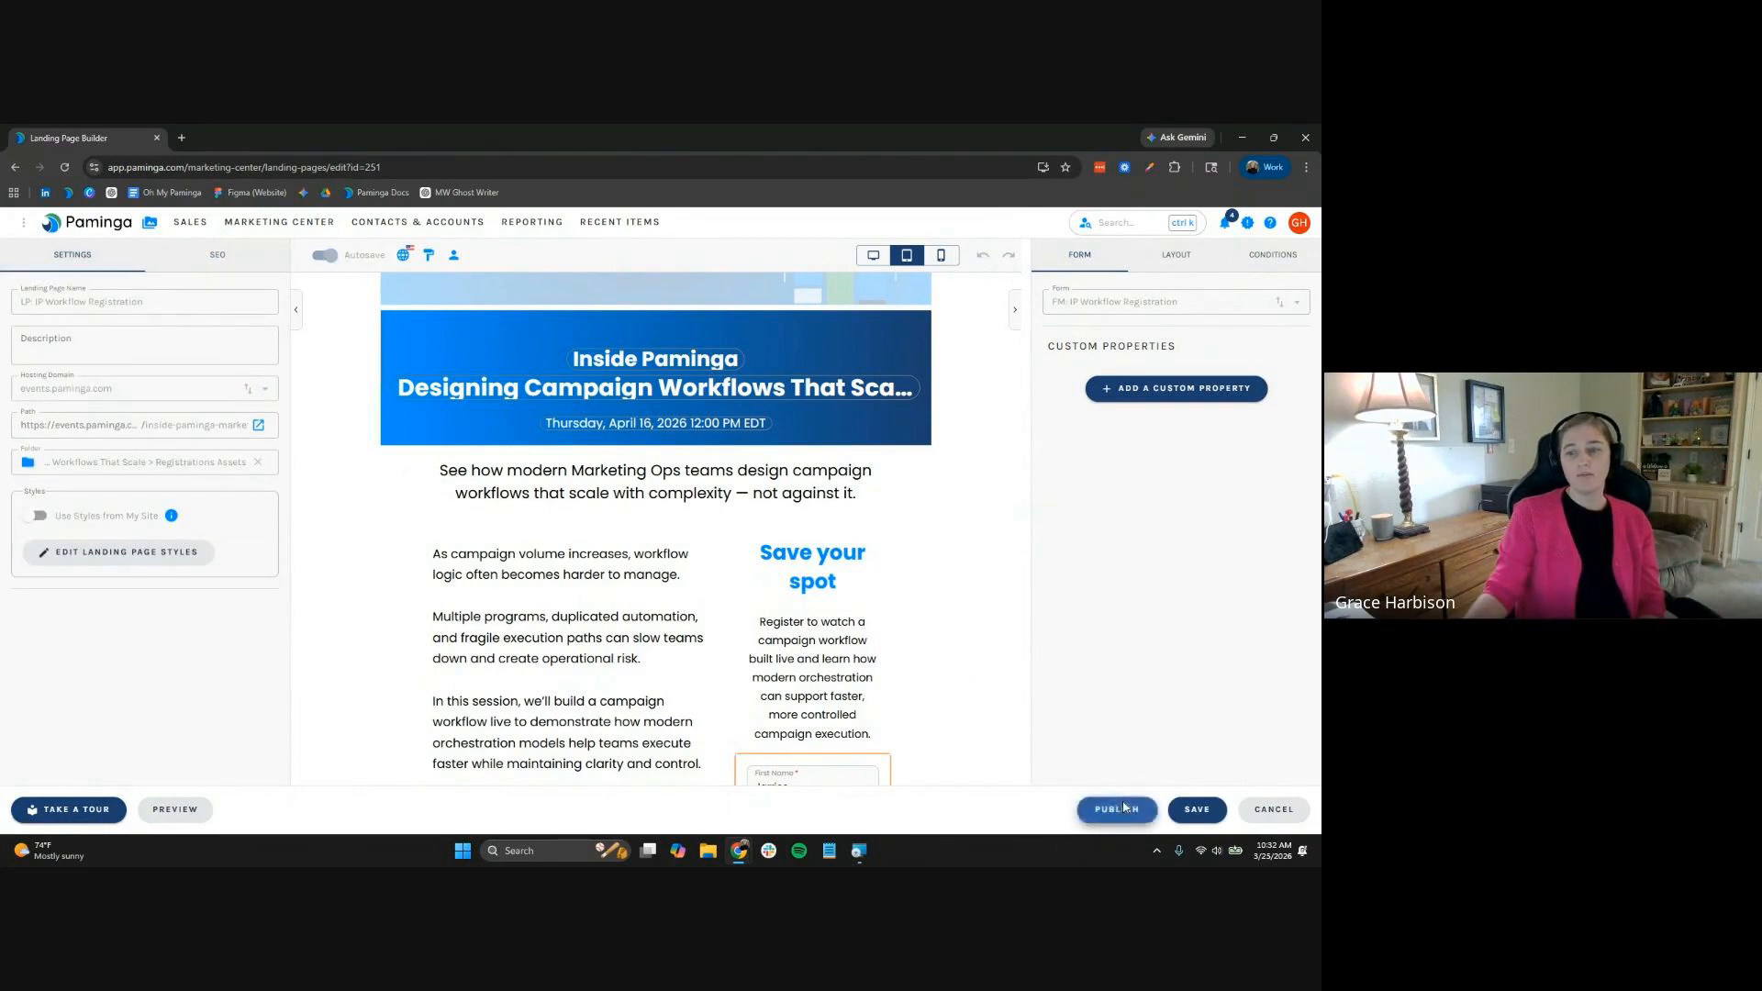
# Open the published landing page in a new browser tab
pyautogui.click(258, 425)
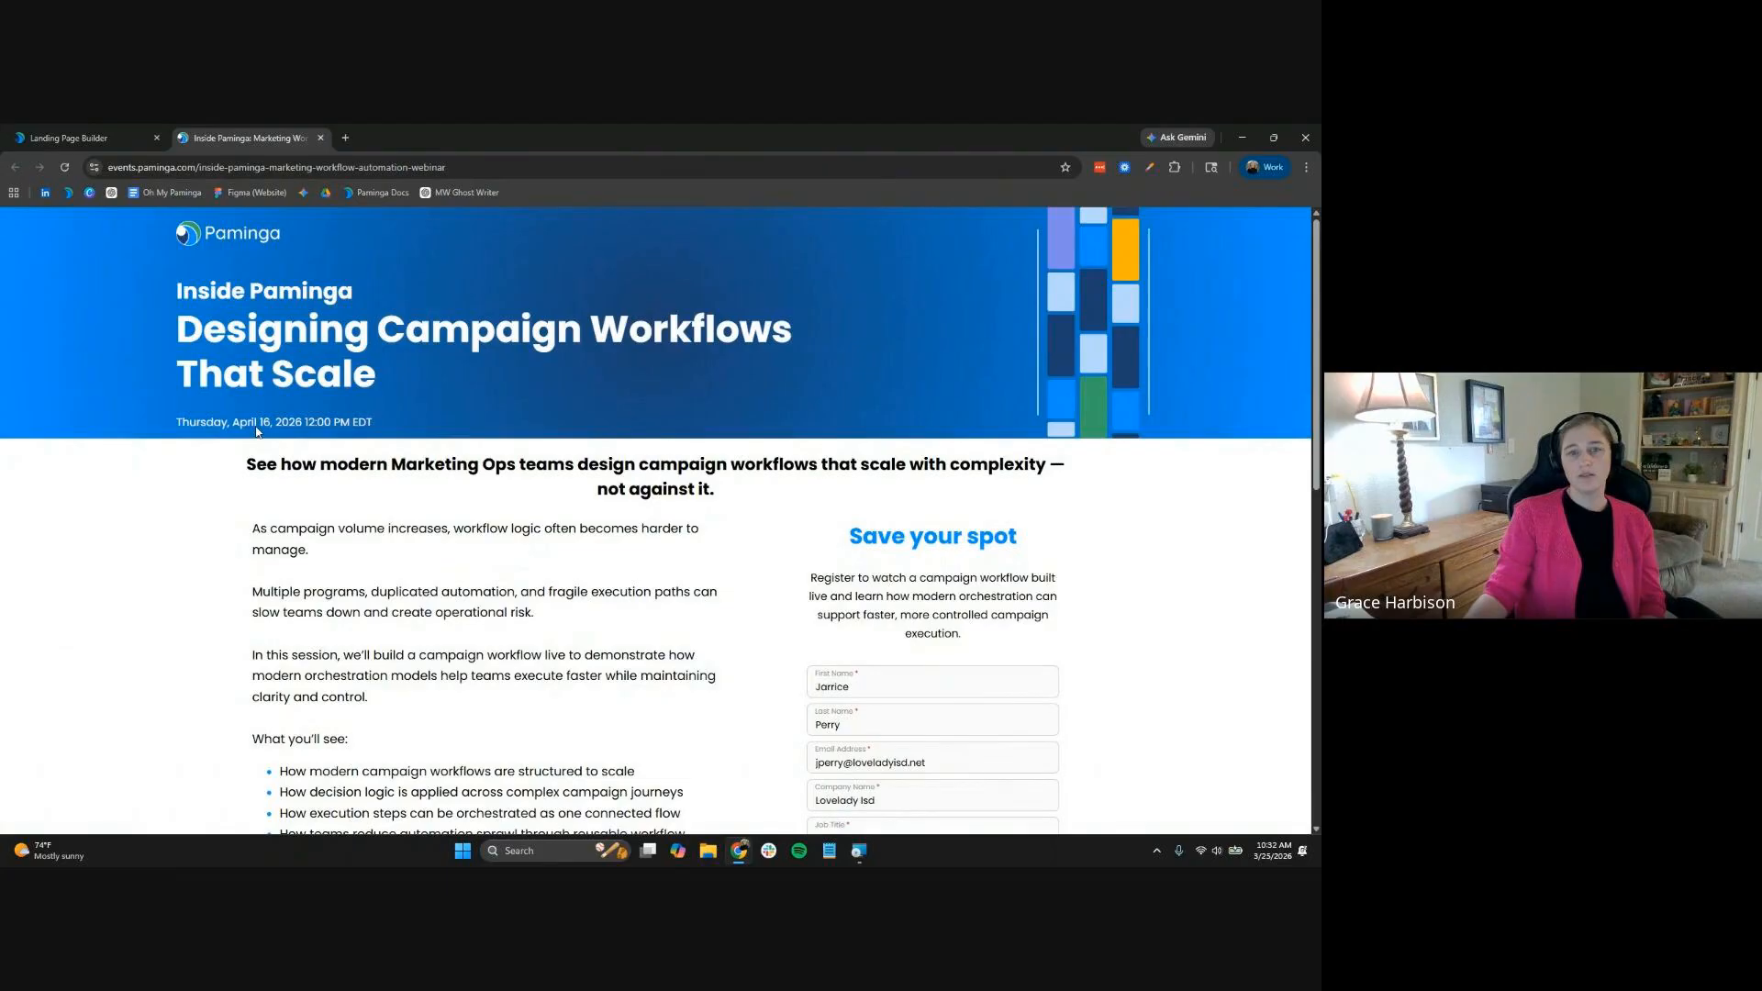
pyautogui.scroll(-4, 252, 477)
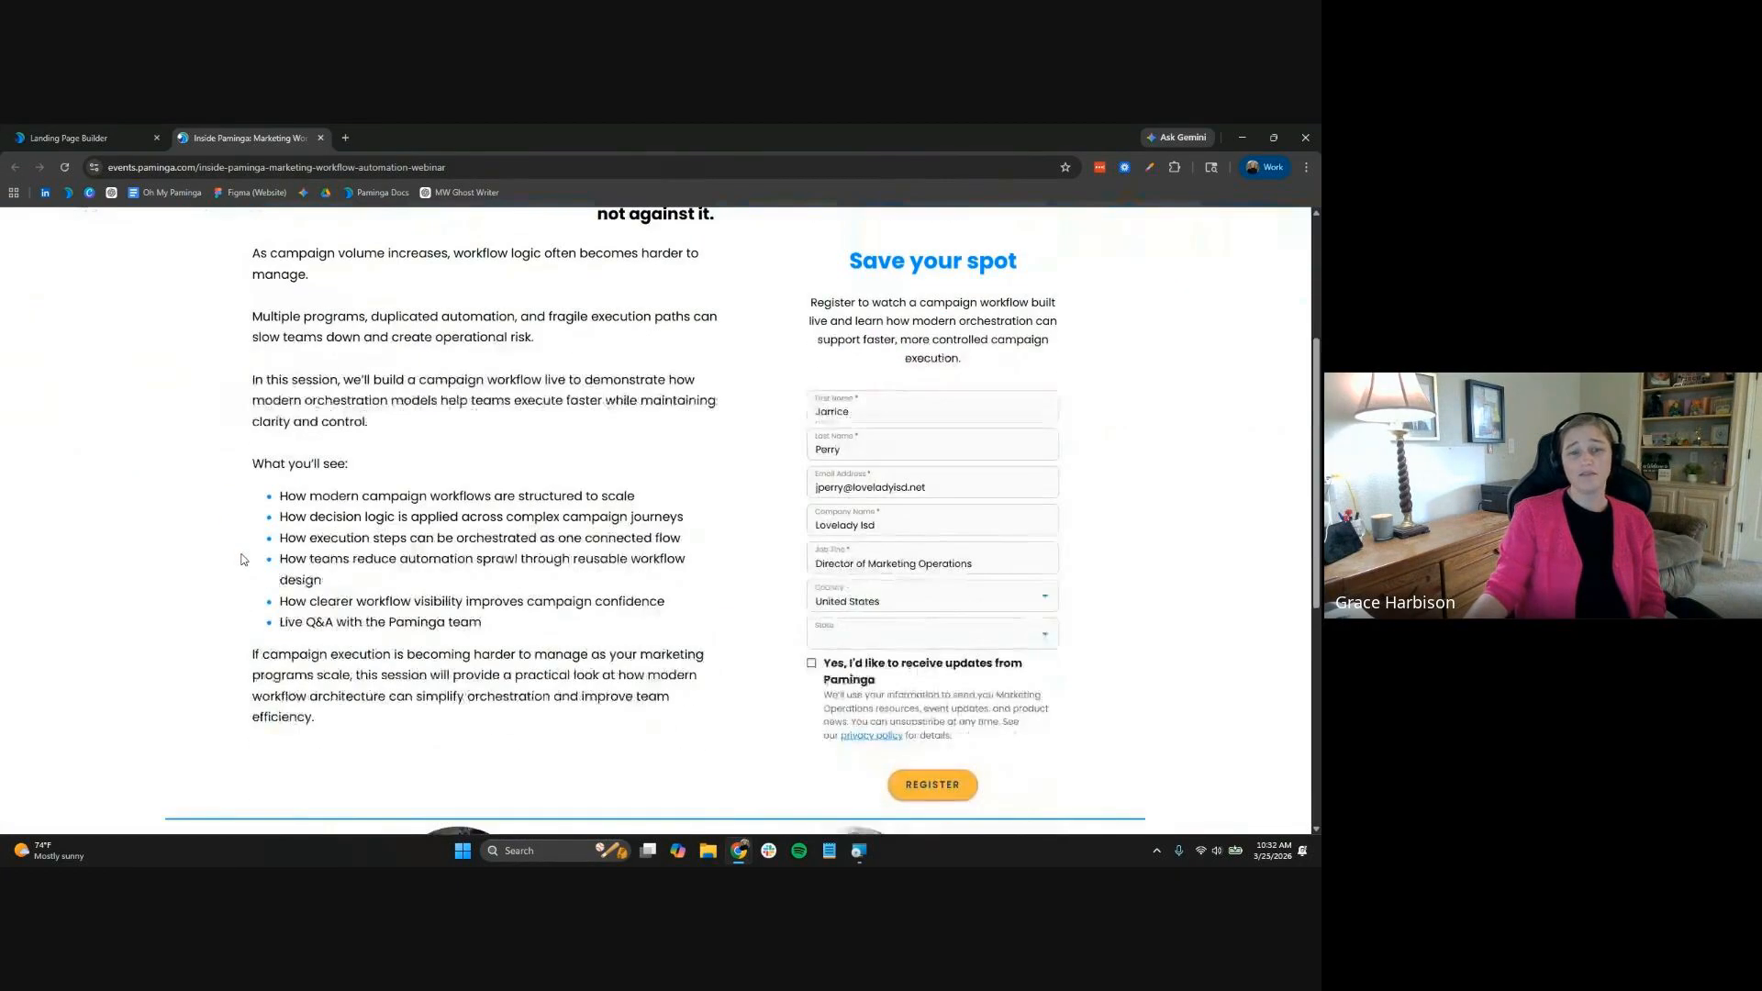
pyautogui.scroll(2, 242, 559)
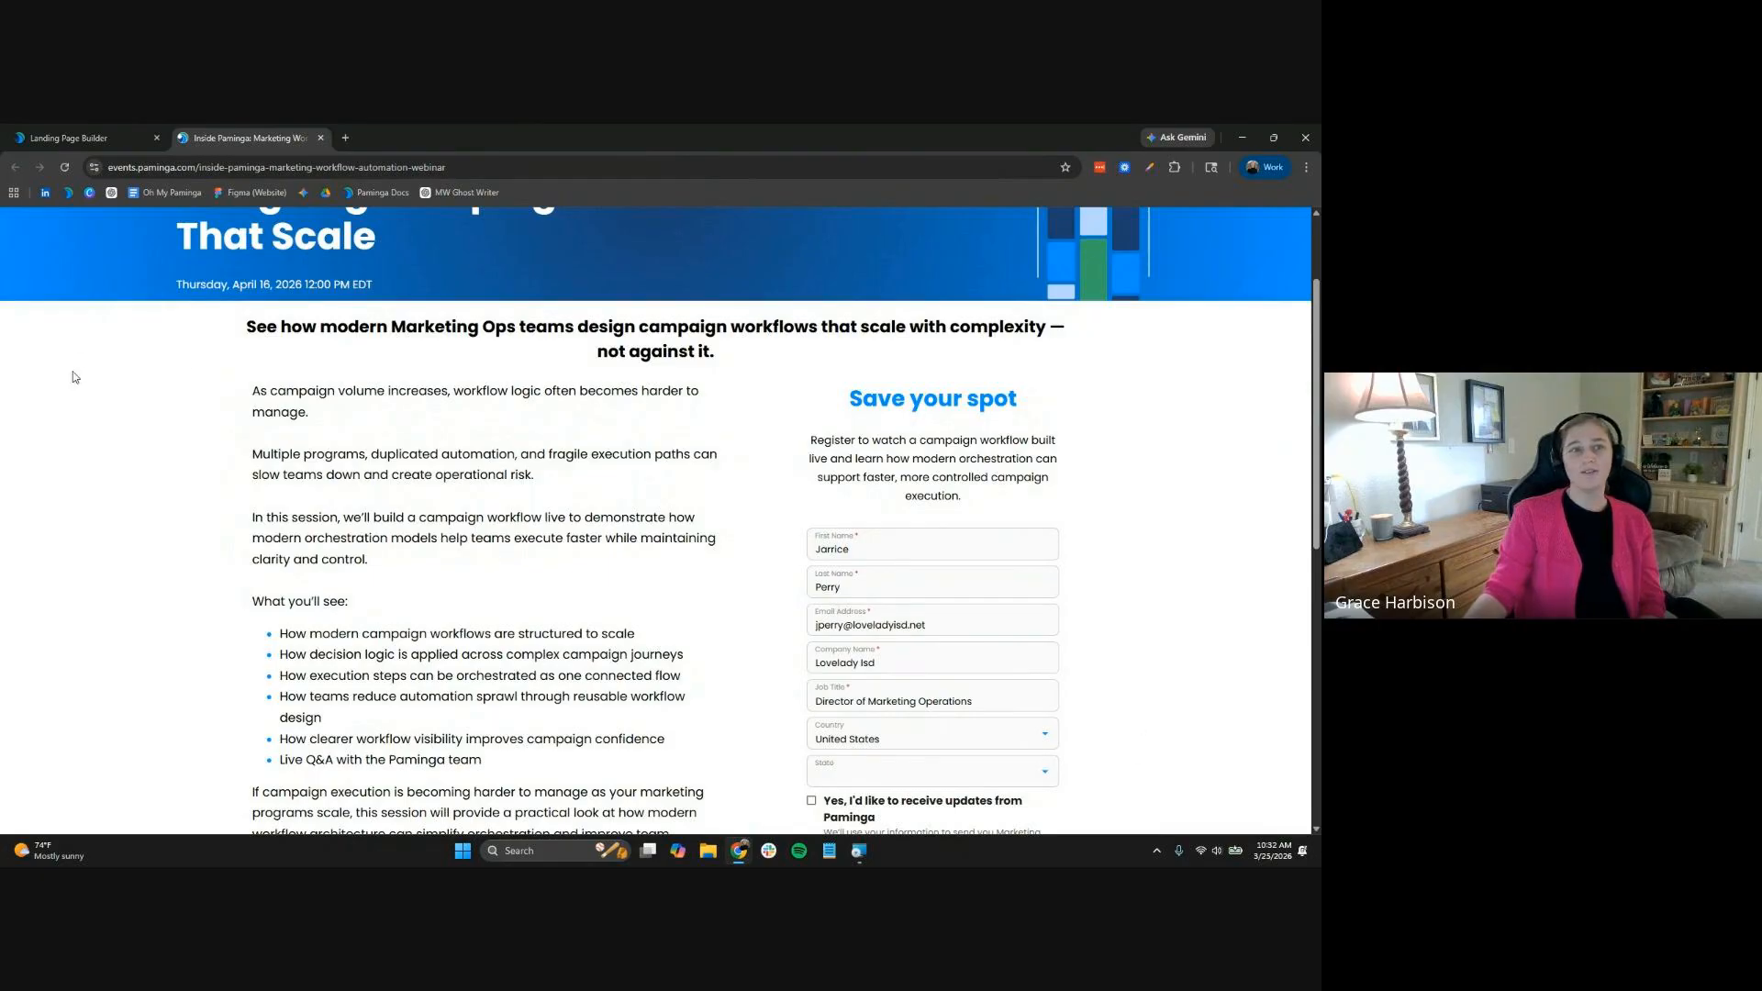
pyautogui.scroll(2, 73, 386)
# Enter the attendee's first name, last name, email address and job title in the form
pyautogui.click(911, 689)
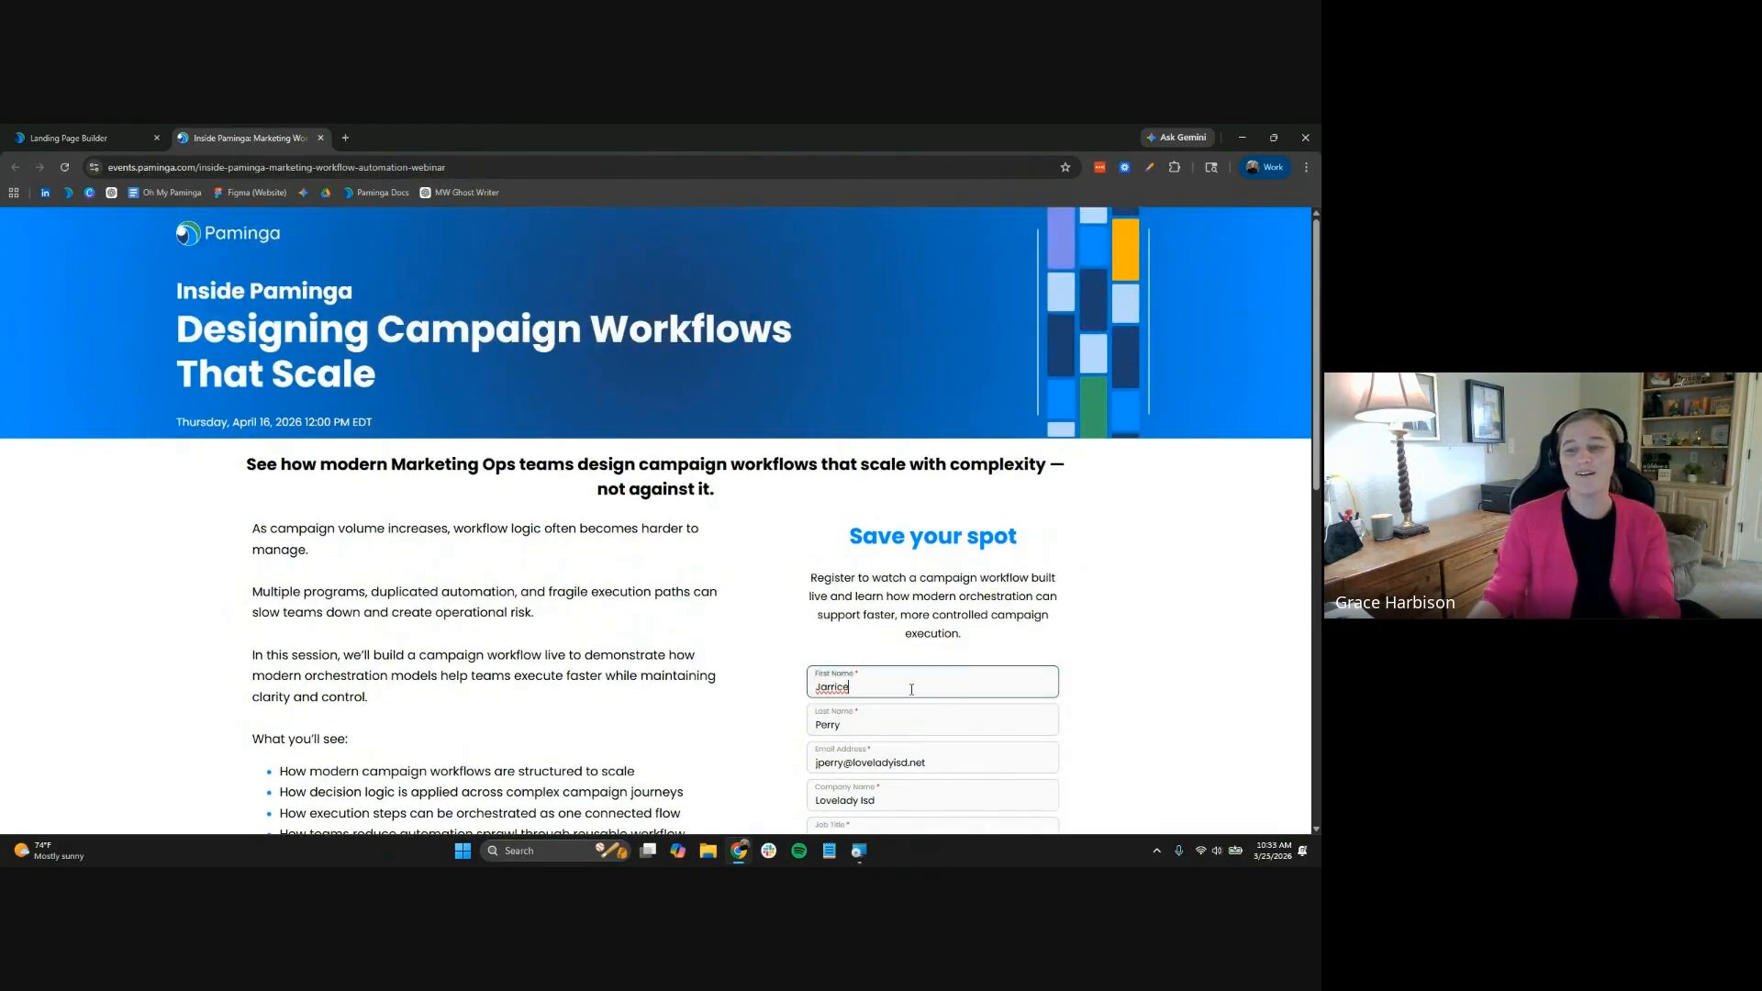
pyautogui.hotkey('ctrl', 'a')
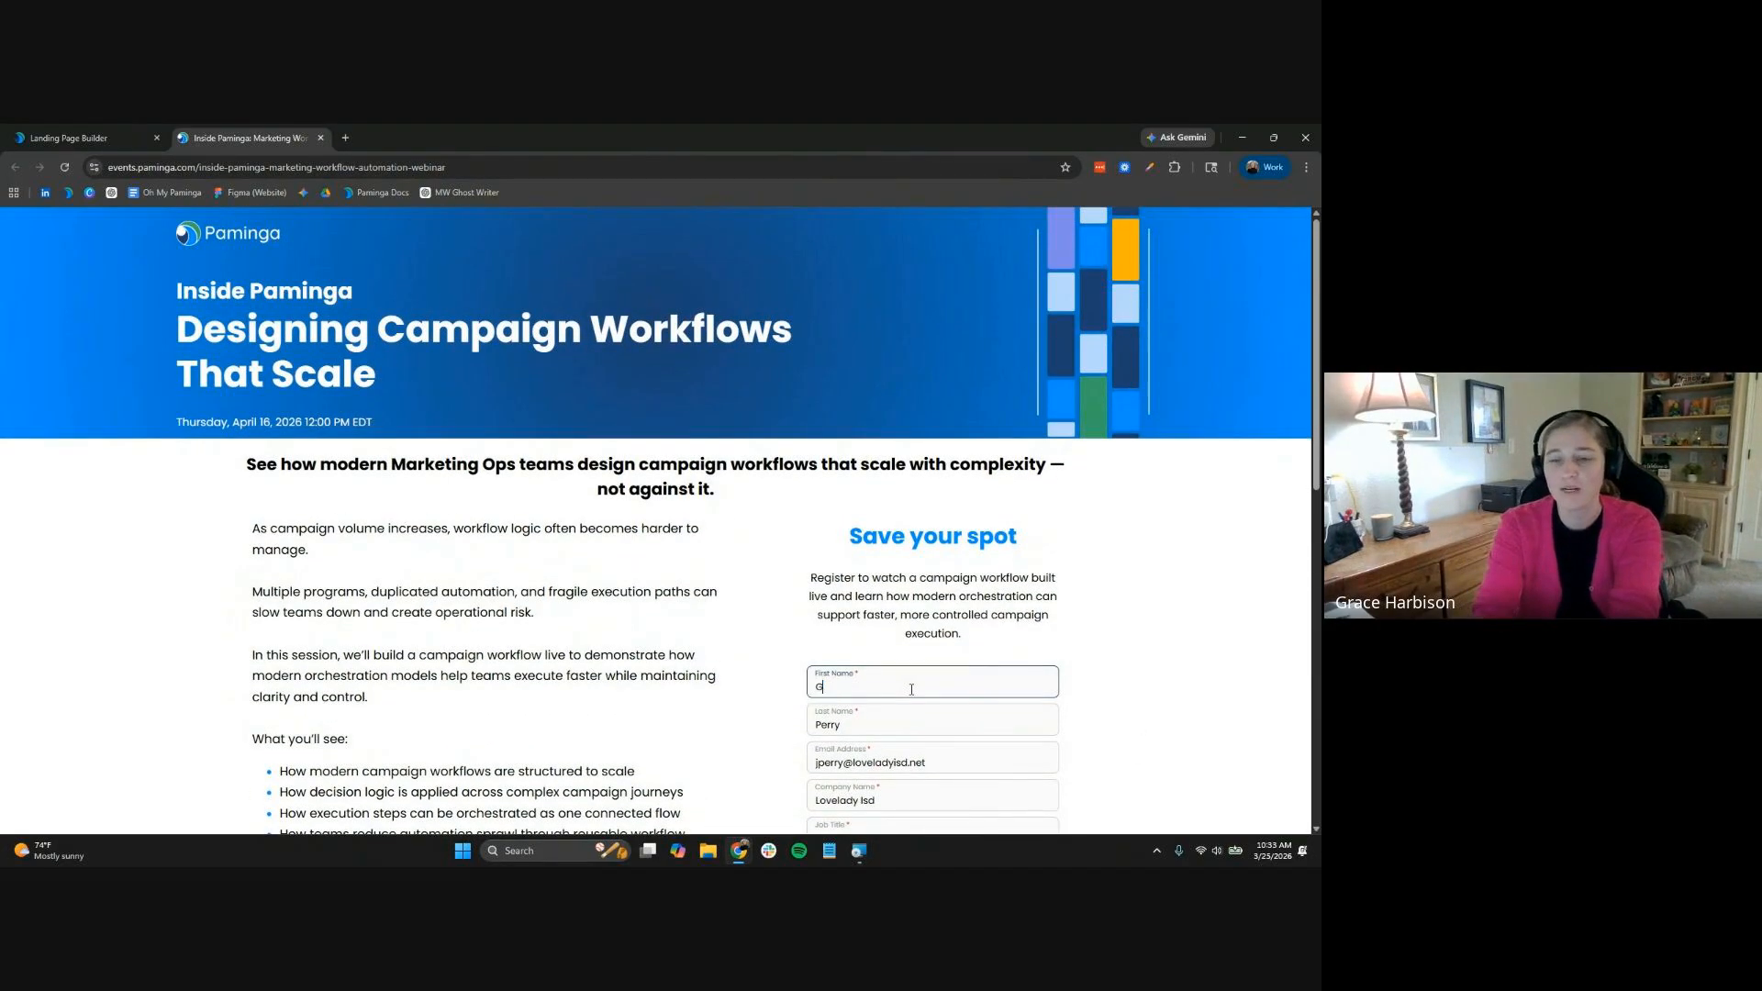
pyautogui.press('Tab')
pyautogui.press('Tab')
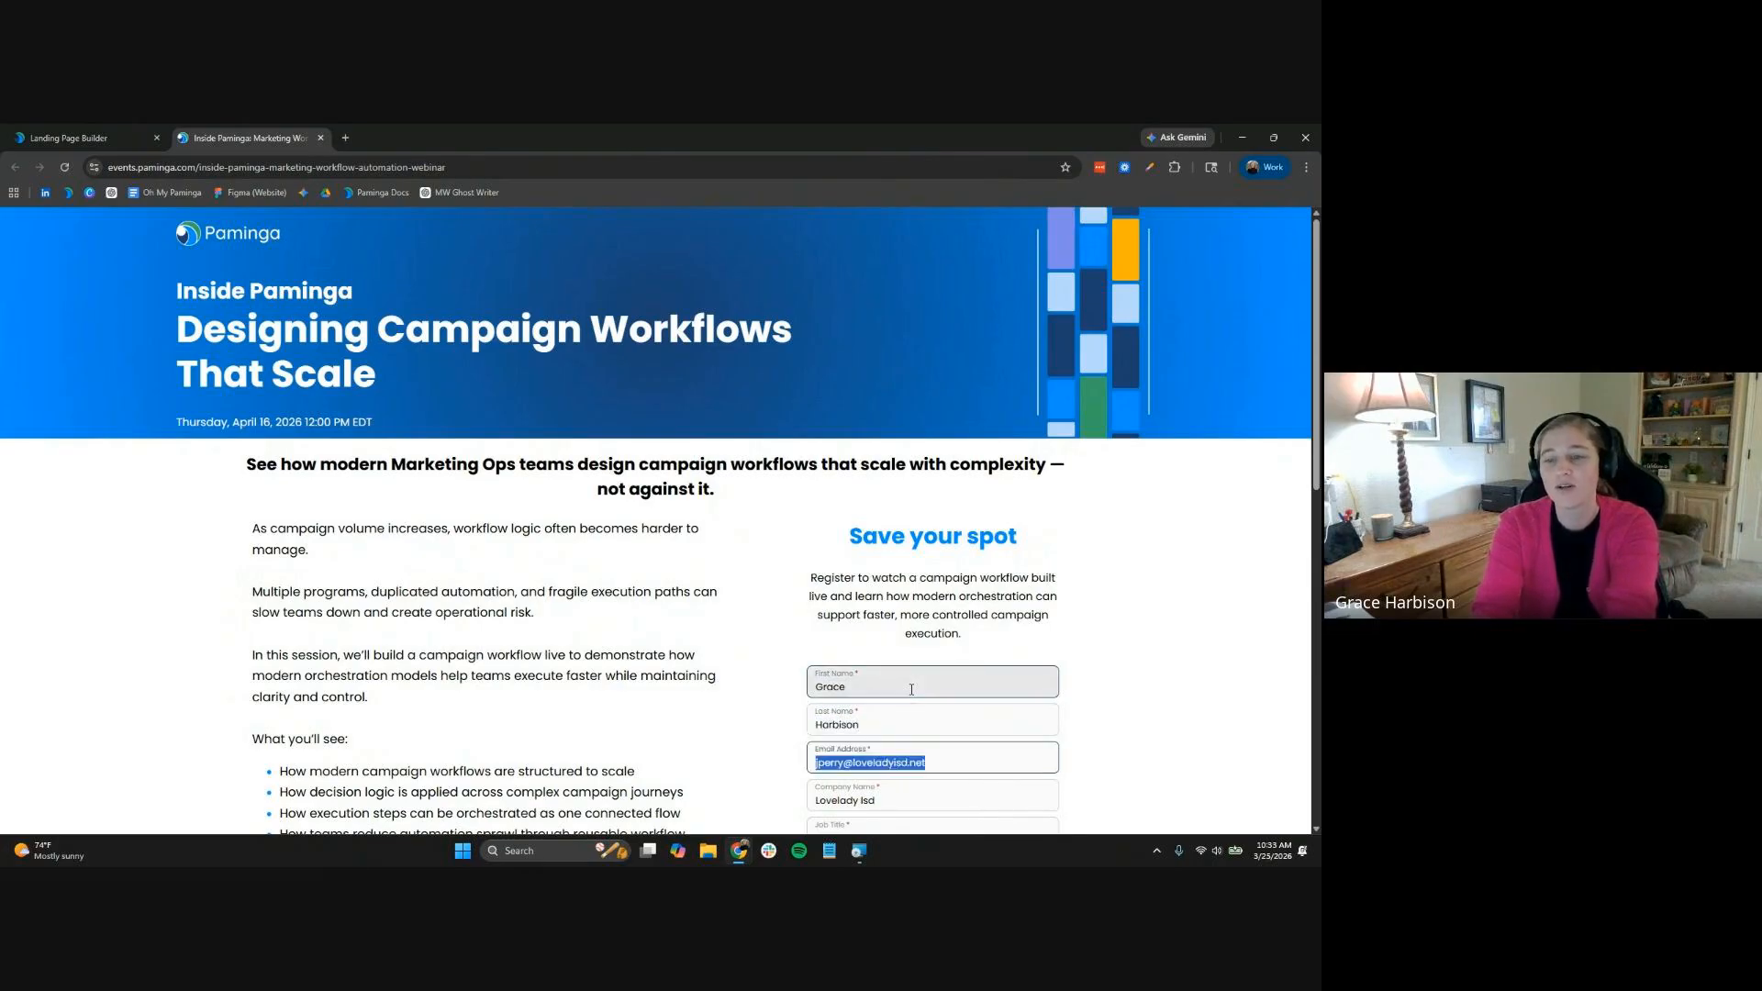
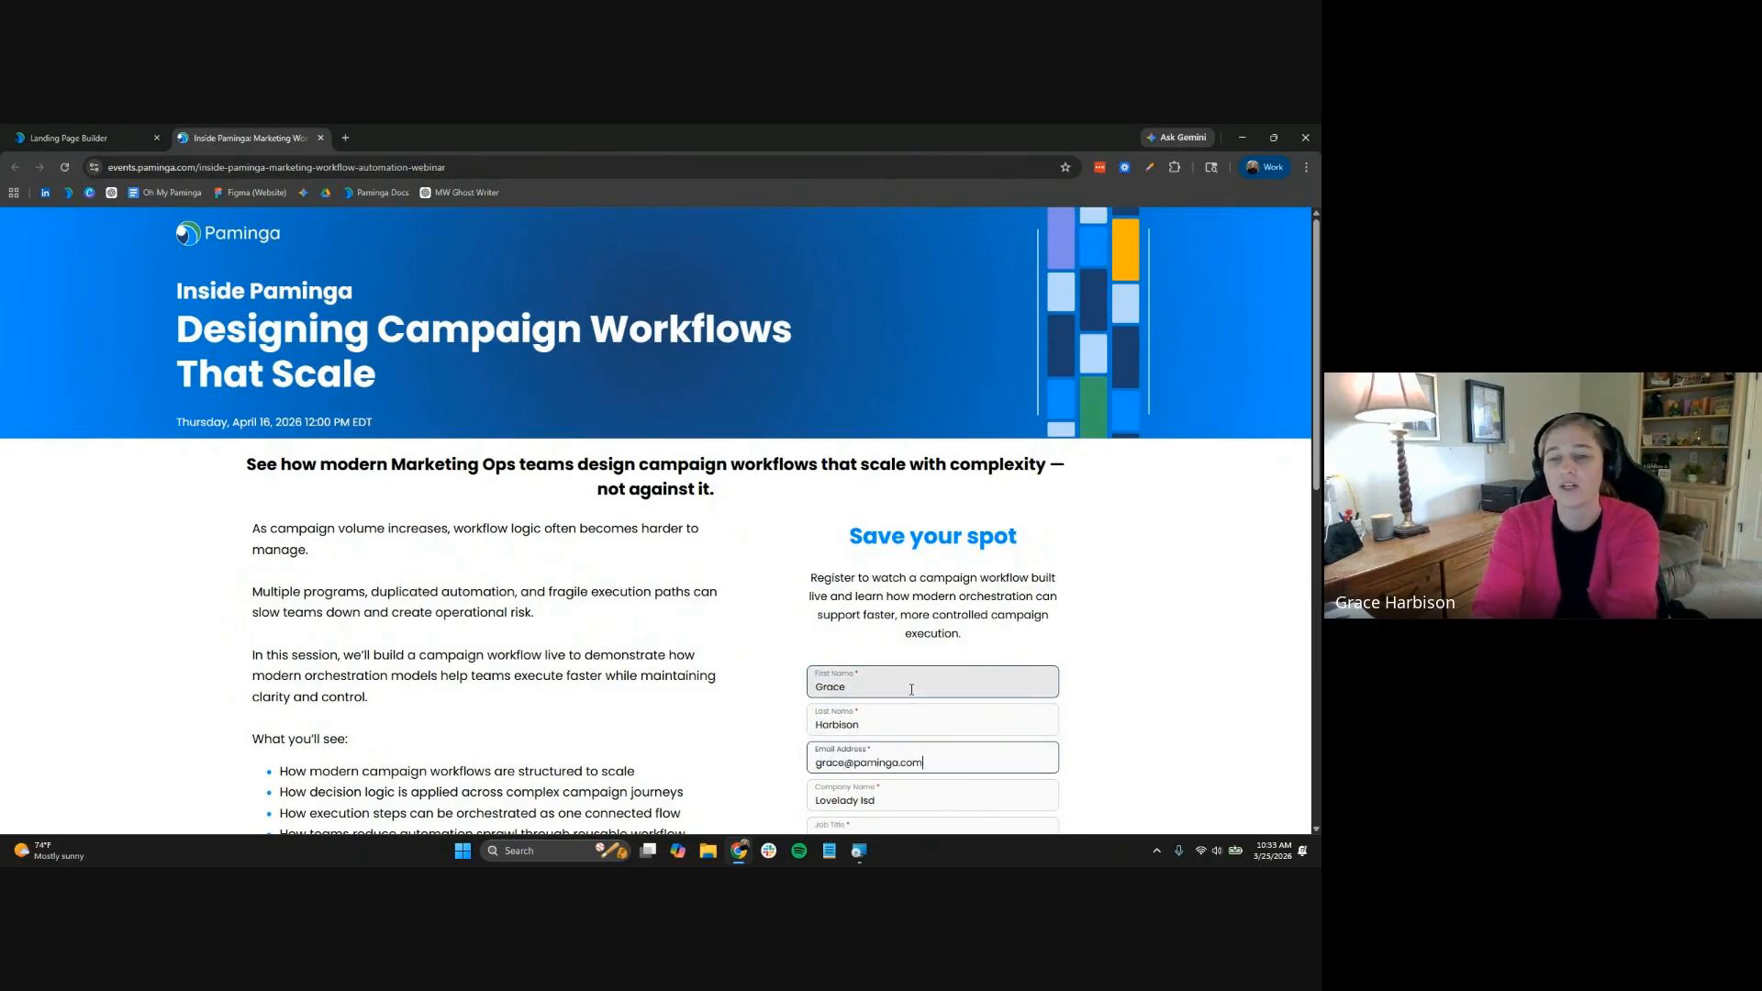
pyautogui.press('Tab')
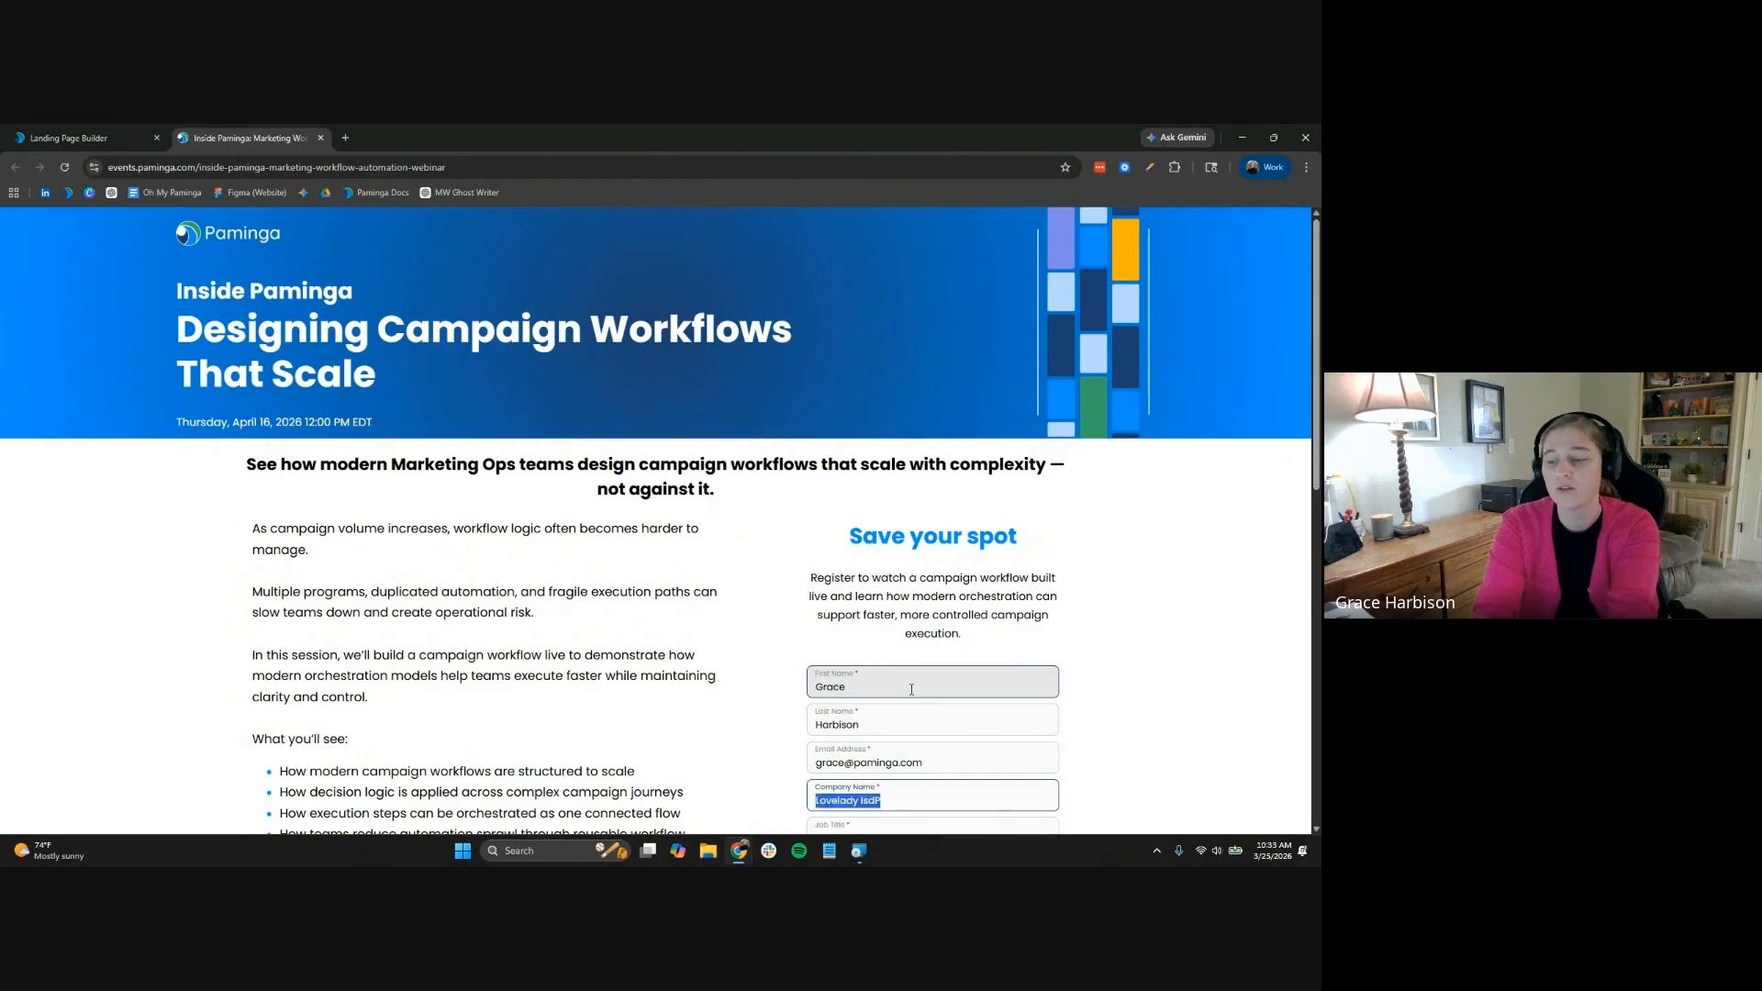
pyautogui.press('Tab')
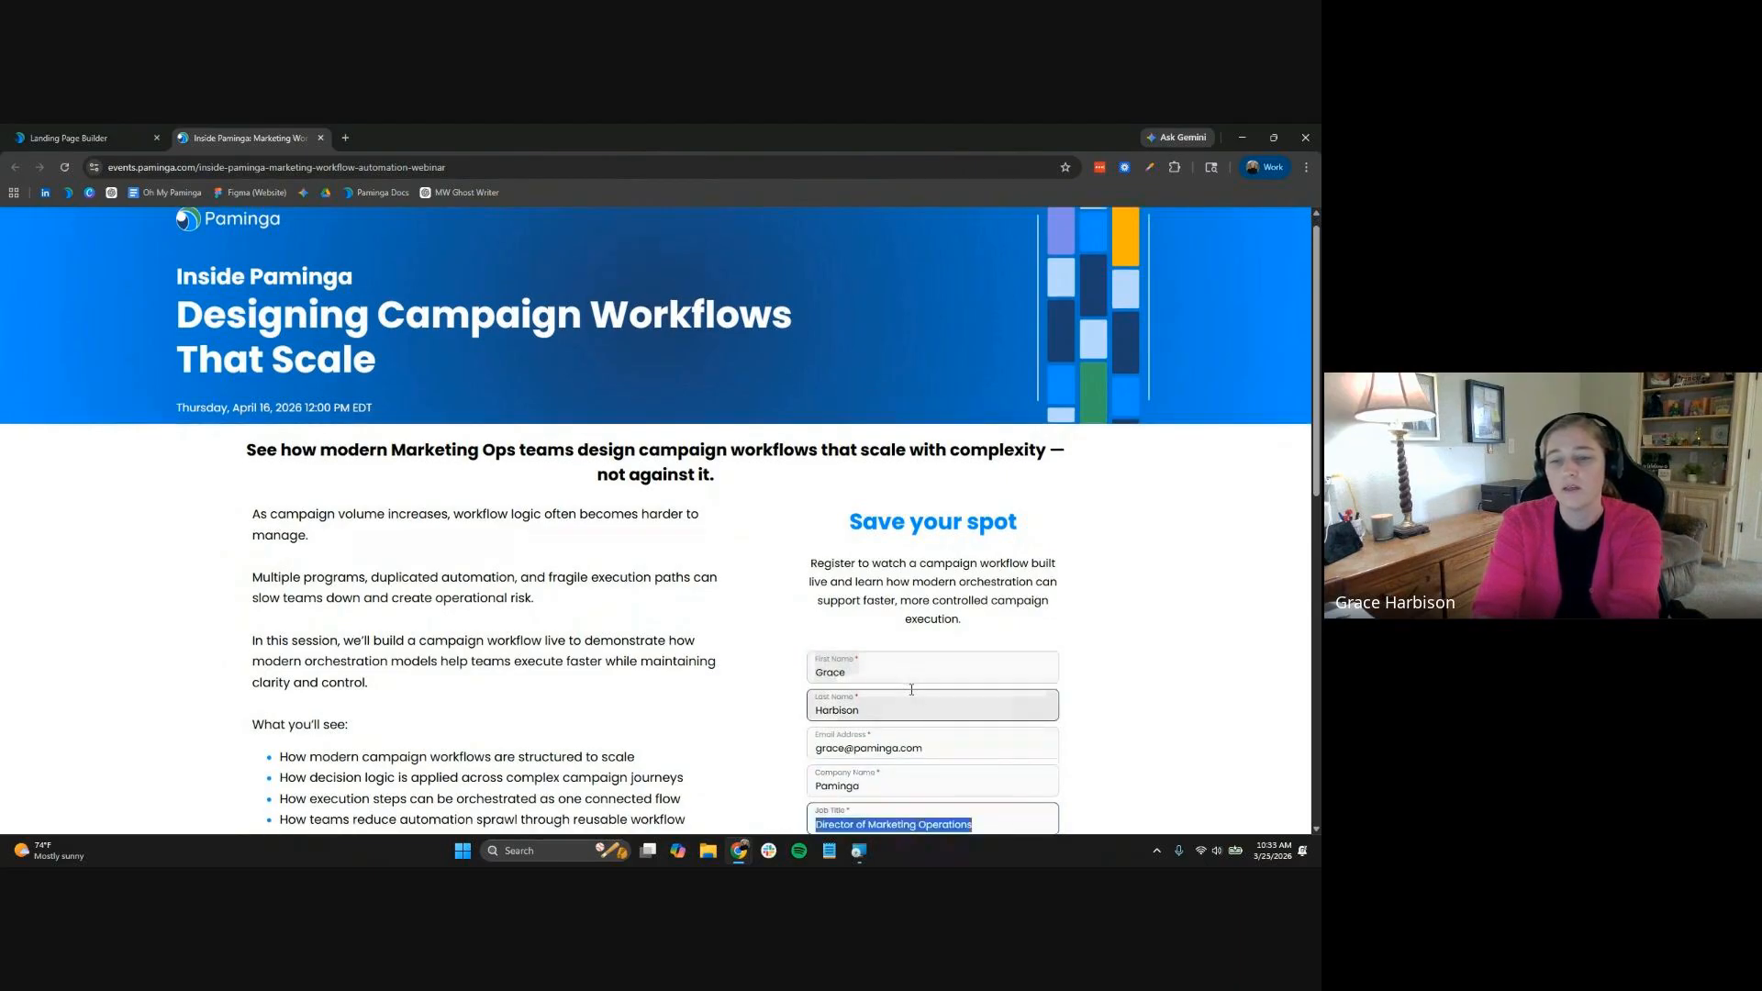
pyautogui.write('Marketing & MOps Advocacy')
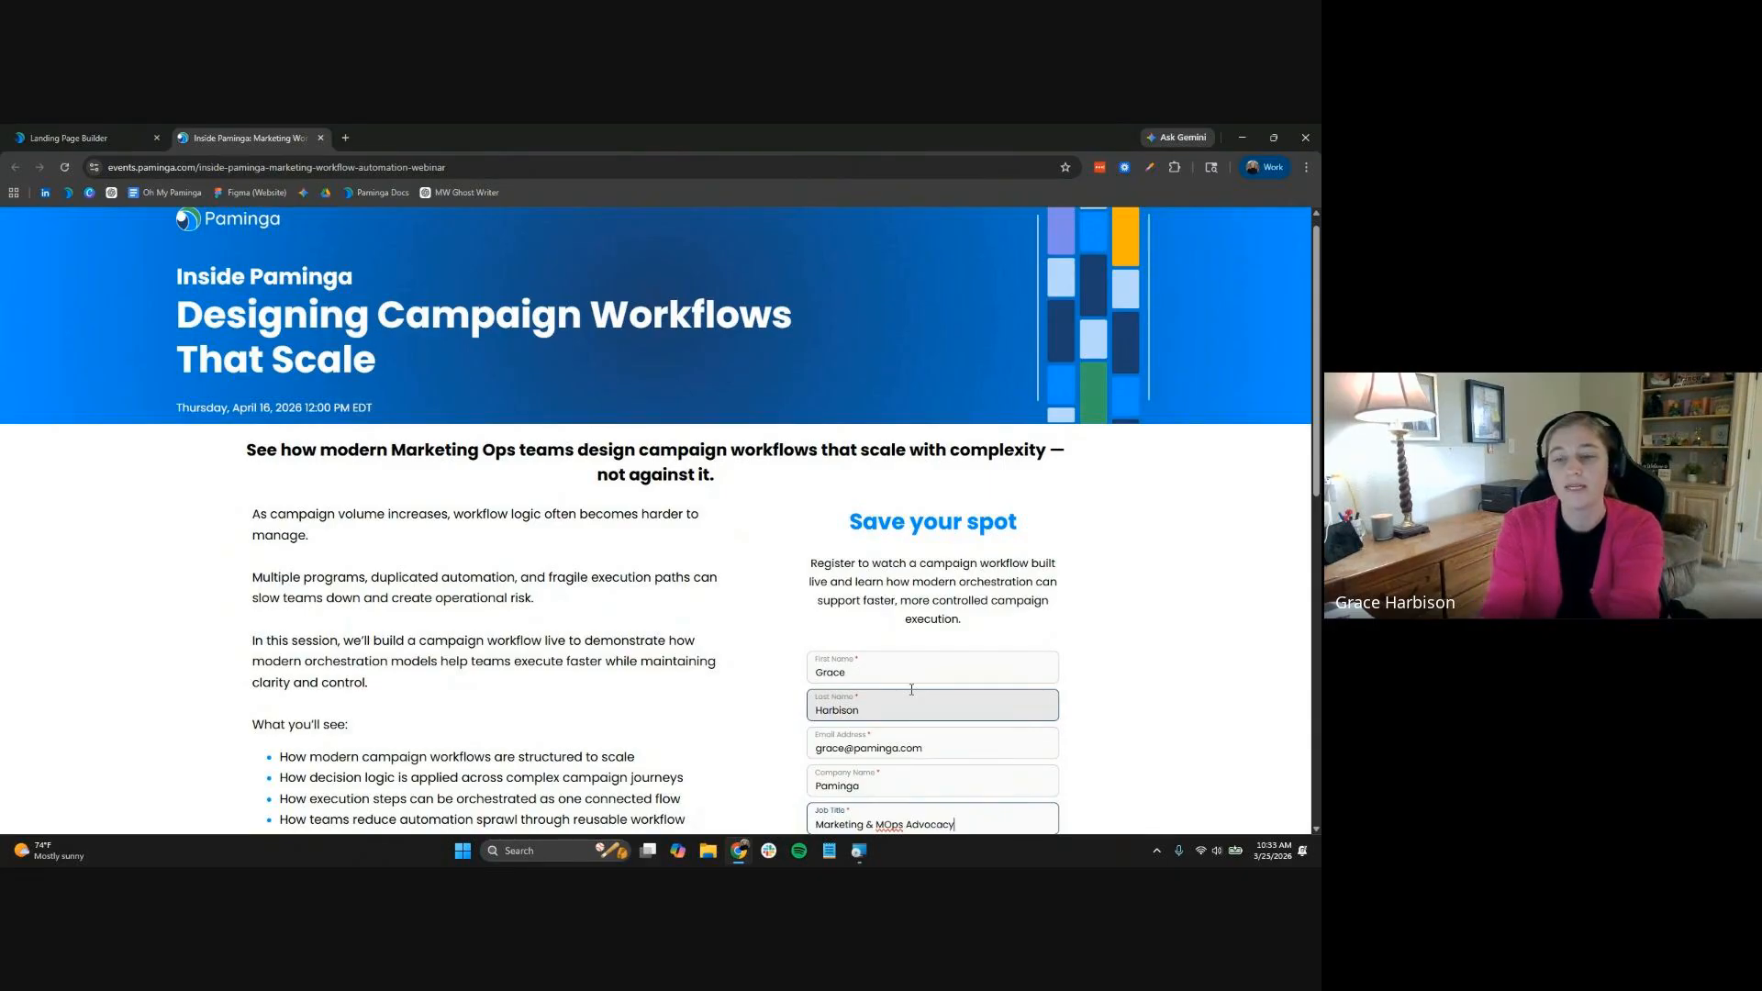
# Choose Texas as the registrant's state
pyautogui.scroll(-4, 911, 689)
pyautogui.click(972, 550)
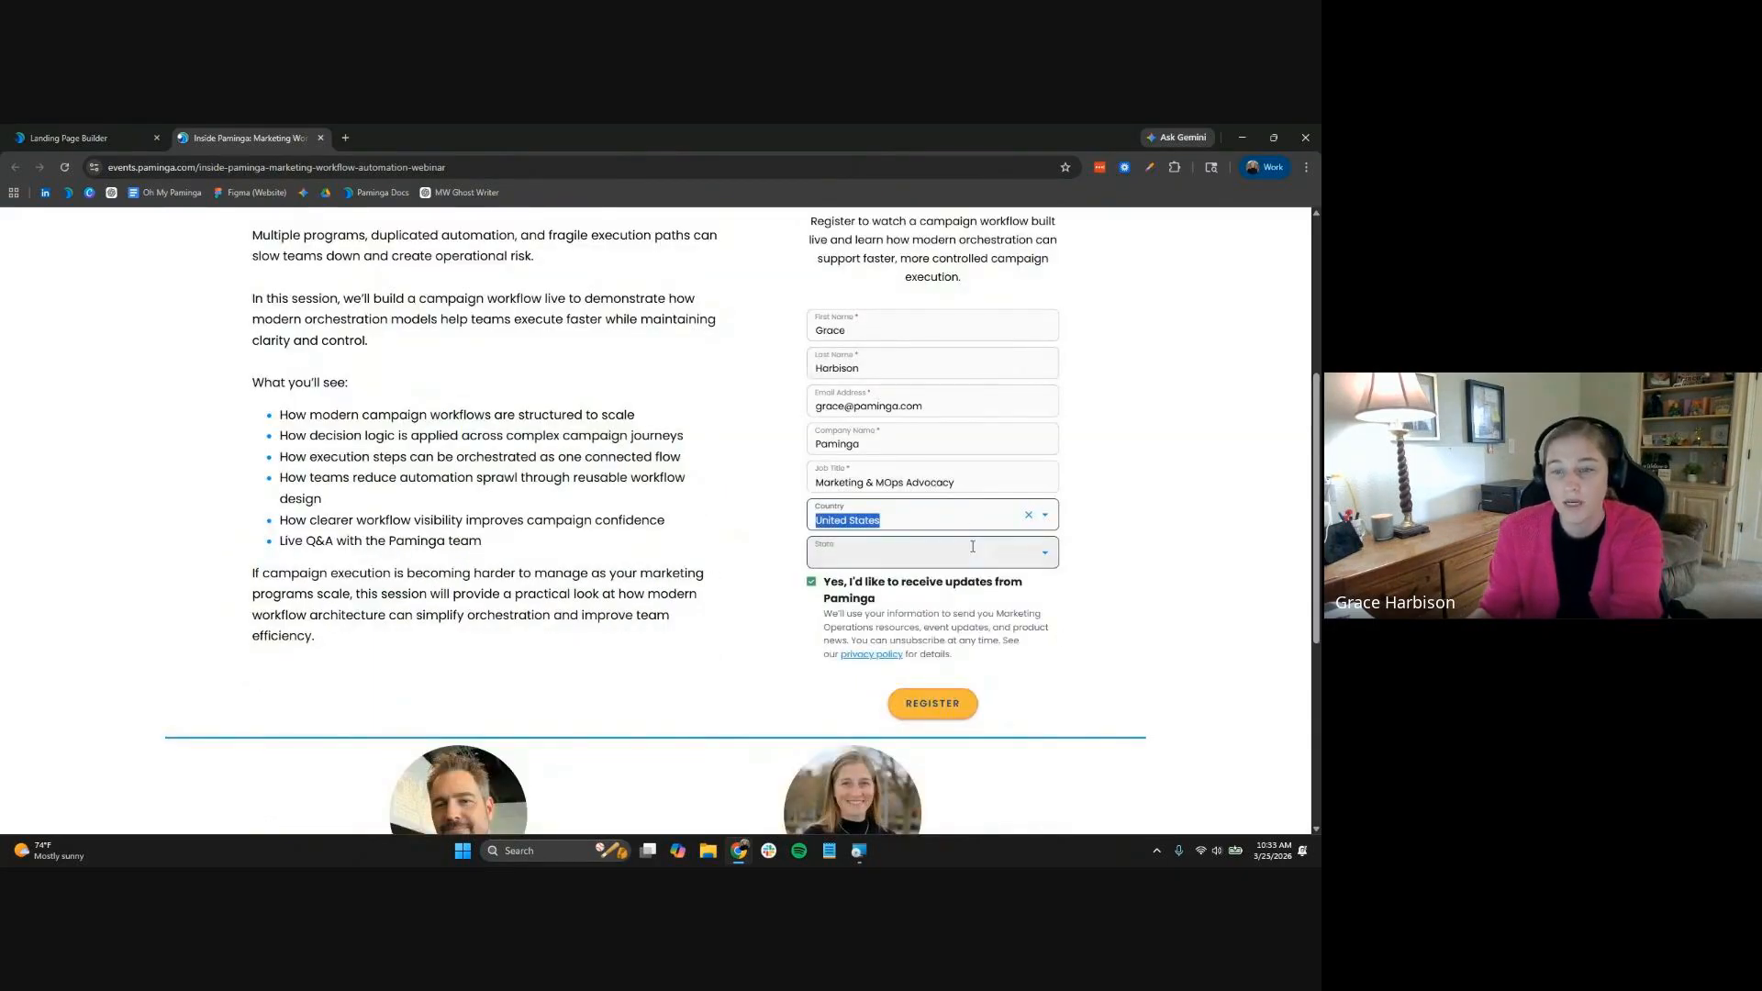
pyautogui.write('te')
pyautogui.click(936, 617)
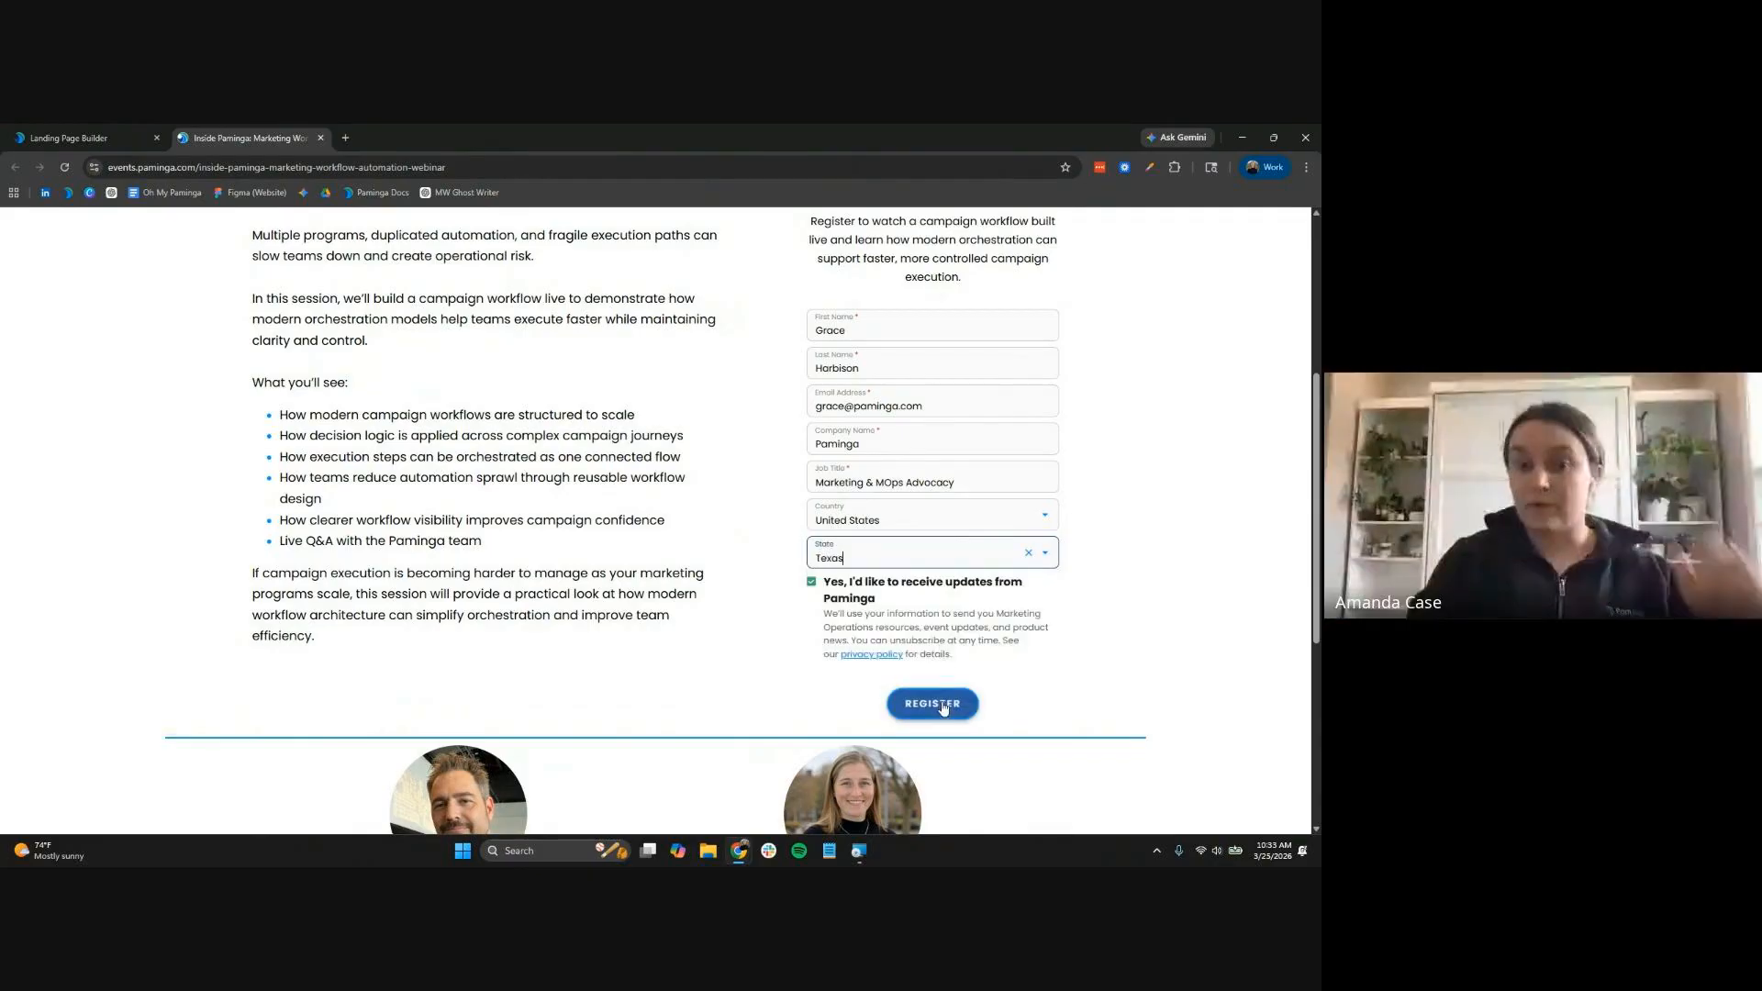
# Submit the registration, review the Gmail confirmation email, and return to the builder tab
pyautogui.click(943, 708)
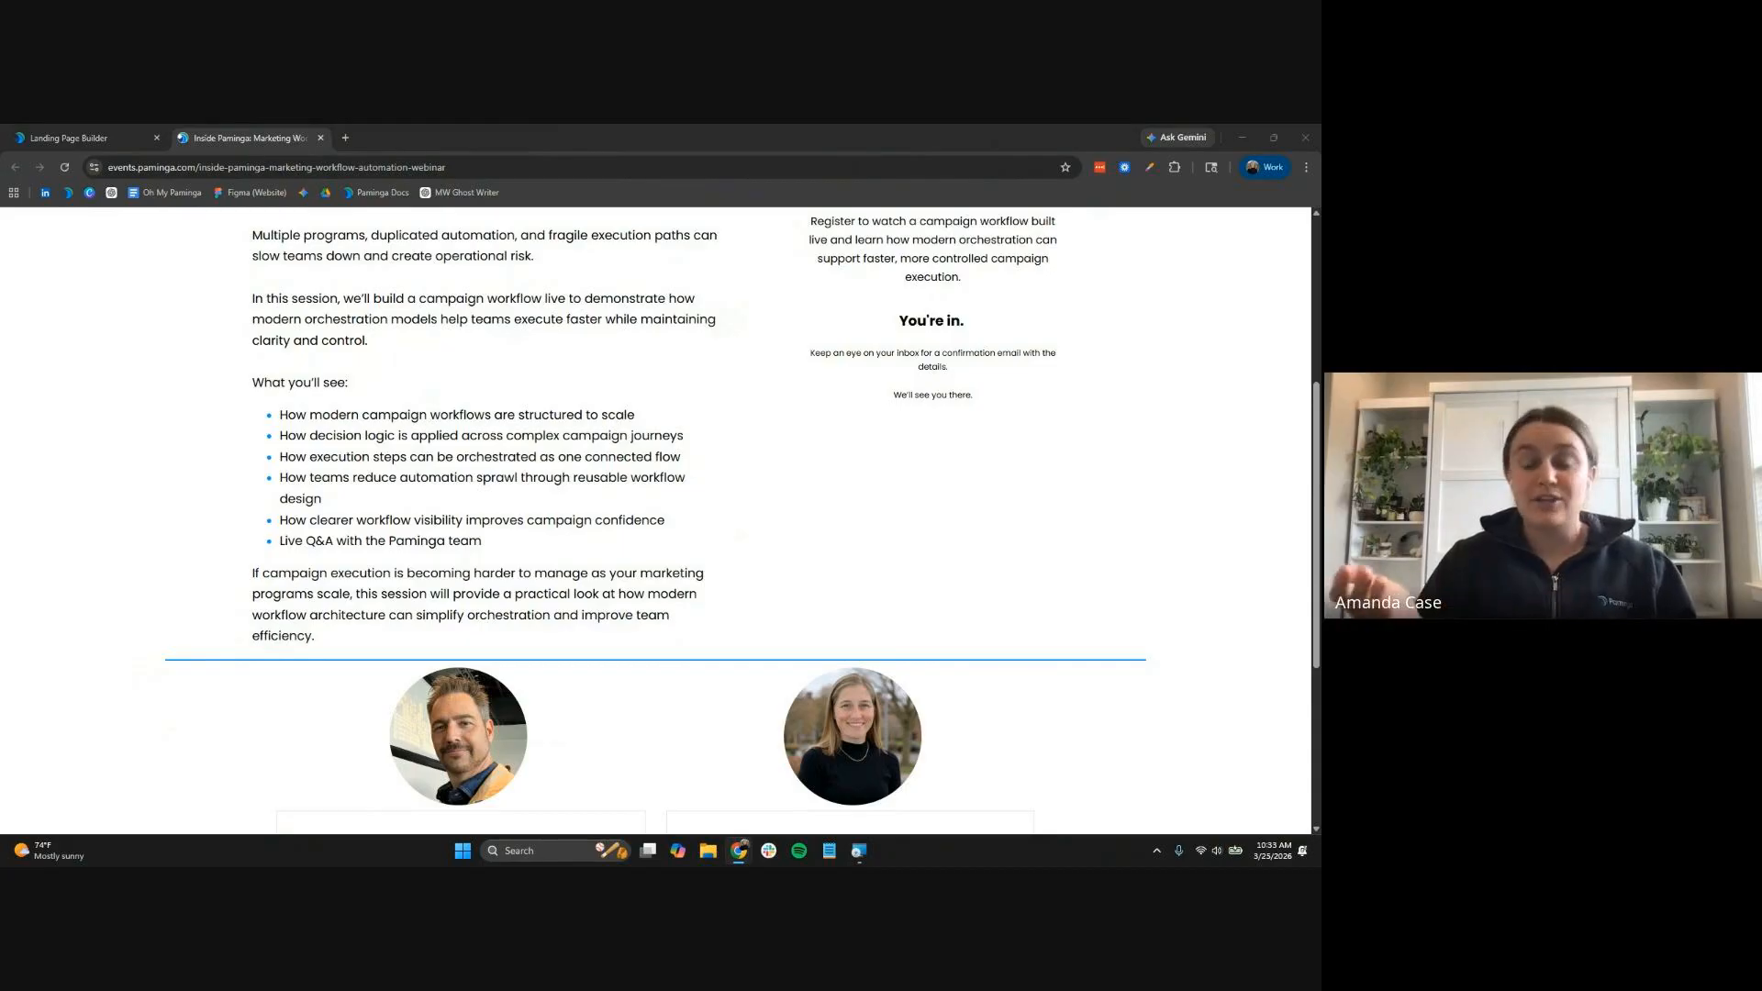
pyautogui.moveTo(624, 175); pyautogui.dragTo(479, 136)
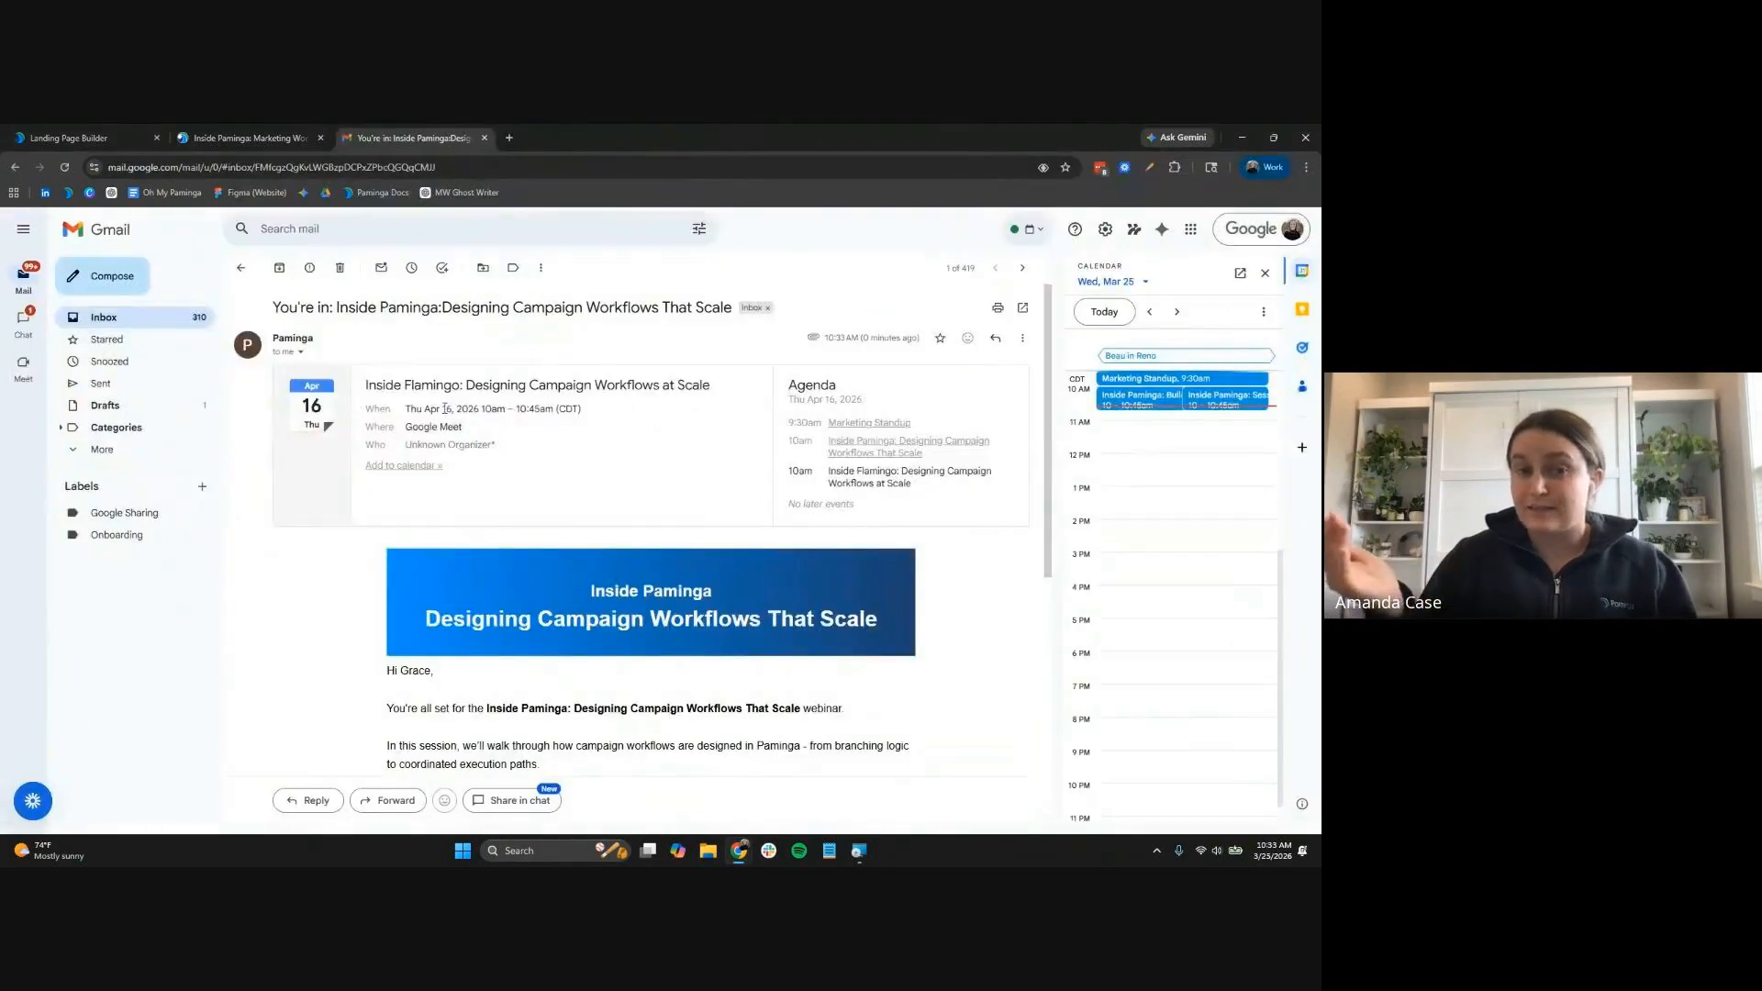
pyautogui.scroll(-3, 535, 671)
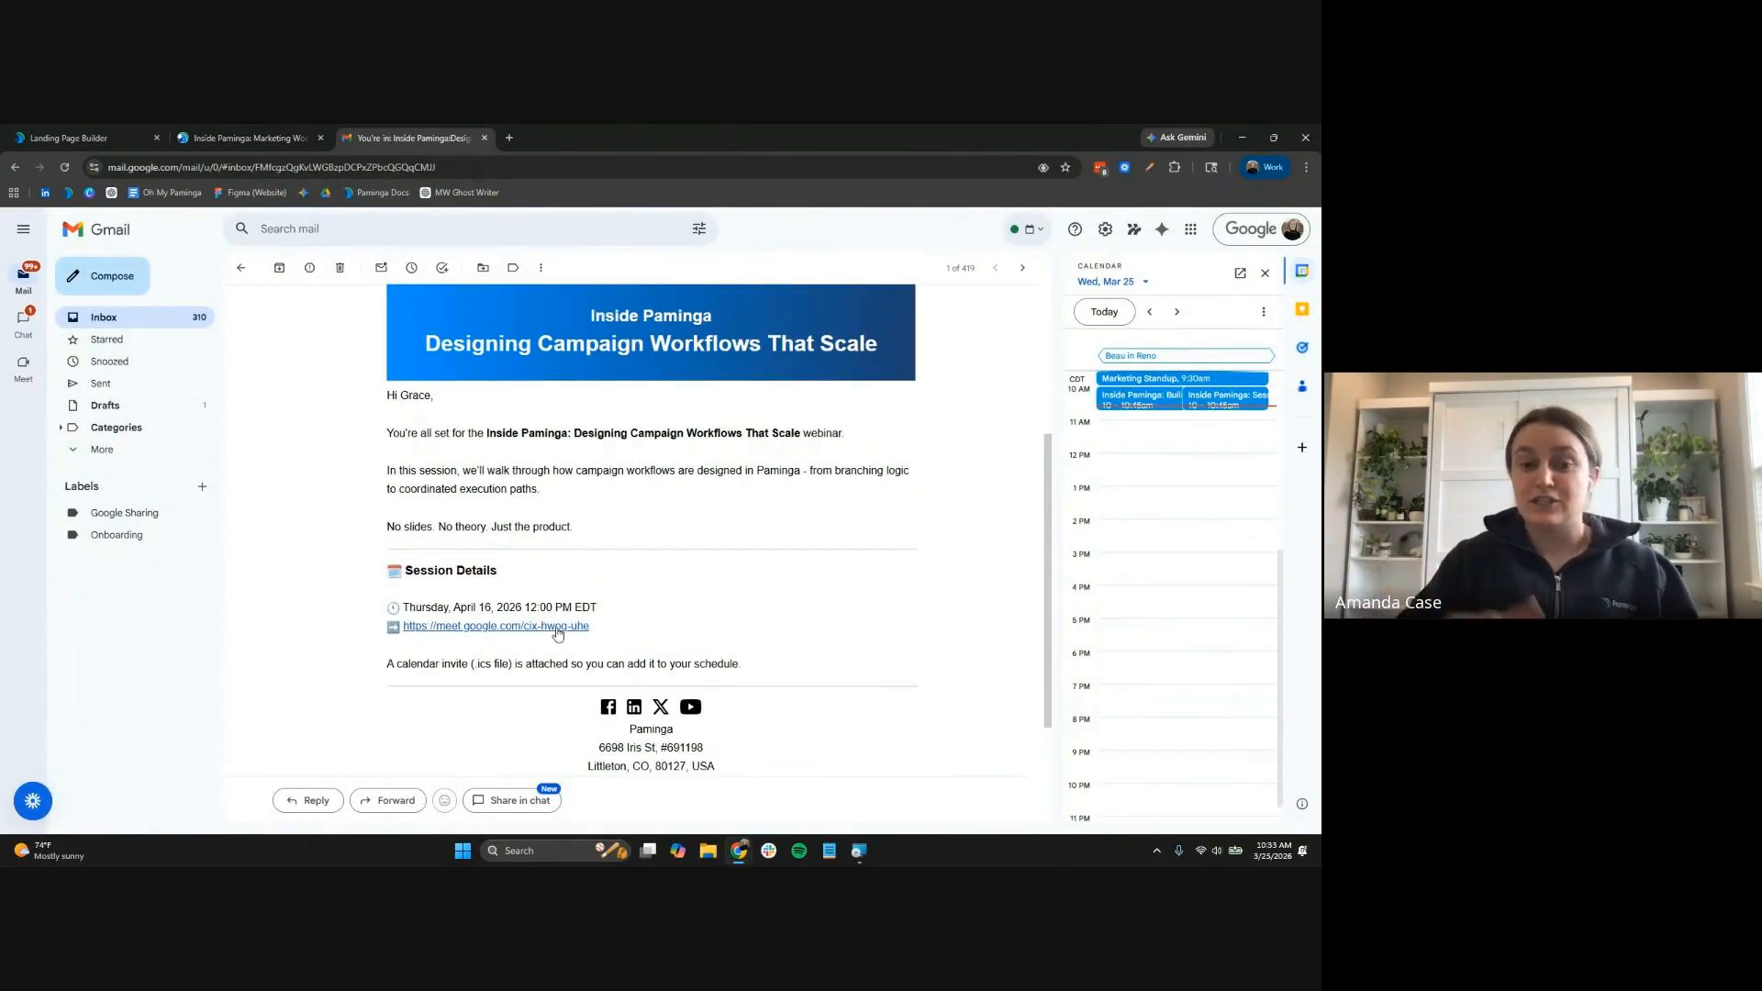
pyautogui.scroll(3, 962, 678)
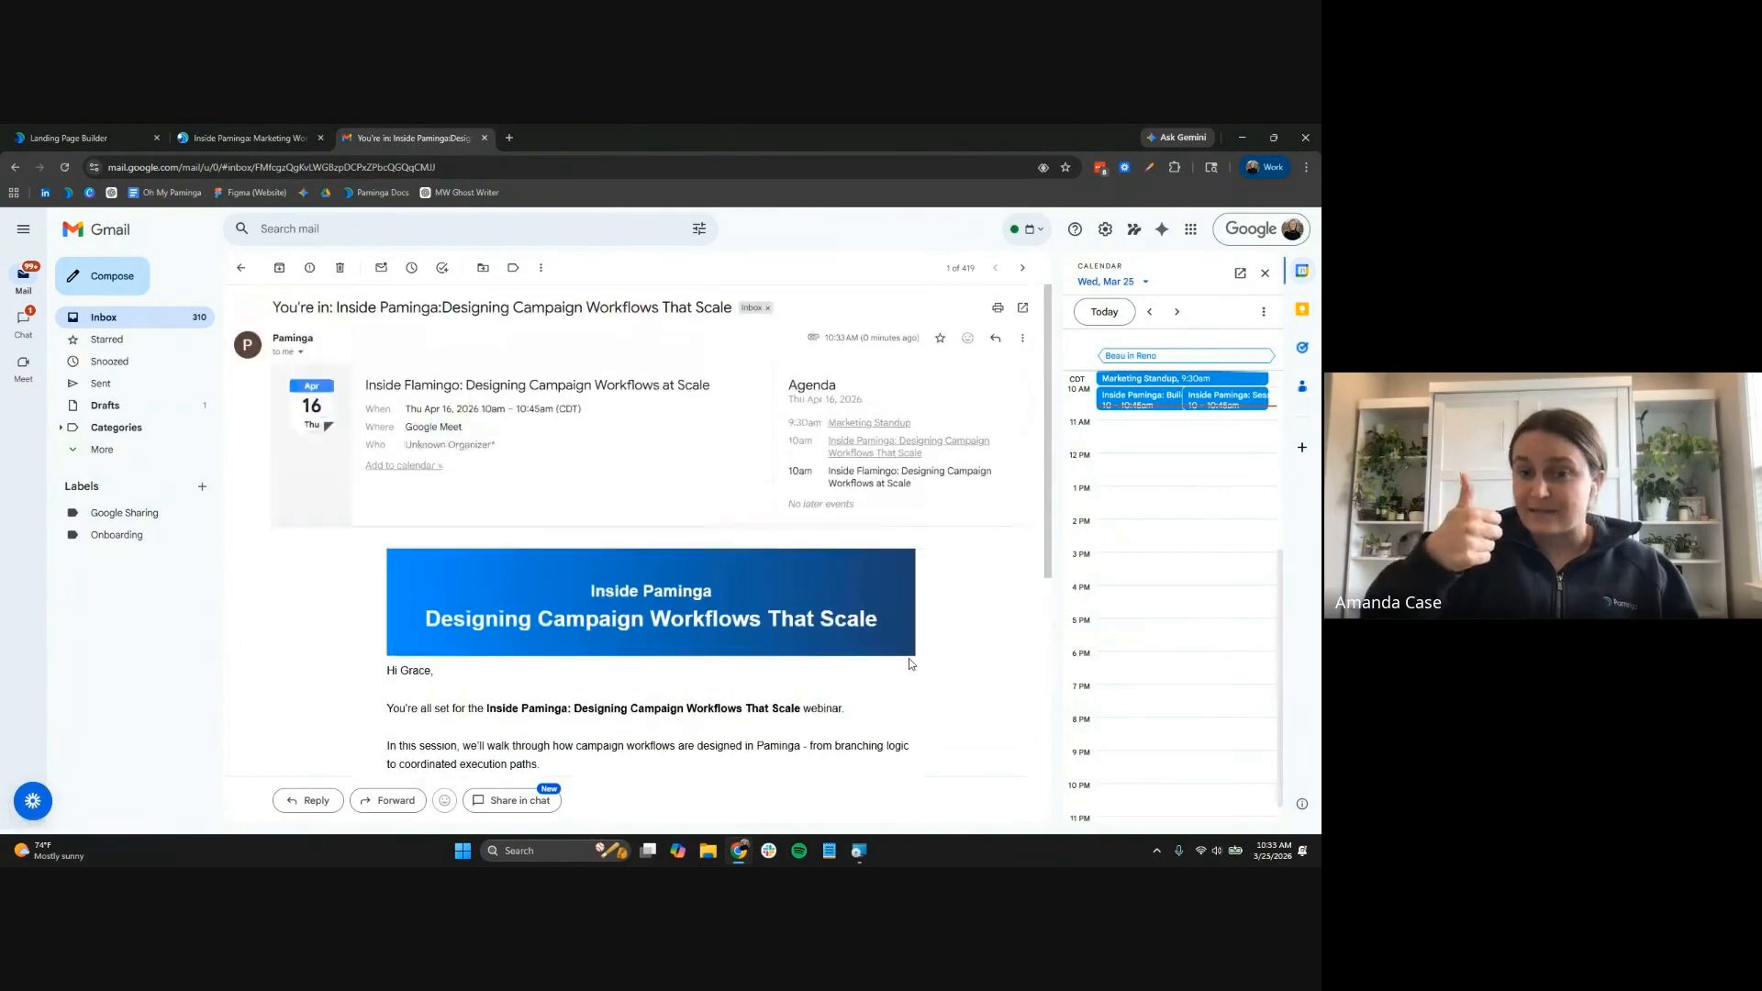
pyautogui.click(117, 133)
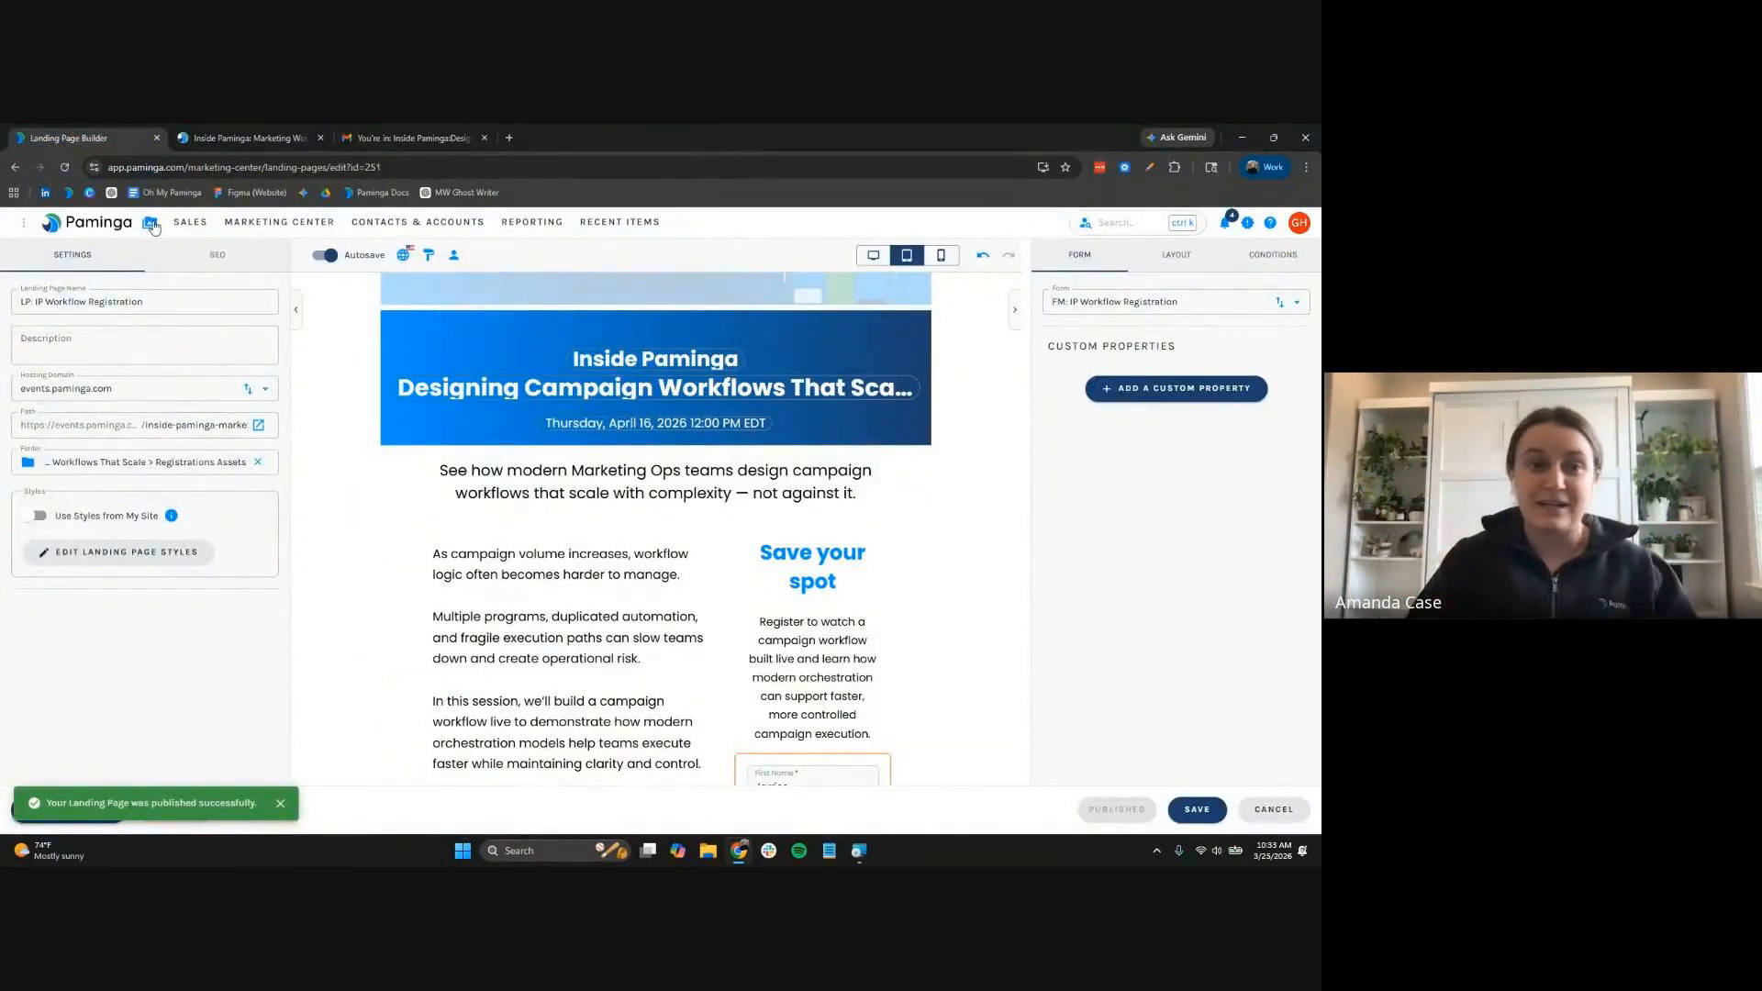
# Open and save the EM: IP Workflow Confirmation email, checking it against the Gmail copy
pyautogui.click(150, 222)
pyautogui.click(231, 615)
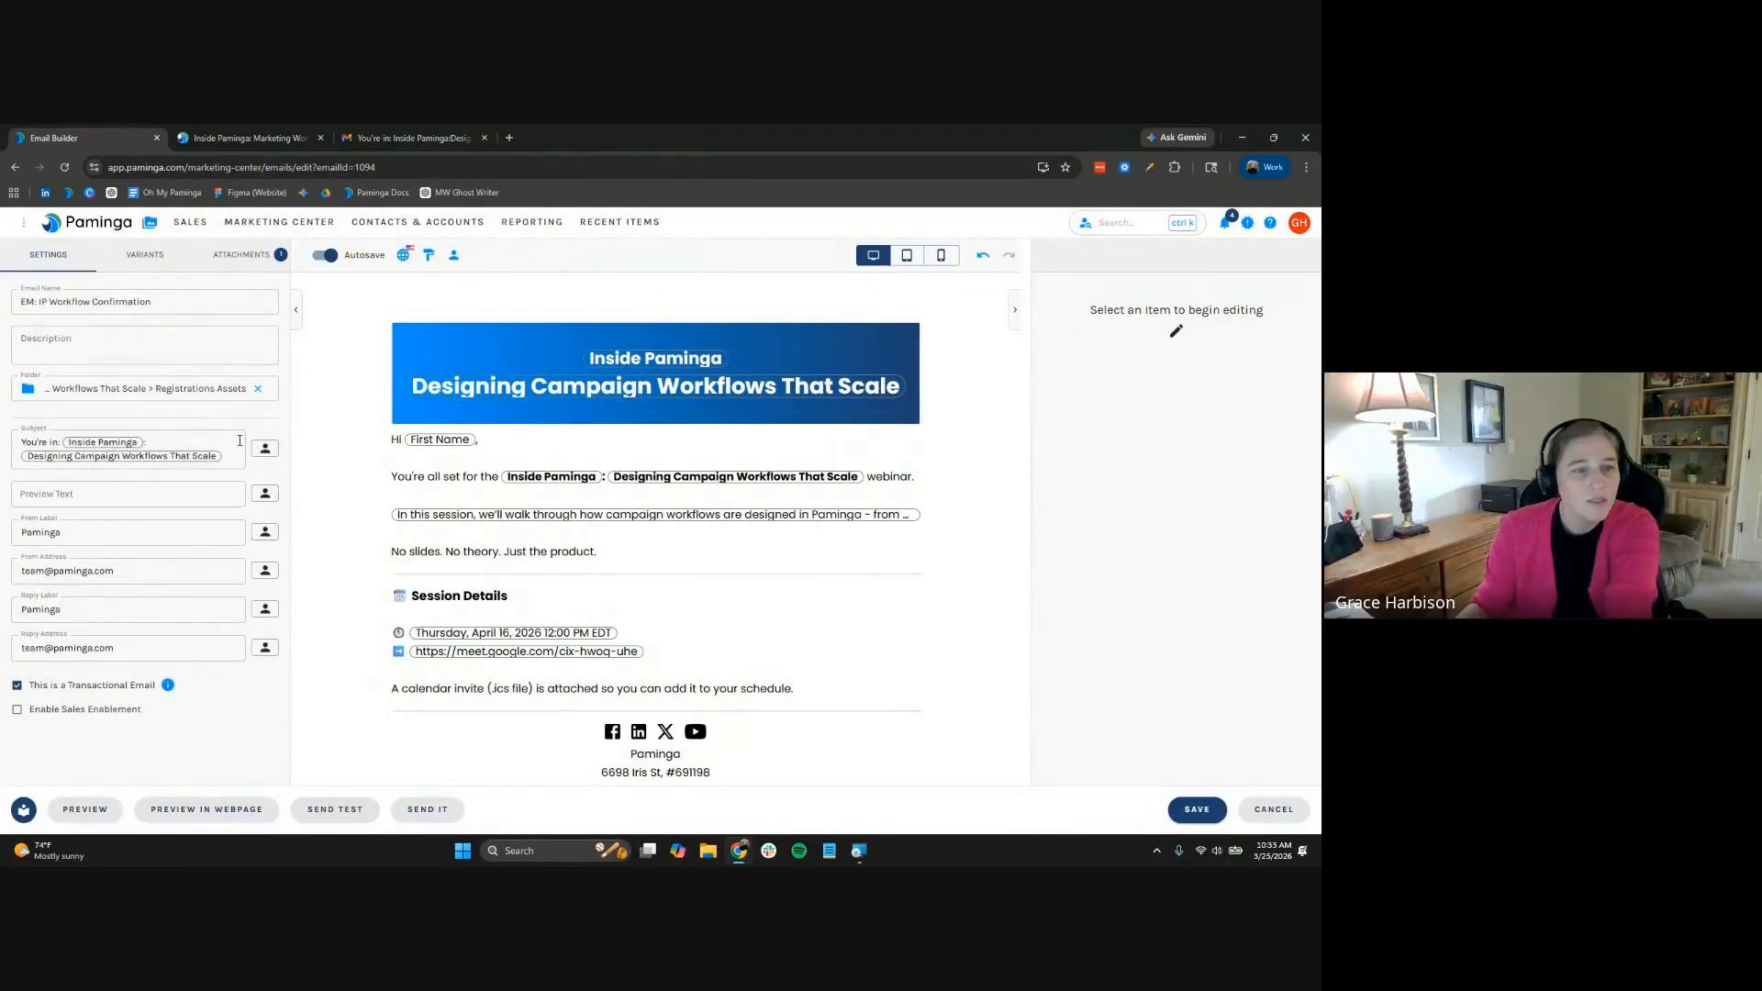
pyautogui.click(413, 137)
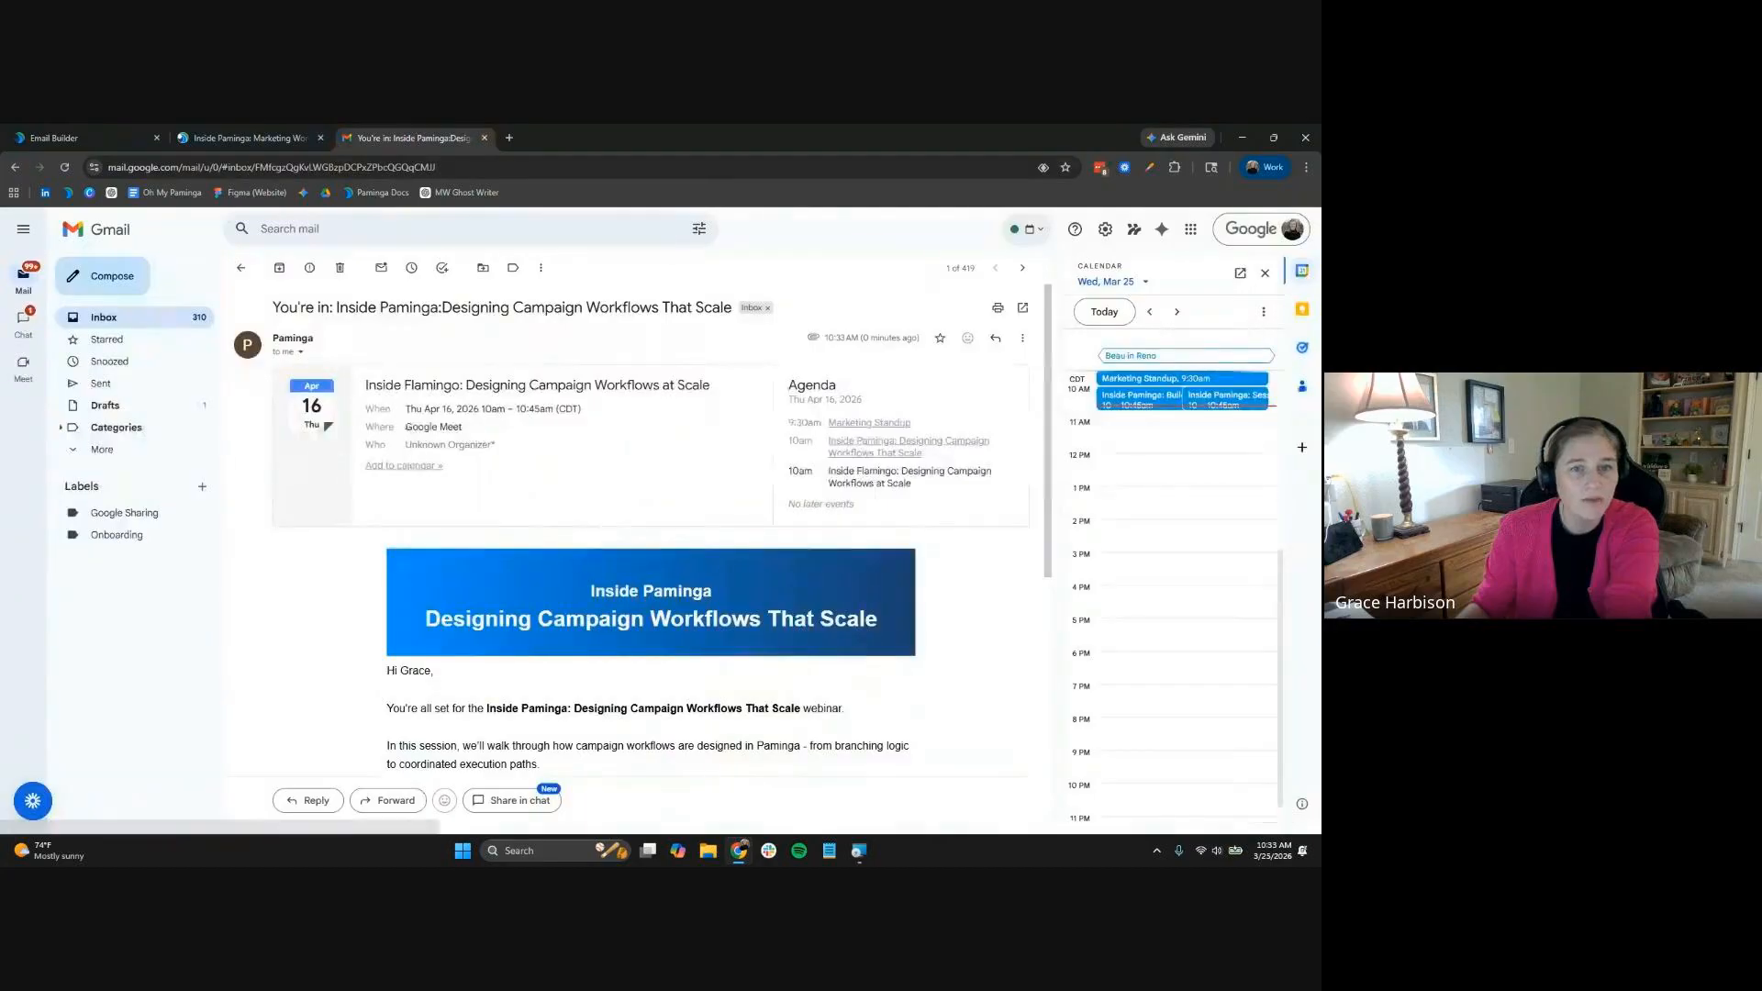
pyautogui.click(55, 138)
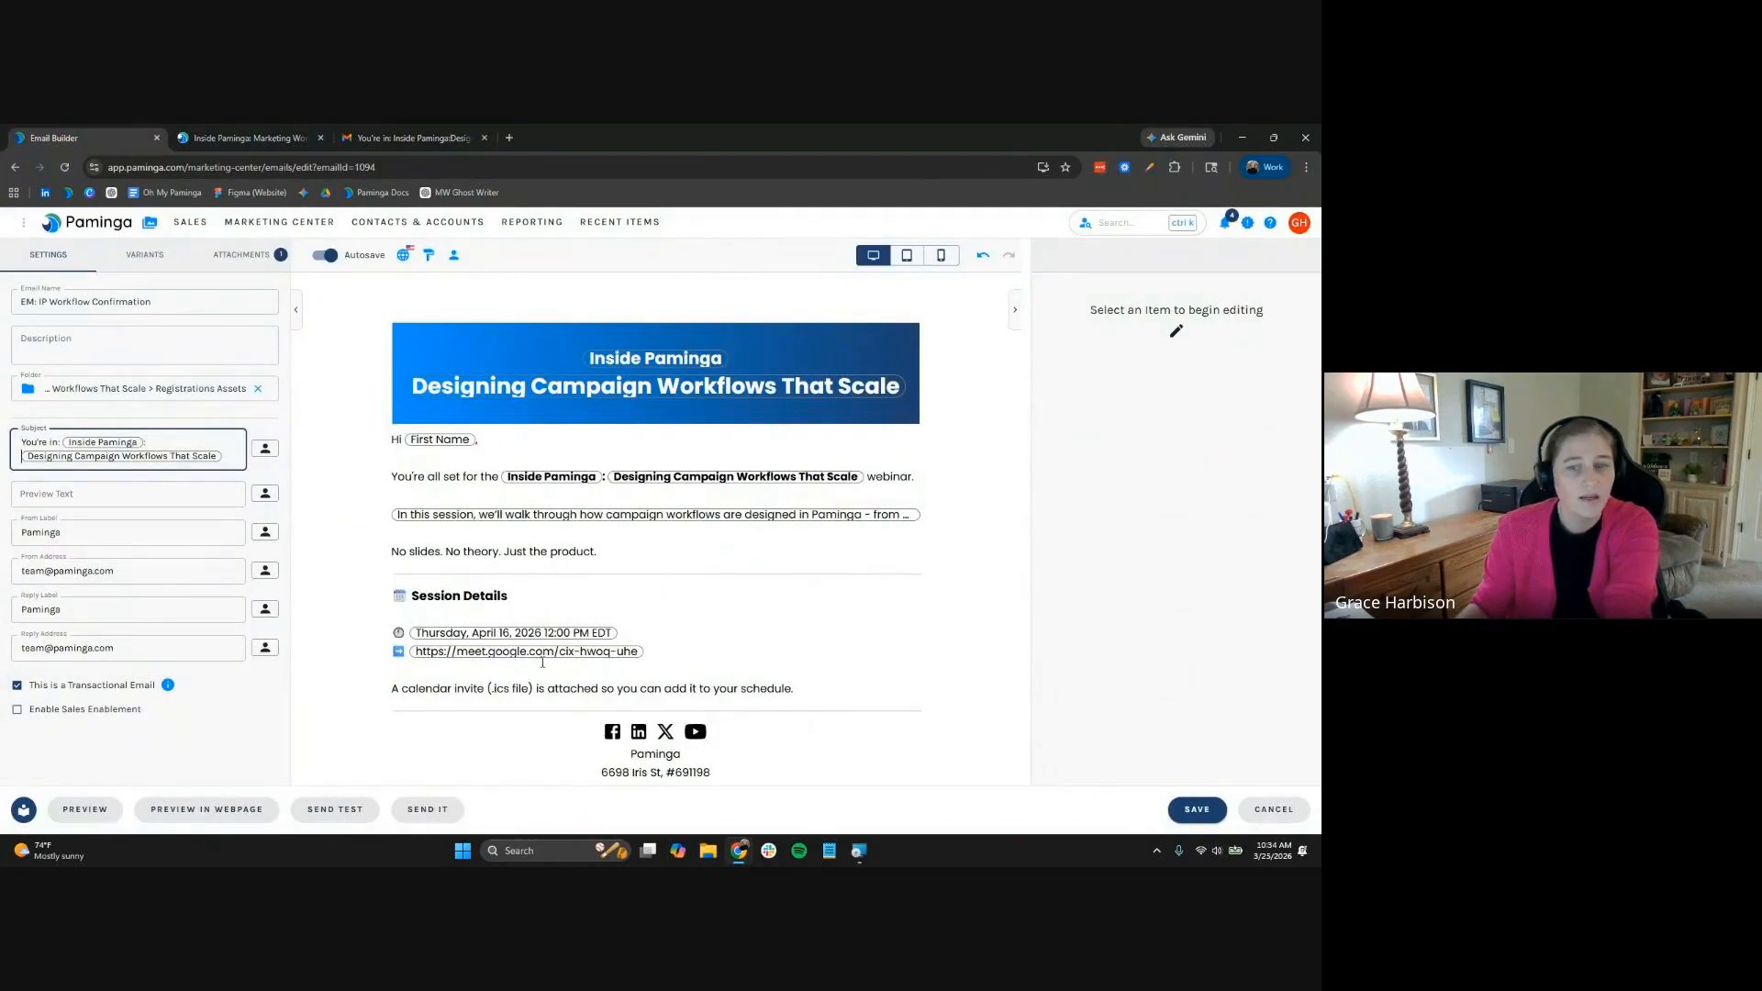
pyautogui.click(1193, 818)
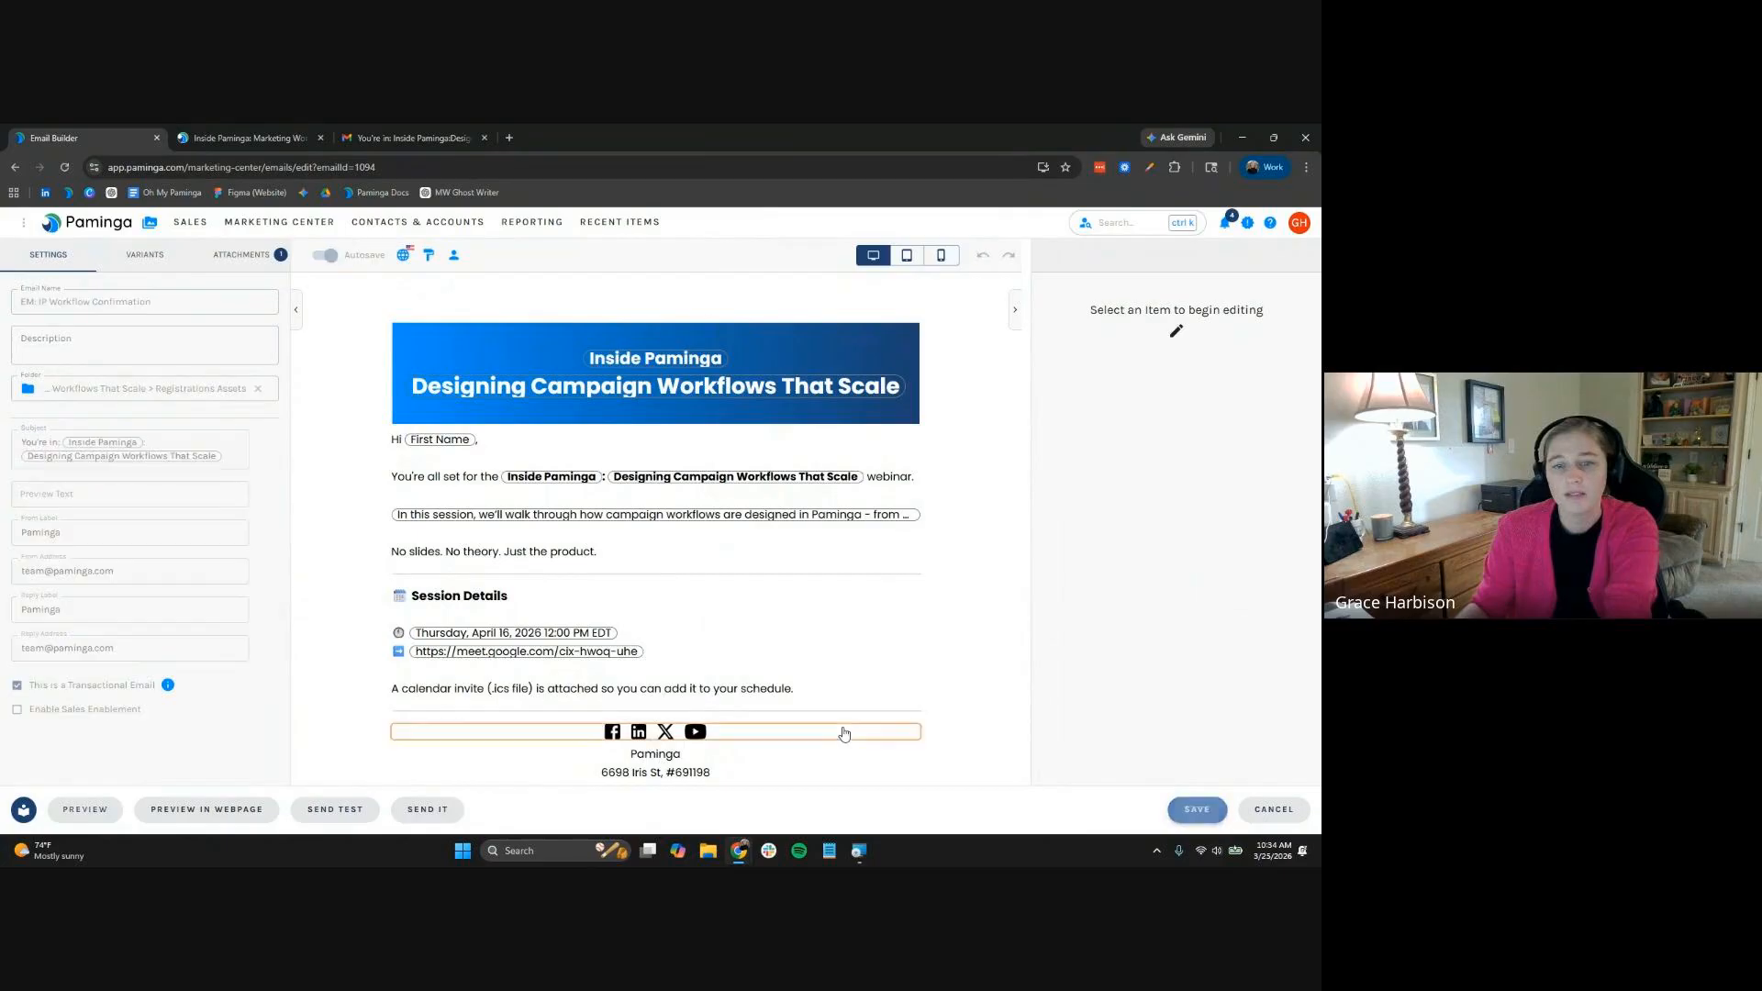
pyautogui.click(377, 134)
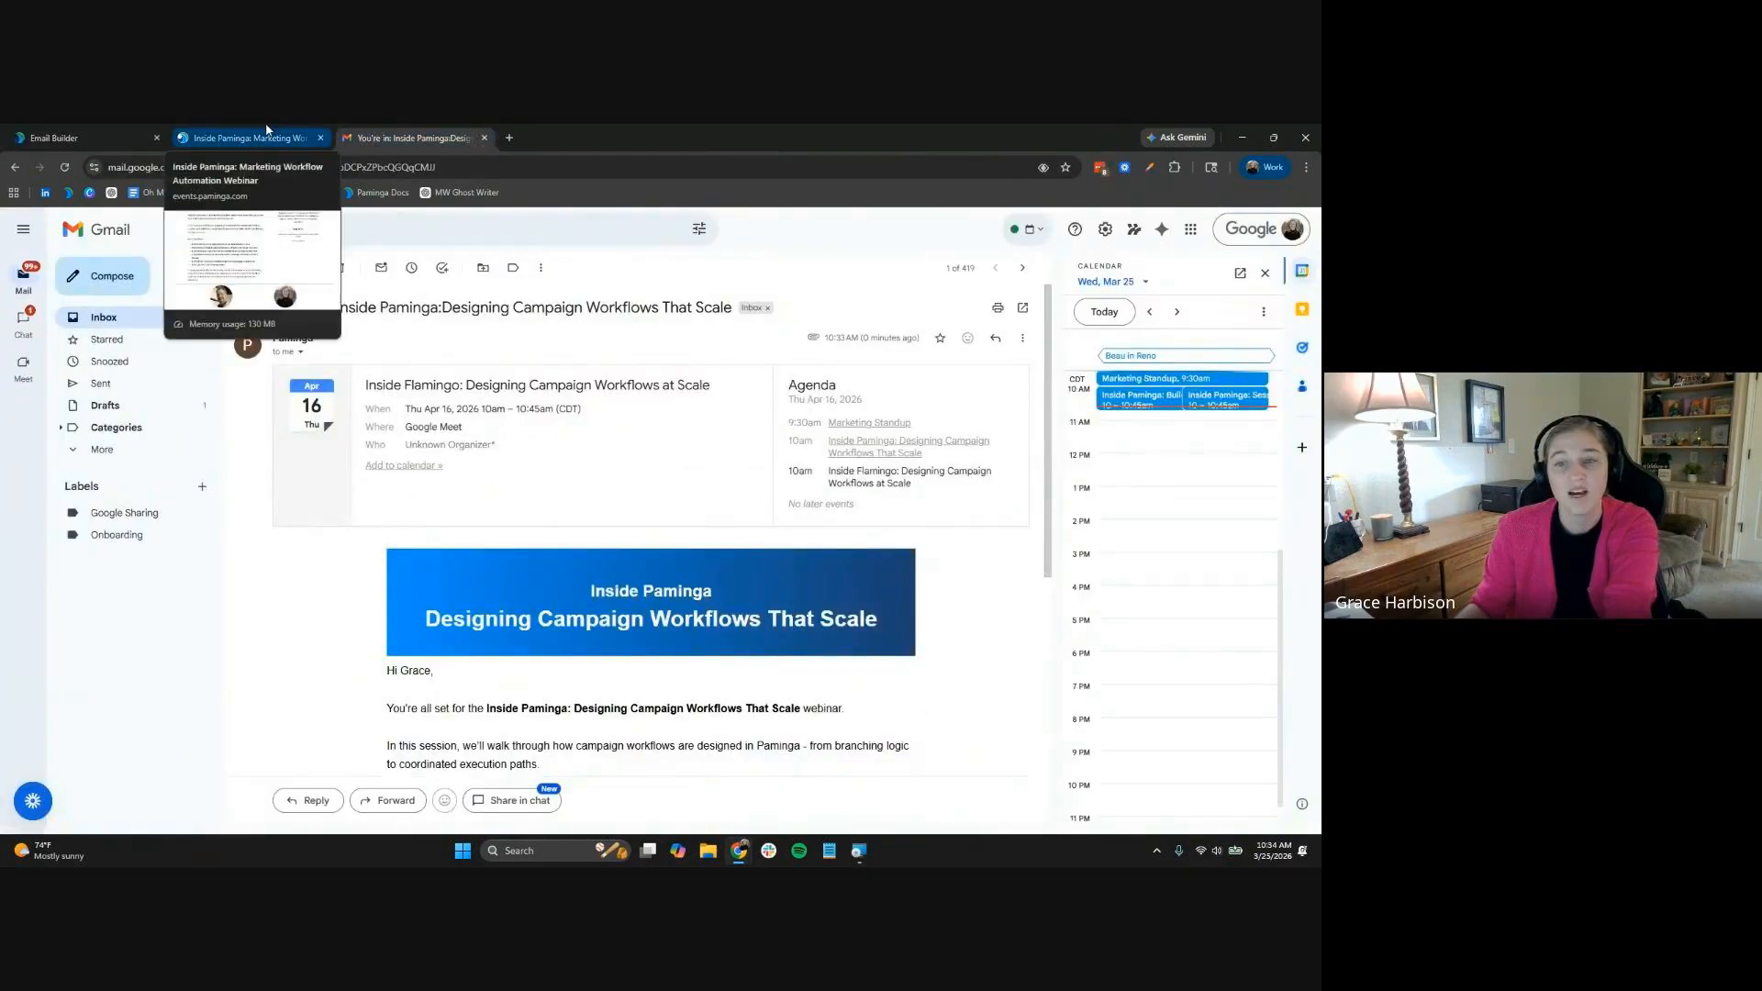
pyautogui.click(282, 142)
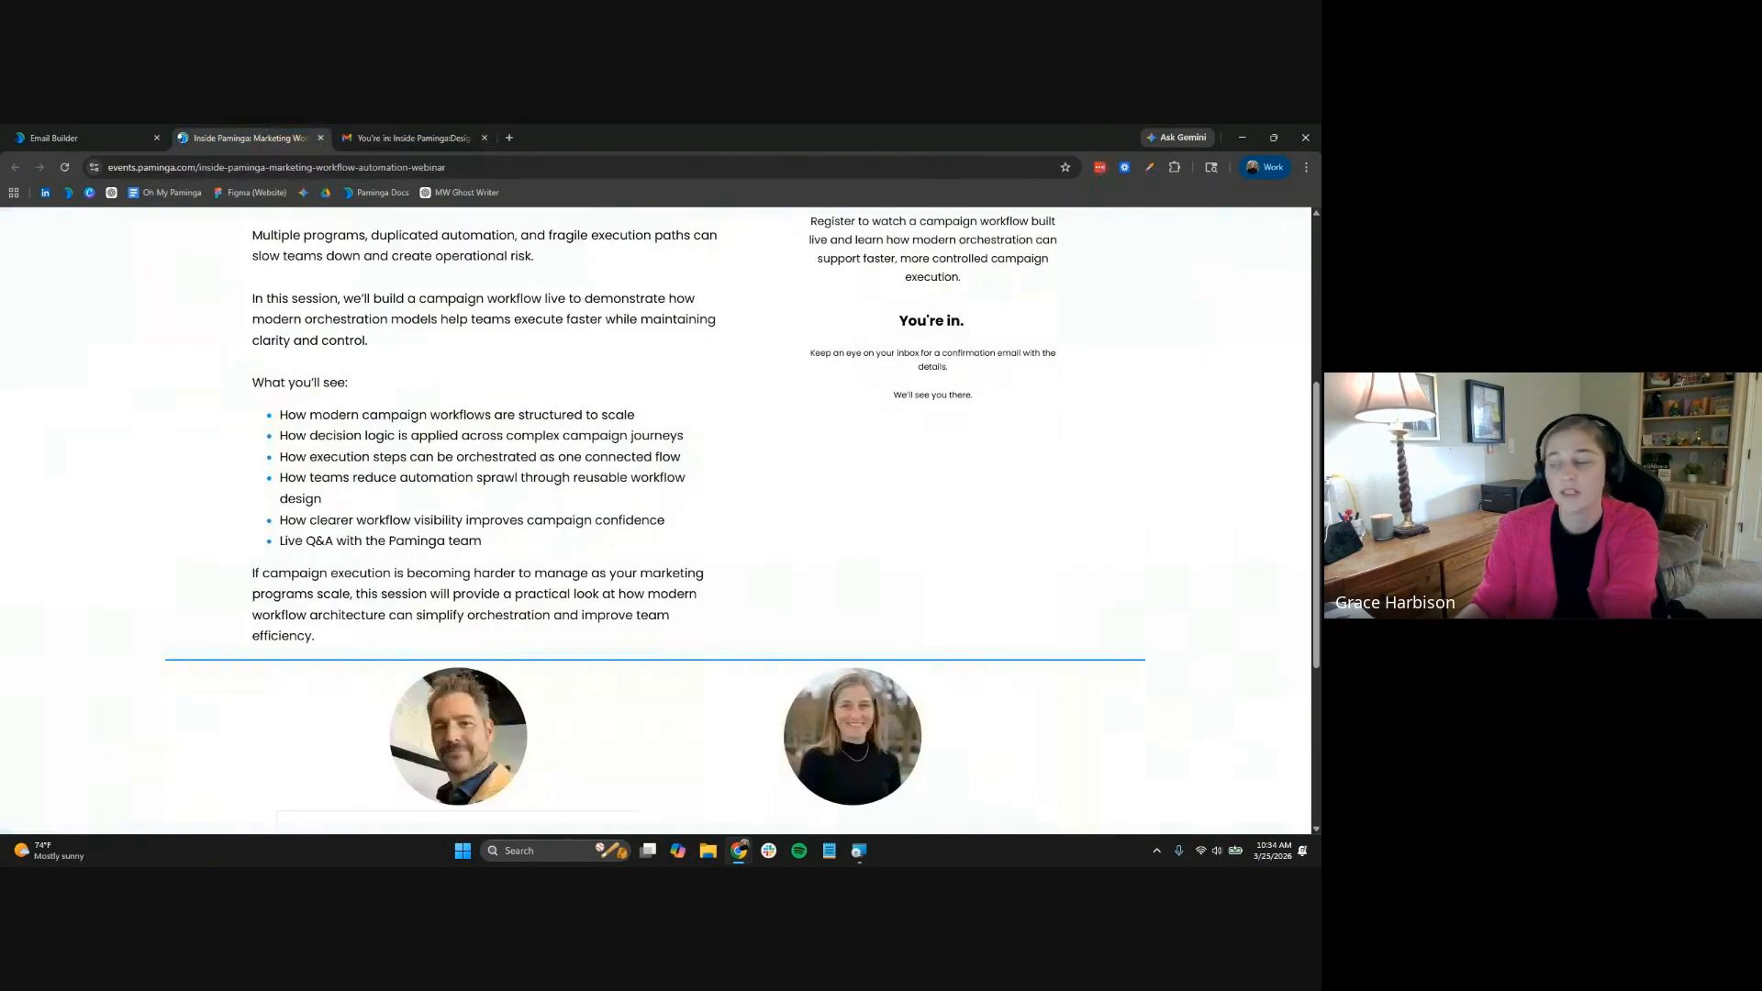